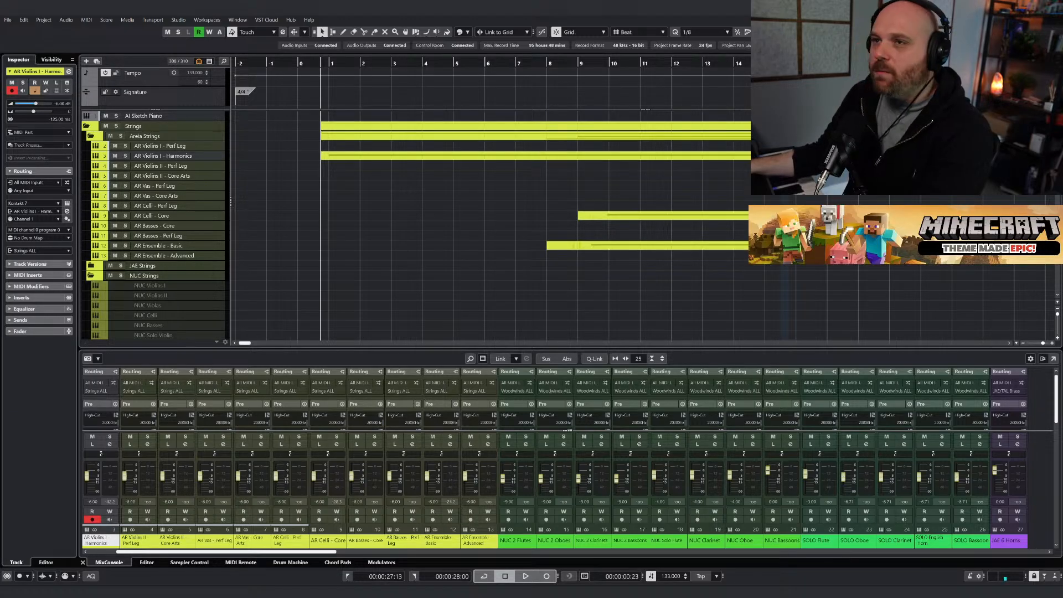
# Play the full arrangement from just before bar 1, and stop playback after the opening section.
pyautogui.click(322, 32)
pyautogui.click(313, 66)
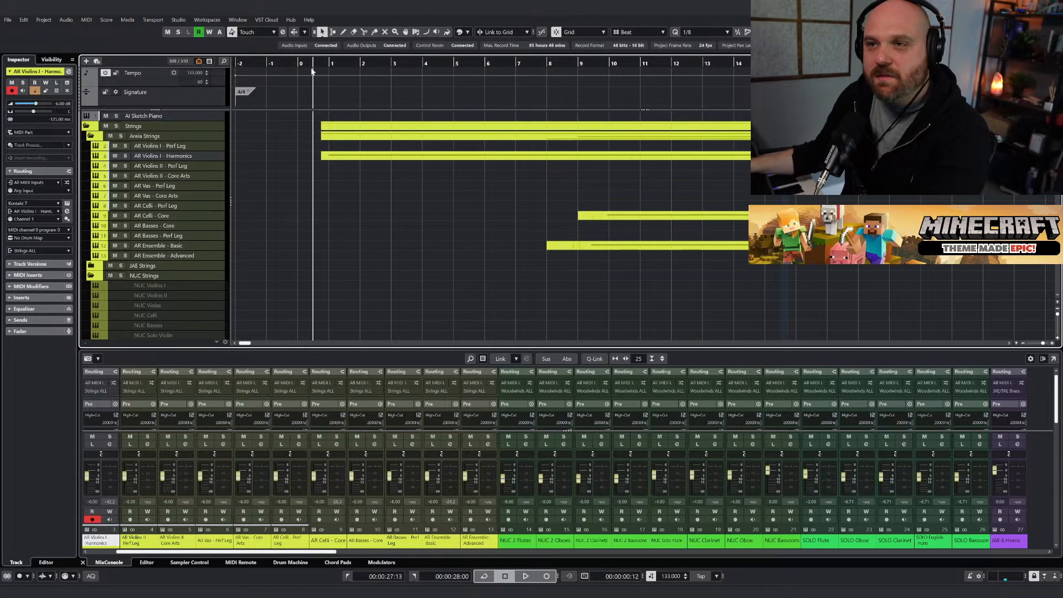
pyautogui.press('space')
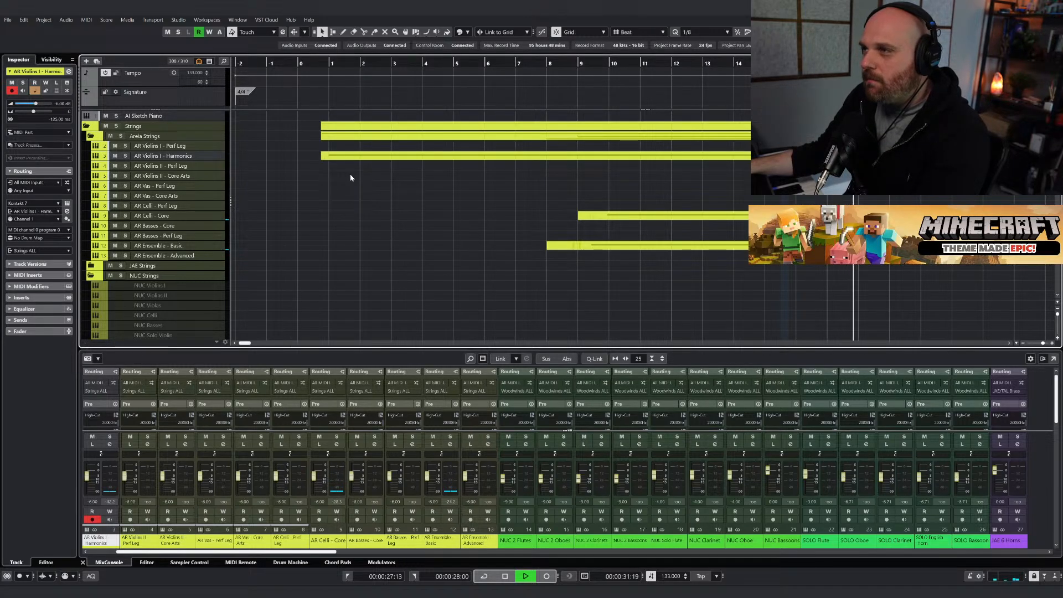
pyautogui.press('space')
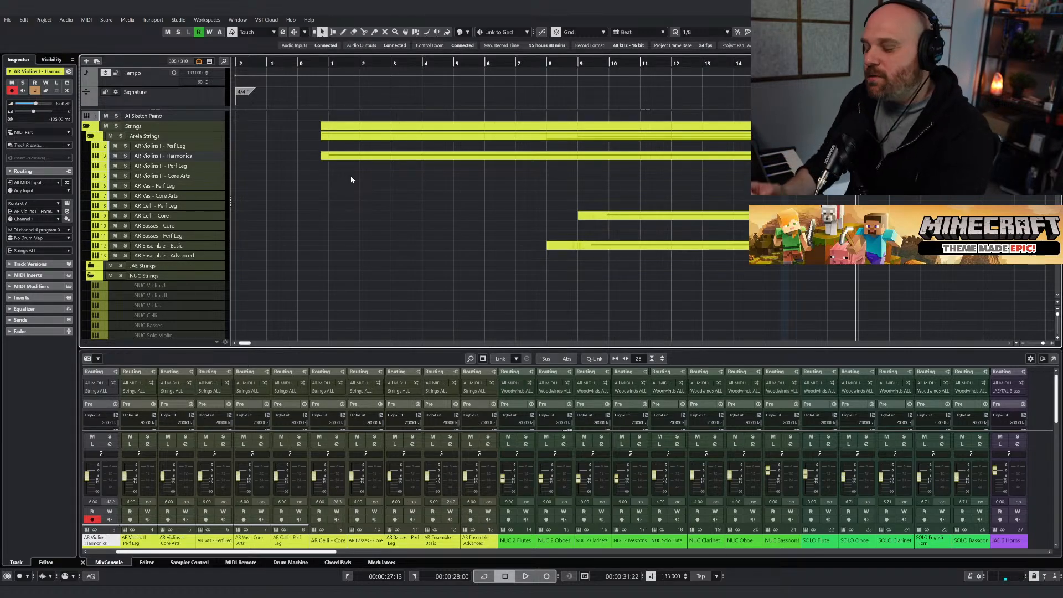
# Select the AI Sketch Piano track and look through the project's tracks as far as the Keys & Guitars folder.
pyautogui.click(189, 118)
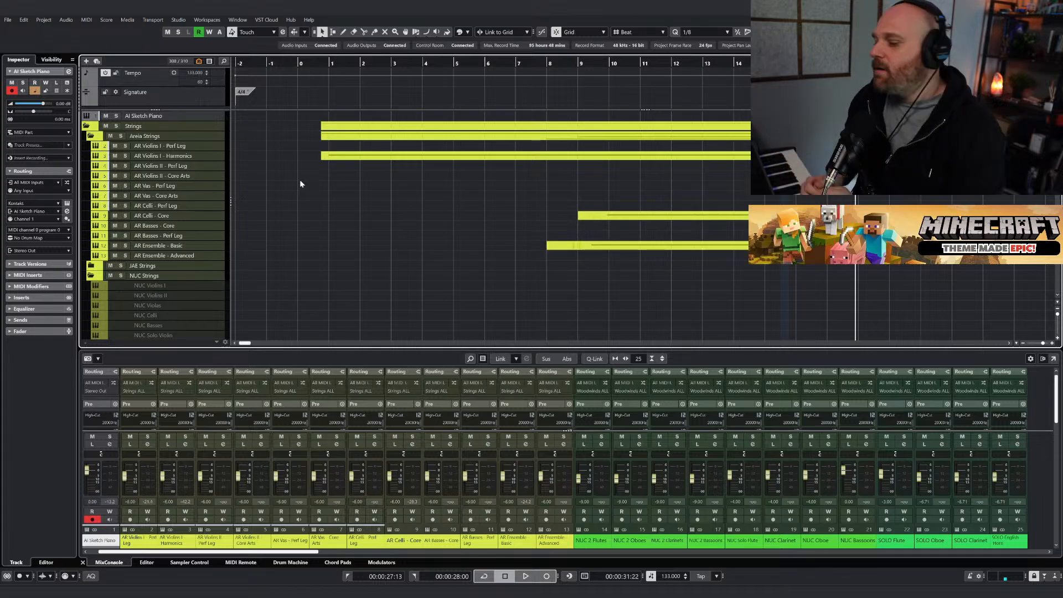
pyautogui.scroll(-15, 298, 171)
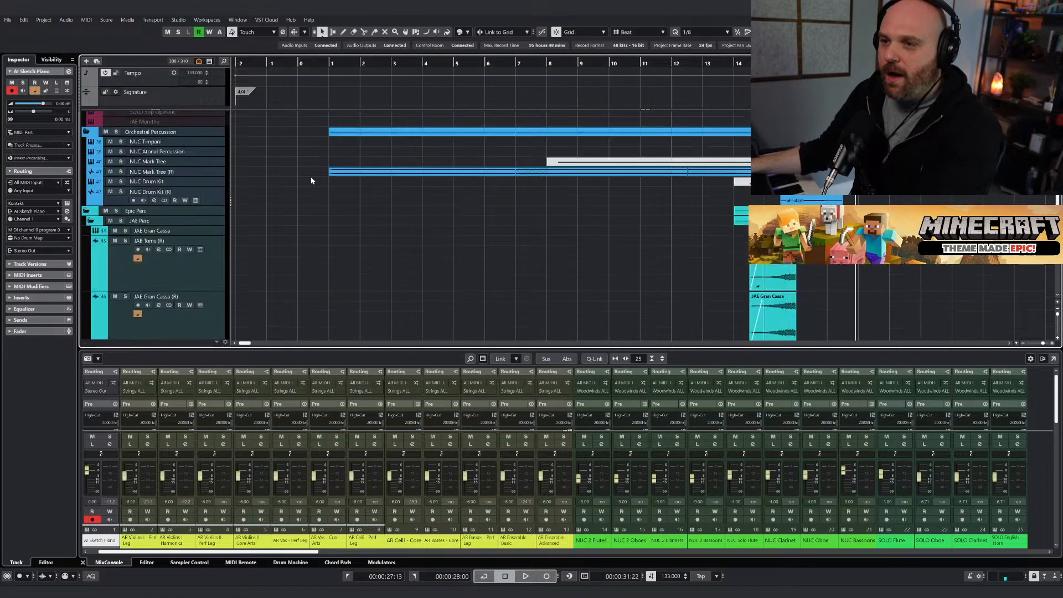
pyautogui.scroll(6, 323, 196)
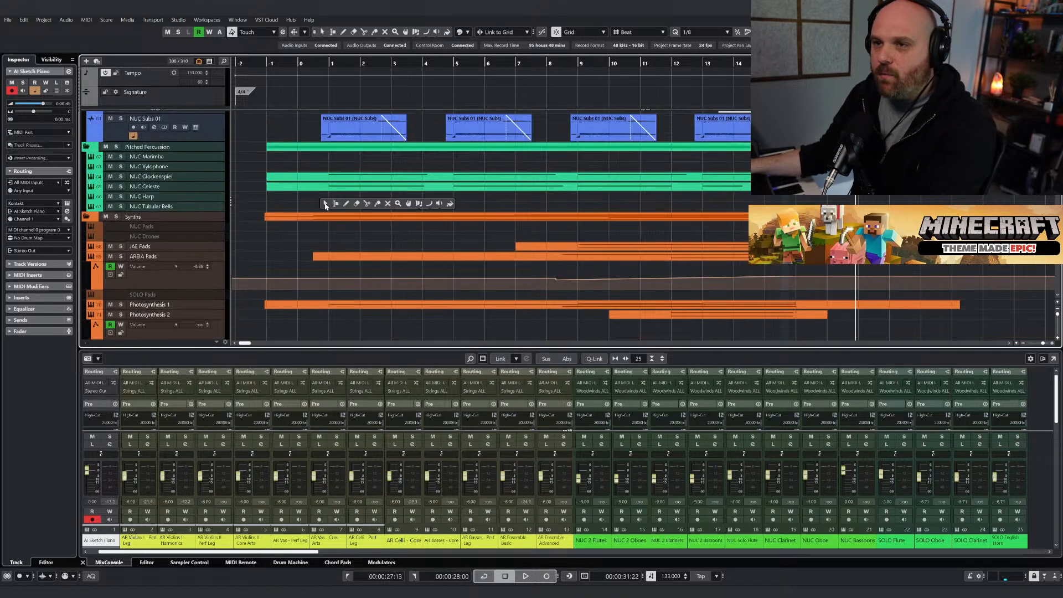
pyautogui.scroll(-5, 325, 249)
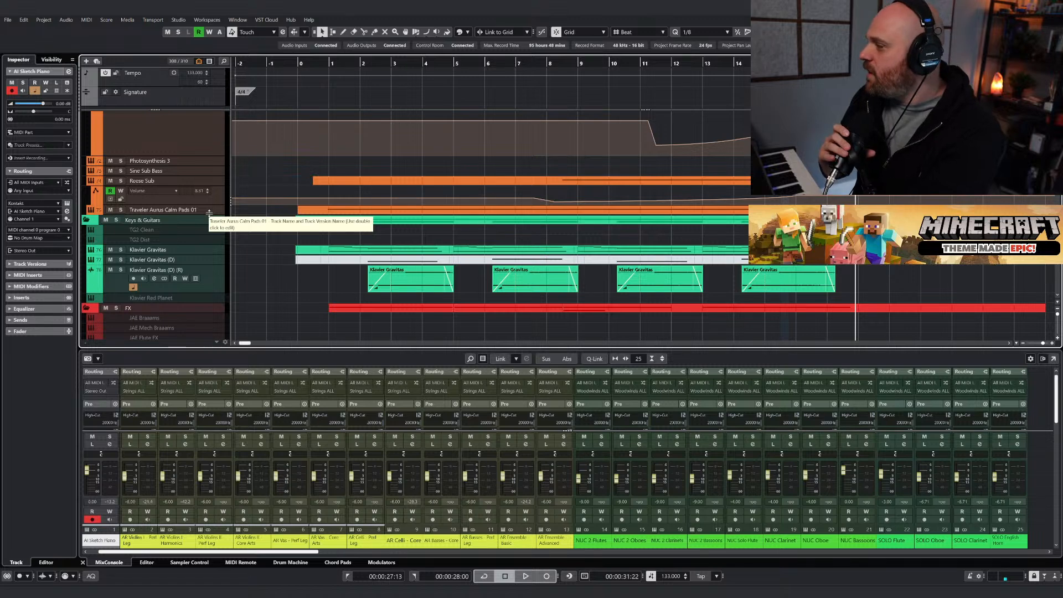
# Solo the Klavier Gravitas track and play it from the start of its part, just before bar 0.
pyautogui.click(321, 64)
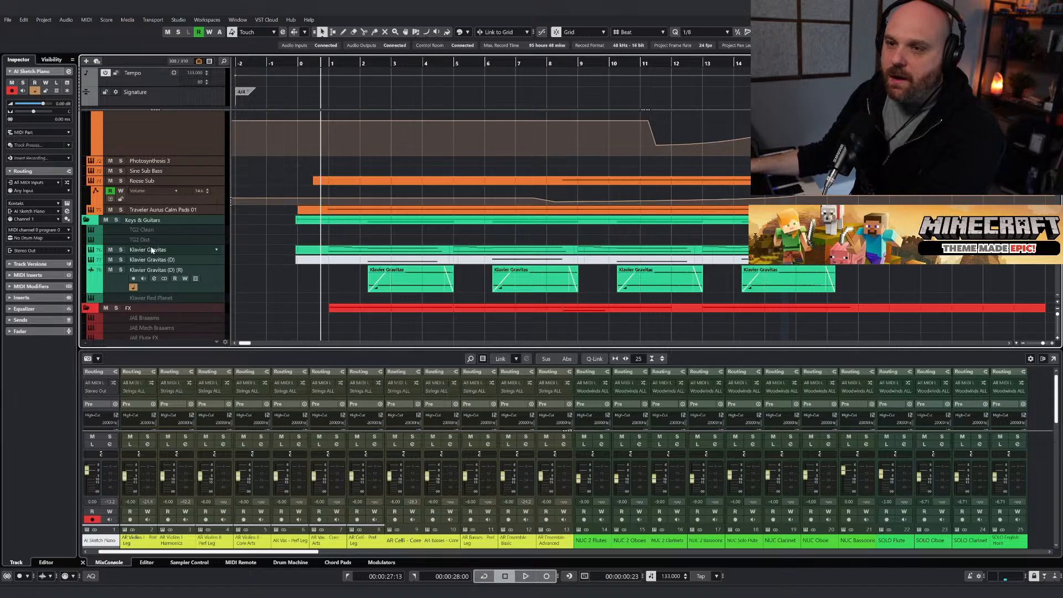
pyautogui.click(122, 250)
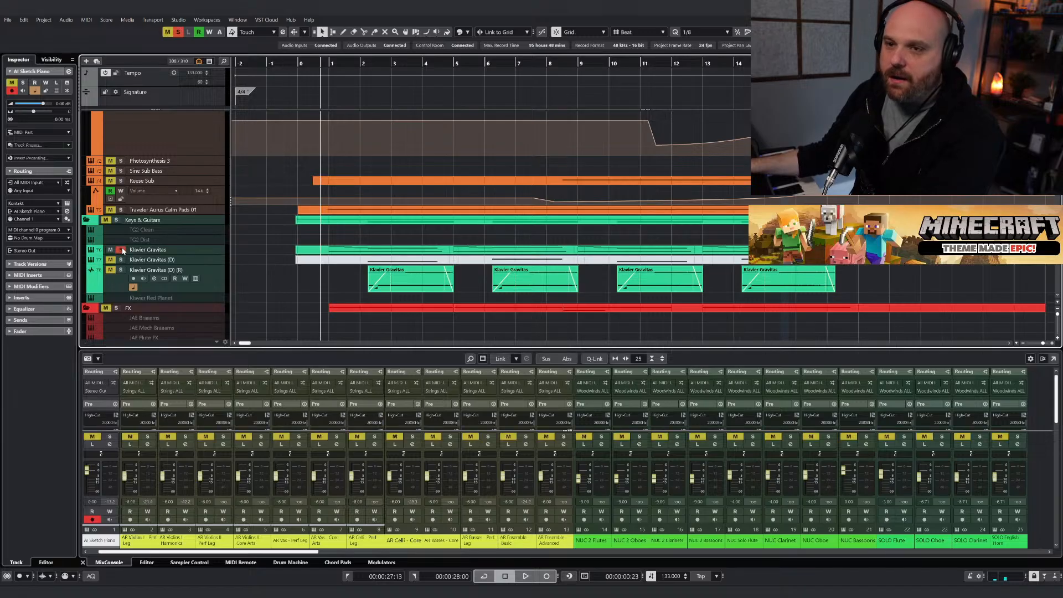
pyautogui.click(300, 64)
pyautogui.press('h')
pyautogui.press('h')
pyautogui.press('h')
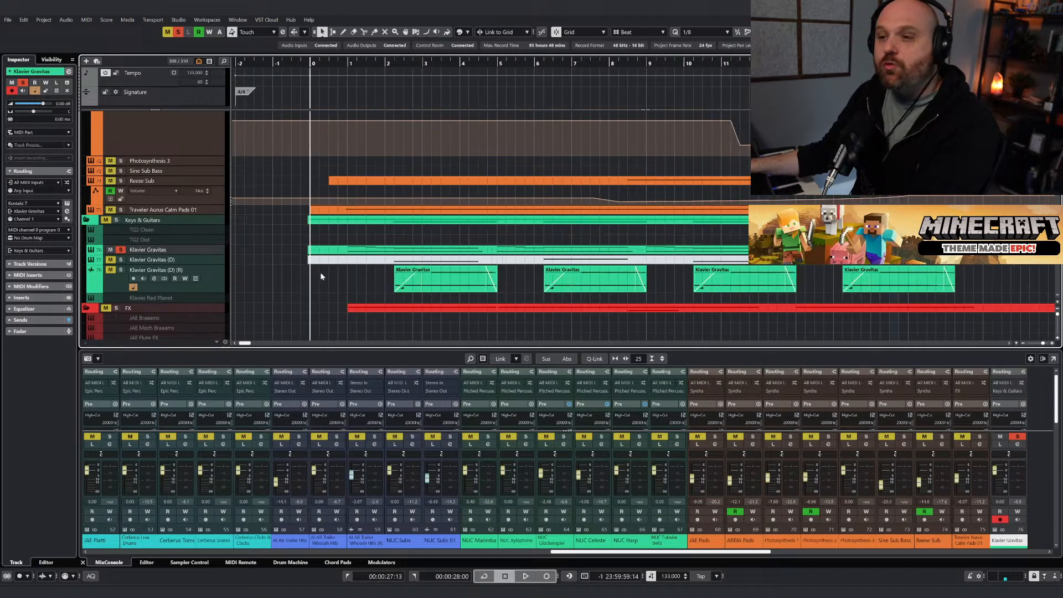
pyautogui.press('space')
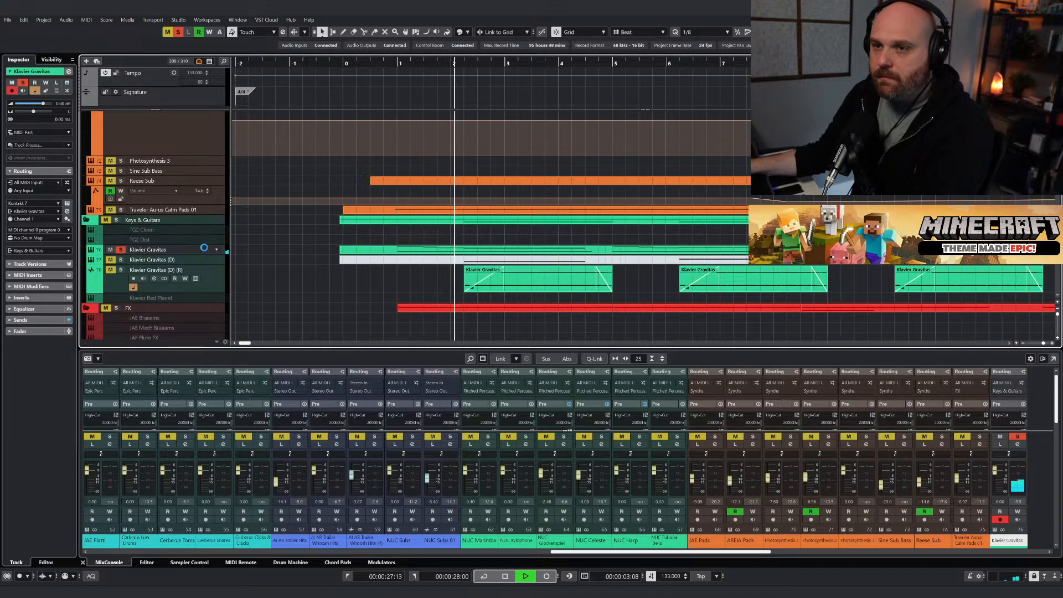
# View the Klavier Gravitas piano instrument during playback, then stop, close the instrument and unsolo its track.
pyautogui.moveTo(520, 157); pyautogui.dragTo(201, 177)
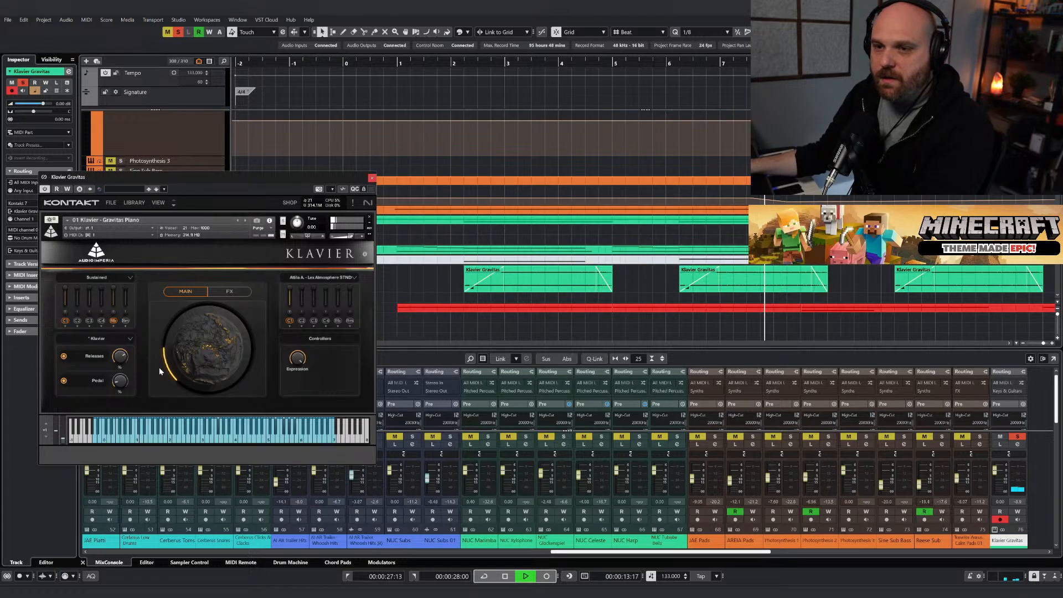
pyautogui.press('space')
pyautogui.click(373, 179)
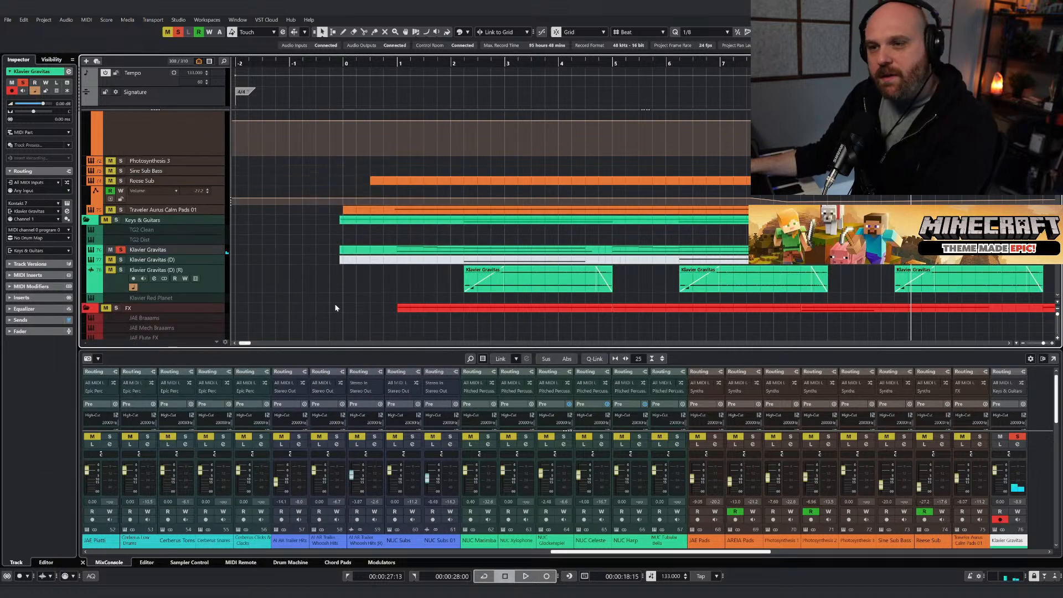
pyautogui.click(120, 249)
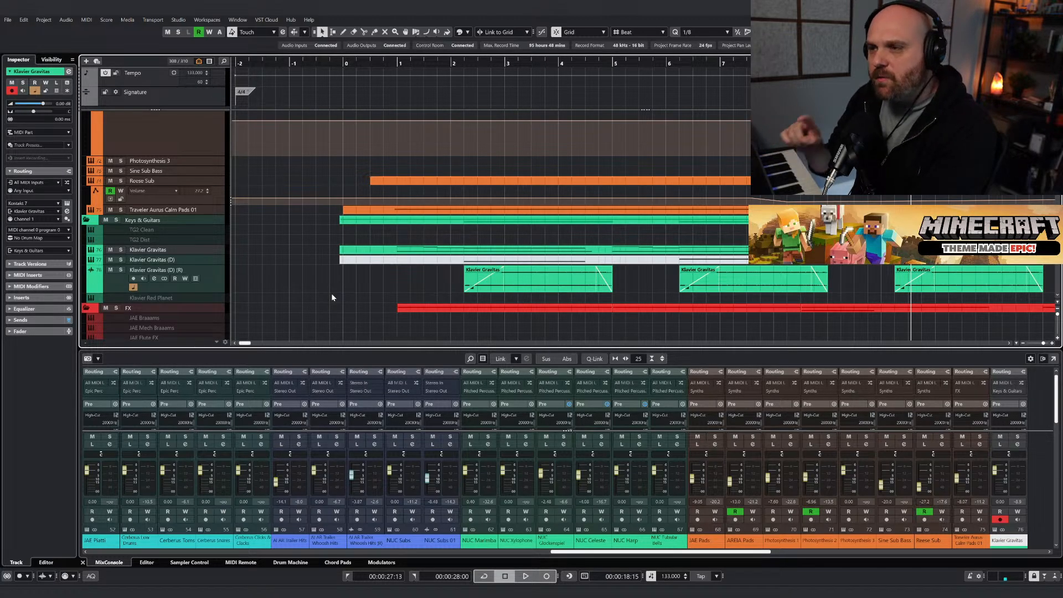
# Solo the Klavier Gravitas (D) (R) track and audition its clips from just after bar 2 and around bar 6.
pyautogui.click(120, 269)
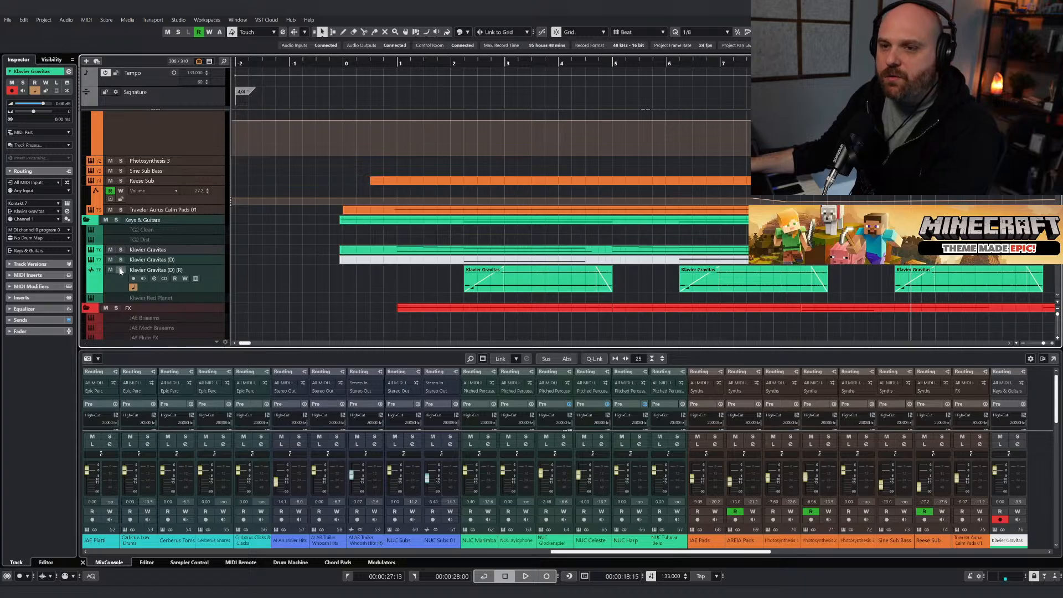
pyautogui.click(459, 65)
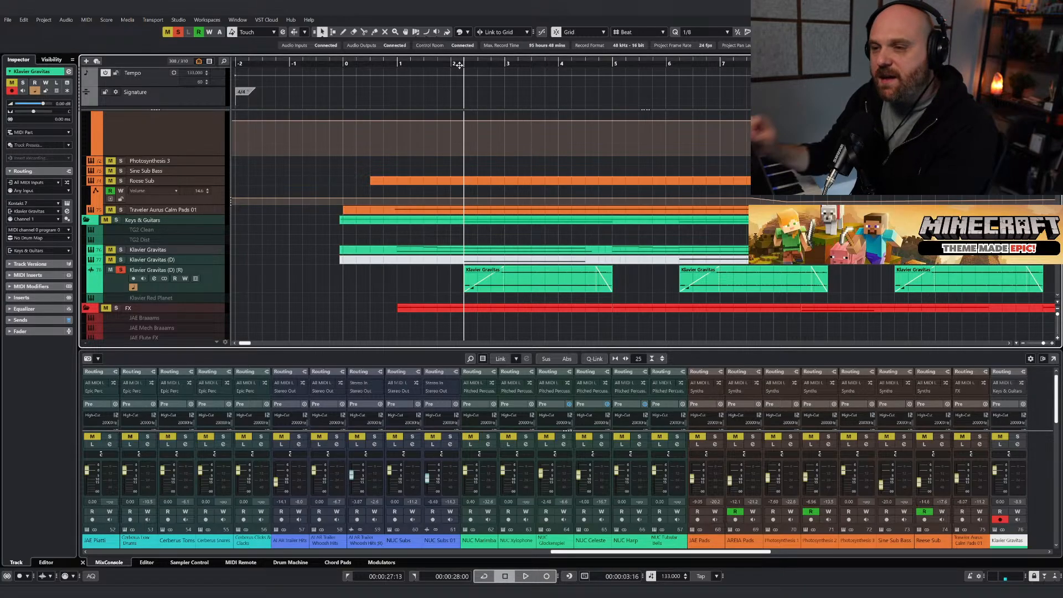
pyautogui.press('space')
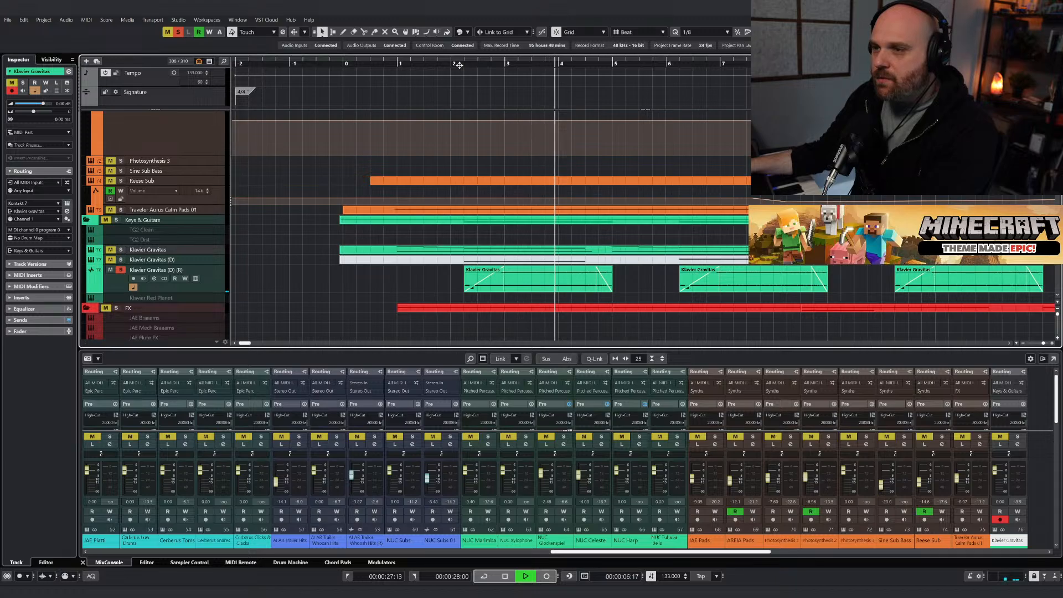
pyautogui.press('space')
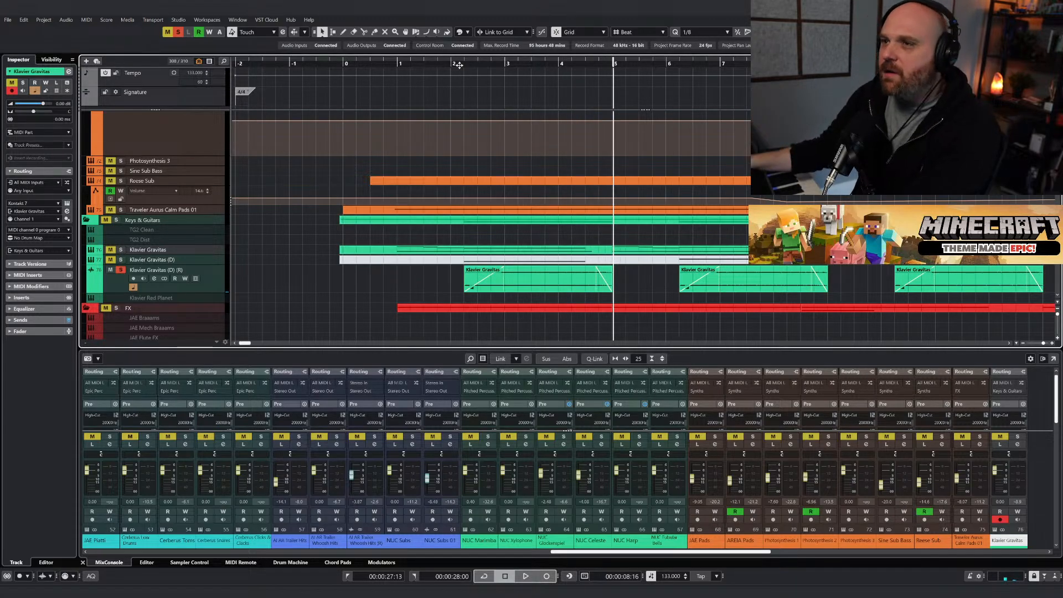
pyautogui.doubleClick(668, 62)
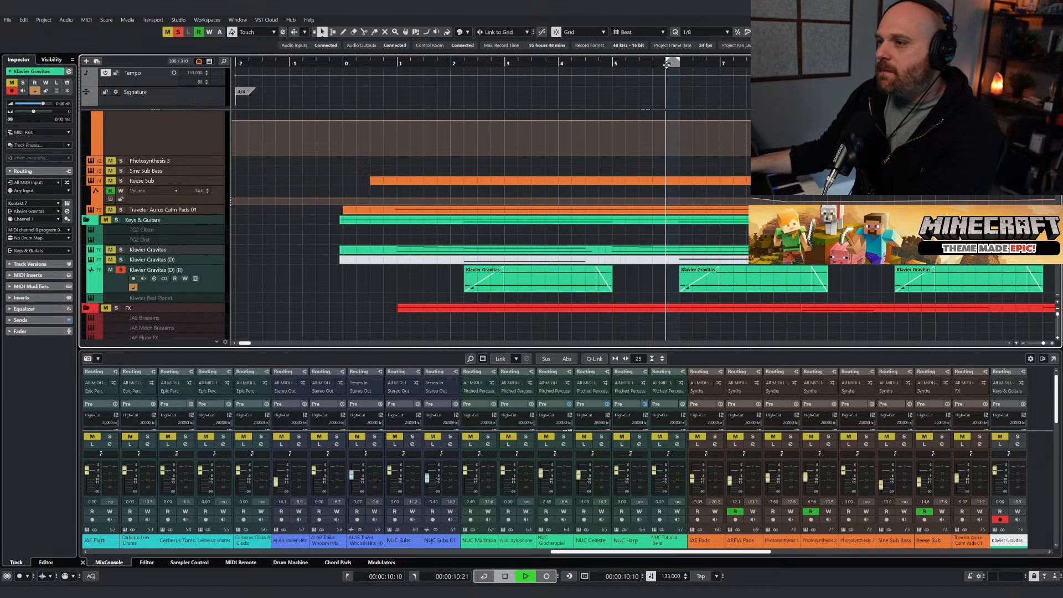
pyautogui.press('space')
# Solo the Klavier Gravitas track alongside Klavier Gravitas (D) (R) and play both together from before the first rendered clip.
pyautogui.click(434, 65)
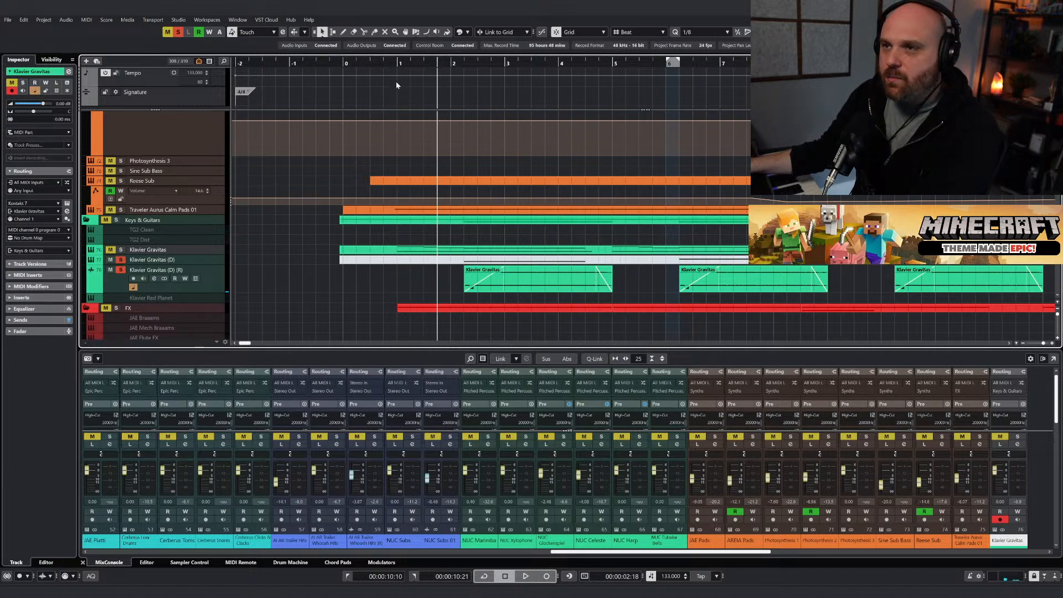
pyautogui.doubleClick(397, 65)
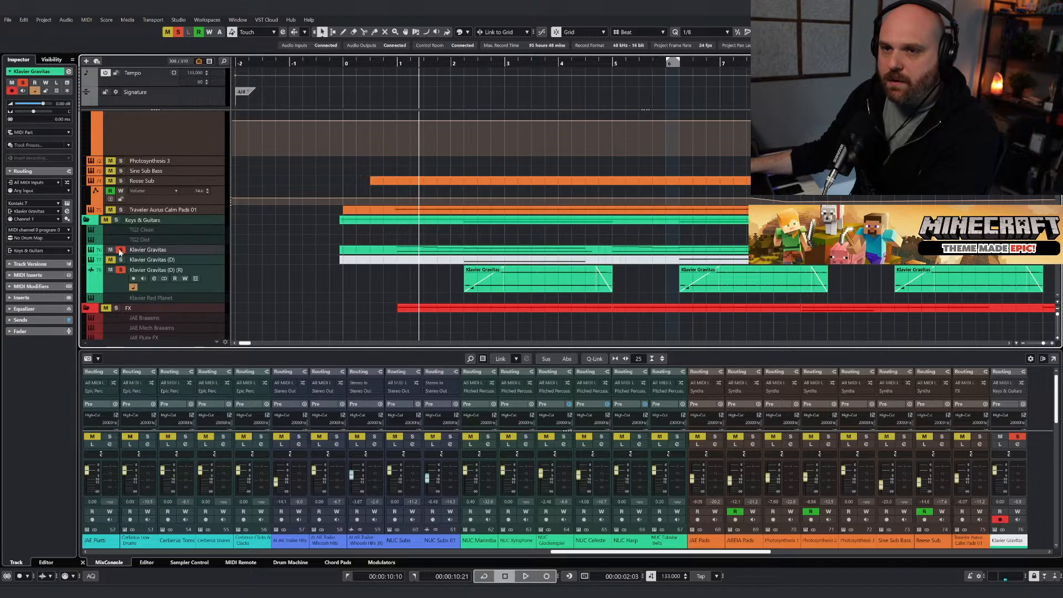
pyautogui.doubleClick(388, 64)
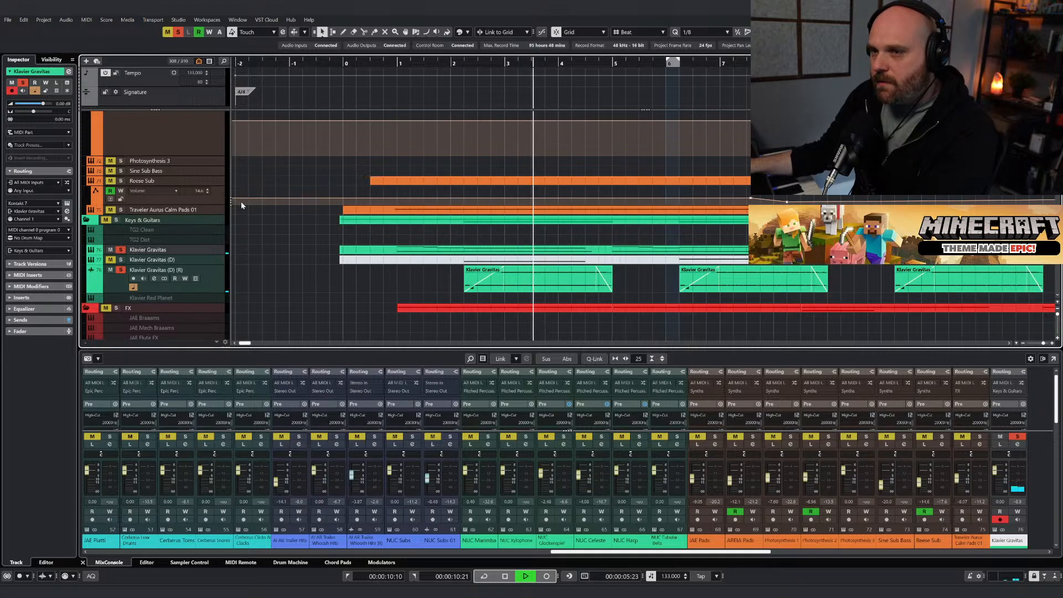
pyautogui.press('space')
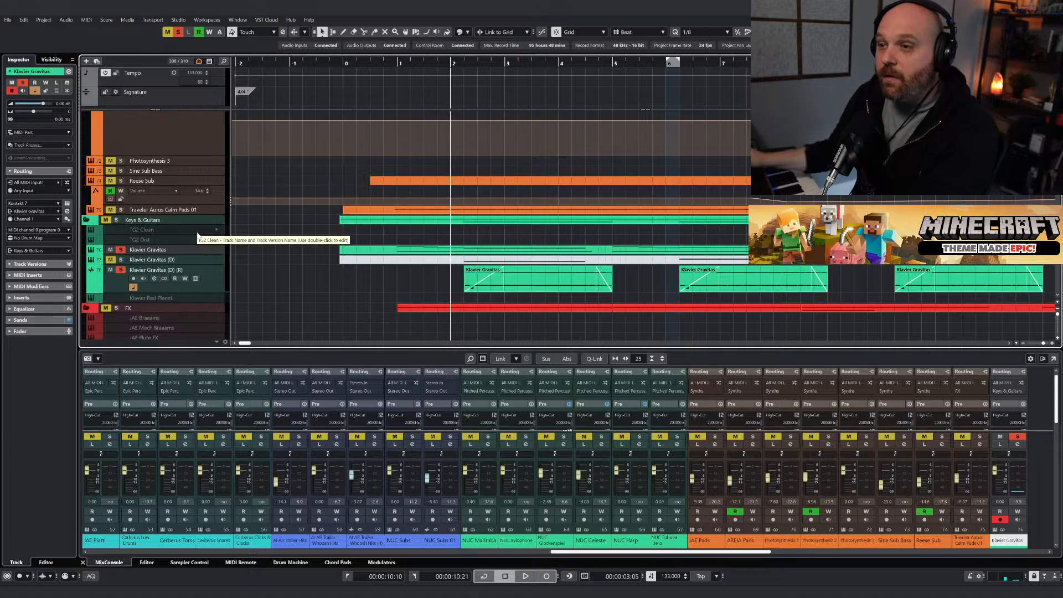
pyautogui.press('space')
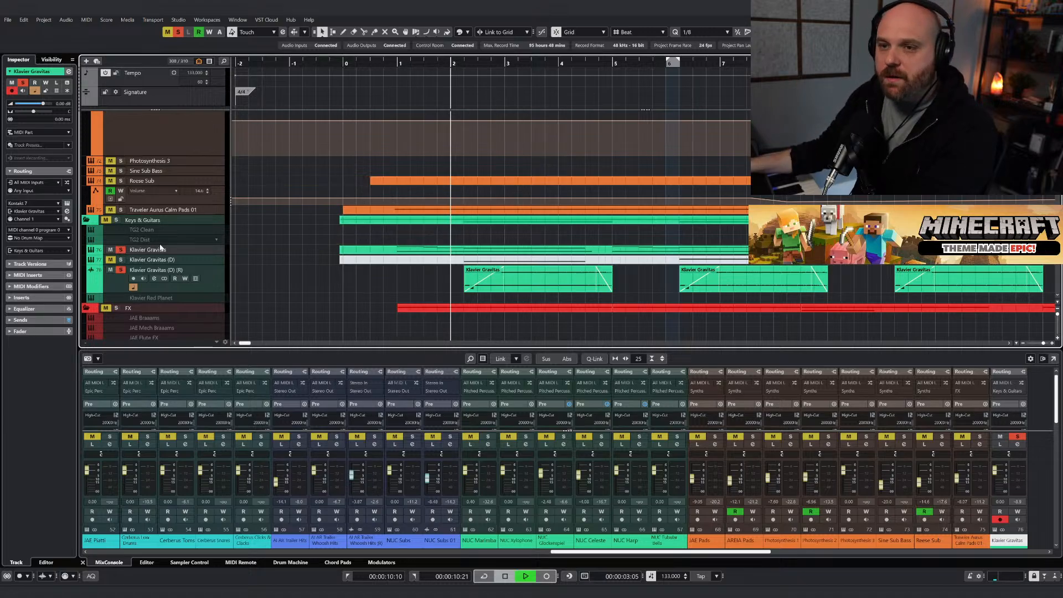
# Mute and unmute the Klavier Gravitas (D) (R) track during playback to compare, then stop and clear all solos.
pyautogui.click(111, 270)
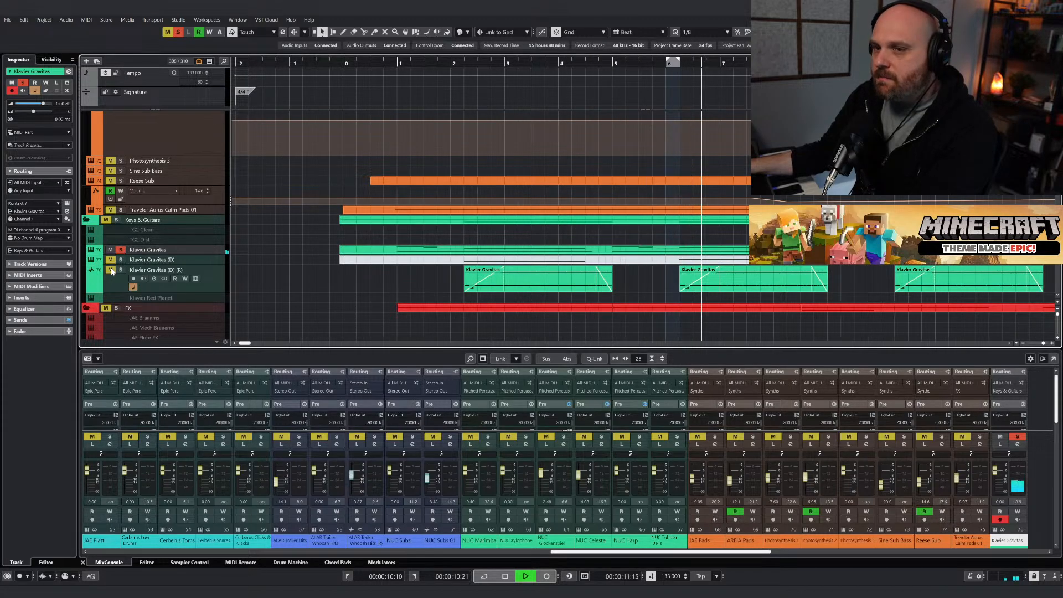
pyautogui.click(112, 271)
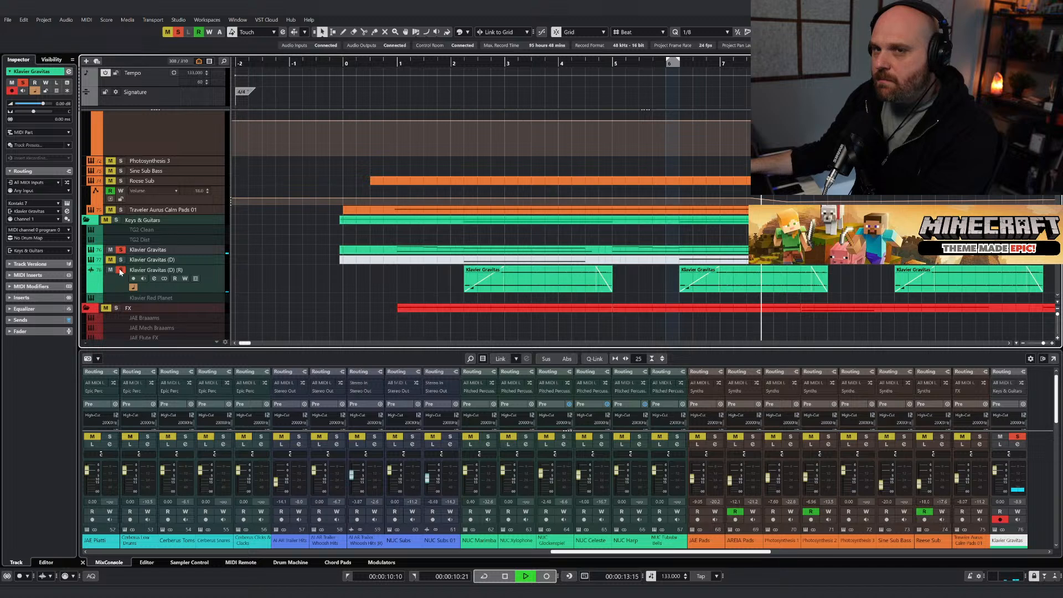
pyautogui.press('space')
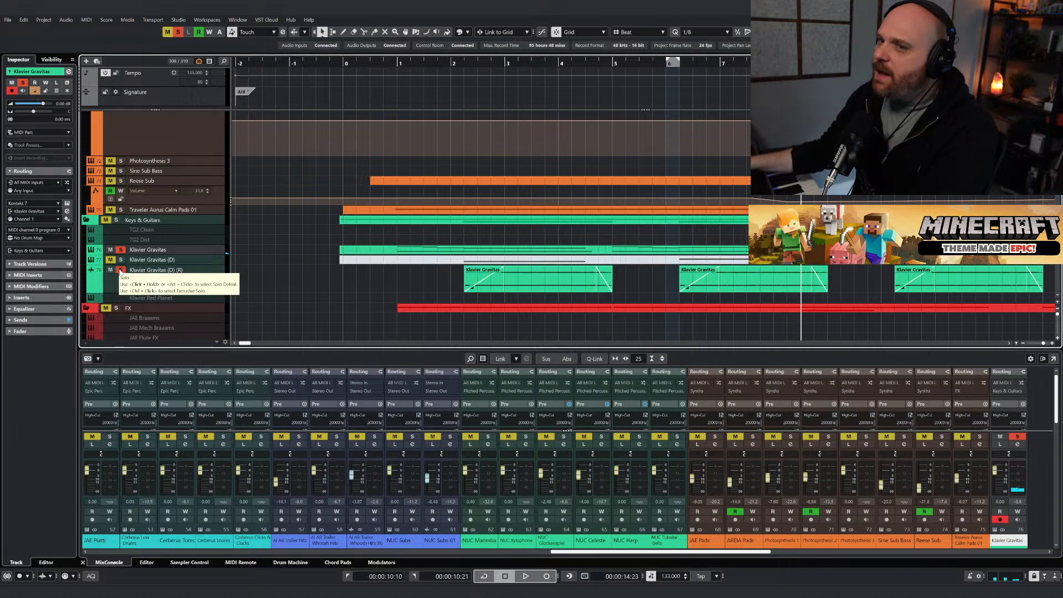
pyautogui.click(178, 32)
# Place the playhead just before bar 1 and solo the JAE Pings (R) track in the FX folder.
pyautogui.press('g')
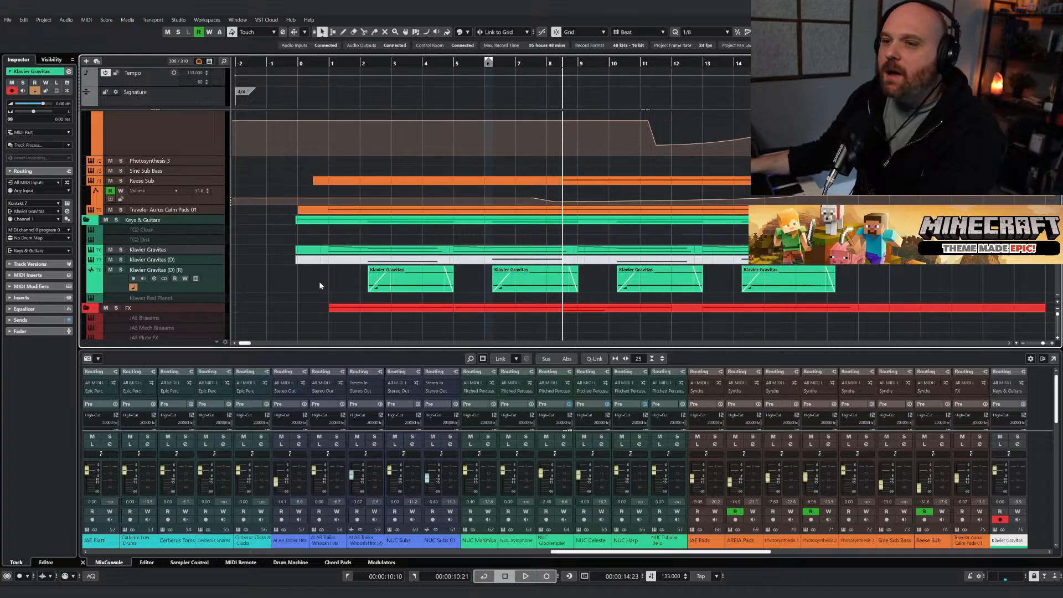
pyautogui.scroll(-5, 319, 285)
pyautogui.scroll(3, 319, 286)
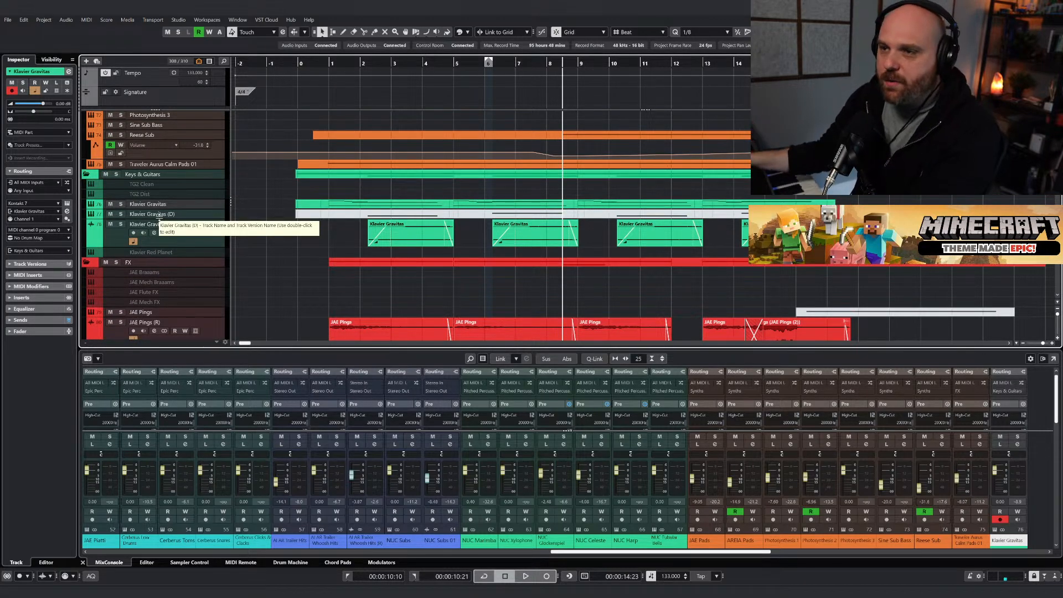
pyautogui.scroll(-4, 313, 223)
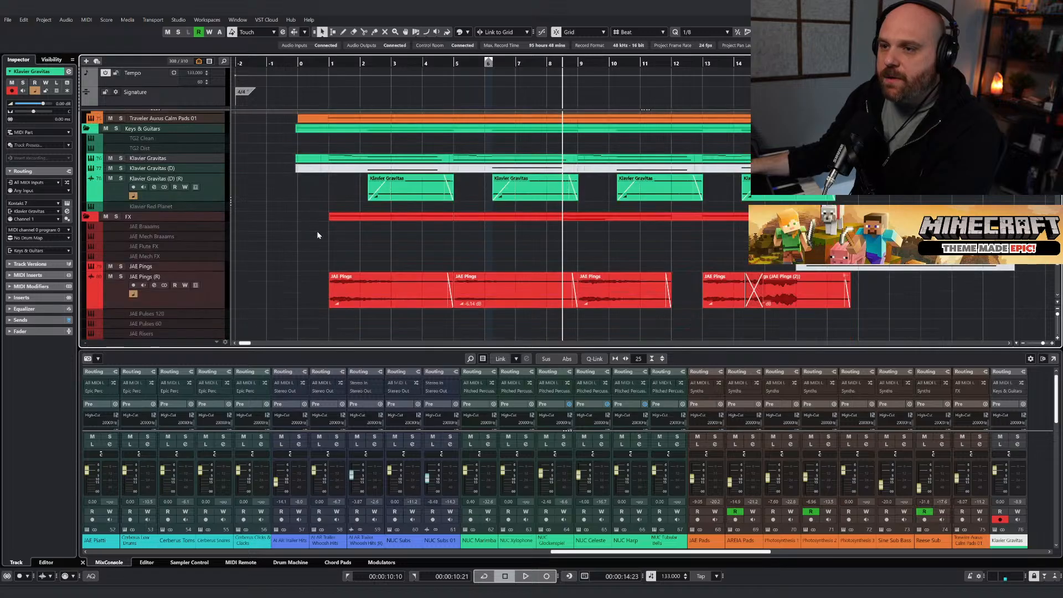
pyautogui.click(321, 63)
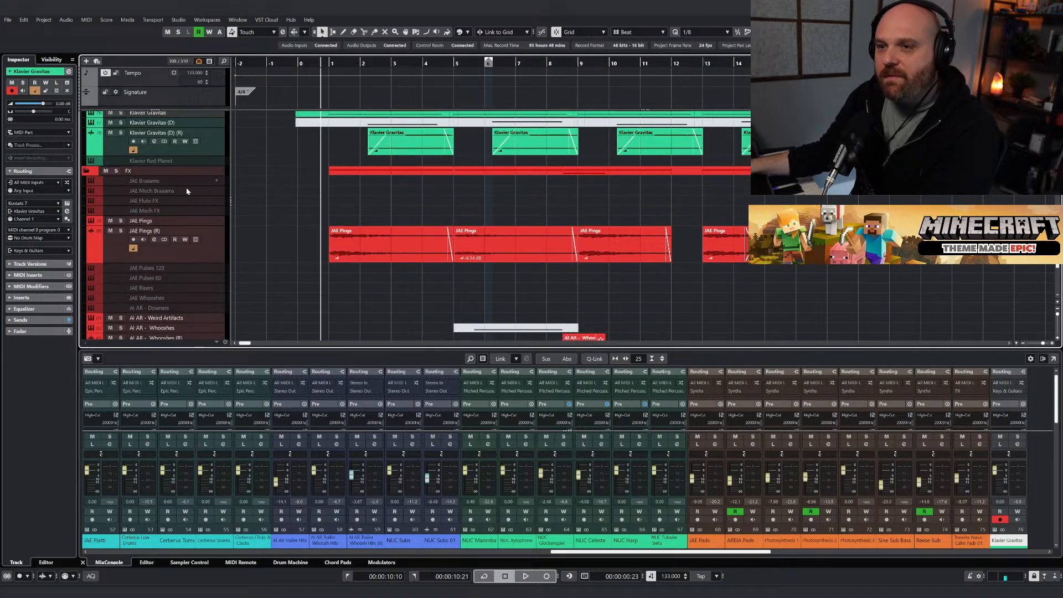
pyautogui.click(121, 231)
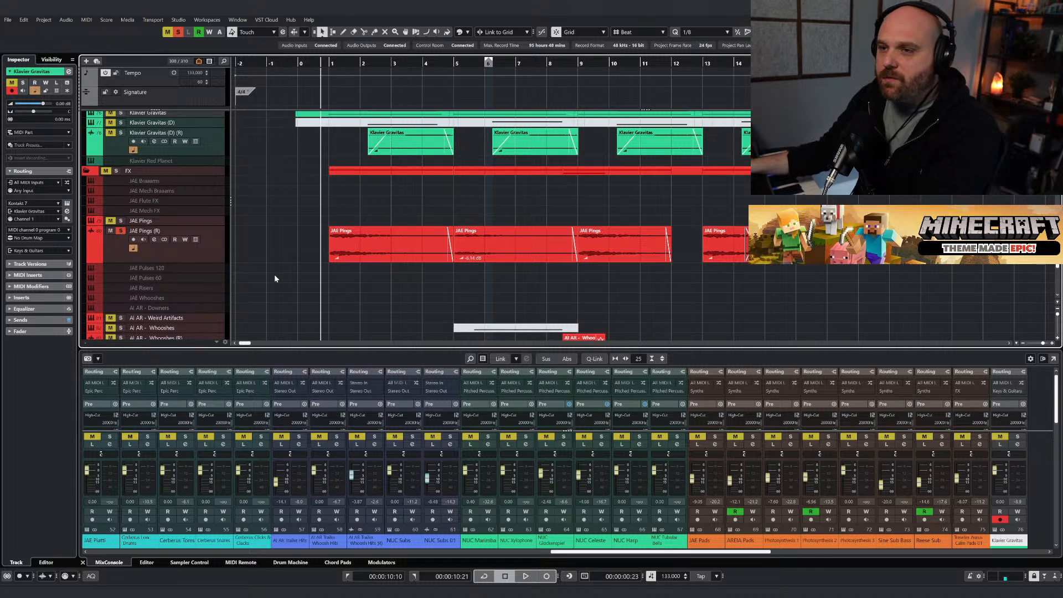
# Listen to the opening JAE Pings clips, stop playback, and move the playhead to the clip starting at bar 13.
pyautogui.press('space')
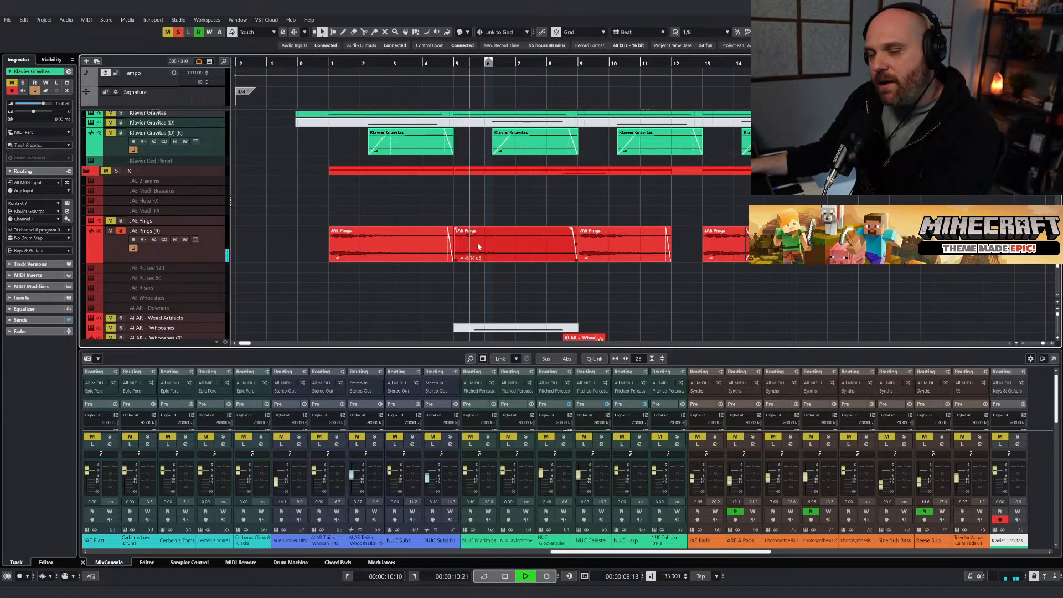
pyautogui.press('space')
pyautogui.click(703, 62)
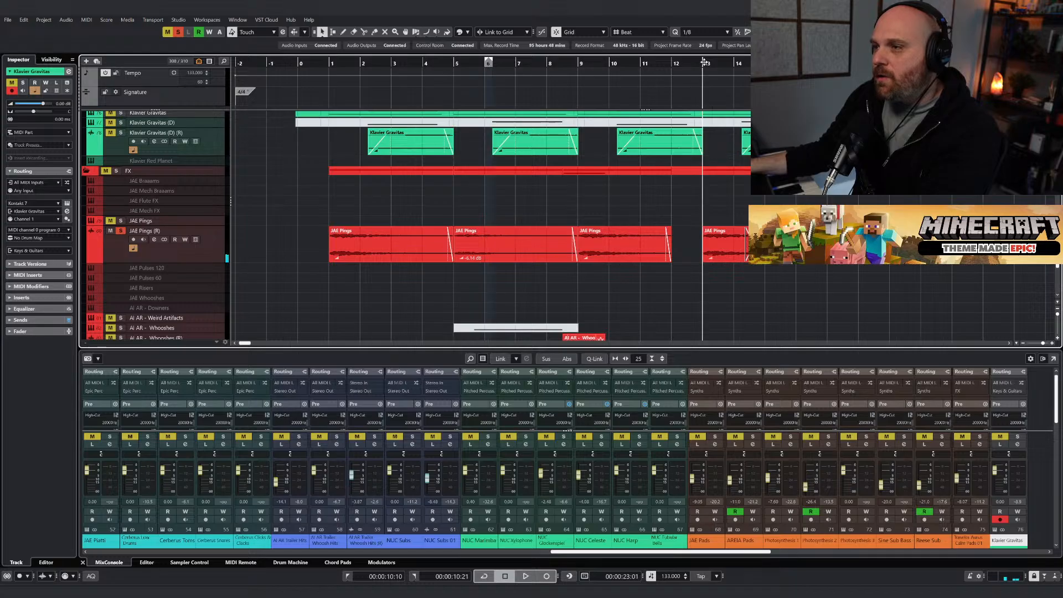
pyautogui.click(714, 258)
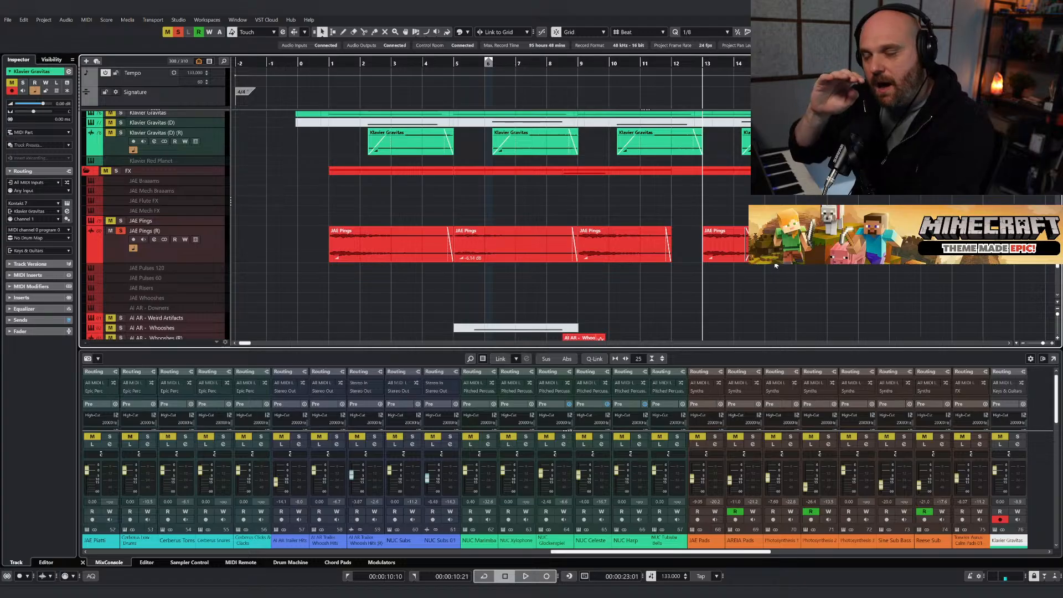
# Play the soloed JAE Pings (R) clips from bar 13 and stop playback.
pyautogui.press('space')
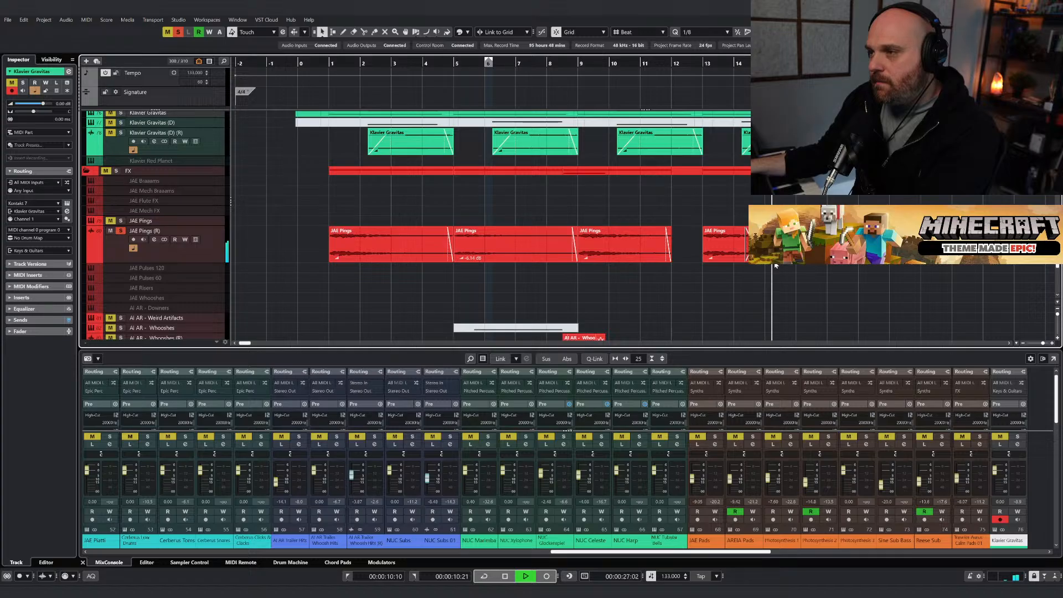
pyautogui.press('space')
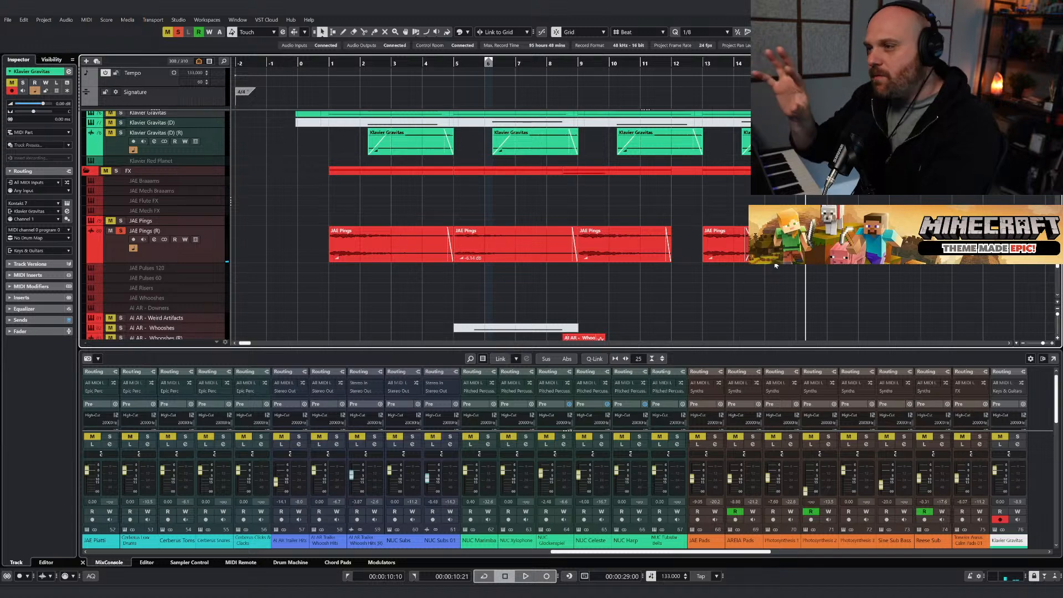
# Solo the Klavier Gravitas track alongside JAE Pings (R) and play both from just before bar 1.
pyautogui.scroll(3, 196, 239)
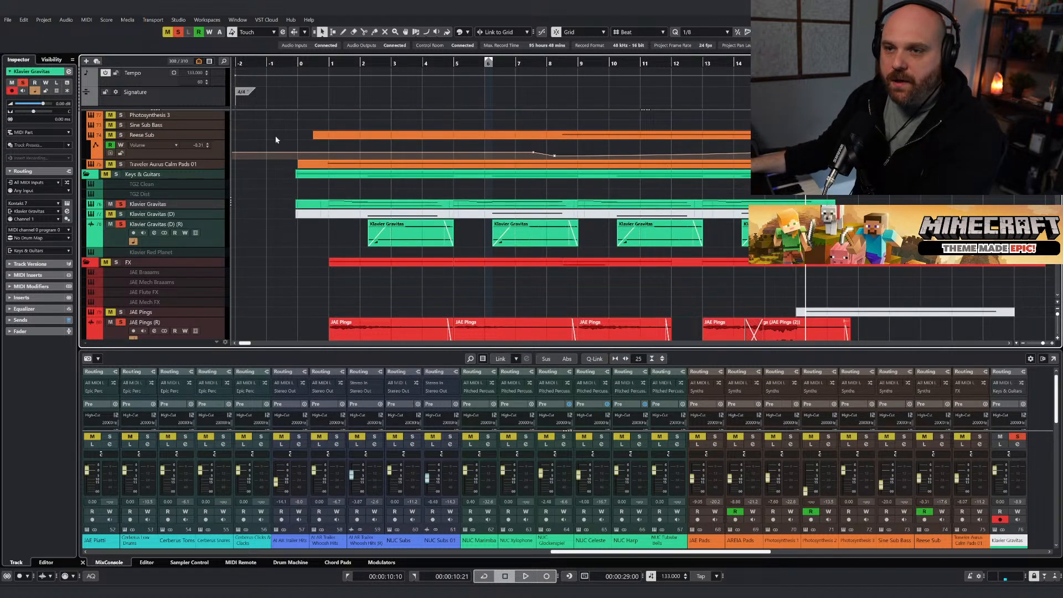
pyautogui.moveTo(303, 63); pyautogui.dragTo(308, 69)
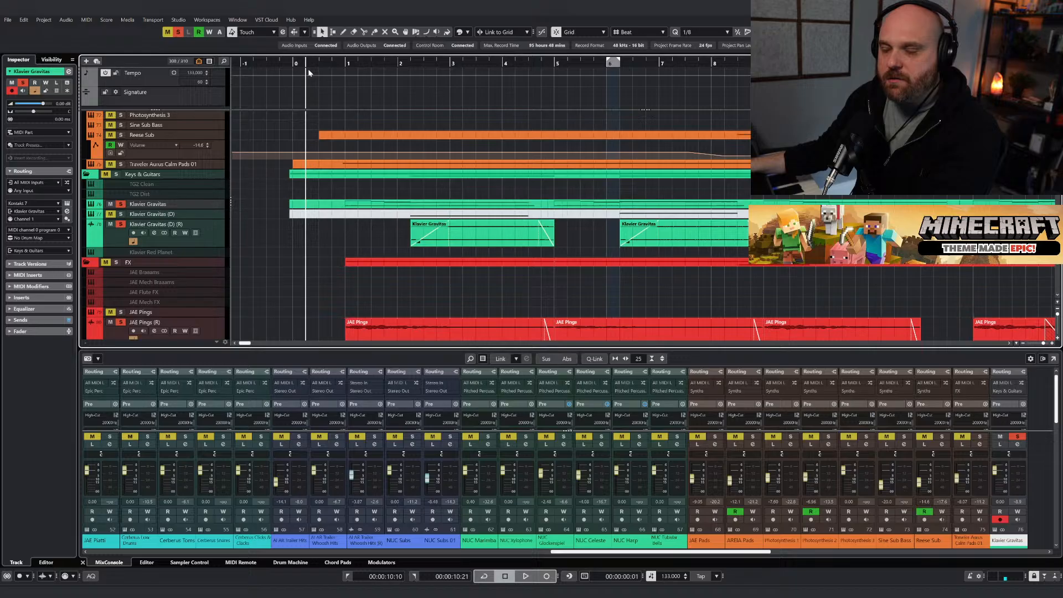
pyautogui.click(338, 63)
pyautogui.press('g')
pyautogui.press('space')
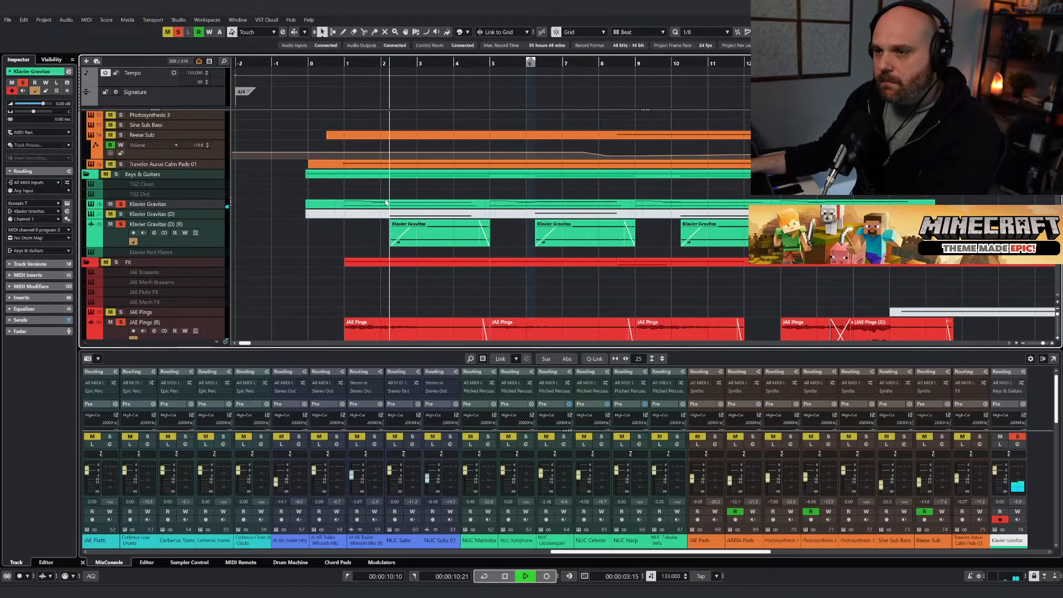
# Toggle the mute on JAE Pings (R) during playback to compare, then stop and clear all solos.
pyautogui.scroll(-2, 350, 226)
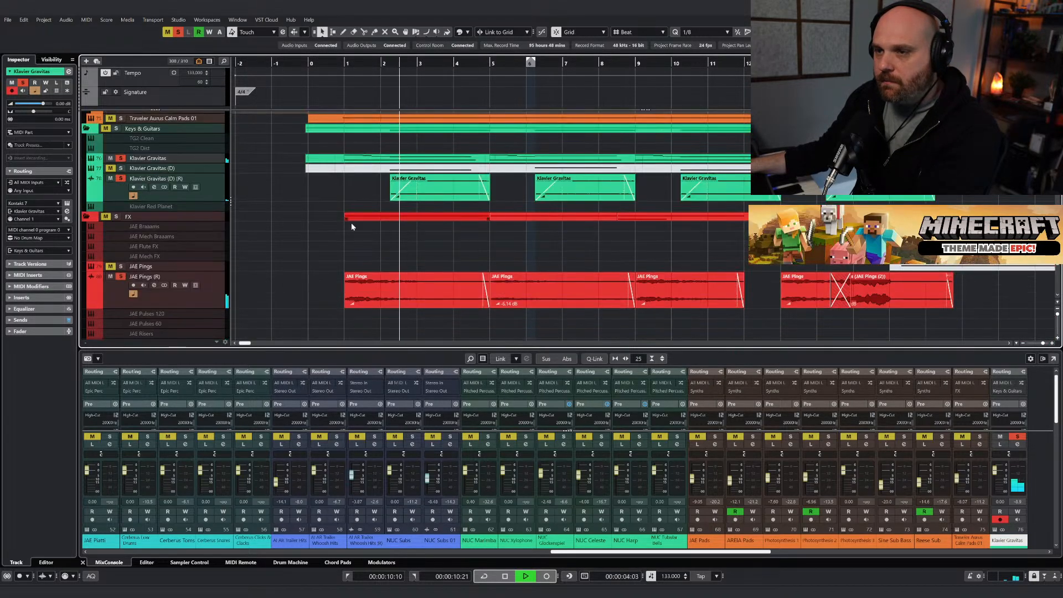
pyautogui.click(110, 276)
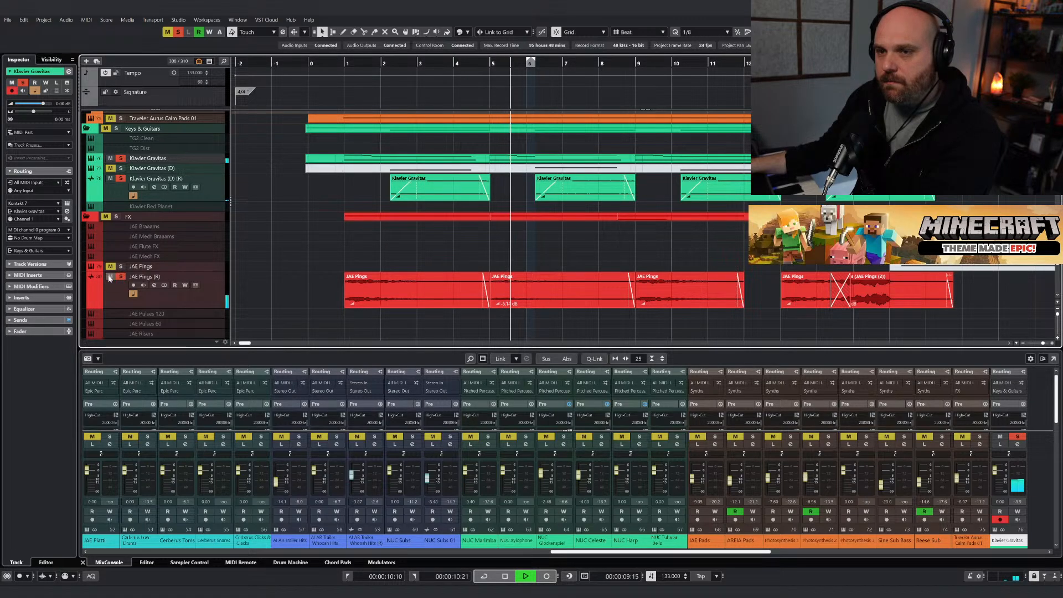
pyautogui.press('space')
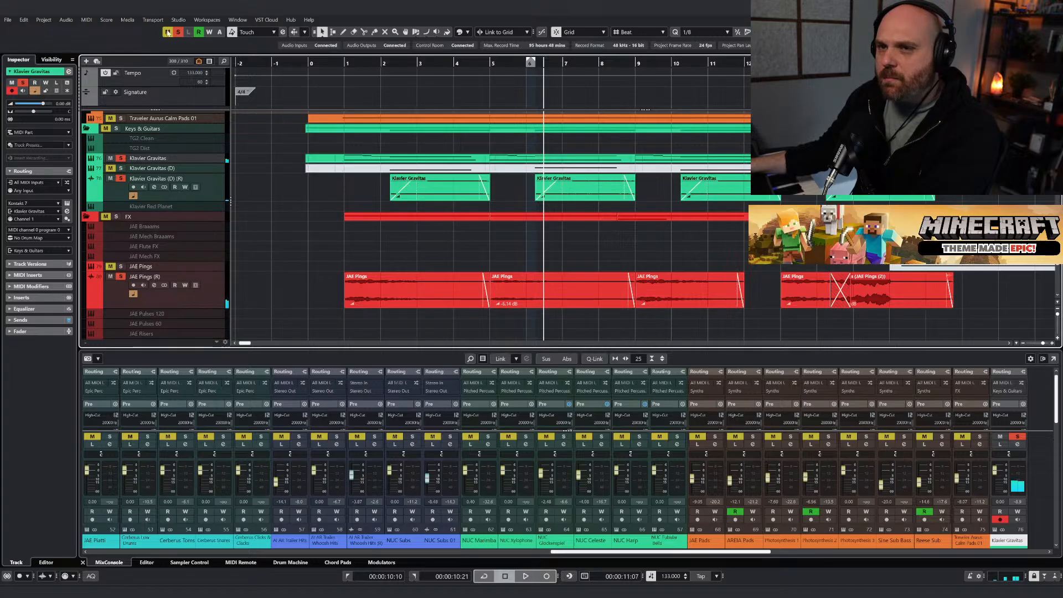
pyautogui.click(181, 31)
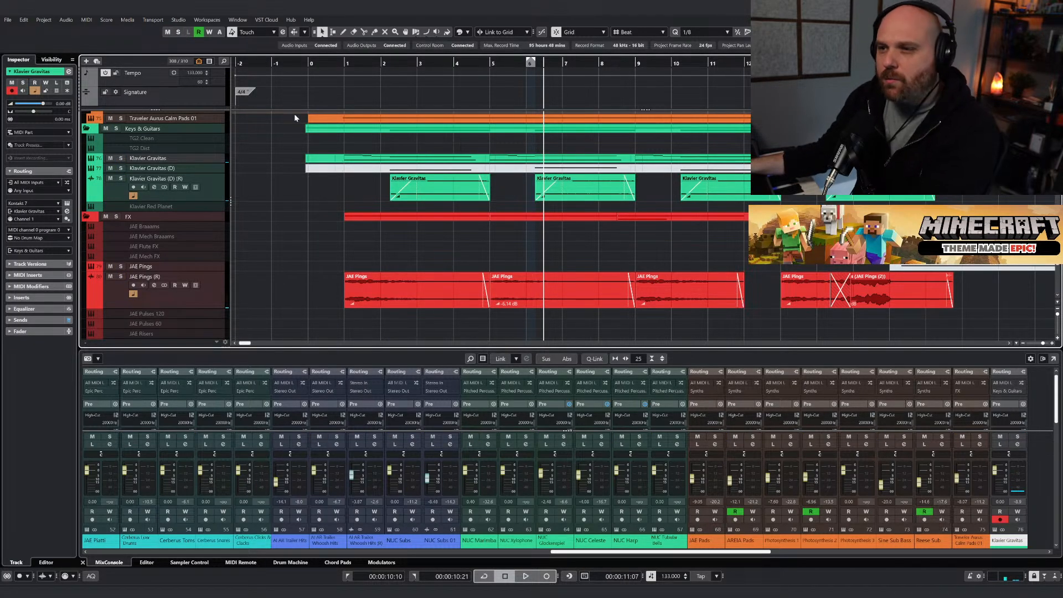
# Solo the NUC Subs 01 track and place the playhead at the start of its first clip.
pyautogui.scroll(-5, 320, 227)
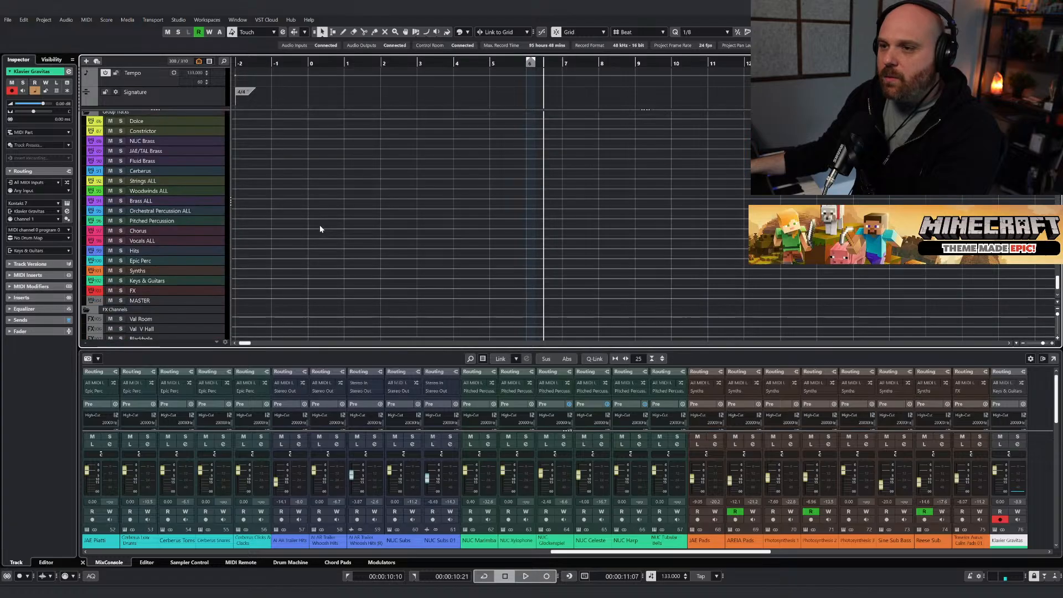
pyautogui.scroll(8, 320, 225)
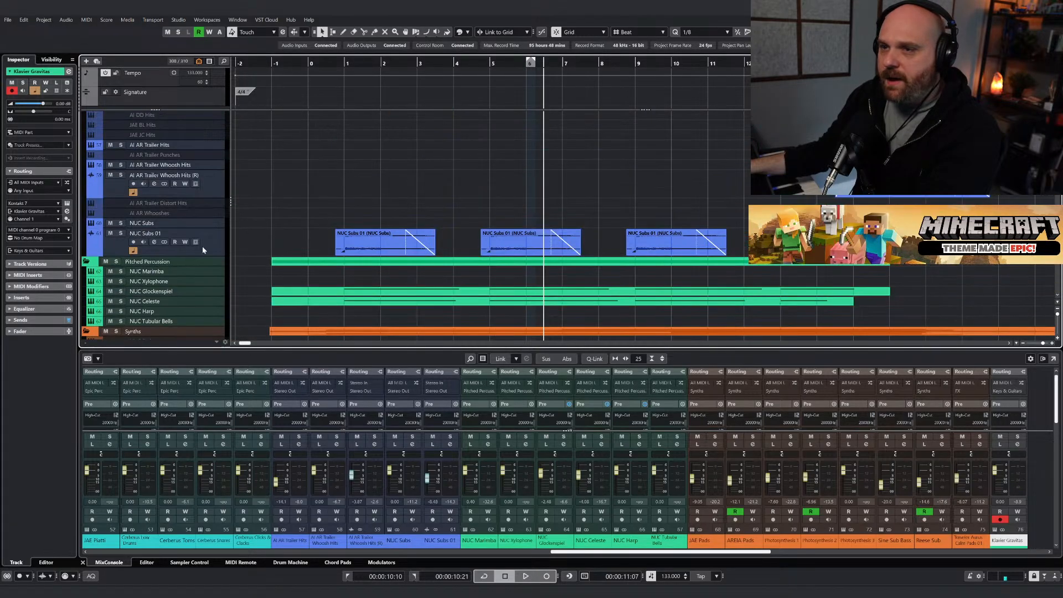
pyautogui.click(120, 233)
pyautogui.click(335, 62)
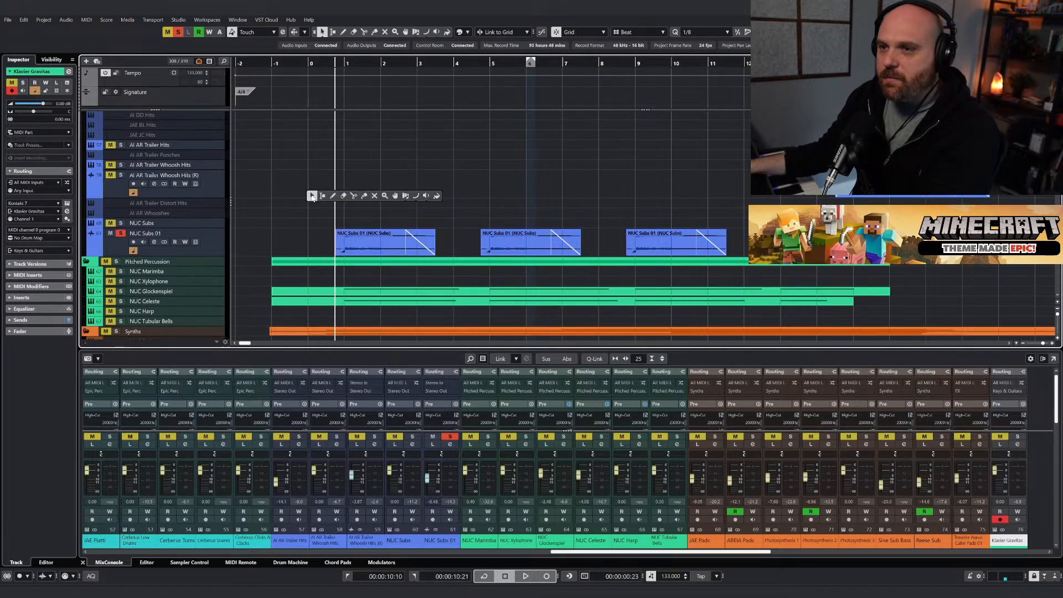
pyautogui.scroll(2, 321, 199)
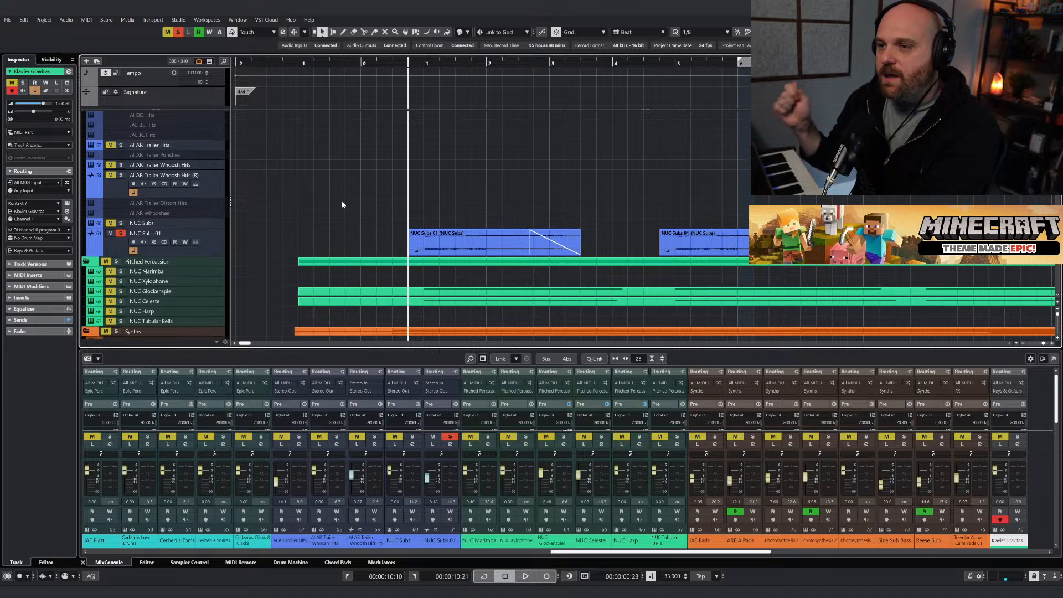
pyautogui.scroll(3, 341, 205)
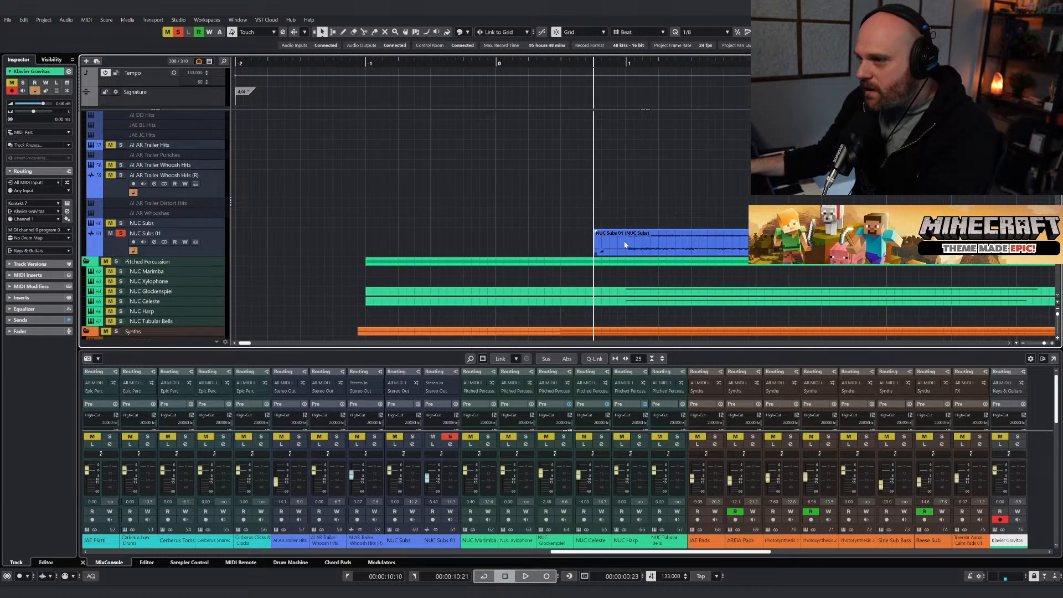
pyautogui.scroll(-3, 559, 209)
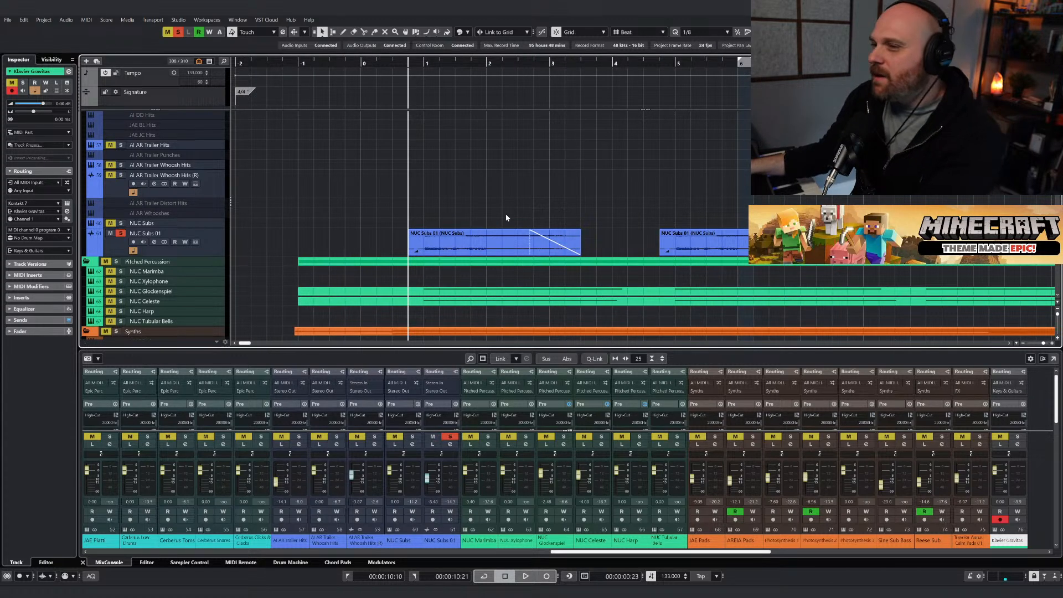
pyautogui.scroll(-1, 504, 214)
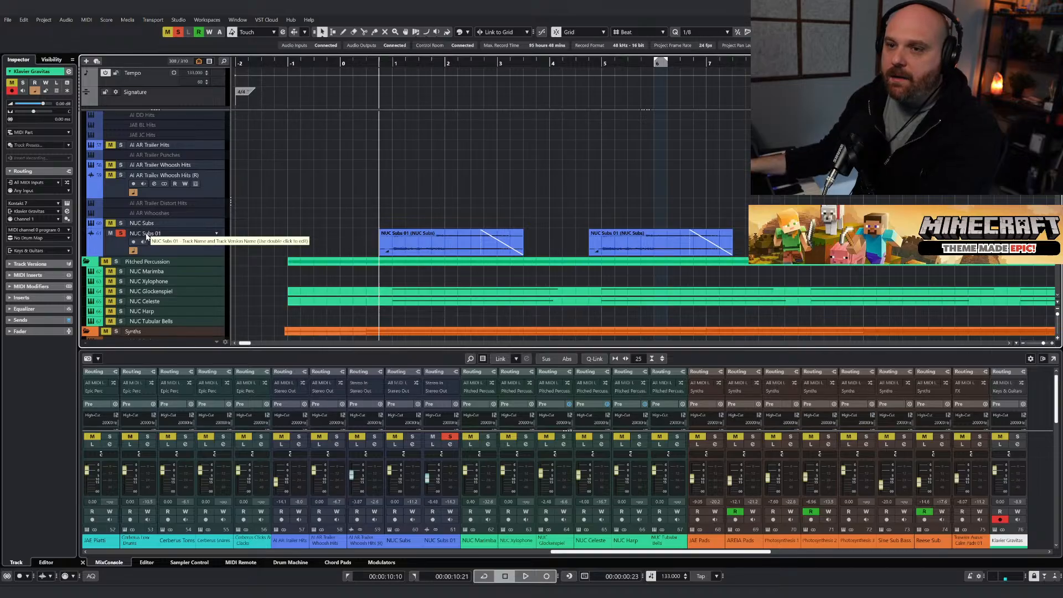
# Unsolo NUC Subs 01 and play the full mix from the start of its first clip, then stop.
pyautogui.click(121, 233)
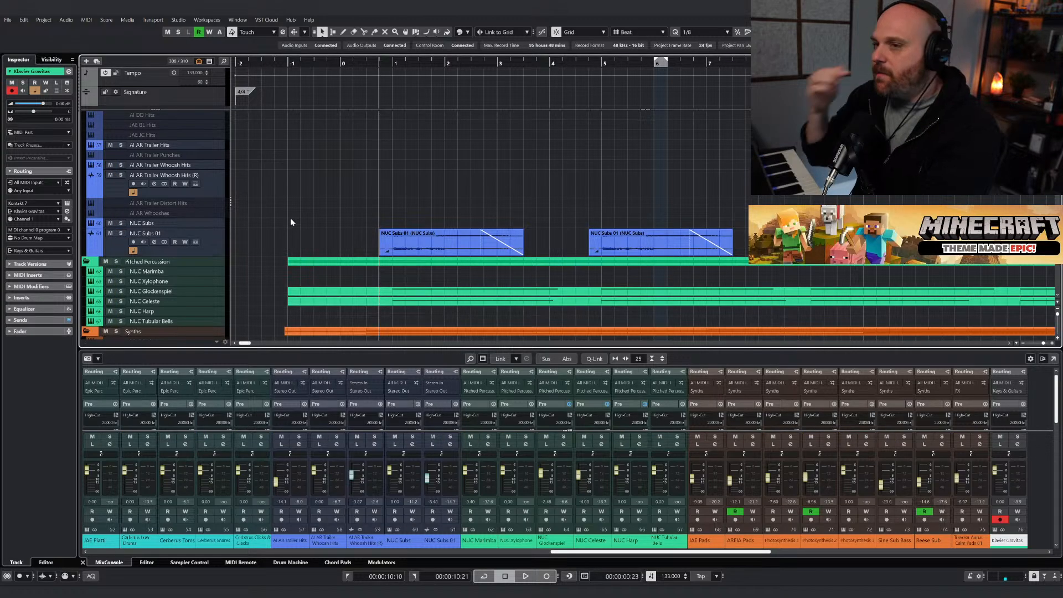
pyautogui.press('space')
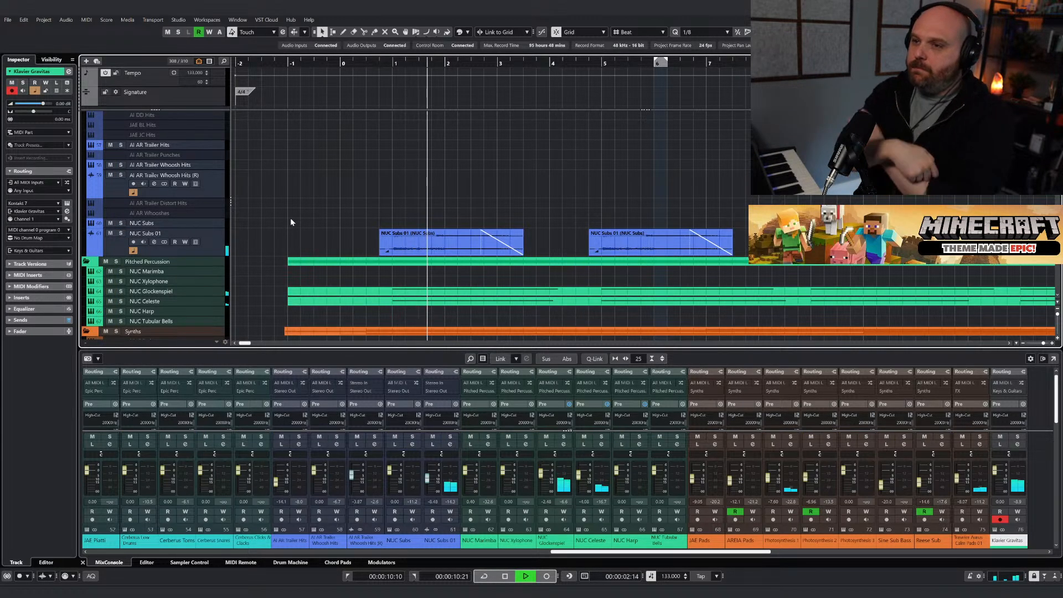
pyautogui.press('space')
# Solo NUC Subs 01 again, play its first clip from the beginning, and stop.
pyautogui.click(121, 233)
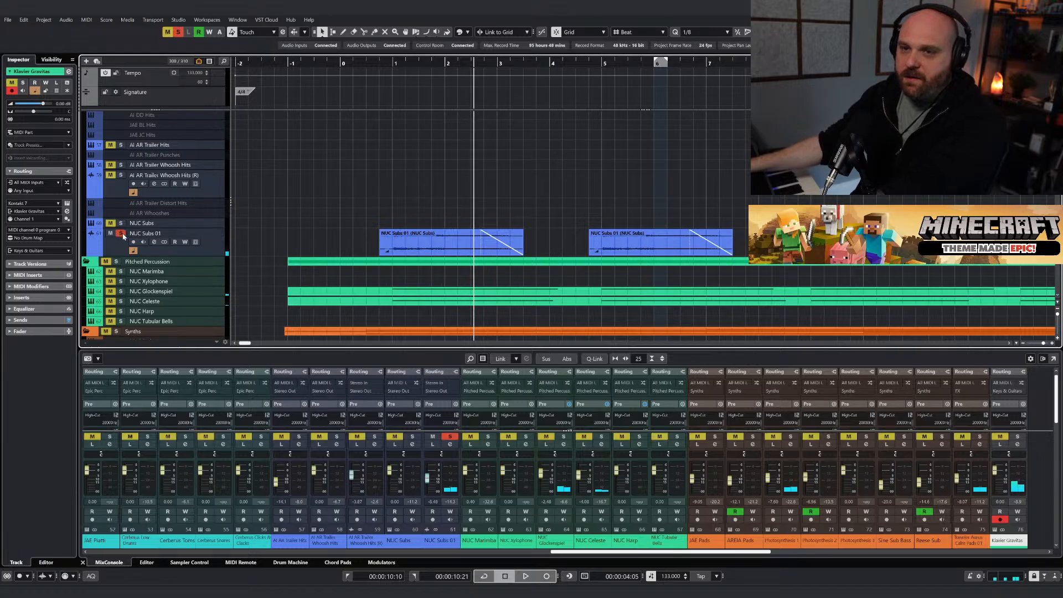
pyautogui.click(379, 71)
pyautogui.press('space')
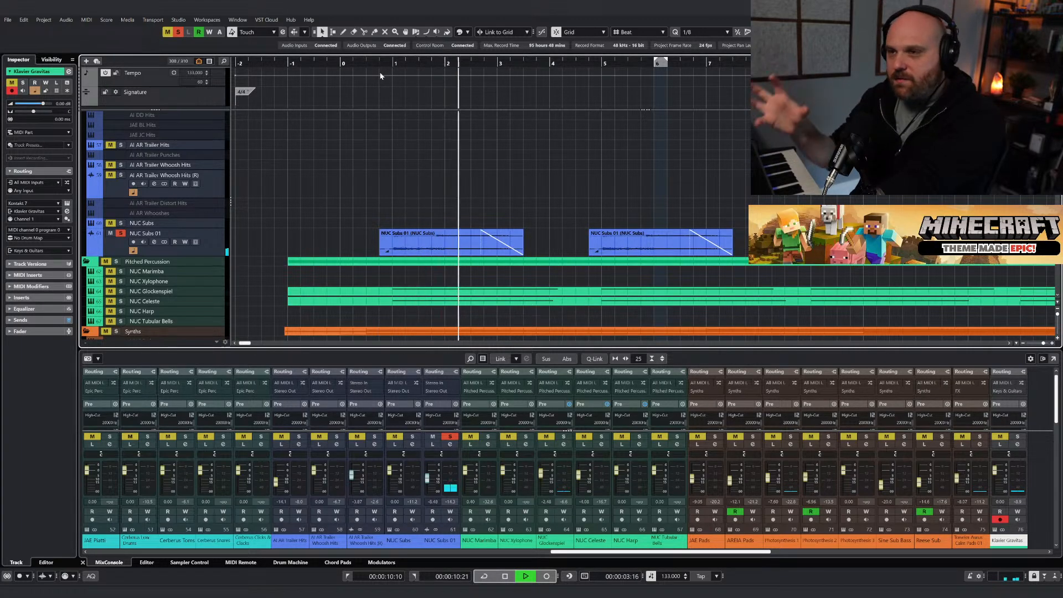
pyautogui.press('space')
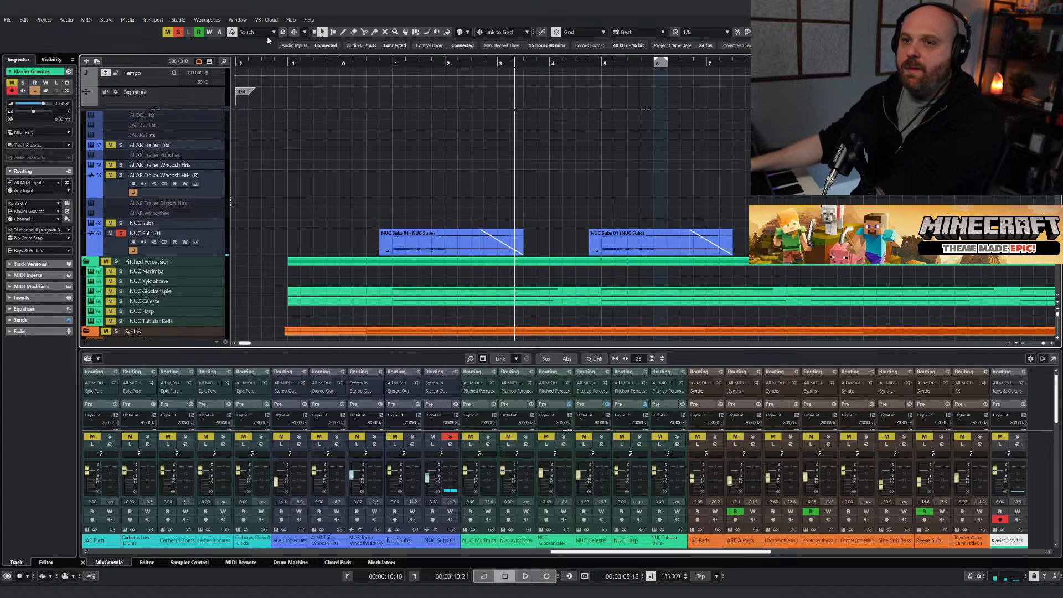
# Clear all solos and replay the full mix from the start of the first NUC Subs 01 clip, then stop.
pyautogui.click(178, 33)
pyautogui.click(379, 62)
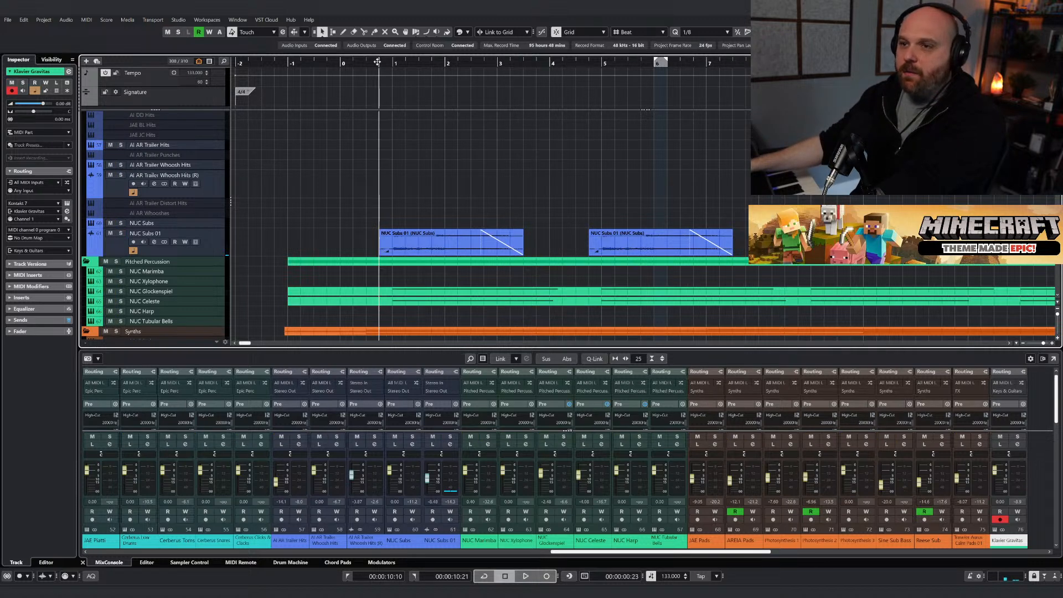
pyautogui.press('space')
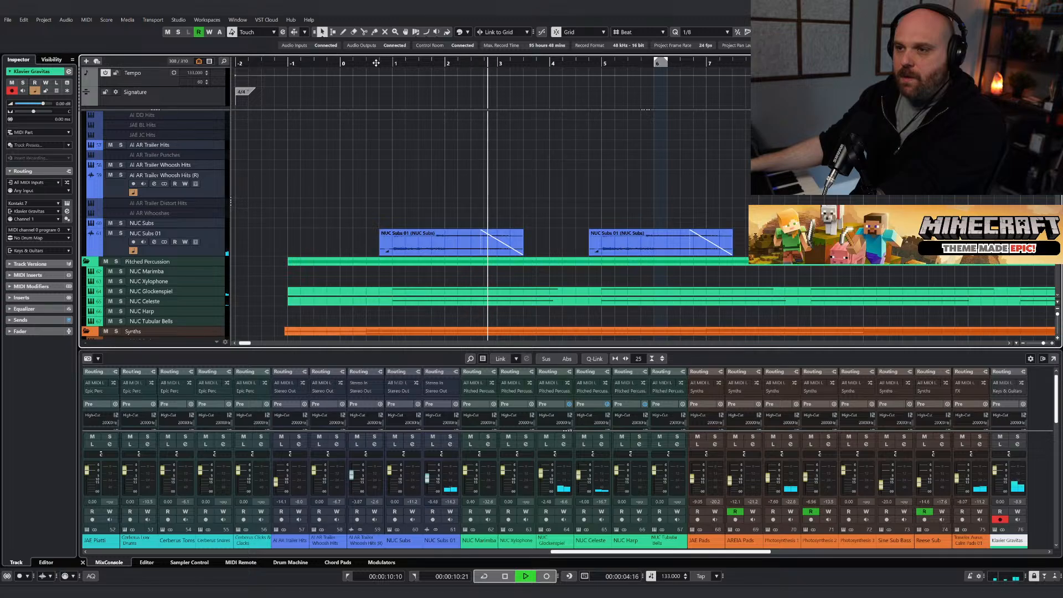
pyautogui.press('space')
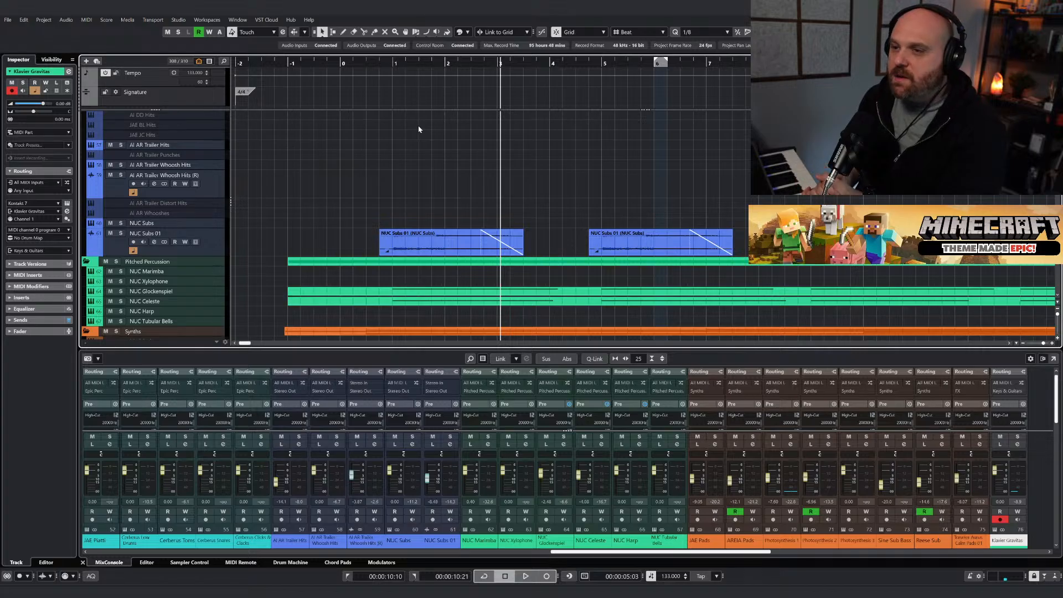
# Solo the NUC Glockenspiel and NUC Celeste tracks and play them together from just before bar 1.
pyautogui.scroll(-5, 418, 129)
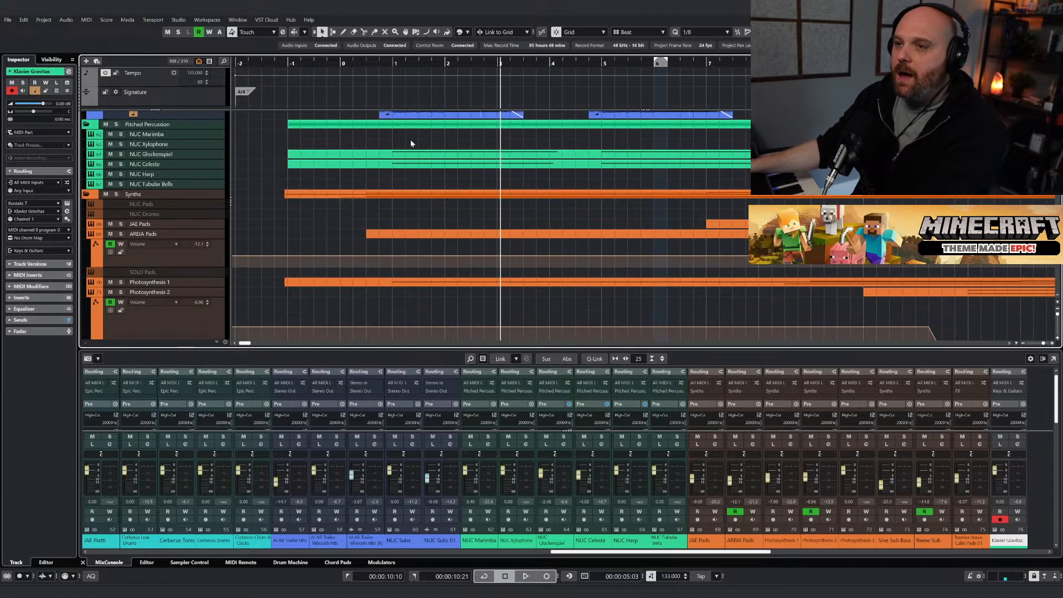
pyautogui.click(121, 154)
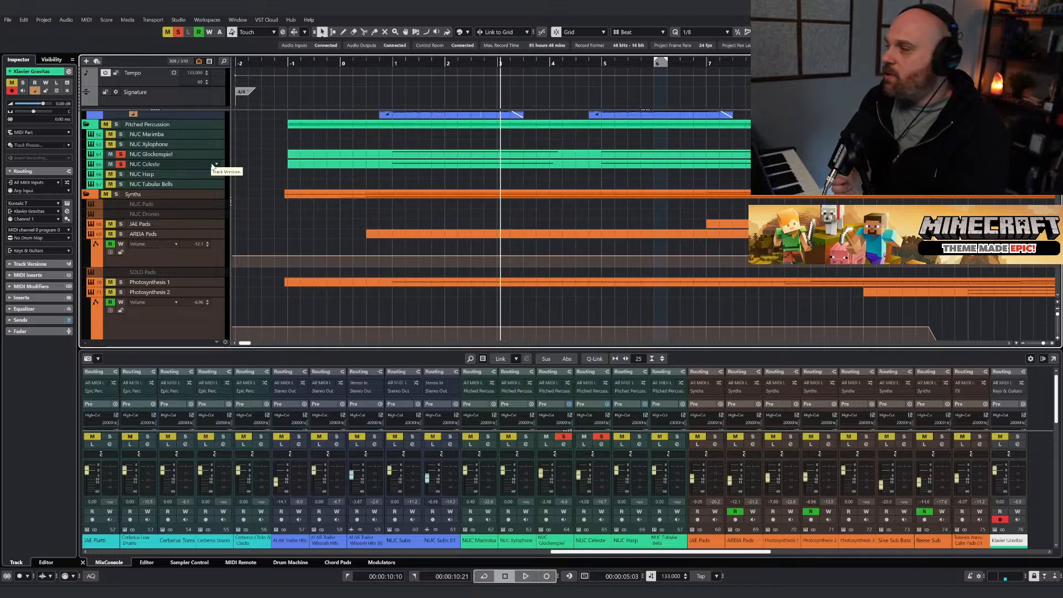
pyautogui.click(384, 67)
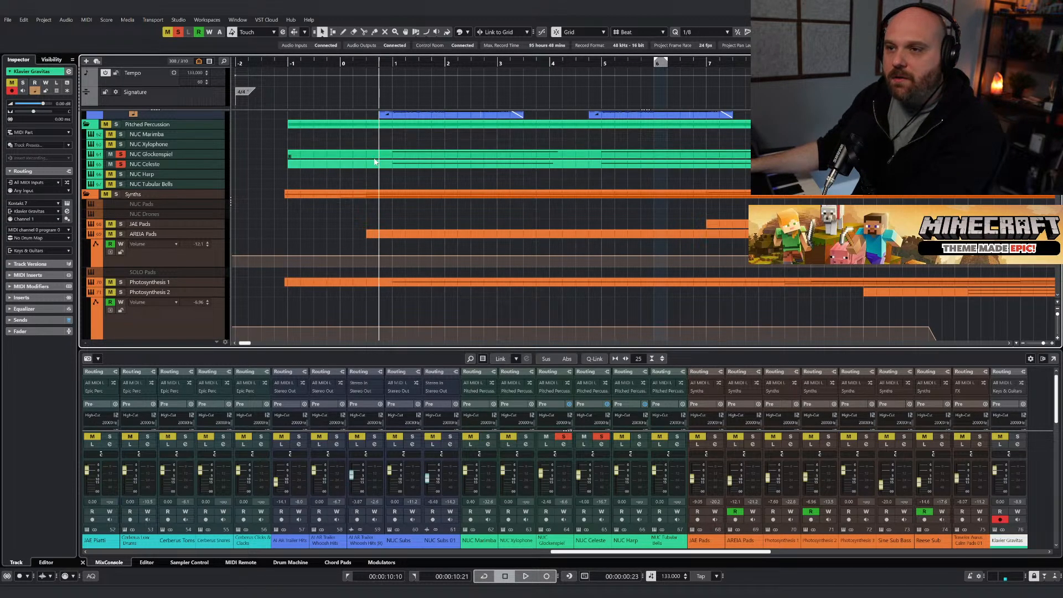
pyautogui.press('space')
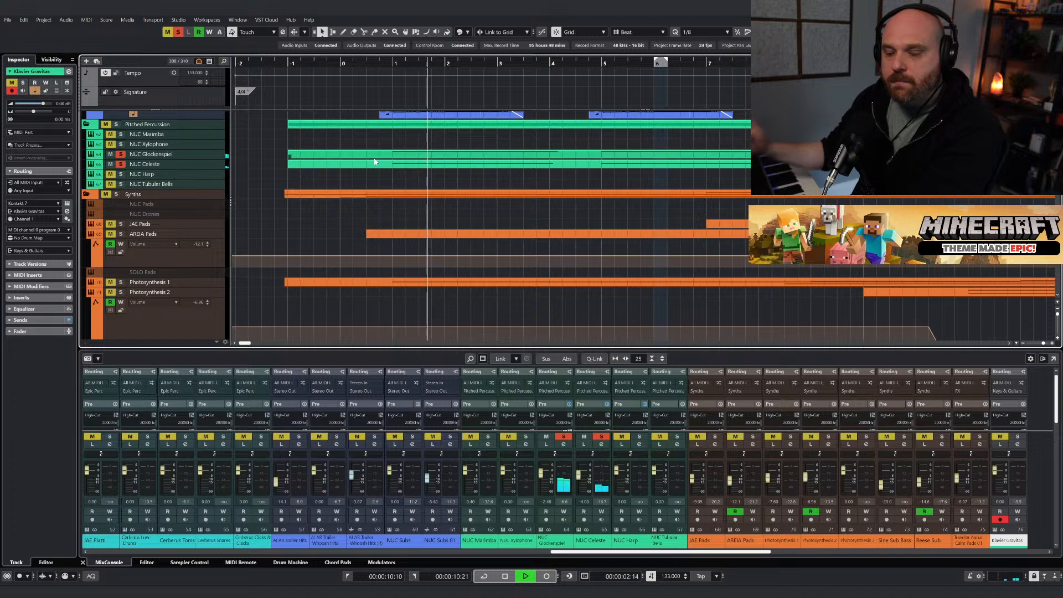
# Stop playback, open the Compressor insert on the NUC Glockenspiel channel to examine its settings, and close it.
pyautogui.scroll(-3, 573, 422)
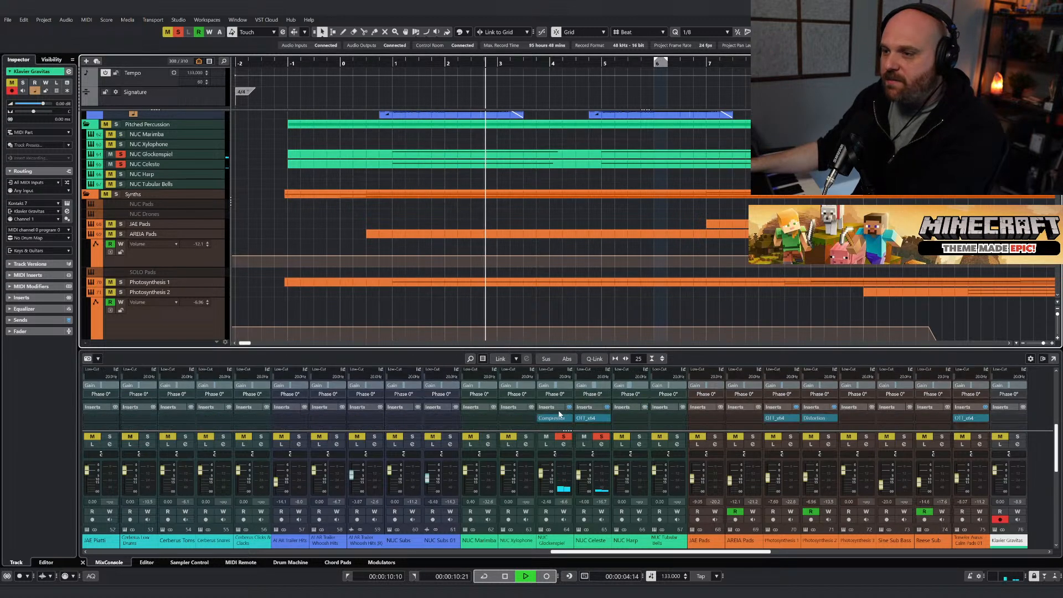
pyautogui.scroll(-1, 572, 422)
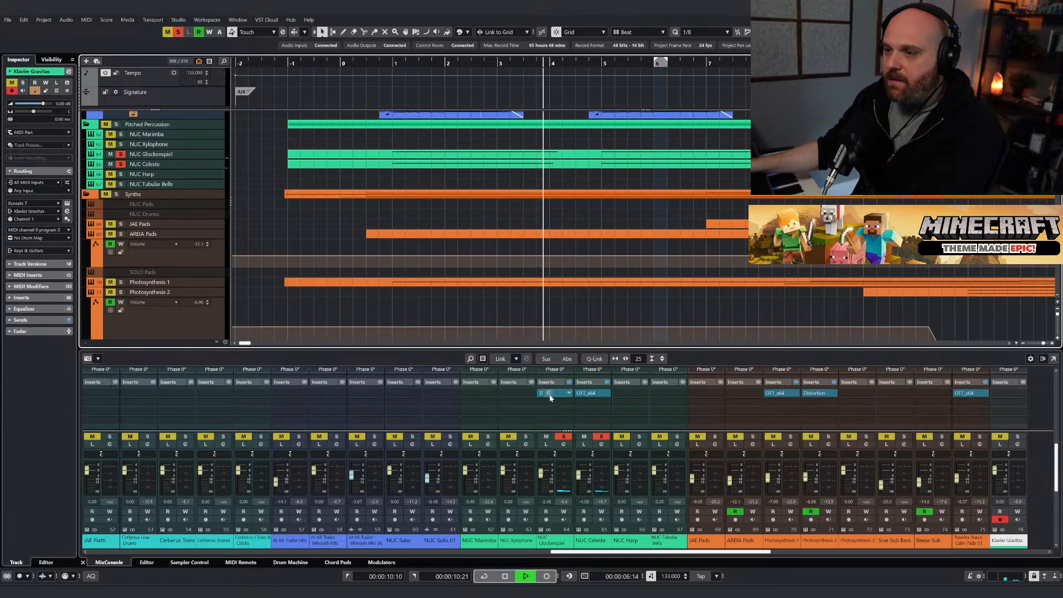
pyautogui.press('space')
pyautogui.click(549, 396)
pyautogui.moveTo(580, 224); pyautogui.dragTo(400, 176)
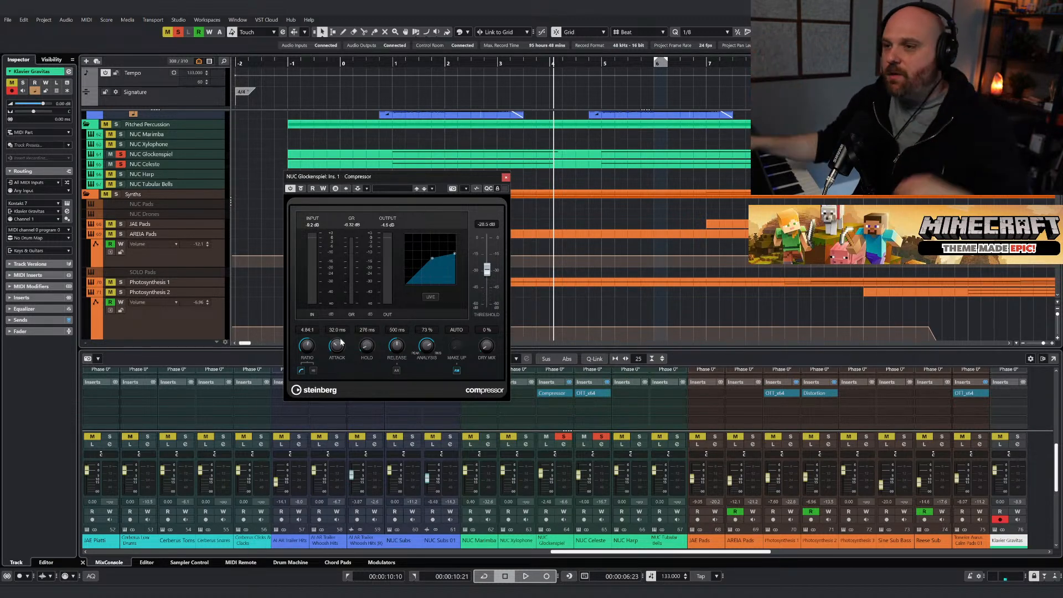
pyautogui.click(506, 178)
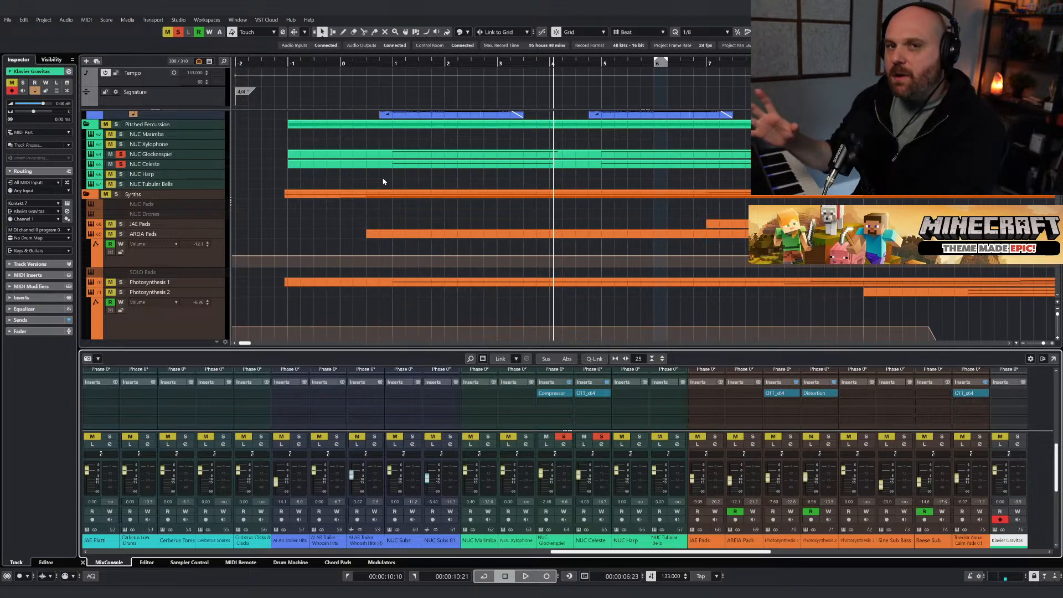
# Select NUC Glockenspiel, leave only it soloed, reopen its Compressor, and play from just before bar 1 with the Compressor bypassed.
pyautogui.click(183, 155)
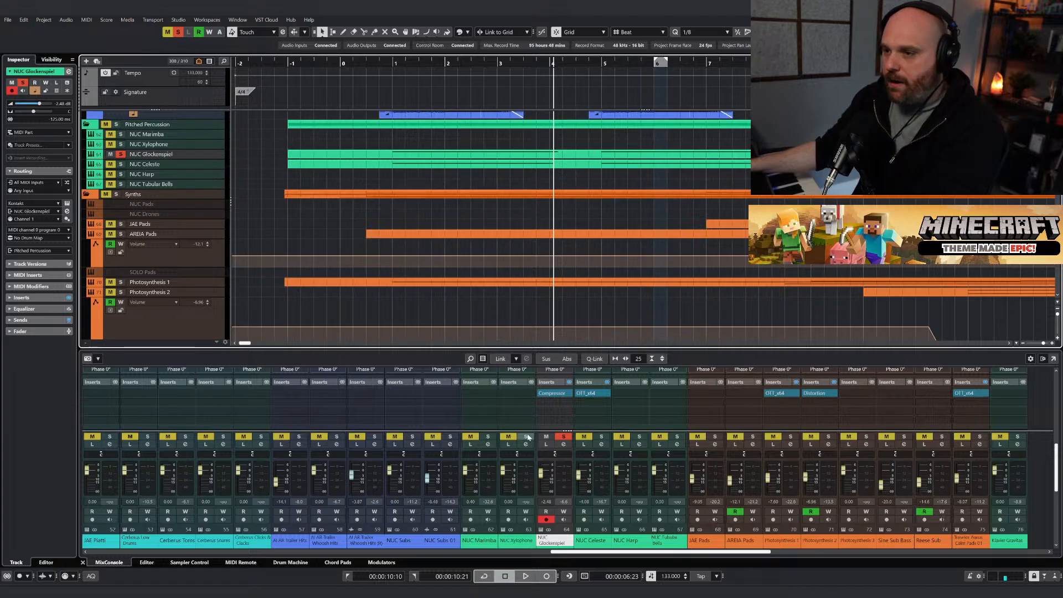
pyautogui.click(552, 398)
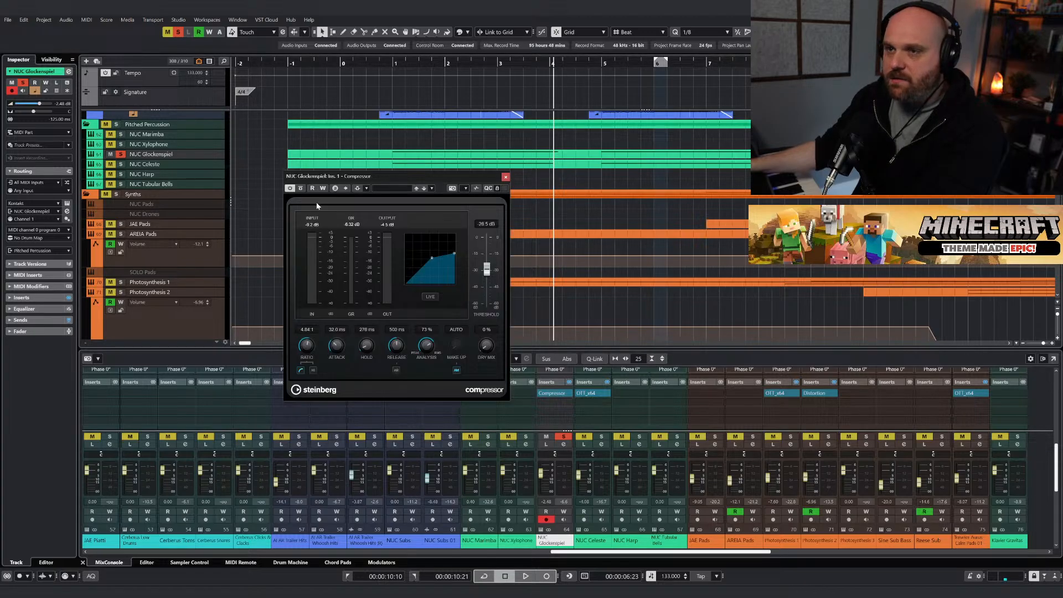
pyautogui.click(387, 61)
pyautogui.press('space')
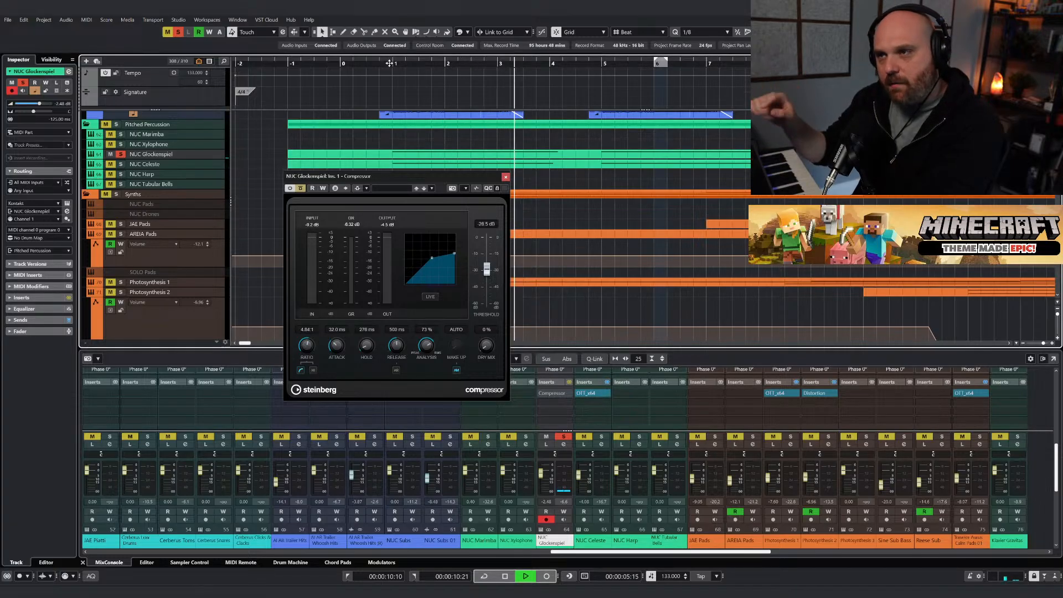
# Replay the soloed NUC Glockenspiel from just before bar 1 with its Compressor active, then stop and close the plug-in.
pyautogui.press('space')
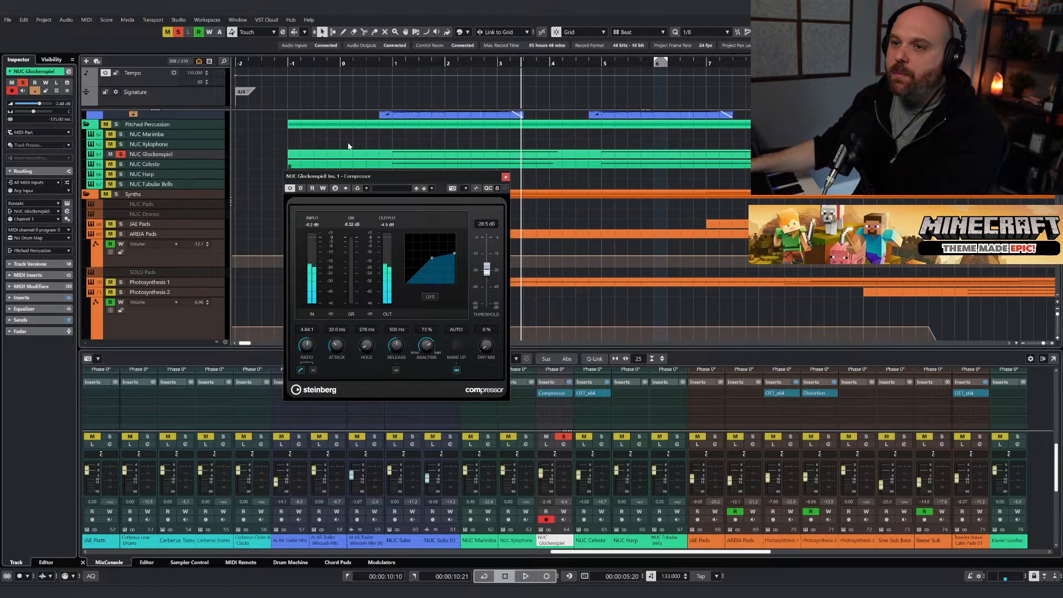
pyautogui.click(386, 64)
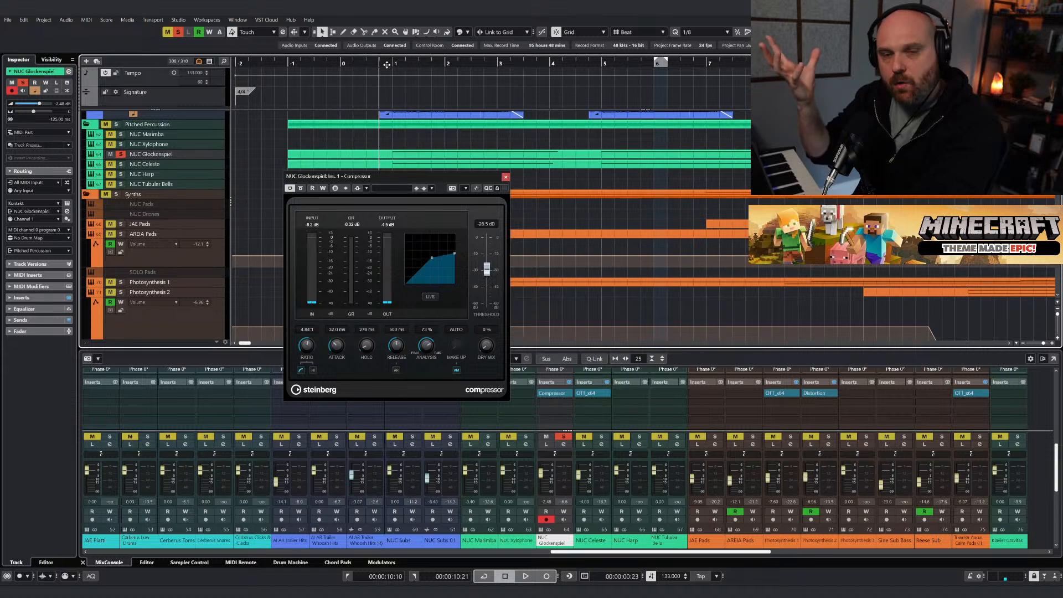
pyautogui.press('space')
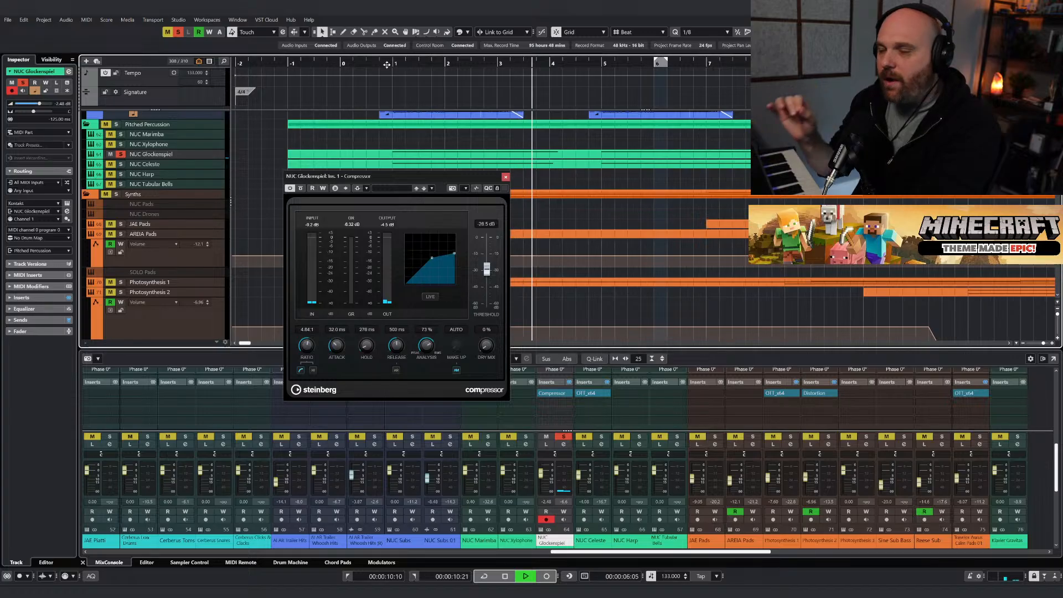
pyautogui.press('space')
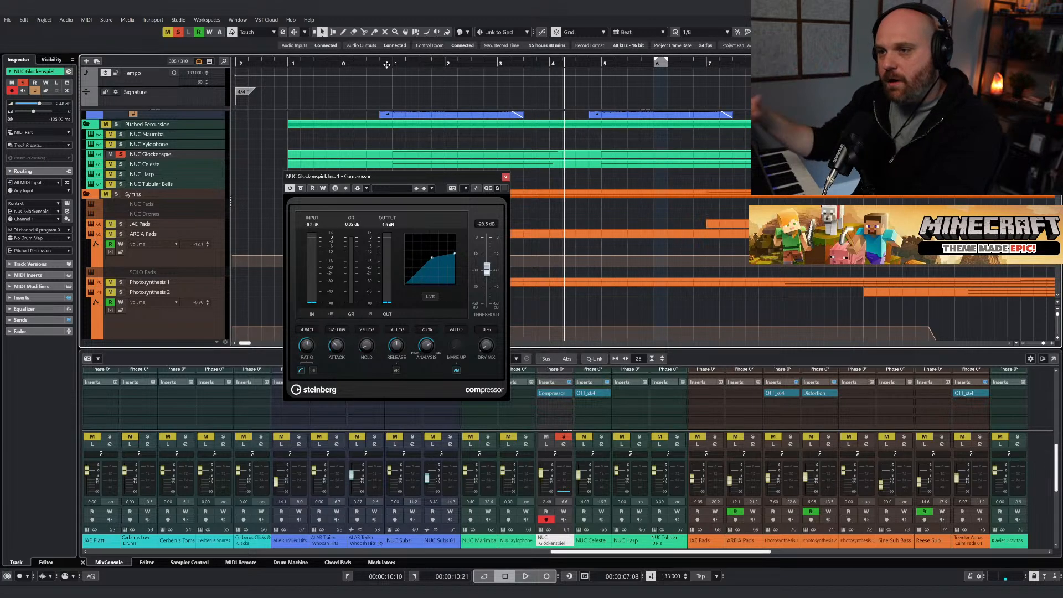
pyautogui.click(505, 177)
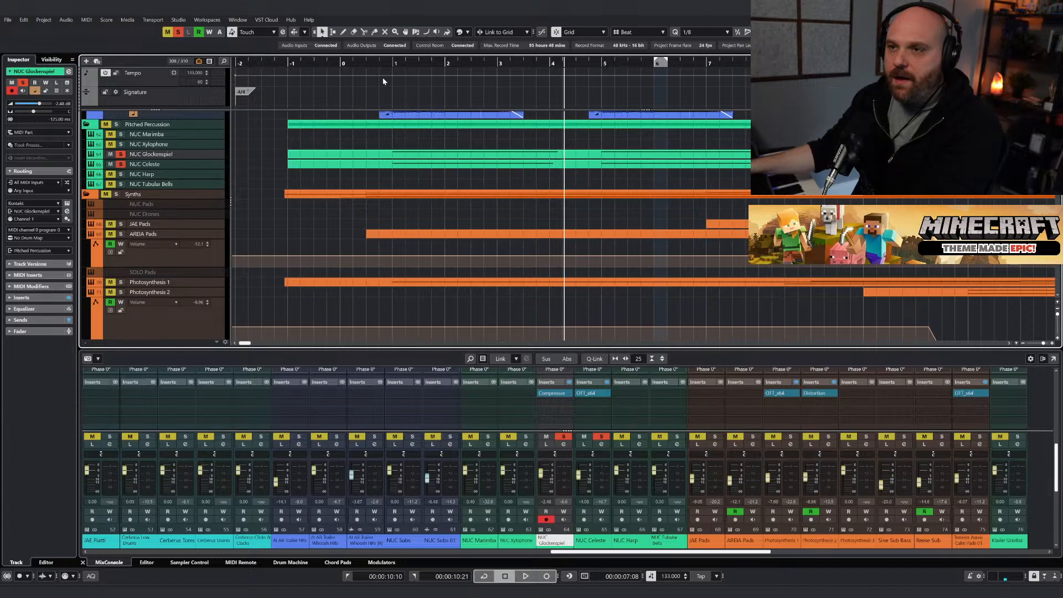
# Add NUC Celeste, the Klavier Gravitas tracks and JAE Pings (R) to the solo, play from just before bar 1, then stop and clear all solos.
pyautogui.click(378, 63)
pyautogui.scroll(-4, 576, 398)
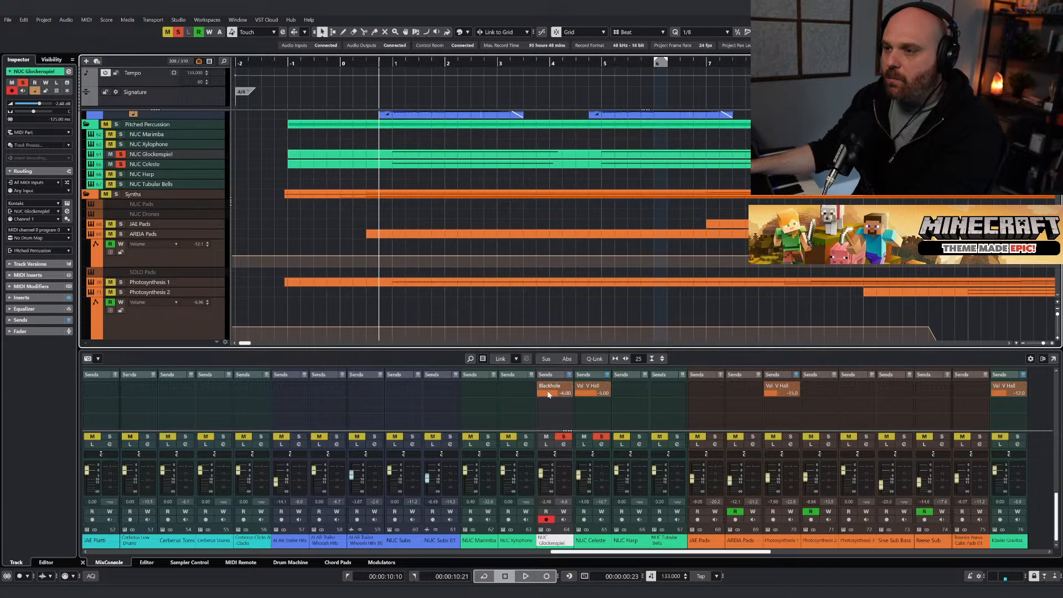
pyautogui.scroll(5, 438, 210)
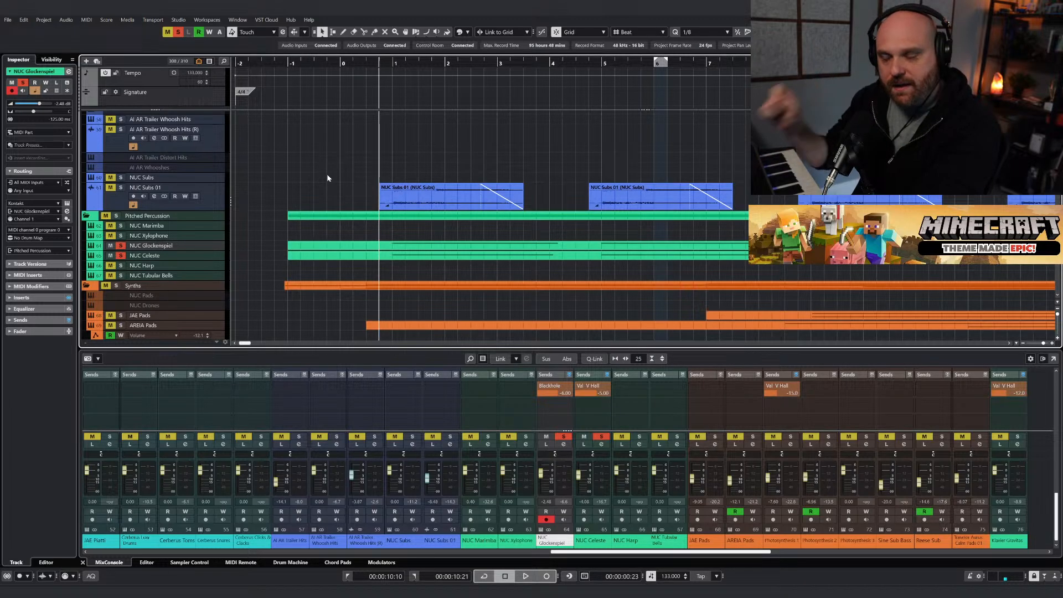
pyautogui.scroll(-8, 293, 221)
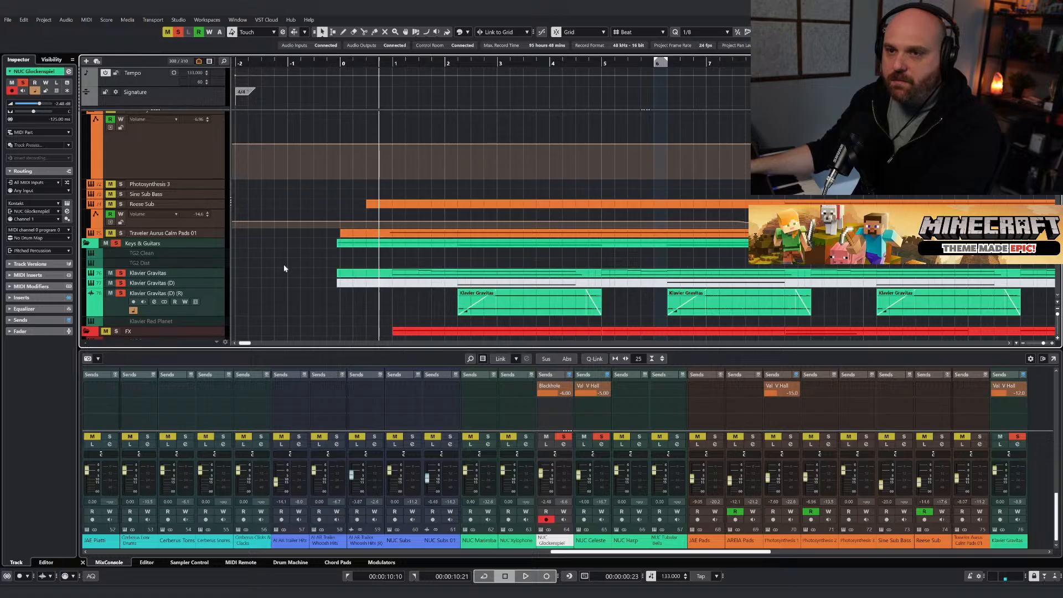
pyautogui.scroll(-4, 283, 264)
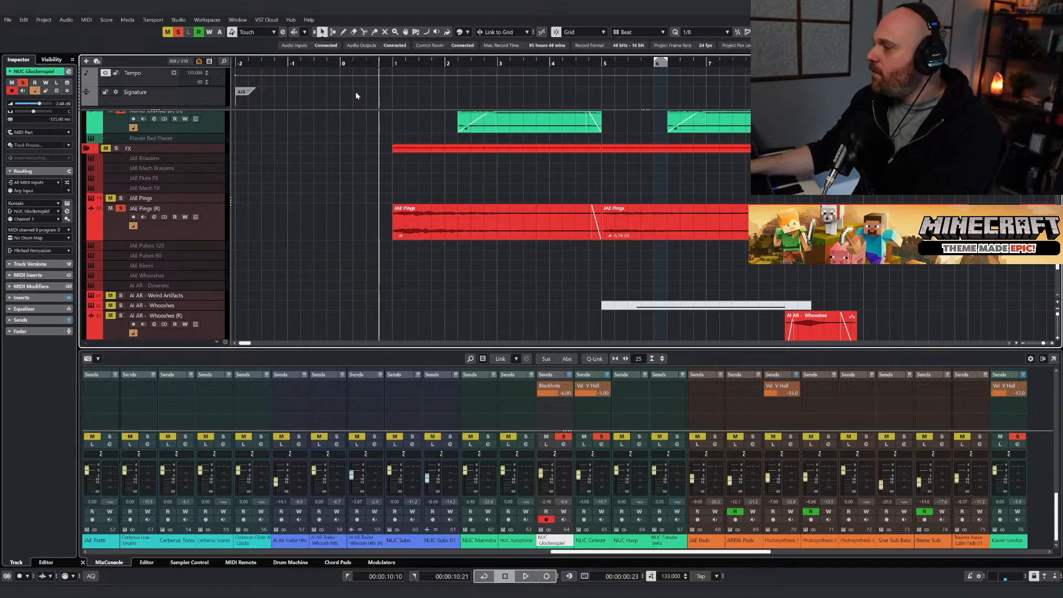
pyautogui.press('space')
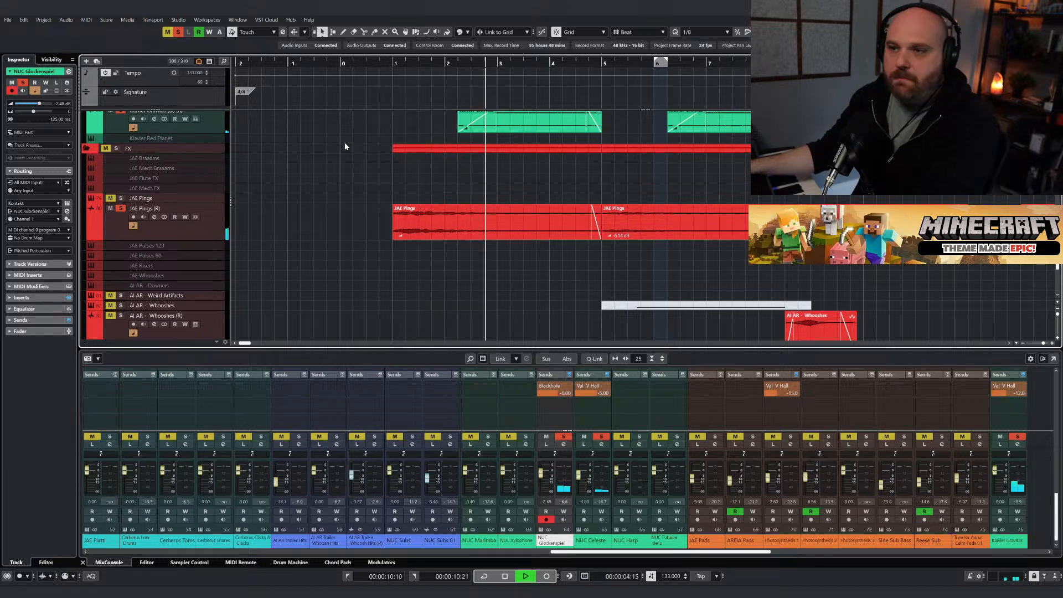
pyautogui.click(180, 33)
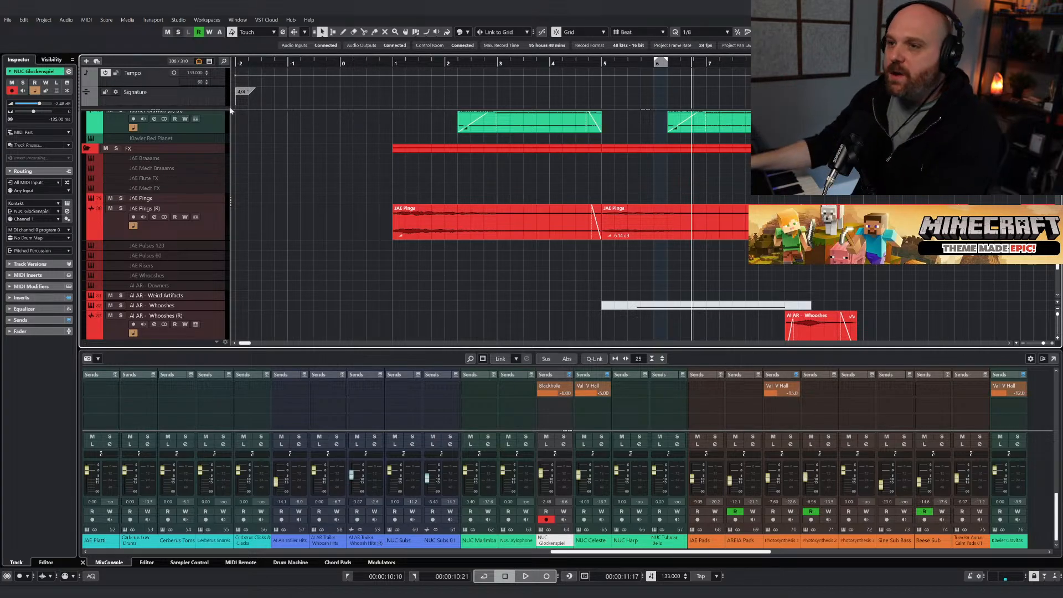
# Open the Kontakt instrument of Photosynthesis 1, hide its library browser to examine the Encased in Infinite Moments patch, and close it.
pyautogui.scroll(5, 409, 255)
pyautogui.scroll(3, 410, 254)
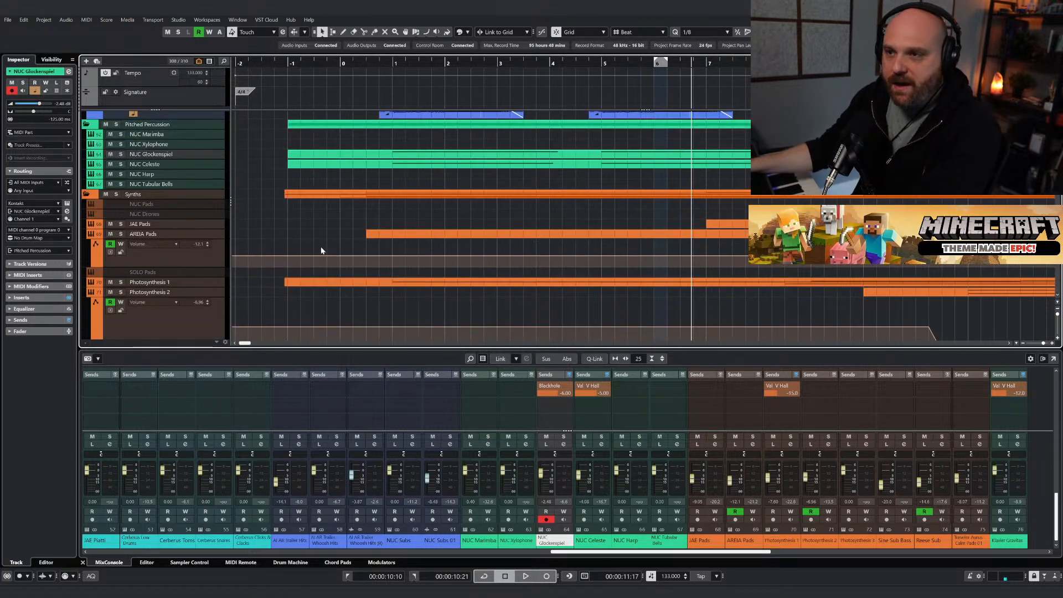
pyautogui.scroll(-3, 299, 251)
pyautogui.click(161, 190)
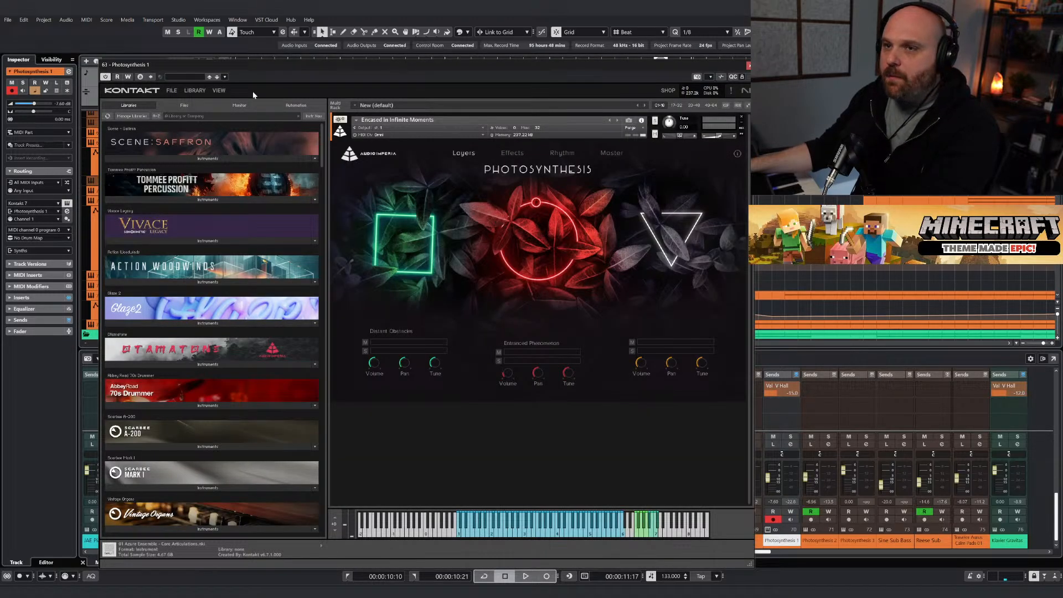
pyautogui.click(219, 90)
pyautogui.click(227, 101)
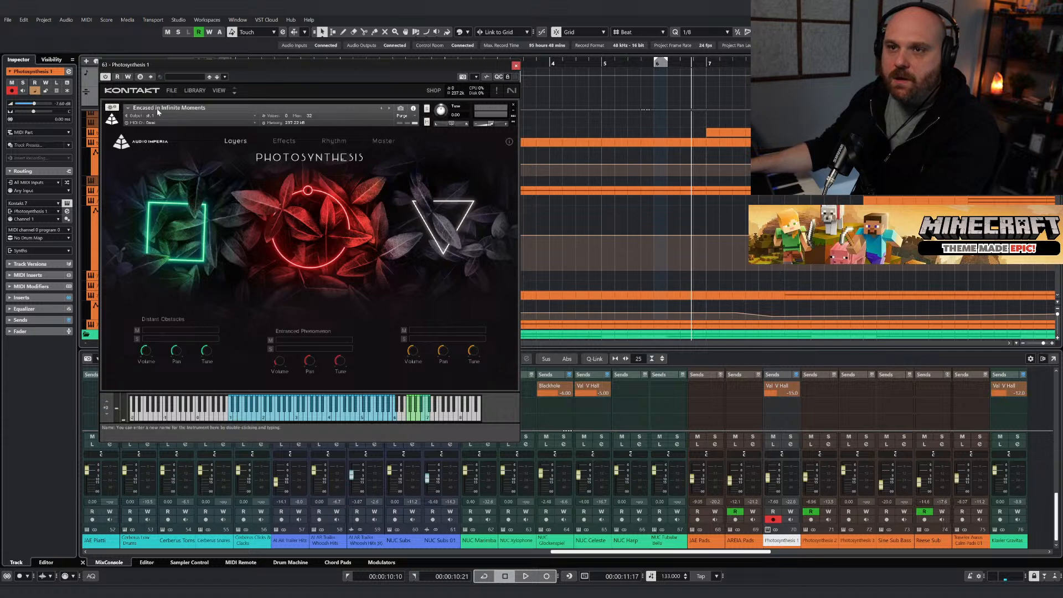
pyautogui.click(515, 66)
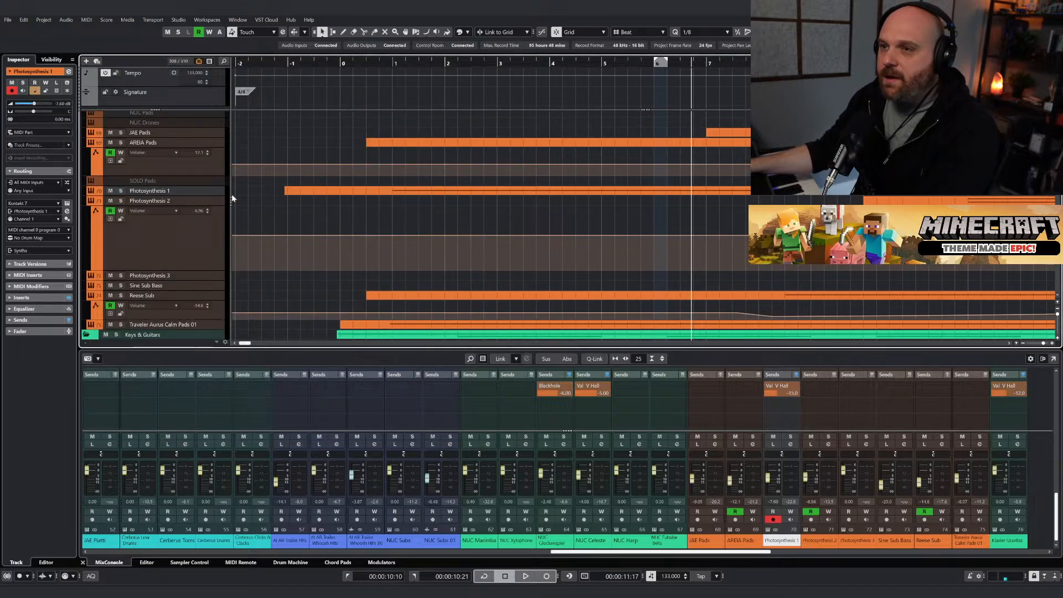
# Solo Photosynthesis 1 and play it from just before bar 1, then stop and clear the solo.
pyautogui.click(121, 191)
pyautogui.doubleClick(380, 64)
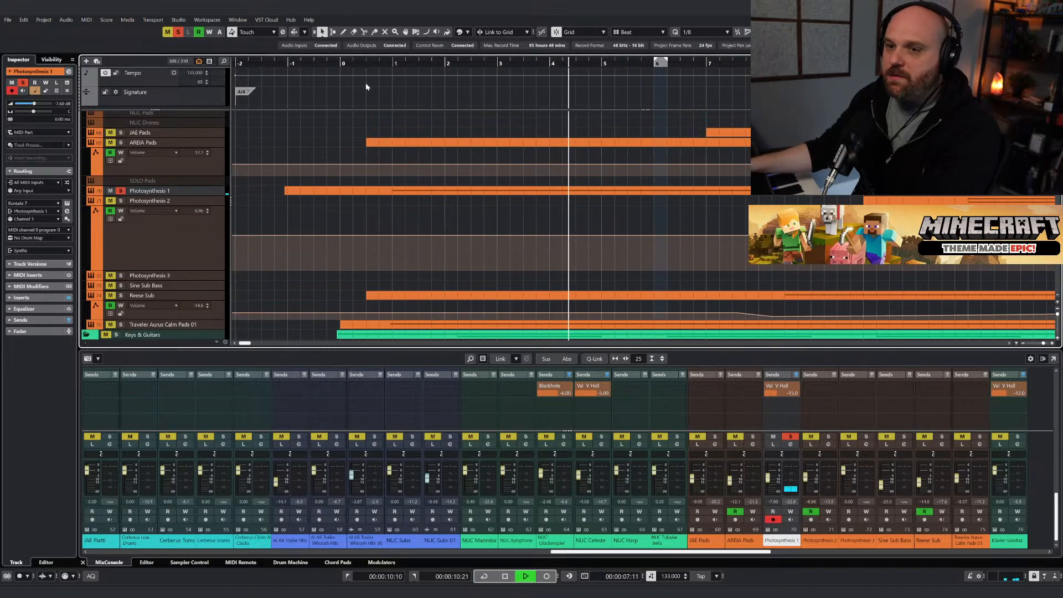
pyautogui.press('space')
pyautogui.click(176, 32)
# Open the Kontakt instrument of Traveler Aurus Calm Pads 01, hide its library browser to examine the Blissful & Calm patch, and close it.
pyautogui.scroll(-2, 280, 232)
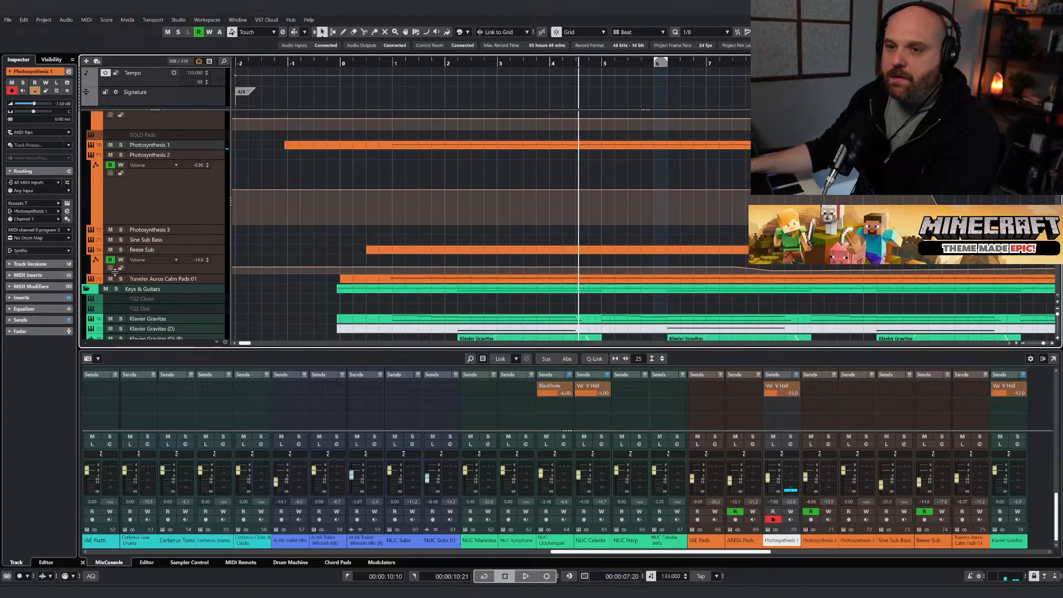
pyautogui.click(145, 279)
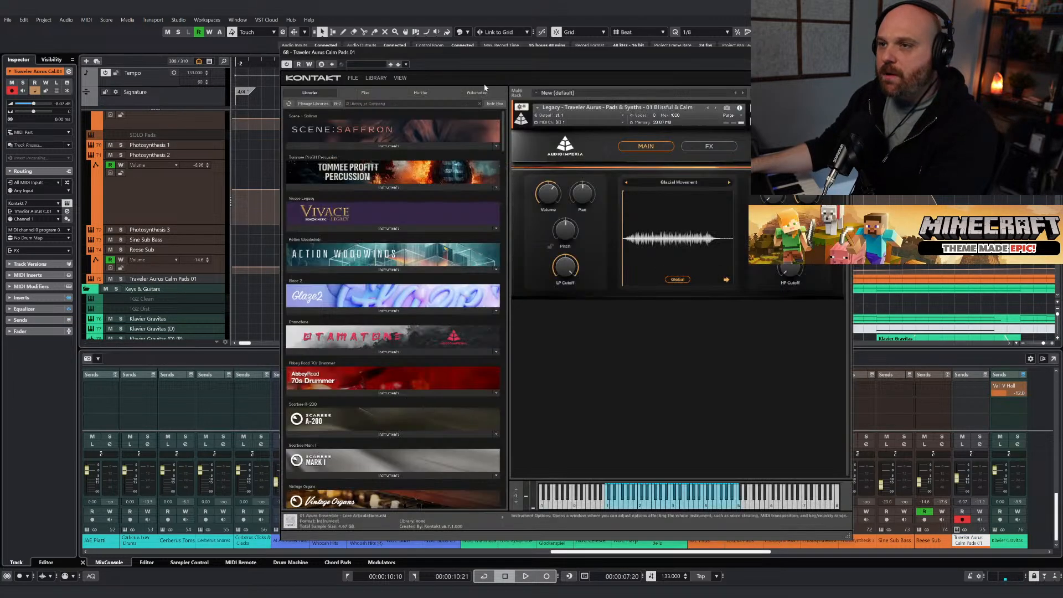
pyautogui.click(399, 78)
pyautogui.click(407, 89)
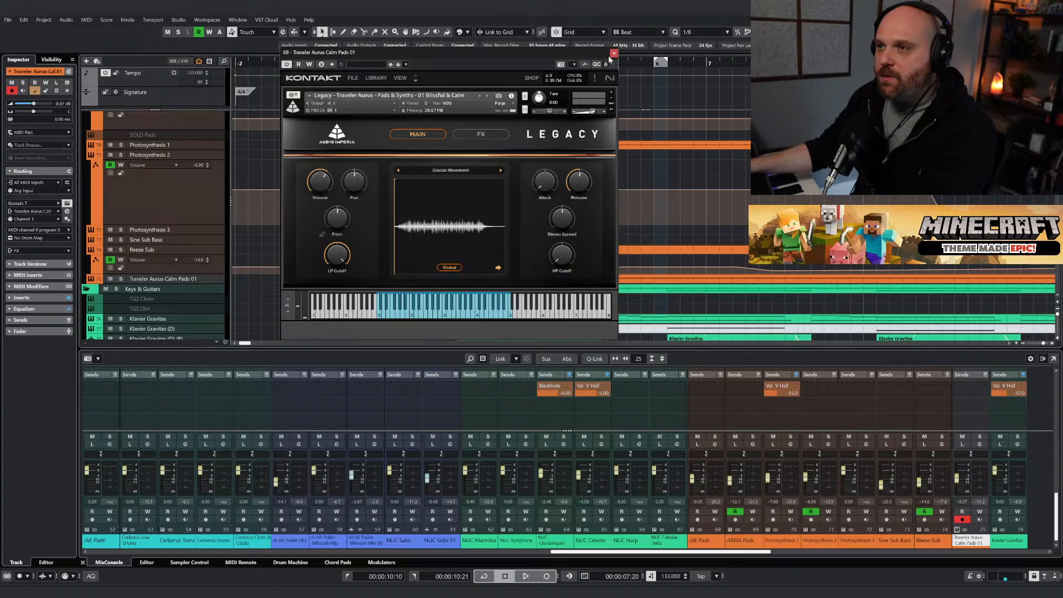
pyautogui.click(613, 54)
# Solo Traveler Aurus Calm Pads 01 and play it from just before bar 1, then stop.
pyautogui.click(122, 279)
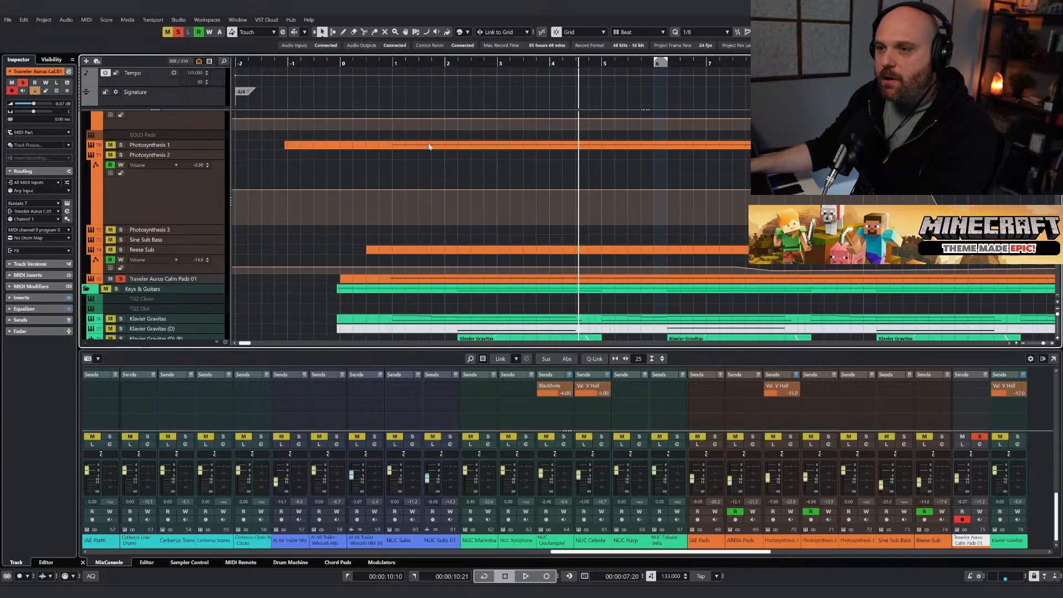
pyautogui.click(379, 62)
pyautogui.press('space')
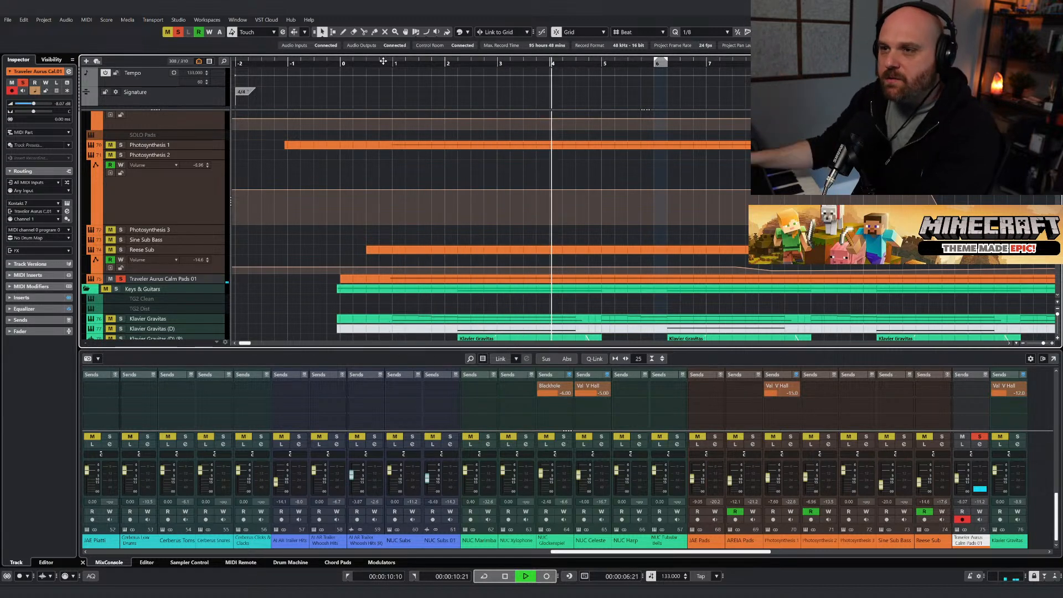
pyautogui.press('space')
# Replace the Traveler Aurus Calm Pads 01 solo with a solo on Reese Sub and place the playhead just after bar 8.
pyautogui.scroll(3, 536, 238)
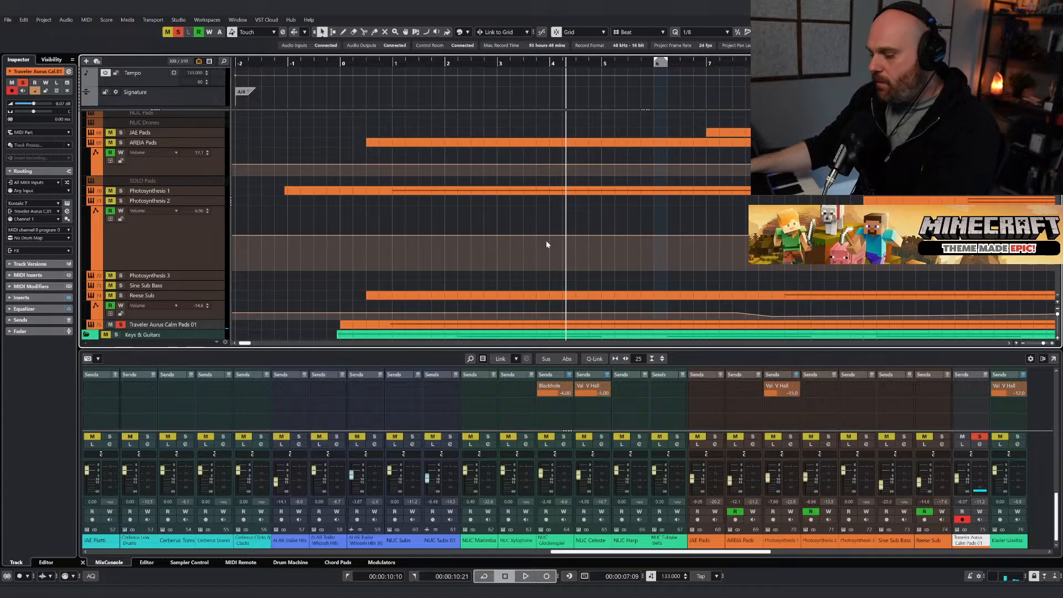
pyautogui.scroll(-3, 545, 244)
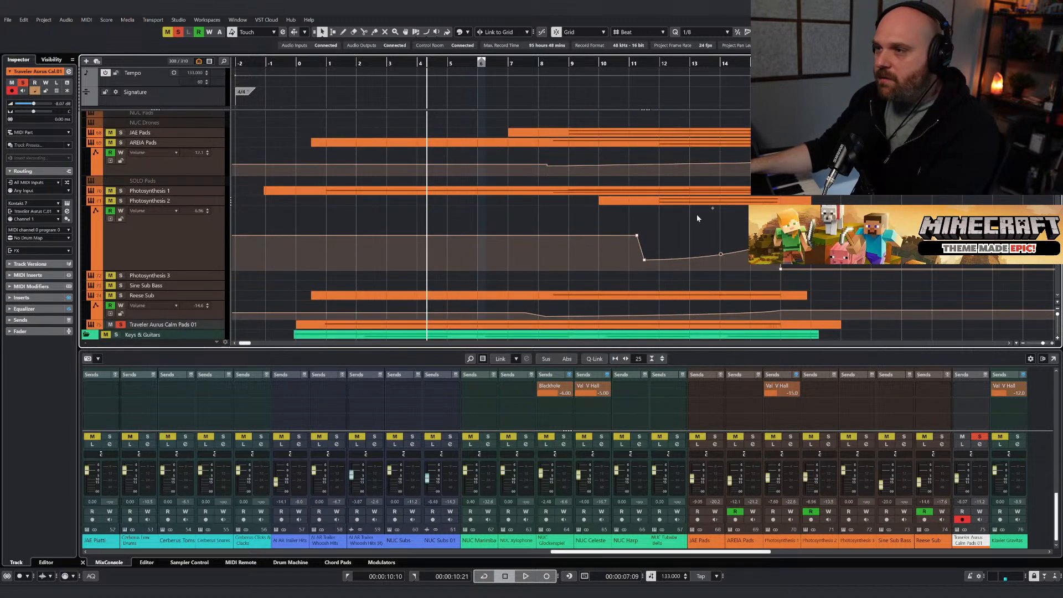
pyautogui.scroll(-3, 609, 222)
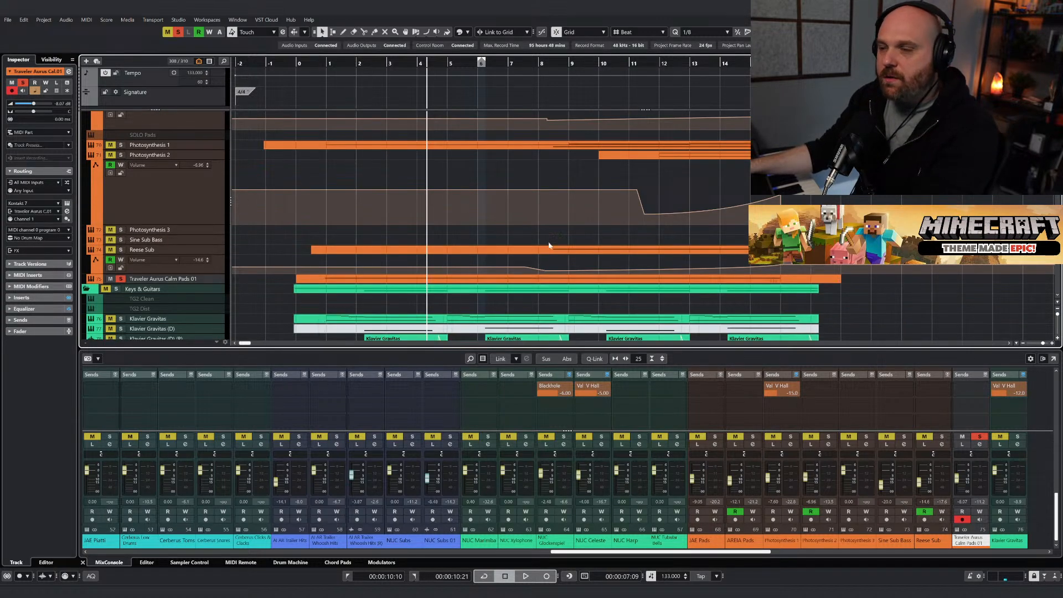
pyautogui.scroll(9, 550, 246)
pyautogui.scroll(-3, 586, 215)
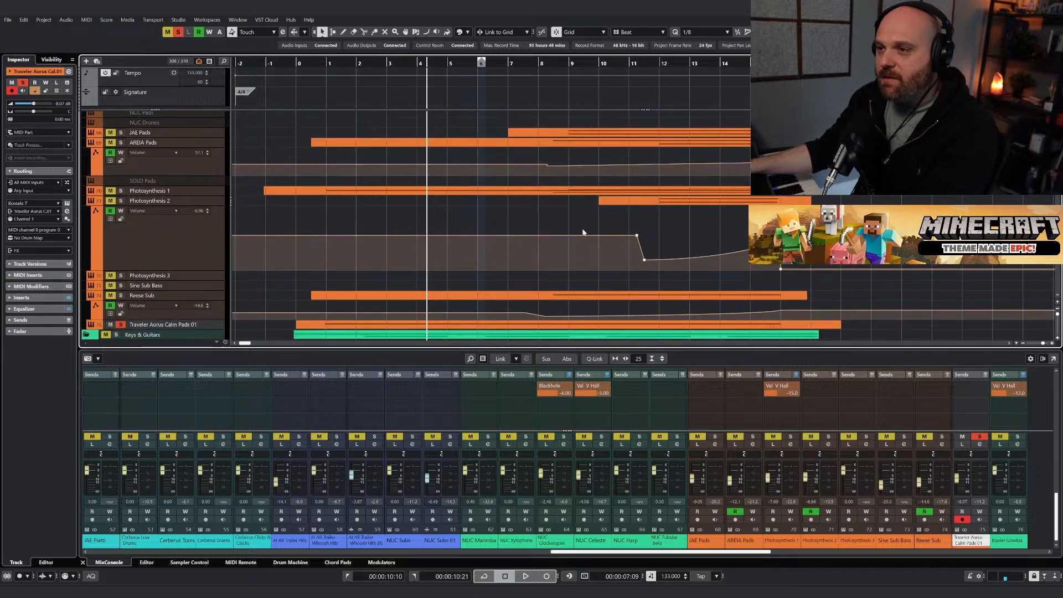
pyautogui.click(121, 324)
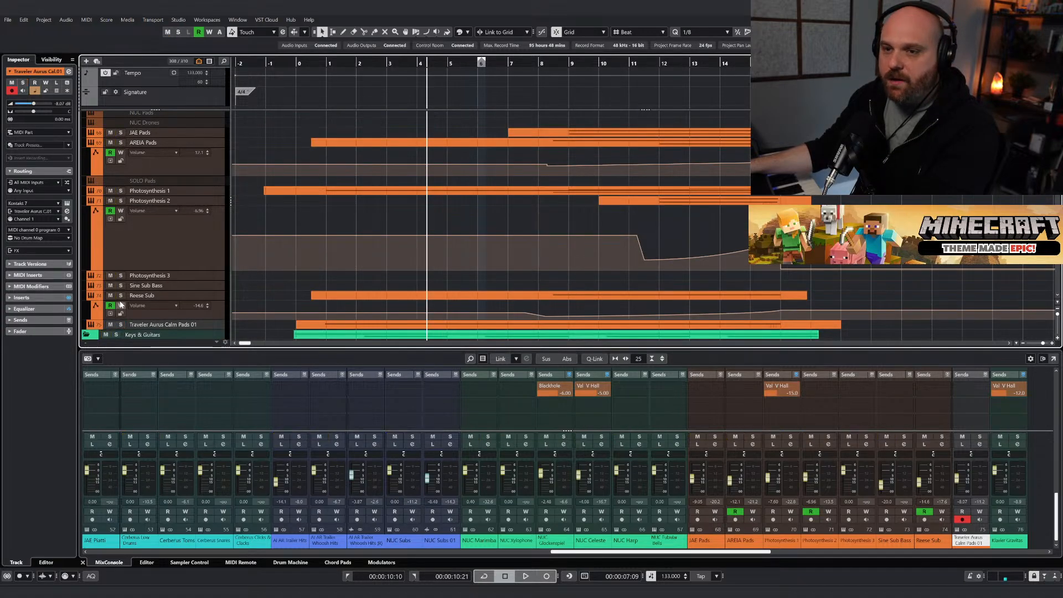
pyautogui.click(121, 295)
pyautogui.click(541, 74)
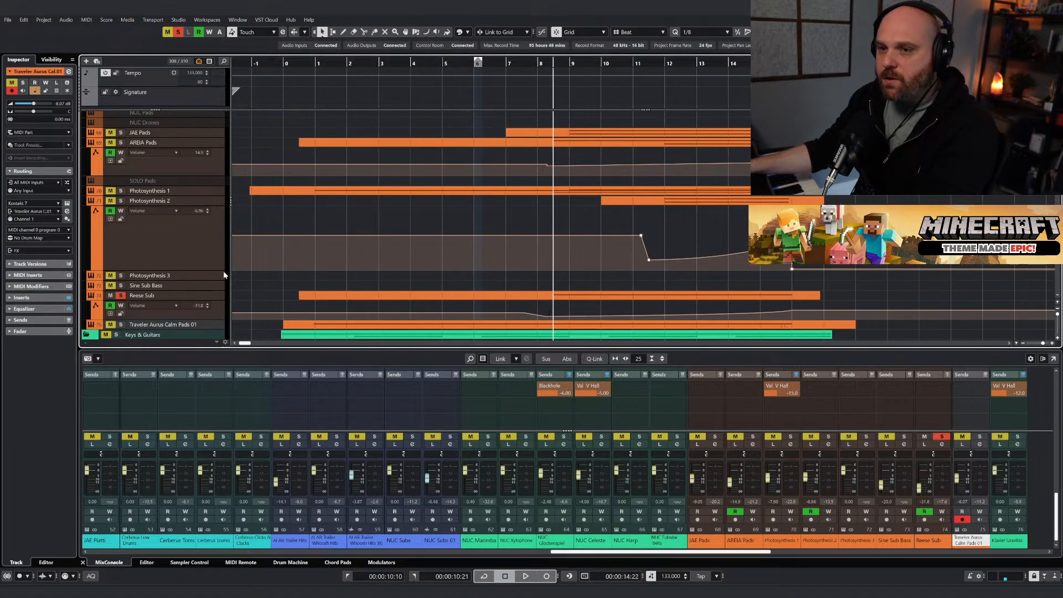
# Open the Vital instrument of Reese Sub to examine the Reese Bass 01 preset, and close it.
pyautogui.click(161, 298)
pyautogui.press('e')
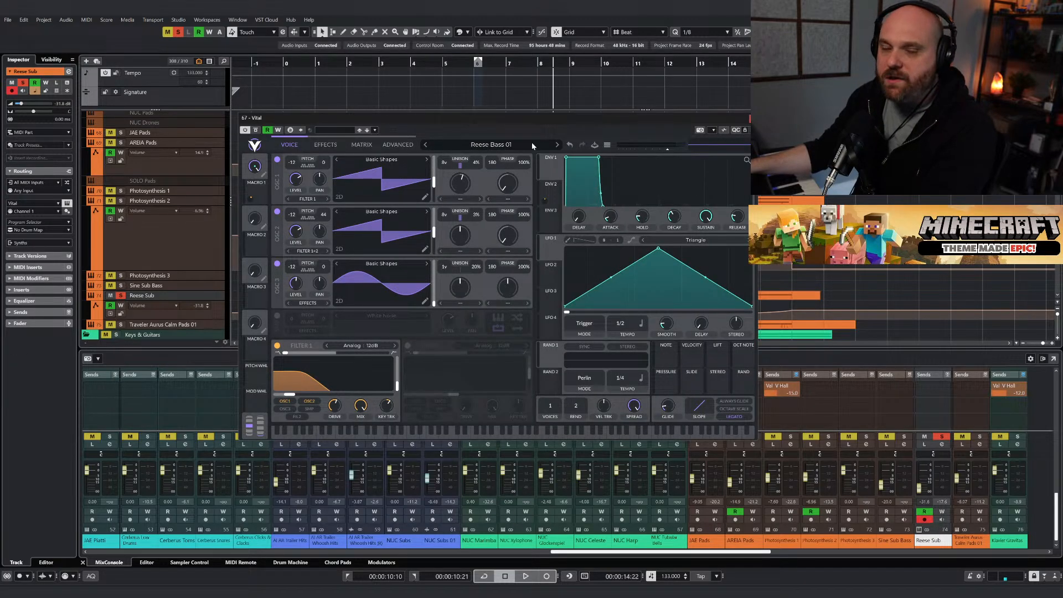
pyautogui.press('e')
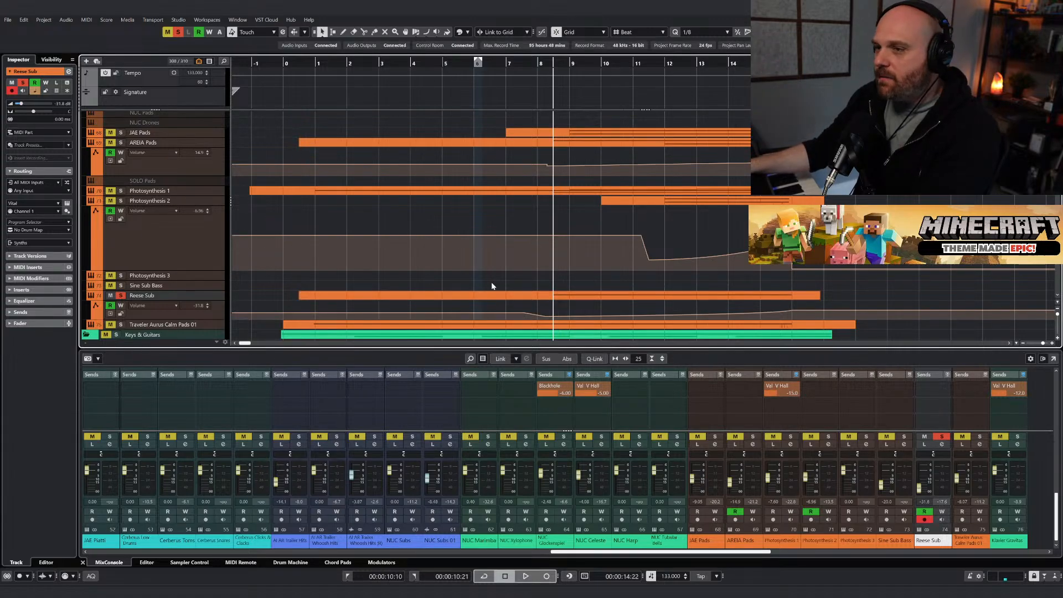
# Play the soloed Reese Sub from just after bar 8, skip ahead to between bars 12 and 13, and stop.
pyautogui.press('space')
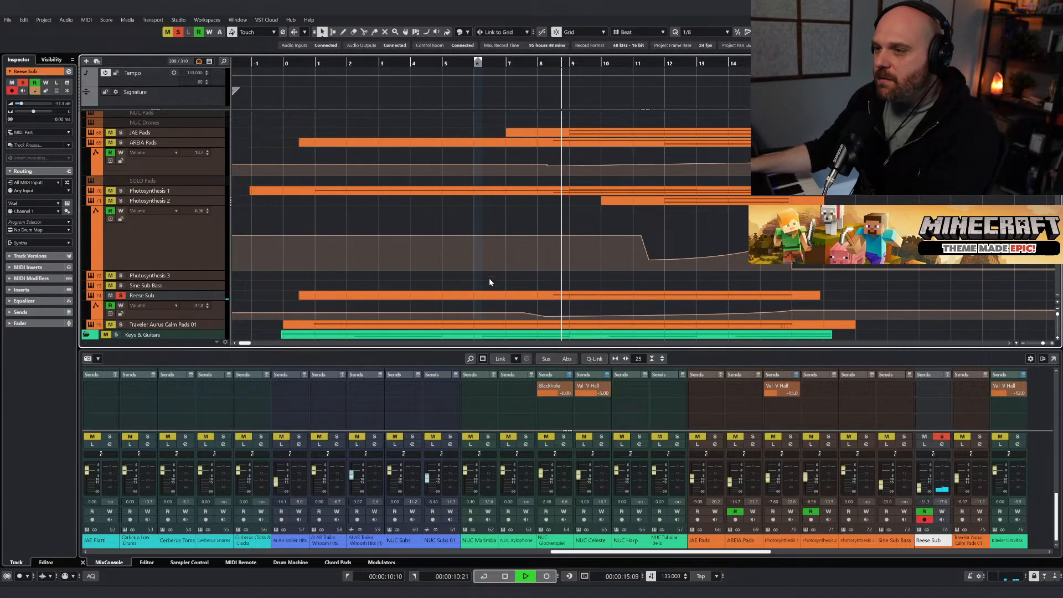
pyautogui.click(688, 64)
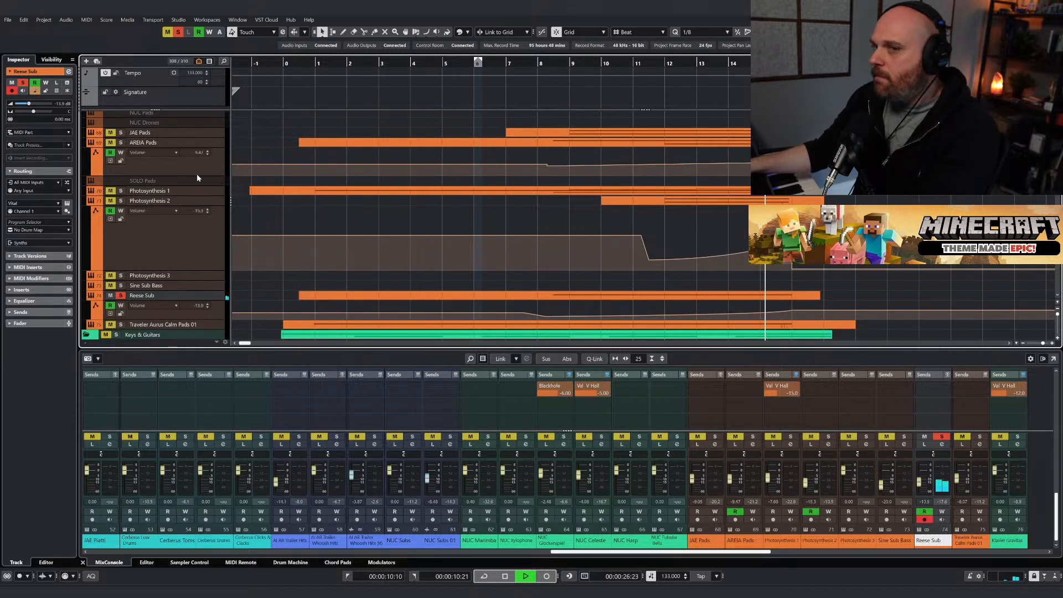
pyautogui.press('space')
# Solo Photosynthesis 2 instead of Reese Sub, open its Kontakt instrument to examine the patch, and close it.
pyautogui.click(121, 295)
pyautogui.click(120, 201)
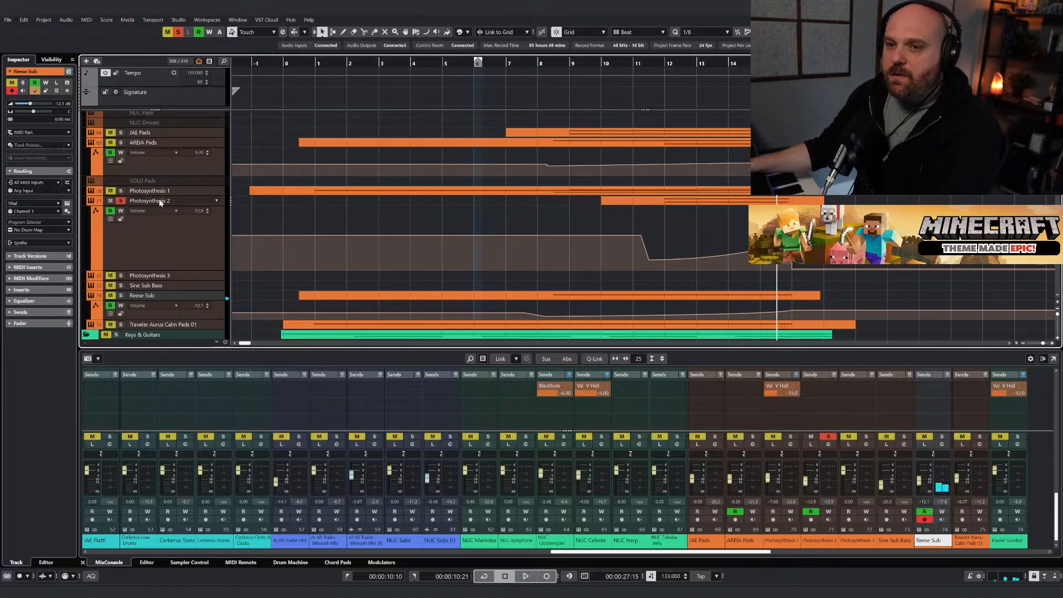
pyautogui.click(153, 202)
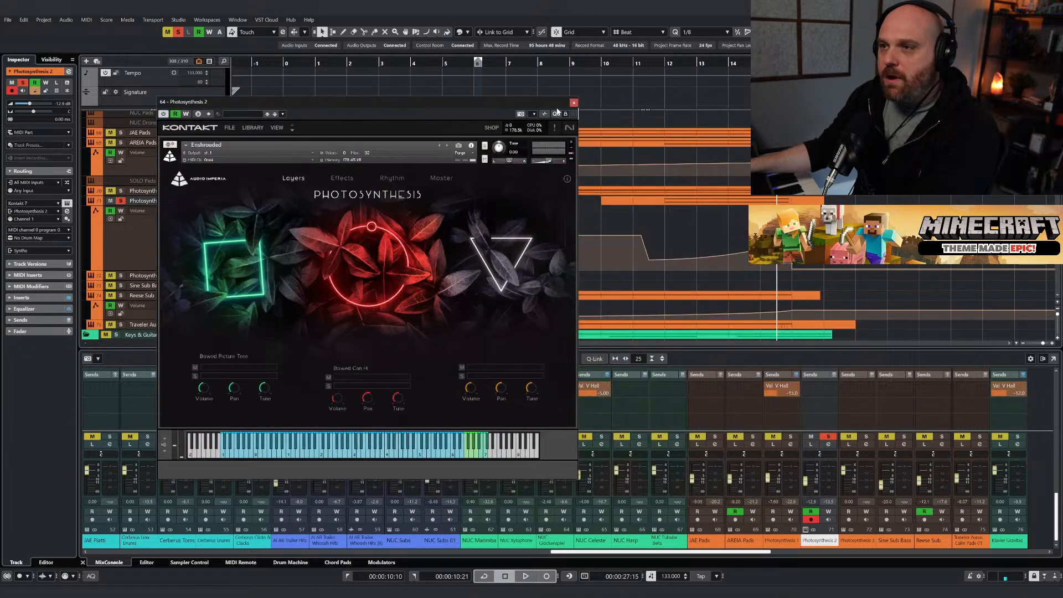
pyautogui.click(574, 104)
# Play the soloed Photosynthesis 2 from between bars 11 and 12.
pyautogui.click(654, 64)
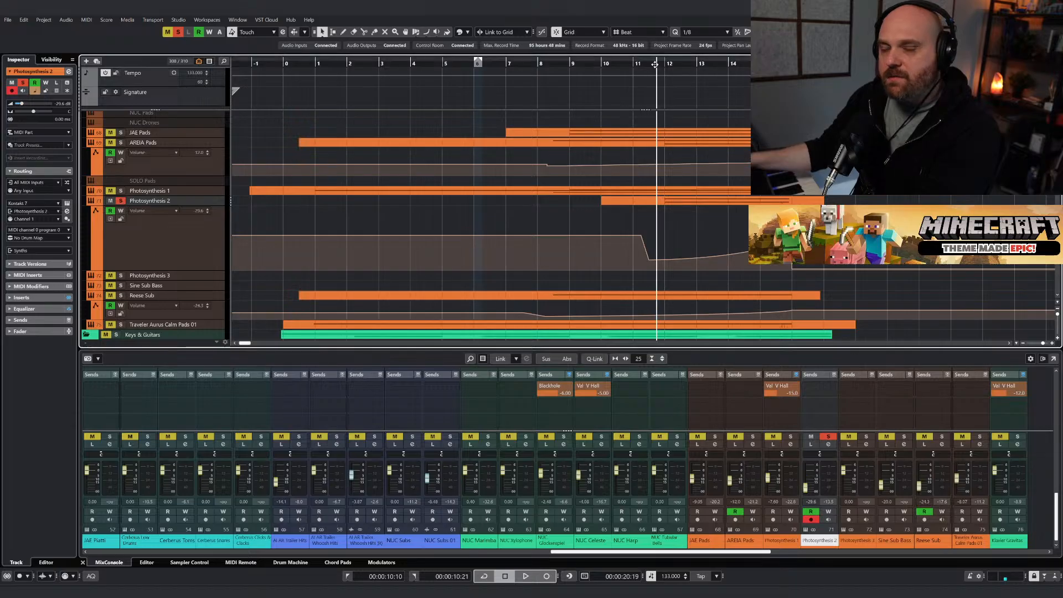
pyautogui.press('space')
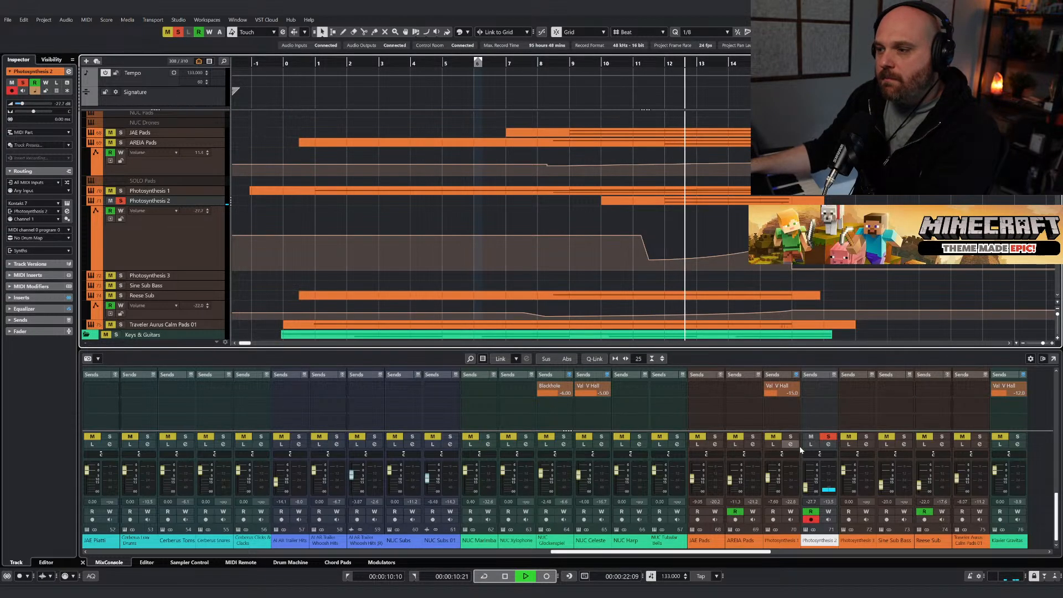
# Stop playback and open the Distortion insert of Photosynthesis 2 to examine its settings, then close it.
pyautogui.scroll(5, 840, 390)
pyautogui.press('space')
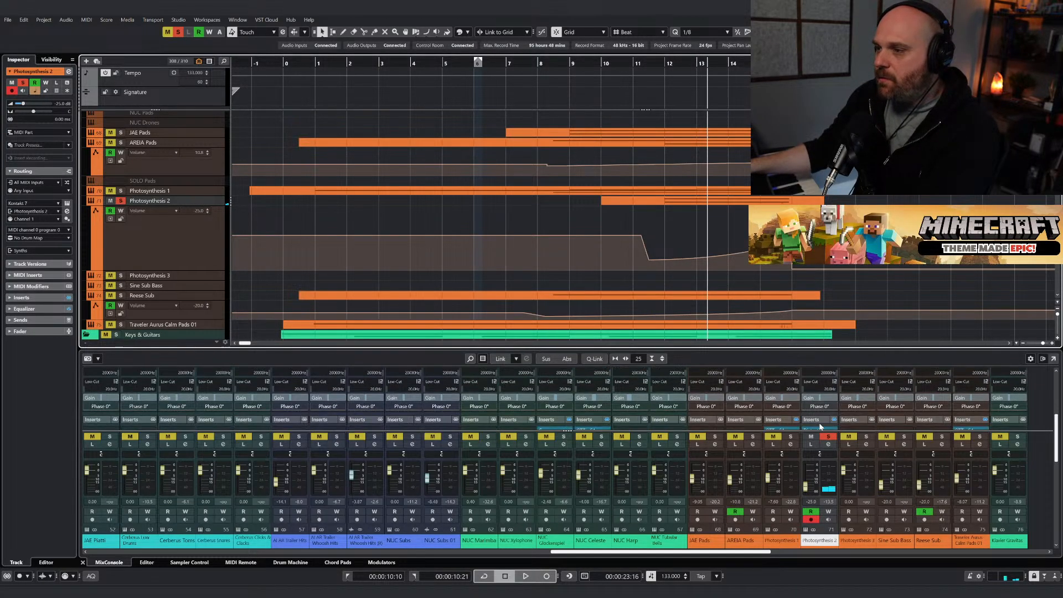
pyautogui.click(813, 406)
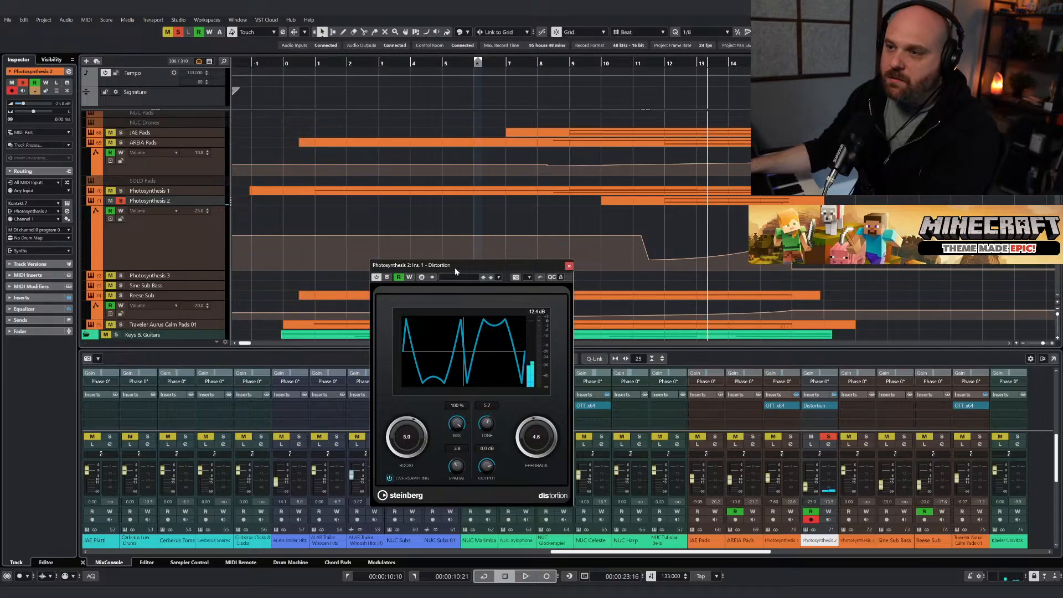
pyautogui.moveTo(455, 269); pyautogui.dragTo(386, 261)
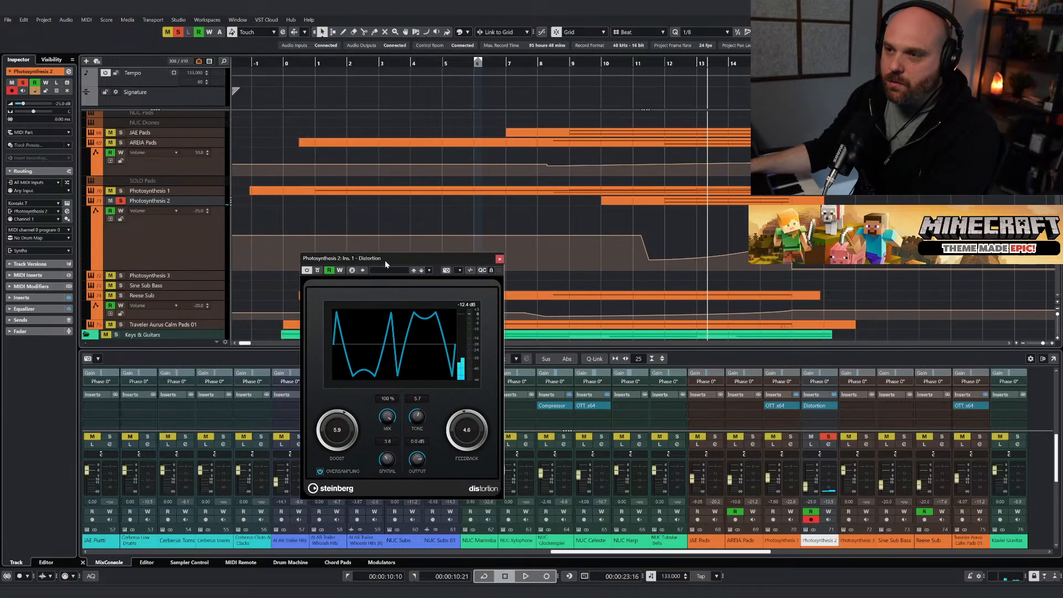
pyautogui.click(499, 259)
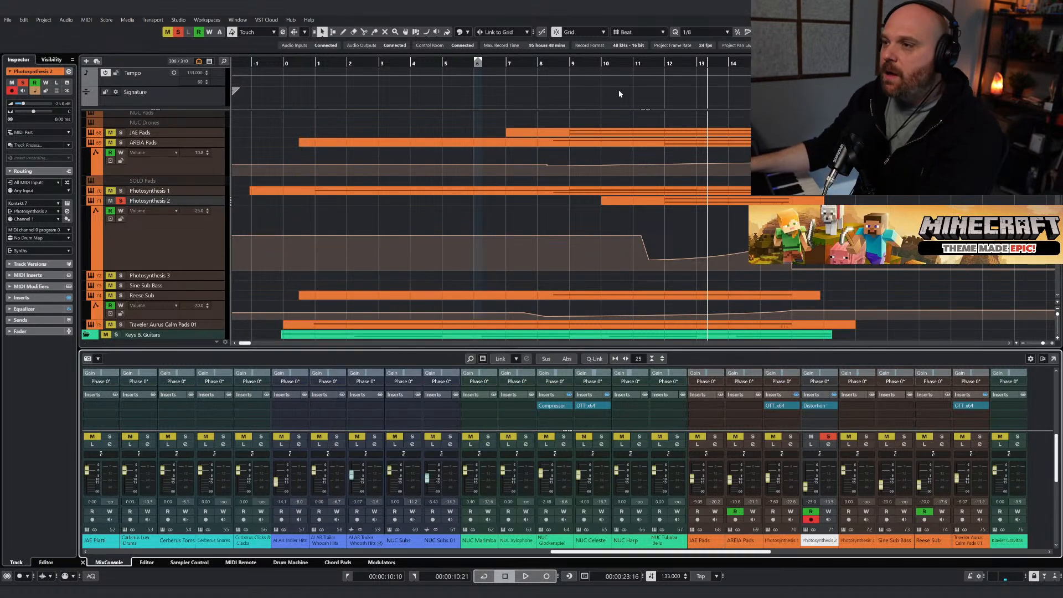
# Unsolo Photosynthesis 2 and play the full mix from between bars 11 and 12, then stop.
pyautogui.click(649, 70)
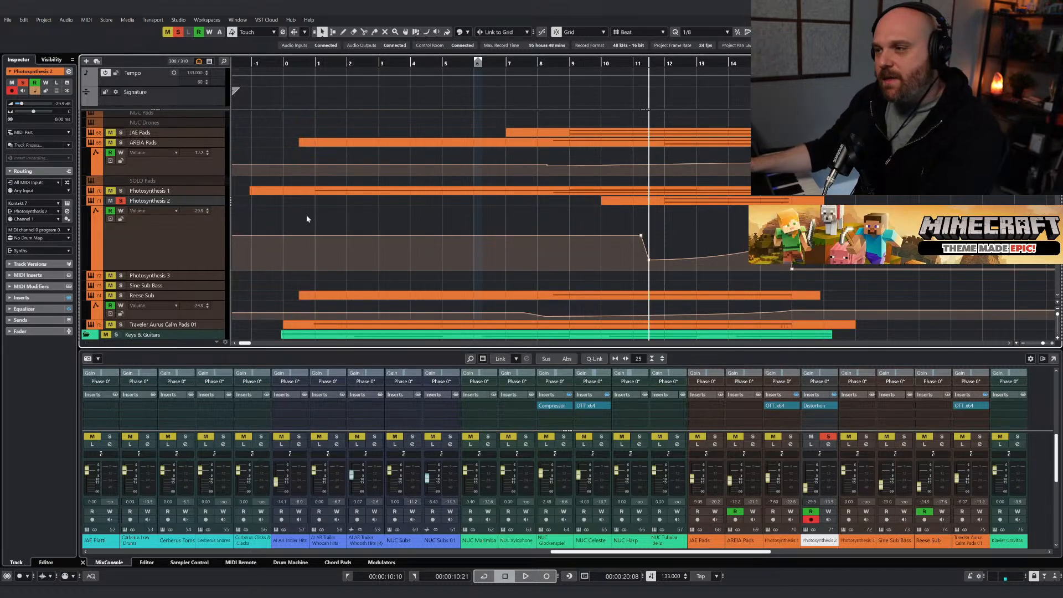
pyautogui.click(120, 200)
pyautogui.press('space')
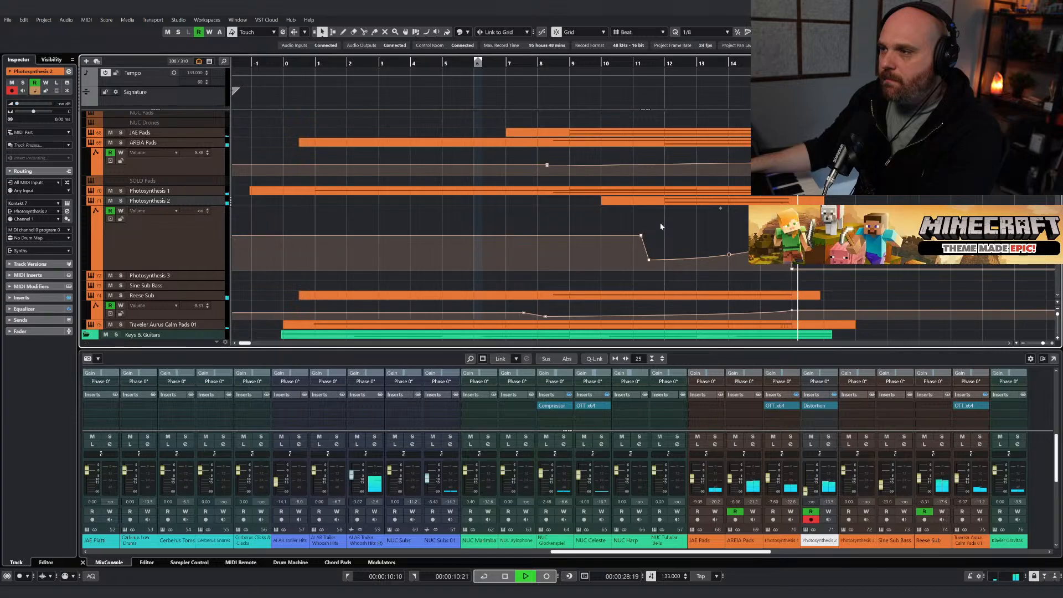
pyautogui.press('space')
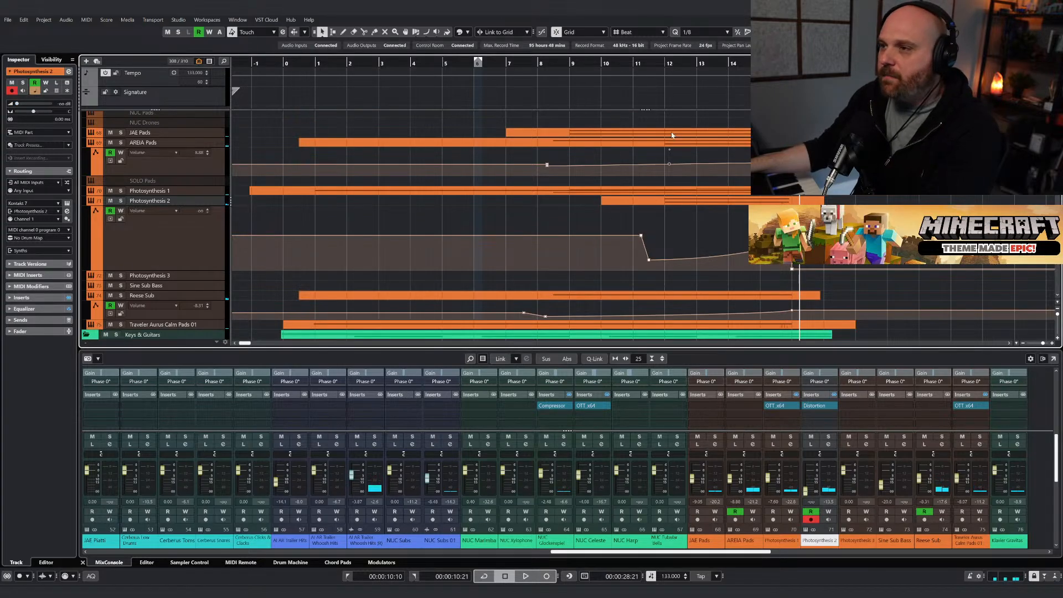
# Solo AREIA Pads and JAE Pads together and play them from just after bar 8, then stop.
pyautogui.click(121, 142)
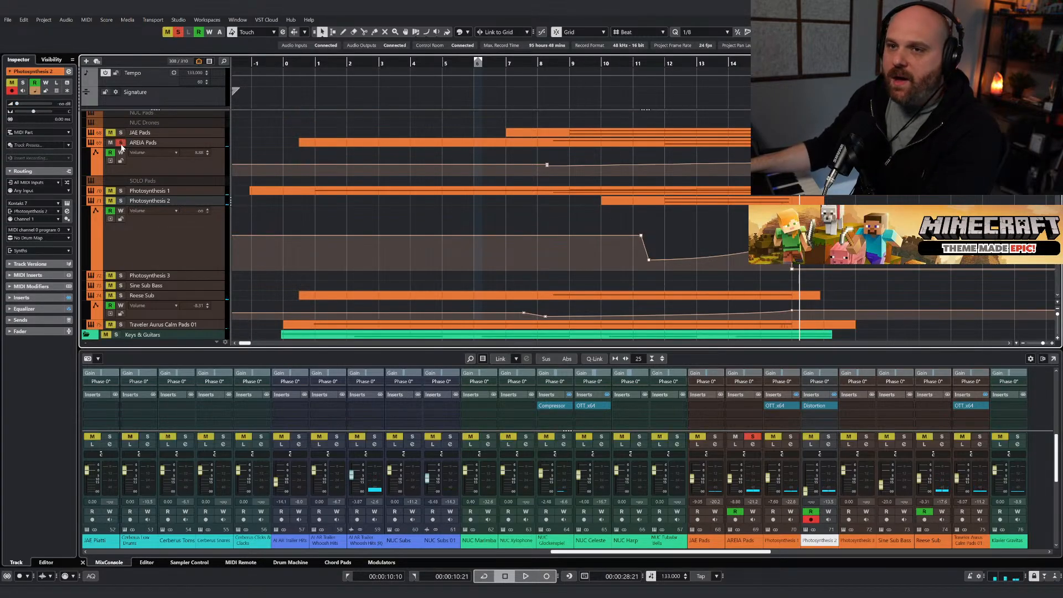
pyautogui.click(553, 64)
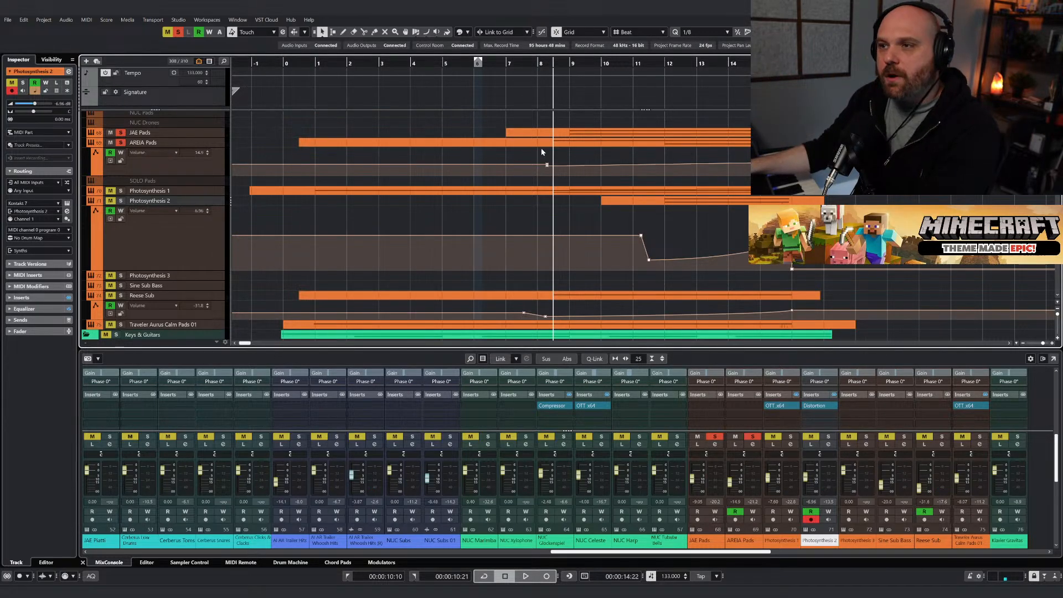
pyautogui.press('space')
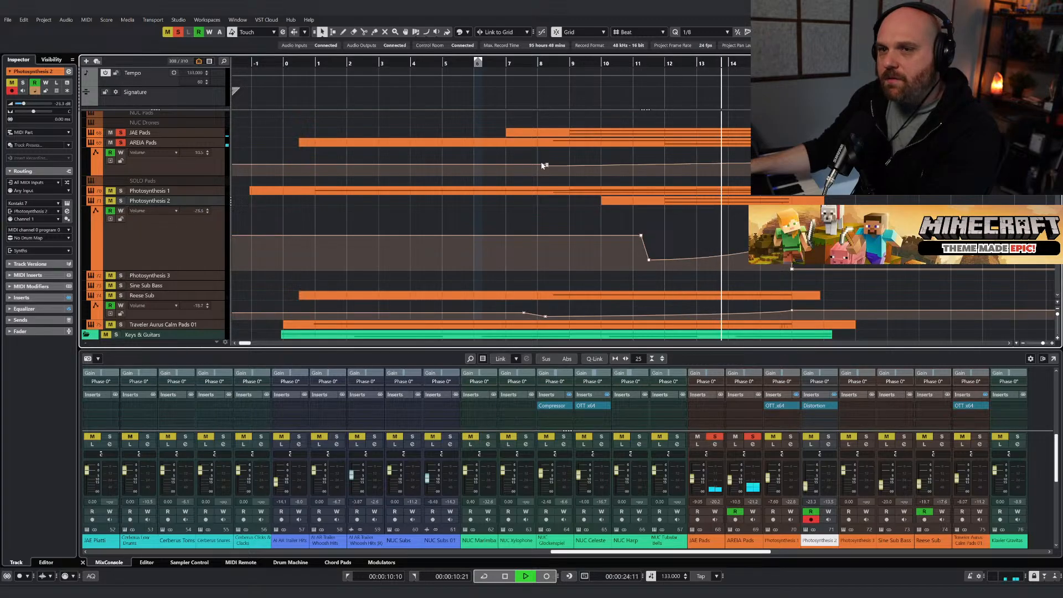
pyautogui.scroll(3, 541, 166)
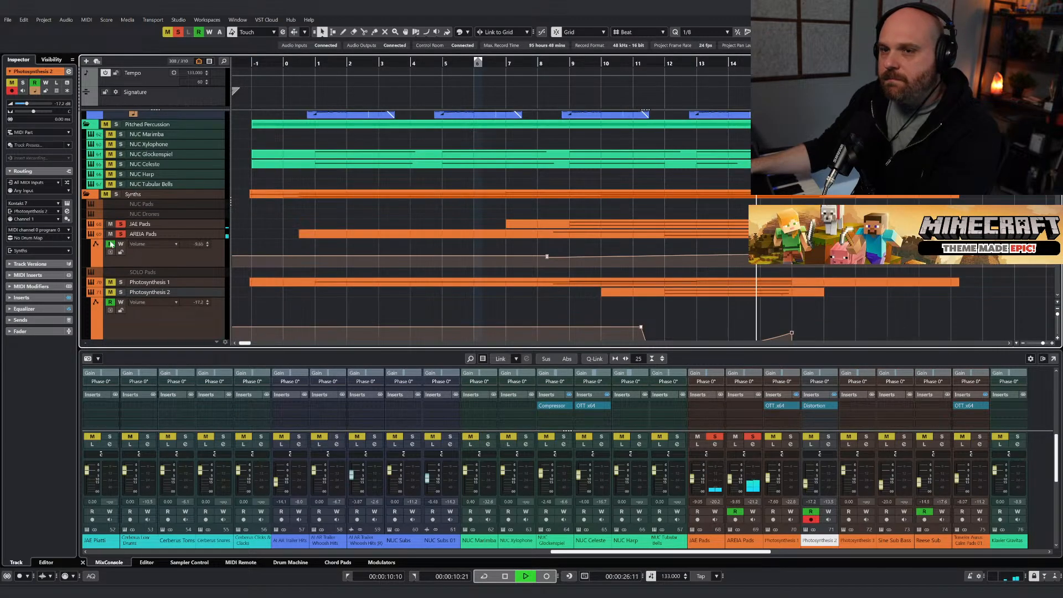
pyautogui.press('space')
# Solo all the tracks in the Synths folder and play them from between bars 0 and 1.
pyautogui.scroll(-4, 298, 239)
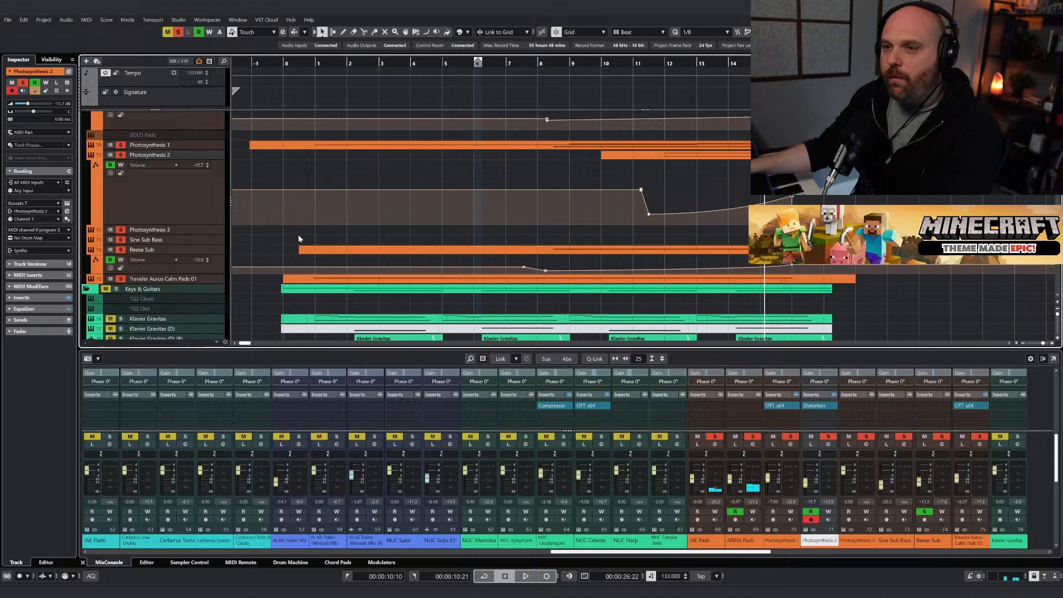
pyautogui.click(299, 63)
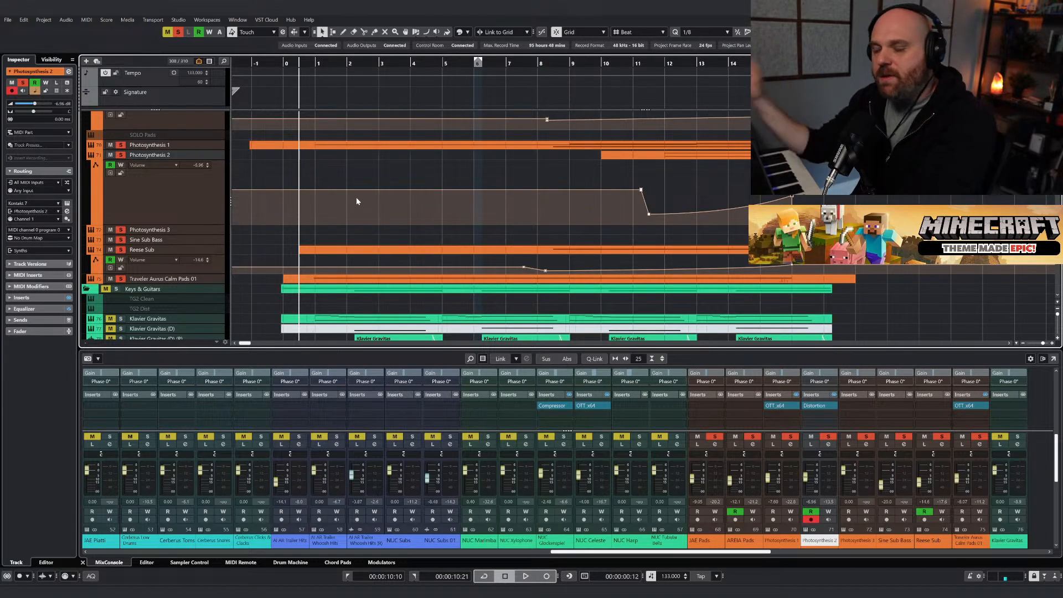
pyautogui.scroll(5, 357, 201)
pyautogui.press('space')
pyautogui.scroll(-5, 359, 229)
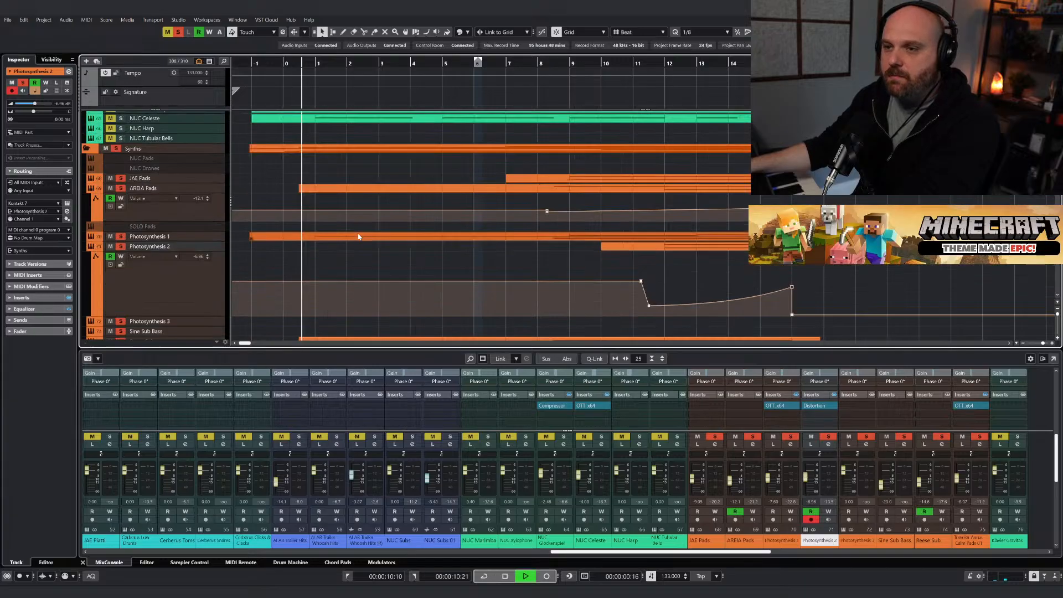
pyautogui.scroll(2, 343, 229)
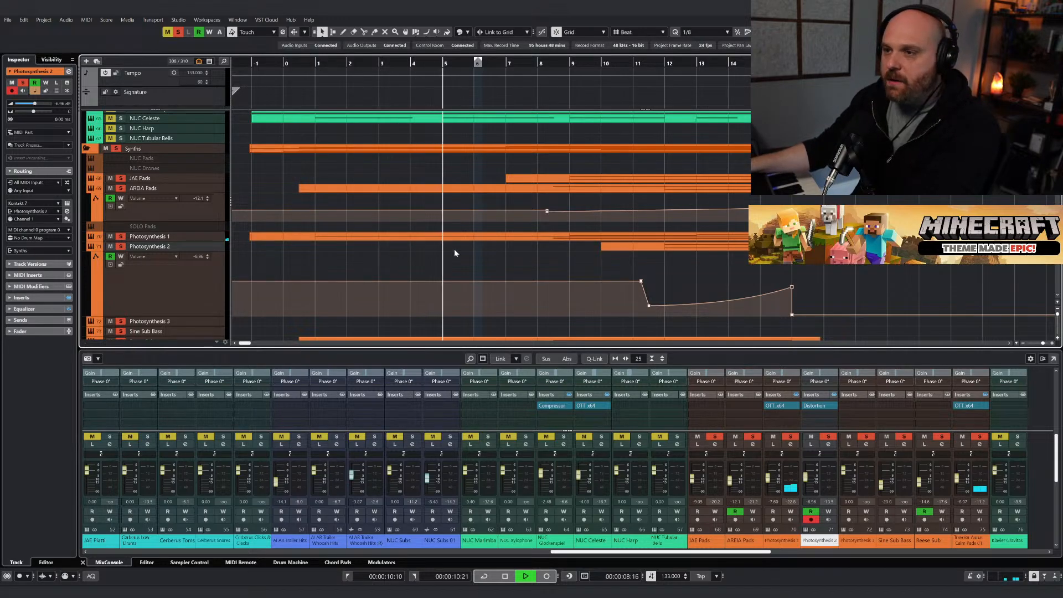
pyautogui.scroll(-2, 460, 252)
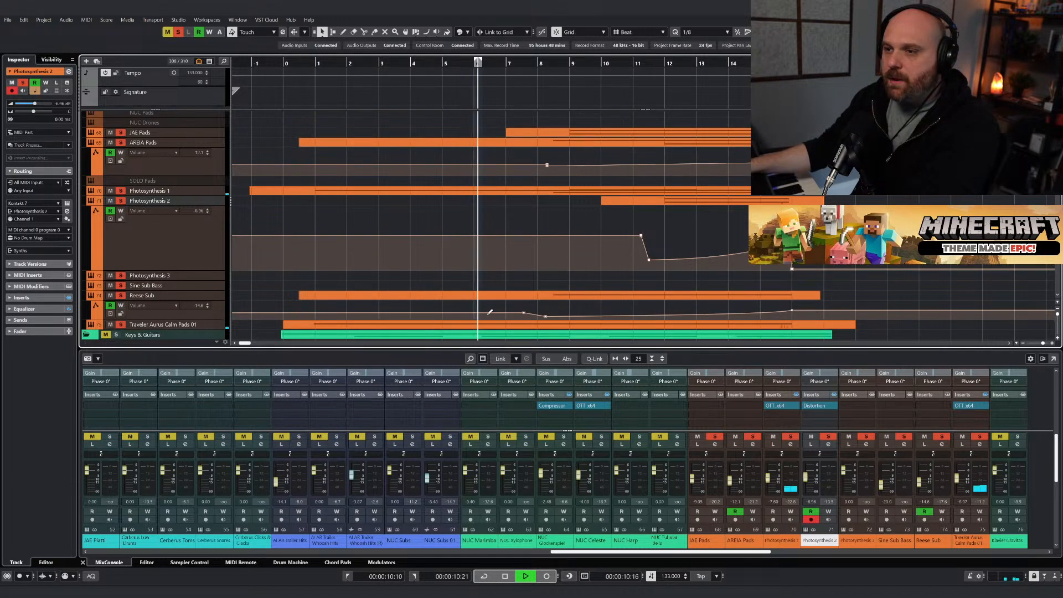
pyautogui.scroll(2, 559, 177)
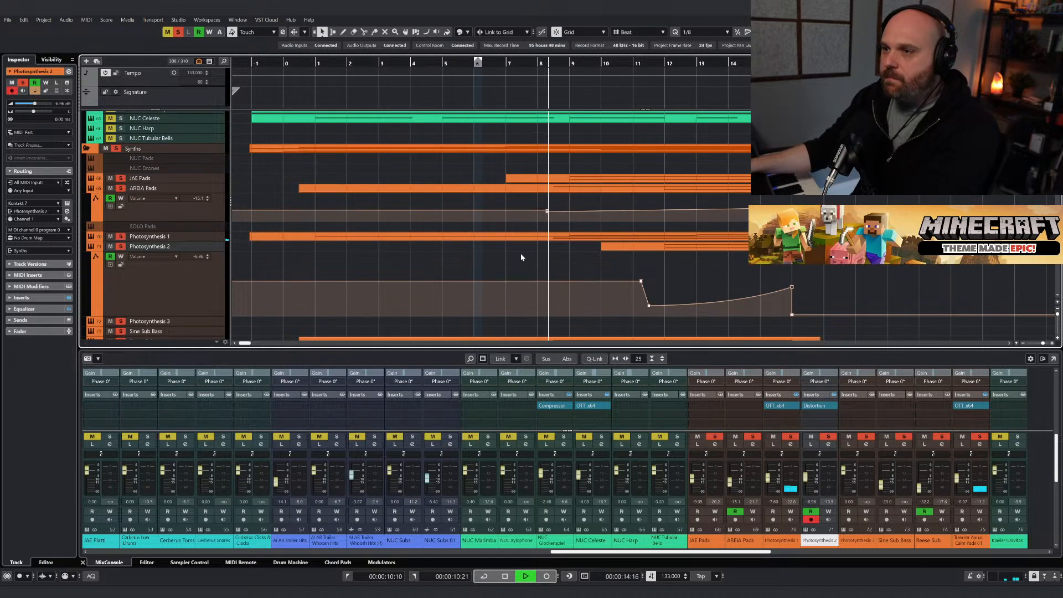
pyautogui.scroll(-2, 582, 208)
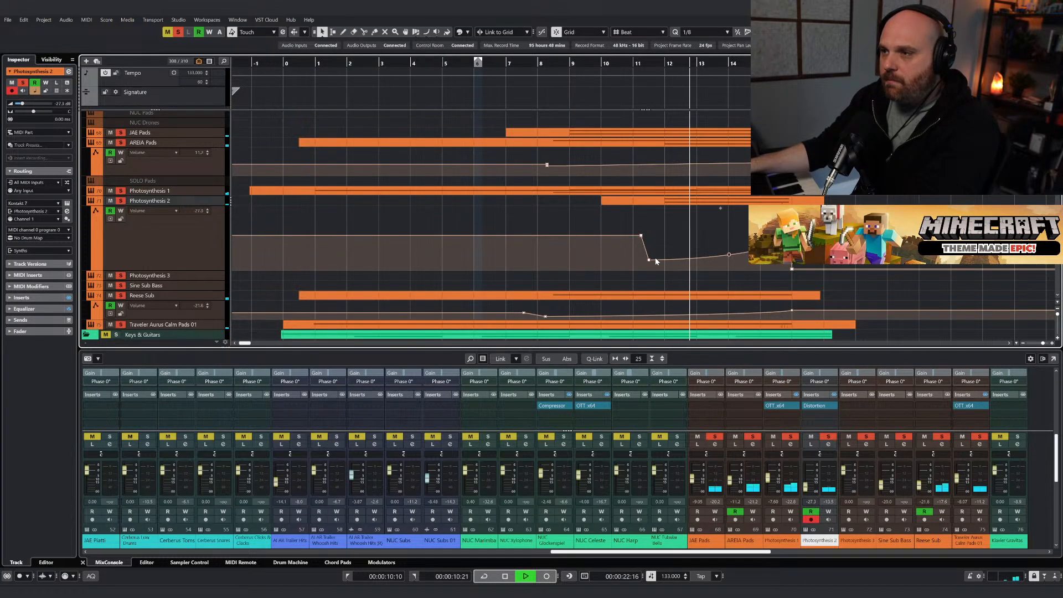
# Slightly lower the Photosynthesis 2 volume automation point between bars 11 and 12 during playback, then stop.
pyautogui.moveTo(649, 260); pyautogui.dragTo(648, 264)
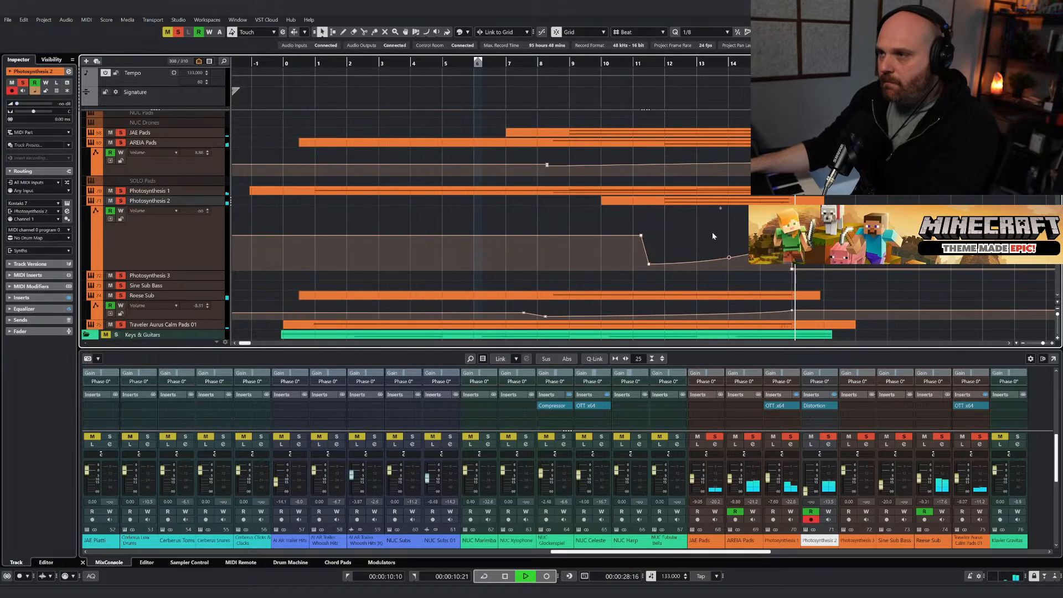
pyautogui.press('space')
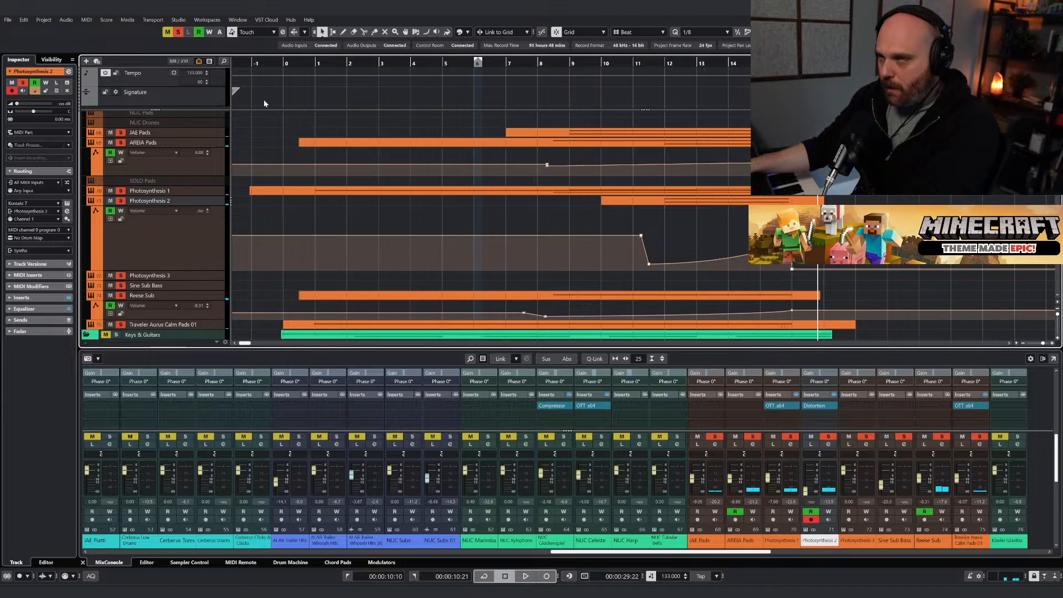
# Clear all solos, solo only NUC Mark Tree (R) in Orchestral Percussion, and play it from bar 1, then stop.
pyautogui.click(176, 33)
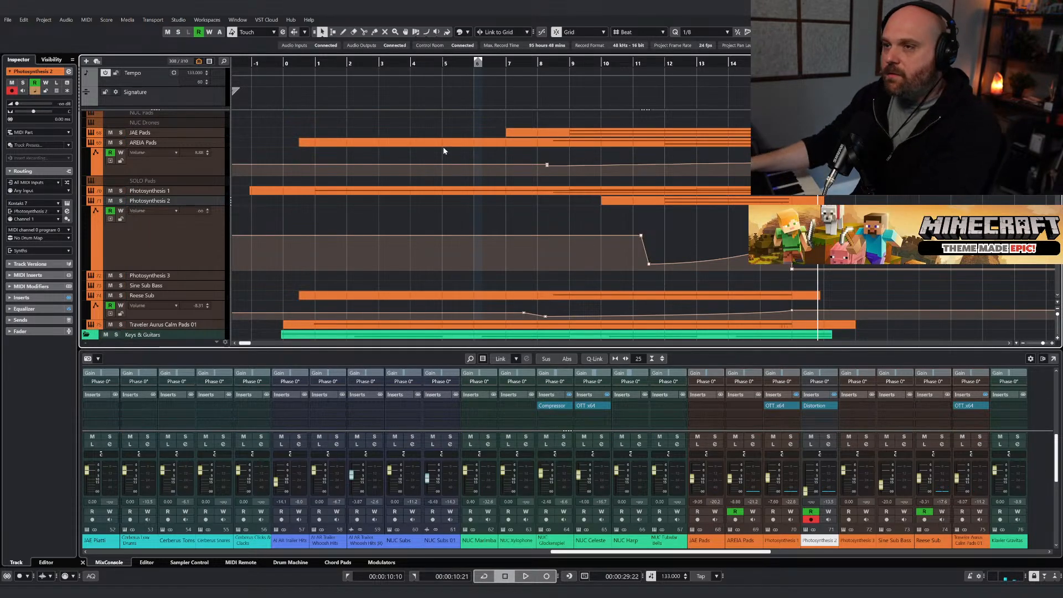
pyautogui.scroll(3, 443, 147)
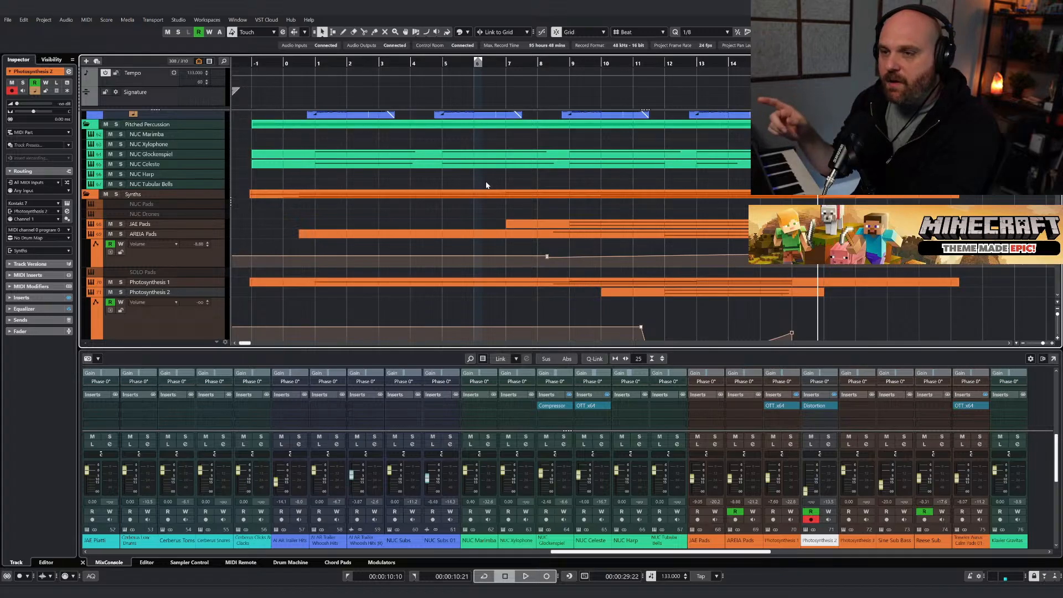
pyautogui.scroll(10, 395, 208)
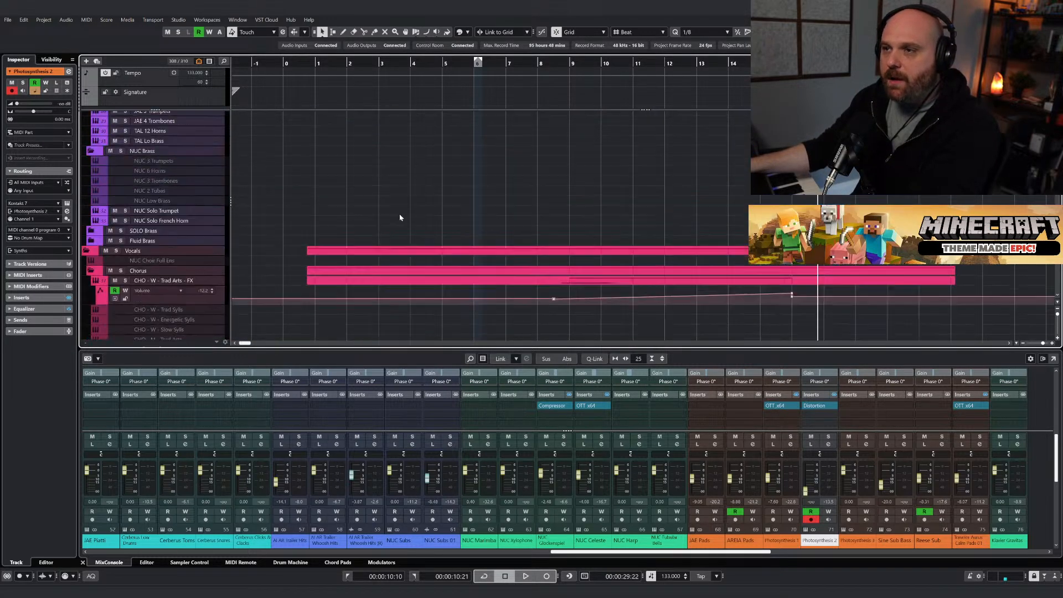
pyautogui.scroll(3, 417, 236)
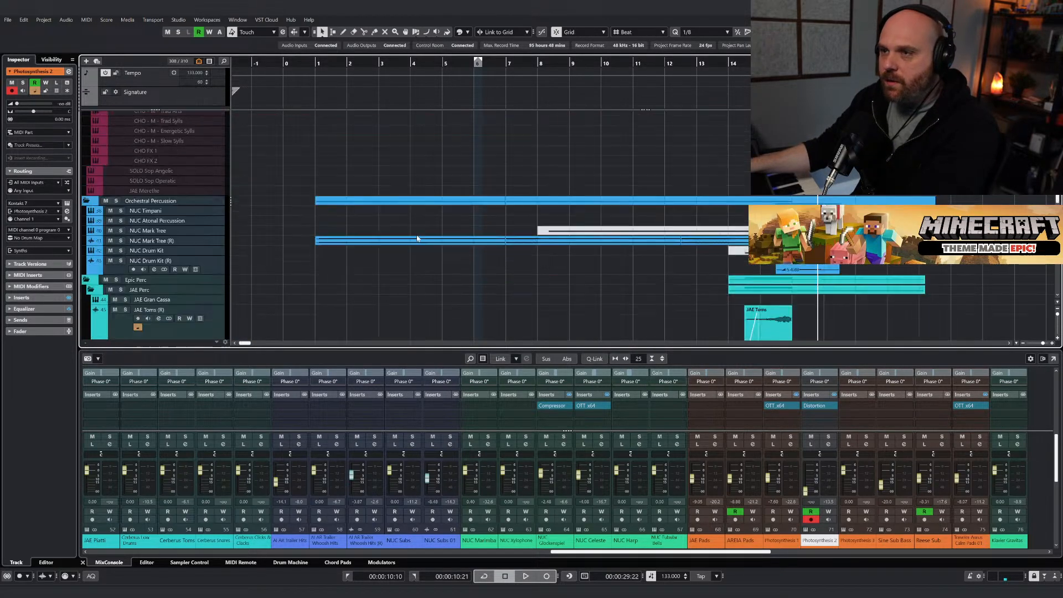
pyautogui.scroll(-3, 227, 233)
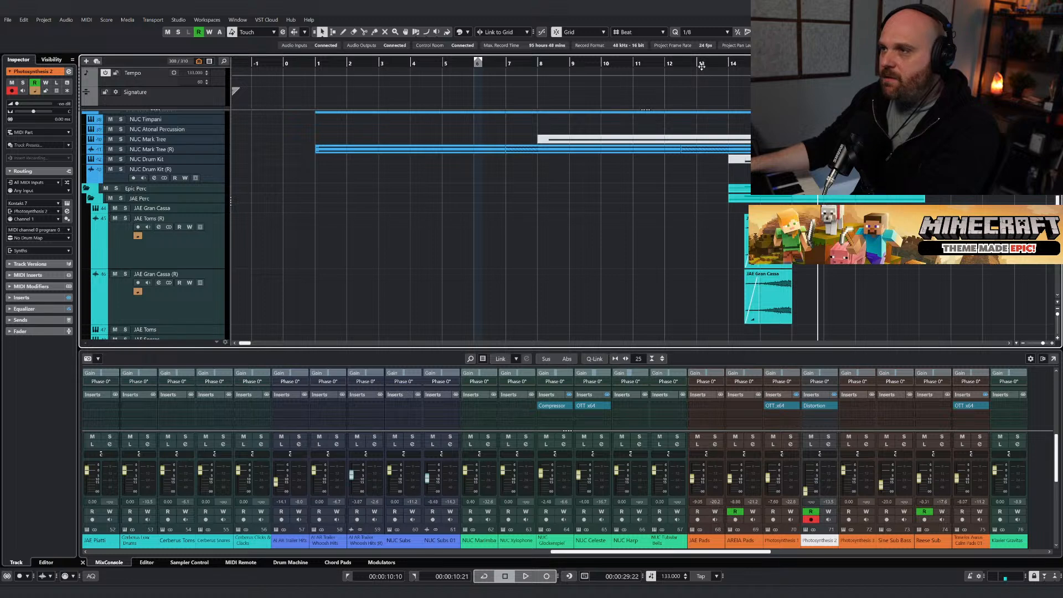
pyautogui.moveTo(701, 66); pyautogui.dragTo(315, 114)
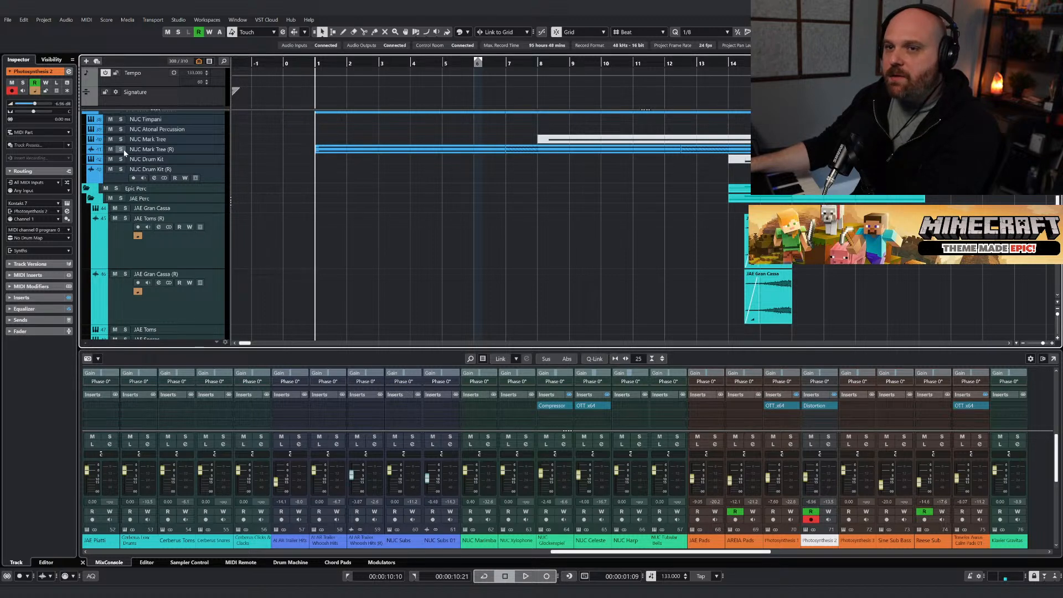
pyautogui.click(120, 150)
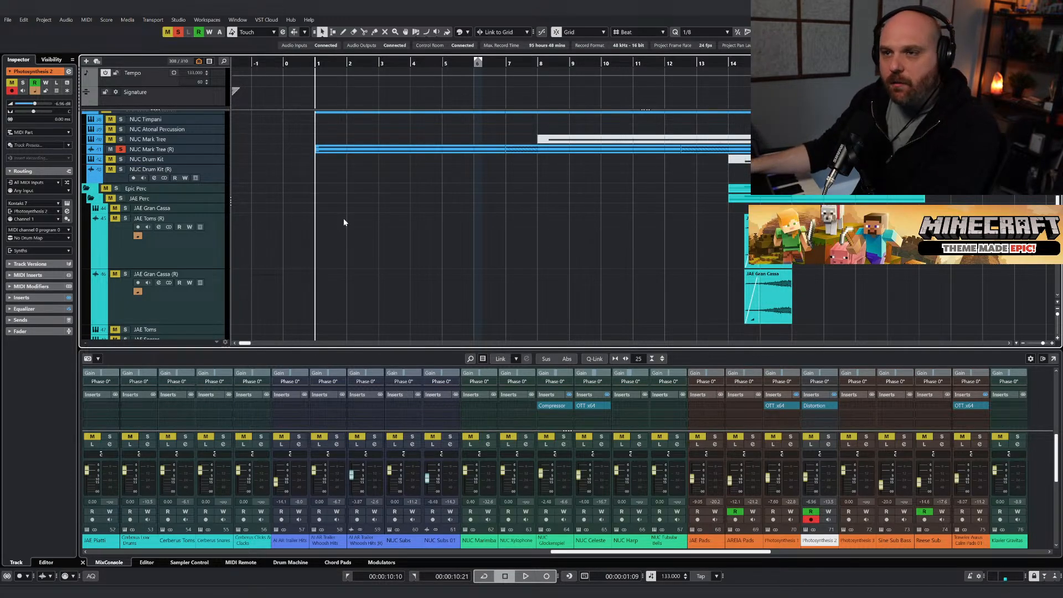
pyautogui.press('space')
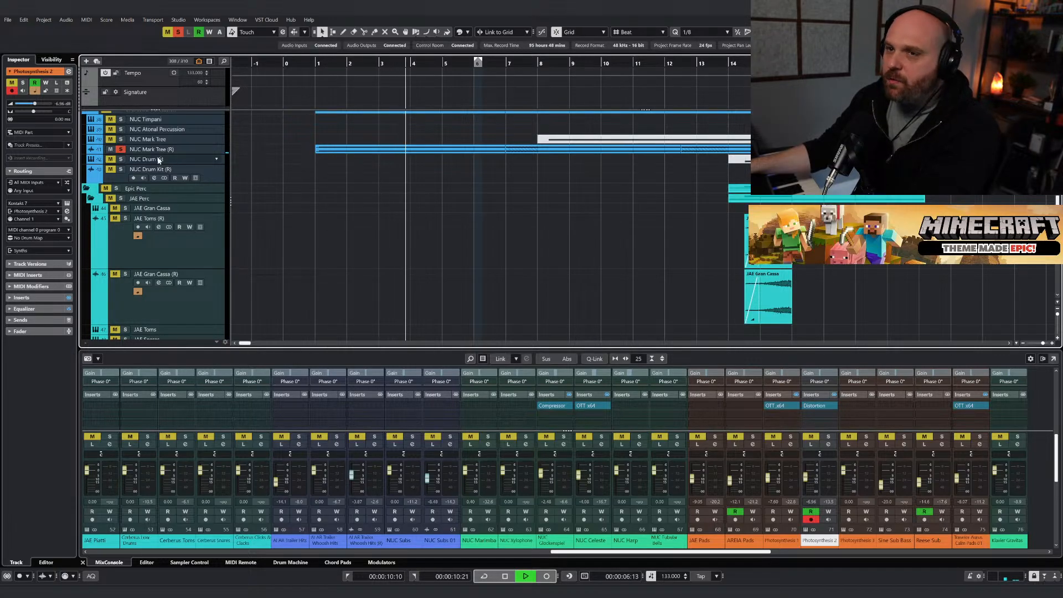
pyautogui.press('space')
# Solo the Synths folder alongside NUC Mark Tree (R) and play them together from just before bar 1.
pyautogui.scroll(-10, 126, 154)
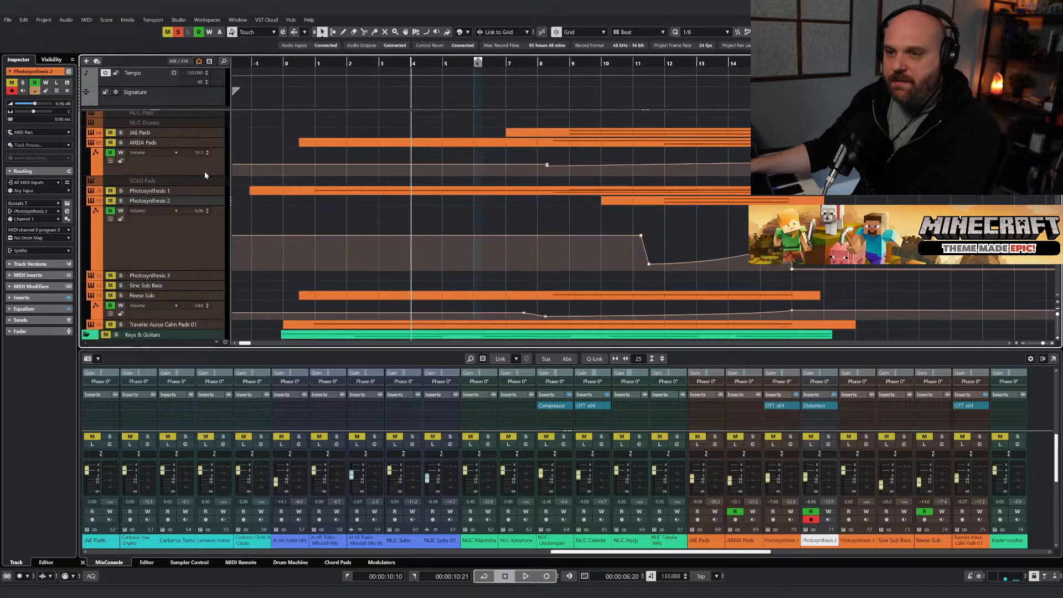
pyautogui.click(116, 194)
pyautogui.scroll(15, 315, 224)
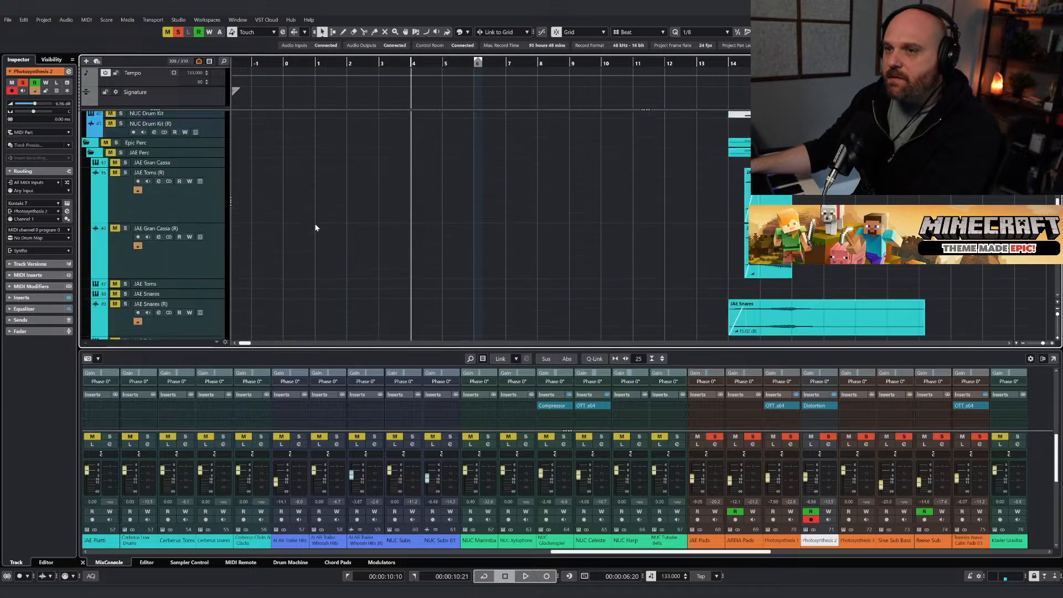
pyautogui.scroll(-2, 315, 226)
pyautogui.click(307, 71)
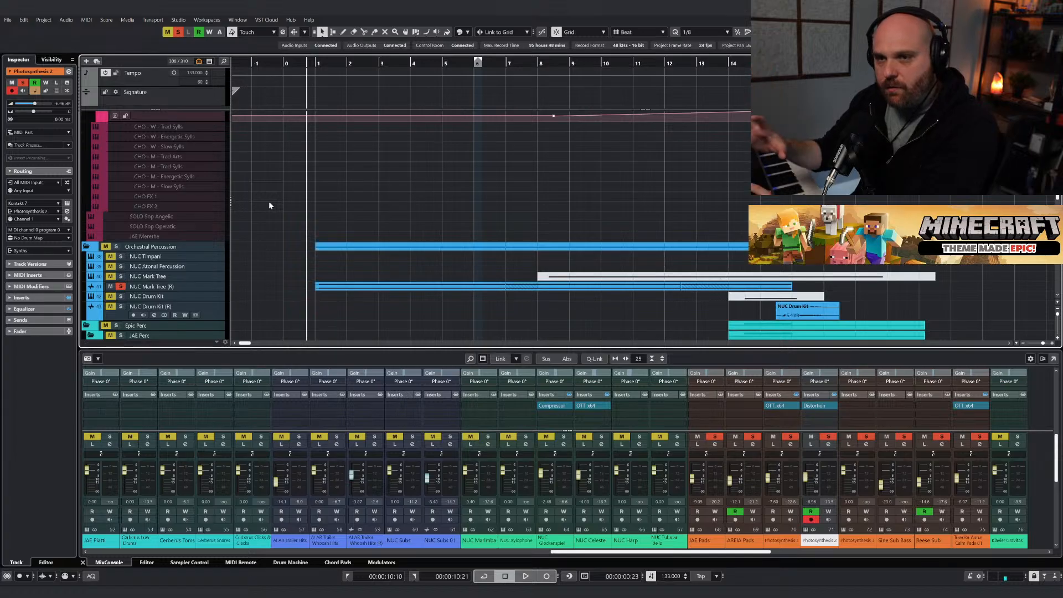
pyautogui.press('space')
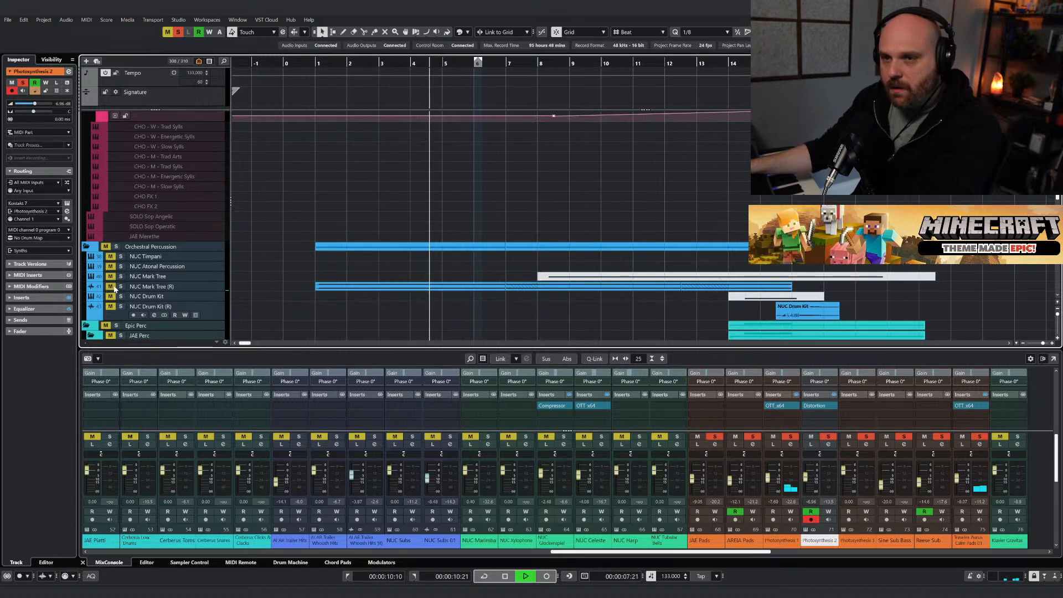
# Toggle the solo of NUC Mark Tree (R) during playback to compare the synths with and without it.
pyautogui.click(111, 286)
pyautogui.click(120, 287)
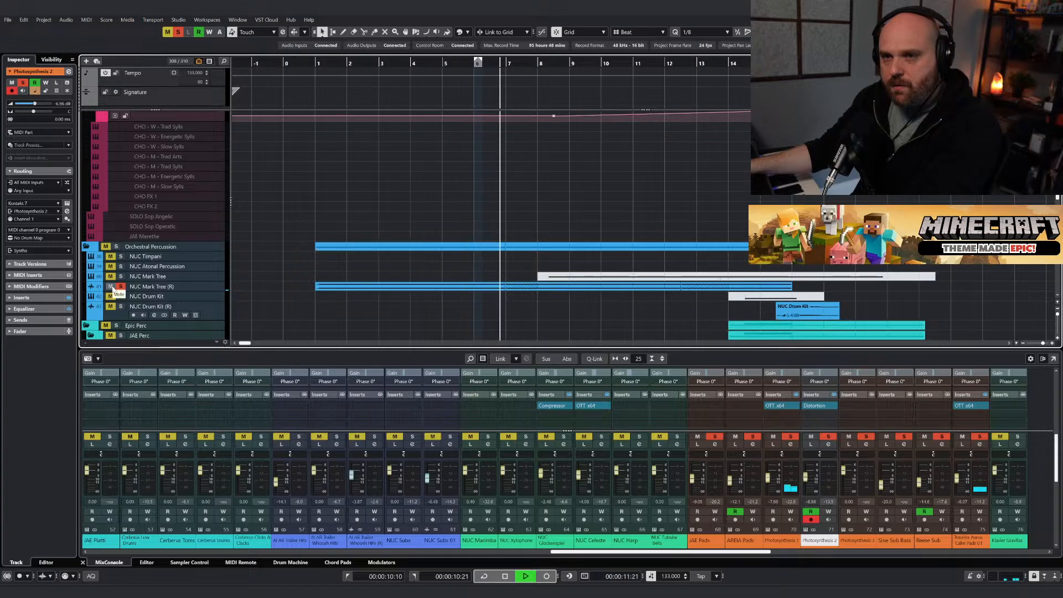
pyautogui.click(112, 288)
pyautogui.click(110, 287)
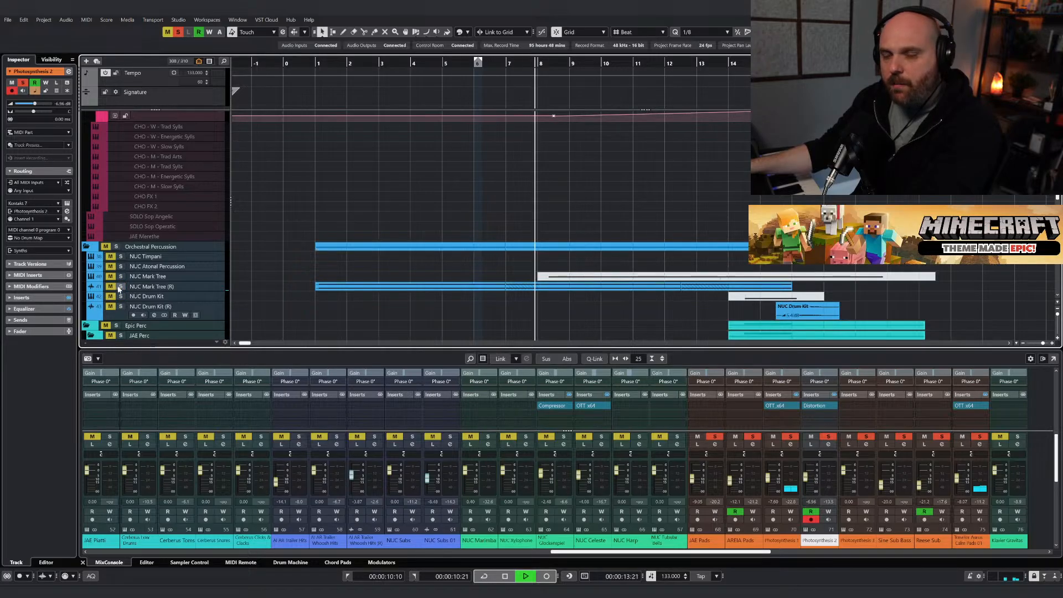
pyautogui.click(120, 287)
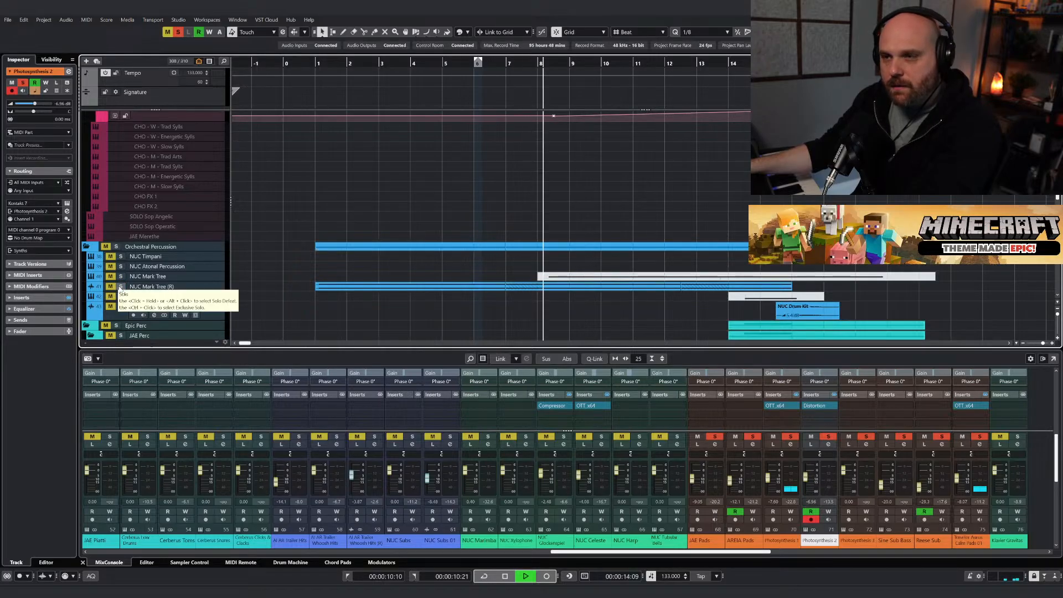
# Stop playback, clear all solos, and solo only the Epic Perc folder.
pyautogui.press('space')
pyautogui.click(178, 32)
pyautogui.scroll(-4, 585, 183)
pyautogui.scroll(-2, 586, 186)
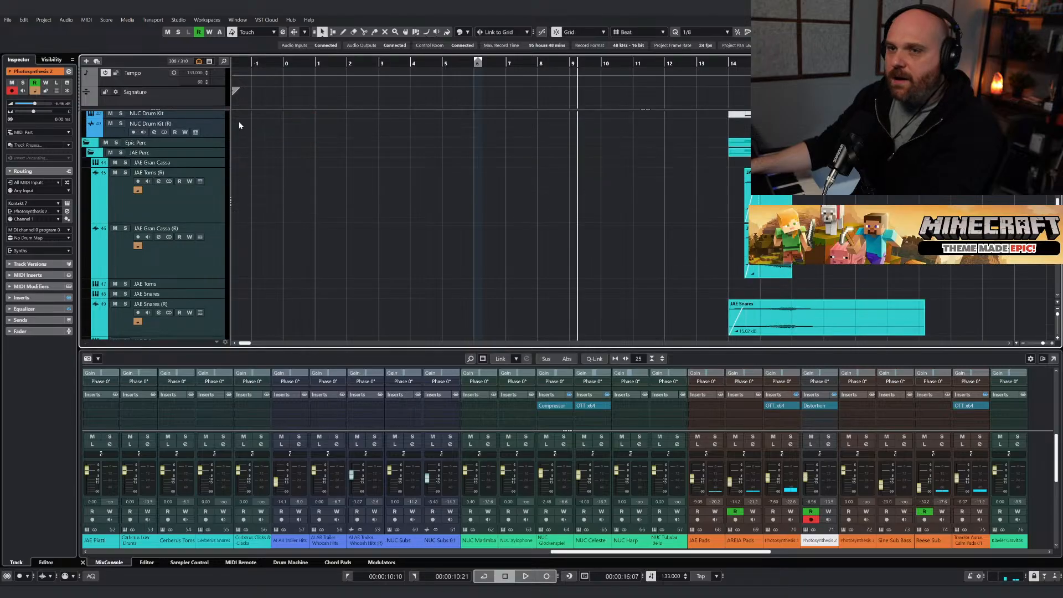
pyautogui.click(111, 143)
pyautogui.click(117, 142)
# Audition Epic Perc together with NUC Drum Kit (R) from just before bar 14, replay from about bar 14.5, then stop.
pyautogui.scroll(3, 300, 171)
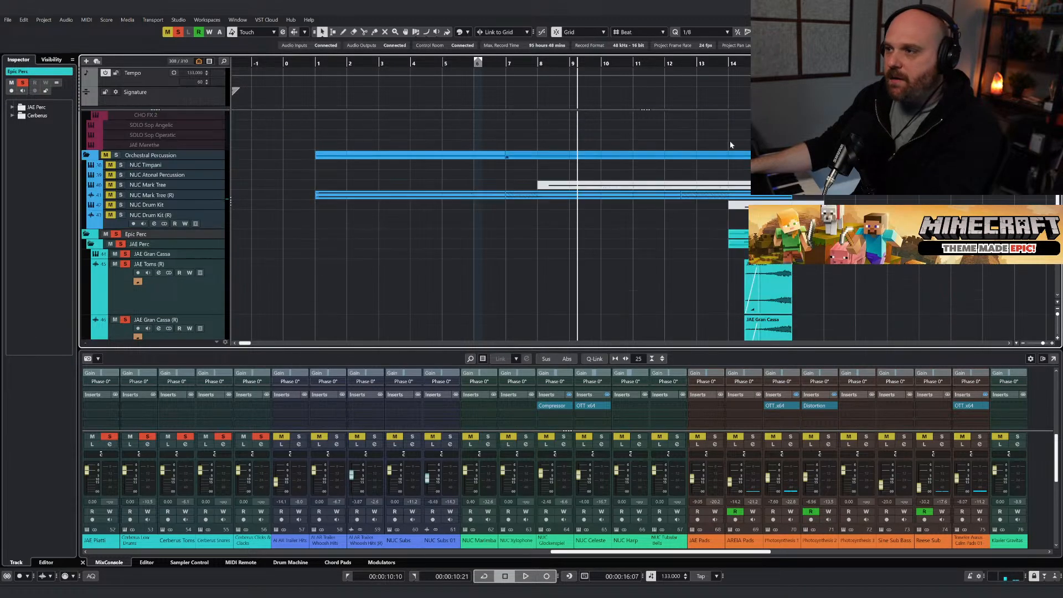
pyautogui.click(720, 69)
pyautogui.scroll(-4, 669, 196)
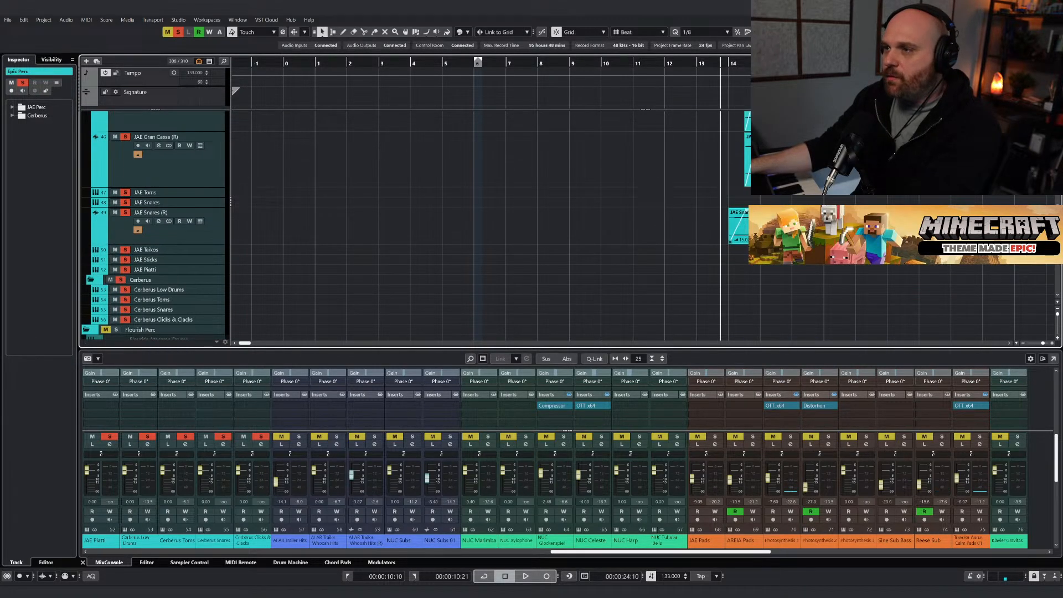
pyautogui.click(927, 226)
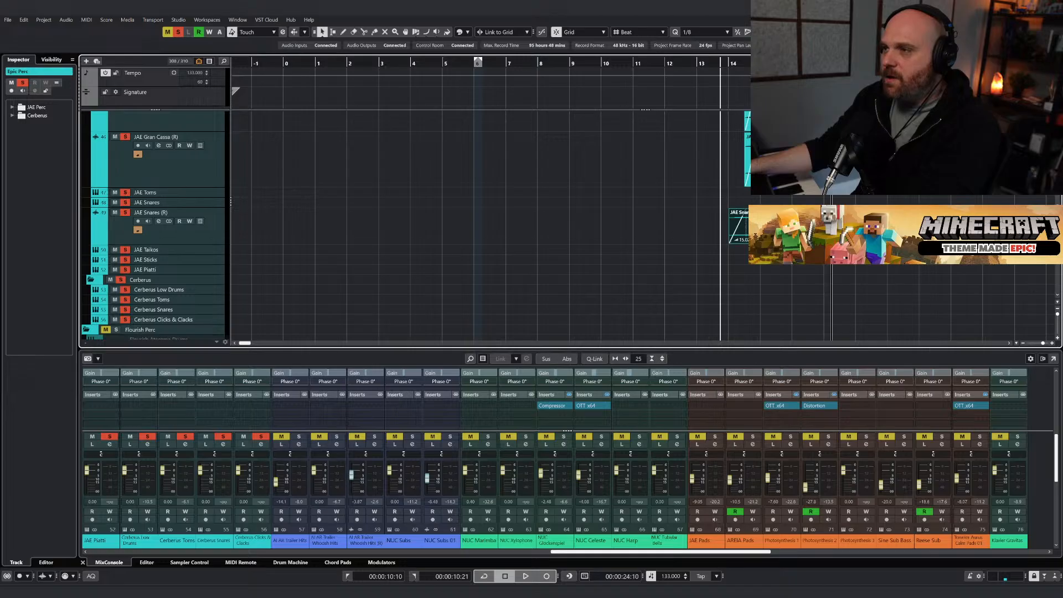
pyautogui.scroll(3, 707, 201)
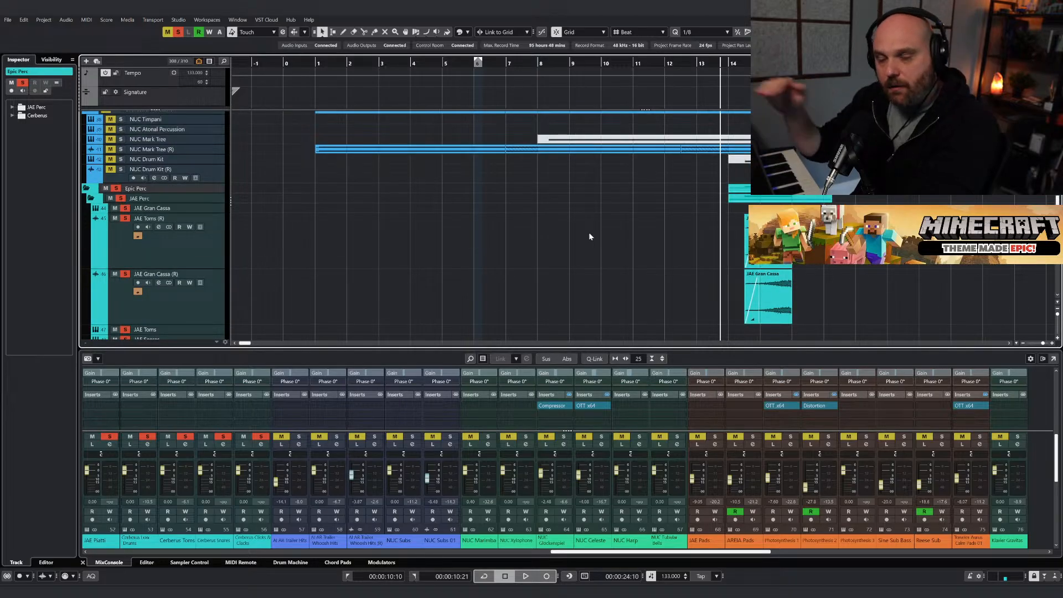
pyautogui.press('space')
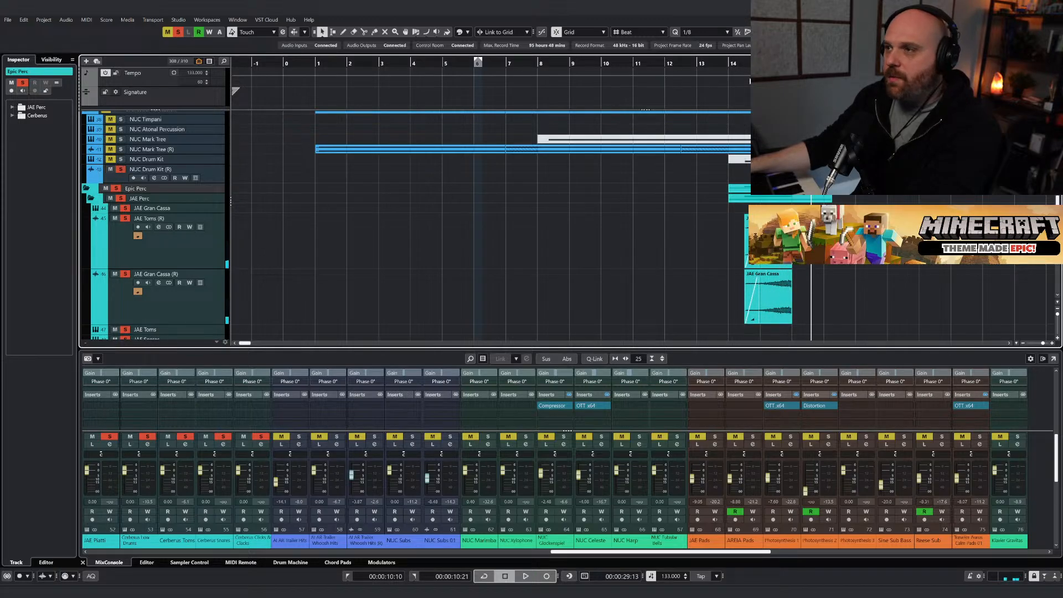
pyautogui.click(747, 66)
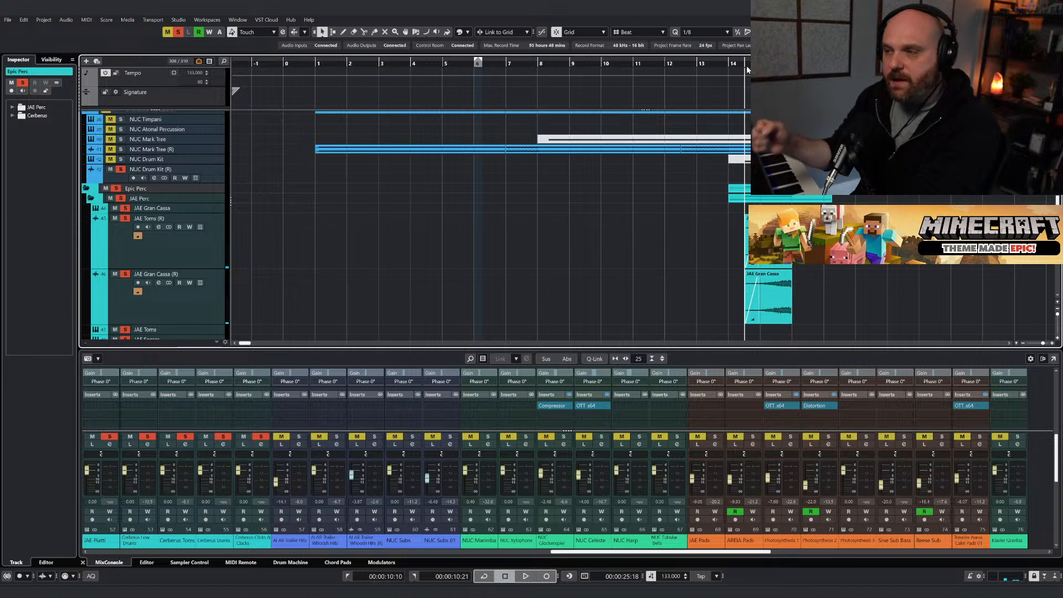
pyautogui.press('space')
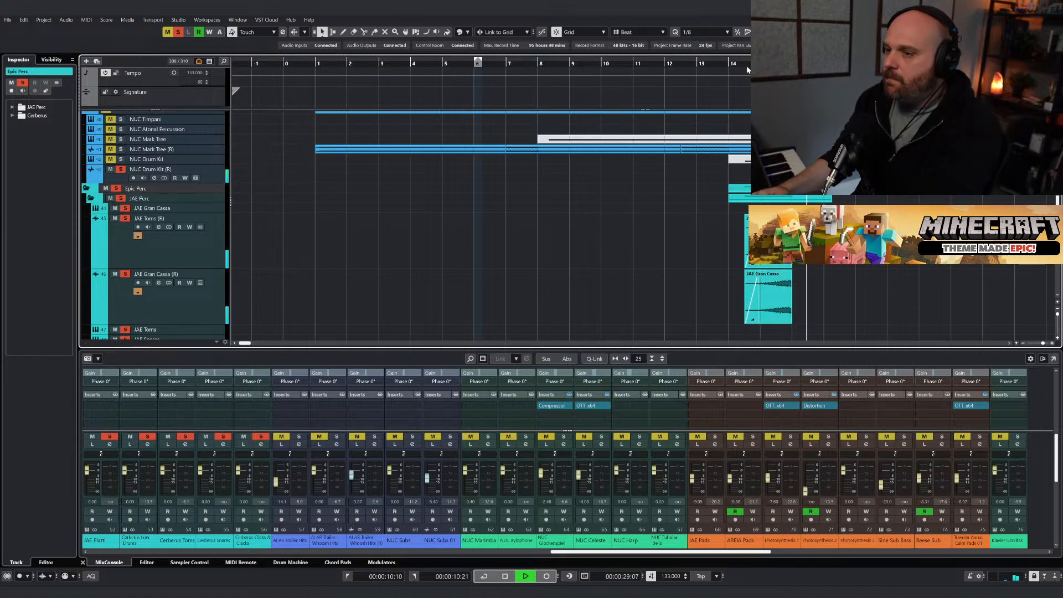
pyautogui.press('space')
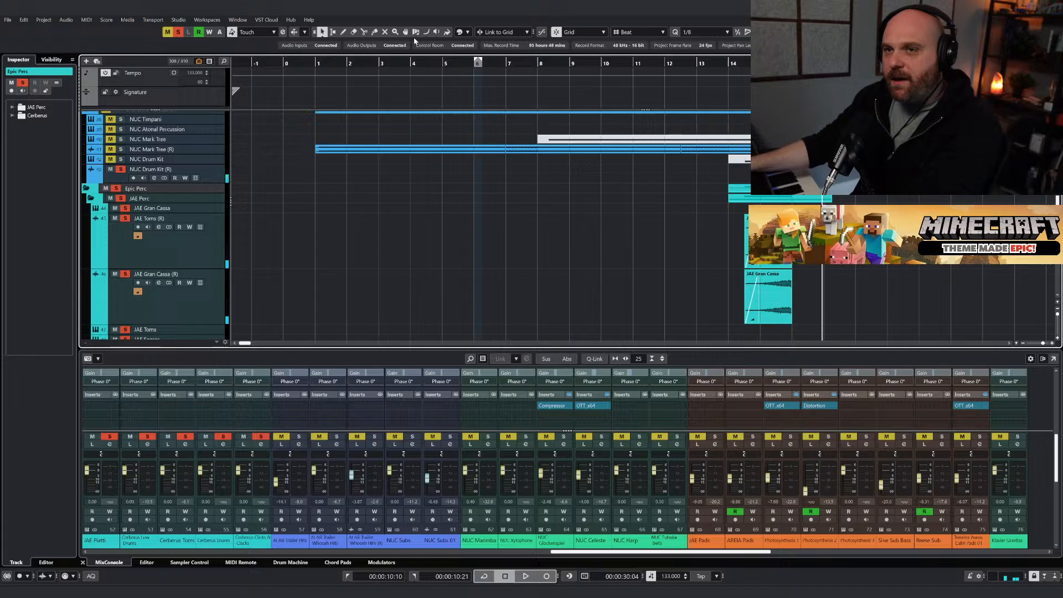
# Clear all solos, solo only NUC Drum Kit (R) in Orchestral Percussion, and look over the tracks below it.
pyautogui.click(176, 32)
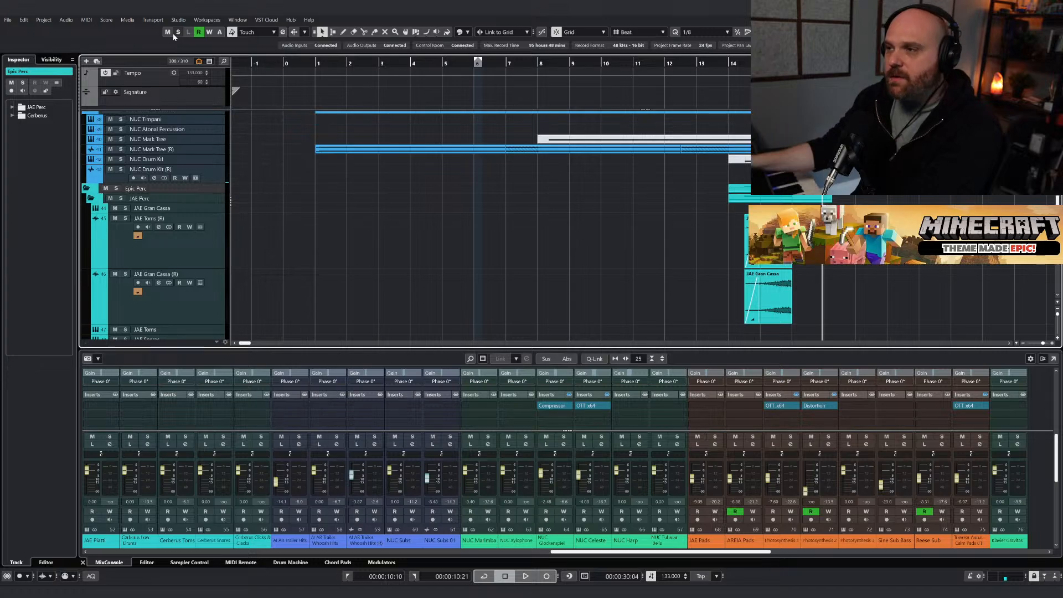
pyautogui.click(120, 169)
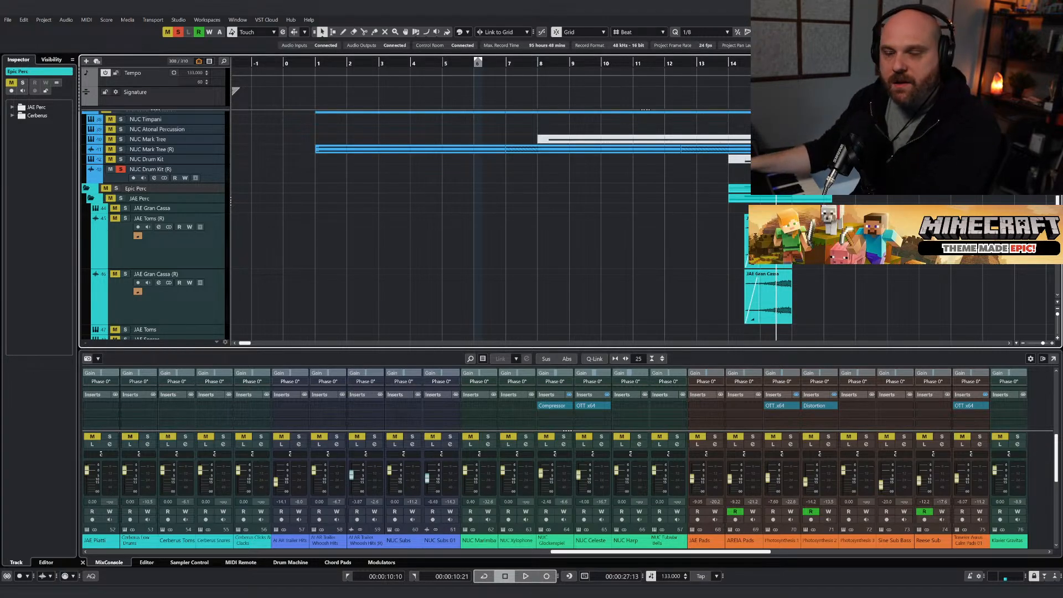
pyautogui.scroll(-10, 487, 222)
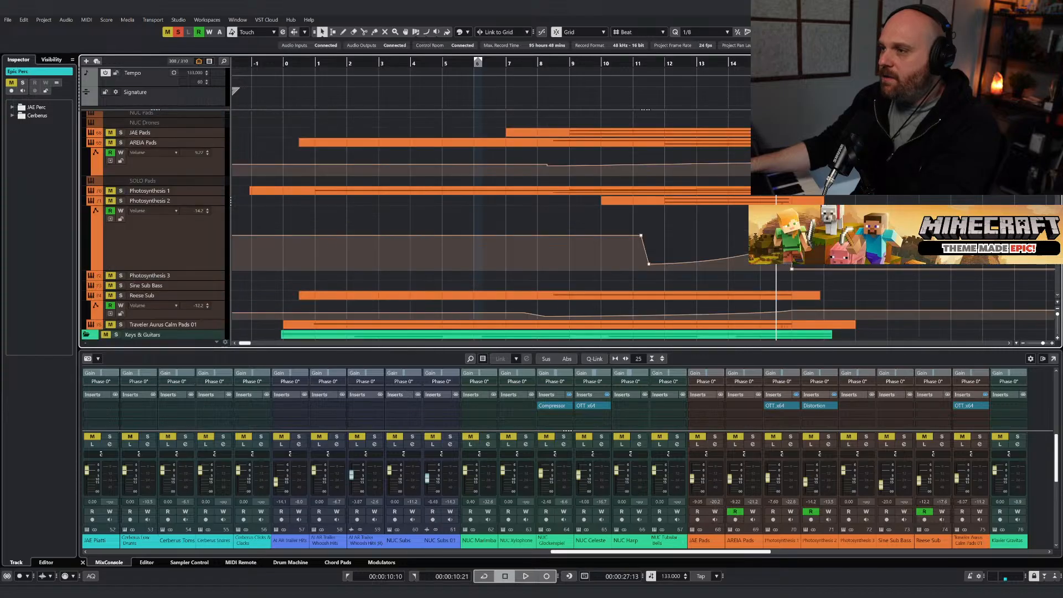
pyautogui.scroll(8, 487, 221)
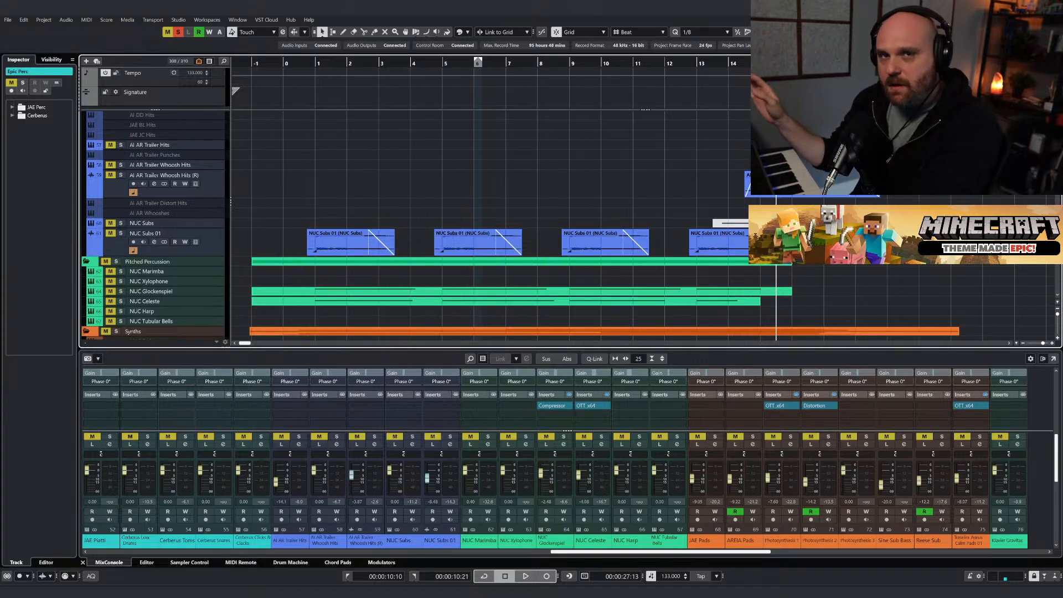
pyautogui.scroll(10, 155, 221)
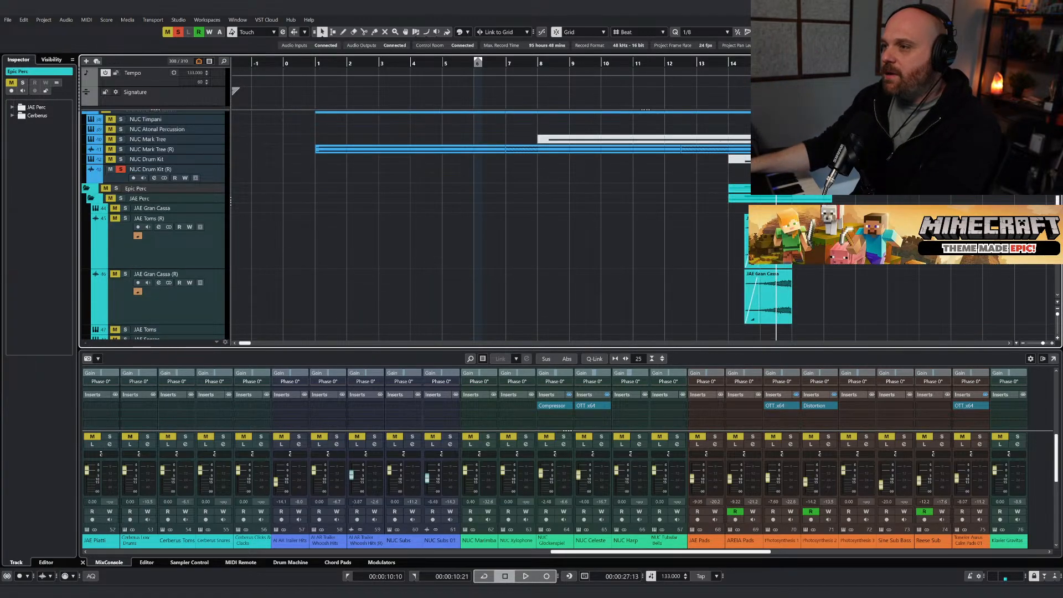
# Add NUC Subs 01 in the Hits folder to the solos, play it from about bar 13, then stop and unsolo it.
pyautogui.scroll(-10, 682, 270)
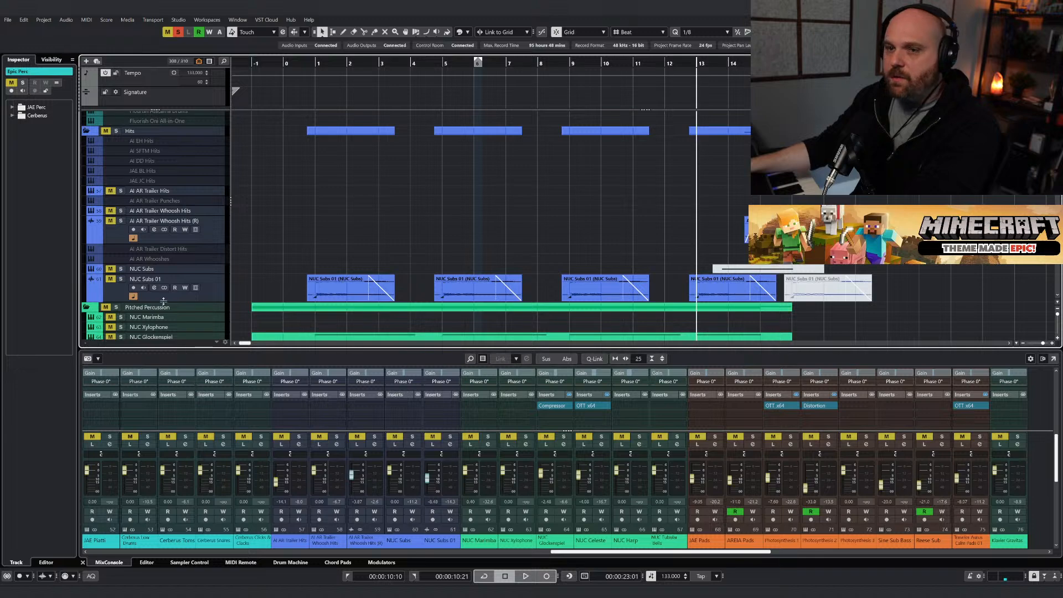
pyautogui.click(121, 279)
pyautogui.press('space')
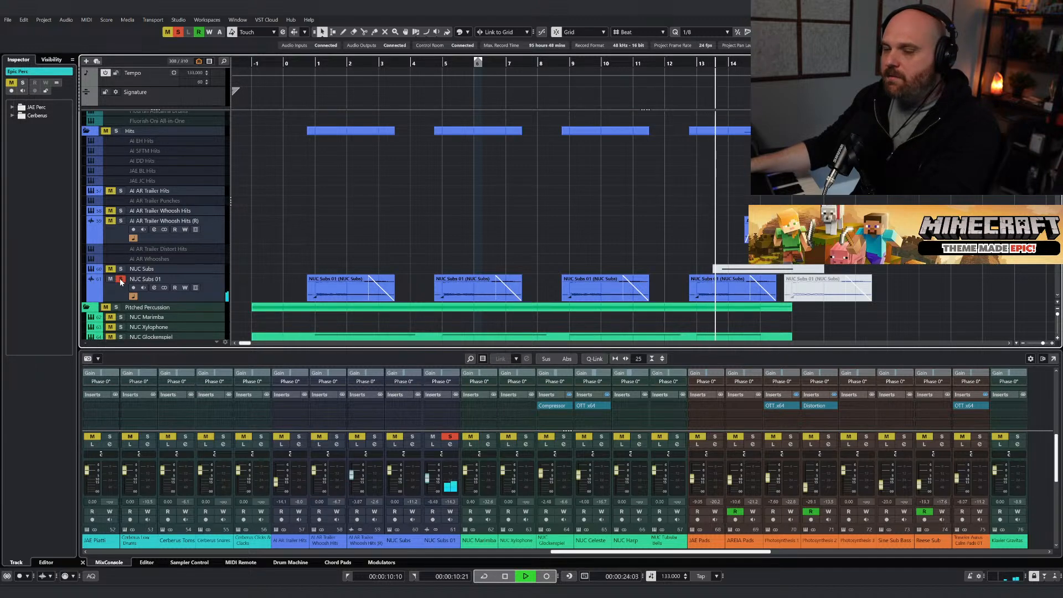
pyautogui.press('space')
pyautogui.click(121, 279)
pyautogui.scroll(10, 533, 261)
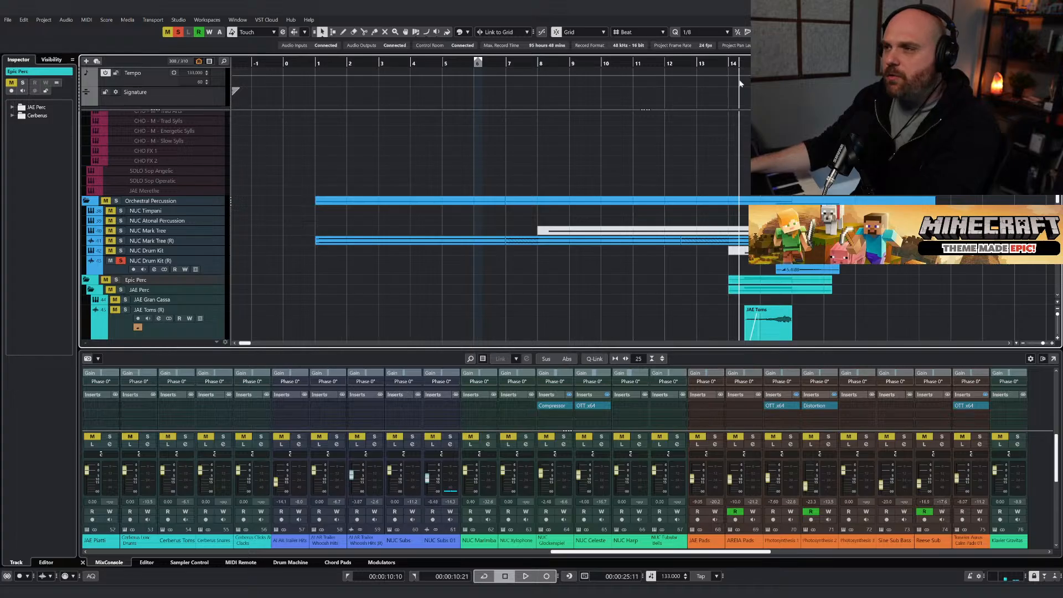
# Play the soloed NUC Drum Kit (R) from just after bar 14, then return to that position.
pyautogui.click(736, 64)
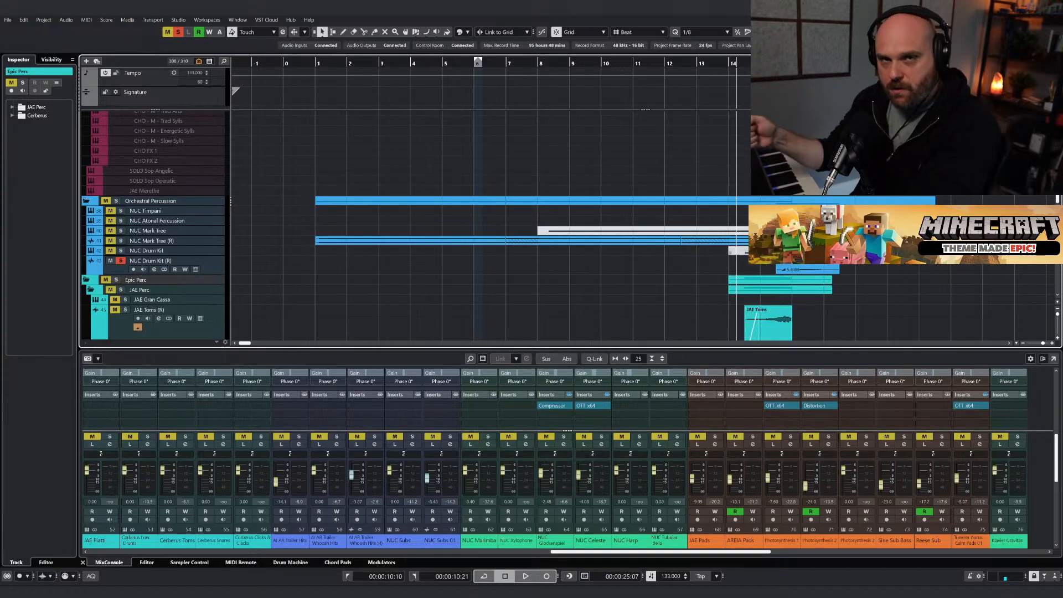
pyautogui.press('space')
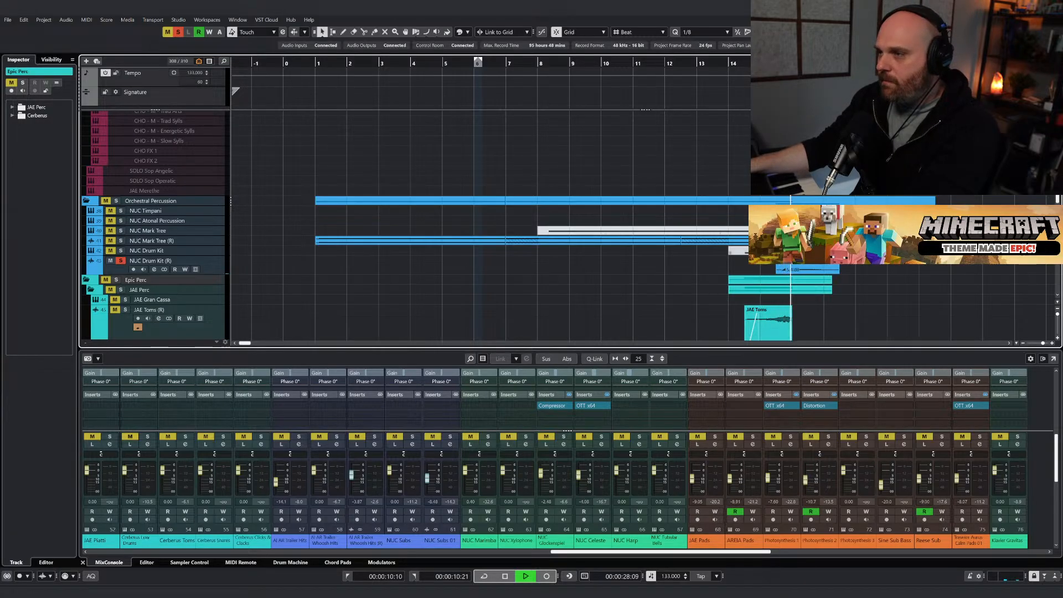
pyautogui.click(734, 69)
# Clear all solos and play the full arrangement from just after bar 14, then stop.
pyautogui.click(179, 33)
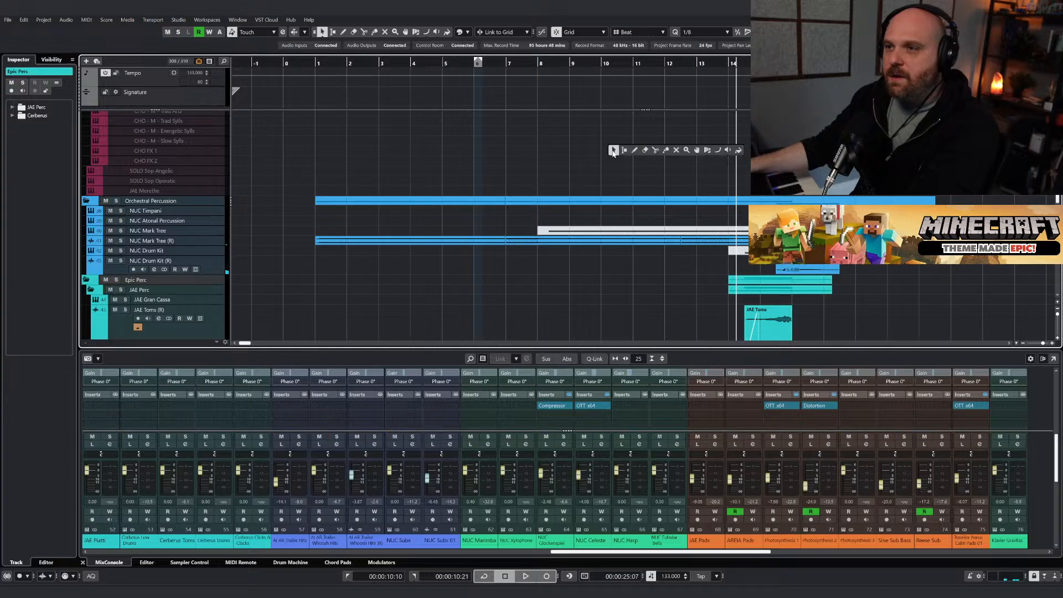
pyautogui.press('space')
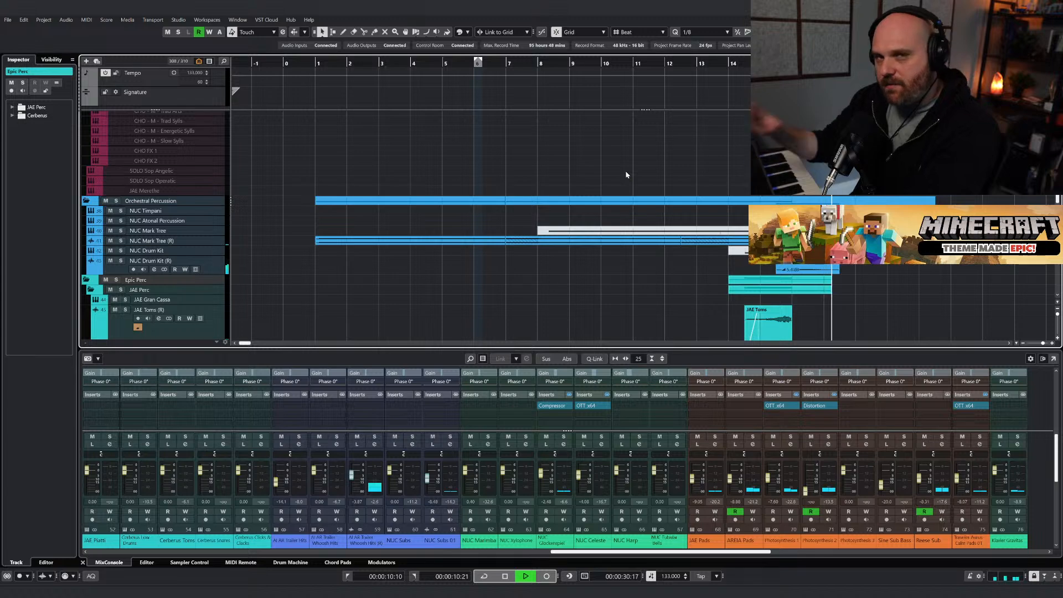
pyautogui.press('space')
# Solo CHO - W - Trad Arts - FX with the playback position at about bar 8.5, and open its Kontakt instrument.
pyautogui.scroll(10, 707, 272)
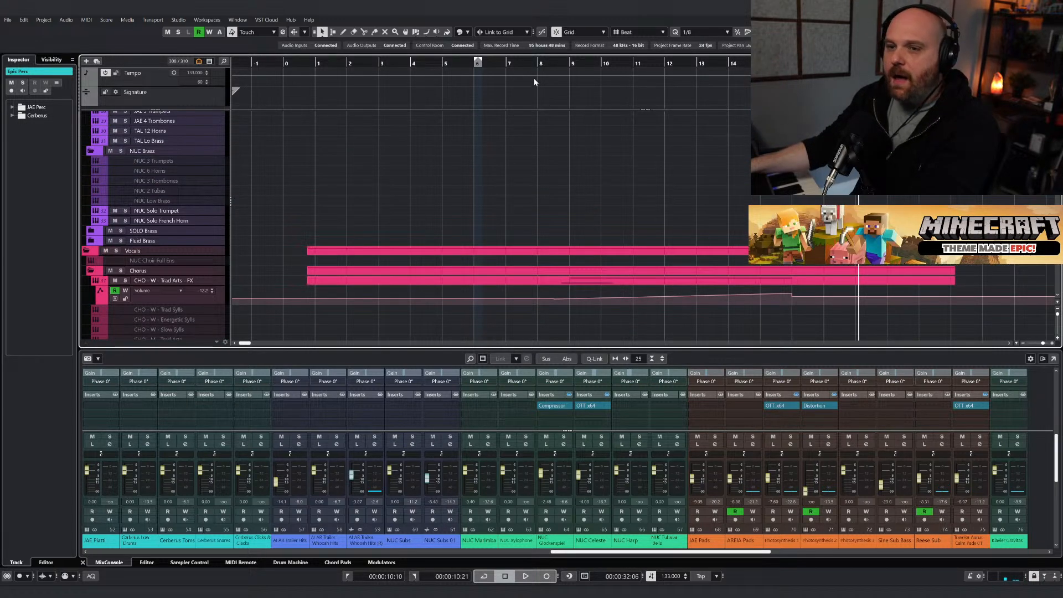
pyautogui.click(554, 64)
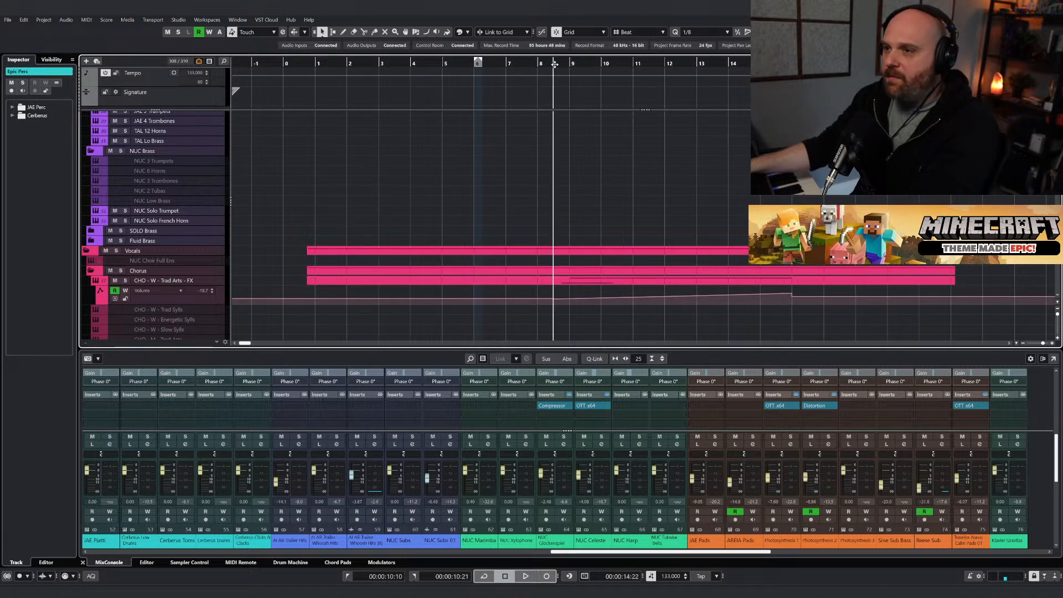
pyautogui.click(127, 281)
pyautogui.click(195, 281)
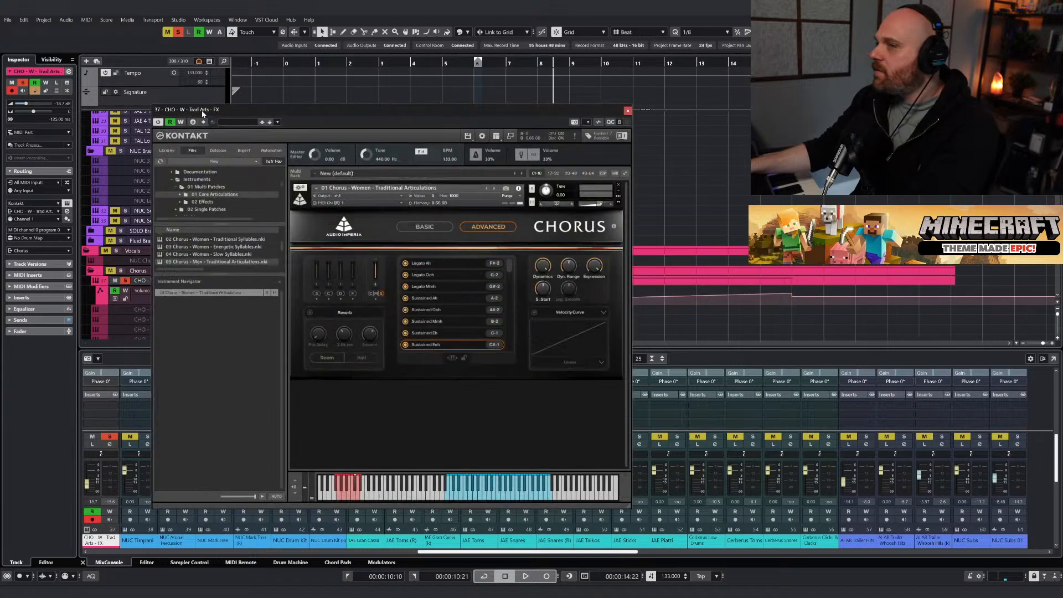
# Move the Kontakt Chorus window clear of the arrangement and play the soloed choir track, then stop and close the instrument.
pyautogui.moveTo(204, 114); pyautogui.dragTo(264, 142)
pyautogui.press('space')
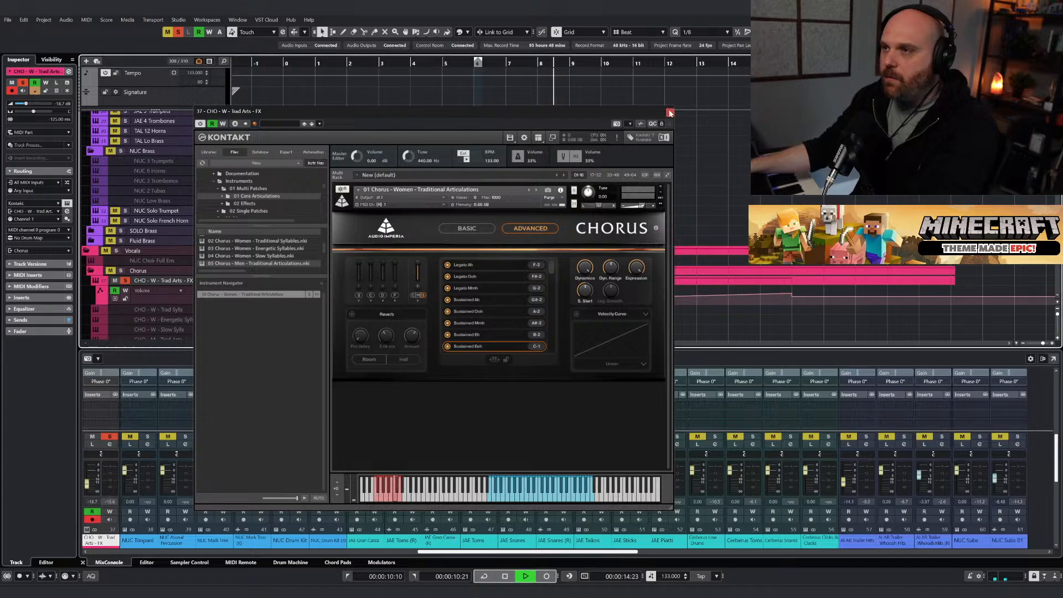
pyautogui.moveTo(589, 113); pyautogui.dragTo(431, 128)
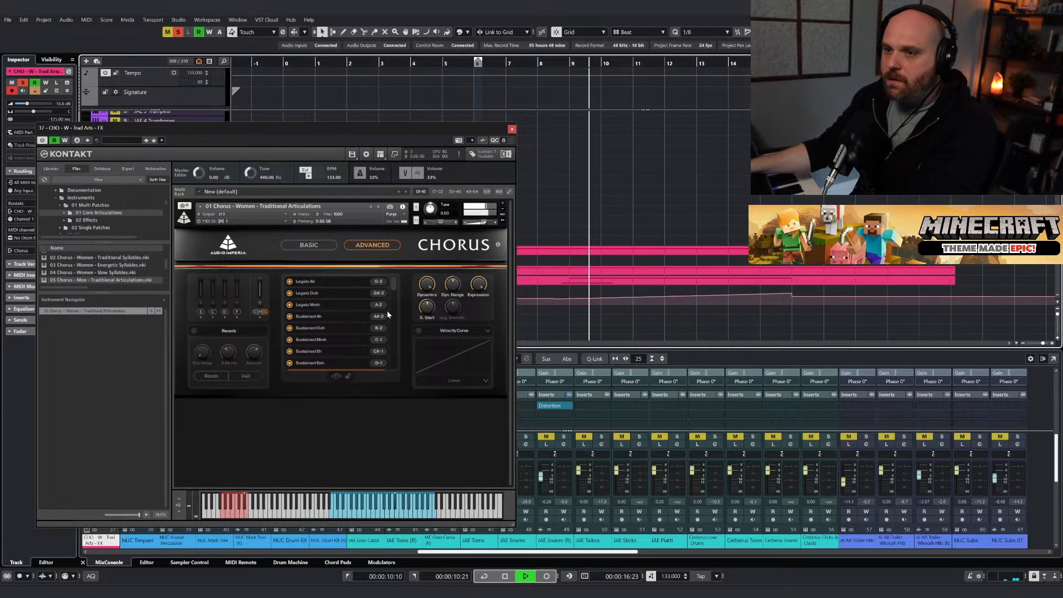
pyautogui.press('space')
pyautogui.click(512, 129)
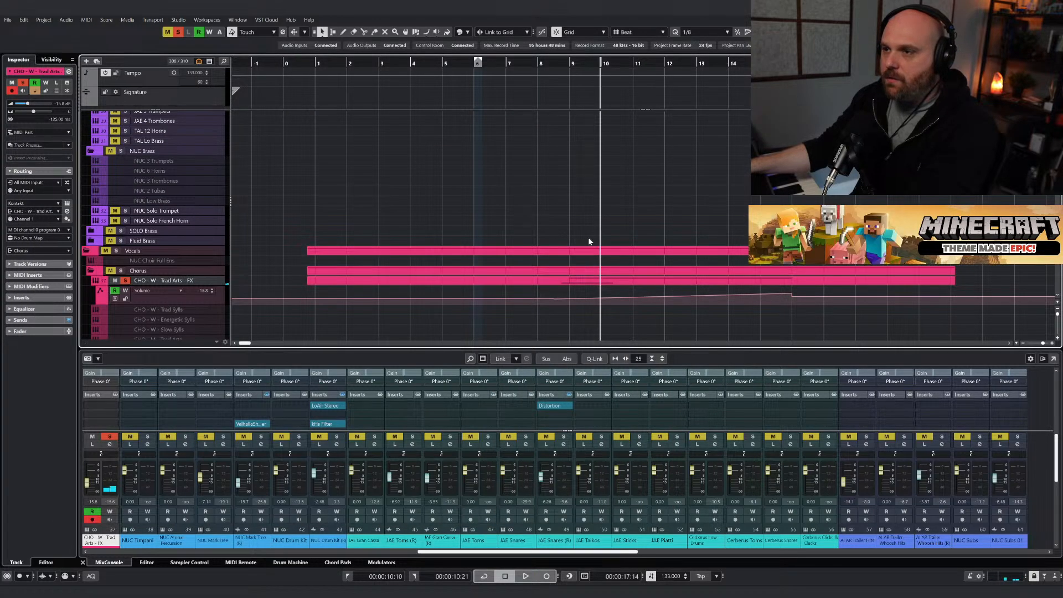
# Select the CHO - W - Trad Arts - FX part and play it on past bar 16, then clear all solos.
pyautogui.click(612, 282)
pyautogui.rightClick(514, 139)
pyautogui.click(514, 139)
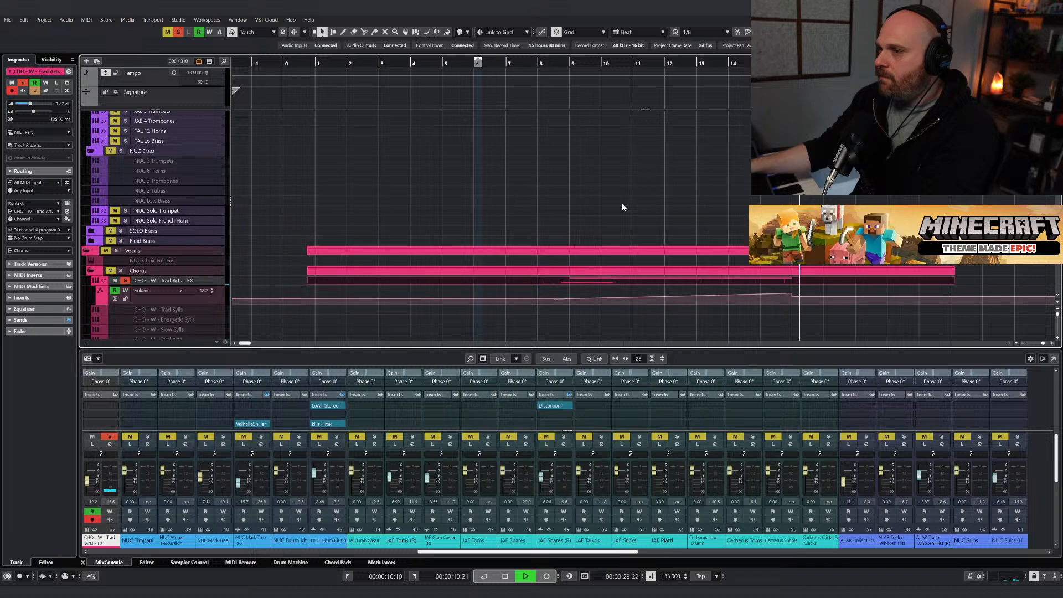
pyautogui.click(178, 35)
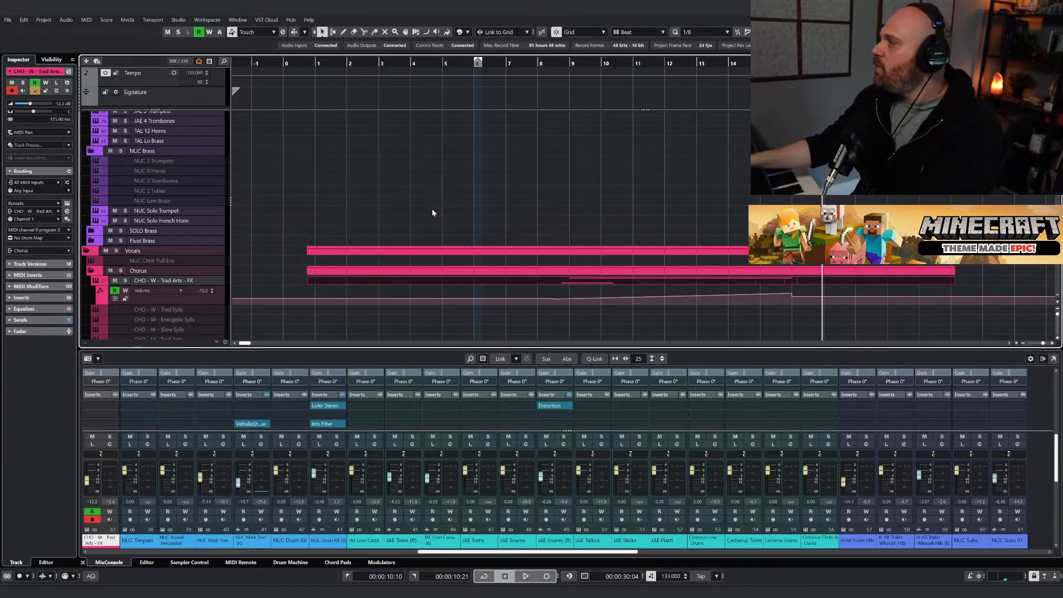
# Solo the Strings folder and play it from bar 1, jump ahead to bar 9 during playback, then stop.
pyautogui.scroll(10, 607, 199)
pyautogui.scroll(-10, 581, 210)
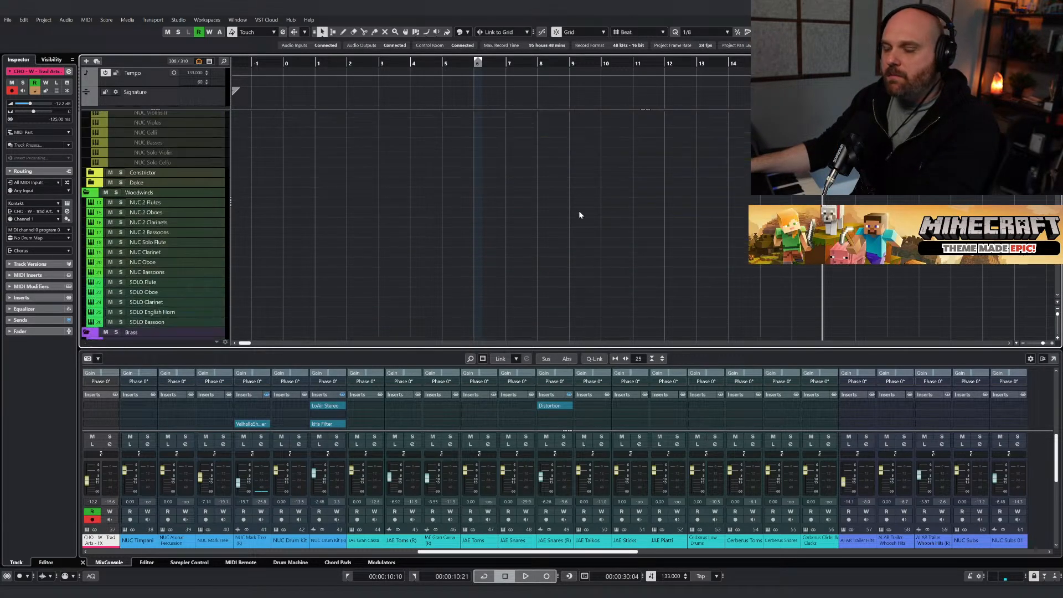
pyautogui.scroll(10, 587, 222)
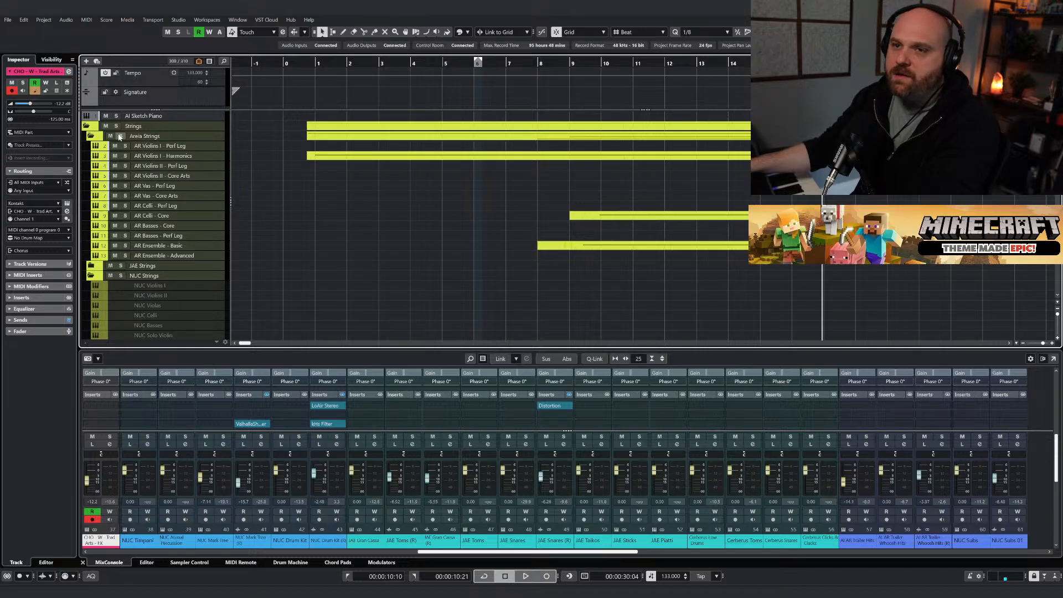
pyautogui.click(116, 126)
pyautogui.click(315, 65)
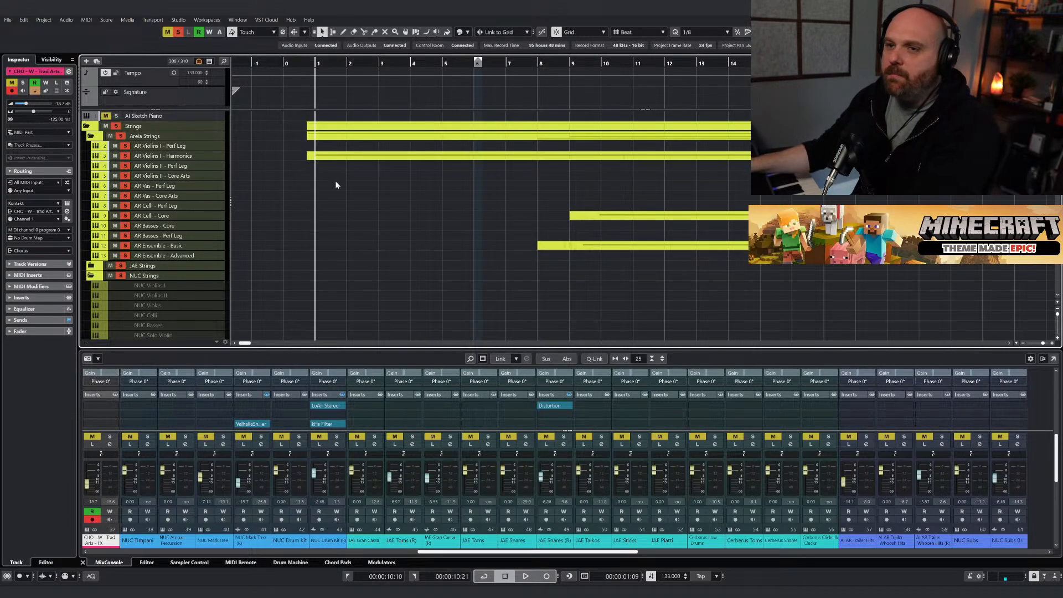
pyautogui.press('space')
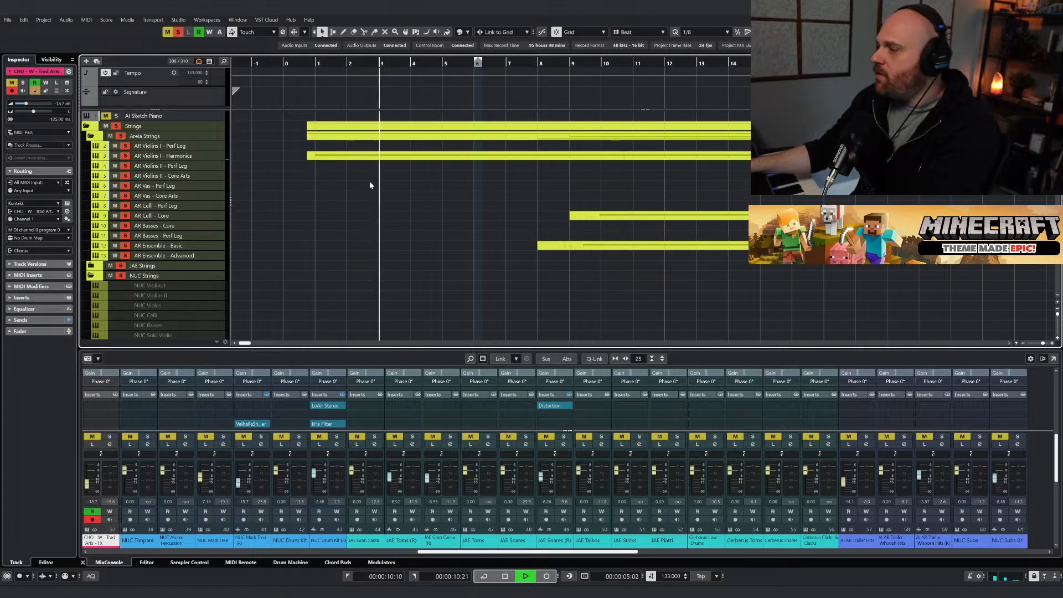
pyautogui.click(573, 64)
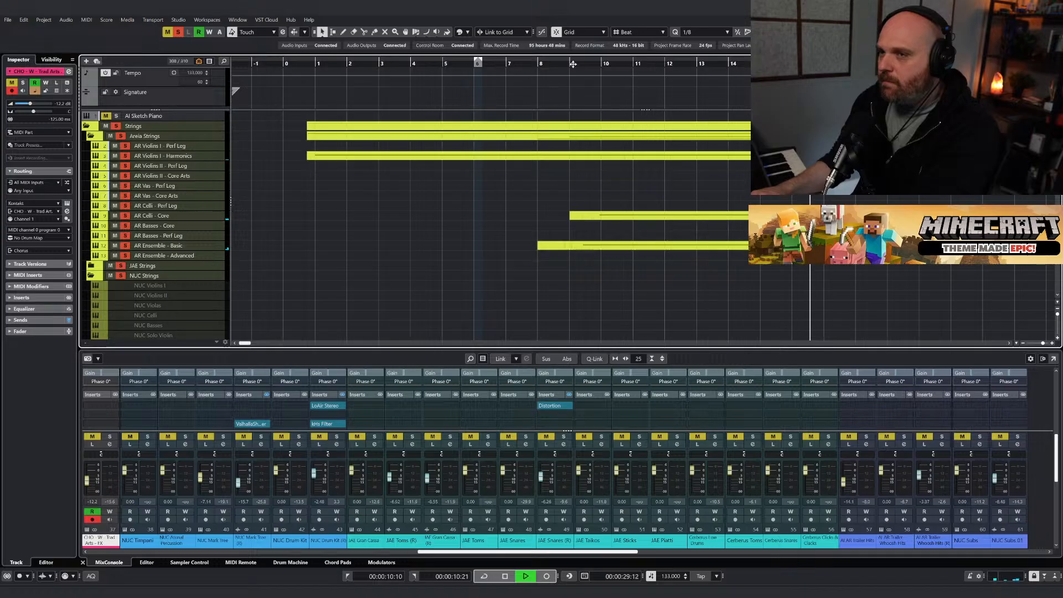
pyautogui.press('space')
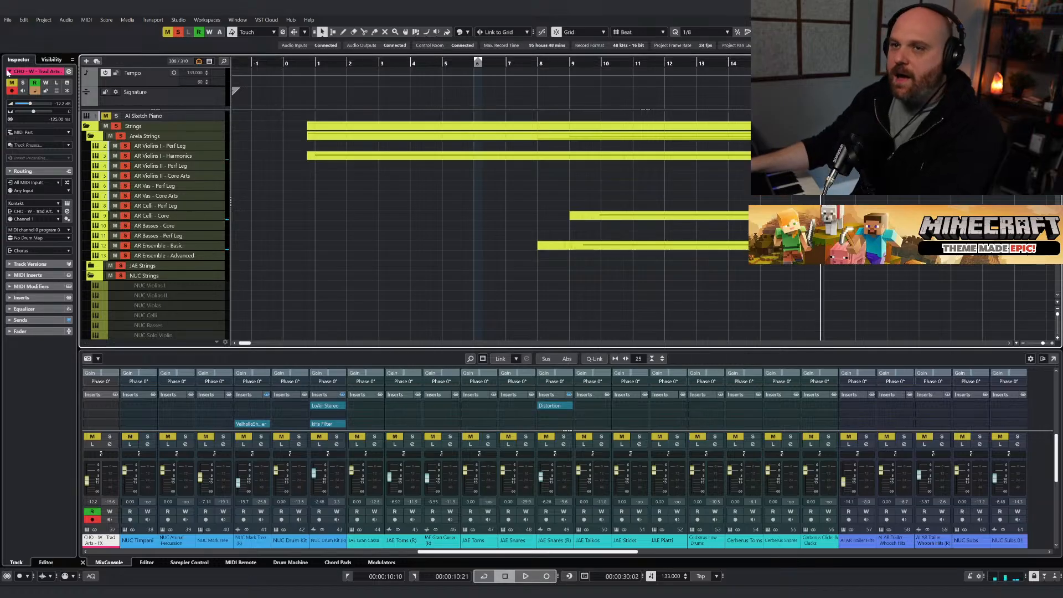
# Clear all solos and solo the AI AR - Whooshes (R) track, with the playback position just past bar 8.
pyautogui.click(177, 33)
pyautogui.scroll(-10, 357, 194)
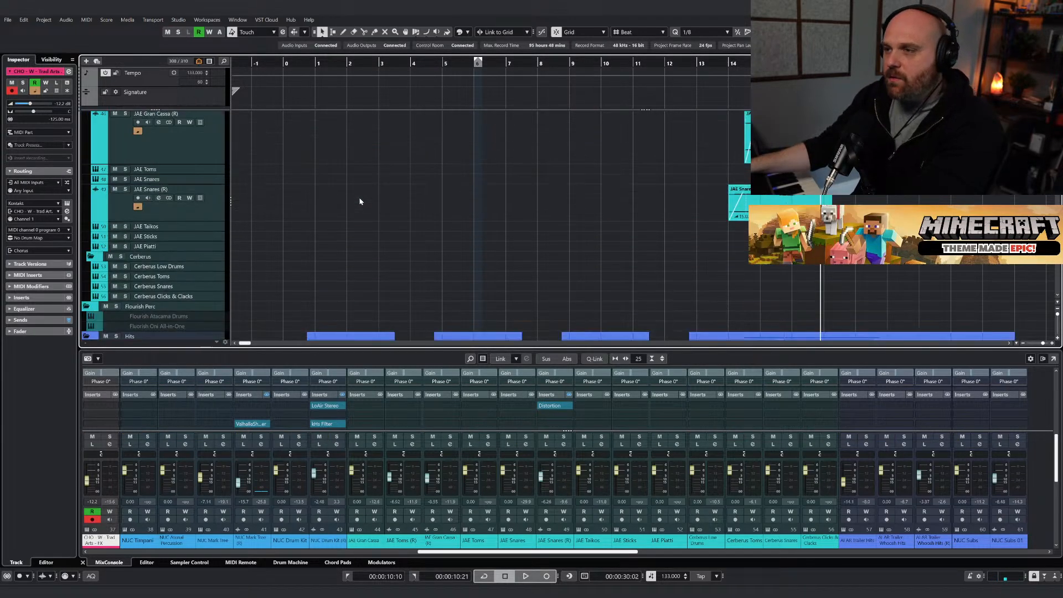
pyautogui.scroll(-12, 409, 214)
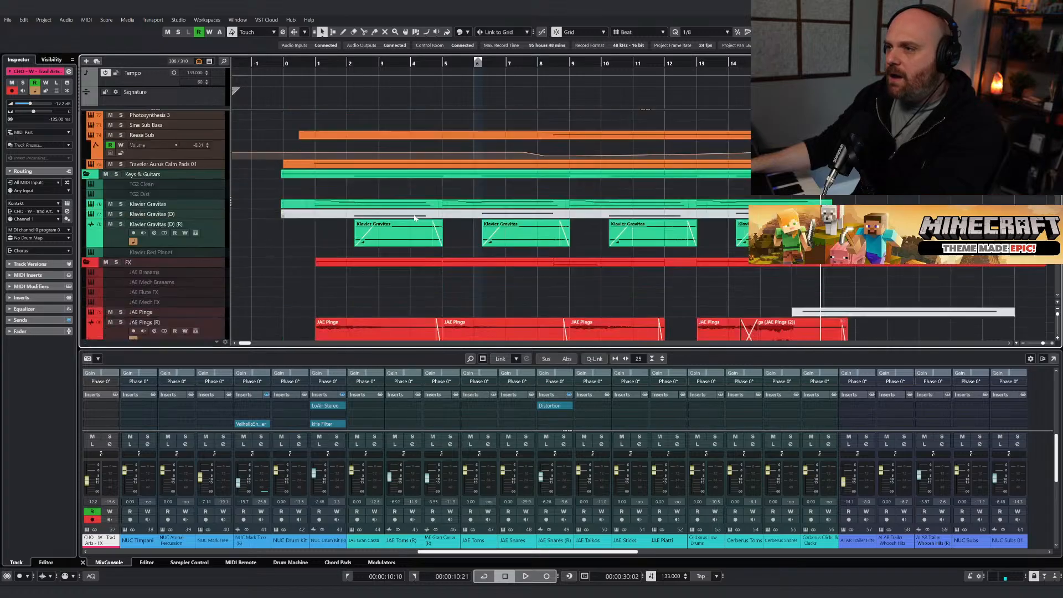
pyautogui.scroll(-2, 413, 215)
pyautogui.scroll(2, 439, 222)
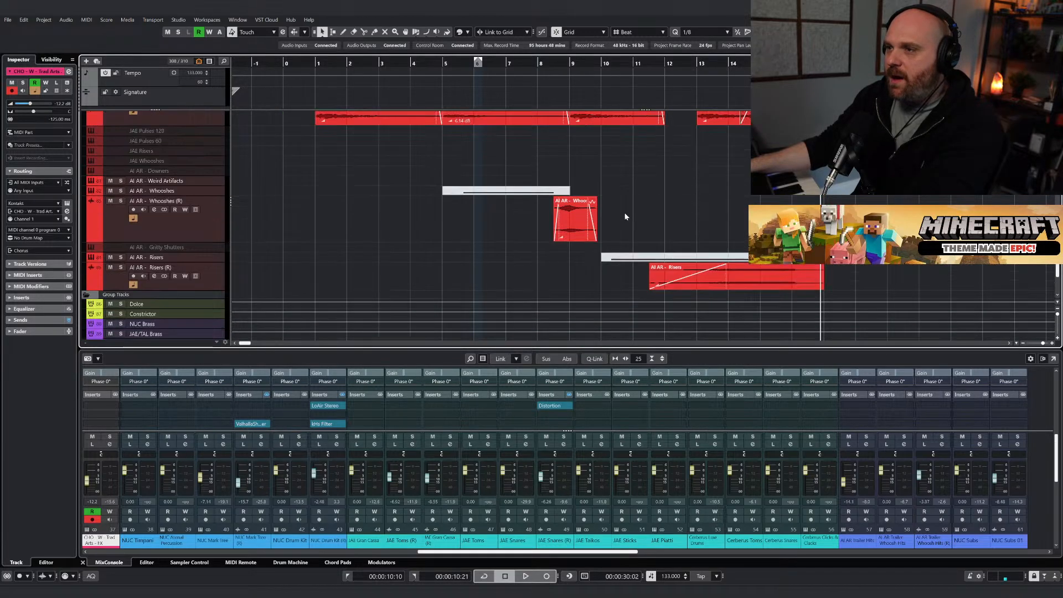
pyautogui.click(547, 64)
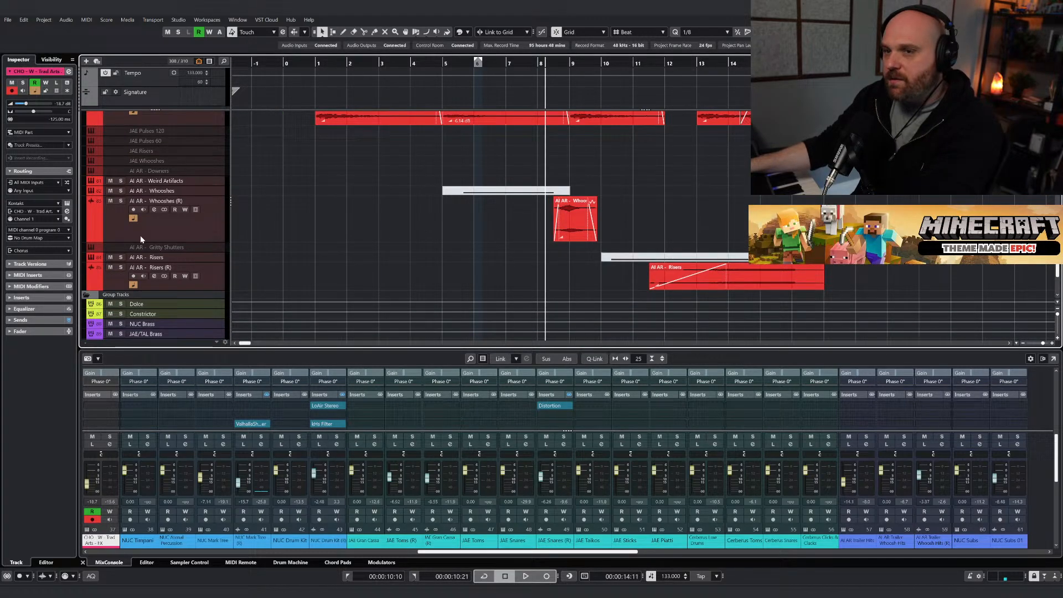
pyautogui.click(121, 202)
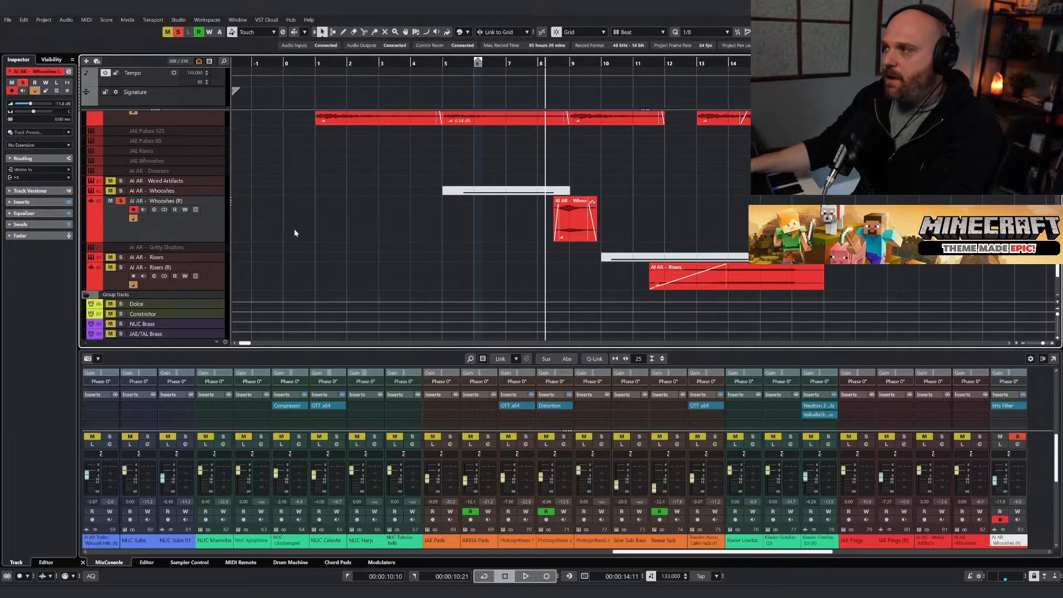
# Play the soloed AI AR - Whooshes (R) track from bar 5, then stop and select its whoosh event.
pyautogui.click(69, 72)
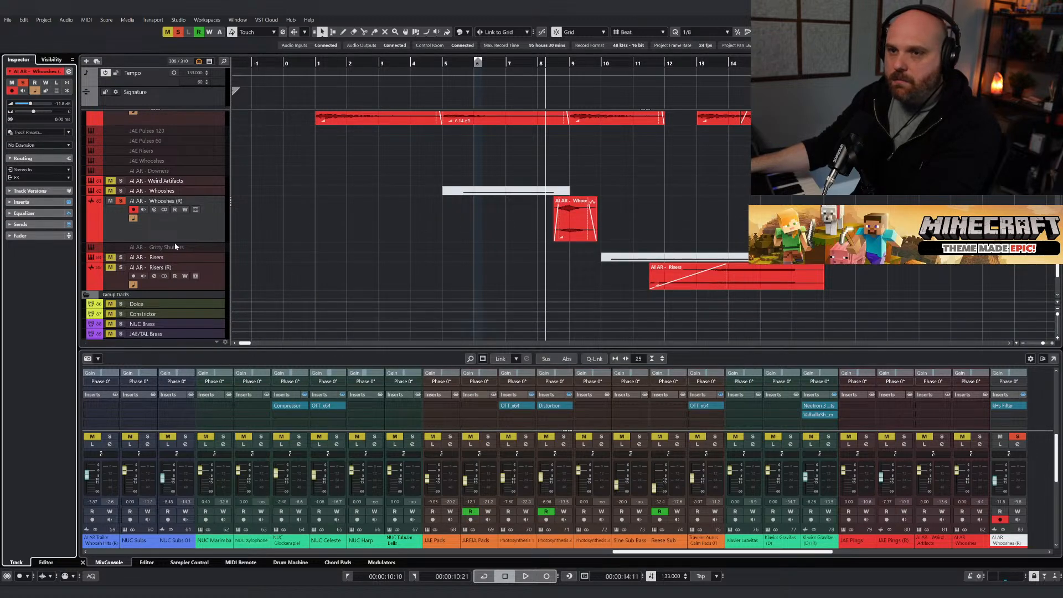
pyautogui.click(199, 228)
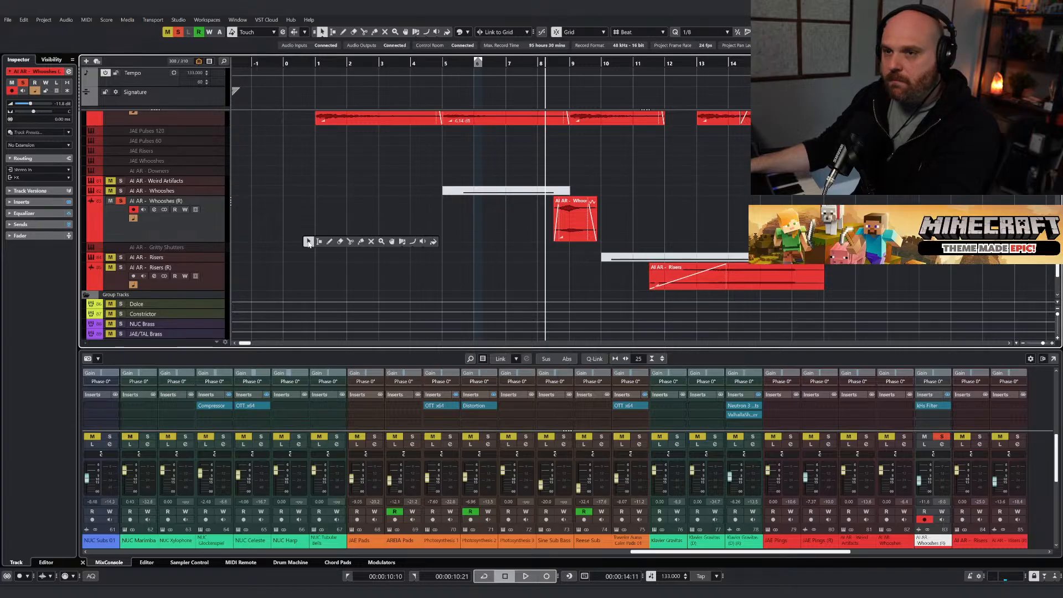
pyautogui.click(443, 70)
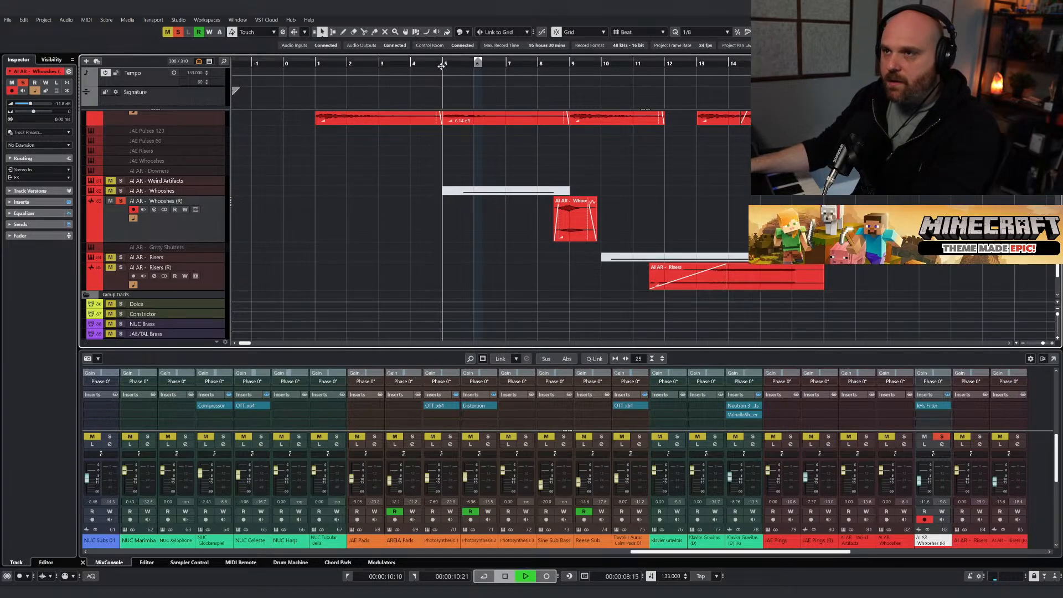
pyautogui.press('space')
pyautogui.click(594, 227)
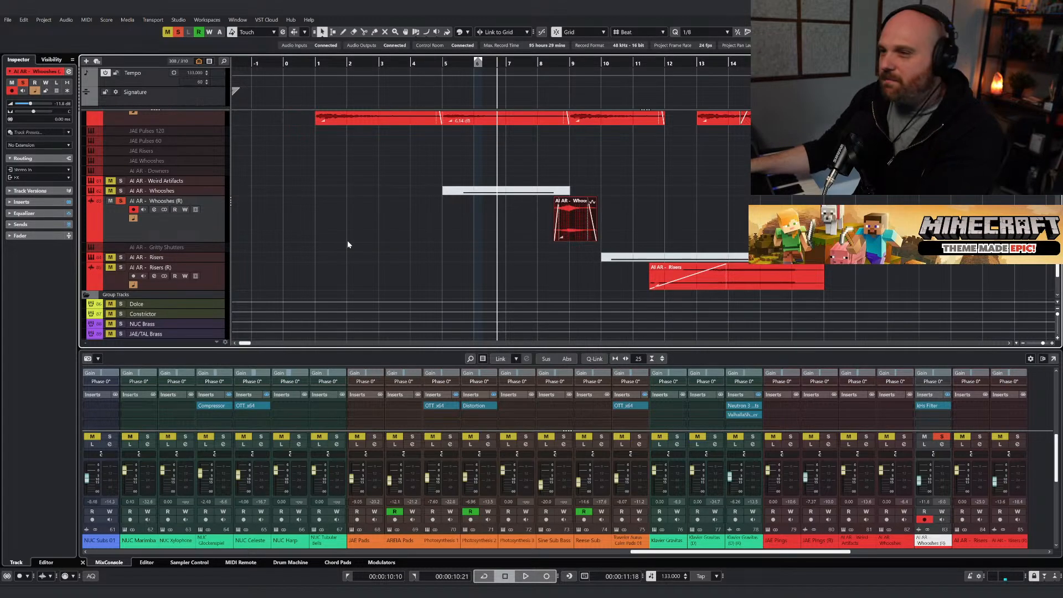
# Set the playback position just past bar 8, then inspect the AI AR - Whooshes Kontakt instrument in single view and close it.
pyautogui.press('h')
pyautogui.click(633, 71)
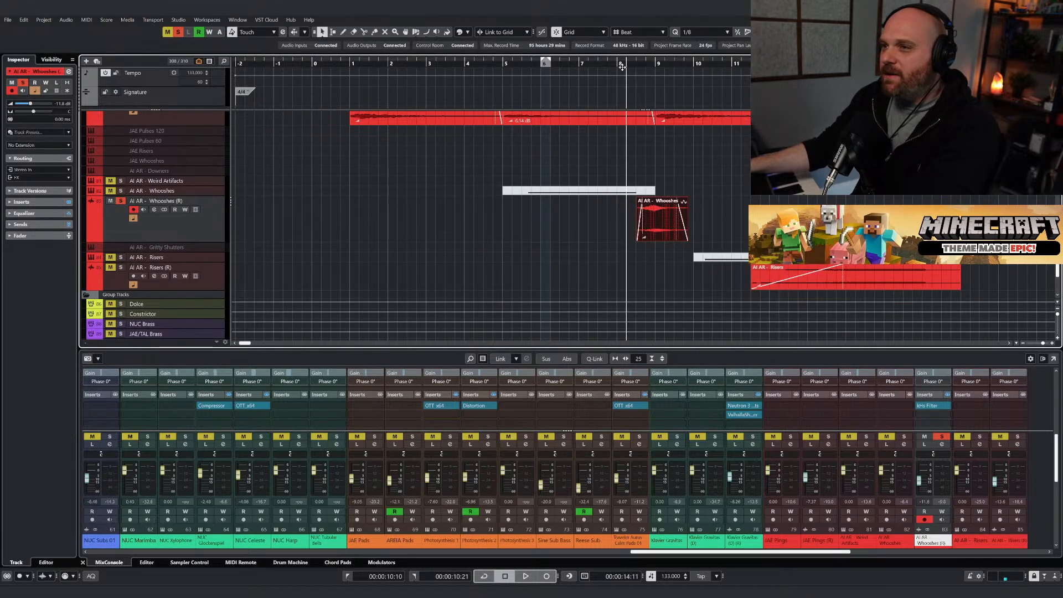
pyautogui.click(164, 192)
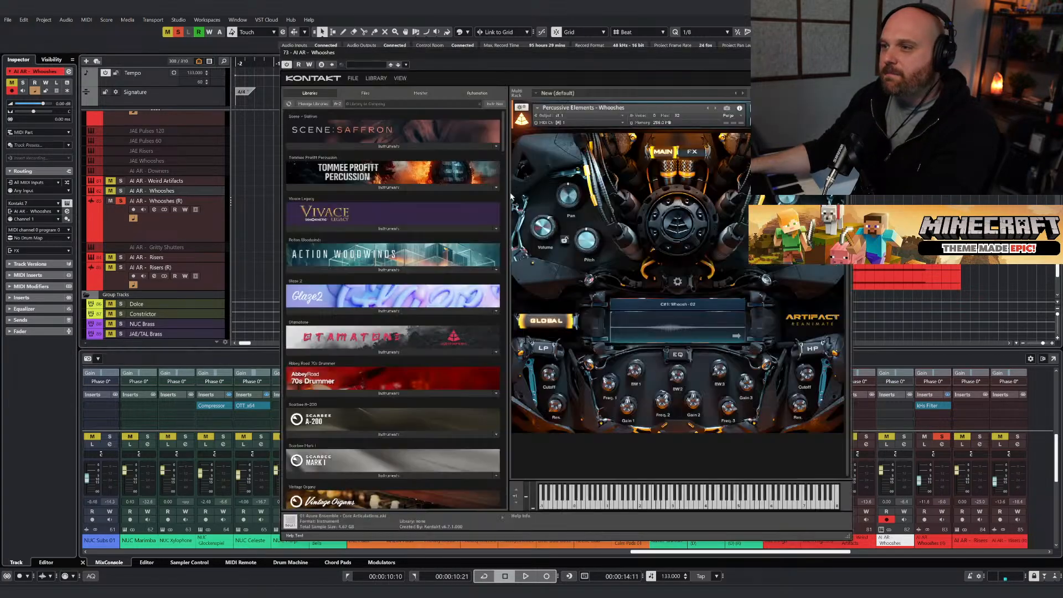
pyautogui.click(400, 78)
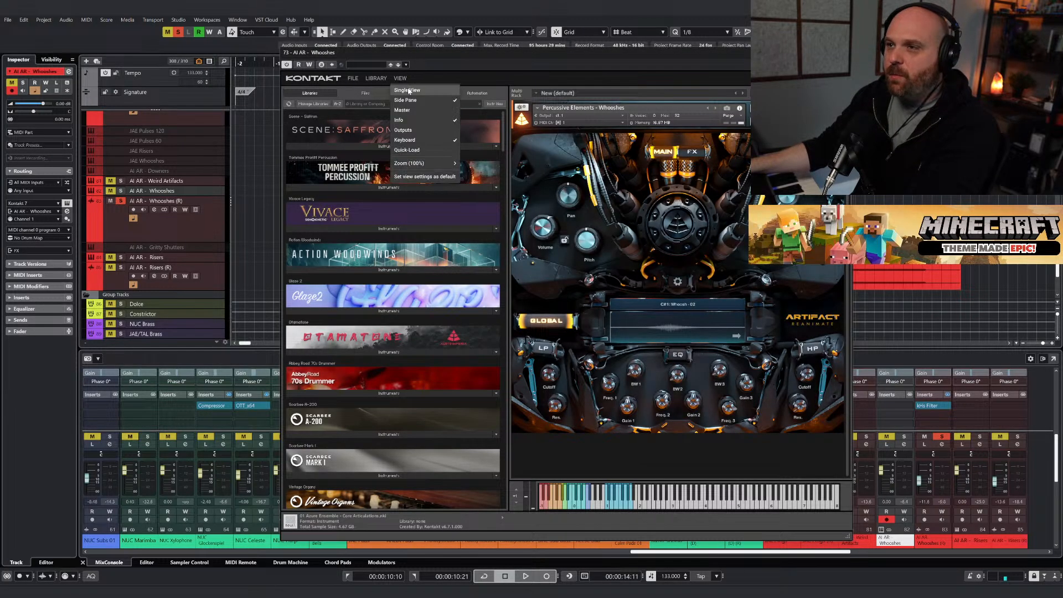
pyautogui.click(423, 91)
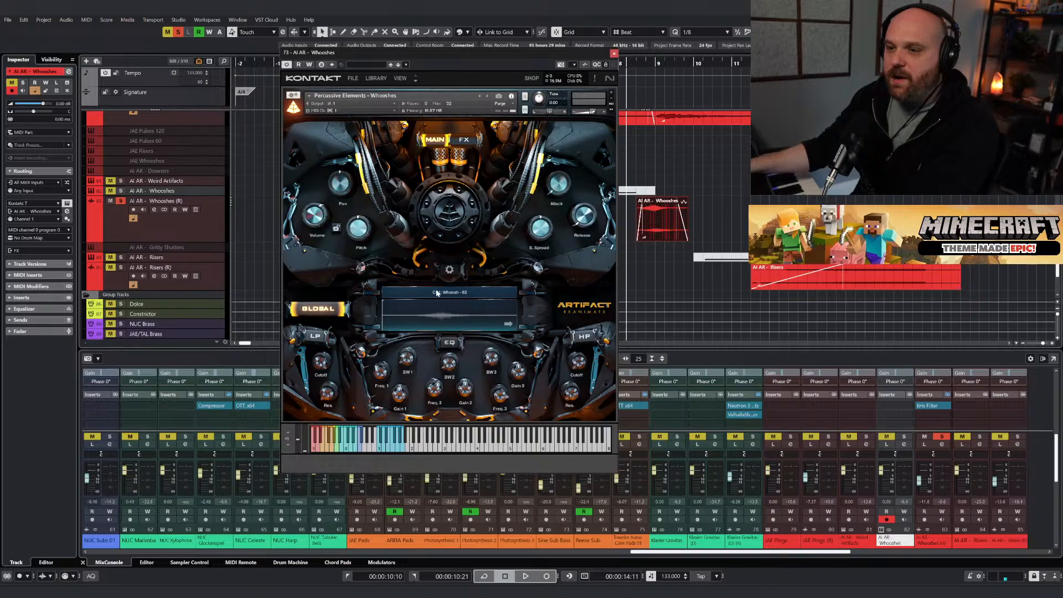
pyautogui.click(613, 53)
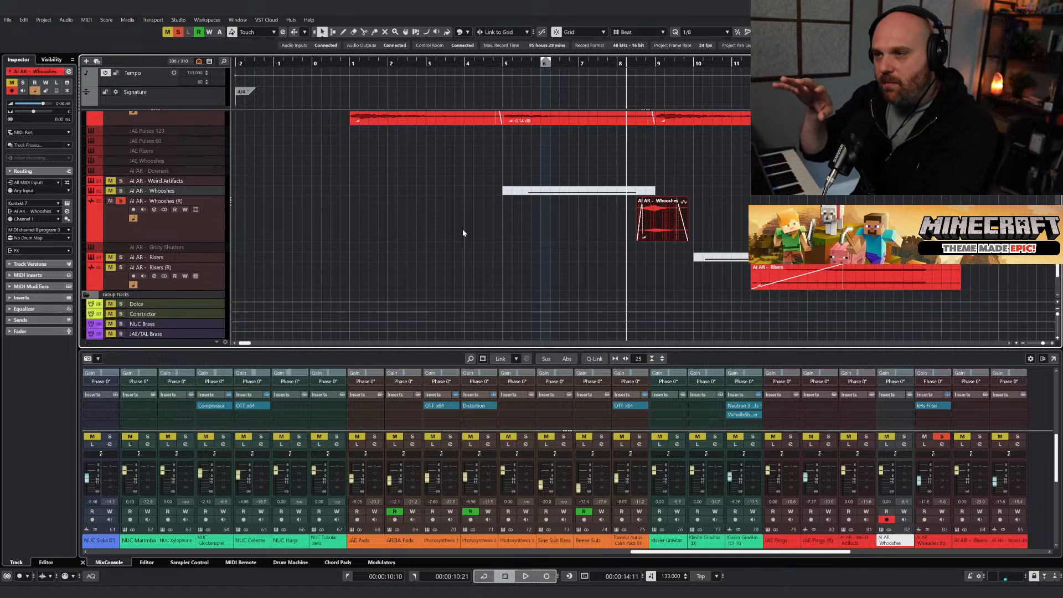
# Play the soloed whoosh on, add the AI AR - Risers (R) track to the solo during playback, then stop and clear all solos.
pyautogui.press('space')
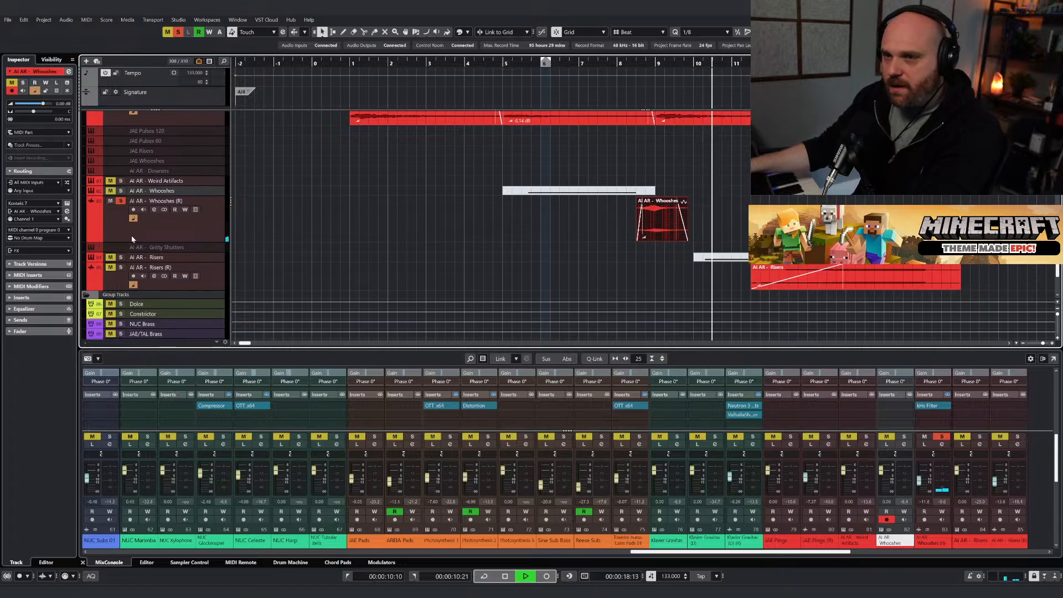
pyautogui.click(121, 267)
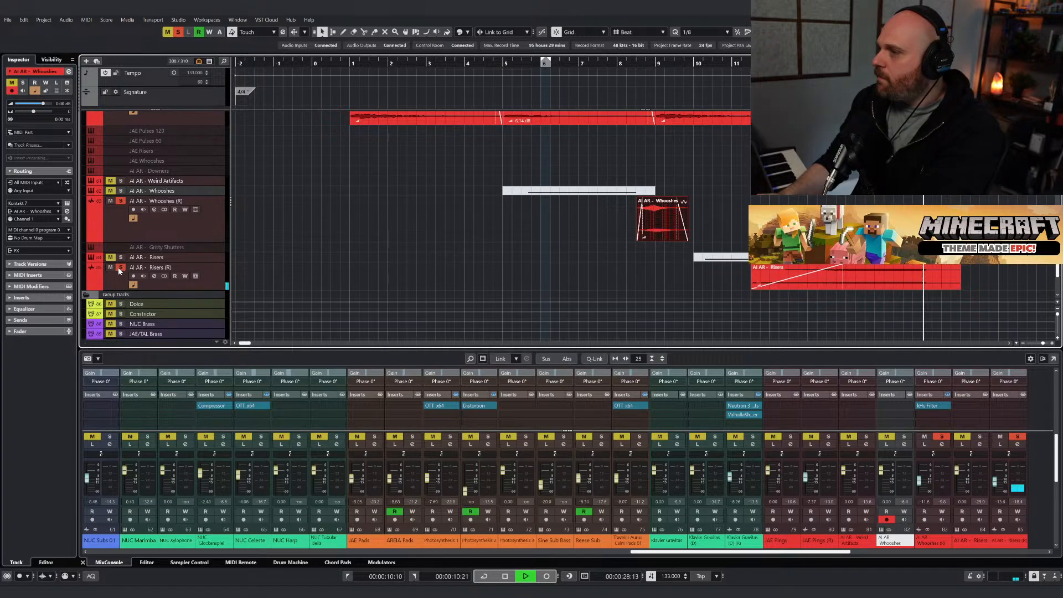
pyautogui.press('space')
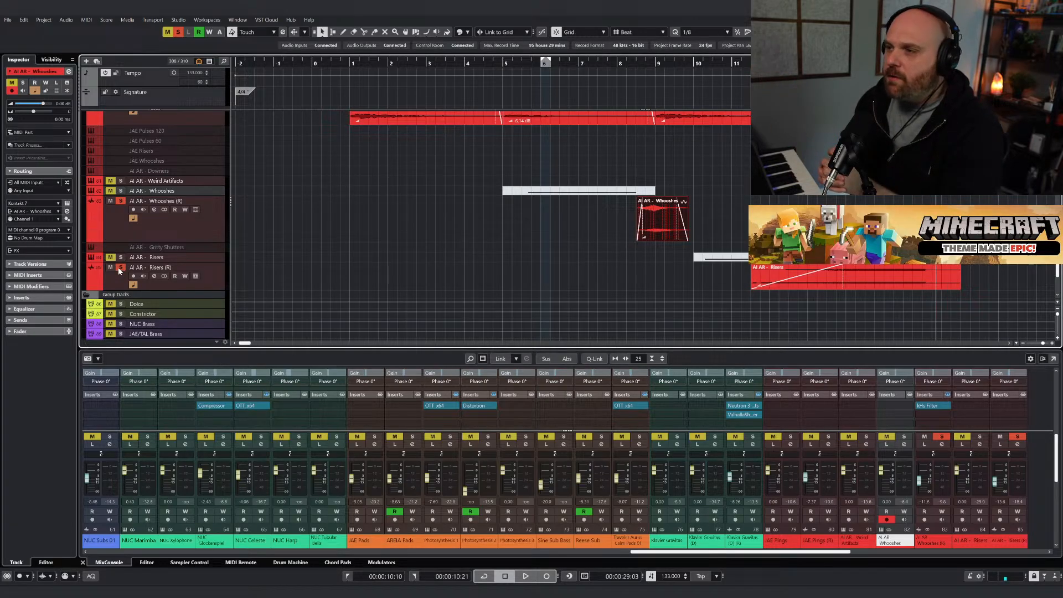
pyautogui.click(119, 269)
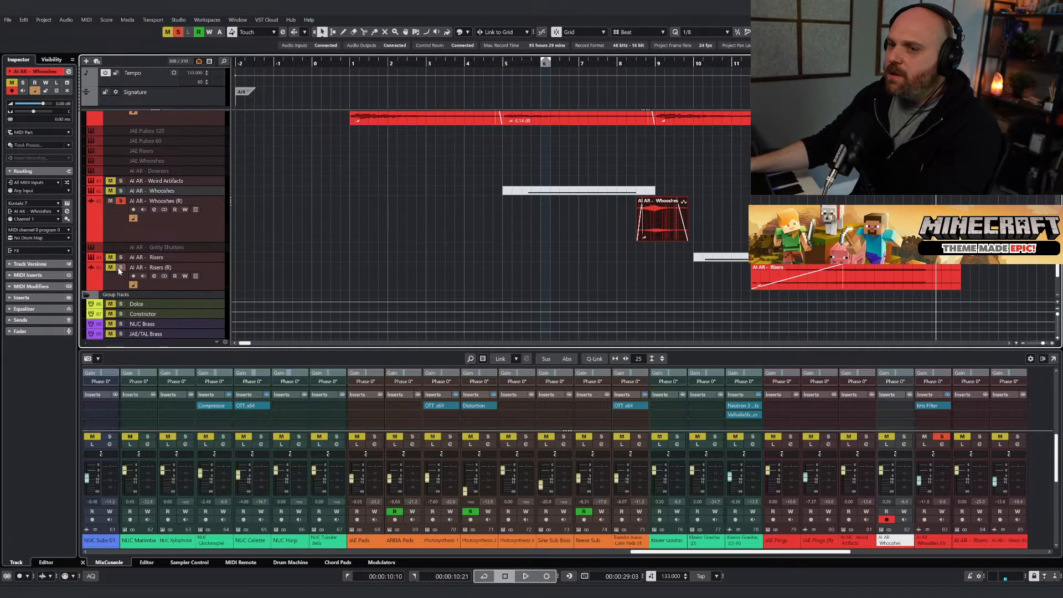
pyautogui.click(180, 33)
pyautogui.rightClick(401, 212)
pyautogui.click(401, 212)
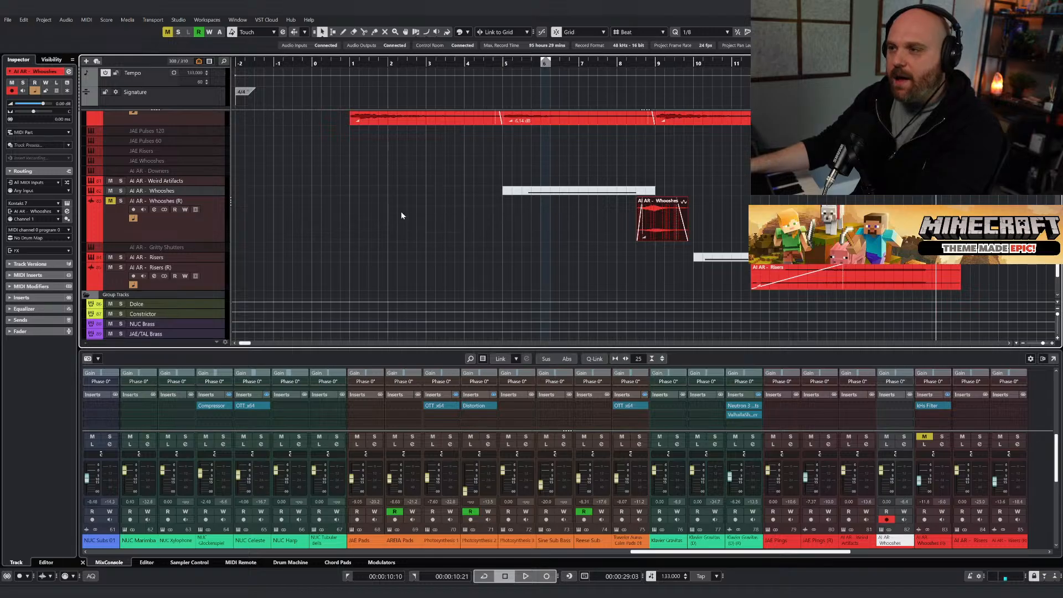
# Play the full arrangement from bar 1, unmute the AI AR - Whooshes (R) track during playback, then stop past bar 16.
pyautogui.moveTo(406, 63); pyautogui.dragTo(344, 63)
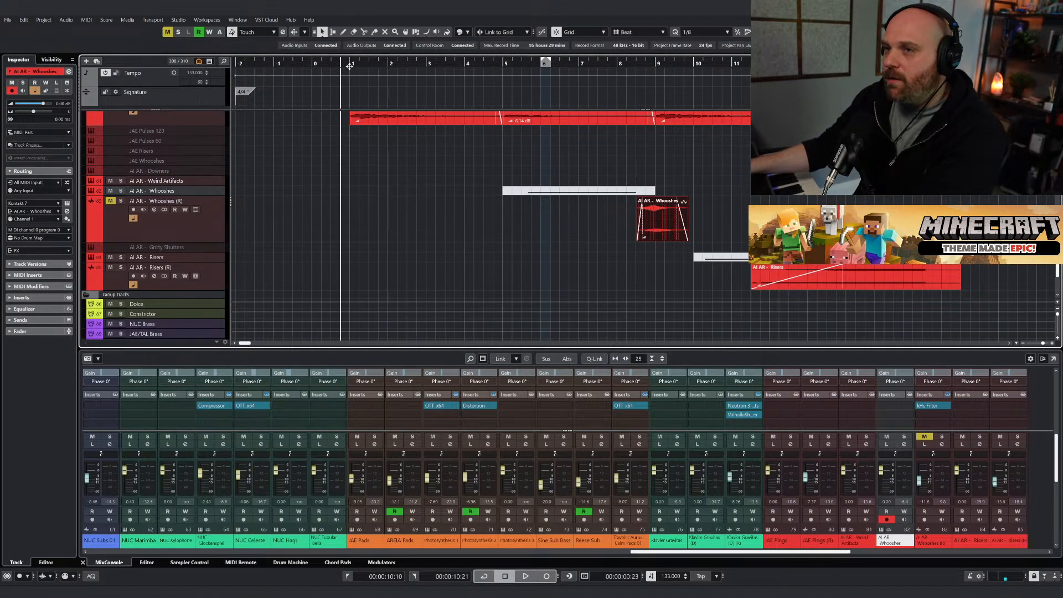
pyautogui.click(350, 65)
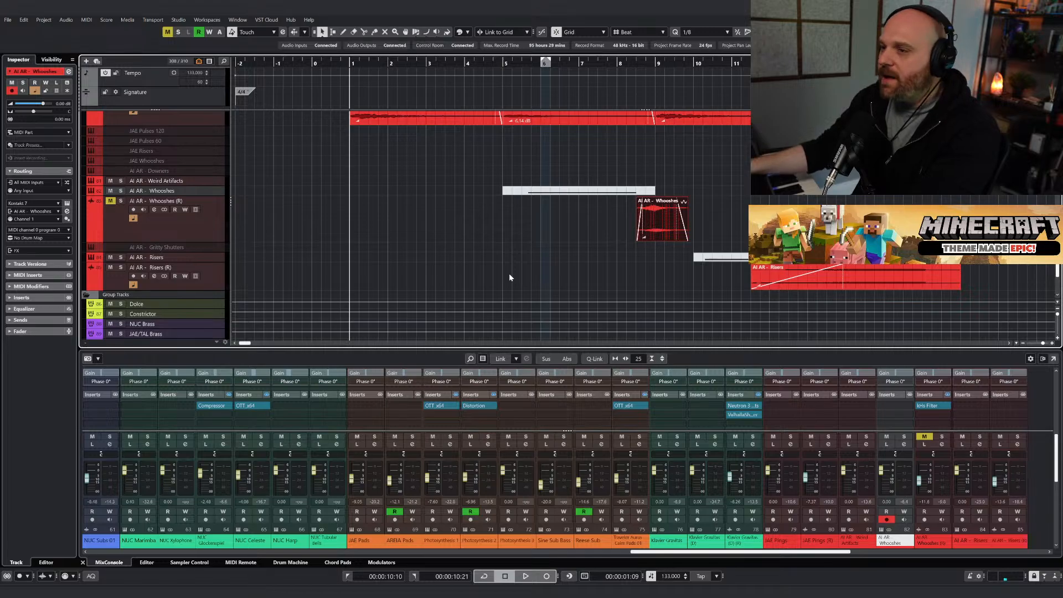
pyautogui.press('space')
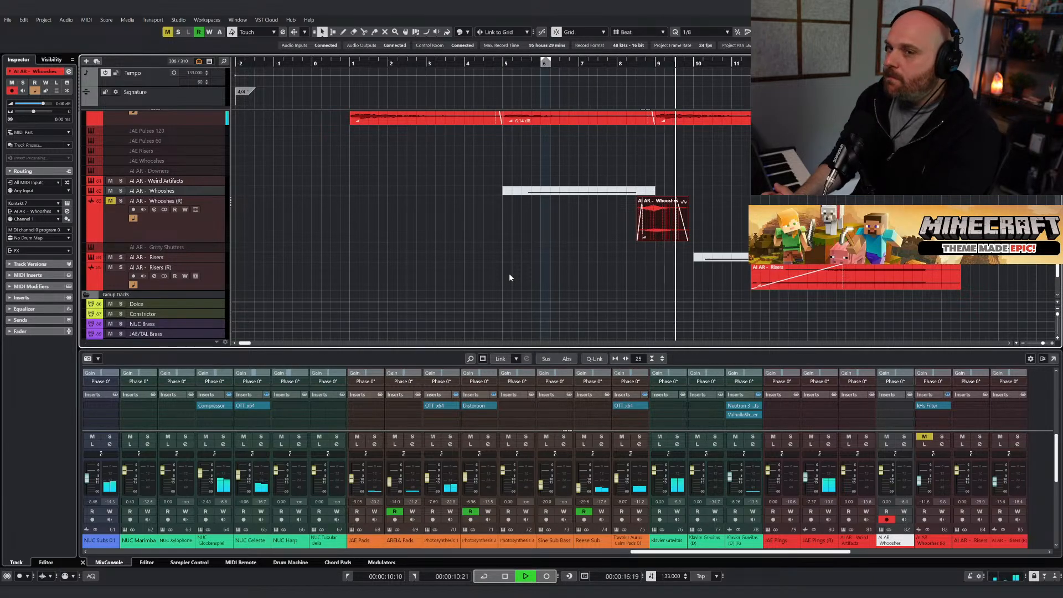
pyautogui.click(113, 208)
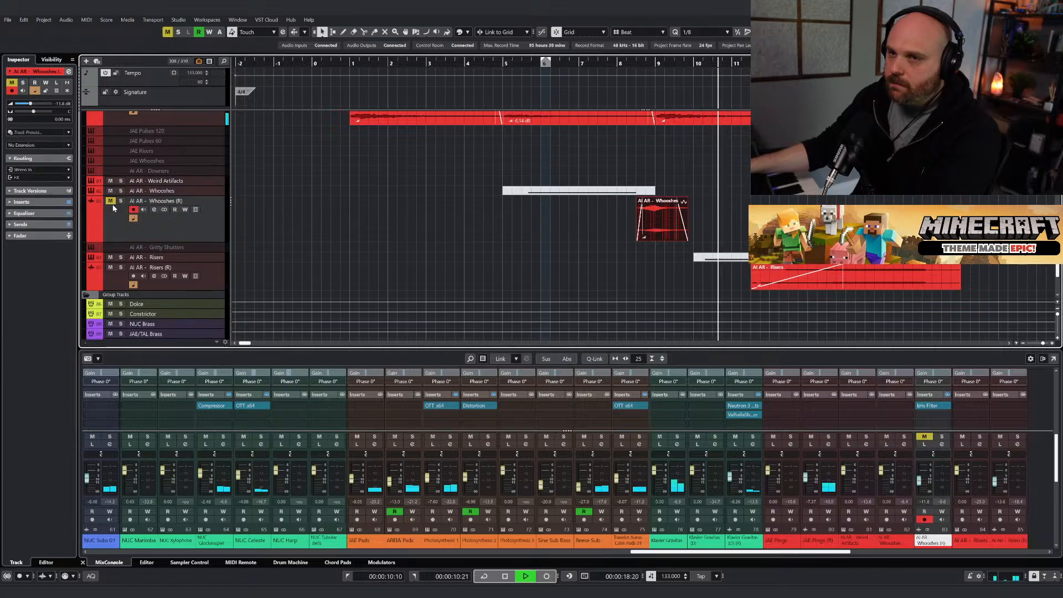
pyautogui.click(110, 201)
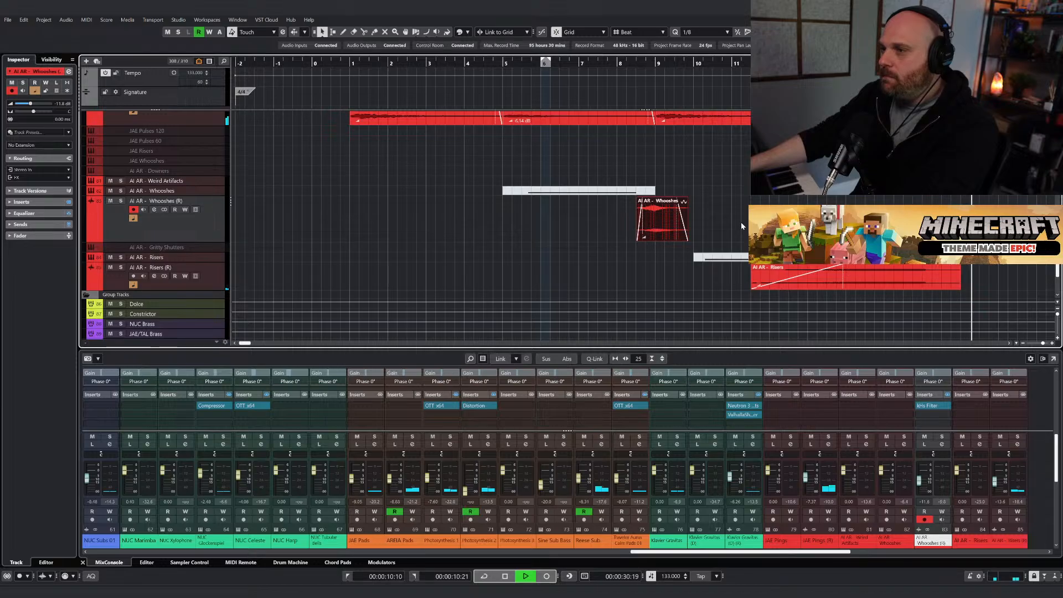
pyautogui.press('space')
# Examine the layering of the whole arrangement across the strings, brass, vocals, percussion, hits and synth tracks.
pyautogui.press('g')
pyautogui.scroll(10, 411, 218)
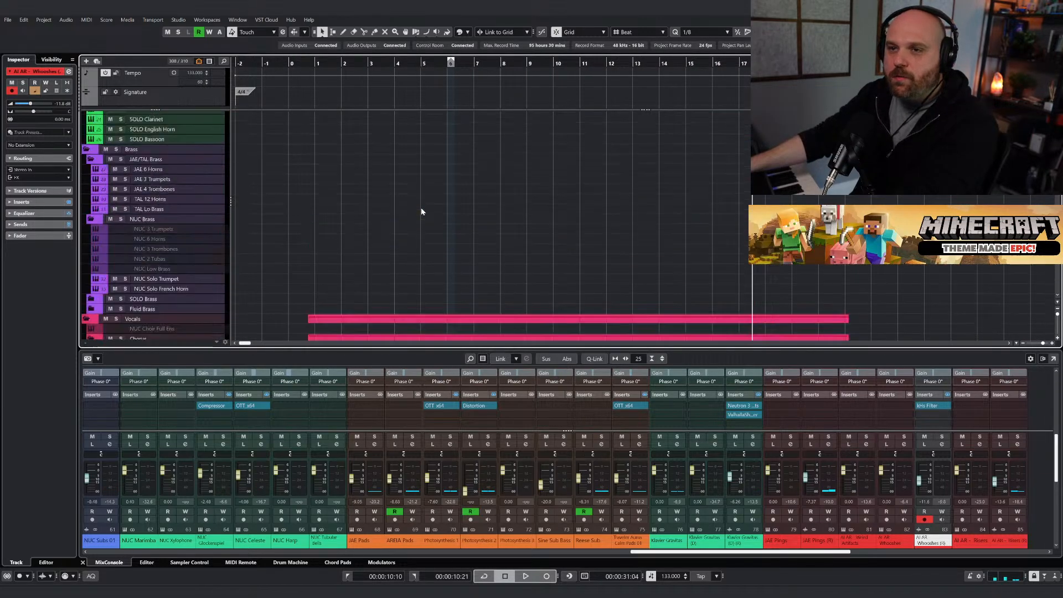
pyautogui.scroll(-15, 420, 211)
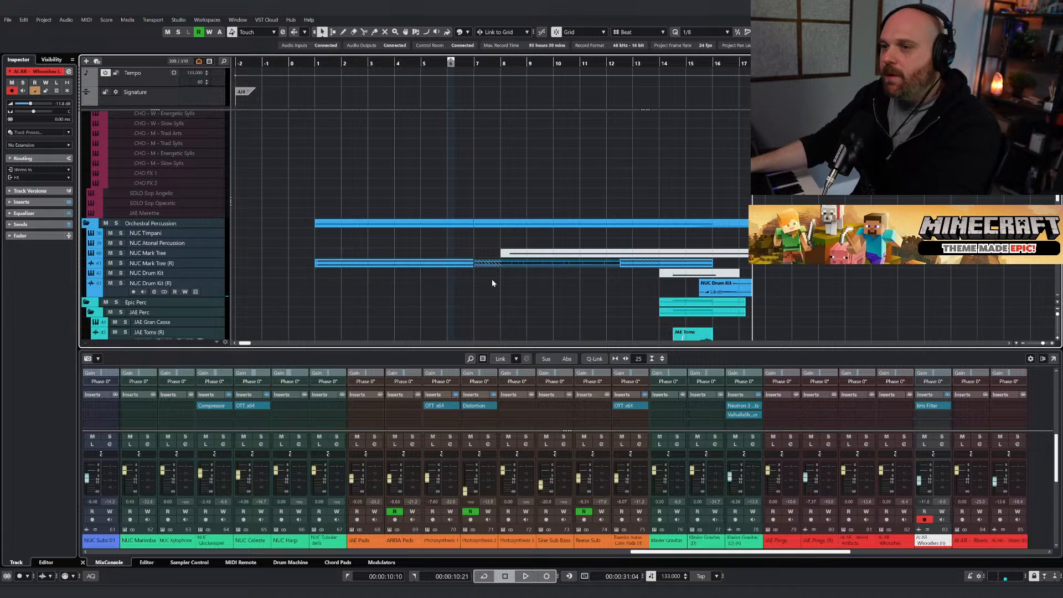
pyautogui.scroll(-10, 370, 274)
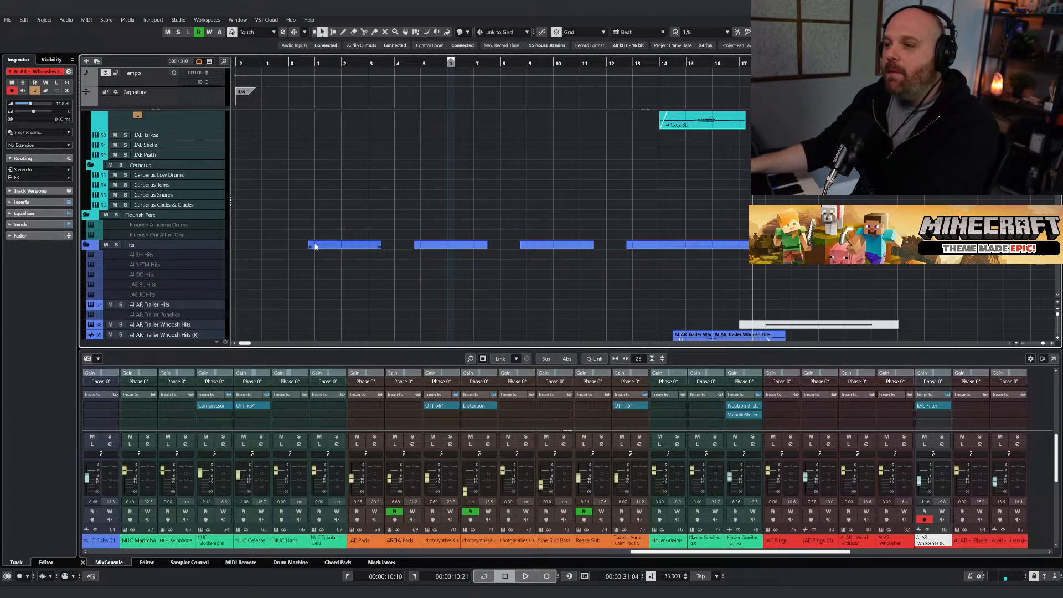
pyautogui.scroll(-6, 354, 244)
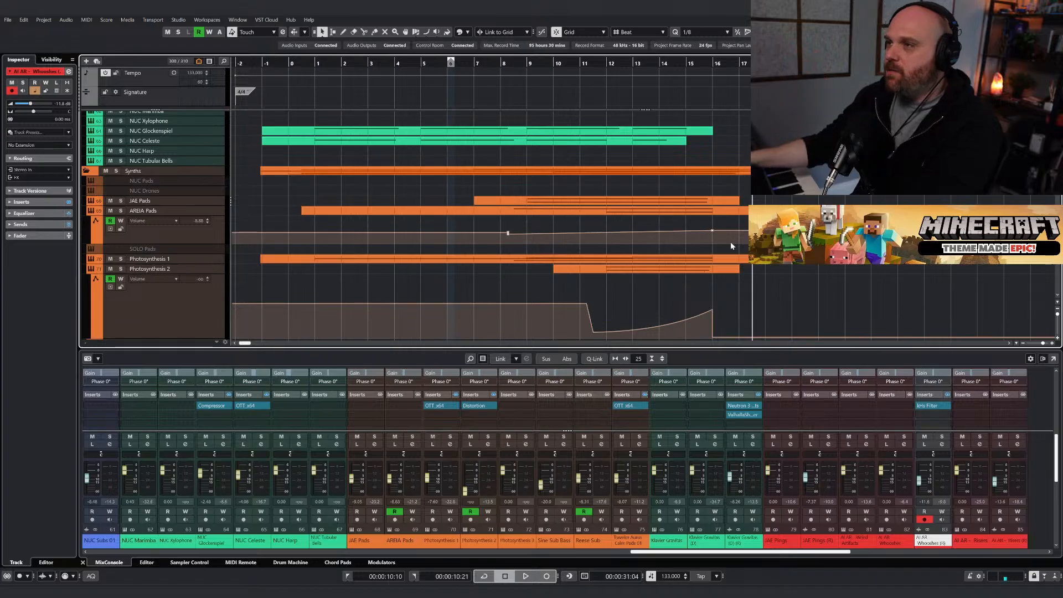
pyautogui.scroll(15, 743, 227)
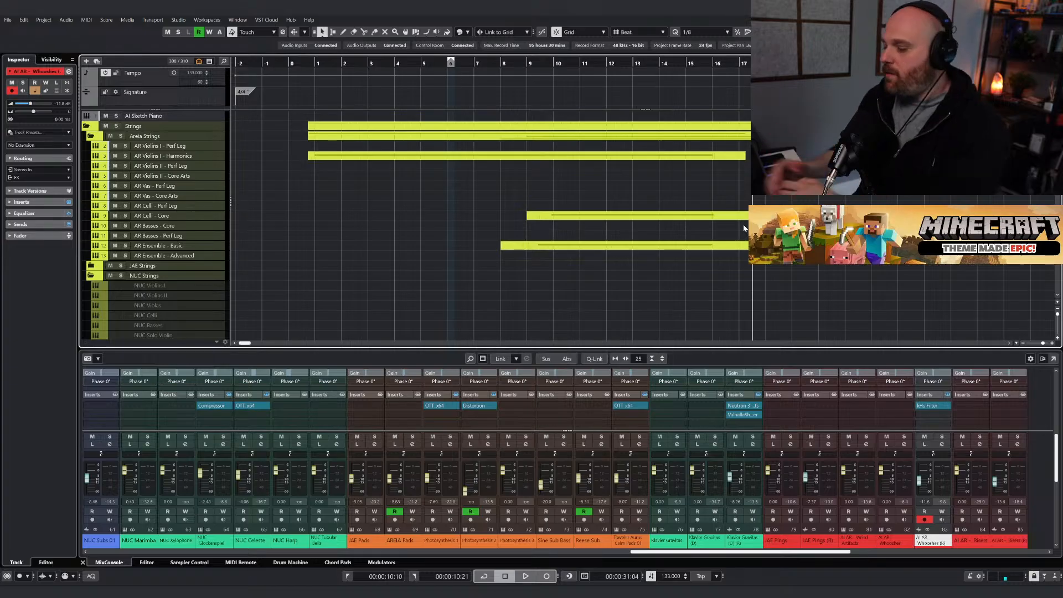
pyautogui.scroll(-15, 730, 221)
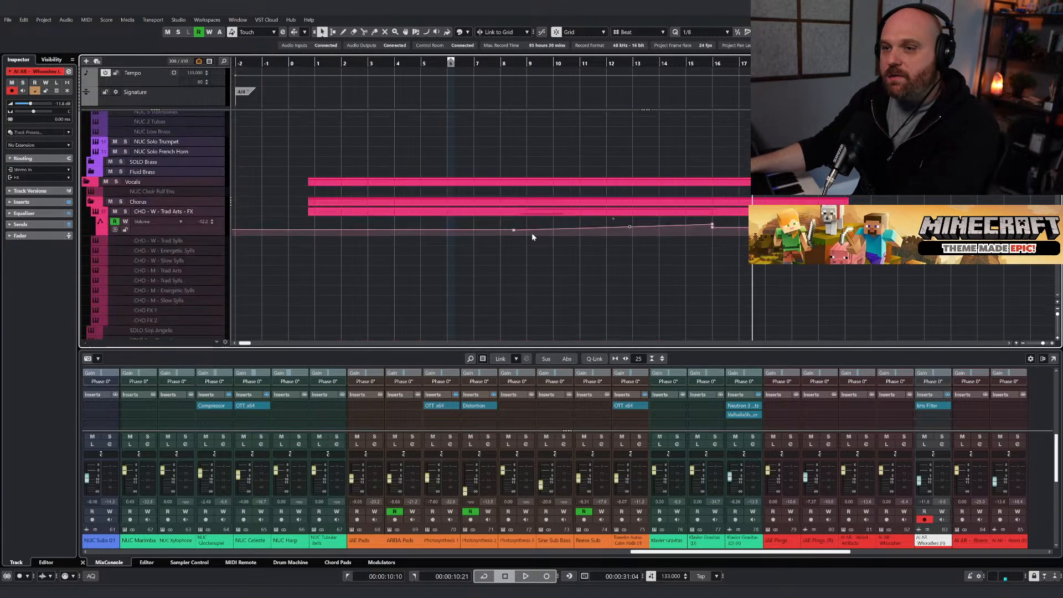
# Play the ending of the arrangement from just before bar 16, then stop and set the playback position at bar 18.
pyautogui.click(731, 62)
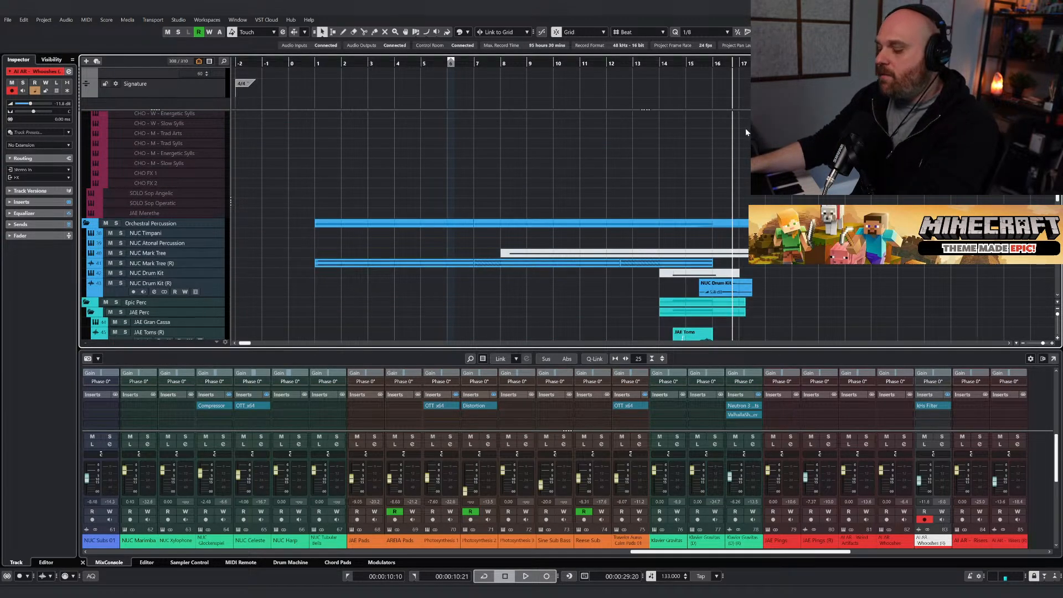
pyautogui.press('h')
pyautogui.press('h')
pyautogui.press('h')
pyautogui.press('h')
pyautogui.press('h')
pyautogui.click(596, 59)
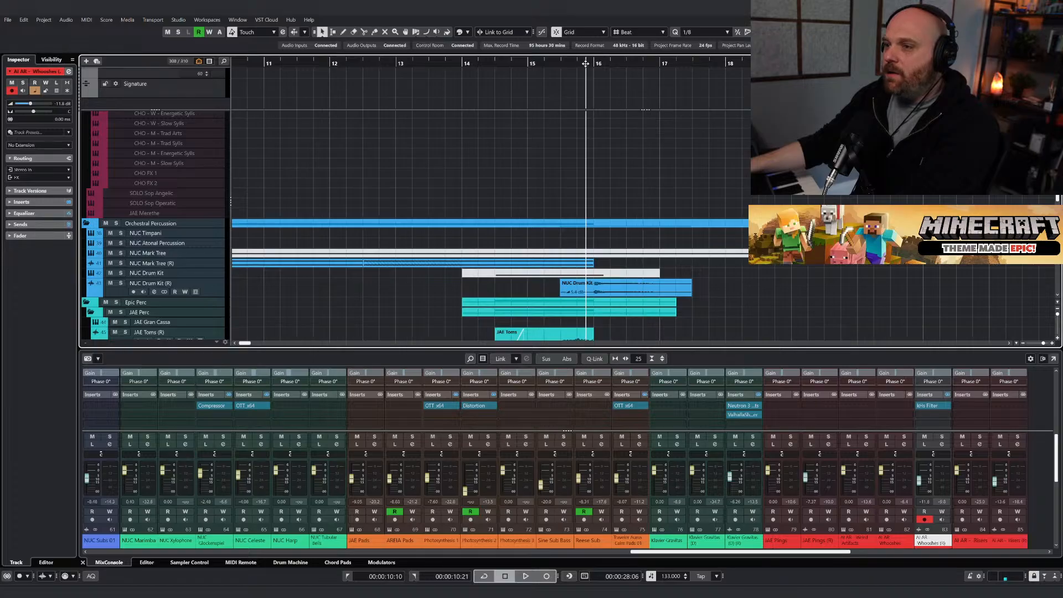
pyautogui.press('space')
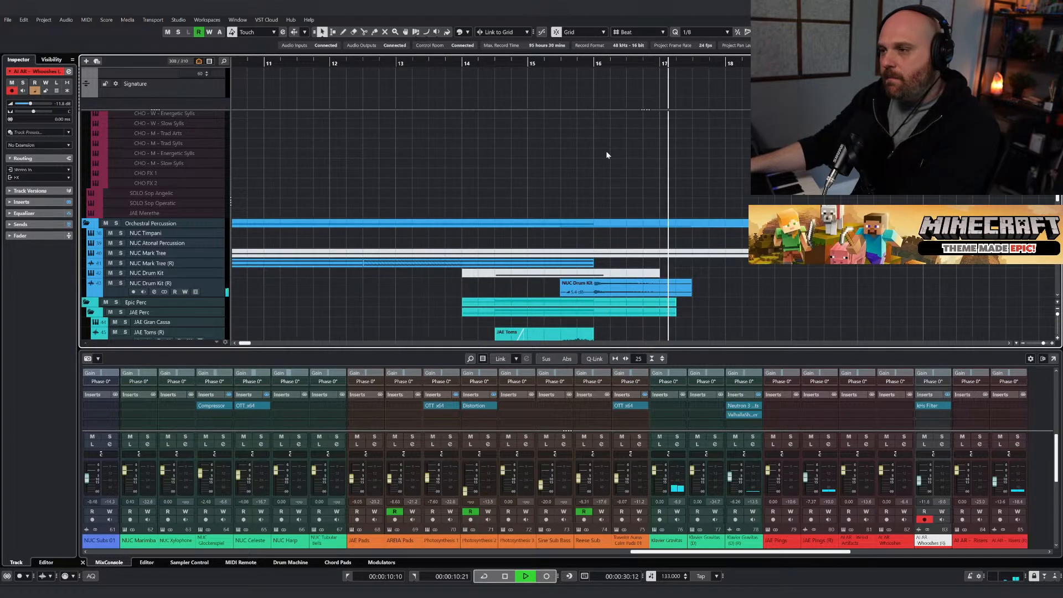
pyautogui.press('space')
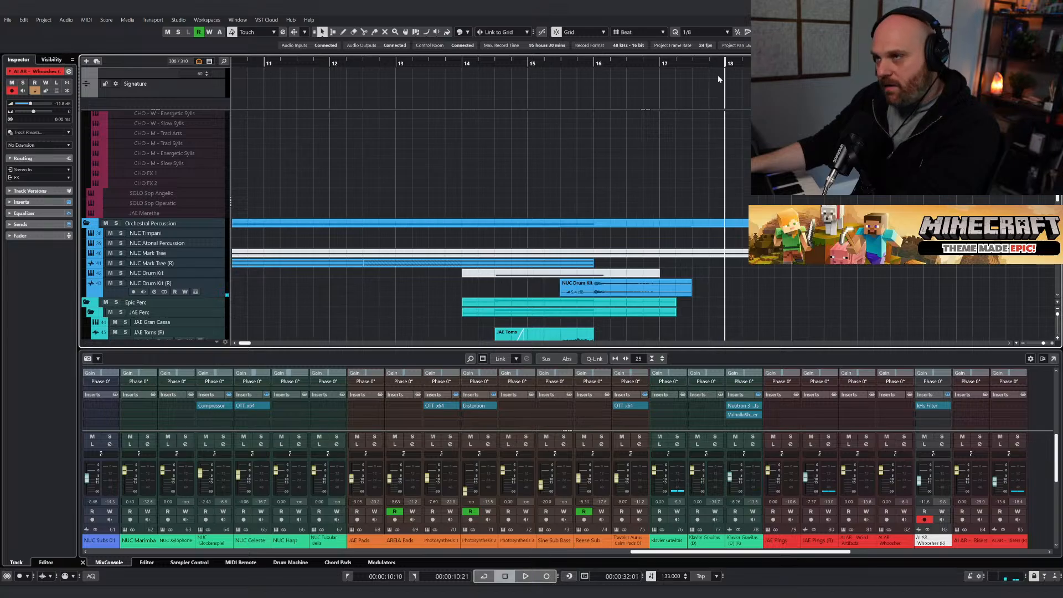
pyautogui.moveTo(726, 68)
pyautogui.mouseDown()
pyautogui.moveTo(707, 70)
pyautogui.moveTo(727, 73)
pyautogui.mouseUp()
pyautogui.scroll(8, 706, 122)
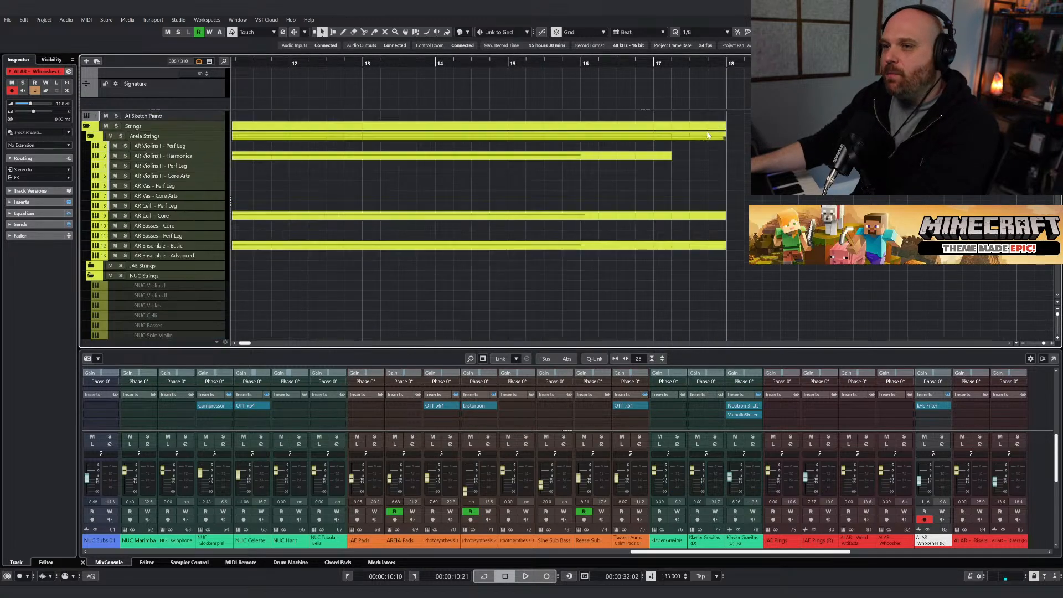
# Open the Kontakt instrument of the TAL 12 Horns track in the brass folder and show its library list.
pyautogui.scroll(-8, 705, 142)
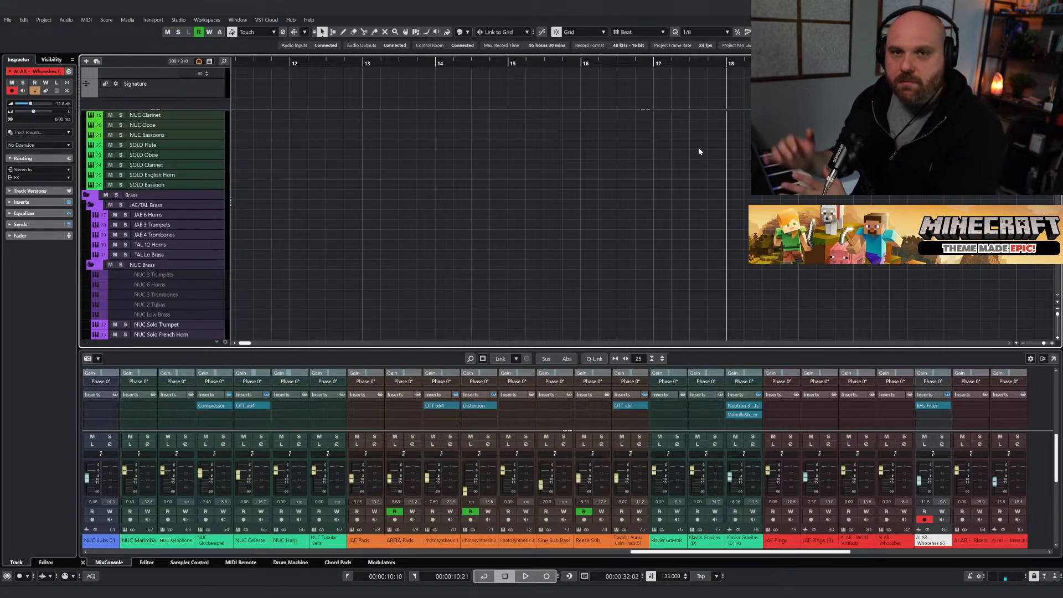
pyautogui.click(159, 245)
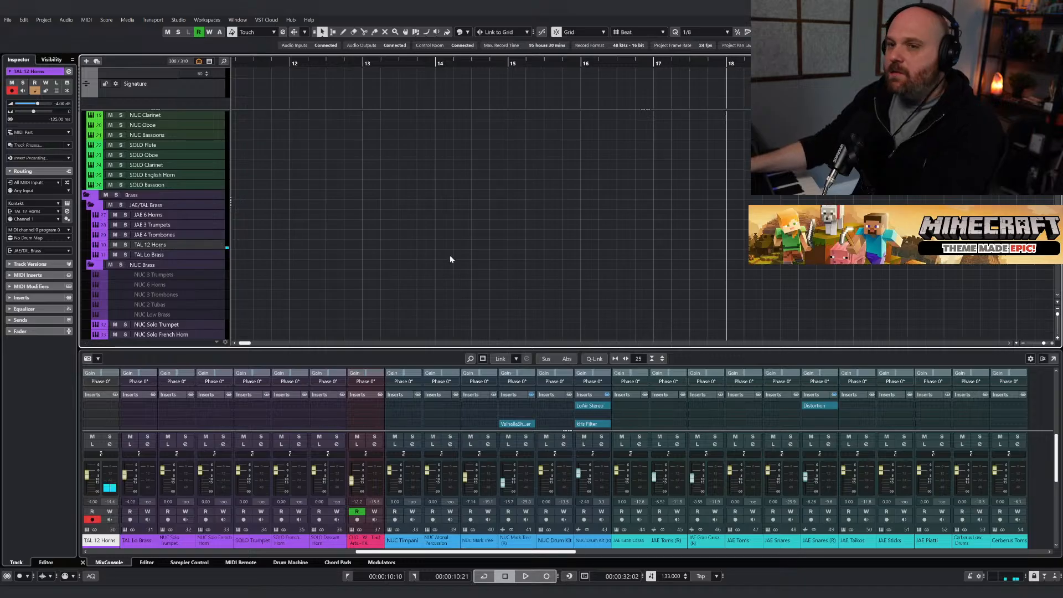
pyautogui.press('e')
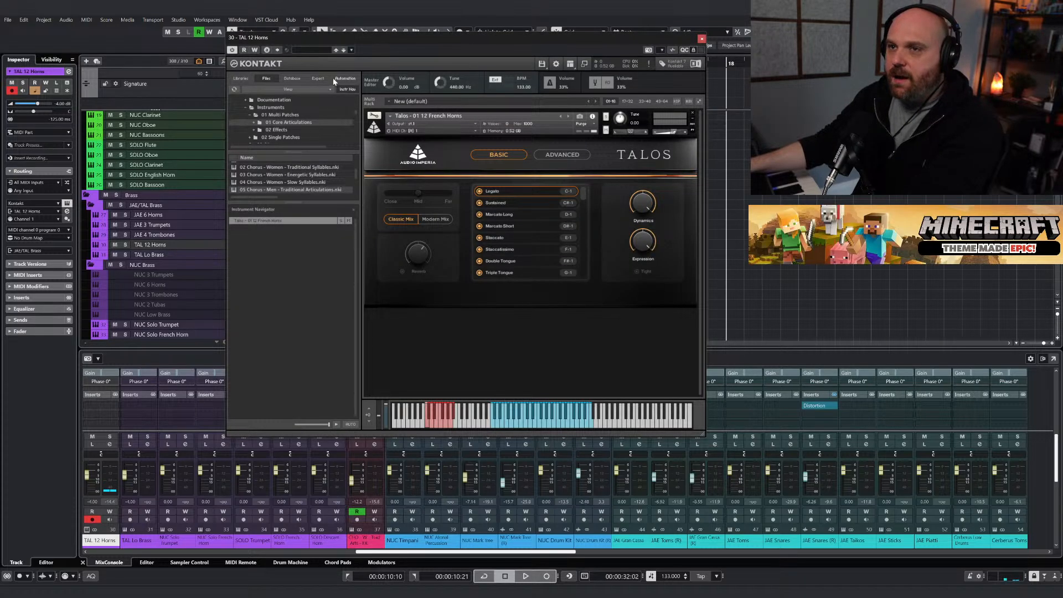
pyautogui.click(241, 79)
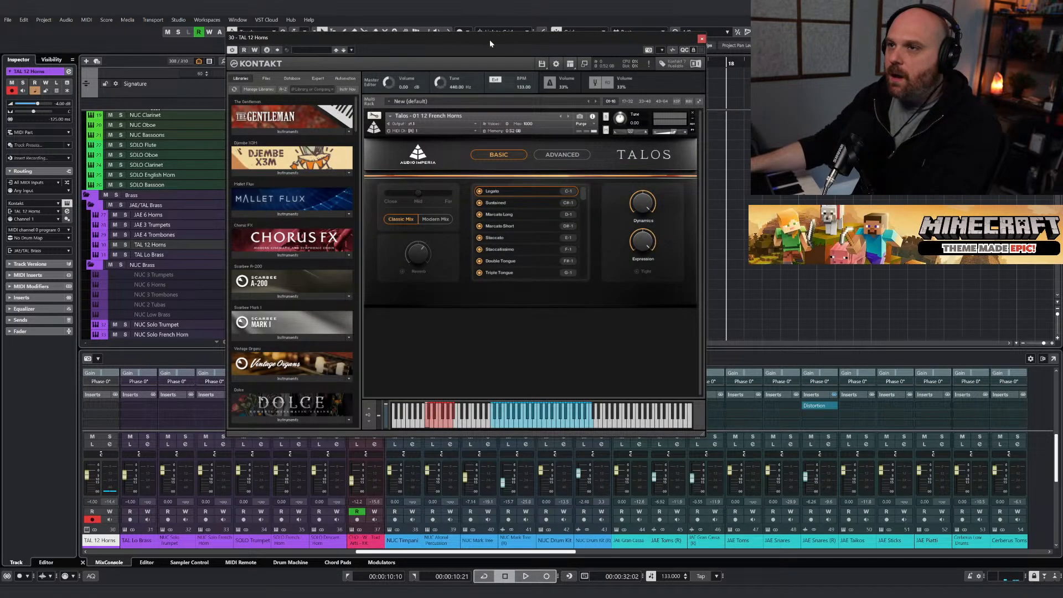
# Play the end of the arrangement up to bar 18, hide Kontakt's library browser and move the instrument window clear of the horn tracks.
pyautogui.moveTo(489, 39); pyautogui.dragTo(340, 57)
pyautogui.click(643, 63)
pyautogui.press('space')
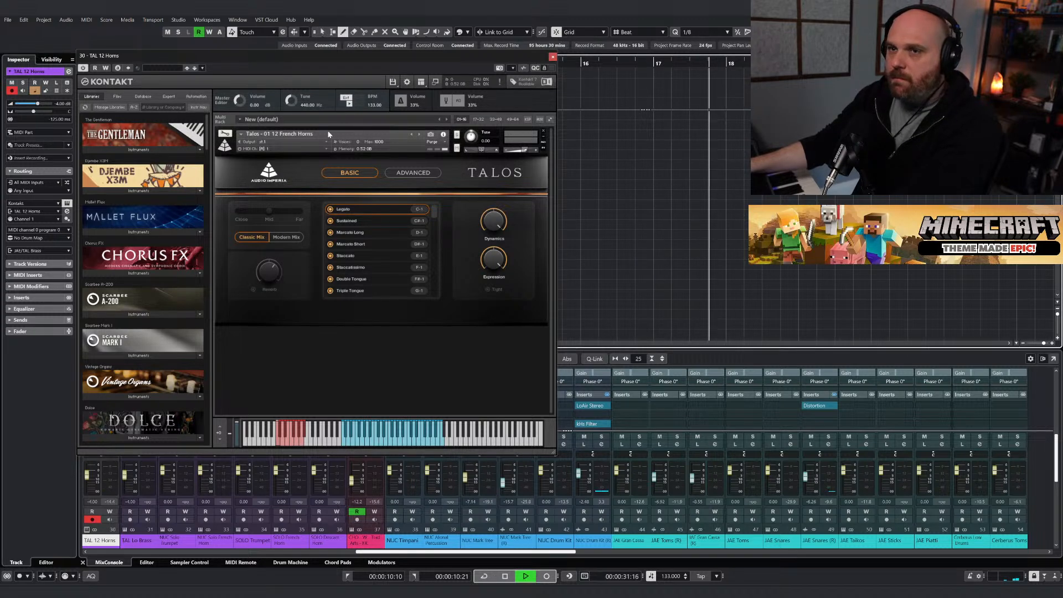
pyautogui.press('space')
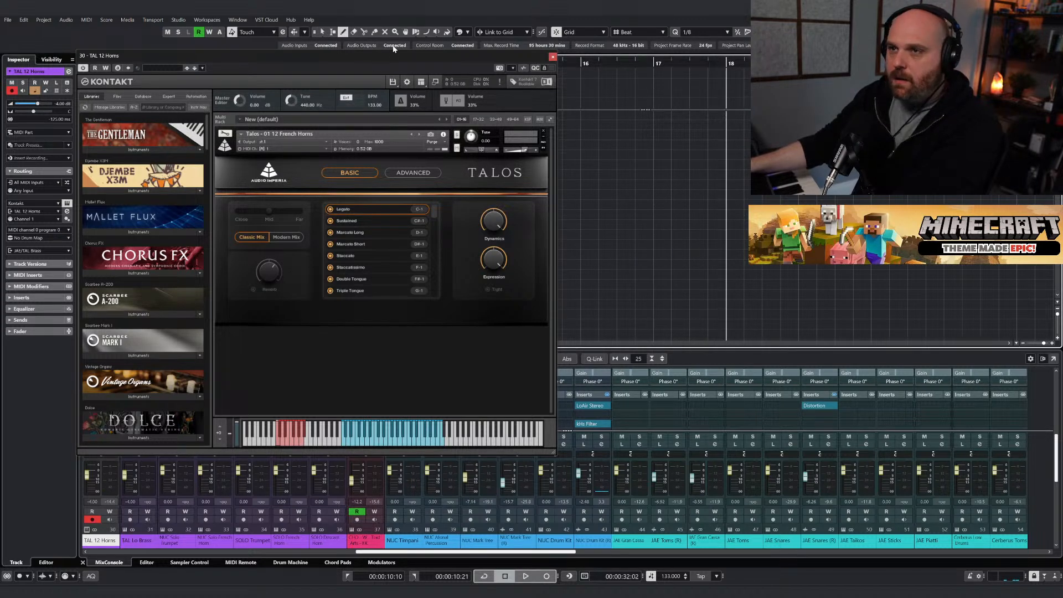
pyautogui.click(435, 82)
pyautogui.moveTo(288, 54); pyautogui.dragTo(279, 266)
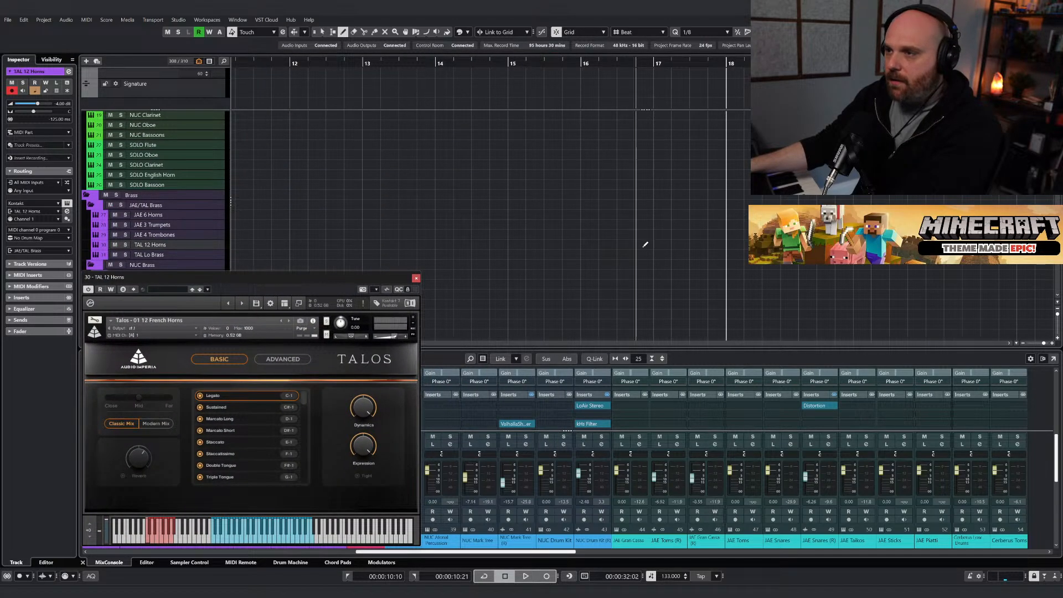
# Draw a MIDI part about four bars long on the TAL 12 Horns track from 16.4.1 and open it for note editing beside the instrument window.
pyautogui.moveTo(643, 245); pyautogui.dragTo(925, 244)
pyautogui.press('Return')
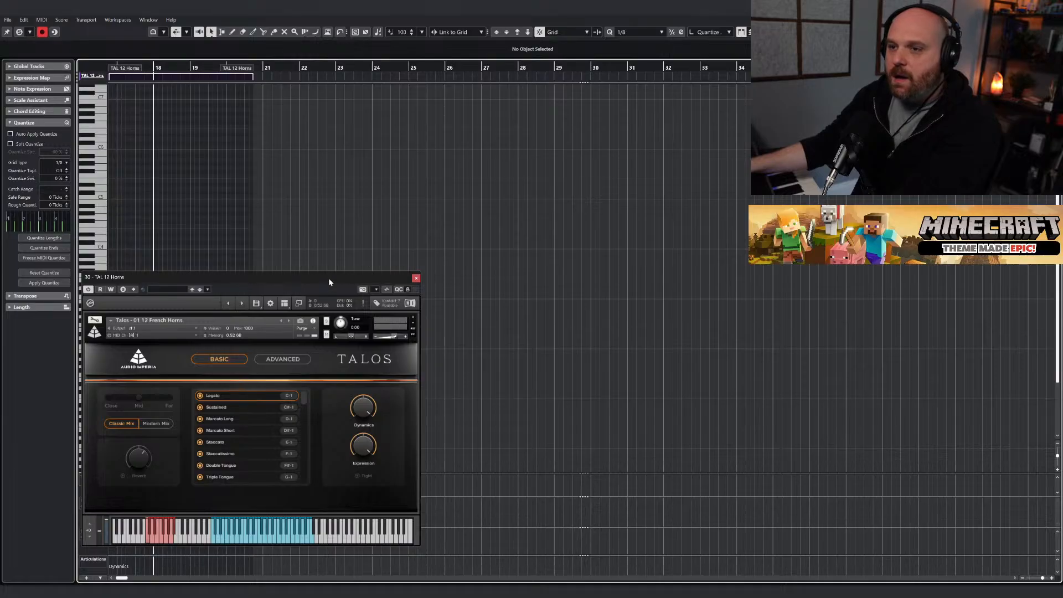
pyautogui.moveTo(329, 282); pyautogui.dragTo(967, 299)
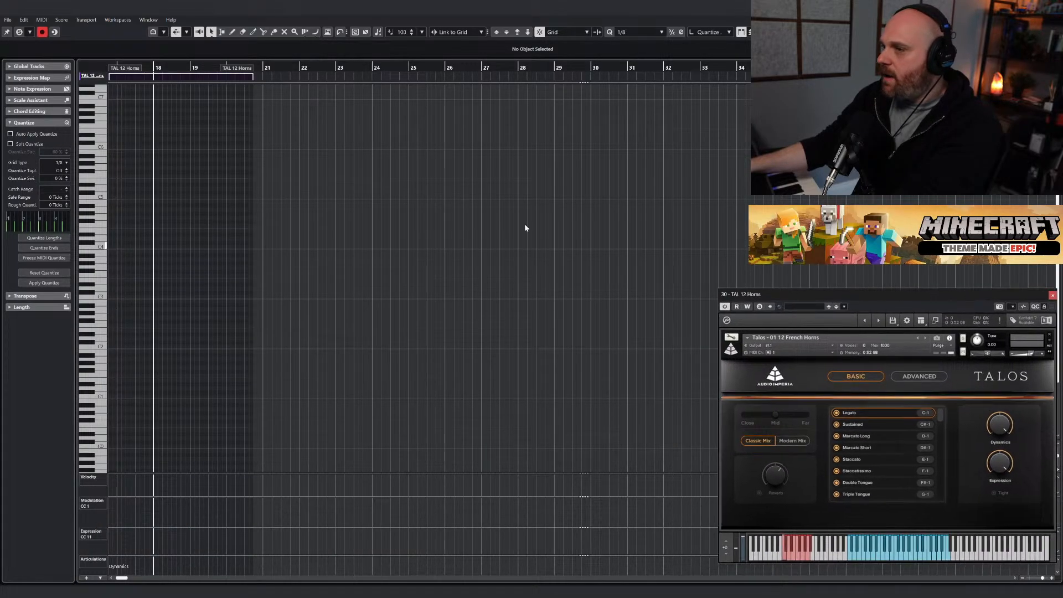
# Extend the end of the TAL 12 Horns part to 28.4.3 and set the playback position at bar 18.
pyautogui.moveTo(253, 69); pyautogui.dragTo(549, 71)
pyautogui.moveTo(159, 68); pyautogui.dragTo(145, 67)
pyautogui.press('h')
pyautogui.press('h')
pyautogui.press('h')
pyautogui.press('h')
pyautogui.press('h')
pyautogui.press('h')
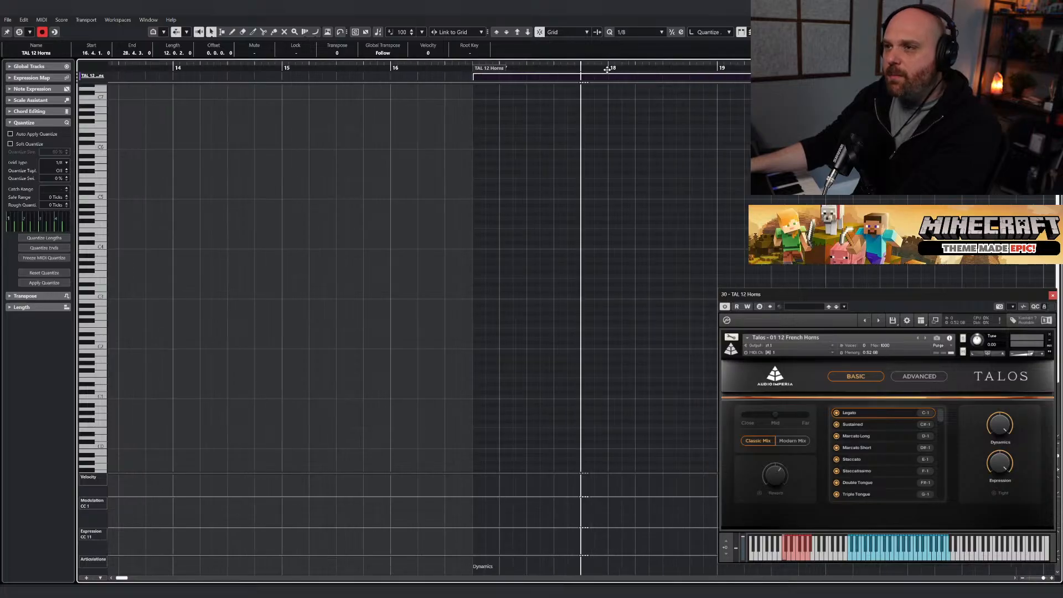
pyautogui.click(610, 67)
# Draw an A#3 note of length 0.2.0 at the start of bar 18 in the horn part and play it back.
pyautogui.press('g')
pyautogui.press('g')
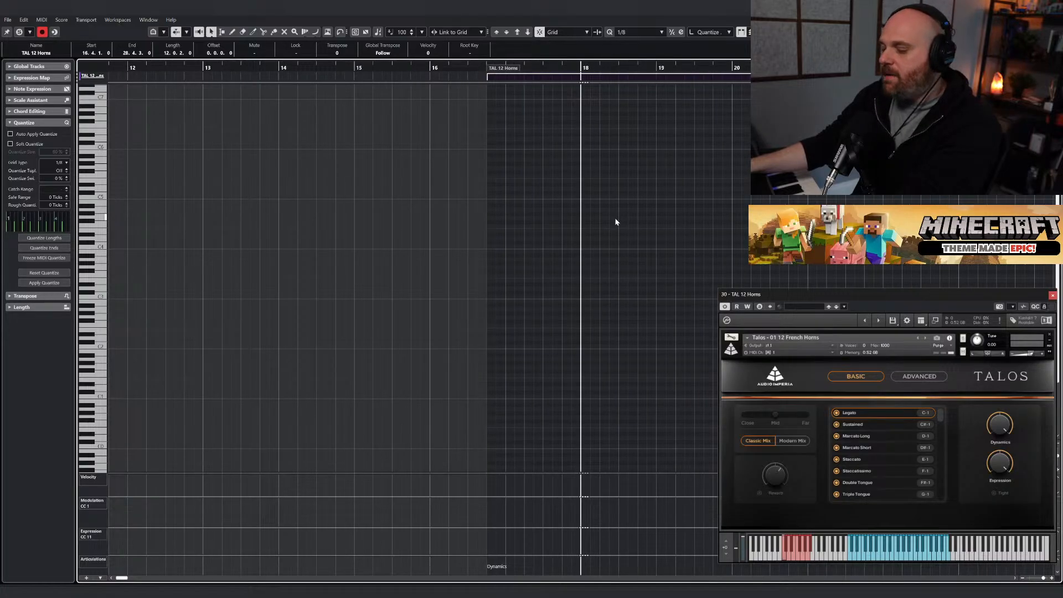
pyautogui.press('h')
pyautogui.press('h')
pyautogui.press('h')
pyautogui.press('h')
pyautogui.click(592, 247)
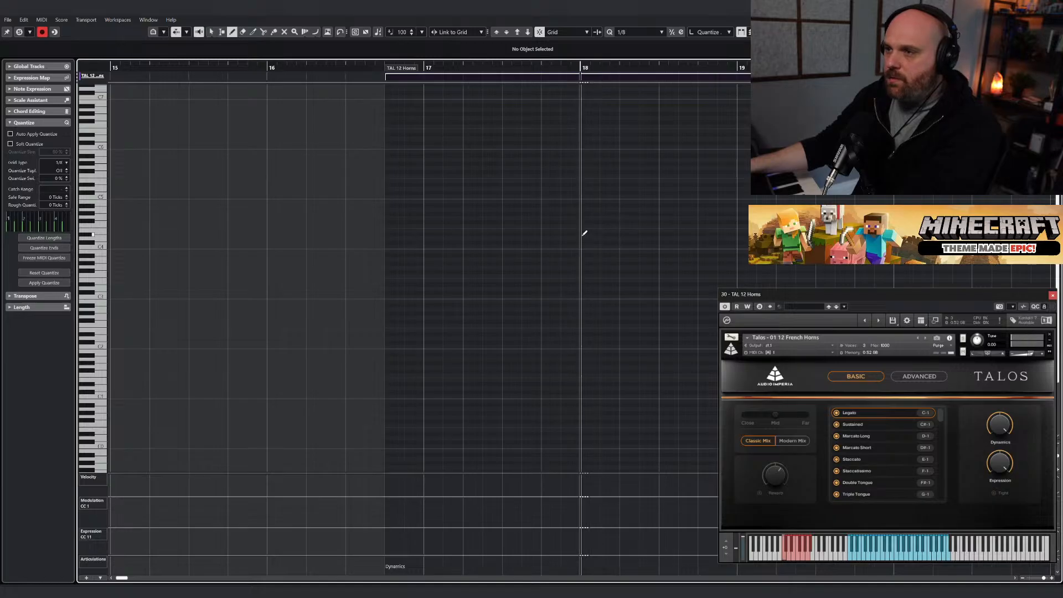
pyautogui.moveTo(587, 253)
pyautogui.mouseDown()
pyautogui.moveTo(674, 251)
pyautogui.moveTo(624, 221)
pyautogui.moveTo(584, 242)
pyautogui.mouseUp()
pyautogui.press('space')
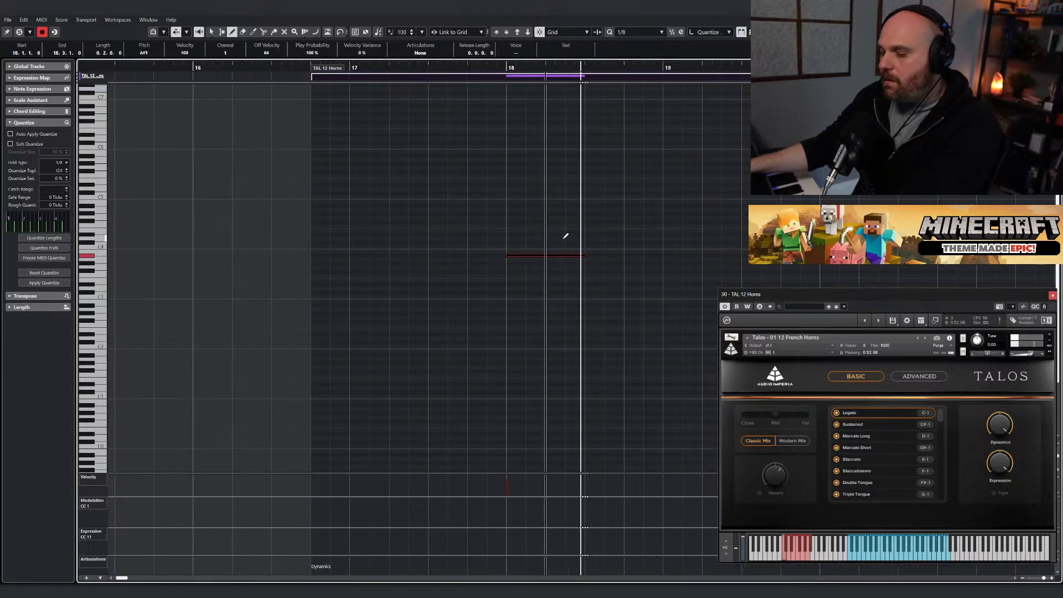
pyautogui.click(503, 66)
pyautogui.press('space')
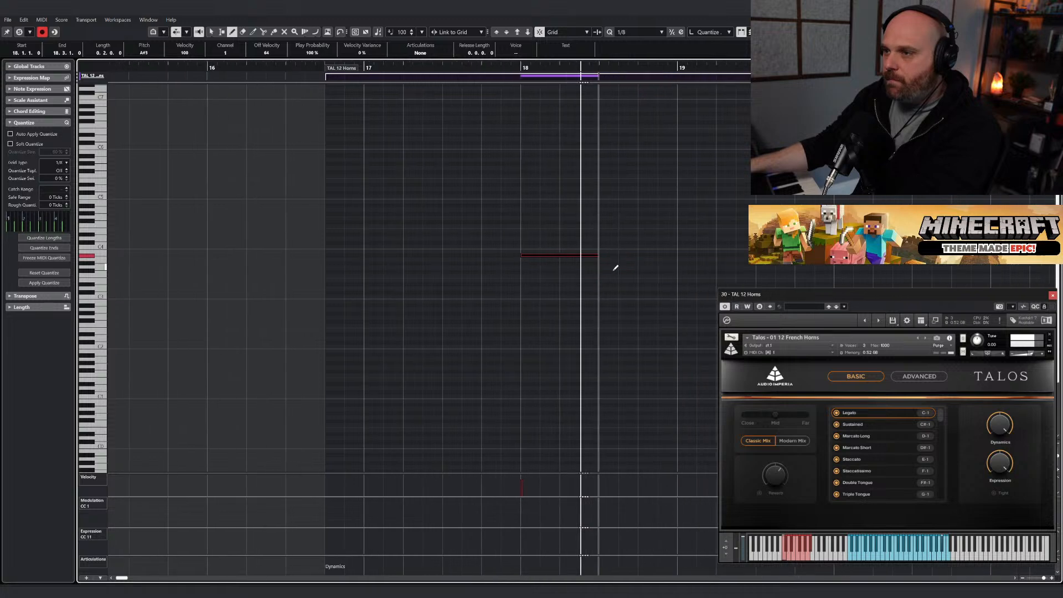
# Draw a short G#3 note of length 0.0.2 at 18.3.1, set the quantize grid to 1/16 and play the phrase.
pyautogui.click(592, 272)
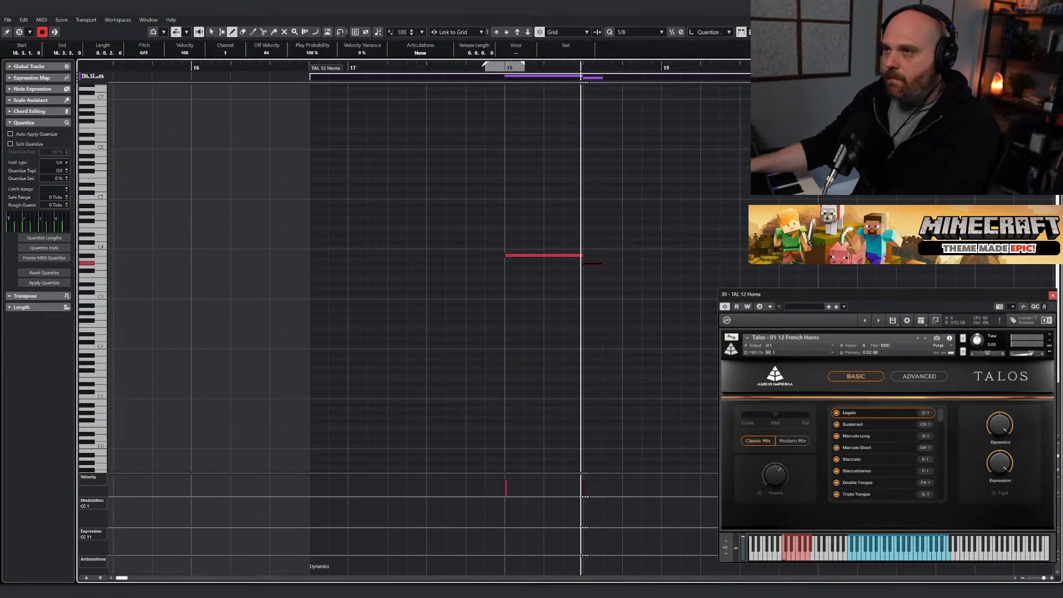
pyautogui.click(631, 32)
pyautogui.click(641, 100)
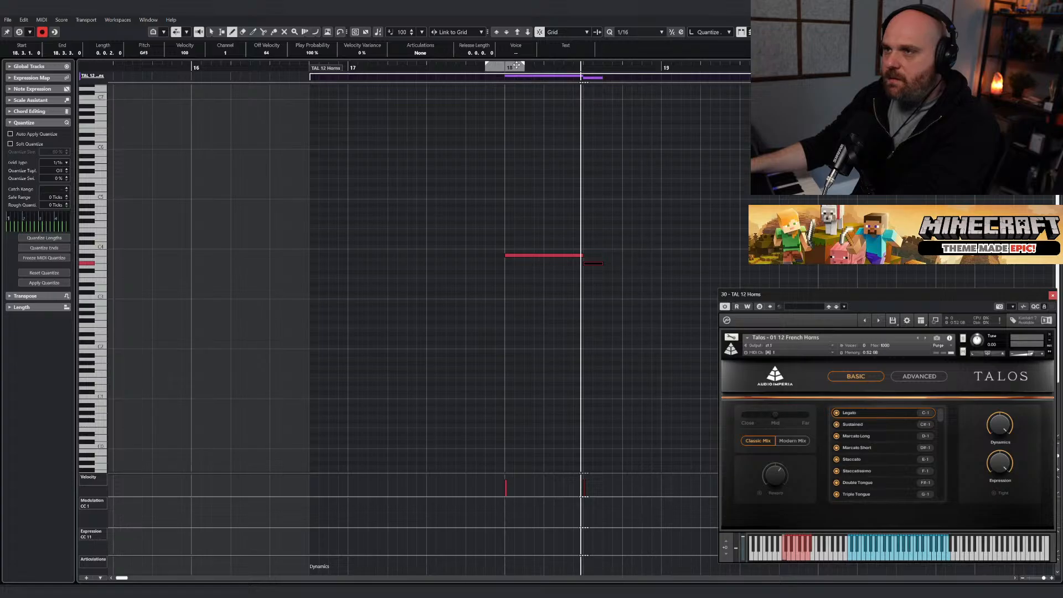
pyautogui.press('space')
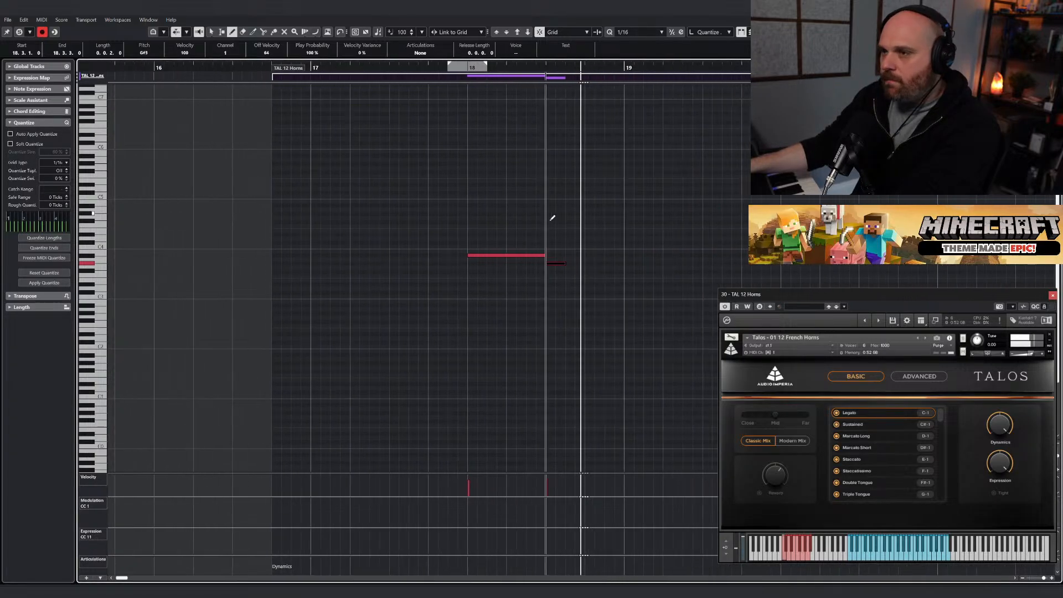
# Add a third note directly after the second, lower it to D#3 and play the phrase from just before bar 18.
pyautogui.moveTo(552, 280); pyautogui.dragTo(598, 279)
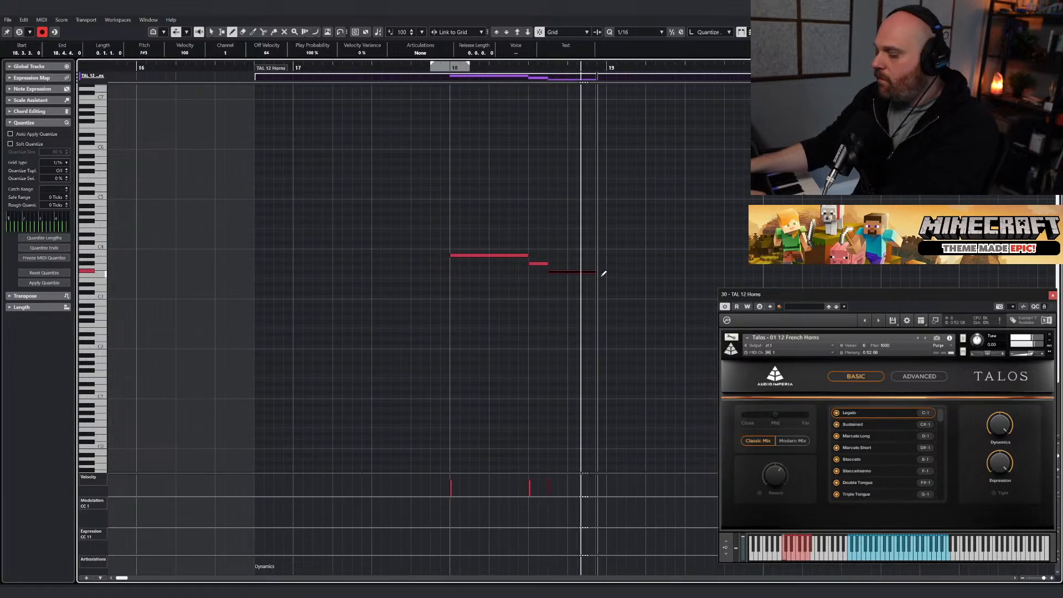
pyautogui.click(441, 68)
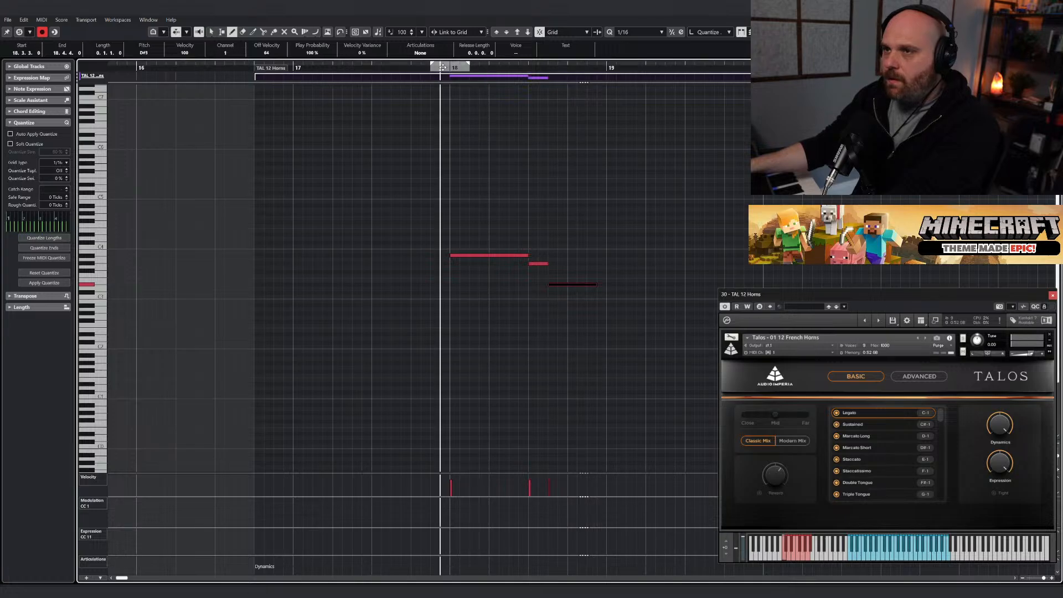
pyautogui.press('space')
# Respace the horn phrase with the third note at 18.4.1, lengthen the second and third notes, and add a C#3 note at 19.2.1.
pyautogui.press('1')
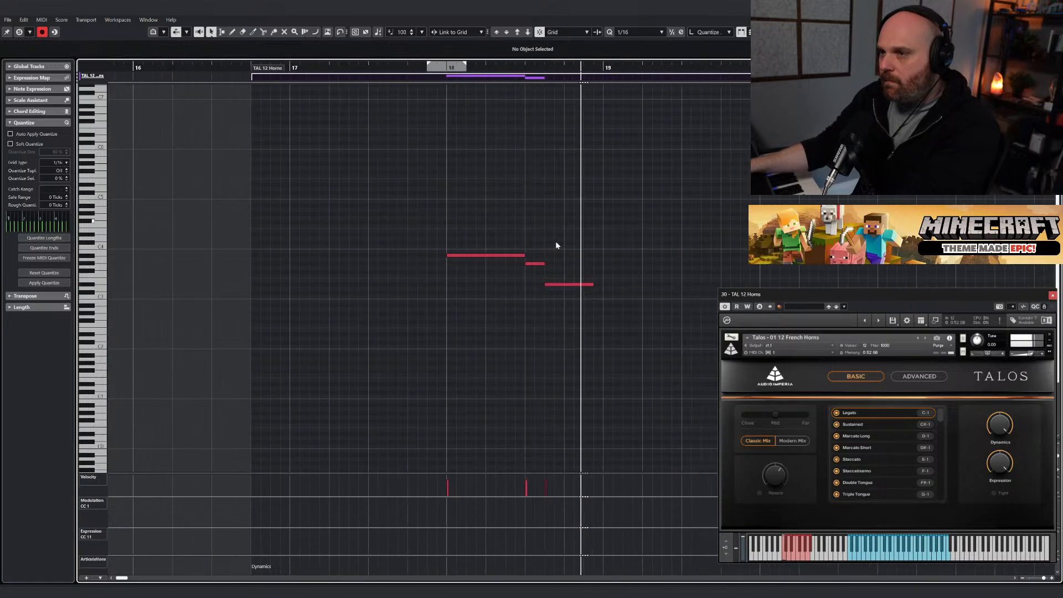
pyautogui.moveTo(584, 288); pyautogui.dragTo(604, 288)
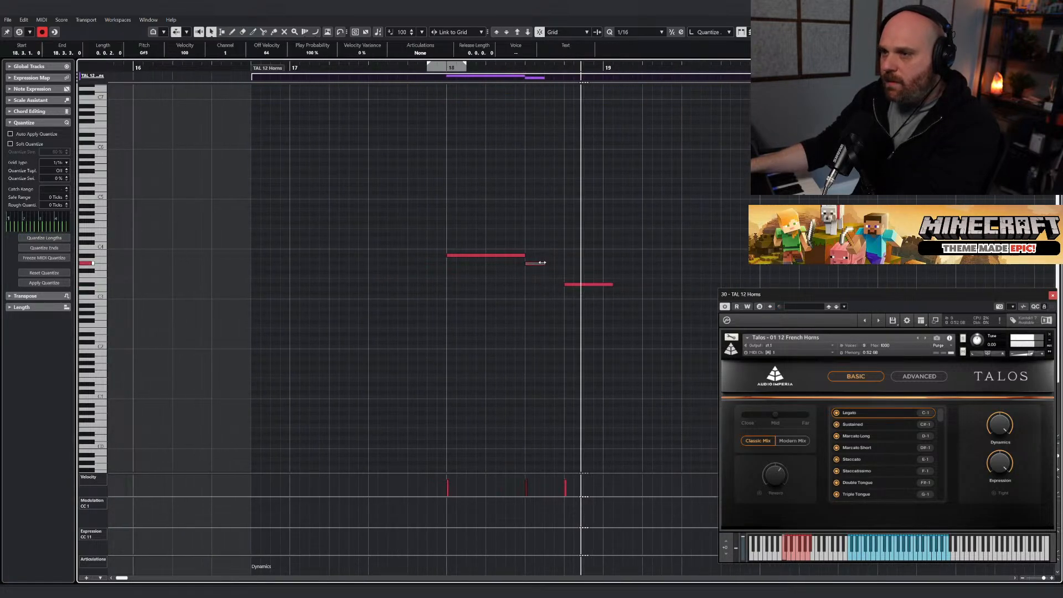
pyautogui.moveTo(542, 262); pyautogui.dragTo(717, 293)
pyautogui.rightClick(564, 243)
pyautogui.rightClick(642, 266)
pyautogui.click(662, 267)
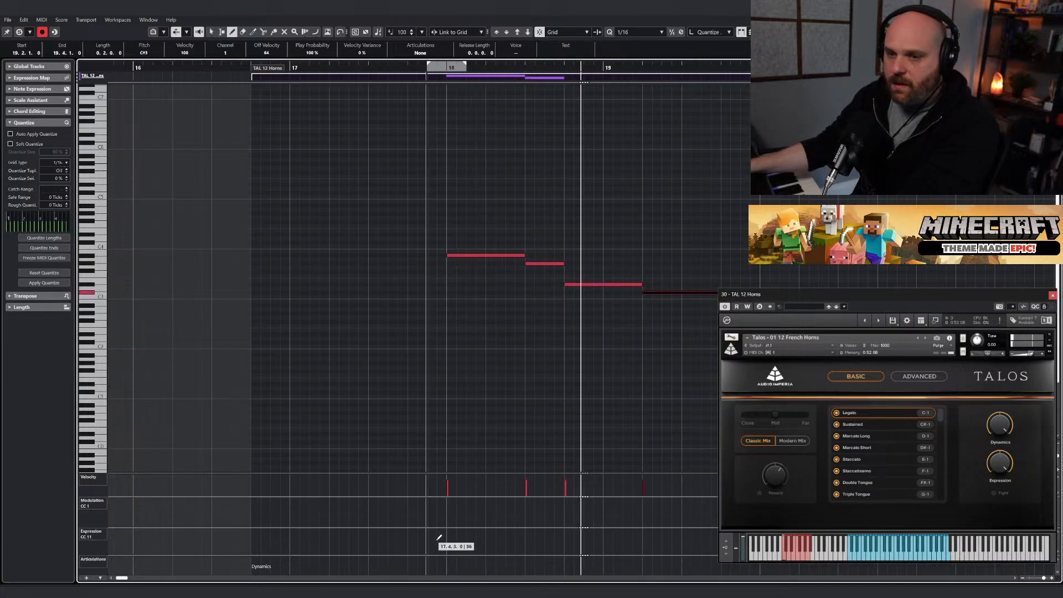
# Set the horn part's modulation (CC 1) to 112 from just before bar 18 onward.
pyautogui.click(434, 500)
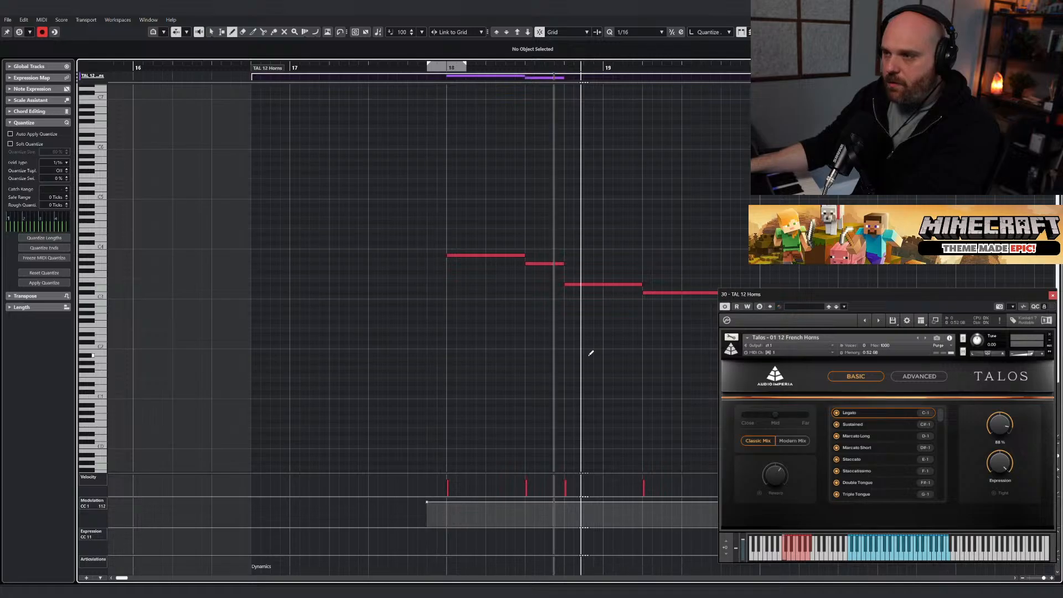
pyautogui.rightClick(570, 380)
pyautogui.click(570, 378)
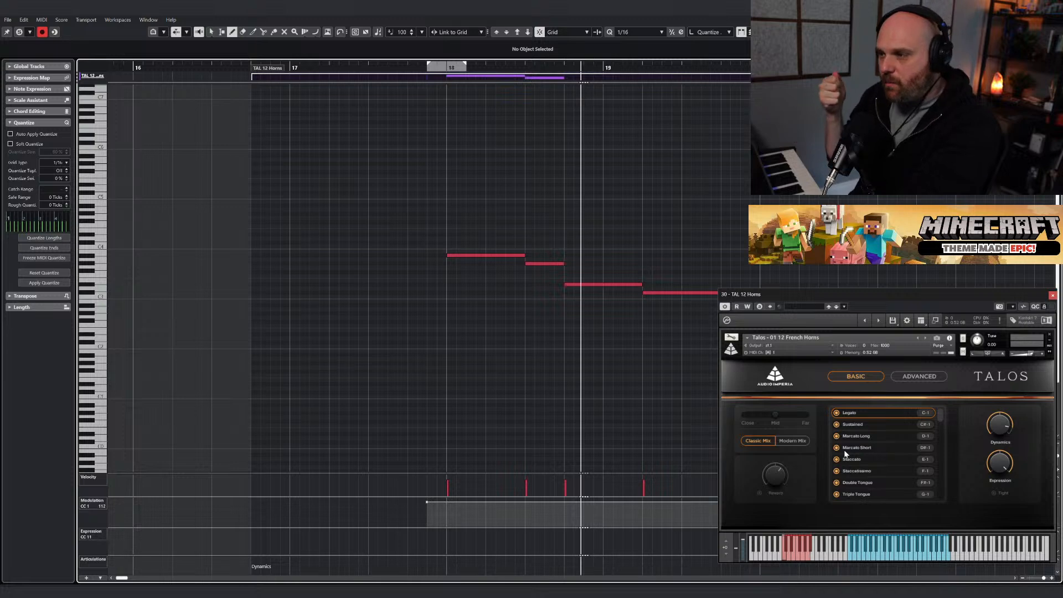
# Draw a keyswitch note at 17.4.4, move it to D#-1 for the Marcato Short articulation and play the phrase.
pyautogui.scroll(-3, 474, 310)
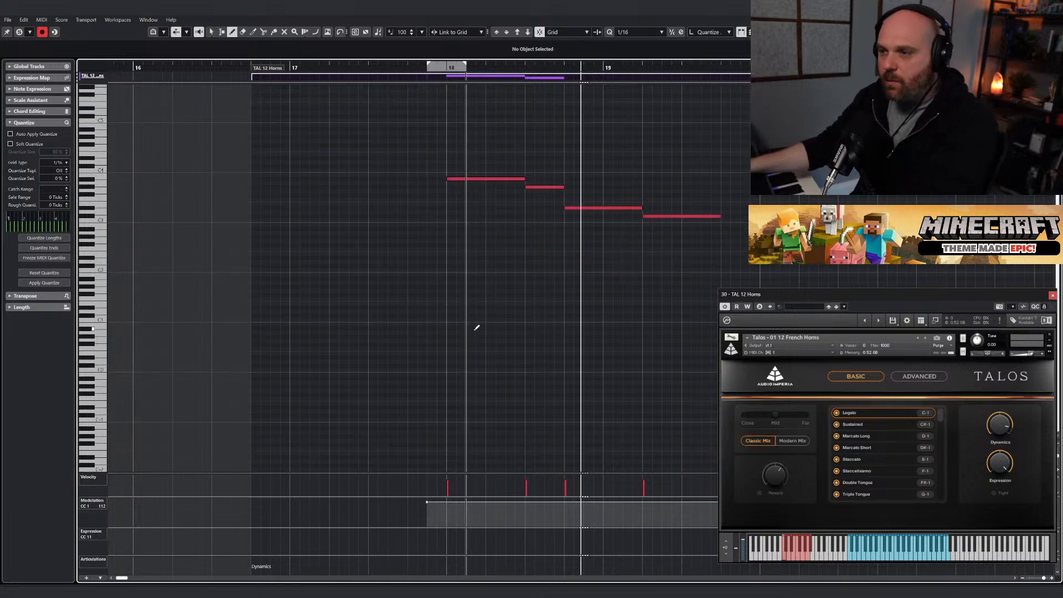
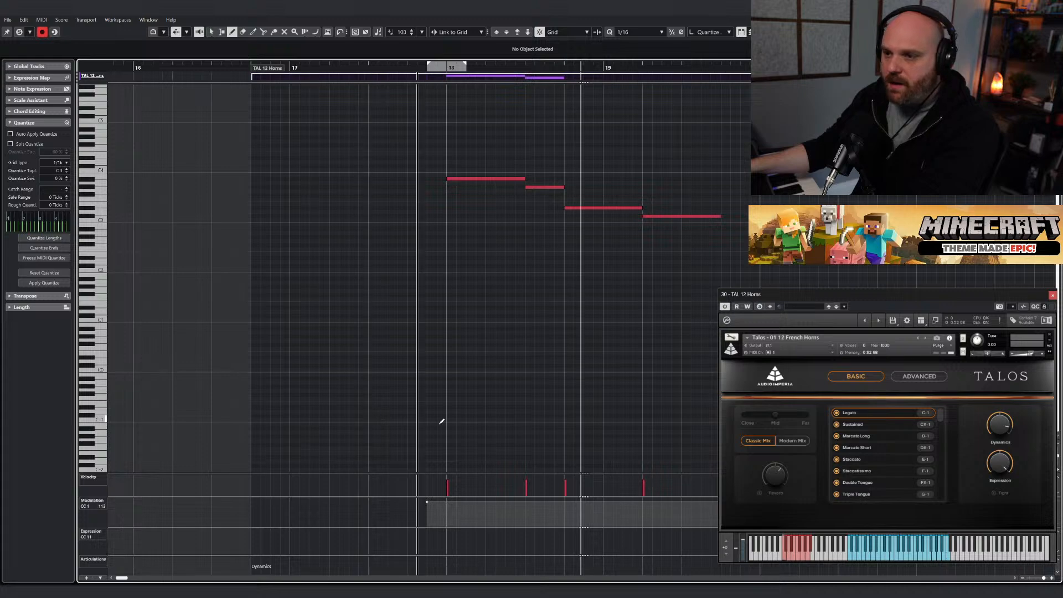
pyautogui.moveTo(441, 413); pyautogui.dragTo(509, 415)
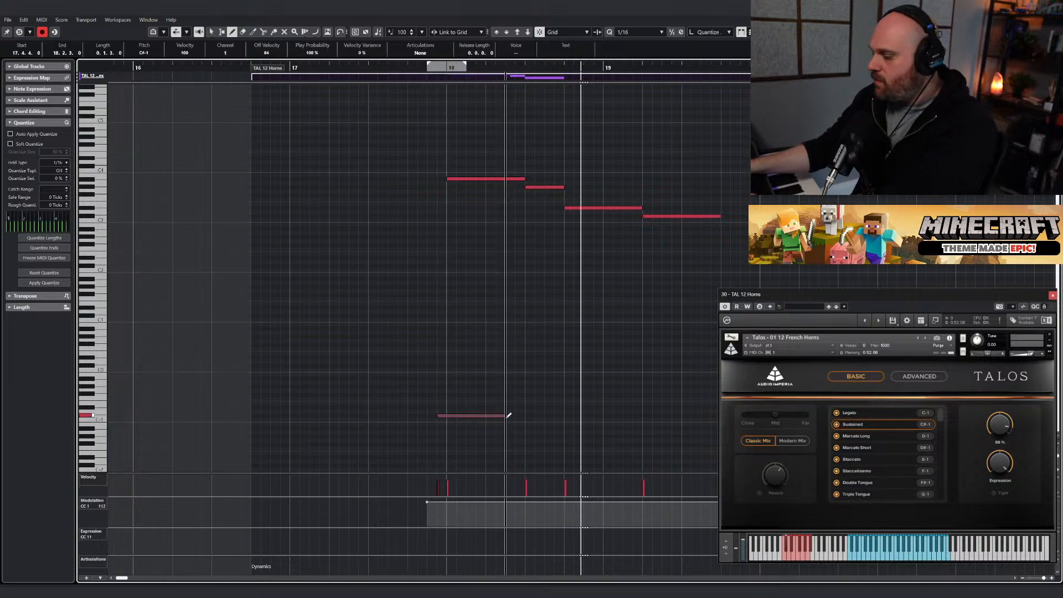
pyautogui.press('Up')
pyautogui.press('Up')
pyautogui.click(428, 72)
pyautogui.press('space')
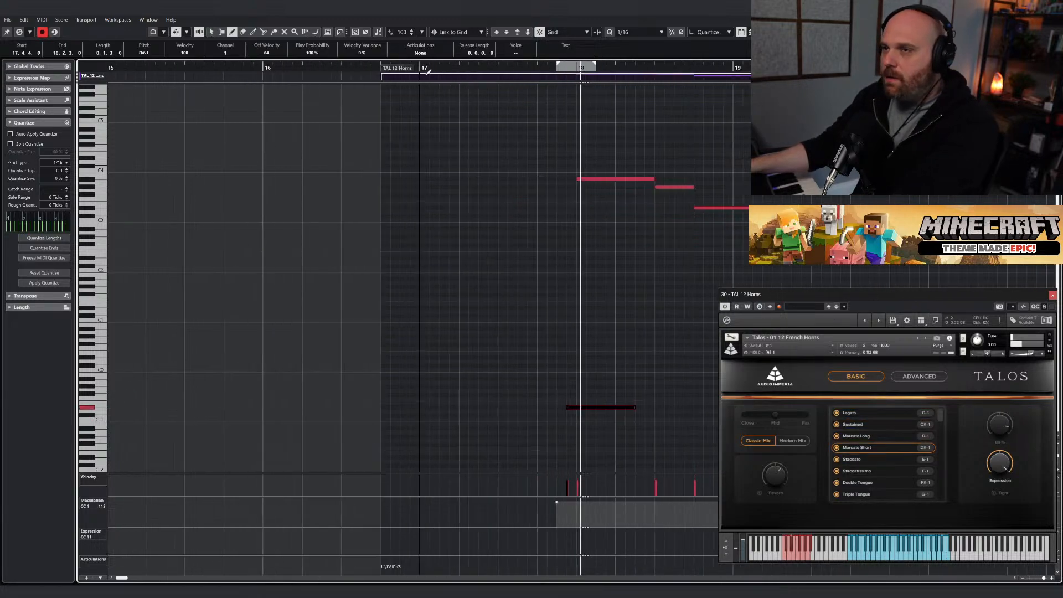
# Lower the keyswitch note to D-1 for the Marcato Long articulation and play the horn phrase.
pyautogui.press('1')
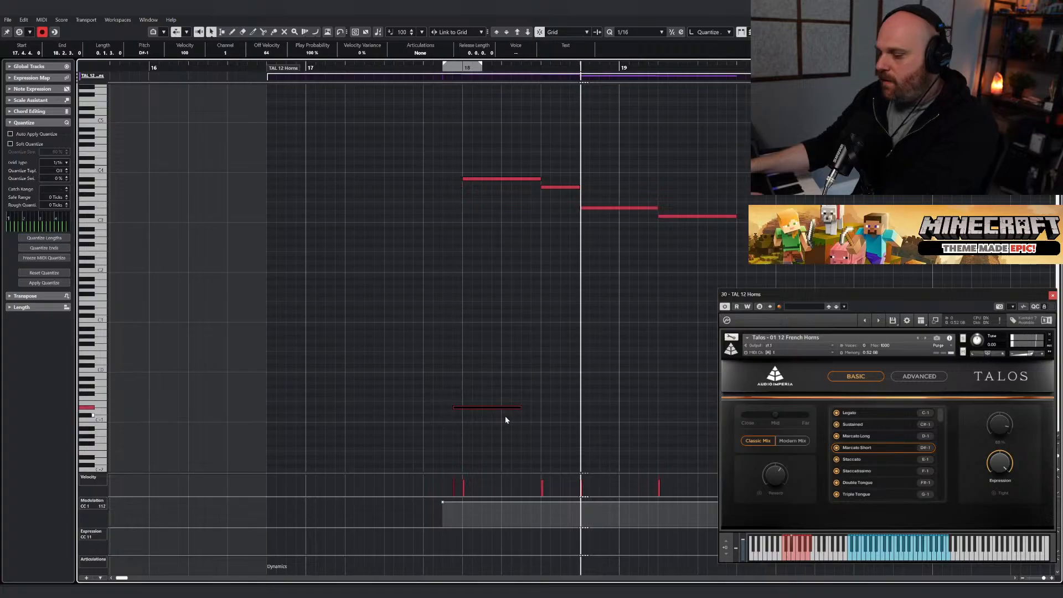
pyautogui.press('Down')
pyautogui.click(451, 70)
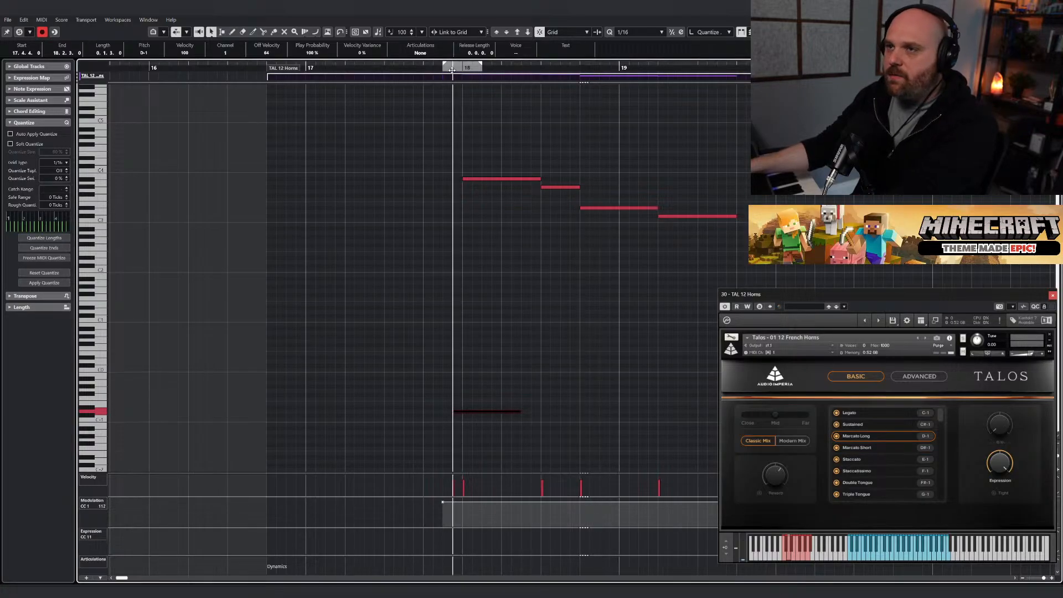
pyautogui.press('space')
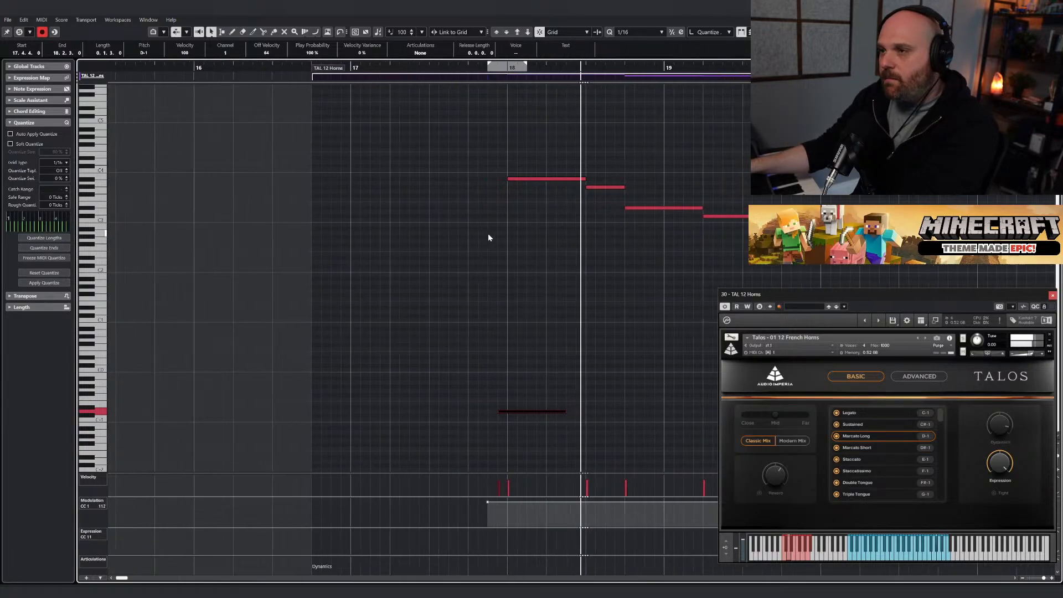
pyautogui.rightClick(524, 248)
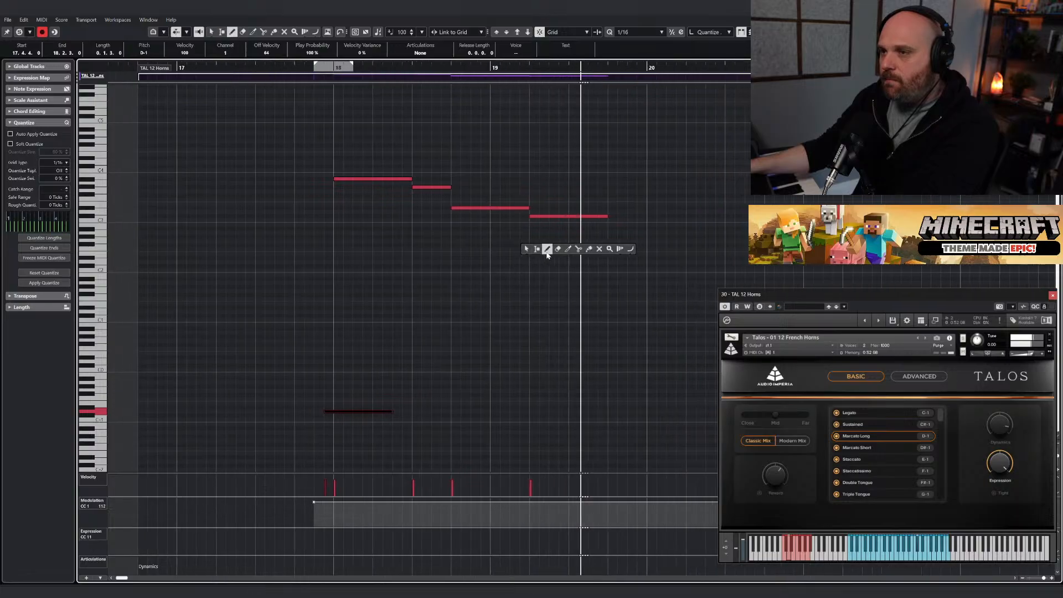
pyautogui.click(546, 249)
pyautogui.press('space')
# Move the keyswitch note to C#-1 for the Sustained articulation and play the phrase from just before bar 18.
pyautogui.rightClick(375, 441)
pyautogui.click(376, 440)
pyautogui.moveTo(333, 383); pyautogui.dragTo(359, 429)
pyautogui.press('Down')
pyautogui.press('Down')
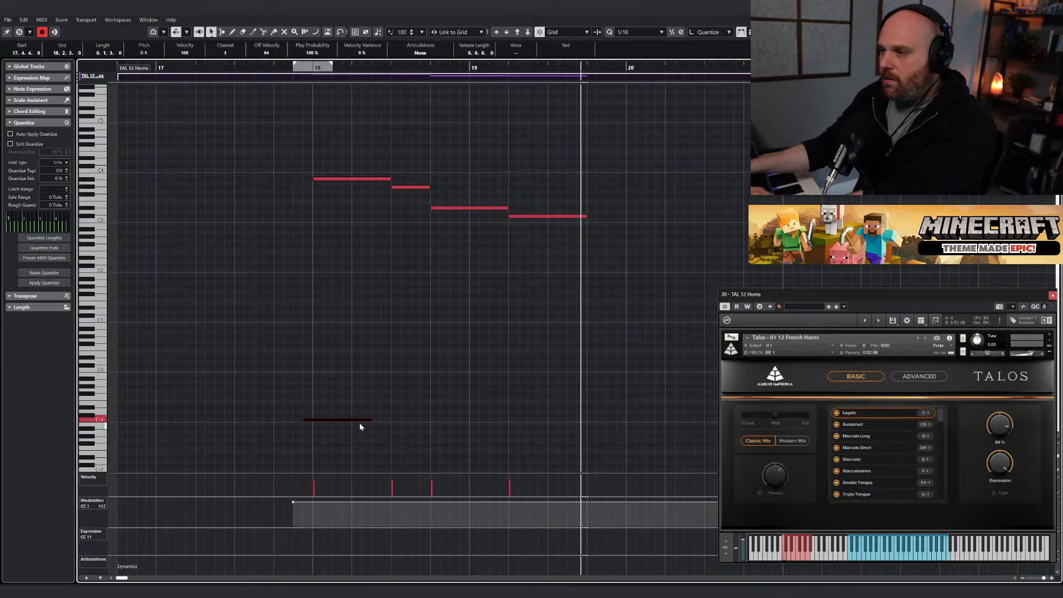
pyautogui.click(316, 67)
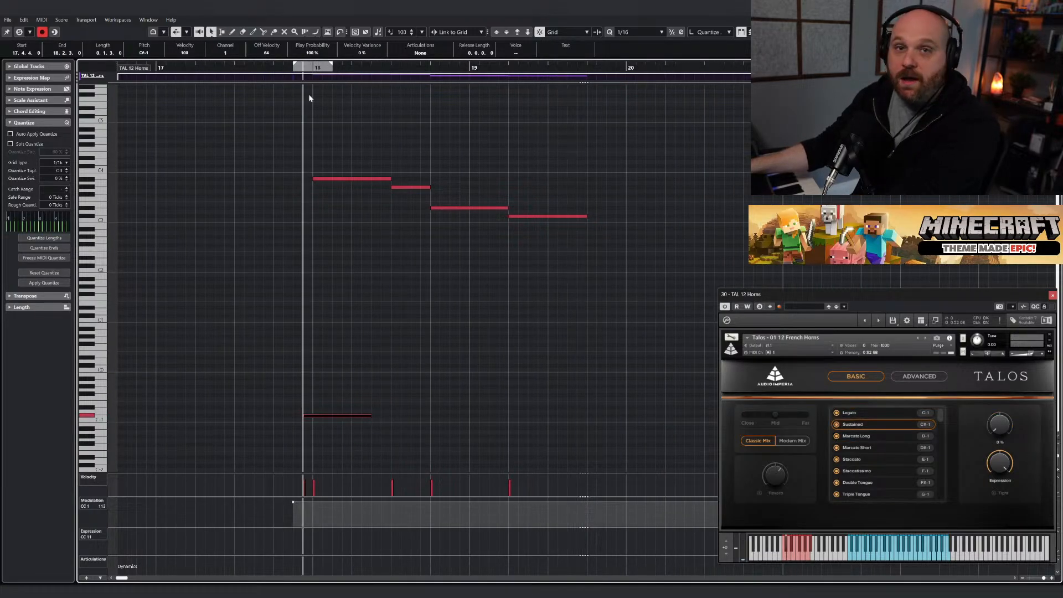
pyautogui.press('space')
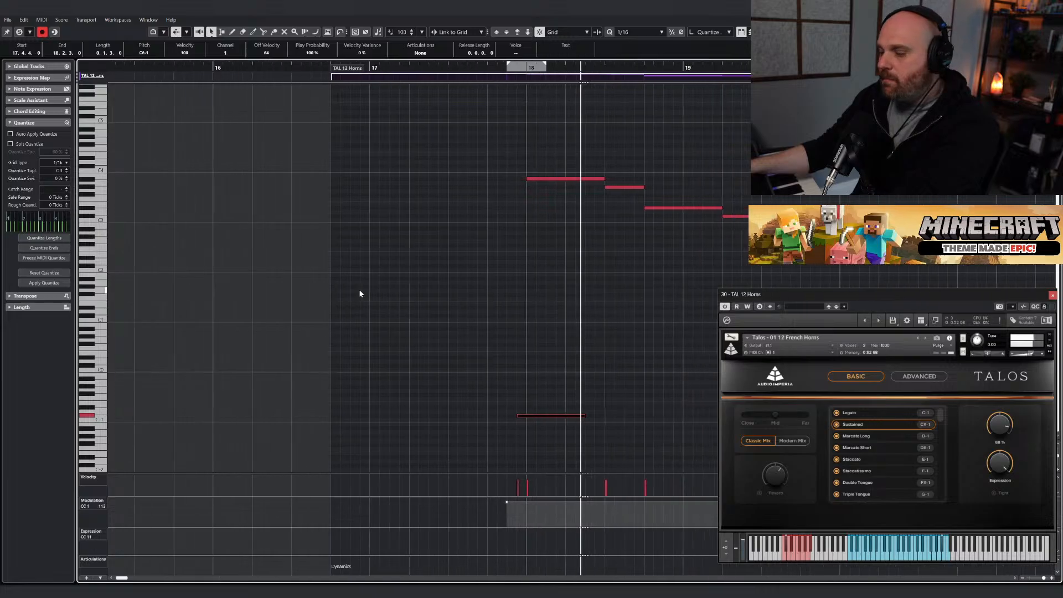
# Raise the horn part's modulation (CC 1) to 127 from just before bar 18 and play the sustained phrase.
pyautogui.rightClick(408, 303)
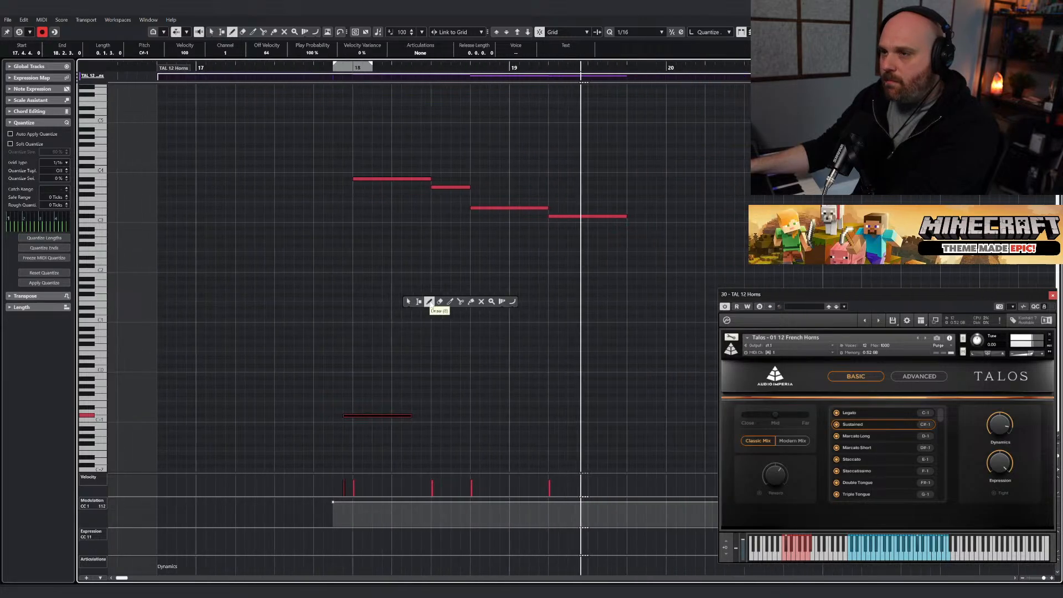
pyautogui.click(430, 302)
pyautogui.rightClick(399, 279)
pyautogui.click(399, 277)
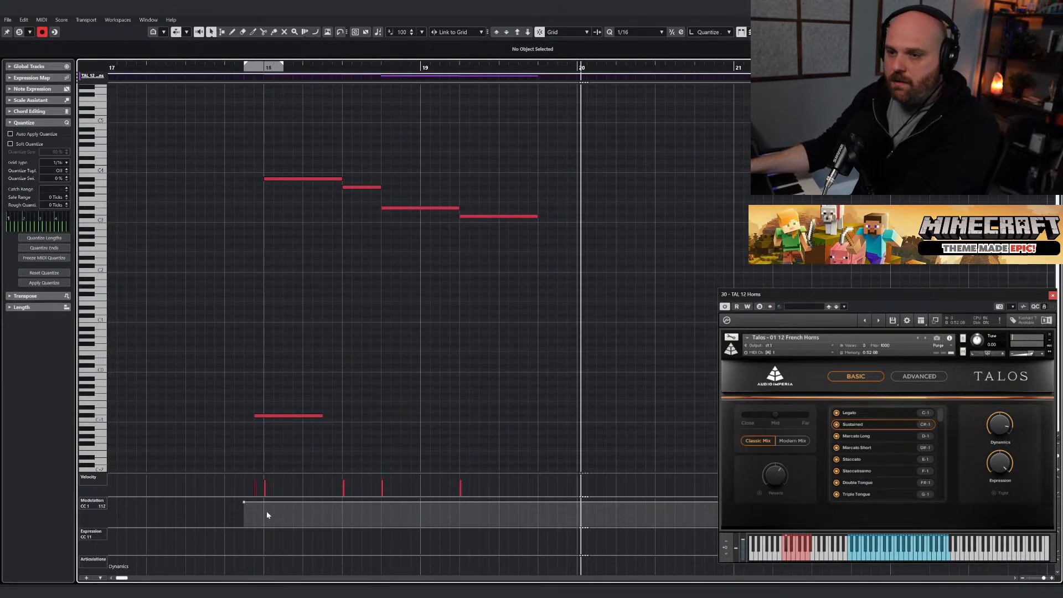
pyautogui.moveTo(245, 504); pyautogui.dragTo(245, 496)
pyautogui.rightClick(261, 355)
pyautogui.click(261, 354)
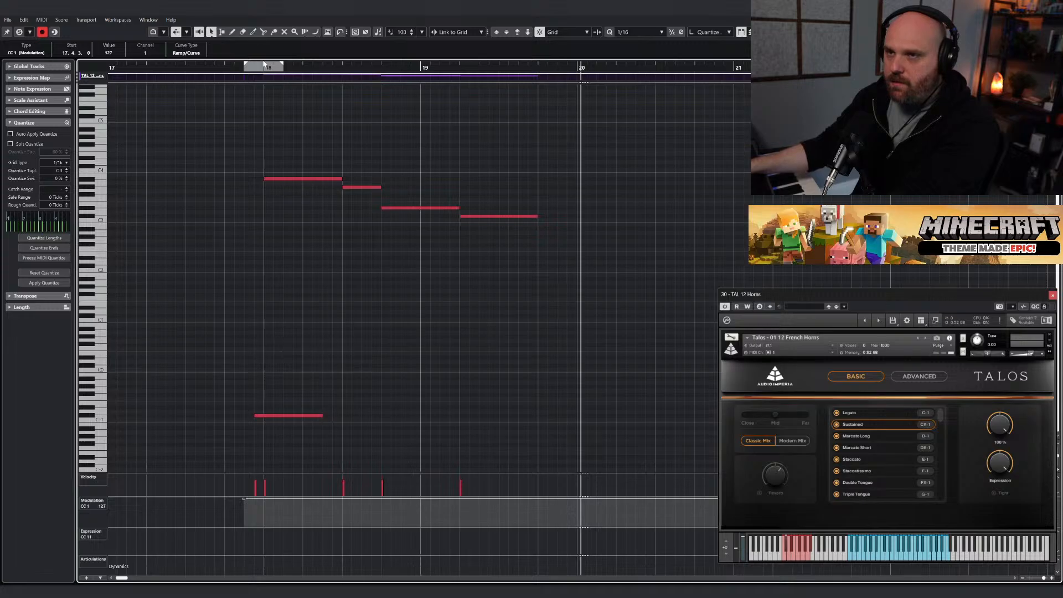
pyautogui.click(250, 67)
pyautogui.press('space')
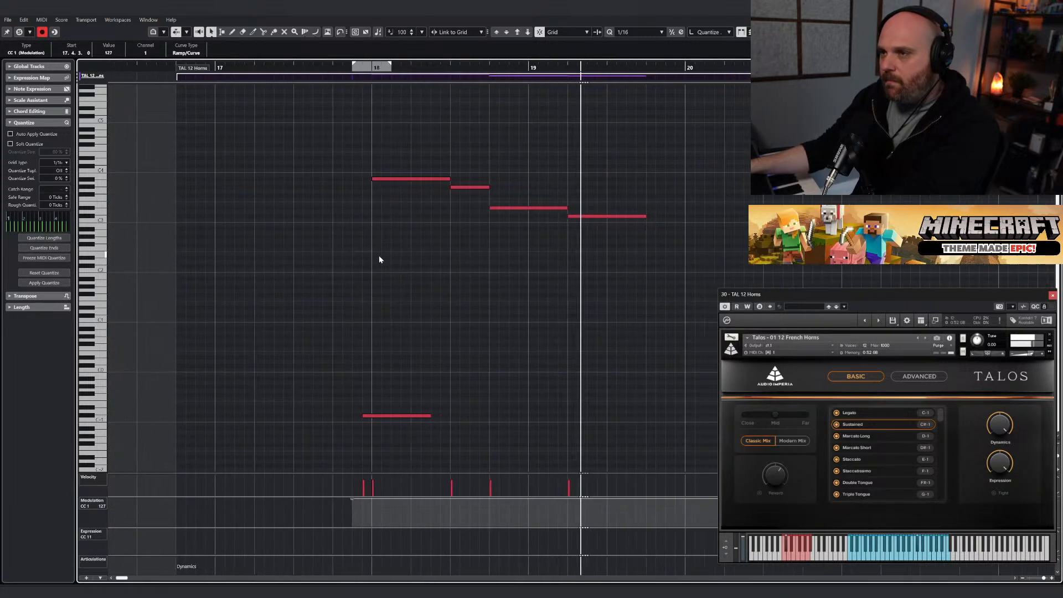
pyautogui.rightClick(427, 269)
pyautogui.click(451, 269)
pyautogui.press('space')
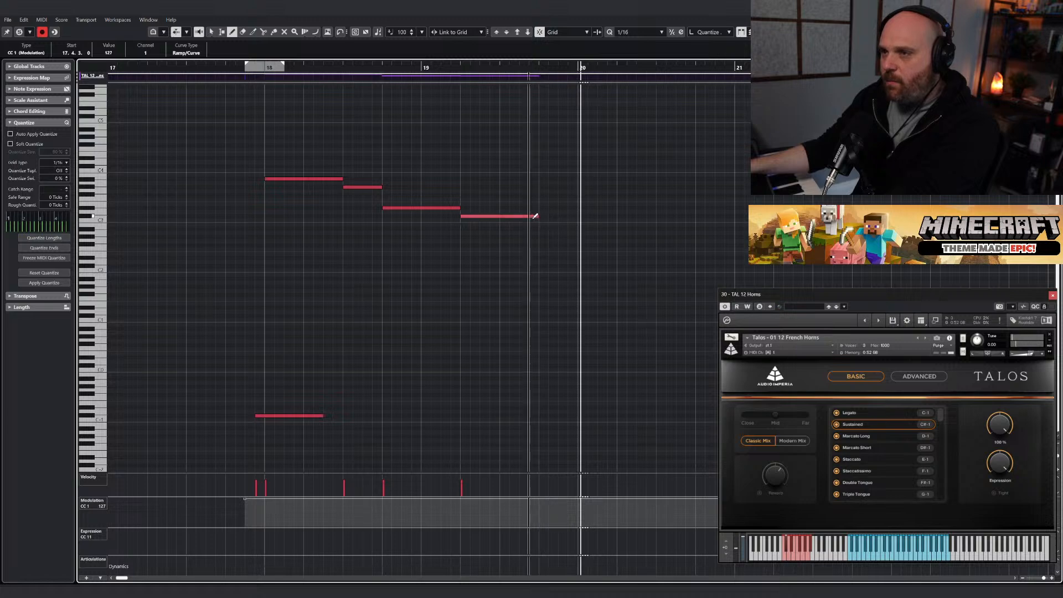
# Extend the last note of the horn phrase in bar 19 by one sixteenth.
pyautogui.moveTo(536, 217); pyautogui.dragTo(552, 217)
pyautogui.rightClick(551, 221)
pyautogui.click(553, 221)
# Copy the four-note horn phrase so that the duplicate starts at bar 20.
pyautogui.press('h')
pyautogui.press('h')
pyautogui.press('h')
pyautogui.press('g')
pyautogui.press('g')
pyautogui.press('g')
pyautogui.press('g')
pyautogui.press('g')
pyautogui.press('g')
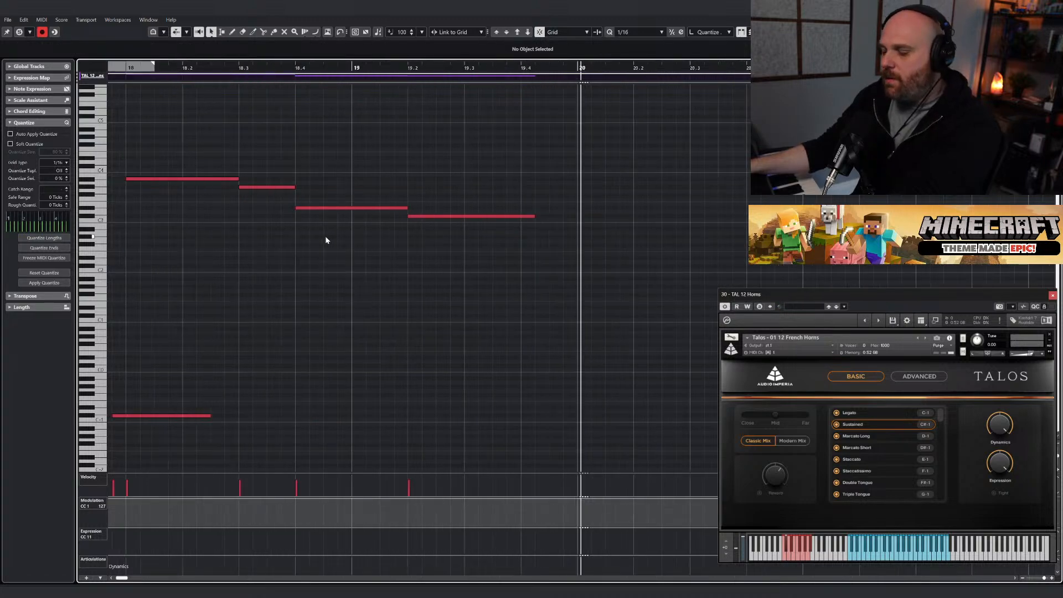
pyautogui.moveTo(384, 142); pyautogui.dragTo(622, 285)
pyautogui.moveTo(418, 178); pyautogui.dragTo(603, 183)
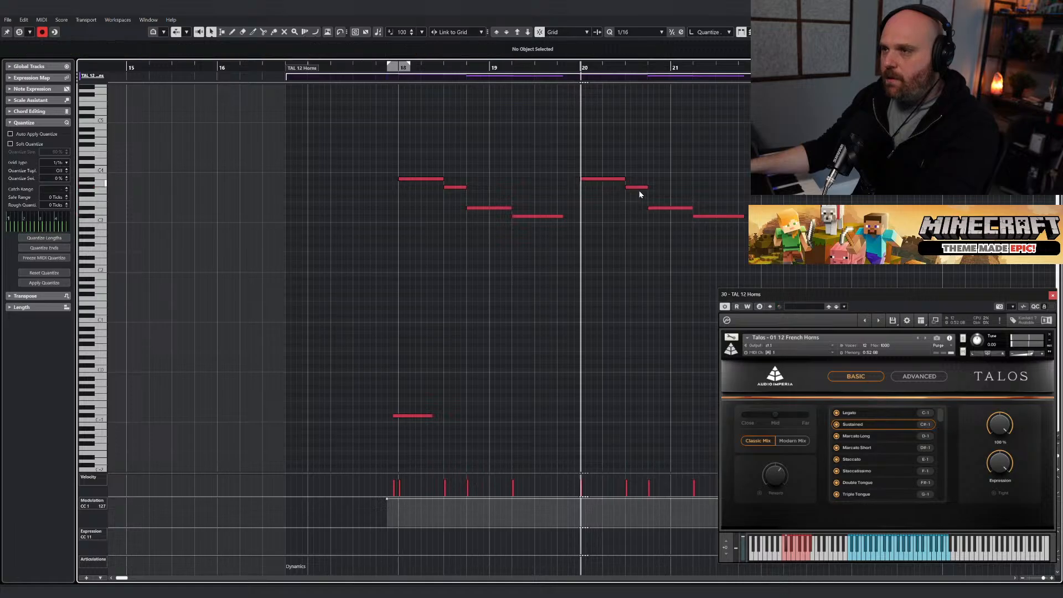
# Raise the last note of the copied horn phrase to F#3 and play the melody.
pyautogui.click(665, 208)
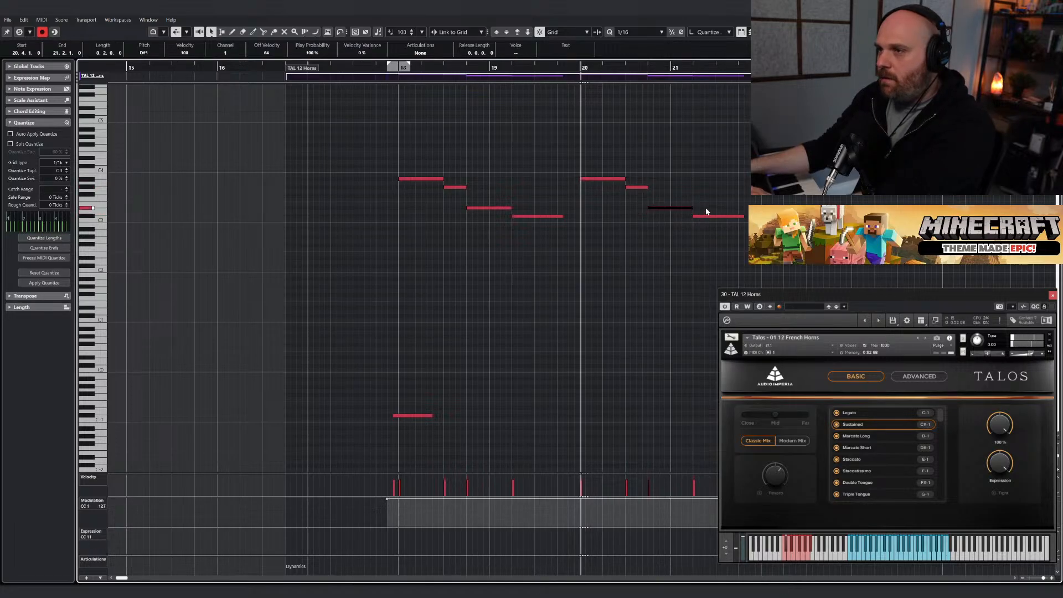
pyautogui.moveTo(717, 216); pyautogui.dragTo(717, 196)
pyautogui.press('space')
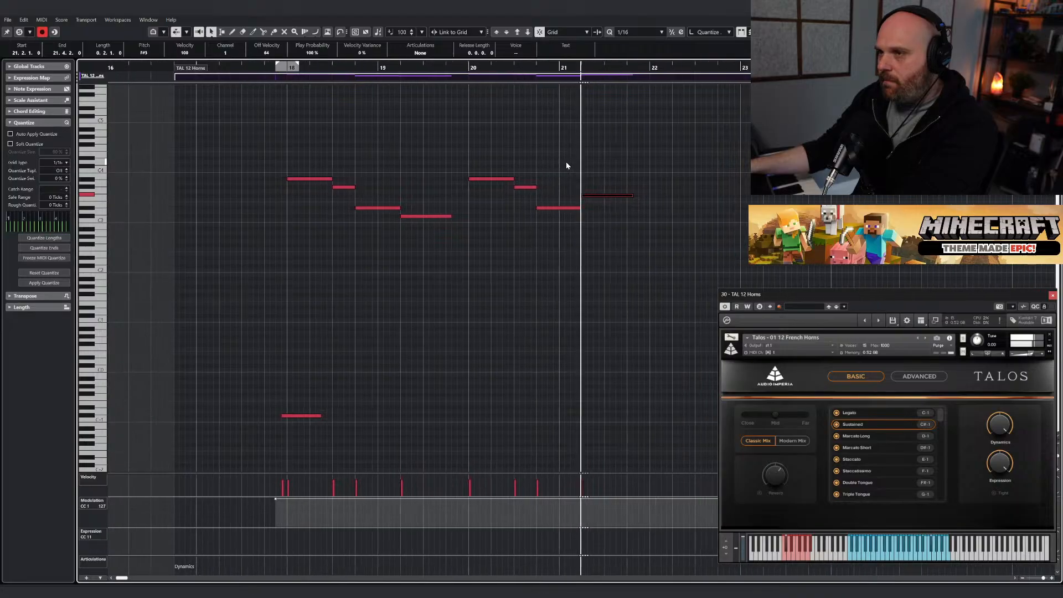
pyautogui.click(556, 206)
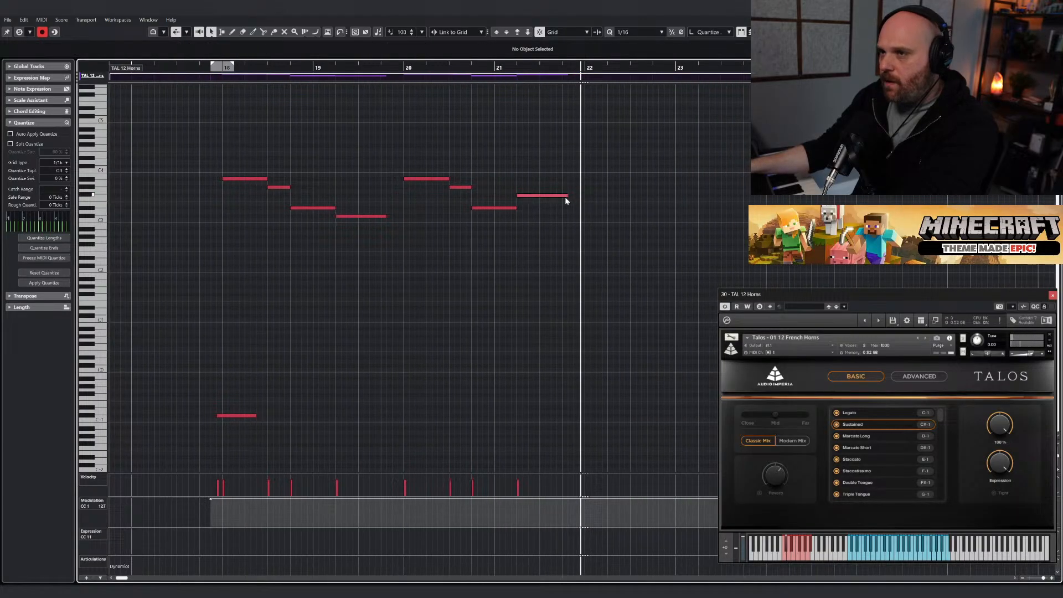
# Leave the horn part, then draw a part on the TAL Lo Brass track from bar 17 to bar 26 and open it for editing.
pyautogui.moveTo(229, 69); pyautogui.dragTo(216, 68)
pyautogui.press('Return')
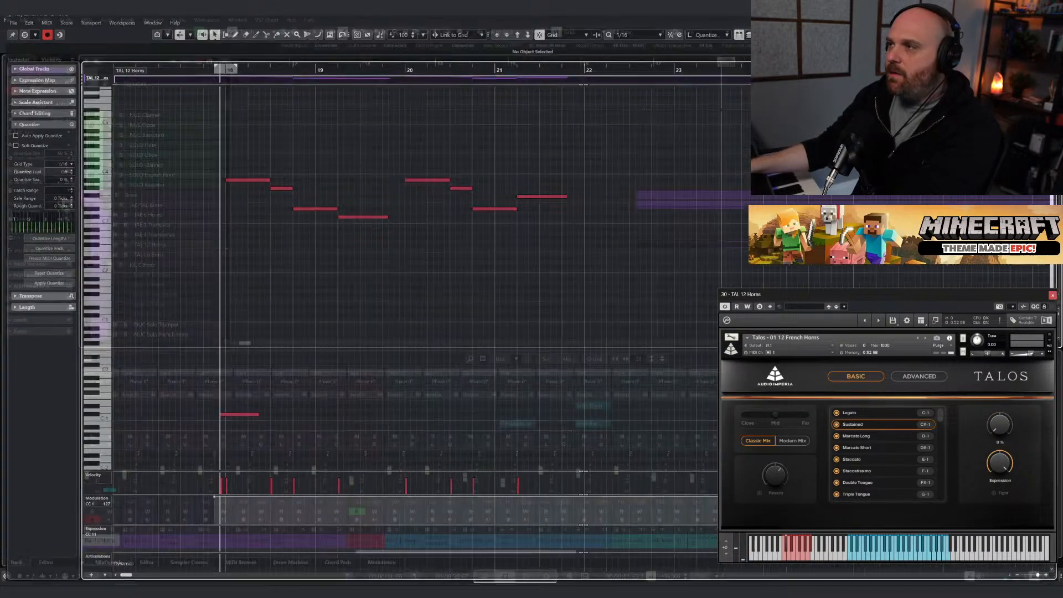
pyautogui.rightClick(443, 262)
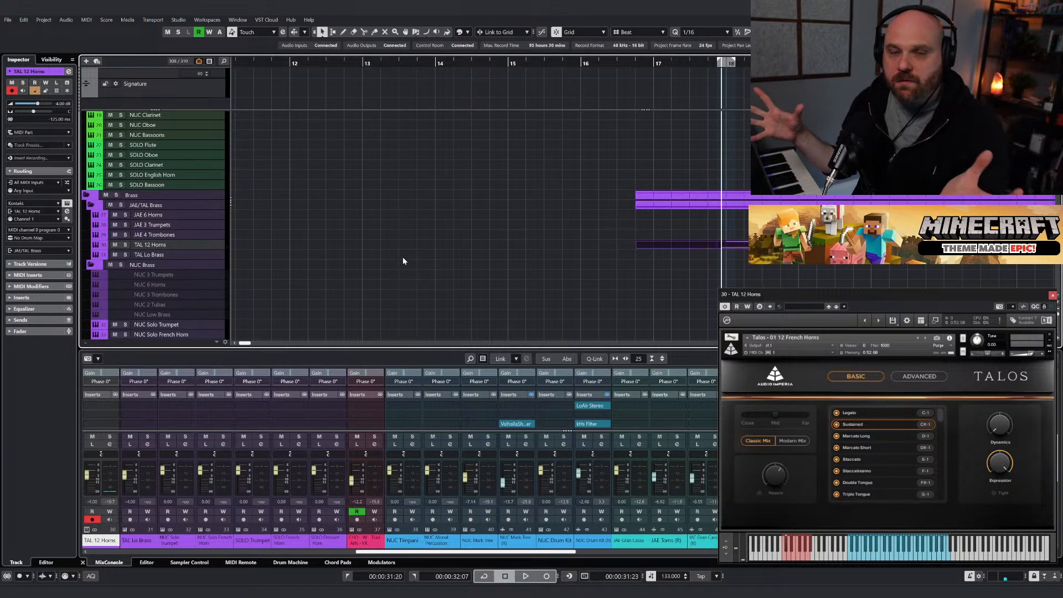
pyautogui.click(590, 225)
pyautogui.press('g')
pyautogui.press('g')
pyautogui.rightClick(577, 255)
pyautogui.click(613, 260)
pyautogui.click(606, 259)
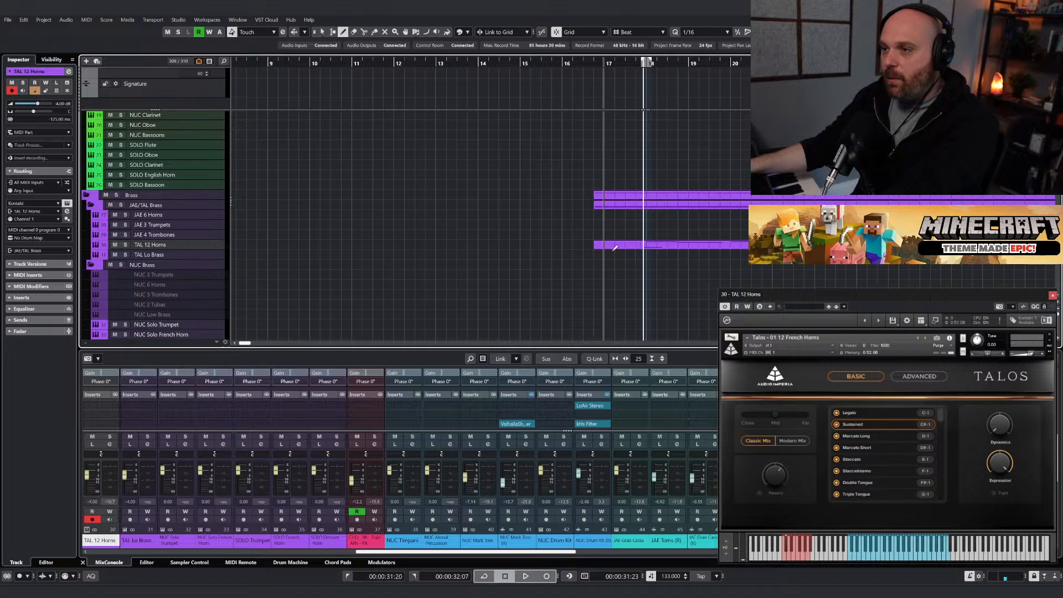
pyautogui.moveTo(884, 64); pyautogui.dragTo(589, 117)
pyautogui.moveTo(361, 257); pyautogui.dragTo(725, 258)
pyautogui.press('Return')
# Draw four low brass notes, D#1, B0, F#0 and C#1, one per bar starting at bar 18.
pyautogui.rightClick(490, 266)
pyautogui.moveTo(222, 66); pyautogui.dragTo(147, 70)
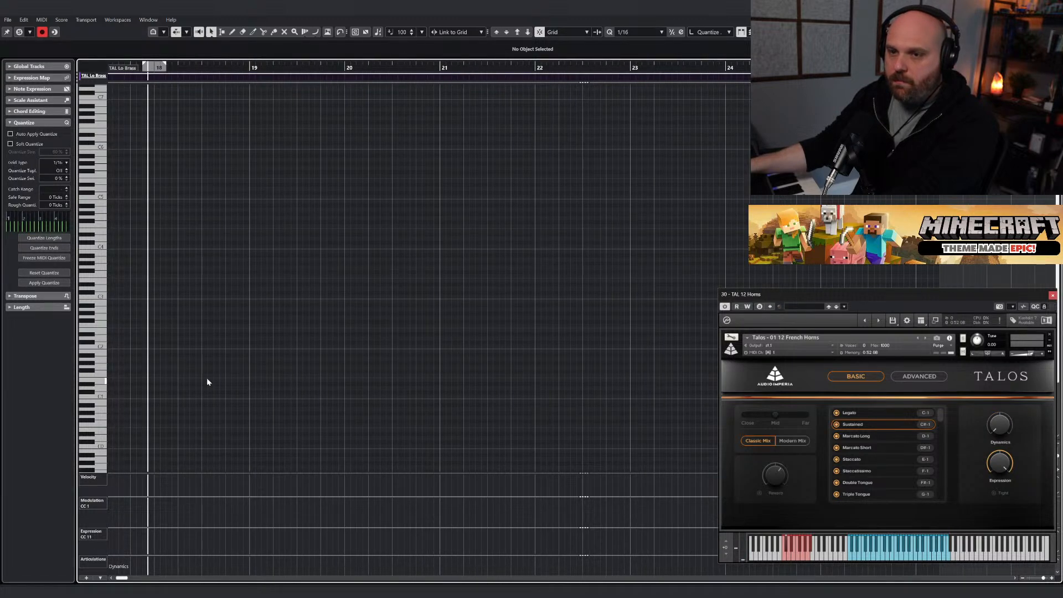
pyautogui.click(241, 378)
pyautogui.moveTo(157, 384); pyautogui.dragTo(340, 396)
pyautogui.moveTo(346, 421); pyautogui.dragTo(529, 392)
pyautogui.press('1')
pyautogui.click(271, 237)
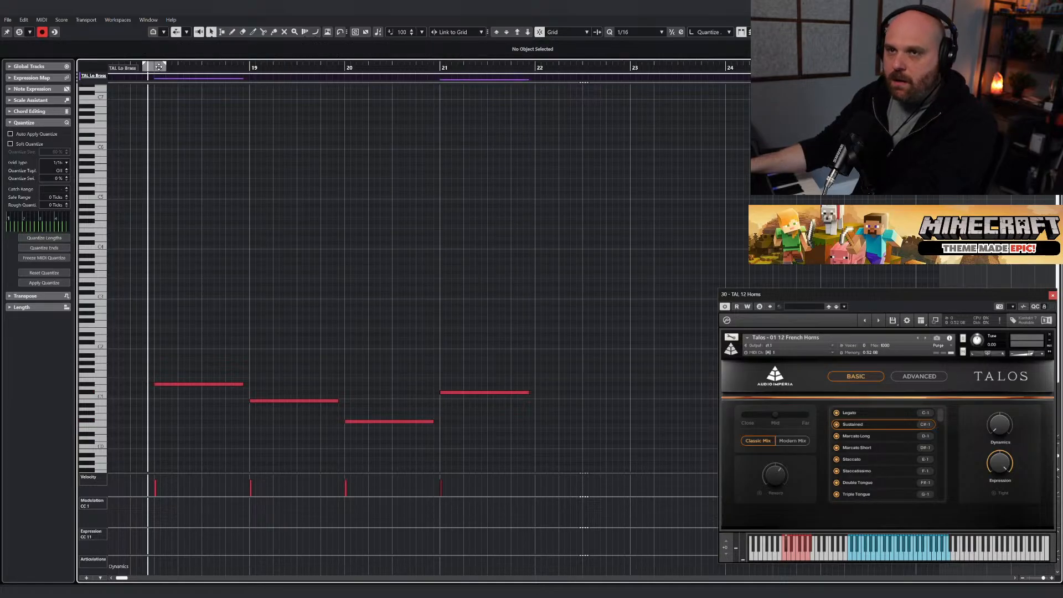
# Duplicate the four low brass notes one octave higher and play the doubled line.
pyautogui.click(159, 66)
pyautogui.moveTo(226, 284); pyautogui.dragTo(528, 427)
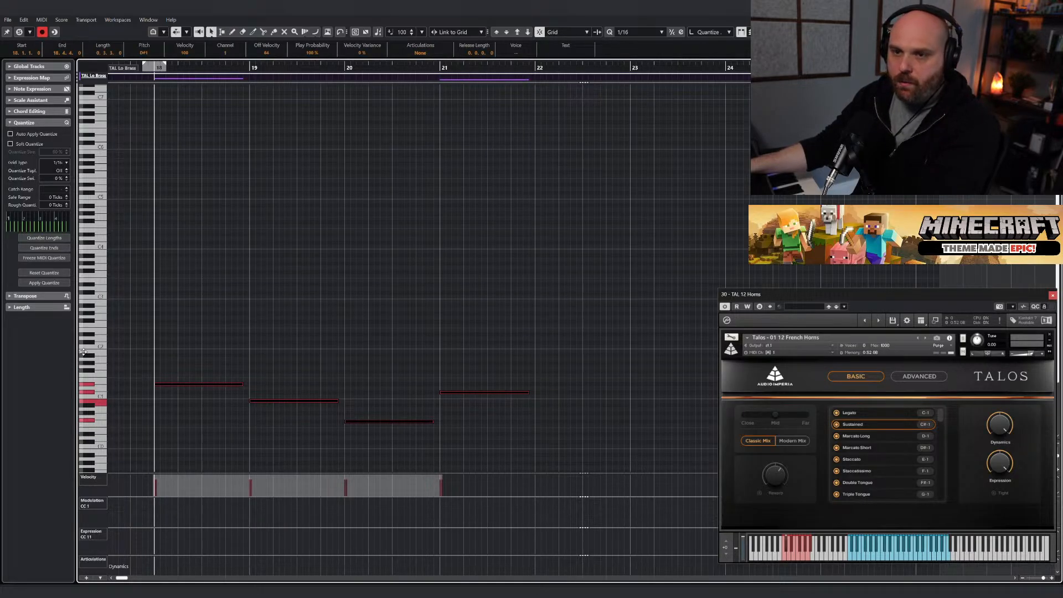
pyautogui.moveTo(173, 358); pyautogui.dragTo(464, 435)
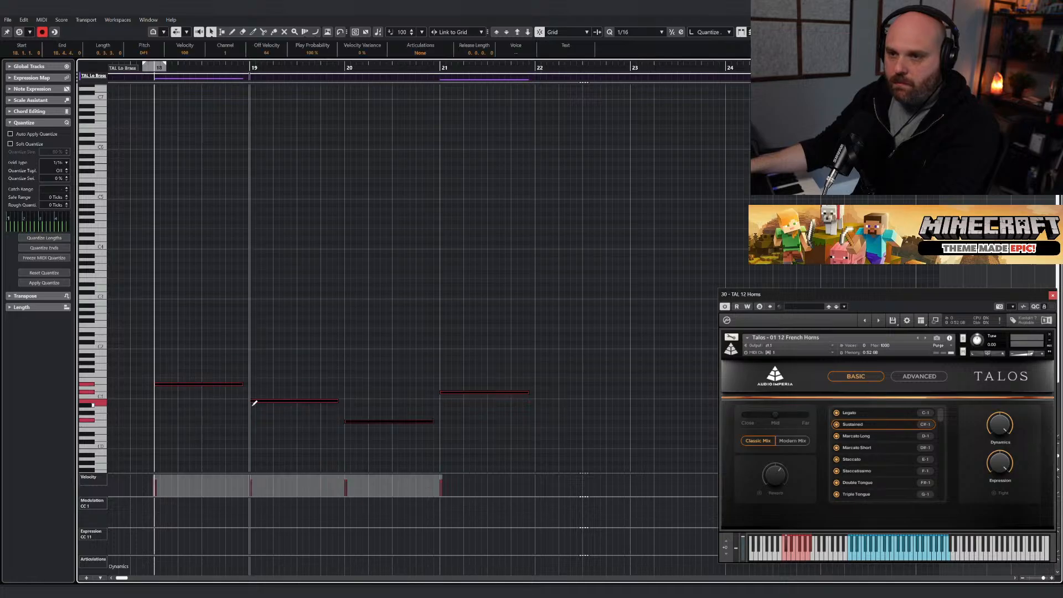
pyautogui.moveTo(215, 385); pyautogui.dragTo(215, 334)
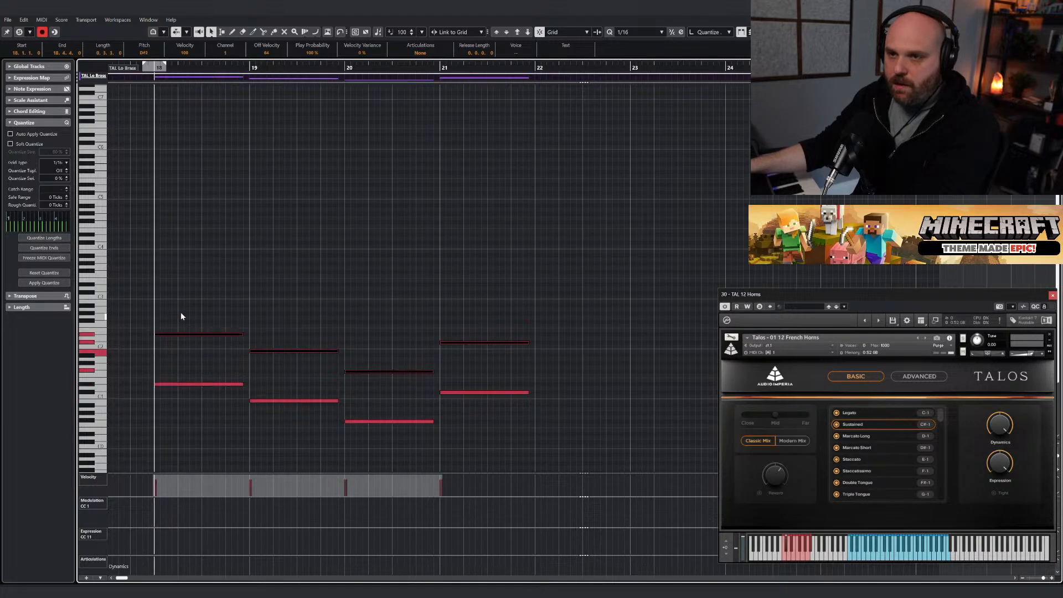
pyautogui.click(181, 253)
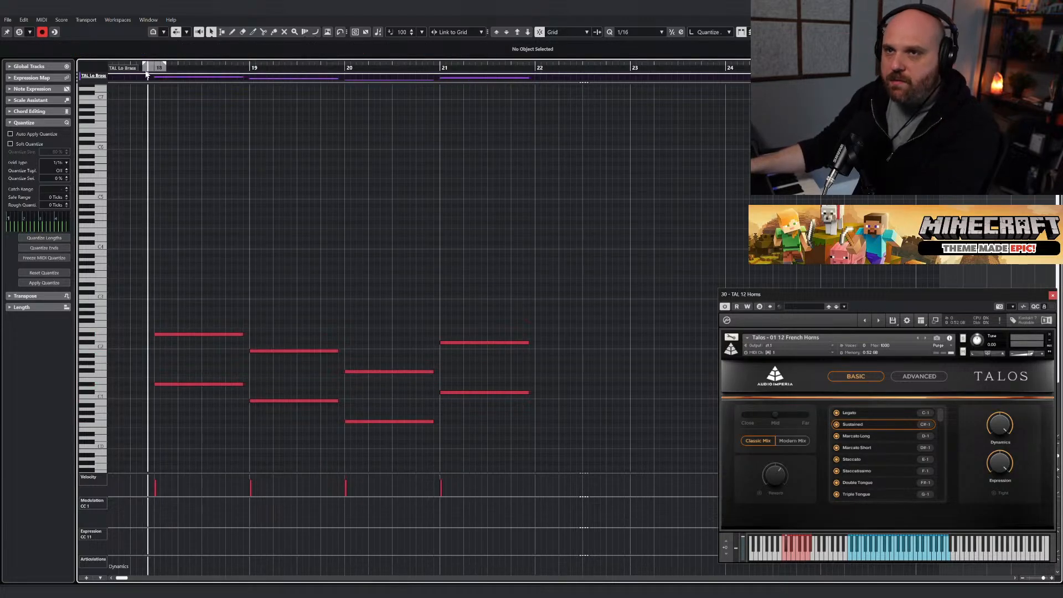
pyautogui.press('space')
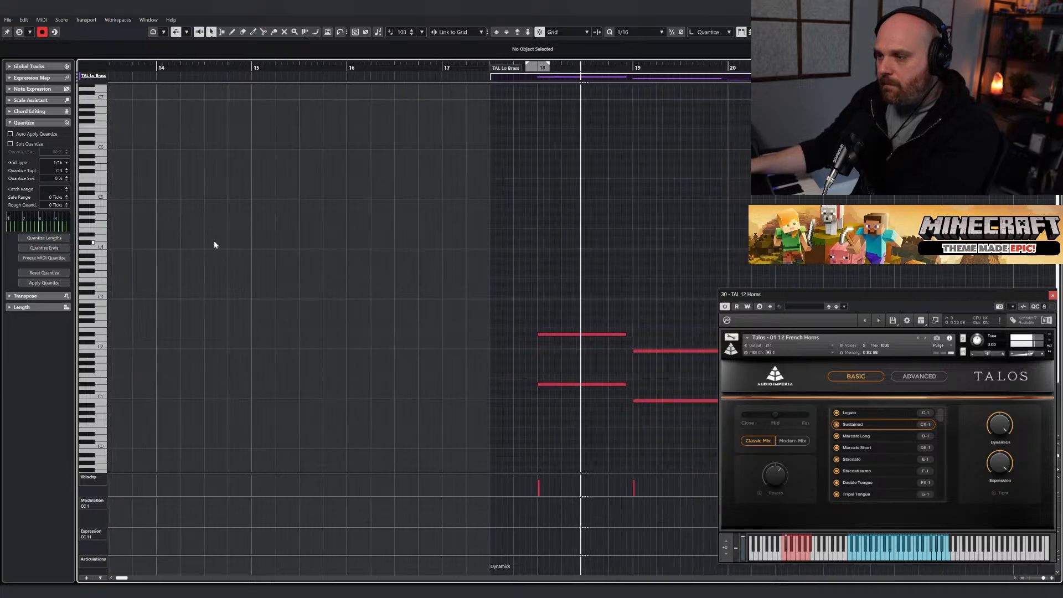
pyautogui.press('space')
# Move the low brass note pairs from bar 19 onward one bar later and start playback before bar 18.
pyautogui.moveTo(579, 297); pyautogui.dragTo(704, 454)
pyautogui.scroll(-3, 595, 396)
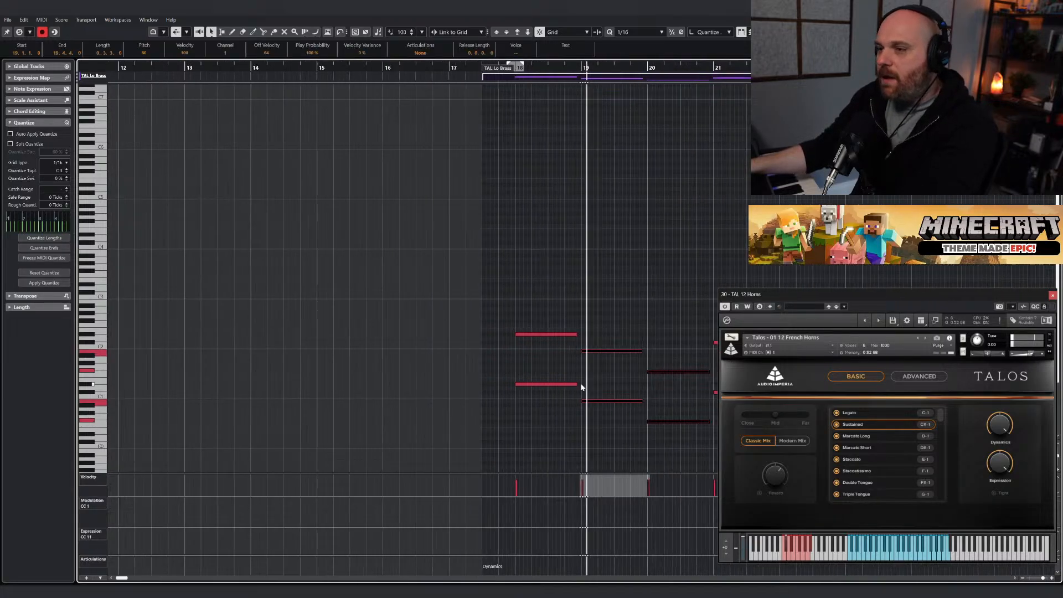
pyautogui.moveTo(589, 321); pyautogui.dragTo(761, 449)
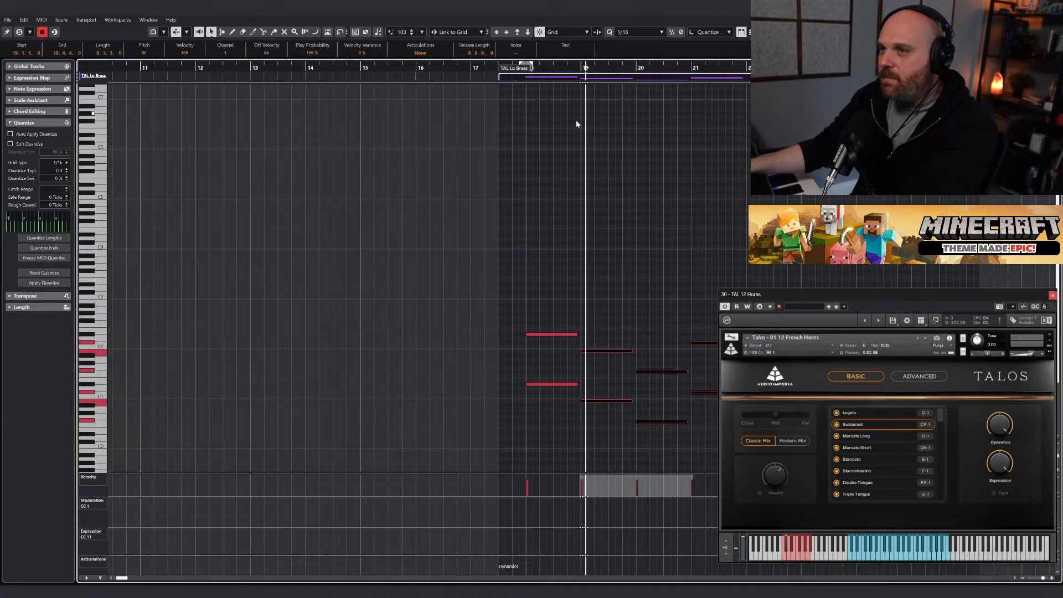
pyautogui.scroll(2, 585, 352)
pyautogui.moveTo(586, 352); pyautogui.dragTo(665, 352)
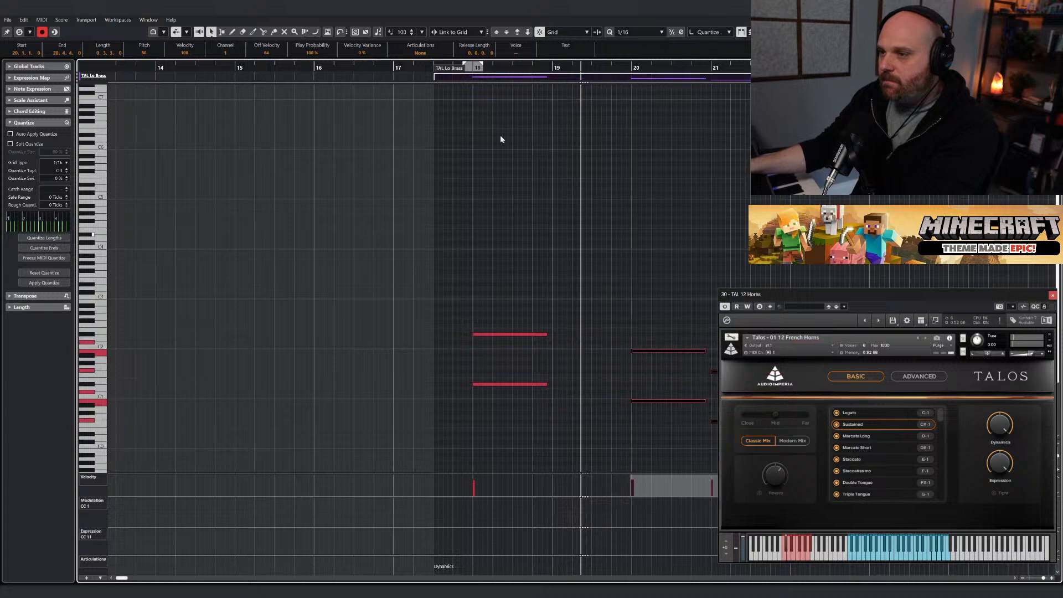
pyautogui.click(497, 69)
pyautogui.click(451, 70)
pyautogui.press('space')
# Lengthen the low brass octave pair at bar 18 by one bar to fill bars 18 and 19.
pyautogui.scroll(-1, 588, 253)
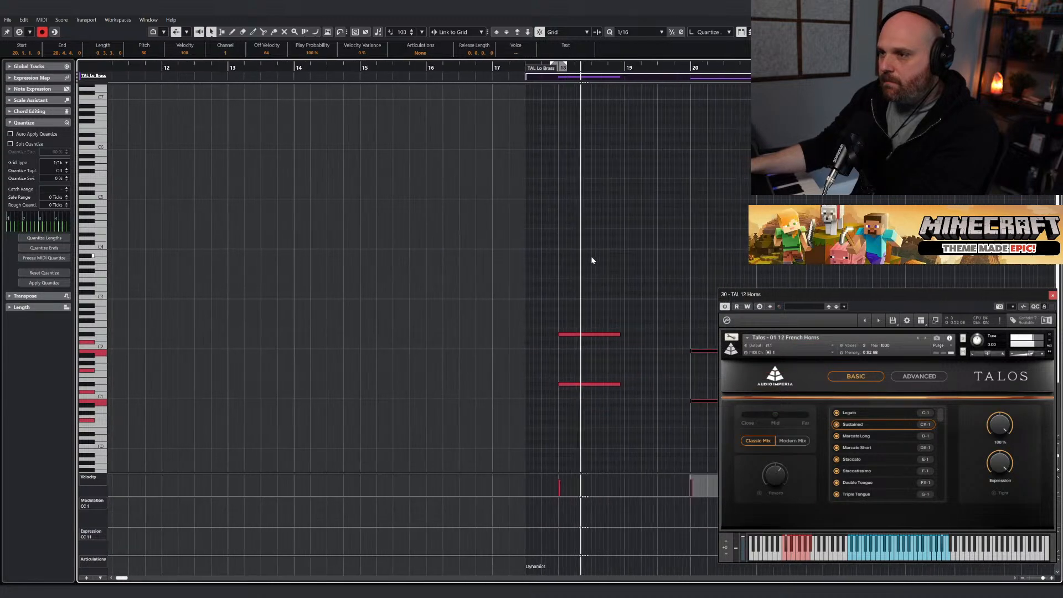
pyautogui.scroll(1, 650, 322)
pyautogui.moveTo(589, 309); pyautogui.dragTo(599, 424)
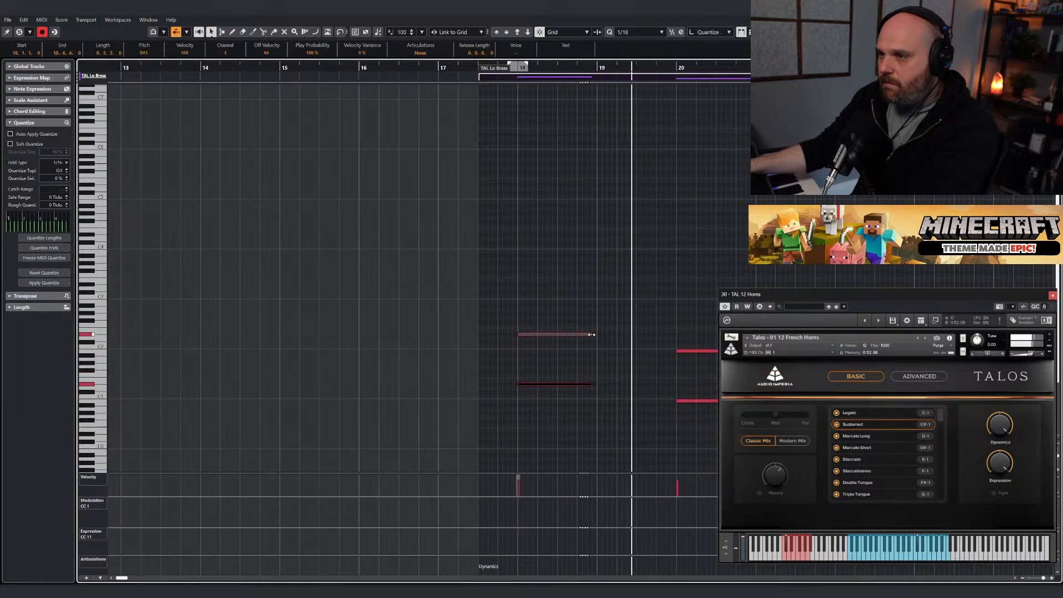
pyautogui.moveTo(593, 335); pyautogui.dragTo(672, 345)
pyautogui.scroll(-5, 645, 311)
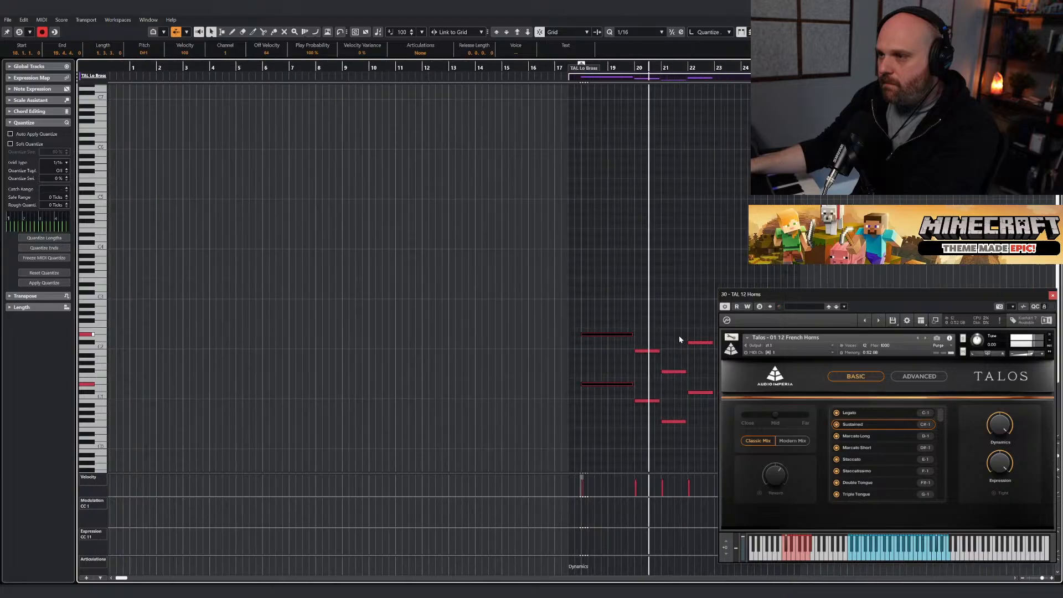
pyautogui.press('space')
# Move the low brass octave pairs at bars 21 and 22 to bars 22 and 24.
pyautogui.moveTo(597, 69); pyautogui.dragTo(955, 68)
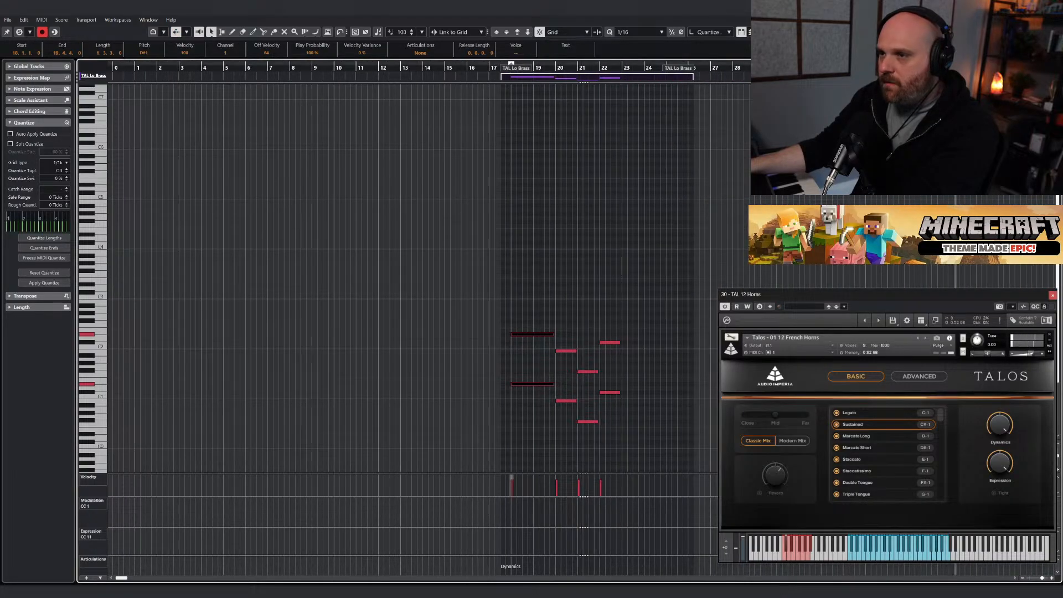
pyautogui.moveTo(1036, 69); pyautogui.dragTo(554, 184)
pyautogui.hscroll(-4, 443, 257)
pyautogui.scroll(2, 665, 266)
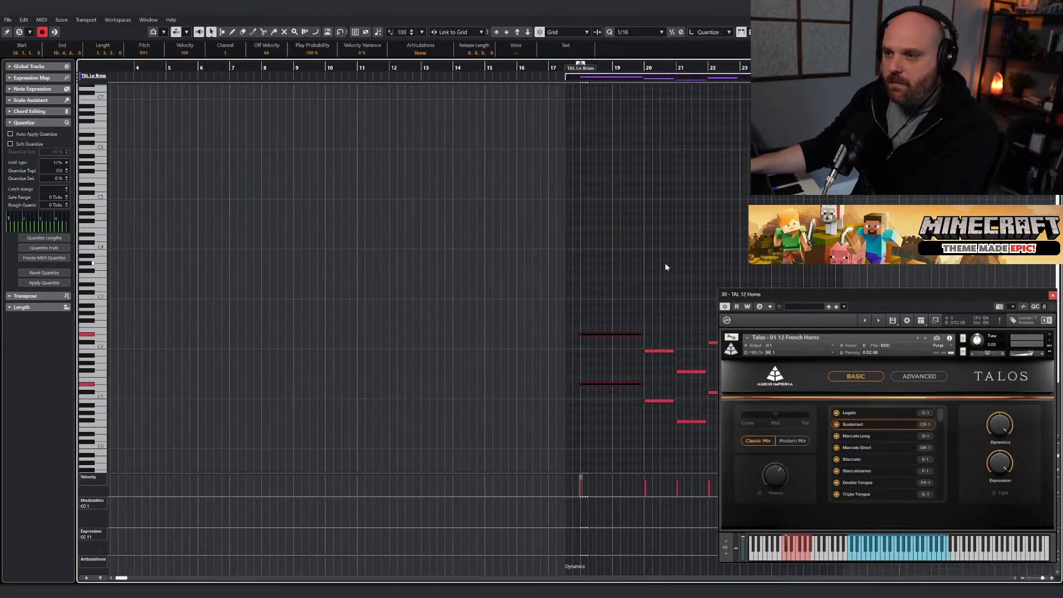
pyautogui.click(715, 68)
pyautogui.press('space')
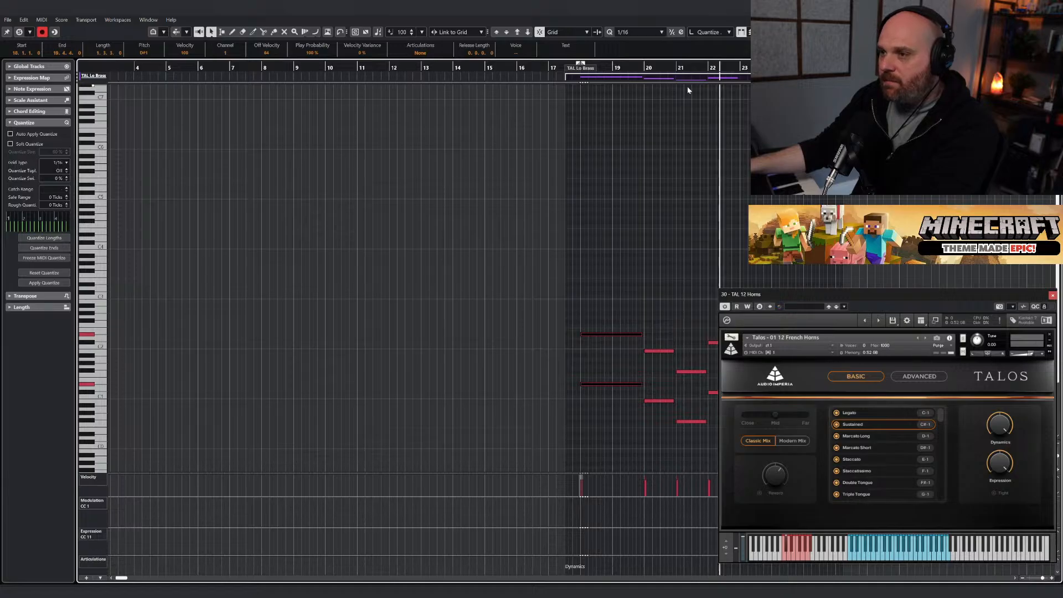
pyautogui.moveTo(688, 67); pyautogui.dragTo(937, 68)
pyautogui.moveTo(308, 314); pyautogui.dragTo(417, 458)
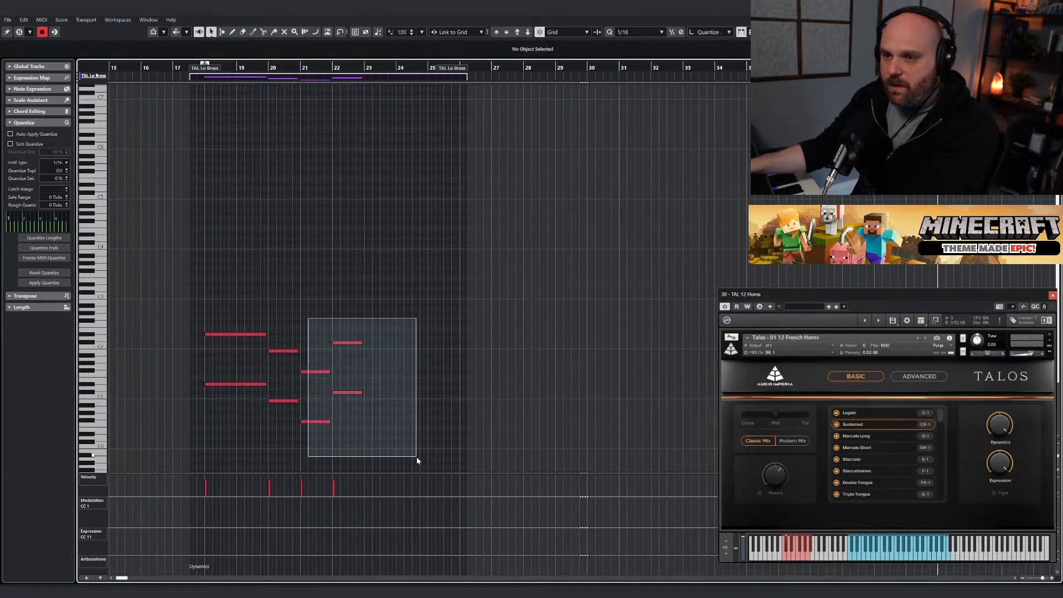
pyautogui.moveTo(318, 373); pyautogui.dragTo(409, 344)
pyautogui.click(289, 333)
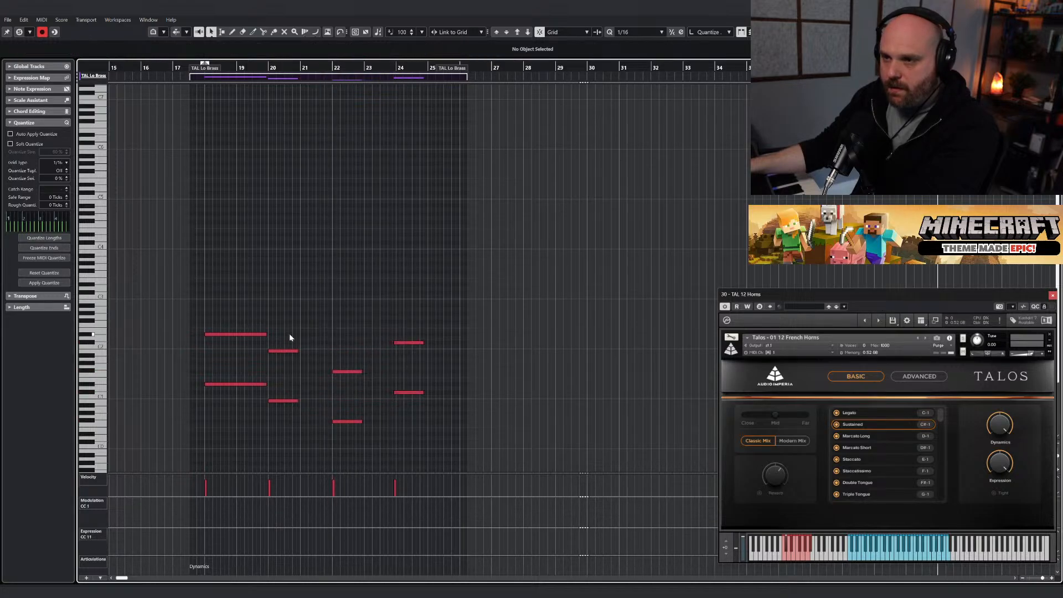
# Lengthen the last three low brass octave pairs to about two bars each and play the part from before bar 18.
pyautogui.moveTo(339, 425); pyautogui.dragTo(428, 408)
pyautogui.moveTo(292, 353); pyautogui.dragTo(326, 355)
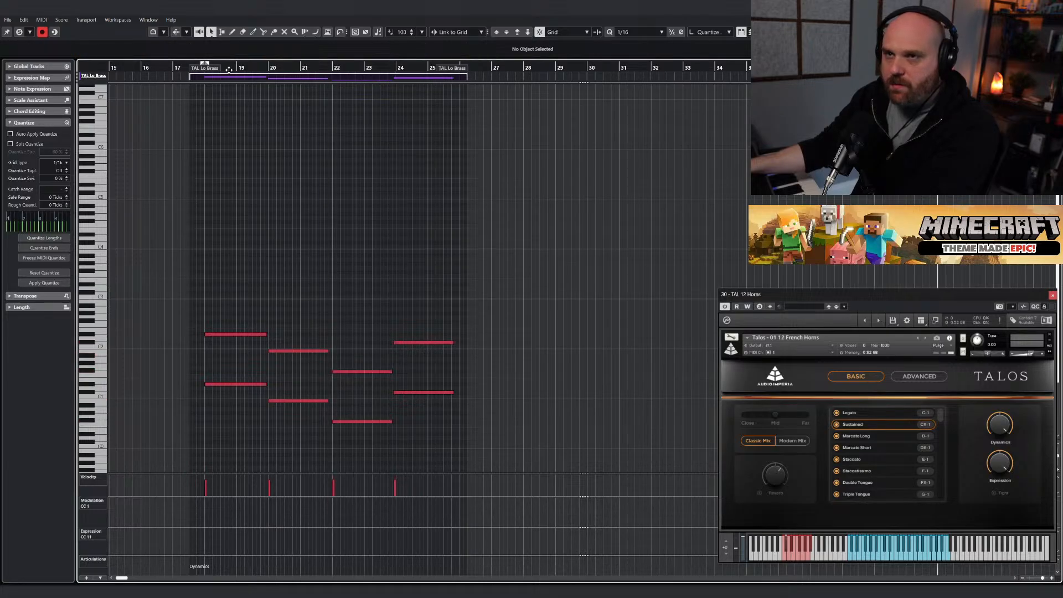
pyautogui.moveTo(216, 67); pyautogui.dragTo(197, 67)
pyautogui.press('space')
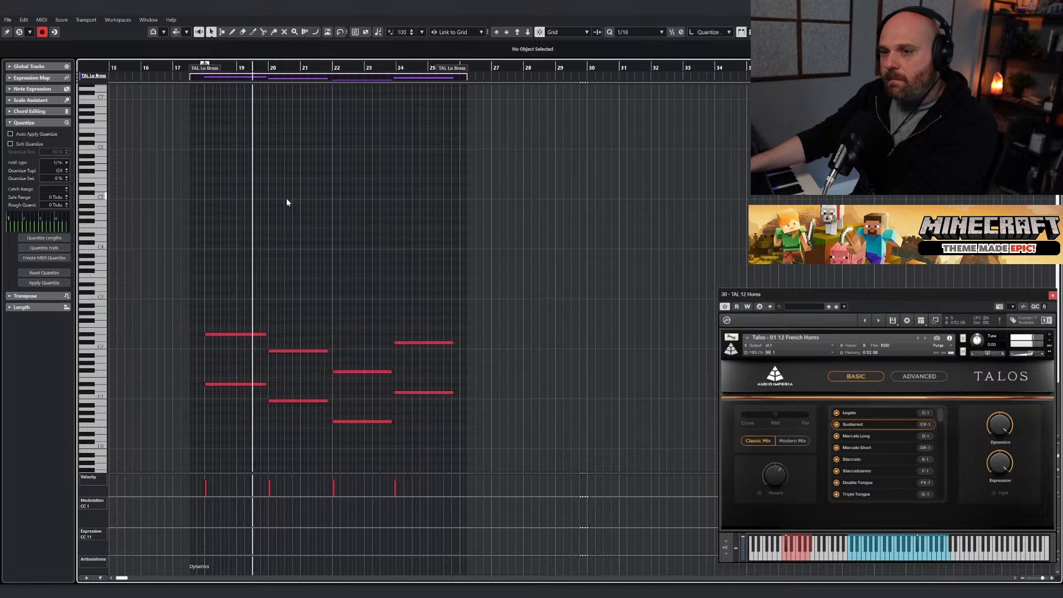
pyautogui.rightClick(288, 266)
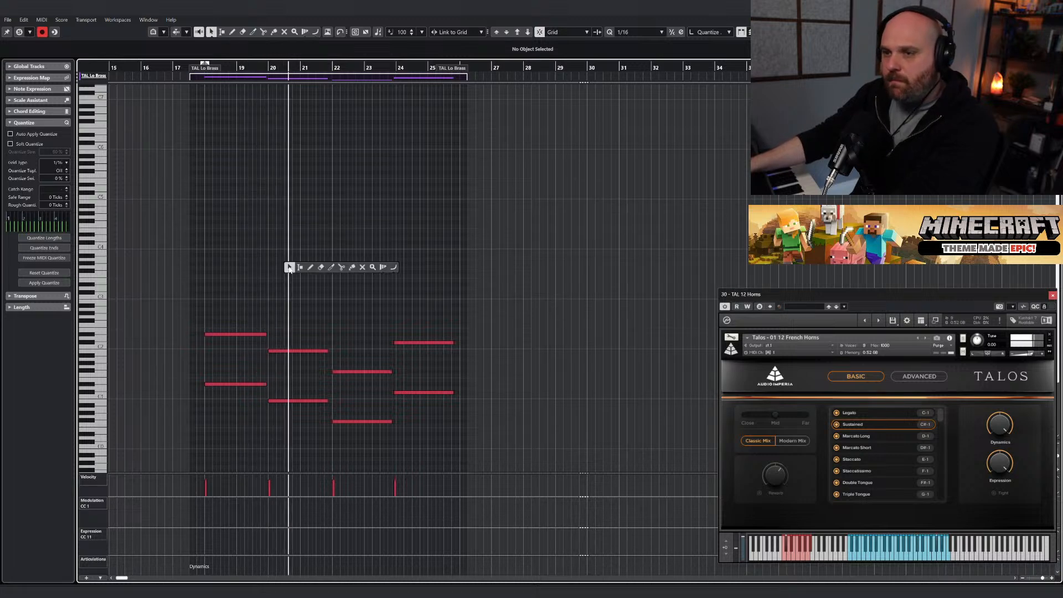
pyautogui.click(289, 267)
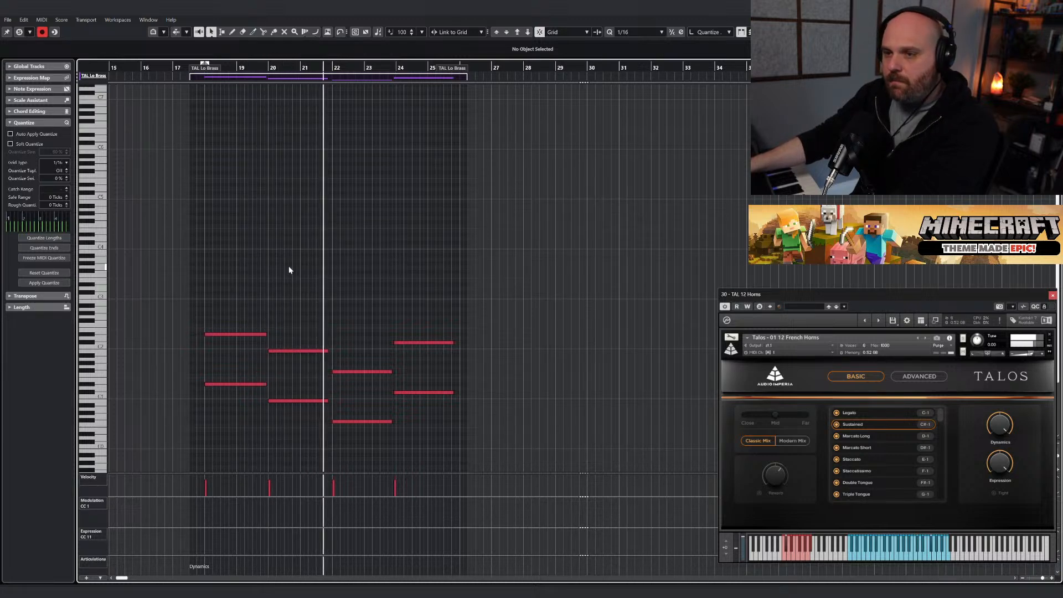
# Return to the arrangement and split the TAL 12 Horns part at bar 22.
pyautogui.rightClick(344, 287)
pyautogui.click(343, 287)
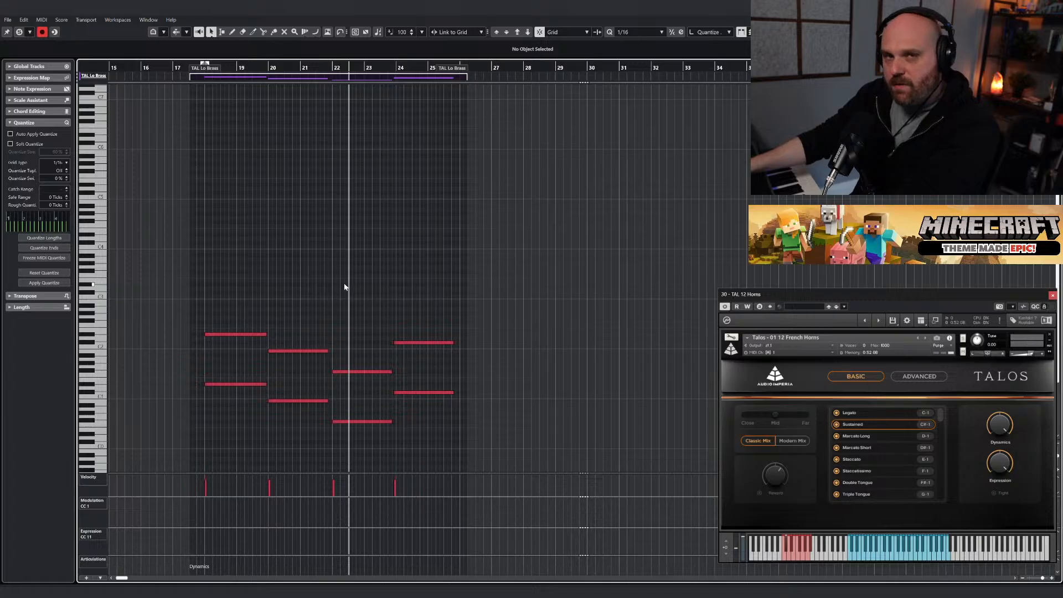
pyautogui.press('Return')
pyautogui.scroll(3, 476, 238)
pyautogui.rightClick(534, 256)
pyautogui.click(536, 257)
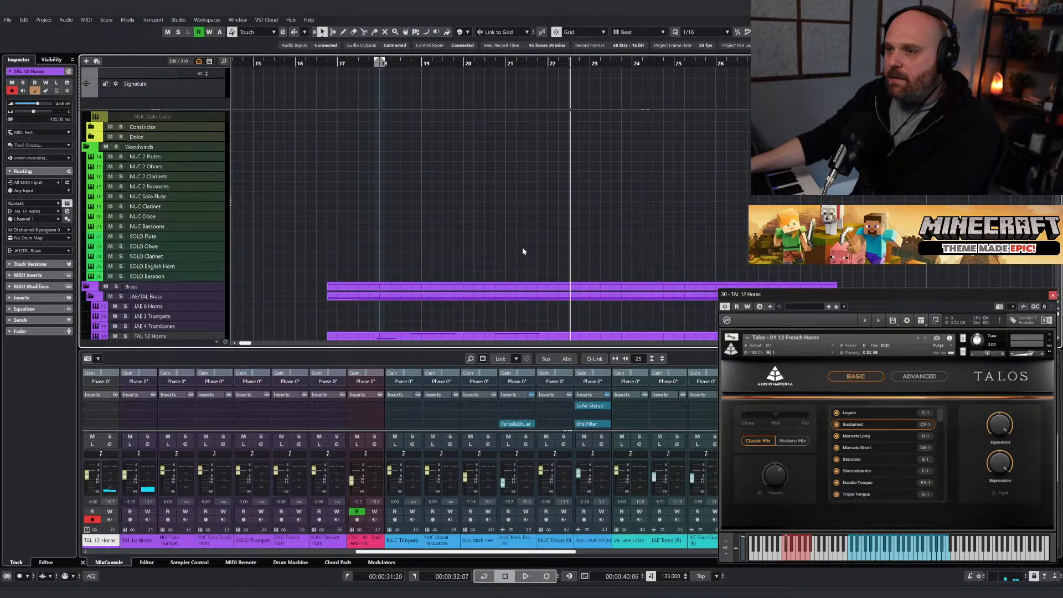
pyautogui.scroll(-3, 511, 248)
pyautogui.rightClick(510, 247)
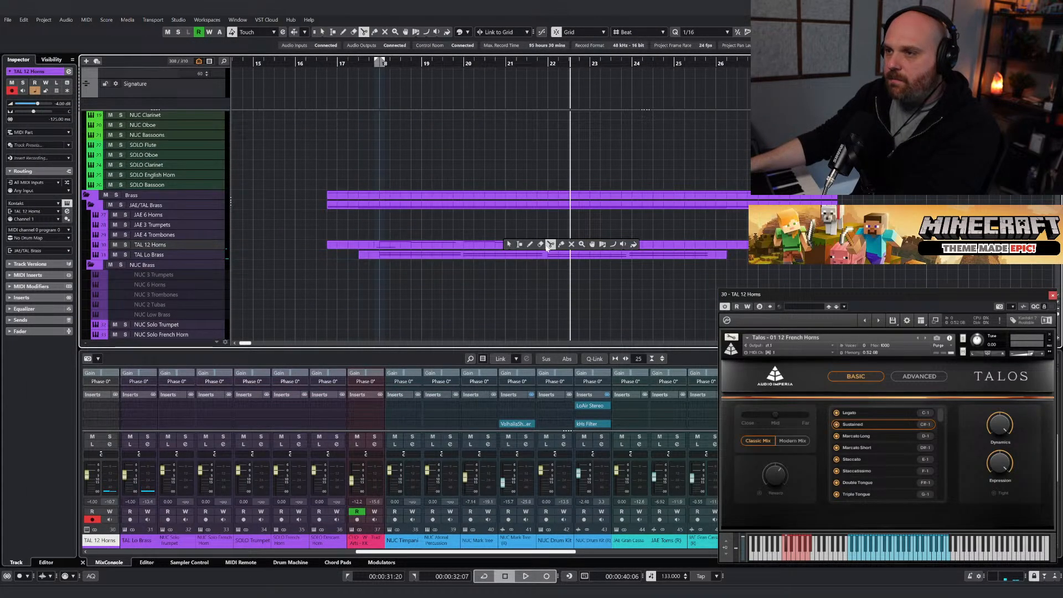
pyautogui.click(551, 245)
pyautogui.click(549, 247)
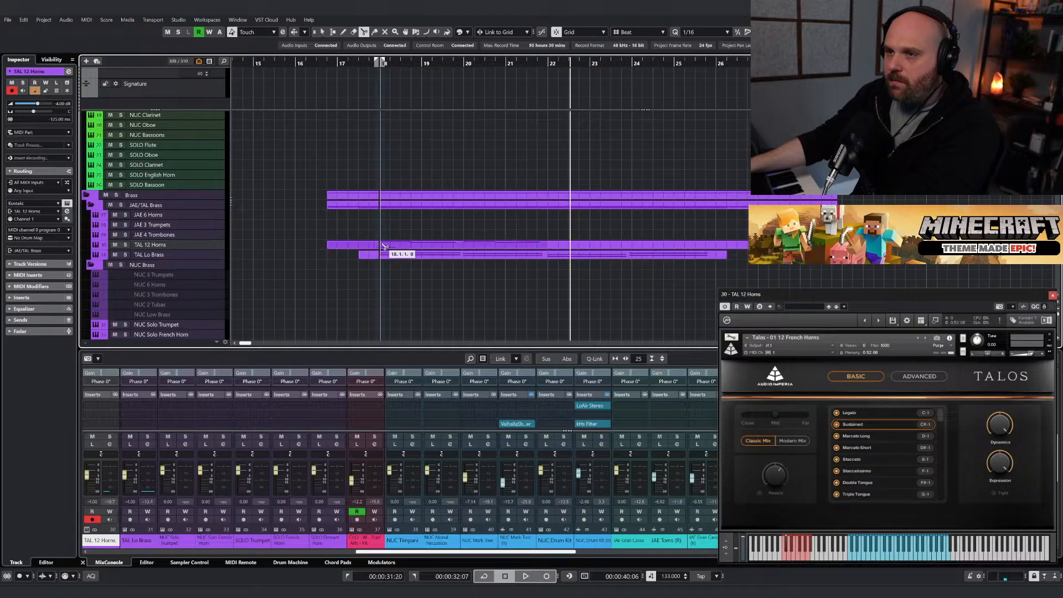
# Trim the horn part's start to bar 17 and replace the leftover part after bar 22 with a copy of the melody ending at bar 26.
pyautogui.press('1')
pyautogui.click(332, 246)
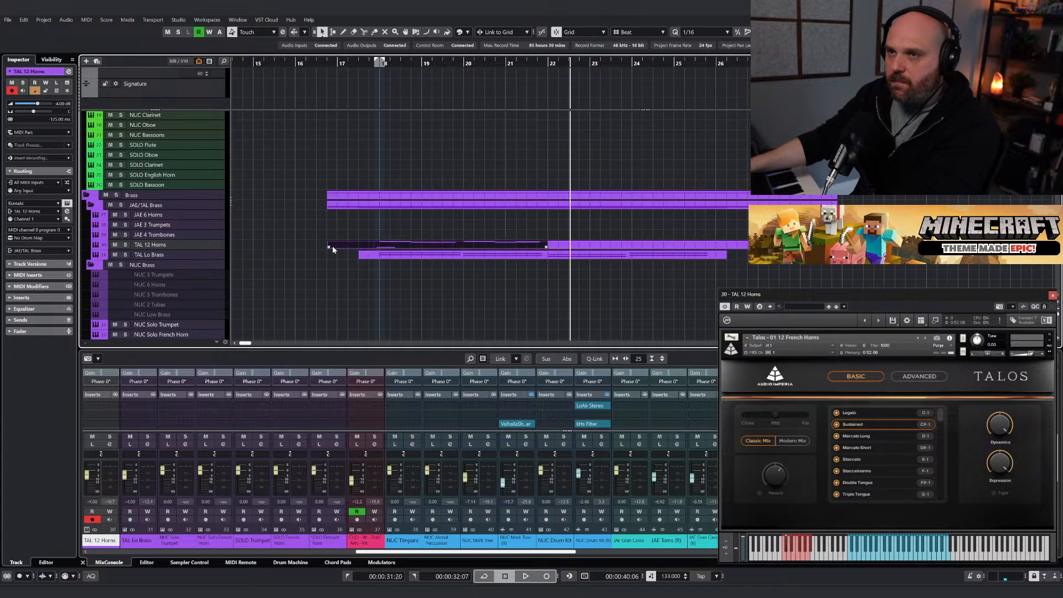
pyautogui.moveTo(330, 246); pyautogui.dragTo(555, 250)
pyautogui.click(595, 248)
pyautogui.press('Delete')
# Glue the adjoining TAL 12 Horns parts into a single part and return to the selection tool.
pyautogui.rightClick(504, 228)
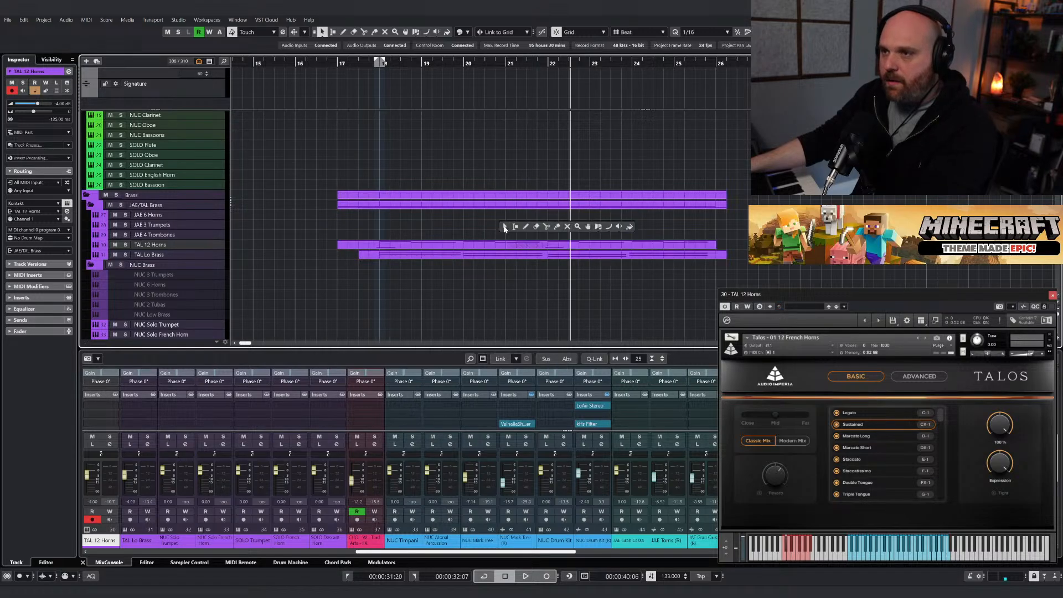
pyautogui.click(557, 229)
pyautogui.click(524, 242)
pyautogui.press('1')
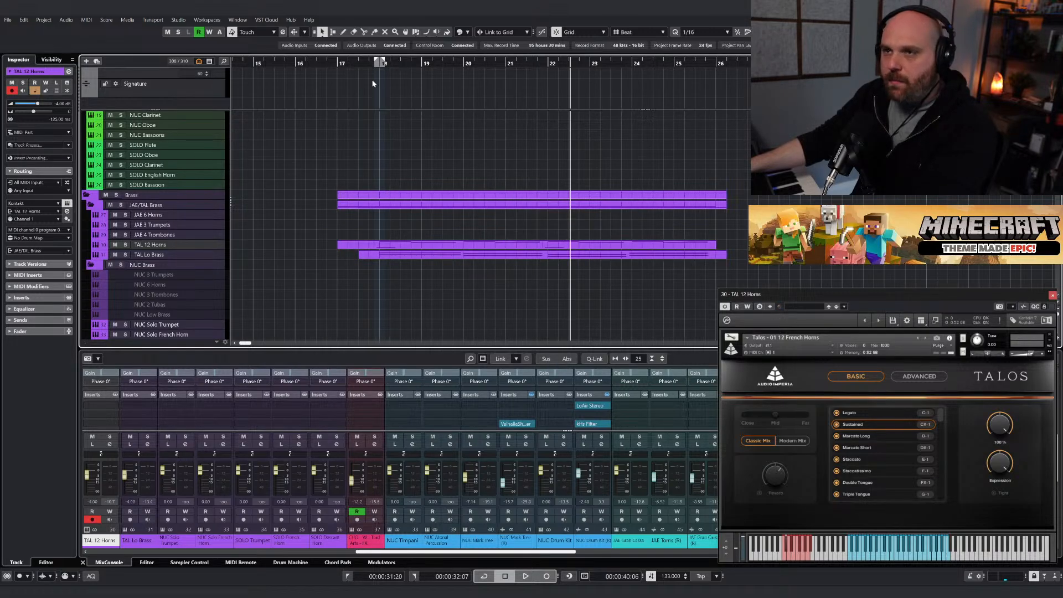
# Play the brass from bar 18 and trim the start of the last low brass note pair to bar 24.
pyautogui.click(375, 64)
pyautogui.press('space')
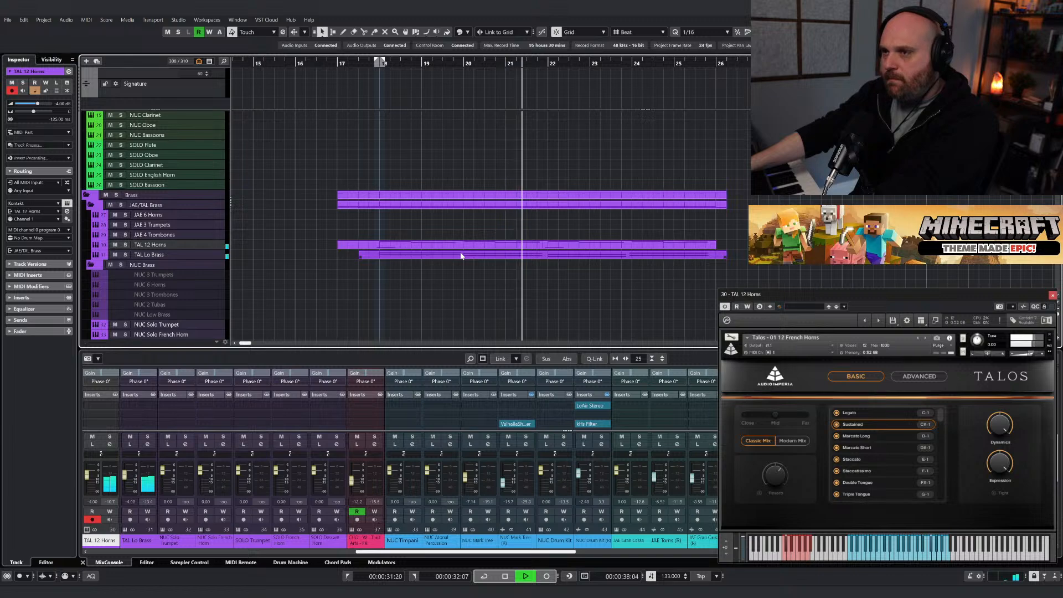
pyautogui.doubleClick(580, 258)
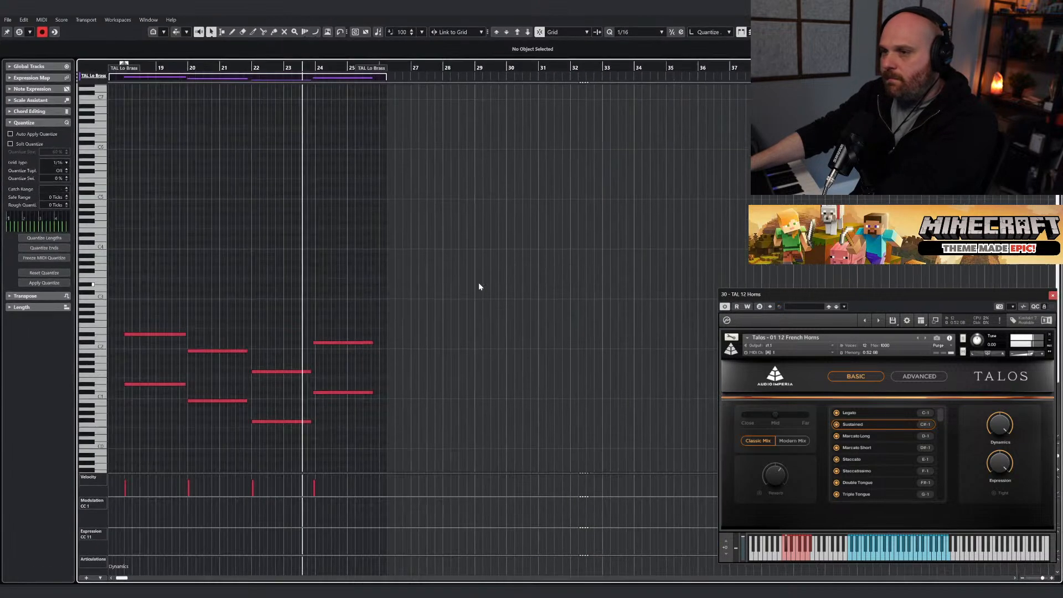
pyautogui.moveTo(326, 323); pyautogui.dragTo(387, 447)
pyautogui.moveTo(314, 392); pyautogui.dragTo(318, 393)
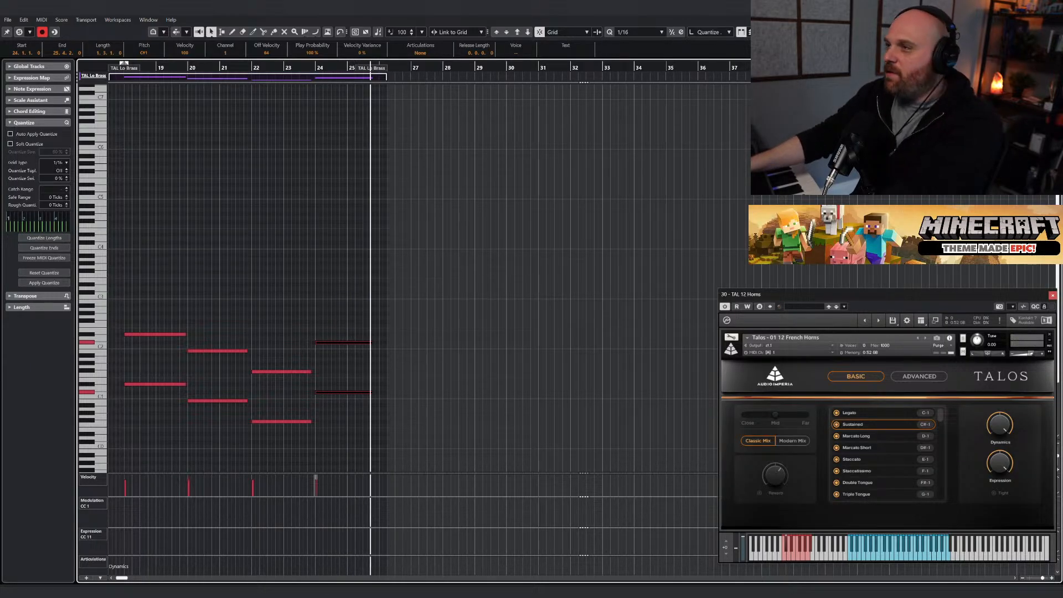
pyautogui.press('Return')
pyautogui.click(406, 296)
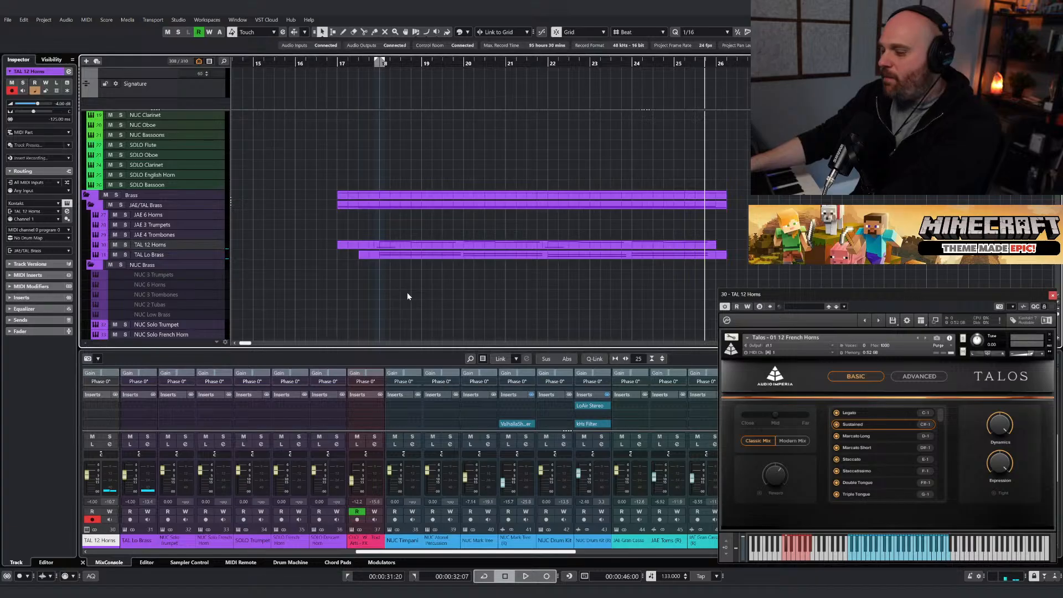
# Open the AI Sketch Piano track's instrument, close the TAL 12 Horns window and remove the loaded Gravitas Piano patch.
pyautogui.scroll(7, 407, 293)
pyautogui.scroll(-2, 408, 284)
pyautogui.rightClick(408, 284)
pyautogui.click(409, 283)
pyautogui.press('g')
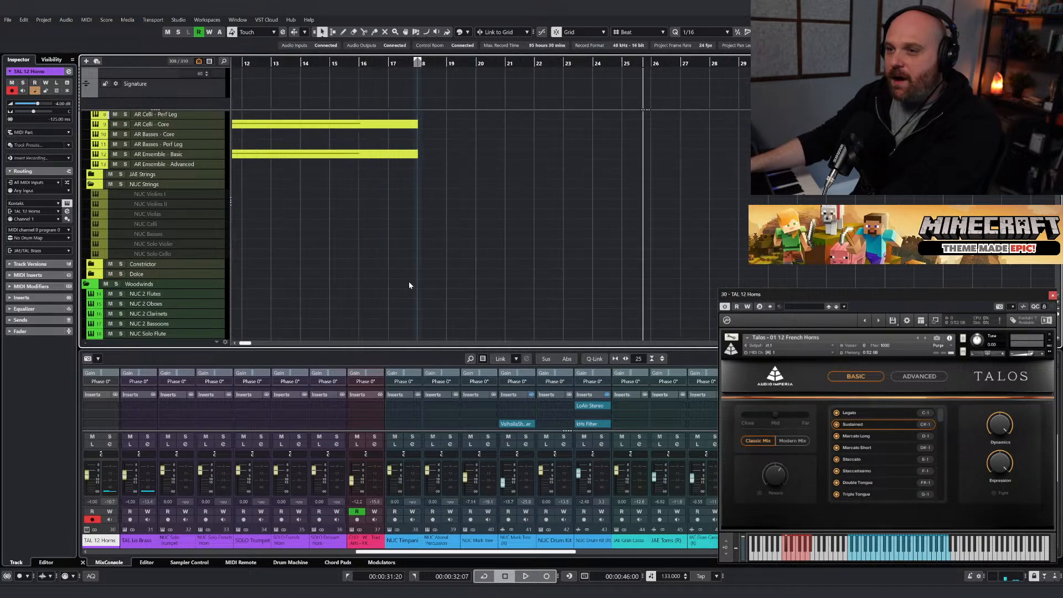
pyautogui.scroll(-5, 409, 285)
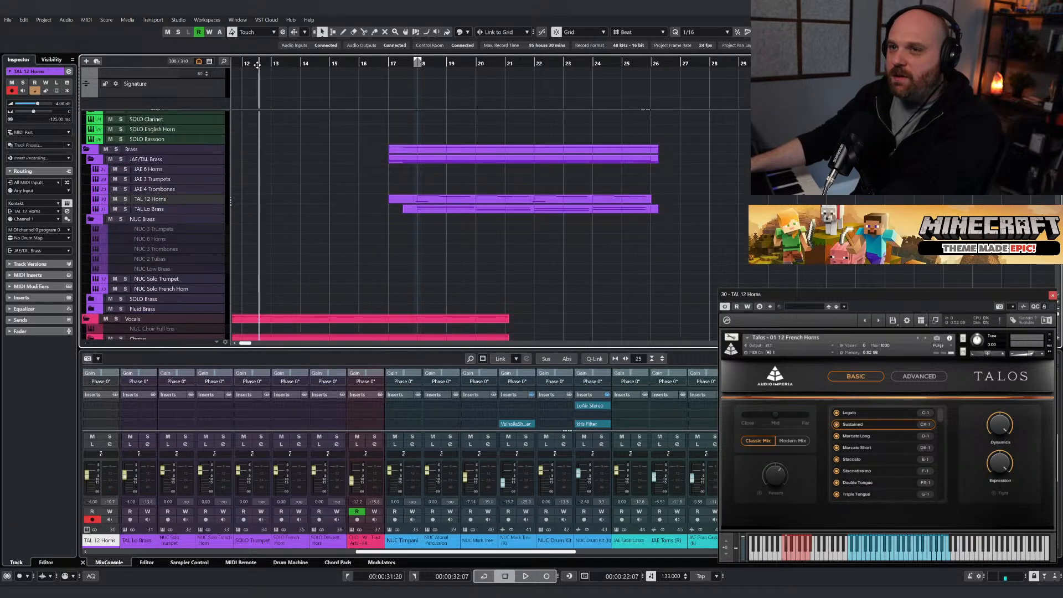
pyautogui.hscroll(-3, 321, 171)
pyautogui.scroll(5, 326, 199)
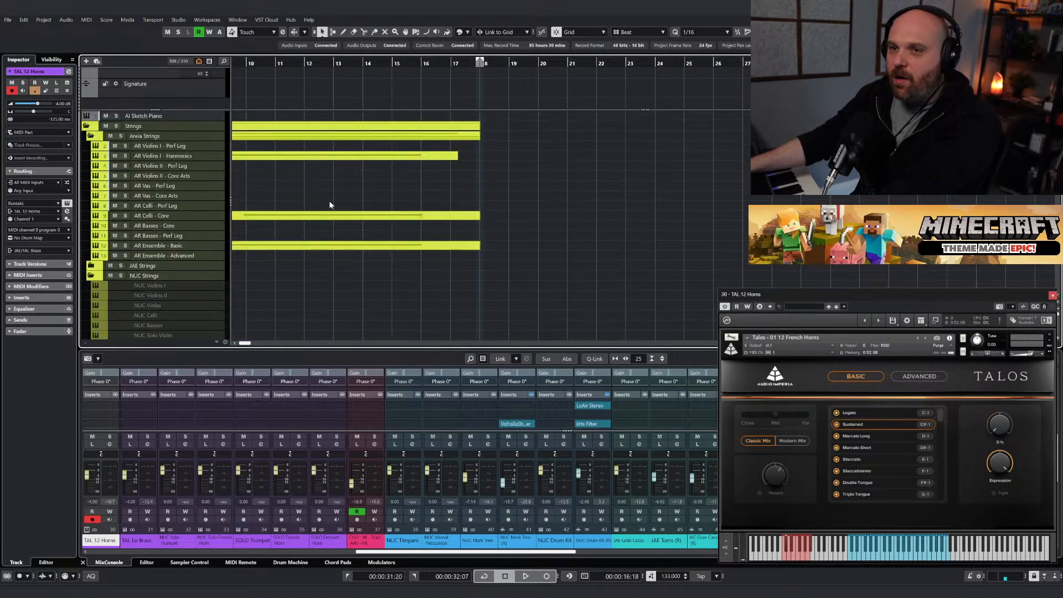
pyautogui.click(154, 115)
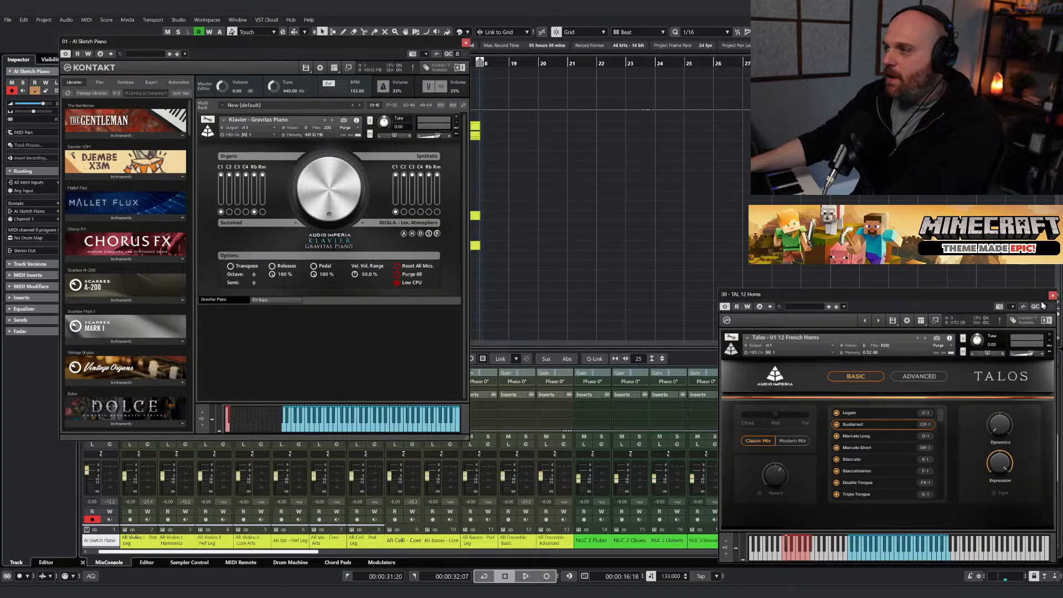
pyautogui.click(1053, 297)
pyautogui.click(457, 118)
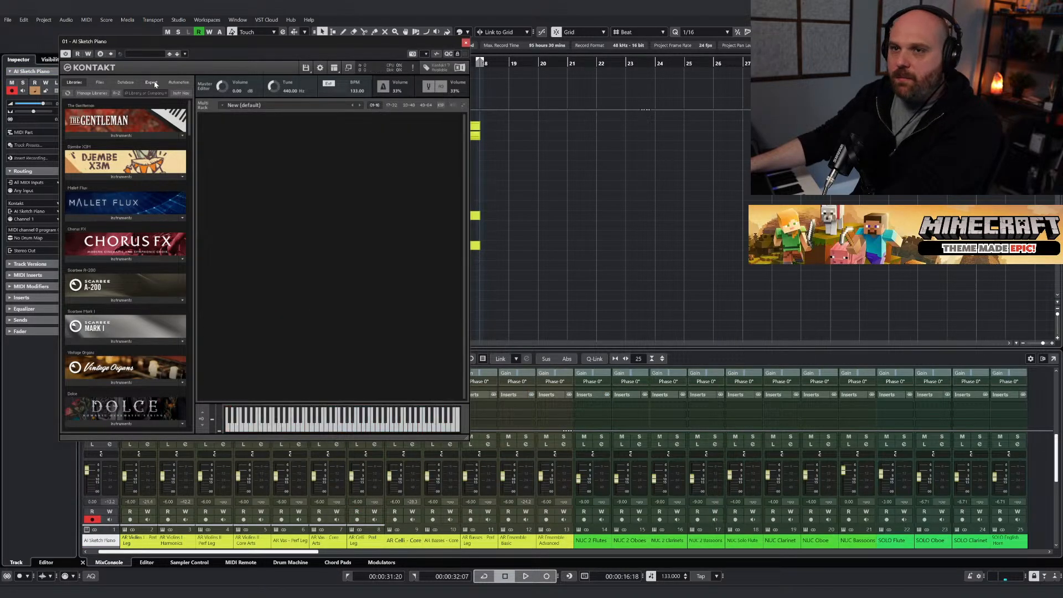
# Search the Kontakt libraries for "klavier" and load 01 Klavier - Gravitas Piano.nki.
pyautogui.click(147, 93)
pyautogui.write('klavier')
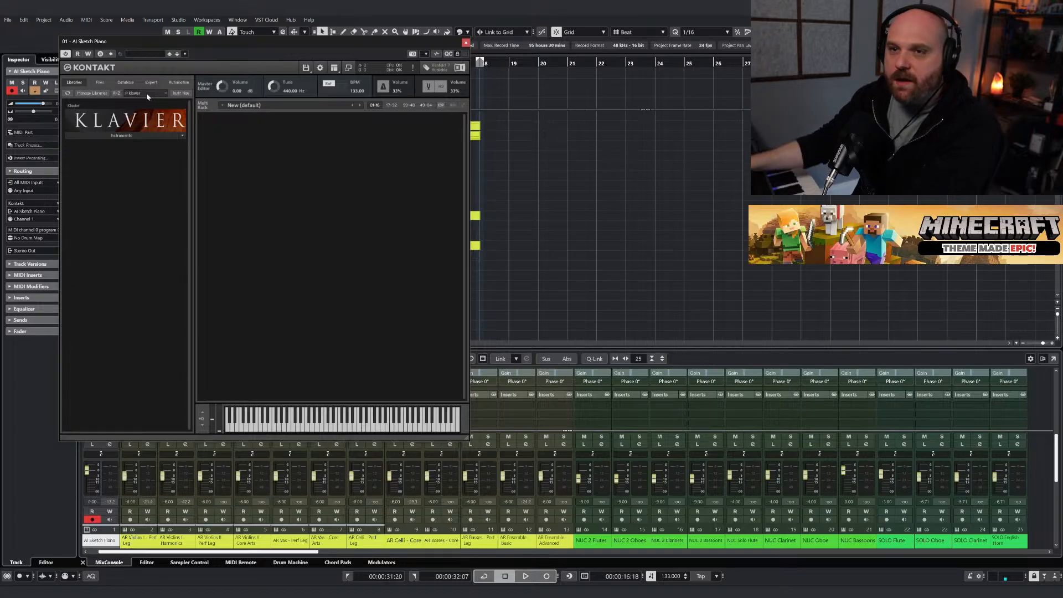
pyautogui.click(130, 135)
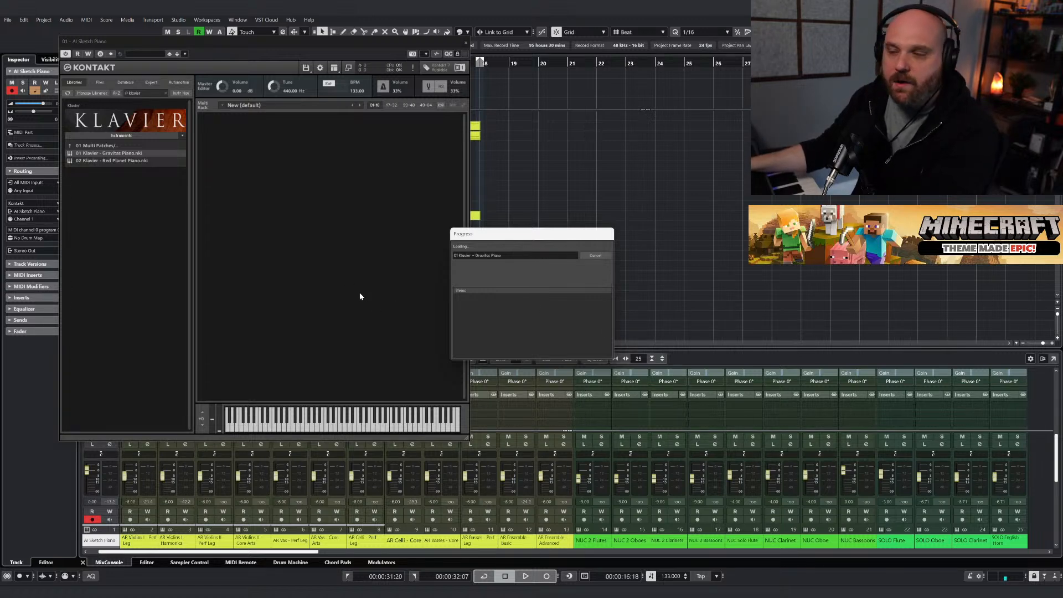
pyautogui.moveTo(375, 264); pyautogui.dragTo(376, 310)
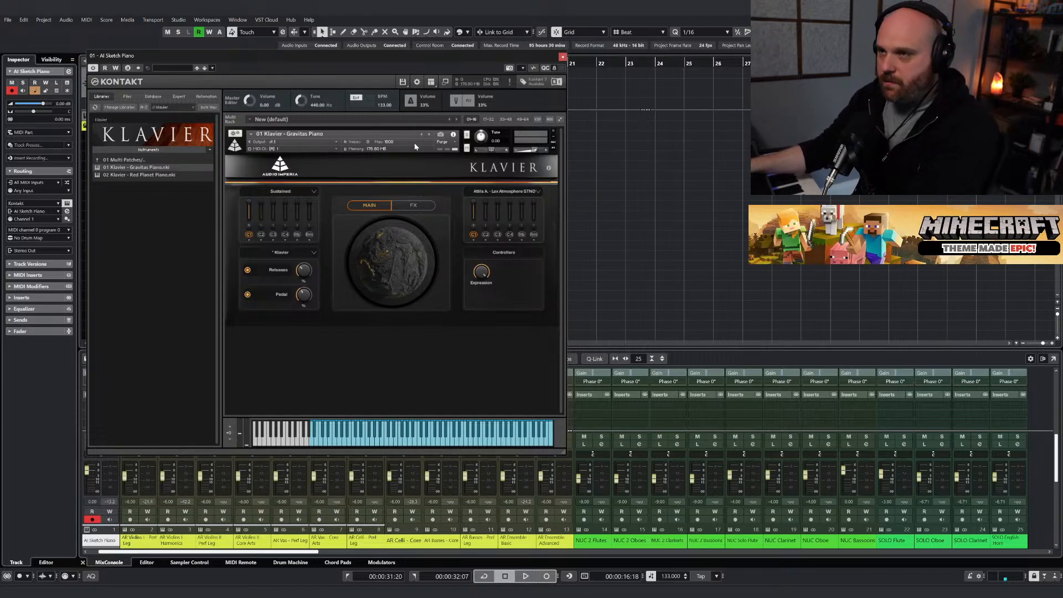
# Reduce the piano instrument to Kontakt's compact view and close its window.
pyautogui.click(444, 83)
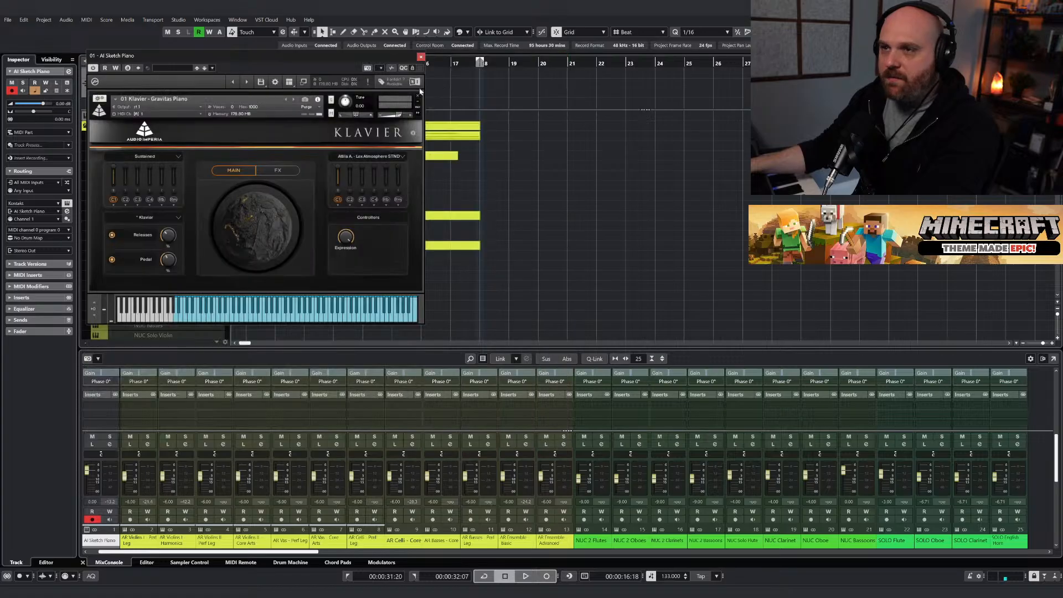
pyautogui.moveTo(277, 64); pyautogui.dragTo(287, 145)
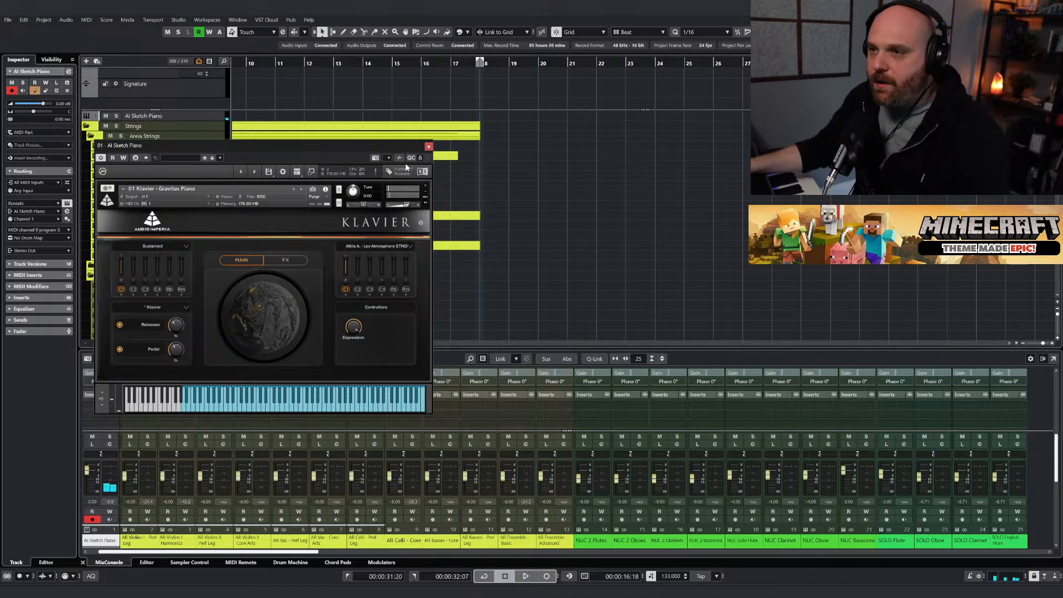
pyautogui.click(428, 147)
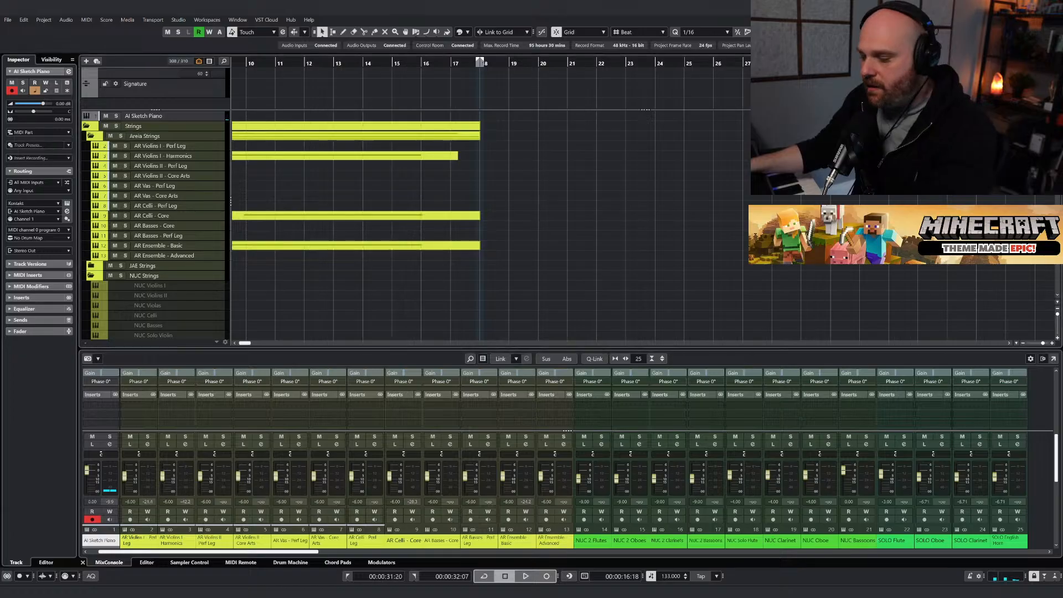
# Search the system for "midi", launch MIDIculous 4 and move its window clear of the webcam area.
pyautogui.press('super')
pyautogui.write('midi')
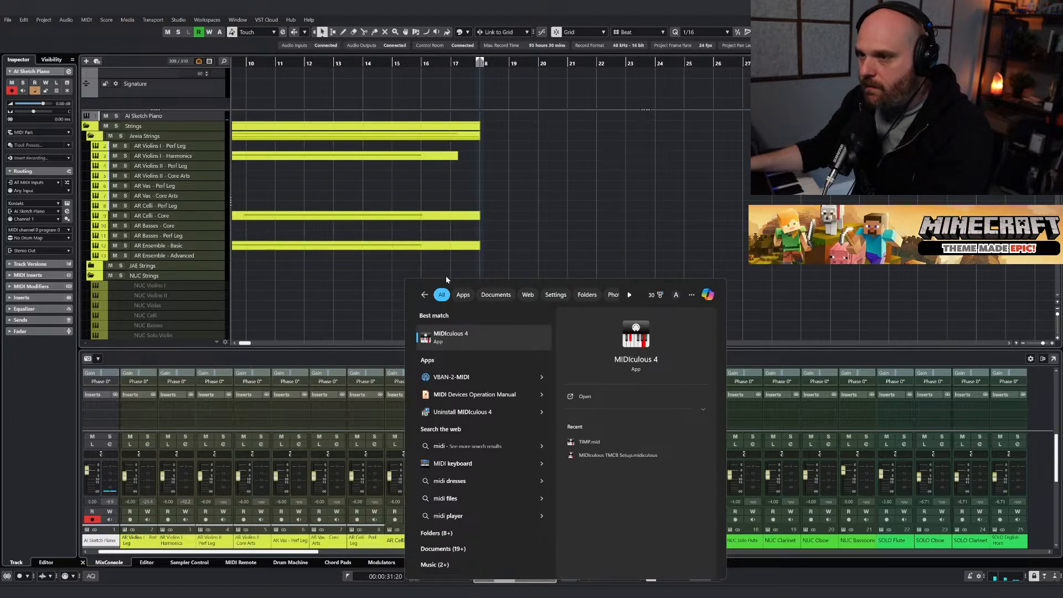
pyautogui.click(458, 336)
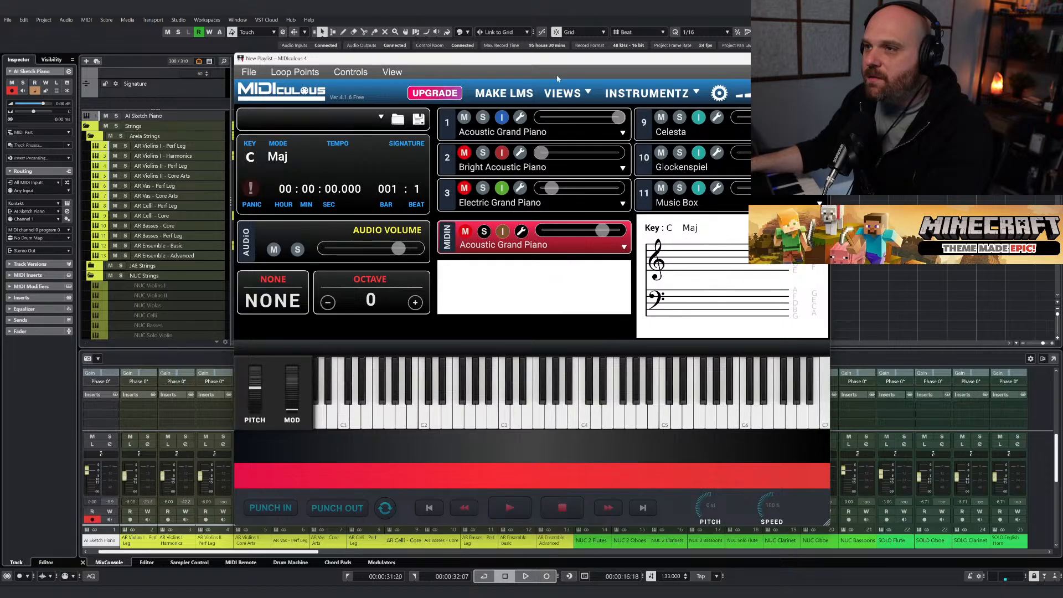
pyautogui.moveTo(548, 62); pyautogui.dragTo(345, 56)
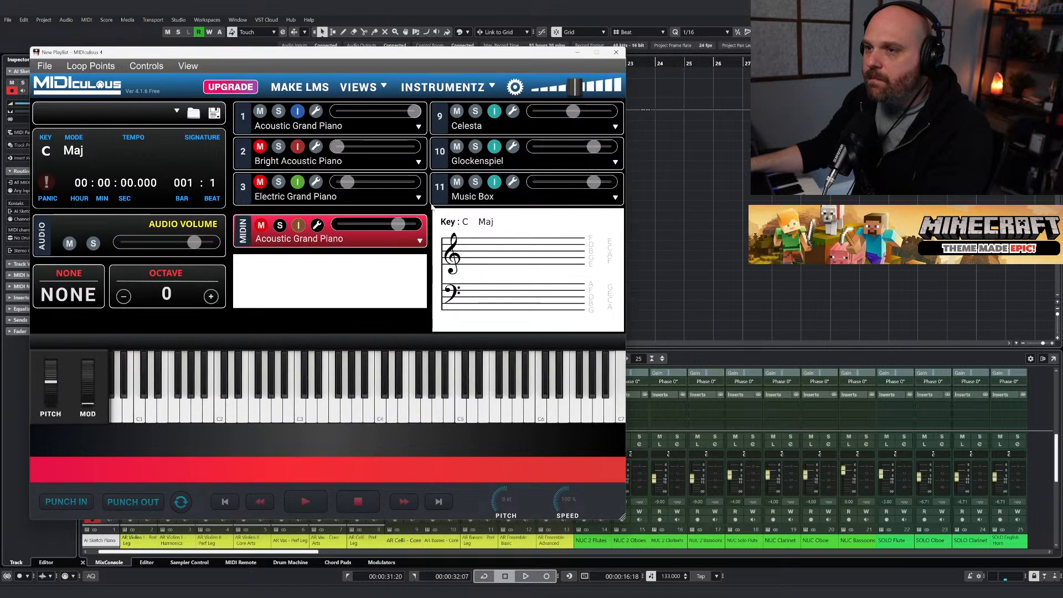
# Set the root key to F♯ for the chord demonstration and close MIDIculous without saving the playlist.
pyautogui.click(592, 329)
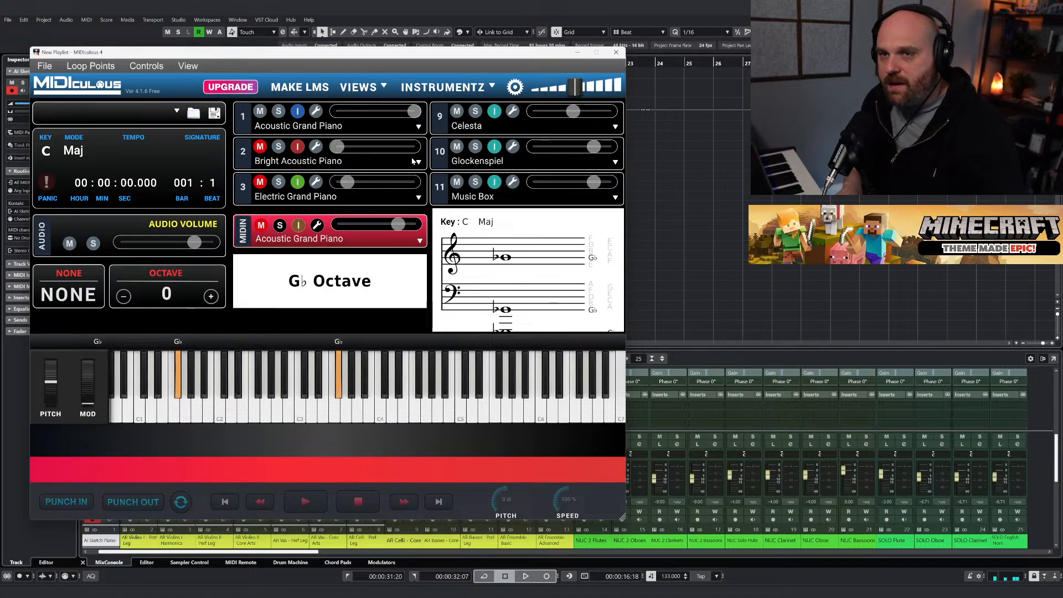
pyautogui.click(46, 151)
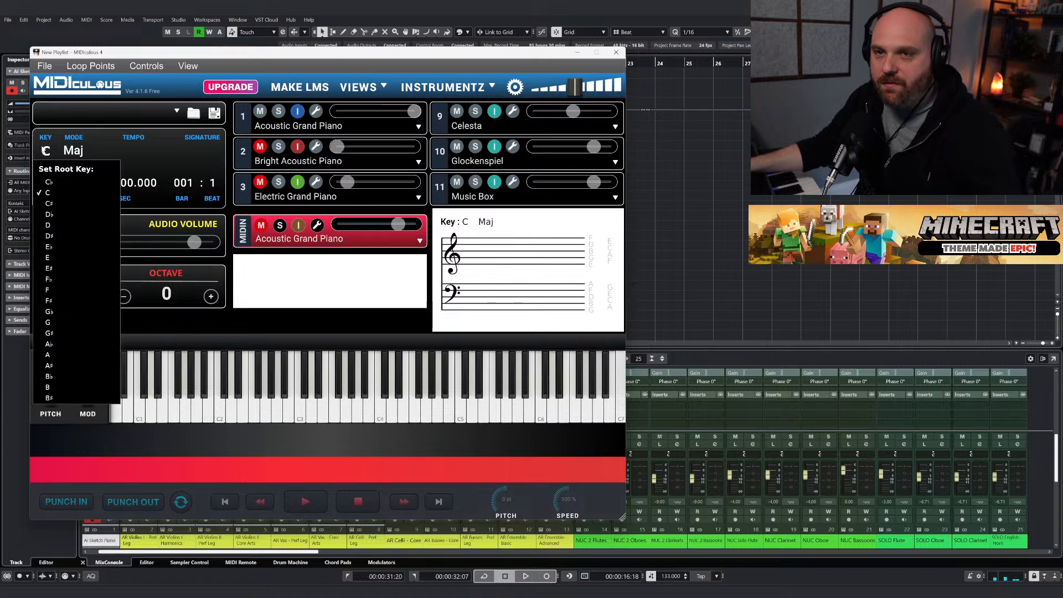
pyautogui.click(49, 301)
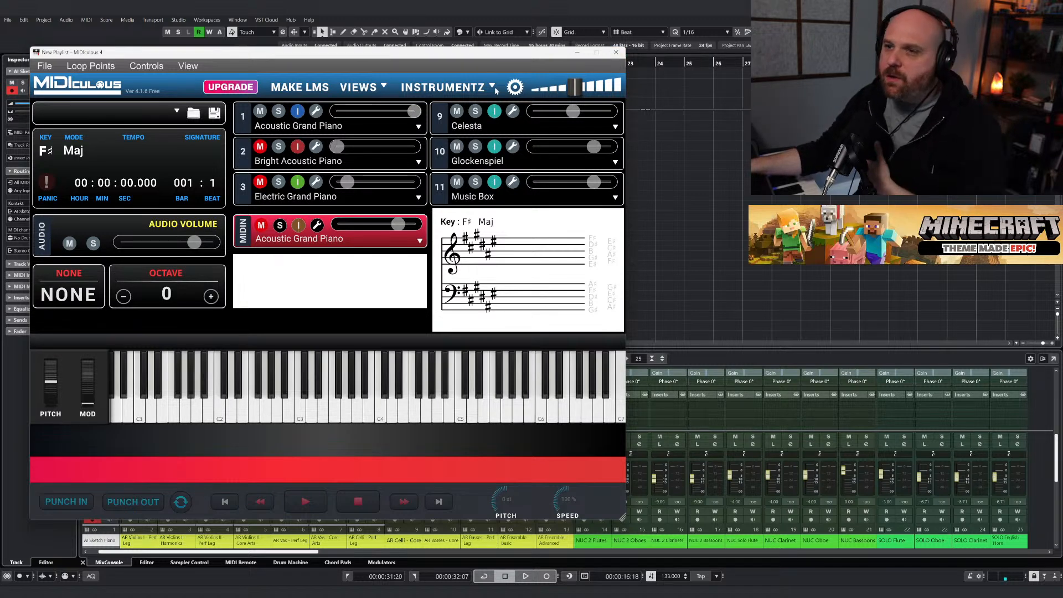
pyautogui.click(616, 53)
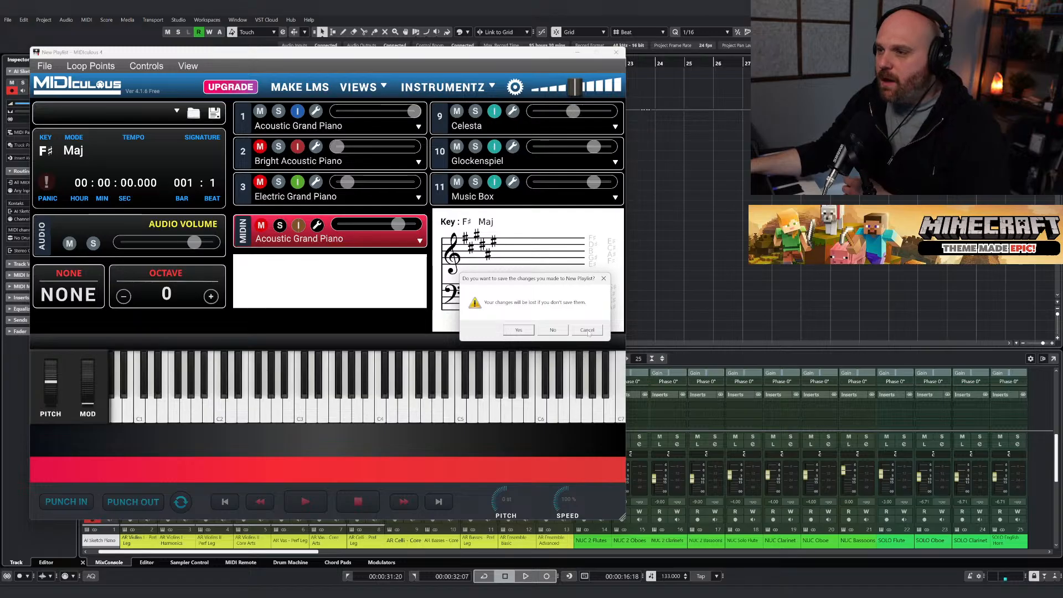
pyautogui.click(552, 330)
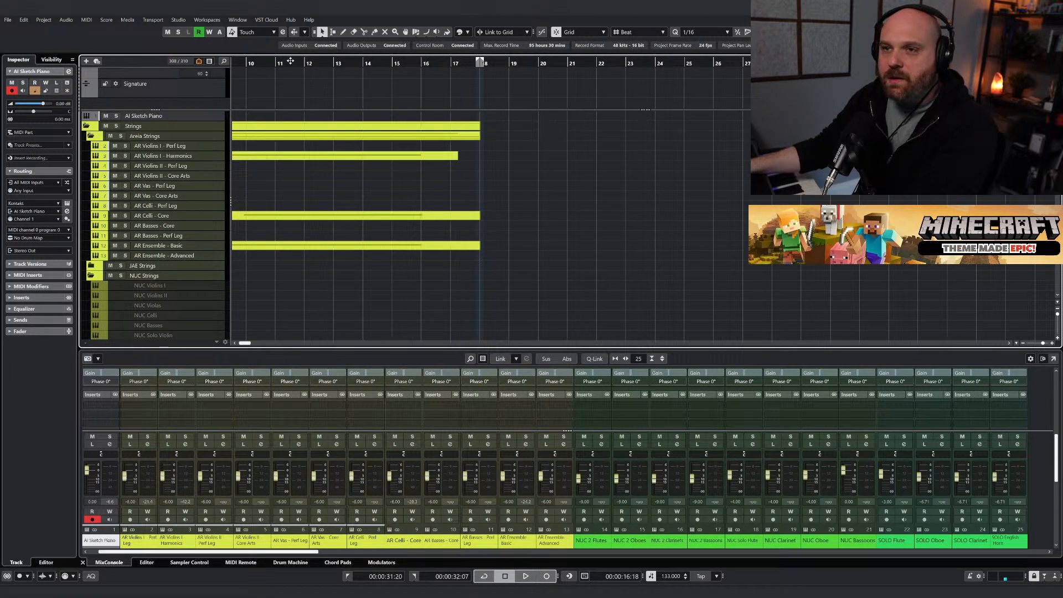
# Play the horn and low brass passage from bar 18 while selecting the TAL Lo Brass part, and stop playback.
pyautogui.moveTo(293, 63); pyautogui.dragTo(479, 86)
pyautogui.press('space')
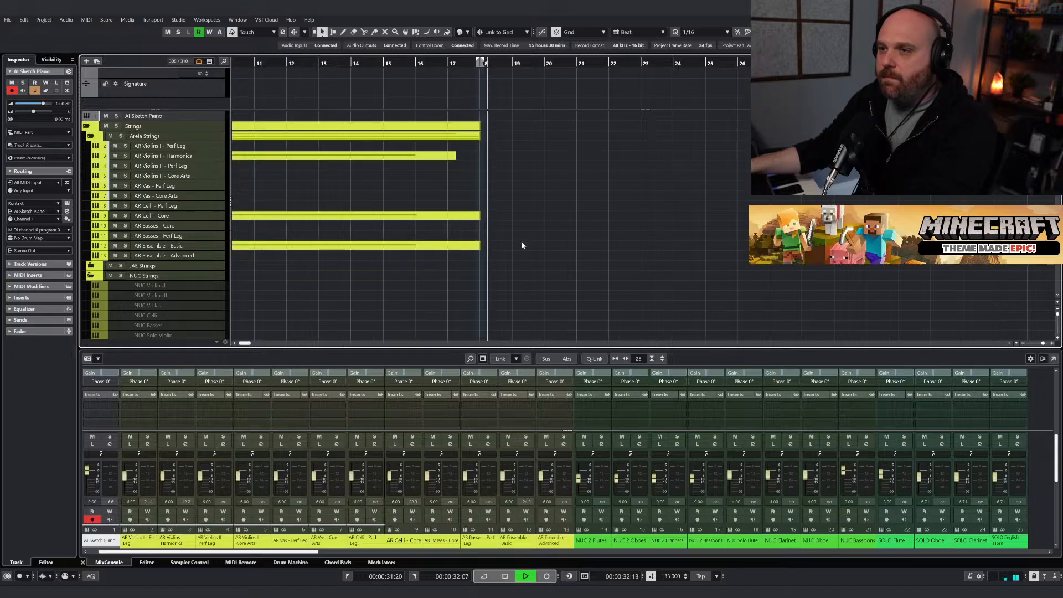
pyautogui.scroll(-10, 523, 246)
pyautogui.scroll(5, 523, 247)
pyautogui.click(520, 257)
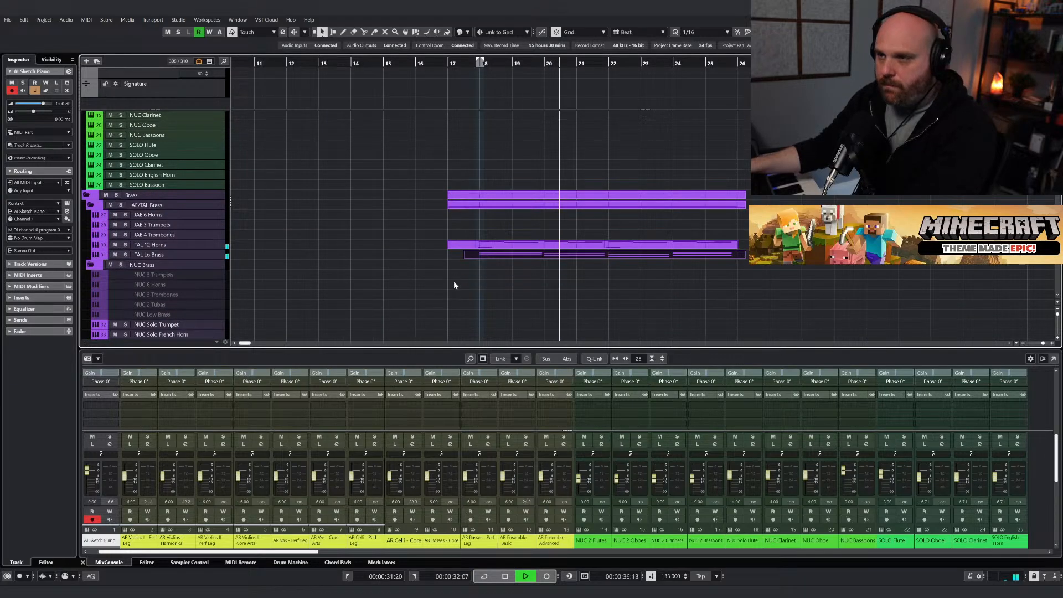
pyautogui.hscroll(-4, 498, 284)
pyautogui.scroll(-2, 542, 290)
pyautogui.scroll(-1, 543, 294)
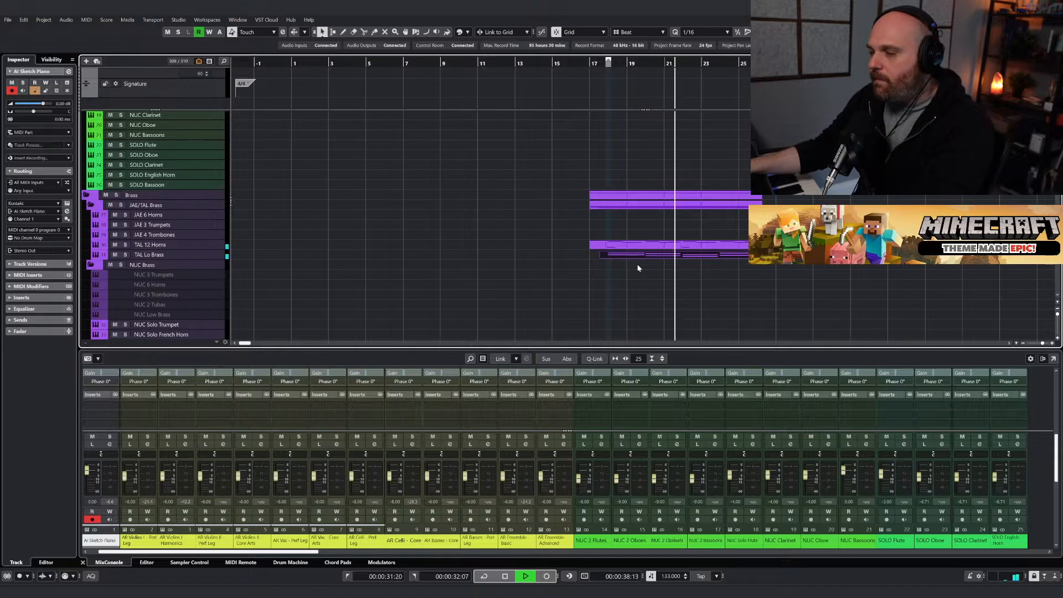
pyautogui.press('space')
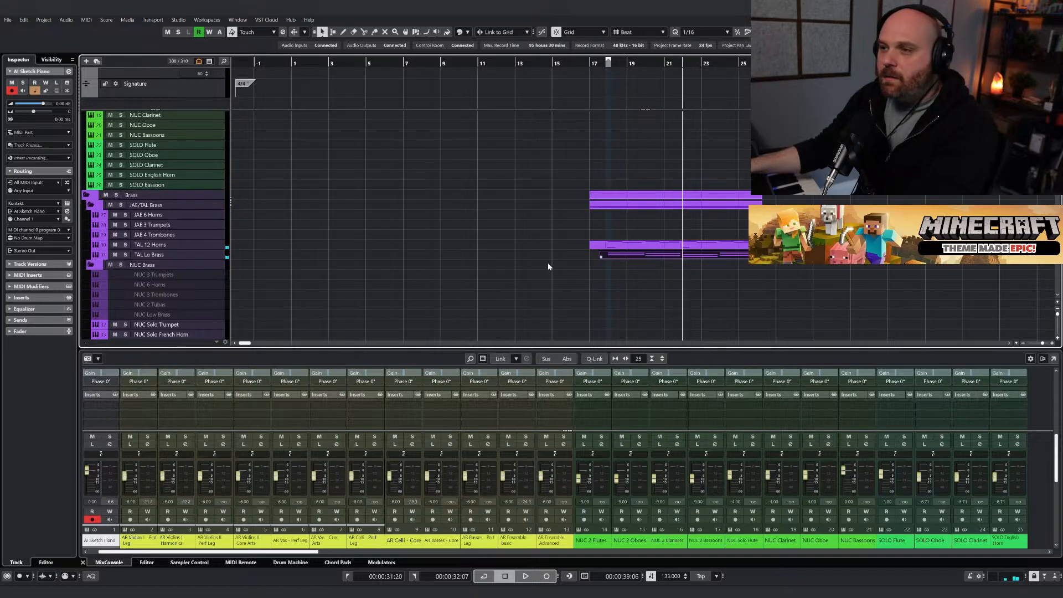
# Open the TAL Lo Brass part for note editing and enlarge it to show its notes and controller lanes.
pyautogui.press('Return')
pyautogui.rightClick(513, 296)
pyautogui.click(535, 295)
pyautogui.press('h')
pyautogui.press('h')
pyautogui.press('h')
pyautogui.press('h')
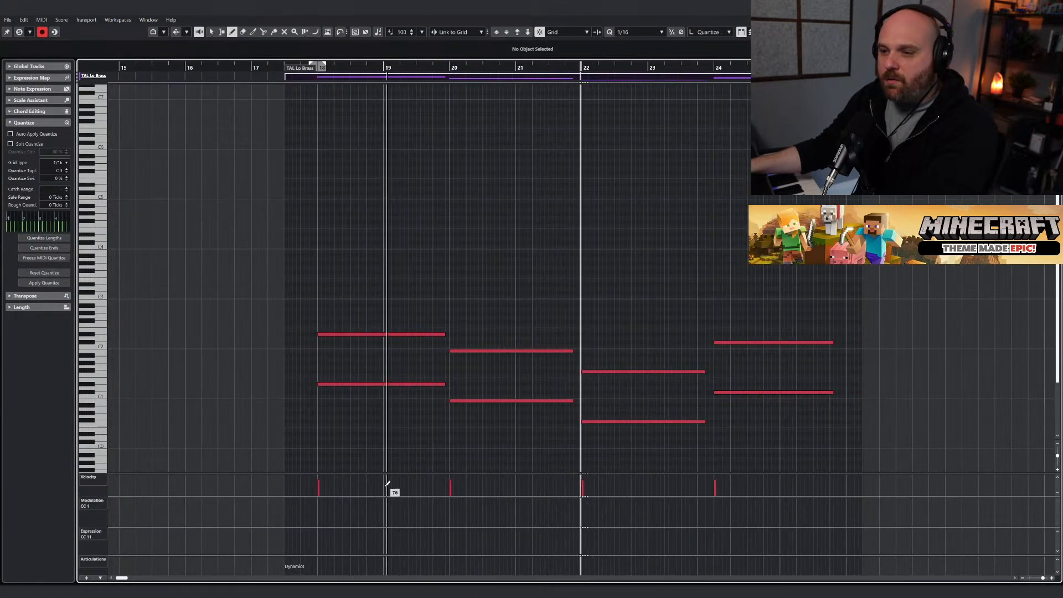
# Draw gently falling CC1 modulation curves under the first three octave pairs, from bar 18 to bar 24.
pyautogui.rightClick(385, 478)
pyautogui.click(491, 478)
pyautogui.press('1')
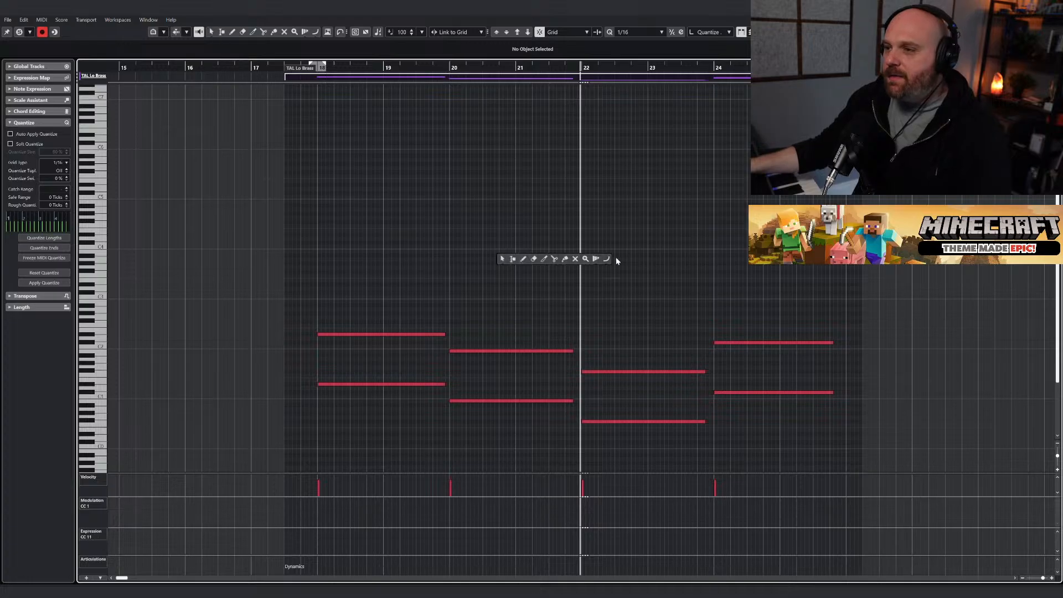
pyautogui.click(606, 259)
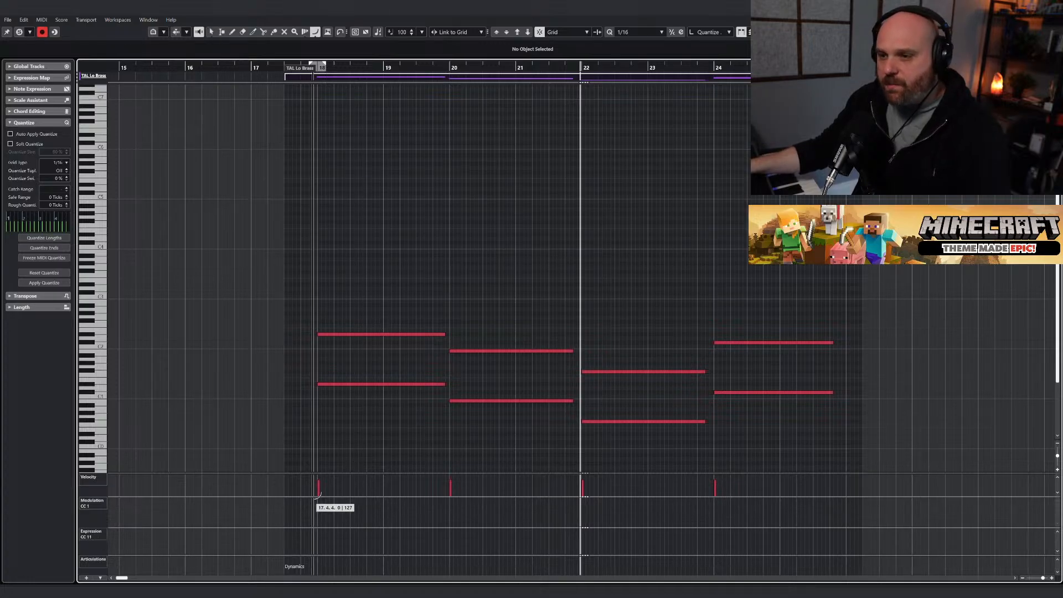
pyautogui.moveTo(317, 495); pyautogui.dragTo(450, 509)
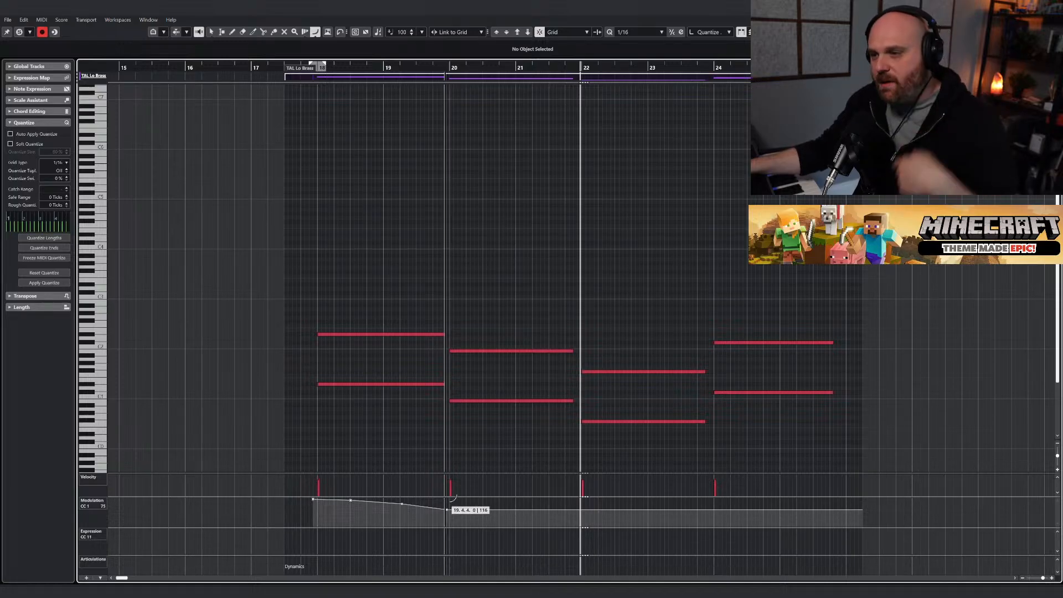
pyautogui.moveTo(447, 508); pyautogui.dragTo(716, 506)
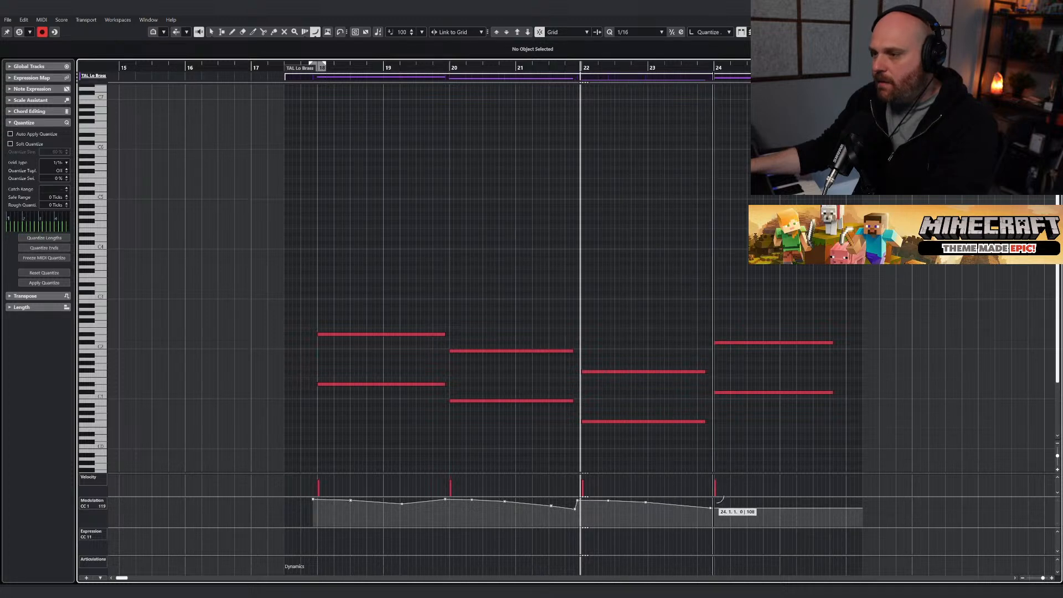
# Draw a falling CC1 modulation curve under the last octave pair, from bar 24 to nearly bar 26.
pyautogui.rightClick(719, 505)
pyautogui.click(745, 507)
pyautogui.click(717, 506)
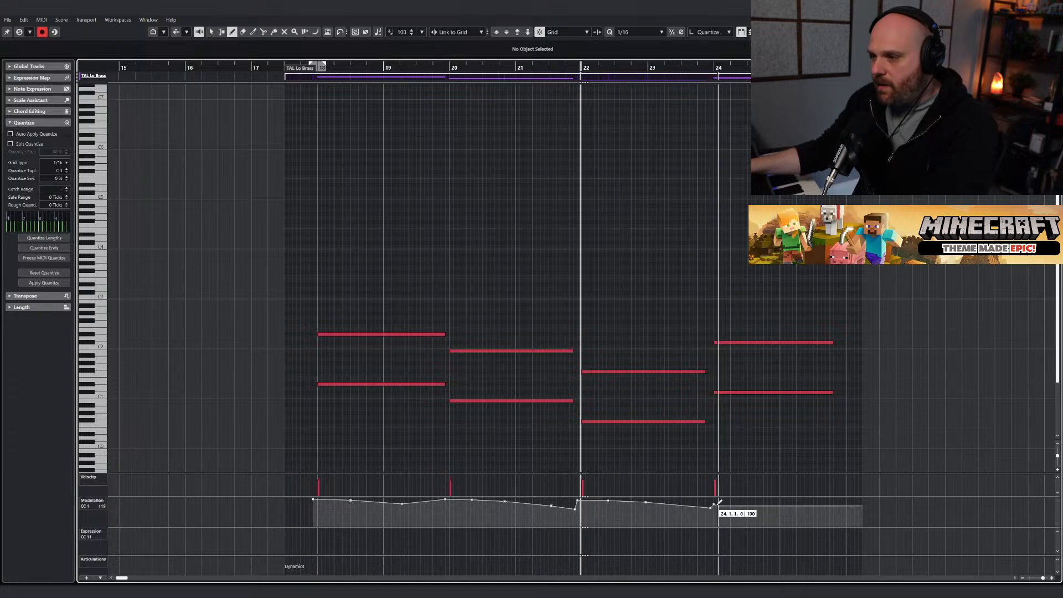
pyautogui.moveTo(717, 507); pyautogui.dragTo(829, 506)
pyautogui.rightClick(766, 508)
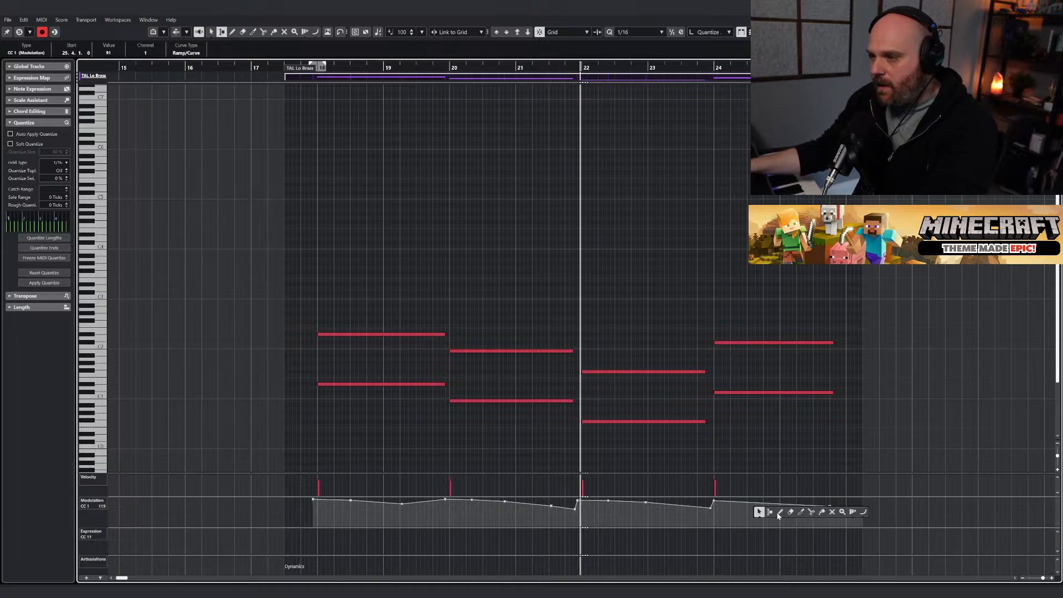
pyautogui.click(863, 512)
pyautogui.moveTo(718, 507); pyautogui.dragTo(846, 507)
# Redraw the CC1 modulation under the first octave pair as a smooth fall from bar 18 to bar 20.
pyautogui.rightClick(375, 490)
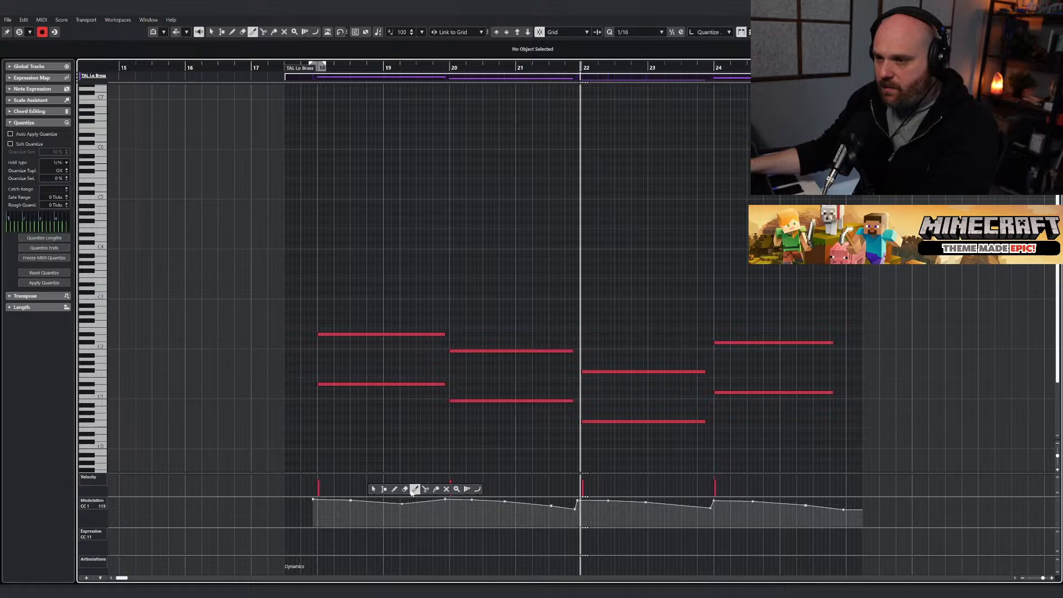
pyautogui.click(375, 490)
pyautogui.moveTo(350, 500); pyautogui.dragTo(445, 507)
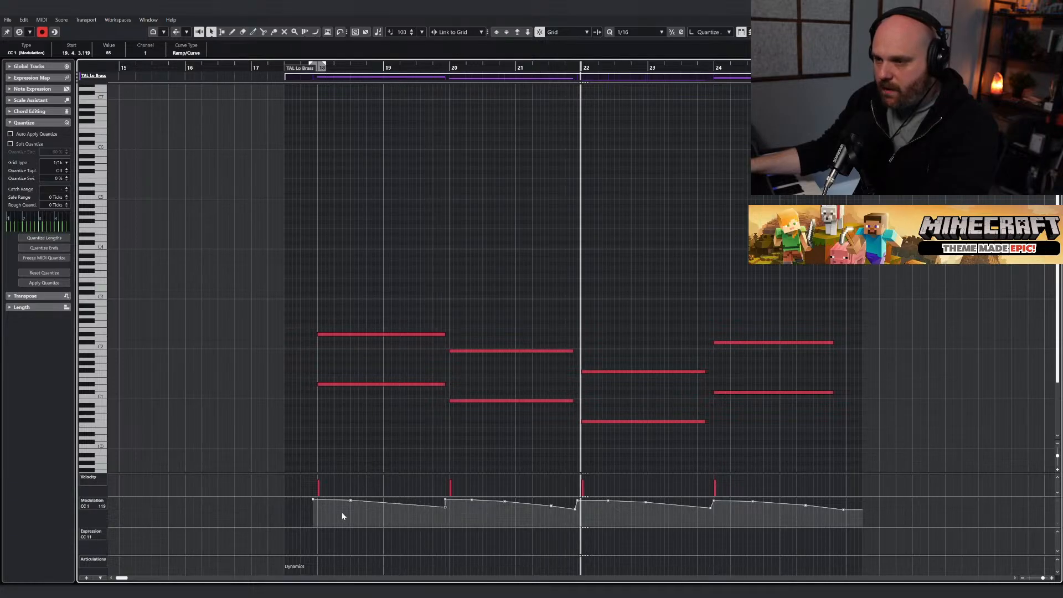
pyautogui.rightClick(384, 503)
pyautogui.click(488, 504)
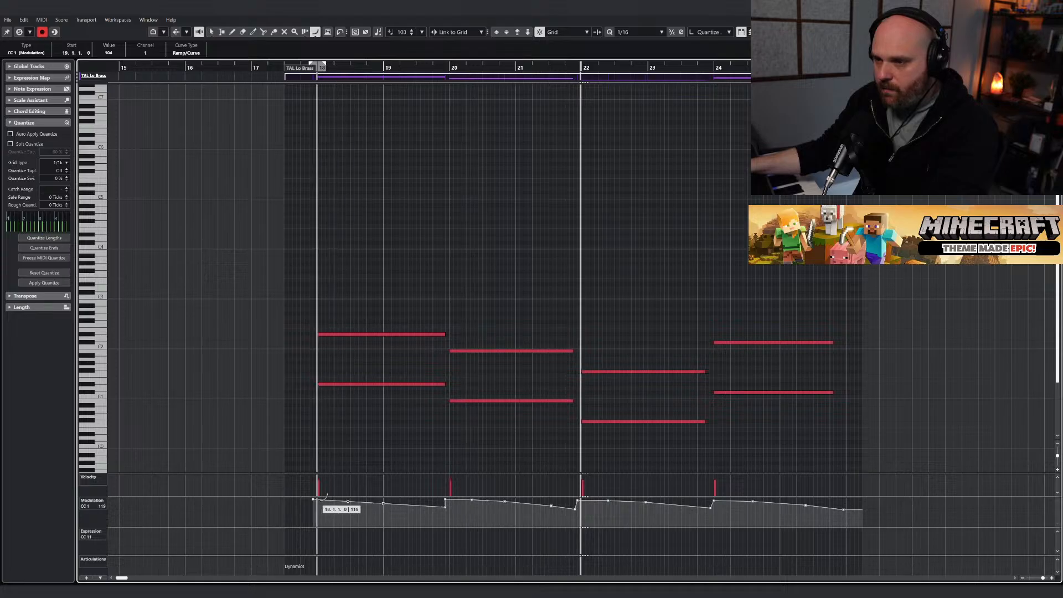
pyautogui.moveTo(317, 500)
pyautogui.mouseDown()
pyautogui.moveTo(468, 501)
pyautogui.moveTo(450, 500)
pyautogui.mouseUp()
pyautogui.press('1')
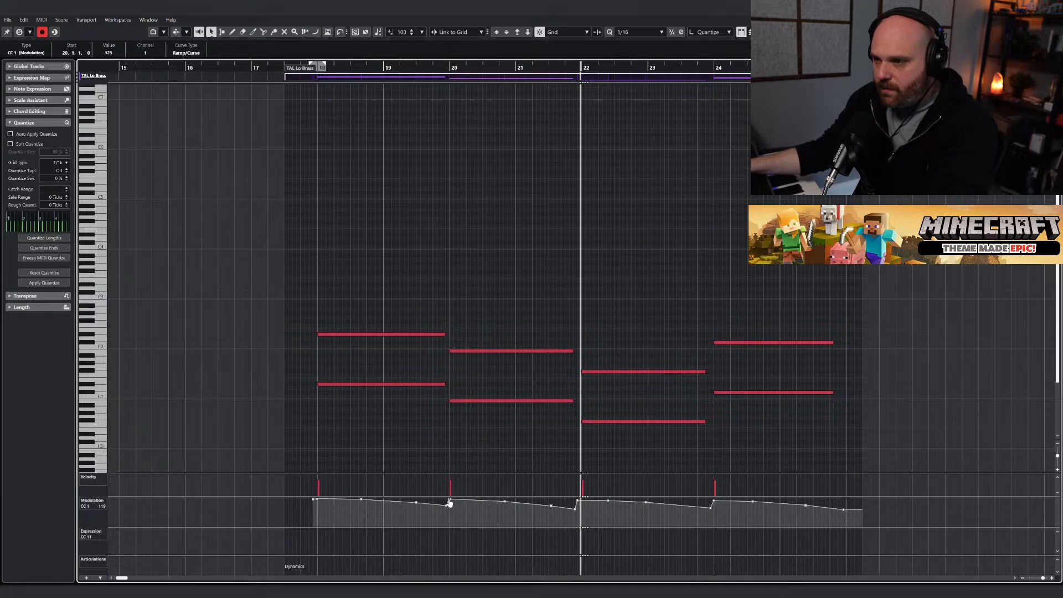
# Solo the low brass part in the editor and play it from just before bar 18.
pyautogui.click(300, 67)
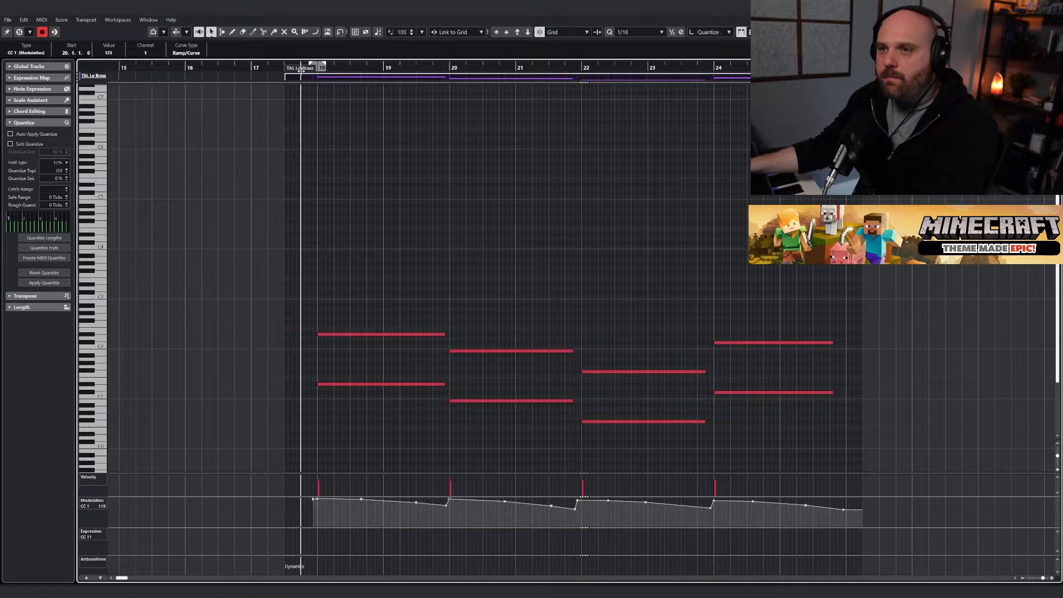
pyautogui.press('space')
pyautogui.press('space')
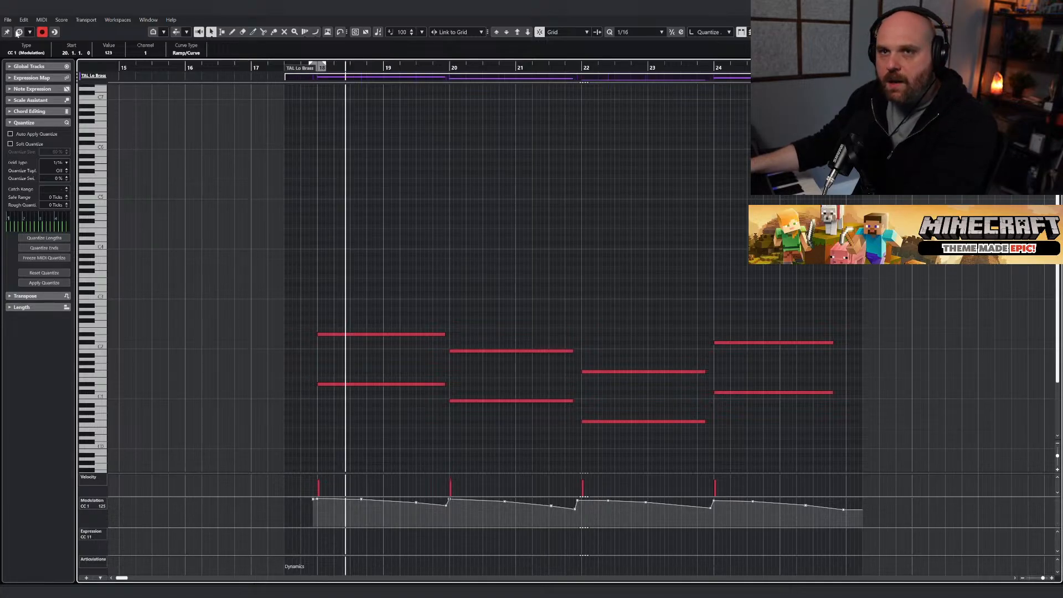
pyautogui.click(19, 32)
pyautogui.moveTo(331, 67); pyautogui.dragTo(293, 68)
pyautogui.press('space')
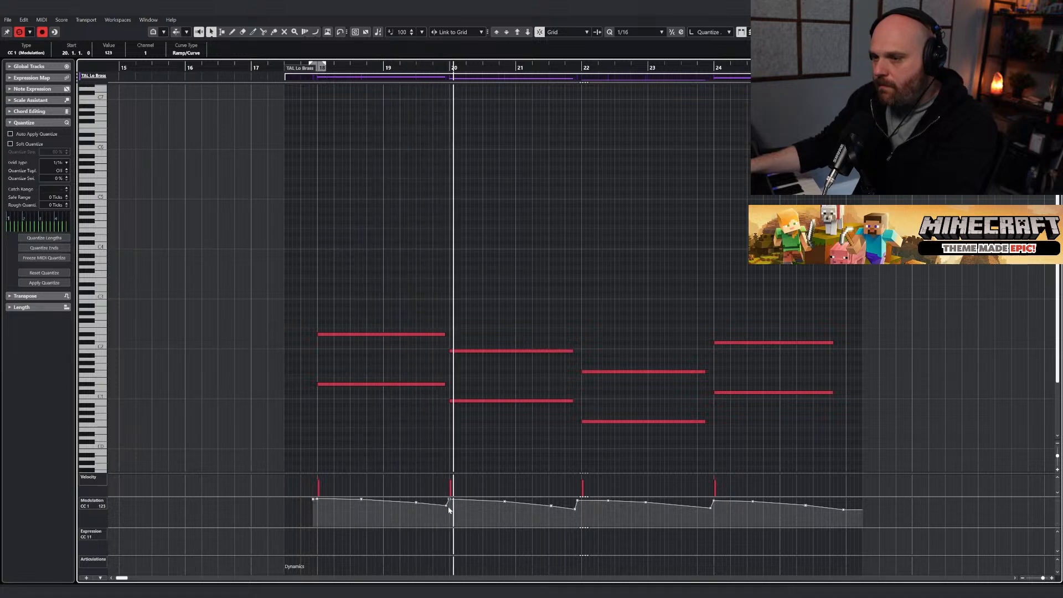
# Reshape the first CC1 modulation fall between bars 18 and 20 by moving its points while replaying the part.
pyautogui.moveTo(446, 504); pyautogui.dragTo(362, 505)
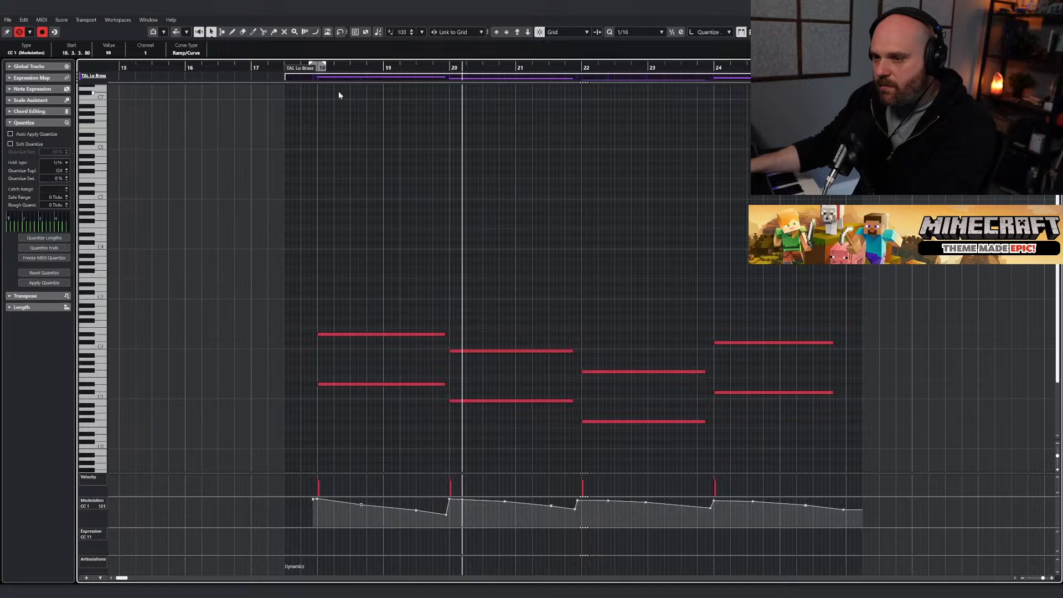
pyautogui.click(311, 72)
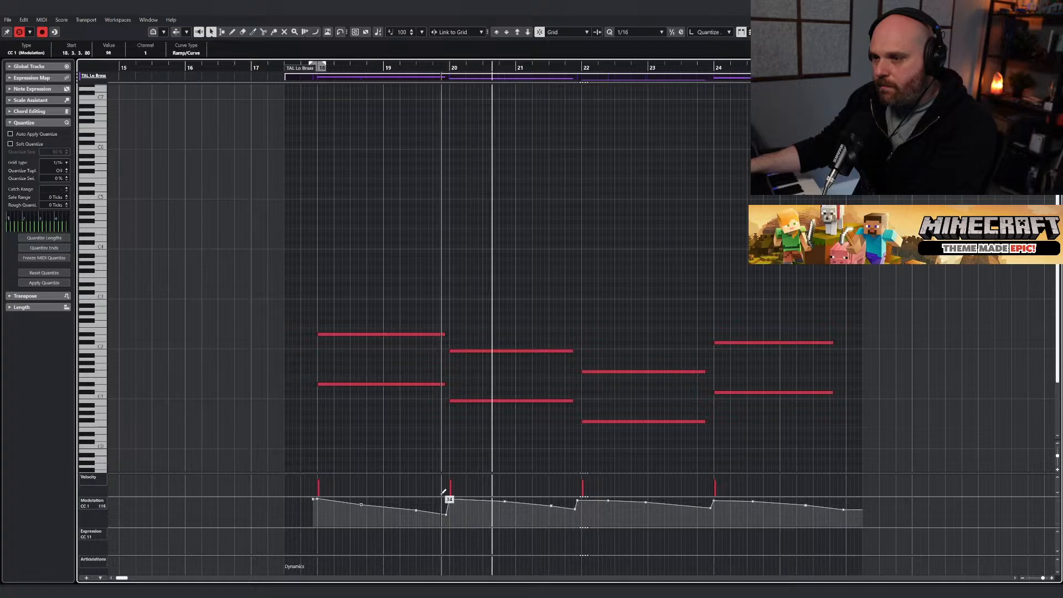
pyautogui.click(416, 511)
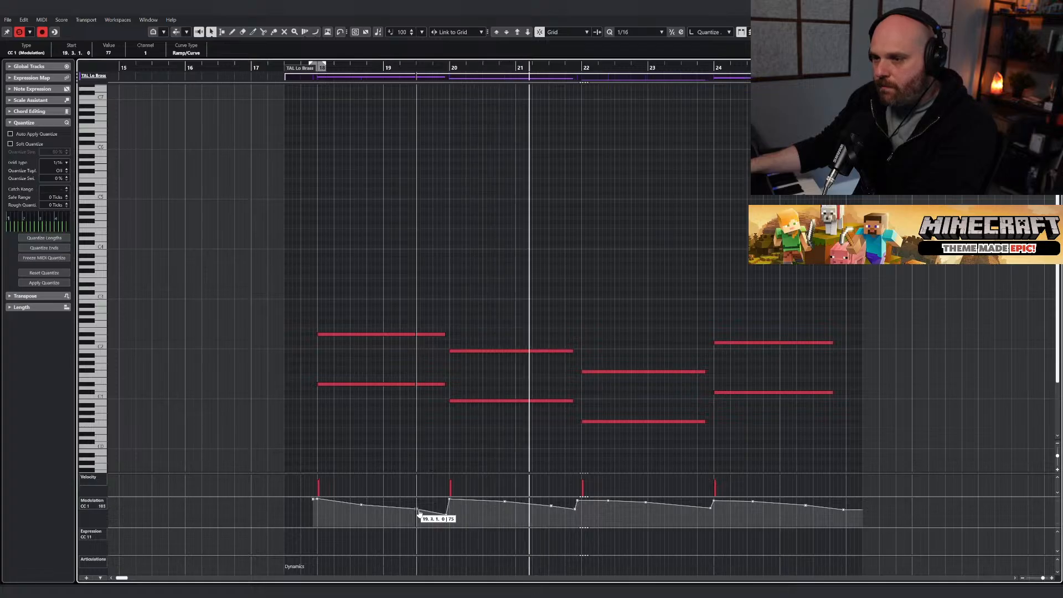
pyautogui.click(448, 514)
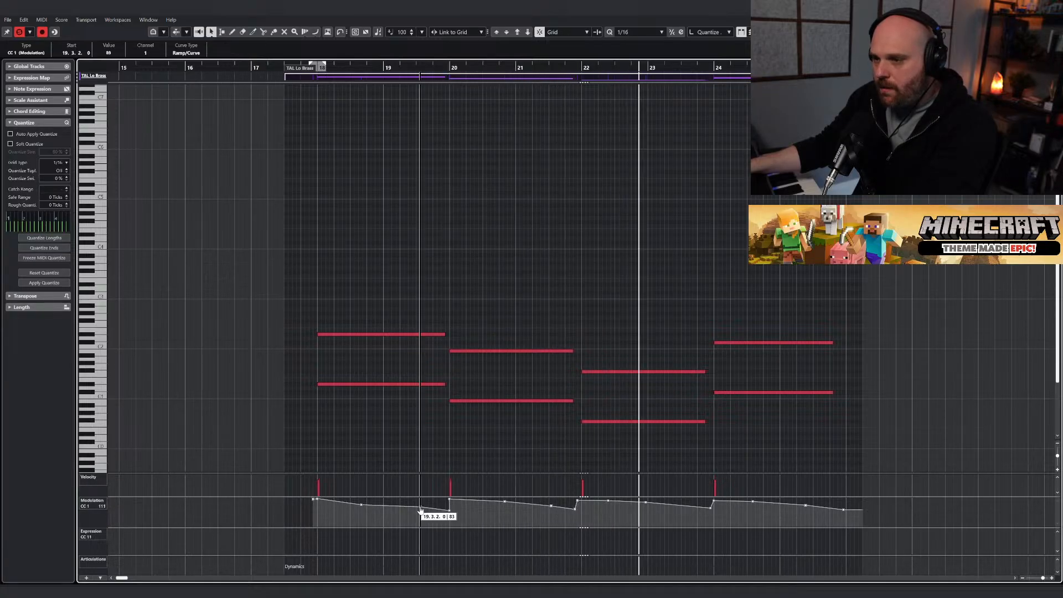
pyautogui.click(369, 505)
pyautogui.moveTo(368, 504); pyautogui.dragTo(368, 507)
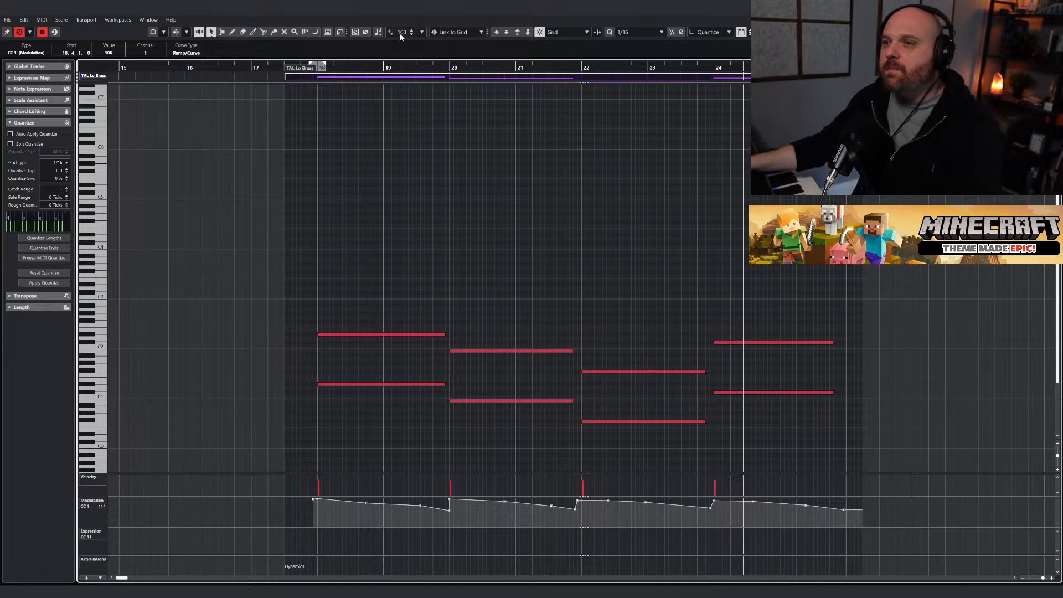
# Return the playback position to just before bar 18 and close the note editor.
pyautogui.click(315, 68)
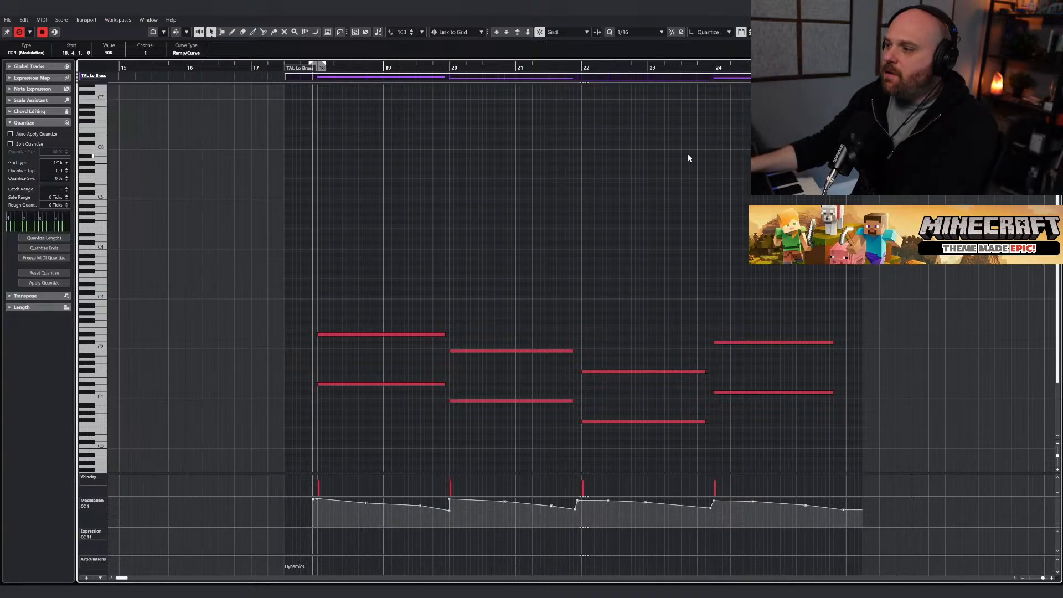
pyautogui.click(310, 70)
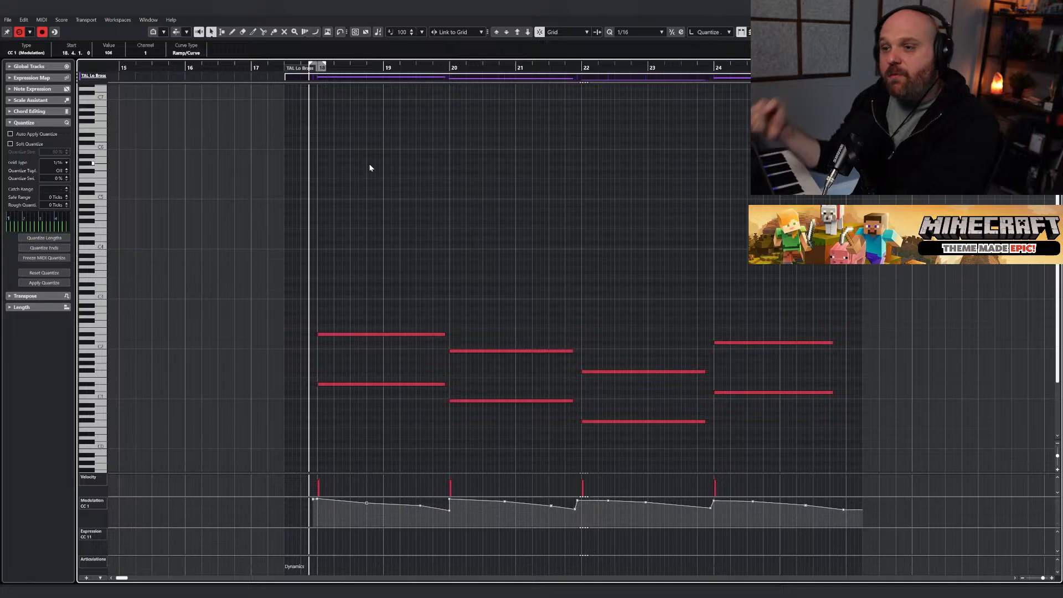
pyautogui.click(1052, 6)
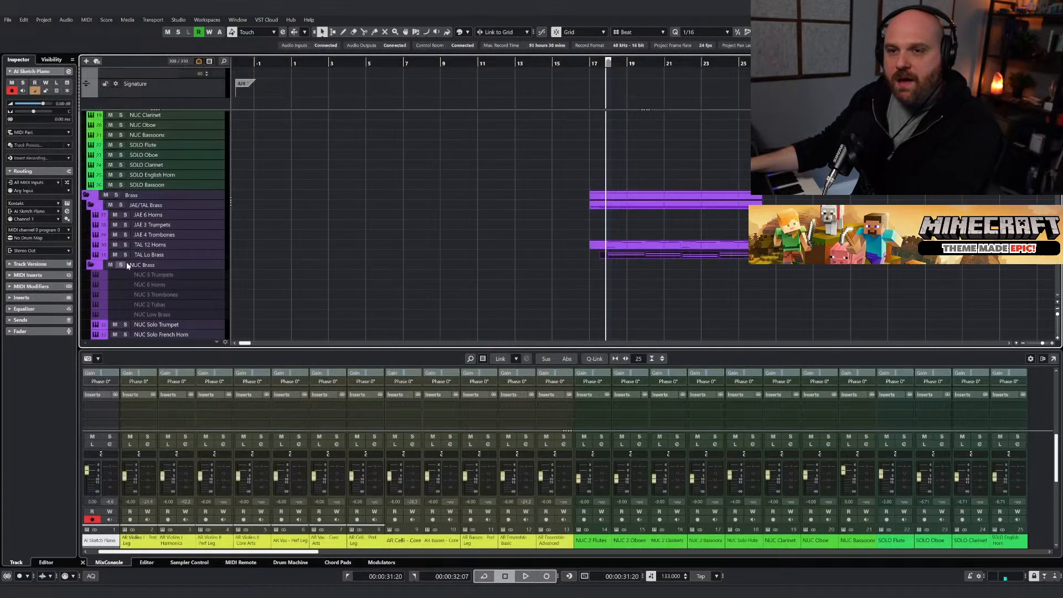
# Play the passage from bar 18 while comparing the TAL 12 Horns and TAL Lo Brass mixer levels, and stop playback.
pyautogui.press('space')
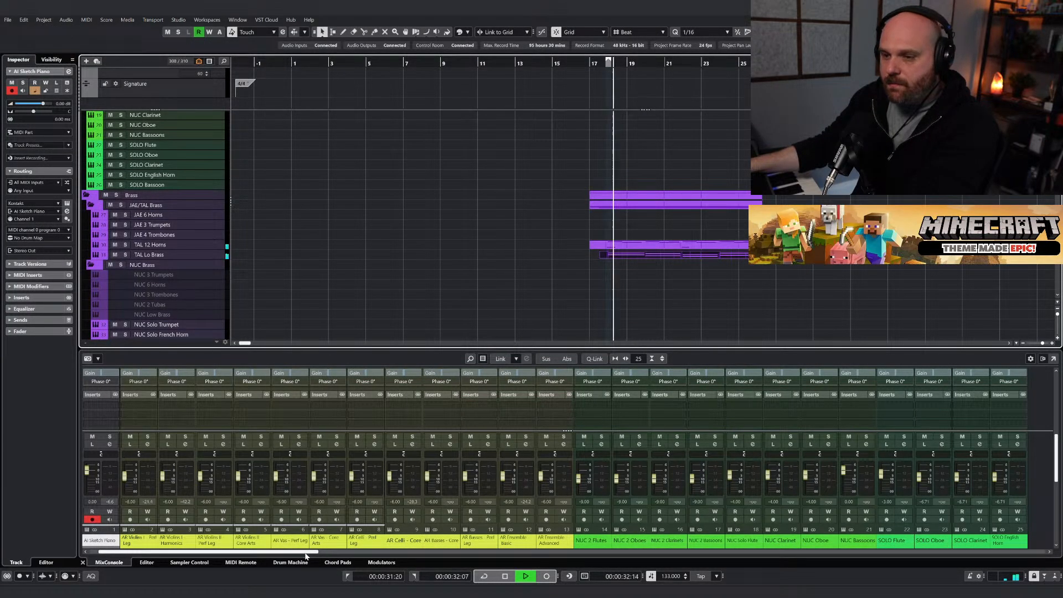
pyautogui.hscroll(10, 423, 489)
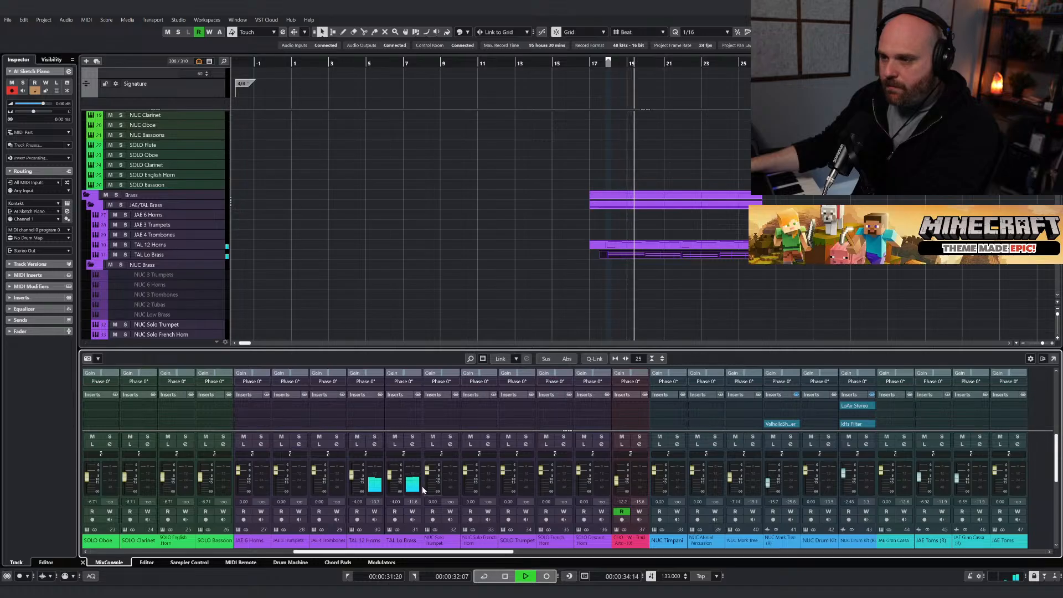
pyautogui.moveTo(391, 476); pyautogui.dragTo(354, 479)
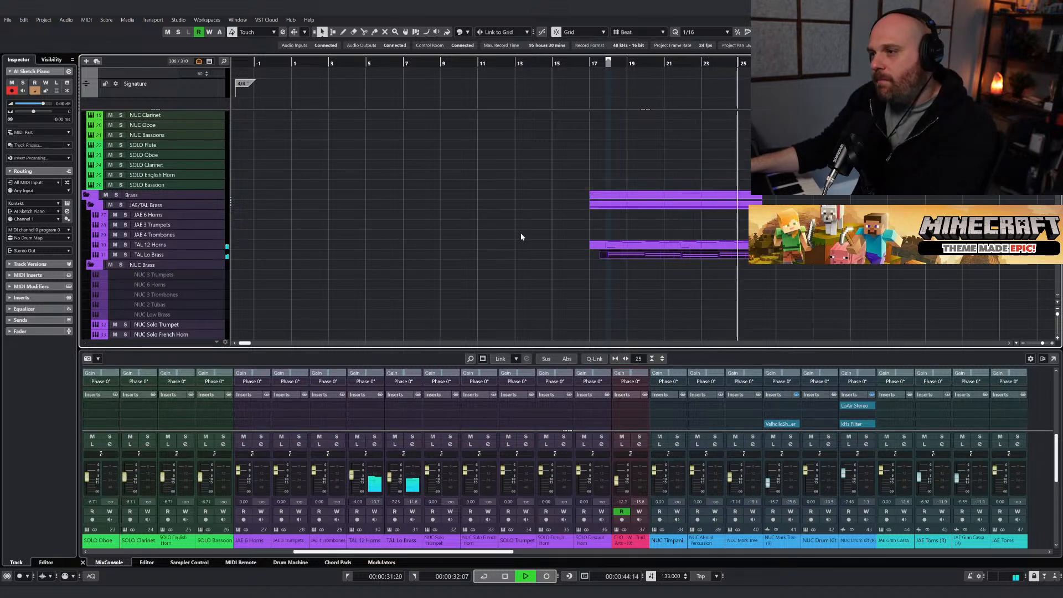
pyautogui.press('space')
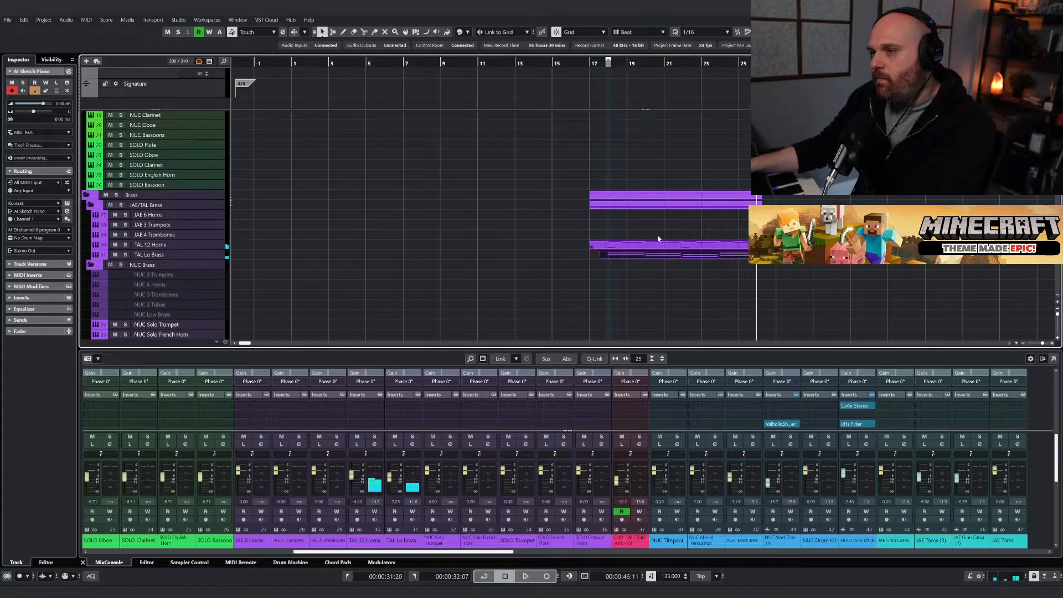
pyautogui.scroll(-3, 558, 214)
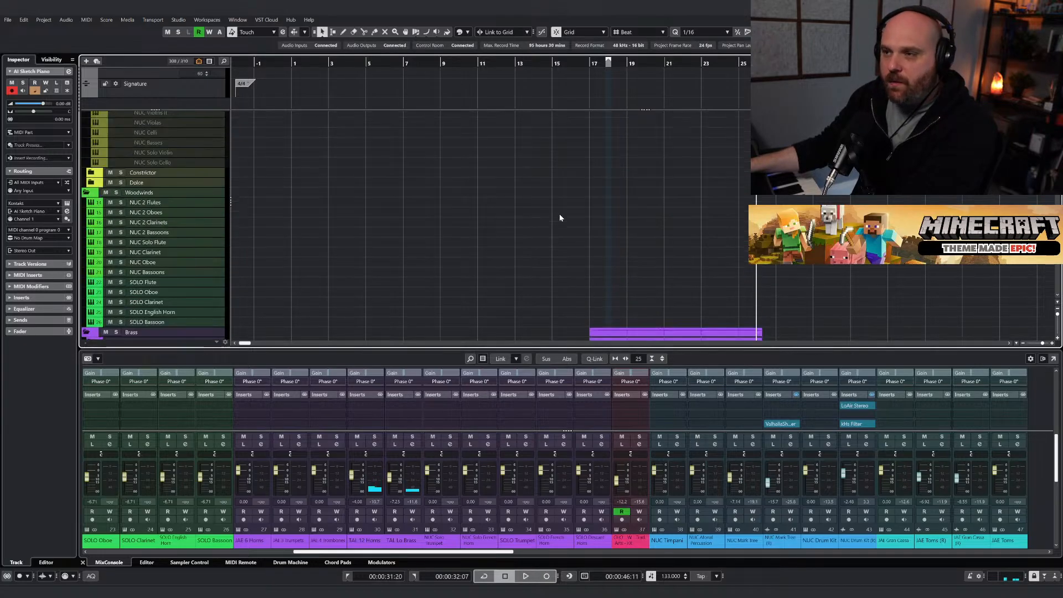
pyautogui.scroll(-5, 560, 220)
pyautogui.scroll(5, 559, 220)
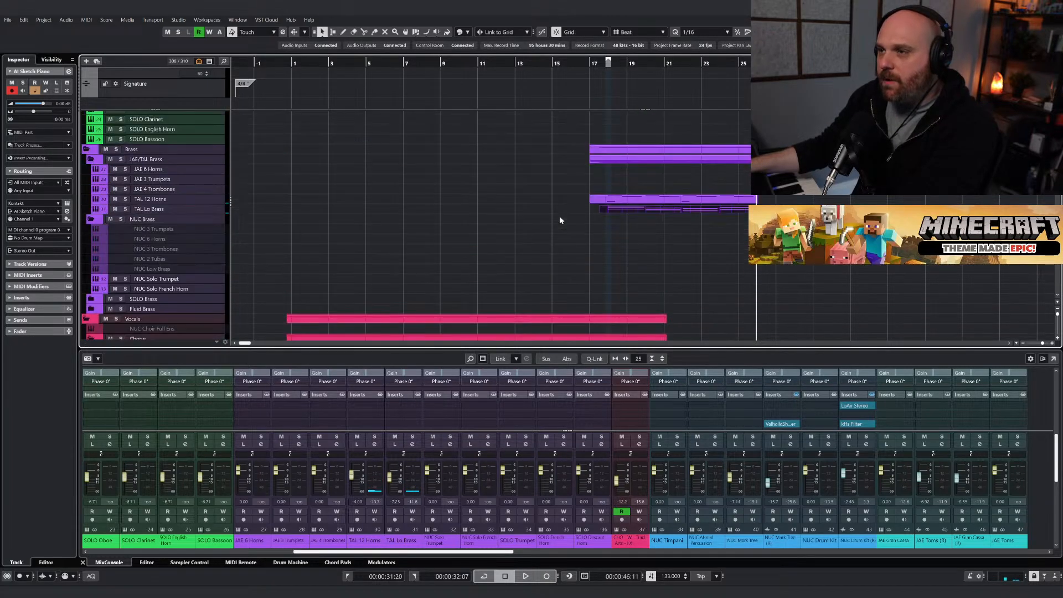
# Set the instrument on the AR Ensemble - Basic track to the Spiccato Fast articulation.
pyautogui.scroll(10, 587, 254)
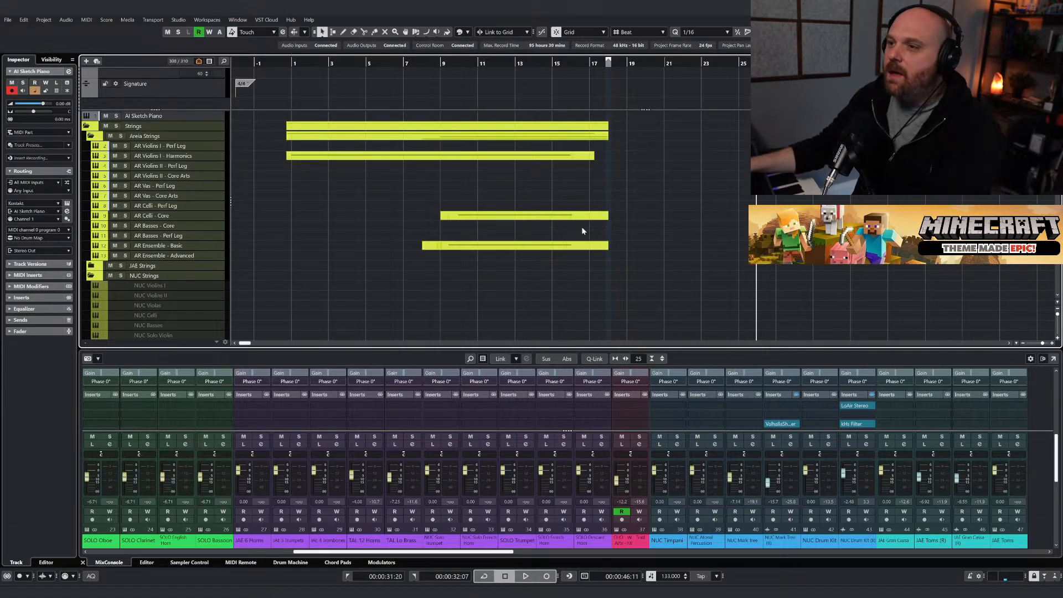
pyautogui.rightClick(631, 218)
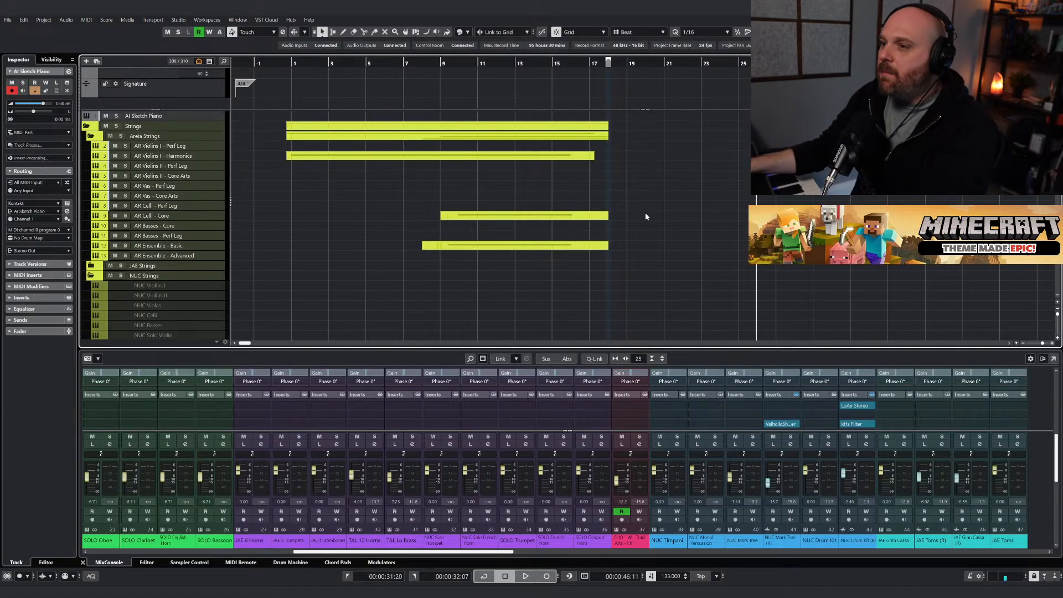
pyautogui.click(598, 64)
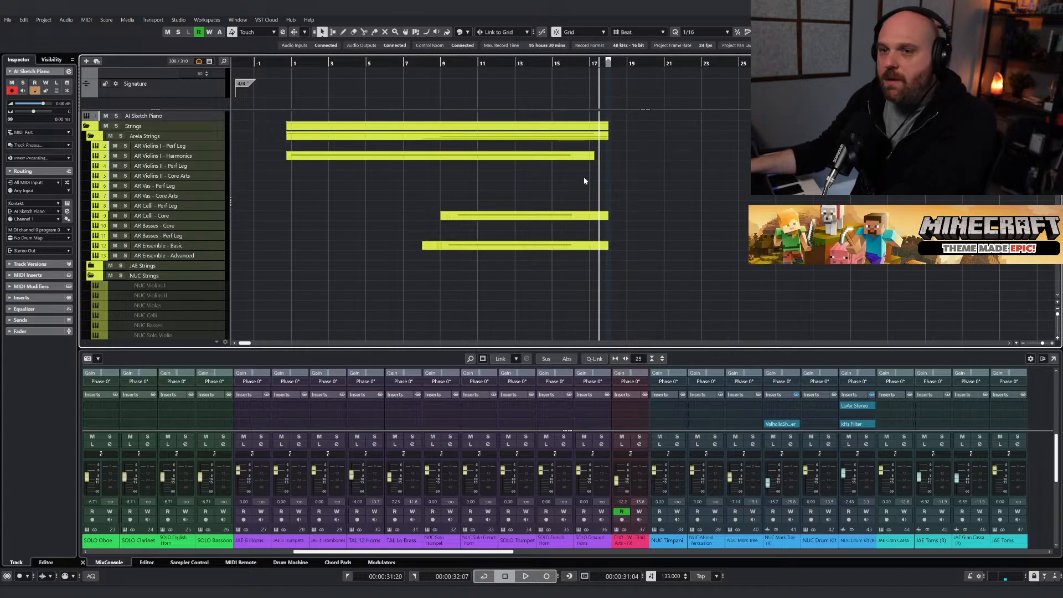
pyautogui.click(181, 157)
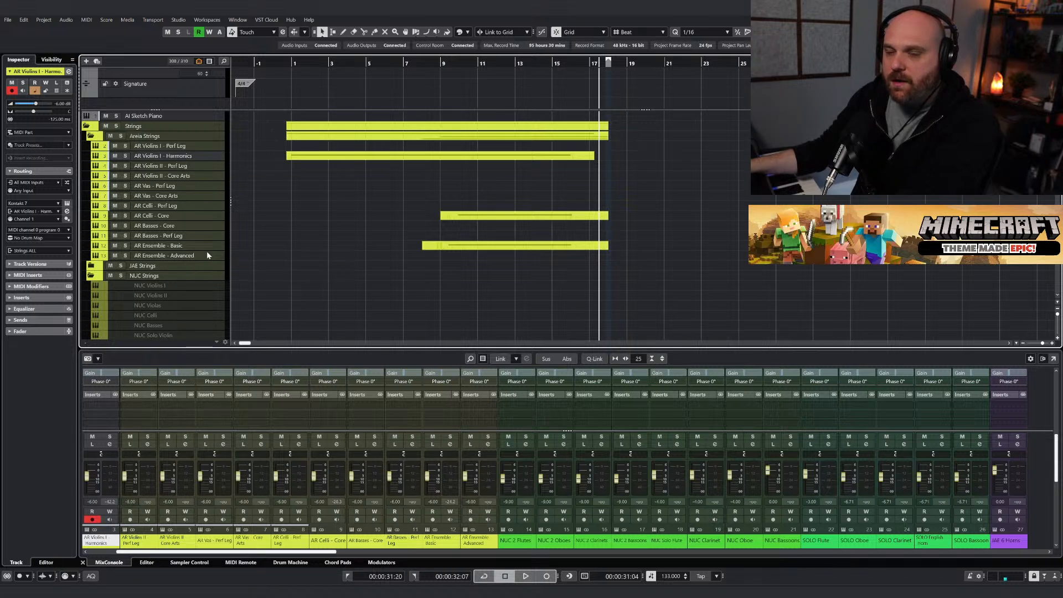
pyautogui.click(183, 246)
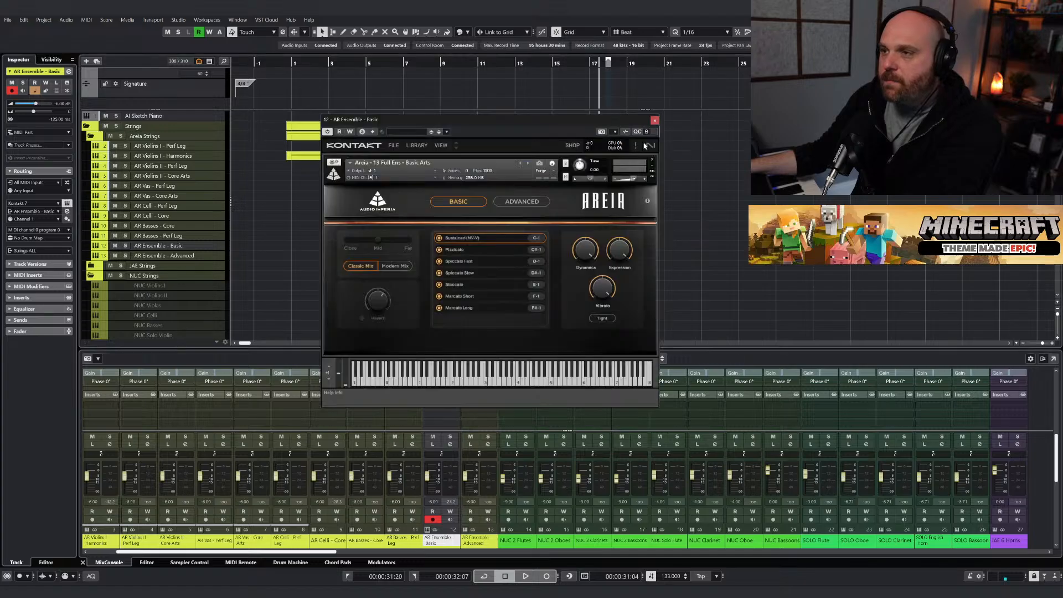
pyautogui.click(466, 262)
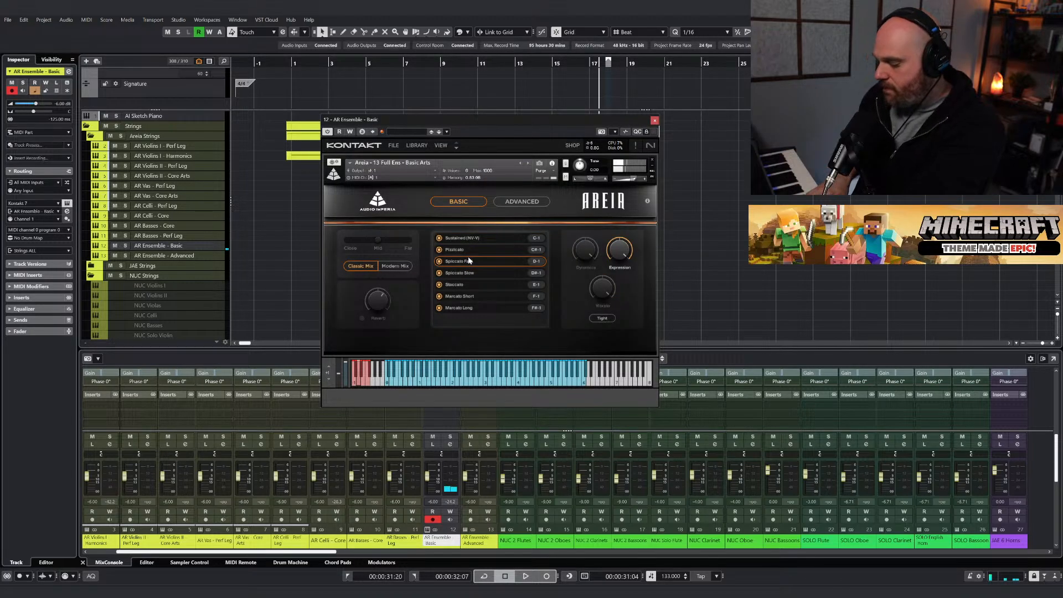
pyautogui.click(654, 120)
# Play from bar 17, draw a MIDI part from about bar 17 to bar 30 on AR Ensemble - Advanced and open it for note editing.
pyautogui.moveTo(585, 65); pyautogui.dragTo(595, 66)
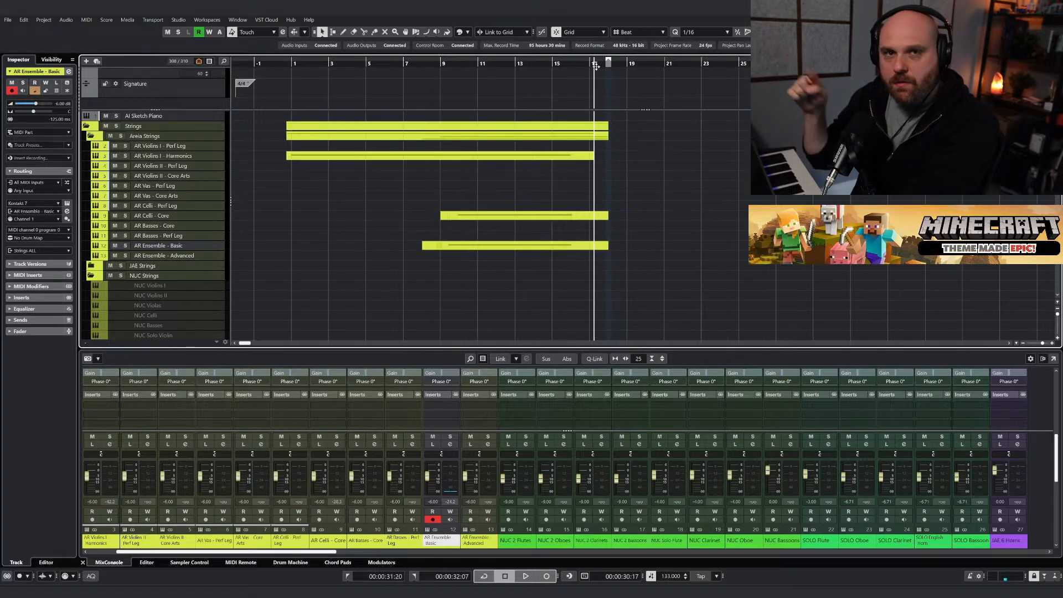
pyautogui.press('space')
pyautogui.rightClick(639, 137)
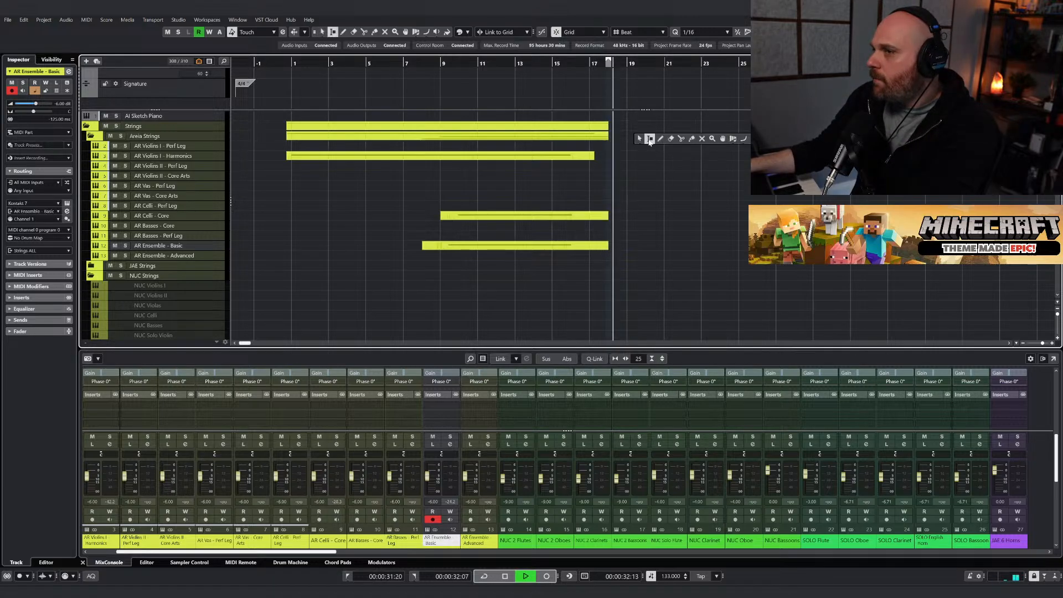
pyautogui.click(660, 139)
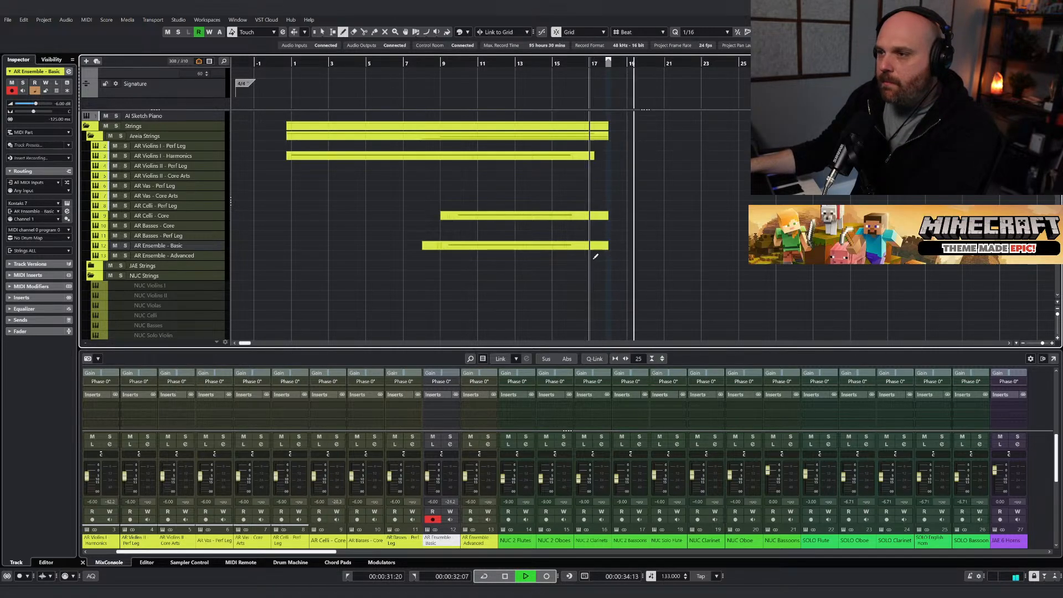
pyautogui.moveTo(587, 257); pyautogui.dragTo(827, 257)
pyautogui.press('space')
pyautogui.press('Return')
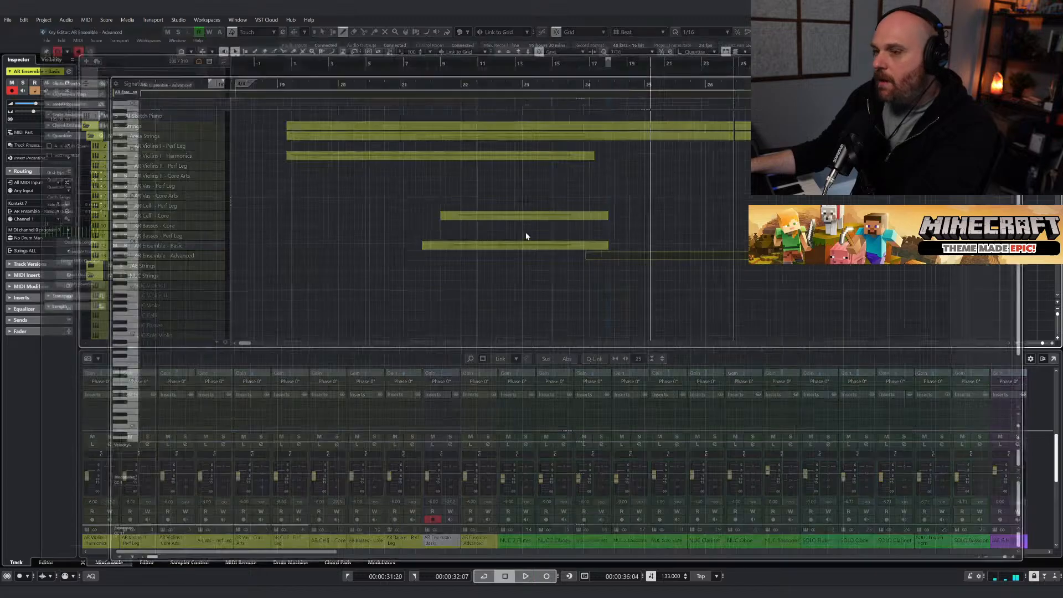
# Draw a sixteenth note on the downbeat of bar 18 and transpose it up an octave.
pyautogui.rightClick(526, 233)
pyautogui.click(551, 233)
pyautogui.press('h')
pyautogui.press('h')
pyautogui.press('h')
pyautogui.press('h')
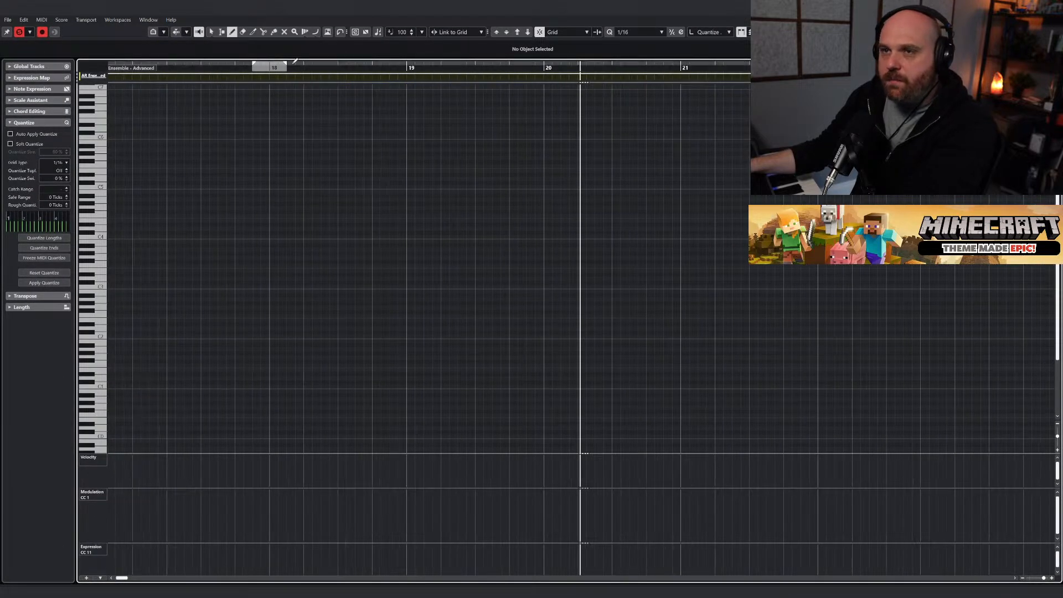
pyautogui.click(270, 66)
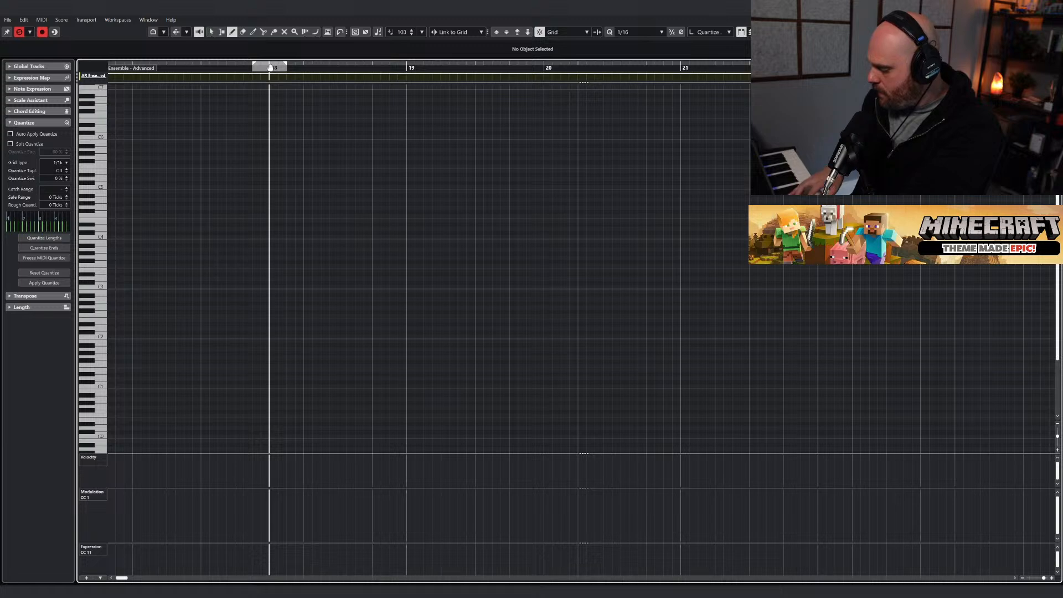
pyautogui.rightClick(266, 240)
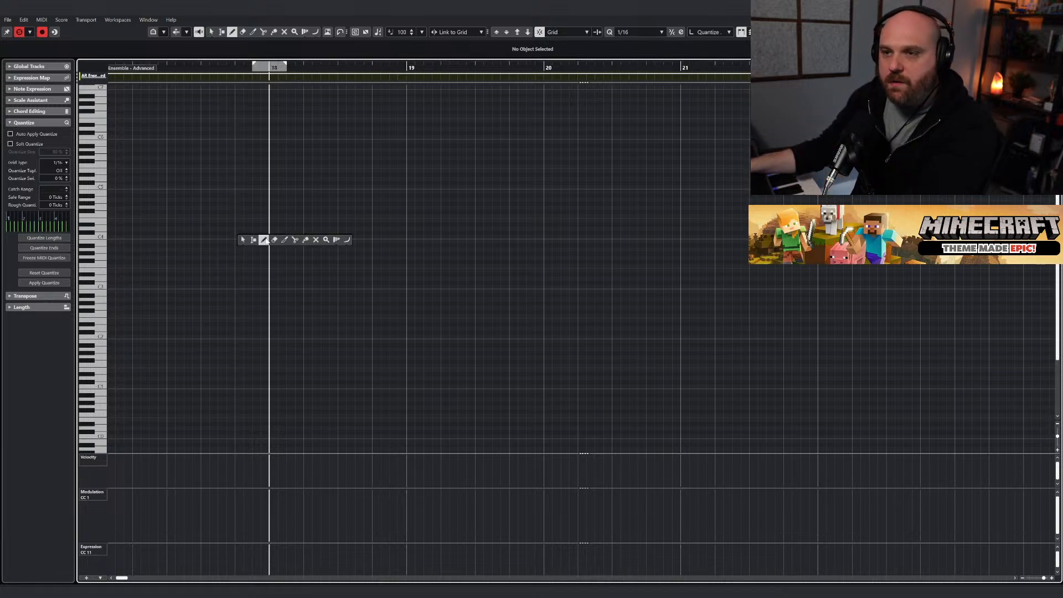
pyautogui.click(266, 240)
pyautogui.click(275, 220)
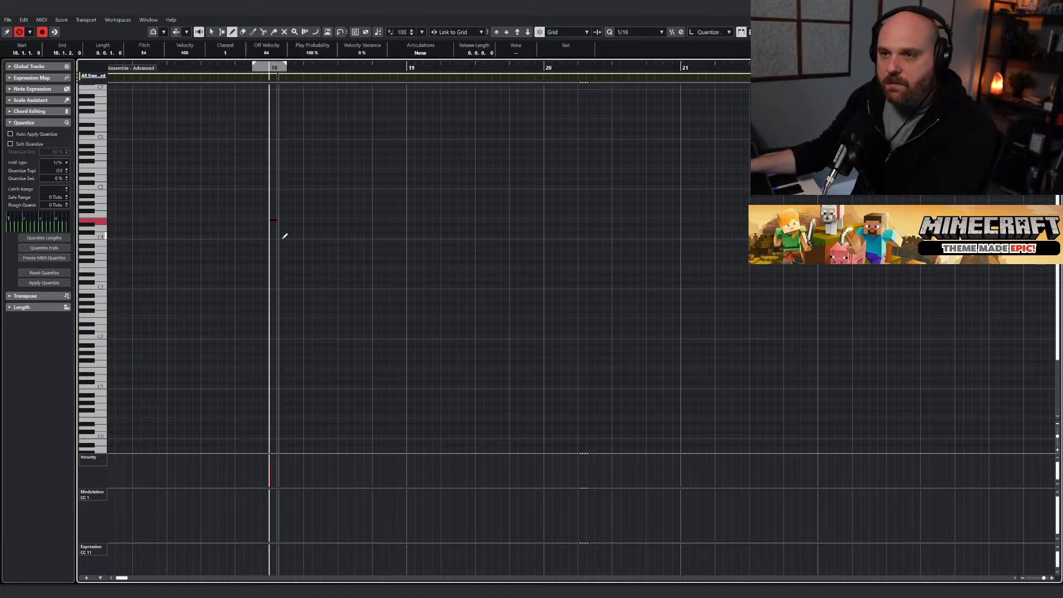
pyautogui.click(515, 33)
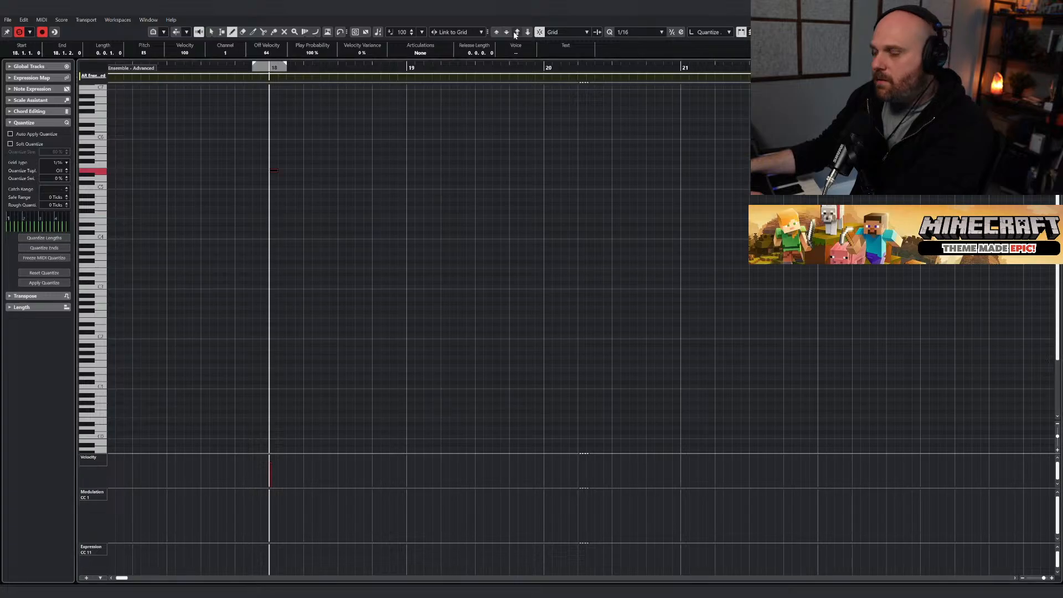
# Add A#4, F#4 and D#4 as consecutive sixteenths after the first note in bar 18 and raise the first note's velocity to about 115.
pyautogui.click(283, 195)
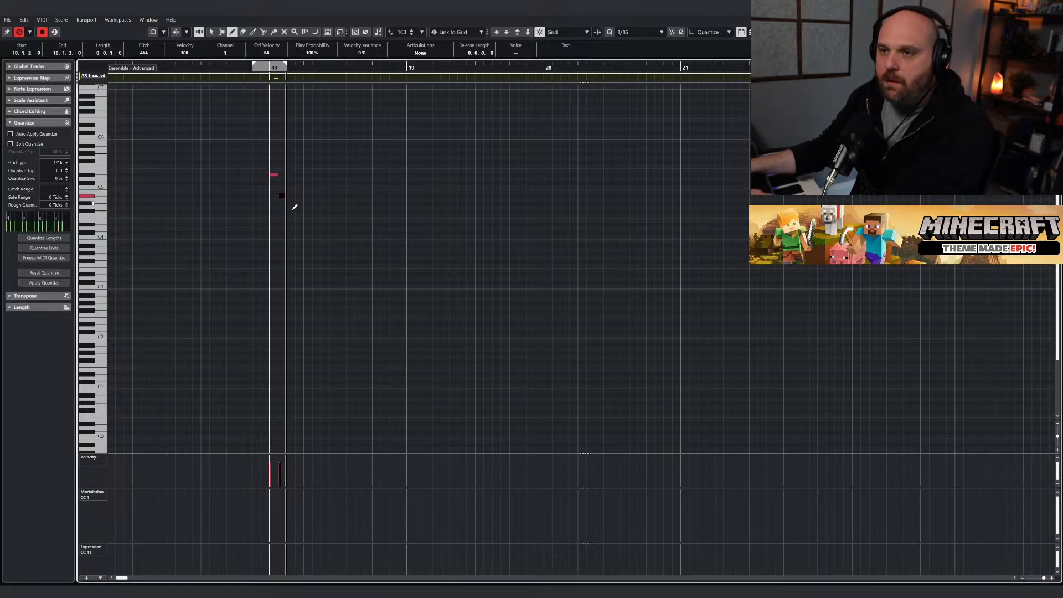
pyautogui.click(294, 213)
pyautogui.click(301, 225)
pyautogui.rightClick(306, 221)
pyautogui.click(313, 227)
pyautogui.moveTo(351, 243); pyautogui.dragTo(247, 153)
pyautogui.click(320, 382)
pyautogui.click(272, 458)
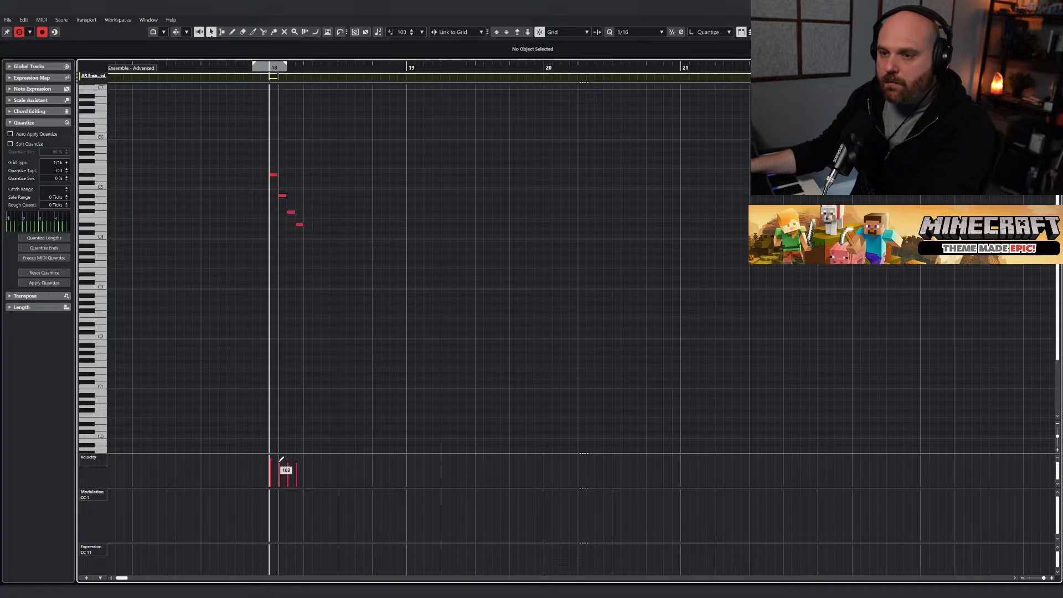
pyautogui.click(280, 461)
# Duplicate the descending four-note figure three times to fill bar 18 and play it back.
pyautogui.moveTo(347, 304); pyautogui.dragTo(267, 159)
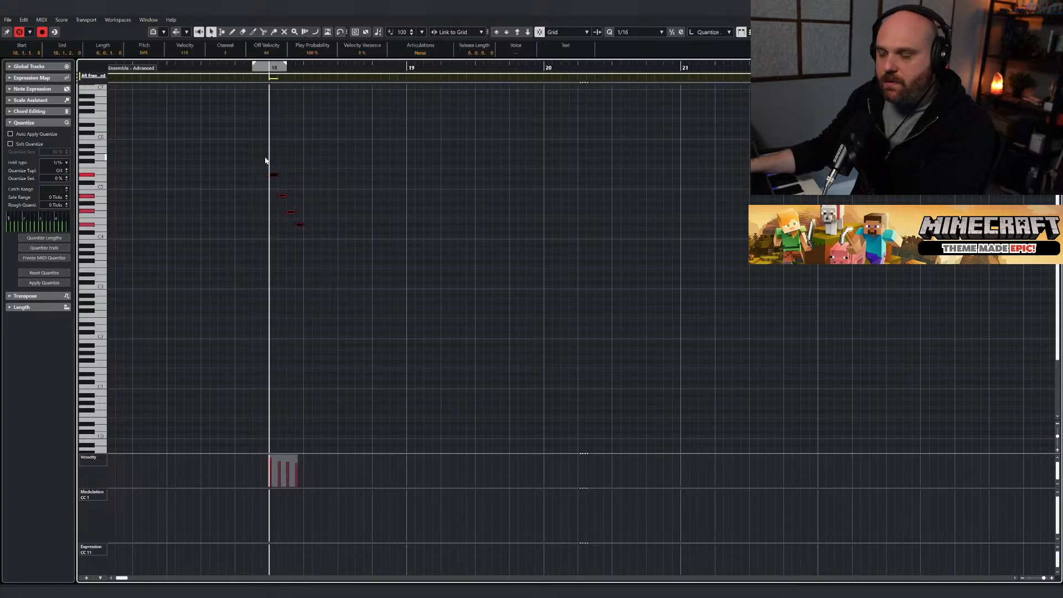
pyautogui.hotkey('alt', 'd')
pyautogui.hotkey('alt', 'd')
pyautogui.hotkey('alt', 'd')
pyautogui.press('space')
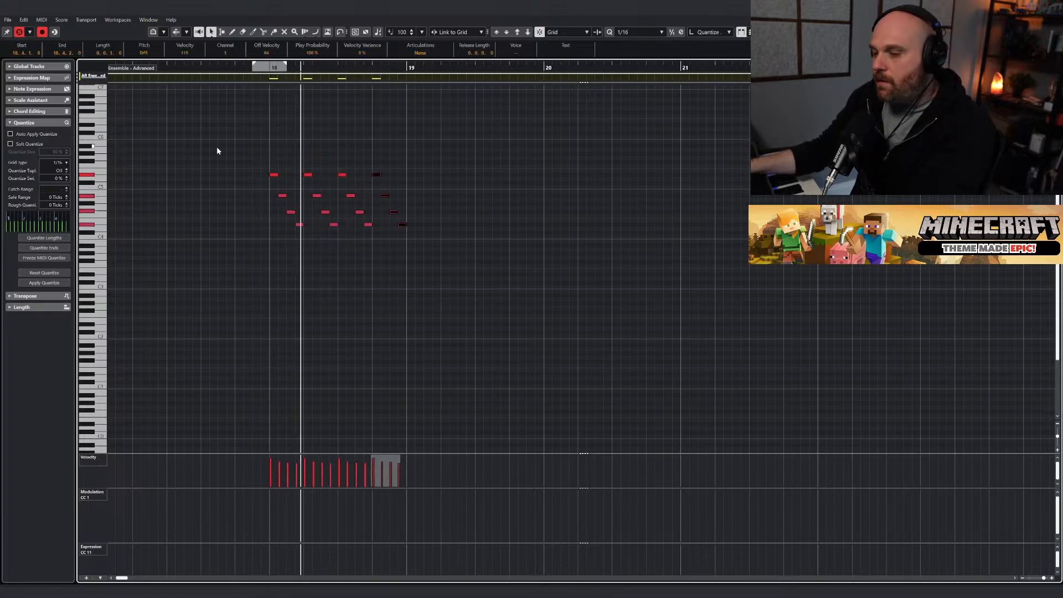
# Replace every note after the first in bar 18 with A#4, F#4 and D#4 spaced an eighth note apart.
pyautogui.click(472, 266)
pyautogui.moveTo(472, 267); pyautogui.dragTo(282, 158)
pyautogui.press('Delete')
pyautogui.rightClick(304, 192)
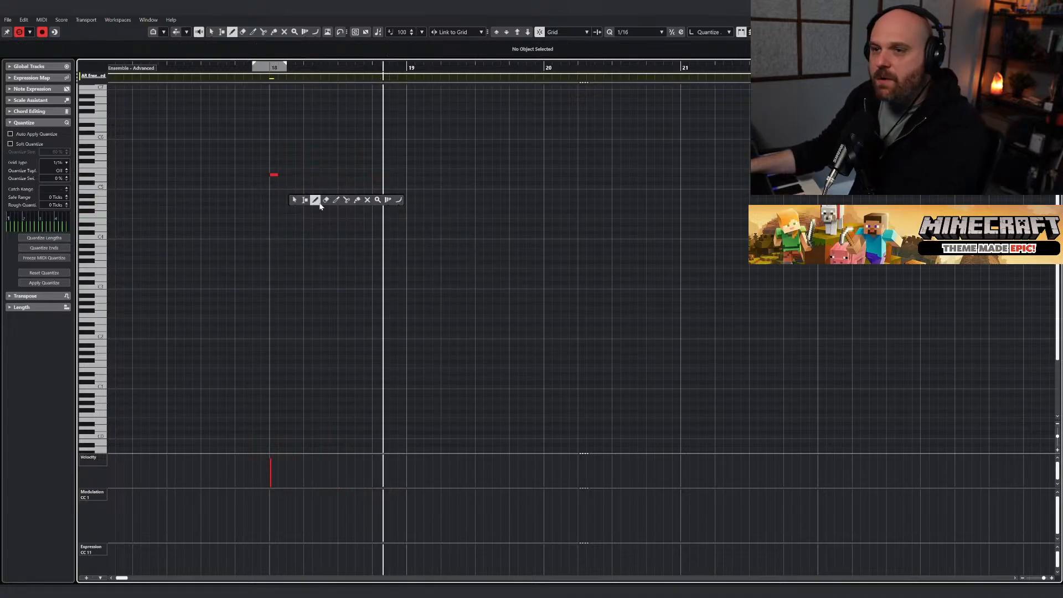
pyautogui.click(316, 200)
pyautogui.click(290, 195)
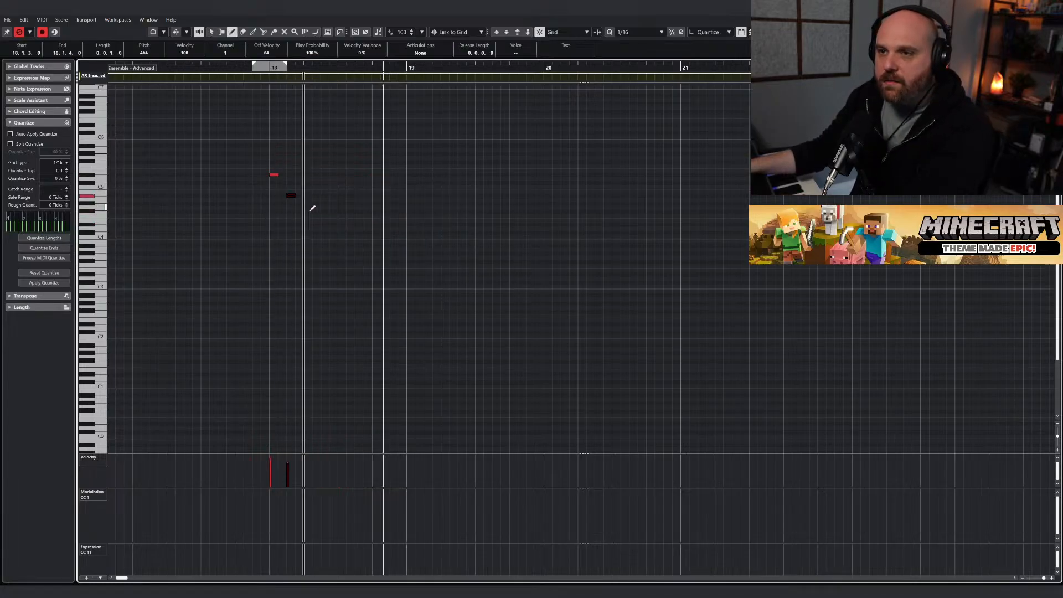
pyautogui.click(309, 212)
pyautogui.click(325, 225)
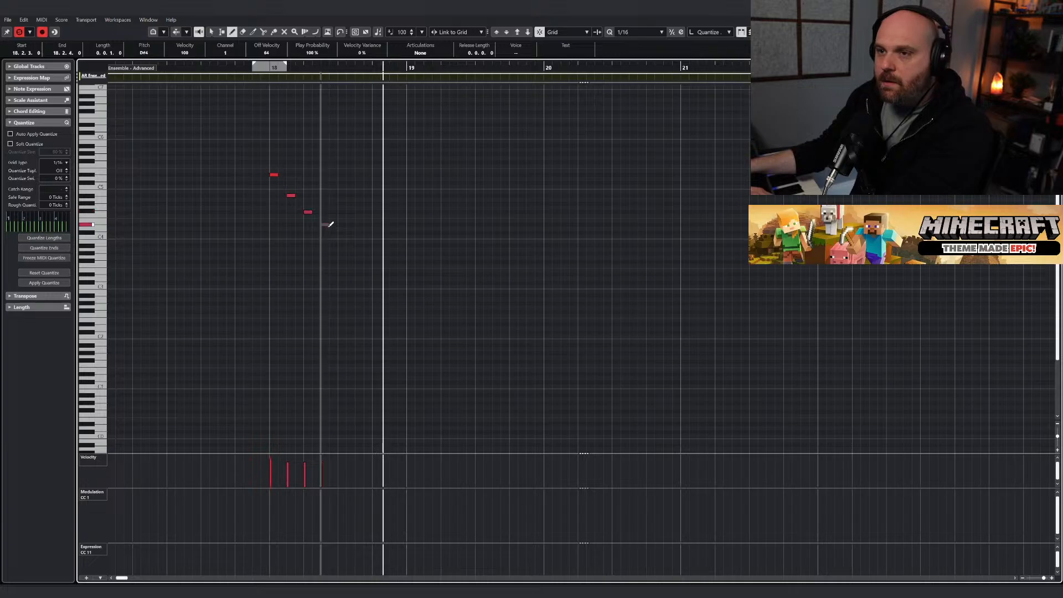
# Duplicate the descending four-note figure into the second half of bar 18.
pyautogui.press('1')
pyautogui.moveTo(370, 245)
pyautogui.mouseDown()
pyautogui.moveTo(270, 170)
pyautogui.moveTo(345, 175)
pyautogui.mouseUp()
pyautogui.click(305, 157)
# Set the AR Ensemble - Advanced instrument to the Trill Whole Tone articulation and return to the project arrangement.
pyautogui.click(274, 175)
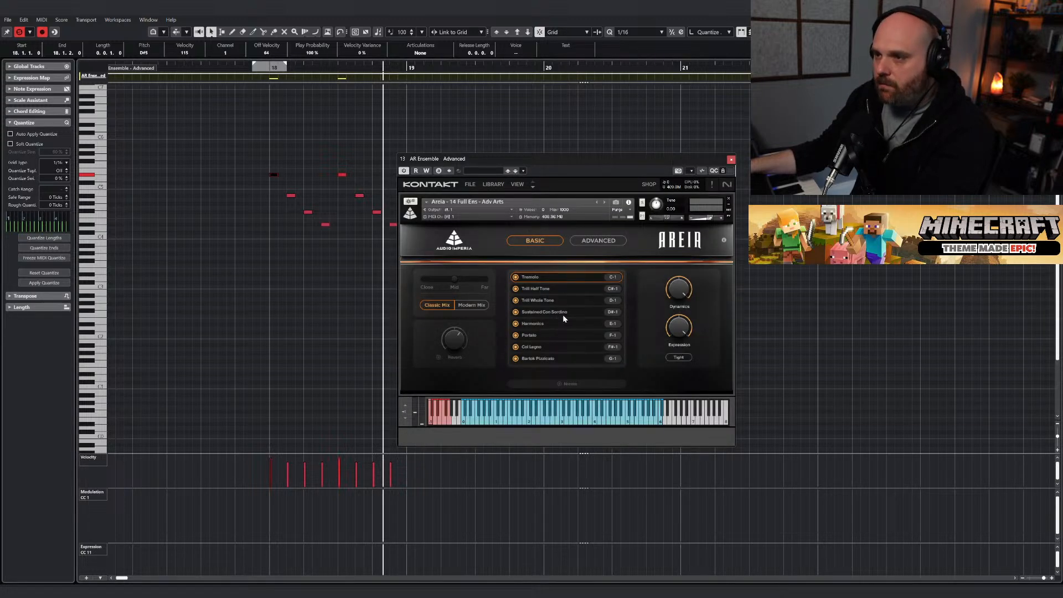
pyautogui.click(546, 300)
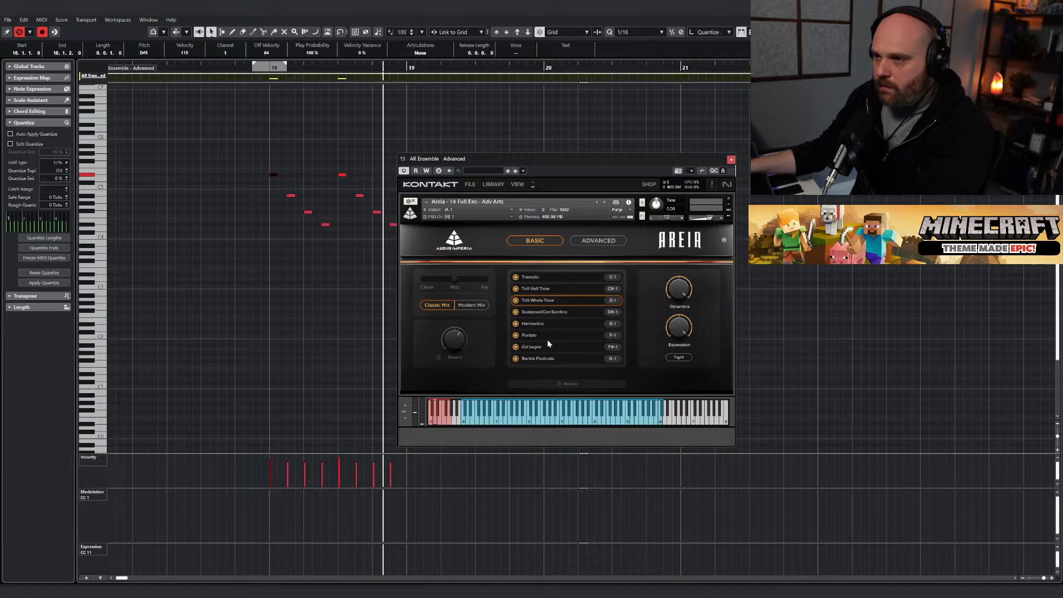
pyautogui.click(730, 160)
pyautogui.press('Return')
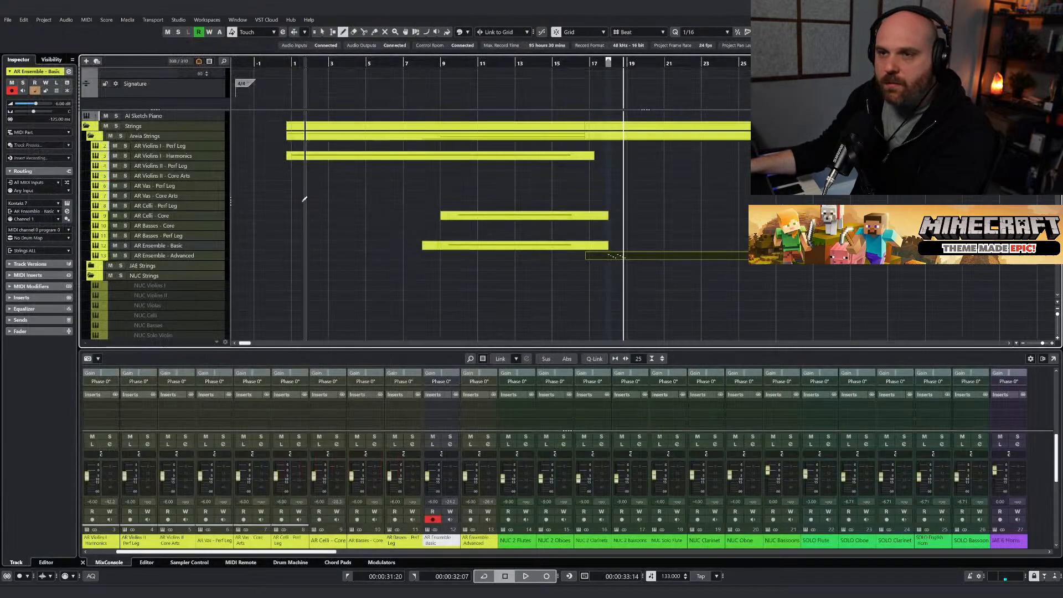
# Move the newly drawn part from AR Ensemble - Advanced to AR Ensemble - Basic and check that track's instrument.
pyautogui.click(170, 256)
pyautogui.click(174, 246)
pyautogui.click(630, 262)
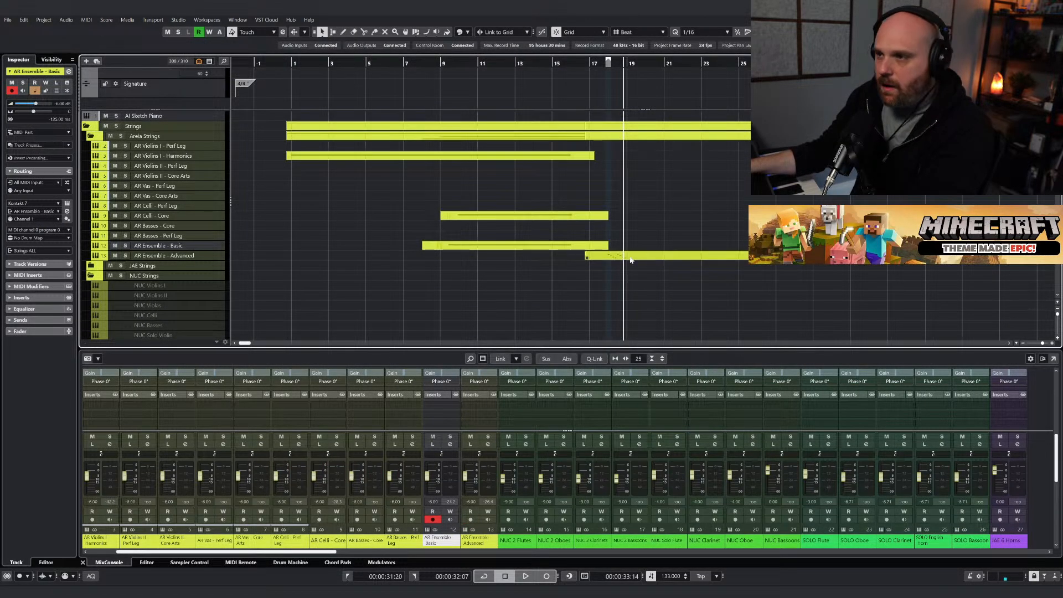
pyautogui.click(615, 259)
pyautogui.moveTo(615, 260); pyautogui.dragTo(614, 250)
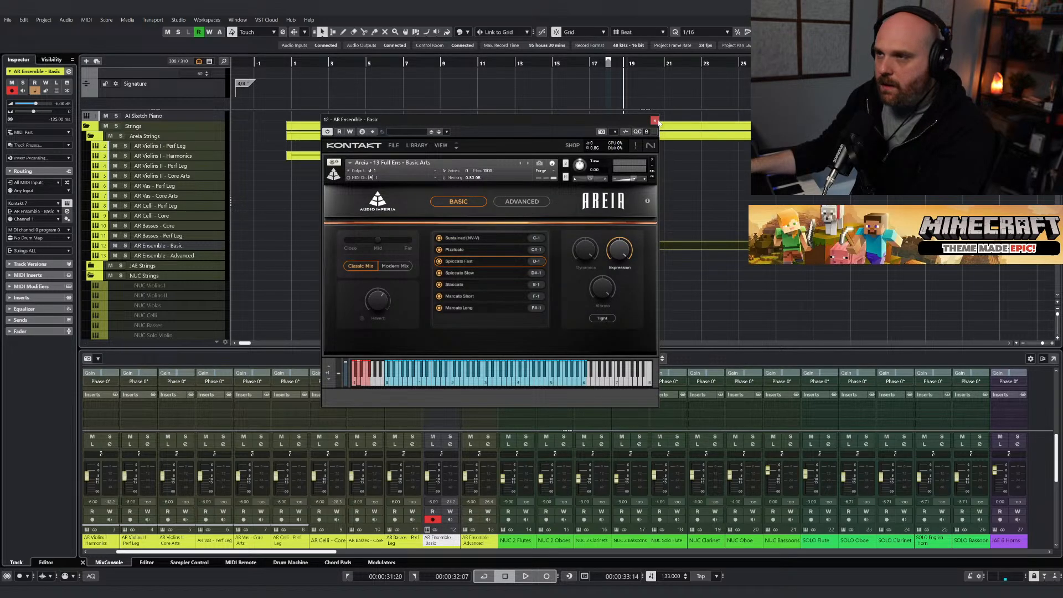
pyautogui.click(654, 121)
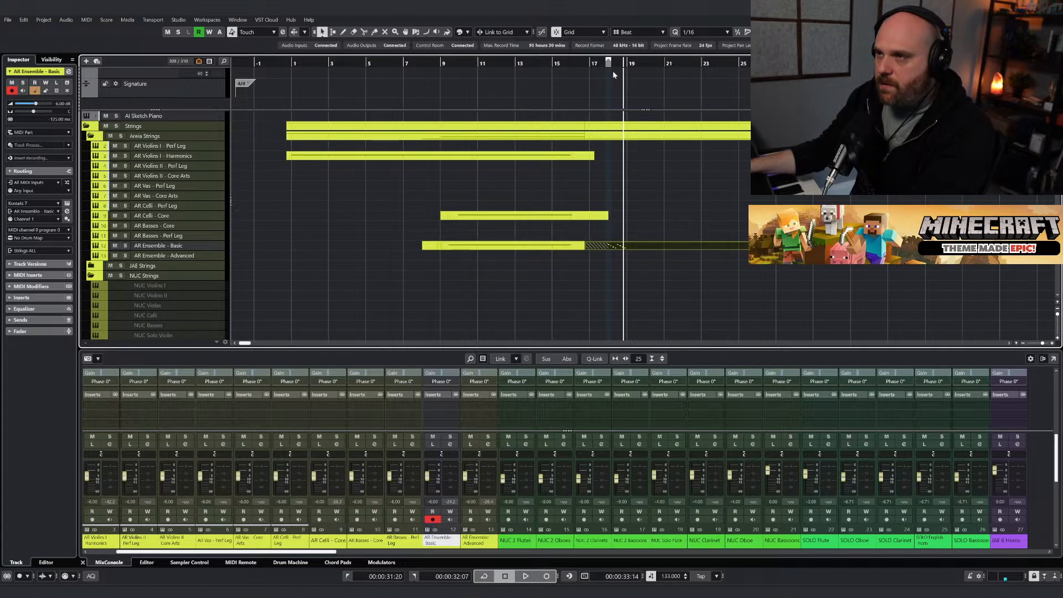
# Glue the two parts on the AR Ensemble - Basic track together and play from about bar 17.
pyautogui.click(600, 64)
pyautogui.rightClick(519, 190)
pyautogui.click(497, 170)
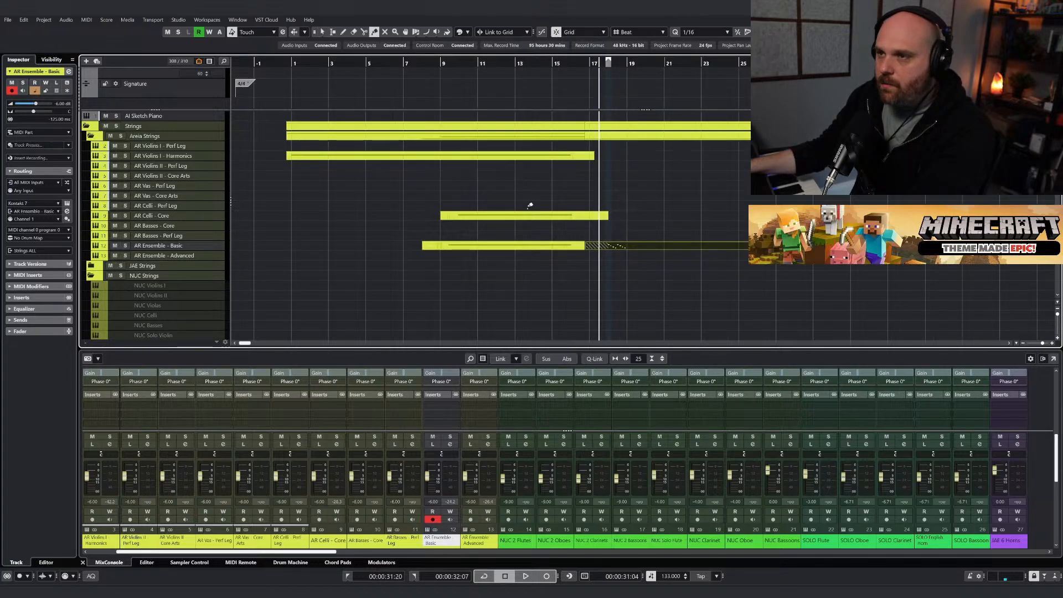
pyautogui.click(576, 247)
pyautogui.rightClick(606, 264)
pyautogui.click(559, 247)
pyautogui.click(597, 247)
pyautogui.press('space')
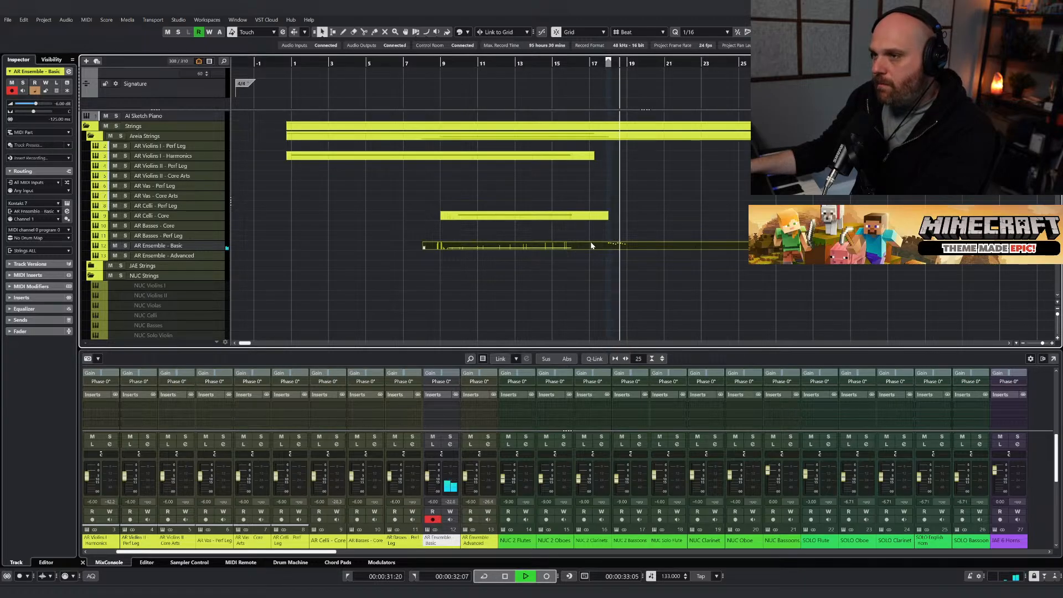
# Open the glued AR Ensemble - Basic part, duplicate bar 18's notes and nudge the copies back onto the downbeat of bar 19.
pyautogui.doubleClick(553, 243)
pyautogui.moveTo(725, 258); pyautogui.dragTo(652, 160)
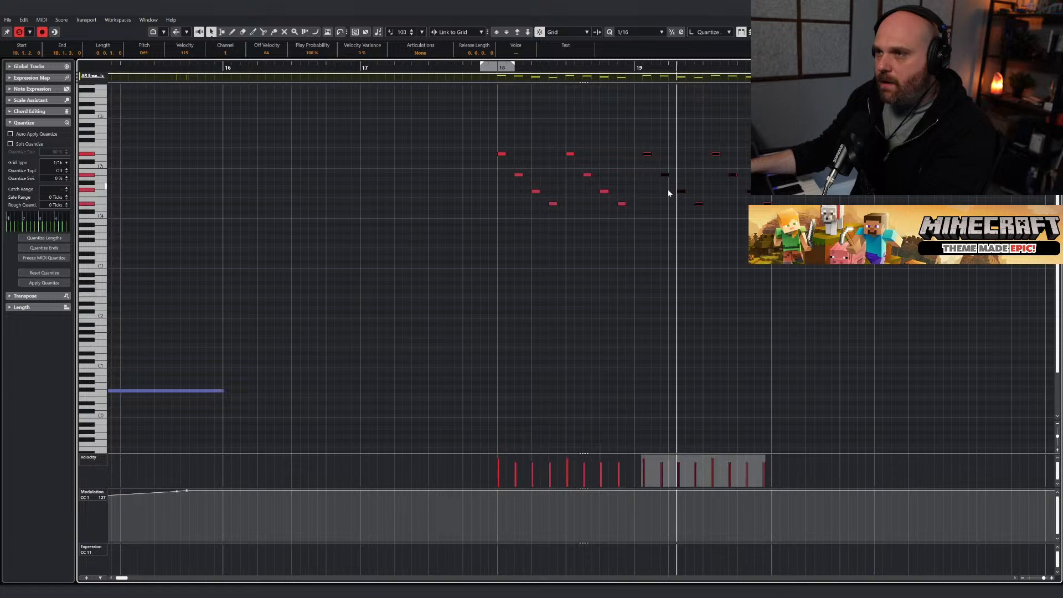
pyautogui.hotkey('ctrl', 'Left')
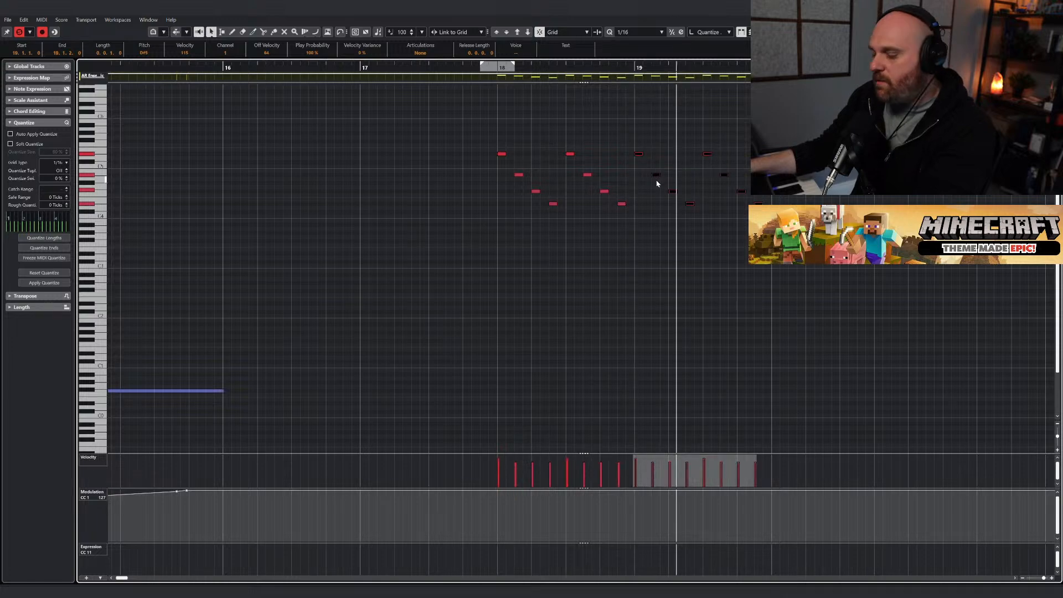
# Play back the descending string pattern in bars 18 and 19 from just before bar 18.
pyautogui.press('g')
pyautogui.press('g')
pyautogui.press('g')
pyautogui.moveTo(686, 249); pyautogui.dragTo(508, 125)
pyautogui.click(507, 122)
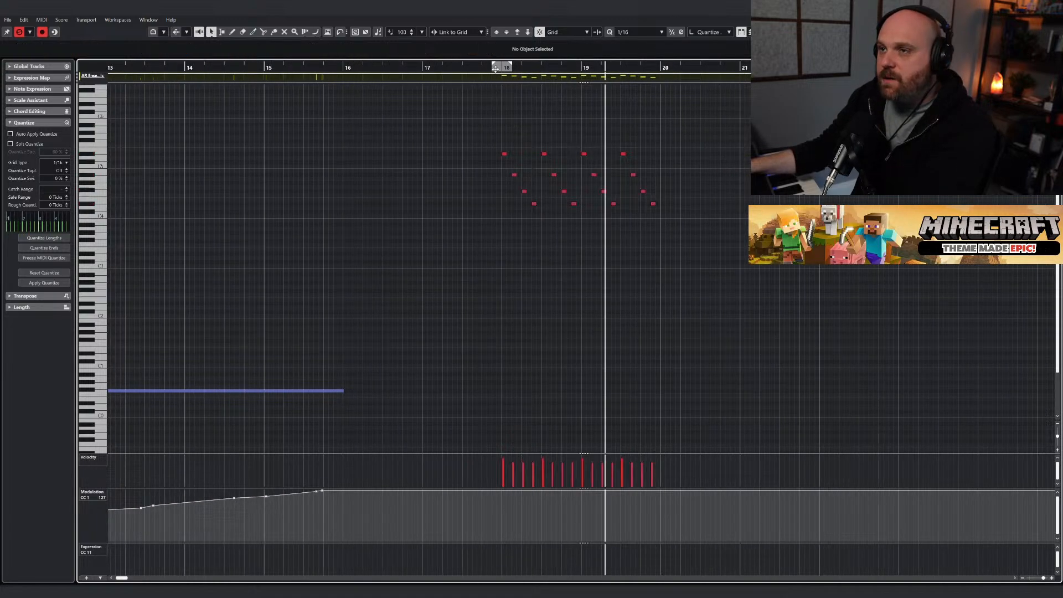
pyautogui.click(495, 69)
pyautogui.press('space')
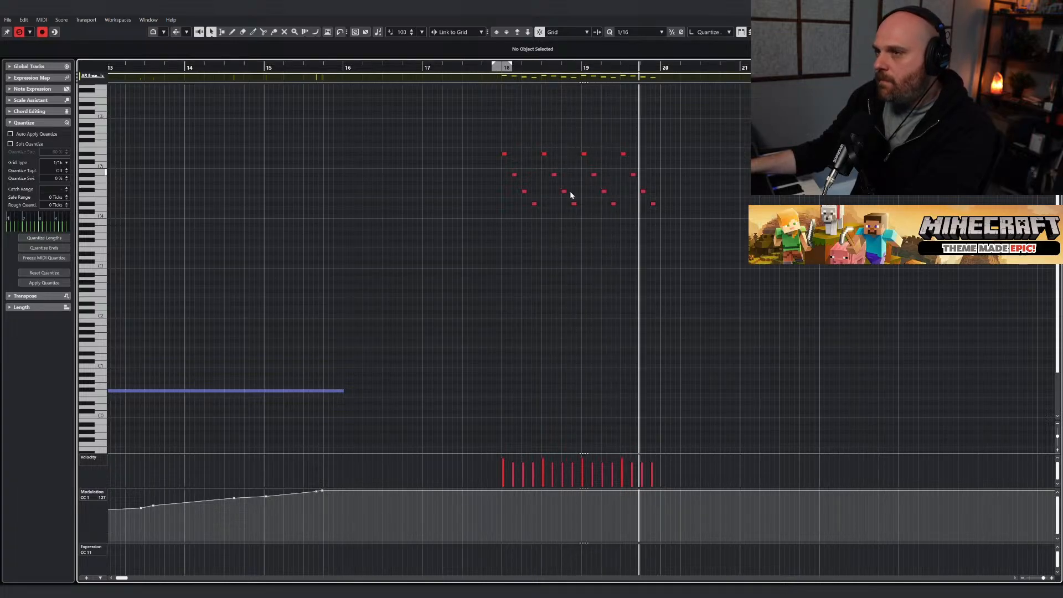
# Duplicate the pattern of bars 18 and 19 into bars 20 and 21 and raise each group's second note there to B4.
pyautogui.moveTo(699, 231); pyautogui.dragTo(802, 181)
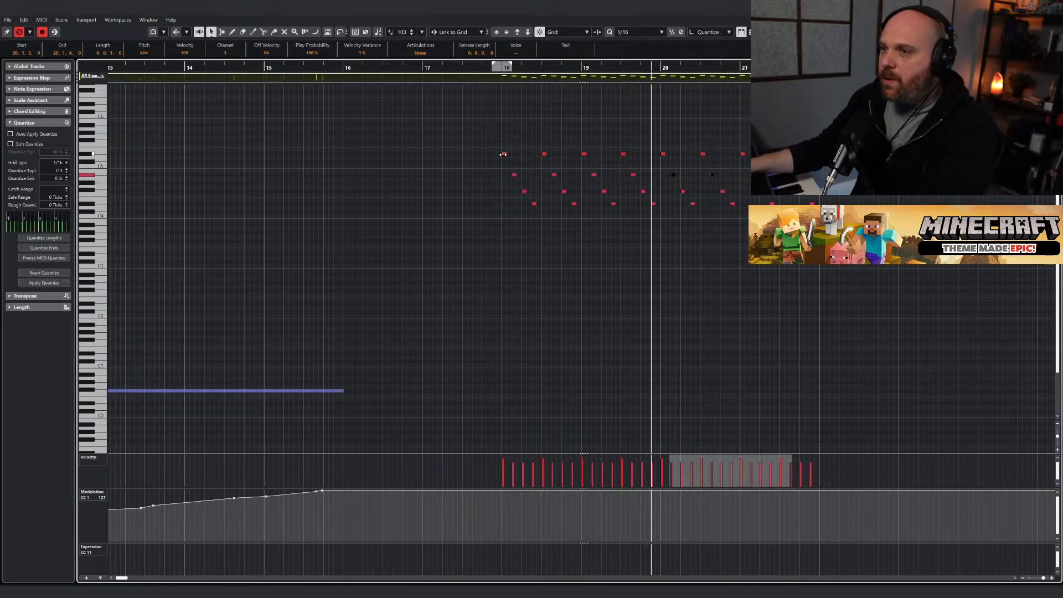
pyautogui.click(488, 594)
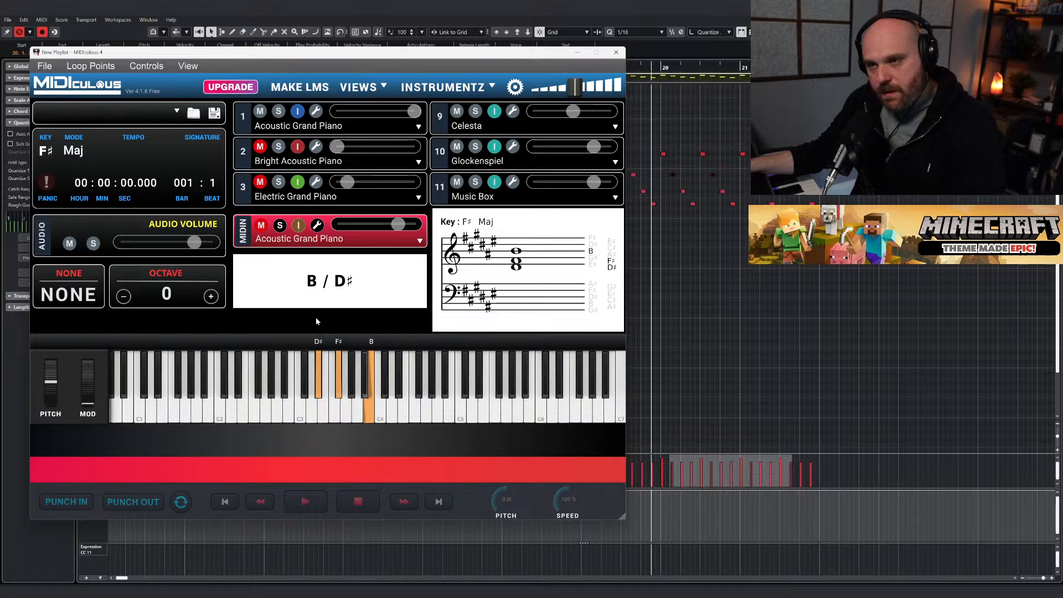
pyautogui.click(576, 55)
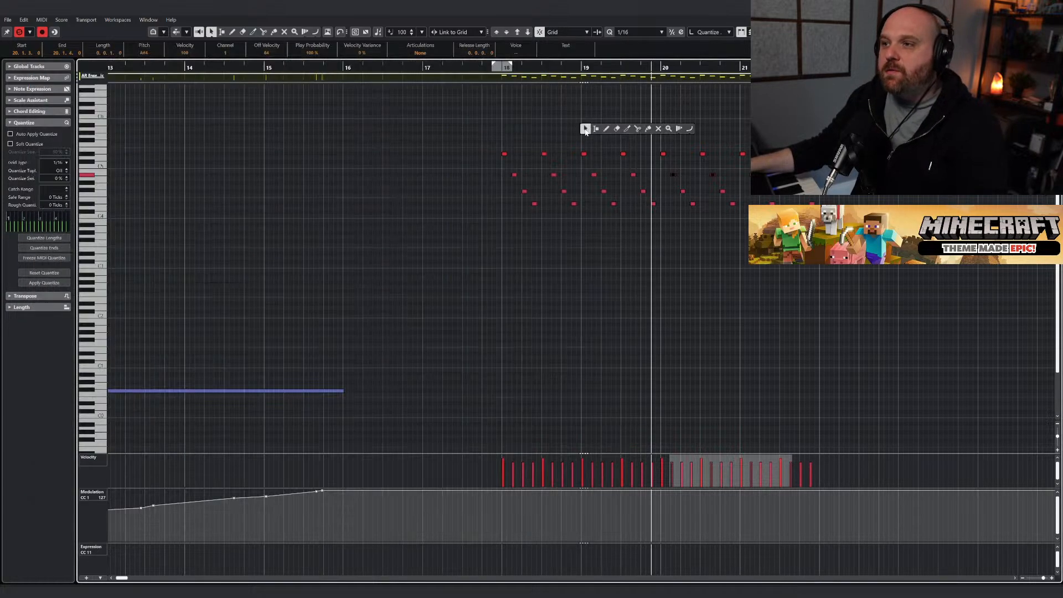
pyautogui.click(543, 213)
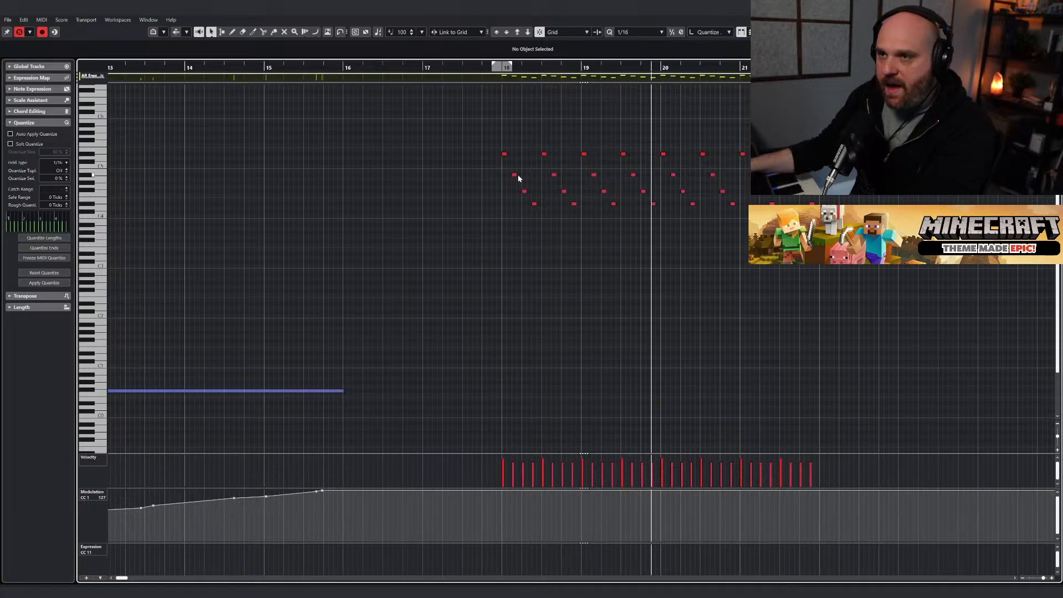
pyautogui.moveTo(660, 173); pyautogui.dragTo(750, 178)
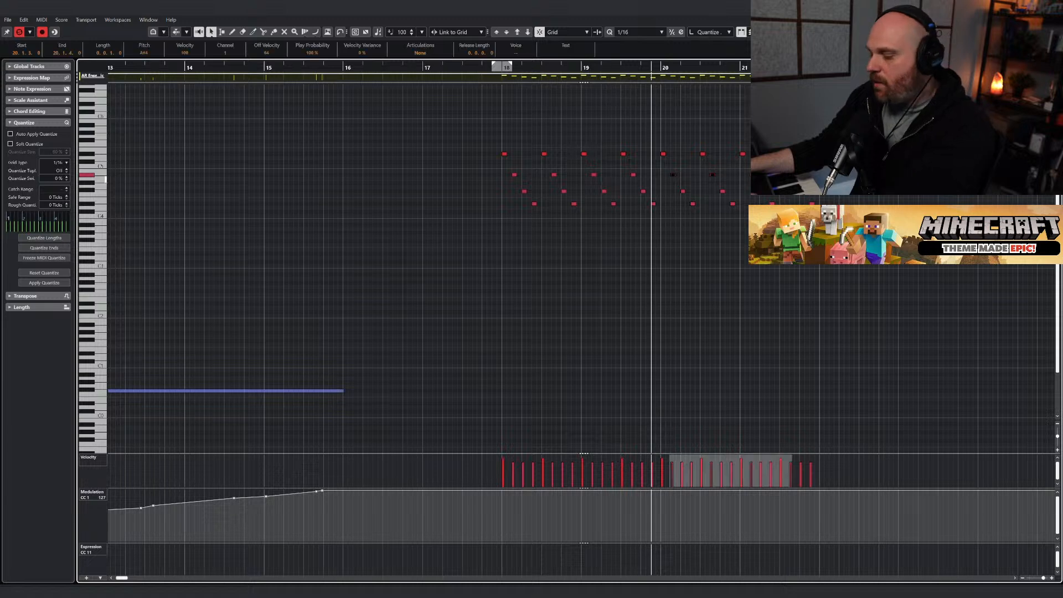
pyautogui.click(524, 192)
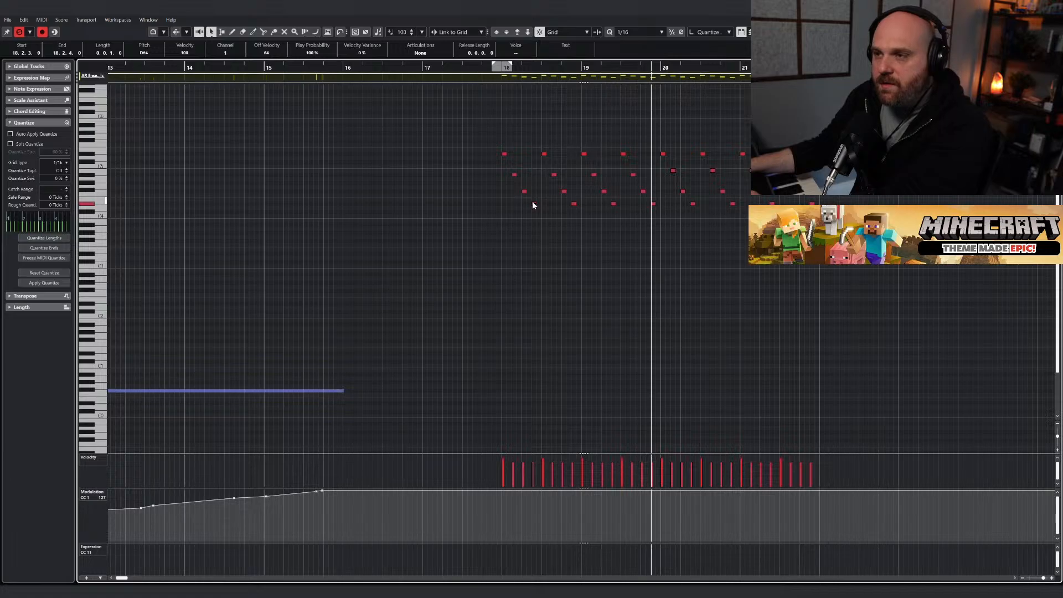
# Play back the string pattern from just before bar 18 through bar 21.
pyautogui.click(502, 68)
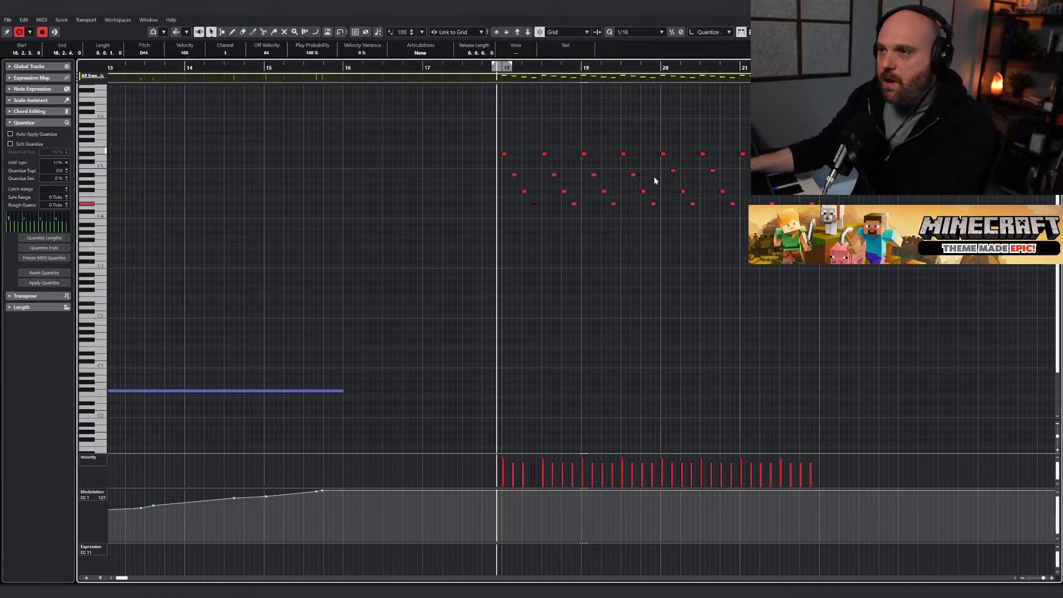
pyautogui.press('space')
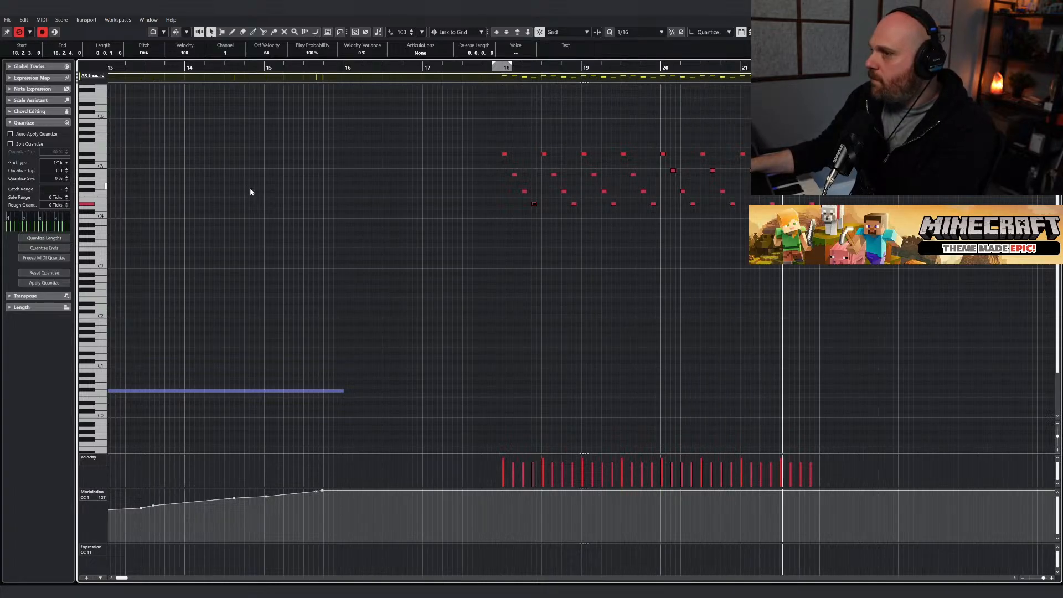
pyautogui.press('space')
pyautogui.click(498, 68)
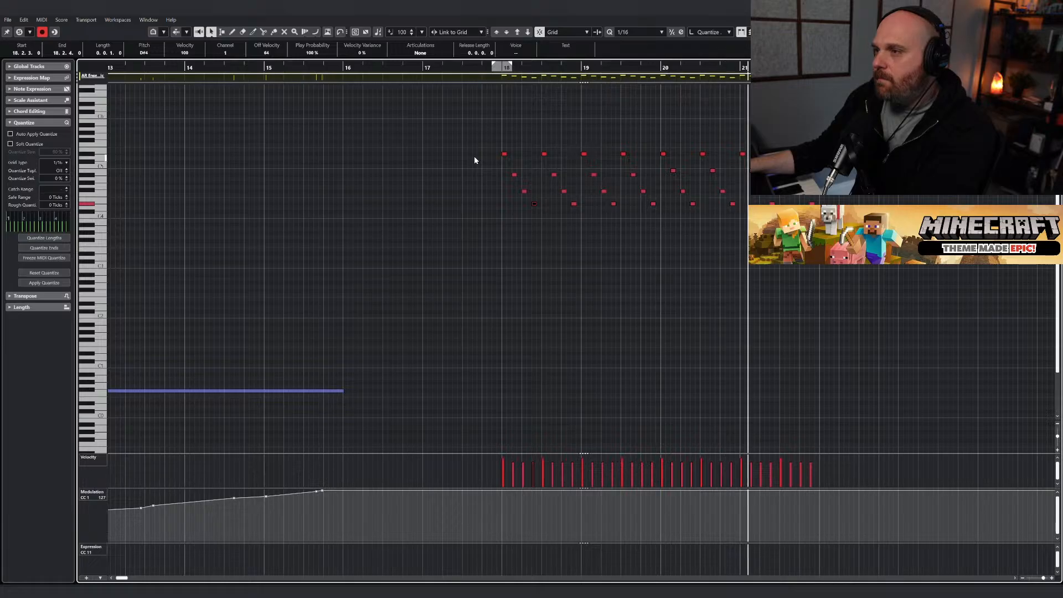
pyautogui.press('space')
# Duplicate the notes of bars 20 and 21 into bars 22 and 23.
pyautogui.moveTo(895, 270); pyautogui.dragTo(463, 140)
pyautogui.moveTo(881, 241); pyautogui.dragTo(666, 149)
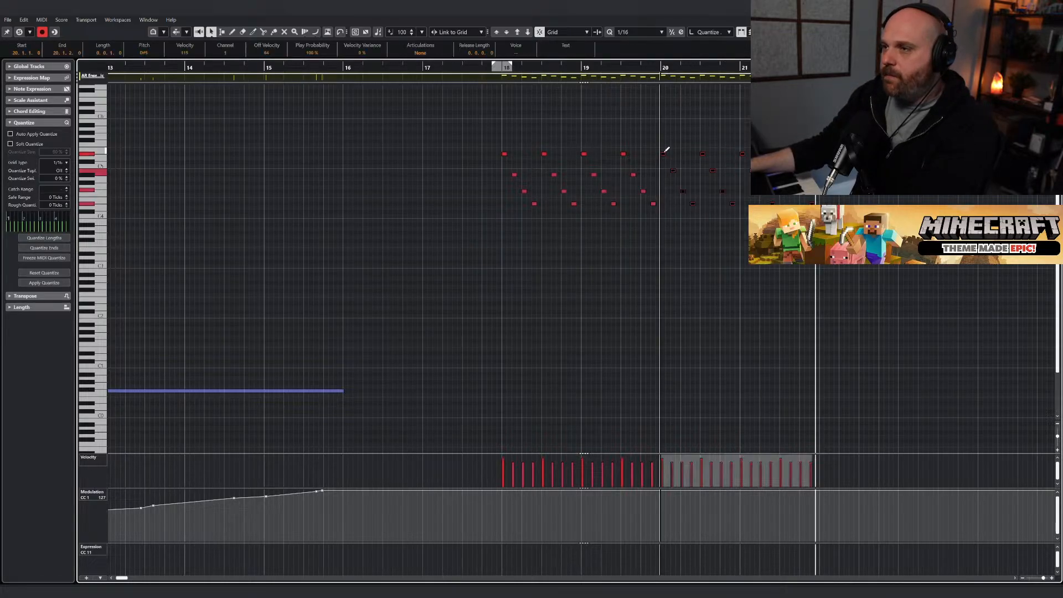
pyautogui.hotkey('alt', 'd')
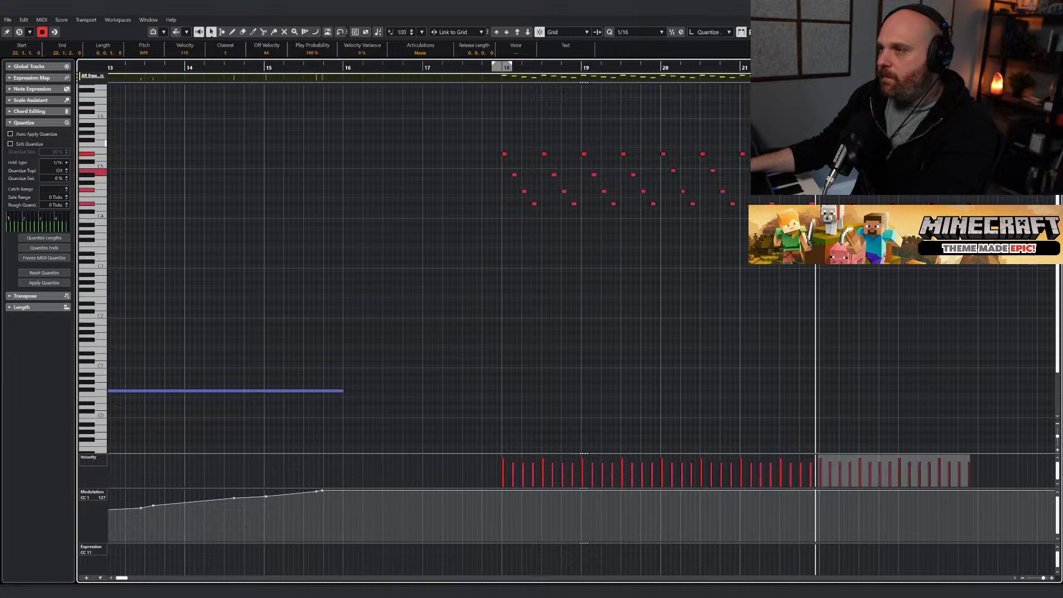
pyautogui.moveTo(919, 68); pyautogui.dragTo(395, 127)
pyautogui.click(483, 150)
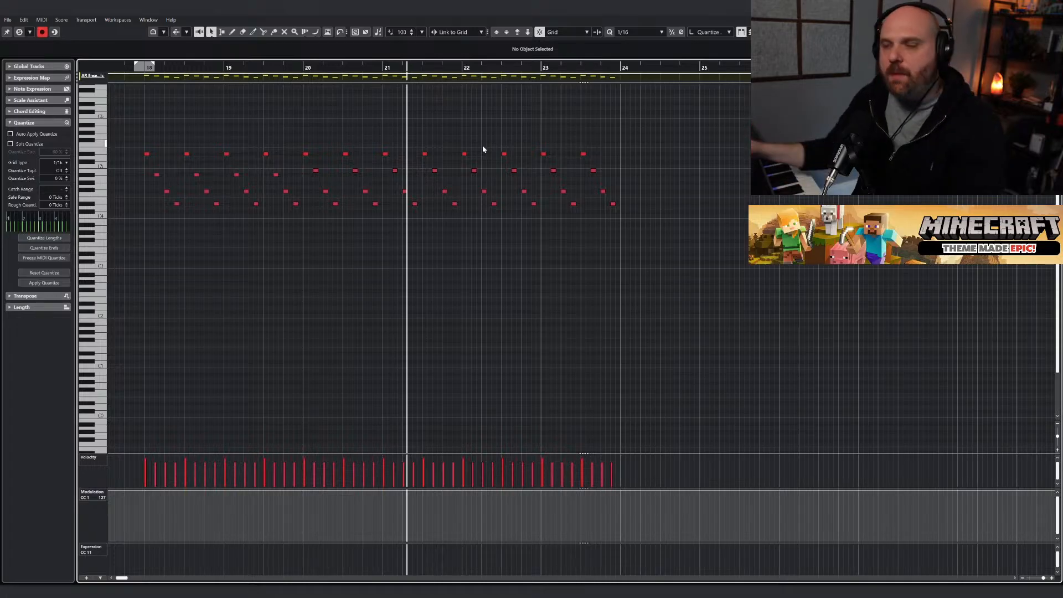
# Check the chord for bars 22 and 23 on the MIDIculous keyboard display and return to the key editor.
pyautogui.moveTo(459, 147); pyautogui.dragTo(637, 162)
pyautogui.click(576, 593)
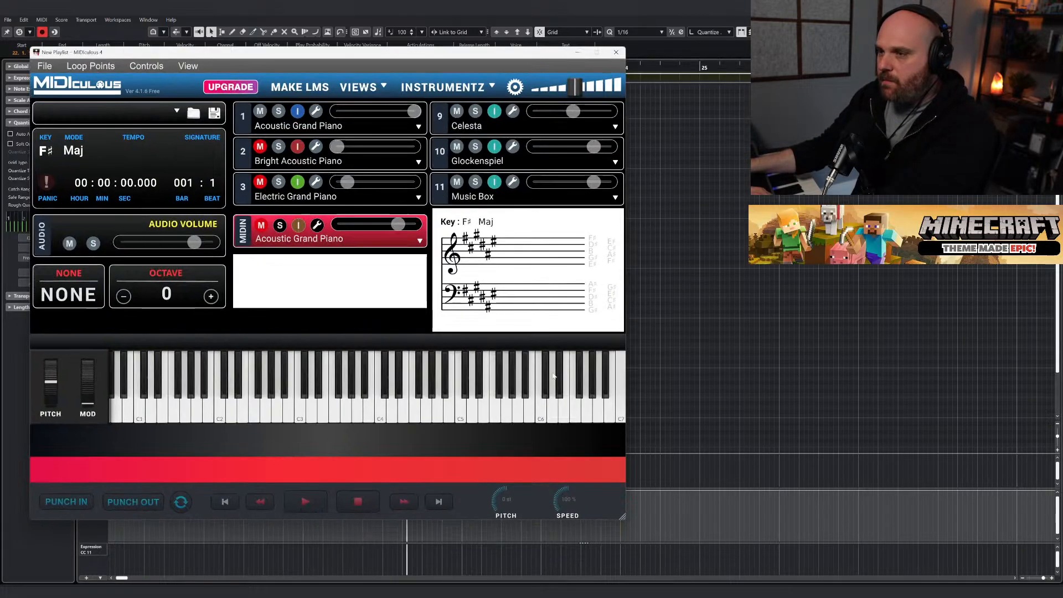
pyautogui.click(678, 312)
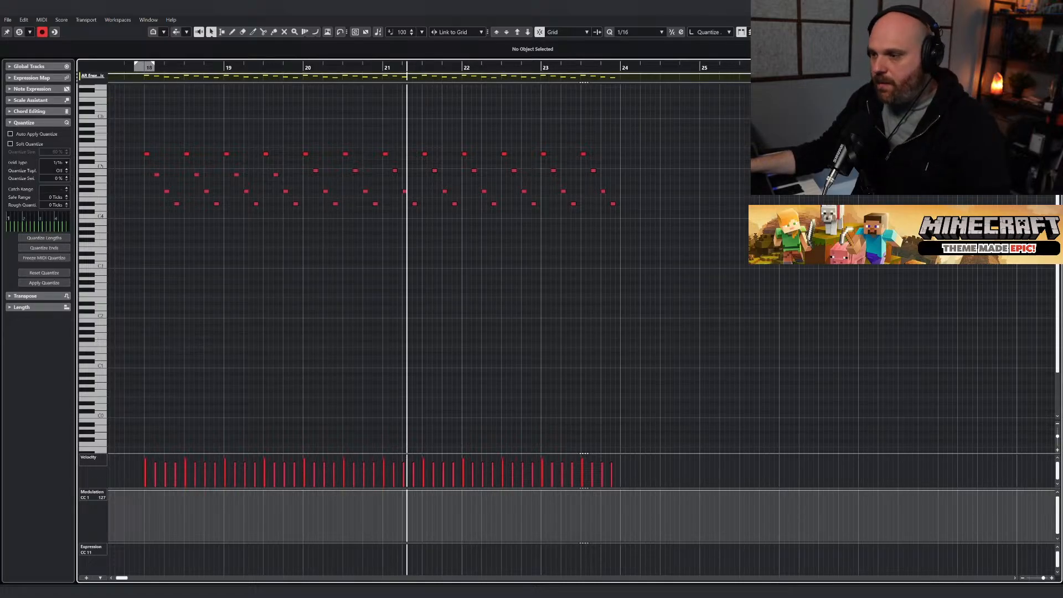
pyautogui.hotkey('alt', 'Tab')
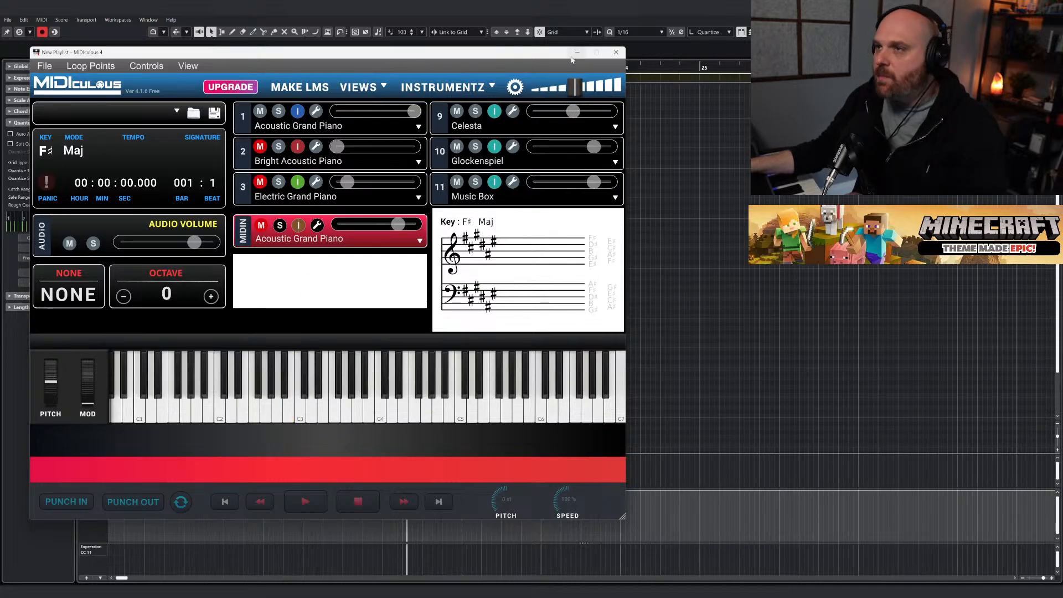
pyautogui.click(577, 52)
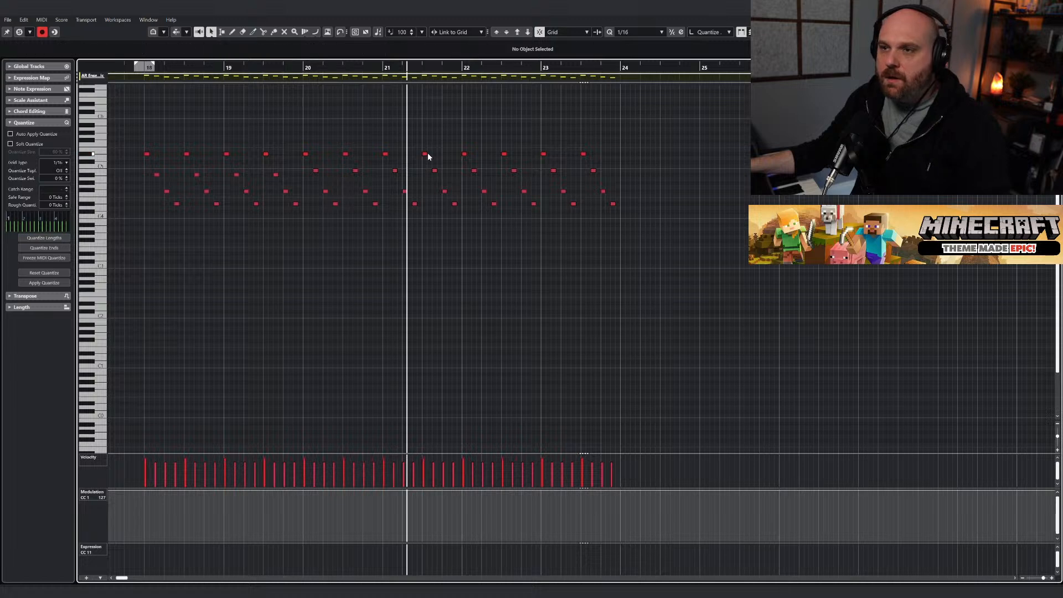
# In bars 22 and 23, lower the top notes to C#5 and the second note of each group to A#4.
pyautogui.click(425, 154)
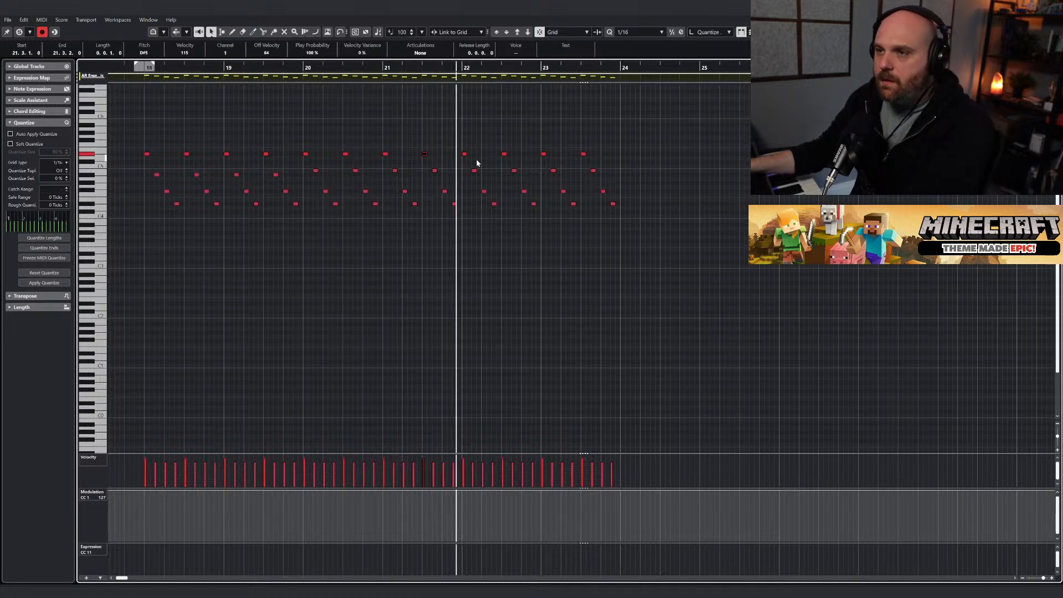
pyautogui.moveTo(470, 161); pyautogui.dragTo(653, 175)
pyautogui.press('Down')
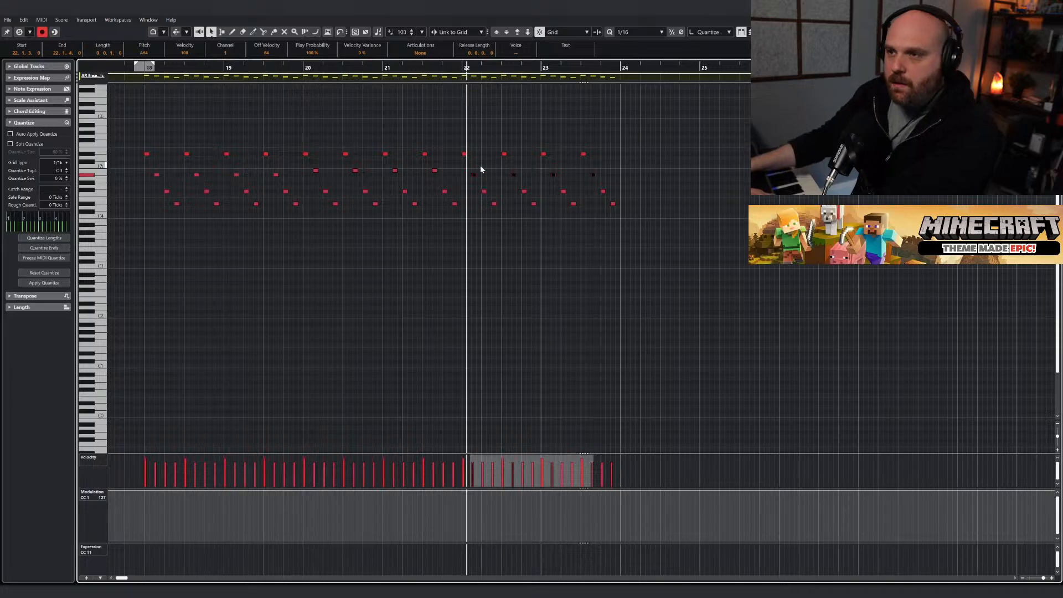
pyautogui.moveTo(459, 148); pyautogui.dragTo(661, 160)
pyautogui.press('Down')
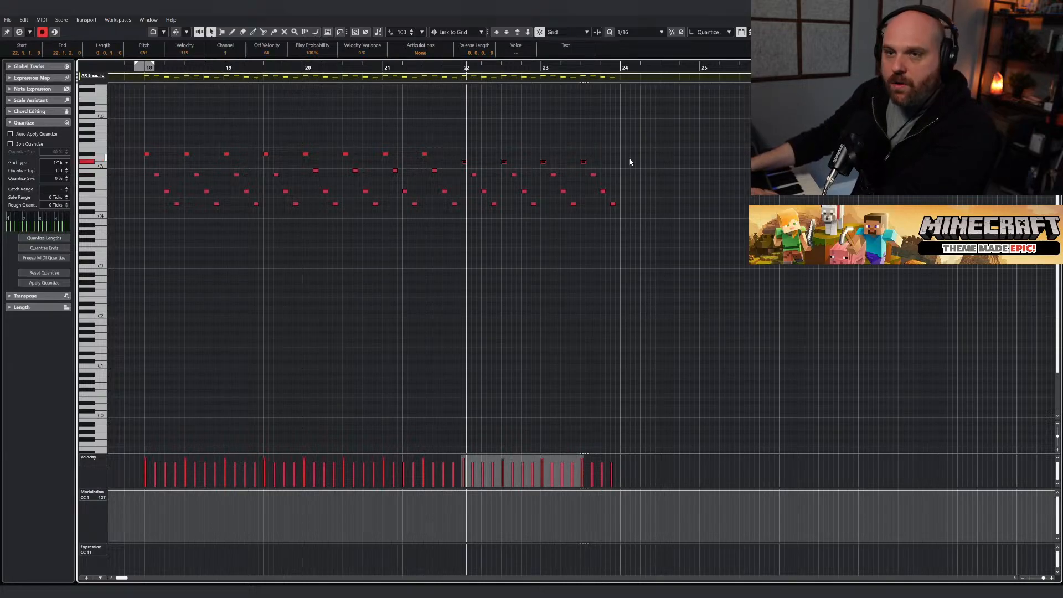
pyautogui.moveTo(469, 169); pyautogui.dragTo(630, 174)
pyautogui.press('Up')
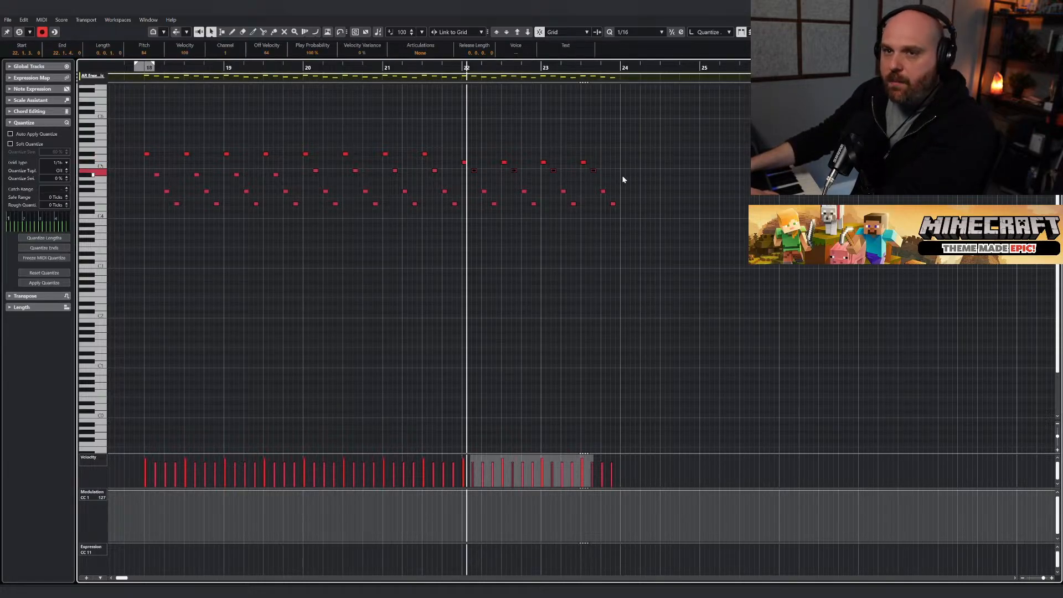
pyautogui.press('Down')
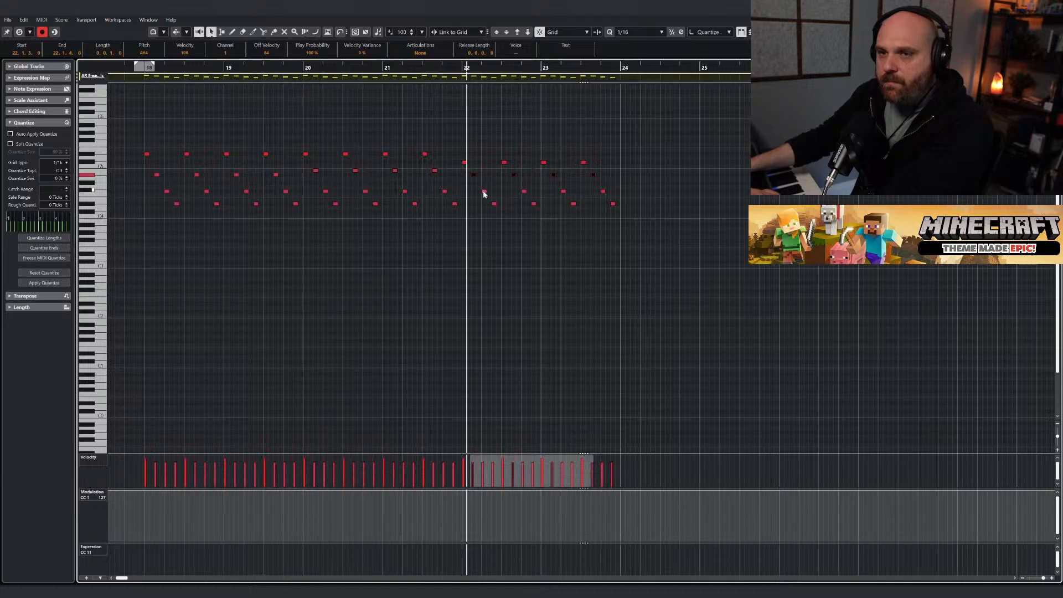
# Lower the last note of each group in bars 22 and 23 to C#4 and play back from bar 21.
pyautogui.moveTo(477, 188); pyautogui.dragTo(676, 197)
pyautogui.click(494, 204)
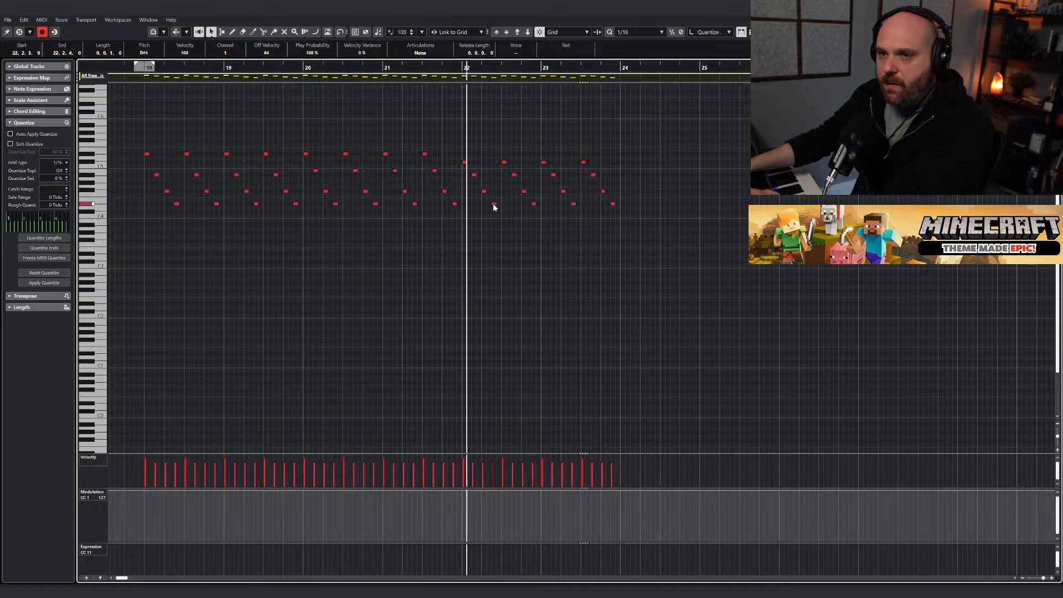
pyautogui.moveTo(477, 198); pyautogui.dragTo(667, 216)
pyautogui.press('Down')
pyautogui.press('Down')
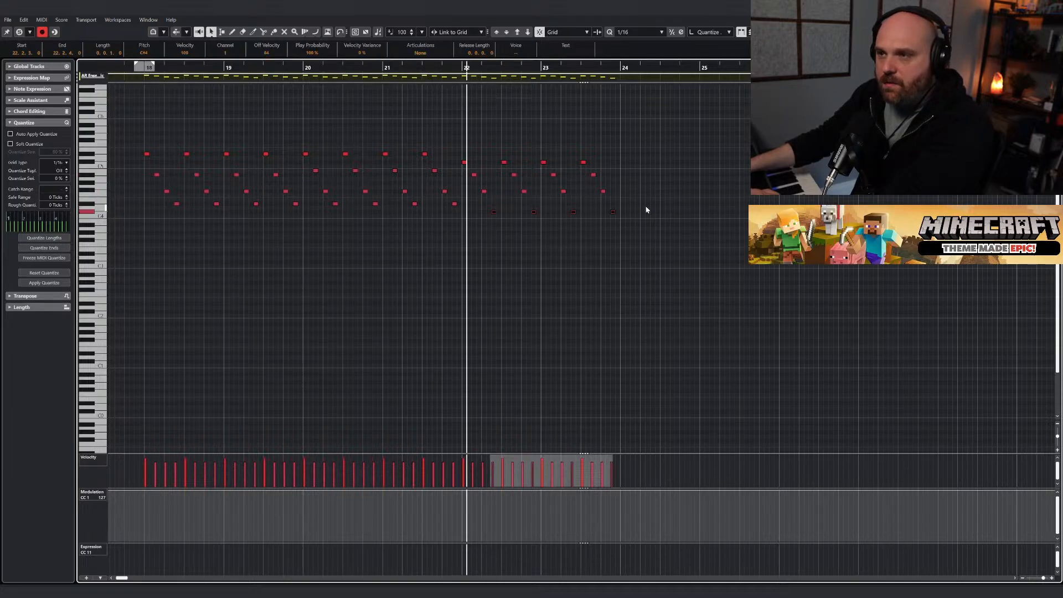
pyautogui.click(421, 69)
pyautogui.press('space')
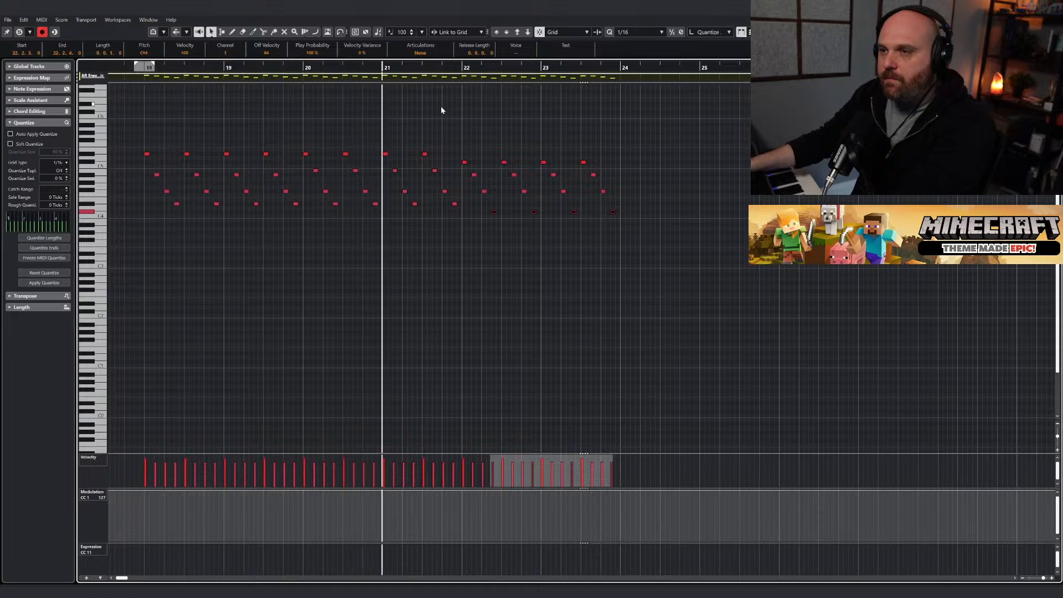
# Duplicate bars 22 and 23 into bars 24 and 25 and lower each copied group's second note to G#4.
pyautogui.rightClick(471, 136)
pyautogui.click(470, 134)
pyautogui.moveTo(729, 258); pyautogui.dragTo(762, 177)
pyautogui.click(623, 162)
pyautogui.press('Down')
pyautogui.click(641, 195)
pyautogui.moveTo(636, 197); pyautogui.dragTo(833, 222)
pyautogui.press('space')
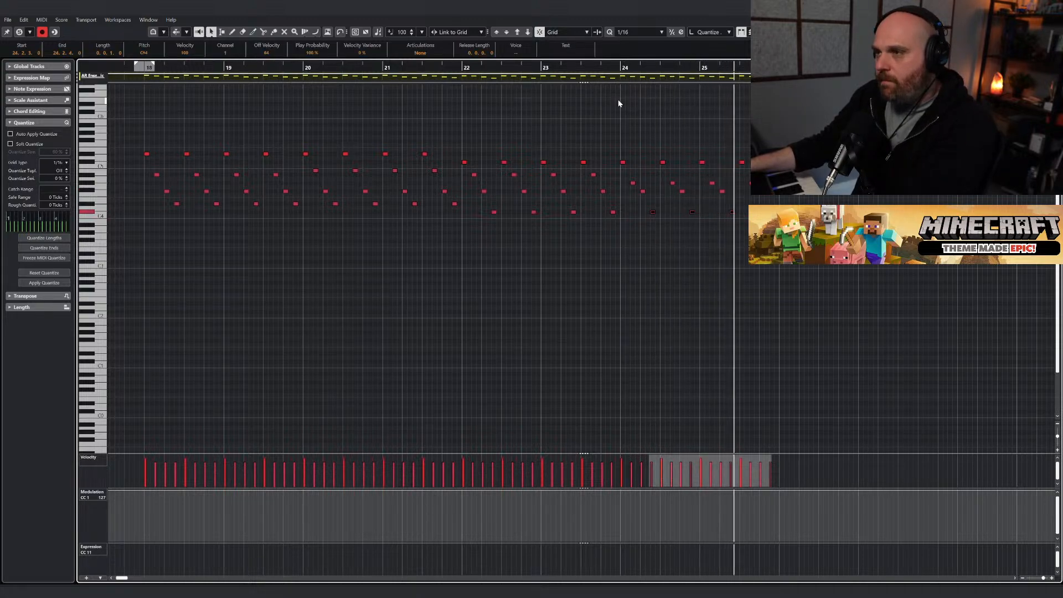
# Try to copy the string pattern onward from bar 26.
pyautogui.rightClick(614, 117)
pyautogui.press('g')
pyautogui.press('g')
pyautogui.press('space')
pyautogui.moveTo(799, 270); pyautogui.dragTo(674, 161)
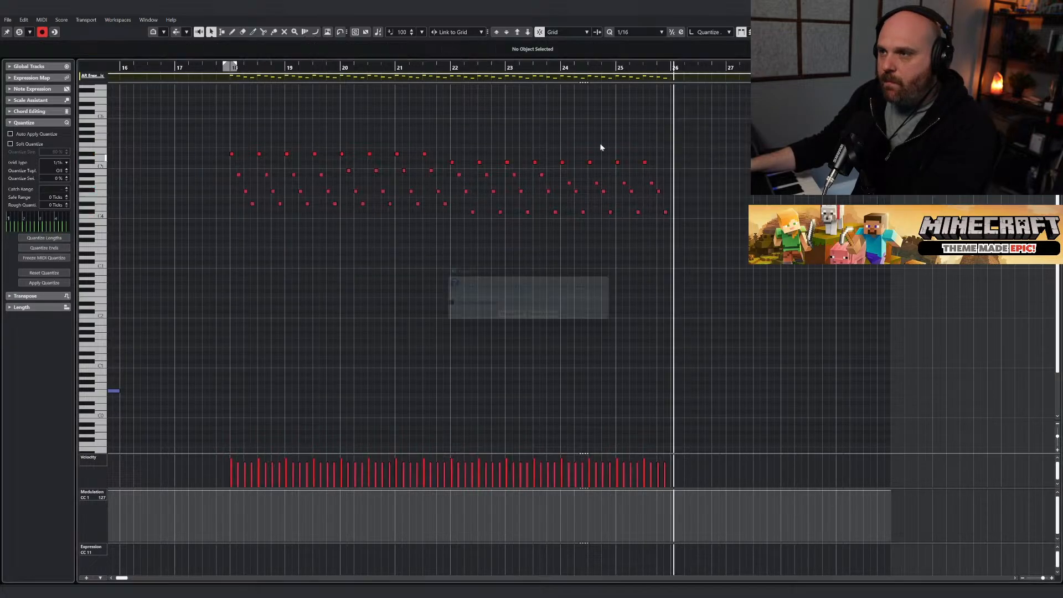
pyautogui.press('Escape')
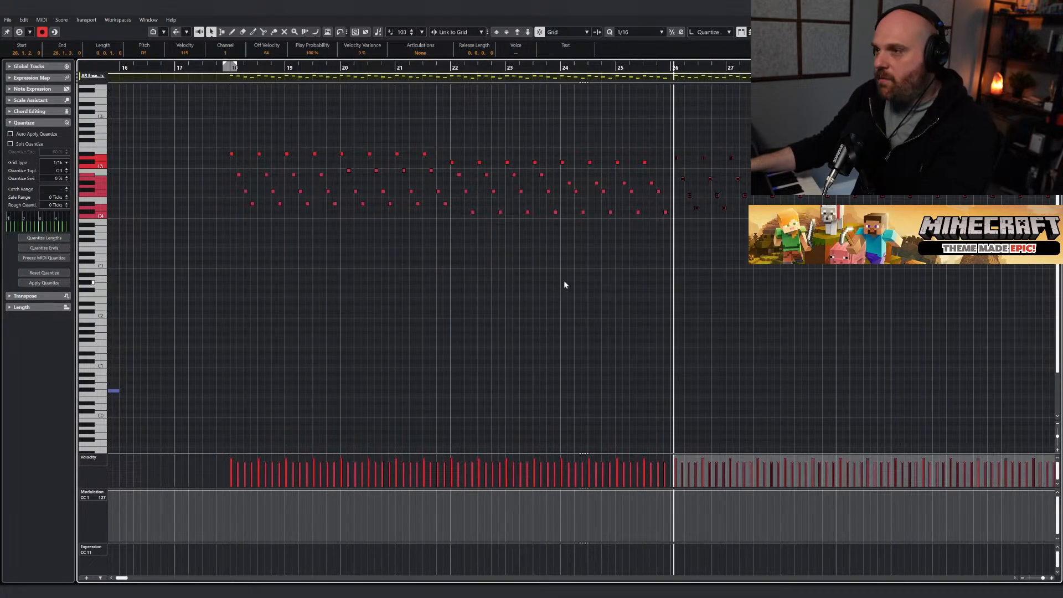
# Play back from just before bar 18 and lower the AR Ensemble - Basic track's volume to -7.25 dB in the mixer.
pyautogui.click(221, 79)
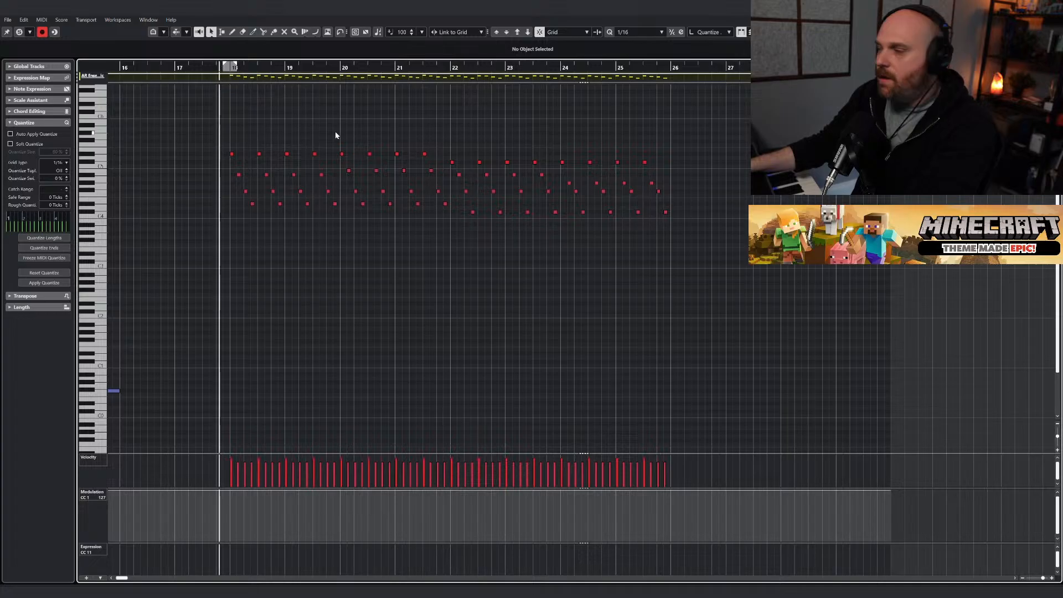
pyautogui.press('space')
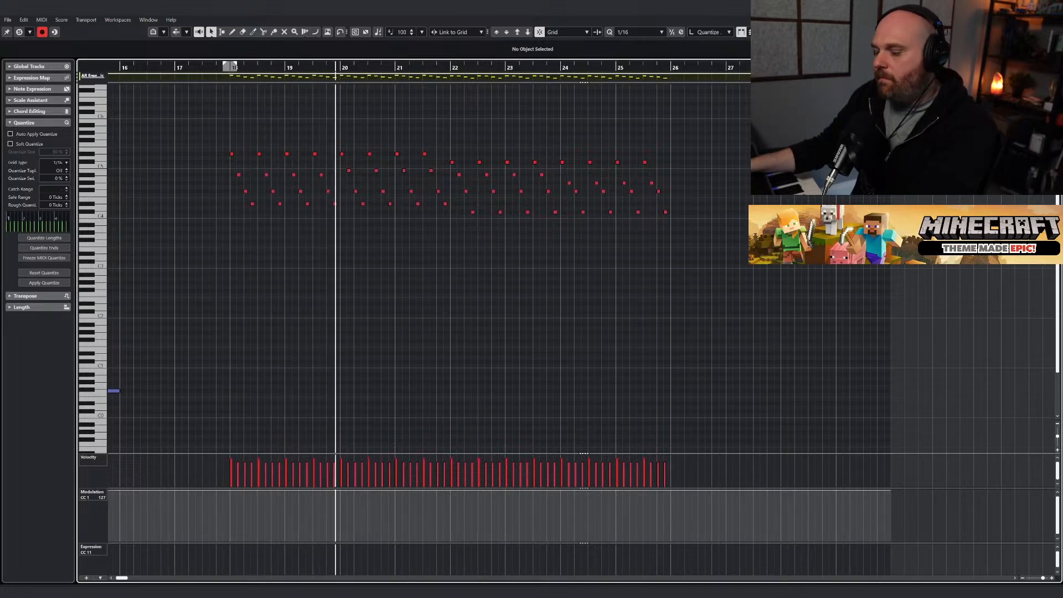
pyautogui.press('Return')
pyautogui.rightClick(564, 245)
pyautogui.click(565, 245)
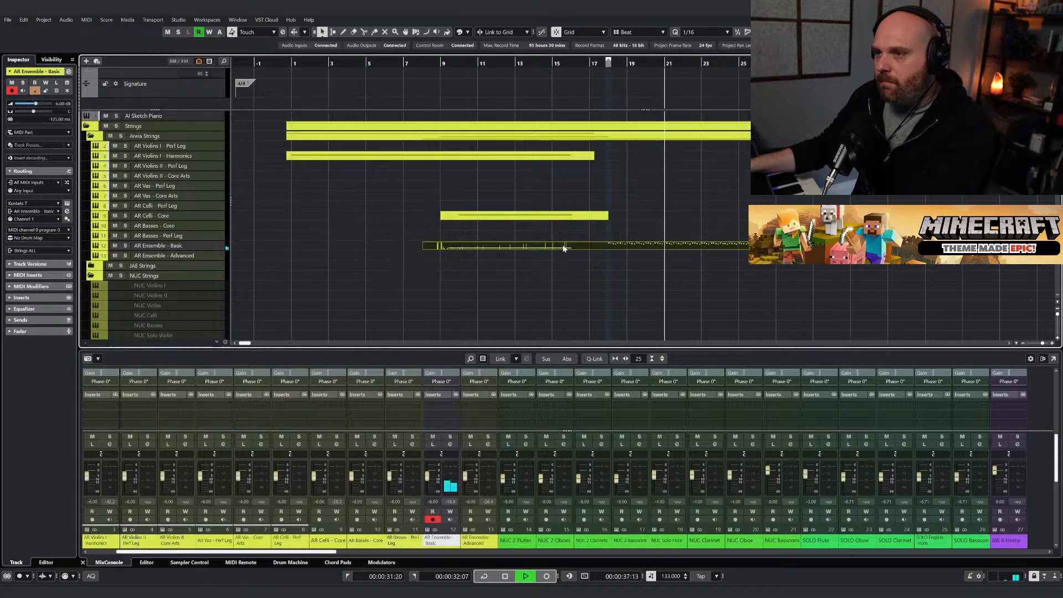
pyautogui.scroll(-10, 569, 244)
pyautogui.scroll(1, 572, 245)
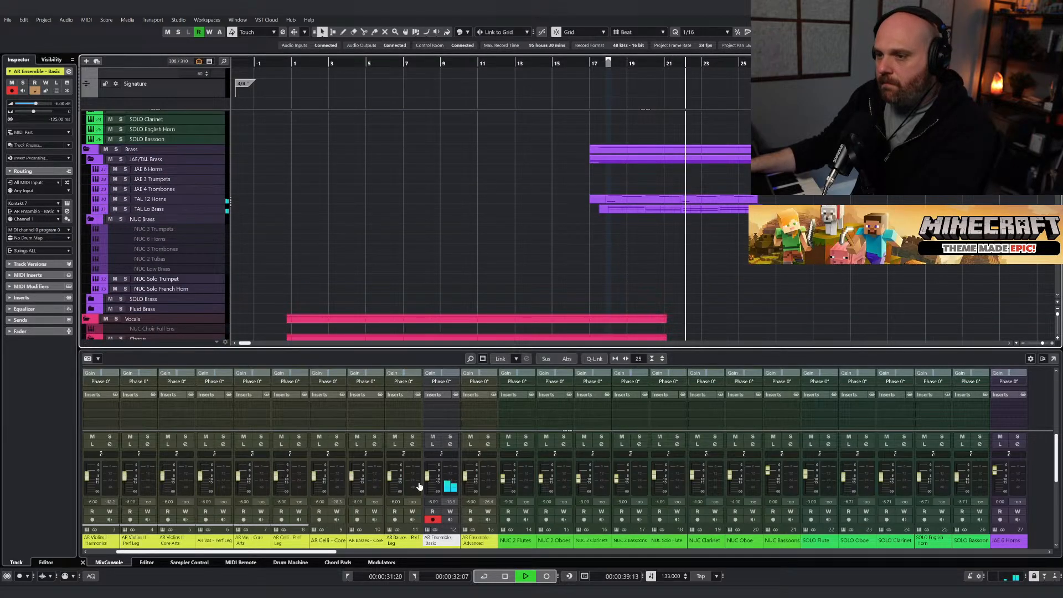
pyautogui.moveTo(427, 475); pyautogui.dragTo(428, 481)
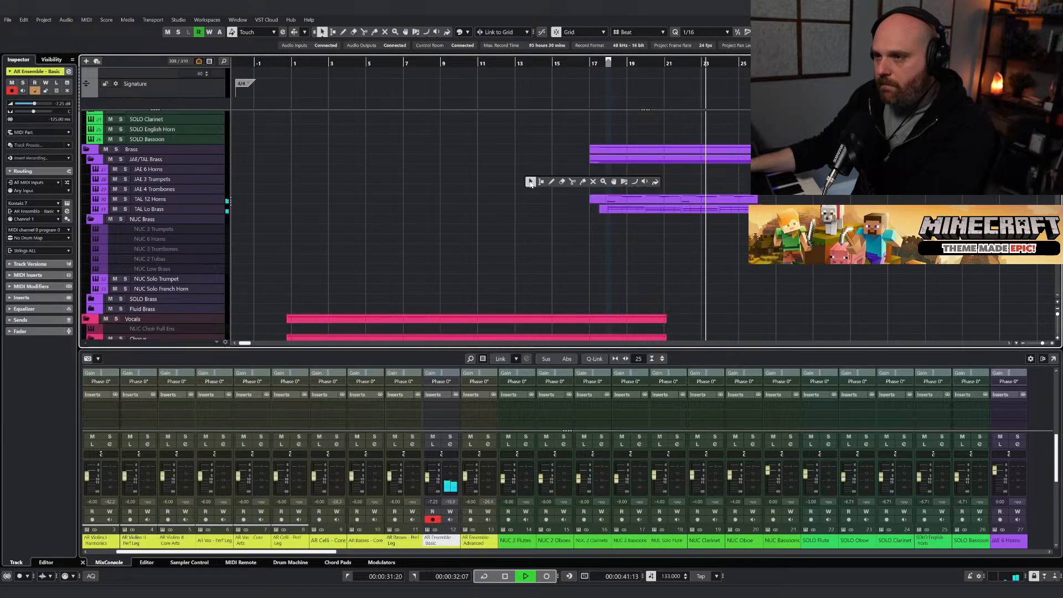
pyautogui.scroll(10, 583, 205)
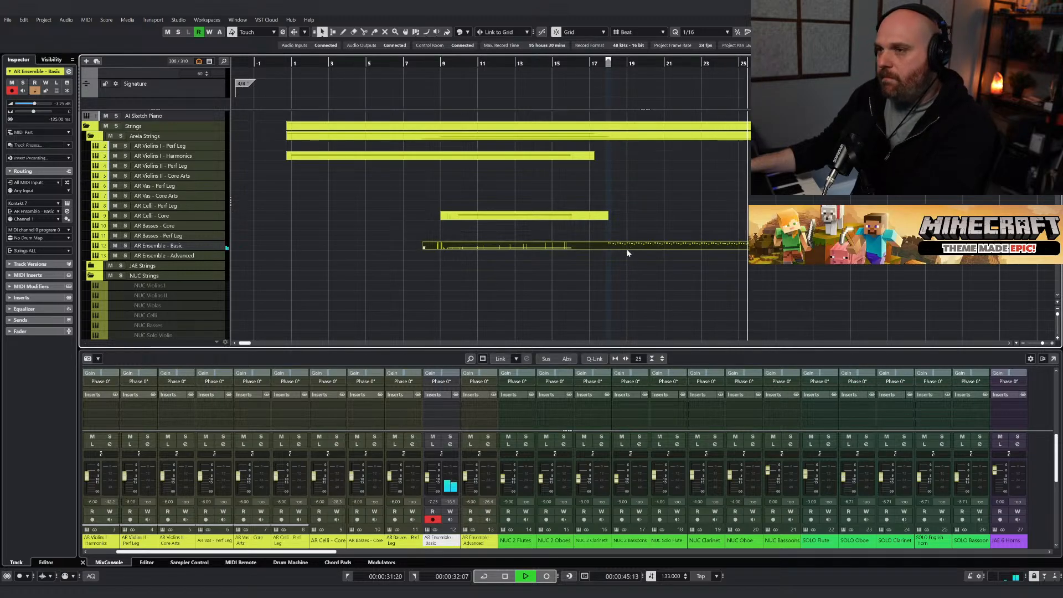
# Lower the third note of each group in bar 25 of the AR Ensemble - Basic part by one semitone.
pyautogui.doubleClick(626, 248)
pyautogui.press('g')
pyautogui.press('g')
pyautogui.press('g')
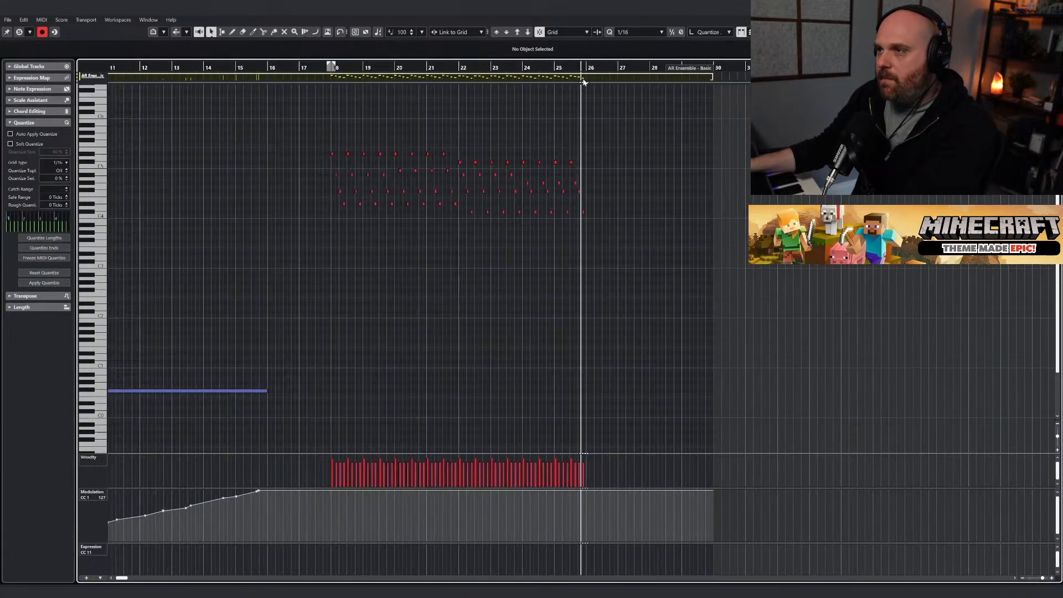
pyautogui.moveTo(532, 68); pyautogui.dragTo(484, 69)
pyautogui.press('h')
pyautogui.press('h')
pyautogui.press('h')
pyautogui.press('h')
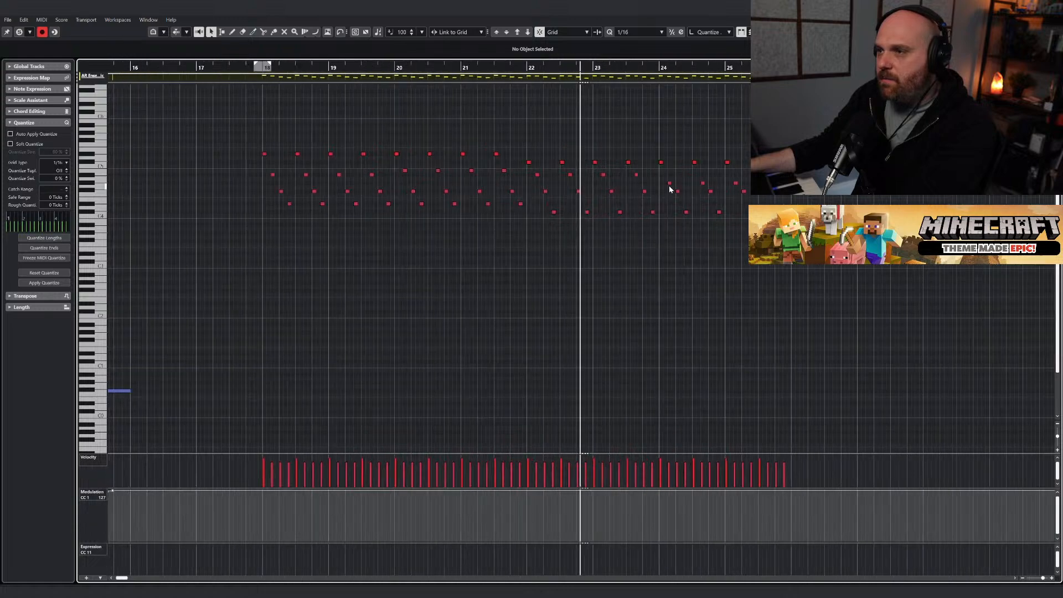
pyautogui.click(701, 189)
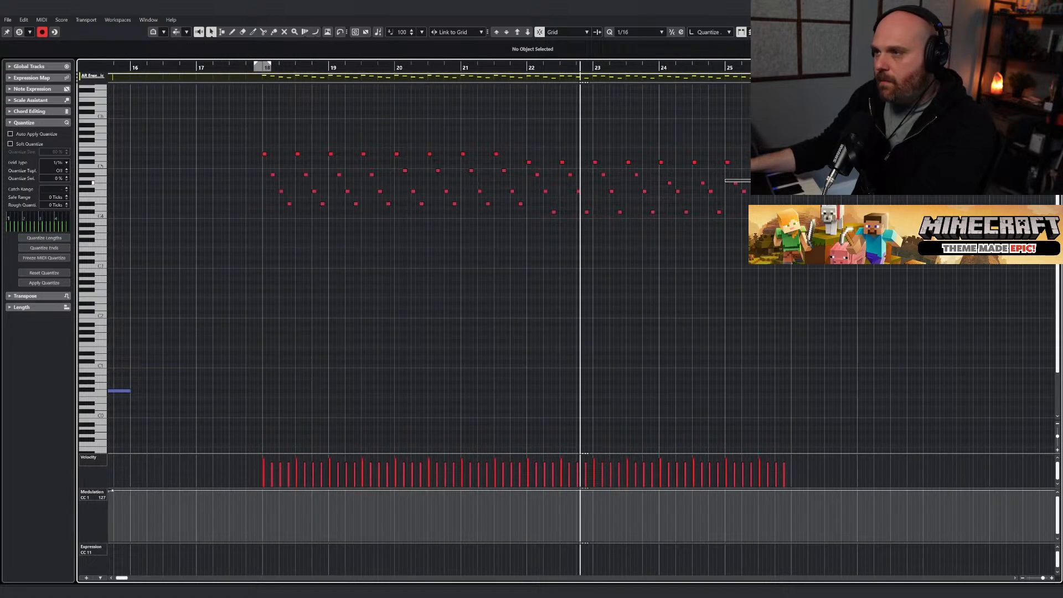
pyautogui.moveTo(725, 179); pyautogui.dragTo(774, 184)
pyautogui.press('Down')
pyautogui.click(743, 192)
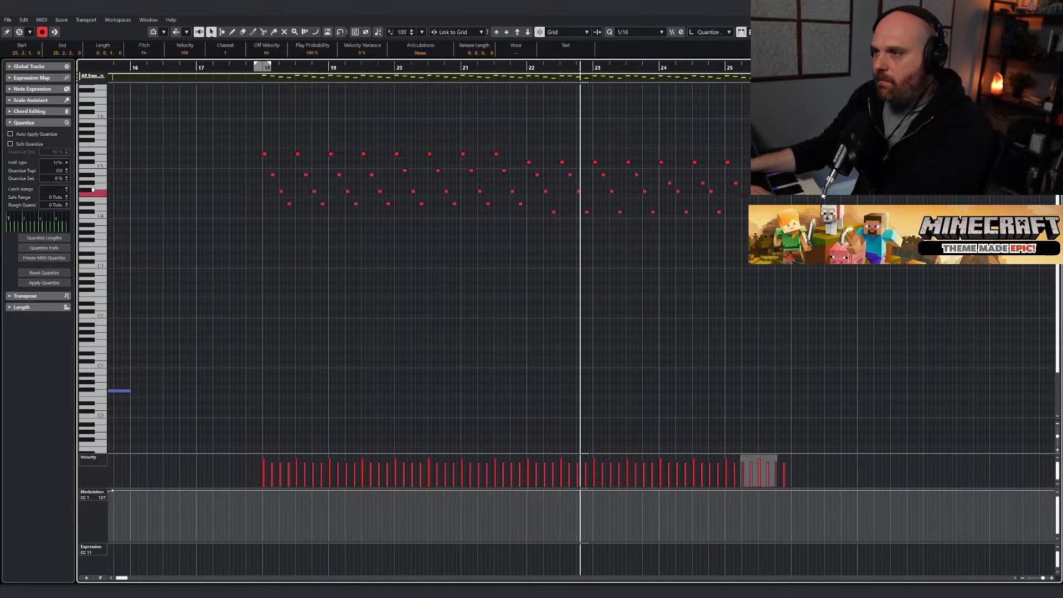
# Play back the altered ending of the string pattern from bar 24 and return to the project window.
pyautogui.press('space')
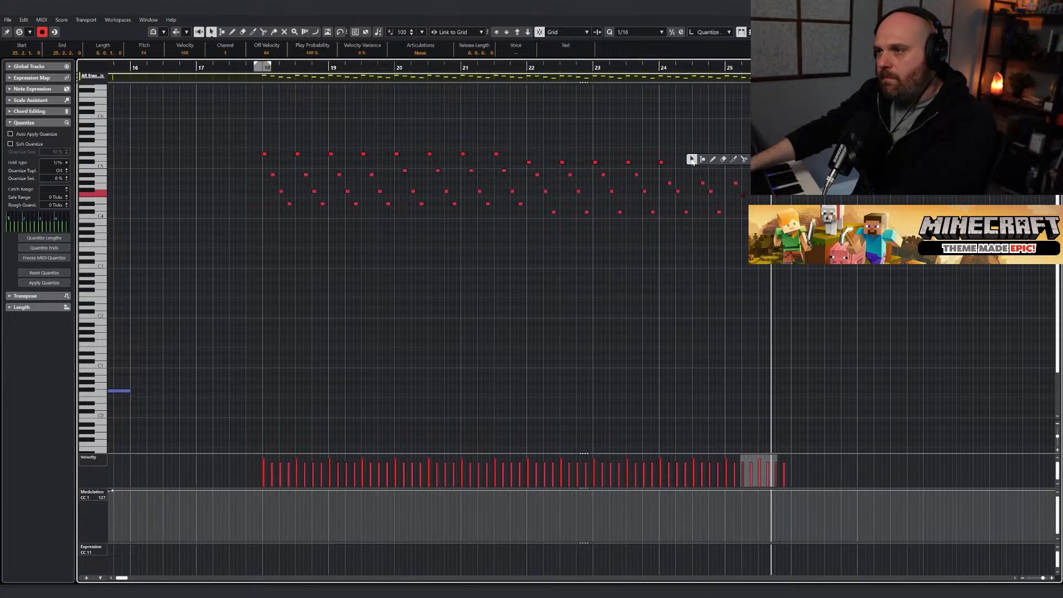
pyautogui.click(690, 109)
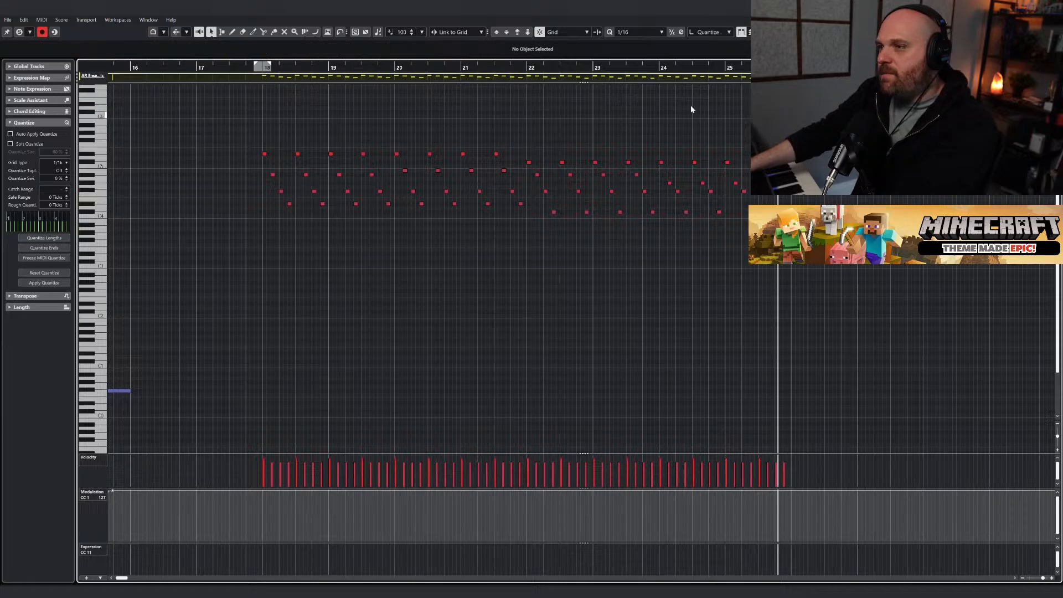
pyautogui.click(661, 68)
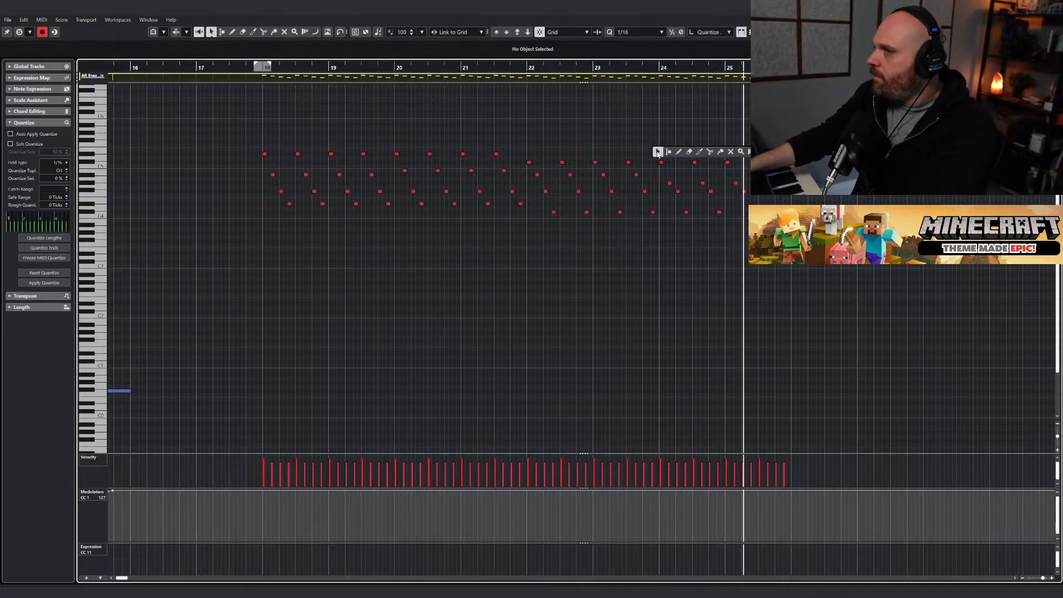
pyautogui.press('Return')
pyautogui.rightClick(603, 177)
pyautogui.press('space')
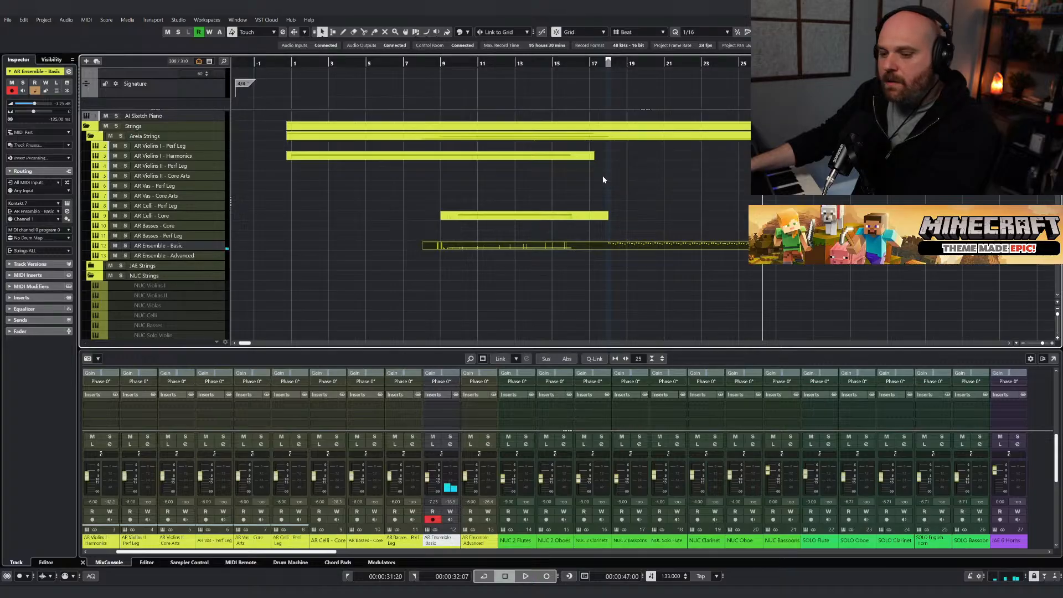
# Play back the arrangement from just before bar 17 while reviewing the brass and choir parts.
pyautogui.click(579, 64)
pyautogui.press('space')
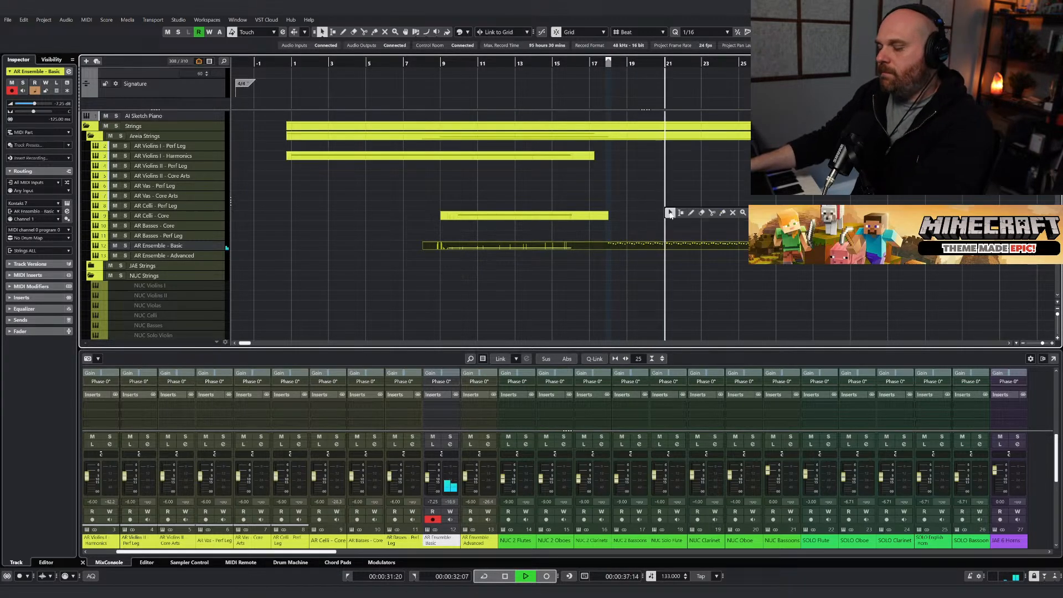
pyautogui.scroll(-3, 592, 197)
pyautogui.scroll(3, 650, 209)
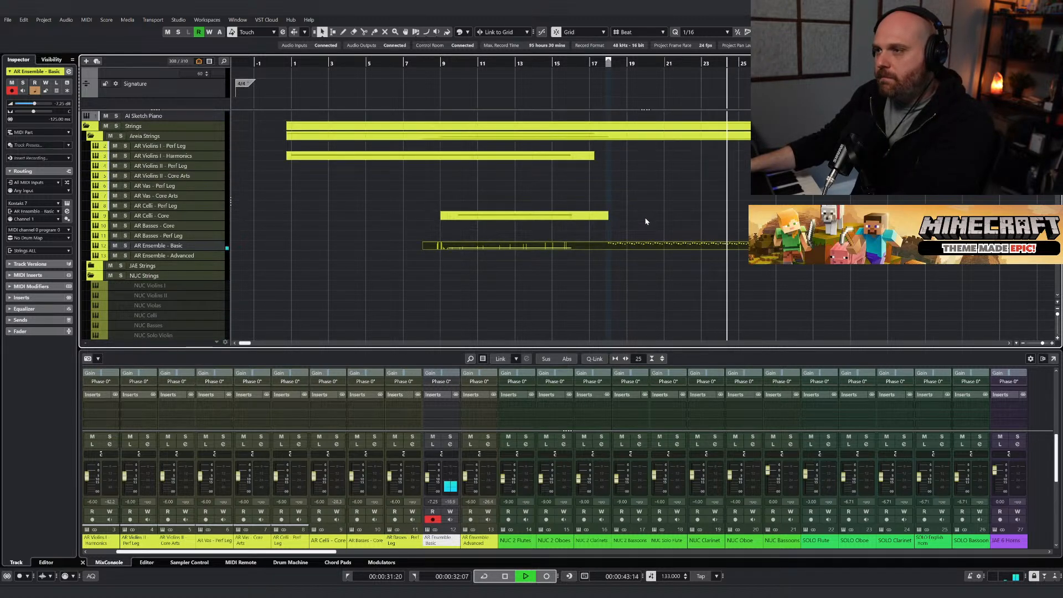
pyautogui.scroll(-8, 645, 221)
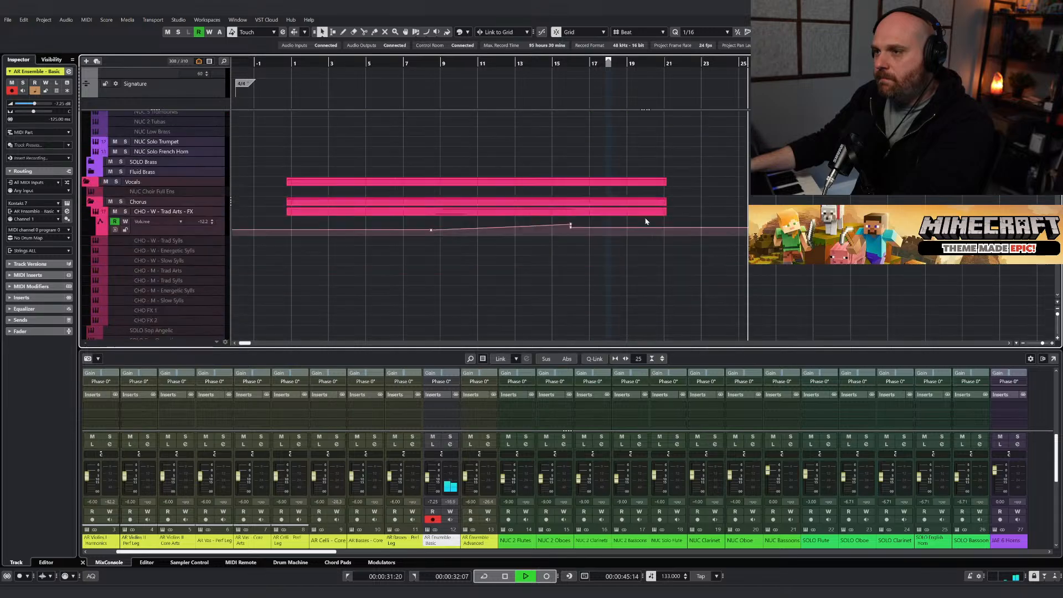
pyautogui.scroll(2, 645, 228)
pyautogui.press('space')
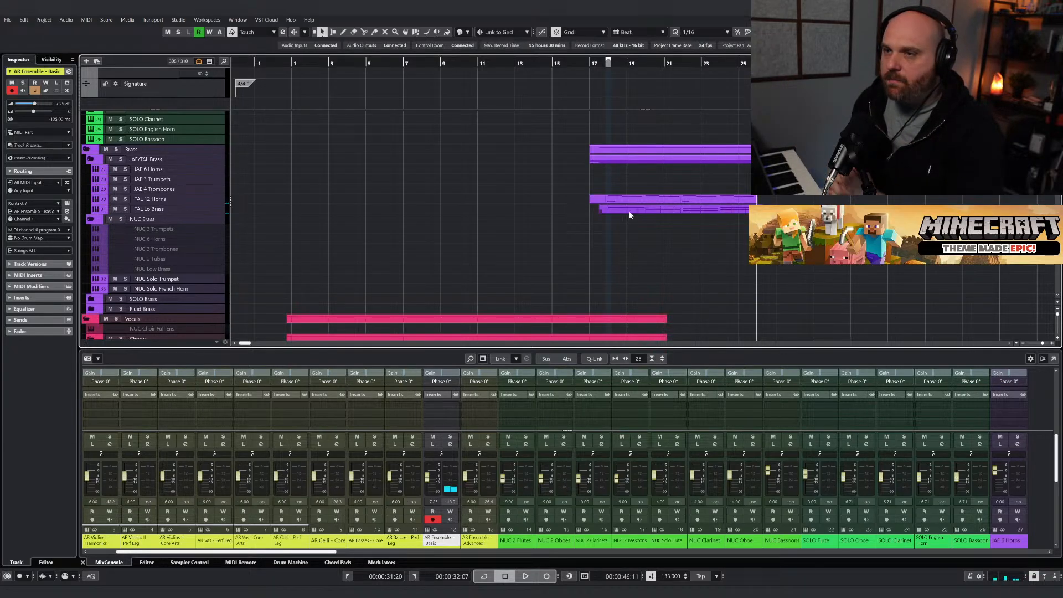
# Open the Areia instrument on the AR Ensemble - Basic track to view its articulation keyswitches.
pyautogui.scroll(10, 631, 212)
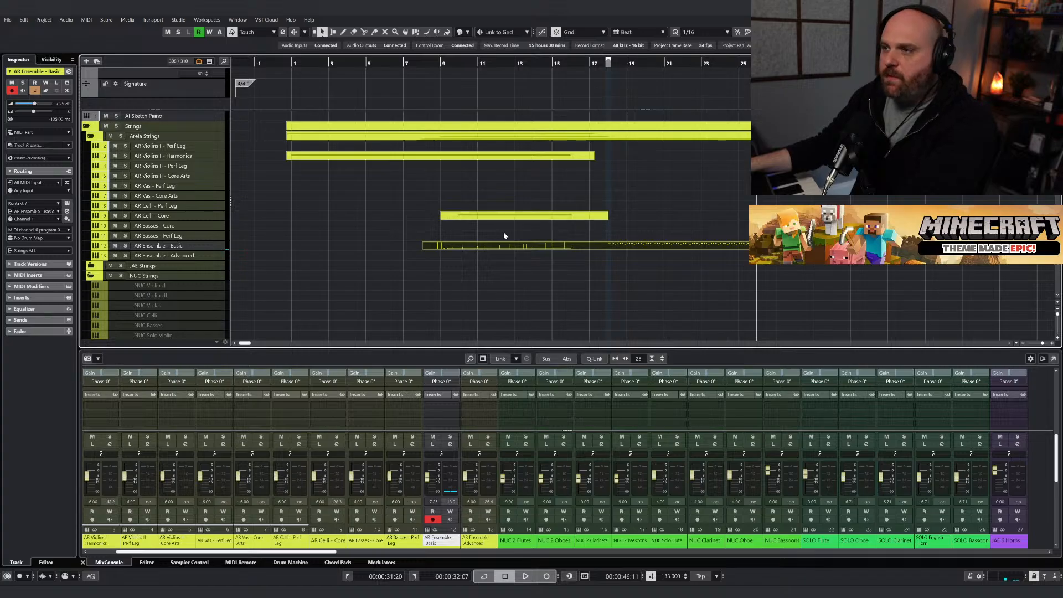
pyautogui.click(636, 228)
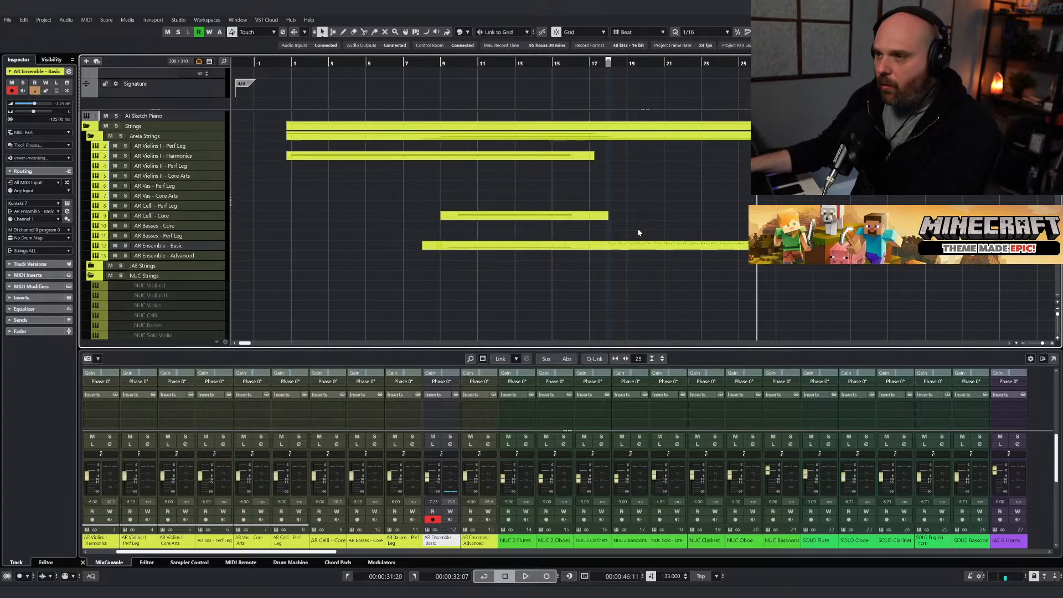
pyautogui.click(479, 247)
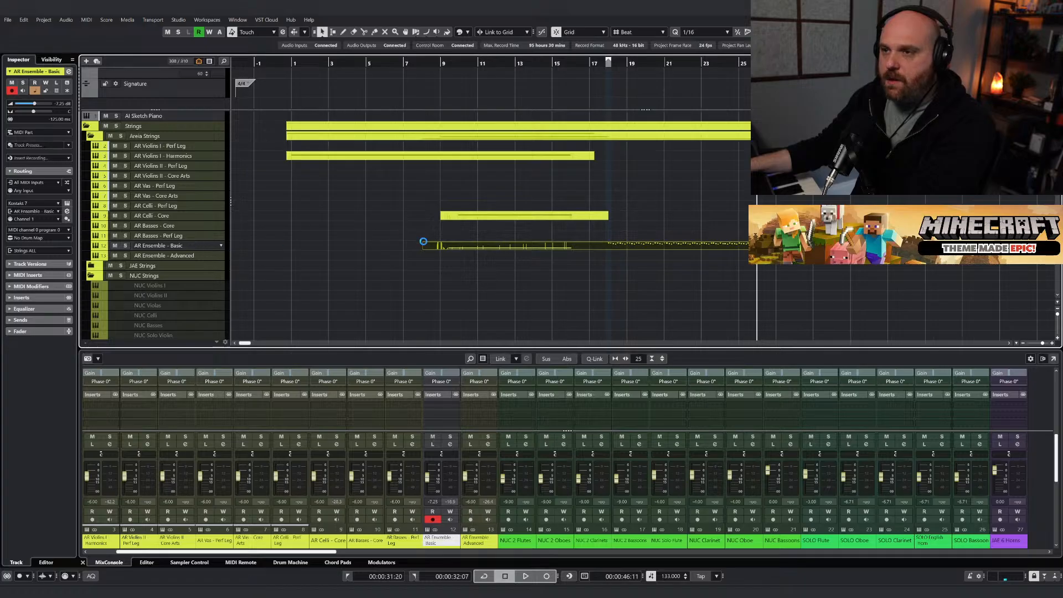
pyautogui.moveTo(450, 123); pyautogui.dragTo(296, 115)
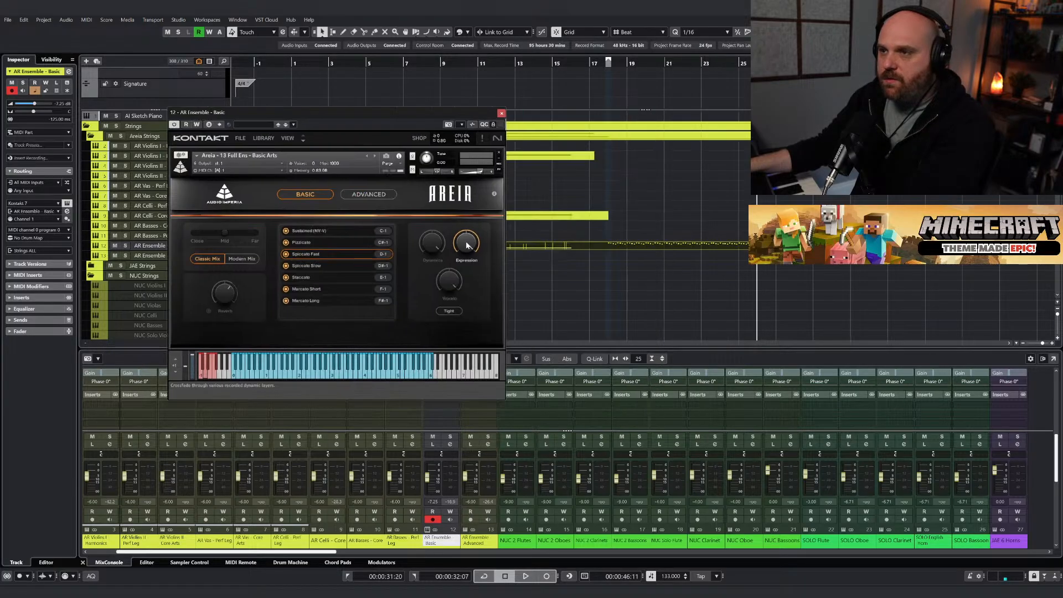
pyautogui.moveTo(392, 110); pyautogui.dragTo(325, 173)
# Draw a C-1 keyswitch note for the Sustained articulation near bar 9 of the AR Ensemble - Basic part.
pyautogui.doubleClick(499, 247)
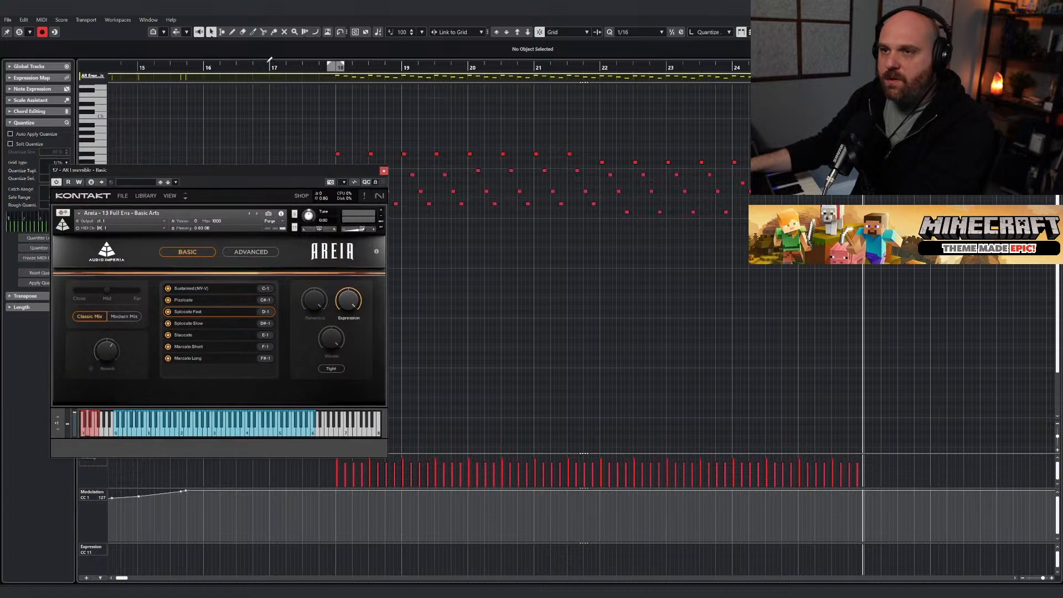
pyautogui.moveTo(270, 67); pyautogui.dragTo(75, 56)
pyautogui.press('KP_Subtract')
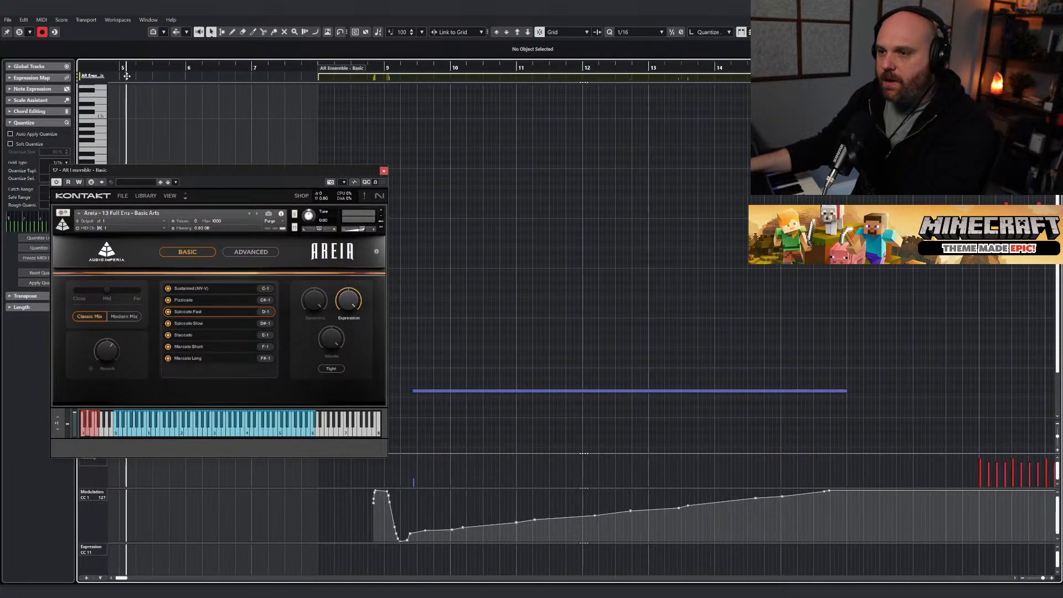
pyautogui.rightClick(462, 357)
pyautogui.click(487, 362)
pyautogui.scroll(-3, 490, 357)
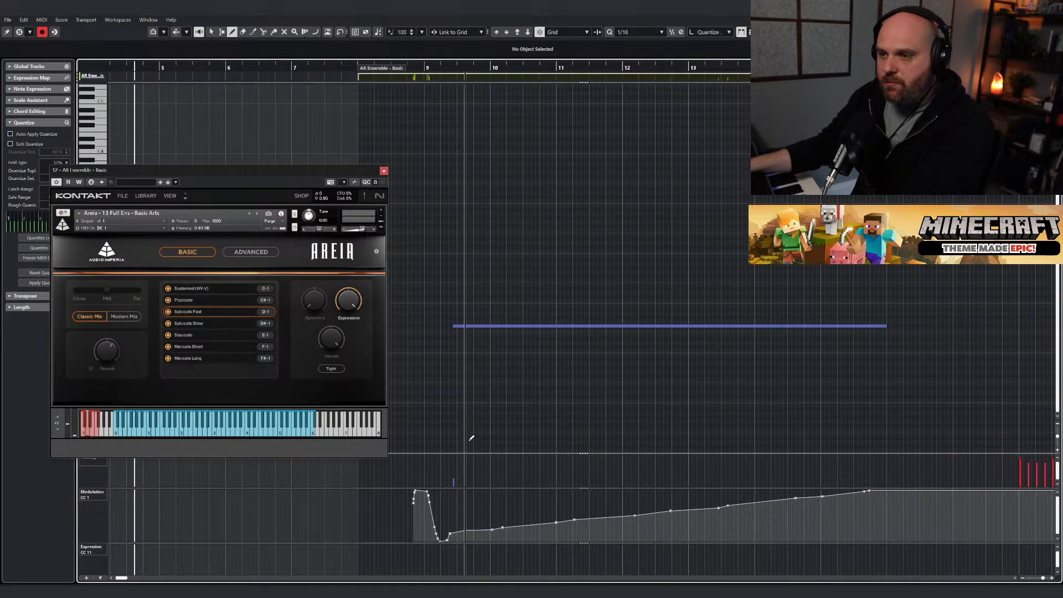
pyautogui.moveTo(443, 421); pyautogui.dragTo(526, 422)
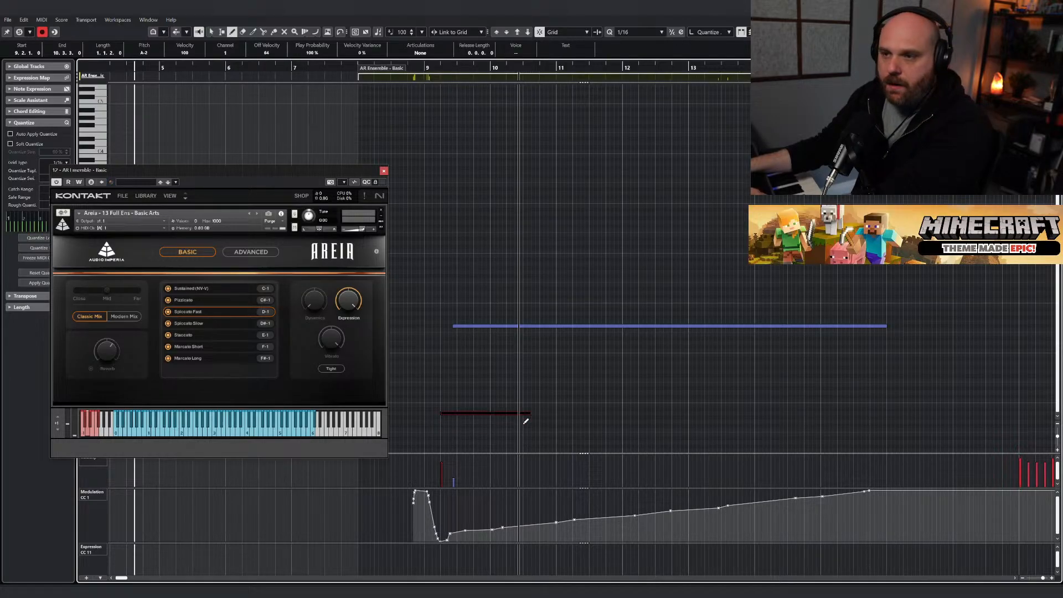
pyautogui.press('Up')
pyautogui.press('Up')
pyautogui.press('Up')
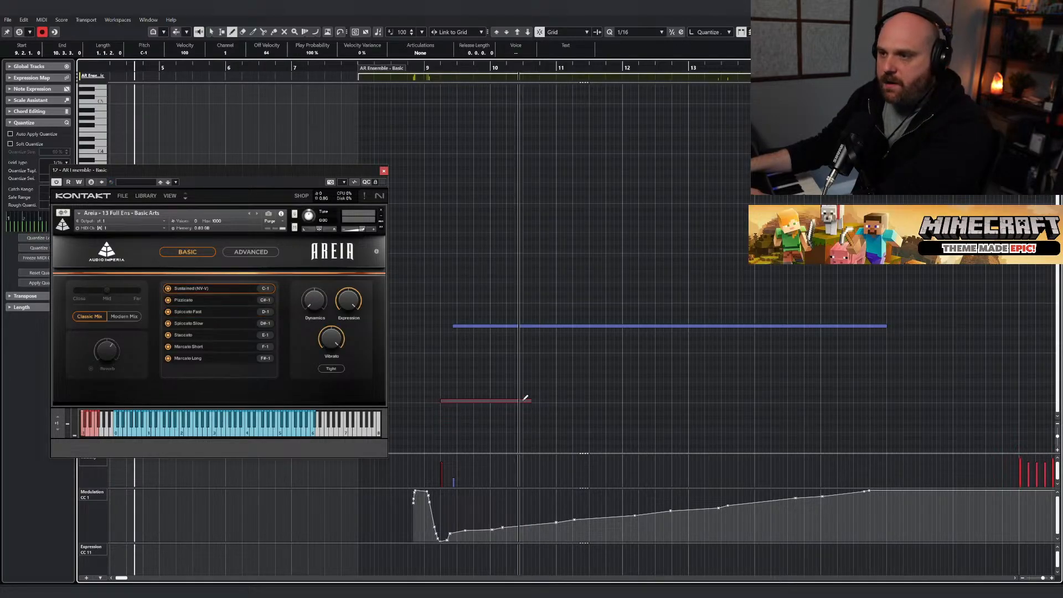
# Extend the Sustained keyswitch to about bar 18 and add a D-1 Spiccato Fast keyswitch from there to about bar 26.
pyautogui.moveTo(525, 397)
pyautogui.mouseDown()
pyautogui.moveTo(1001, 387)
pyautogui.moveTo(441, 367)
pyautogui.moveTo(451, 393)
pyautogui.moveTo(980, 392)
pyautogui.mouseUp()
pyautogui.press('1')
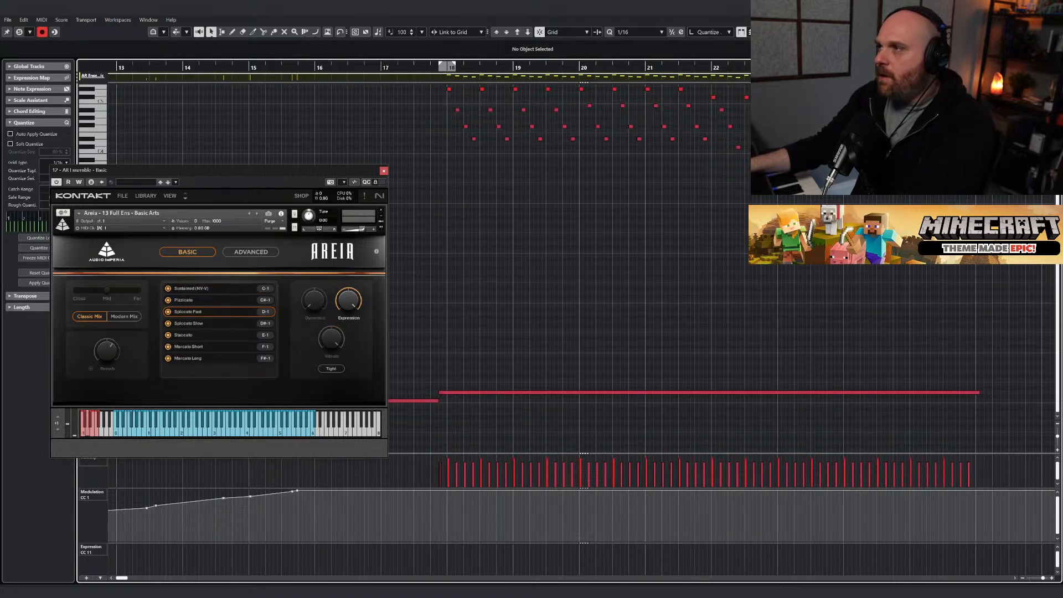
pyautogui.press('Return')
pyautogui.click(383, 171)
pyautogui.scroll(-15, 421, 195)
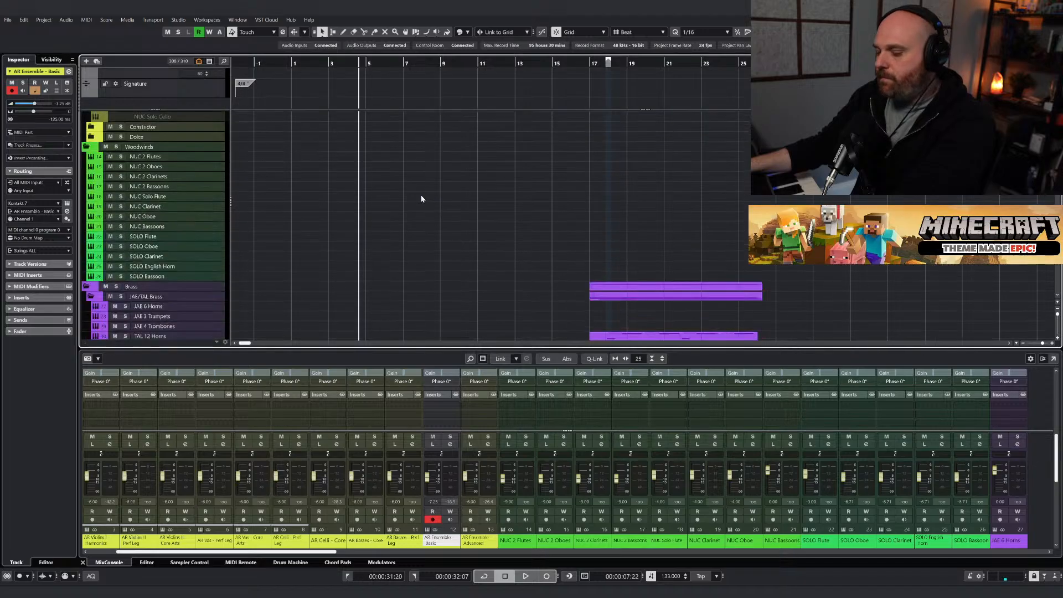
pyautogui.scroll(10, 570, 246)
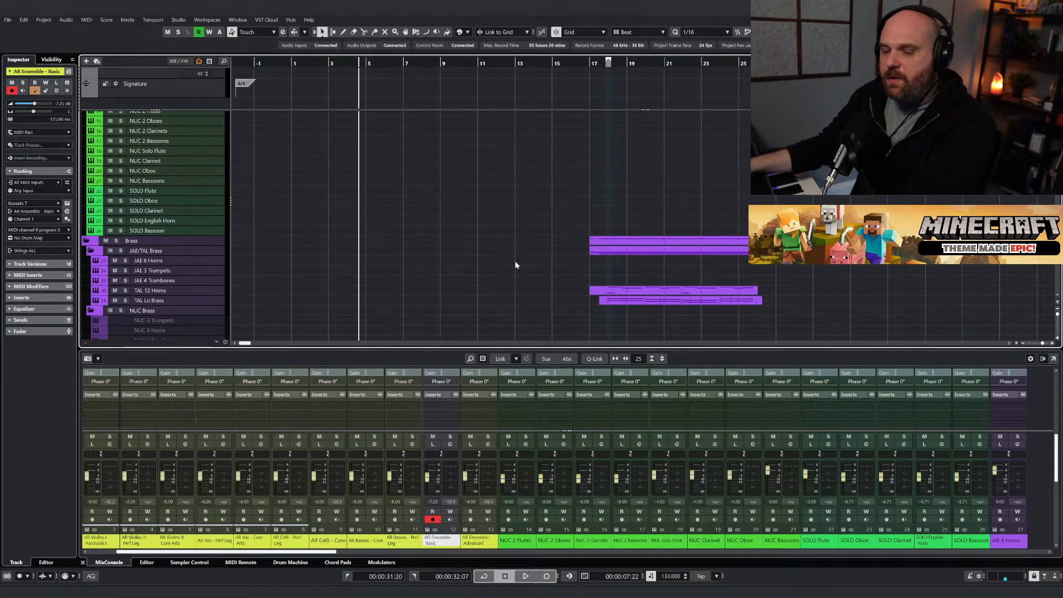
pyautogui.click(201, 281)
pyautogui.rightClick(385, 277)
pyautogui.click(375, 276)
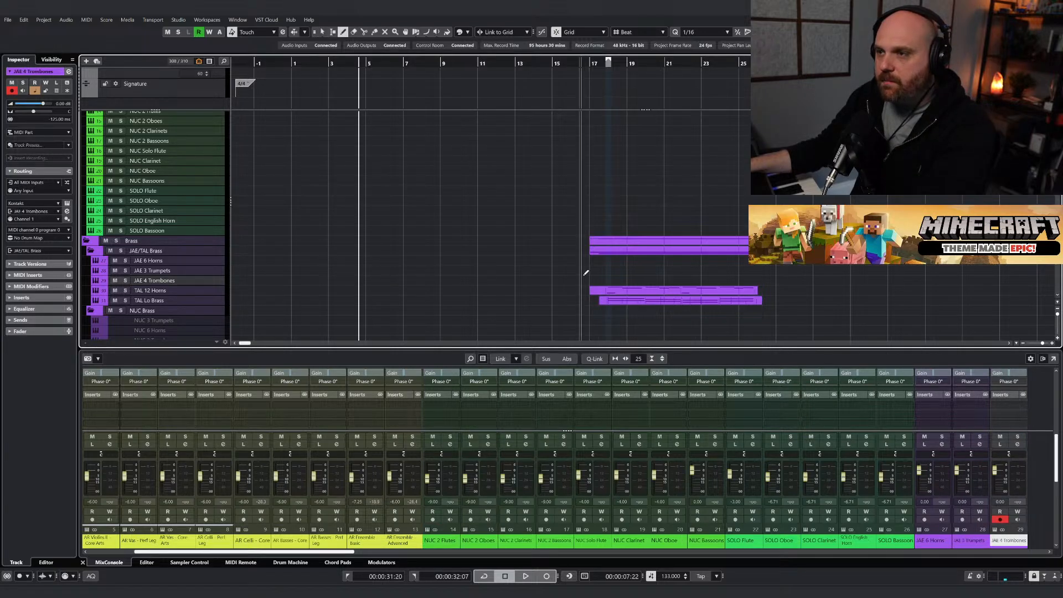
pyautogui.moveTo(587, 280); pyautogui.dragTo(784, 280)
pyautogui.press('1')
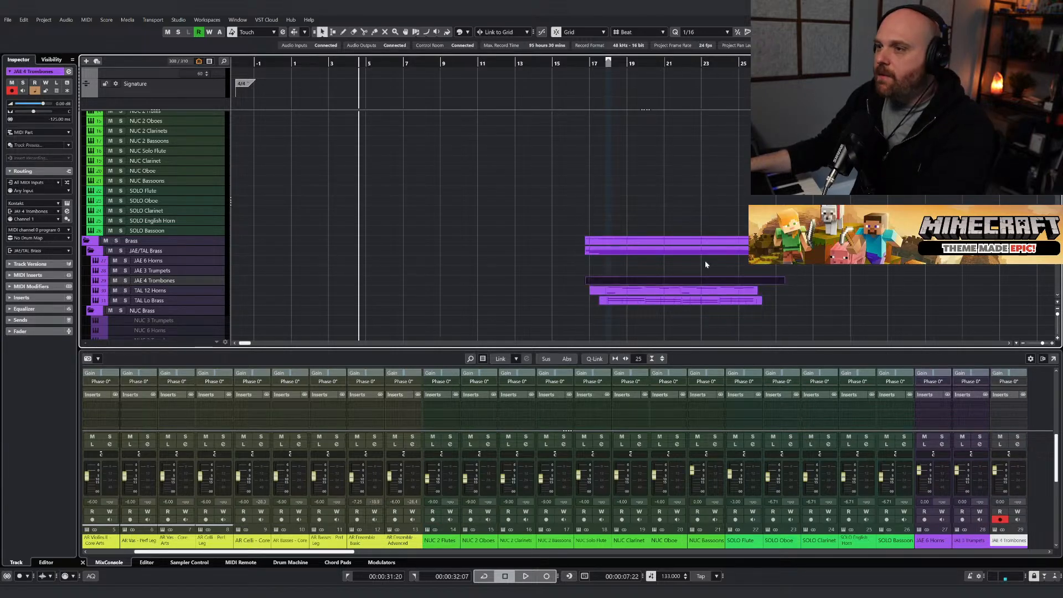
pyautogui.click(589, 62)
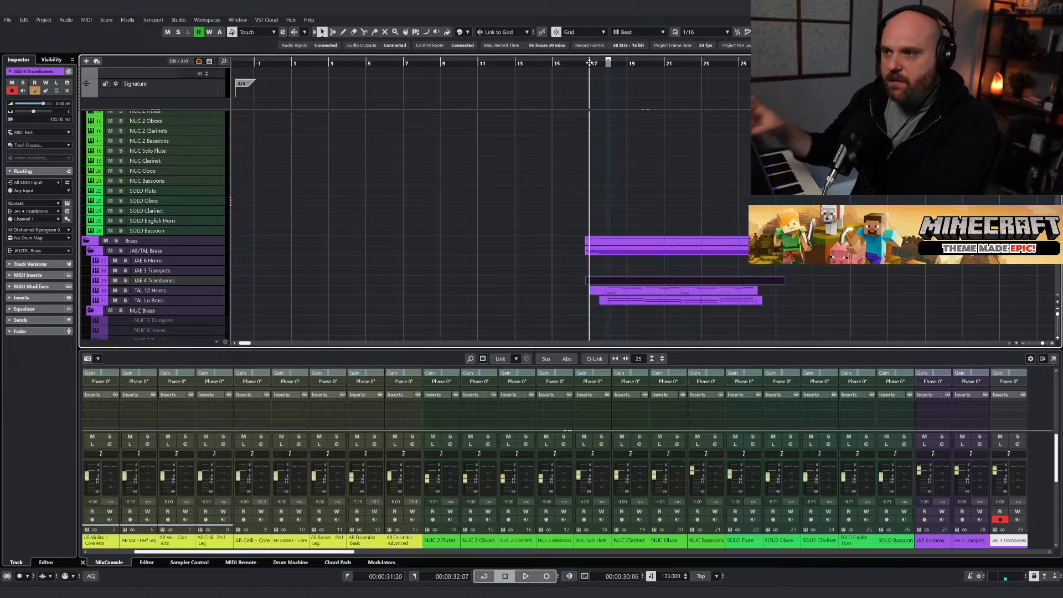
pyautogui.click(627, 290)
pyautogui.click(626, 282)
pyautogui.press('Delete')
# Extend the TAL Lo Brass part's start back to about bar 17 and copy the part onto JAE 4 Trombones.
pyautogui.click(618, 301)
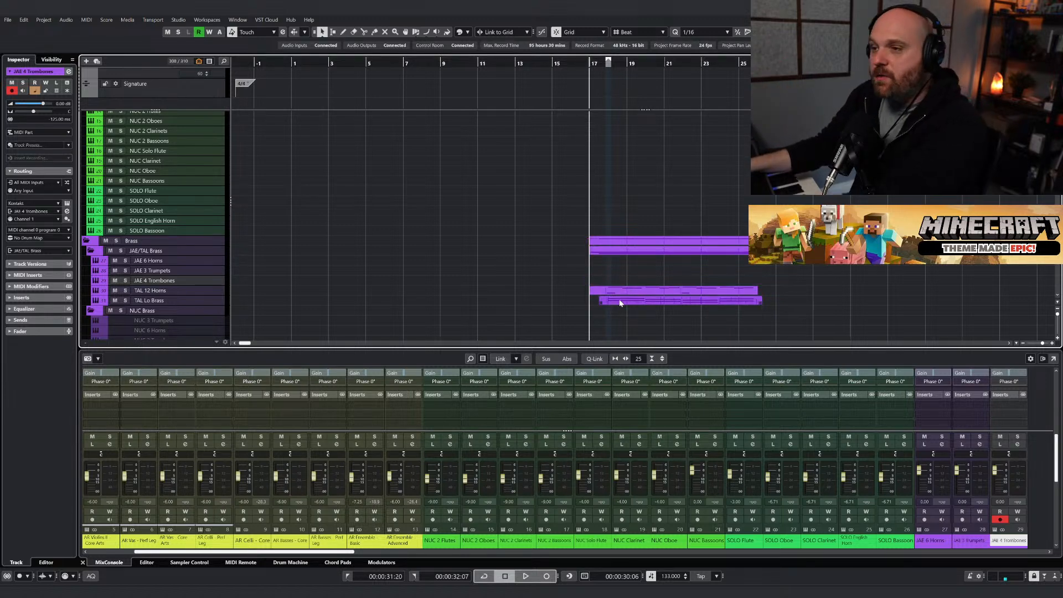
pyautogui.moveTo(611, 304); pyautogui.dragTo(608, 288)
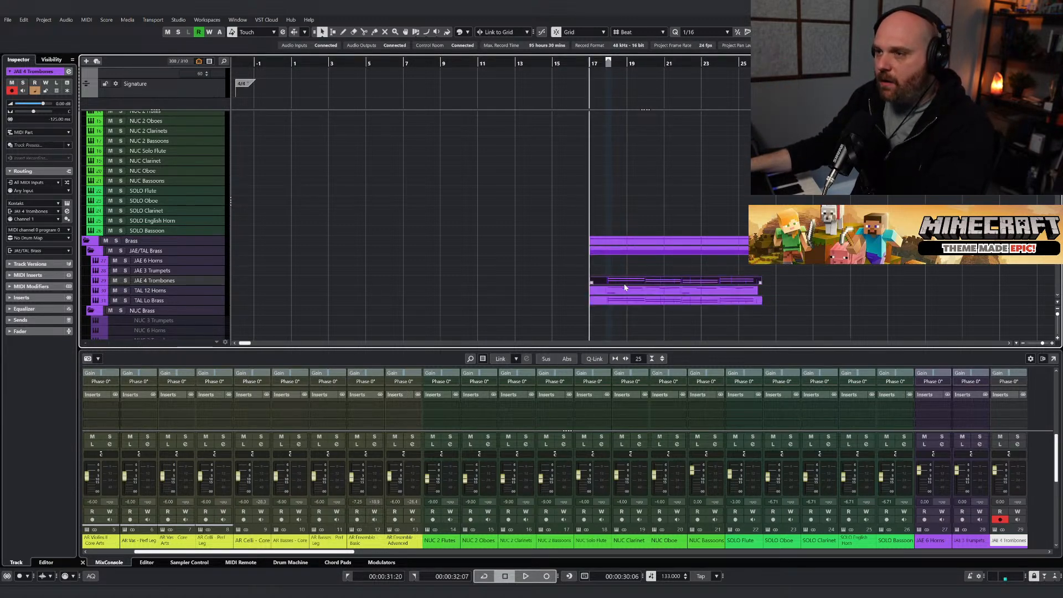
# Solo JAE 4 Trombones and play its copied part while viewing the notes in the key editor.
pyautogui.click(125, 280)
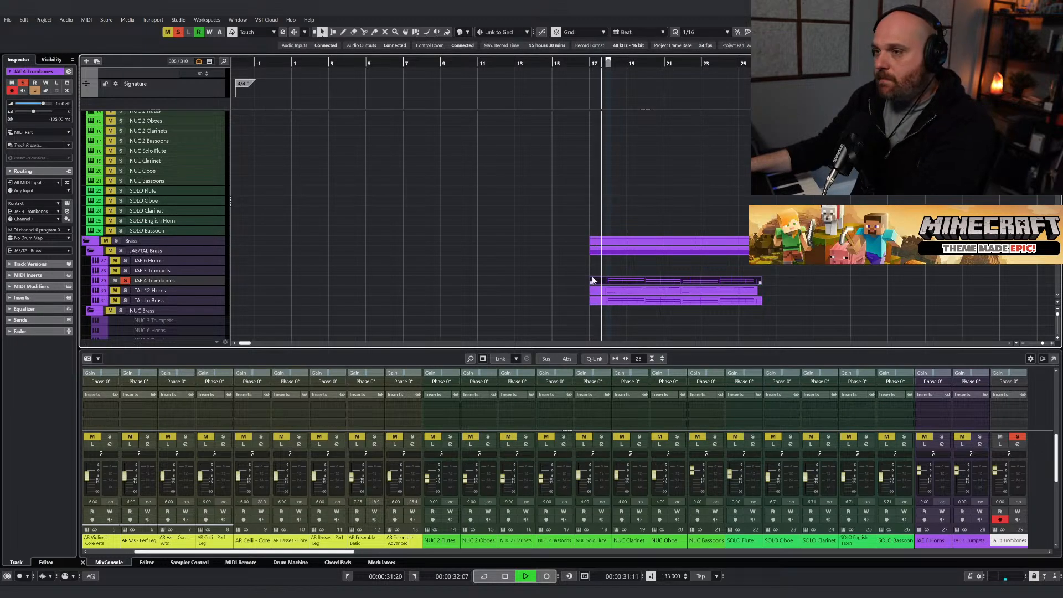
pyautogui.doubleClick(600, 280)
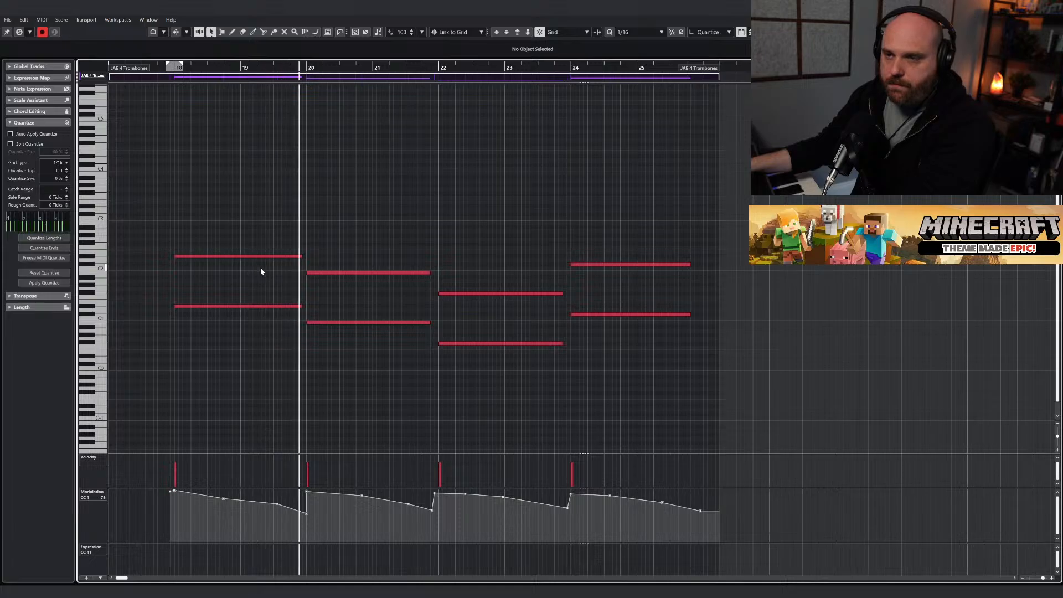
pyautogui.press('space')
# Raise the upper trombone note in bars 20–21 by four semitones to match the upper note of bars 18–19.
pyautogui.moveTo(306, 251); pyautogui.dragTo(363, 351)
pyautogui.press('Up')
pyautogui.press('Up')
pyautogui.press('Up')
pyautogui.press('Up')
# Raise the upper trombone note in bars 22–23 by seven semitones to match the upper note of bars 24–25.
pyautogui.rightClick(253, 284)
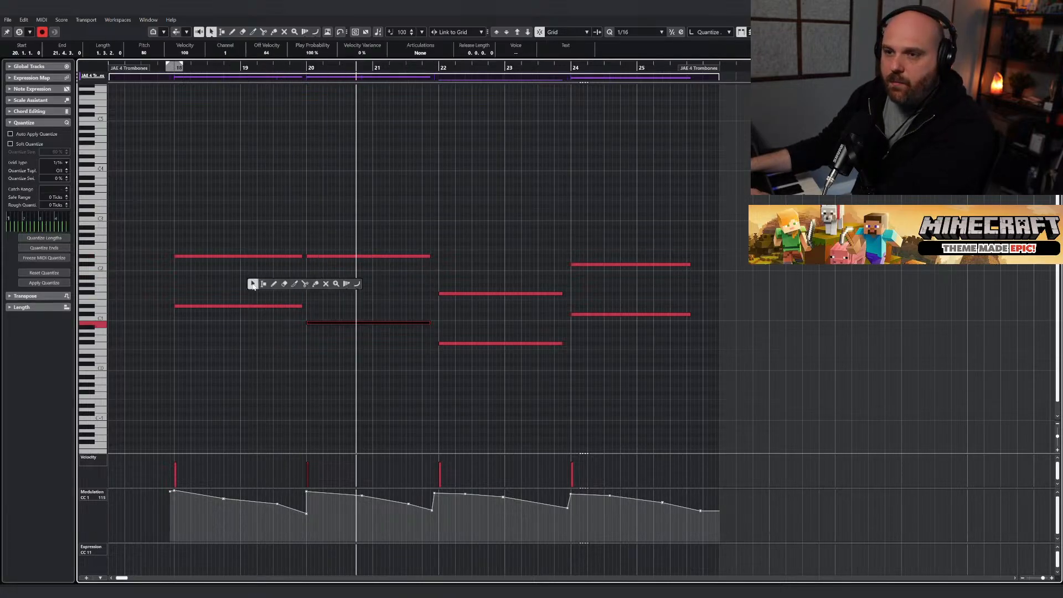
pyautogui.click(252, 284)
pyautogui.click(197, 311)
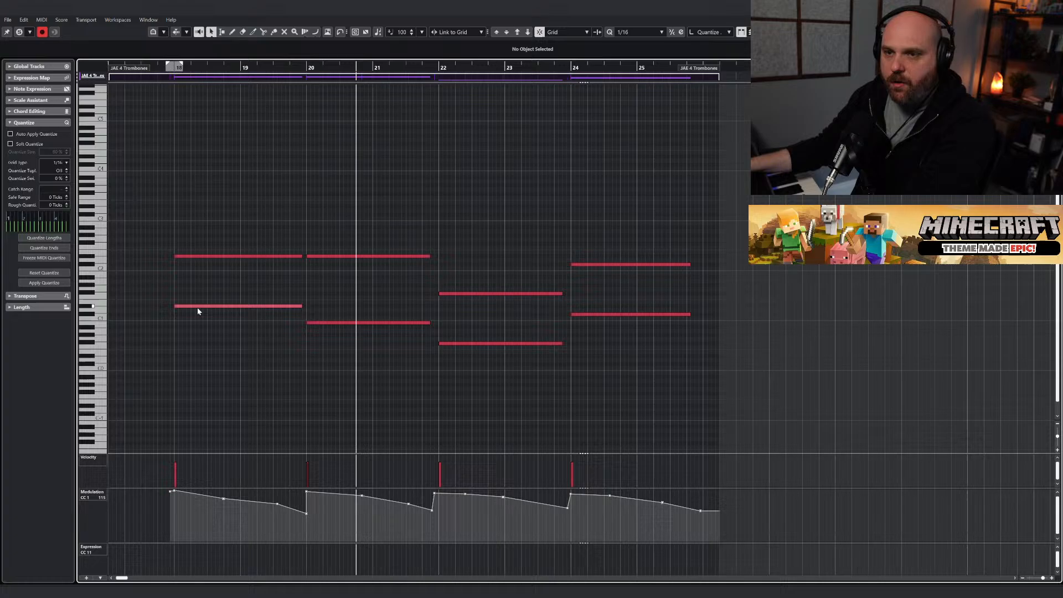
pyautogui.click(226, 308)
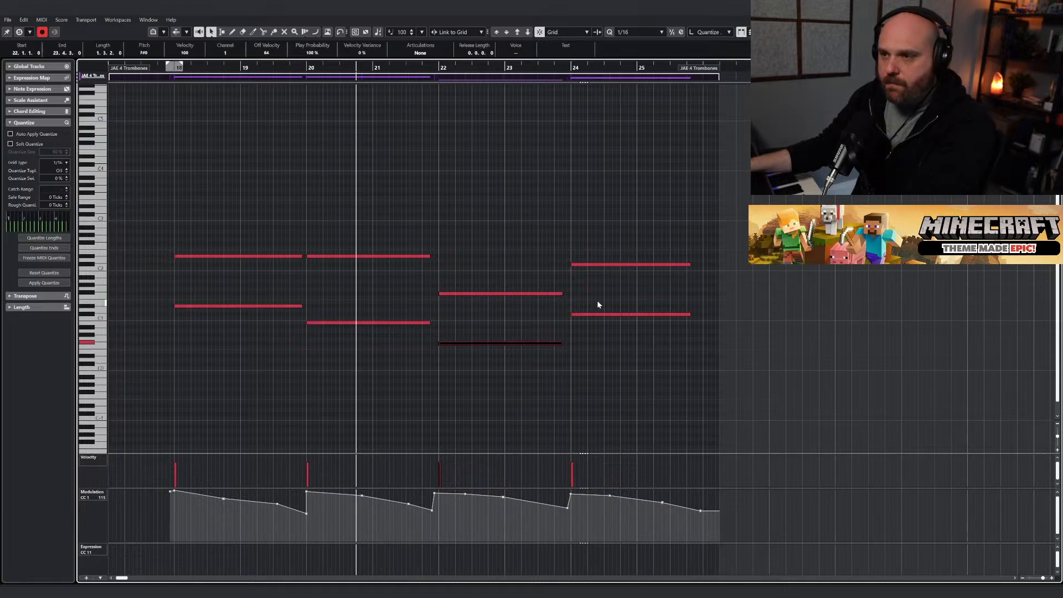
pyautogui.moveTo(479, 282); pyautogui.dragTo(490, 305)
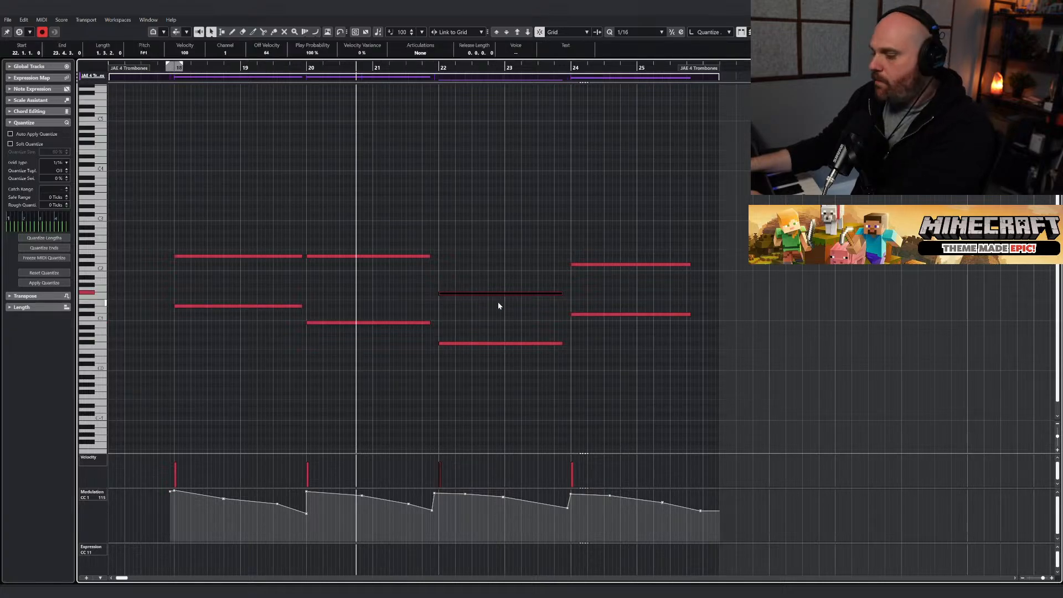
pyautogui.press('Up')
pyautogui.press('Up')
pyautogui.press('Up')
pyautogui.press('Up')
pyautogui.press('Up')
pyautogui.press('Up')
pyautogui.press('Up')
pyautogui.click(593, 265)
# Draw two inner chord notes, A#1 and F#1, across bars 18–19 of the trombone part.
pyautogui.rightClick(206, 258)
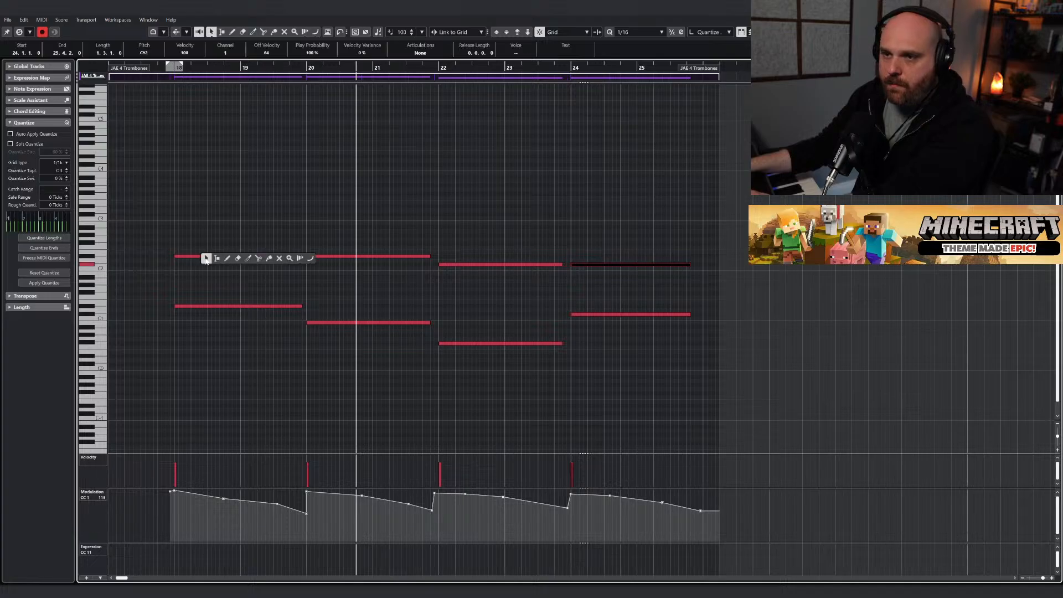
pyautogui.click(227, 258)
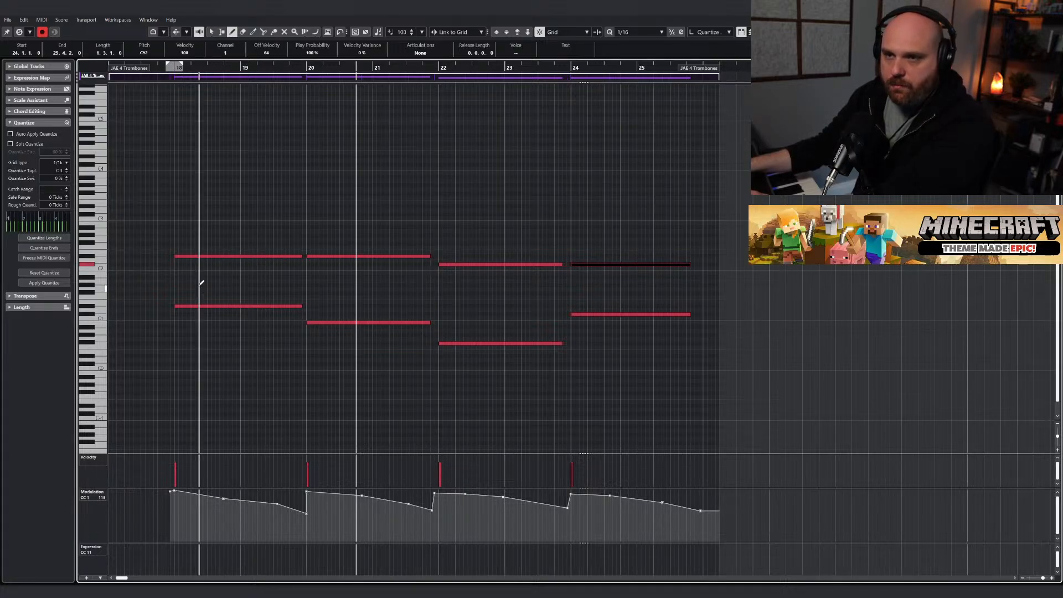
pyautogui.moveTo(176, 277); pyautogui.dragTo(298, 276)
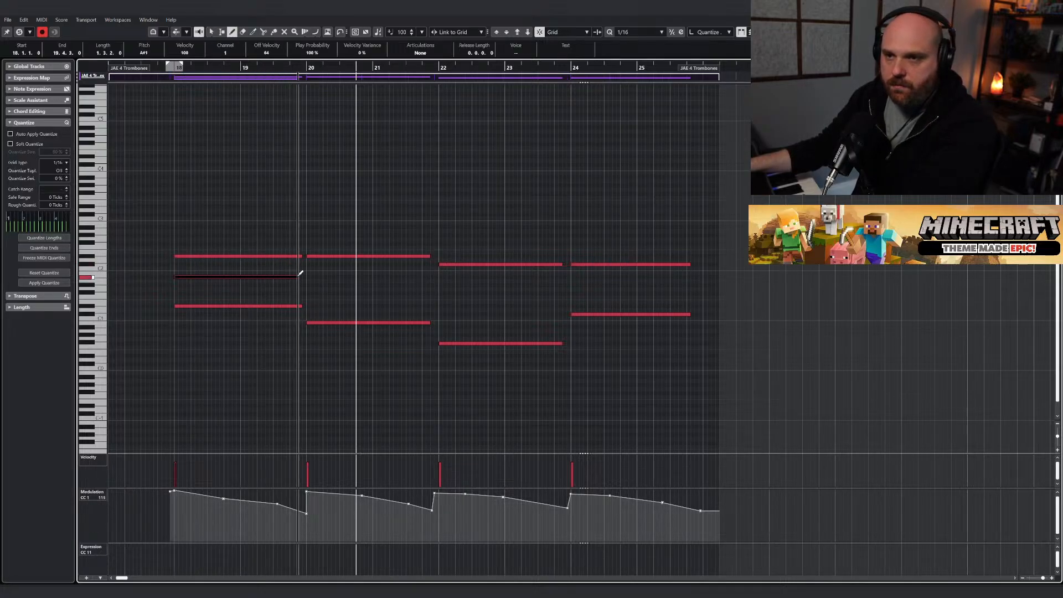
pyautogui.moveTo(176, 285); pyautogui.dragTo(305, 285)
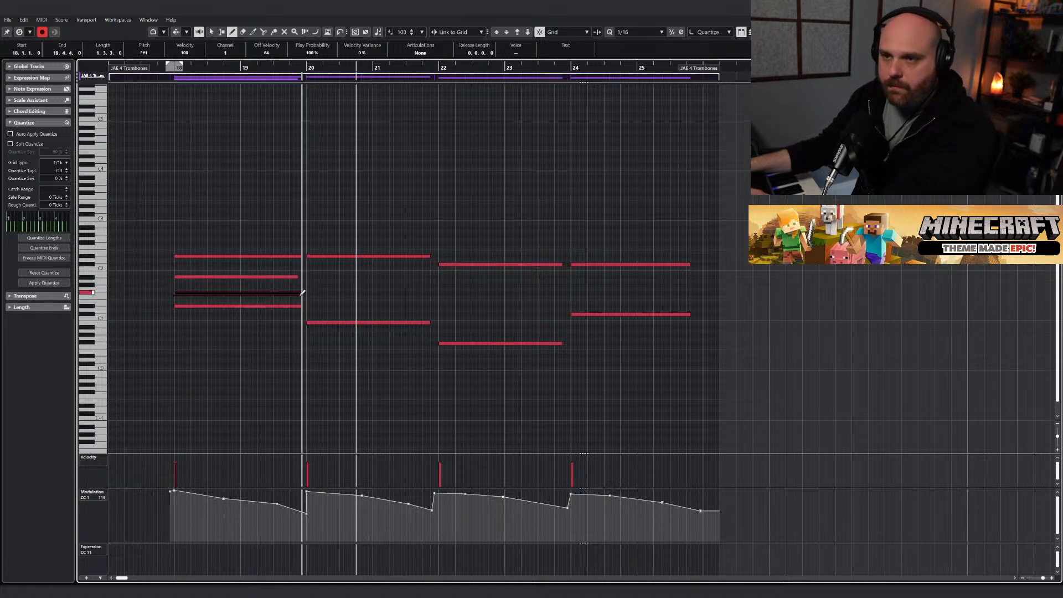
# Play the trombone chord from bar 18 and audition its three lower notes individually.
pyautogui.press('1')
pyautogui.click(197, 115)
pyautogui.click(181, 68)
pyautogui.press('space')
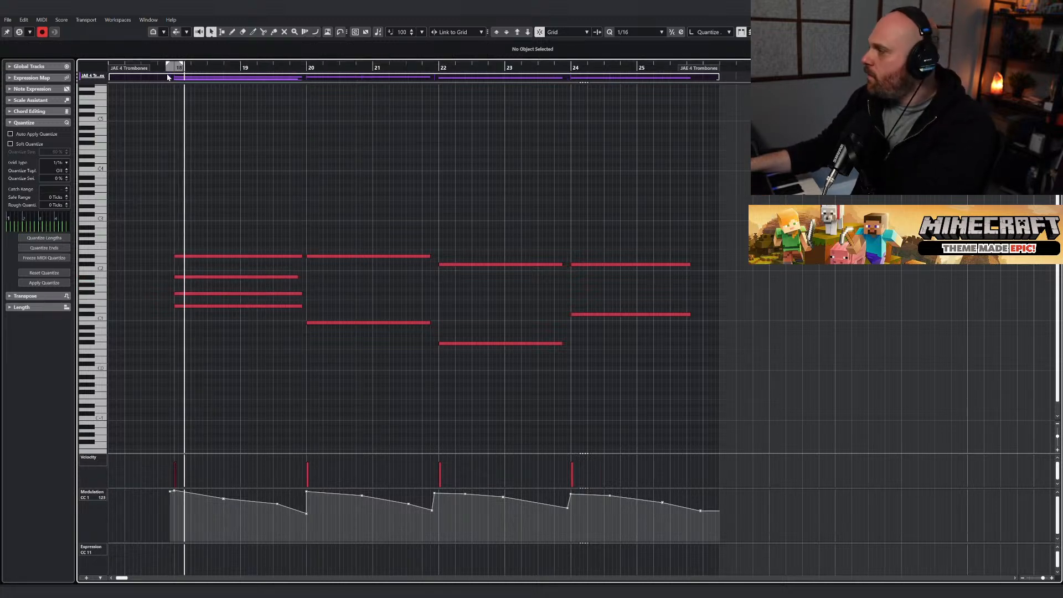
pyautogui.click(219, 293)
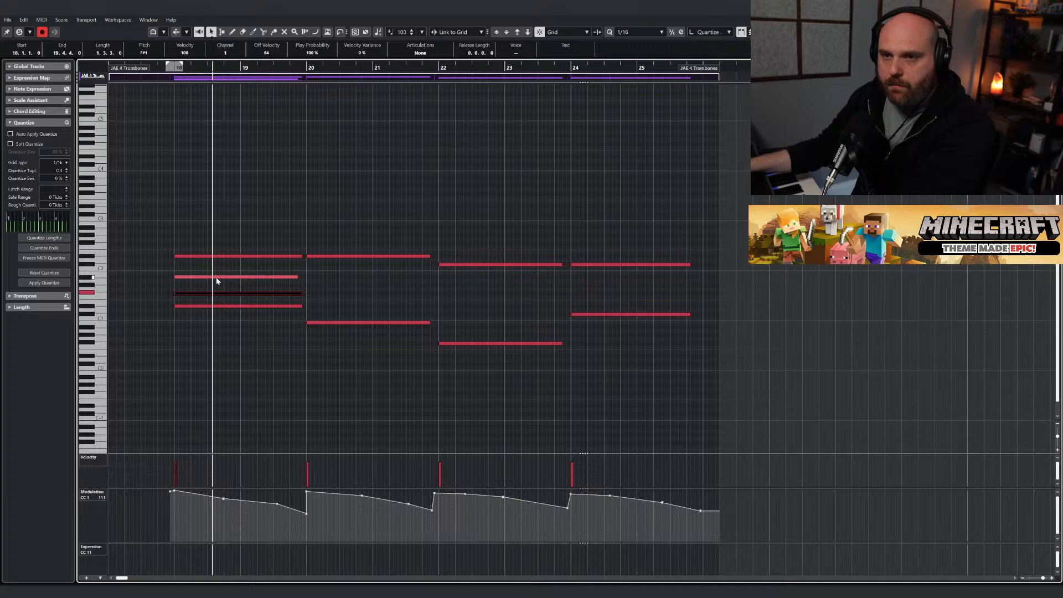
pyautogui.click(216, 277)
pyautogui.click(205, 306)
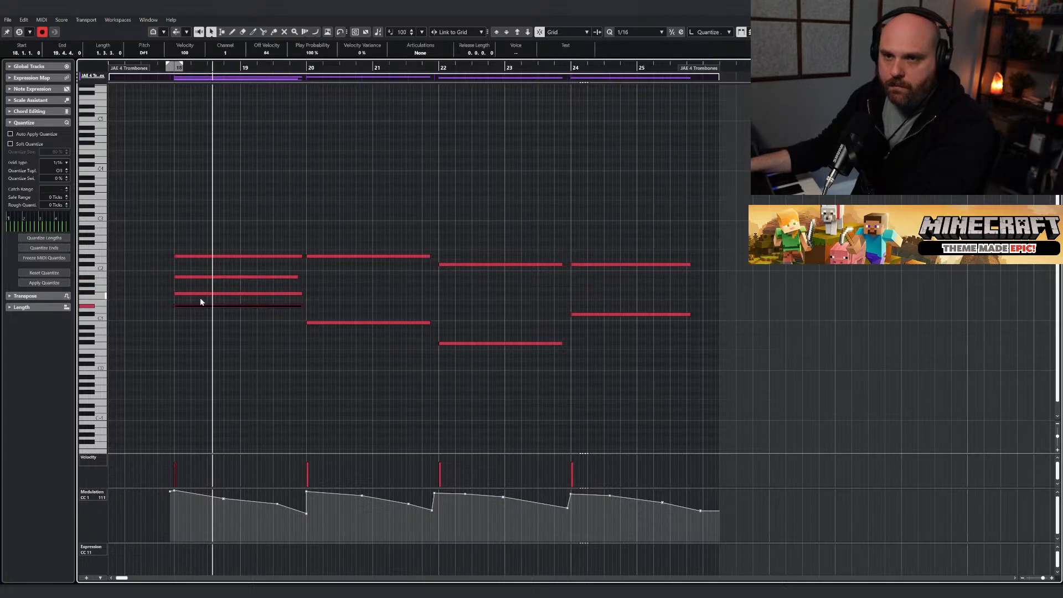
pyautogui.click(186, 294)
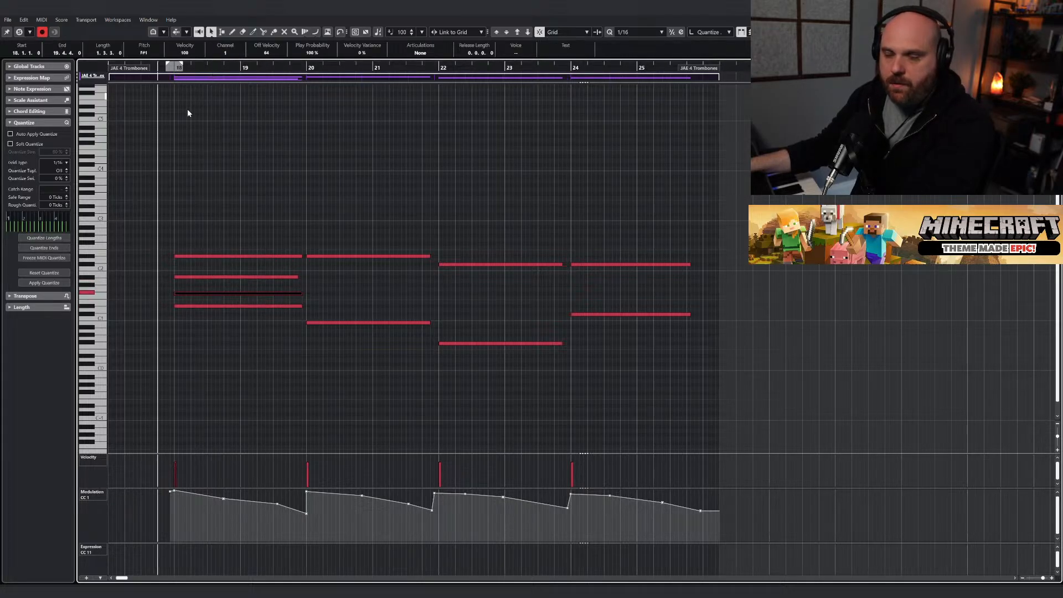
# Draw inner notes B1 and F#1 across bars 20–21 and extend the A#1 in bars 18–19 to its chord's end.
pyautogui.rightClick(310, 255)
pyautogui.click(310, 252)
pyautogui.moveTo(309, 271); pyautogui.dragTo(424, 269)
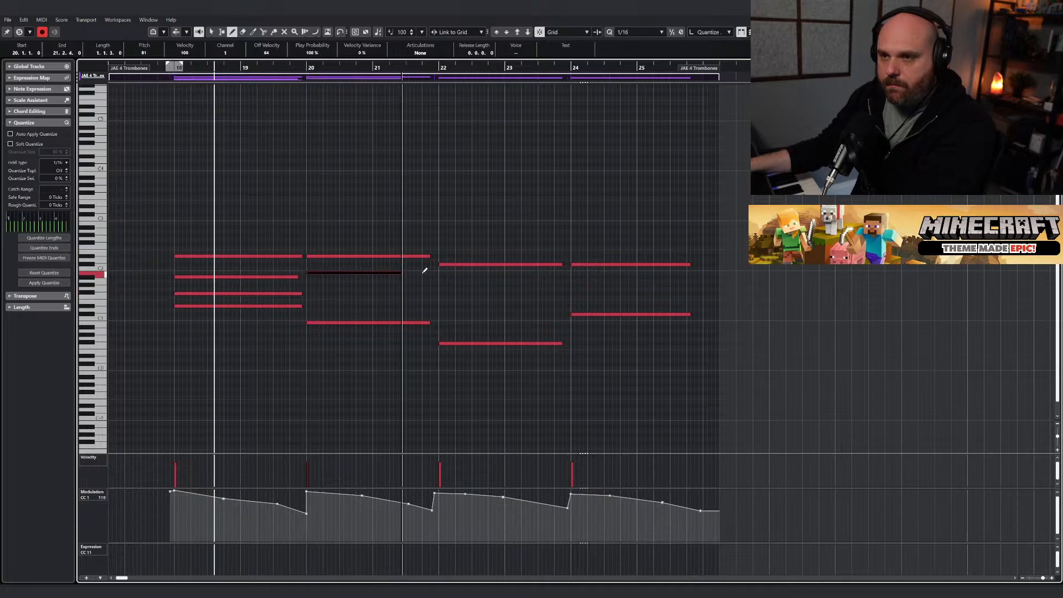
pyautogui.moveTo(310, 292); pyautogui.dragTo(430, 287)
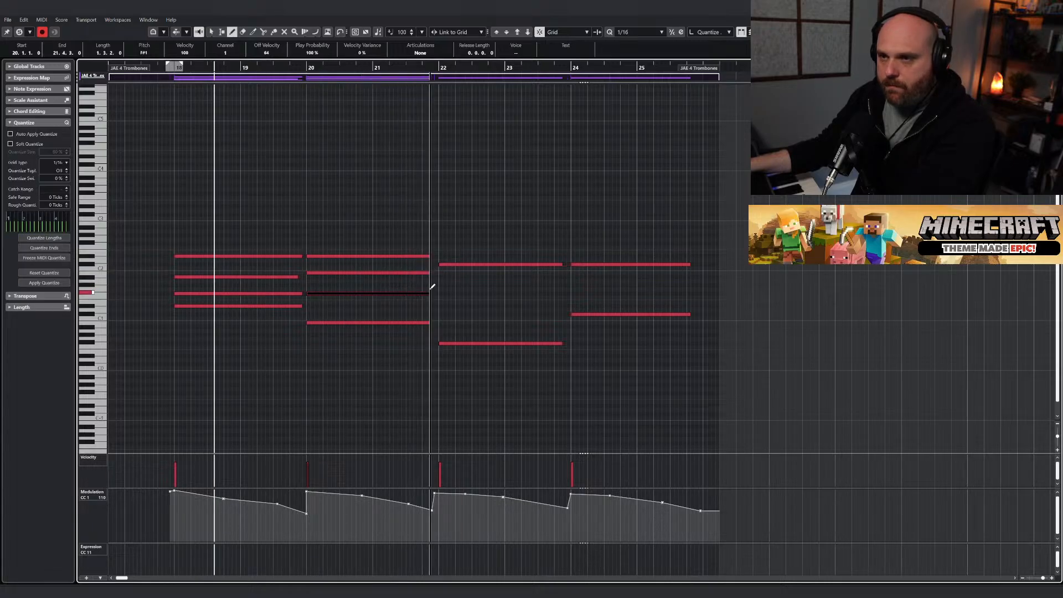
pyautogui.rightClick(314, 294)
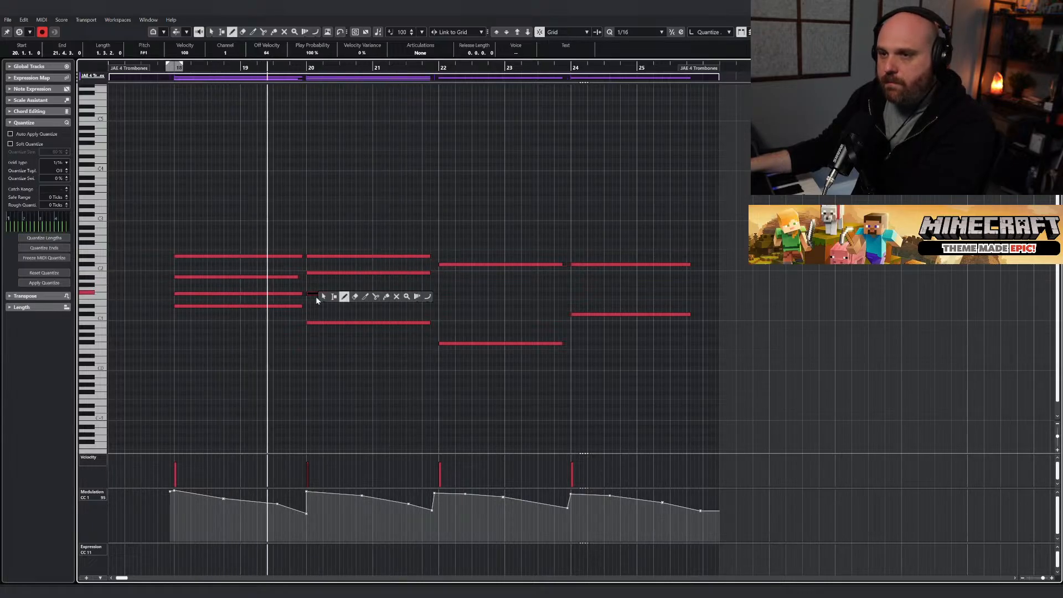
pyautogui.click(317, 293)
pyautogui.click(297, 277)
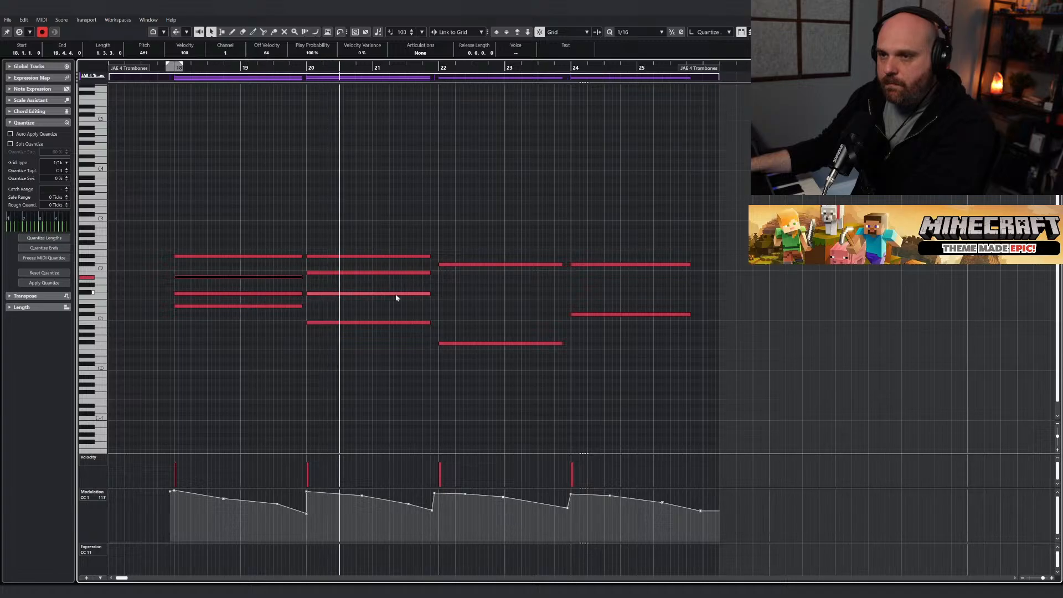
# Draw inner notes A#1 and F#1 across bars 22–23 and extend their ends to match the outer notes.
pyautogui.rightClick(436, 302)
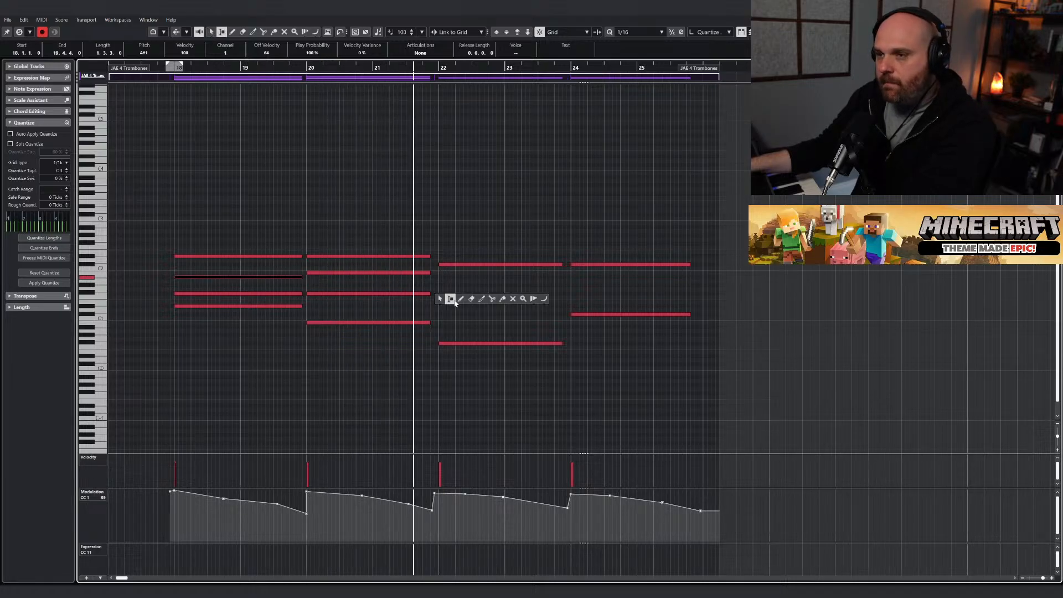
pyautogui.click(460, 297)
pyautogui.moveTo(446, 277)
pyautogui.mouseDown()
pyautogui.moveTo(579, 277)
pyautogui.moveTo(558, 277)
pyautogui.mouseUp()
pyautogui.click(442, 293)
pyautogui.moveTo(443, 292); pyautogui.dragTo(558, 293)
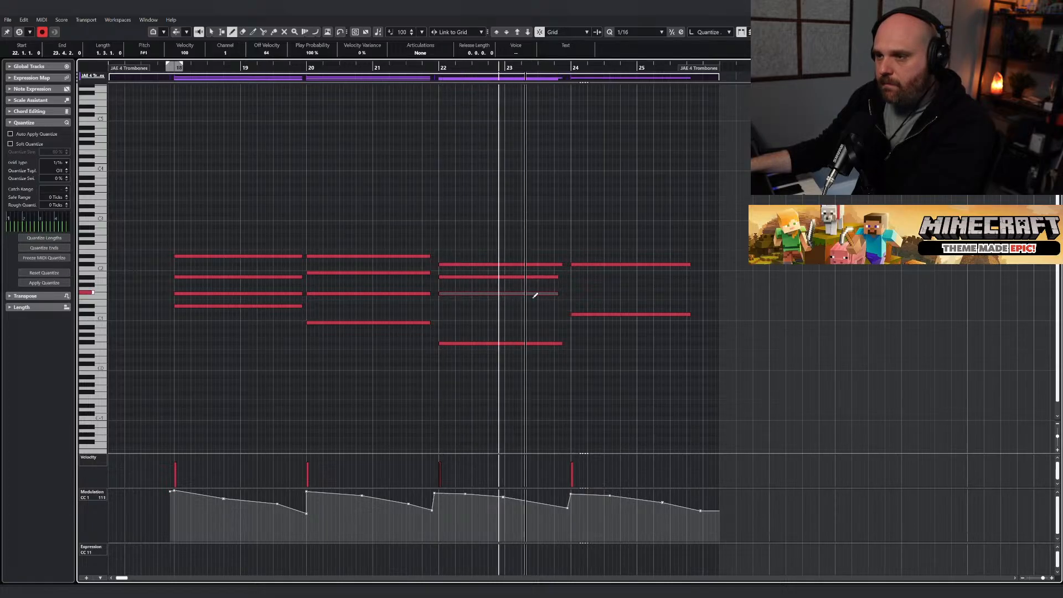
pyautogui.rightClick(567, 296)
pyautogui.click(567, 294)
pyautogui.moveTo(557, 277)
pyautogui.mouseDown()
pyautogui.moveTo(562, 294)
pyautogui.moveTo(691, 288)
pyautogui.mouseUp()
# Draw inner notes F#1 and G#1 across bars 24–25 and play the change into that last chord.
pyautogui.rightClick(575, 295)
pyautogui.click(600, 297)
pyautogui.press('Down')
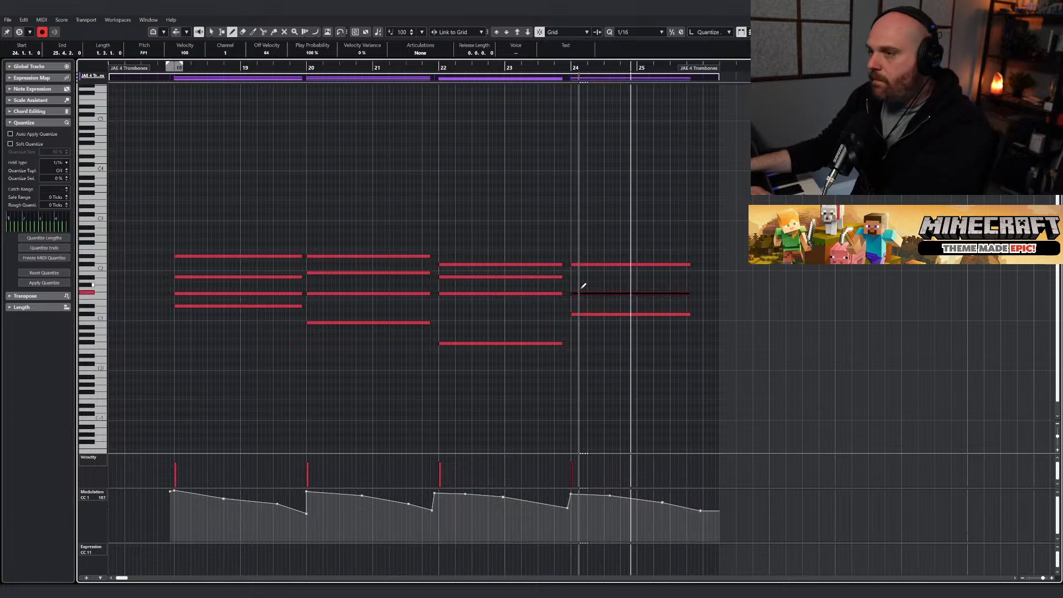
pyautogui.moveTo(574, 285); pyautogui.dragTo(689, 282)
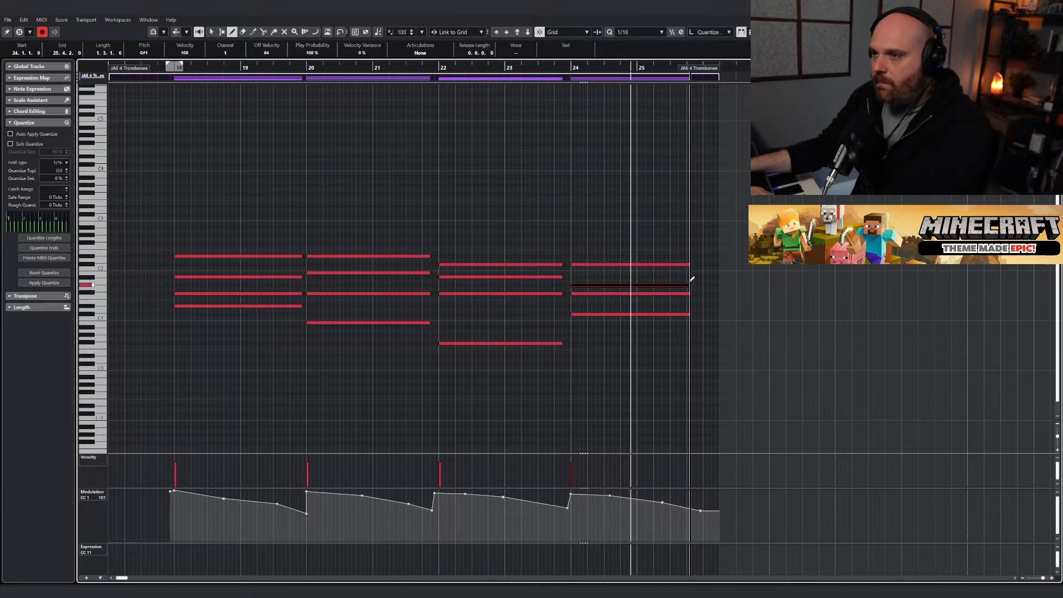
pyautogui.click(547, 68)
pyautogui.press('space')
pyautogui.press('1')
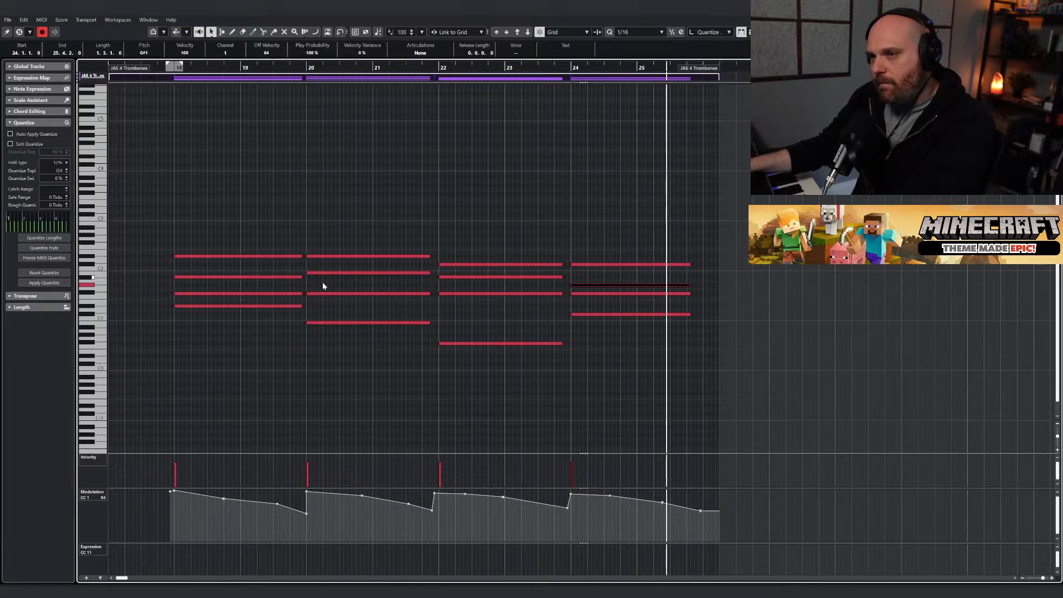
# Raise the F#1 notes of all four trombone chords by twelve semitones so they become the top voice.
pyautogui.click(271, 295)
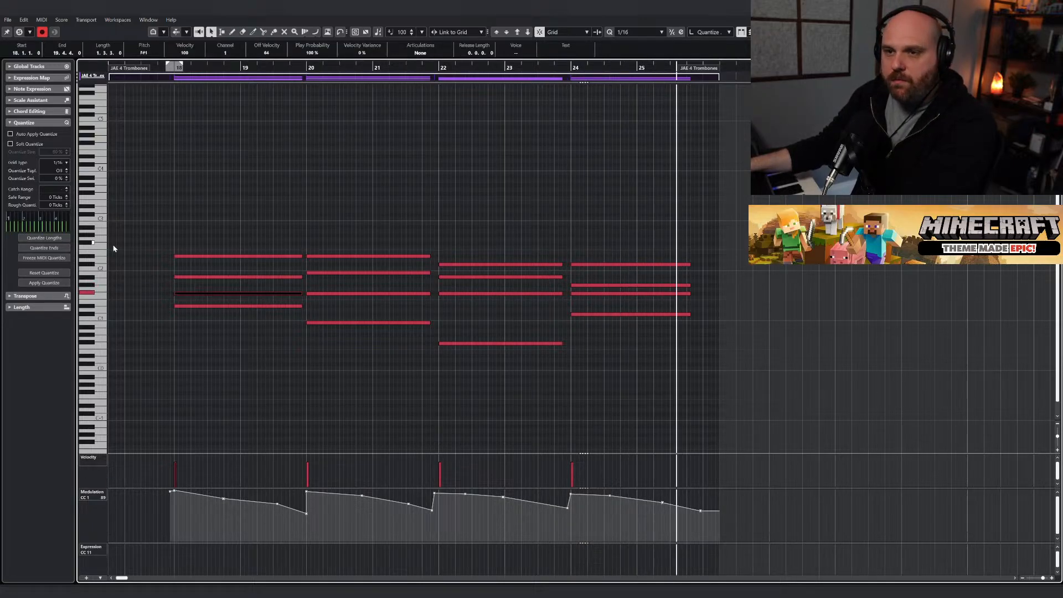
pyautogui.keyDown('shift'); pyautogui.click(321, 292); pyautogui.keyUp('shift')
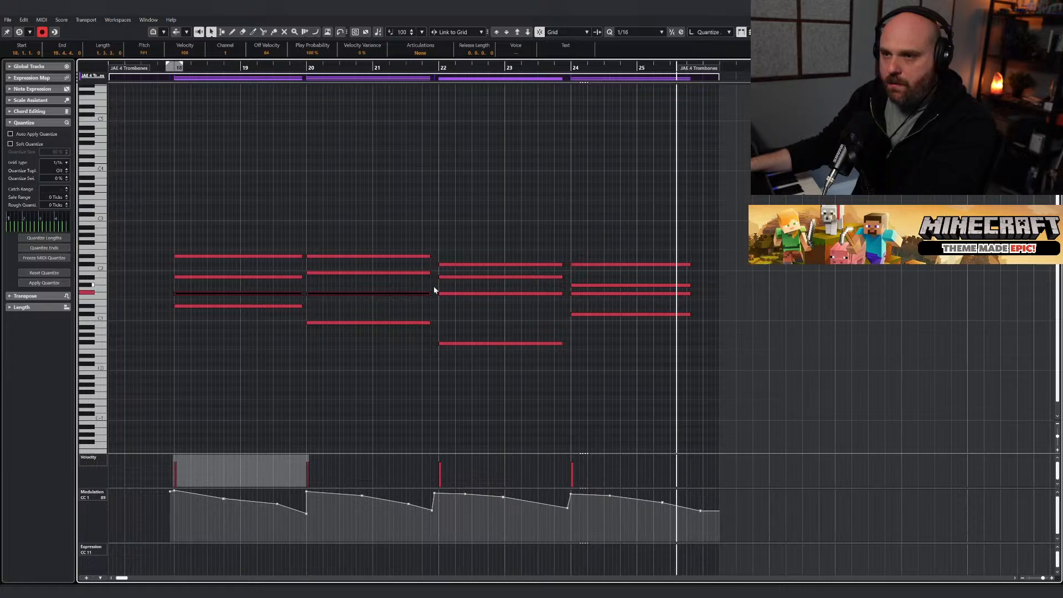
pyautogui.keyDown('shift'); pyautogui.click(443, 293); pyautogui.keyUp('shift')
pyautogui.keyDown('shift'); pyautogui.click(587, 294); pyautogui.keyUp('shift')
pyautogui.press('Up')
pyautogui.press('Up')
pyautogui.press('Up')
pyautogui.press('Up')
pyautogui.press('Up')
pyautogui.press('Up')
pyautogui.press('Up')
pyautogui.press('Up')
pyautogui.press('Up')
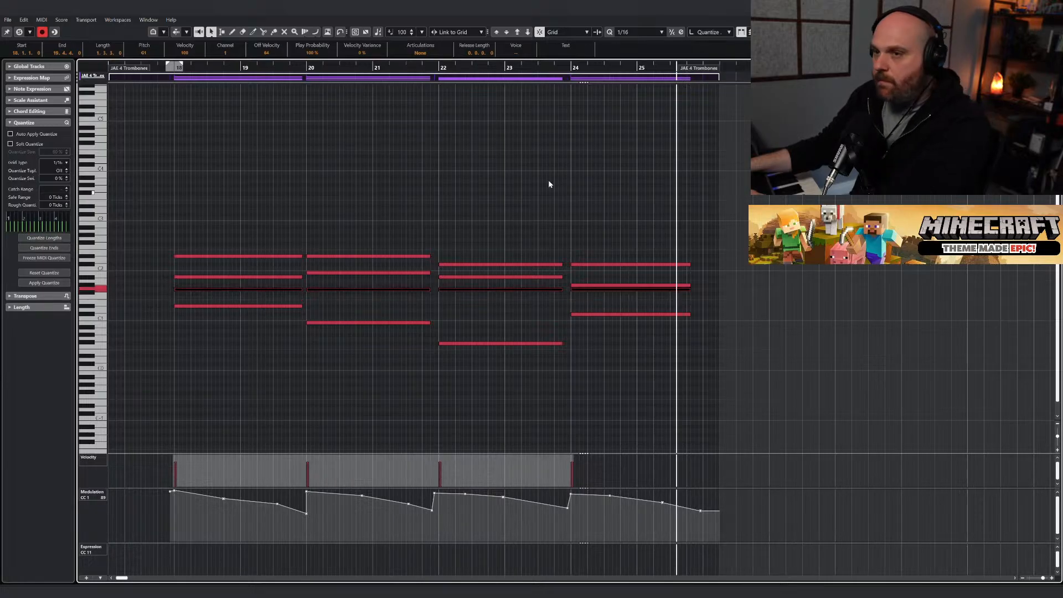
pyautogui.press('Up')
pyautogui.press('Up')
pyautogui.press('Up')
pyautogui.click(148, 224)
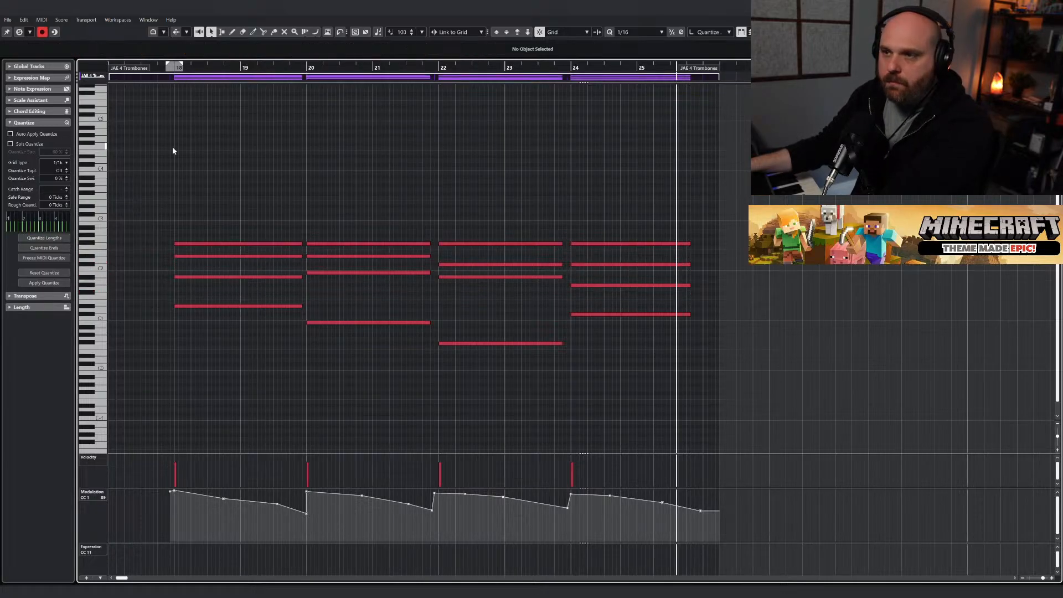
# Play the revised four-voice trombone chords from bar 18 through bar 25 and return to the project view.
pyautogui.click(170, 68)
pyautogui.press('space')
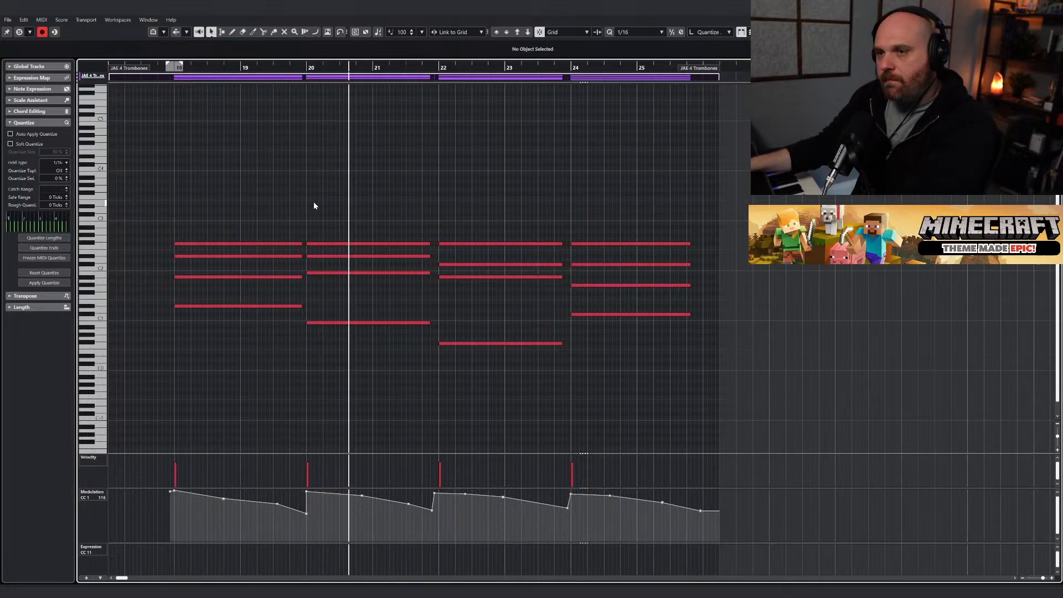
pyautogui.rightClick(404, 206)
pyautogui.click(406, 208)
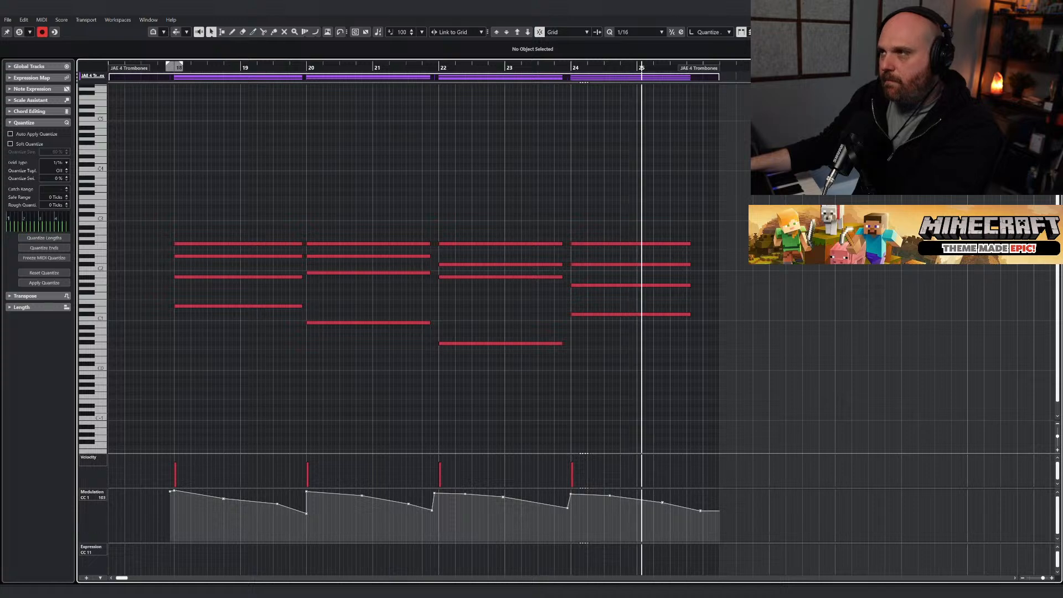
pyautogui.press('Return')
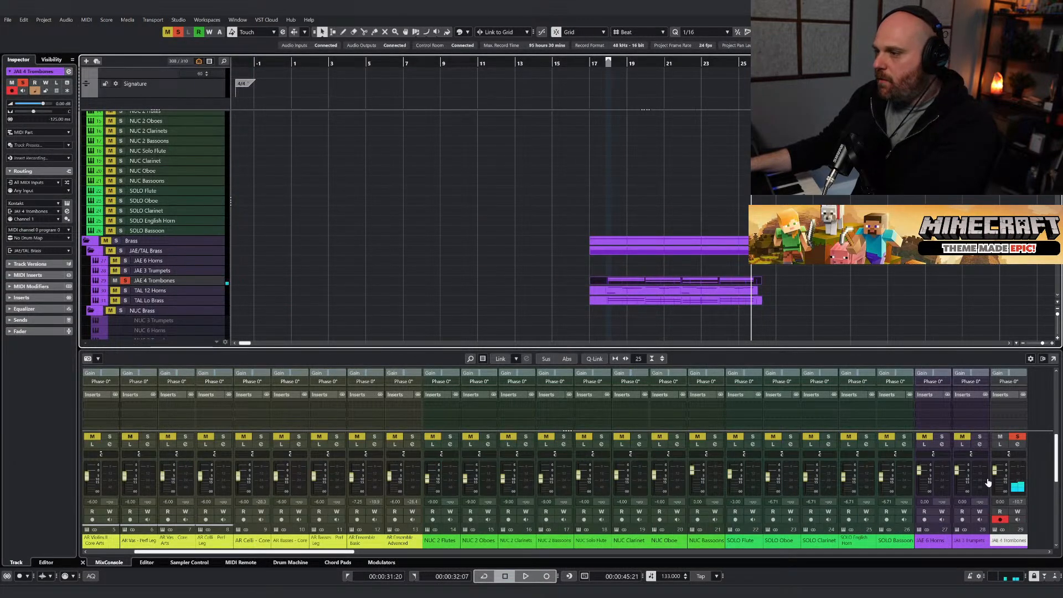
# Lower the JAE 4 Trombones level to -5.72 dB and return the playback position to bar 17.
pyautogui.moveTo(994, 475); pyautogui.dragTo(996, 481)
pyautogui.press('space')
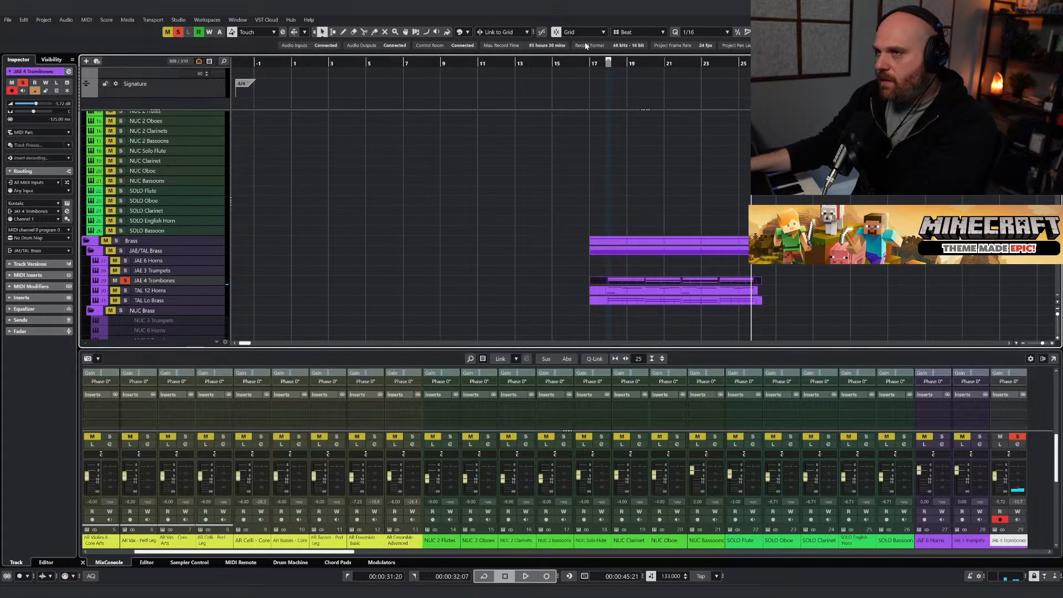
pyautogui.click(590, 63)
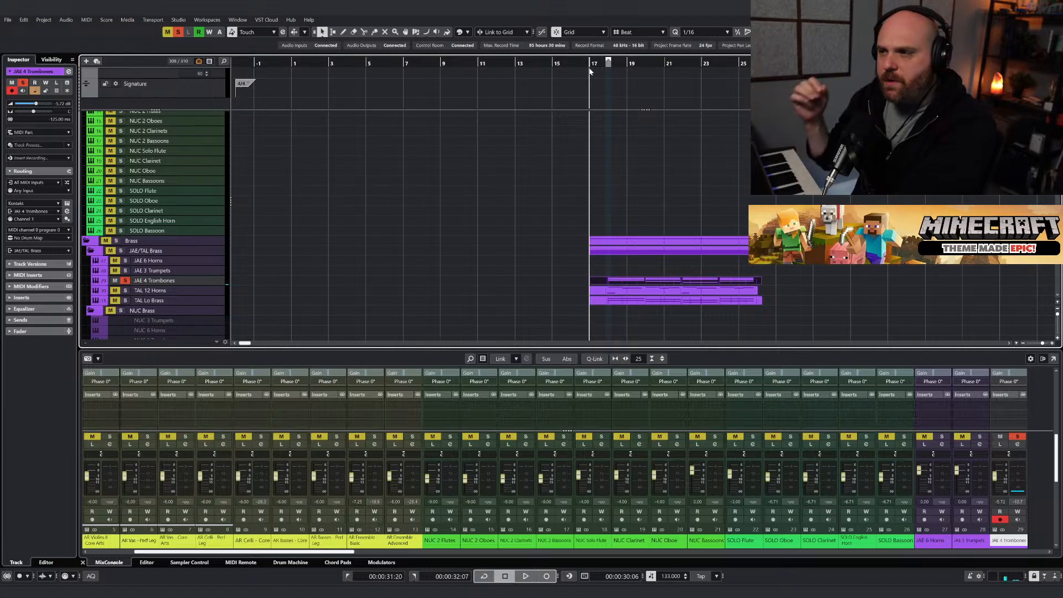
# Unsolo JAE 4 Trombones and set its level to -5.14 dB while playing the full arrangement from bar 17.
pyautogui.click(126, 280)
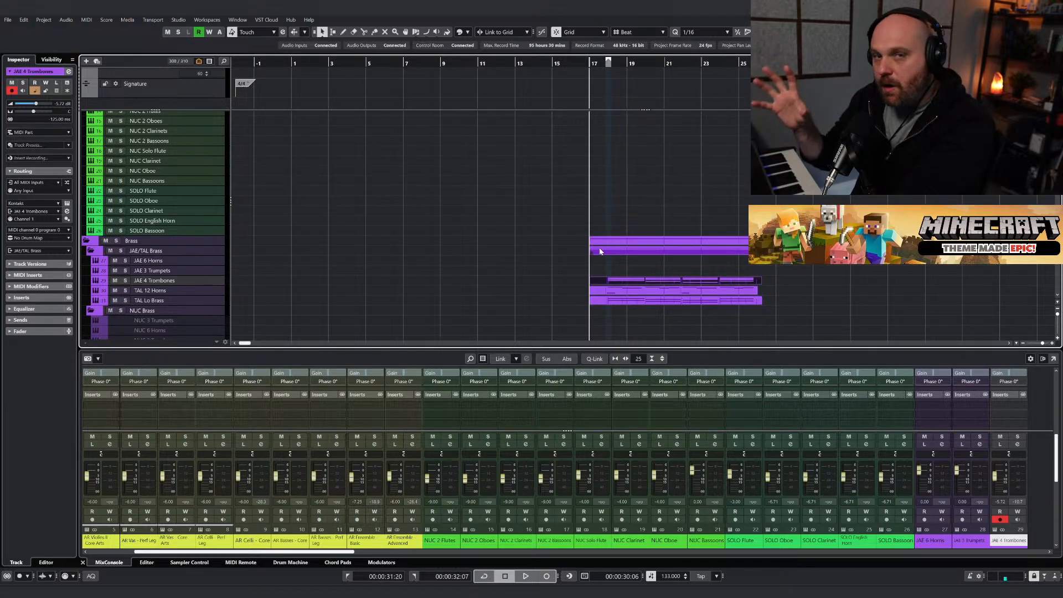
pyautogui.press('space')
pyautogui.rightClick(597, 269)
pyautogui.click(596, 270)
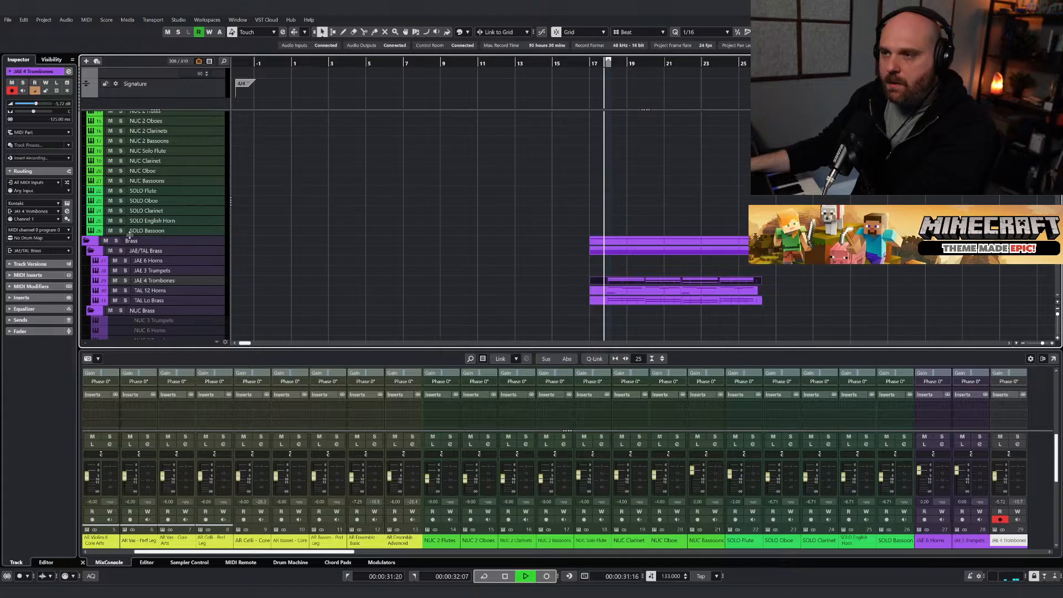
pyautogui.moveTo(995, 479); pyautogui.dragTo(994, 477)
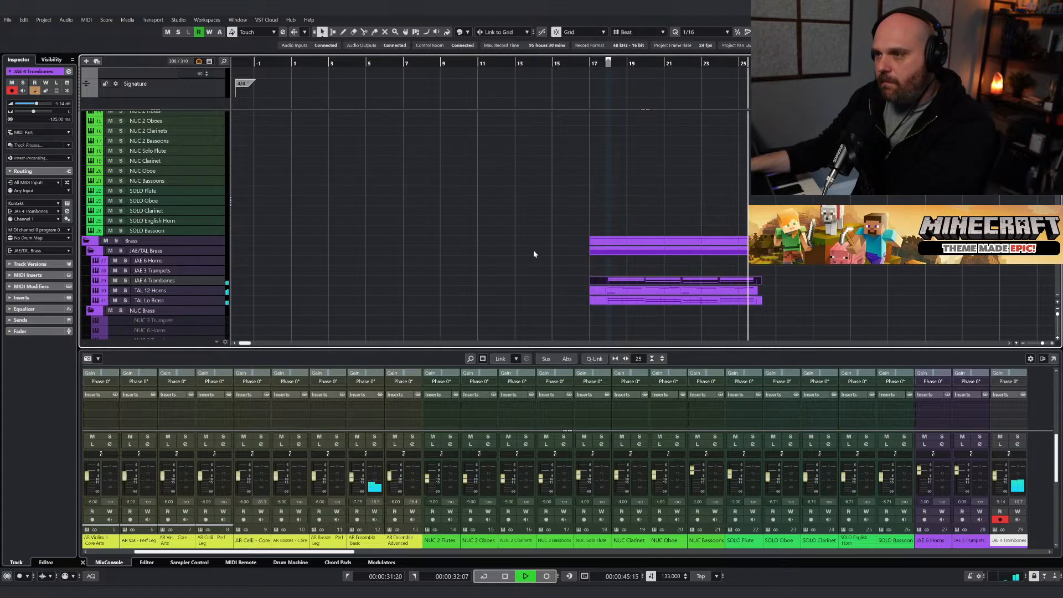
# Solo the Brass folder and mute JAE 4 Trombones during playback to compare the brass without them.
pyautogui.click(116, 242)
pyautogui.rightClick(520, 277)
pyautogui.press('space')
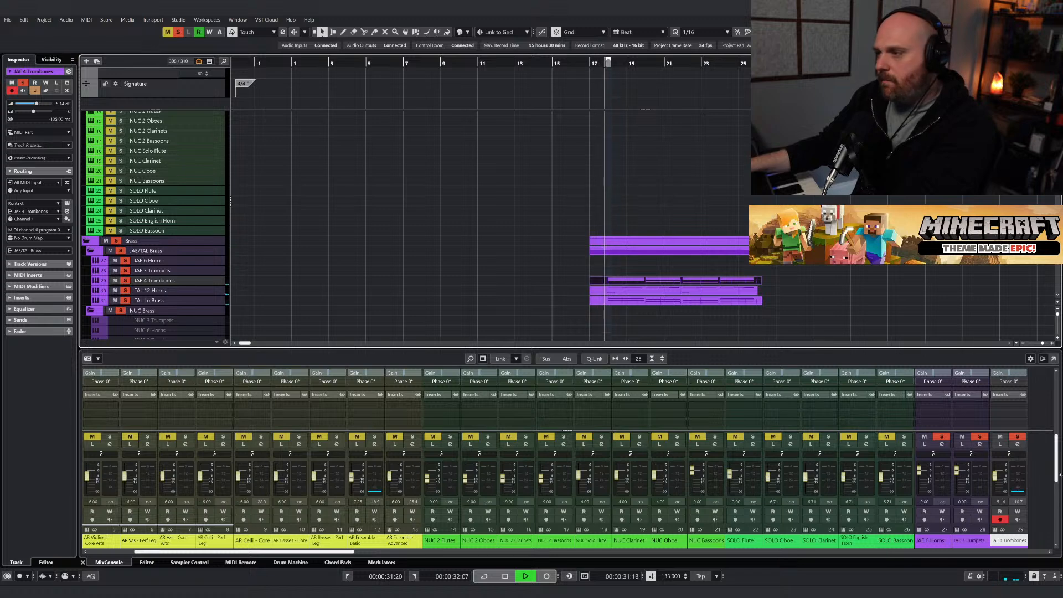
pyautogui.click(1000, 438)
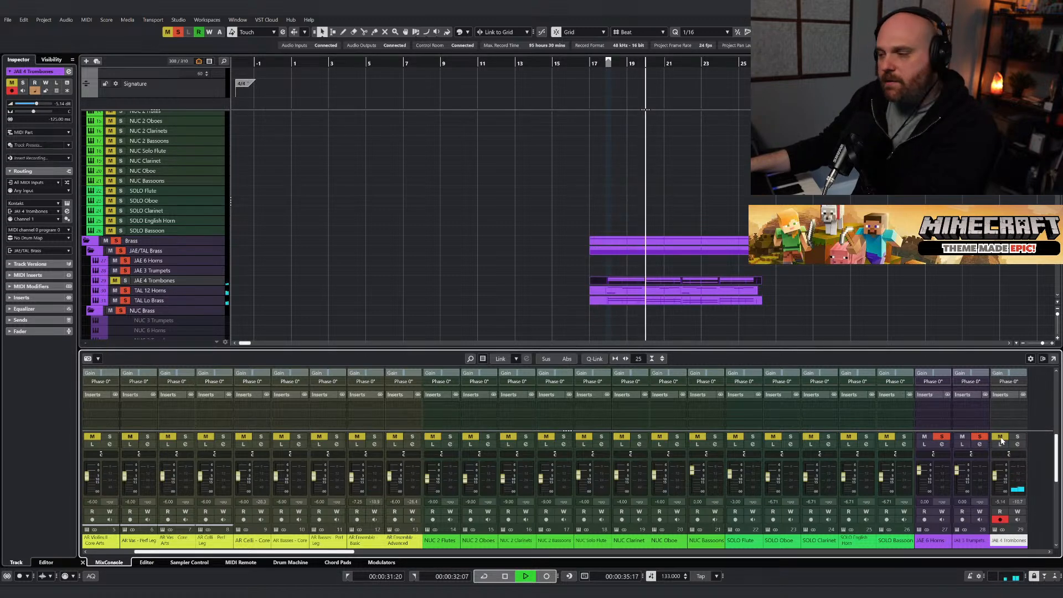
# Unmute JAE 4 Trombones, lower its level to -7.25 dB during playback, and clear all active solos.
pyautogui.click(1001, 439)
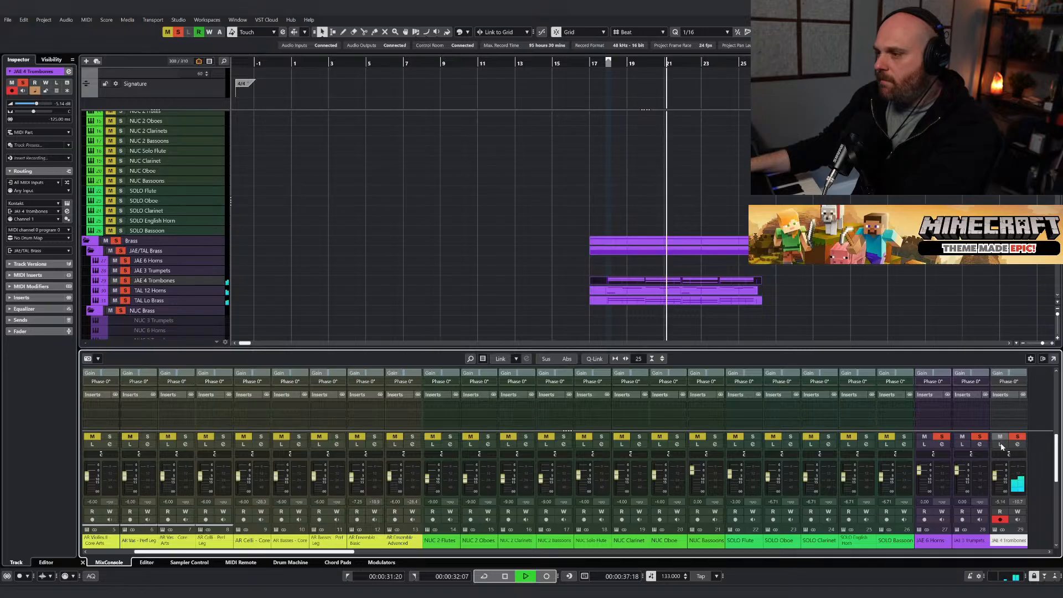
pyautogui.rightClick(569, 273)
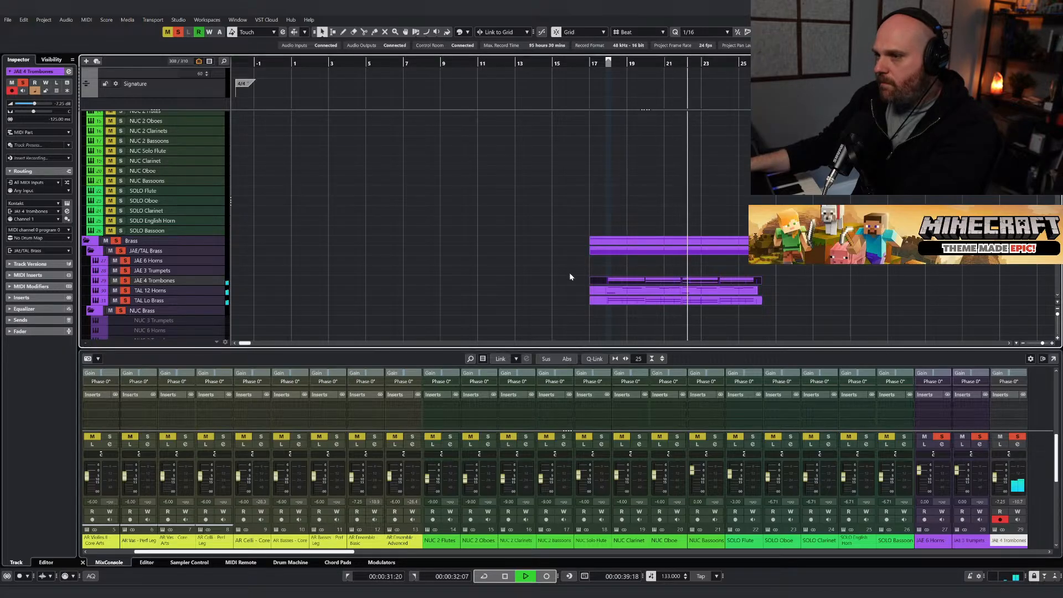
pyautogui.press('g')
pyautogui.press('g')
pyautogui.press('g')
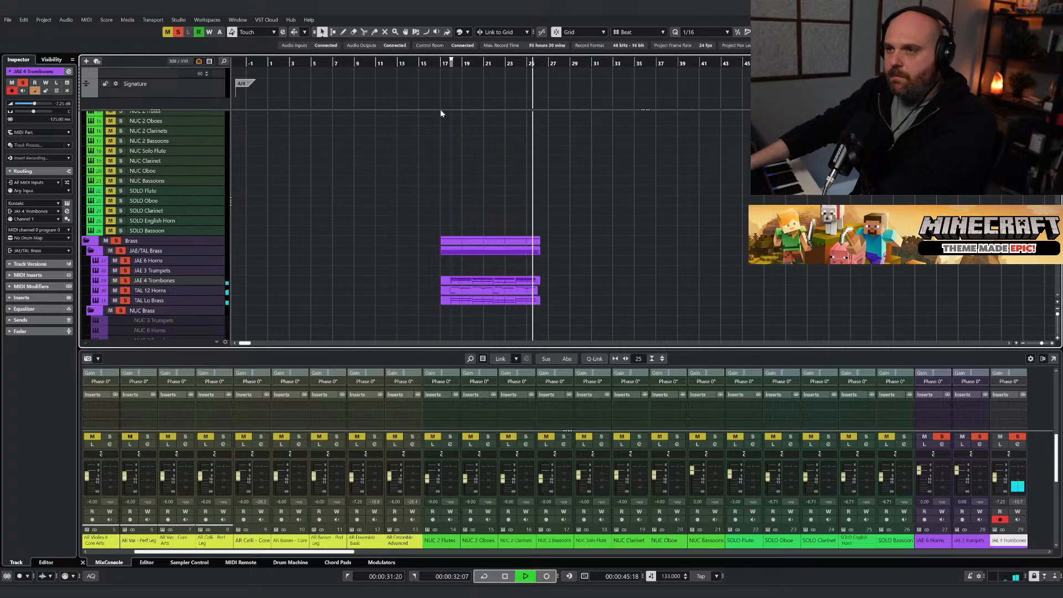
pyautogui.click(180, 32)
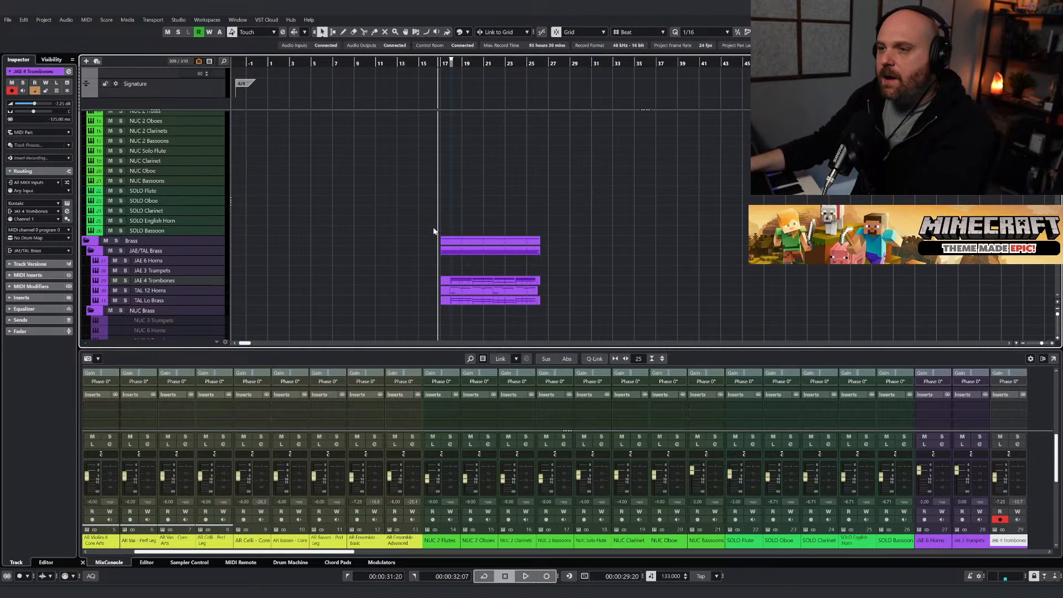
# Play the full unsoloed arrangement from bar 17 to check the trombones against the other sections.
pyautogui.press('h')
pyautogui.press('h')
pyautogui.scroll(-4, 513, 254)
pyautogui.scroll(3, 533, 257)
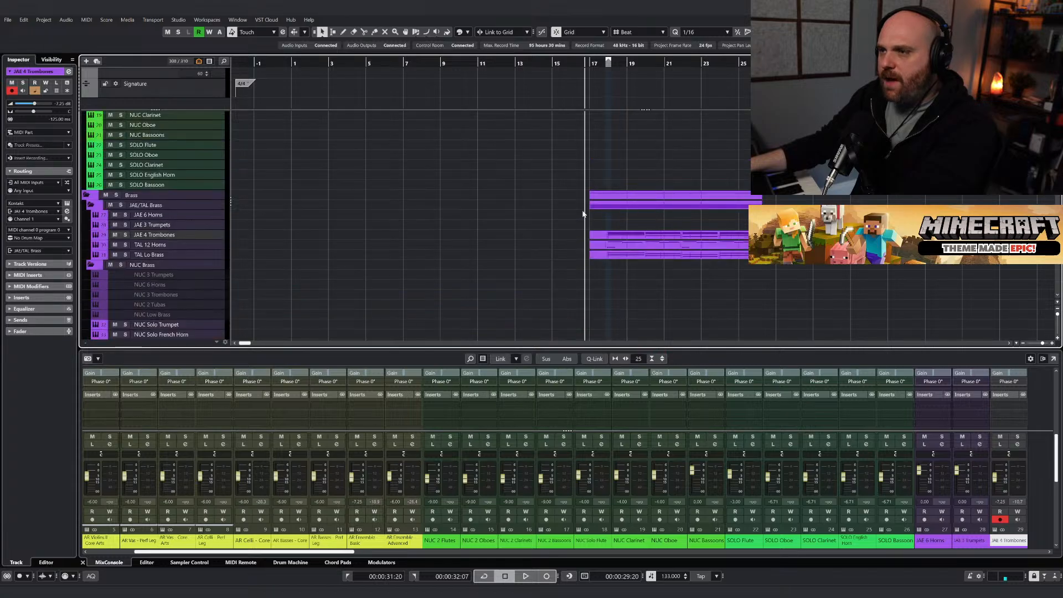
pyautogui.click(594, 66)
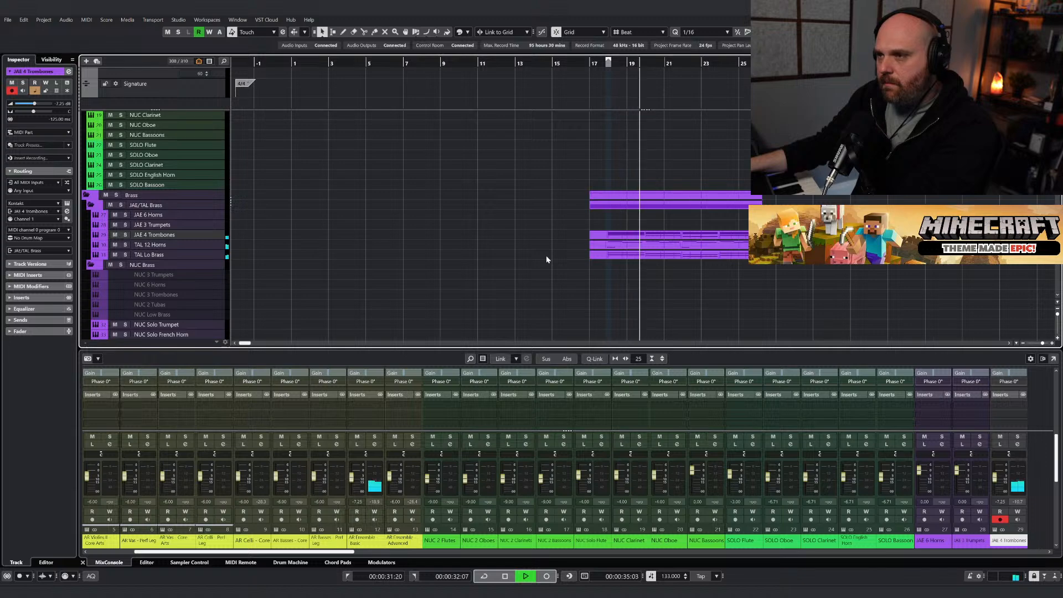
# Duplicate the AR Ensemble - Basic ostinato notes from bar 18 through bar 25 one octave lower.
pyautogui.scroll(5, 560, 254)
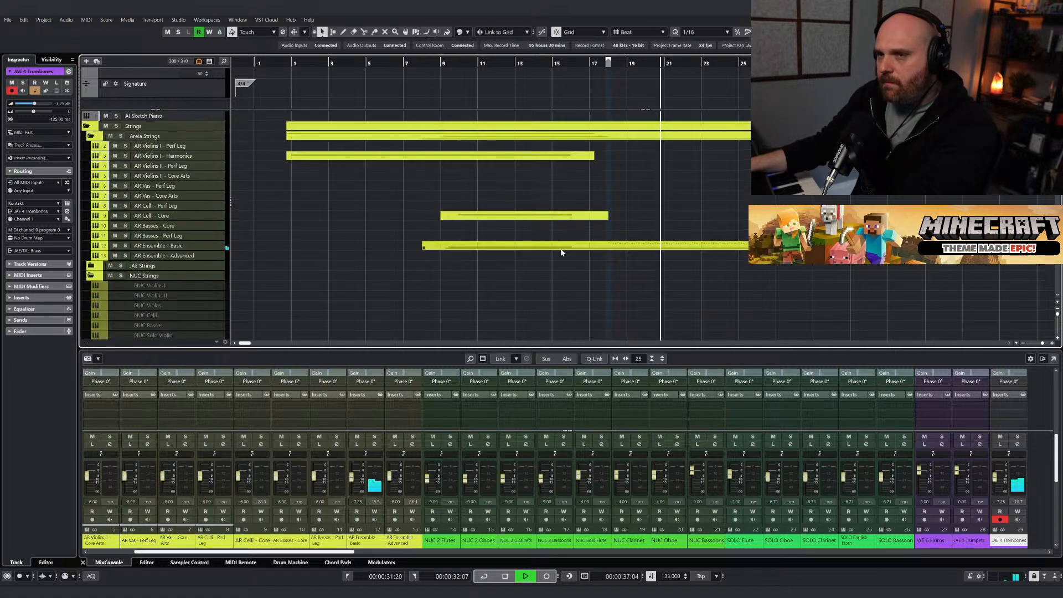
pyautogui.rightClick(601, 252)
pyautogui.click(601, 251)
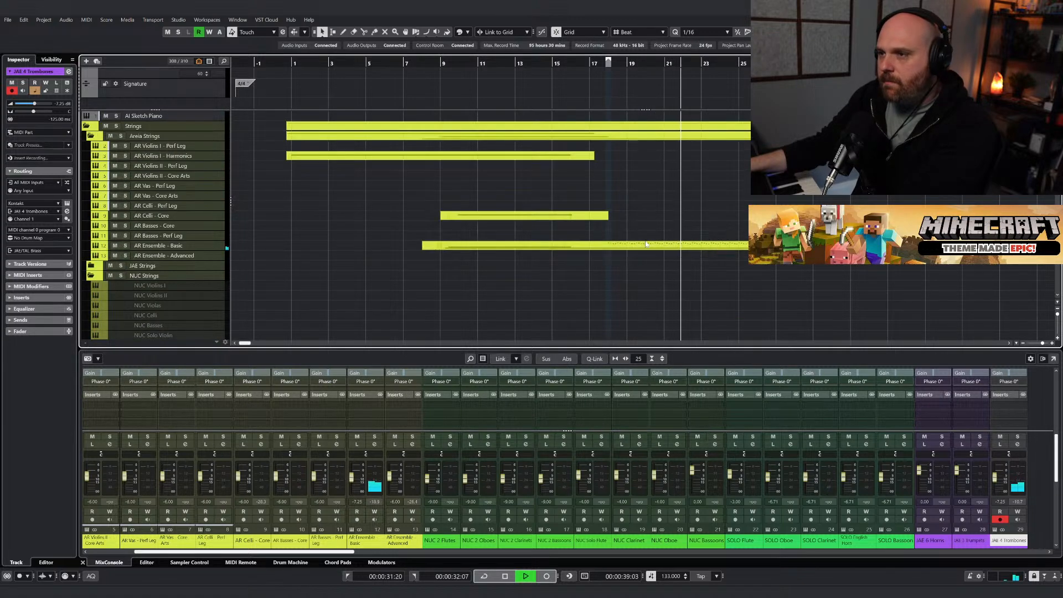
pyautogui.click(645, 248)
pyautogui.scroll(6, 640, 242)
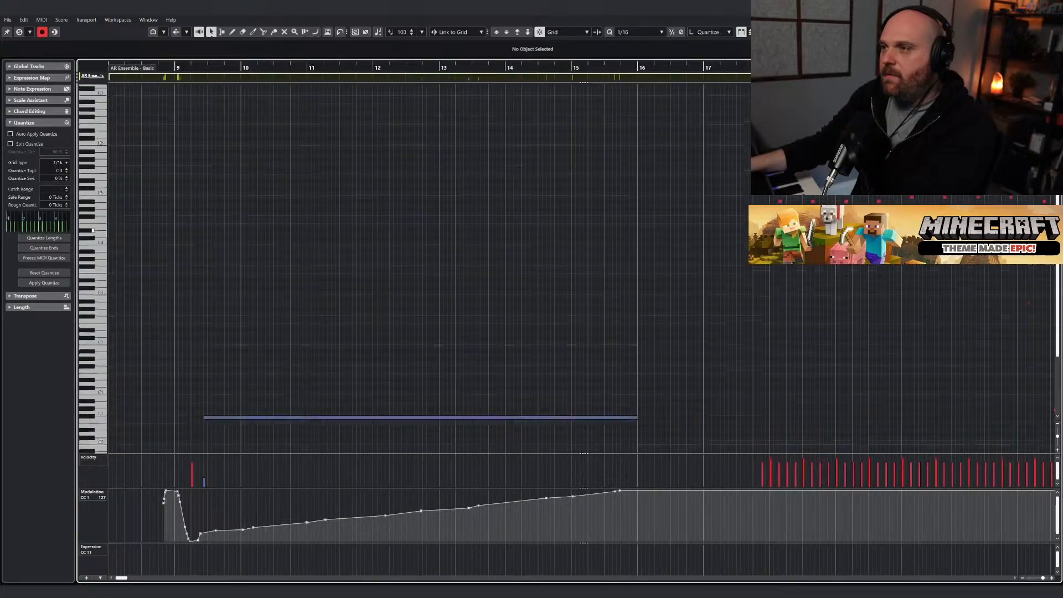
pyautogui.press('g')
pyautogui.moveTo(850, 349); pyautogui.dragTo(374, 237)
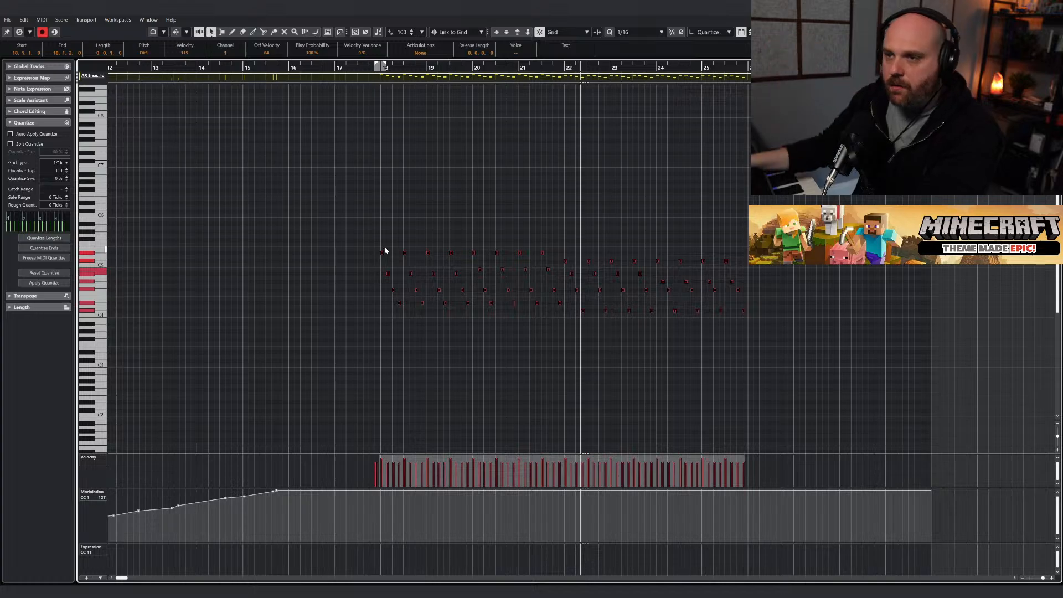
pyautogui.moveTo(383, 256); pyautogui.dragTo(383, 292)
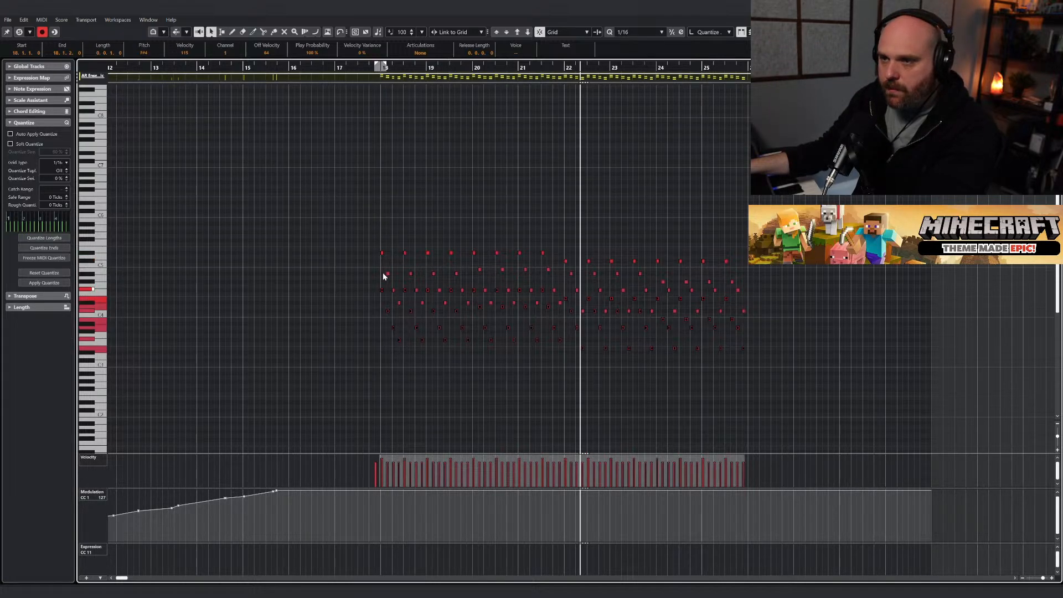
pyautogui.click(381, 253)
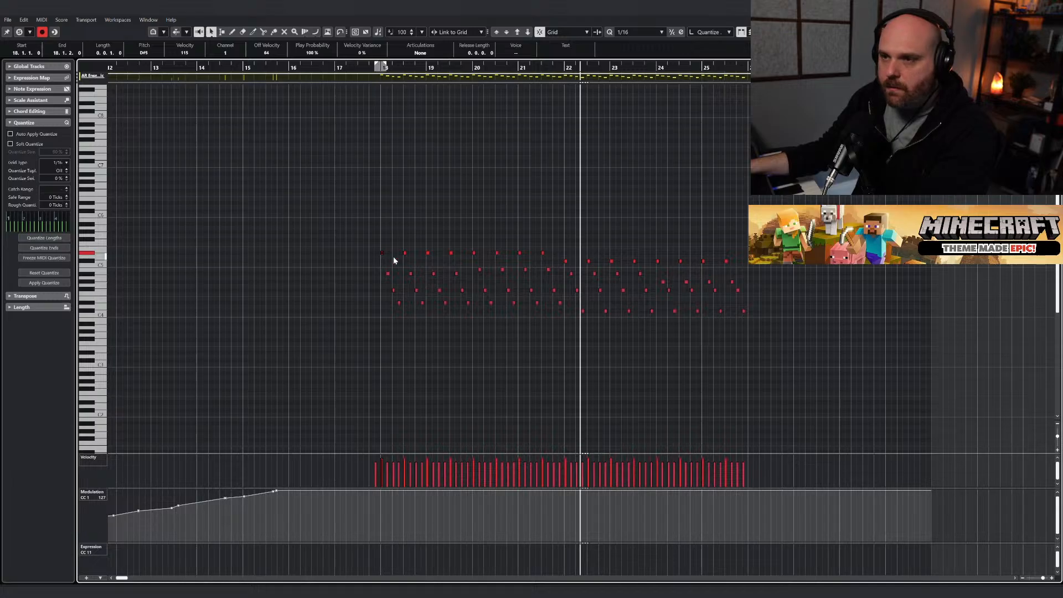
pyautogui.hotkey('ctrl', 'a')
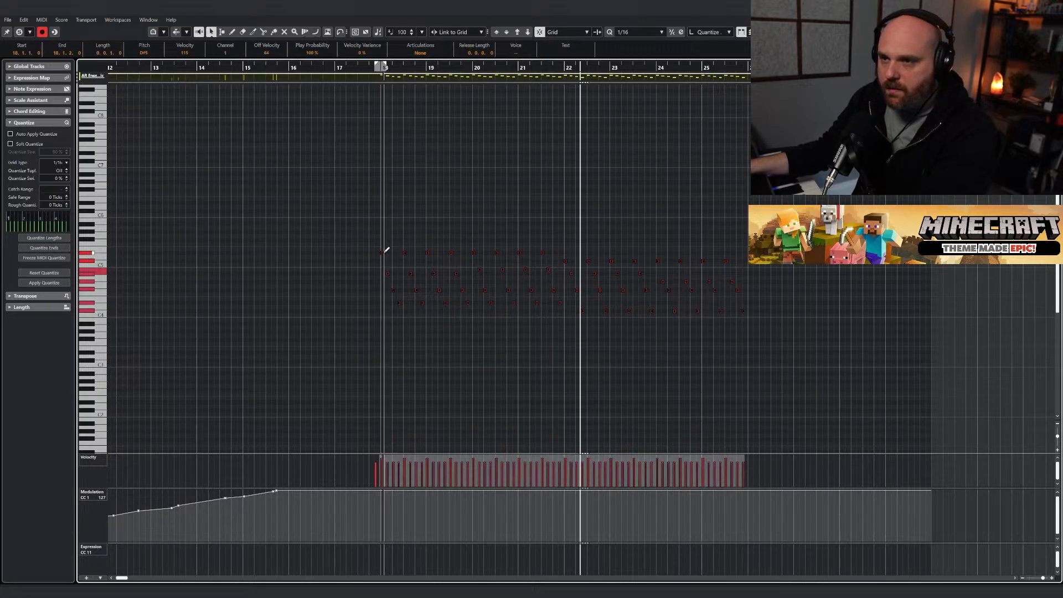
pyautogui.moveTo(387, 251); pyautogui.dragTo(386, 300)
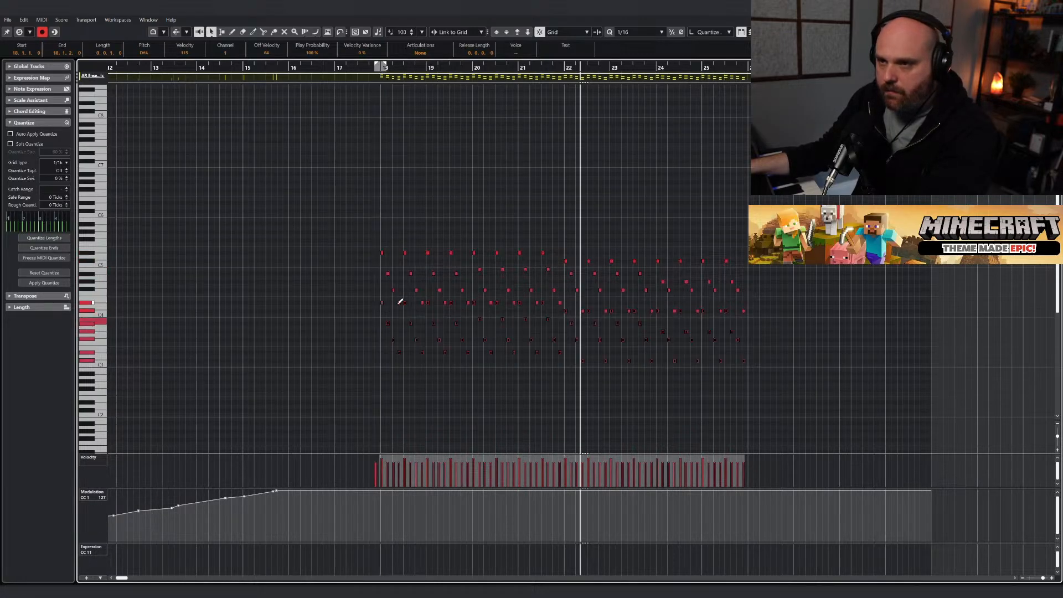
# Play the octave-doubled string ostinato from bar 18, return to the project view and stop playback.
pyautogui.click(380, 68)
pyautogui.press('space')
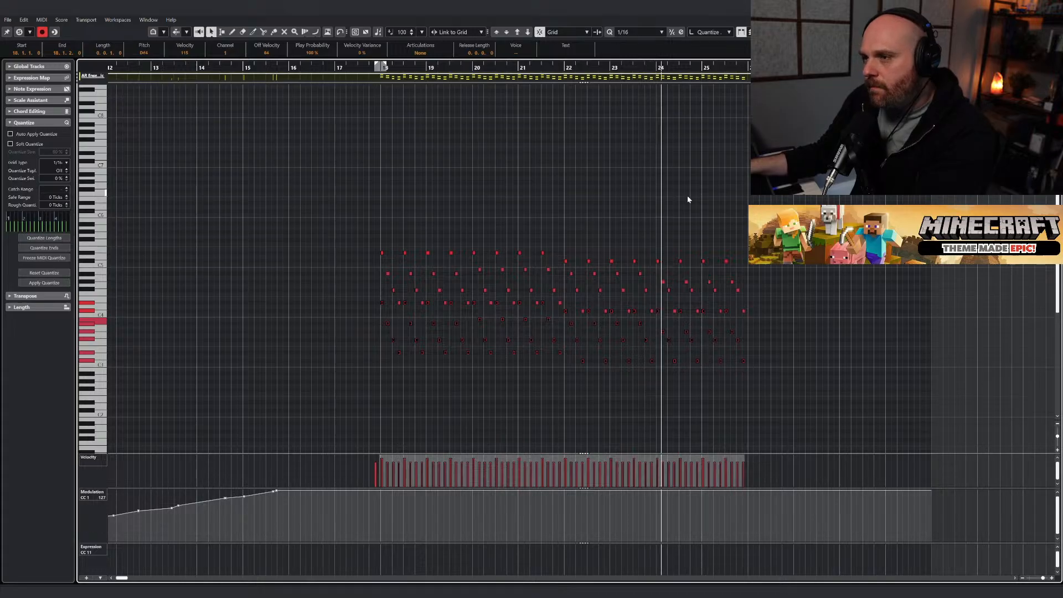
pyautogui.press('Return')
pyautogui.press('g')
pyautogui.press('g')
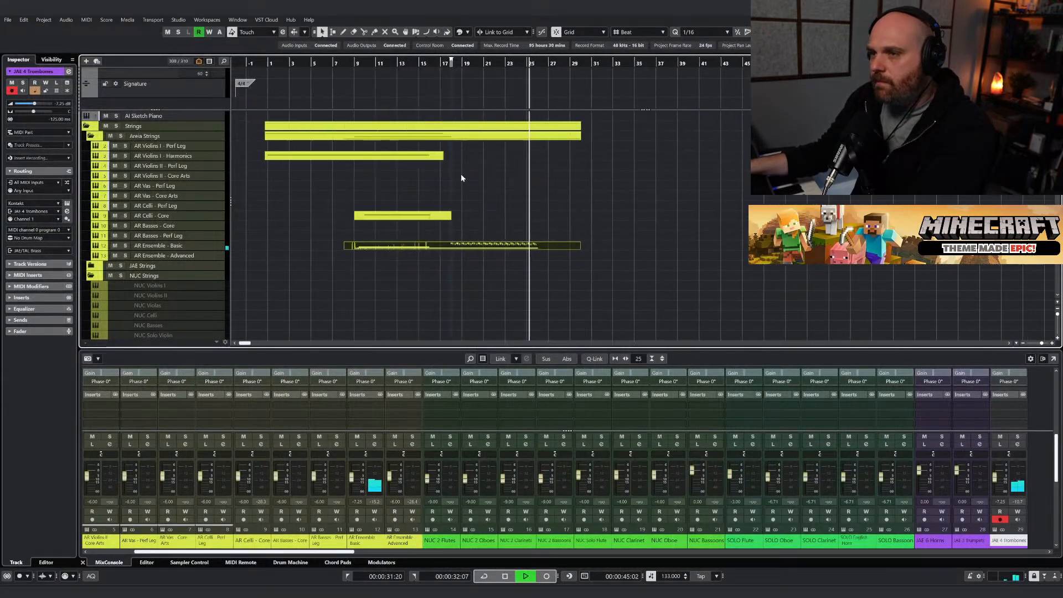
pyautogui.scroll(-10, 460, 178)
pyautogui.press('space')
pyautogui.scroll(3, 491, 221)
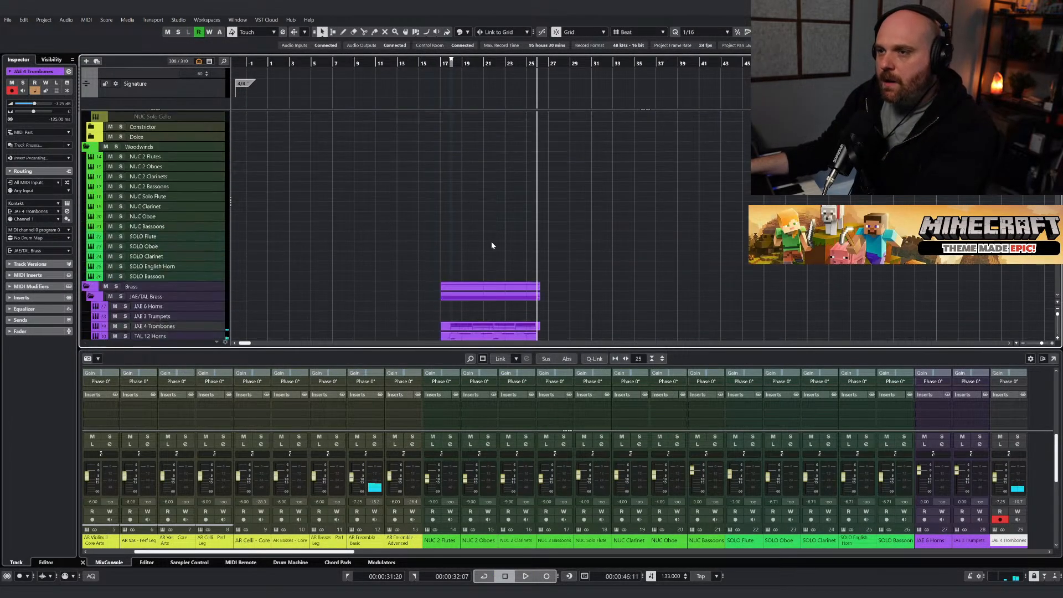
# Review the track list and play the full arrangement from just before bar 1 through bar 25.
pyautogui.scroll(-5, 487, 240)
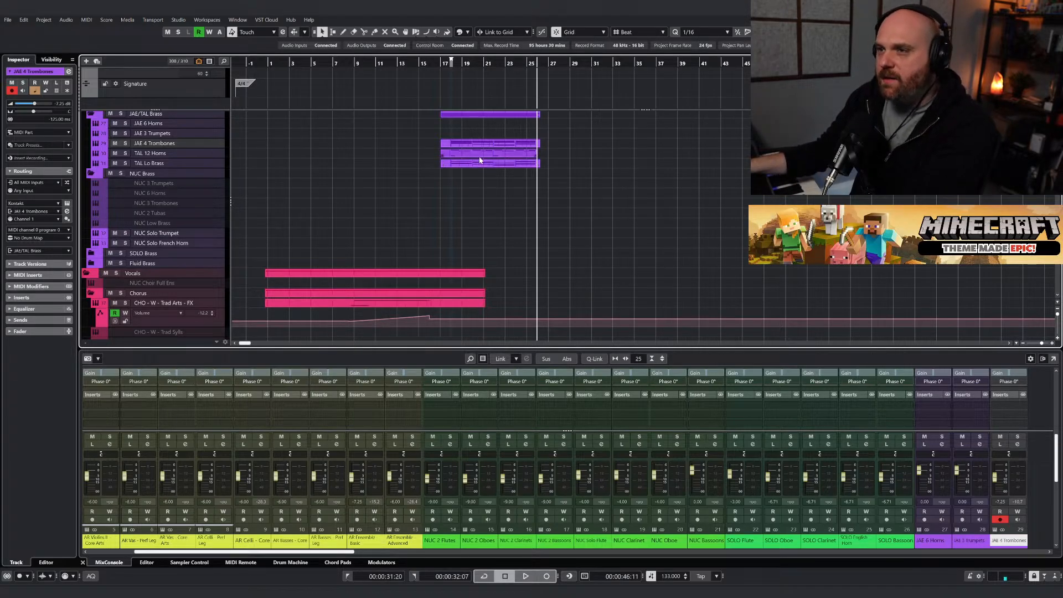
pyautogui.scroll(10, 479, 160)
pyautogui.scroll(-8, 467, 199)
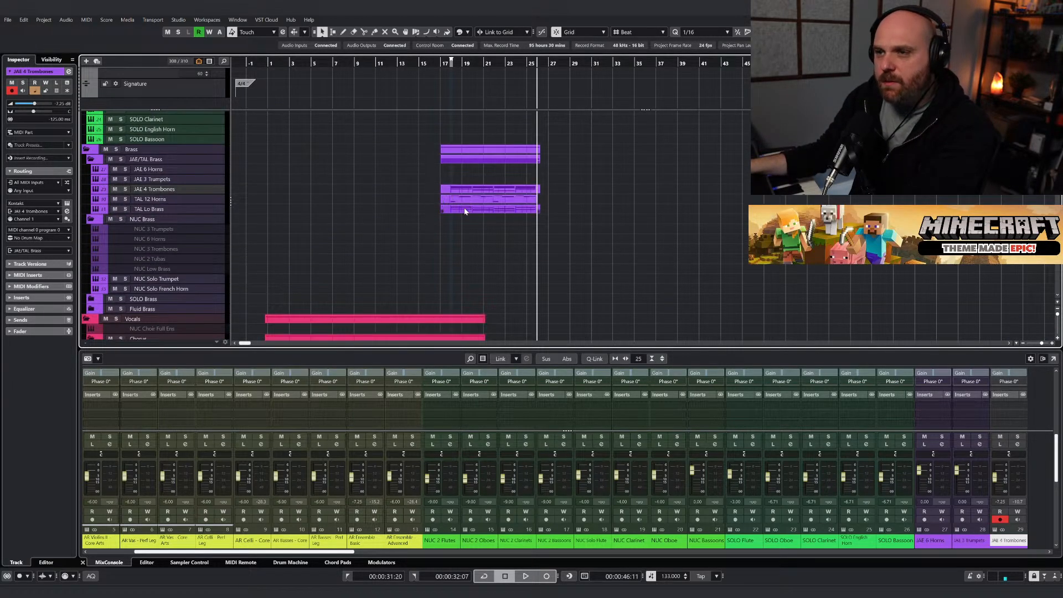
pyautogui.moveTo(311, 63); pyautogui.dragTo(259, 64)
pyautogui.scroll(-7, 332, 207)
pyautogui.scroll(10, 328, 209)
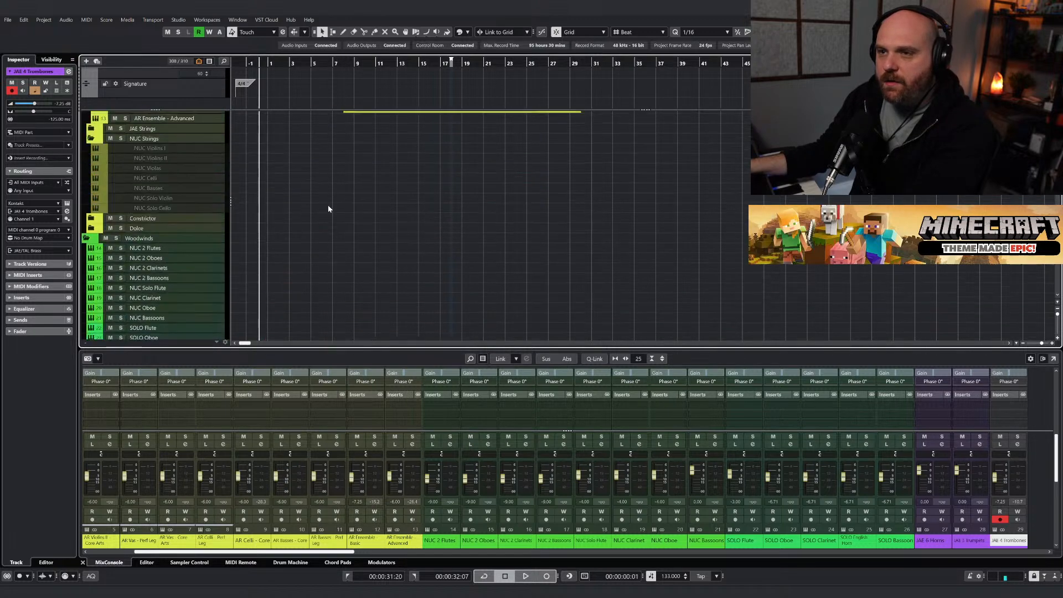
pyautogui.scroll(-7, 326, 209)
pyautogui.scroll(-8, 326, 209)
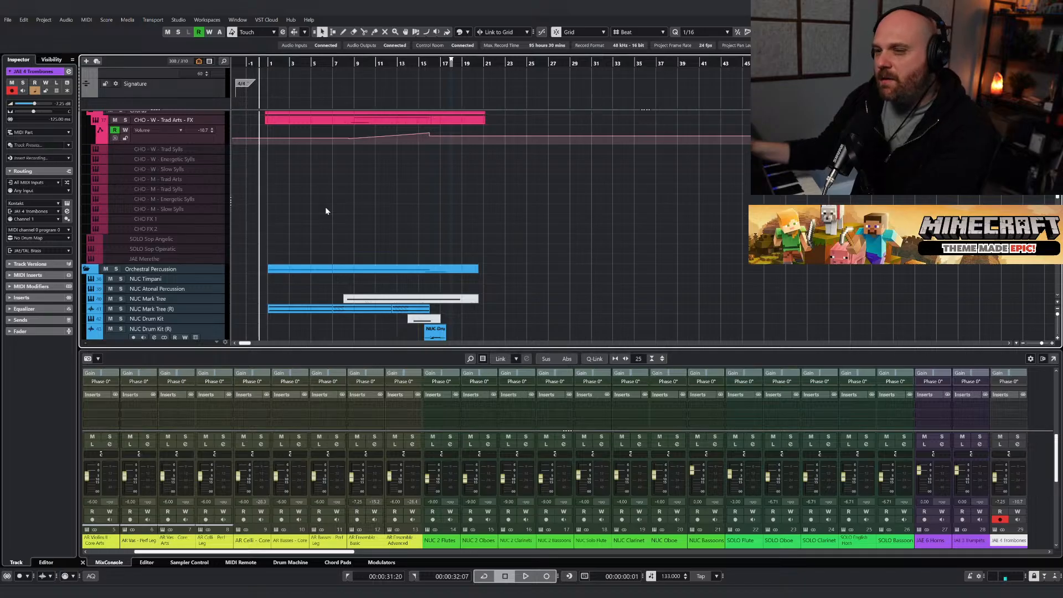
pyautogui.press('h')
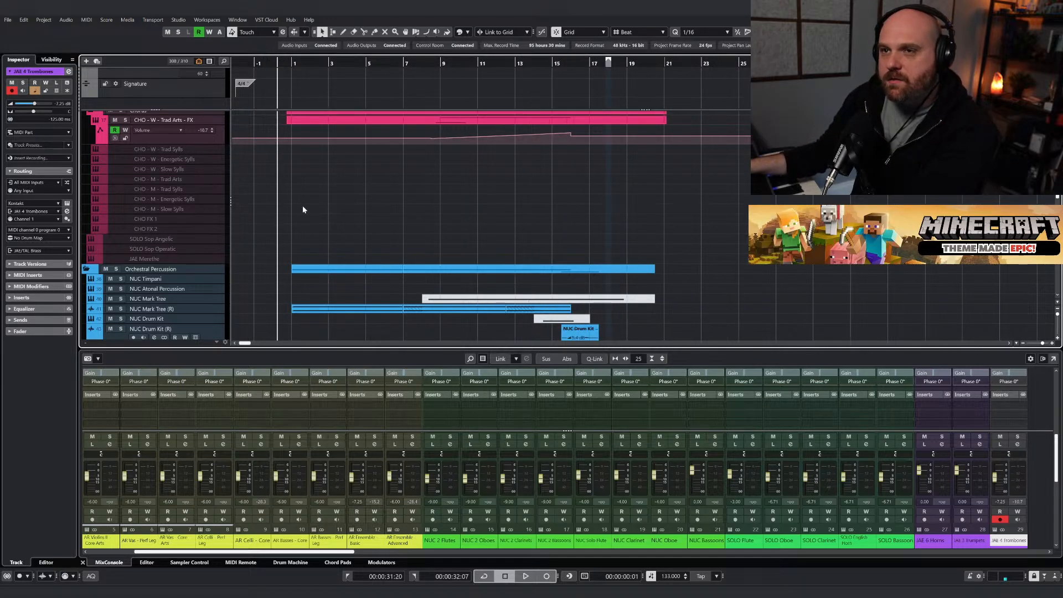
pyautogui.press('space')
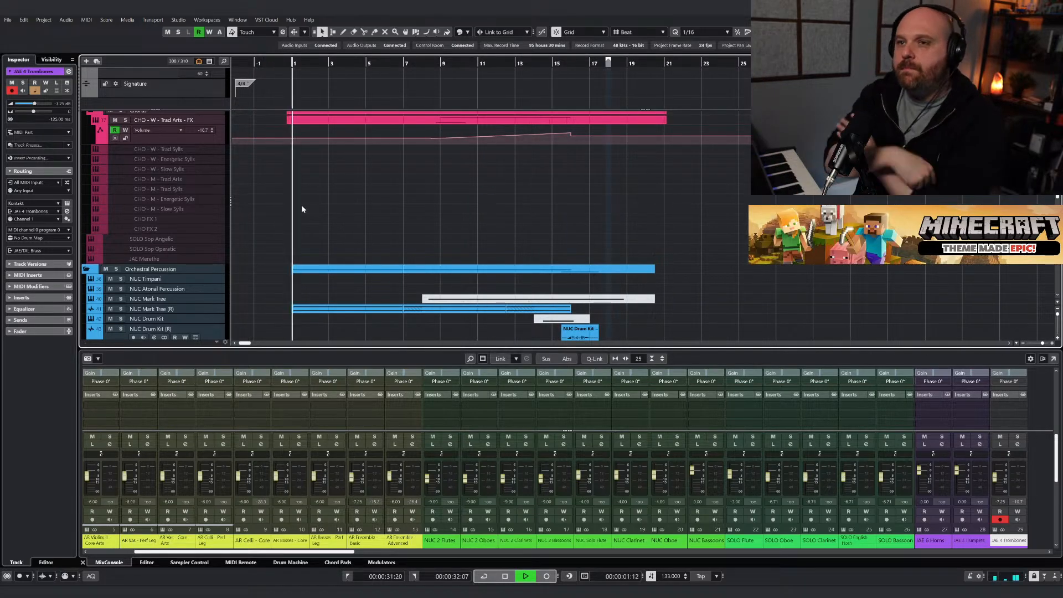
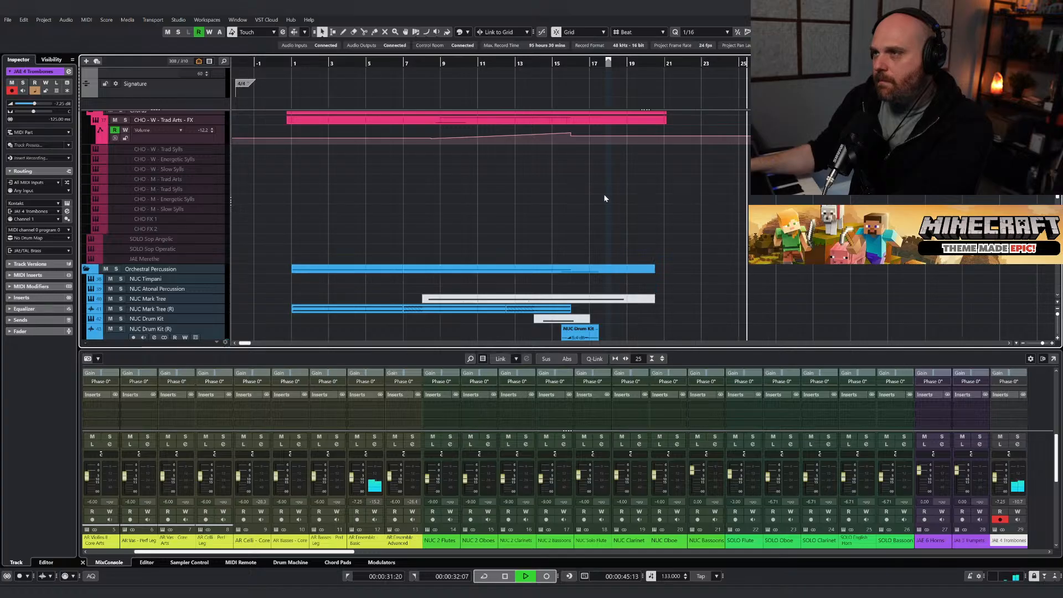
pyautogui.press('space')
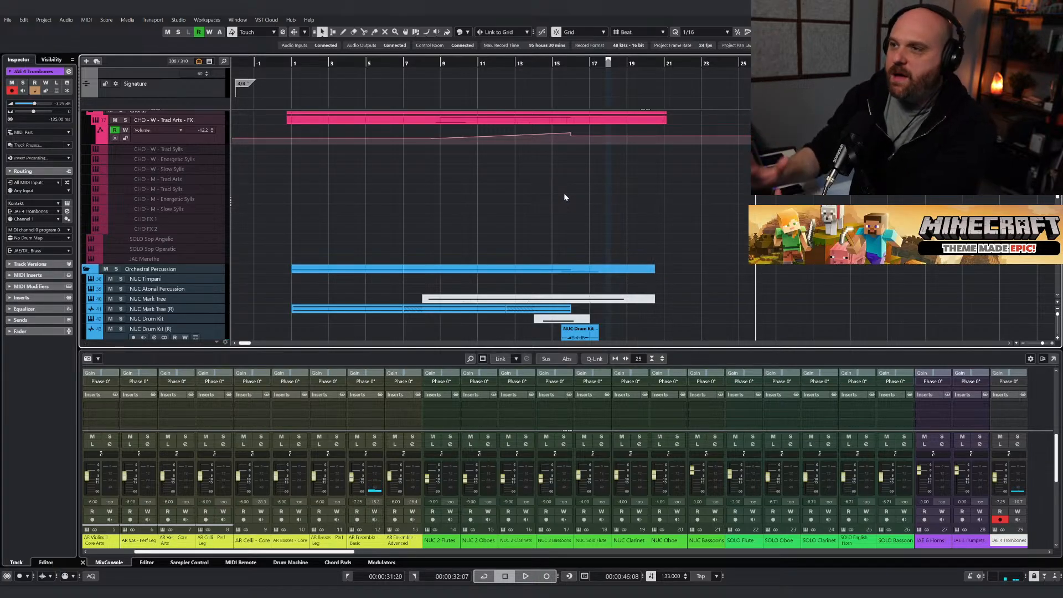
# Extend the end of the Reese Sub part to about bar 28.
pyautogui.scroll(10, 564, 197)
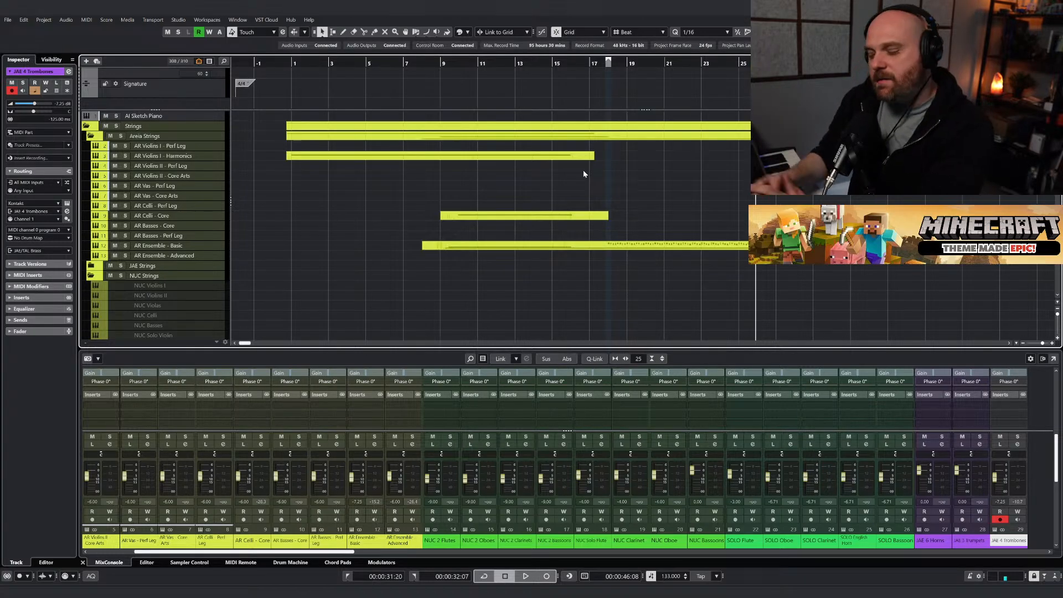
pyautogui.scroll(-10, 593, 178)
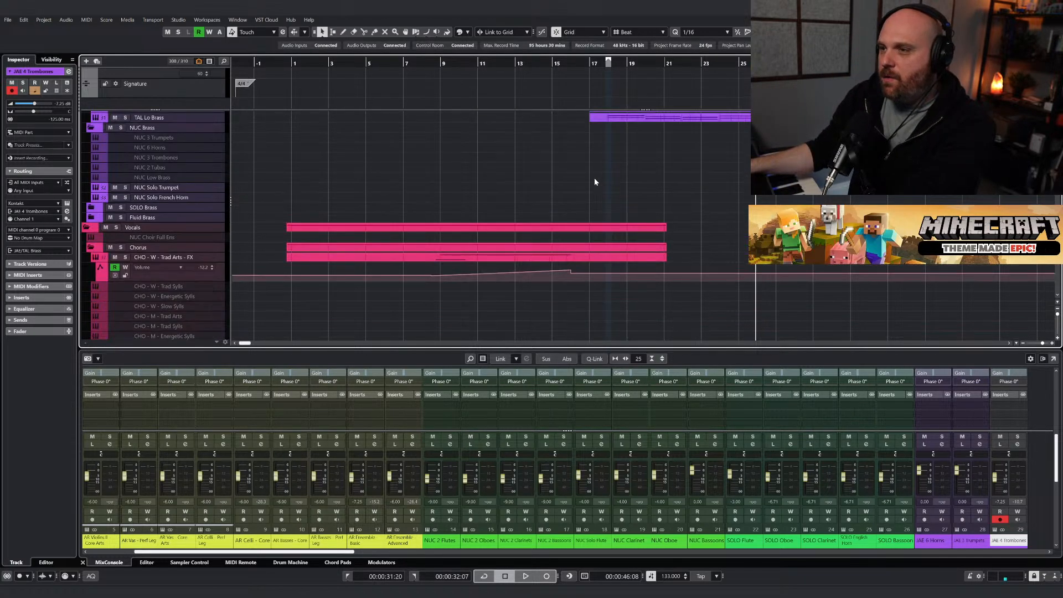
pyautogui.scroll(-15, 638, 233)
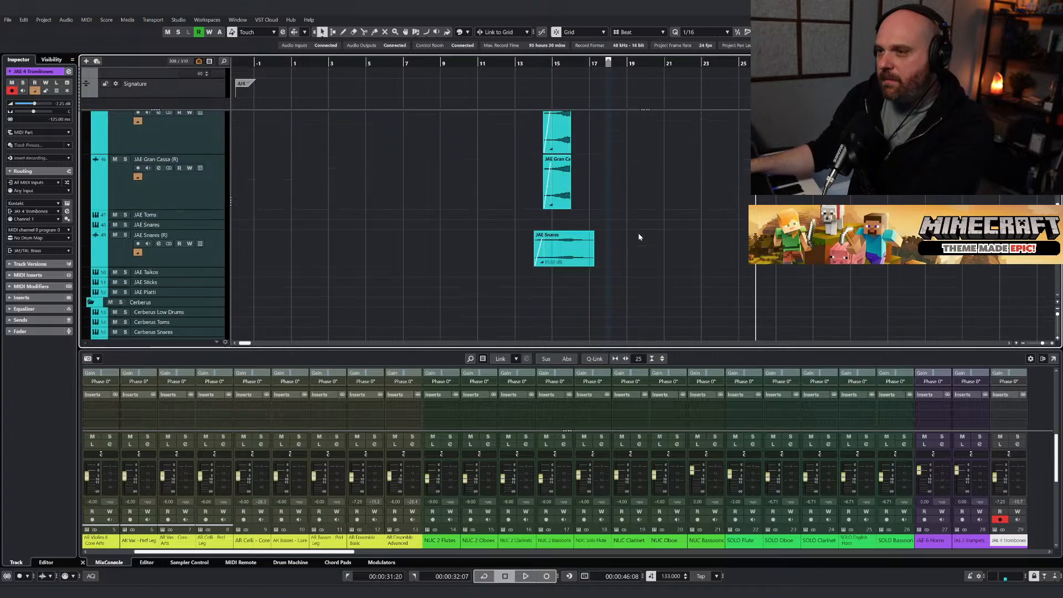
pyautogui.scroll(-15, 639, 237)
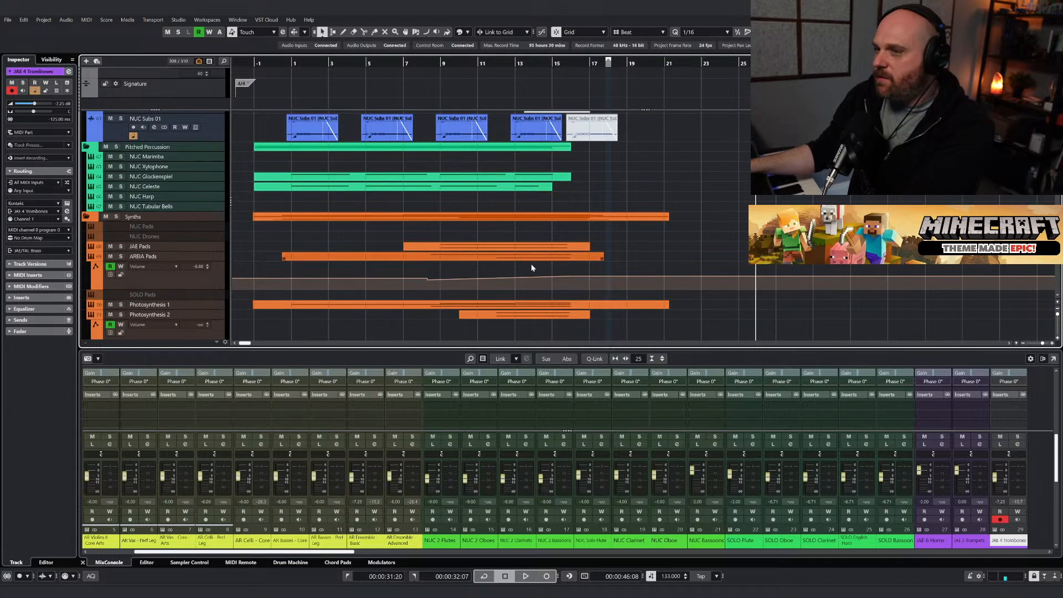
pyautogui.scroll(-3, 556, 266)
pyautogui.scroll(-3, 576, 274)
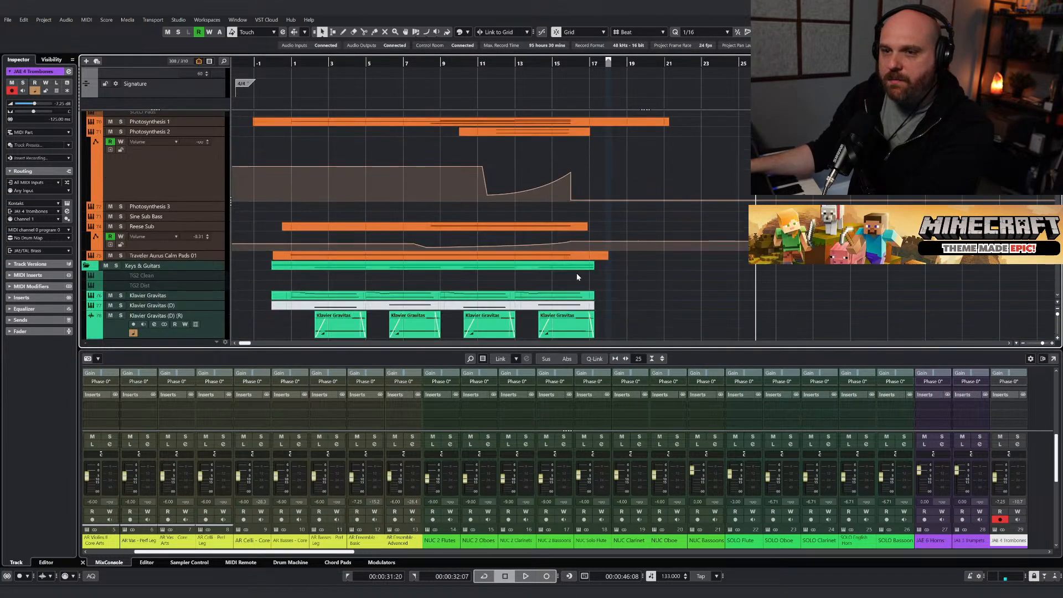
pyautogui.press('8')
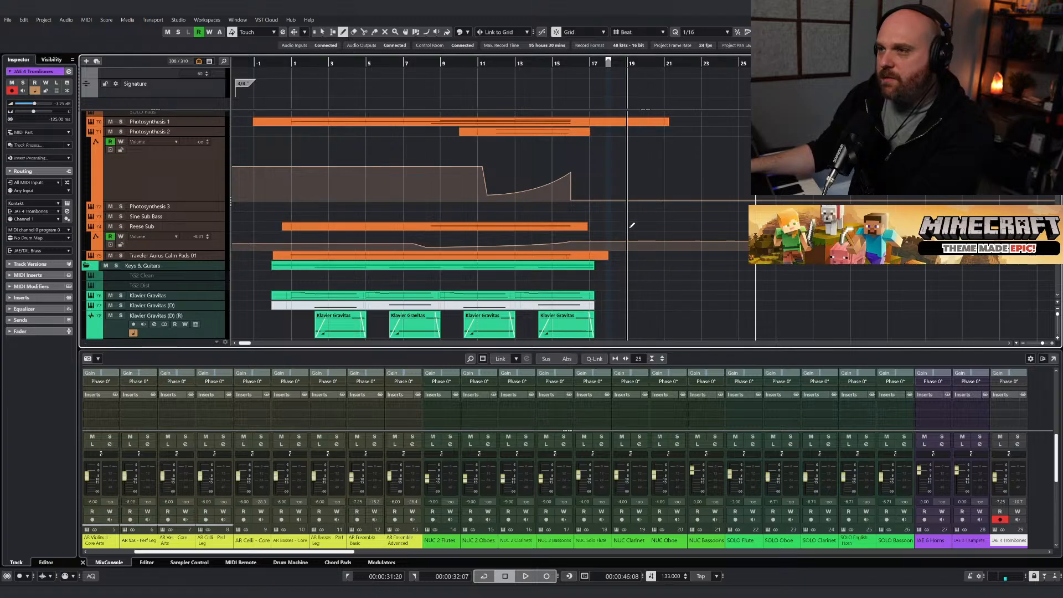
pyautogui.press('1')
pyautogui.click(578, 228)
pyautogui.moveTo(587, 229); pyautogui.dragTo(796, 229)
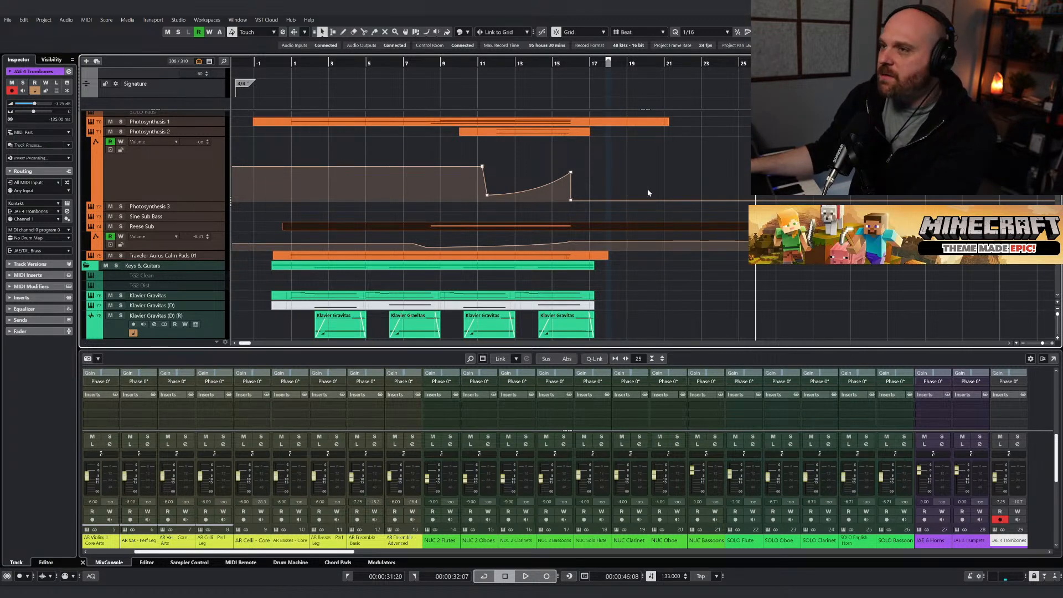
# Open the Reese Sub part and draw four notes of about one bar each from bar 18: D#1, B1, F#1 and C#1.
pyautogui.press('h')
pyautogui.press('h')
pyautogui.press('h')
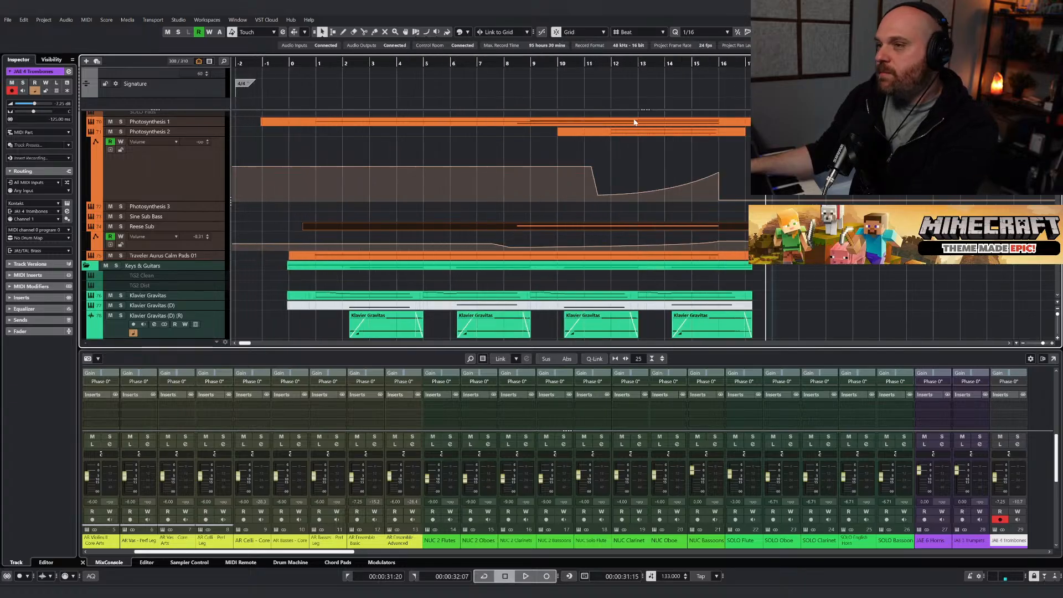
pyautogui.doubleClick(536, 227)
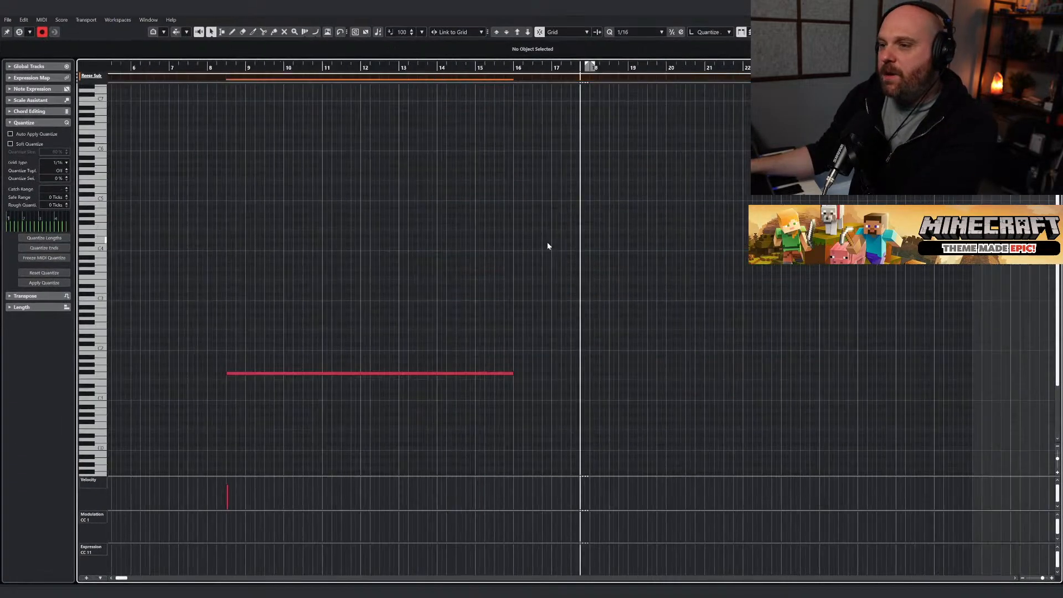
pyautogui.rightClick(559, 263)
pyautogui.click(576, 265)
pyautogui.press('h')
pyautogui.press('h')
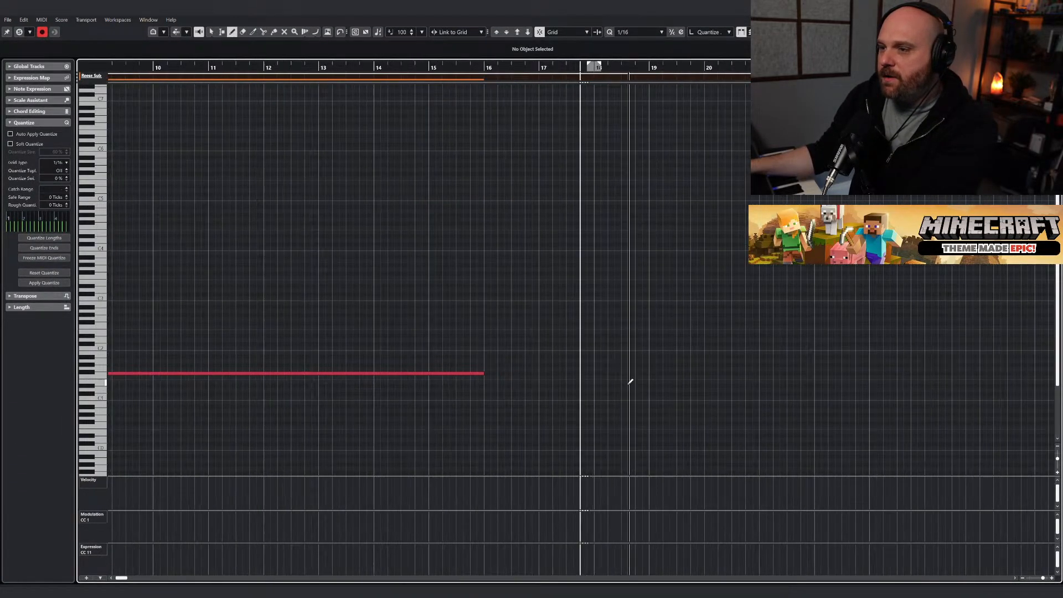
pyautogui.moveTo(599, 384)
pyautogui.mouseDown()
pyautogui.moveTo(659, 385)
pyautogui.moveTo(668, 352)
pyautogui.moveTo(709, 350)
pyautogui.moveTo(765, 369)
pyautogui.moveTo(762, 394)
pyautogui.moveTo(819, 386)
pyautogui.mouseUp()
pyautogui.press('1')
pyautogui.click(641, 298)
pyautogui.press('space')
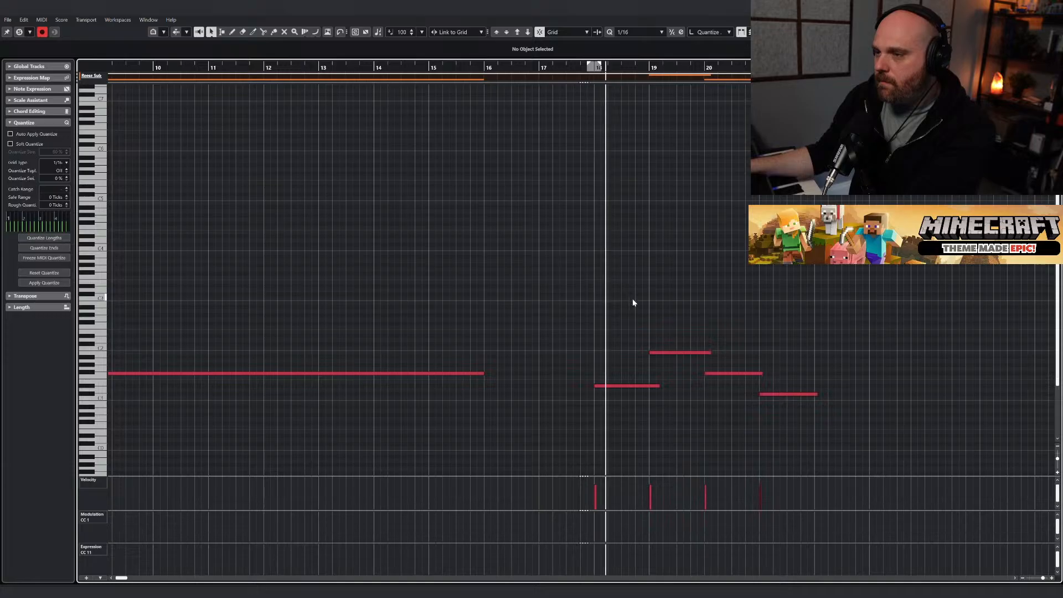
# Spread the new Reese Sub notes, extending D#1 to about bar 20 and moving B1, F#1 and C#1 to bars 20, 22 and 23.
pyautogui.moveTo(657, 319); pyautogui.dragTo(765, 398)
pyautogui.moveTo(679, 347); pyautogui.dragTo(856, 433)
pyautogui.moveTo(670, 357); pyautogui.dragTo(729, 350)
pyautogui.click(662, 388)
pyautogui.moveTo(662, 388); pyautogui.dragTo(711, 388)
pyautogui.click(786, 373)
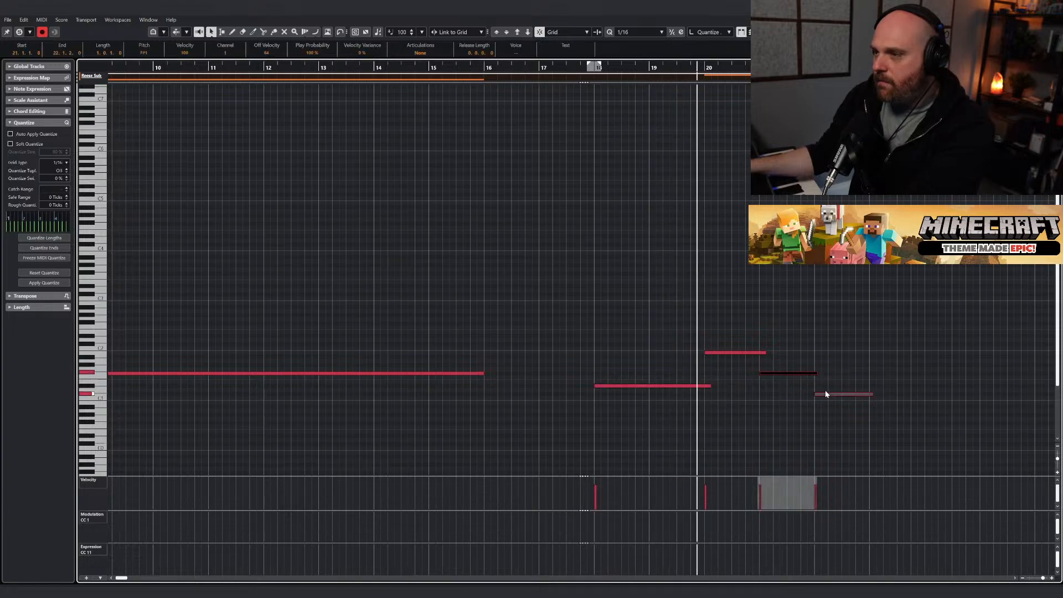
pyautogui.moveTo(810, 380); pyautogui.dragTo(865, 381)
pyautogui.click(750, 356)
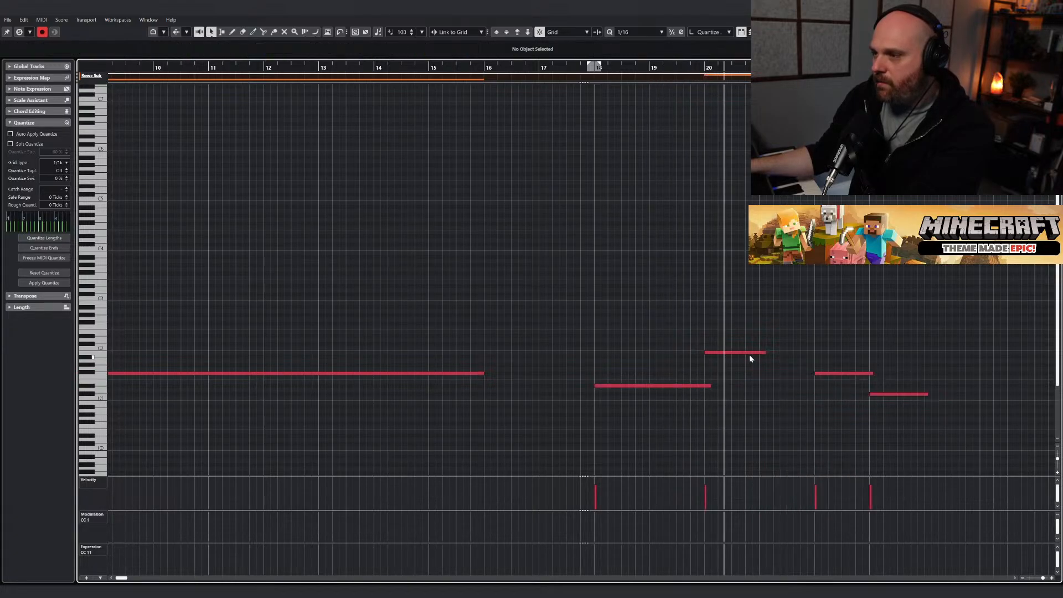
# Move C#1 to bar 24, set all four Reese Sub notes to just under two bars long and return to the project view.
pyautogui.moveTo(764, 352)
pyautogui.mouseDown()
pyautogui.moveTo(772, 356)
pyautogui.moveTo(759, 353)
pyautogui.mouseUp()
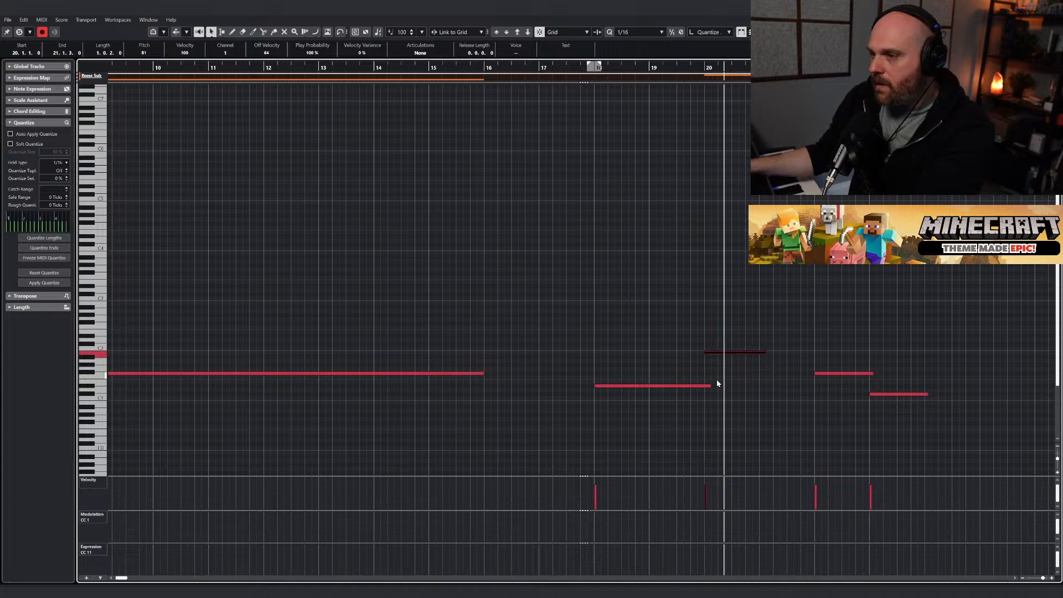
pyautogui.moveTo(711, 385); pyautogui.dragTo(701, 386)
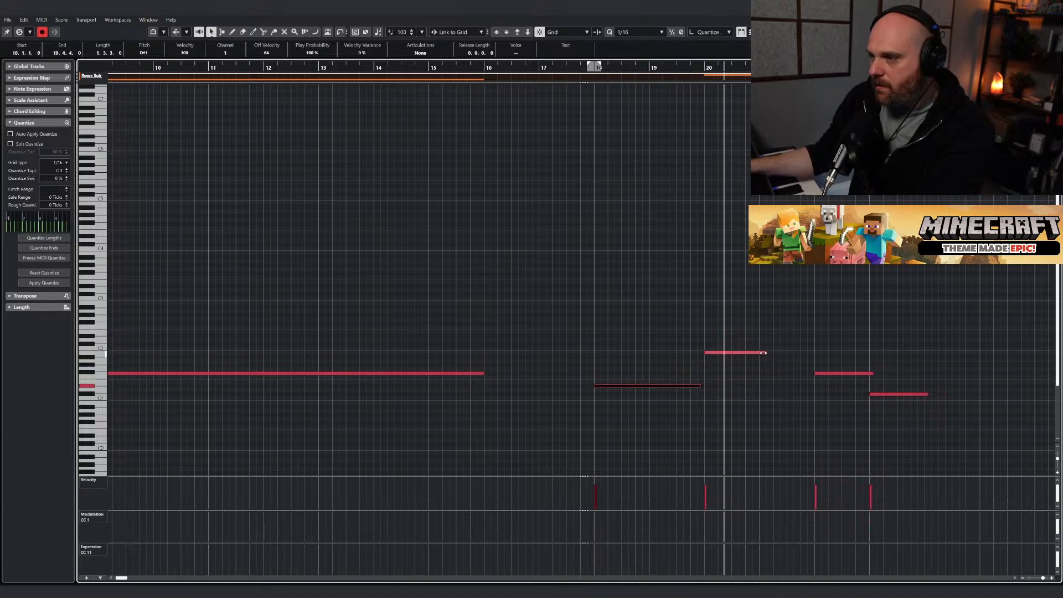
pyautogui.moveTo(763, 353); pyautogui.dragTo(960, 397)
pyautogui.click(889, 386)
pyautogui.click(871, 374)
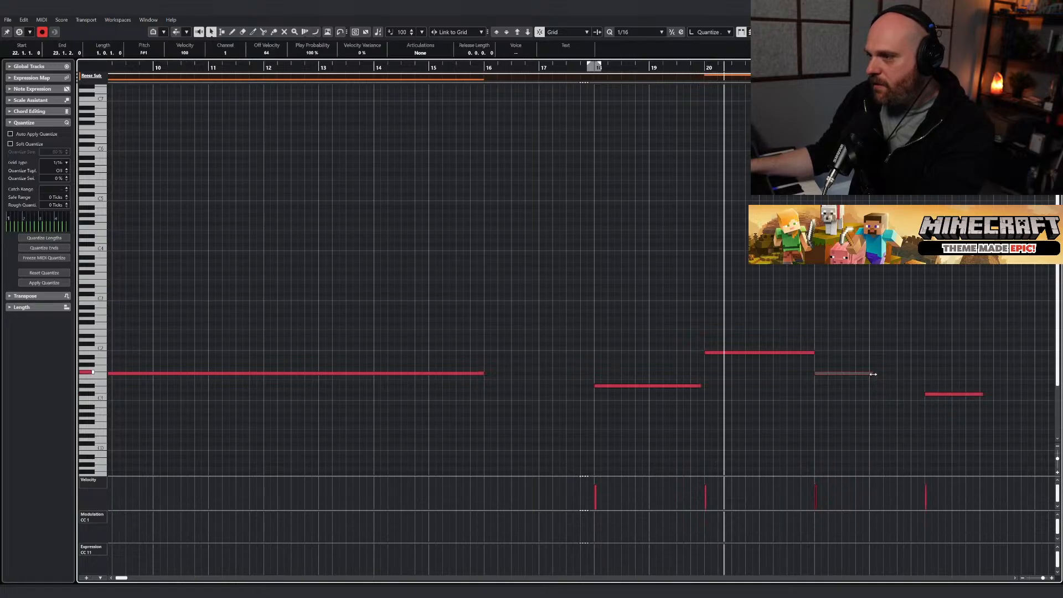
pyautogui.moveTo(873, 374); pyautogui.dragTo(923, 381)
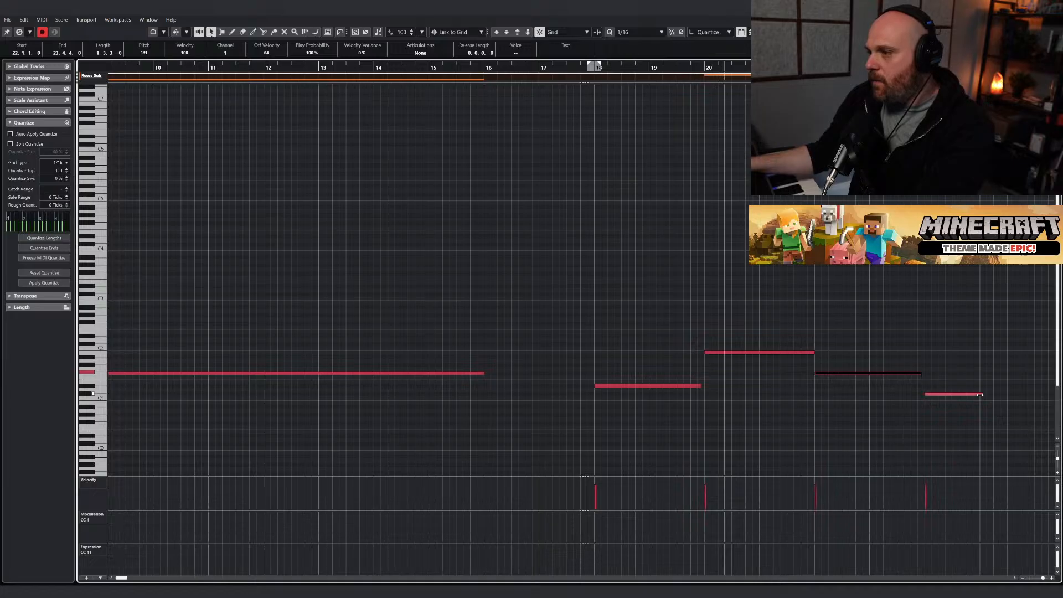
pyautogui.moveTo(979, 395); pyautogui.dragTo(1030, 395)
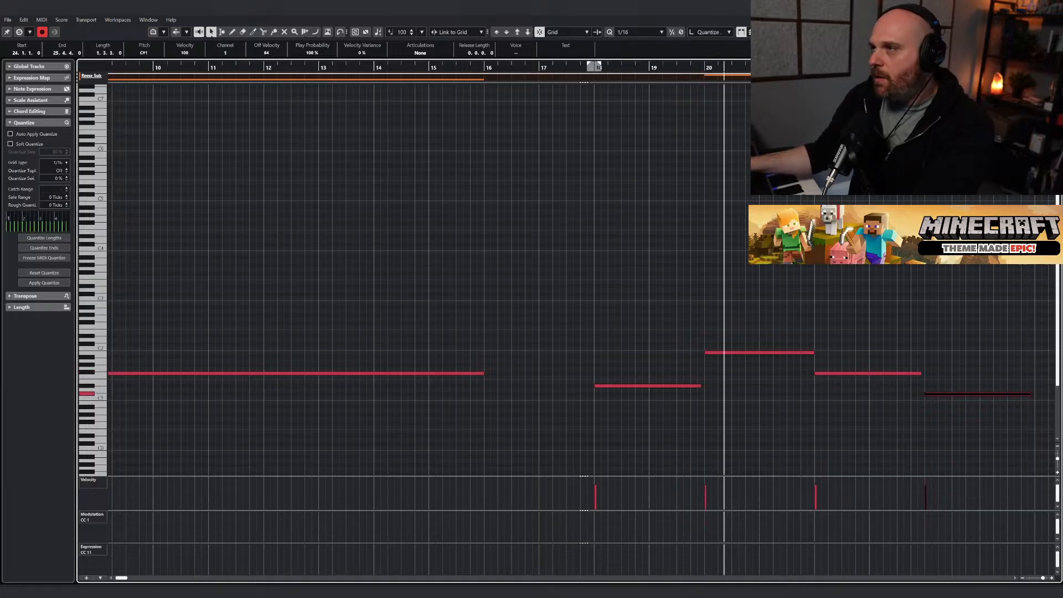
pyautogui.press('Return')
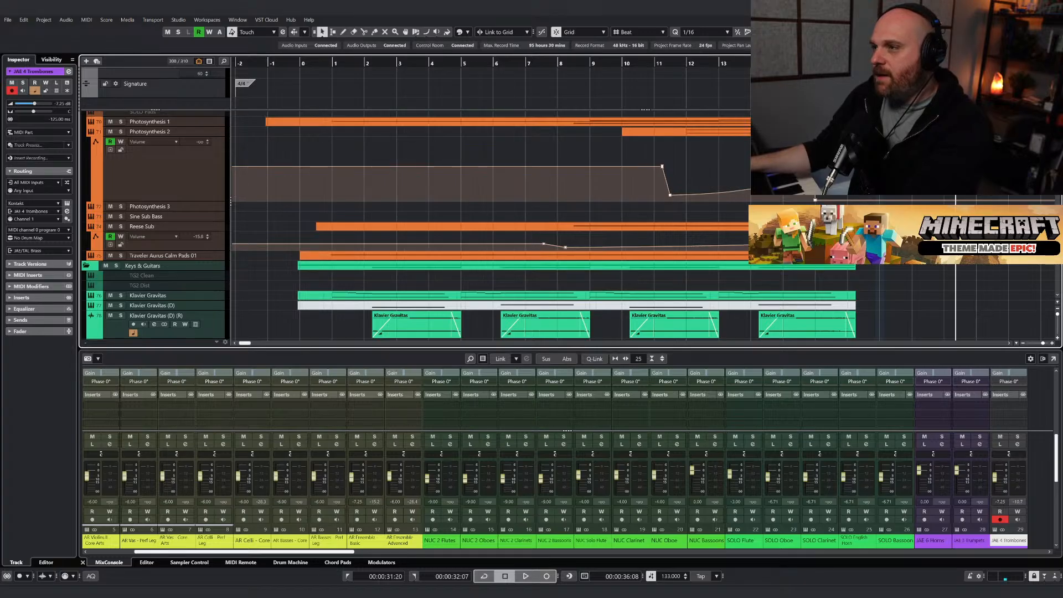
# Play the arrangement from about bar 17 and lower the Reese Sub volume automation after that bar to about -22.2 dB.
pyautogui.press('KP_Add')
pyautogui.rightClick(533, 225)
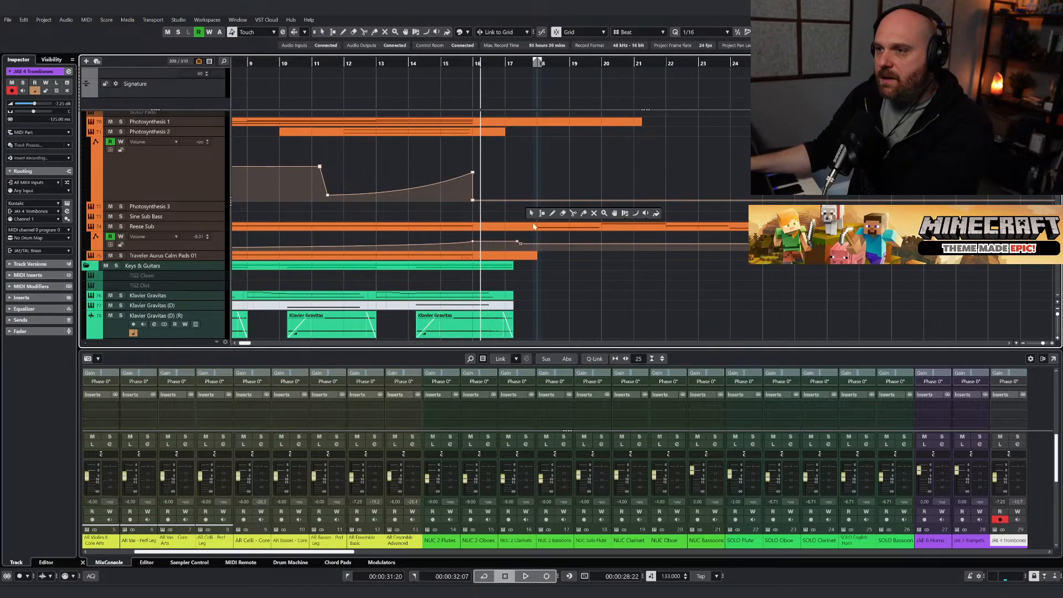
pyautogui.click(531, 213)
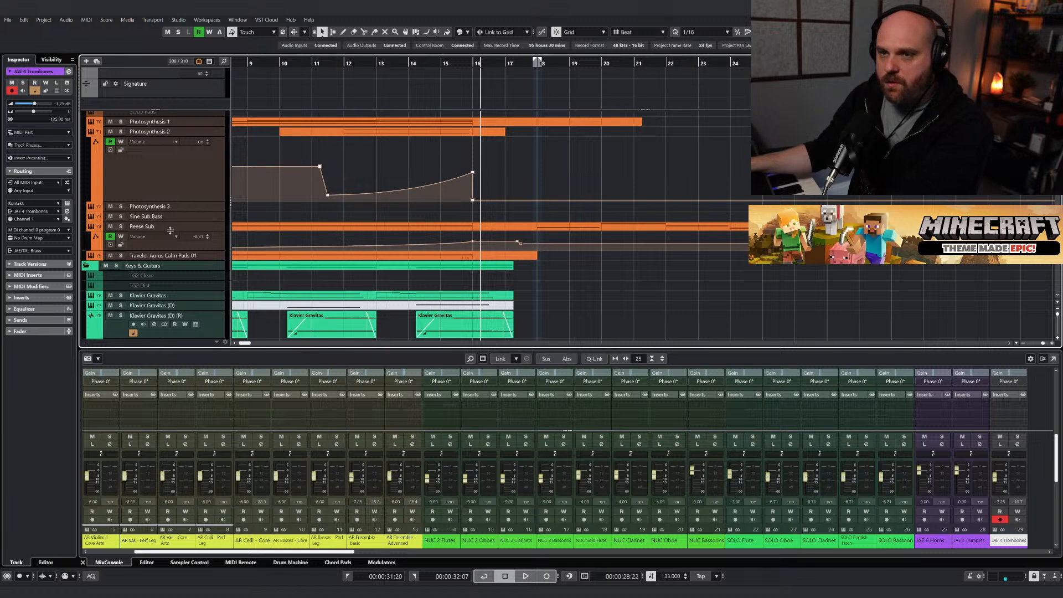
pyautogui.click(518, 62)
pyautogui.press('space')
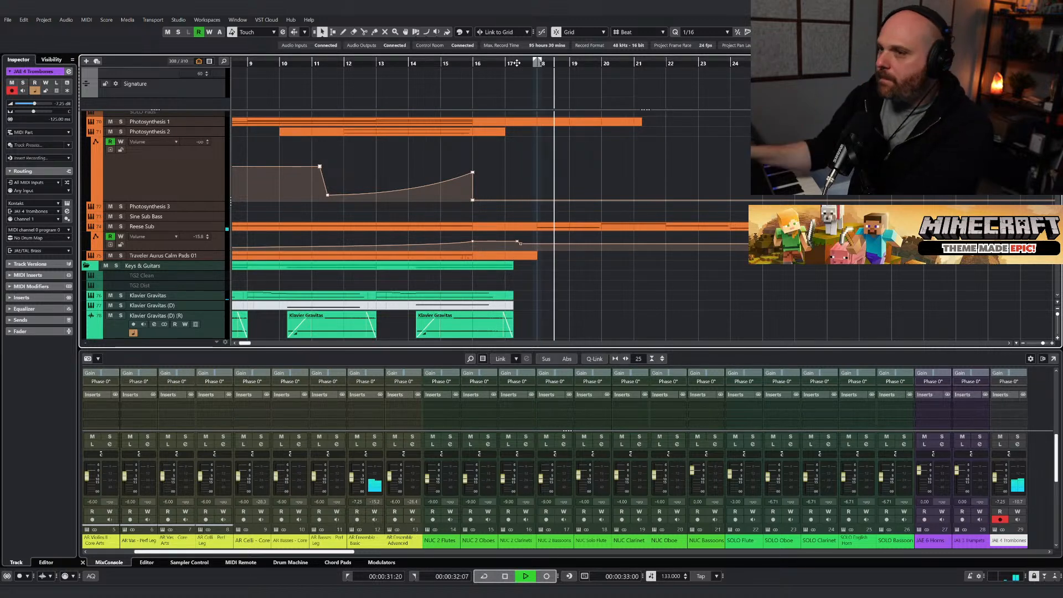
pyautogui.moveTo(520, 244); pyautogui.dragTo(522, 250)
pyautogui.press('space')
# Play from just before bar 18 and compare the mix with the Reese Sub muted and unmuted.
pyautogui.click(532, 66)
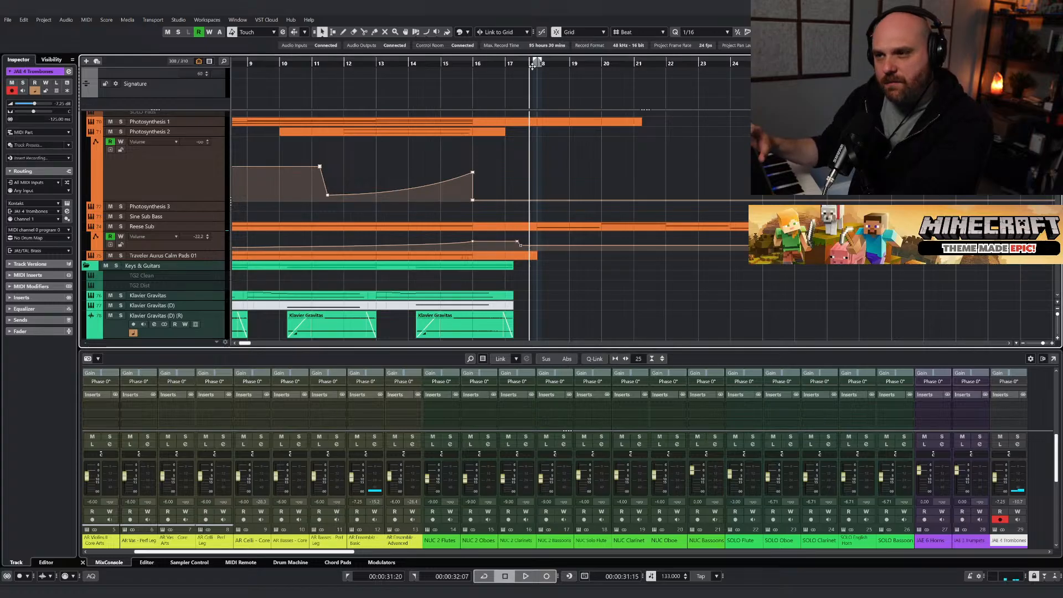
pyautogui.click(110, 227)
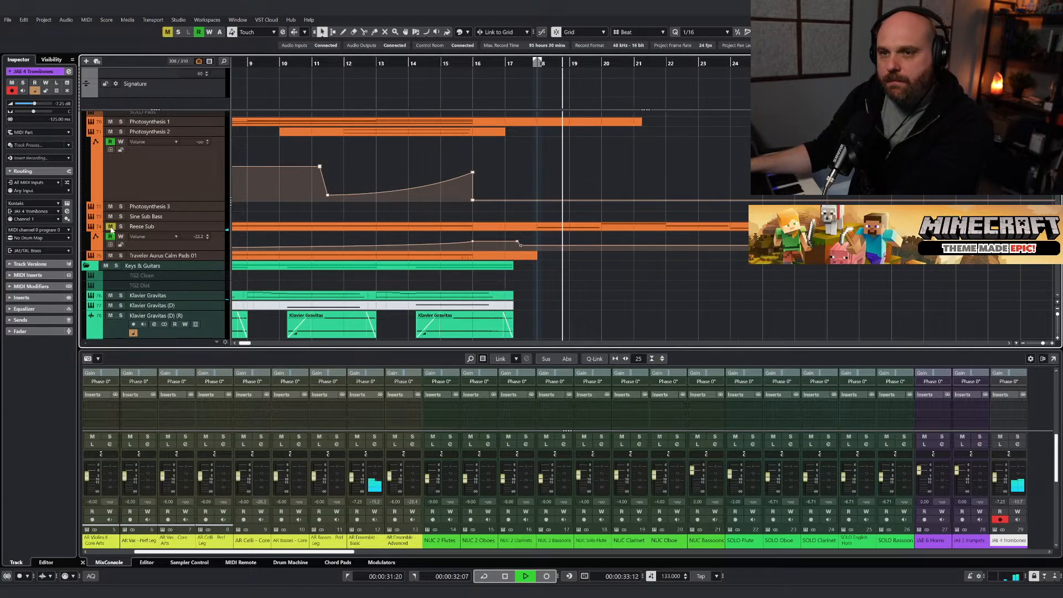
pyautogui.click(110, 227)
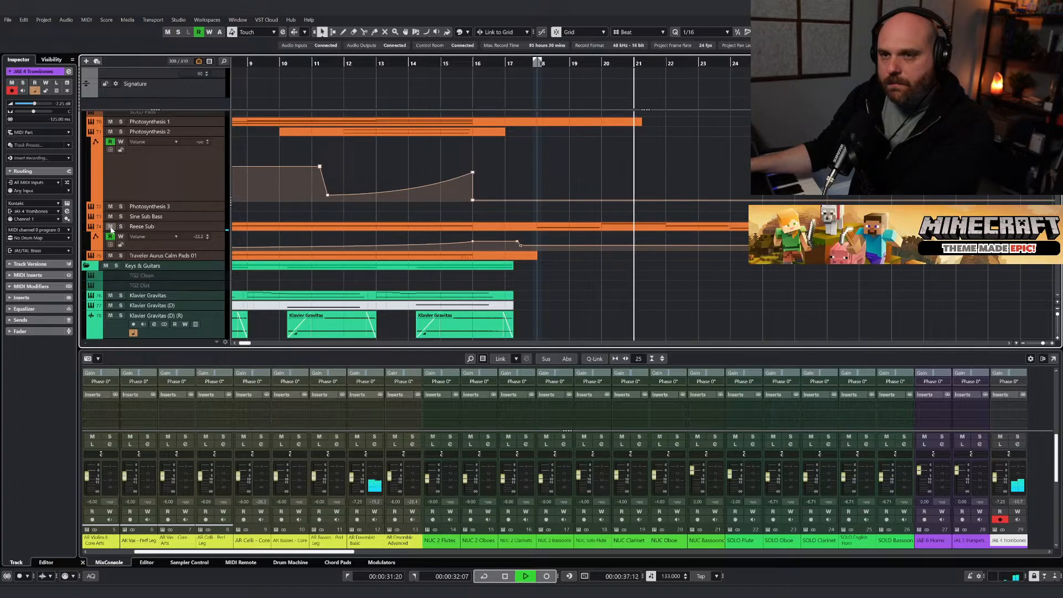
pyautogui.press('space')
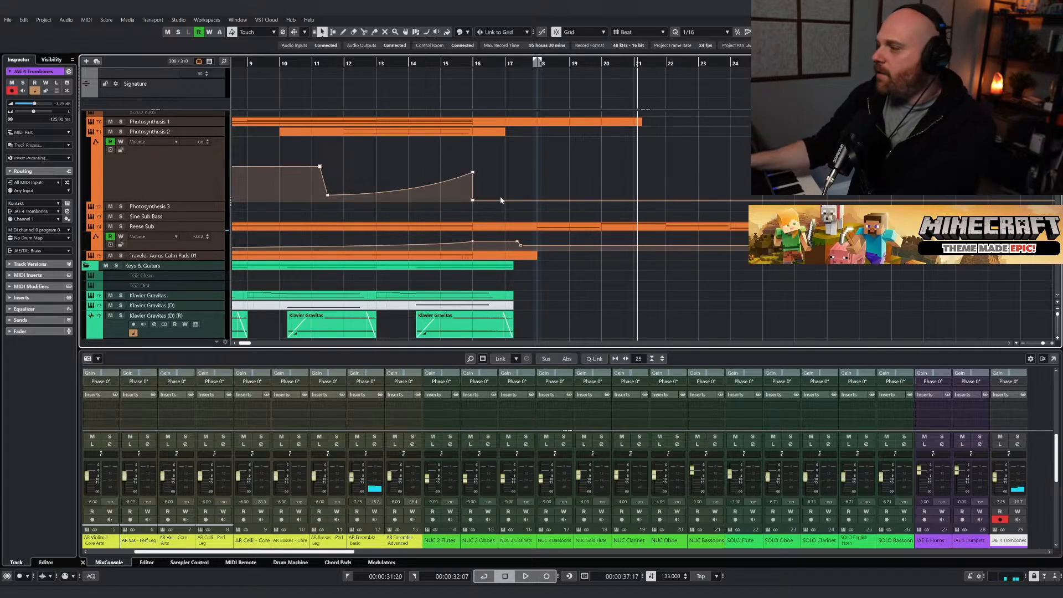
# Copy the TAL Lo Brass part onto the AR Basses - Core track at bar 17.
pyautogui.scroll(-5, 497, 234)
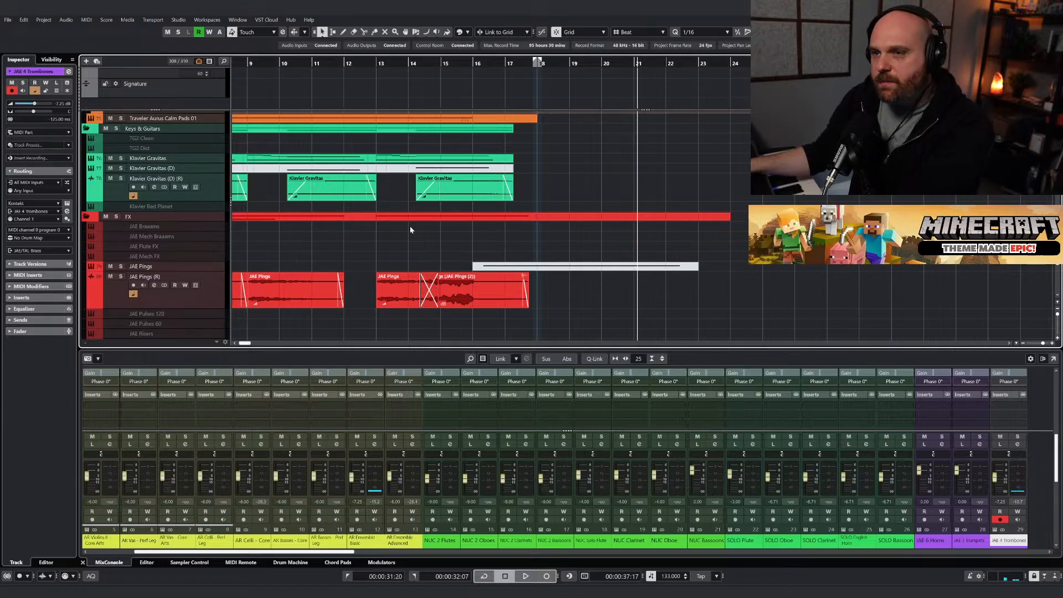
pyautogui.scroll(2, 410, 228)
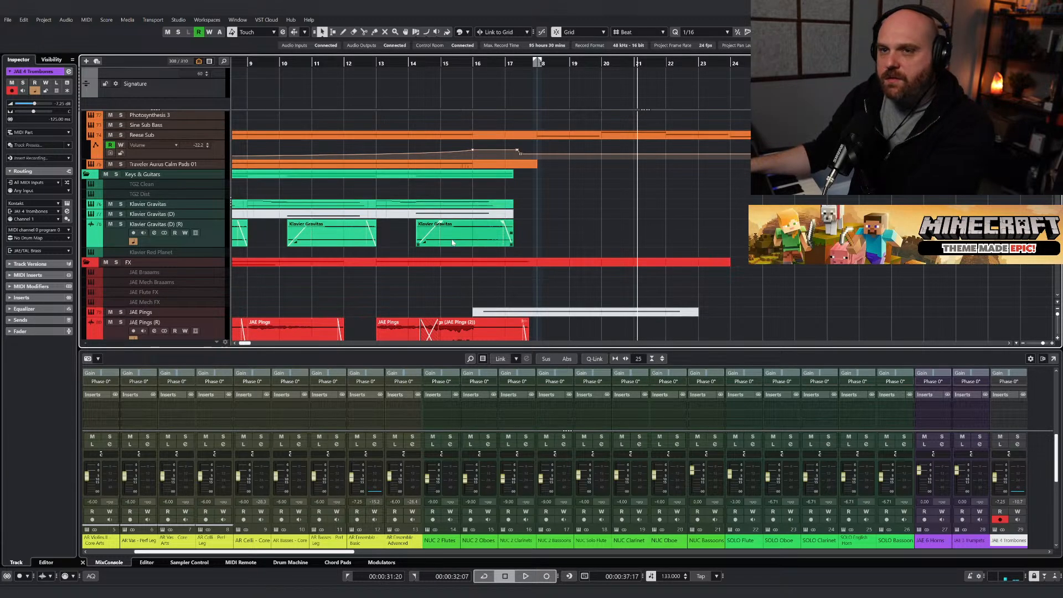
pyautogui.scroll(10, 459, 238)
pyautogui.scroll(10, 462, 240)
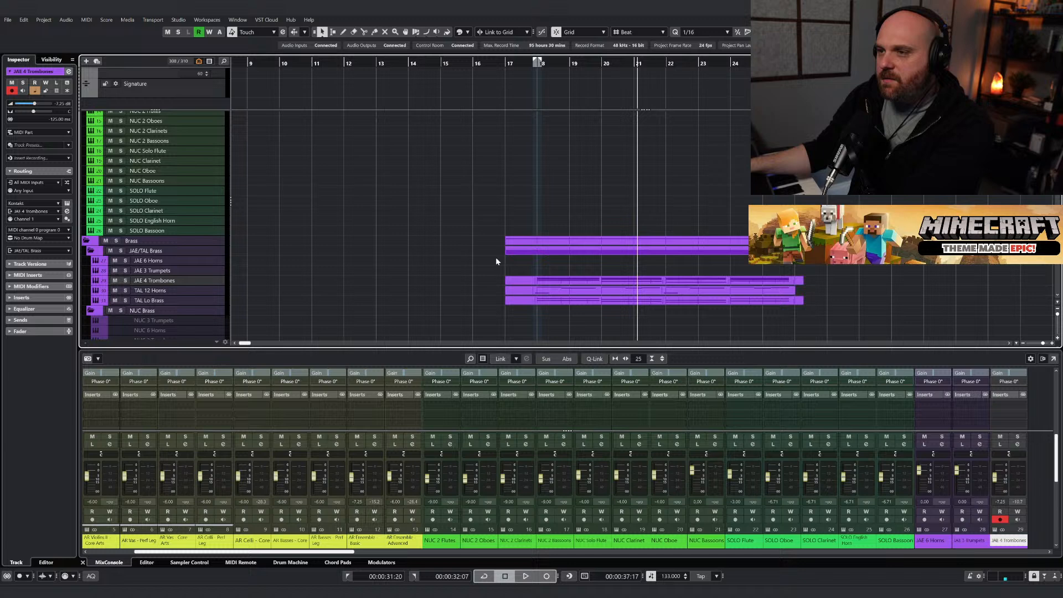
pyautogui.click(536, 301)
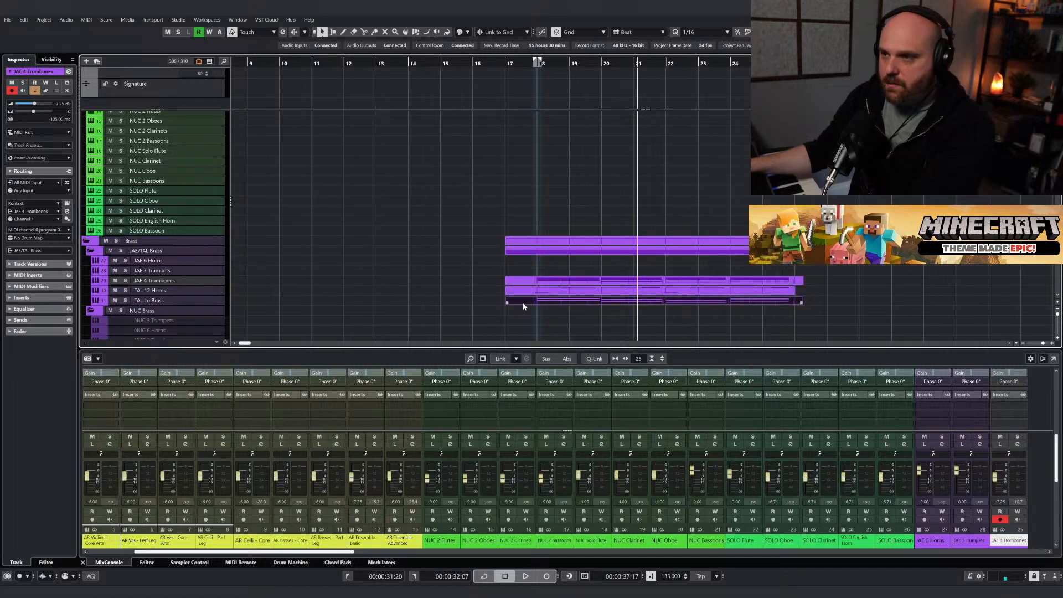
pyautogui.click(506, 63)
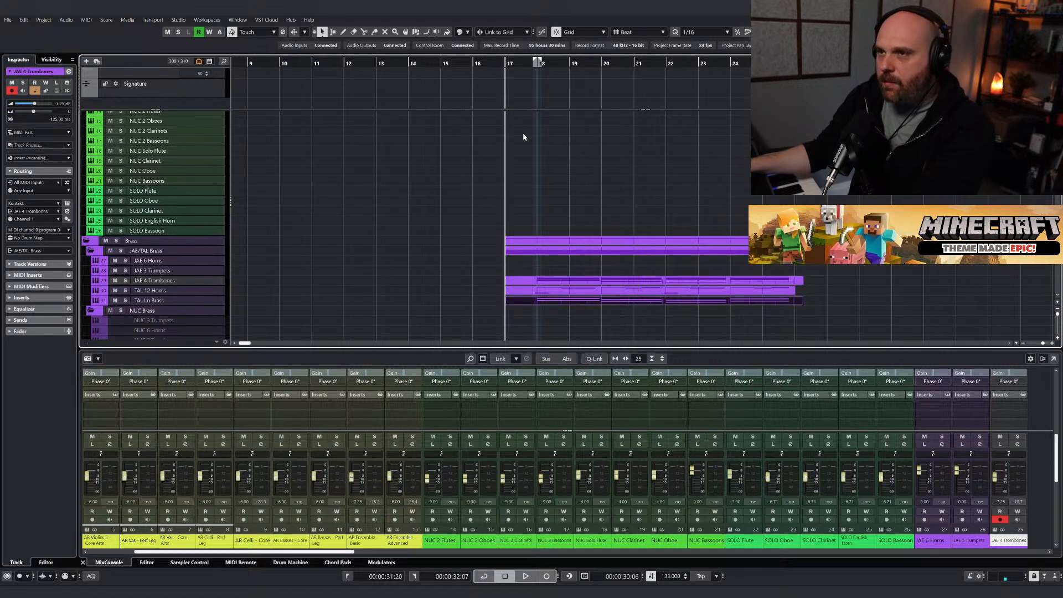
pyautogui.scroll(5, 525, 150)
pyautogui.click(169, 225)
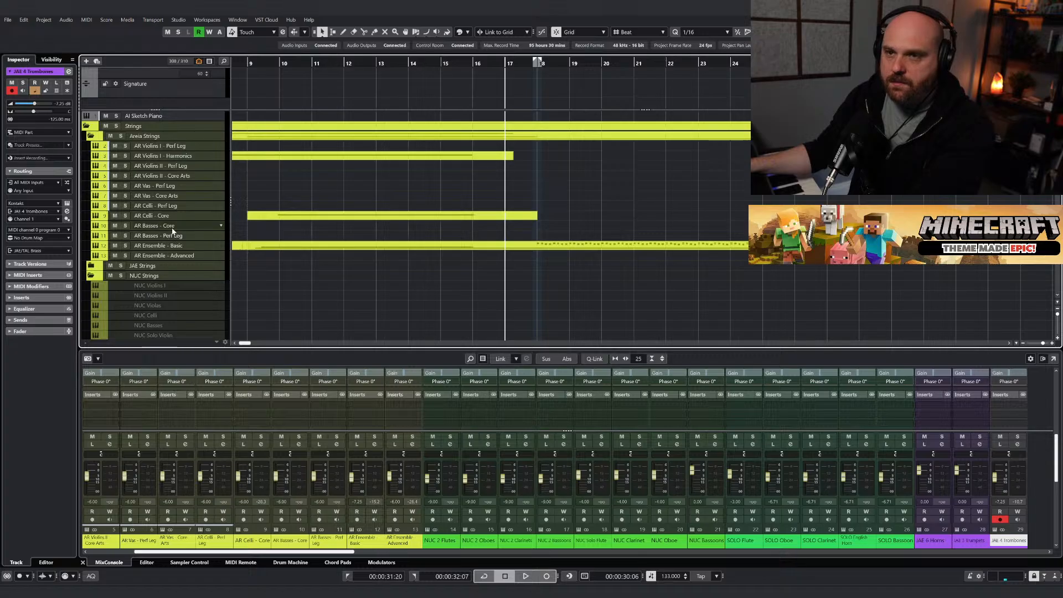
pyautogui.hotkey('ctrl', 'v')
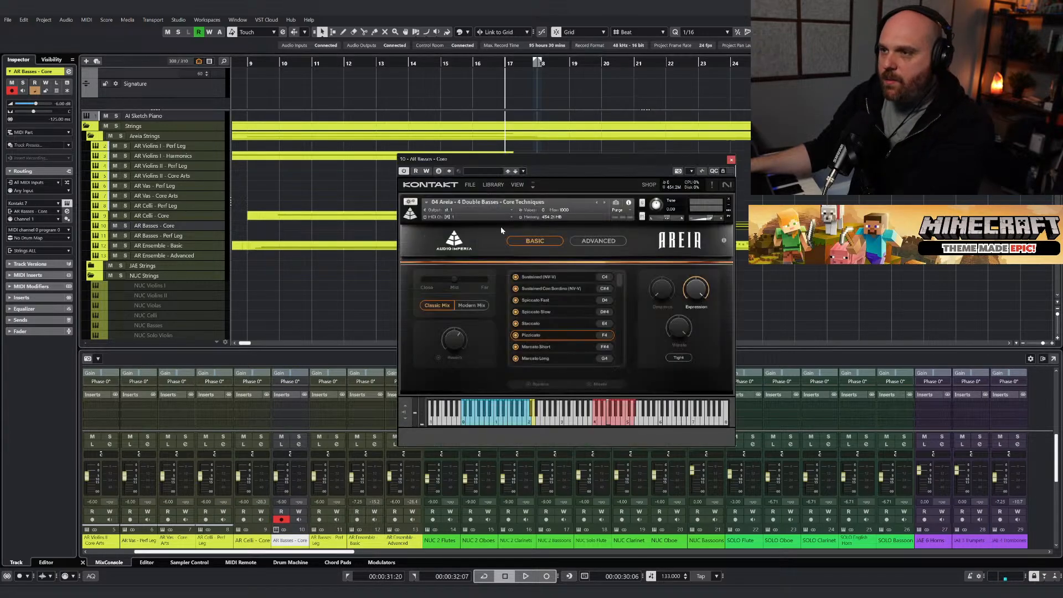
# Choose the Marcato Long articulation for AR Basses - Core and audition the track soloed from bar 17.
pyautogui.click(546, 359)
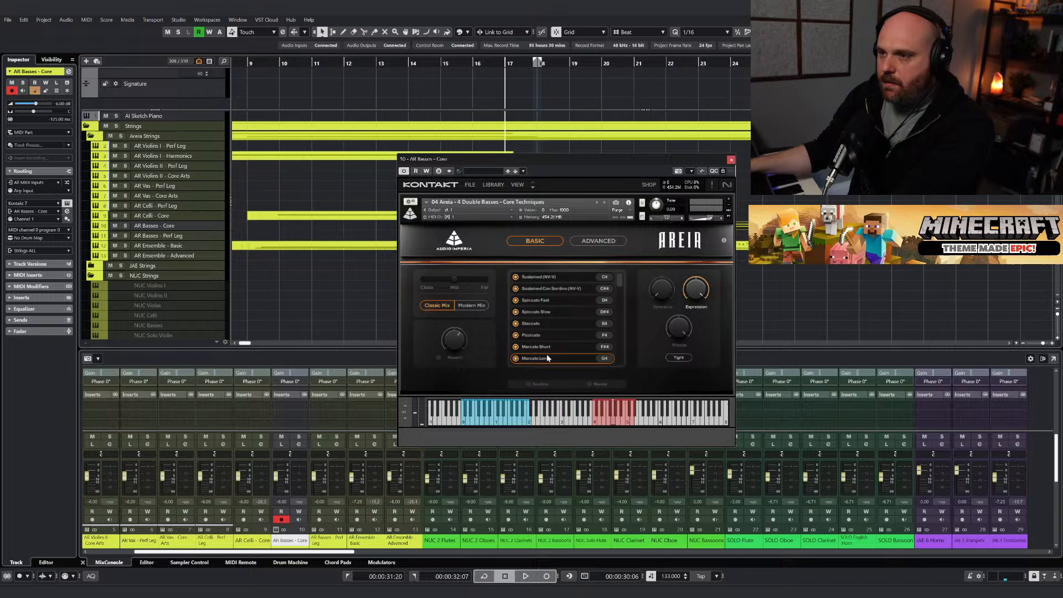
pyautogui.click(731, 159)
pyautogui.press('space')
pyautogui.click(125, 227)
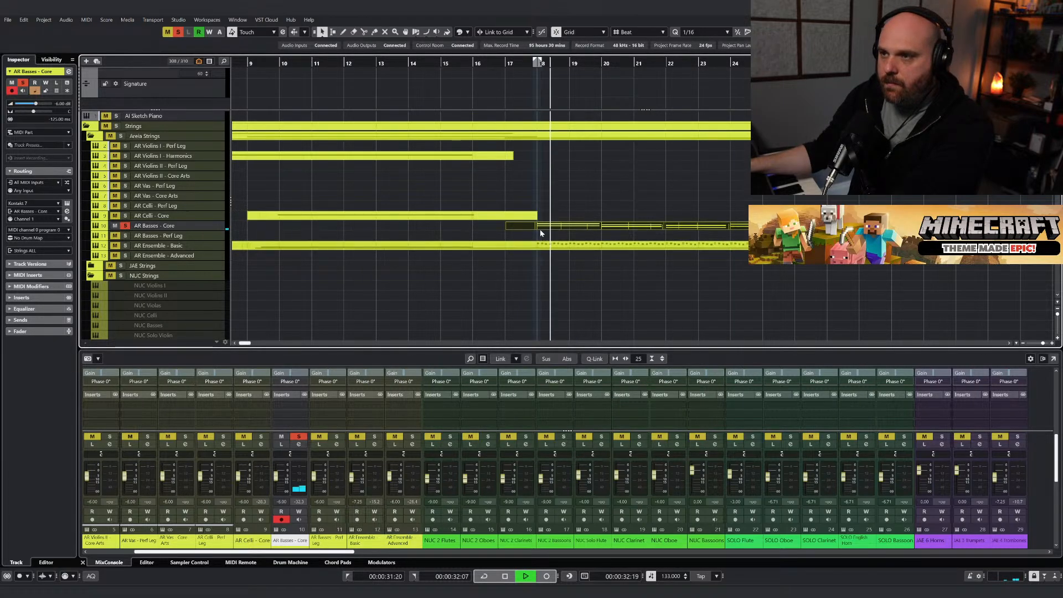
# Open the copied AR Basses - Core part and check its notes and the Areia articulation list.
pyautogui.doubleClick(509, 225)
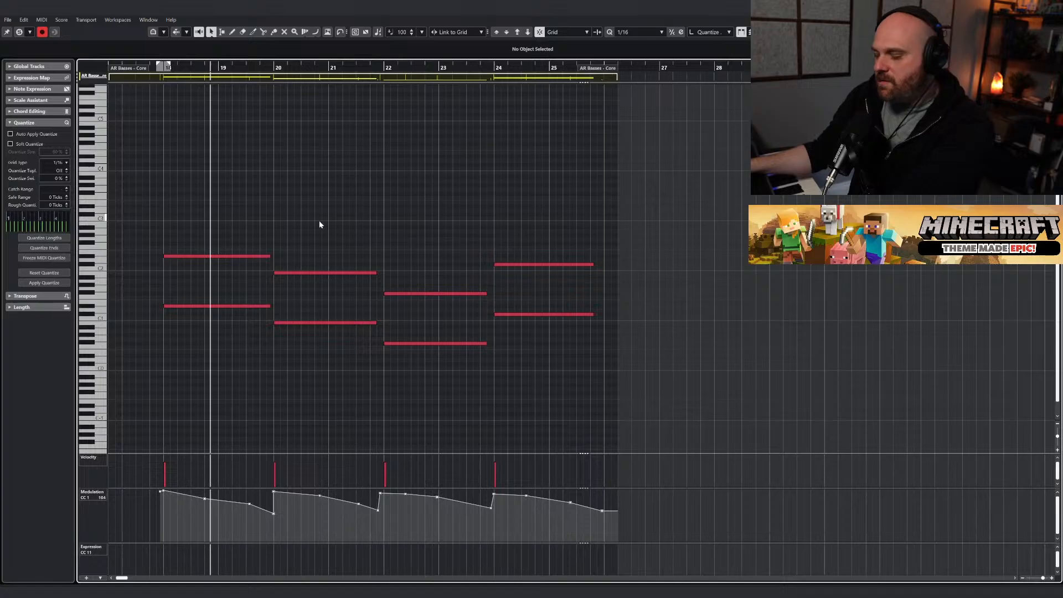
pyautogui.hotkey('alt', 'e')
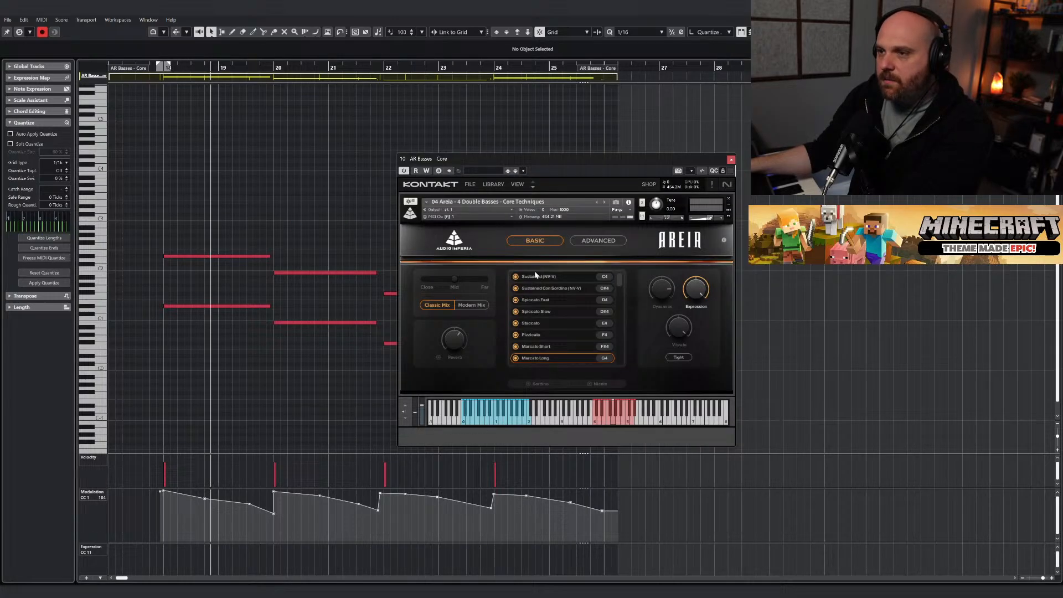
pyautogui.hotkey('alt', 'e')
pyautogui.rightClick(411, 262)
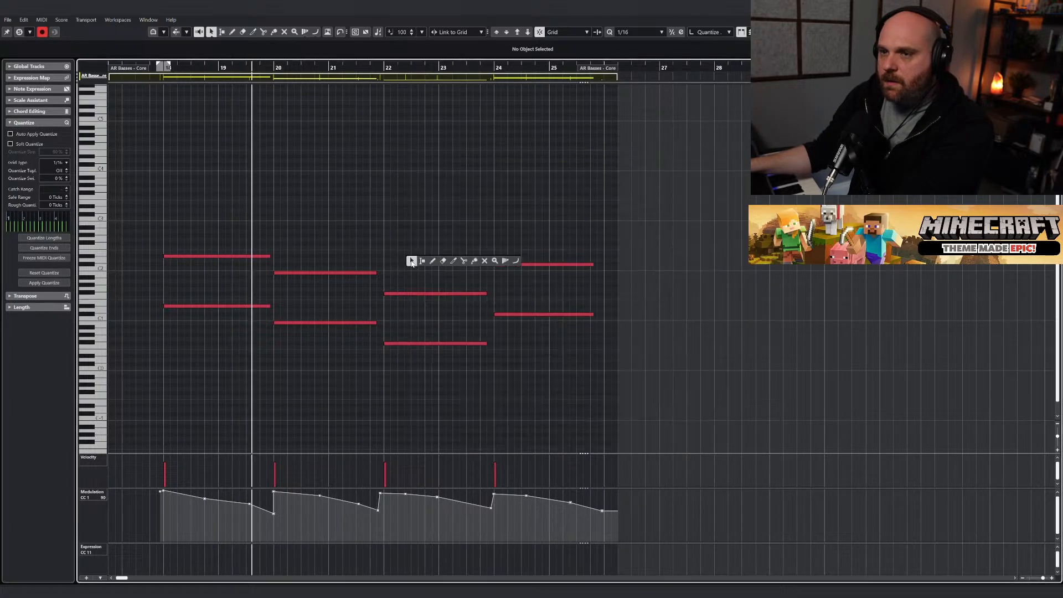
pyautogui.click(411, 261)
# Transpose both AR Basses - Core notes at bar 18 down an octave.
pyautogui.click(180, 256)
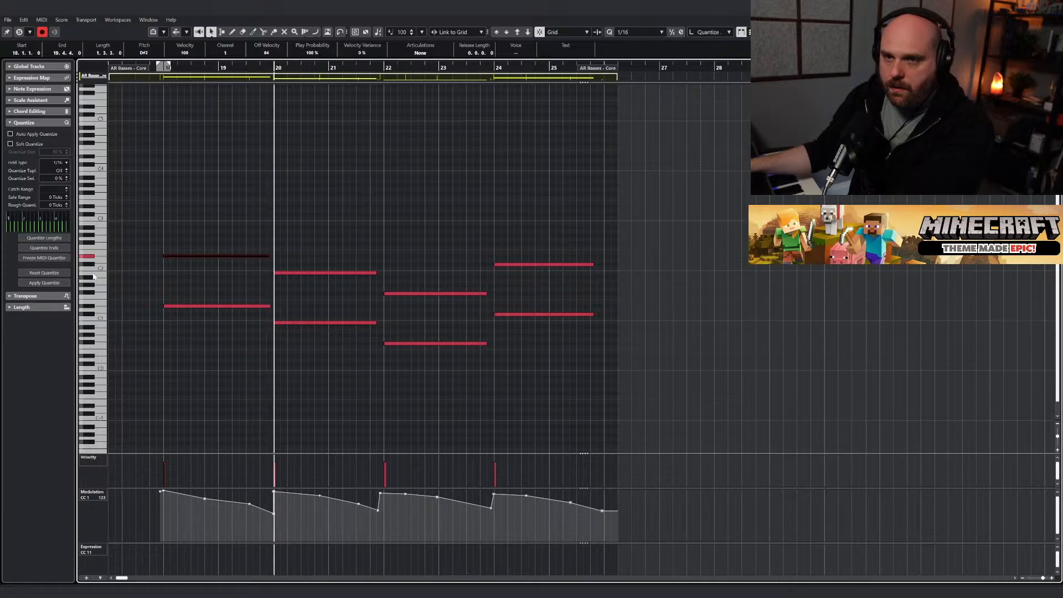
pyautogui.rightClick(164, 297)
pyautogui.click(184, 298)
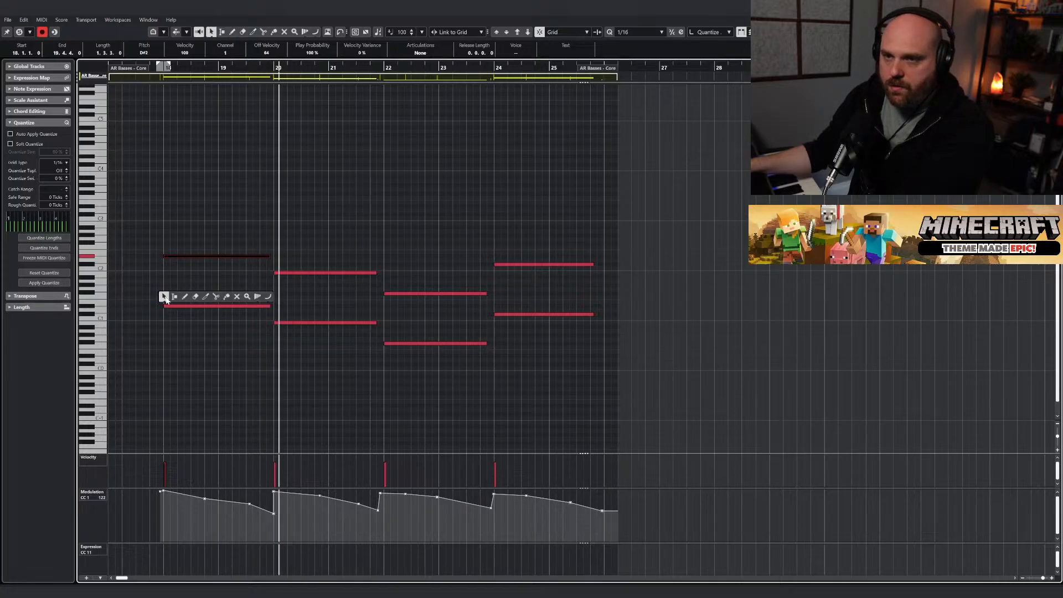
pyautogui.click(164, 296)
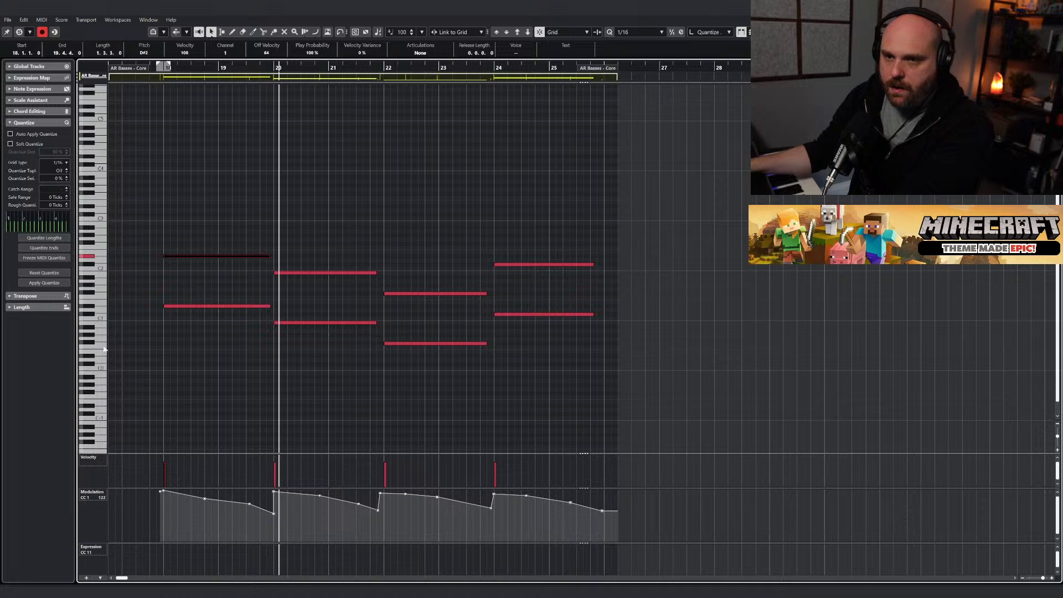
pyautogui.moveTo(156, 299); pyautogui.dragTo(212, 323)
pyautogui.keyDown('shift'); pyautogui.click(188, 255); pyautogui.keyUp('shift')
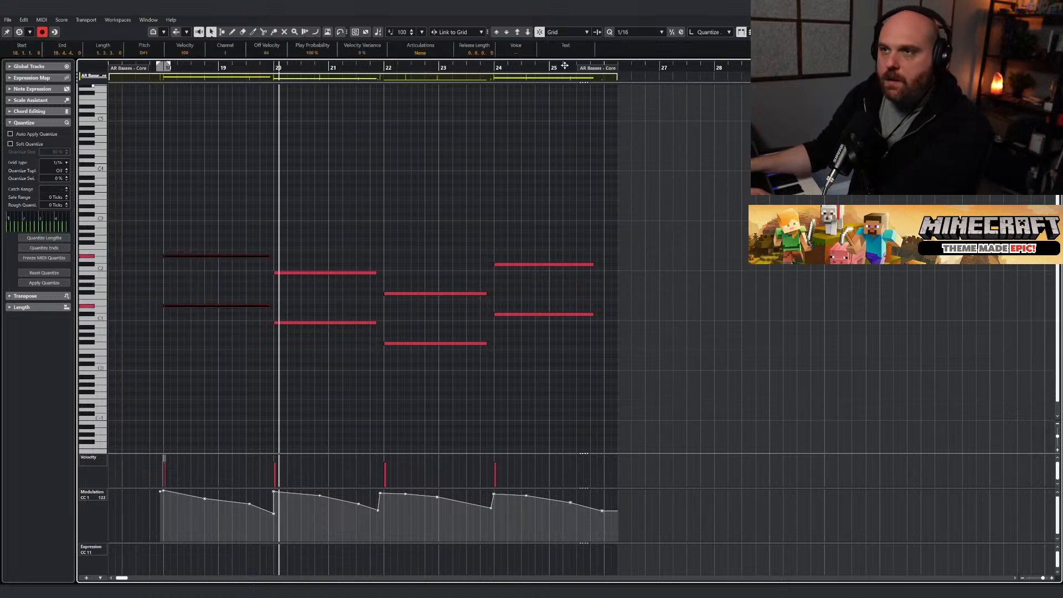
pyautogui.hotkey('shift', 'Down')
# Transpose both AR Basses - Core notes at bar 24 down an octave and close the note editor.
pyautogui.moveTo(421, 279); pyautogui.dragTo(453, 357)
pyautogui.moveTo(520, 238); pyautogui.dragTo(554, 321)
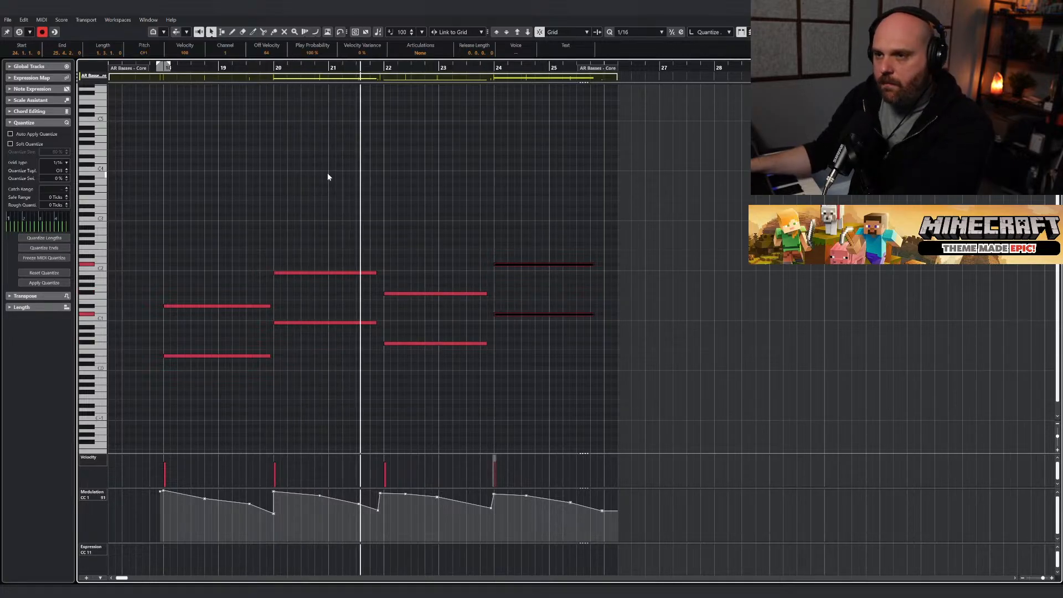
pyautogui.rightClick(327, 176)
pyautogui.click(331, 176)
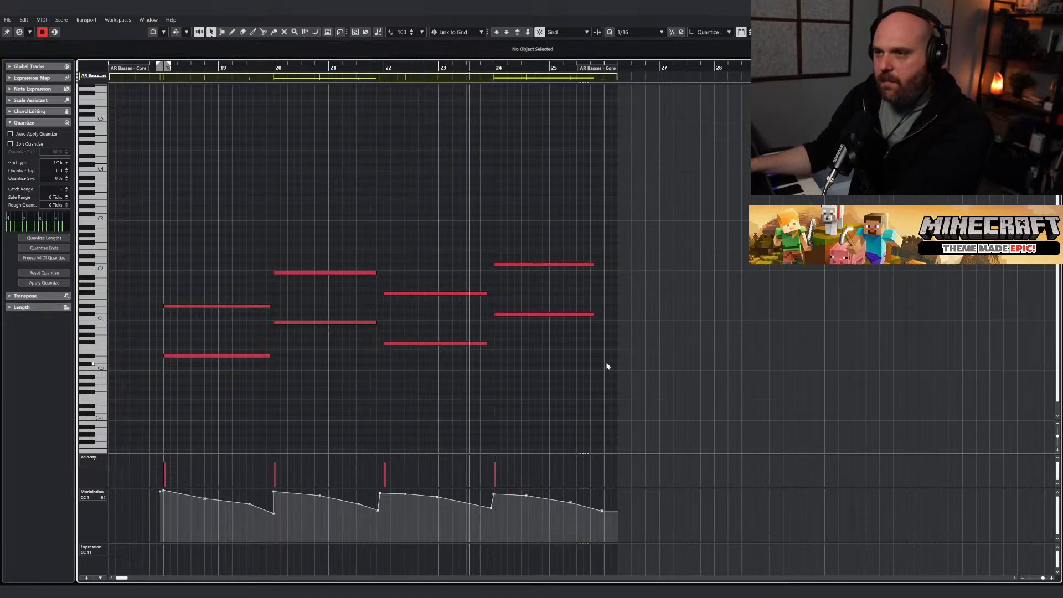
pyautogui.click(527, 32)
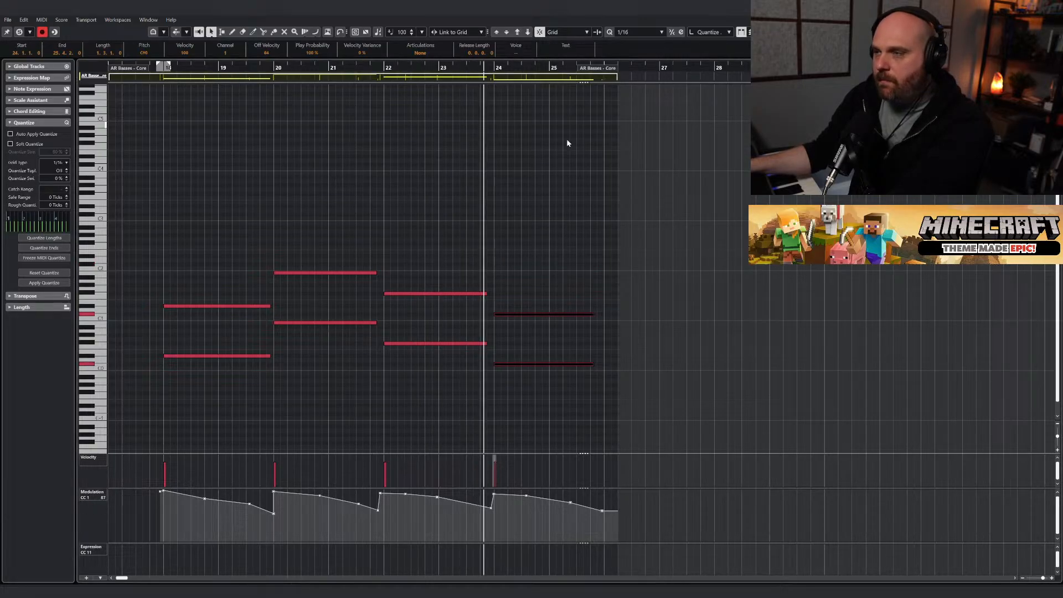
pyautogui.press('Return')
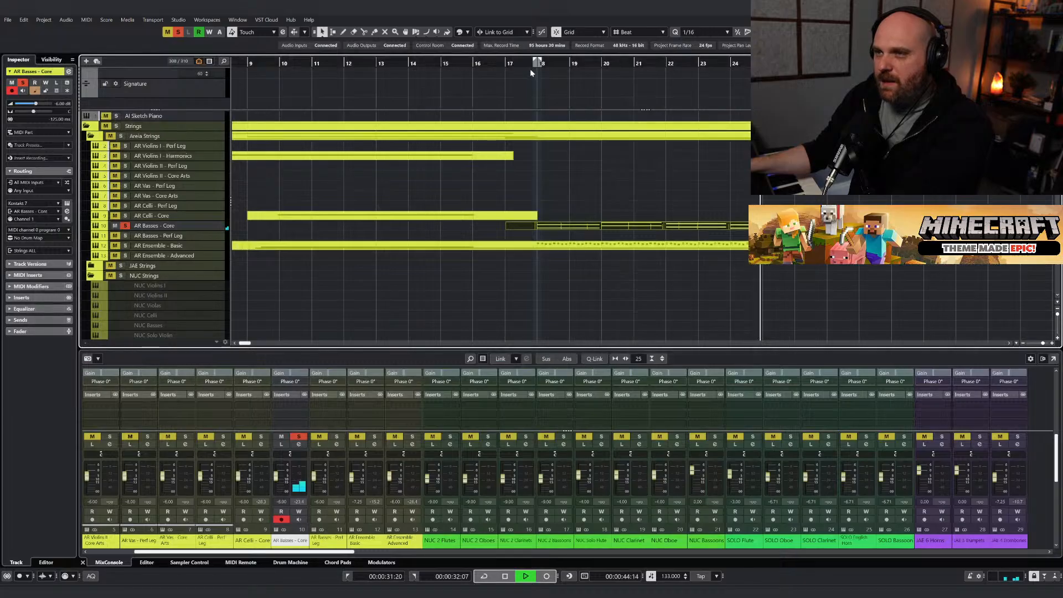
# Unsolo AR Basses - Core and play the full mix from just before bar 18.
pyautogui.click(125, 225)
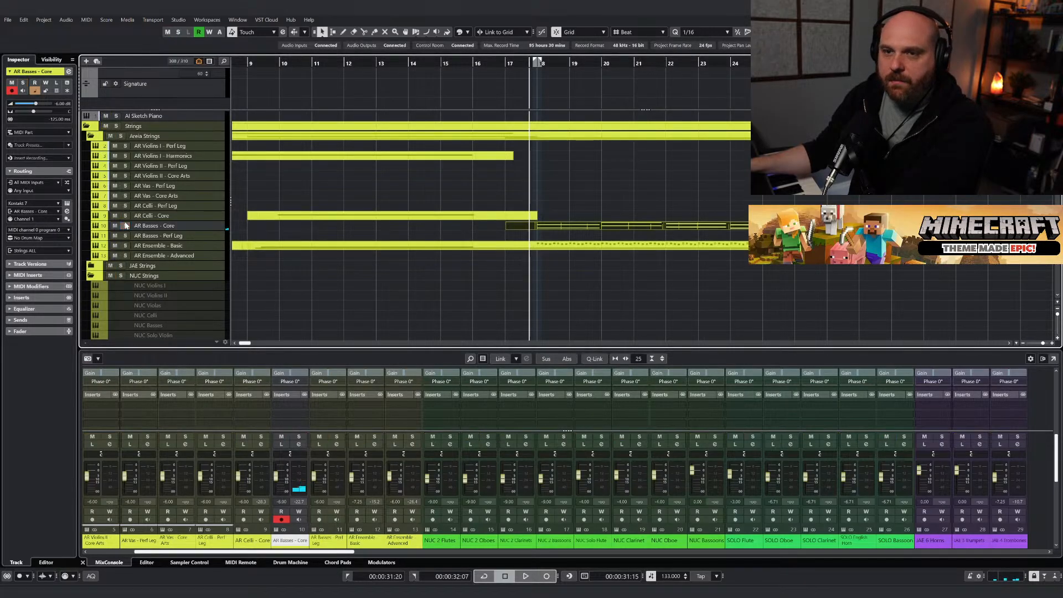
pyautogui.press('space')
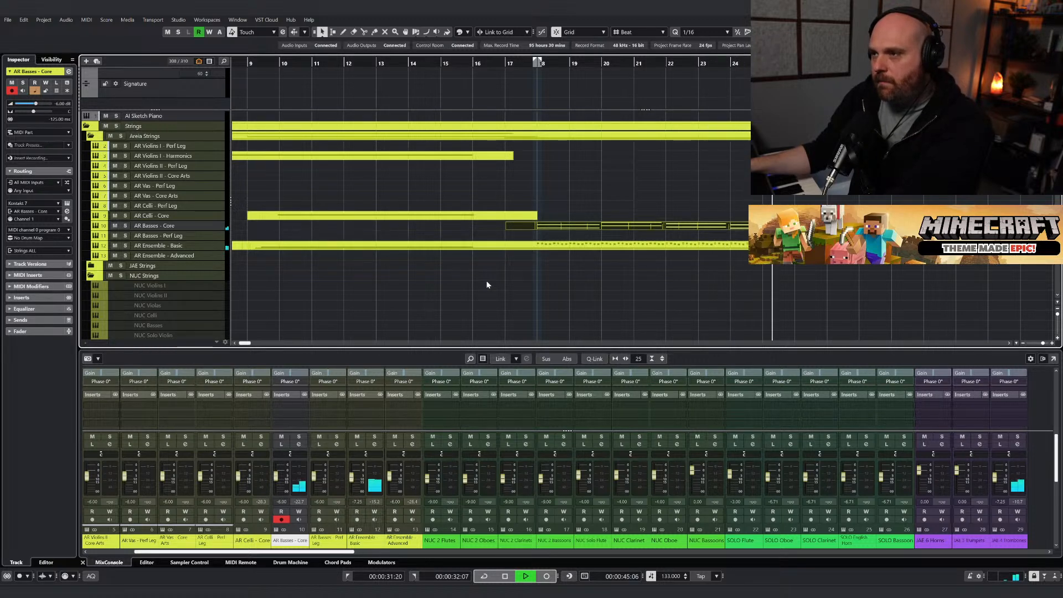
pyautogui.rightClick(529, 279)
pyautogui.press('space')
pyautogui.click(672, 245)
pyautogui.click(684, 265)
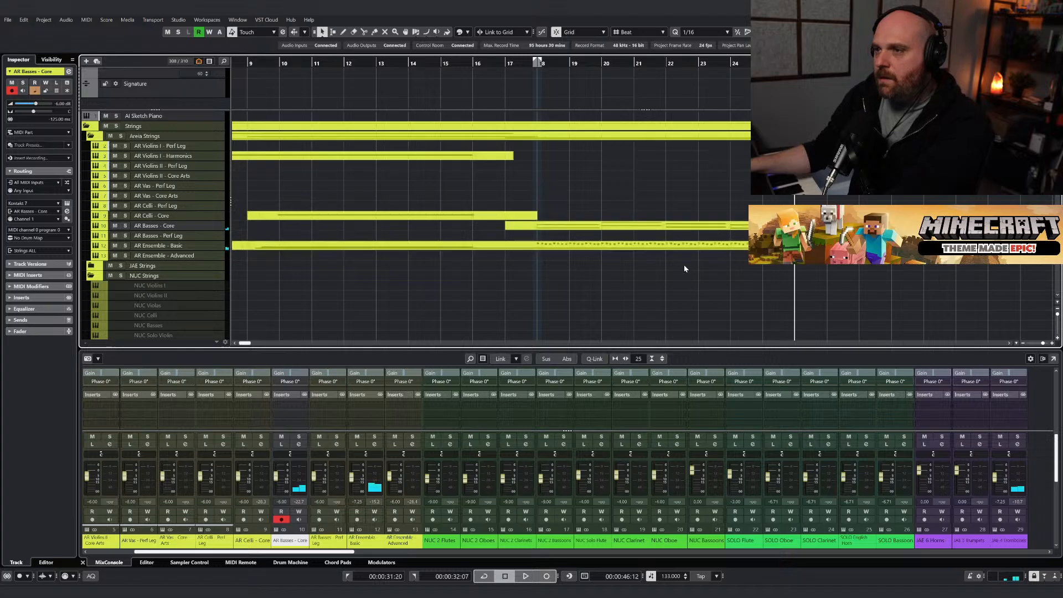
# Rename the AR Basses - Core track as AR Basses - Sus.
pyautogui.click(547, 228)
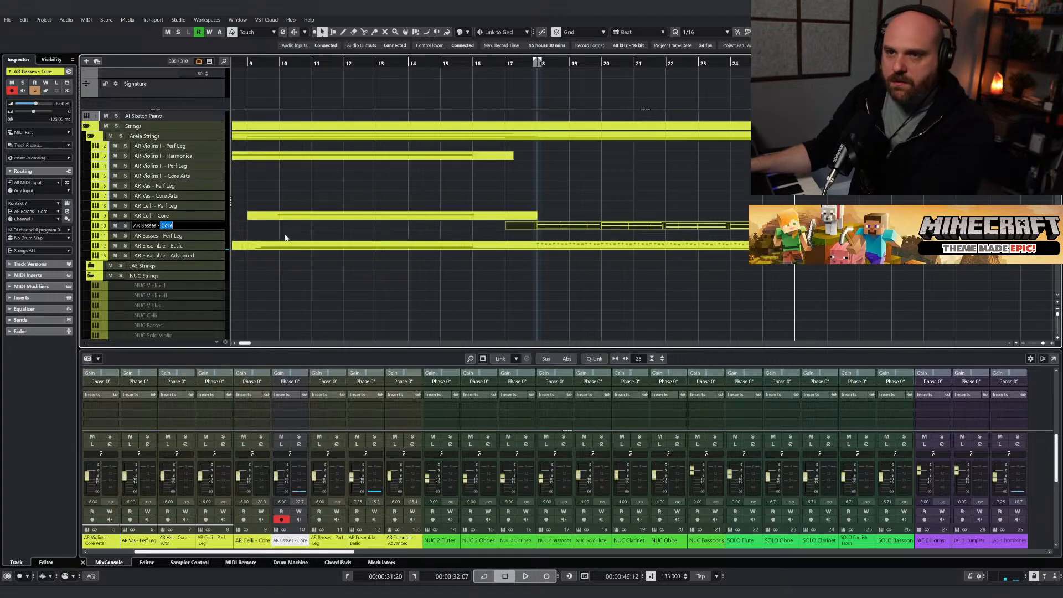
pyautogui.press('BackSpace')
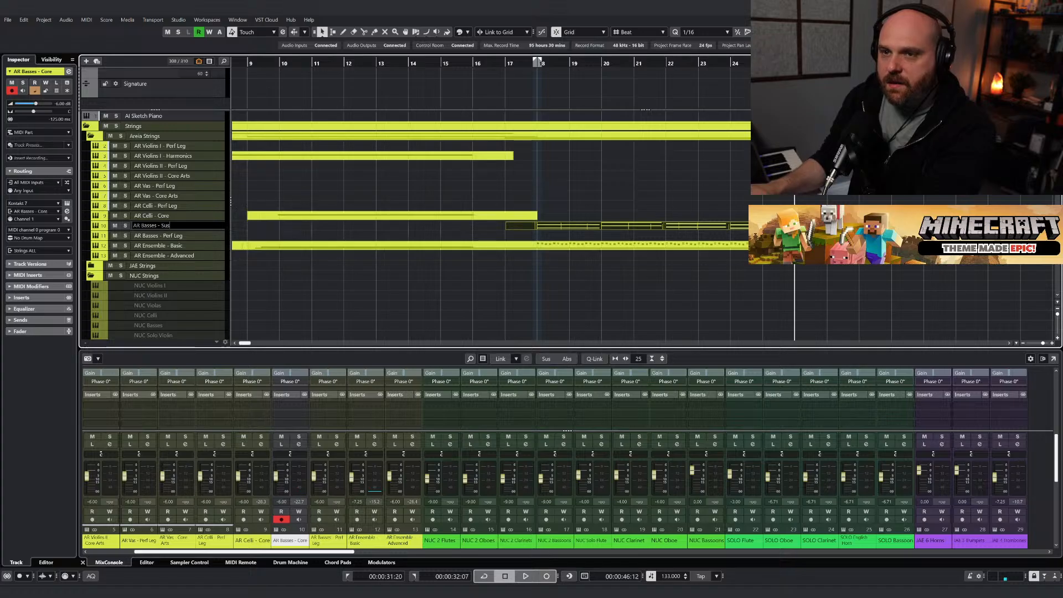
pyautogui.press('Return')
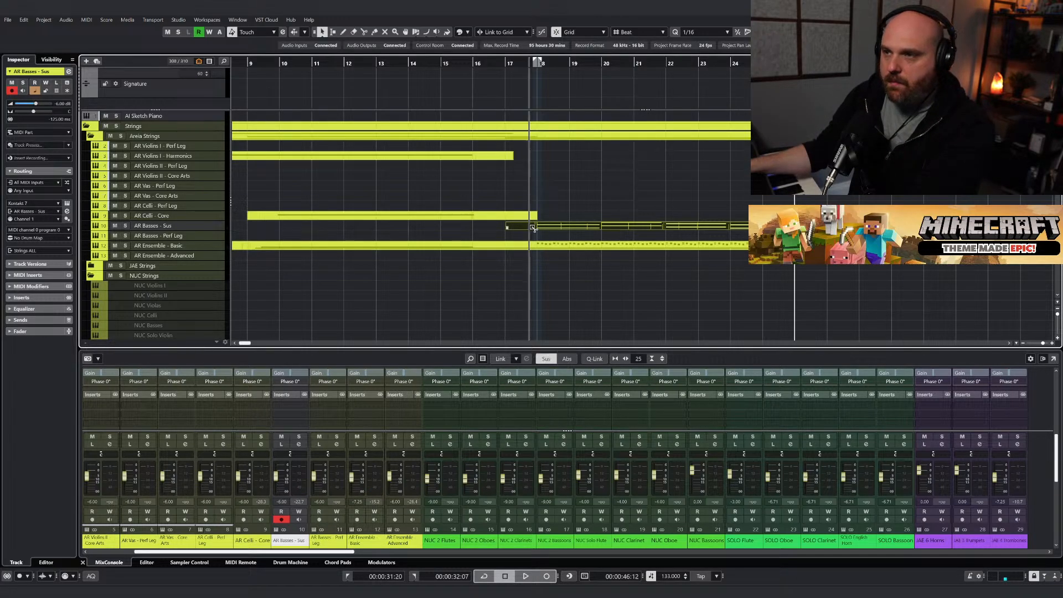
# Copy the AR Basses - Sus part onto AR Celli - Core at bar 17 and audition the celli track soloed.
pyautogui.moveTo(531, 226); pyautogui.dragTo(532, 225)
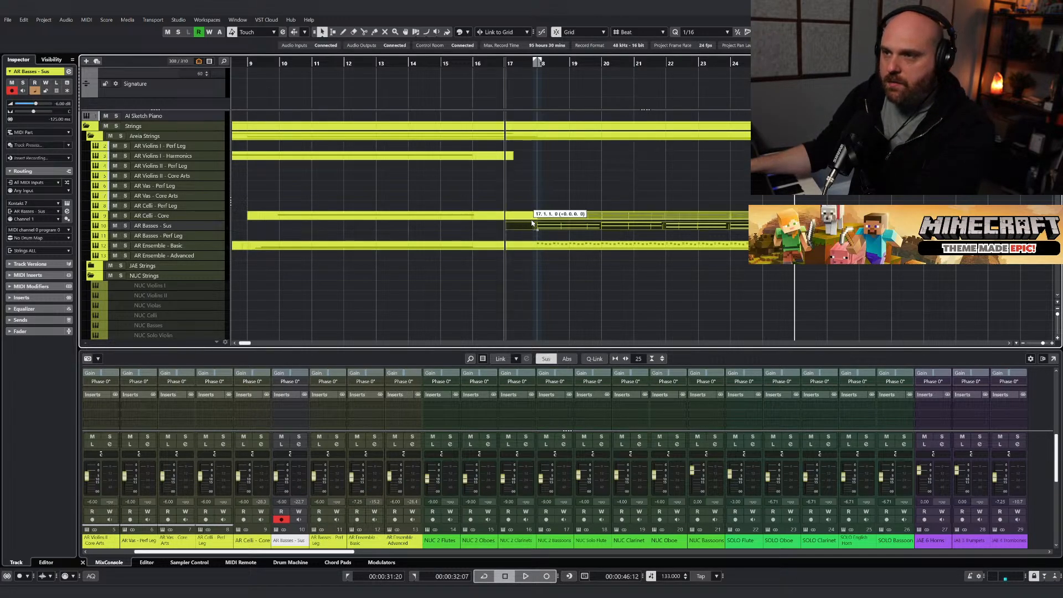
pyautogui.click(125, 216)
pyautogui.click(533, 64)
pyautogui.press('space')
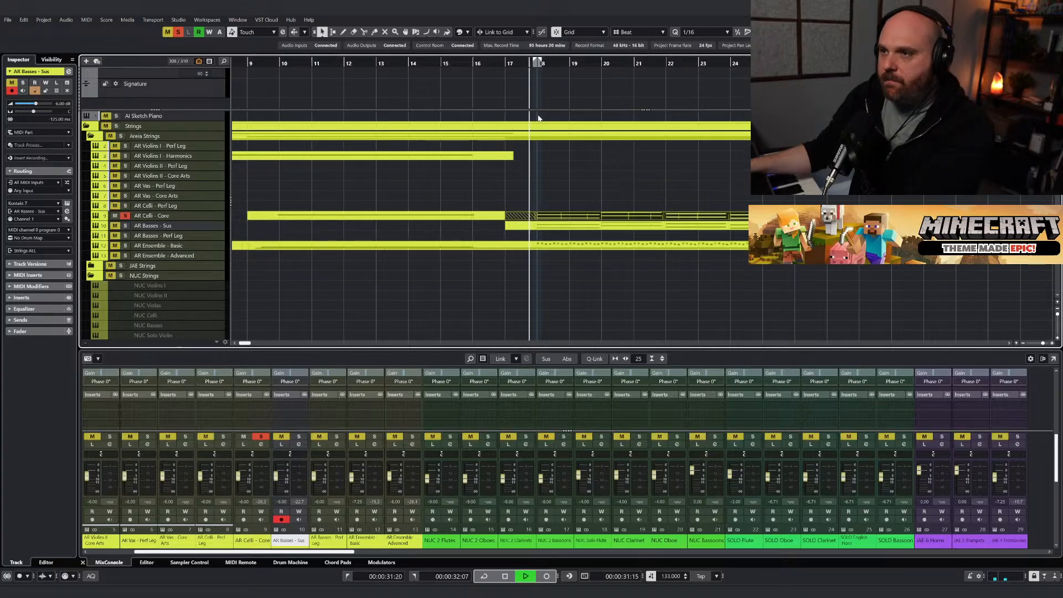
pyautogui.doubleClick(558, 216)
pyautogui.press('space')
pyautogui.press('Return')
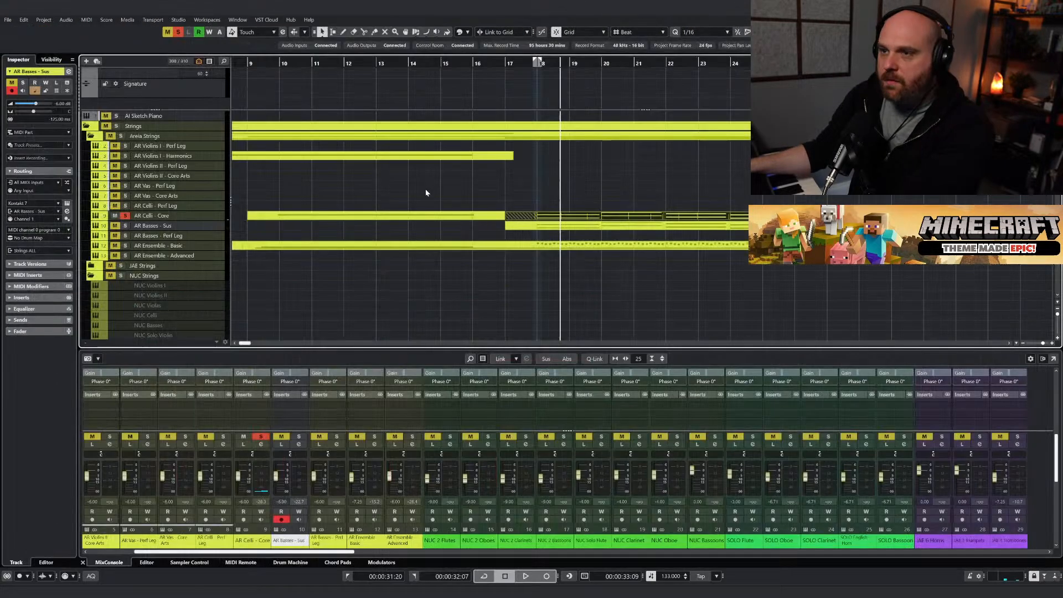
# Glue the two adjoining AR Celli - Core parts into one part.
pyautogui.rightClick(399, 220)
pyautogui.click(420, 218)
pyautogui.click(398, 215)
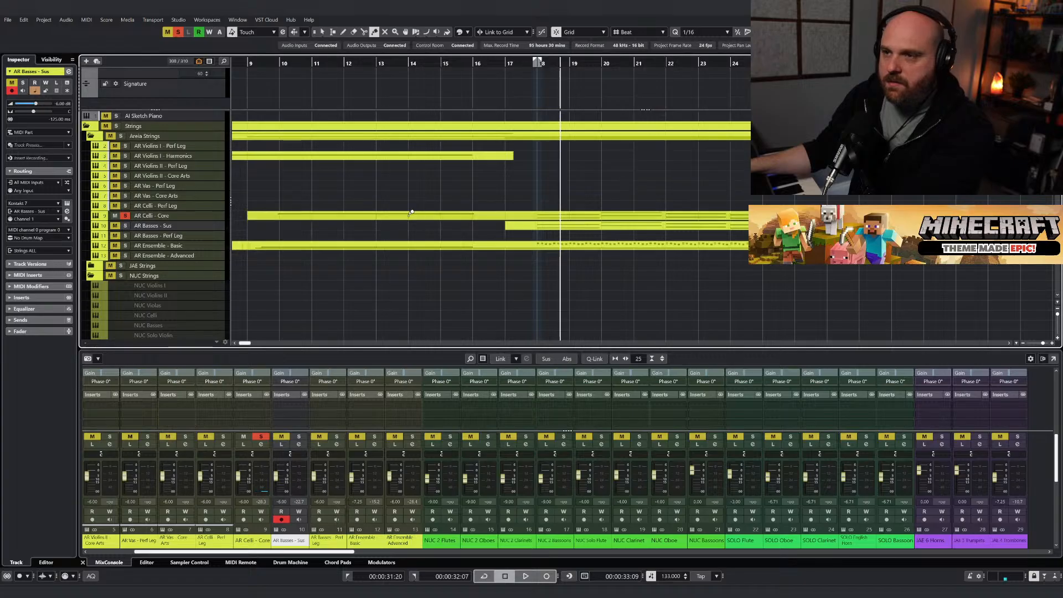
pyautogui.click(388, 215)
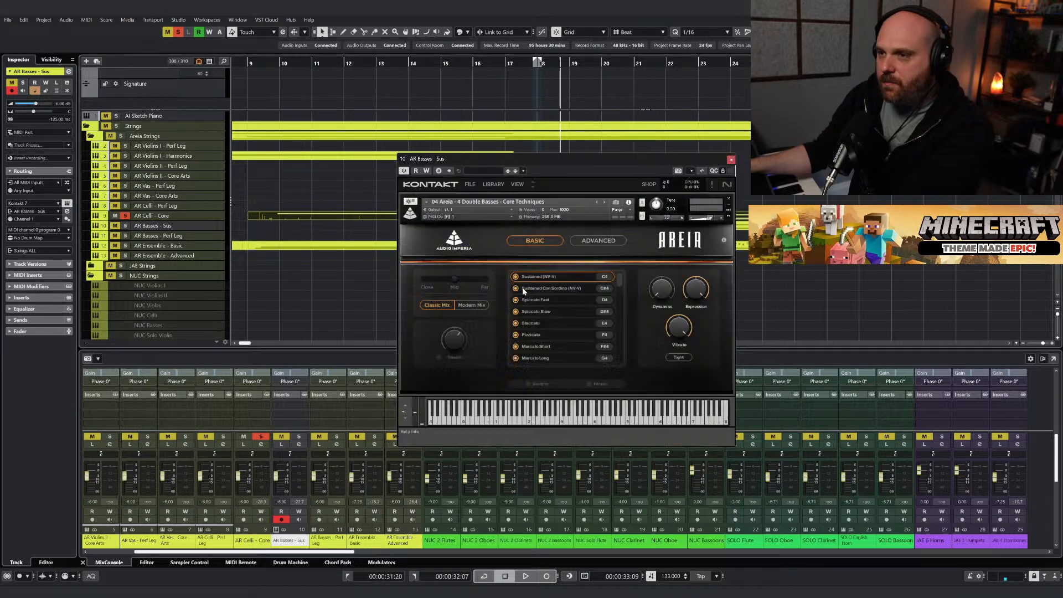
# Check the articulations and playable ranges in the Areia instruments of AR Basses - Sus and AR Celli - Core.
pyautogui.press('space')
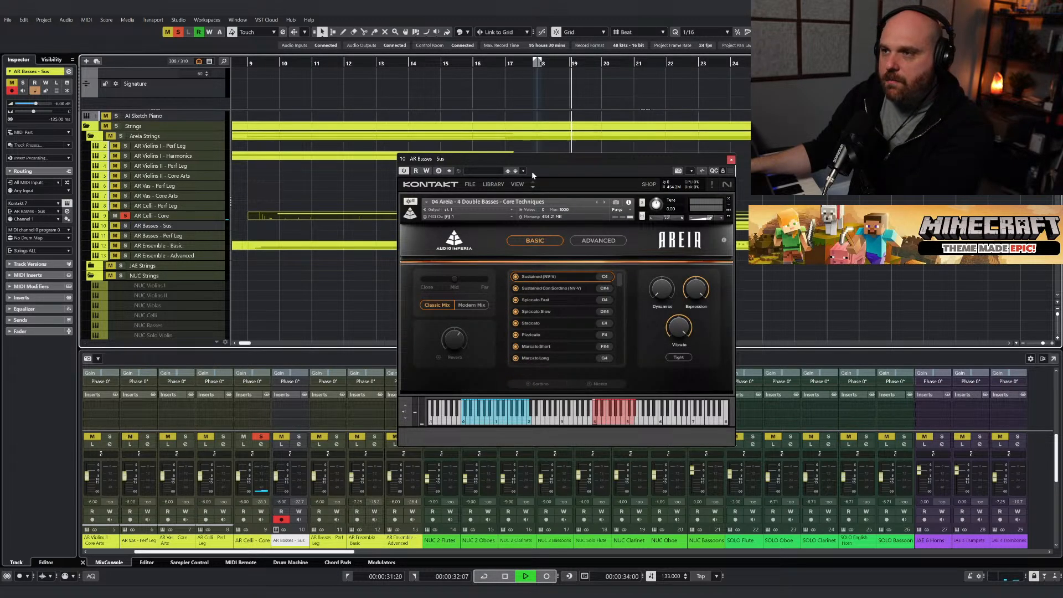
pyautogui.press('space')
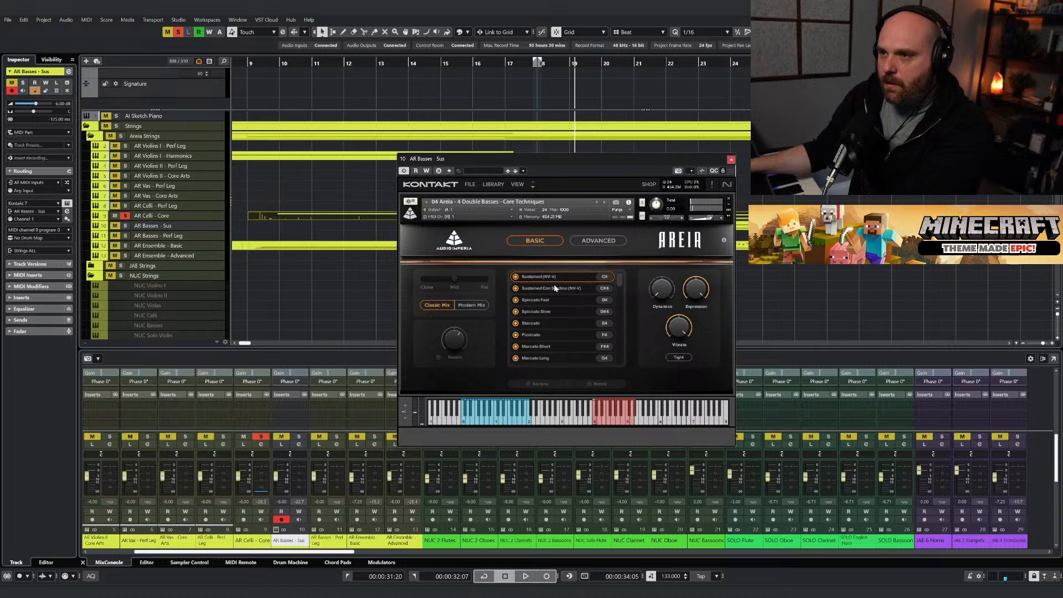
pyautogui.click(730, 161)
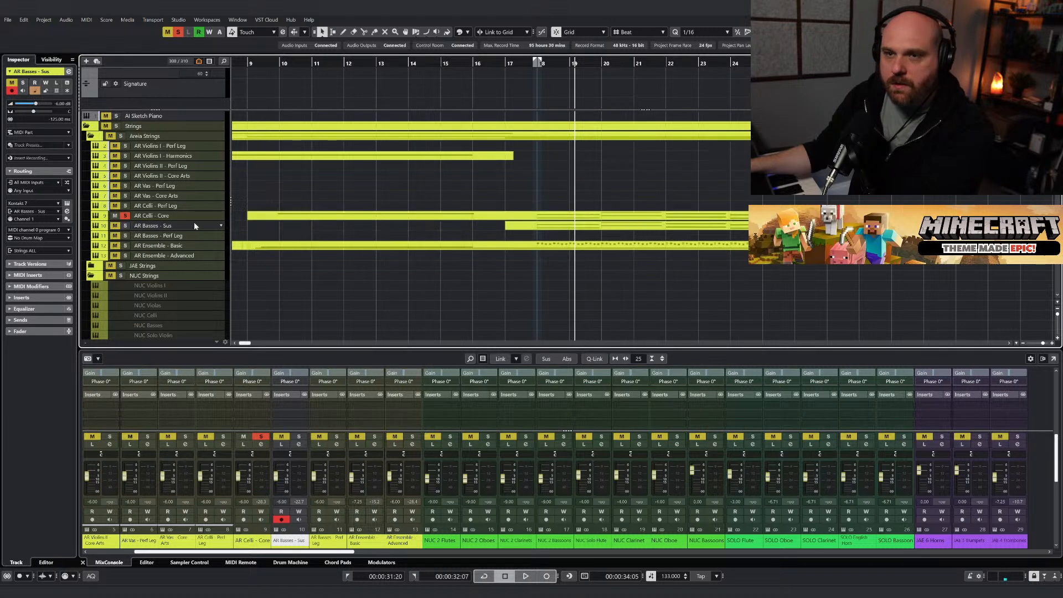
pyautogui.press('Up')
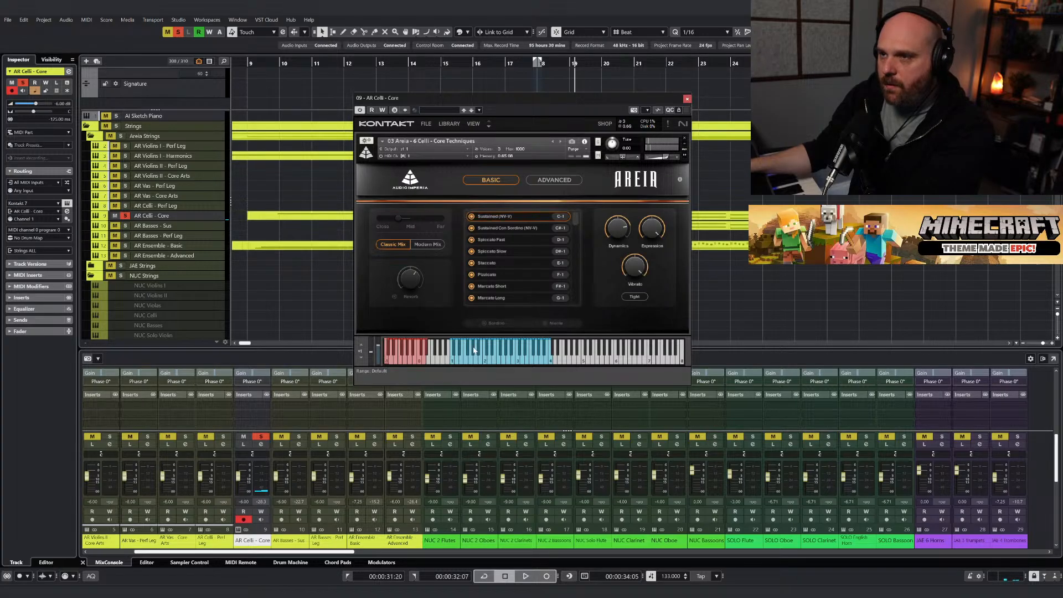
pyautogui.click(687, 99)
# Play the soloed AR Celli - Core track from just before bar 10 and again from bar 18.
pyautogui.click(272, 62)
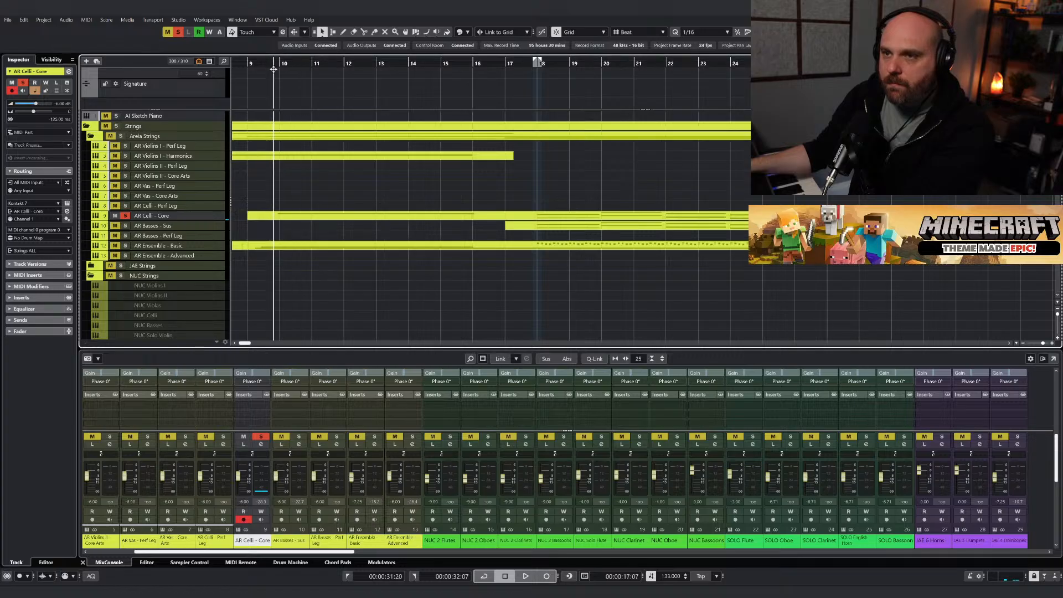
pyautogui.press('space')
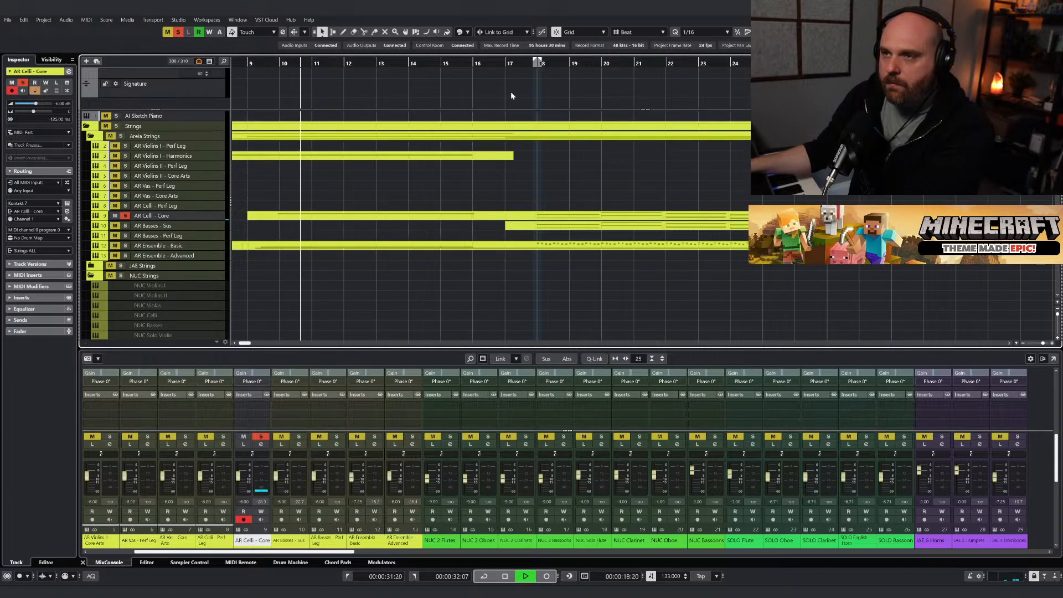
pyautogui.click(536, 60)
pyautogui.press('space')
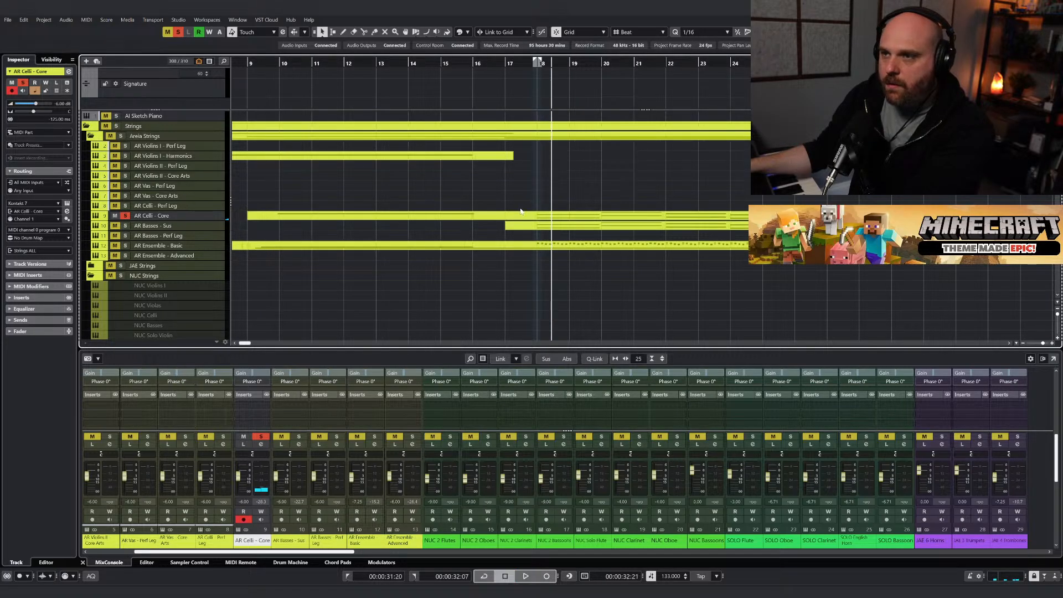
# Open the glued AR Celli - Core part in the note editor with its full length in view.
pyautogui.click(526, 216)
pyautogui.press('space')
pyautogui.press('Return')
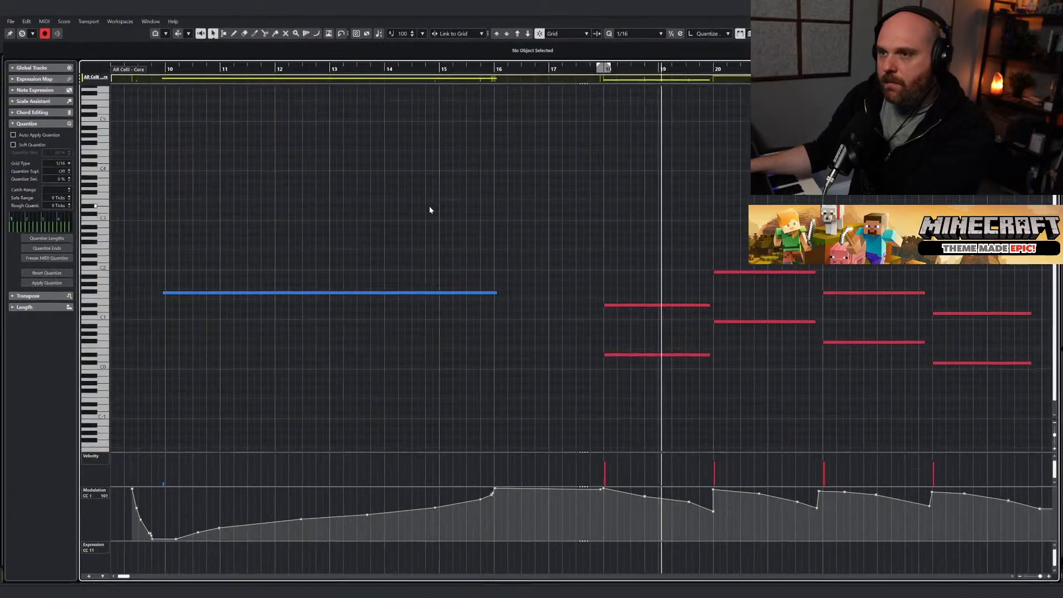
pyautogui.press('g')
# Try deleting the lower octave notes of the celli chords from bar 18 and undo the deletions.
pyautogui.click(587, 354)
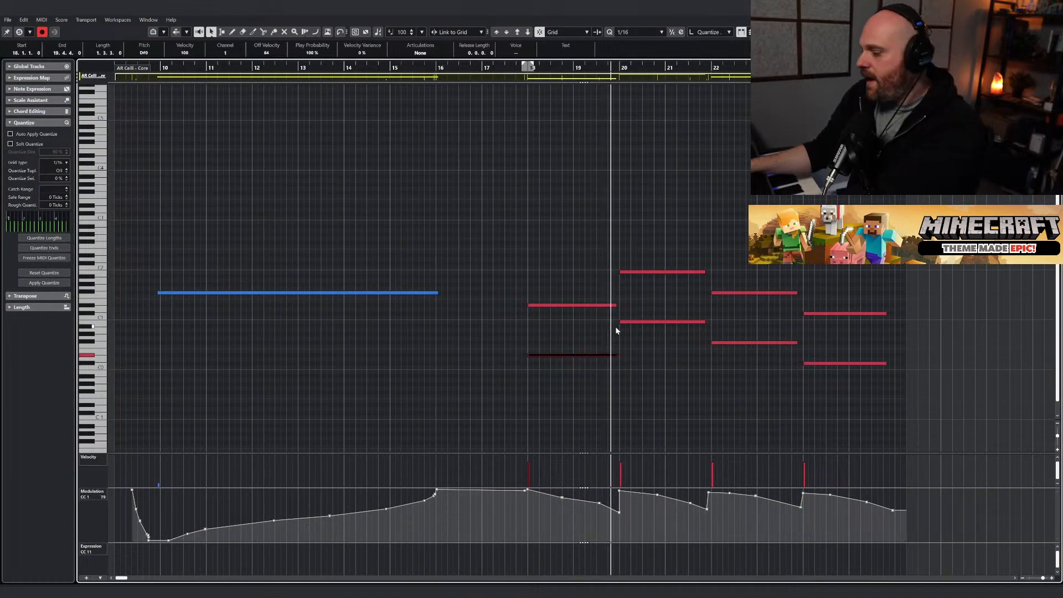
pyautogui.press('Delete')
pyautogui.click(635, 321)
pyautogui.press('Delete')
pyautogui.click(807, 363)
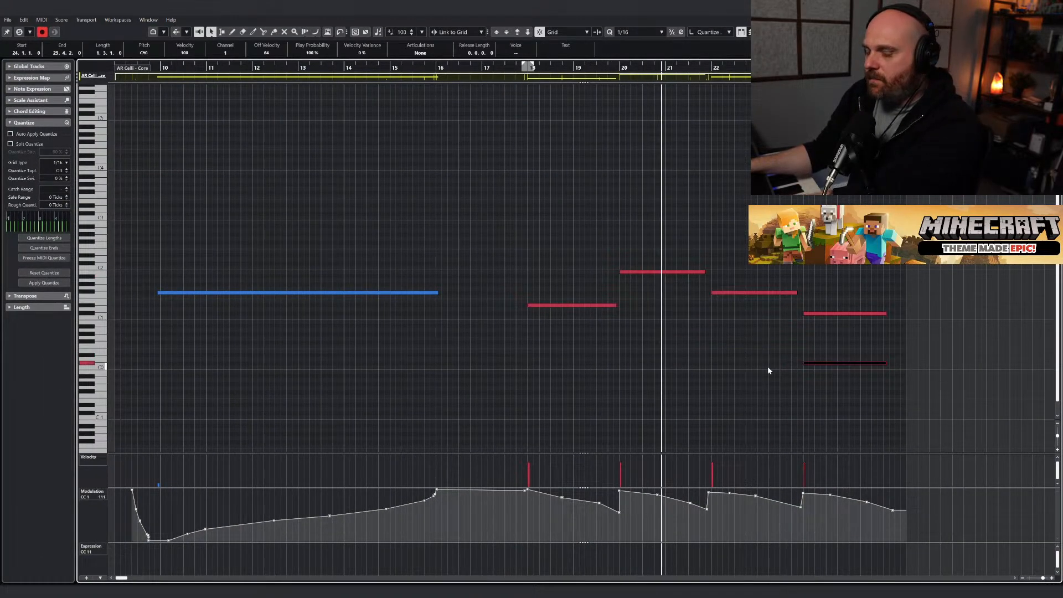
pyautogui.hotkey('ctrl', 'z')
pyautogui.hotkey('ctrl', 'z')
# Raise all celli notes from bar 18 by an octave and draw a C-1 Sustained keyswitch note about 2.5 bars long just before bar 10.
pyautogui.moveTo(885, 393); pyautogui.dragTo(518, 244)
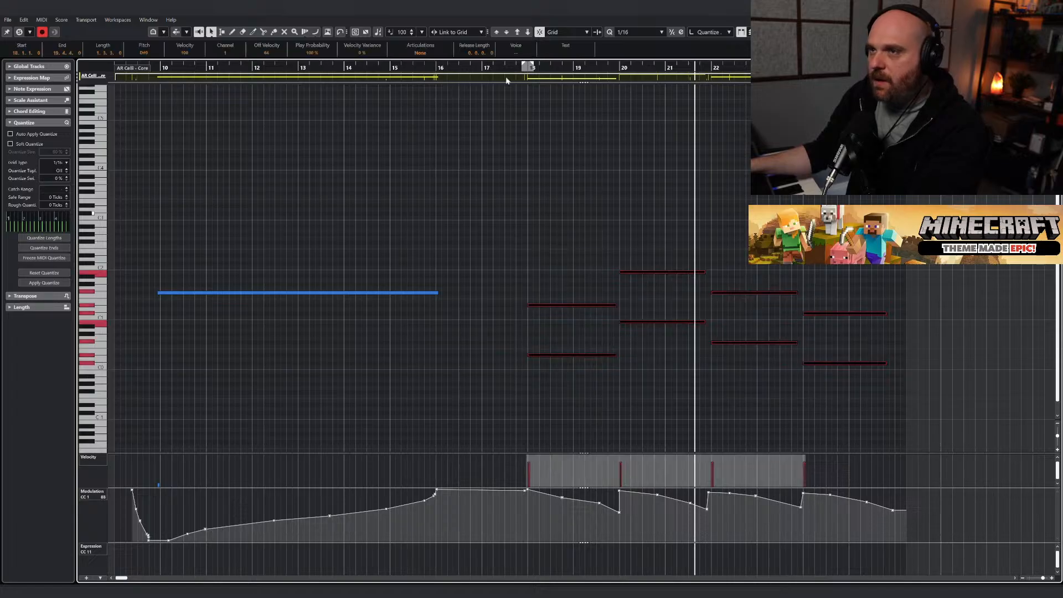
pyautogui.hotkey('shift', 'Up')
pyautogui.rightClick(458, 219)
pyautogui.click(476, 215)
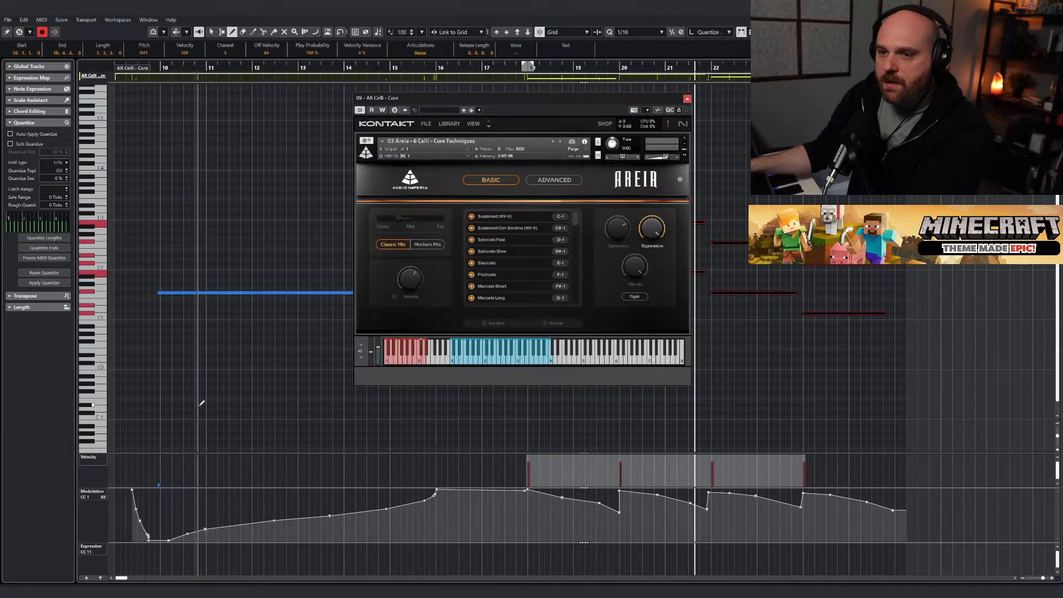
pyautogui.scroll(-2, 191, 404)
pyautogui.moveTo(147, 401); pyautogui.dragTo(260, 399)
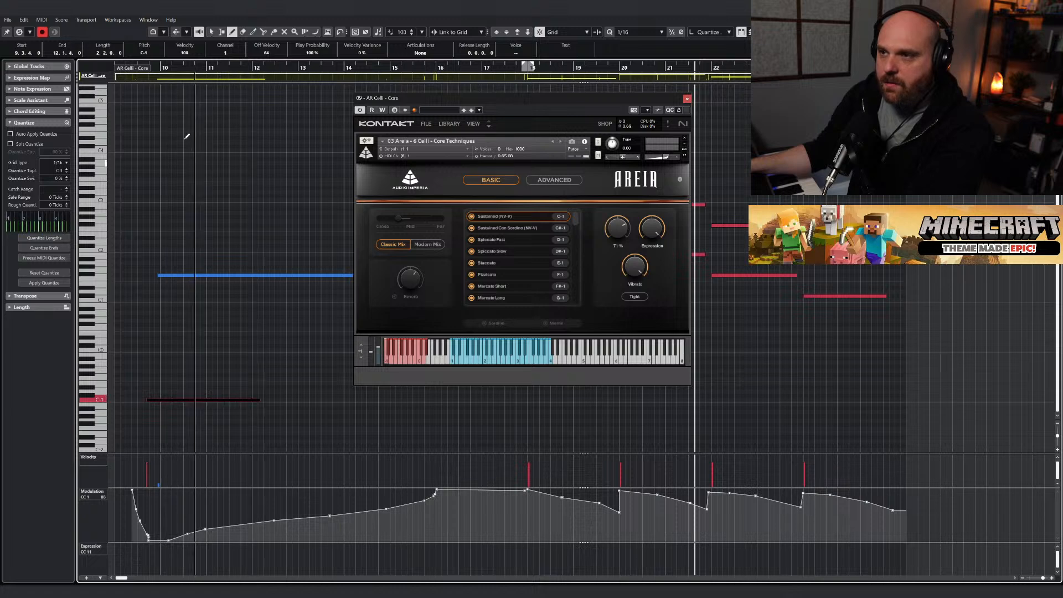
pyautogui.click(138, 67)
pyautogui.click(686, 99)
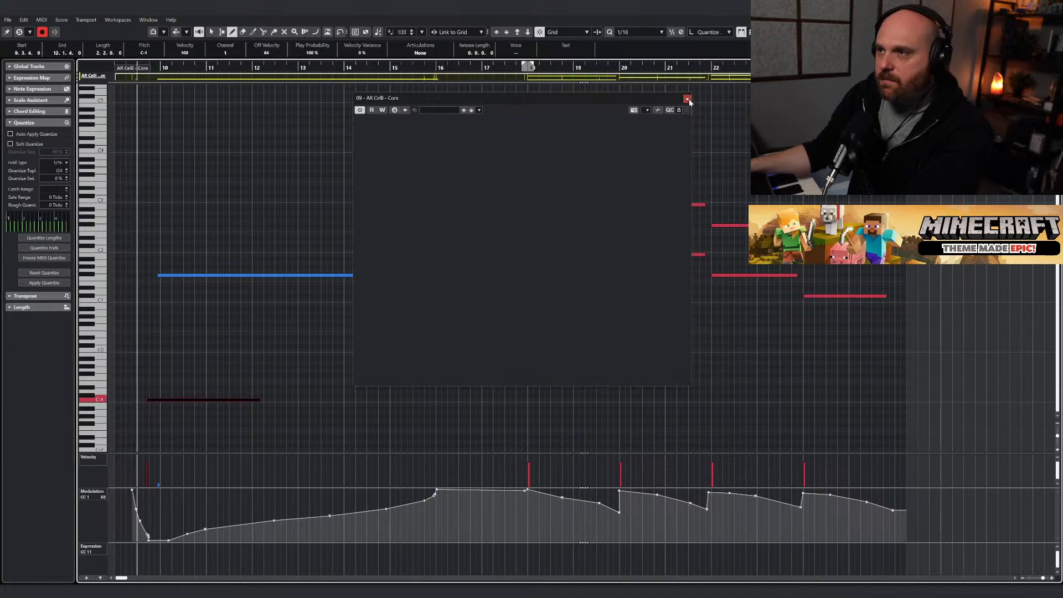
pyautogui.press('1')
# Play the celli part from bar 18, close the note editor, and solo AR Basses - Sus alongside AR Celli - Core.
pyautogui.click(662, 143)
pyautogui.press('space')
pyautogui.click(526, 66)
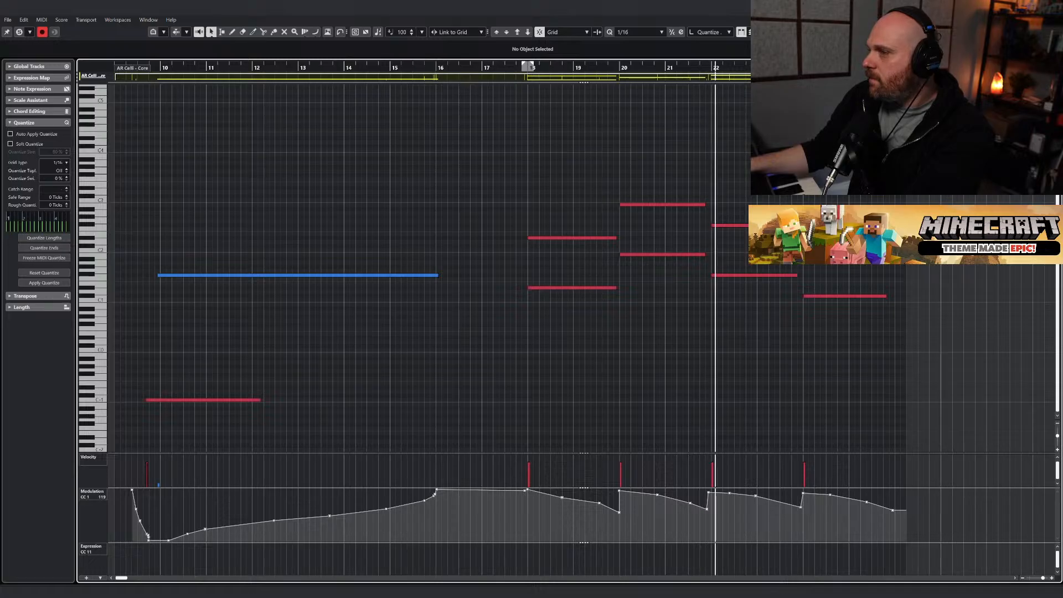
pyautogui.press('Escape')
pyautogui.click(126, 226)
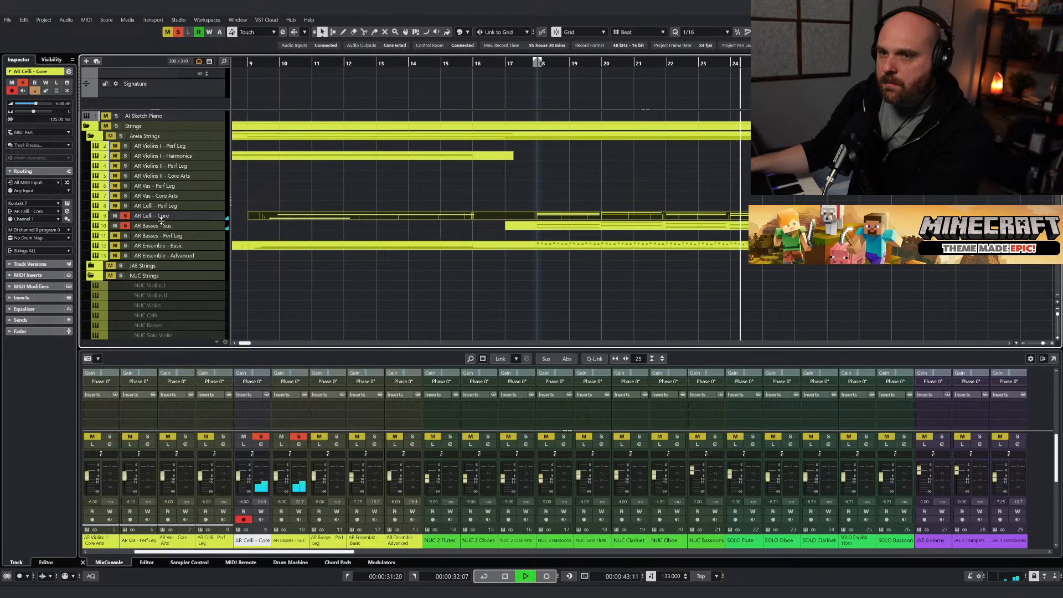
# Take AR Celli - Core and AR Basses - Sus out of solo and play the full arrangement from bar 18.
pyautogui.press('space')
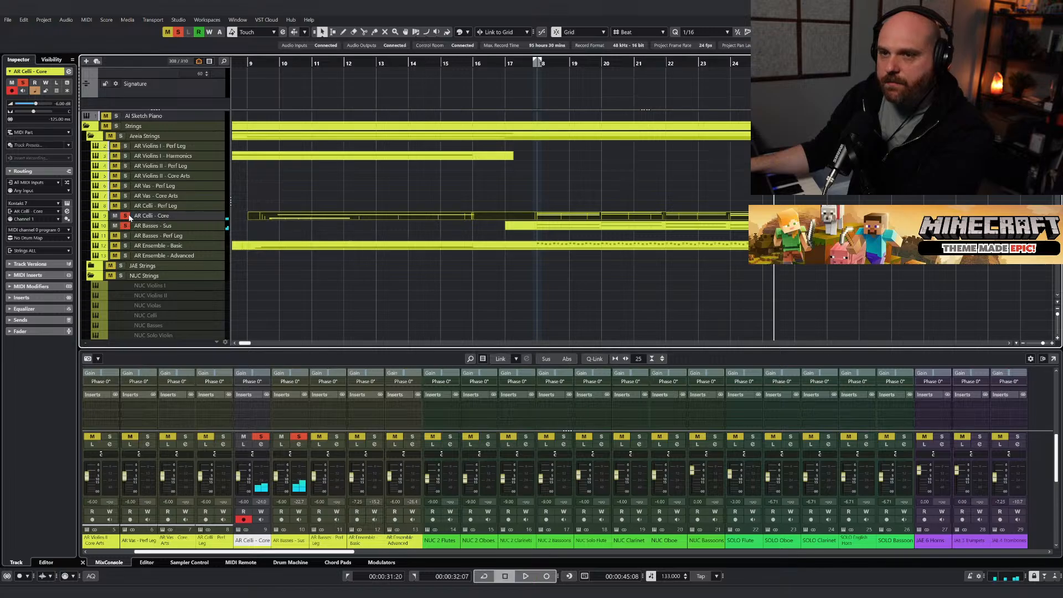
pyautogui.click(125, 226)
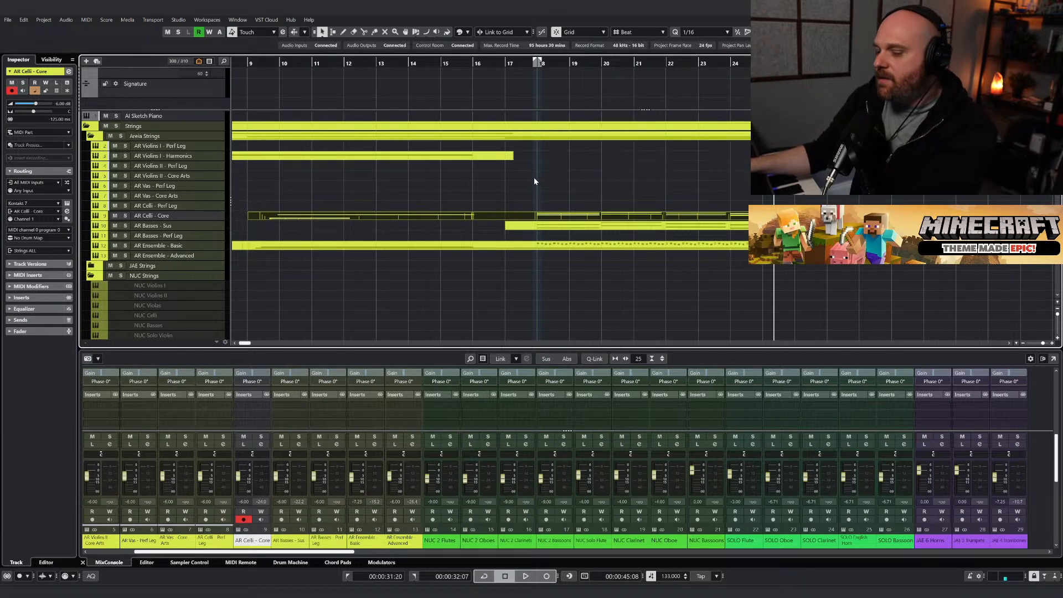
pyautogui.click(529, 66)
pyautogui.press('space')
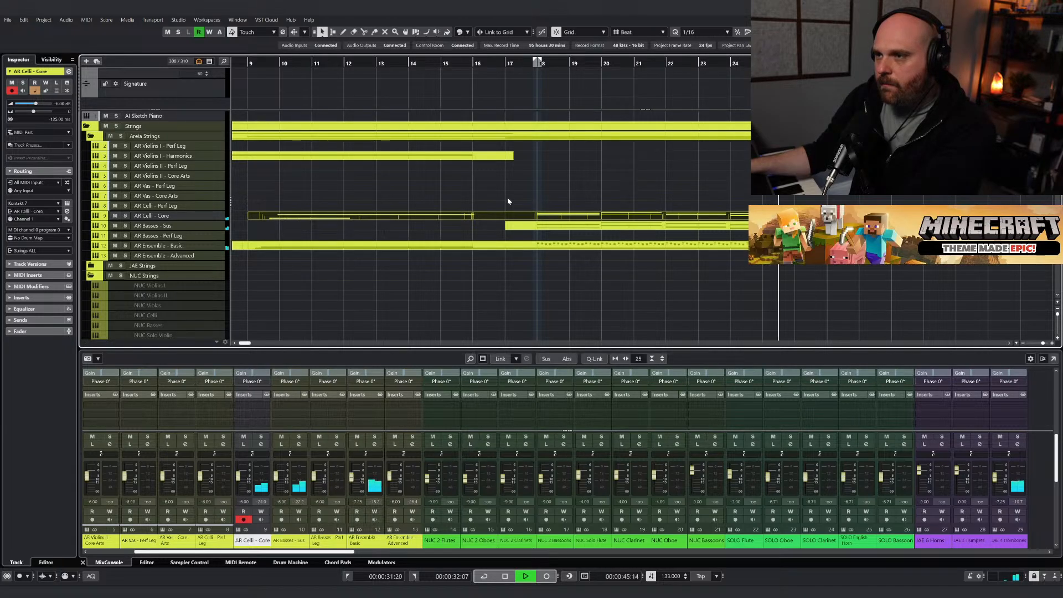
pyautogui.press('space')
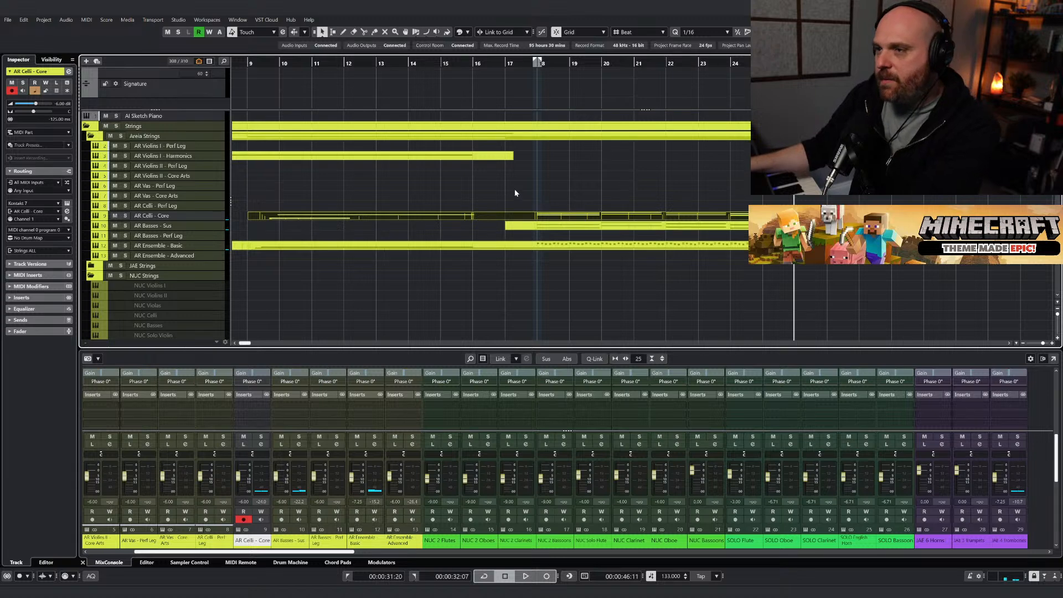
# Examine the brass and vocal tracks around bars 17 to 26.
pyautogui.hscroll(-5, 505, 202)
pyautogui.scroll(-1, 504, 203)
pyautogui.scroll(-1, 504, 199)
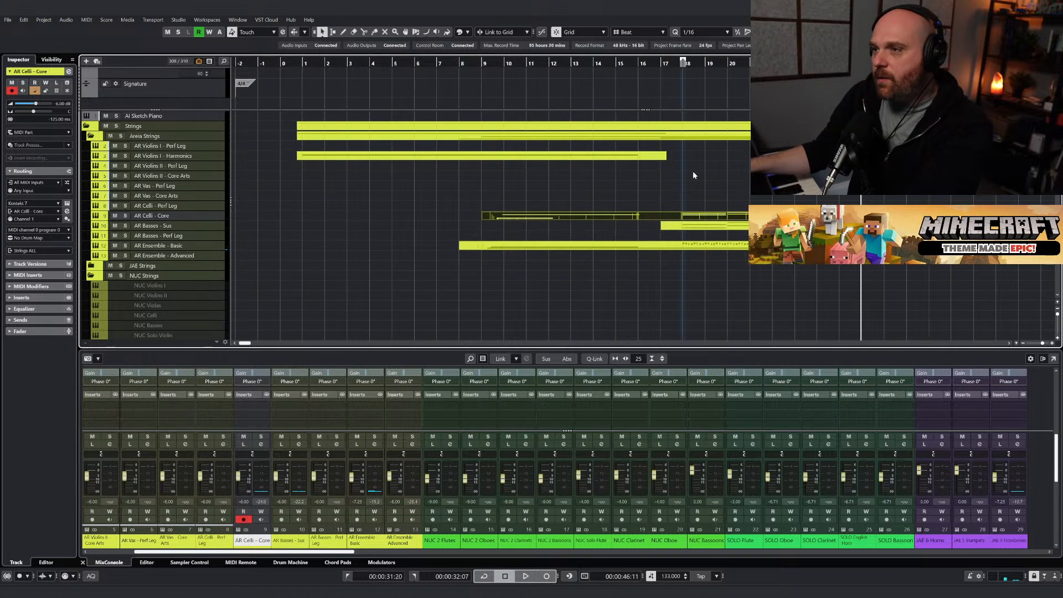
pyautogui.click(679, 63)
pyautogui.rightClick(689, 183)
pyautogui.click(689, 184)
pyautogui.press('h')
pyautogui.press('h')
pyautogui.press('h')
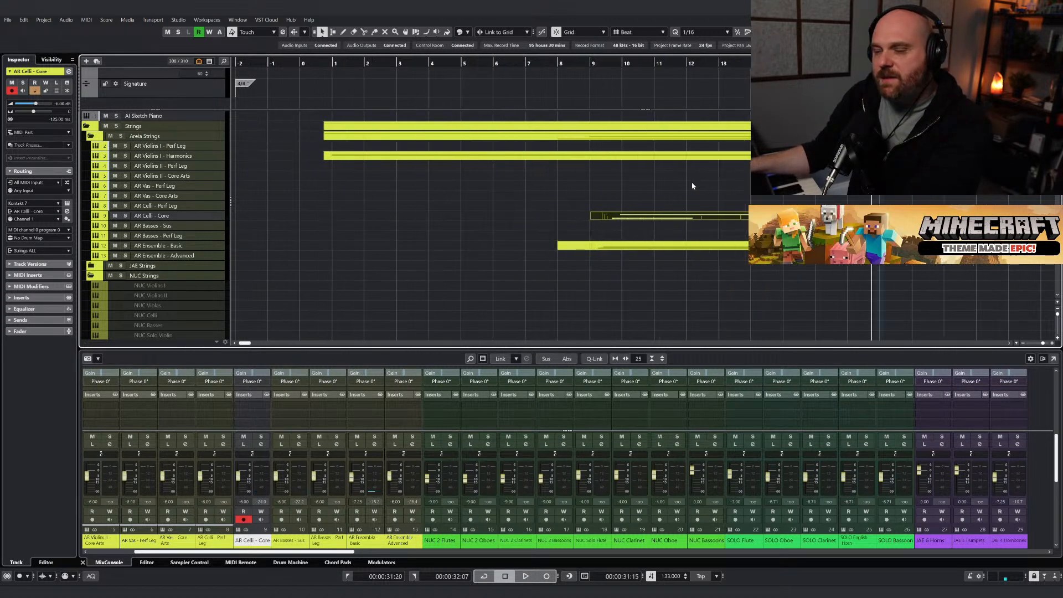
pyautogui.press('f')
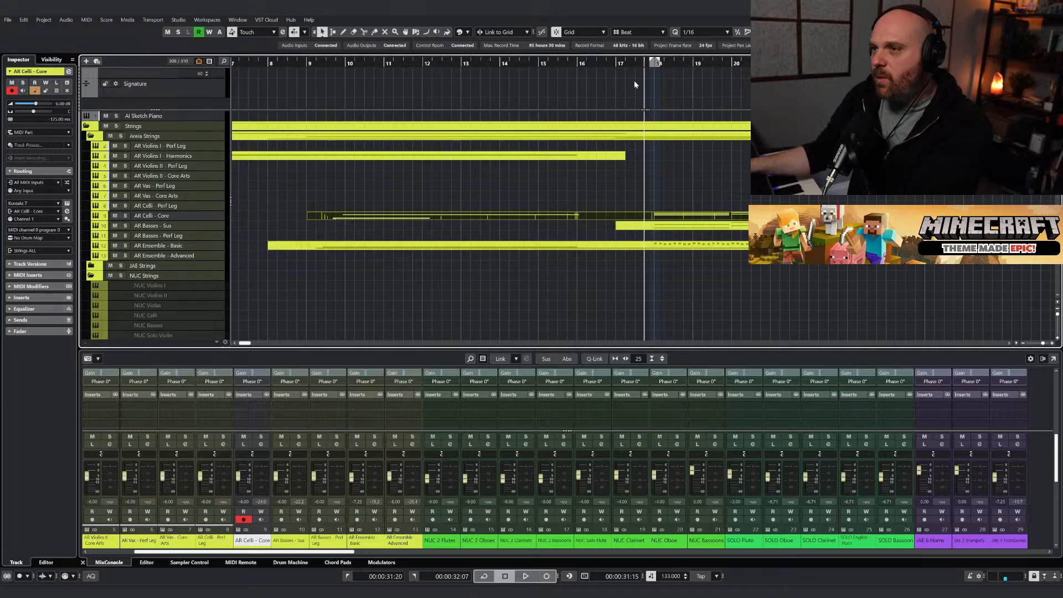
pyautogui.moveTo(634, 64); pyautogui.dragTo(317, 64)
pyautogui.scroll(-10, 344, 197)
pyautogui.scroll(4, 343, 212)
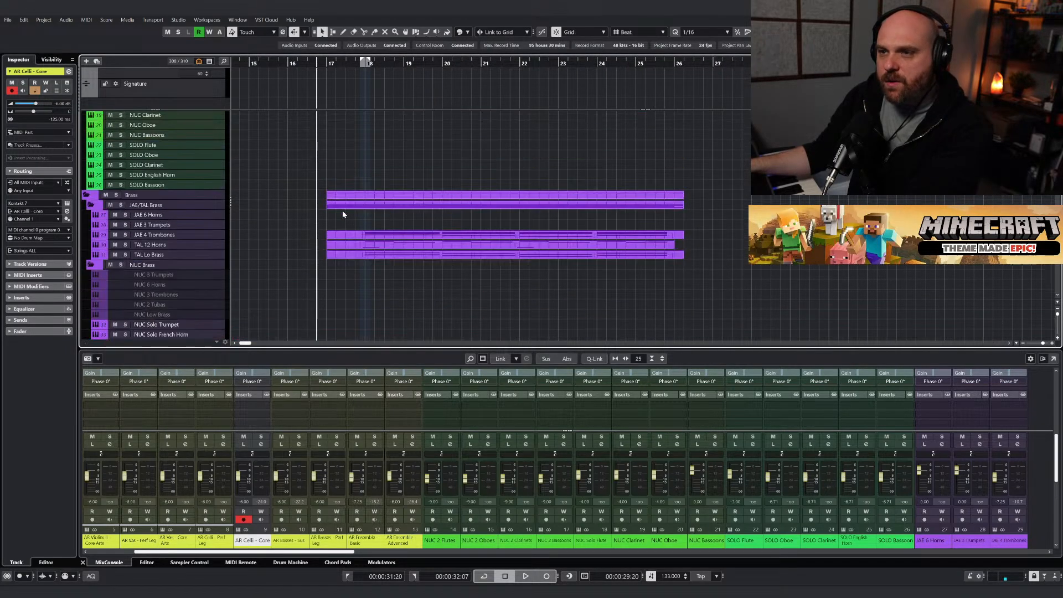
pyautogui.scroll(-4, 341, 233)
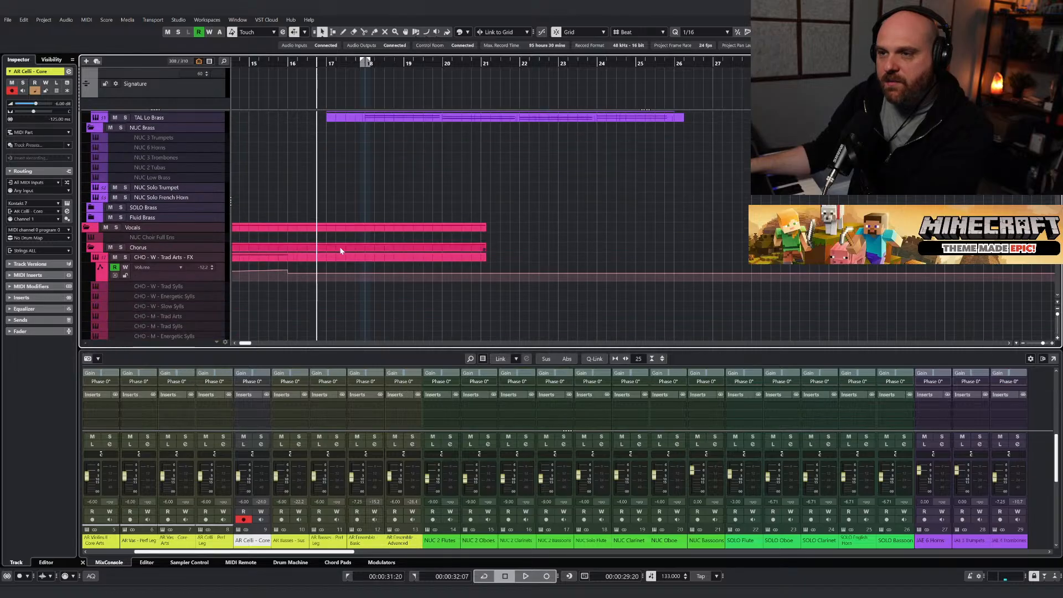
pyautogui.scroll(8, 335, 252)
pyautogui.scroll(-10, 335, 256)
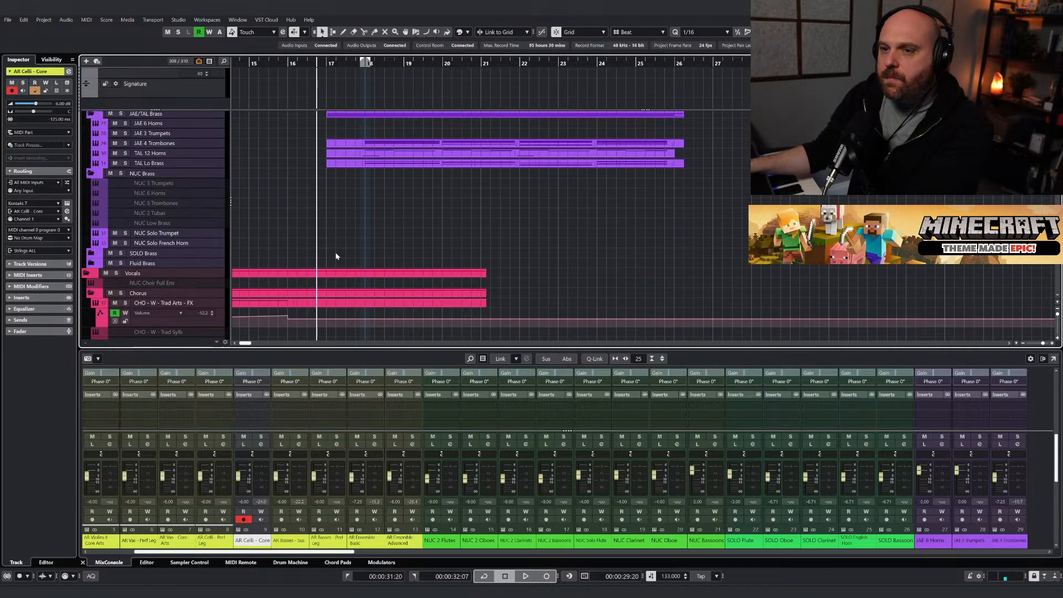
pyautogui.scroll(4, 357, 208)
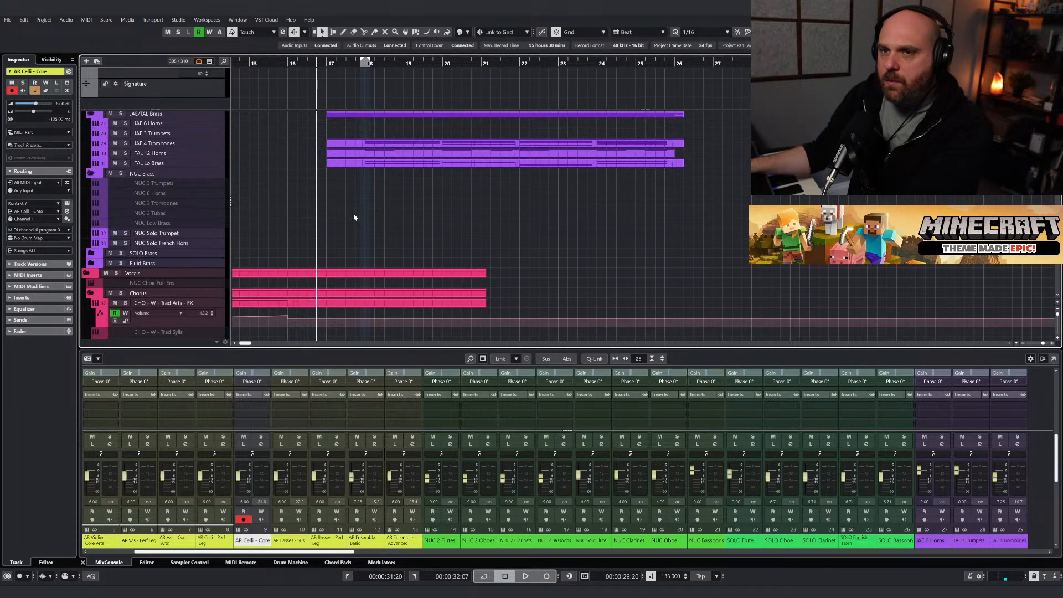
pyautogui.scroll(3, 353, 216)
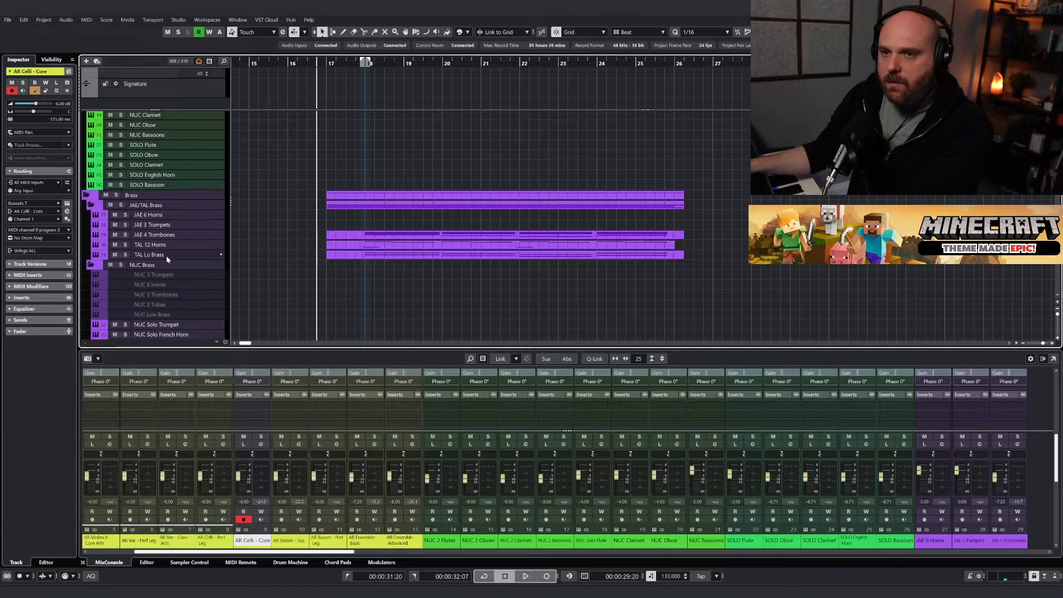
pyautogui.moveTo(353, 61); pyautogui.dragTo(347, 65)
pyautogui.rightClick(376, 171)
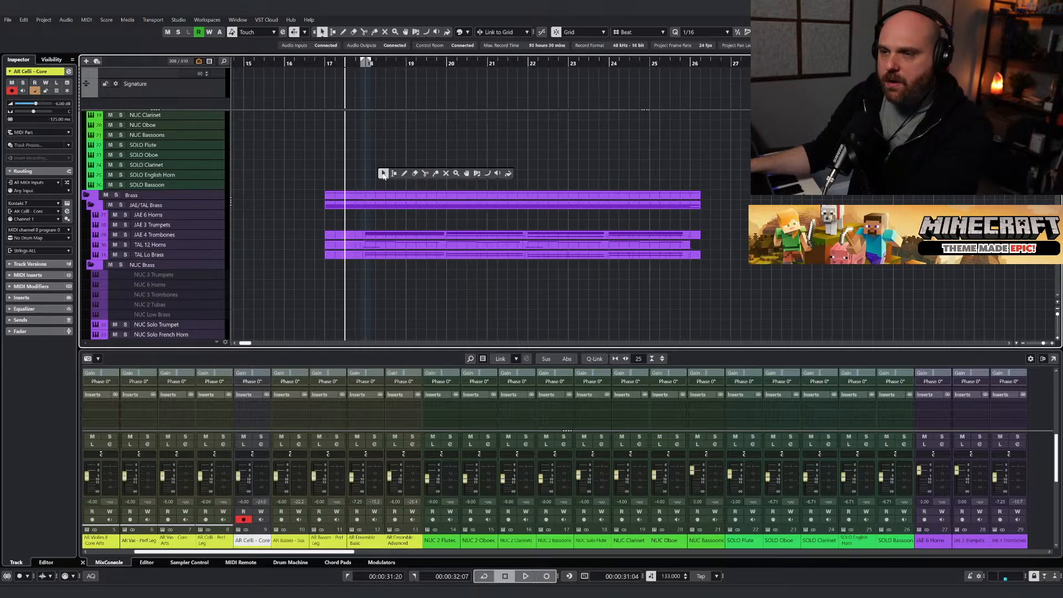
pyautogui.click(370, 181)
# Look through the woodwind, percussion and choir tracks and play the full arrangement from around bar 17.
pyautogui.scroll(5, 335, 227)
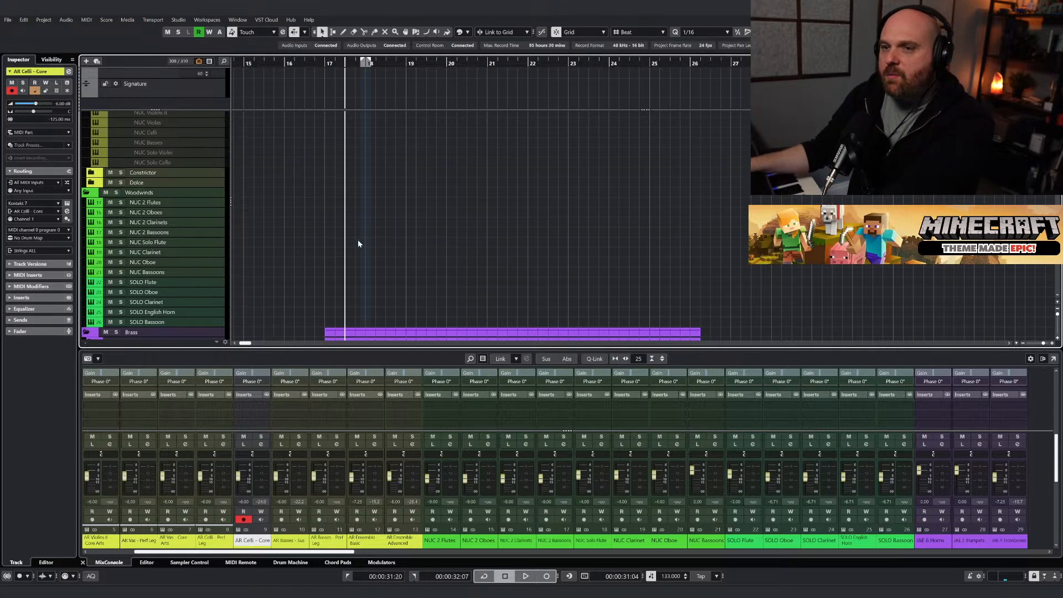
pyautogui.scroll(-3, 351, 248)
pyautogui.scroll(4, 350, 250)
pyautogui.scroll(-3, 350, 246)
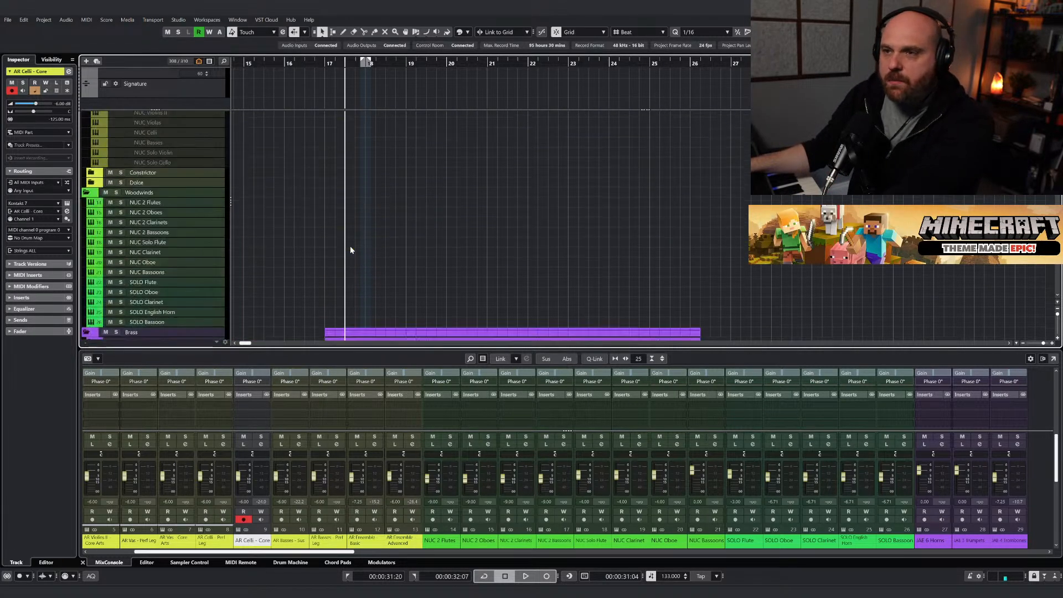
pyautogui.scroll(4, 350, 246)
pyautogui.scroll(-10, 351, 251)
pyautogui.scroll(-6, 352, 258)
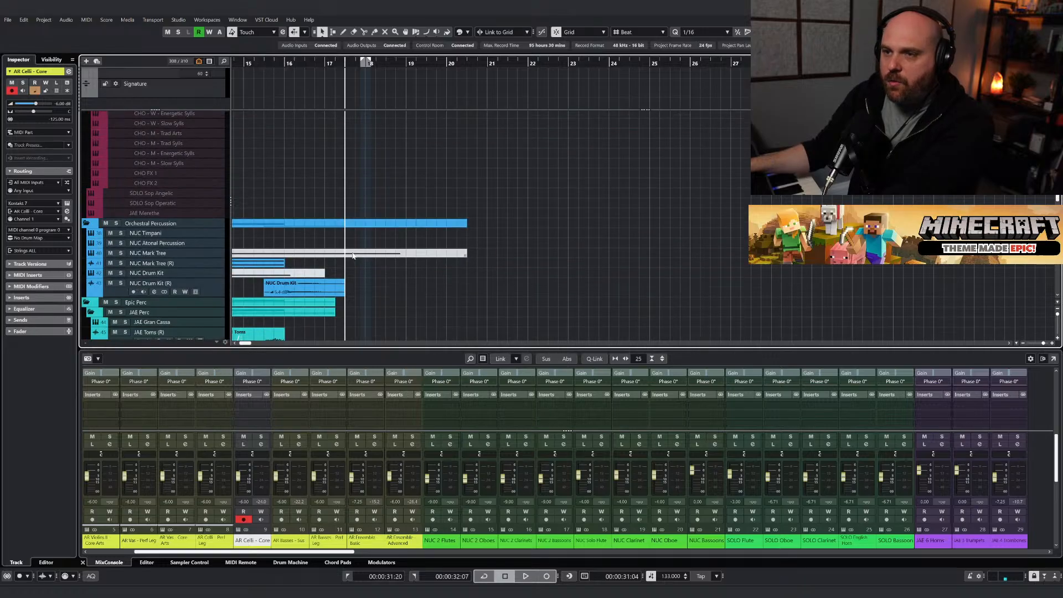
pyautogui.hscroll(-5, 351, 261)
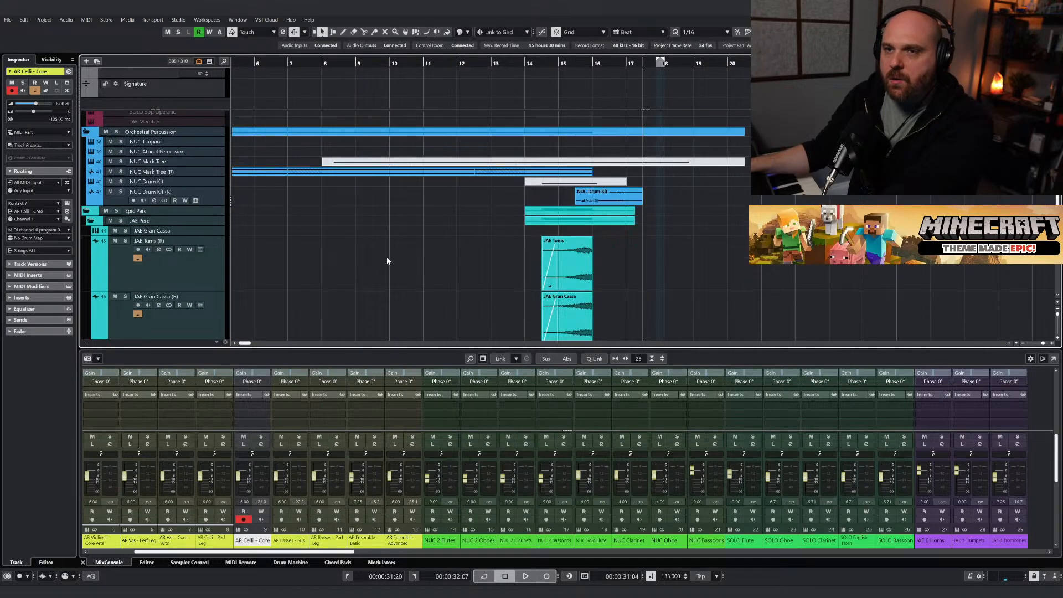
pyautogui.press('g')
pyautogui.press('g')
pyautogui.press('space')
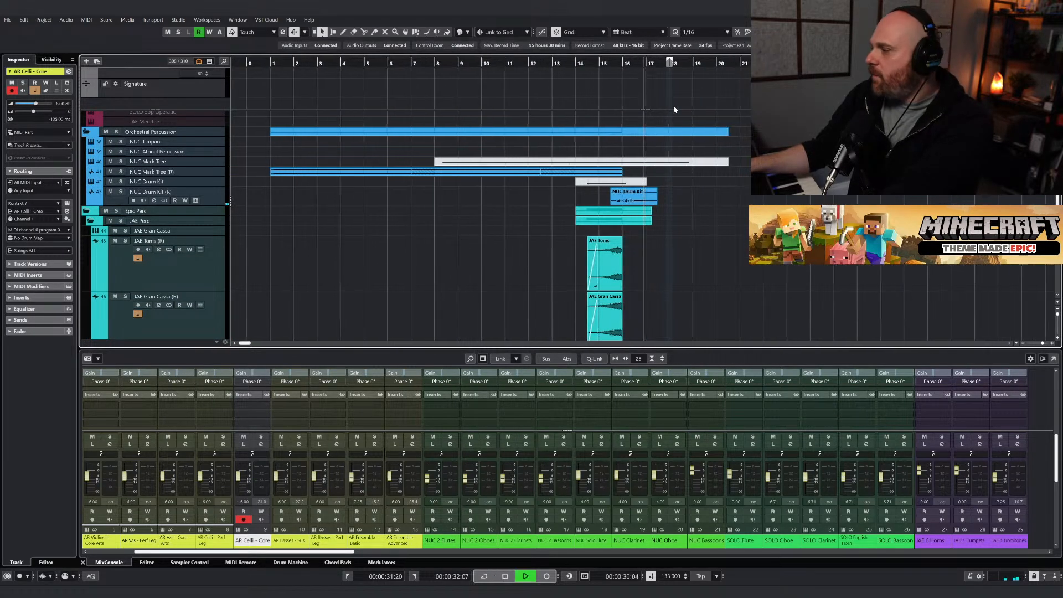
pyautogui.scroll(6, 208, 221)
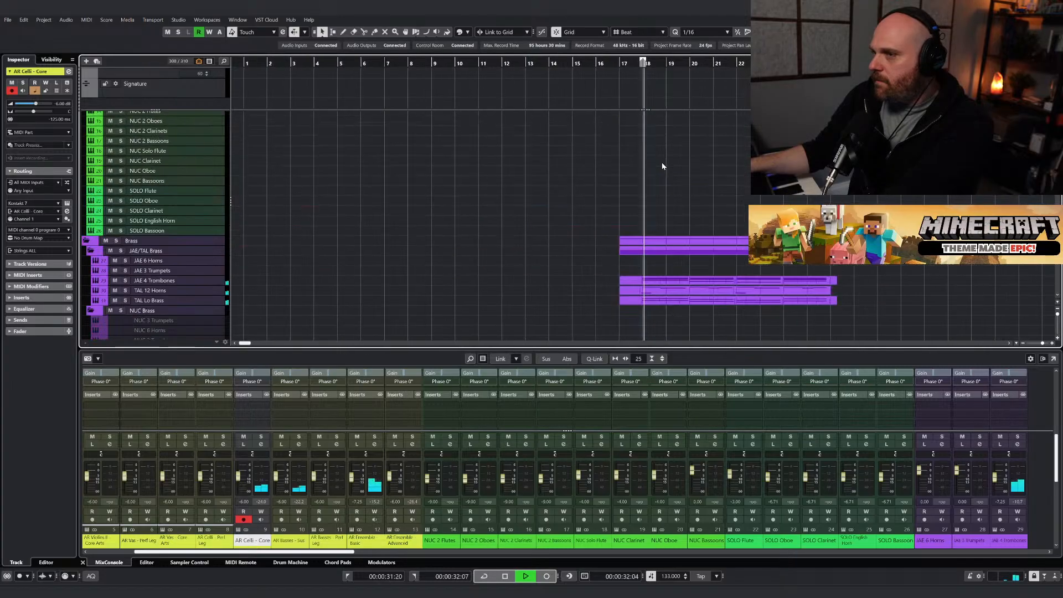
pyautogui.scroll(-5, 208, 221)
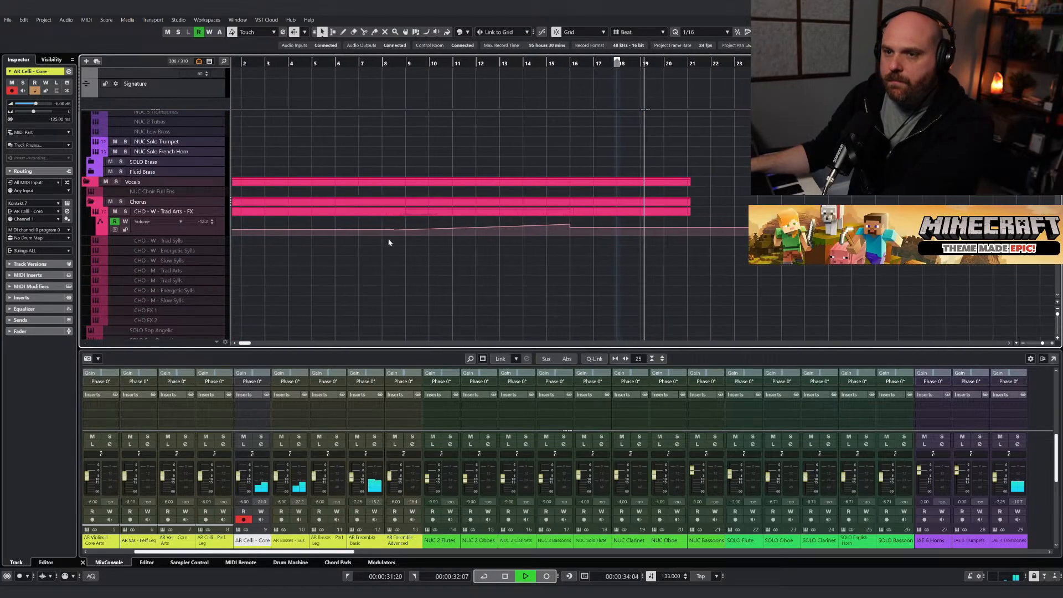
# Enable the CHO - M - Slow Sylls track and load the 03 Chorus - Women - Energetic Syllables patch in its instrument.
pyautogui.click(177, 300)
pyautogui.rightClick(173, 300)
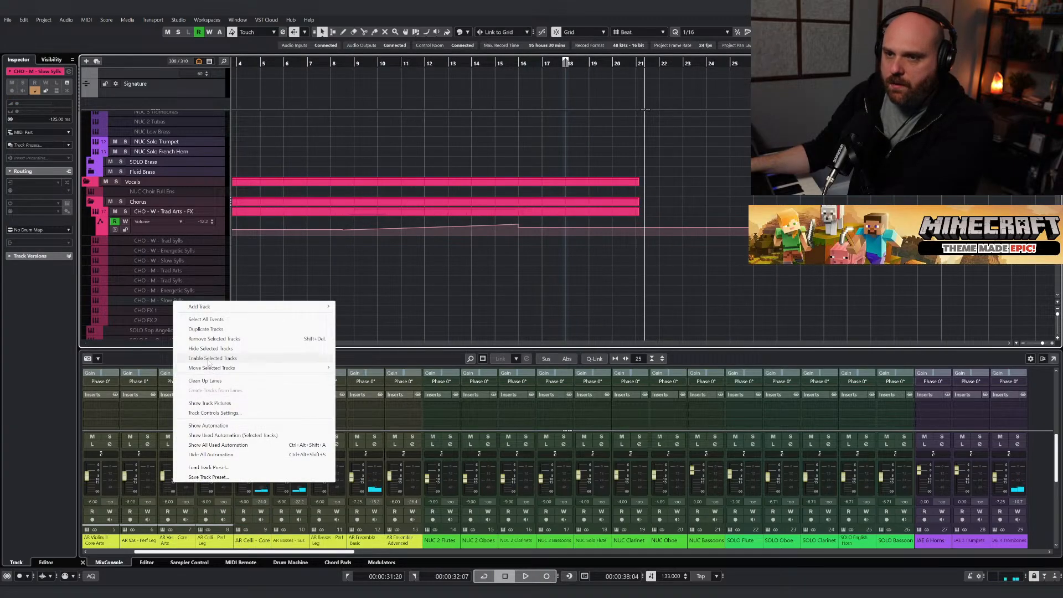
pyautogui.click(212, 358)
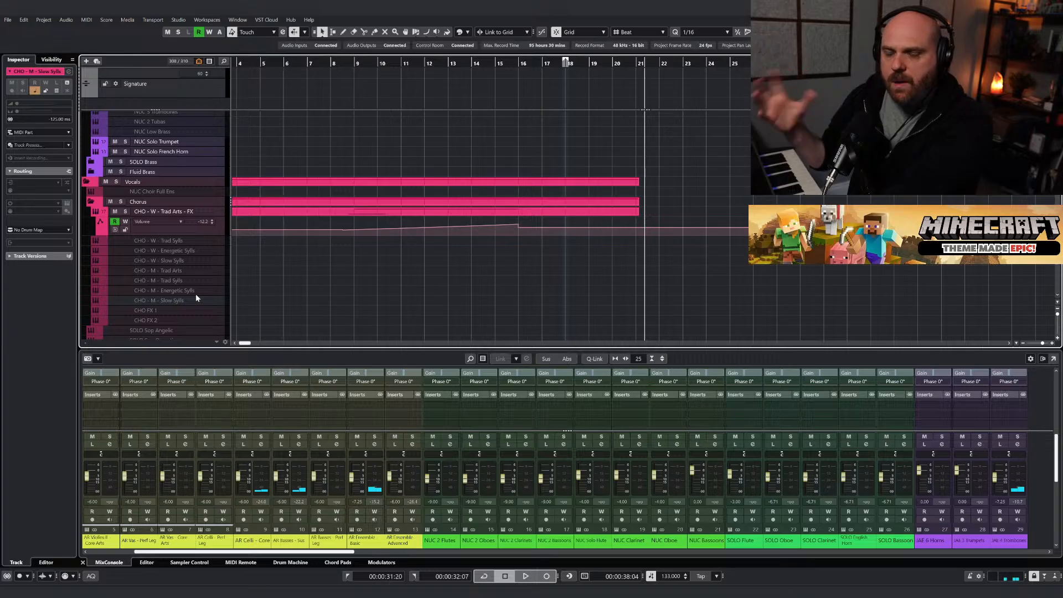
pyautogui.hotkey('shift', 'e')
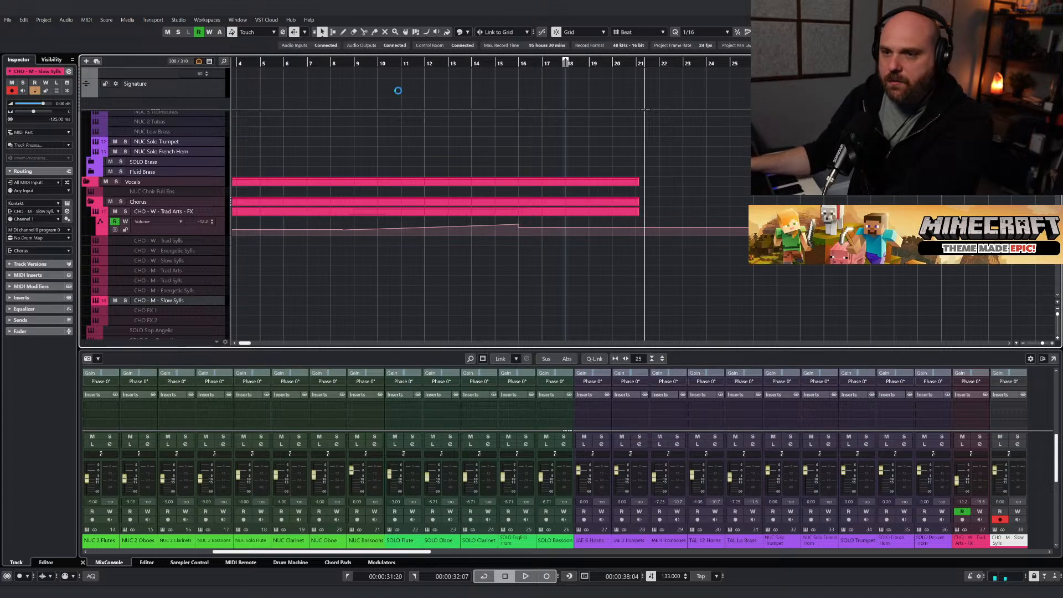
pyautogui.click(437, 36)
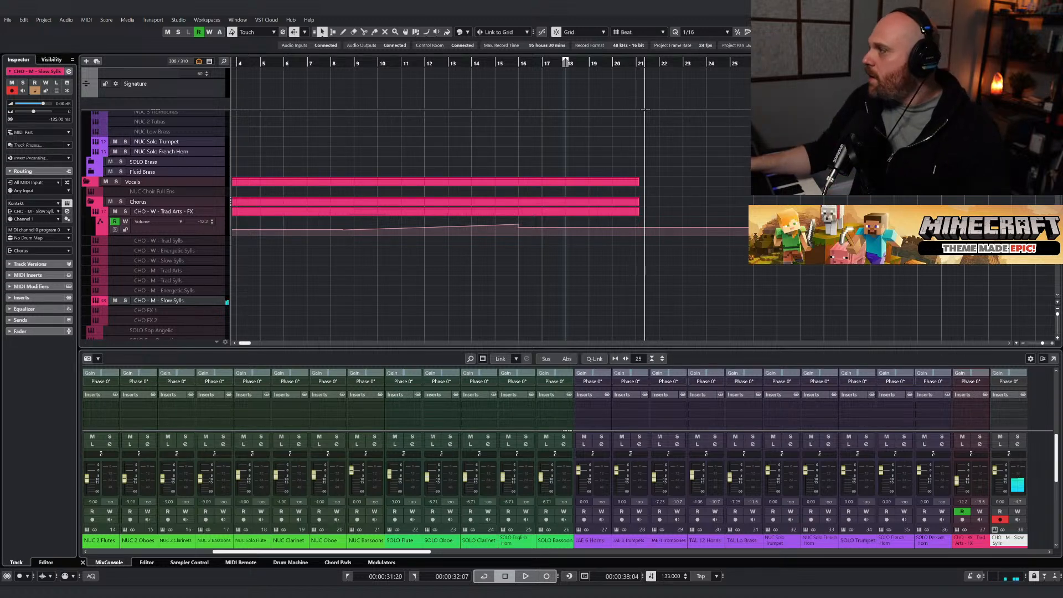
pyautogui.moveTo(432, 2); pyautogui.dragTo(286, 87)
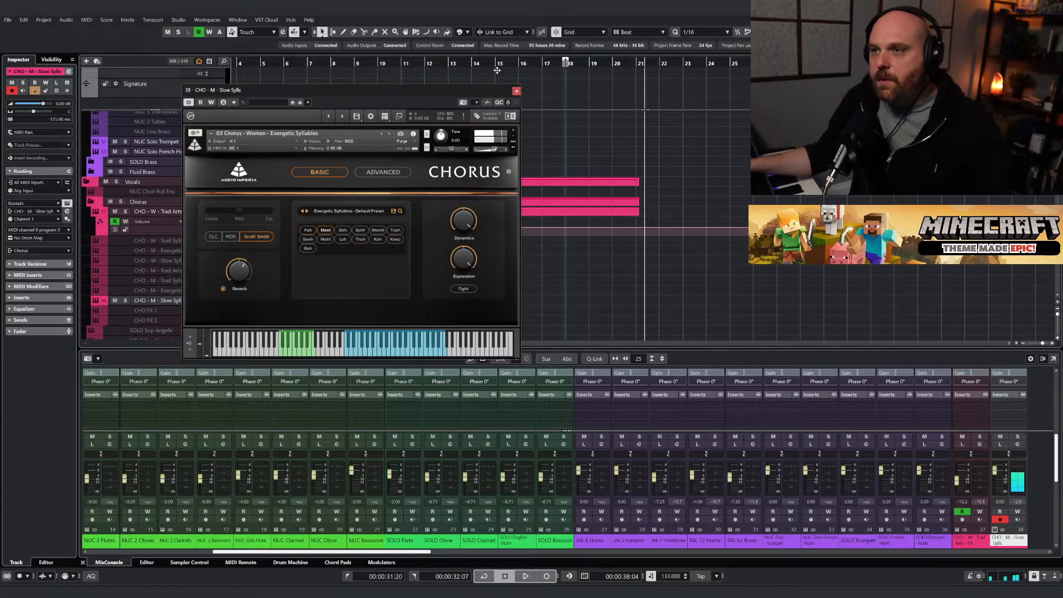
pyautogui.click(516, 91)
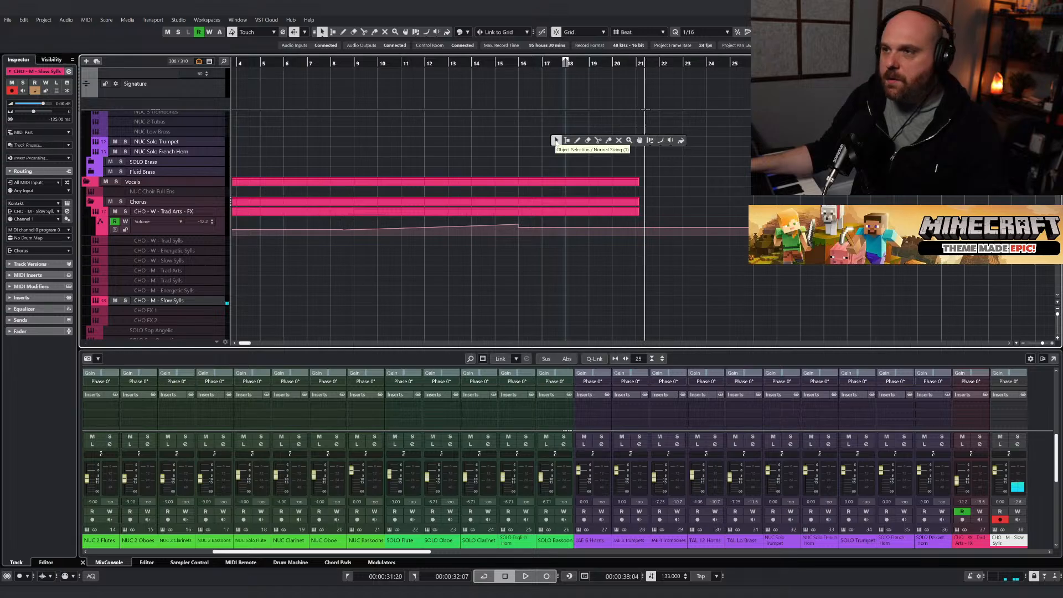
# Rename the CHO - M - Slow Sylls track as CHO - W - Energ Syll.
pyautogui.doubleClick(185, 300)
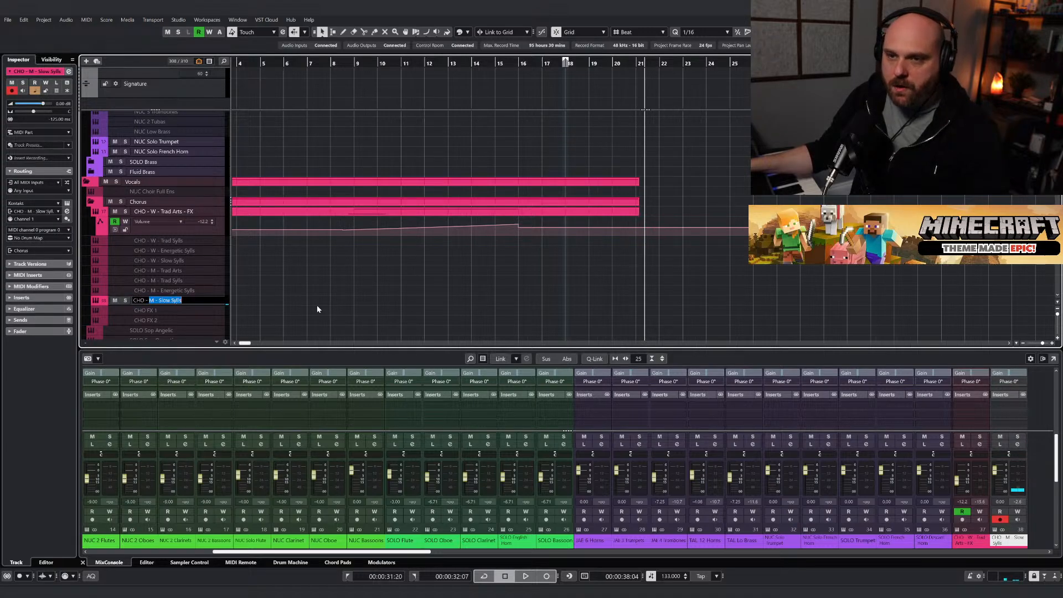
pyautogui.write('W - Ener')
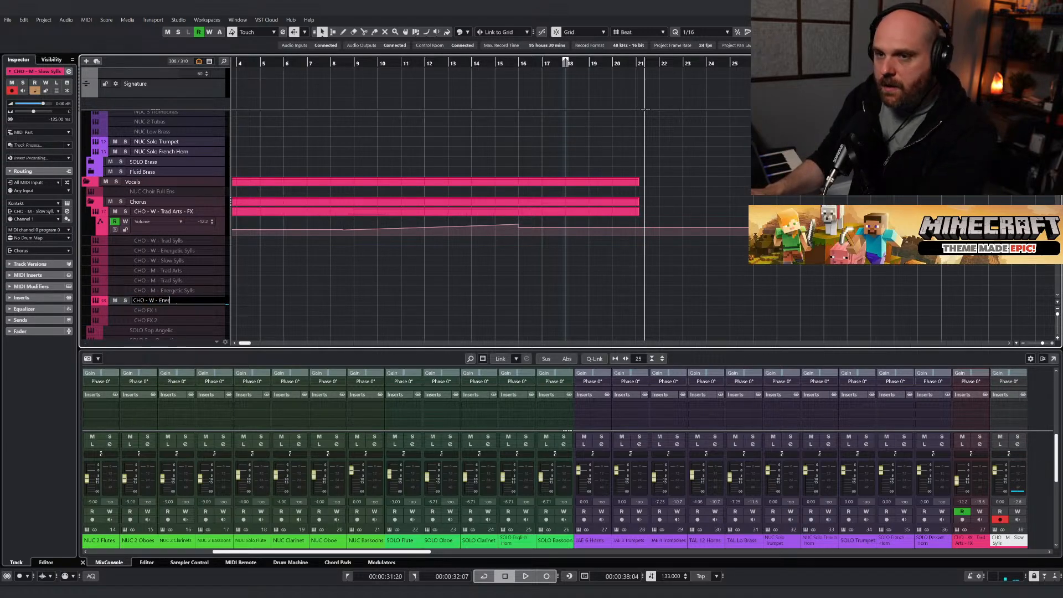
pyautogui.write('g Sy')
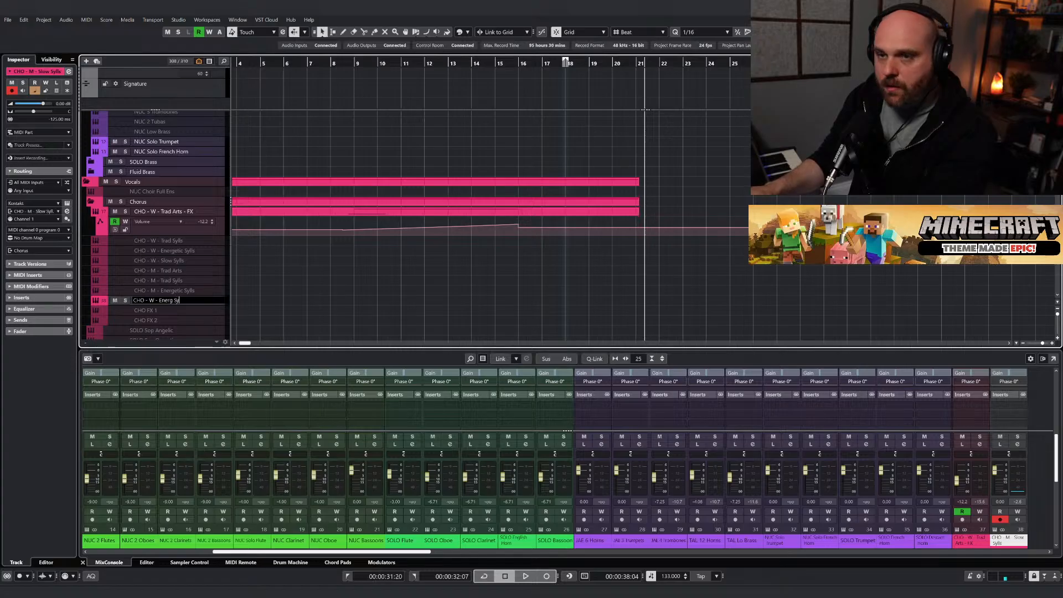
pyautogui.write('ll')
pyautogui.press('Return')
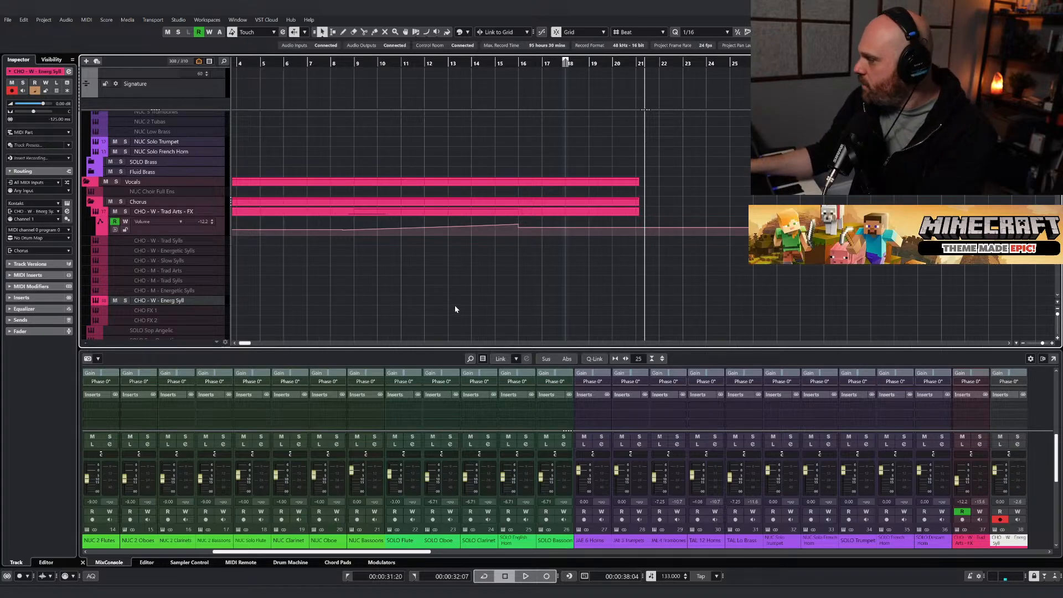
# Draw an empty MIDI part on the CHO - W - Energ Syll track from about bar 9 to bar 28.
pyautogui.press('8')
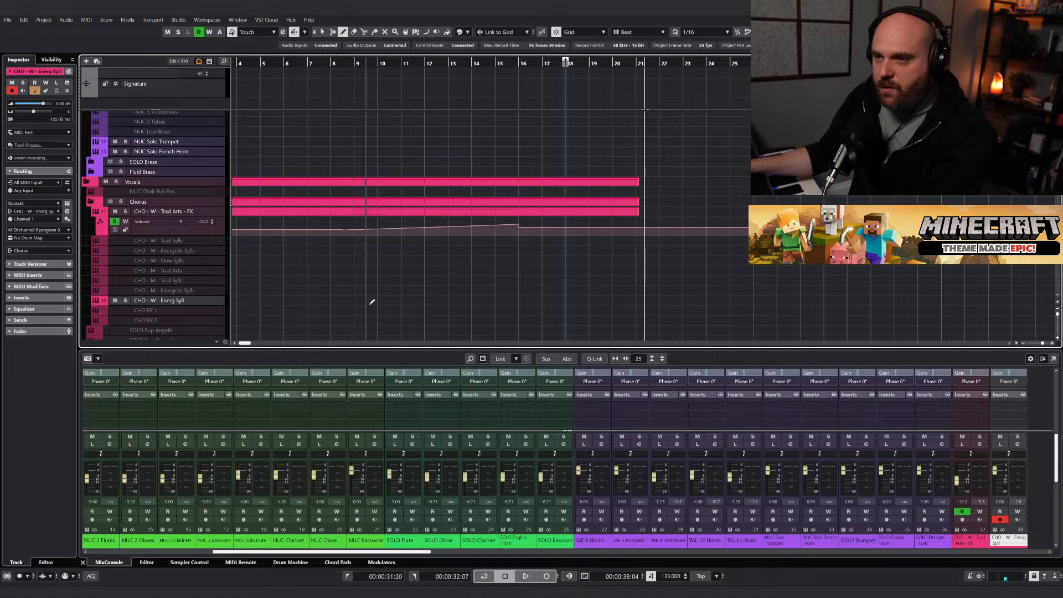
pyautogui.moveTo(372, 302); pyautogui.dragTo(812, 302)
pyautogui.press('1')
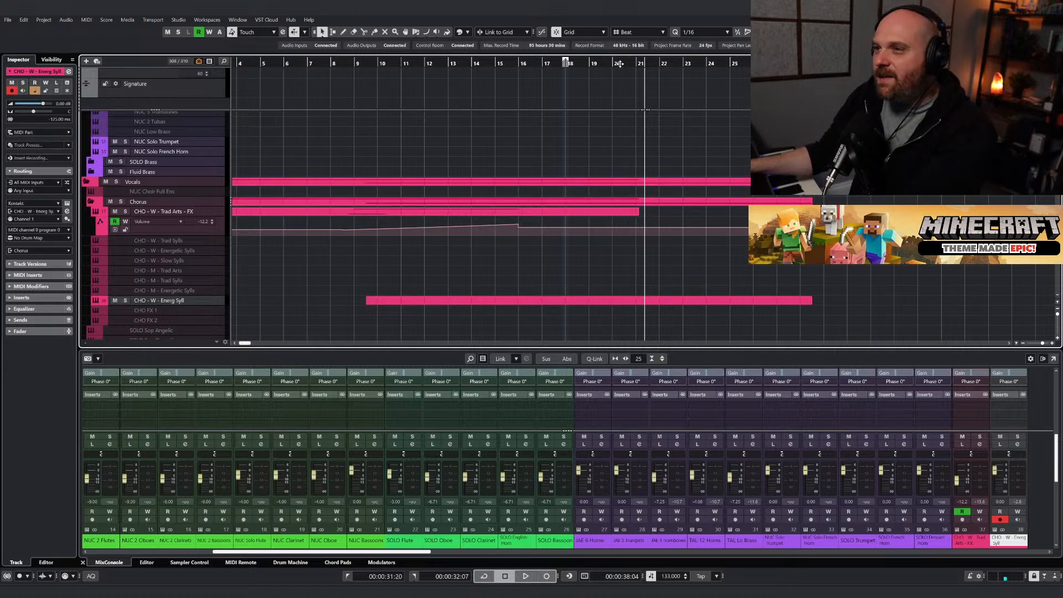
# Open the CHO - W - Energ Syll part for note editing and play the arrangement from just before bar 18.
pyautogui.click(600, 64)
pyautogui.click(524, 300)
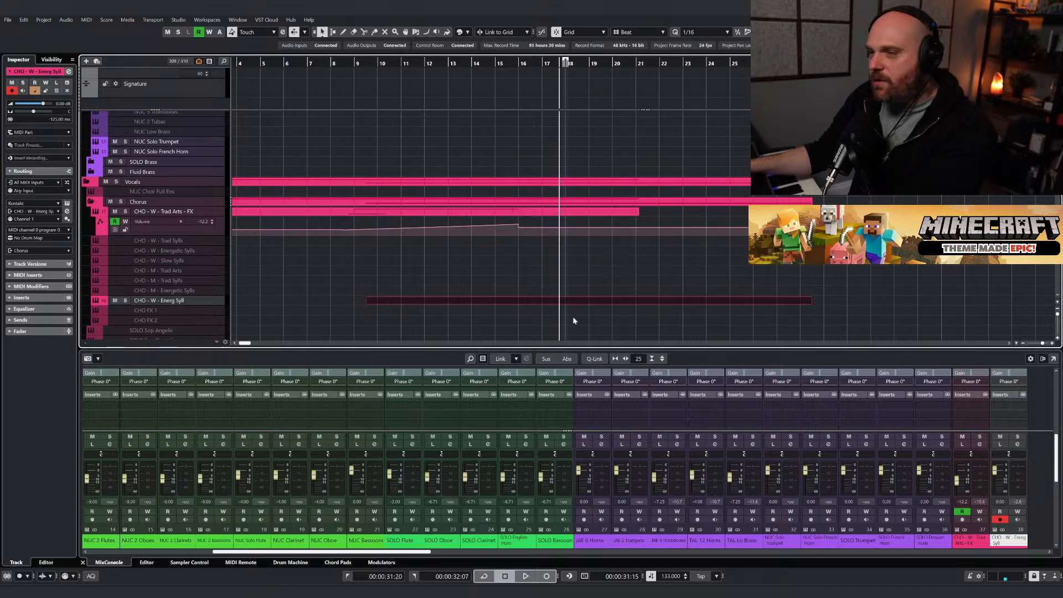
pyautogui.doubleClick(574, 301)
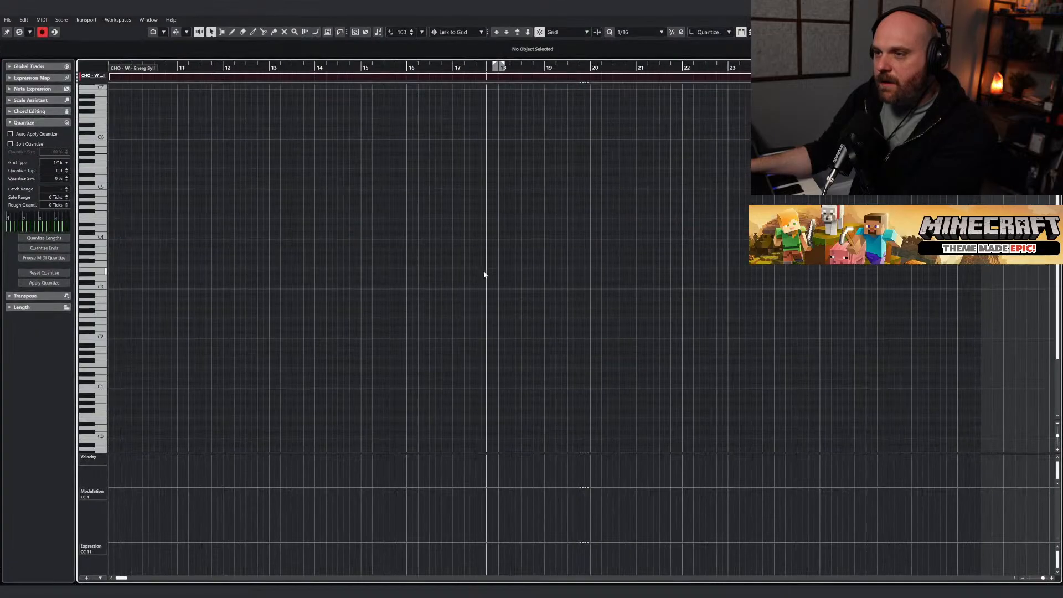
pyautogui.rightClick(491, 206)
pyautogui.click(512, 207)
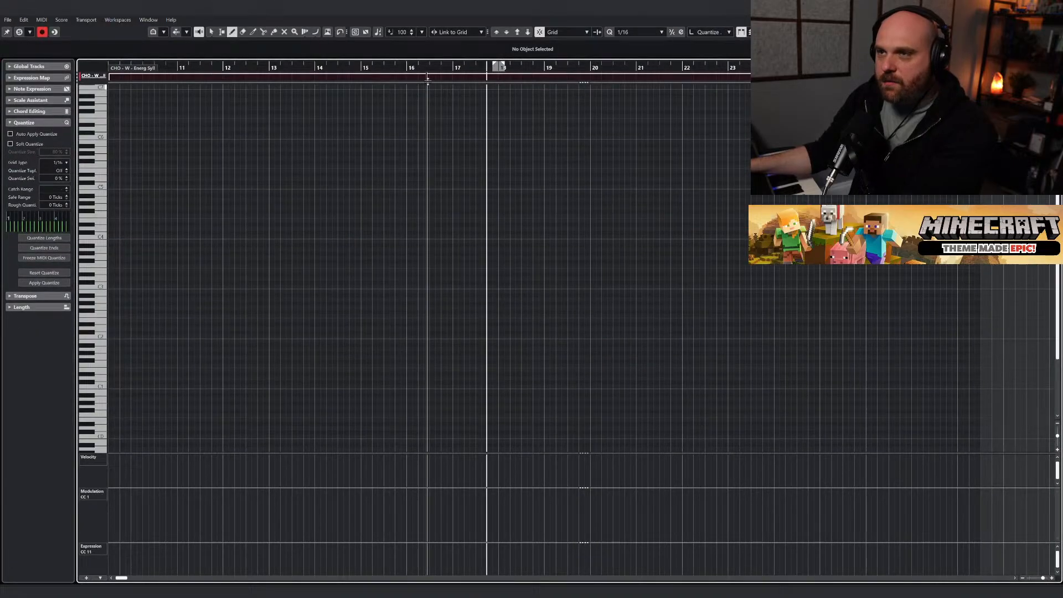
pyautogui.click(494, 69)
pyautogui.press('space')
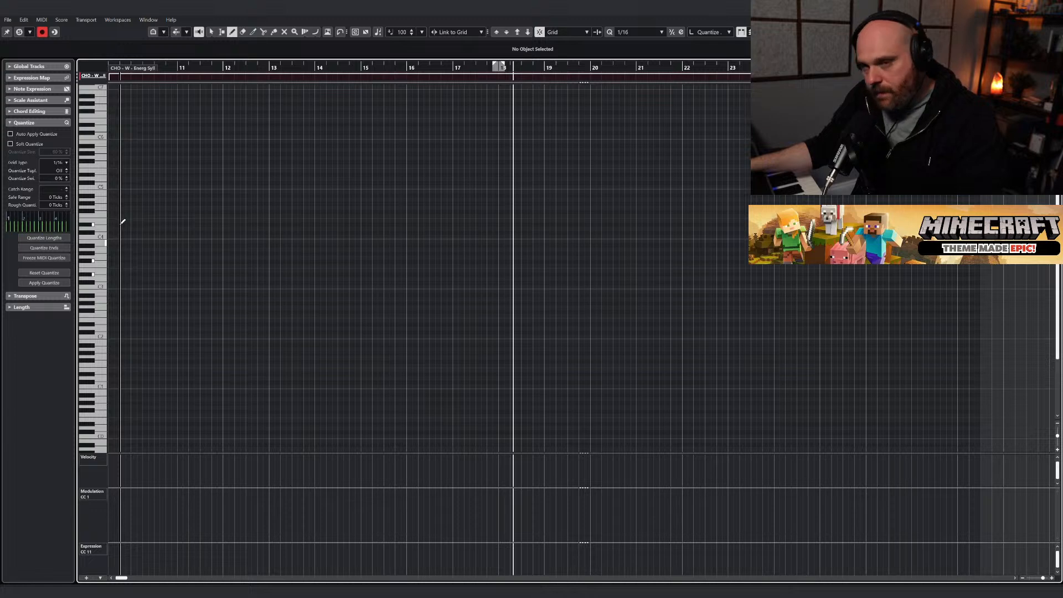
pyautogui.click(494, 67)
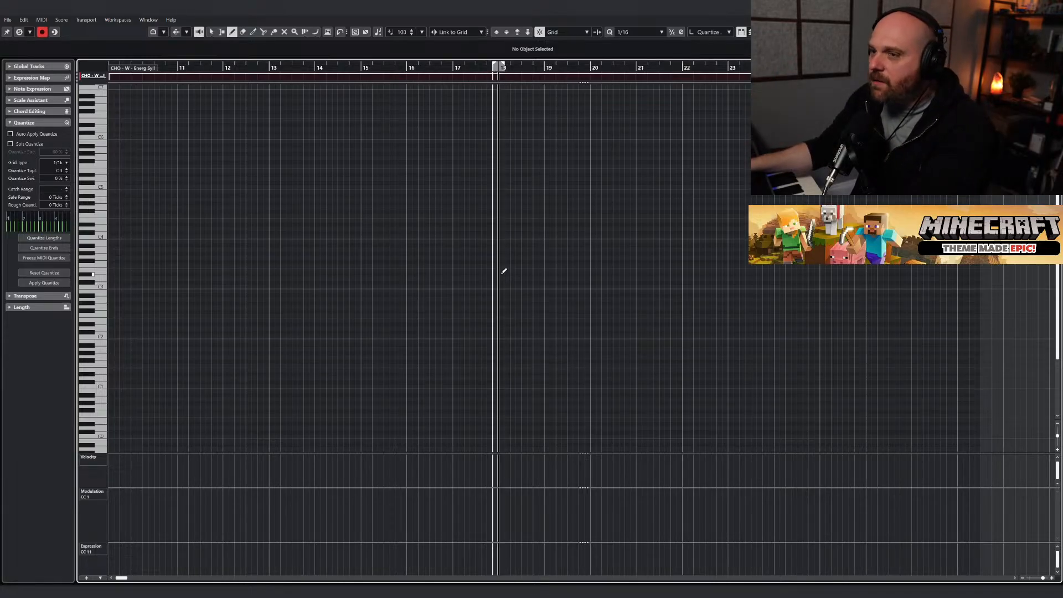
# Draw a repeating three-note chord of D#3, F#3 and A#3 in bars 18 and 19 of the choir part.
pyautogui.moveTo(502, 273)
pyautogui.mouseDown()
pyautogui.moveTo(590, 274)
pyautogui.moveTo(567, 275)
pyautogui.mouseUp()
pyautogui.press('1')
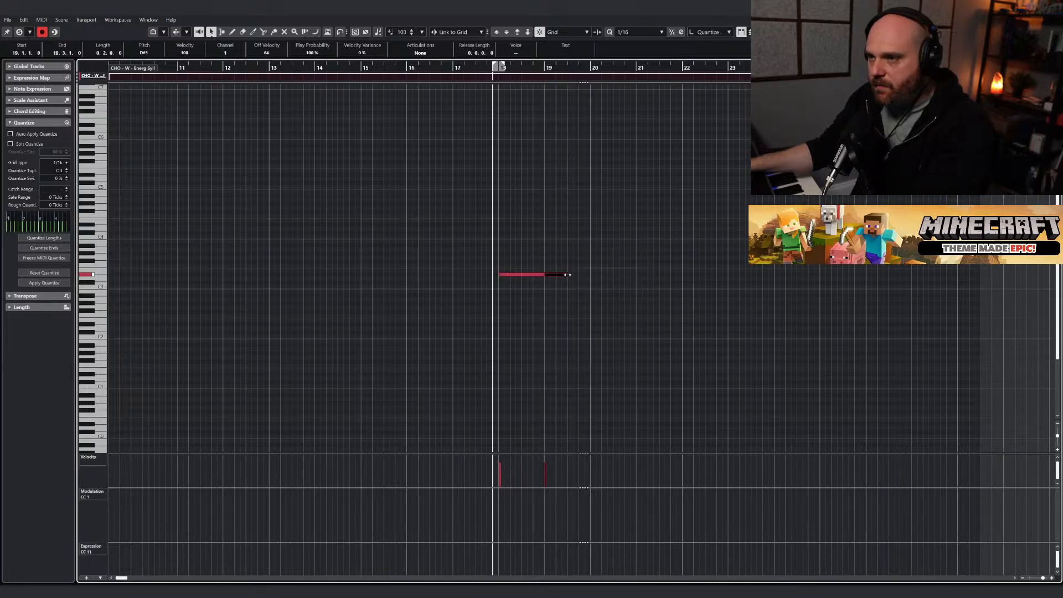
pyautogui.hotkey('ctrl', 'd')
pyautogui.moveTo(686, 303); pyautogui.dragTo(506, 244)
# Lower the CHO - W - Energ Syll channel volume slightly during playback and reopen its part for note editing.
pyautogui.hotkey('ctrl', 'w')
pyautogui.press('space')
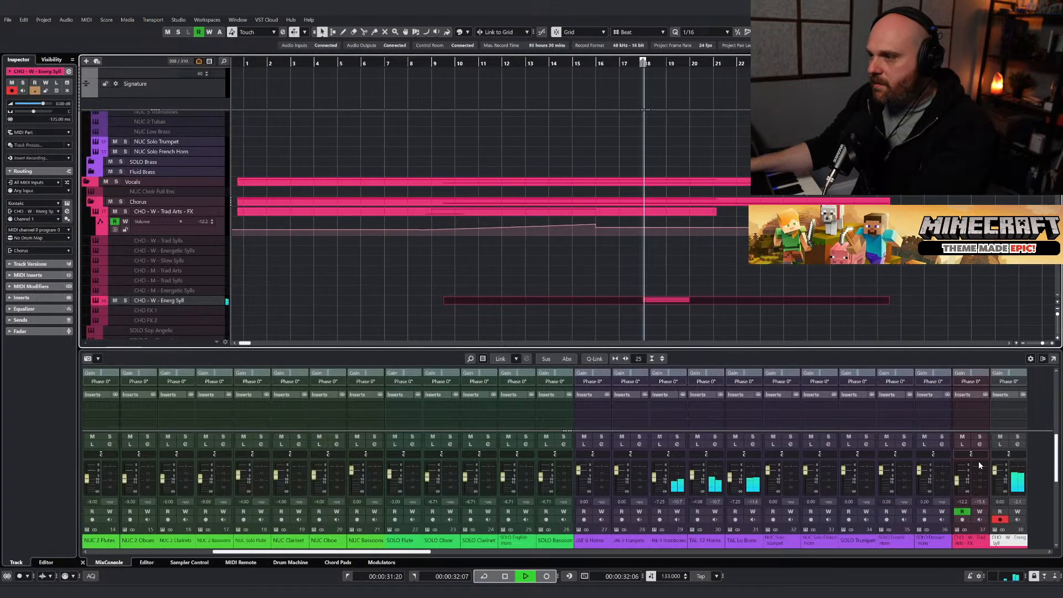
pyautogui.moveTo(997, 478); pyautogui.dragTo(997, 484)
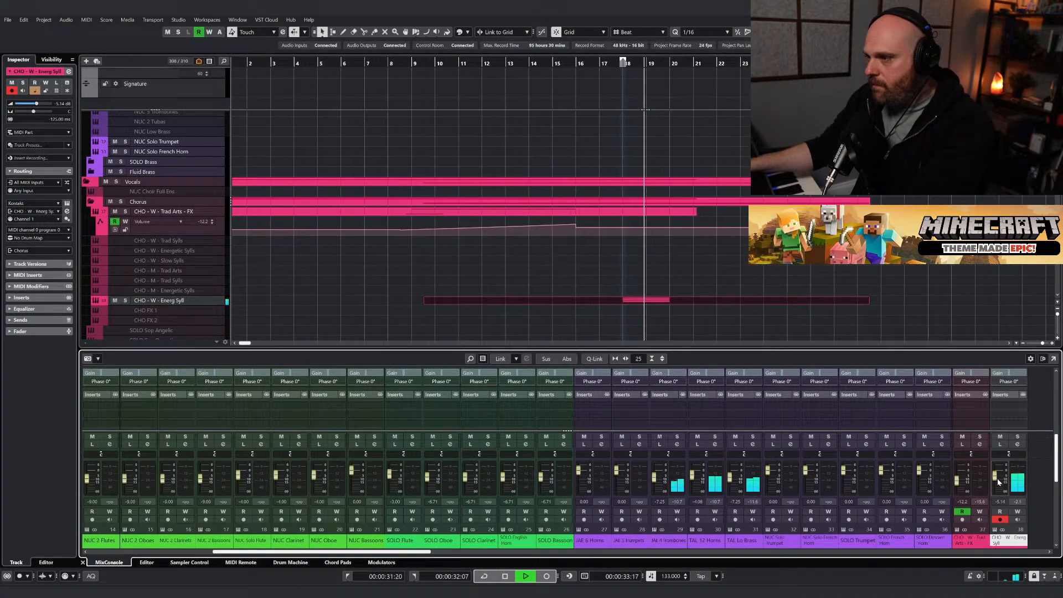
pyautogui.click(642, 309)
pyautogui.click(647, 304)
pyautogui.doubleClick(645, 304)
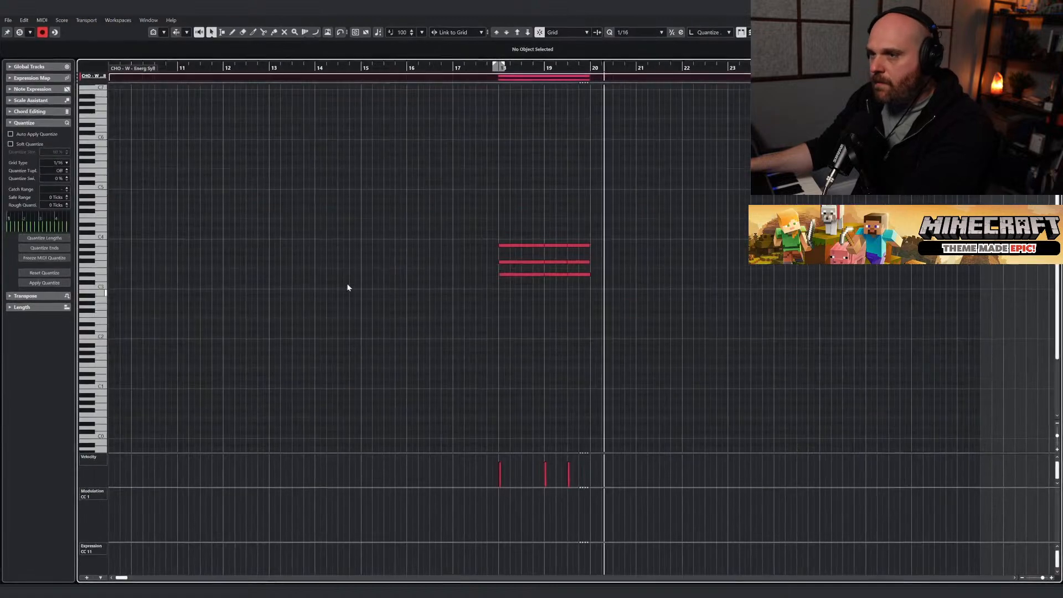
# Shorten the first choir chord and start the second at 18.4.1, check the rhythm in playback, and save the project.
pyautogui.click(486, 68)
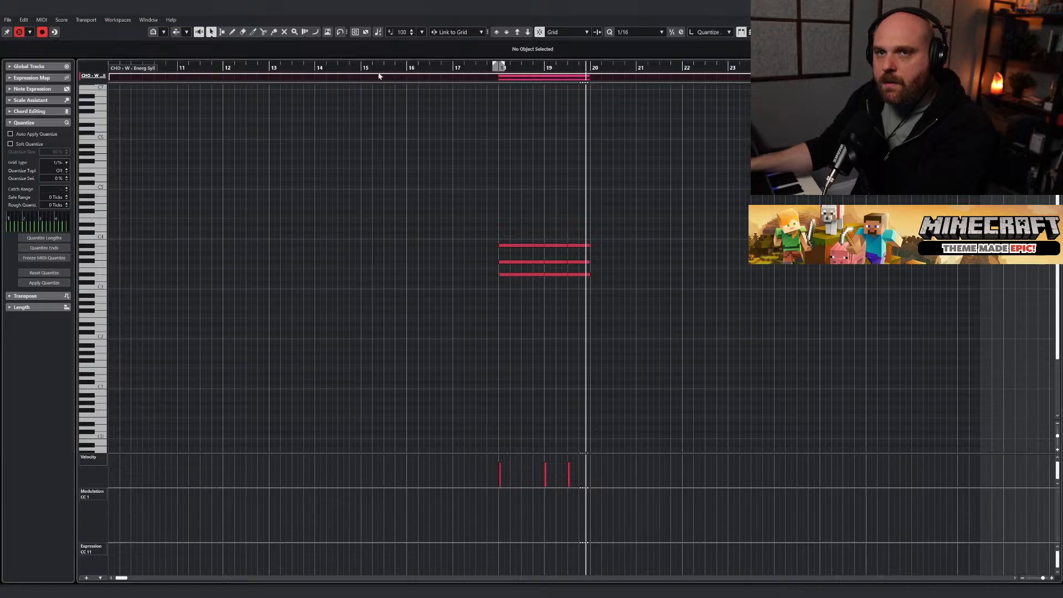
pyautogui.click(492, 66)
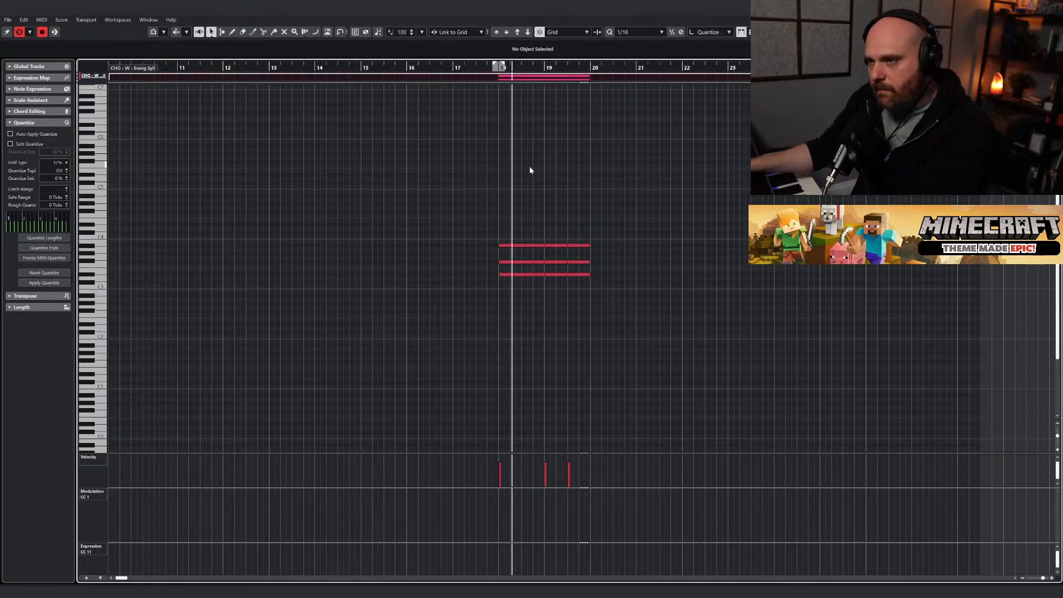
pyautogui.moveTo(528, 274)
pyautogui.mouseDown()
pyautogui.moveTo(542, 245)
pyautogui.moveTo(532, 246)
pyautogui.moveTo(555, 278)
pyautogui.moveTo(543, 259)
pyautogui.mouseUp()
pyautogui.click(499, 67)
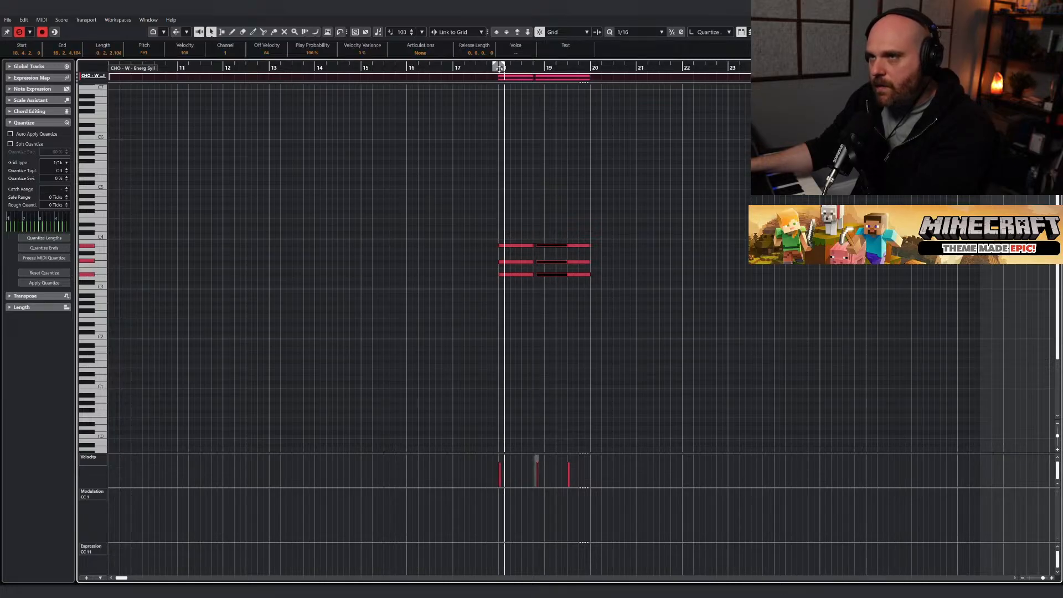
pyautogui.moveTo(499, 68); pyautogui.dragTo(484, 68)
pyautogui.moveTo(538, 247); pyautogui.dragTo(534, 247)
pyautogui.press('space')
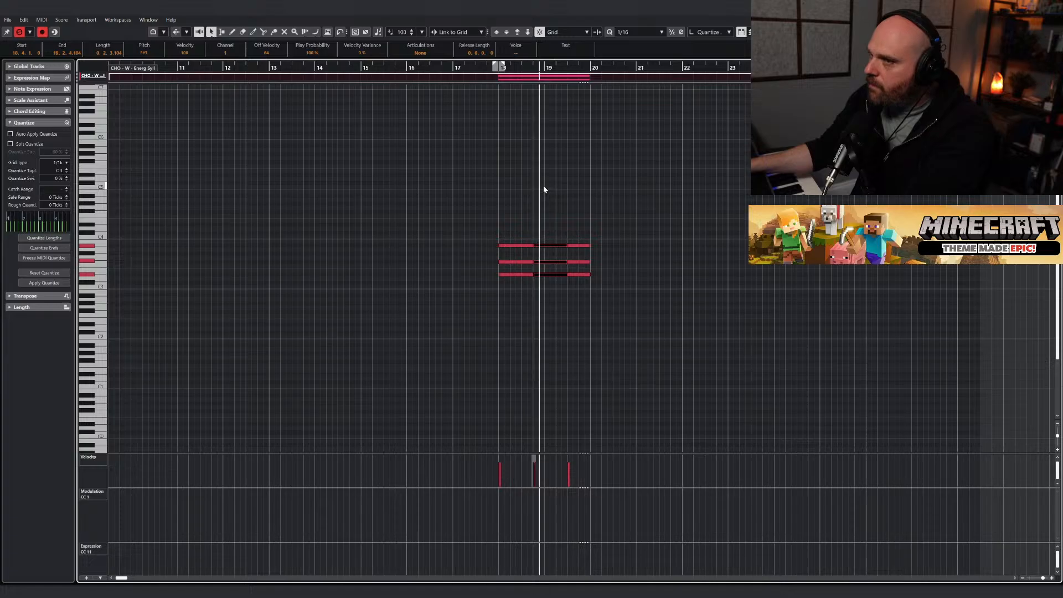
pyautogui.hotkey('ctrl', 's')
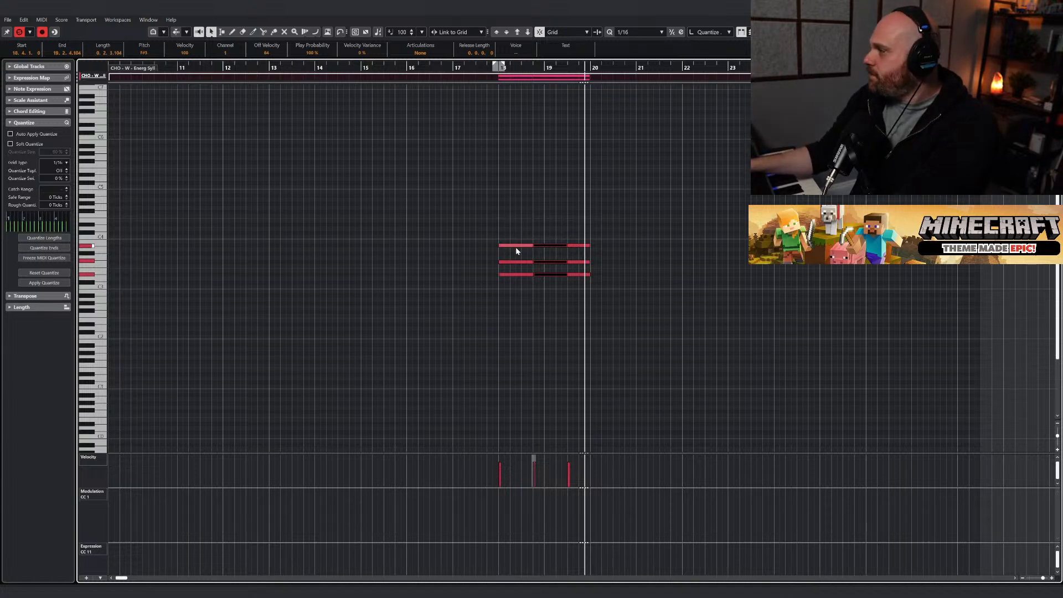
# Shorten all the choir chords in bars 18 and 19 by a sixteenth note and play them back.
pyautogui.click(506, 227)
pyautogui.hotkey('ctrl', 'a')
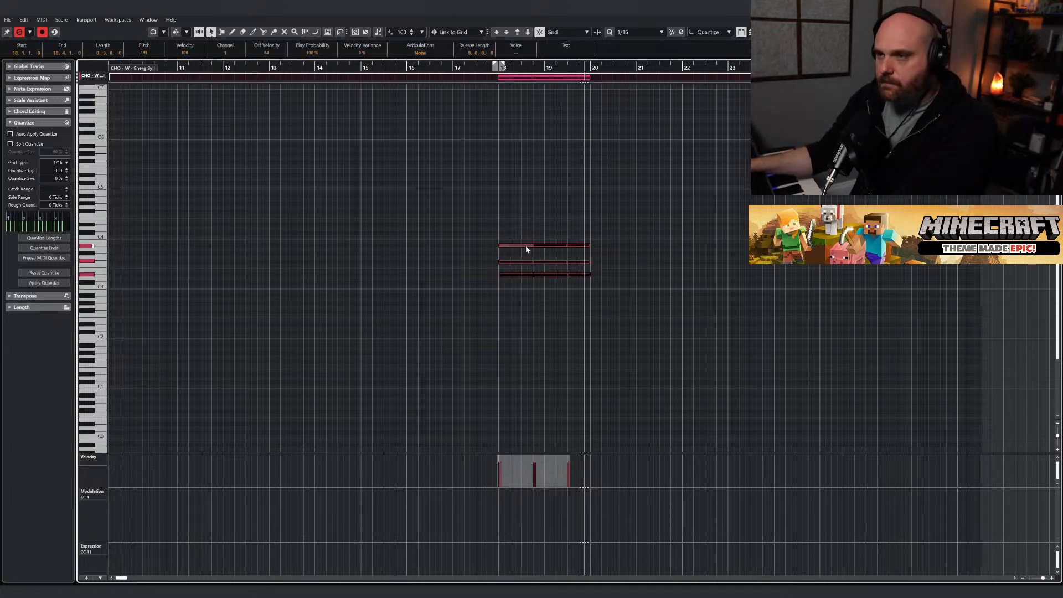
pyautogui.moveTo(532, 245); pyautogui.dragTo(528, 245)
pyautogui.rightClick(520, 223)
pyautogui.click(520, 223)
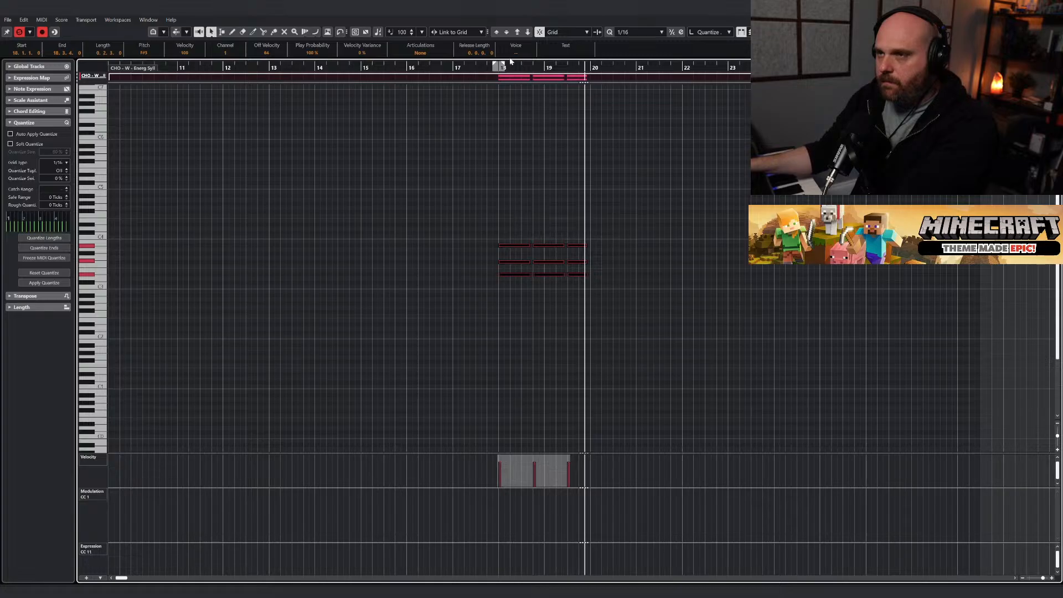
pyautogui.moveTo(505, 67); pyautogui.dragTo(498, 68)
pyautogui.press('space')
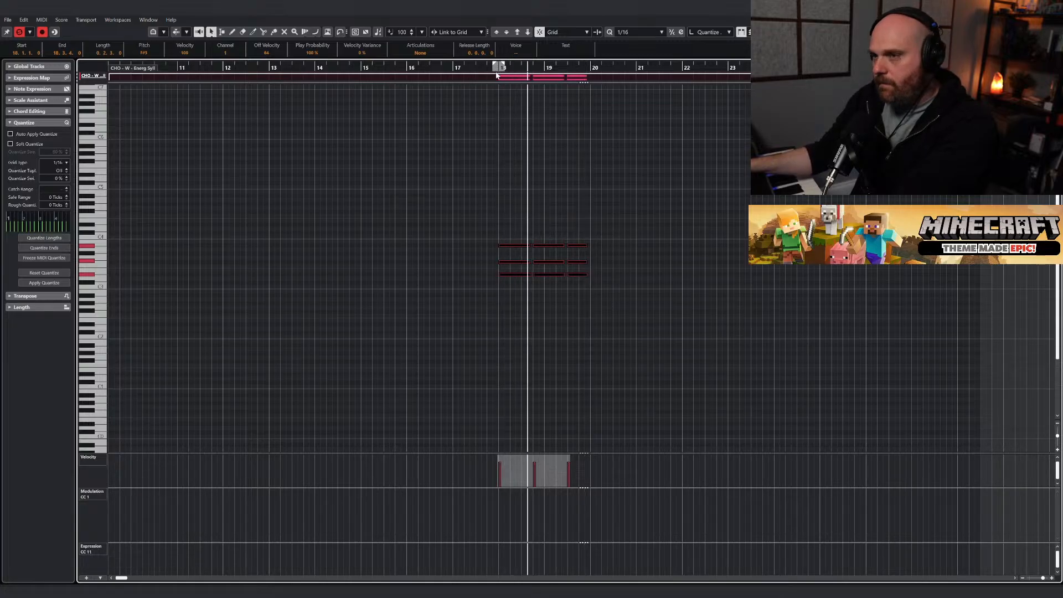
# Duplicate the choir chord pattern from bar 18 to bar 20 and play it from just before bar 18.
pyautogui.rightClick(537, 174)
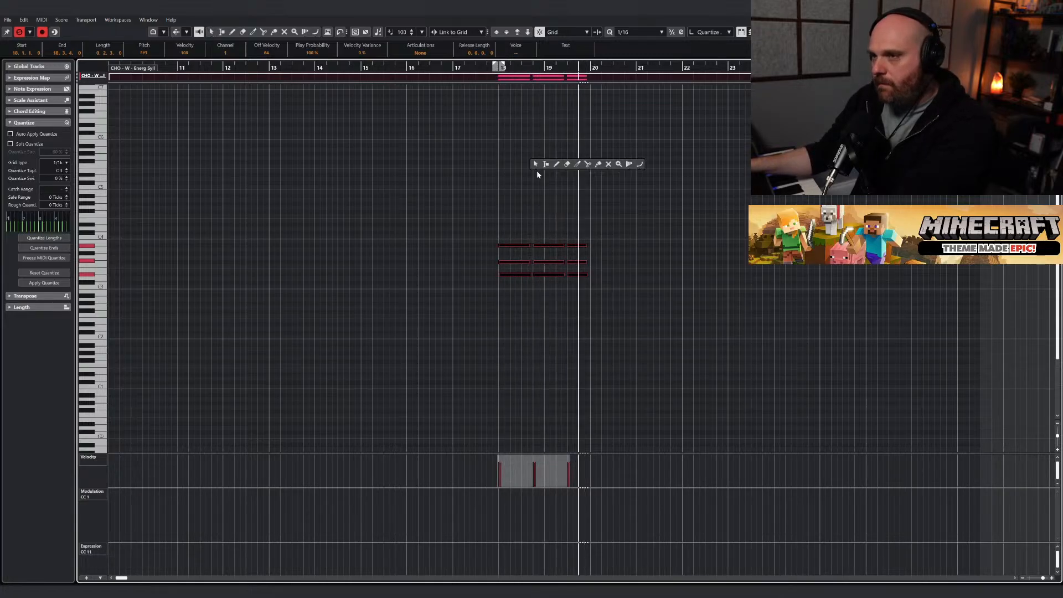
pyautogui.click(537, 174)
pyautogui.press('space')
pyautogui.moveTo(657, 307); pyautogui.dragTo(616, 246)
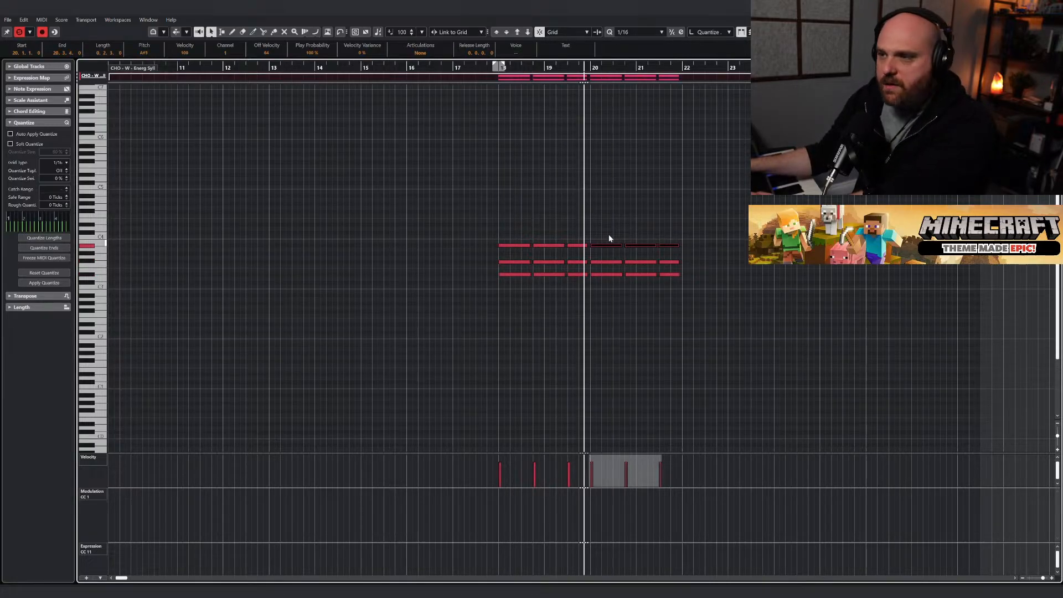
pyautogui.click(626, 284)
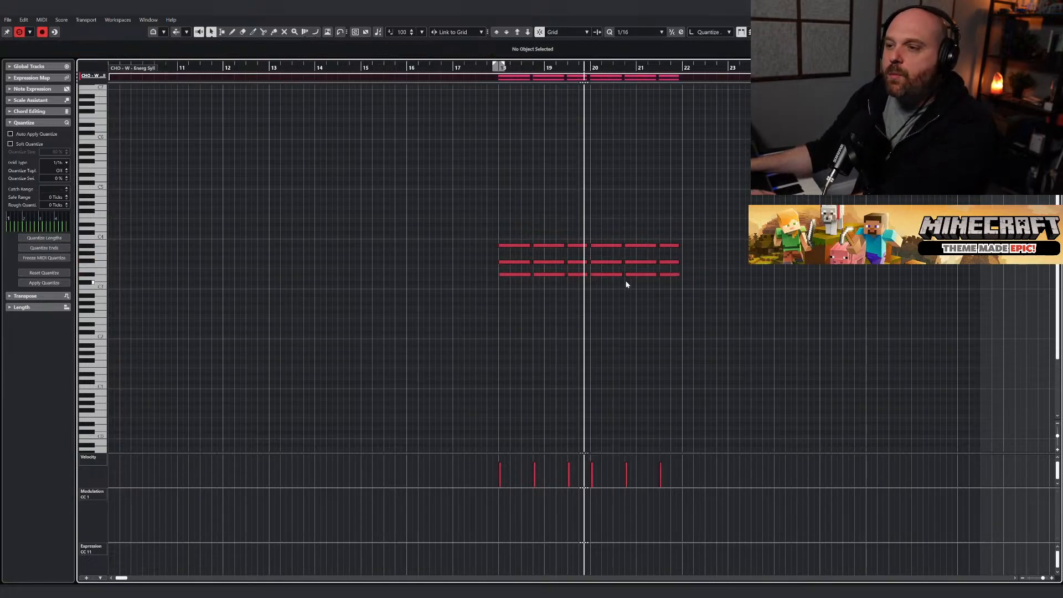
pyautogui.click(491, 65)
pyautogui.press('space')
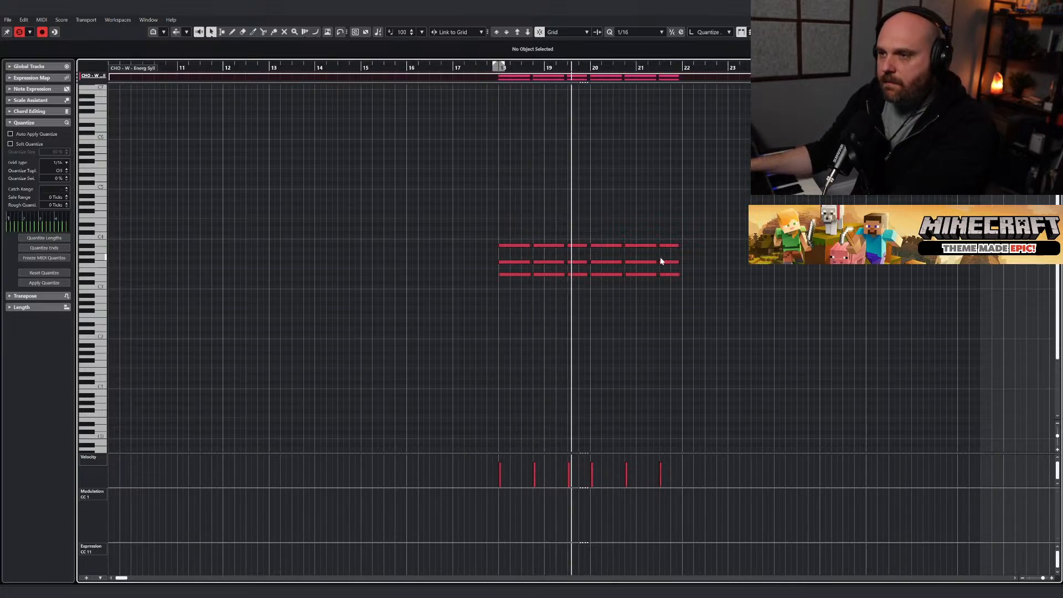
# Lower the bar 20 choir pattern's bottom and top notes by four semitones and its middle notes by three, and play it back.
pyautogui.moveTo(600, 268); pyautogui.dragTo(712, 289)
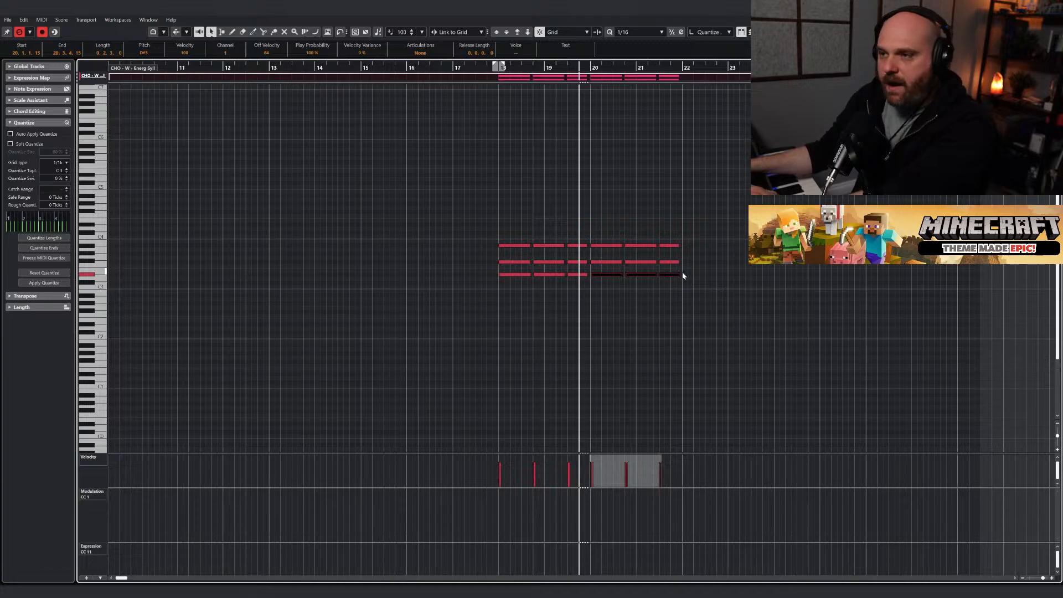
pyautogui.press('Down')
pyautogui.press('Down')
pyautogui.press('Down')
pyautogui.press('Down')
pyautogui.moveTo(607, 255); pyautogui.dragTo(708, 271)
pyautogui.press('Down')
pyautogui.press('Down')
pyautogui.press('Down')
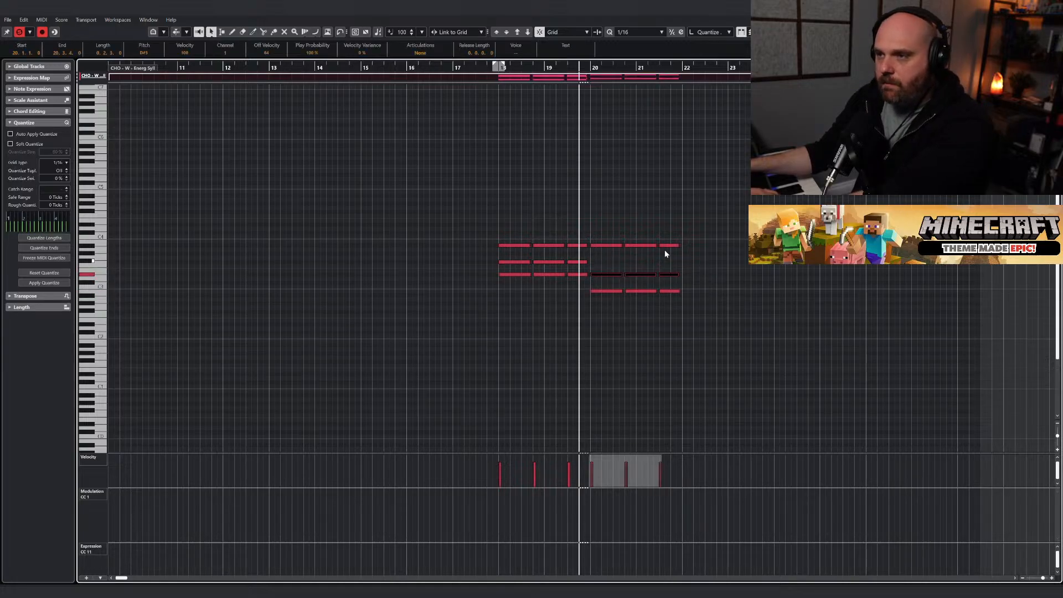
pyautogui.moveTo(614, 231); pyautogui.dragTo(719, 258)
pyautogui.press('Down')
pyautogui.press('Down')
pyautogui.press('Down')
pyautogui.press('Down')
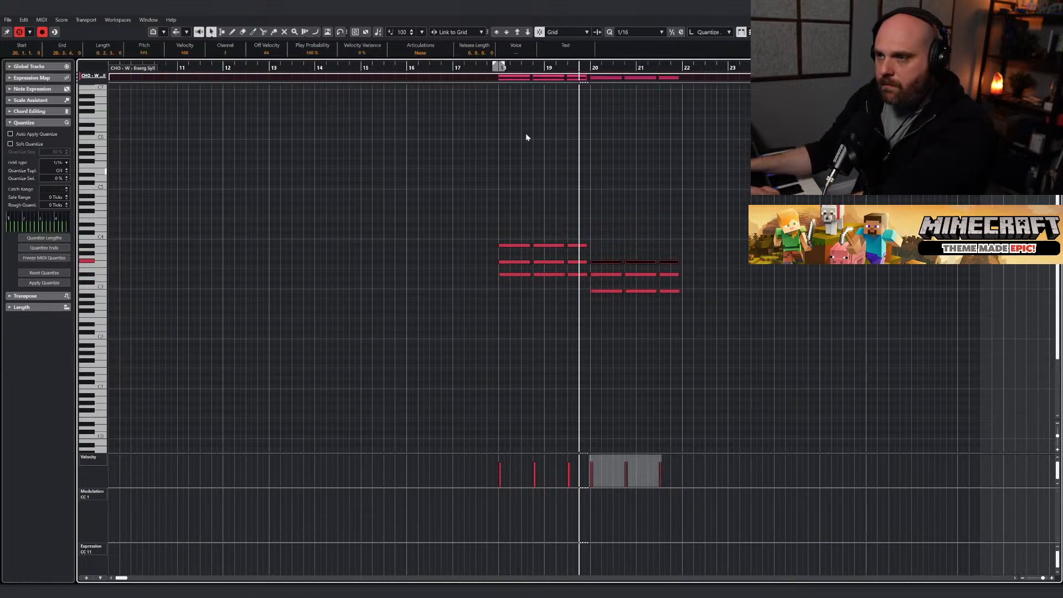
pyautogui.click(492, 66)
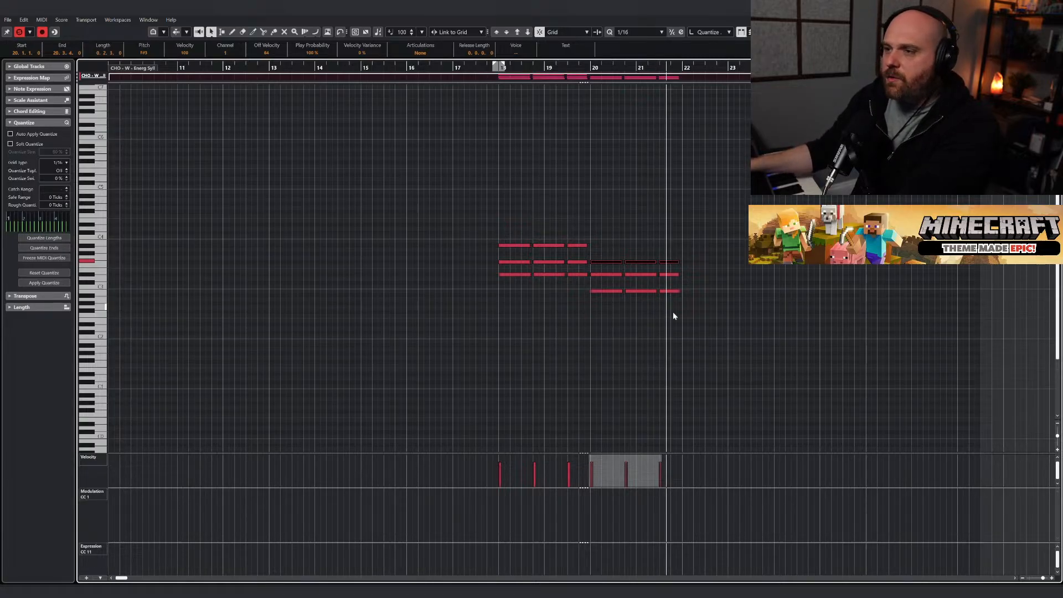
# Raise the lowest notes of the bar 20 choir pattern by an octave to B3 and play from just before bar 18.
pyautogui.moveTo(717, 327); pyautogui.dragTo(585, 295)
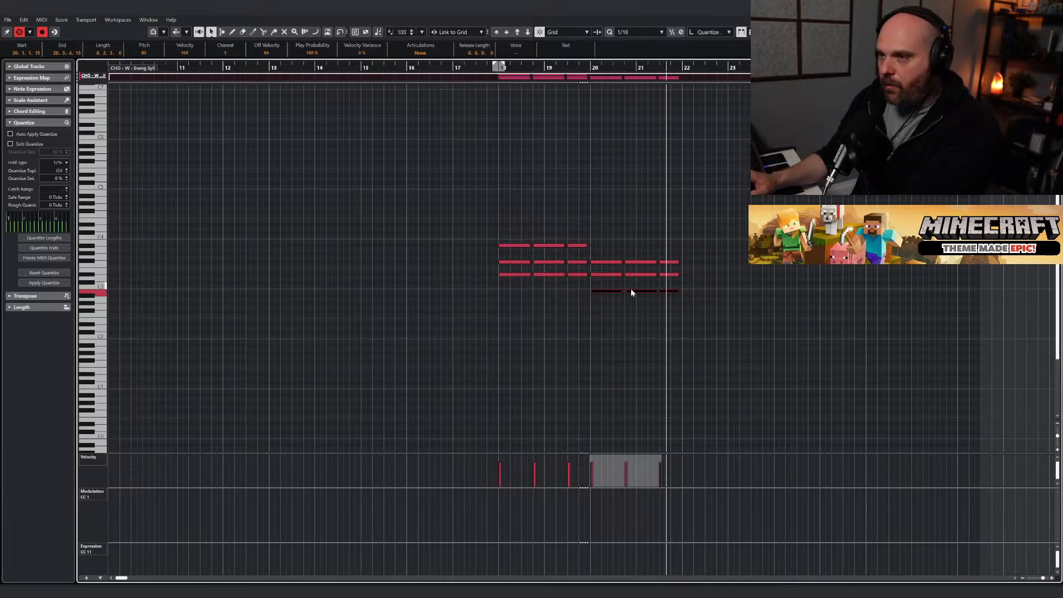
pyautogui.press('Up')
pyautogui.press('Up')
pyautogui.press('Up')
pyautogui.press('Up')
pyautogui.press('Up')
pyautogui.press('Up')
pyautogui.press('Up')
pyautogui.press('Up')
pyautogui.press('Up')
pyautogui.press('Up')
pyautogui.press('Up')
pyautogui.press('Up')
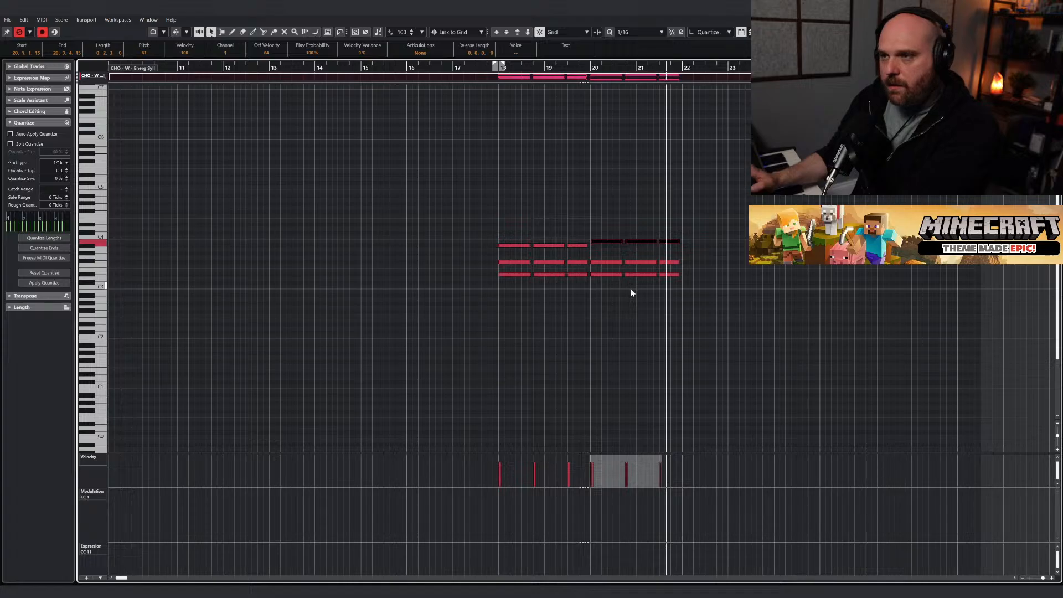
pyautogui.moveTo(500, 68); pyautogui.dragTo(495, 66)
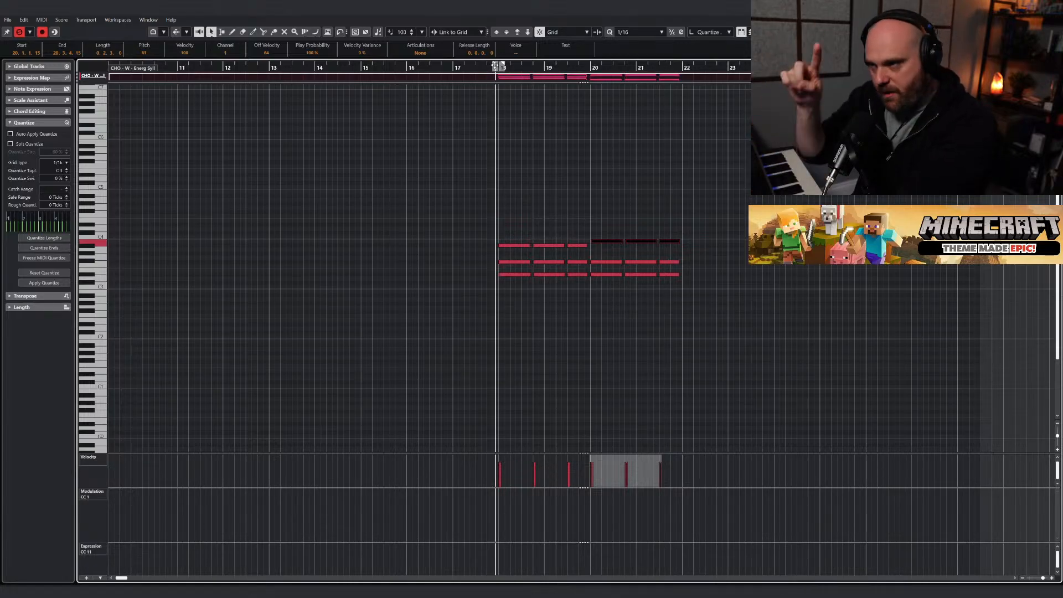
pyautogui.press('space')
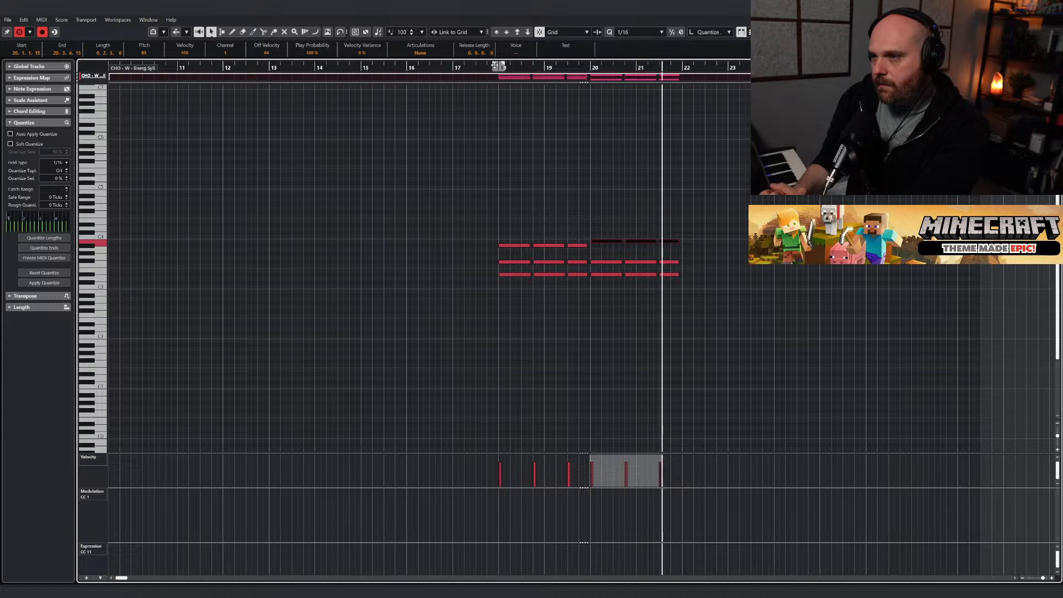
# Copy the choir chords from bars 20 and 21 to bar 22 and quantize the copied notes.
pyautogui.moveTo(753, 305); pyautogui.dragTo(763, 340)
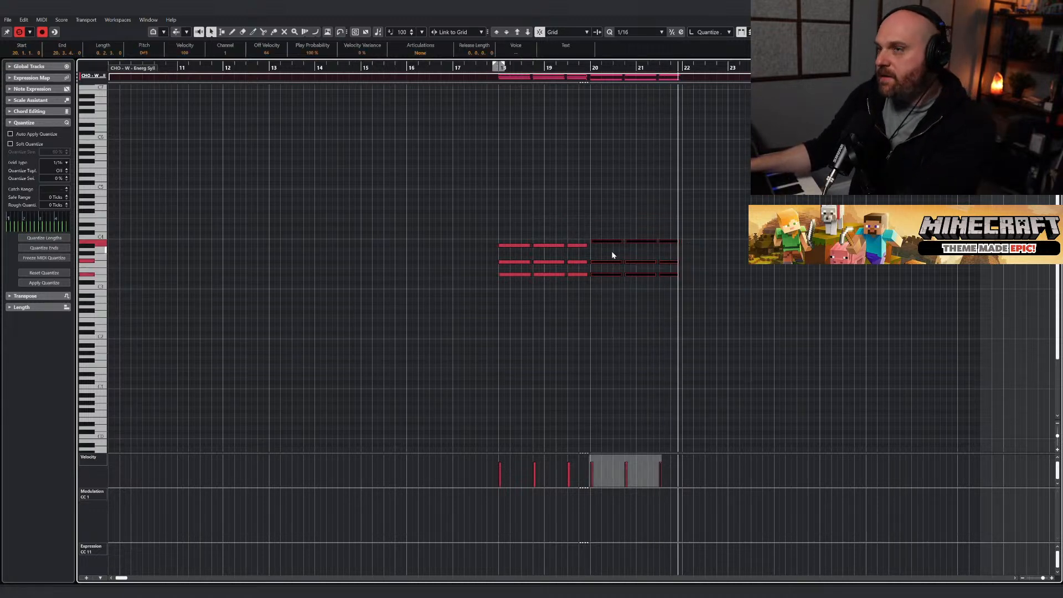
pyautogui.moveTo(600, 240); pyautogui.dragTo(695, 242)
pyautogui.hotkey('ctrl', 'z')
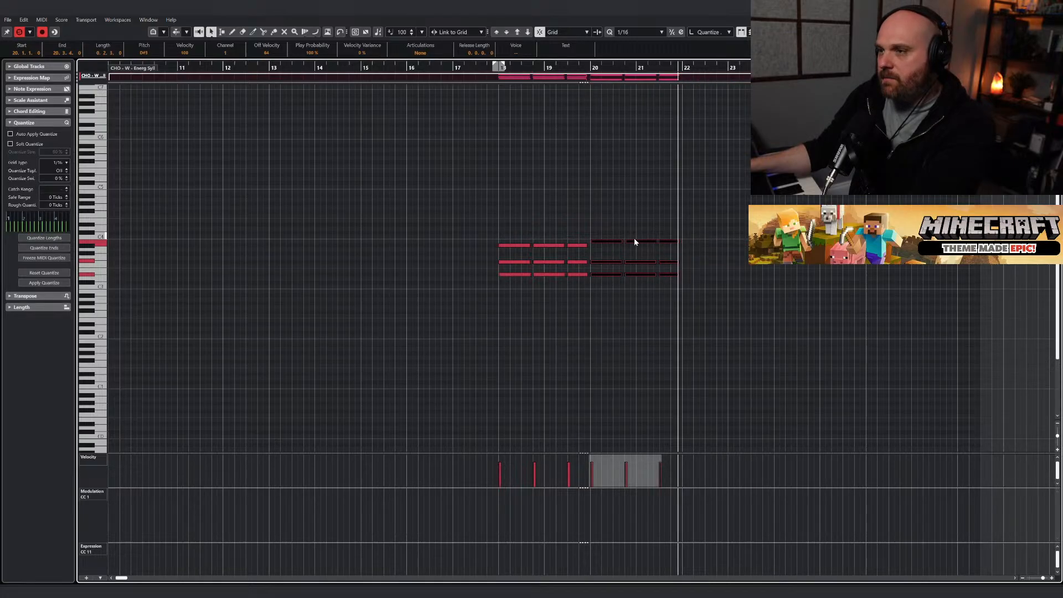
pyautogui.moveTo(595, 241); pyautogui.dragTo(689, 244)
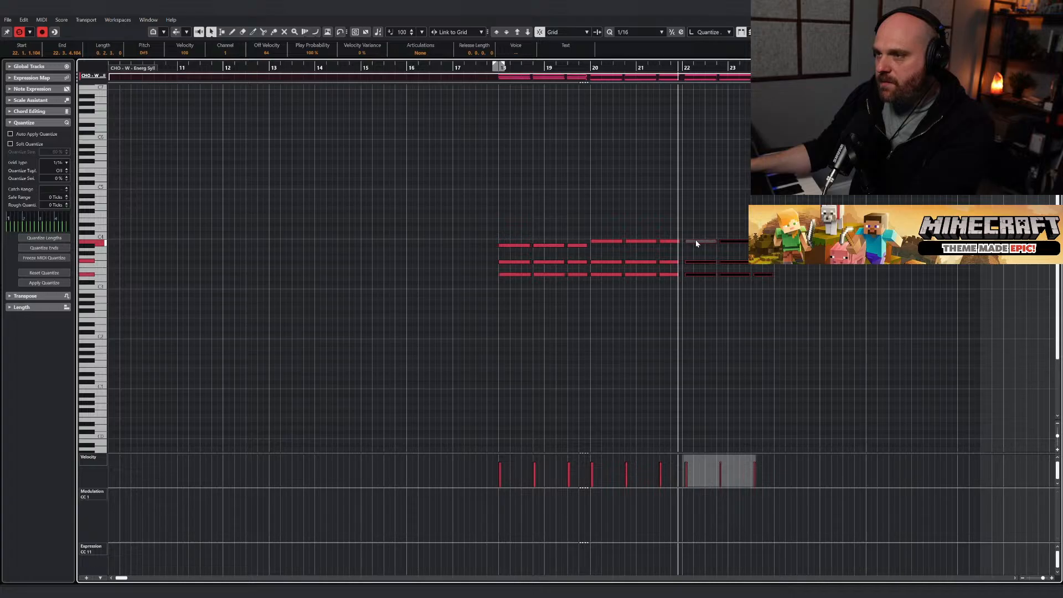
pyautogui.press('q')
# Lower the bar 22 choir pattern's top notes by one semitone and its bottom notes by two to C#3, and play it.
pyautogui.moveTo(692, 233); pyautogui.dragTo(772, 251)
pyautogui.press('Down')
pyautogui.moveTo(691, 264); pyautogui.dragTo(788, 288)
pyautogui.press('Down')
pyautogui.press('Down')
pyautogui.press('space')
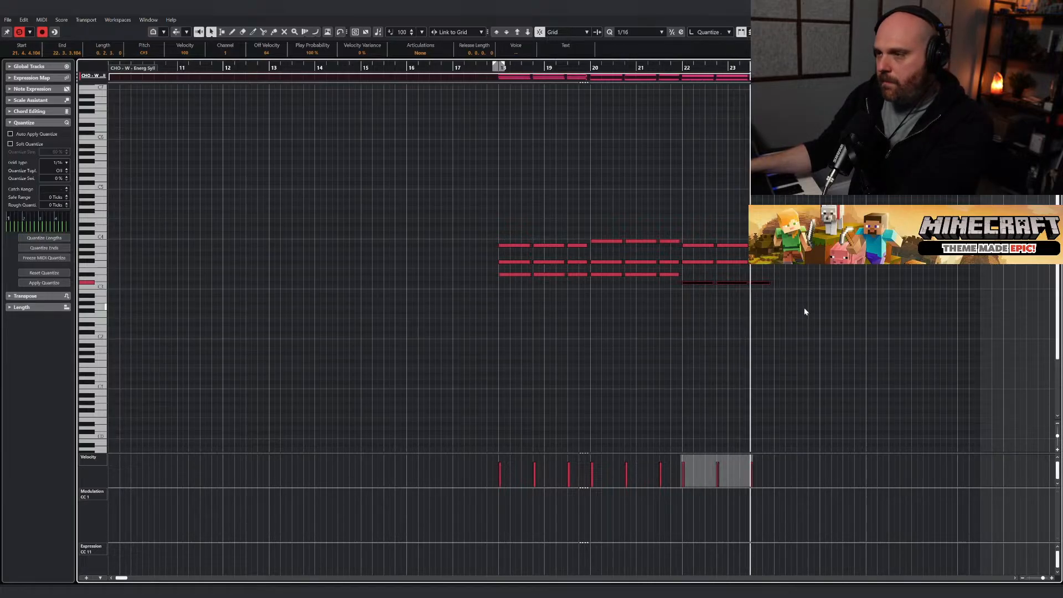
# Copy the bar 22 choir pattern to bar 24, lower the copy's upper notes to G#3, and return the playhead before bar 18.
pyautogui.moveTo(804, 307); pyautogui.dragTo(853, 246)
pyautogui.click(789, 253)
pyautogui.press('Down')
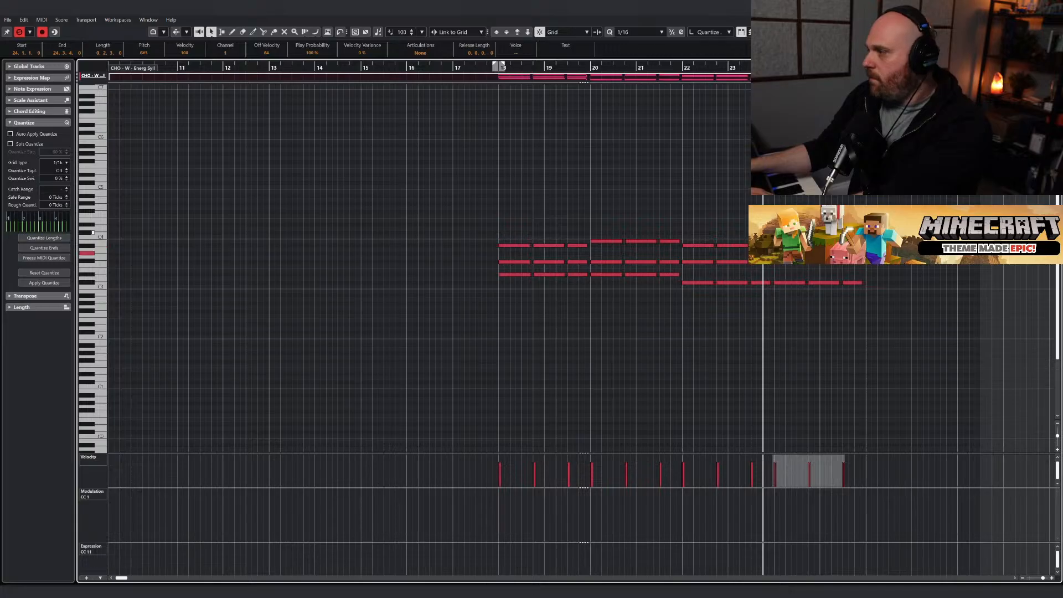
pyautogui.click(711, 101)
pyautogui.click(476, 68)
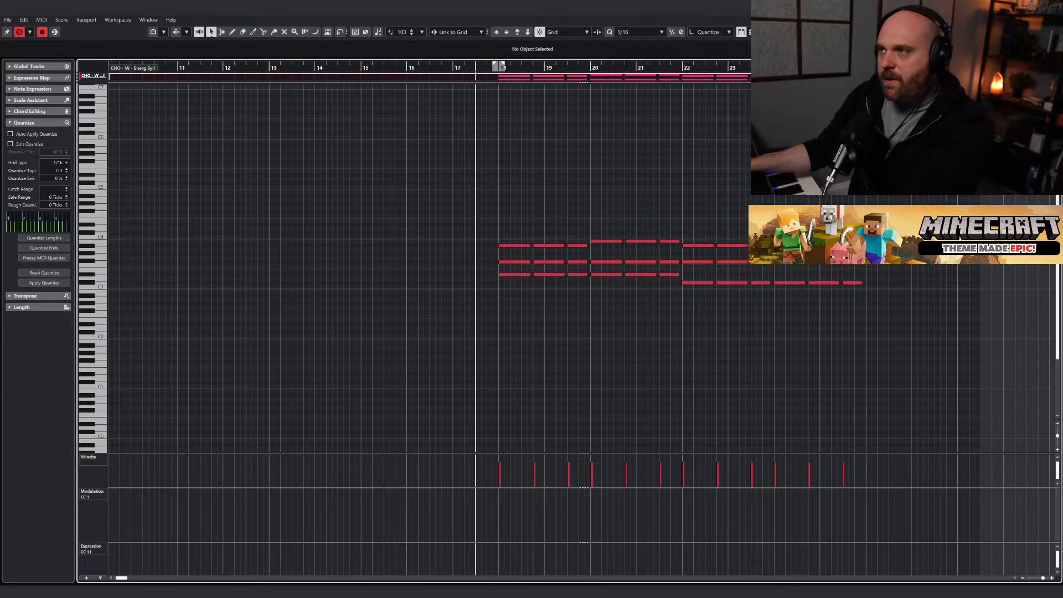
# Close the note editor and lower the women's energetic-syllable choir track to -6.26 dB while playing from before bar 18.
pyautogui.click(1052, 7)
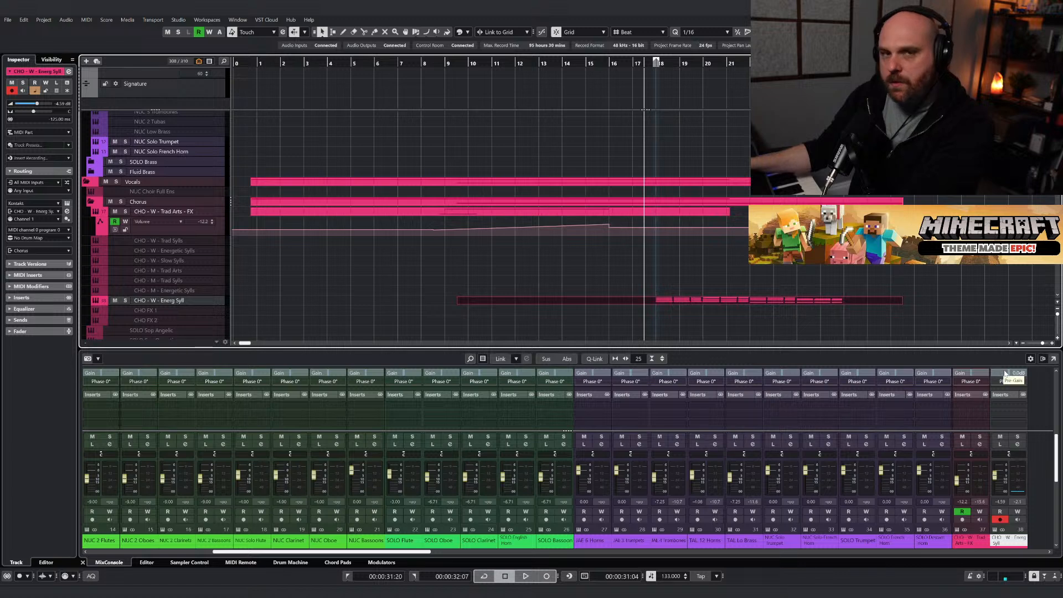
pyautogui.press('space')
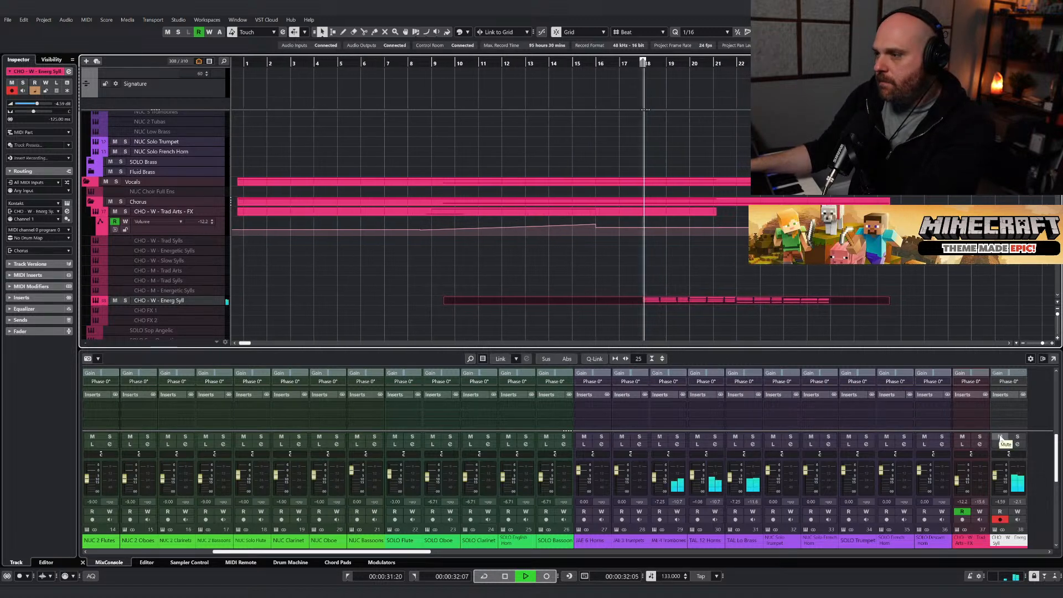
pyautogui.moveTo(995, 474); pyautogui.dragTo(997, 477)
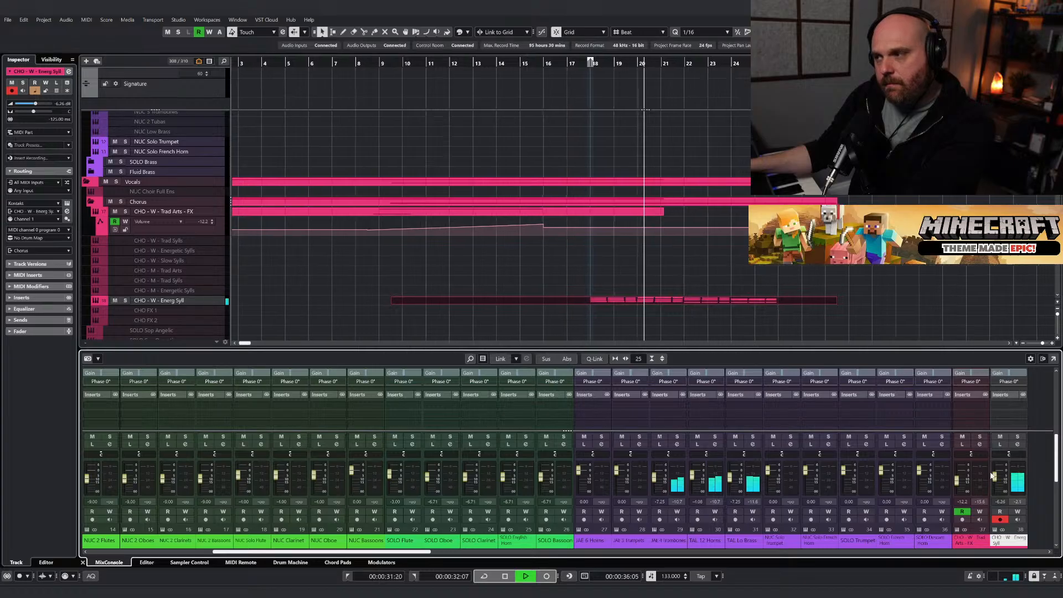
pyautogui.moveTo(996, 482); pyautogui.dragTo(996, 481)
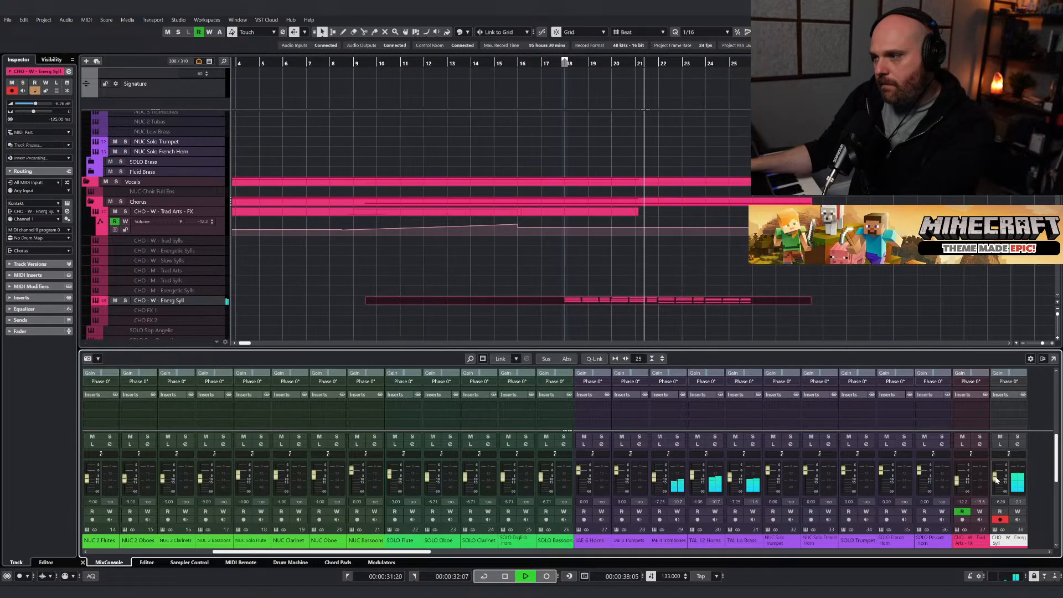
pyautogui.rightClick(655, 309)
pyautogui.click(660, 314)
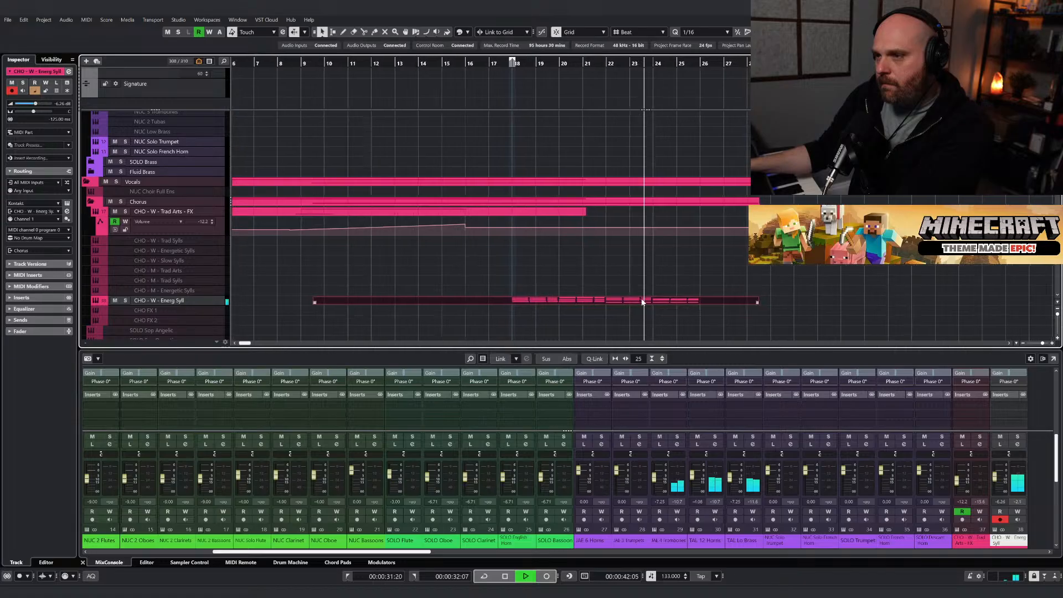
pyautogui.rightClick(662, 307)
pyautogui.click(662, 308)
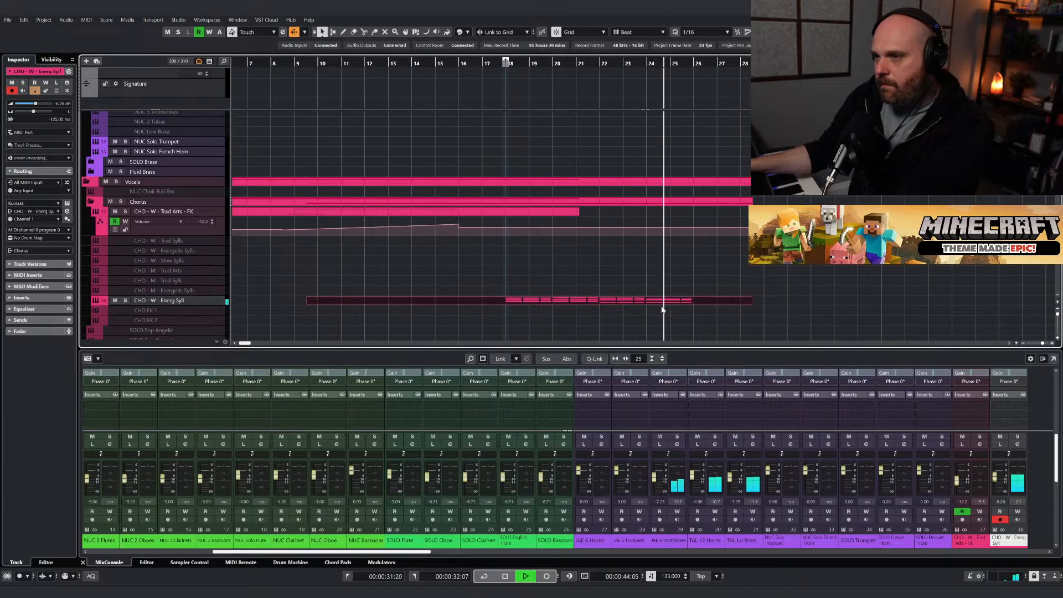
pyautogui.press('space')
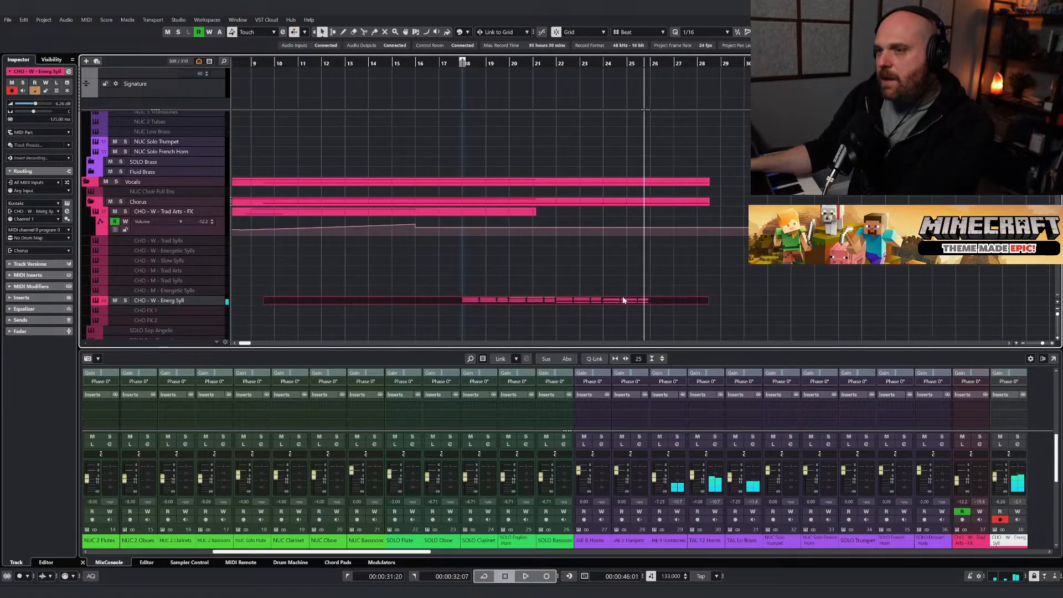
# Split the energetic-syllable choir part at bar 18 and delete the empty section before it.
pyautogui.rightClick(617, 307)
pyautogui.click(659, 308)
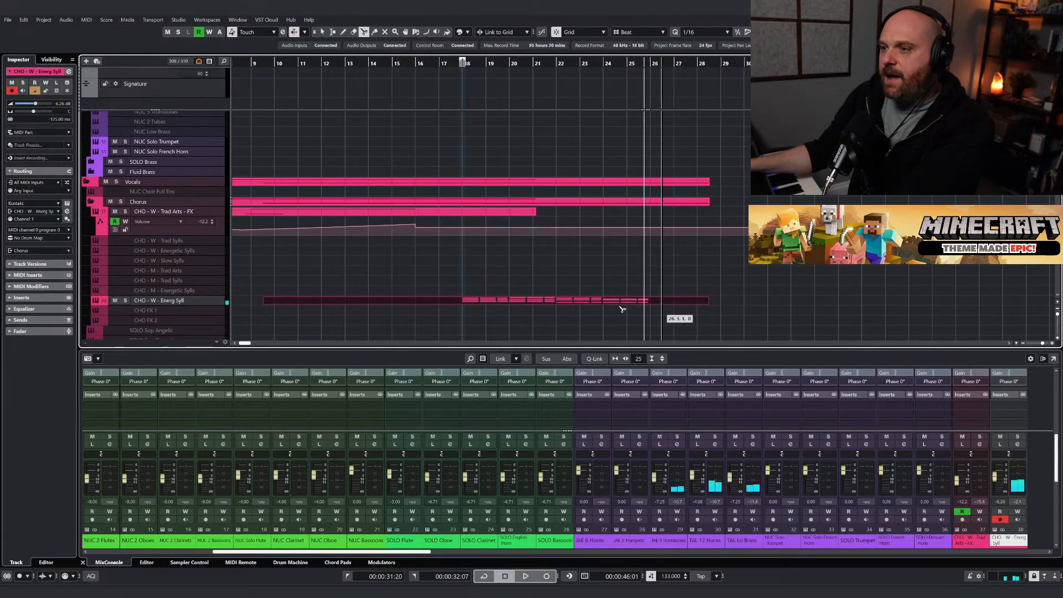
pyautogui.click(463, 306)
pyautogui.press('1')
pyautogui.click(438, 302)
pyautogui.press('Delete')
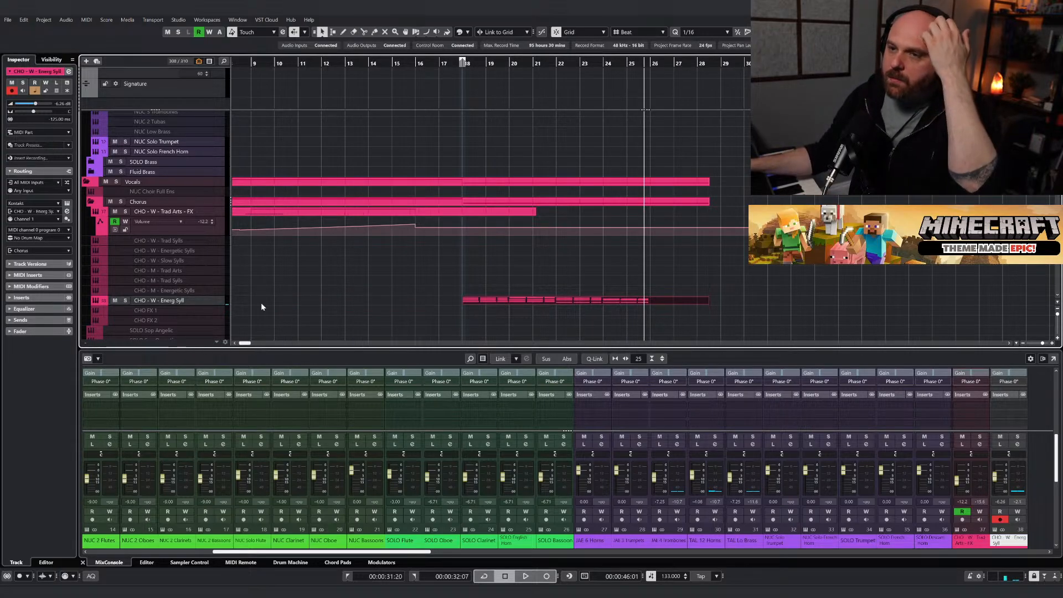
# Duplicate the CHO - W - Energ Syll track together with its part.
pyautogui.rightClick(203, 302)
pyautogui.click(230, 331)
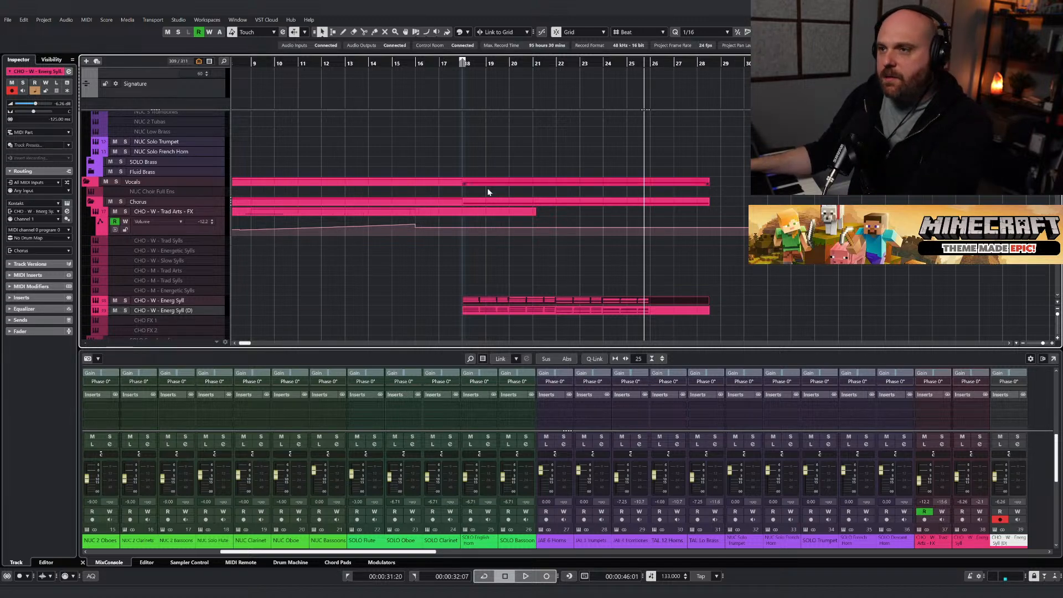
pyautogui.hotkey('ctrl', 'e')
pyautogui.hotkey('ctrl', 'e')
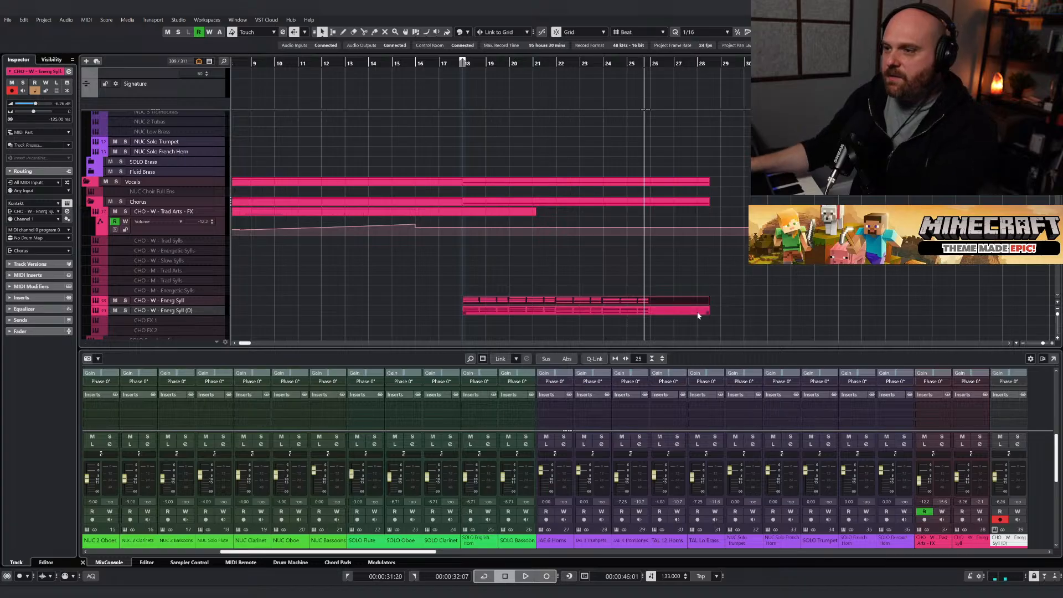
# In the duplicated choir part, lower the top notes of bars 18 to 25 by one octave and close the note editor.
pyautogui.click(637, 310)
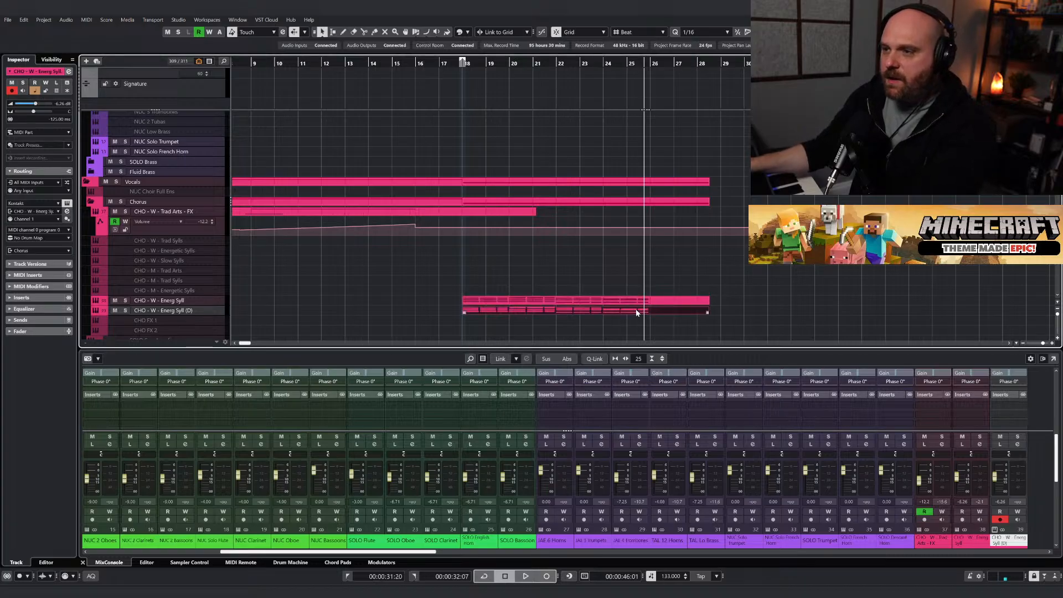
pyautogui.doubleClick(588, 311)
pyautogui.moveTo(204, 65); pyautogui.dragTo(158, 90)
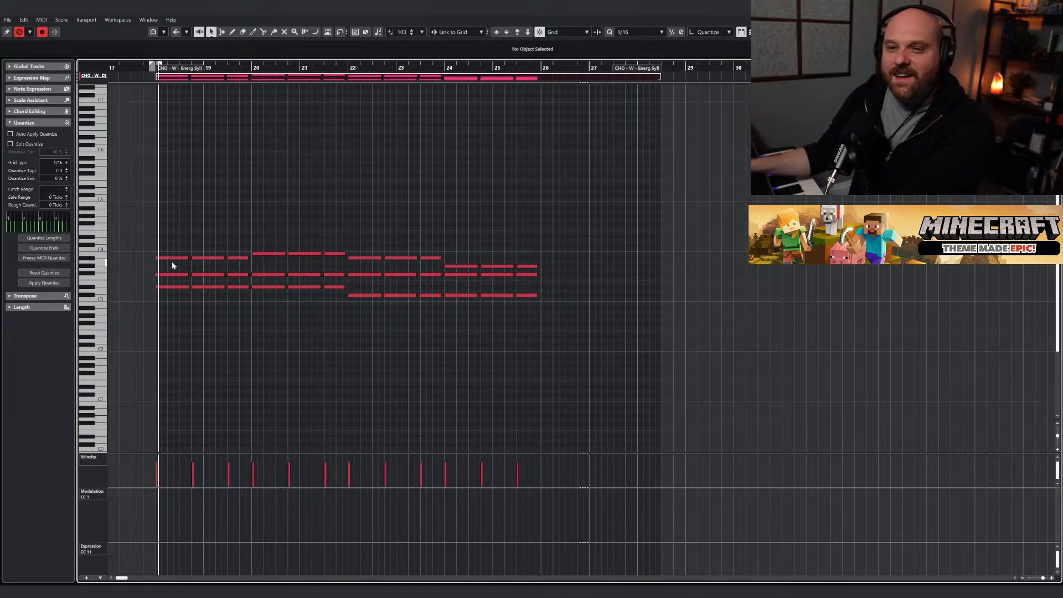
pyautogui.moveTo(157, 247); pyautogui.dragTo(339, 264)
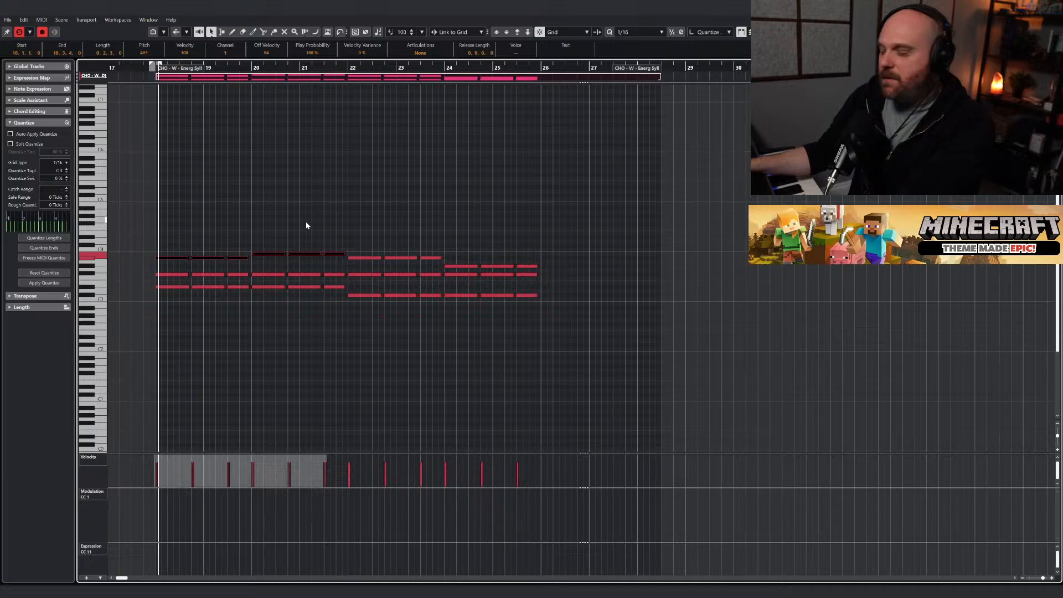
pyautogui.click(529, 32)
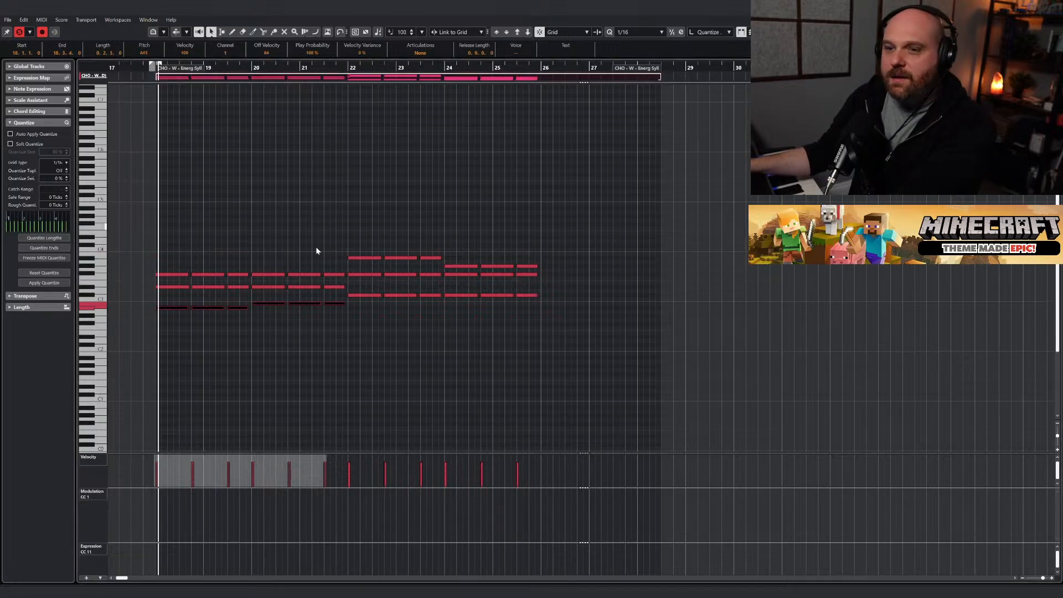
pyautogui.moveTo(370, 249); pyautogui.dragTo(538, 266)
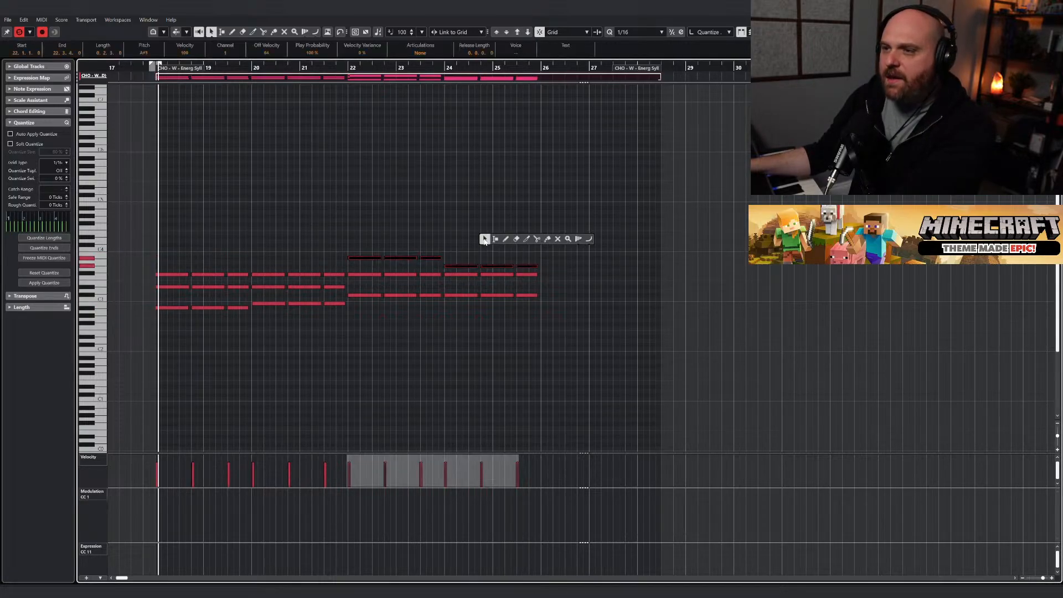
pyautogui.click(527, 33)
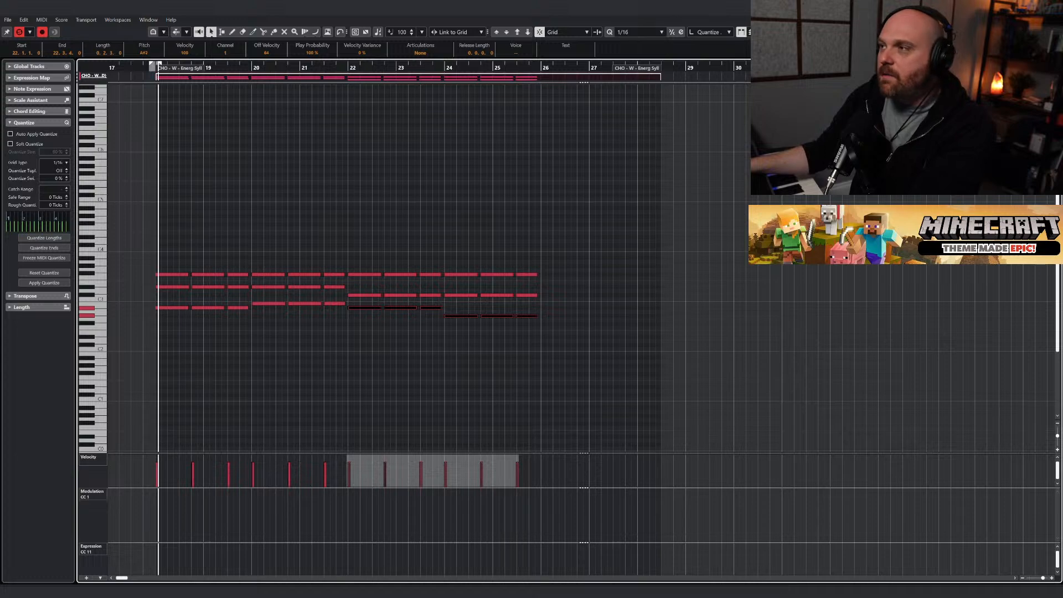
pyautogui.press('Return')
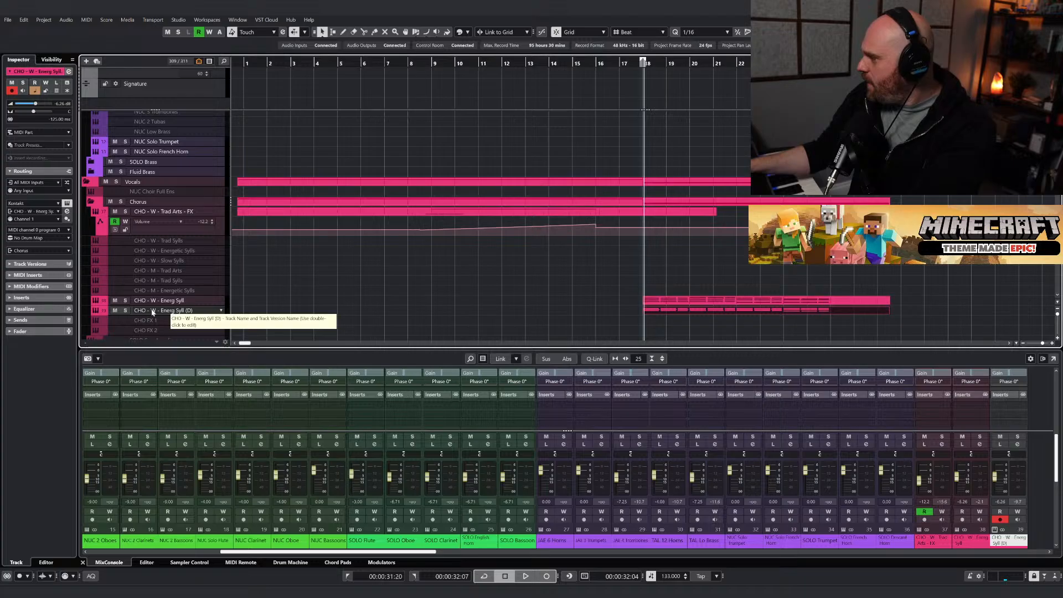
# Solo the original and duplicated energetic-syllable choir tracks and play them from bar 18.
pyautogui.click(125, 310)
pyautogui.click(125, 300)
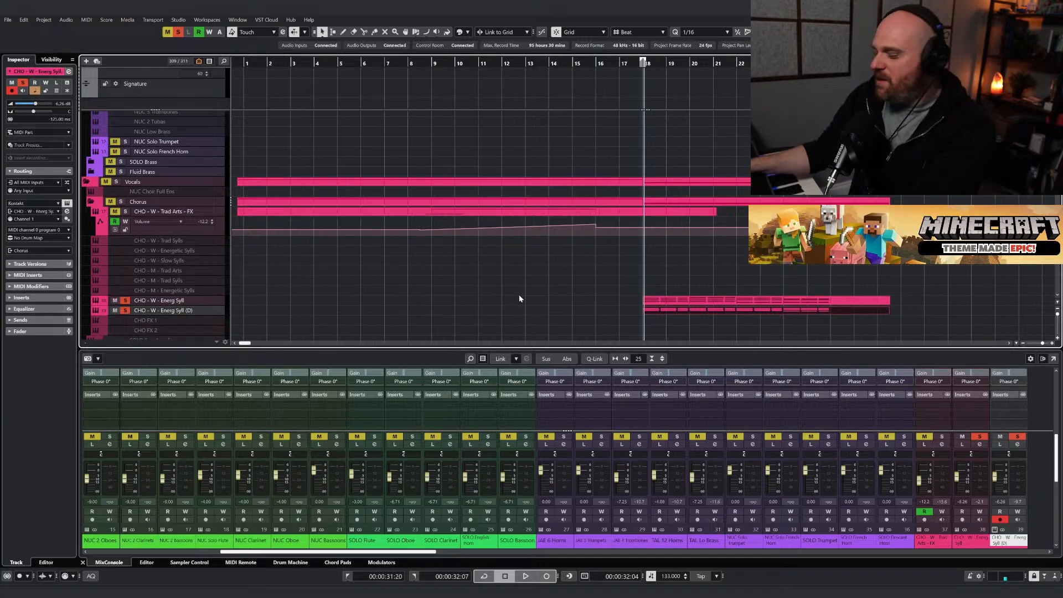
pyautogui.press('space')
pyautogui.scroll(4, 643, 149)
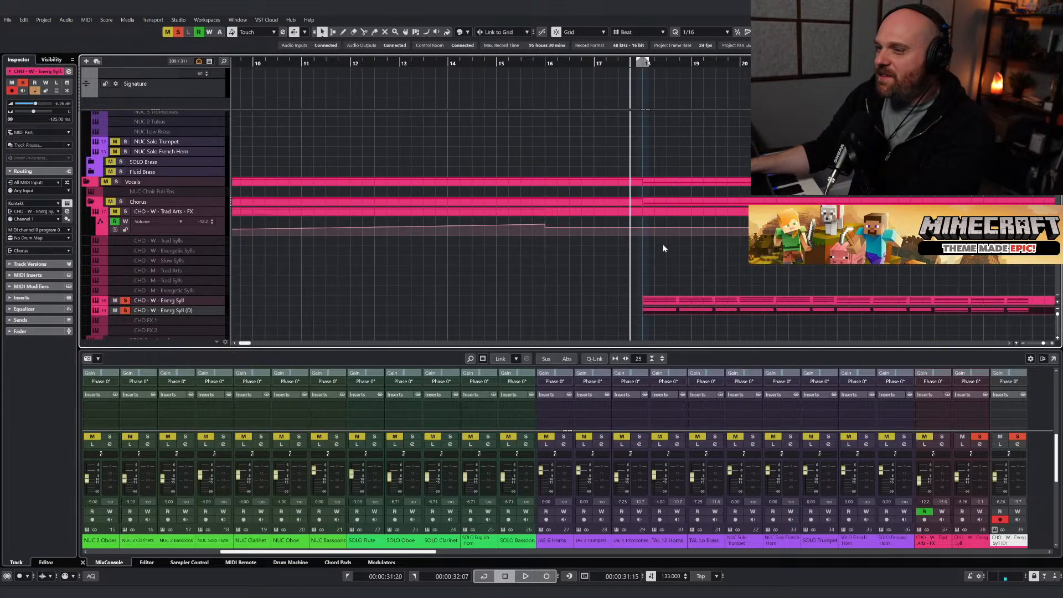
# Lower the duplicated choir track's volume to about -11.9 dB while playing both choir tracks.
pyautogui.scroll(-1, 659, 222)
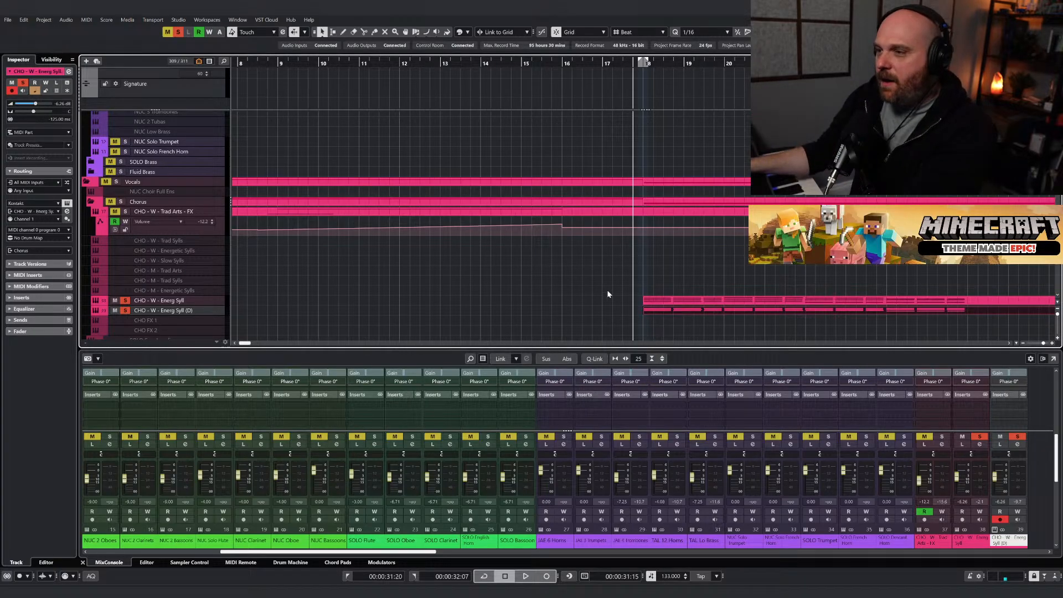
pyautogui.scroll(-2, 607, 294)
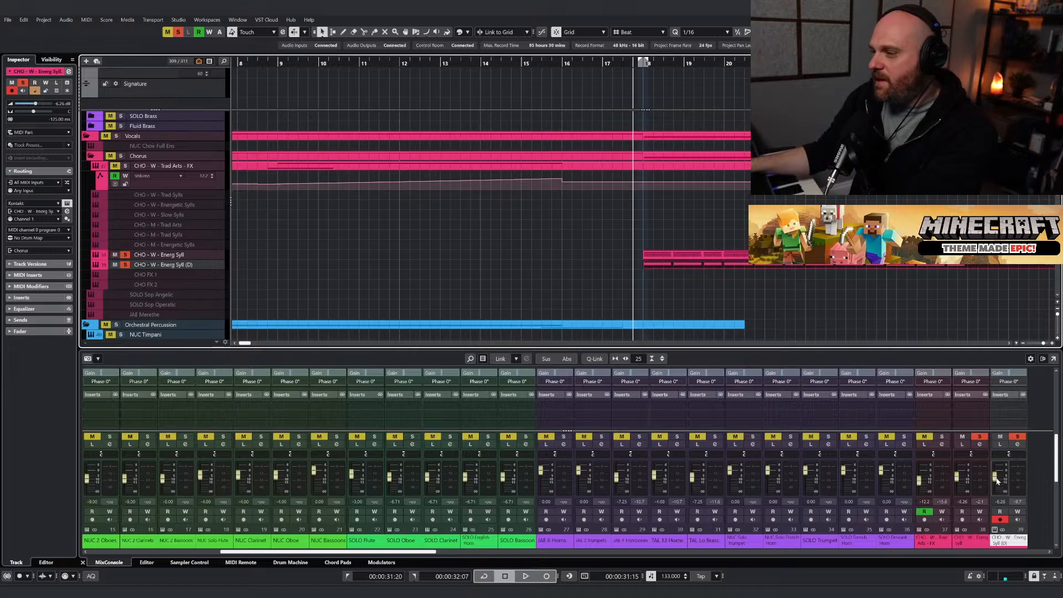
pyautogui.scroll(-1, 997, 481)
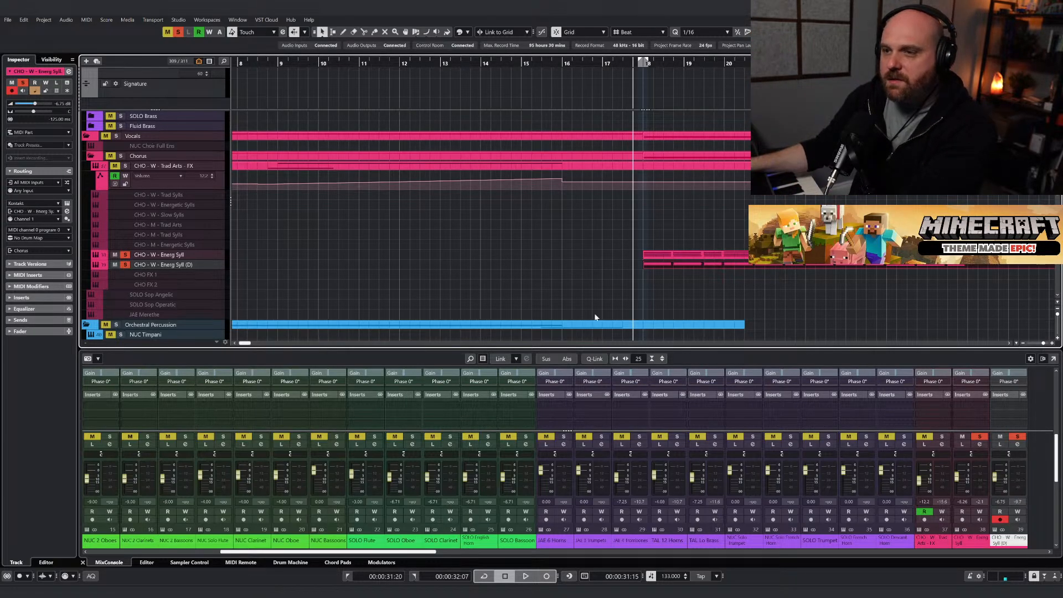
pyautogui.press('space')
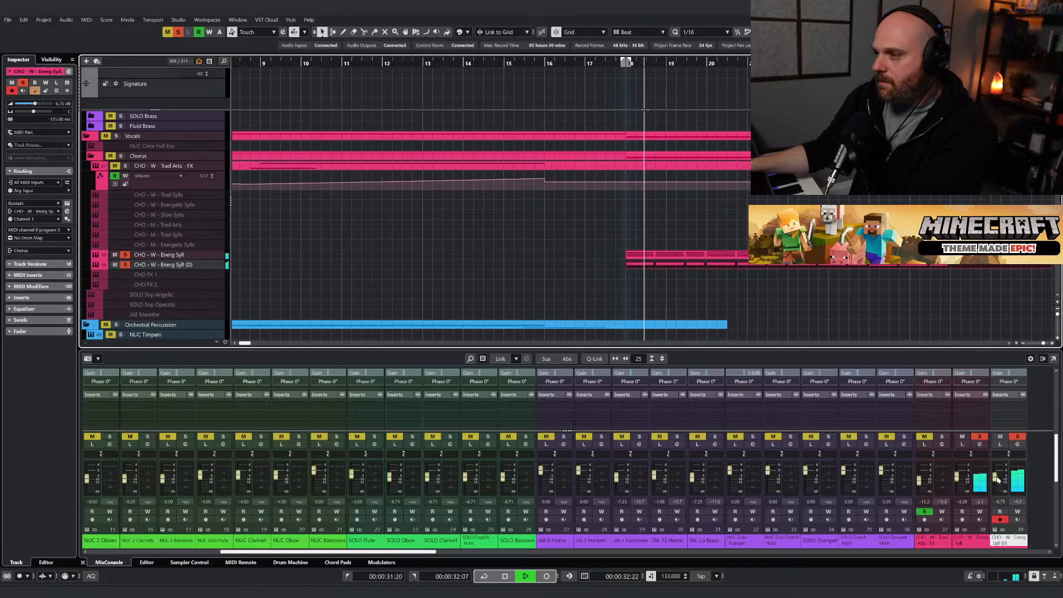
pyautogui.moveTo(994, 480); pyautogui.dragTo(994, 492)
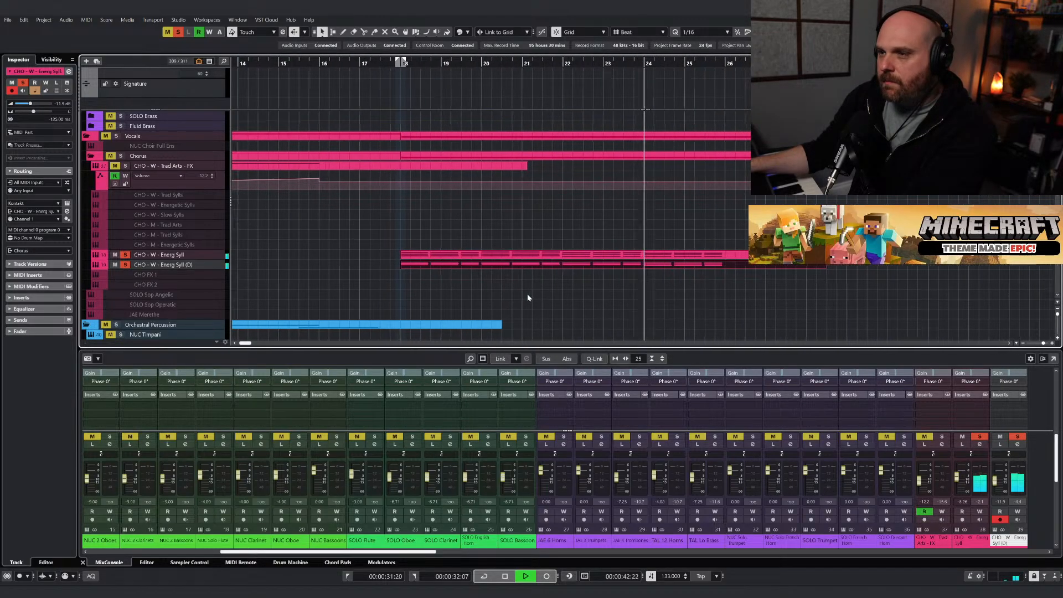
pyautogui.press('space')
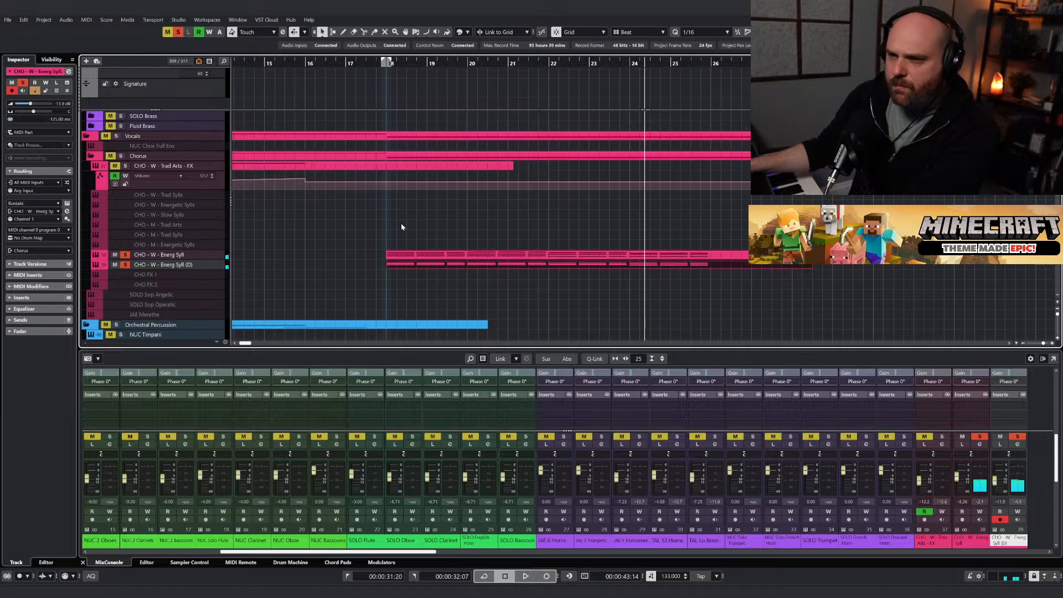
# Play from bar 18 with the duplicated choir track muted and unmuted, and lower its volume to about -12.6 dB.
pyautogui.click(385, 62)
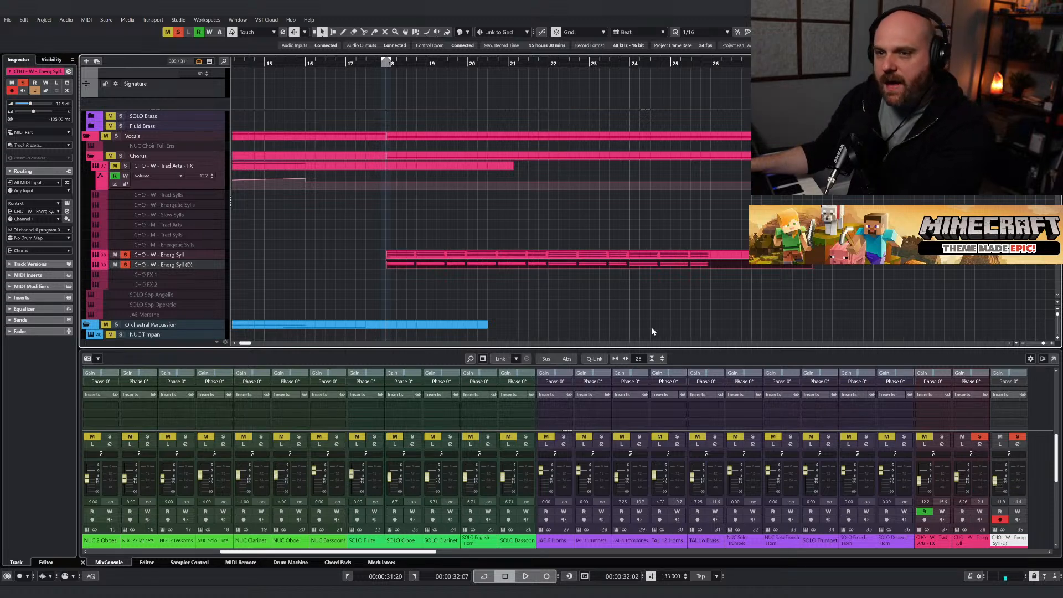
pyautogui.click(999, 436)
pyautogui.press('space')
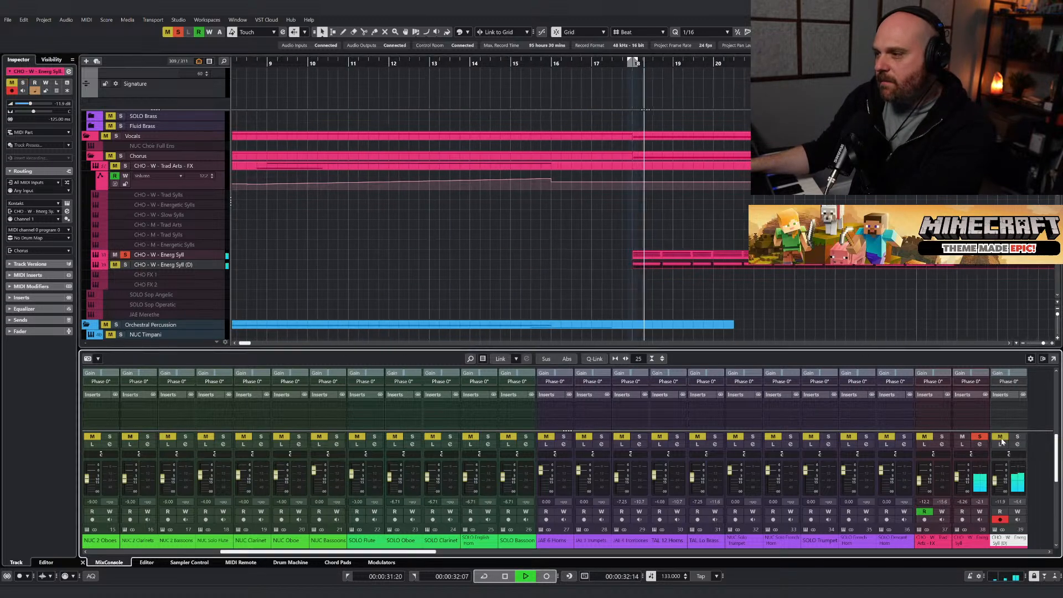
pyautogui.click(1001, 438)
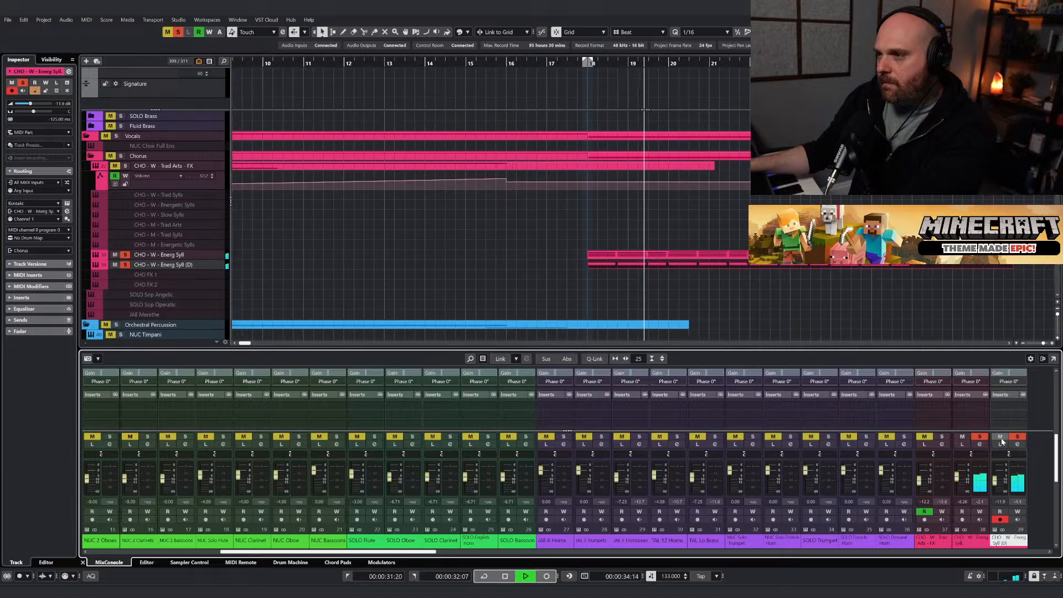
pyautogui.moveTo(999, 483); pyautogui.dragTo(999, 485)
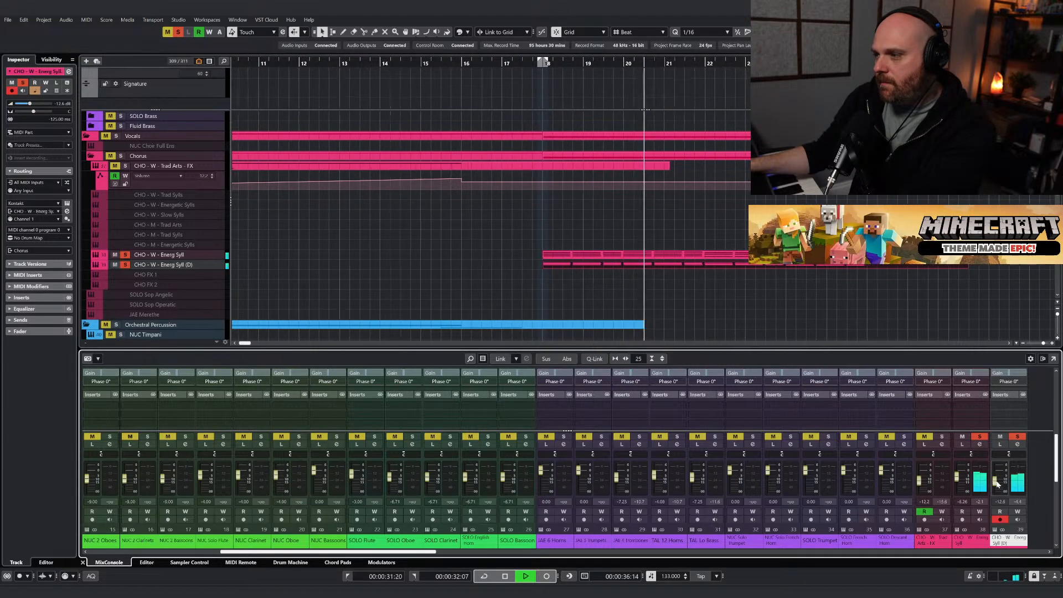
pyautogui.press('space')
# Select the original energetic-syllable choir track and add a Val Room send at -10 dB.
pyautogui.click(158, 254)
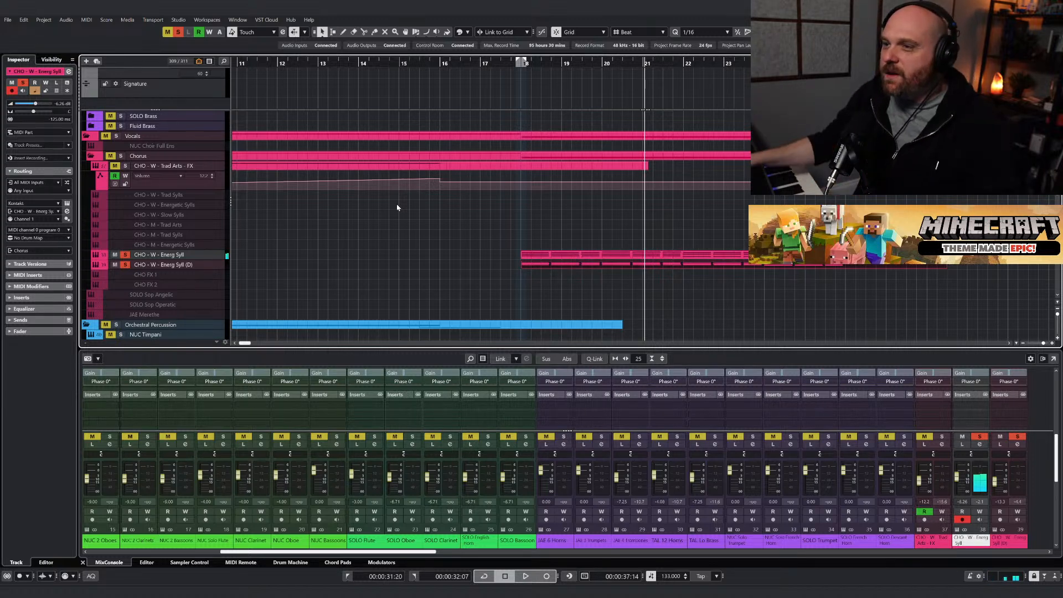
pyautogui.click(520, 64)
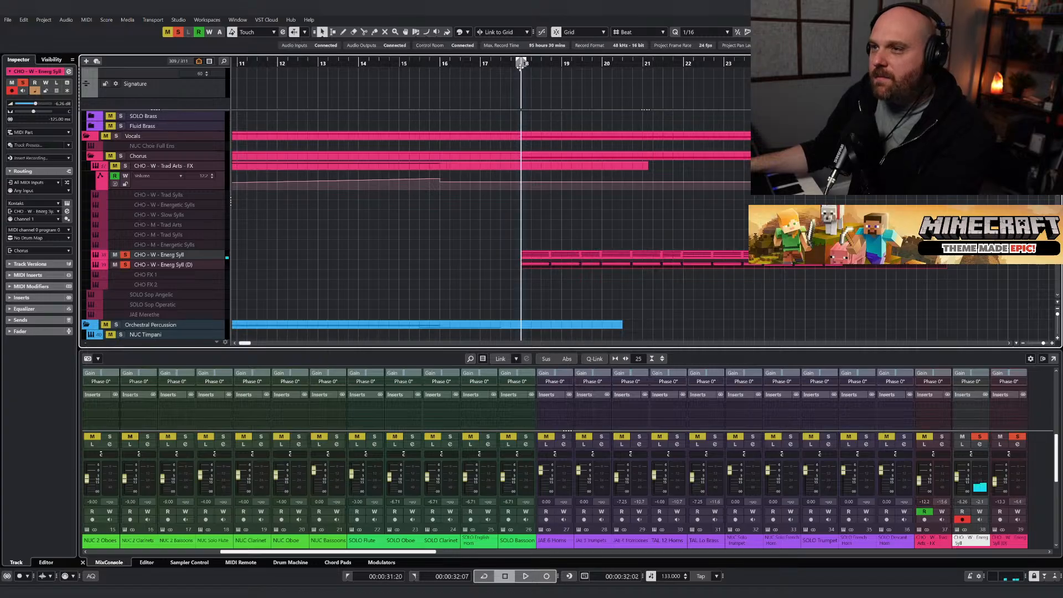
pyautogui.scroll(-5, 916, 396)
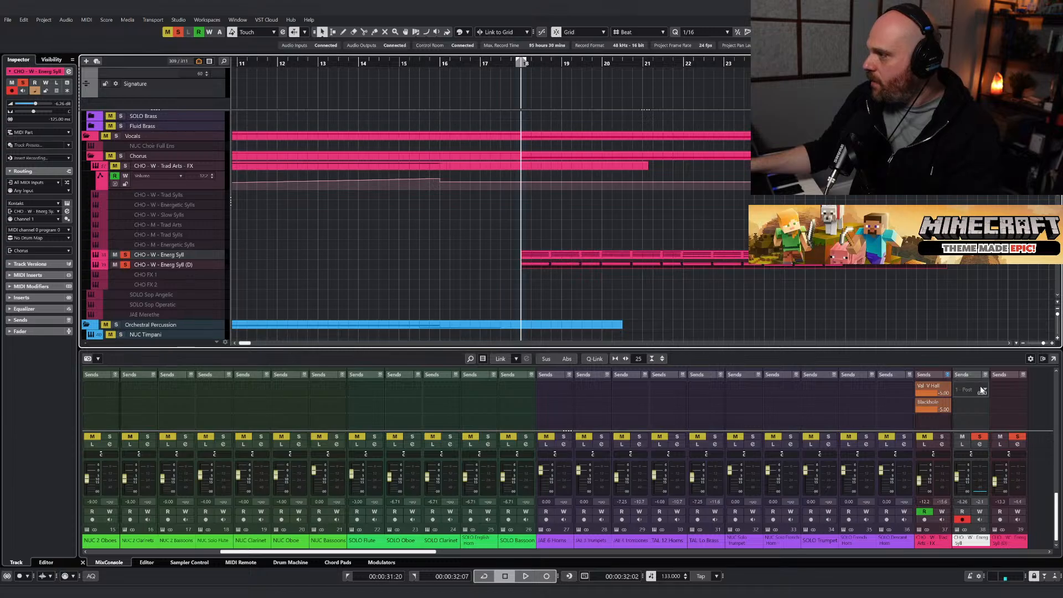
pyautogui.click(983, 392)
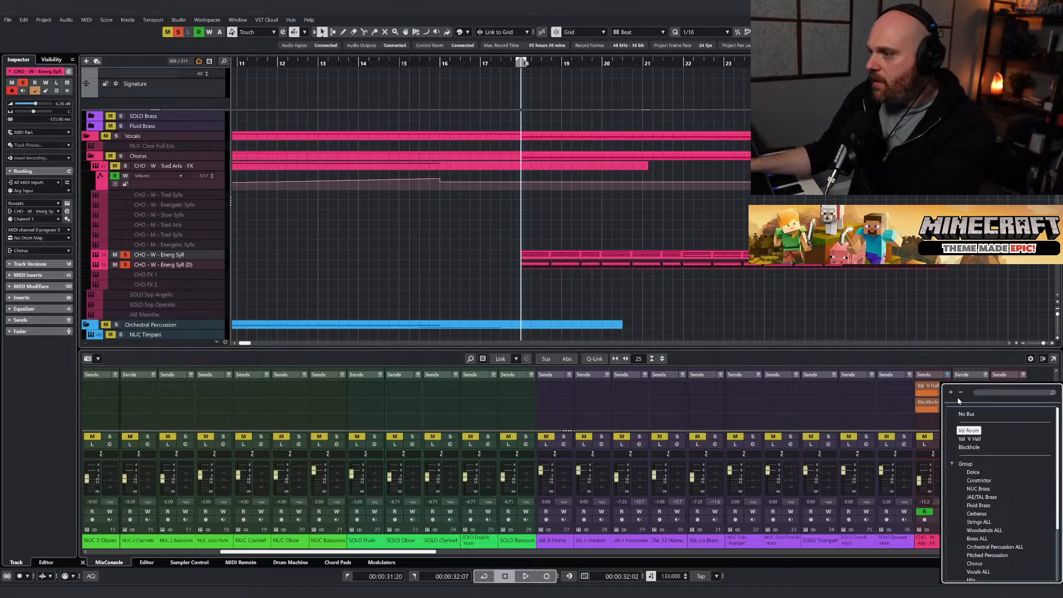
pyautogui.click(968, 430)
pyautogui.click(957, 386)
pyautogui.doubleClick(969, 393)
pyautogui.write('-10')
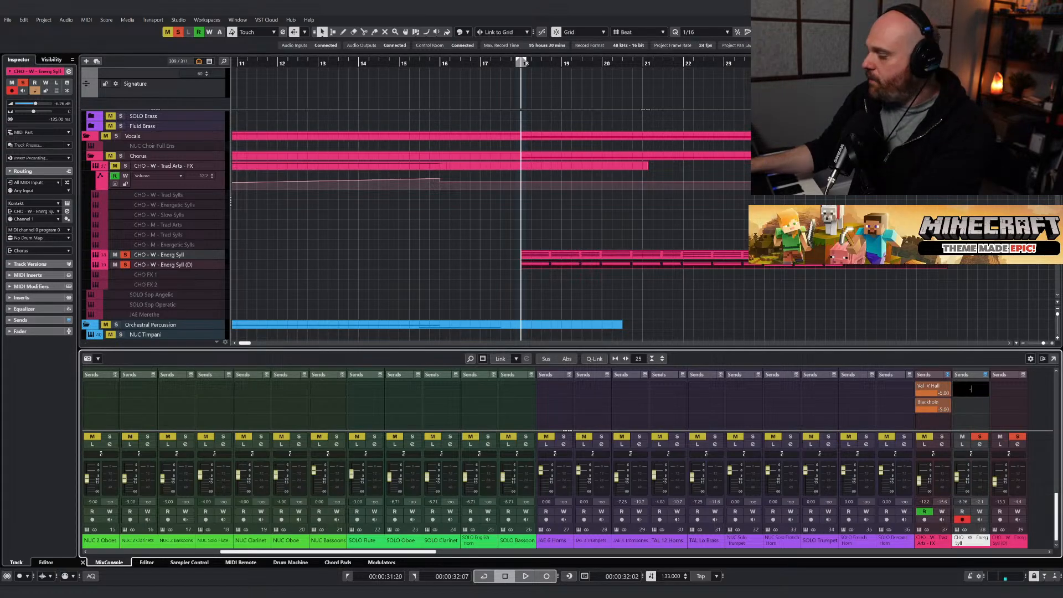
pyautogui.press('Return')
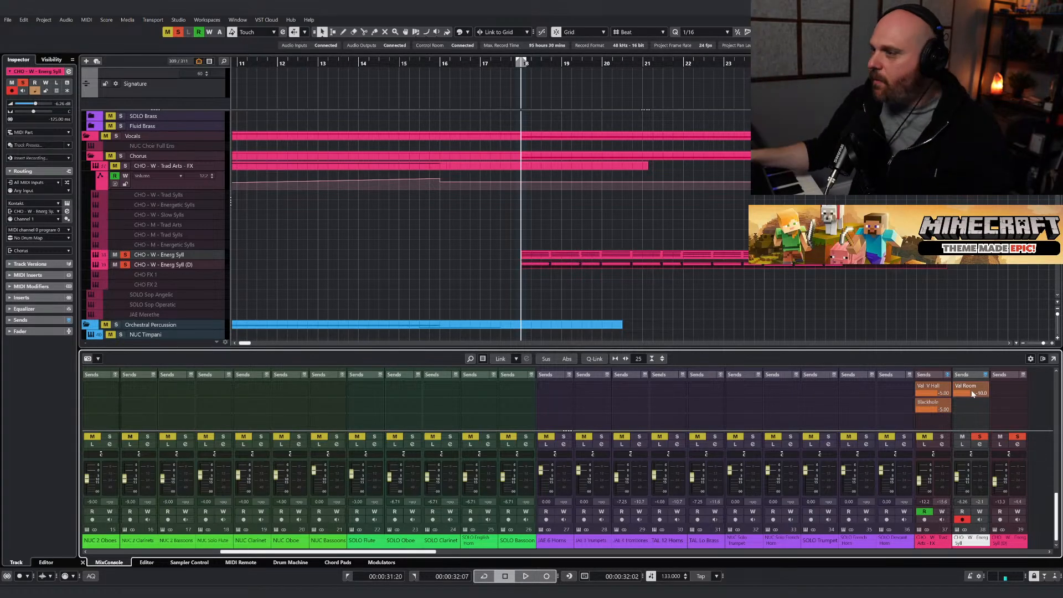
# Add a Val Room send to the duplicated choir track and enter 10 as its level.
pyautogui.click(1002, 389)
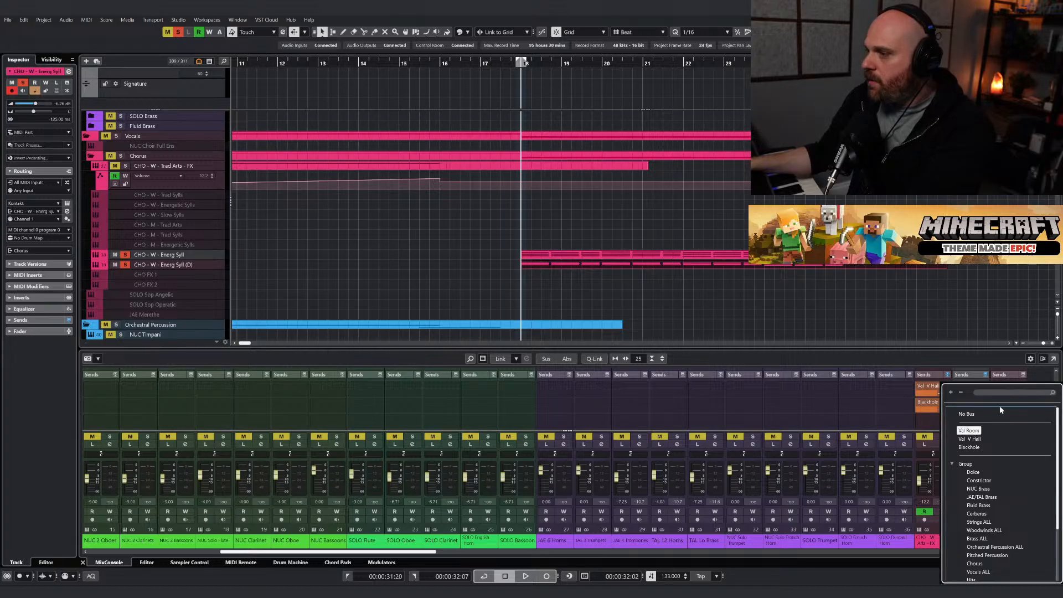
pyautogui.click(969, 431)
pyautogui.doubleClick(1014, 394)
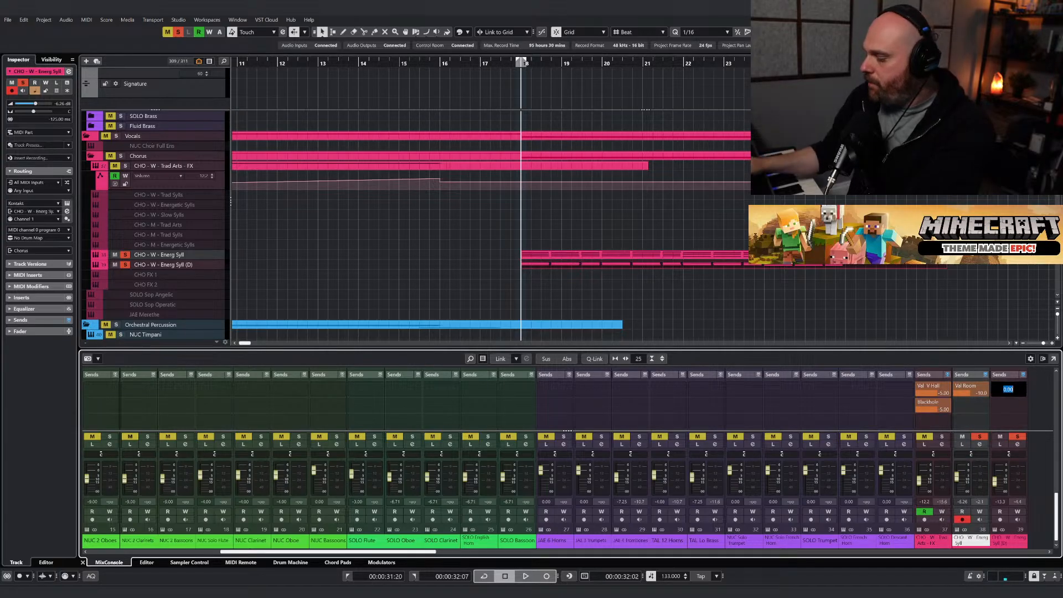
pyautogui.write('10')
pyautogui.press('Return')
# Add a second send to Val V Hall on the original choir track at -12 dB.
pyautogui.click(972, 404)
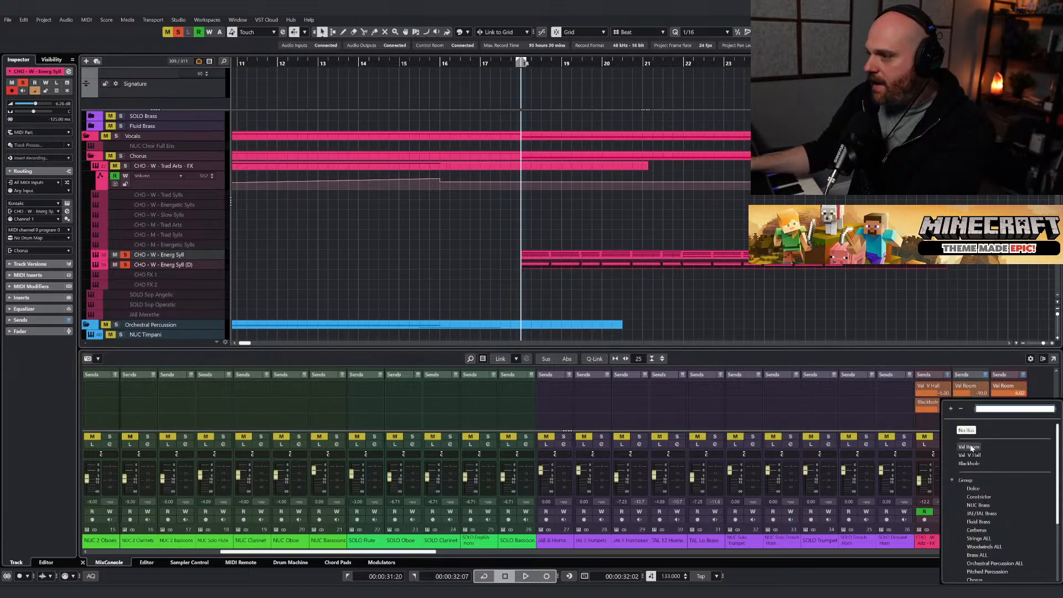
pyautogui.click(968, 454)
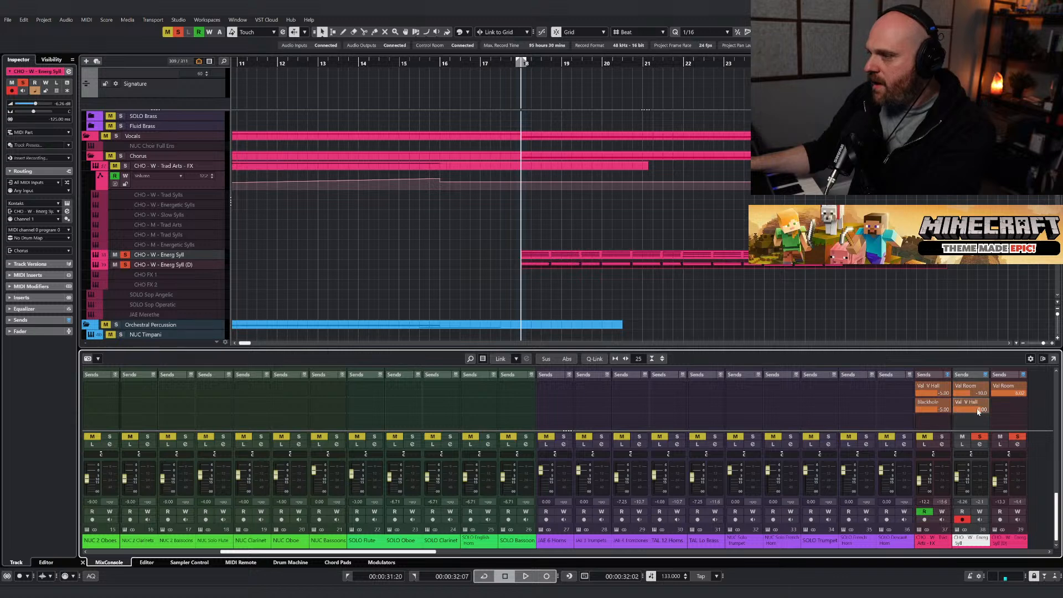
pyautogui.press('space')
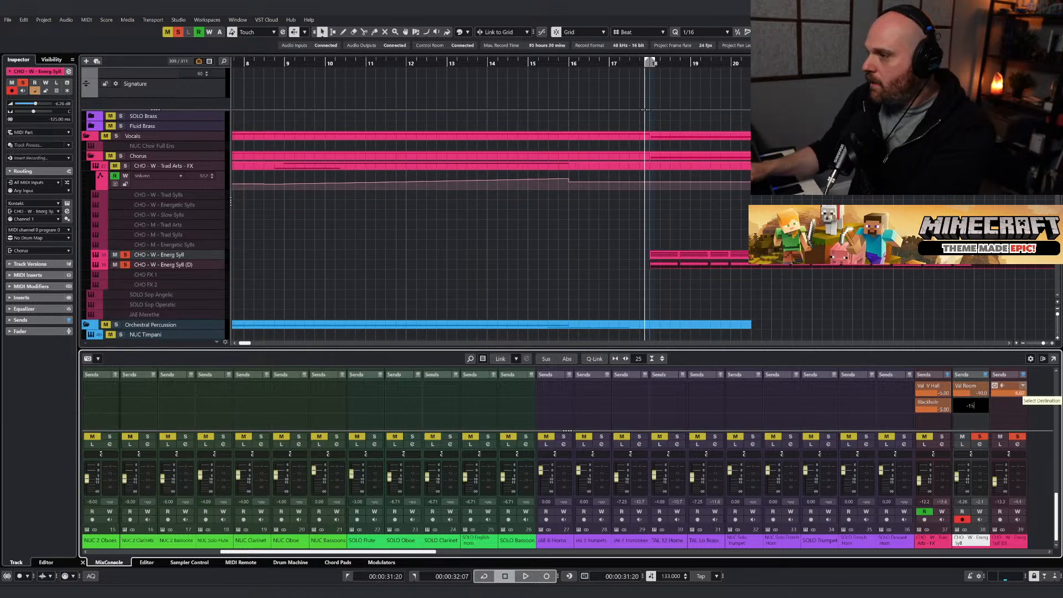
pyautogui.write('15')
pyautogui.press('Return')
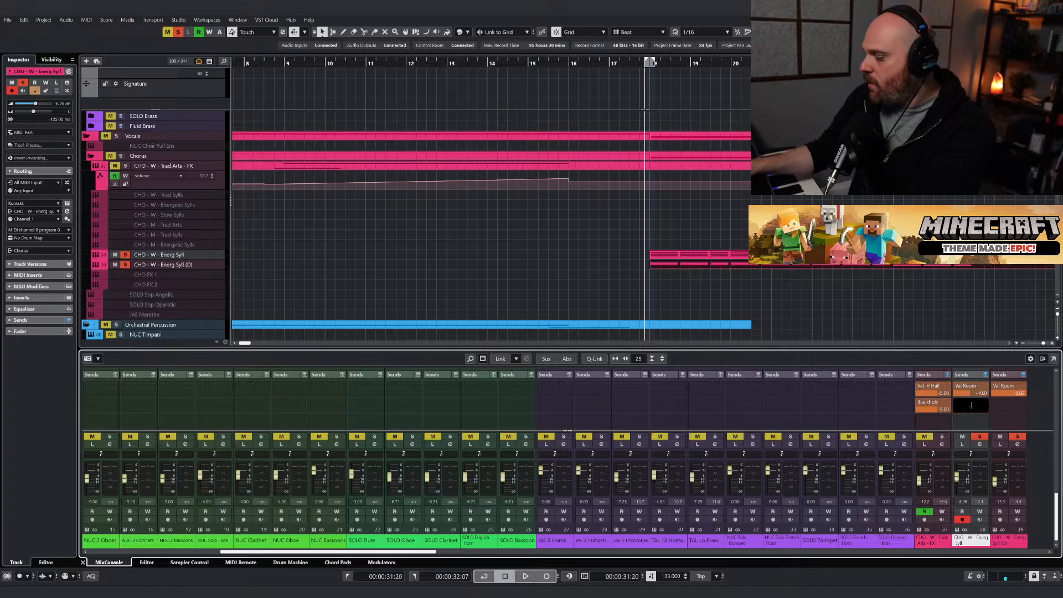
pyautogui.press('Return')
# Add a Val V Hall send to the duplicated choir track at -12 dB.
pyautogui.click(1003, 409)
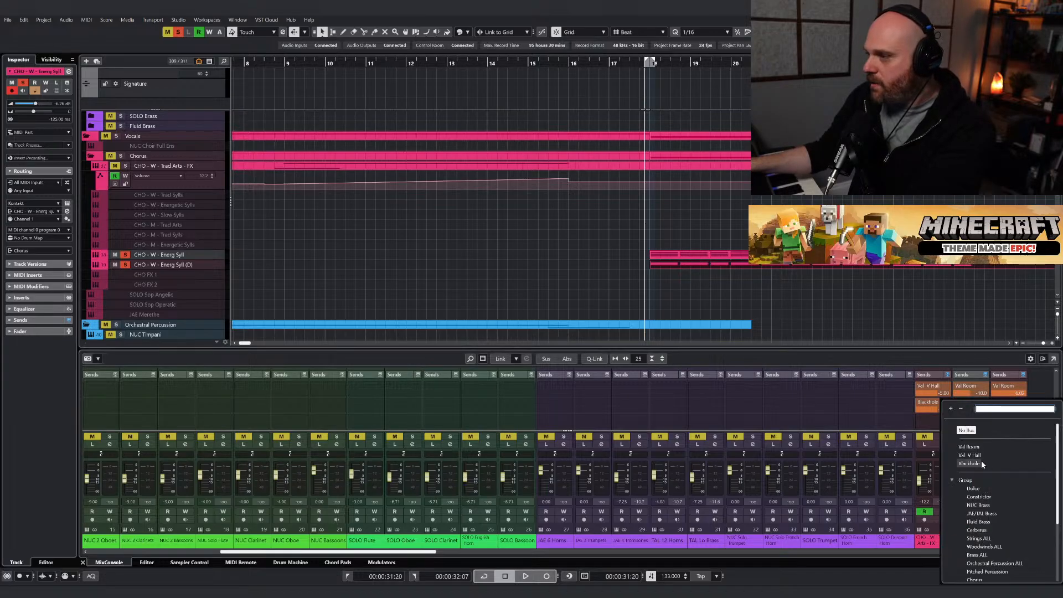
pyautogui.press('Escape')
pyautogui.moveTo(996, 408); pyautogui.dragTo(1006, 411)
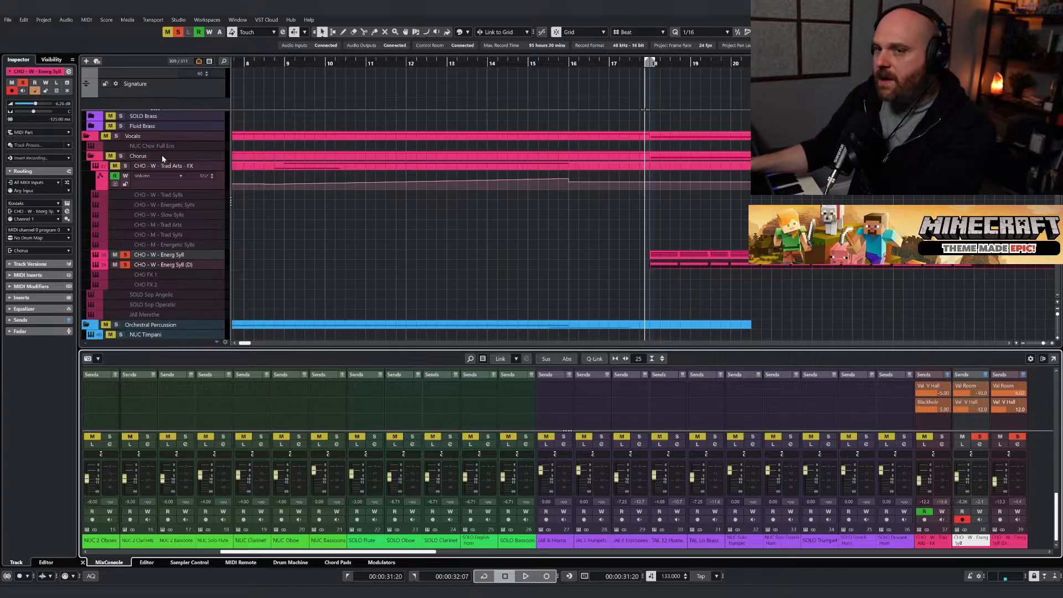
# Audition the soloed choir passage, and set the CHO - W - Energ Syll channel's Val Room and Val V Hall sends to -15.
pyautogui.press('space')
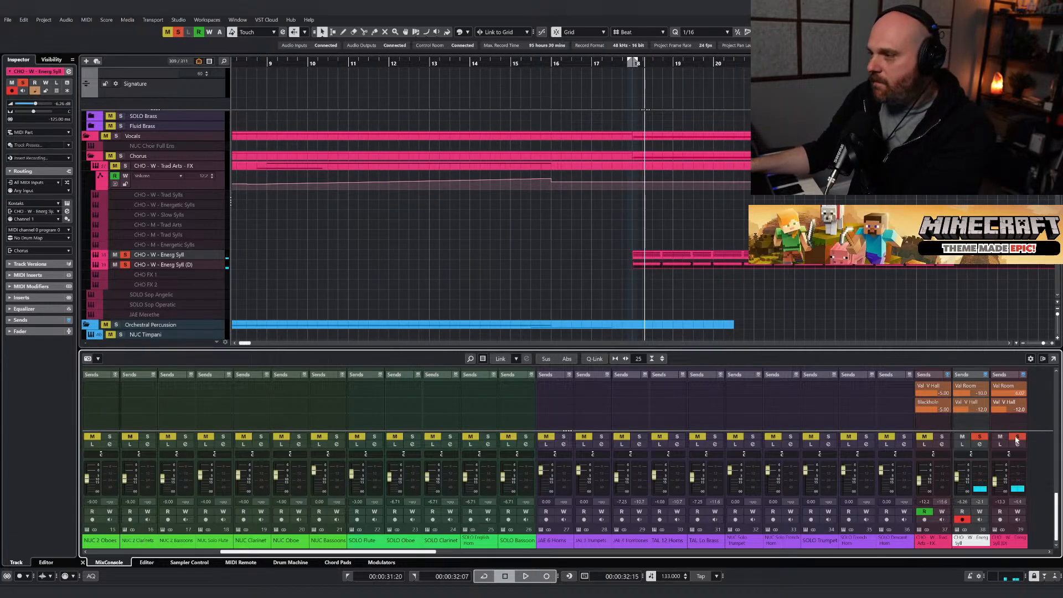
pyautogui.press('space')
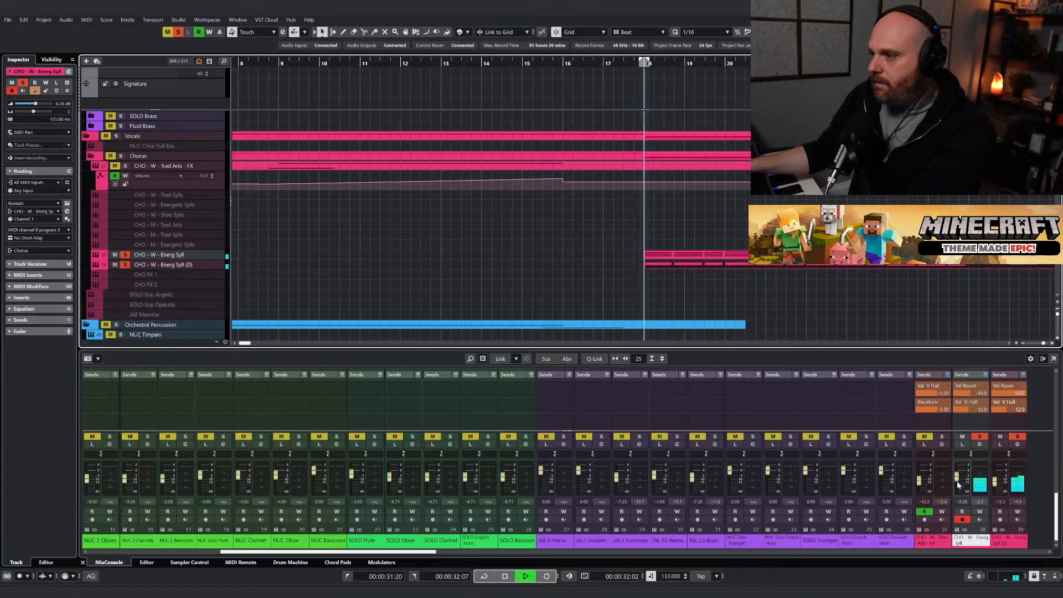
pyautogui.press('space')
pyautogui.doubleClick(969, 389)
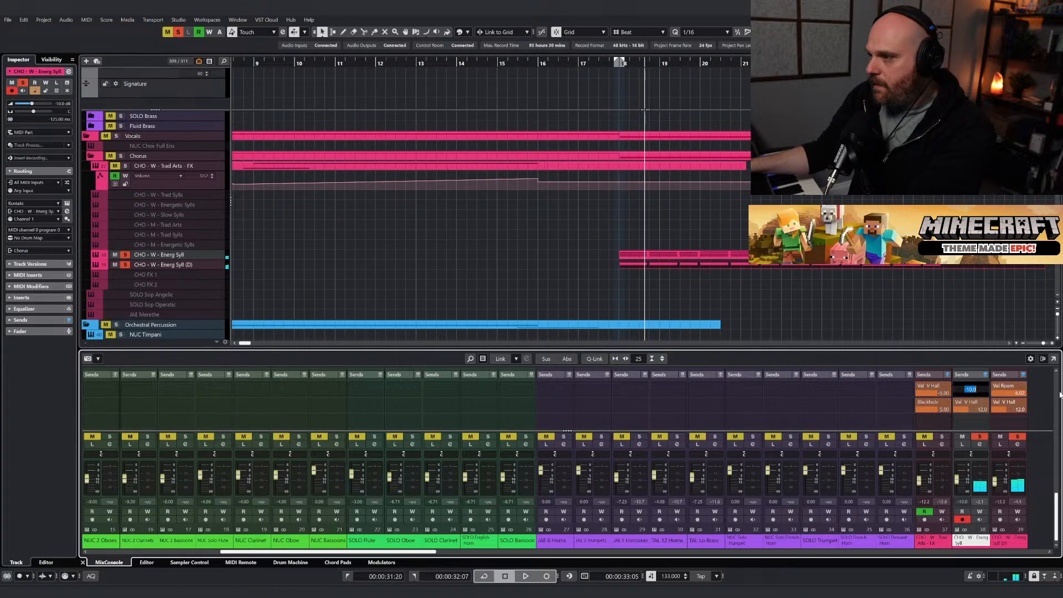
pyautogui.write('-15')
pyautogui.press('Return')
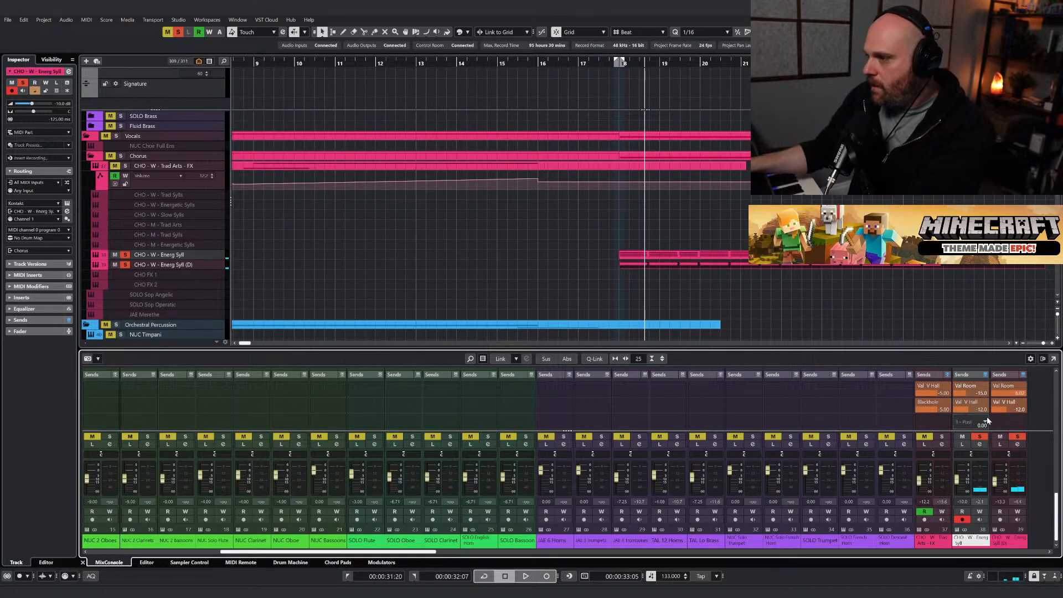
pyautogui.doubleClick(983, 410)
pyautogui.write('-15')
pyautogui.press('Return')
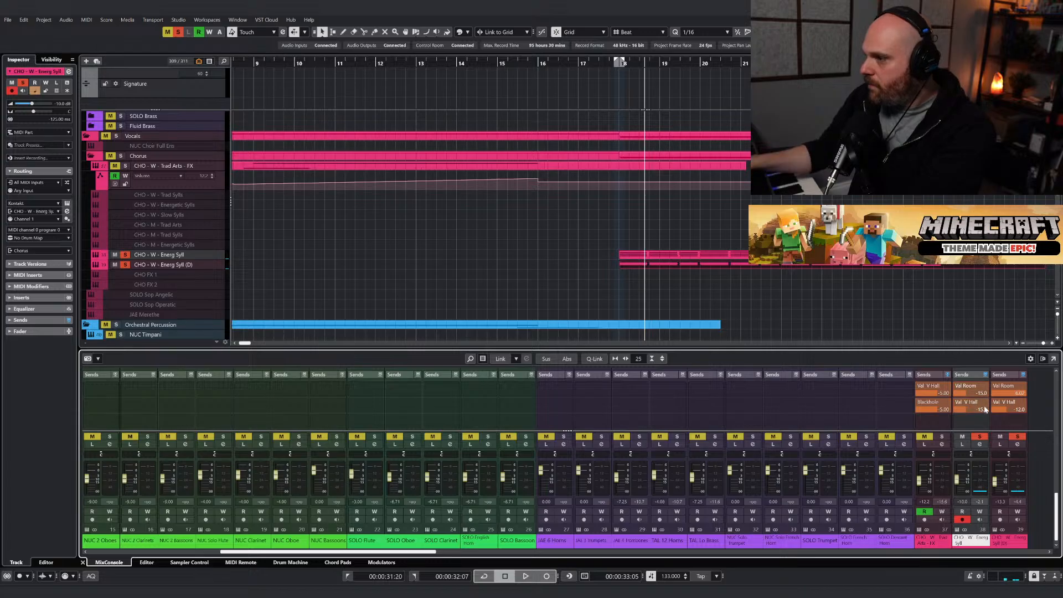
# Set the Val V Hall send of the CHO - W - Energ Syll (D) channel to -15.
pyautogui.doubleClick(1019, 410)
pyautogui.write('-15')
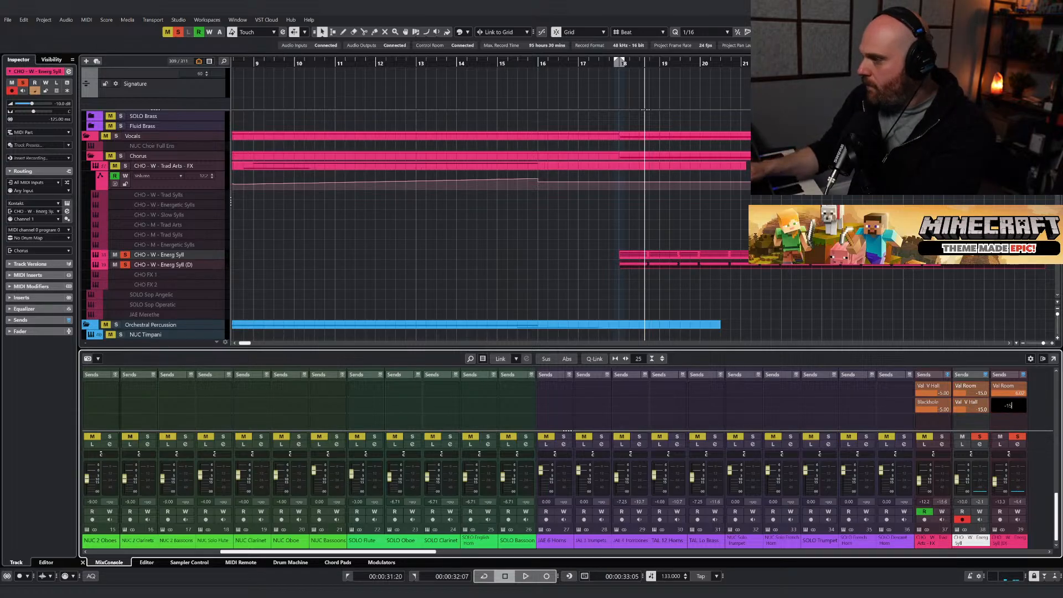
pyautogui.press('Return')
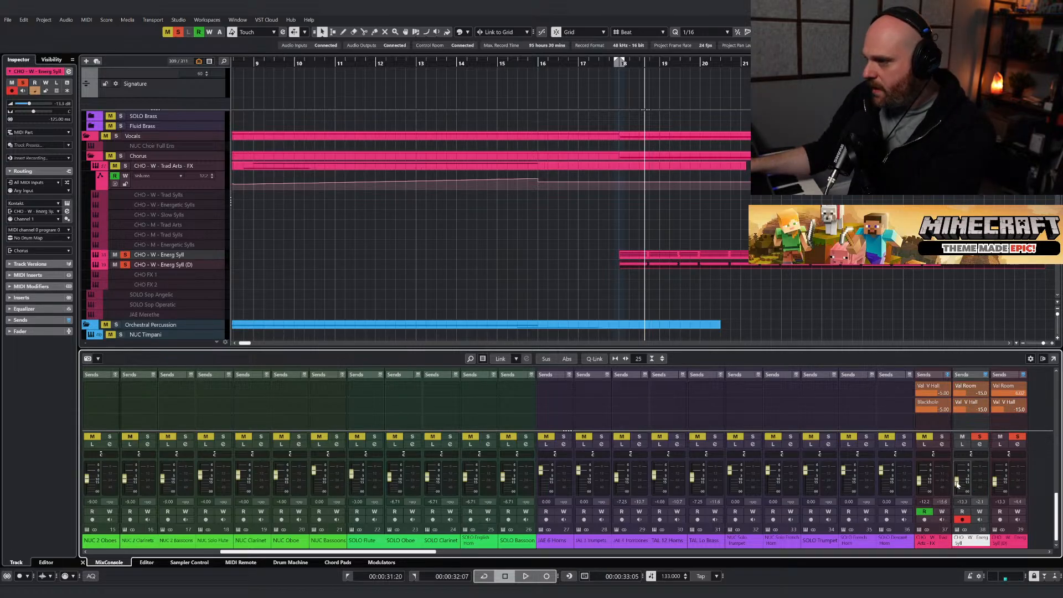
# Audition the soloed choir and set the CHO - W - Energ Syll (D) channel's Val Room send to -15.
pyautogui.press('space')
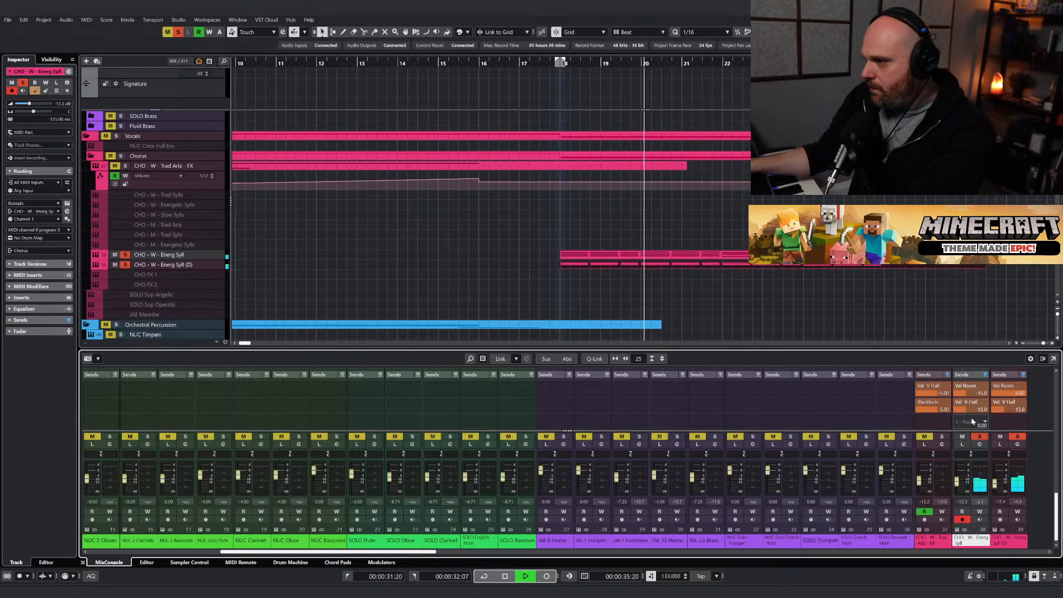
pyautogui.press('space')
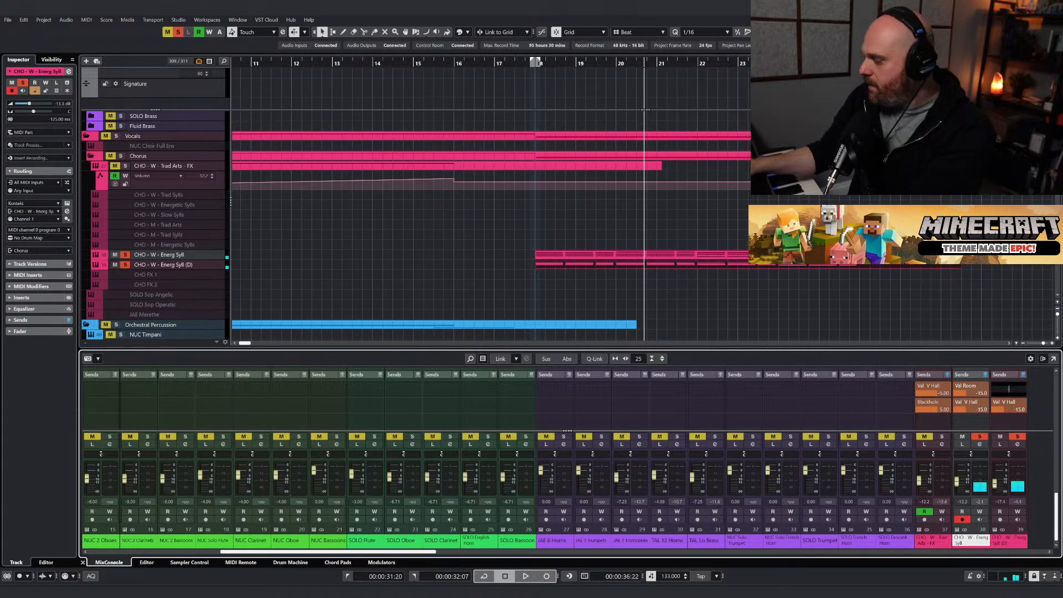
pyautogui.press('Return')
pyautogui.press('space')
pyautogui.press('space')
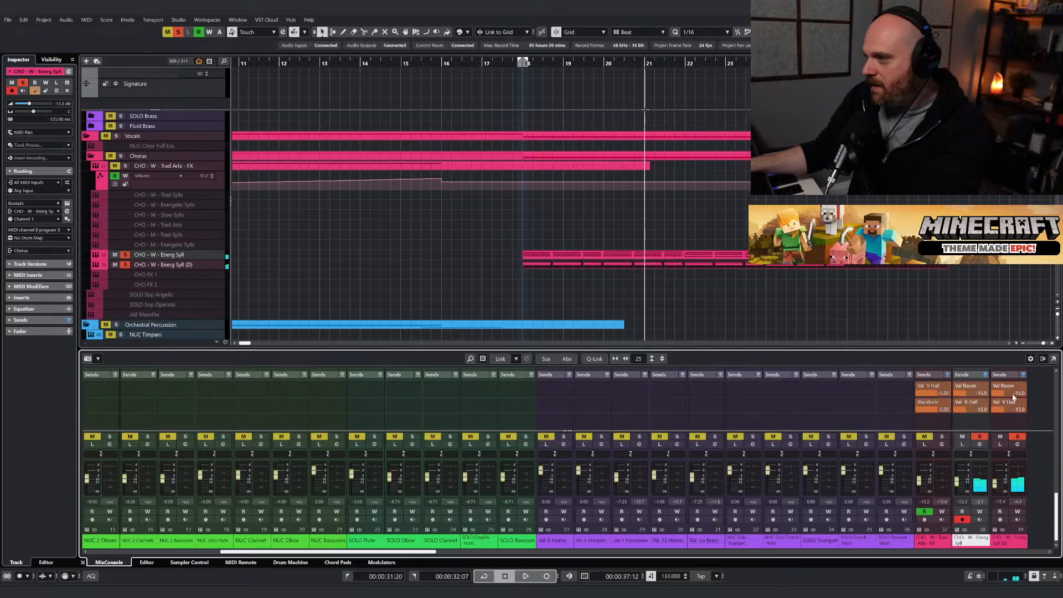
# Set the Val Room sends of both CHO - W - Energ Syll channels to -10.
pyautogui.doubleClick(1015, 394)
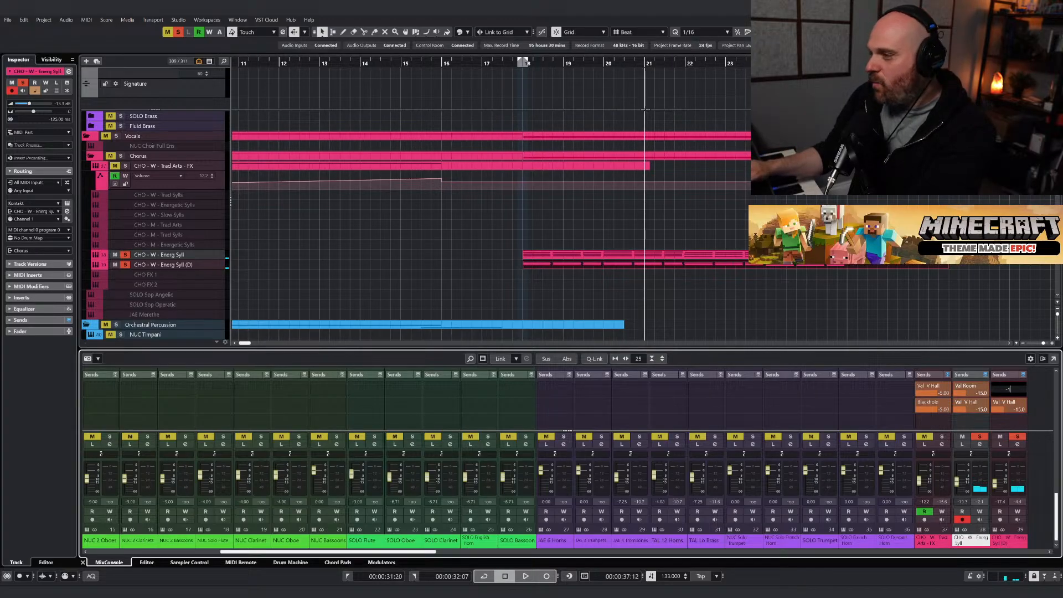
pyautogui.press('Return')
pyautogui.doubleClick(981, 394)
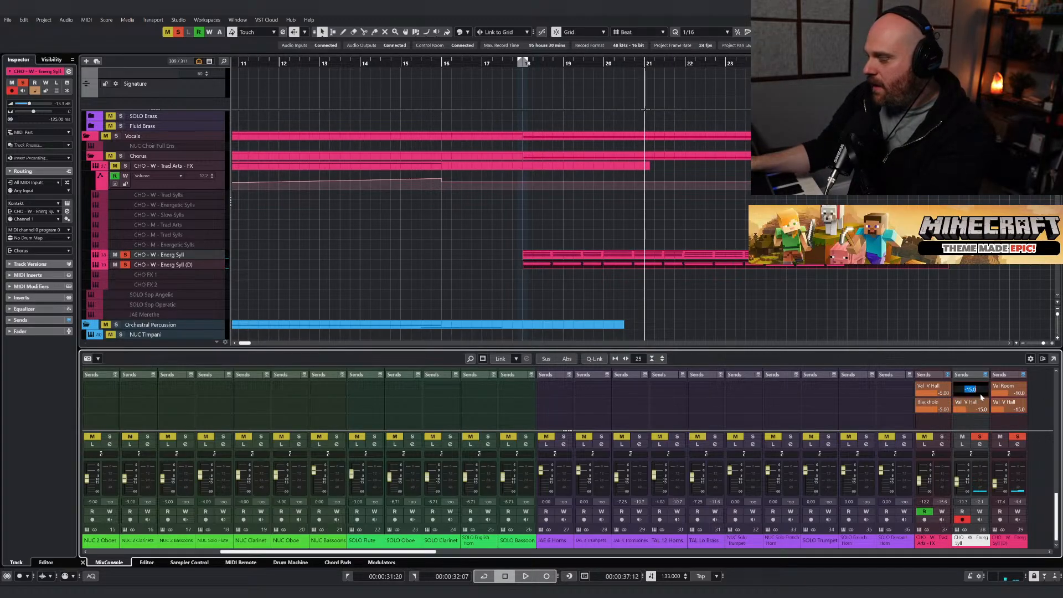
pyautogui.write('-10')
pyautogui.press('Return')
# Play the soloed choir passage, restarting from bar 17, to compare it with and without the reverb sends.
pyautogui.press('space')
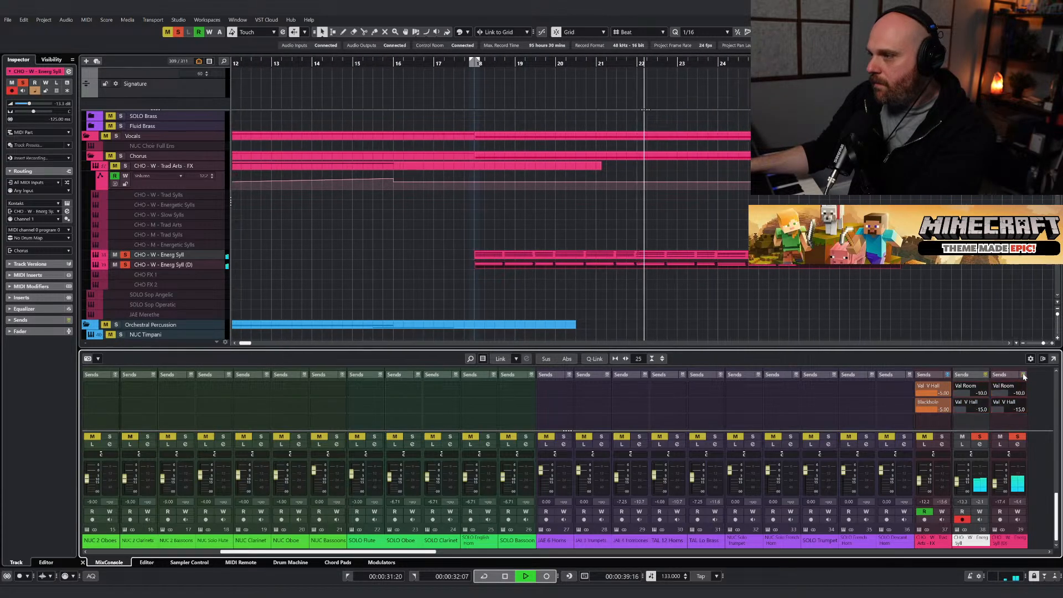
pyautogui.press('space')
pyautogui.click(459, 66)
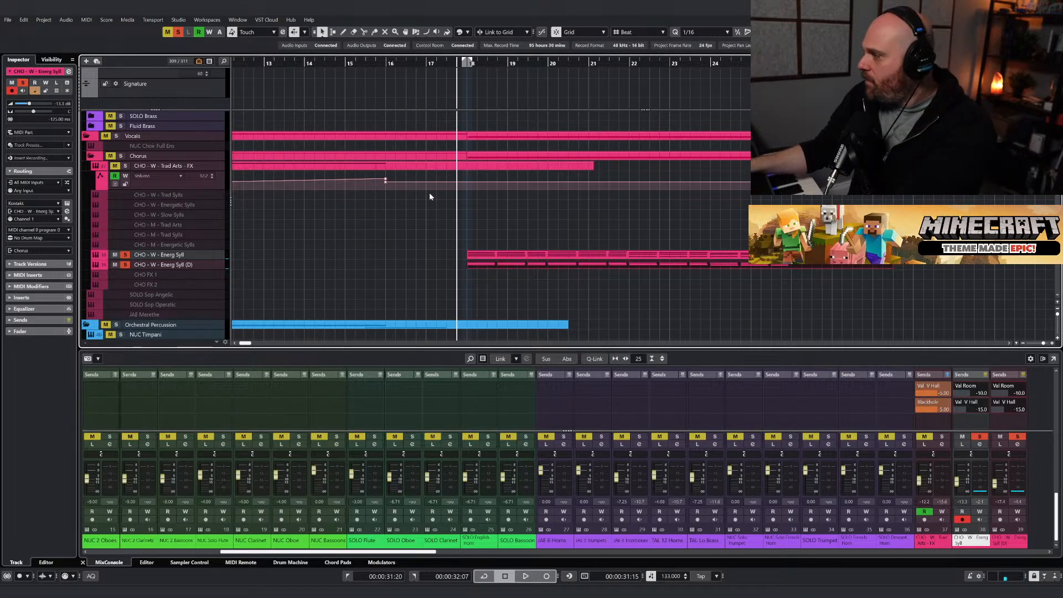
pyautogui.press('space')
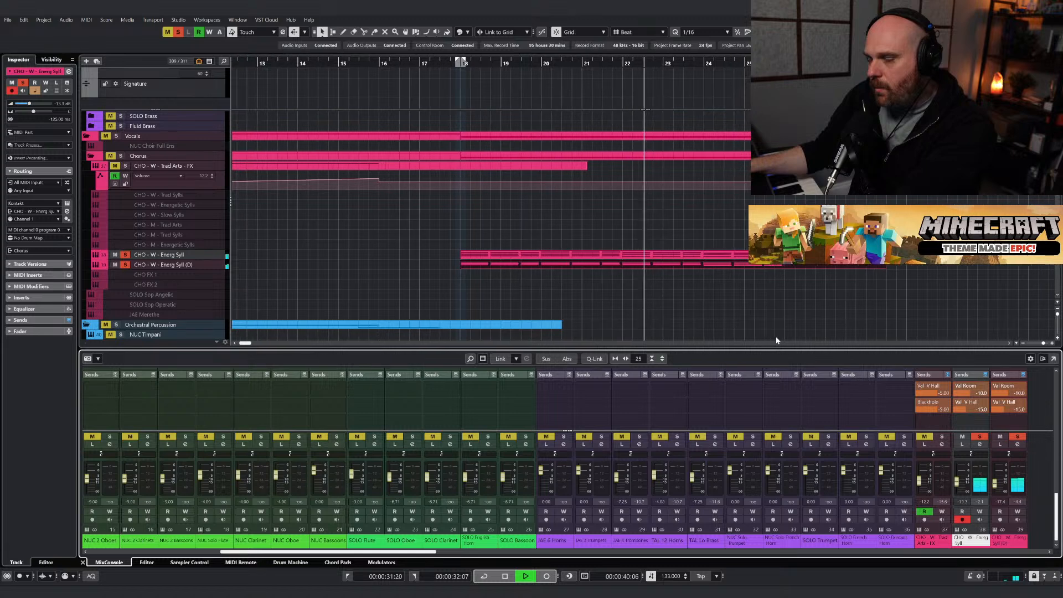
pyautogui.press('space')
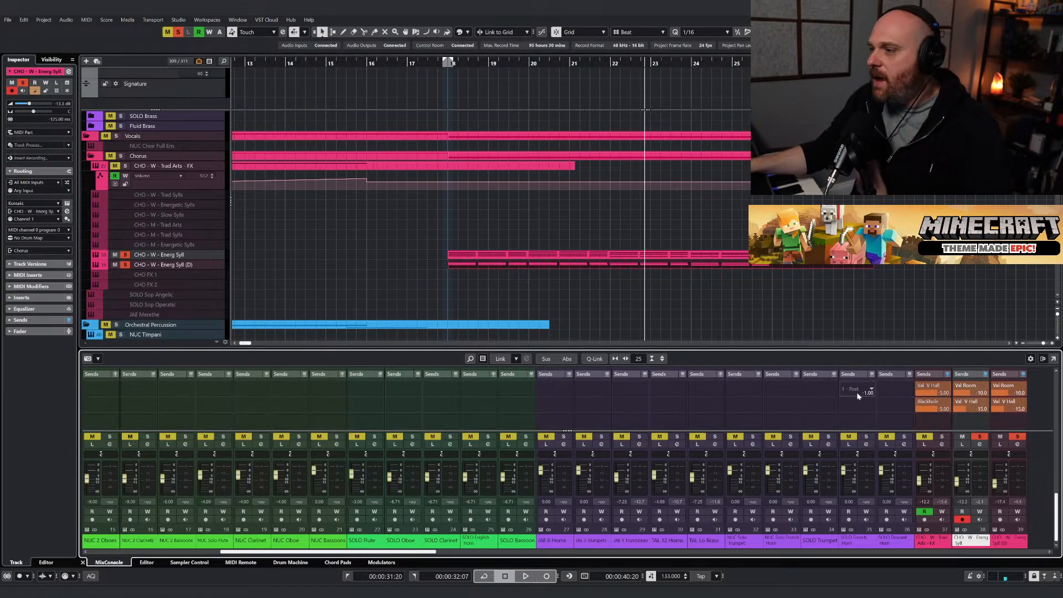
# Examine the ValhallaRoom and ValhallaVintageVerb settings on the Val Room and Val V Hall channels, and close both plug-ins.
pyautogui.scroll(5, 856, 392)
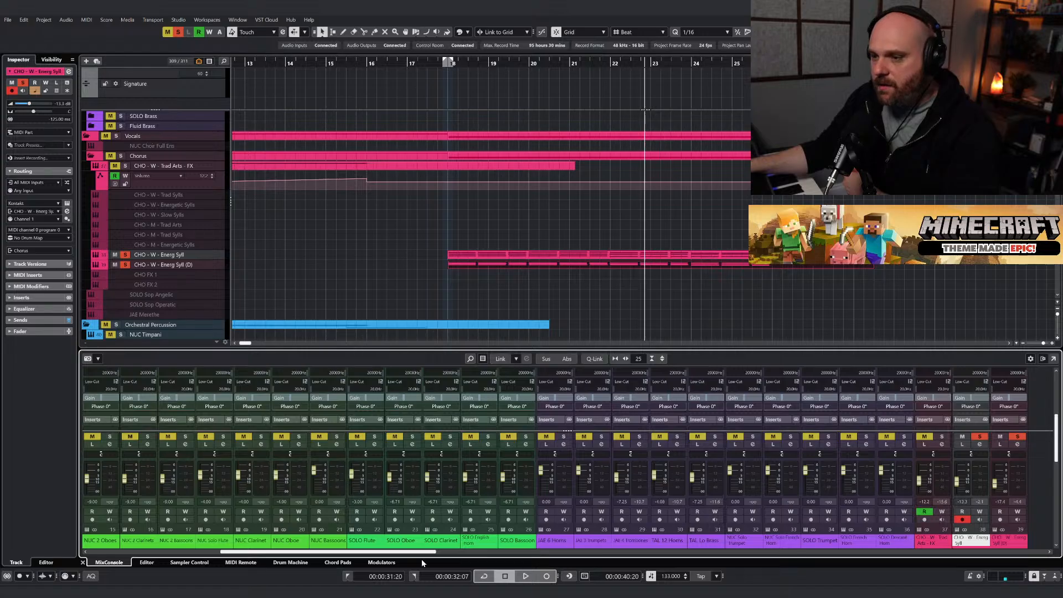
pyautogui.moveTo(421, 552); pyautogui.dragTo(1030, 552)
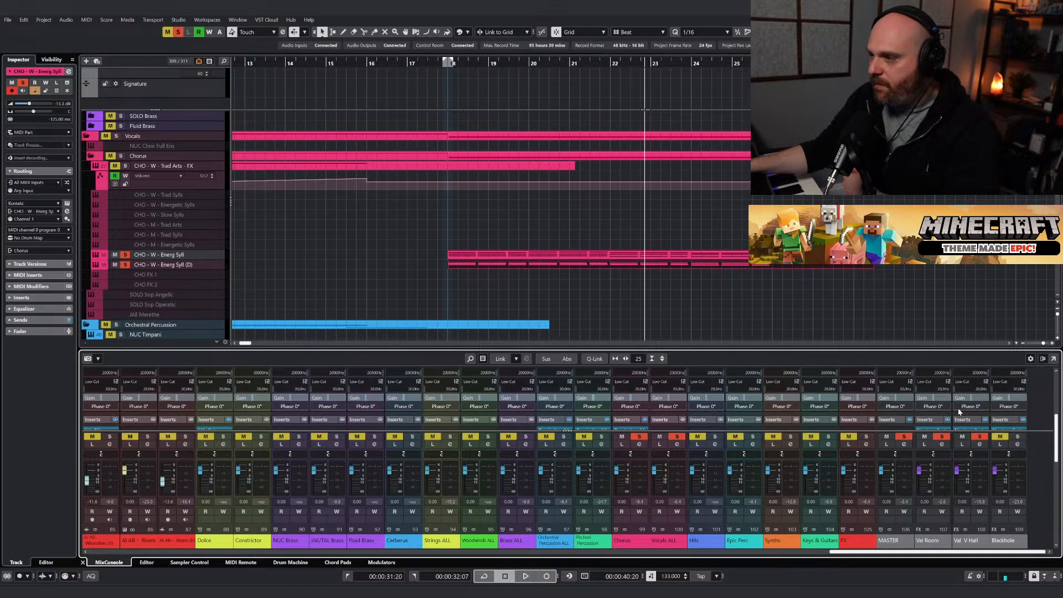
pyautogui.scroll(-2, 959, 412)
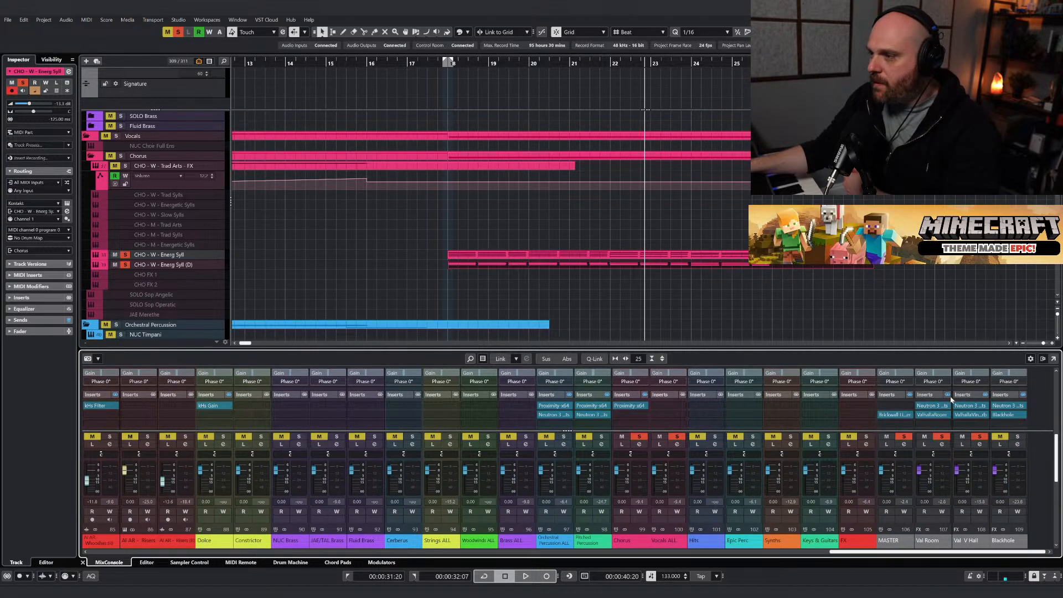
pyautogui.click(934, 419)
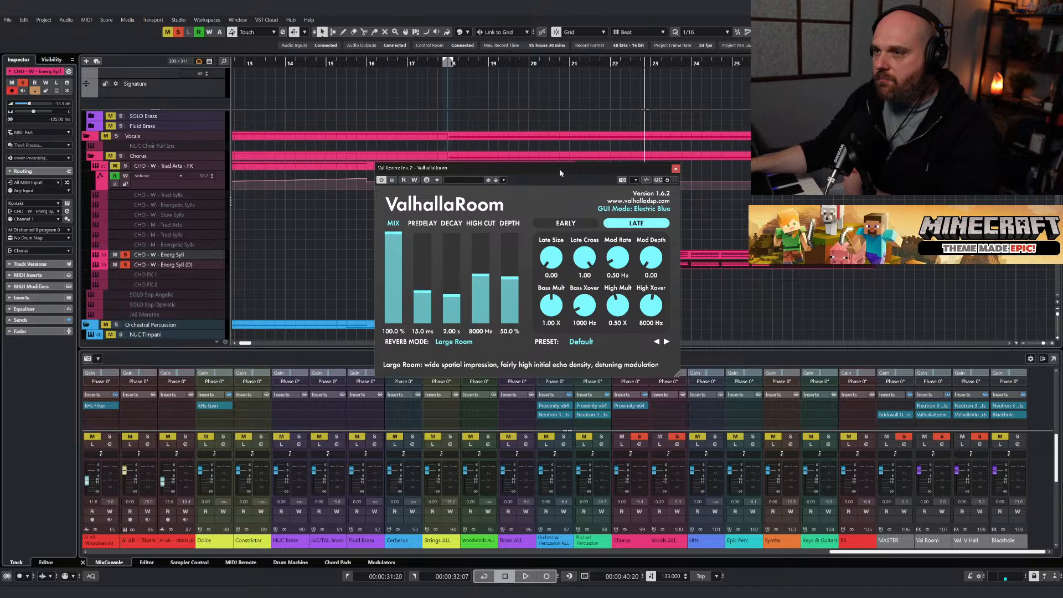
pyautogui.moveTo(555, 171); pyautogui.dragTo(223, 148)
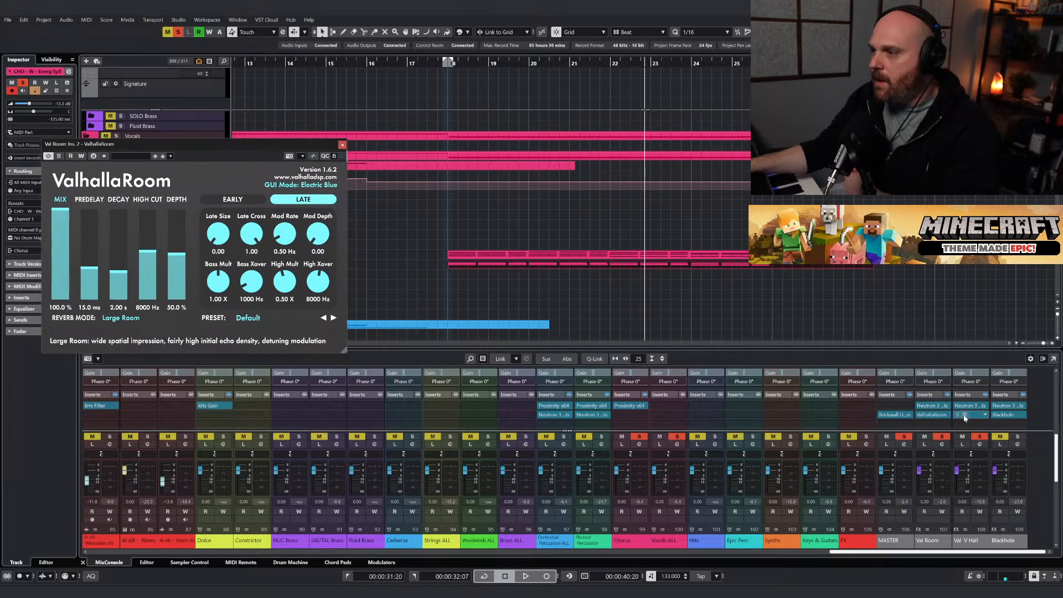
pyautogui.moveTo(614, 164); pyautogui.dragTo(460, 149)
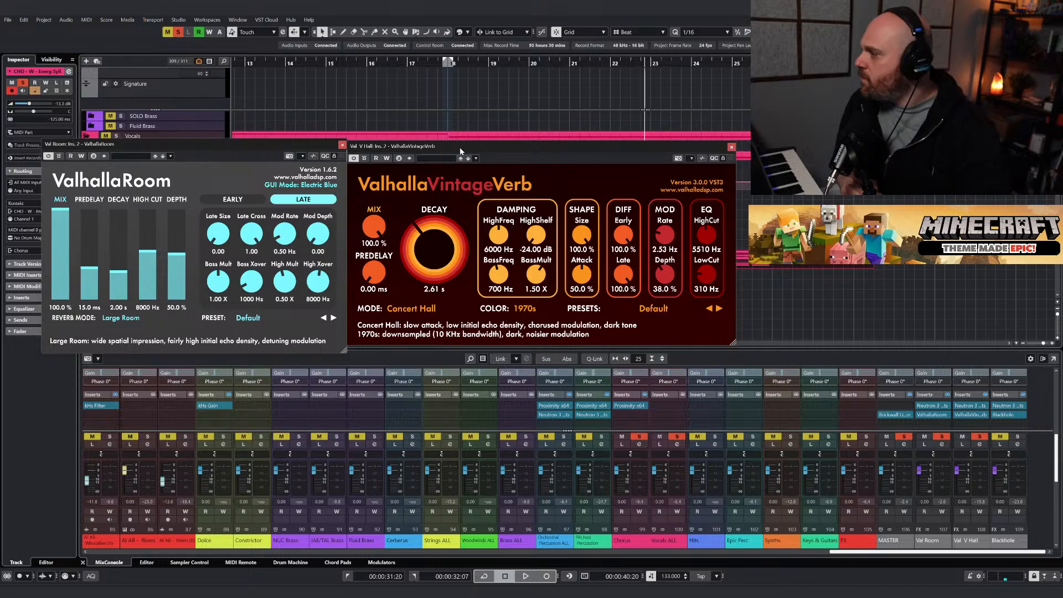
pyautogui.click(342, 146)
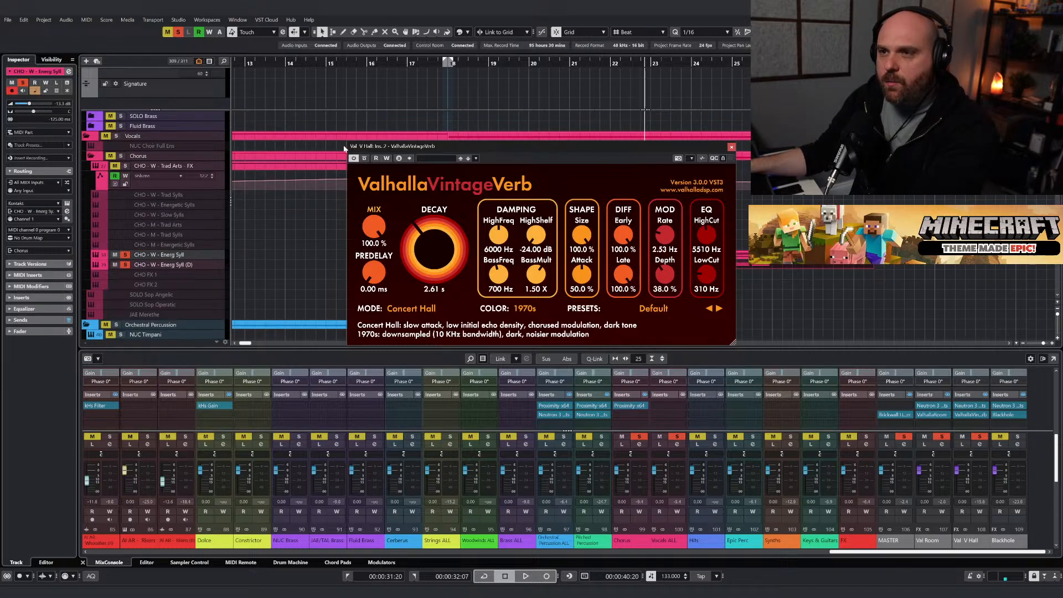
pyautogui.click(731, 147)
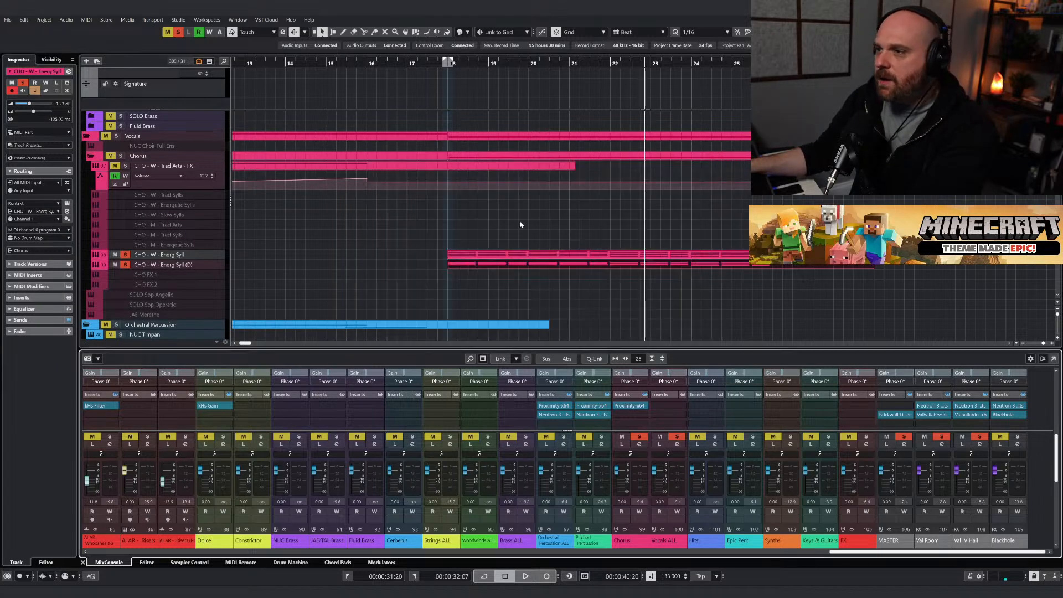
# Play the soloed choir passage from bar 17 while reviewing the sends on the group and choir channels, and return the cursor to bar 17.
pyautogui.click(435, 63)
pyautogui.press('space')
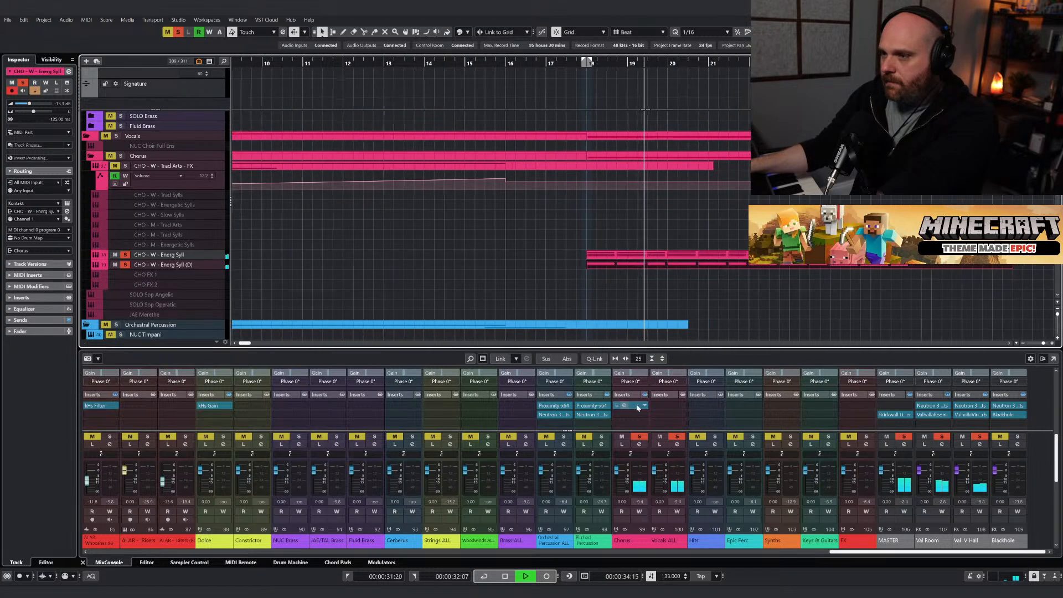
pyautogui.scroll(-2, 652, 408)
pyautogui.scroll(-2, 652, 408)
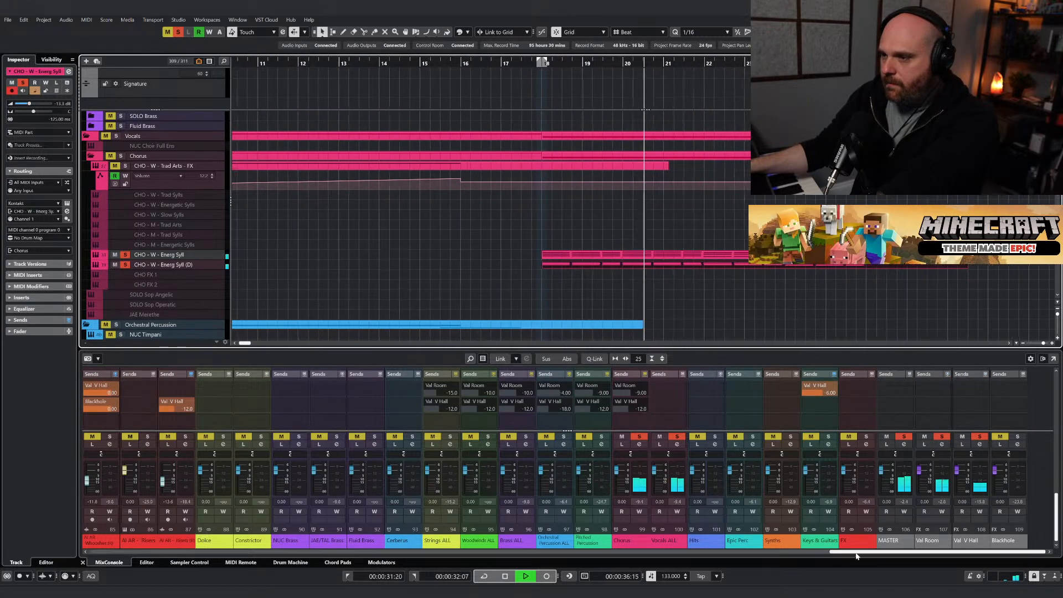
pyautogui.moveTo(842, 554); pyautogui.dragTo(350, 565)
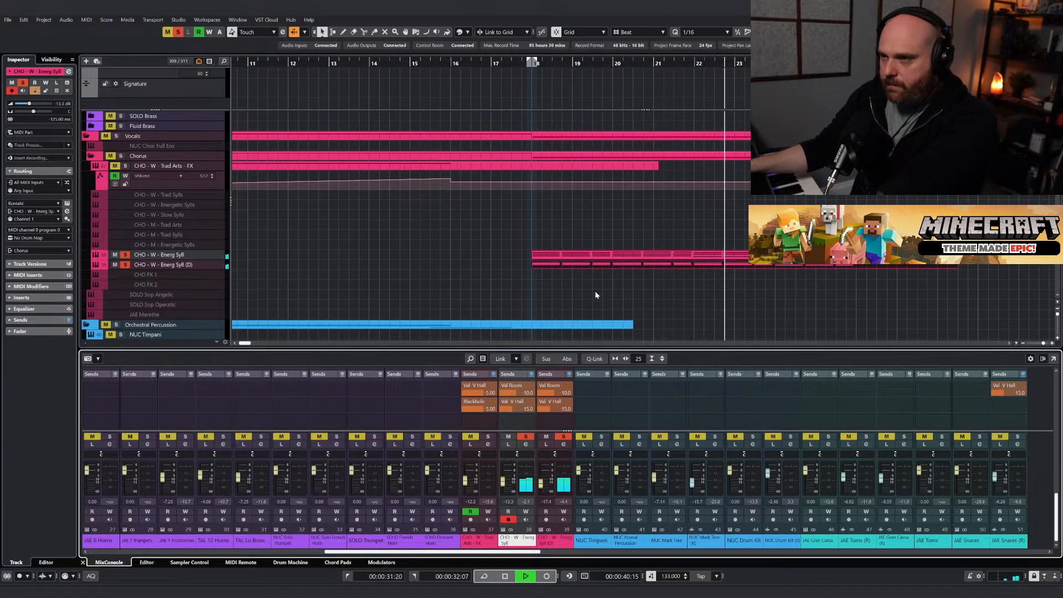
pyautogui.press('space')
pyautogui.moveTo(469, 64); pyautogui.dragTo(435, 65)
pyautogui.click(488, 223)
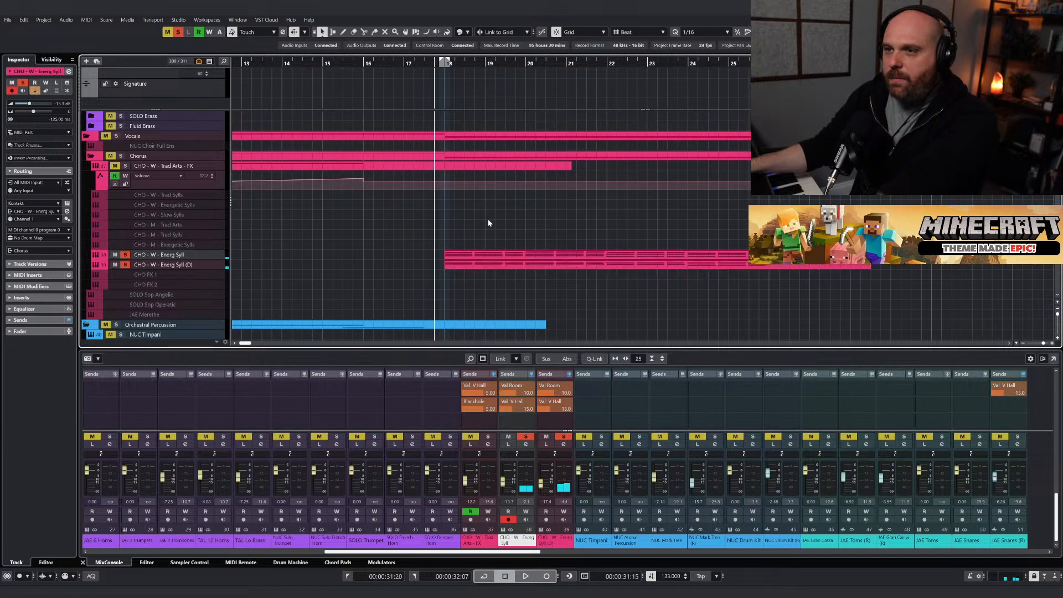
# Turn off solo on both CHO - W - Energ Syll tracks and place the playback cursor in bar 17.
pyautogui.click(126, 265)
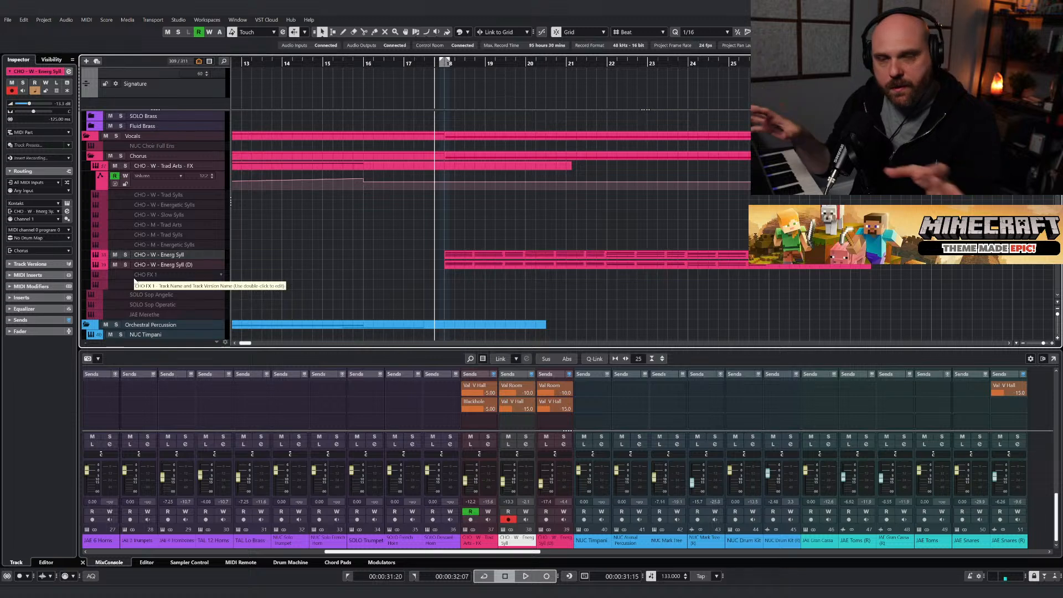
pyautogui.hscroll(4, 330, 282)
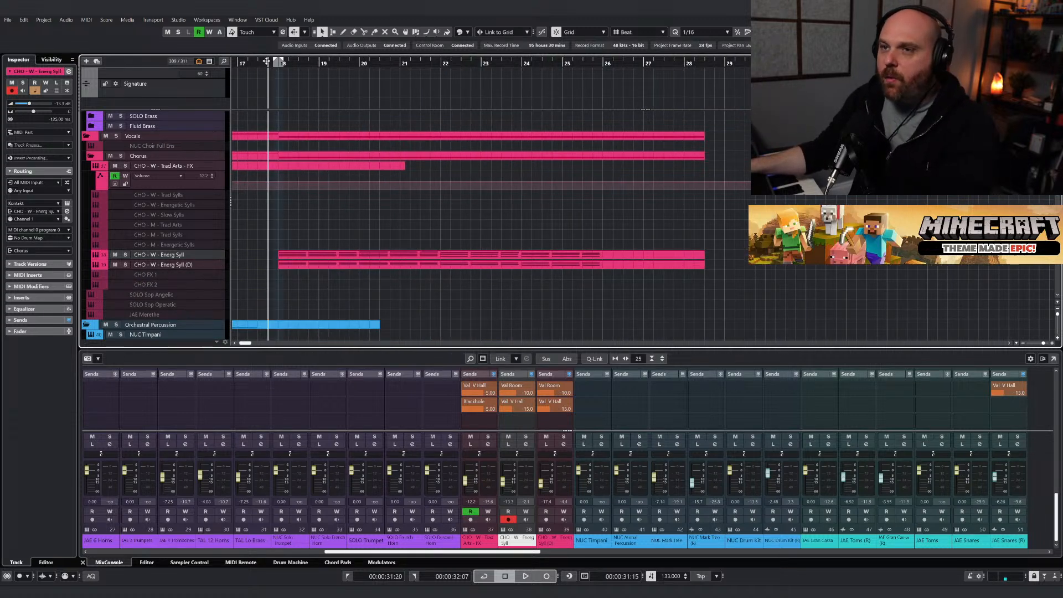
pyautogui.moveTo(269, 61); pyautogui.dragTo(260, 62)
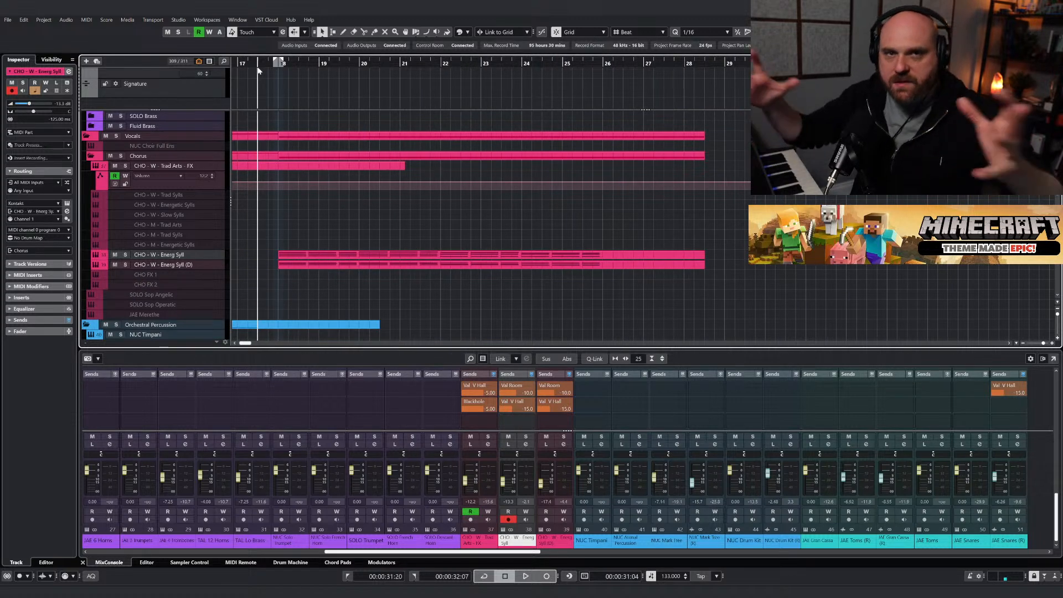
pyautogui.press('h')
pyautogui.press('h')
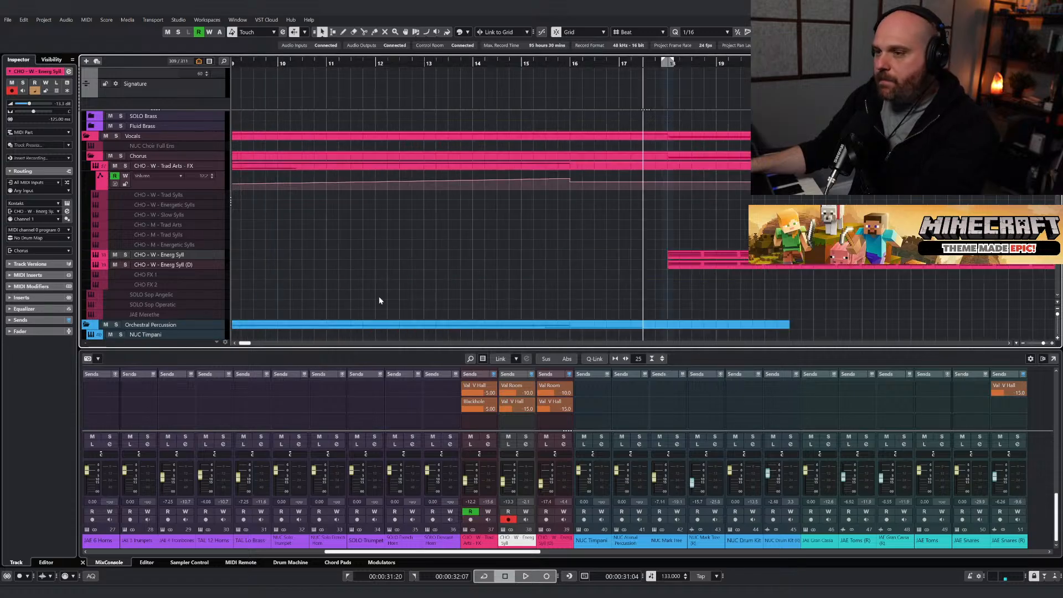
# Play the full mix from bar 17 to judge the choir level, selecting the CHO - W - Energ Syll (D) track.
pyautogui.press('space')
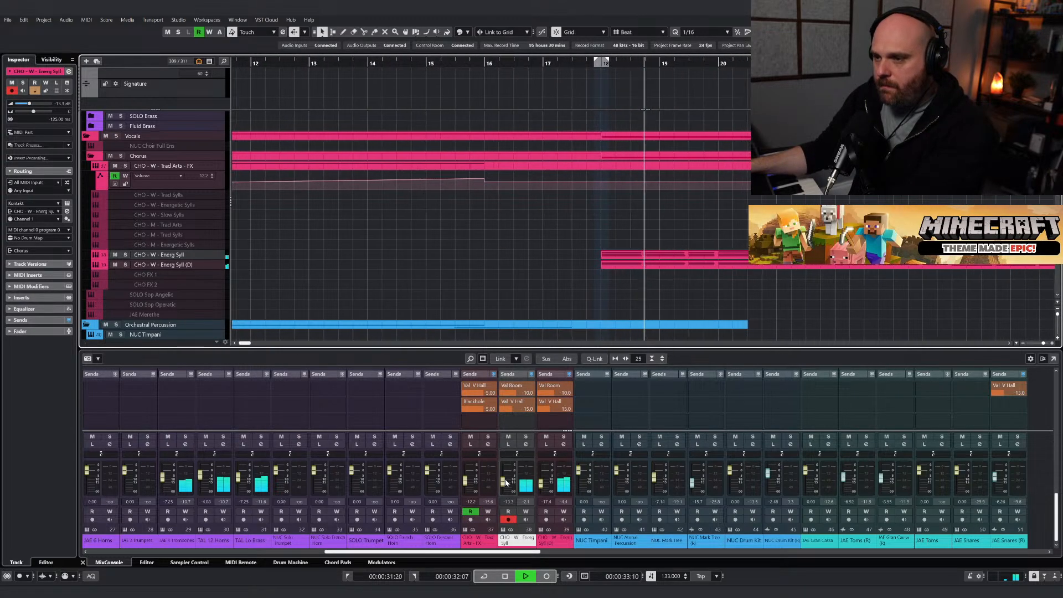
pyautogui.press('Down')
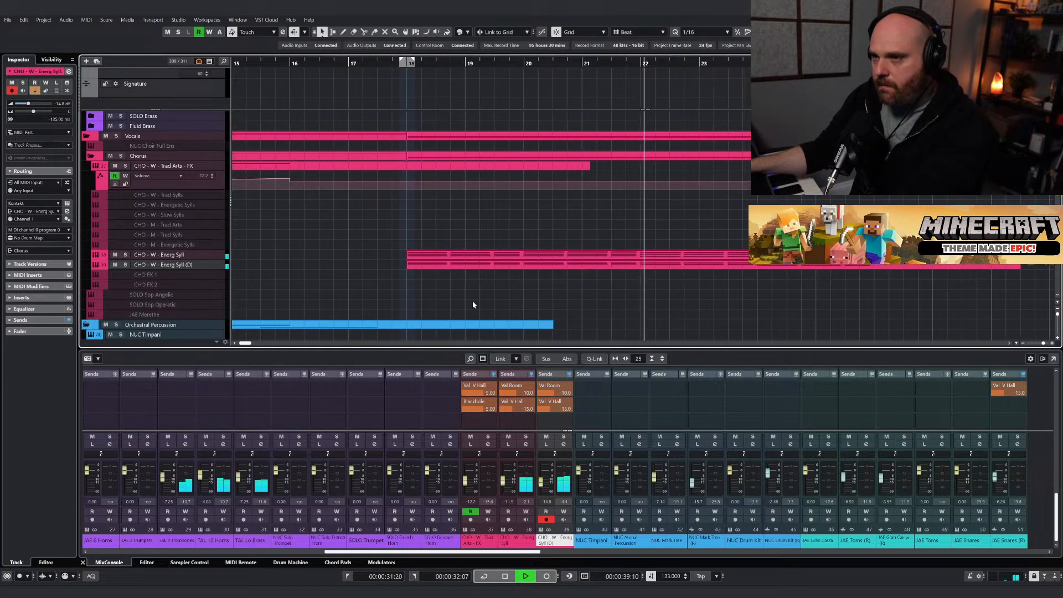
pyautogui.press('space')
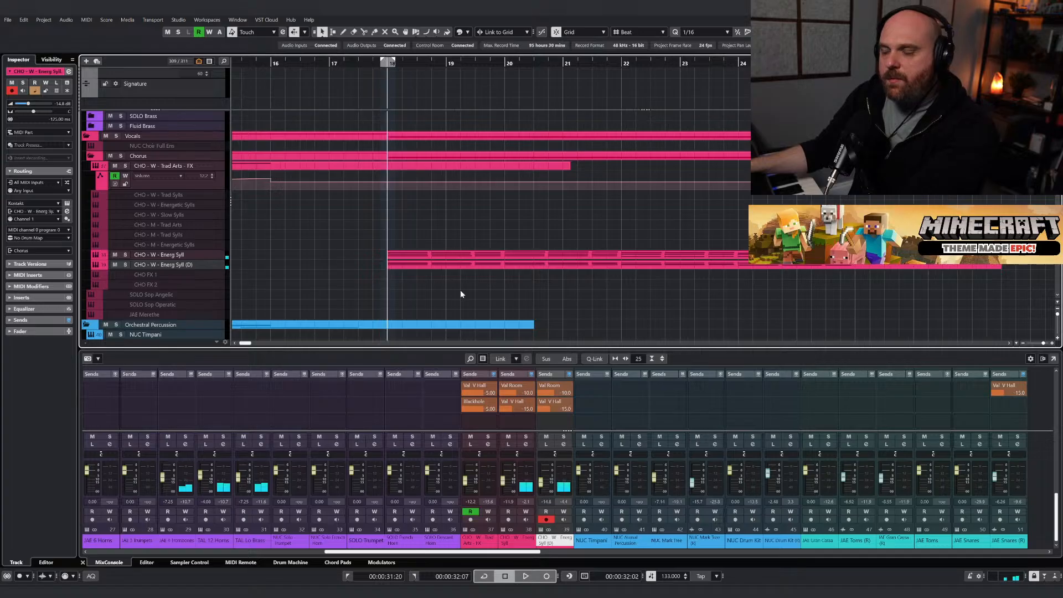
# Play the mix briefly from bar 18, and open both CHO - W - Energ Syll parts together for note editing.
pyautogui.press('space')
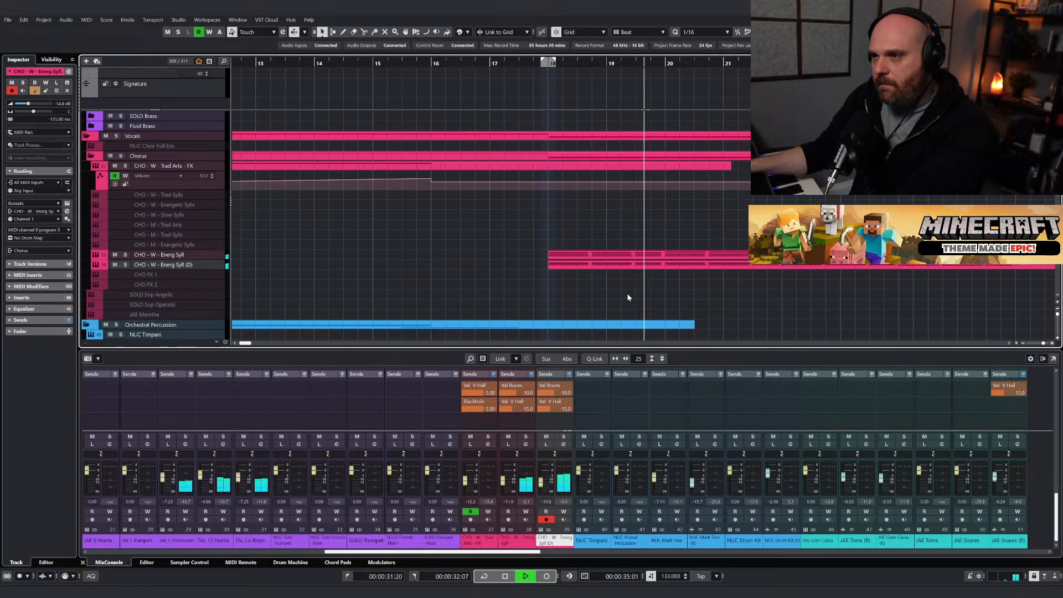
pyautogui.press('space')
pyautogui.click(578, 263)
pyautogui.moveTo(527, 237); pyautogui.dragTo(578, 282)
pyautogui.press('Return')
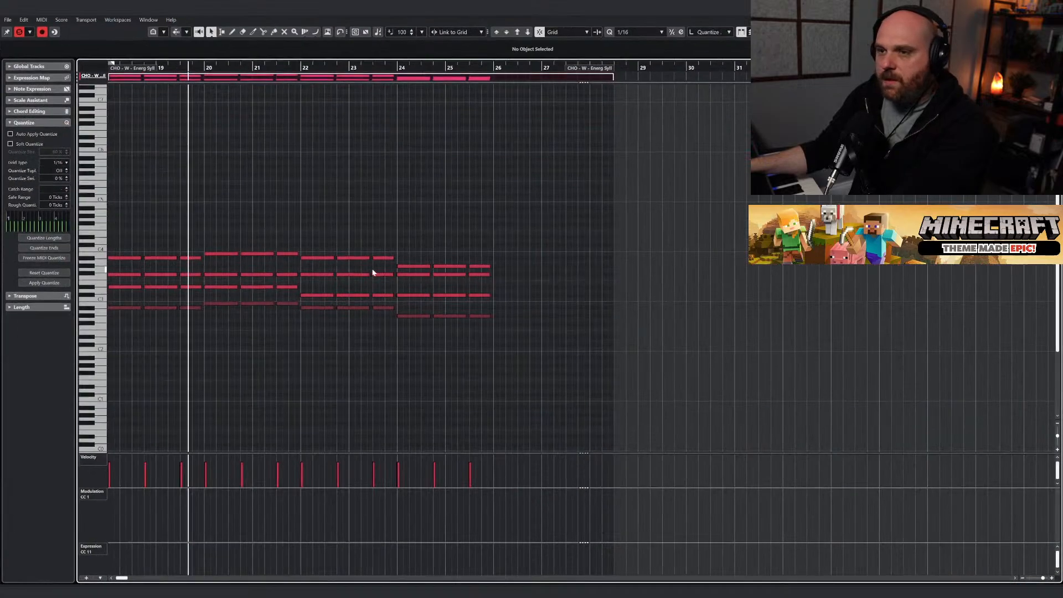
# Delete the second chord of the choir phrase starting in bar 18 and extend the first chord over its place.
pyautogui.press('h')
pyautogui.press('h')
pyautogui.press('h')
pyautogui.press('h')
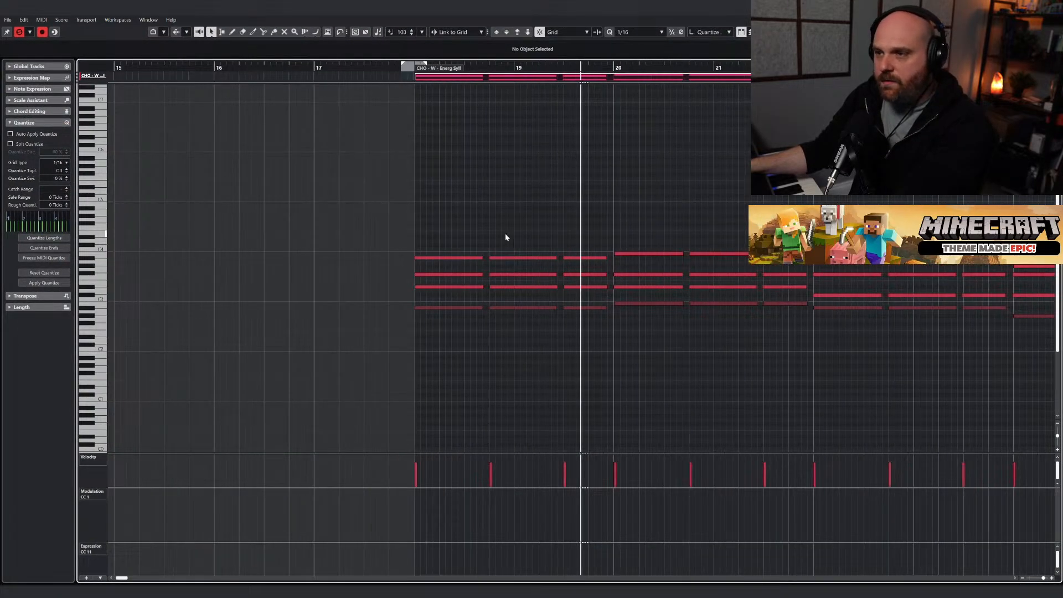
pyautogui.moveTo(529, 327); pyautogui.dragTo(529, 327)
pyautogui.press('Delete')
pyautogui.moveTo(453, 239); pyautogui.dragTo(475, 336)
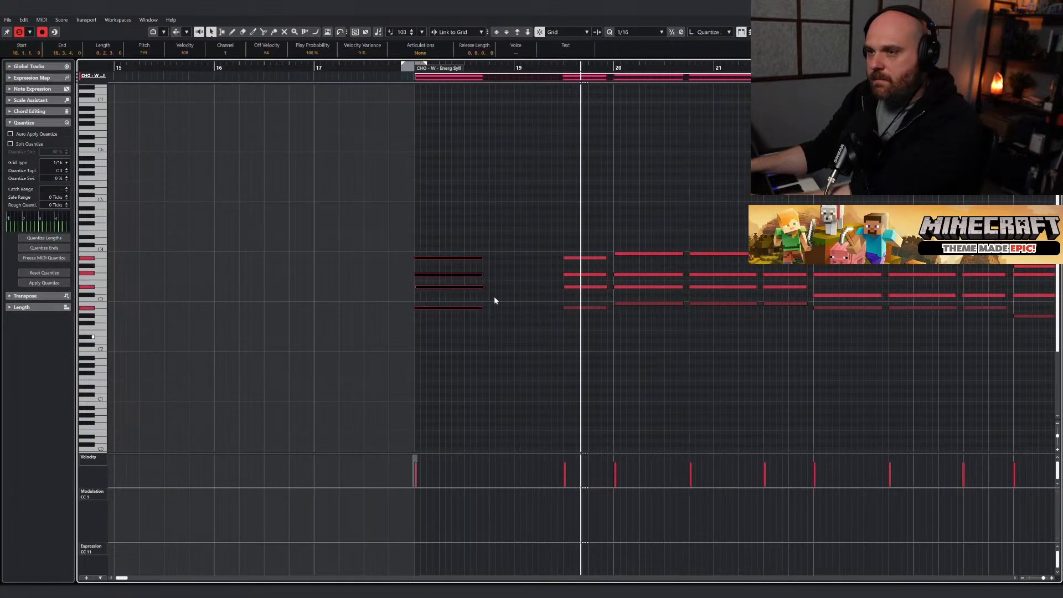
pyautogui.moveTo(481, 259); pyautogui.dragTo(552, 259)
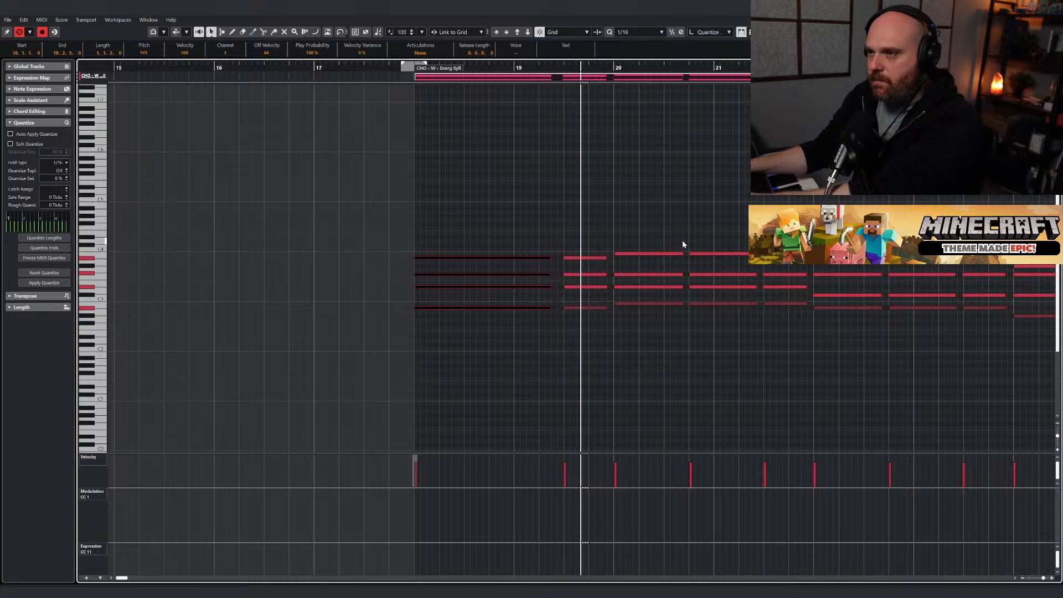
# Delete the second chord of the choir phrases starting in bars 20 and 22, extending each opening chord to fill the gap.
pyautogui.moveTo(694, 239); pyautogui.dragTo(738, 348)
pyautogui.press('Delete')
pyautogui.moveTo(663, 230); pyautogui.dragTo(698, 321)
pyautogui.moveTo(682, 254); pyautogui.dragTo(757, 254)
pyautogui.moveTo(896, 241); pyautogui.dragTo(903, 311)
pyautogui.press('Delete')
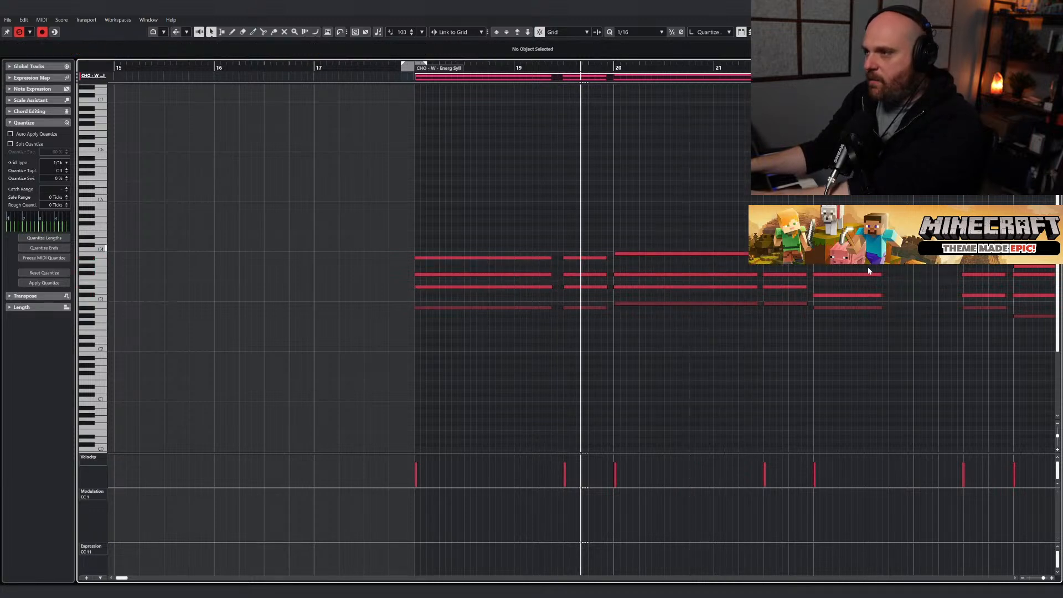
pyautogui.moveTo(865, 245); pyautogui.dragTo(876, 313)
pyautogui.moveTo(882, 274); pyautogui.dragTo(949, 268)
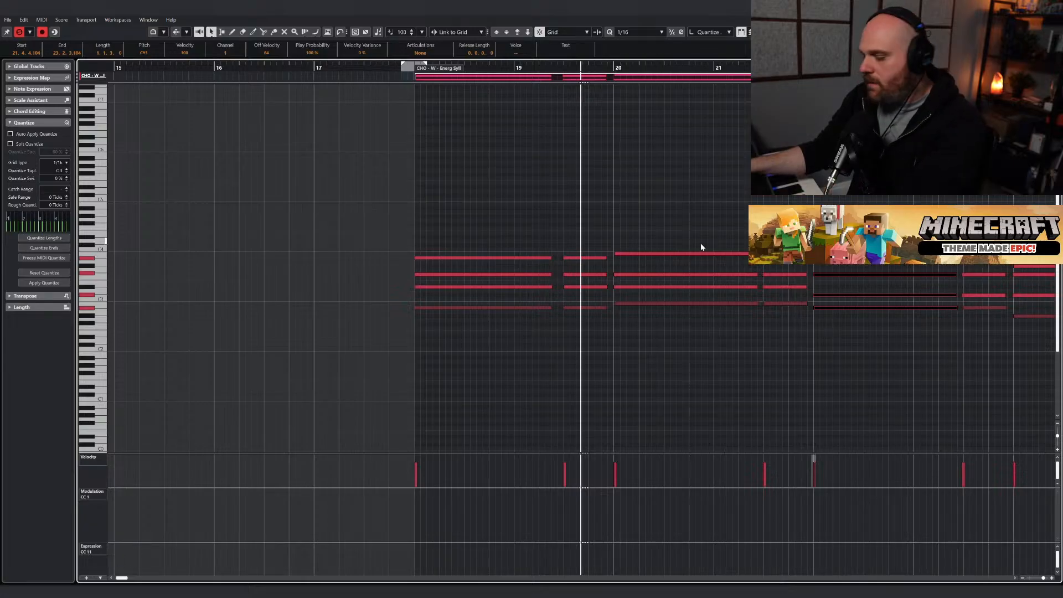
# Delete the second chord of the choir phrase starting in bar 24 and extend its opening chord over the gap.
pyautogui.press('g')
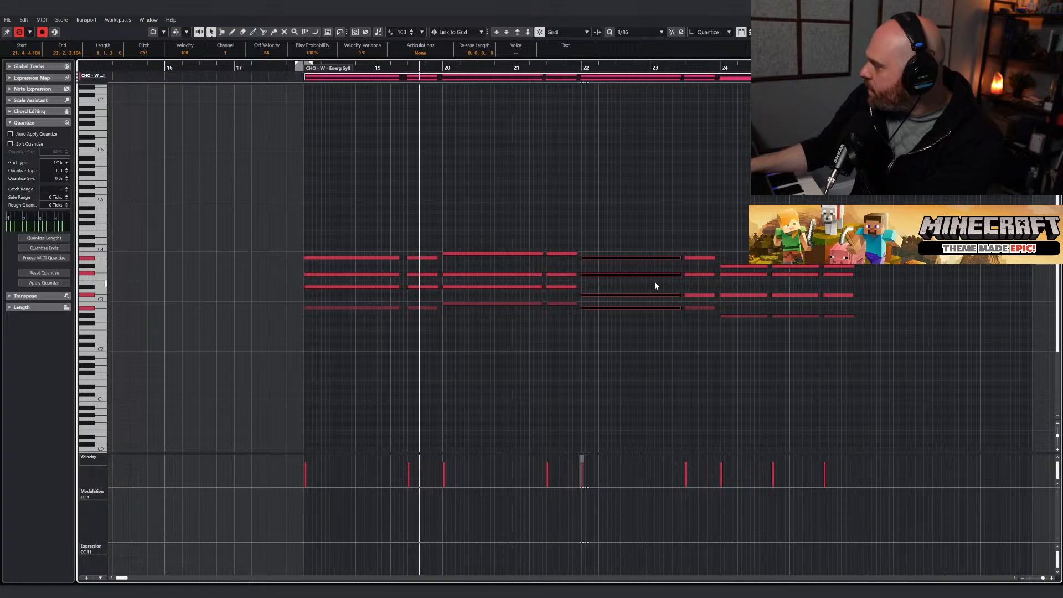
pyautogui.moveTo(778, 248); pyautogui.dragTo(806, 373)
pyautogui.press('Delete')
pyautogui.moveTo(761, 248); pyautogui.dragTo(760, 355)
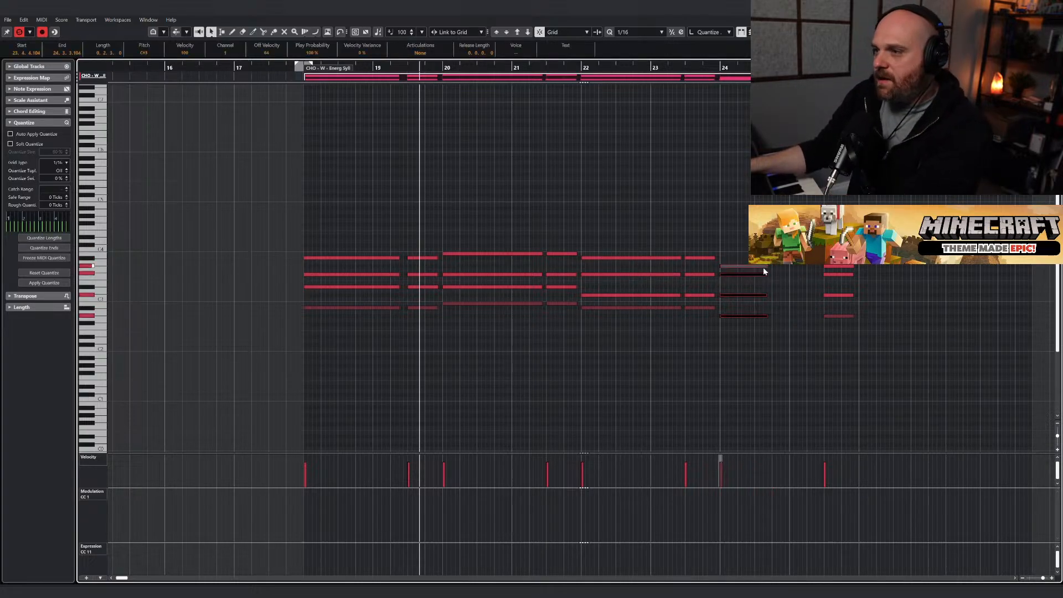
pyautogui.moveTo(763, 267); pyautogui.dragTo(819, 267)
pyautogui.click(425, 217)
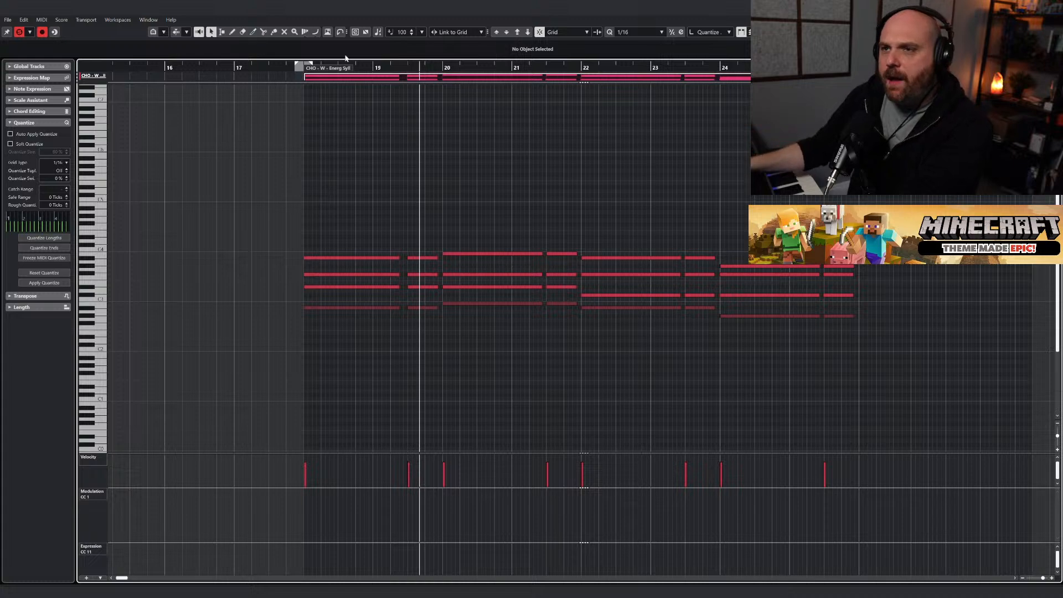
# Play the edited choir passage in the note editor, and close the editor.
pyautogui.click(364, 74)
pyautogui.press('h')
pyautogui.press('h')
pyautogui.press('h')
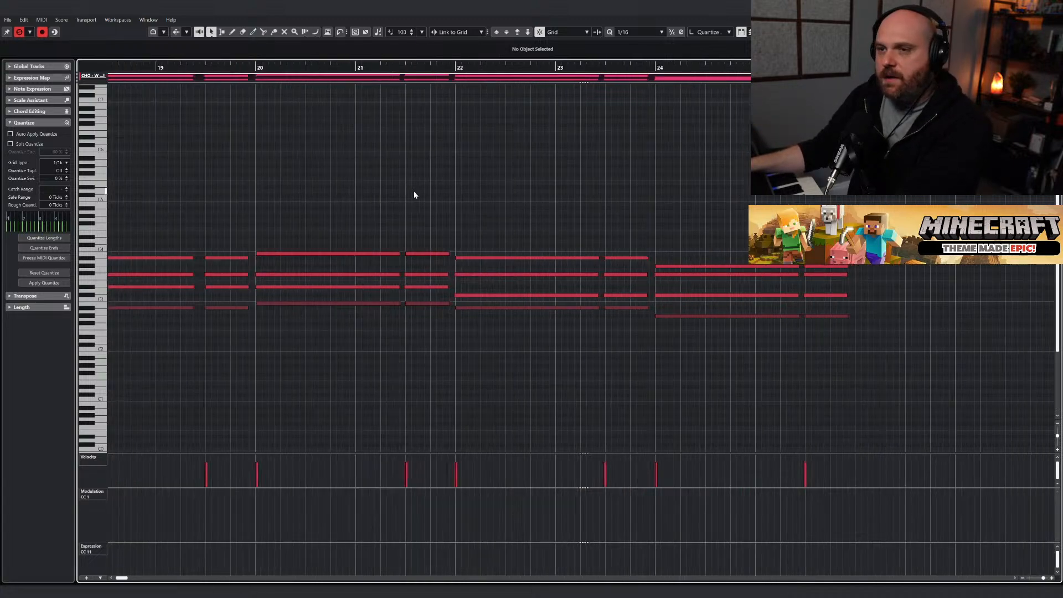
pyautogui.press('space')
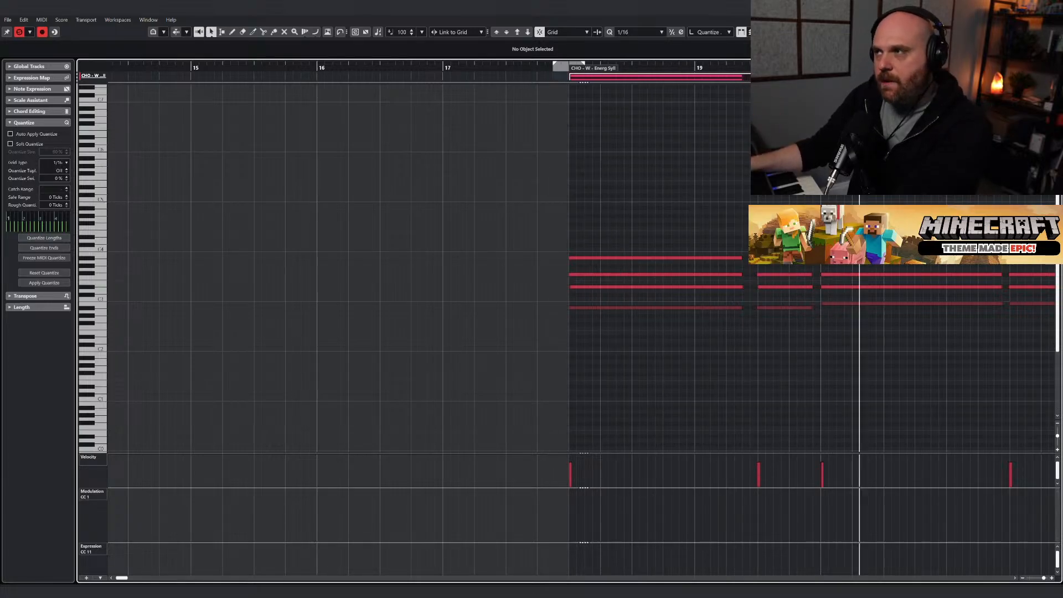
pyautogui.press('Return')
pyautogui.press('space')
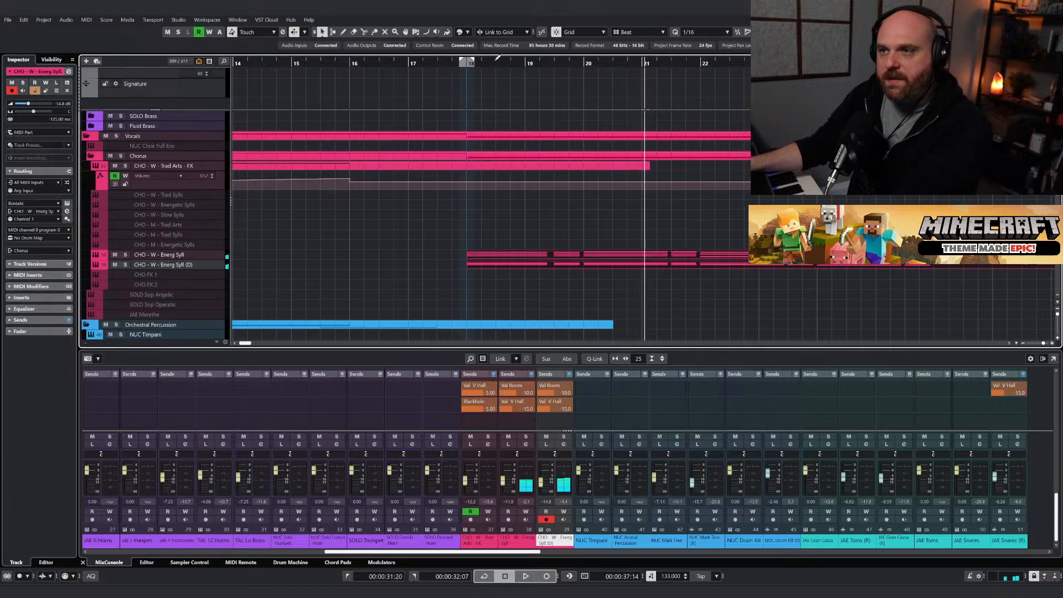
# Replay from late in bar 17, lowering CHO - W - Energ Syll to about -13.3 dB and CHO - W - Energ Syll (D) to -16.5 dB.
pyautogui.moveTo(471, 62); pyautogui.dragTo(449, 62)
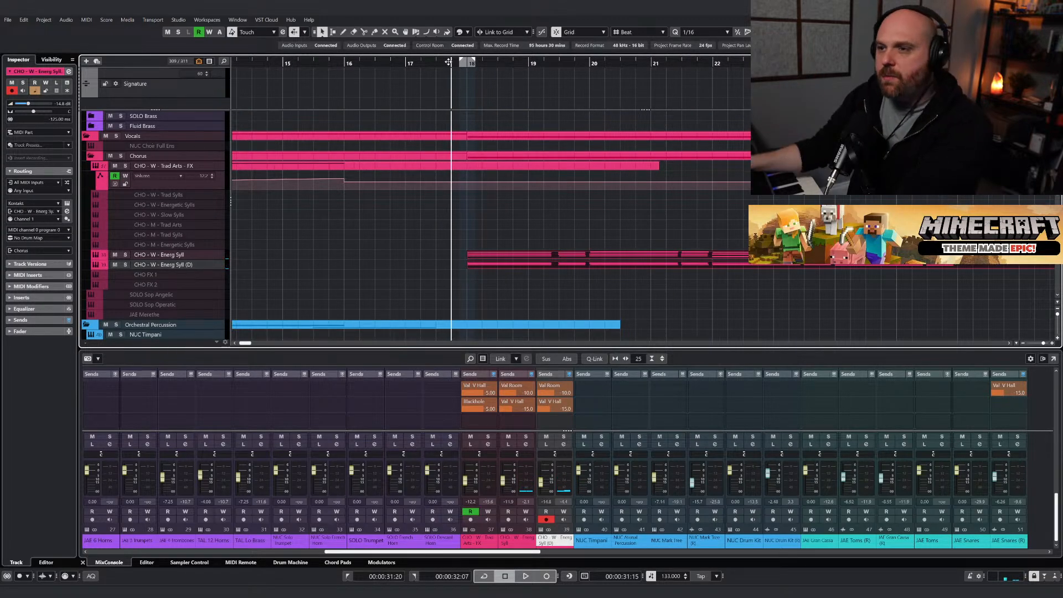
pyautogui.press('space')
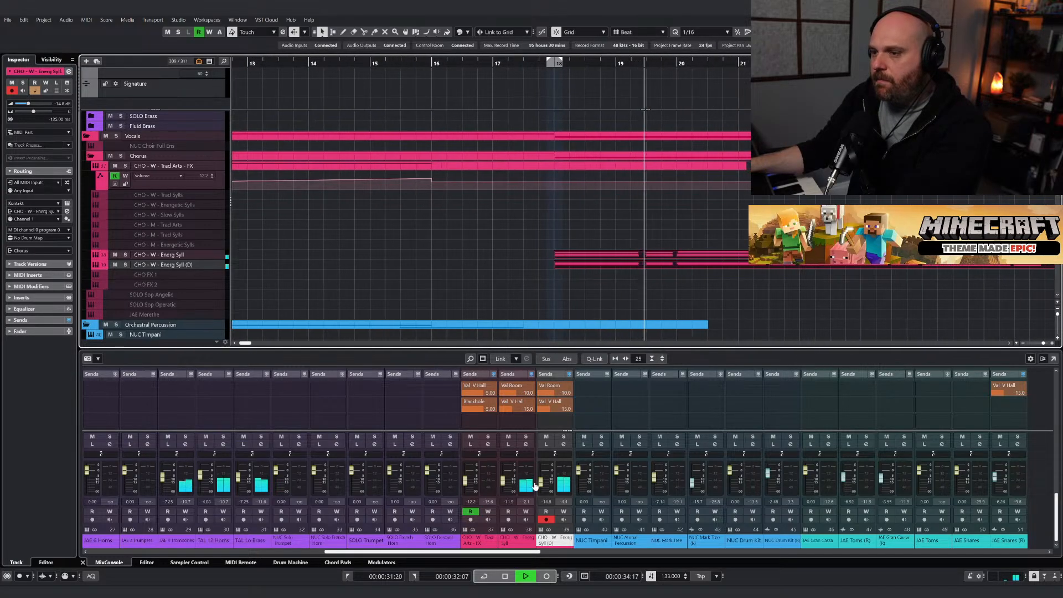
pyautogui.moveTo(539, 483); pyautogui.dragTo(502, 483)
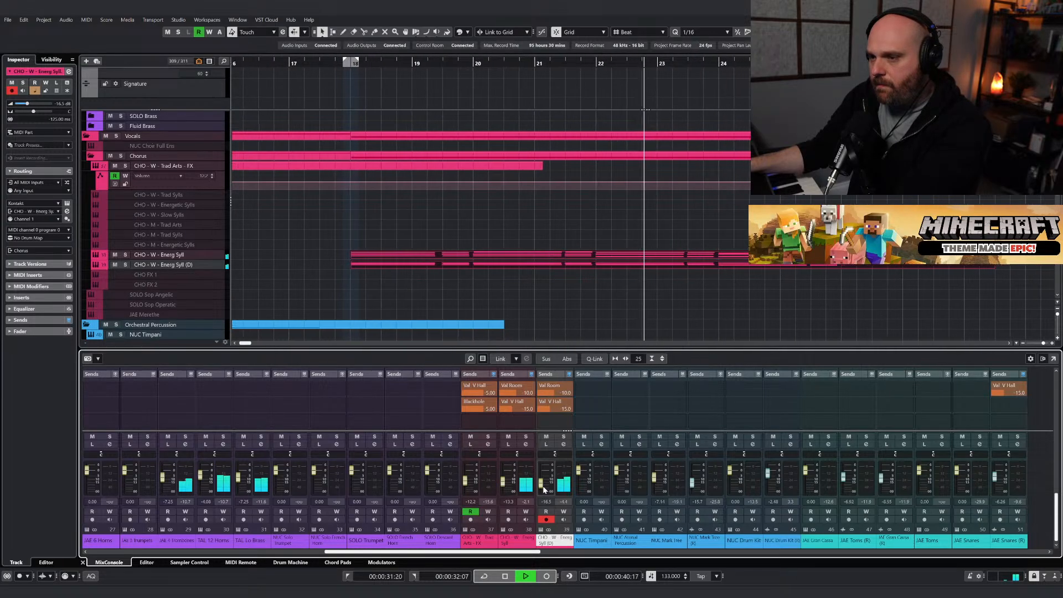
# Listen to the full mix through to bar 26 to judge the new choir levels, and stop playback.
pyautogui.rightClick(445, 288)
pyautogui.click(445, 287)
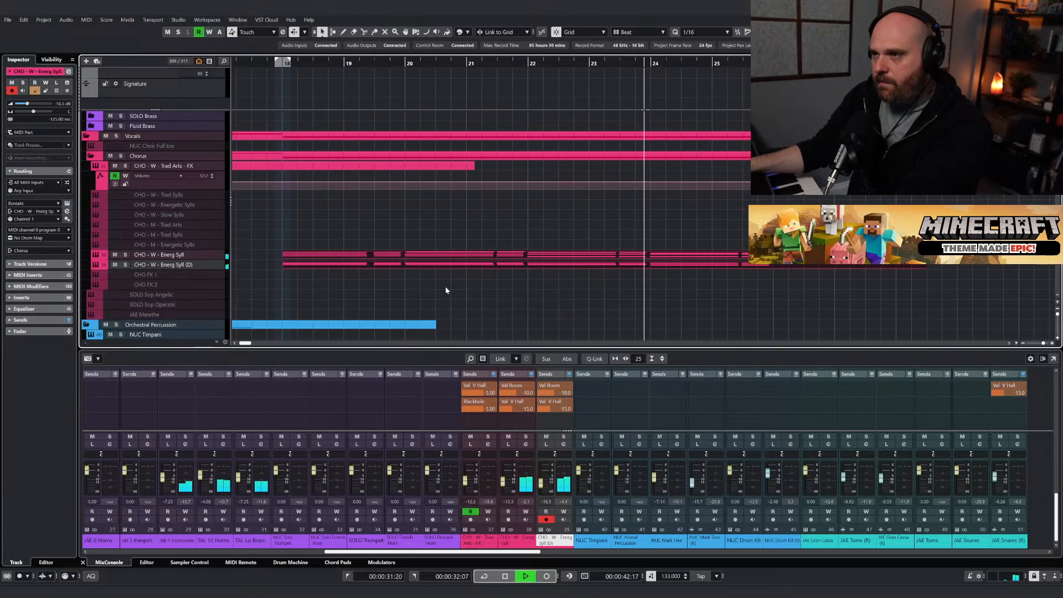
pyautogui.rightClick(517, 299)
pyautogui.click(517, 301)
pyautogui.press('g')
pyautogui.press('g')
pyautogui.press('g')
pyautogui.press('space')
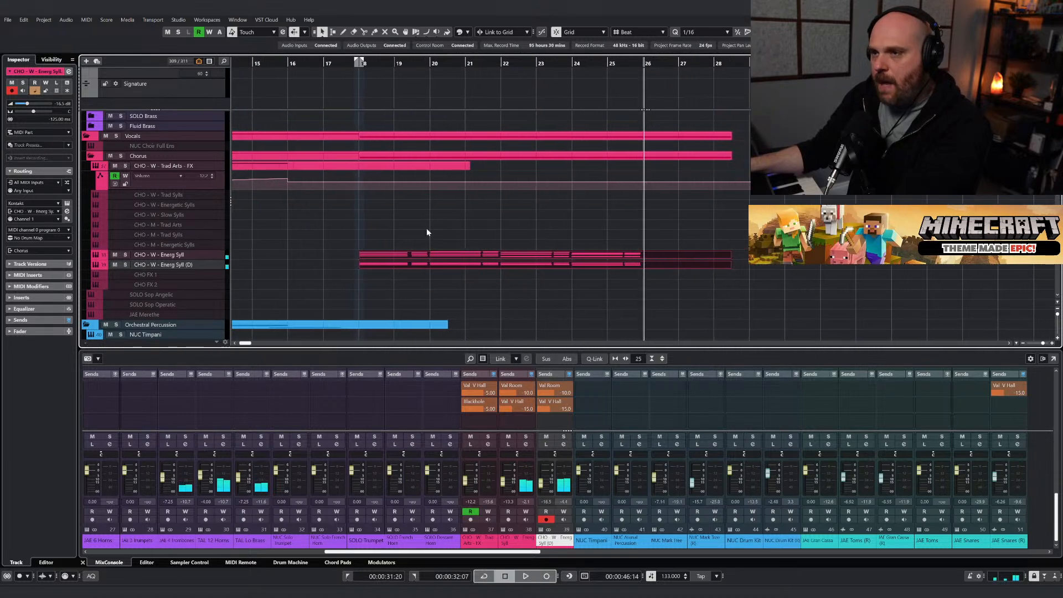
# Select the TAL 12 Horns part as the melody source, and place the cursor at bar 17 with AR Violins I - Perf Leg selected.
pyautogui.click(382, 225)
pyautogui.scroll(5, 496, 288)
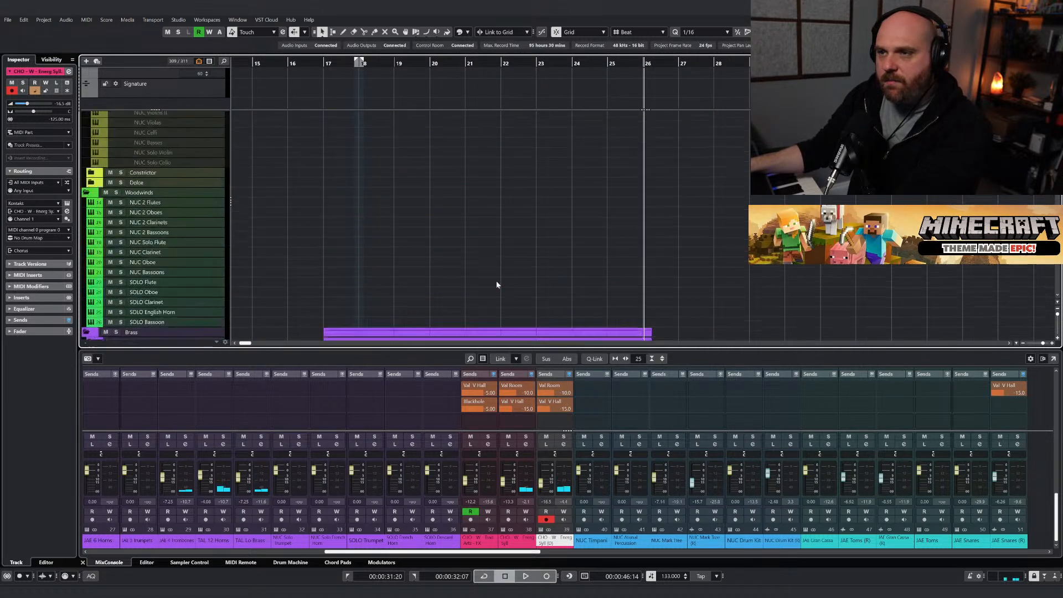
pyautogui.scroll(-3, 496, 287)
pyautogui.scroll(2, 496, 286)
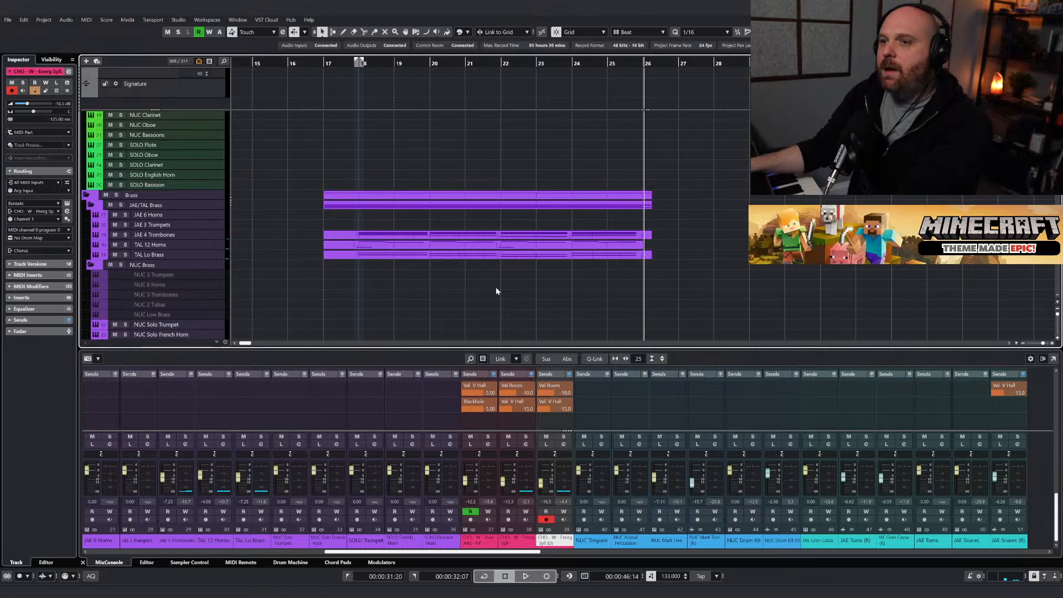
pyautogui.click(379, 248)
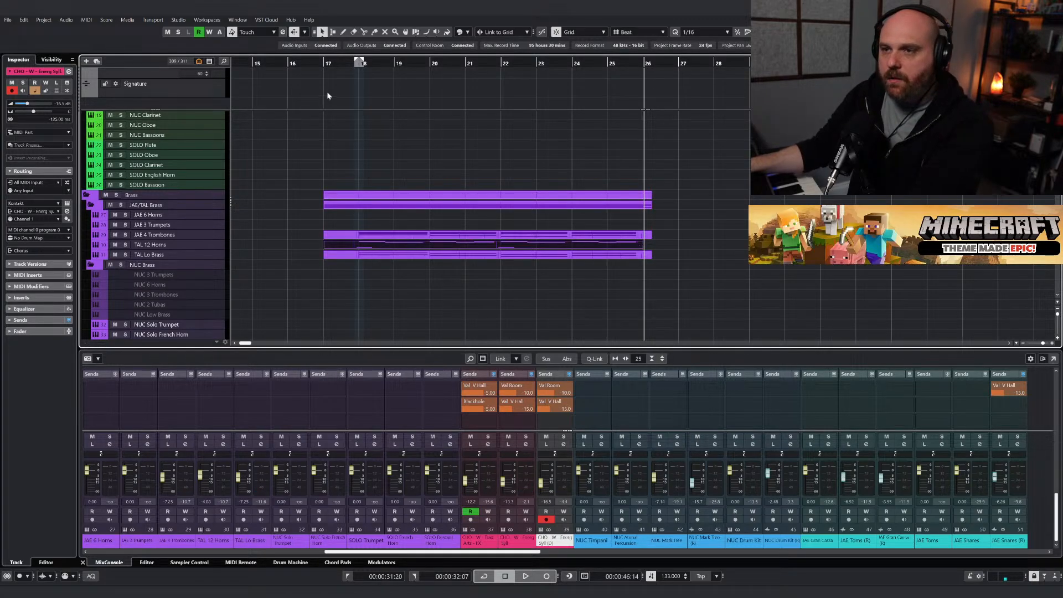
pyautogui.click(324, 64)
pyautogui.scroll(5, 378, 195)
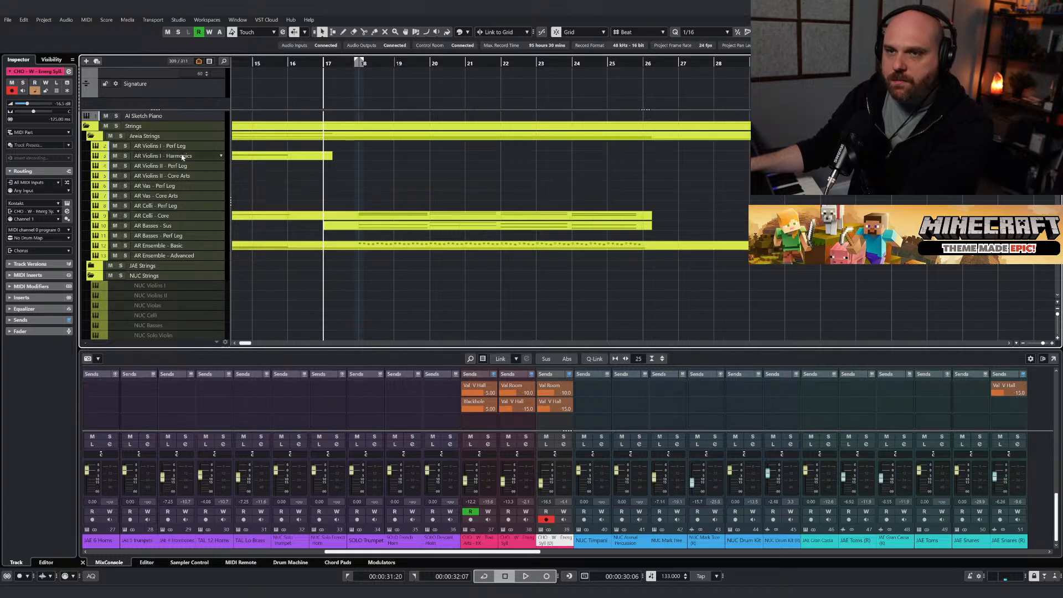
pyautogui.click(175, 147)
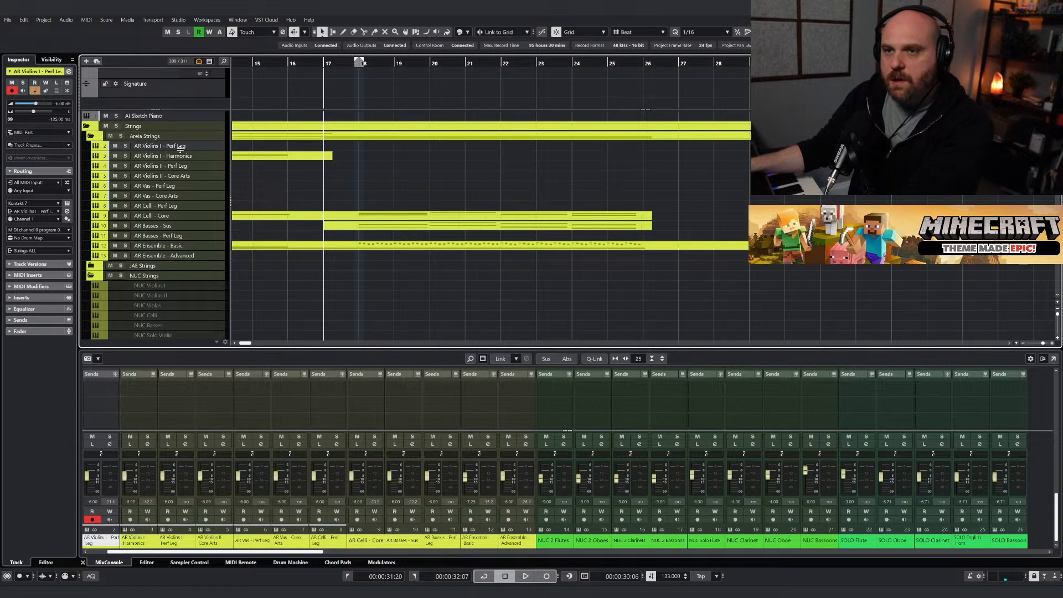
pyautogui.rightClick(326, 158)
pyautogui.click(347, 159)
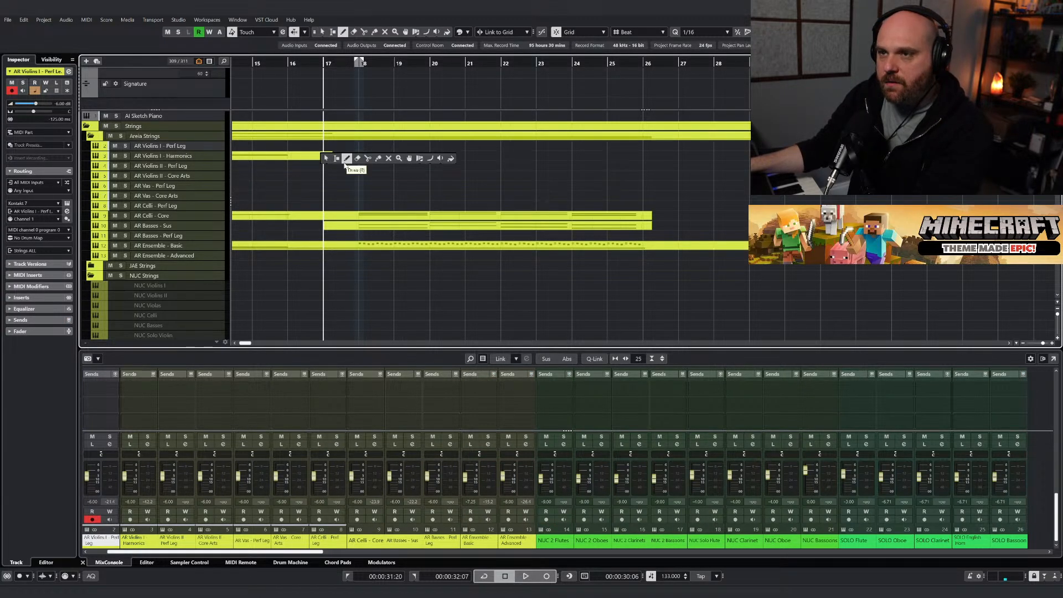
pyautogui.click(326, 158)
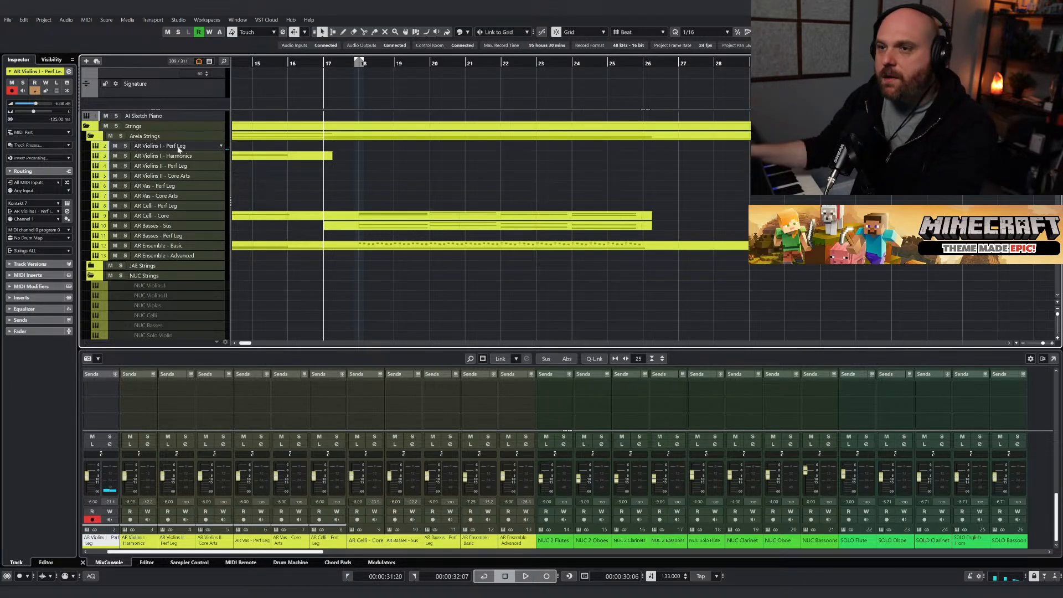
pyautogui.click(355, 181)
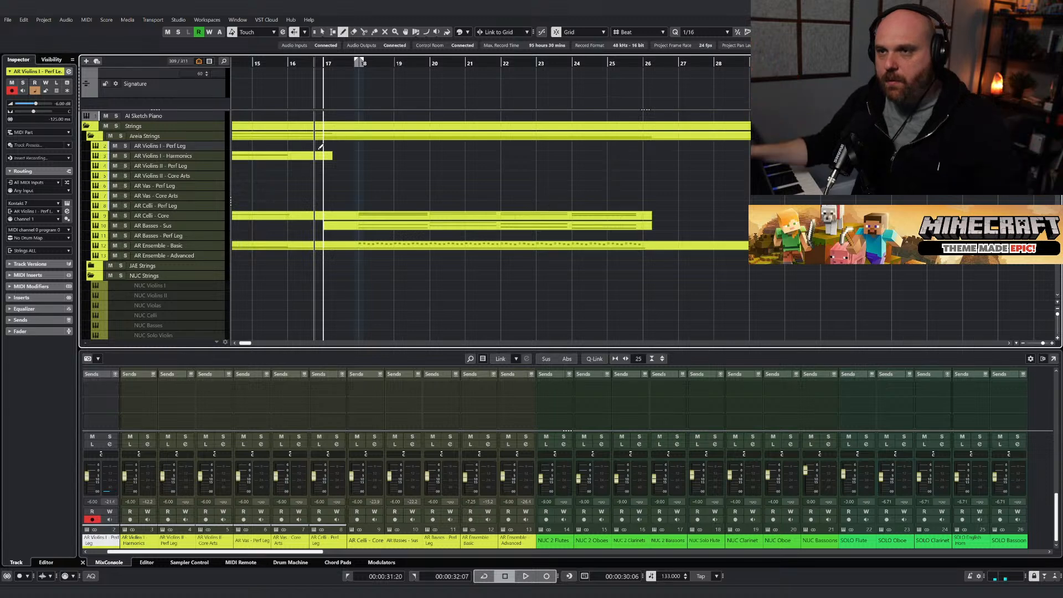
pyautogui.moveTo(320, 147); pyautogui.dragTo(660, 147)
pyautogui.press('1')
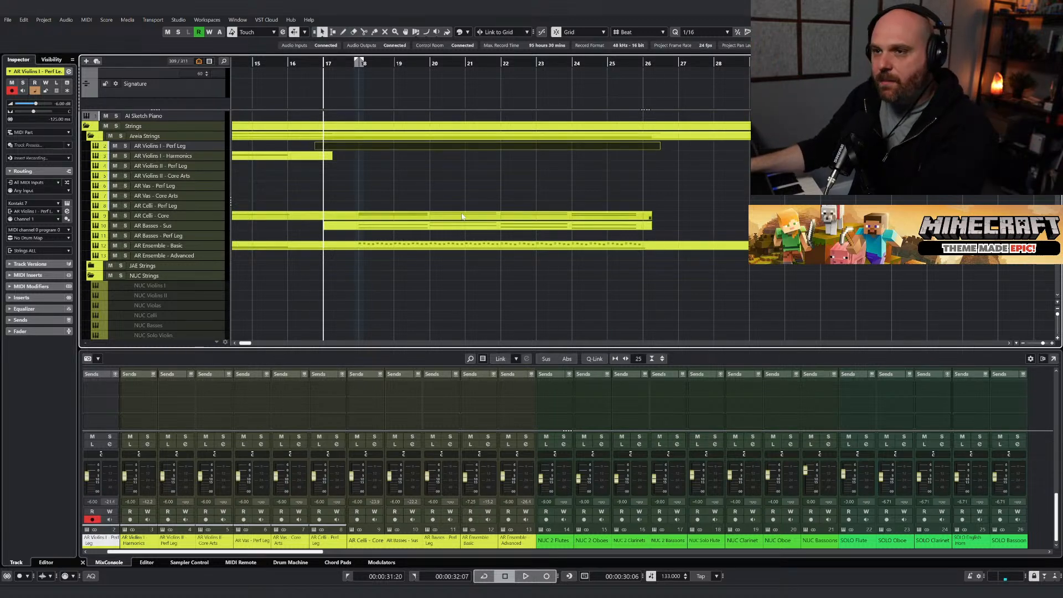
pyautogui.click(377, 145)
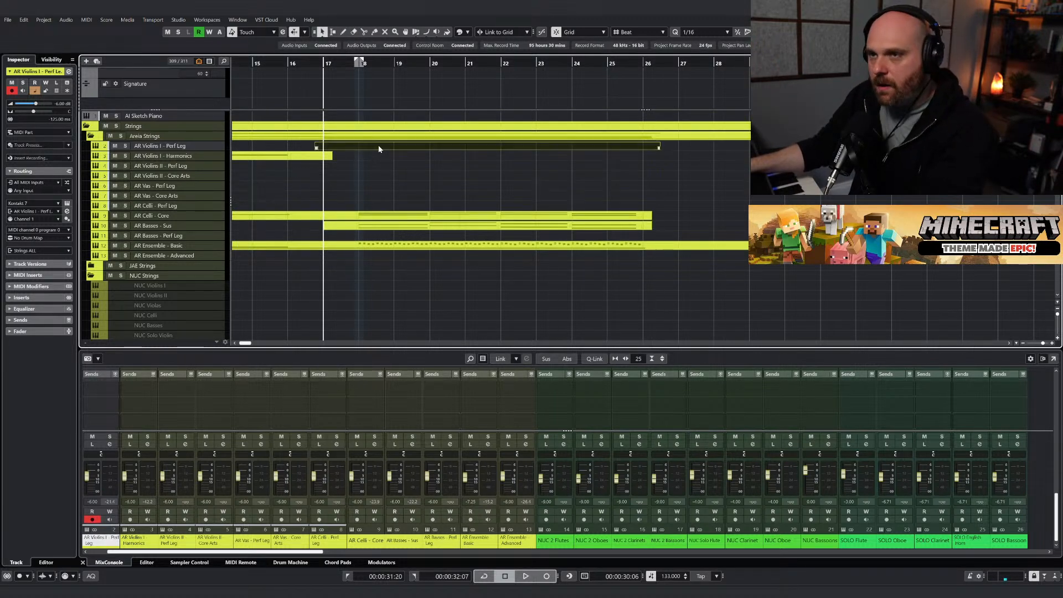
pyautogui.press('Delete')
pyautogui.hotkey('ctrl', 'z')
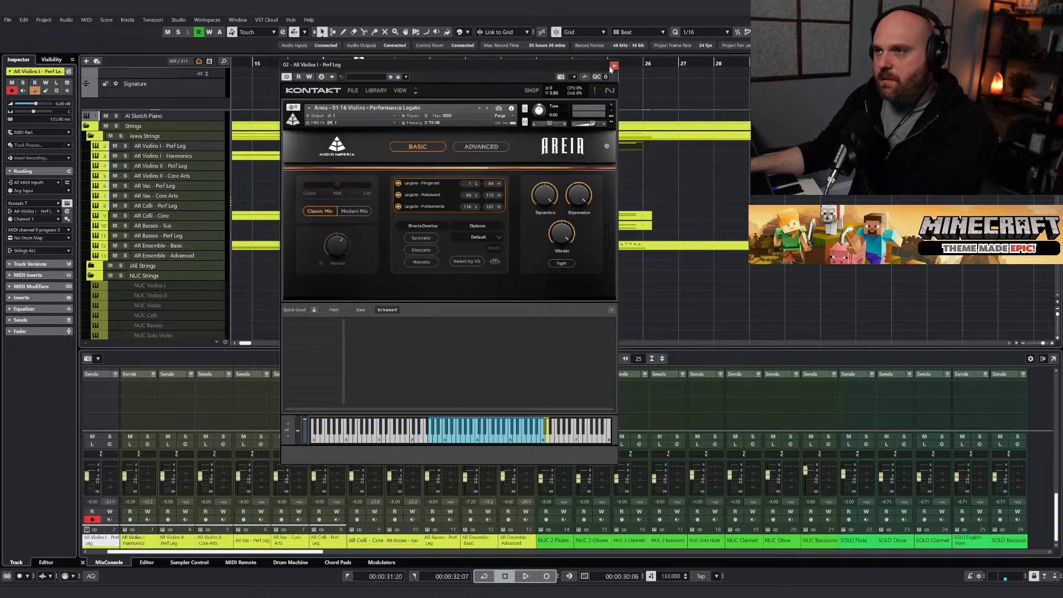
# Close Kontakt, open the AR Violins I - Perf Leg part for note editing, and delete the two low keyswitch notes at bars 18 and 22.
pyautogui.click(613, 67)
pyautogui.press('Return')
pyautogui.press('g')
pyautogui.press('g')
pyautogui.press('g')
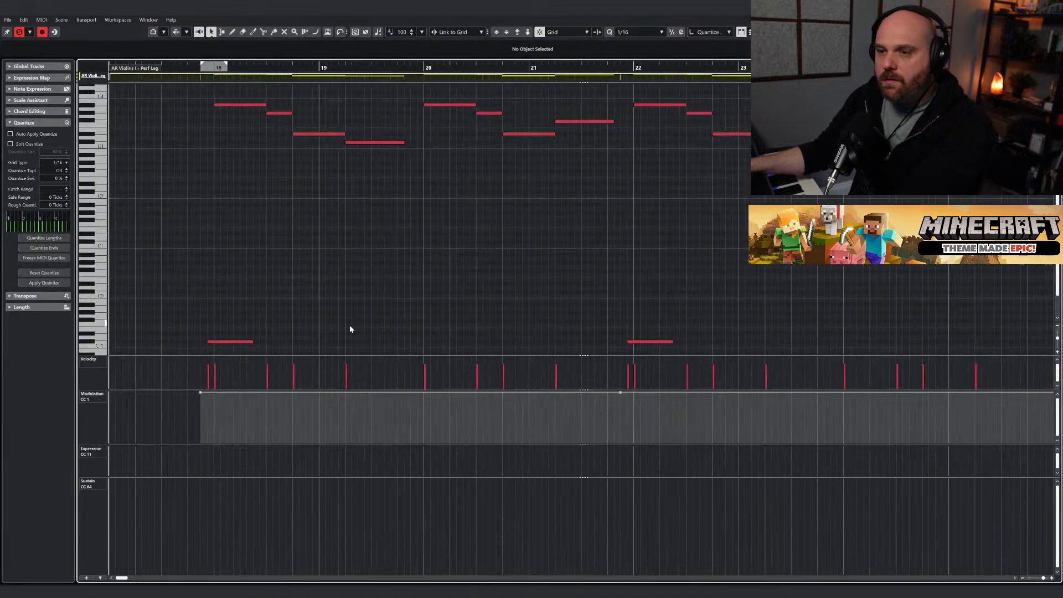
pyautogui.moveTo(236, 310); pyautogui.dragTo(723, 334)
pyautogui.press('Delete')
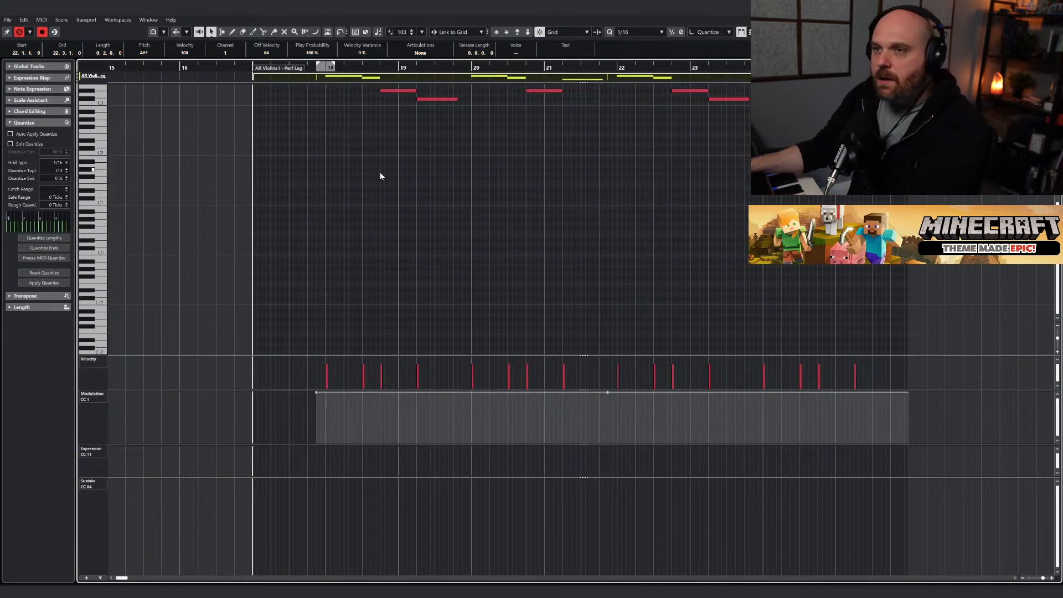
# Transpose all the AR Violins I - Perf Leg melody notes up one octave while auditioning the passage.
pyautogui.scroll(5, 379, 173)
pyautogui.moveTo(343, 198); pyautogui.dragTo(893, 299)
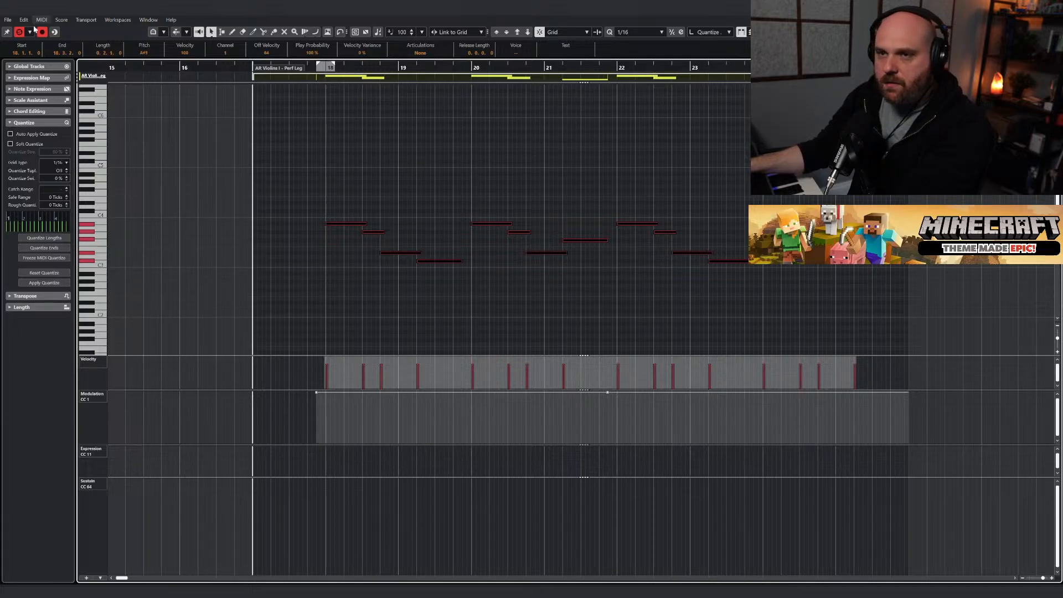
pyautogui.press('space')
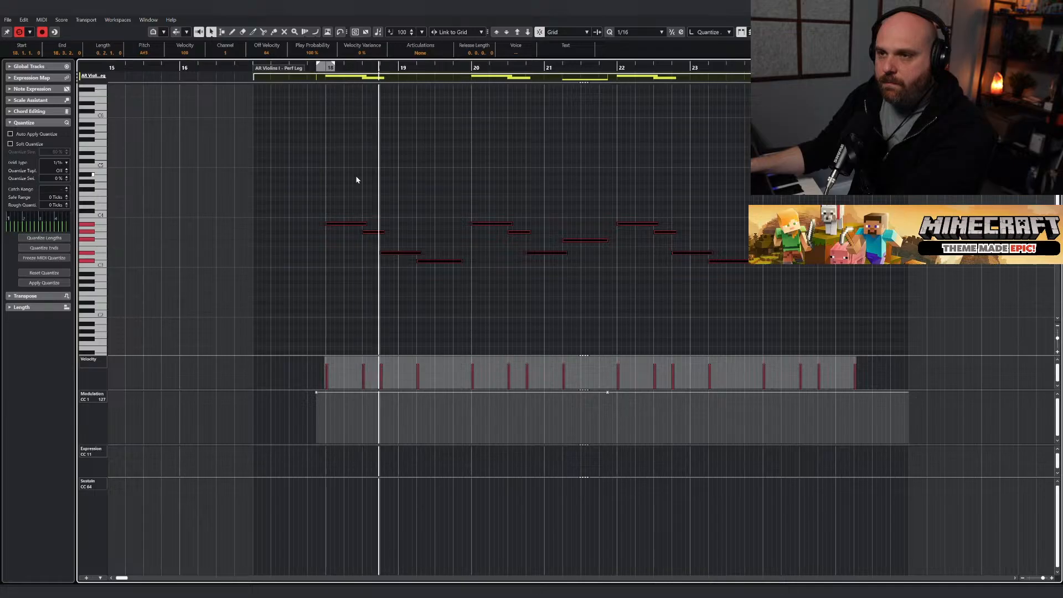
pyautogui.moveTo(327, 183); pyautogui.dragTo(1016, 337)
pyautogui.click(517, 32)
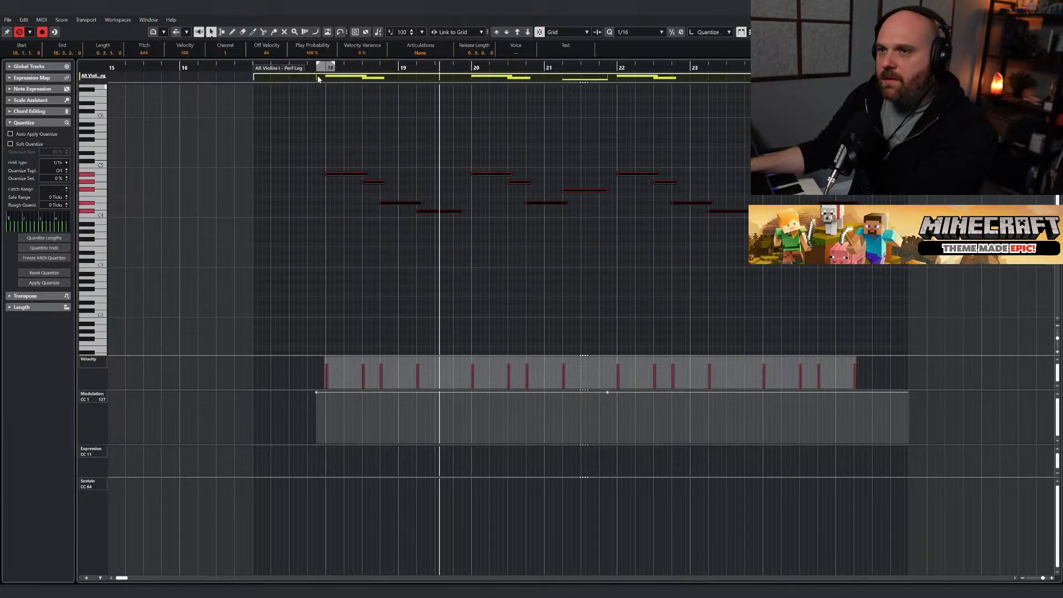
pyautogui.press('space')
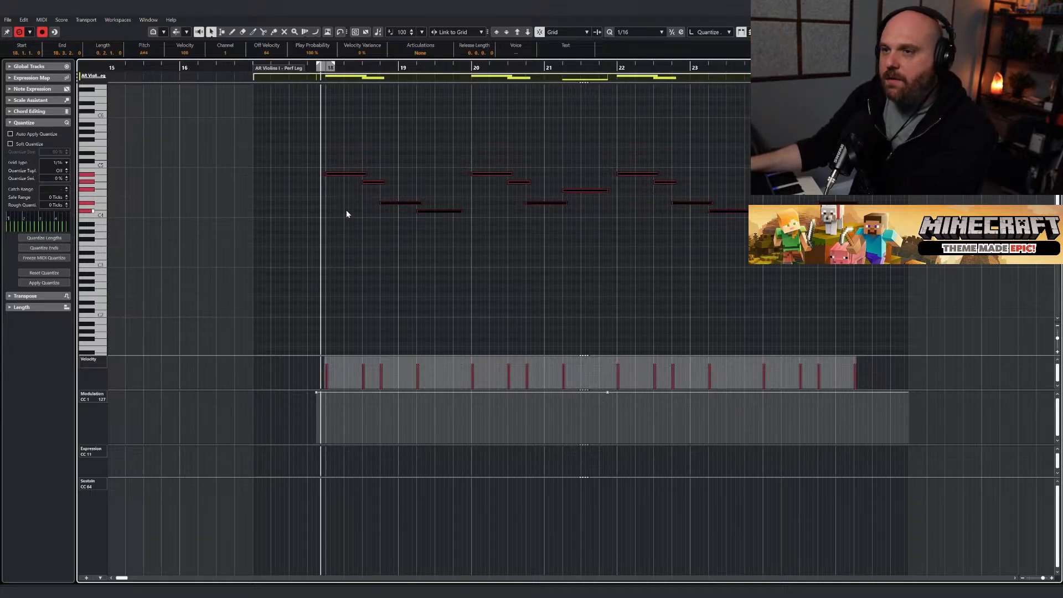
# Transpose the AR Violins I - Perf Leg melody up another octave while auditioning the passage, and close the note editor.
pyautogui.press('space')
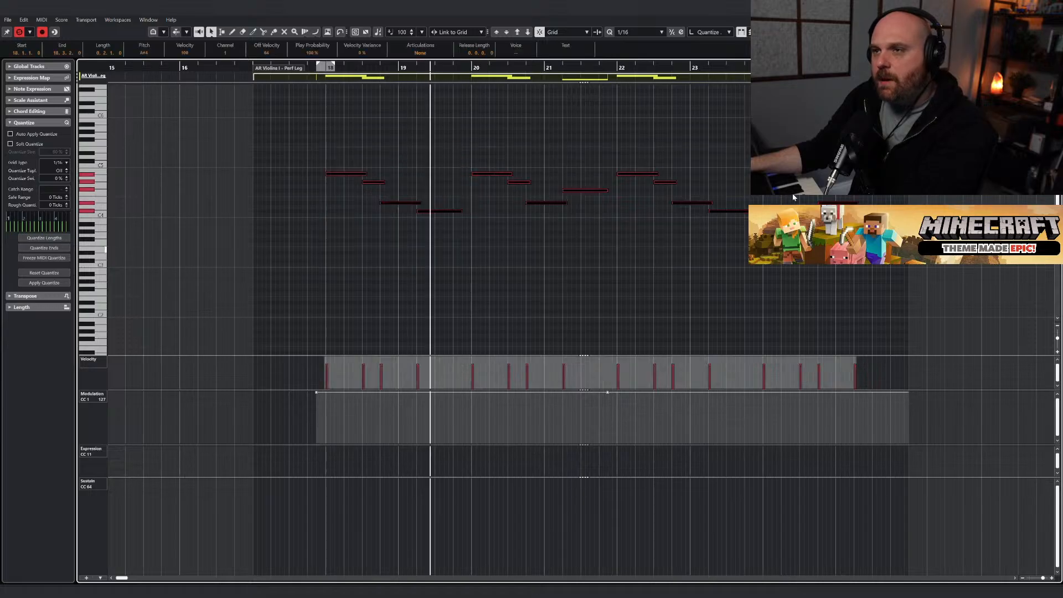
pyautogui.click(517, 32)
pyautogui.click(316, 67)
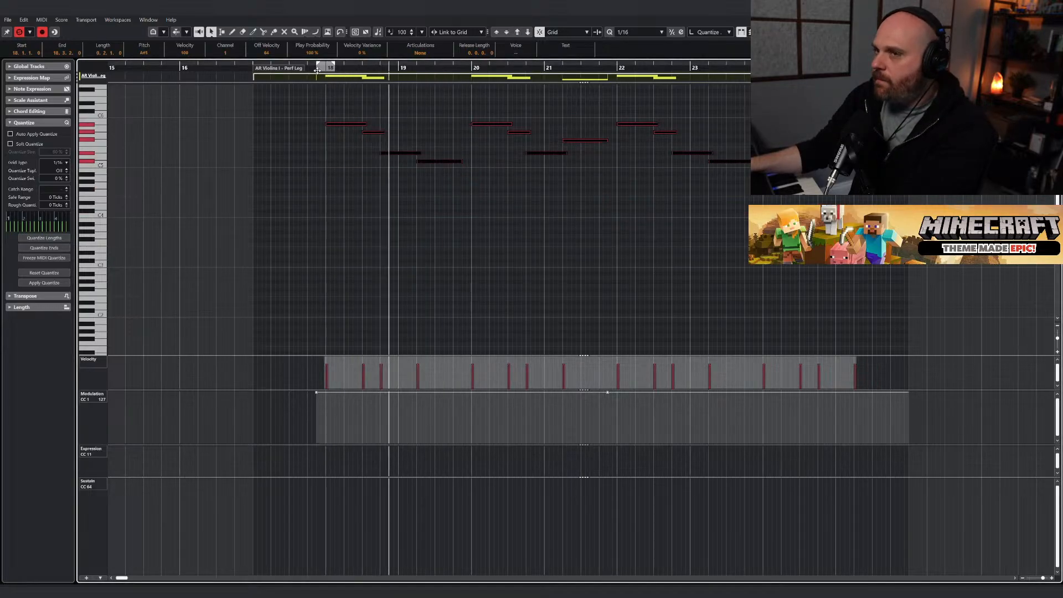
pyautogui.press('Return')
# Copy the AR Violins I - Perf Leg melody part to the AR Violins II - Perf Leg track and transpose the copy down one octave.
pyautogui.rightClick(531, 166)
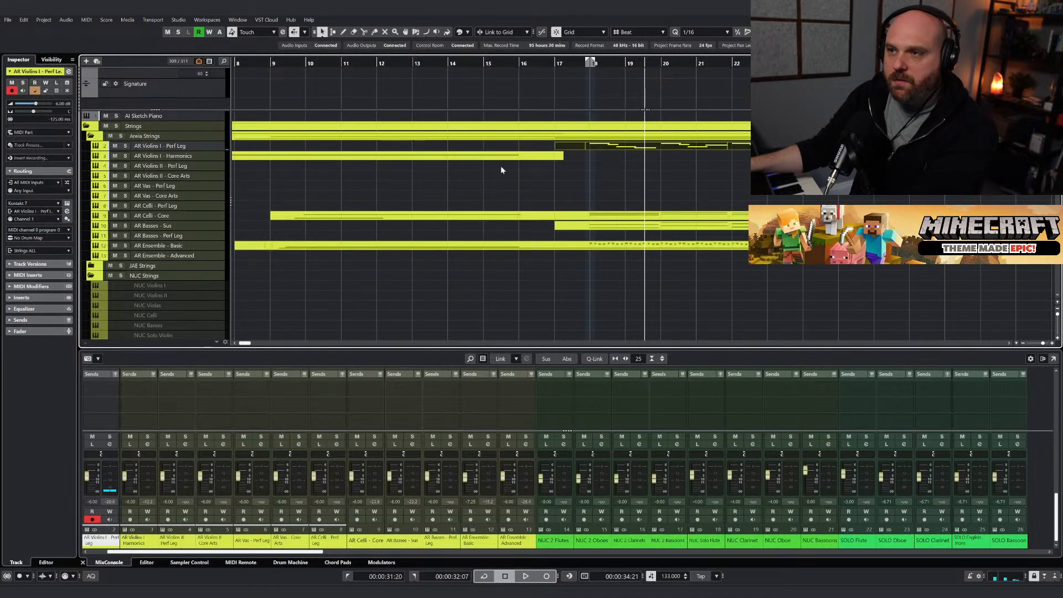
pyautogui.moveTo(569, 146); pyautogui.dragTo(569, 169)
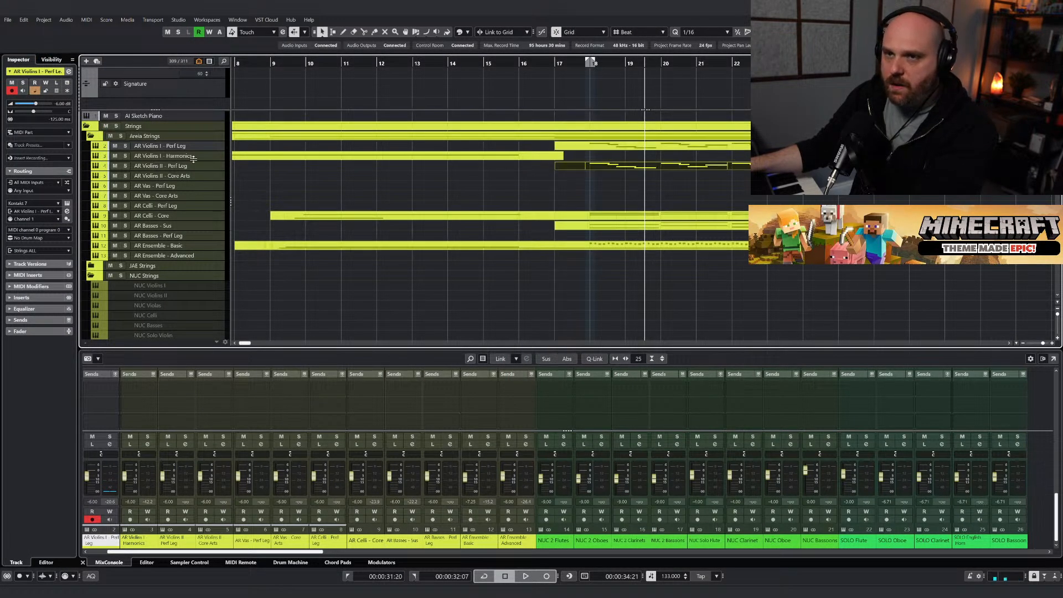
pyautogui.doubleClick(604, 168)
pyautogui.moveTo(792, 277); pyautogui.dragTo(209, 168)
pyautogui.click(519, 32)
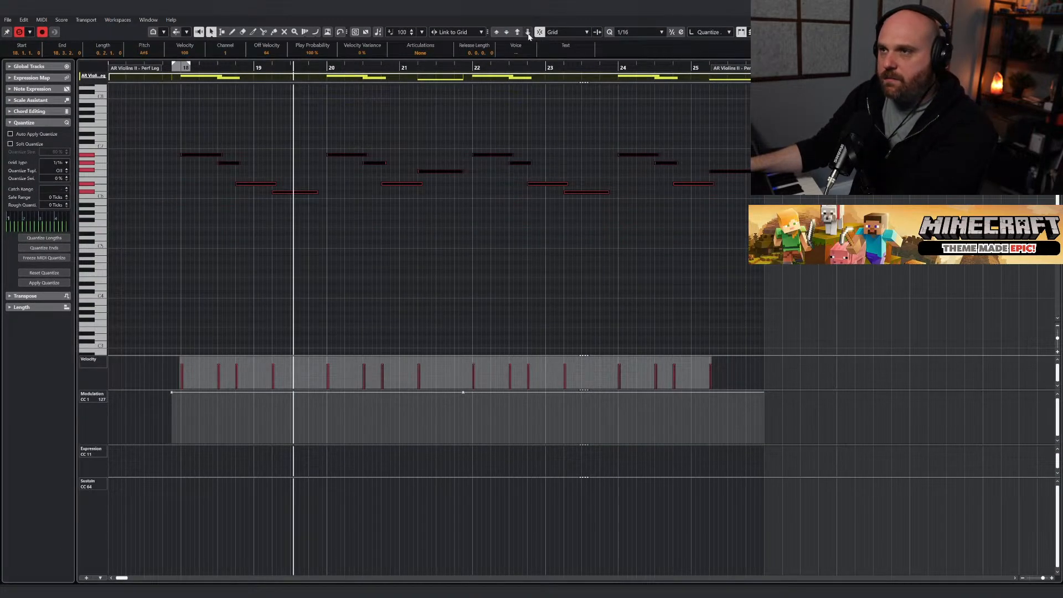
pyautogui.click(528, 34)
pyautogui.click(529, 33)
pyautogui.click(1050, 7)
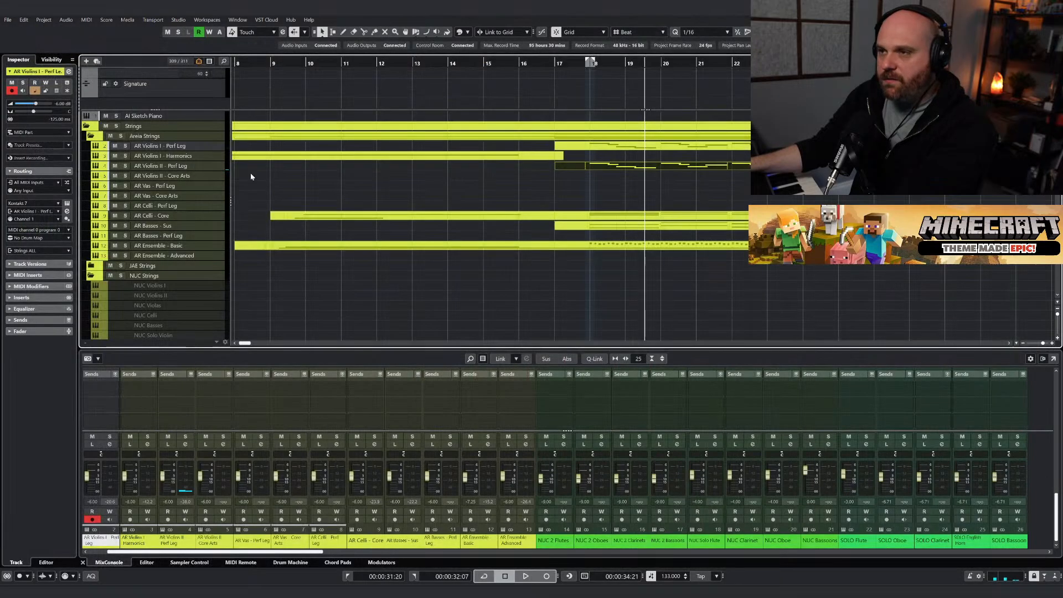
# Solo the AR Violins I and AR Violins II - Perf Leg tracks and audition their melody from just before bar 18.
pyautogui.click(126, 165)
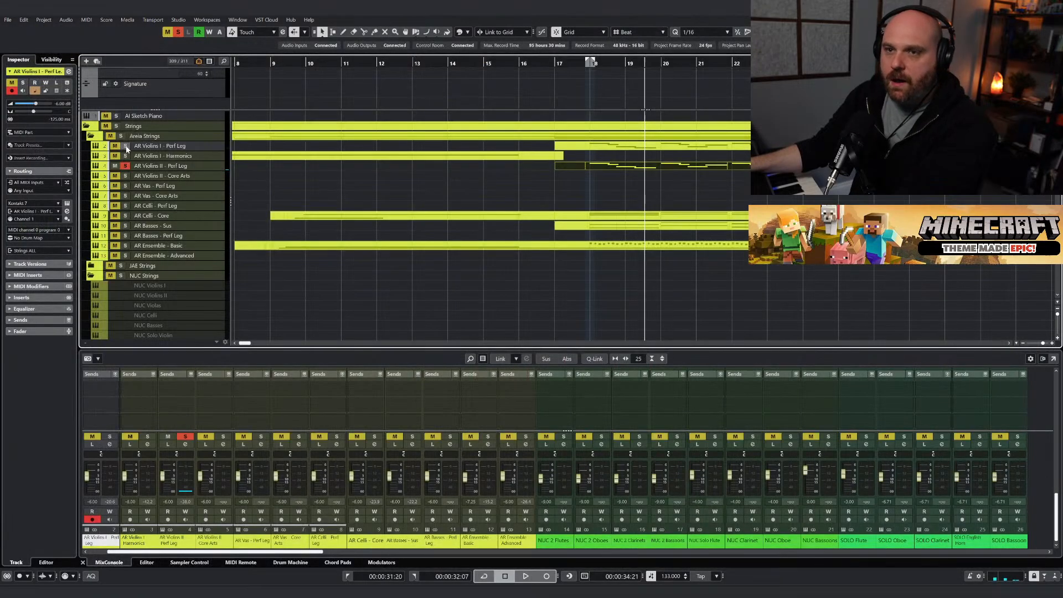
pyautogui.click(580, 64)
pyautogui.press('space')
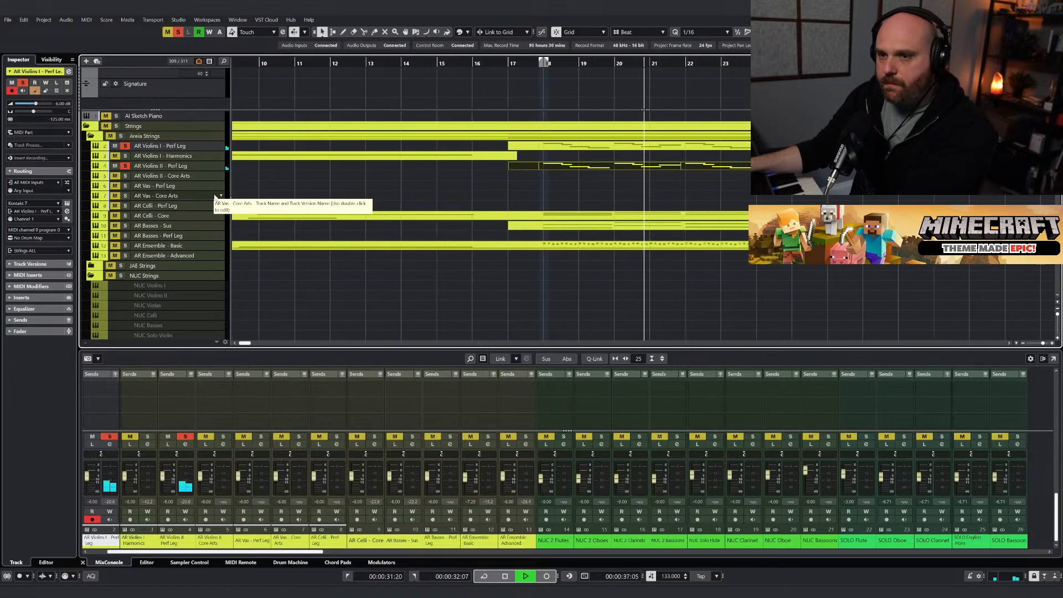
pyautogui.press('space')
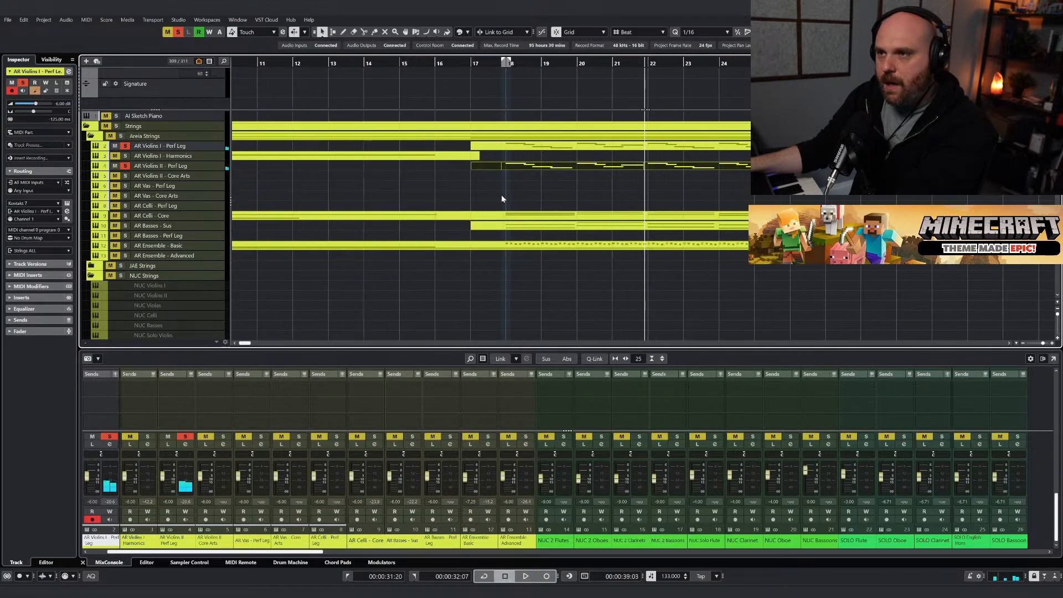
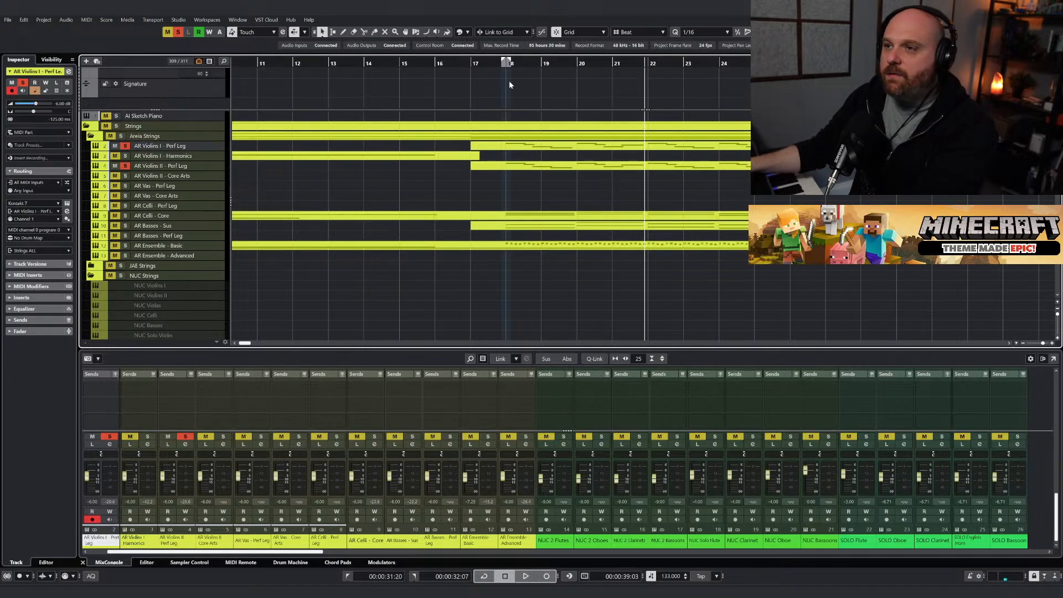
# Move the playback position back to just before bar 18 and clear the solo on both violin tracks.
pyautogui.click(501, 64)
pyautogui.moveTo(501, 64); pyautogui.dragTo(497, 64)
pyautogui.rightClick(506, 167)
pyautogui.click(178, 32)
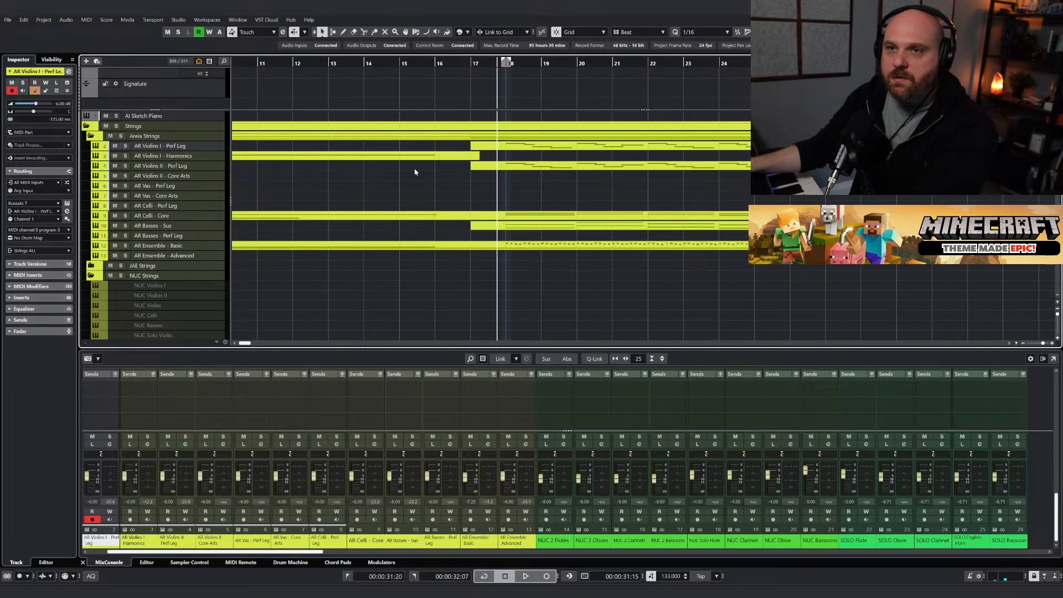
pyautogui.rightClick(442, 184)
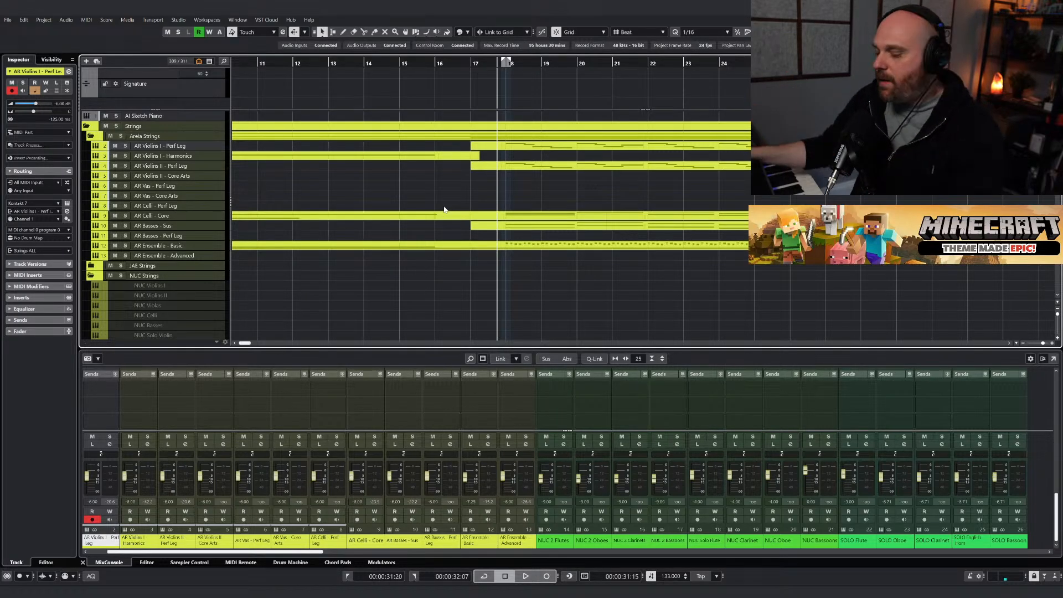
# Play the mix from bar 17 and slightly lower the AR Violins I and AR Violins II - Perf Leg faders.
pyautogui.click(471, 62)
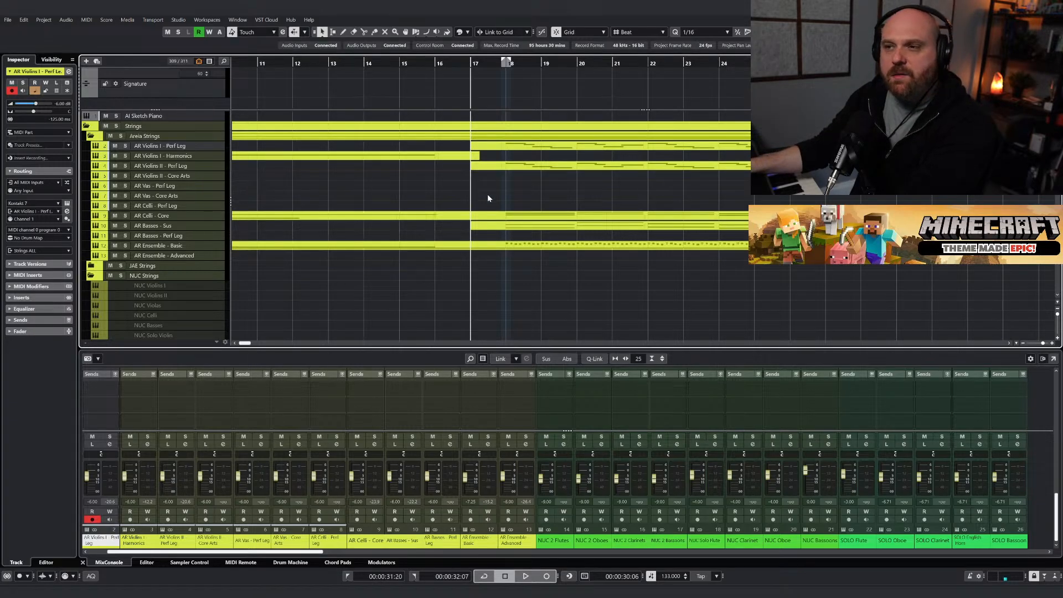
pyautogui.press('space')
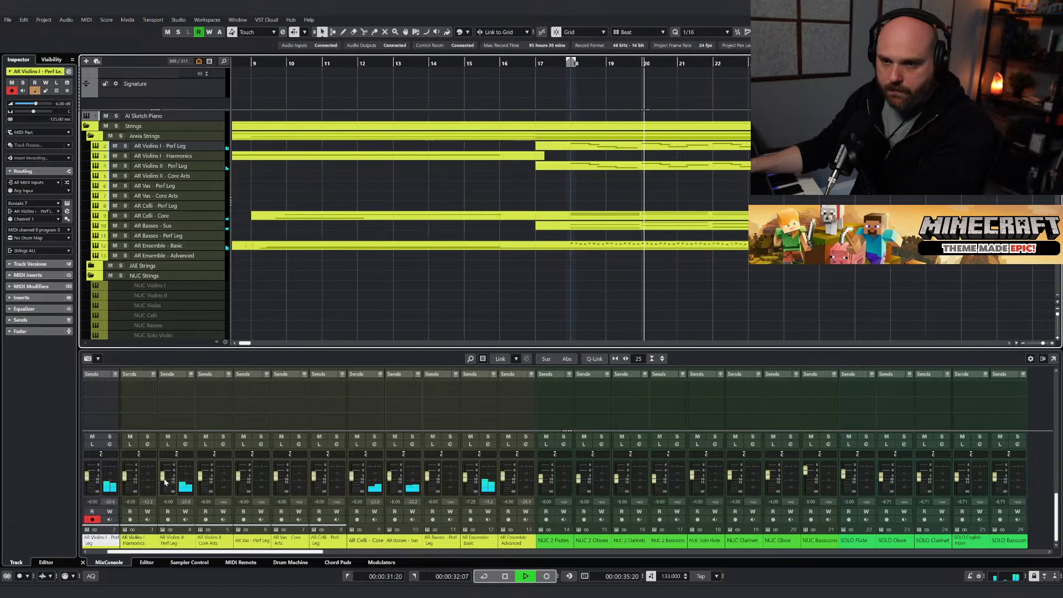
pyautogui.moveTo(90, 480); pyautogui.dragTo(90, 483)
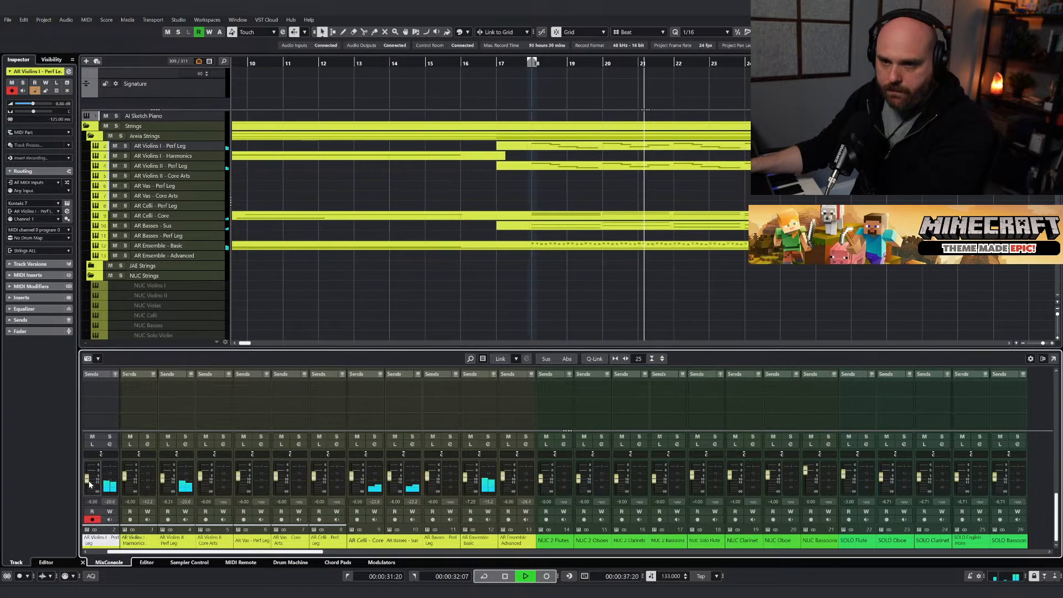
pyautogui.moveTo(163, 480); pyautogui.dragTo(163, 481)
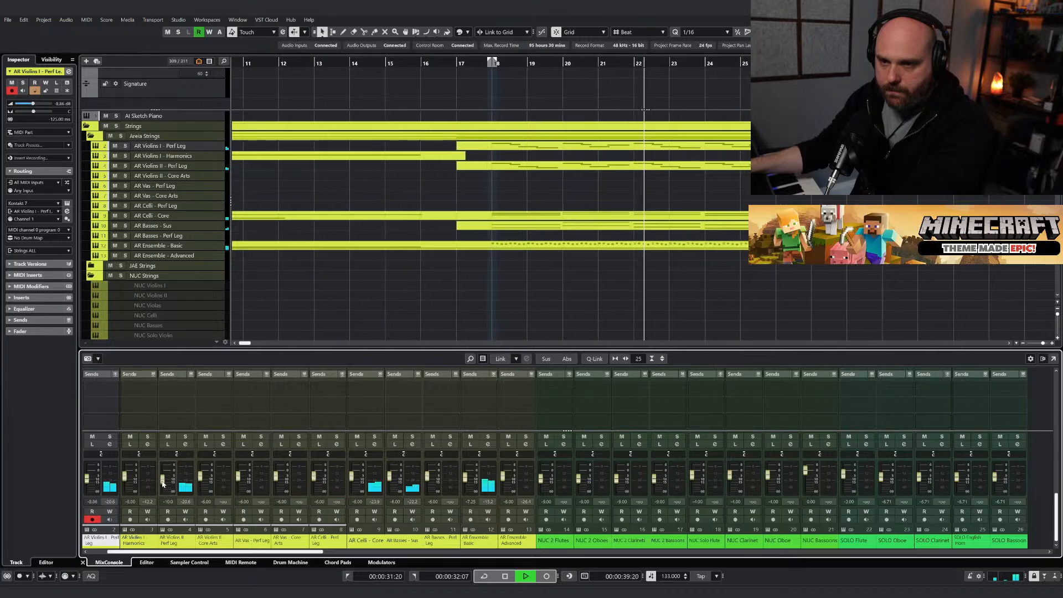
pyautogui.rightClick(284, 314)
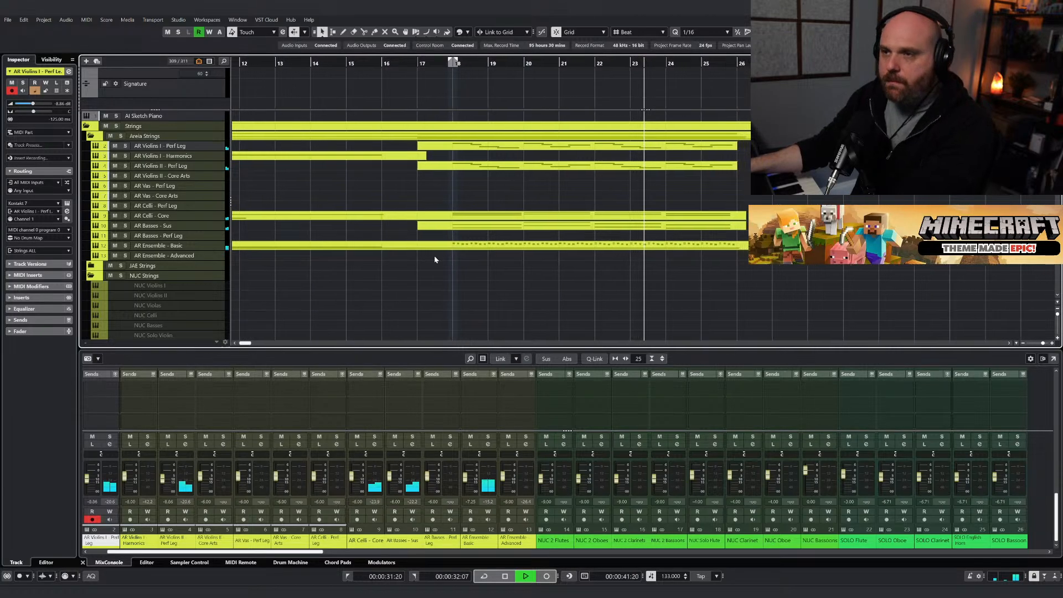
pyautogui.scroll(-5, 434, 255)
pyautogui.scroll(5, 357, 278)
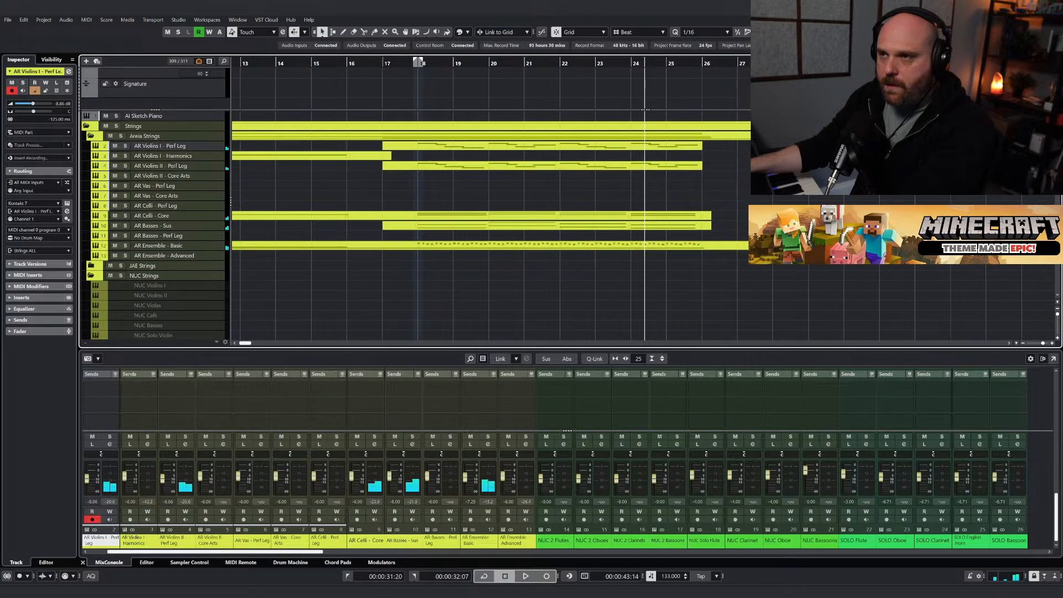
# Open the AR Violins I - Perf Leg melody for note editing and transpose all its notes down one octave.
pyautogui.doubleClick(503, 164)
pyautogui.moveTo(797, 253); pyautogui.dragTo(147, 103)
pyautogui.hotkey('shift', 'Down')
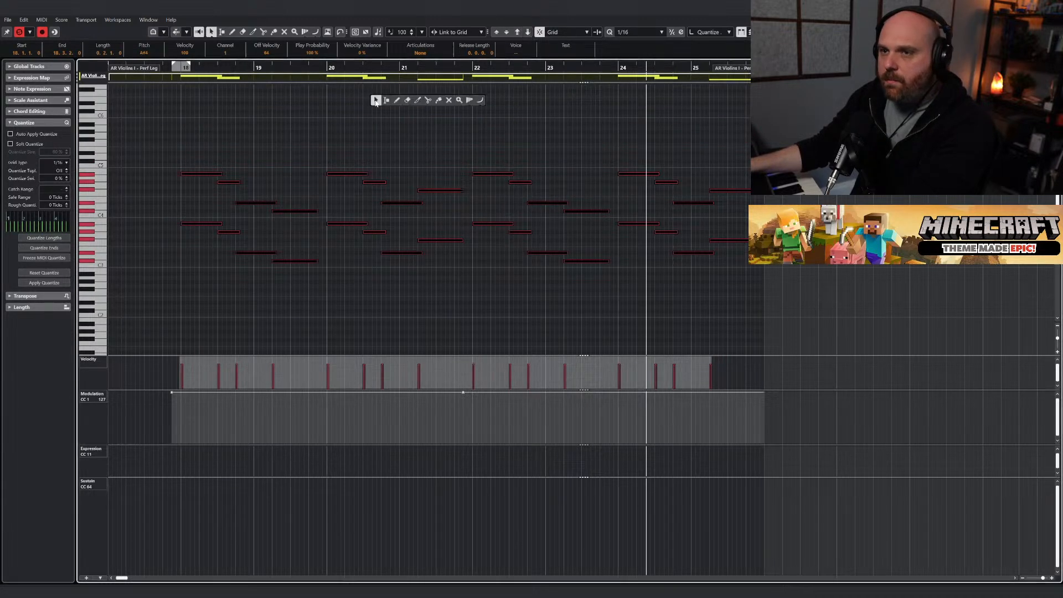
pyautogui.hotkey('shift', 'Up')
pyautogui.moveTo(185, 99); pyautogui.dragTo(305, 165)
pyautogui.moveTo(335, 113); pyautogui.dragTo(440, 161)
pyautogui.moveTo(495, 112); pyautogui.dragTo(600, 166)
pyautogui.moveTo(632, 116); pyautogui.dragTo(747, 168)
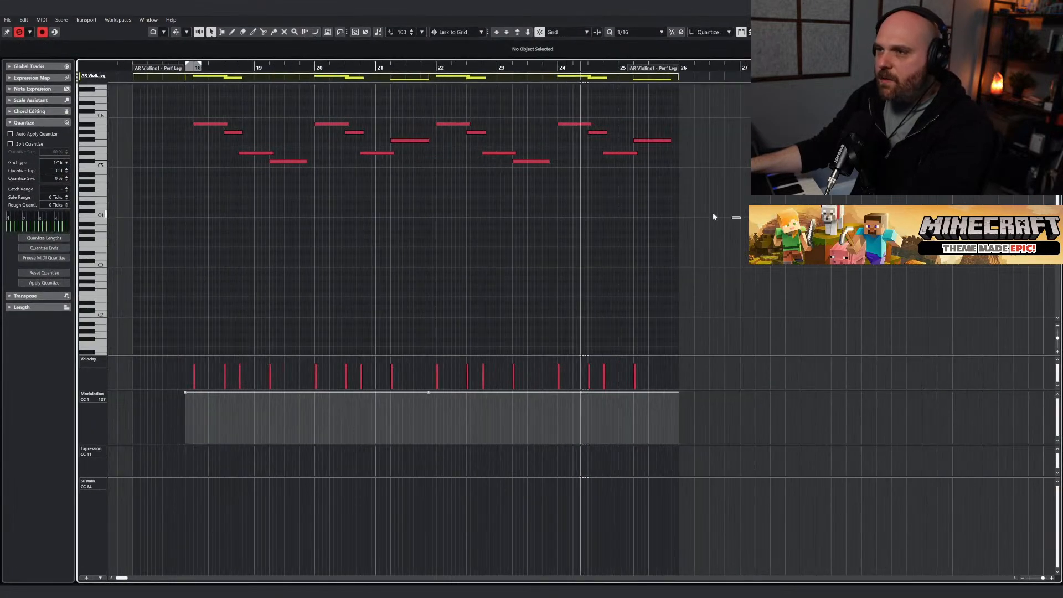
pyautogui.moveTo(740, 220); pyautogui.dragTo(122, 114)
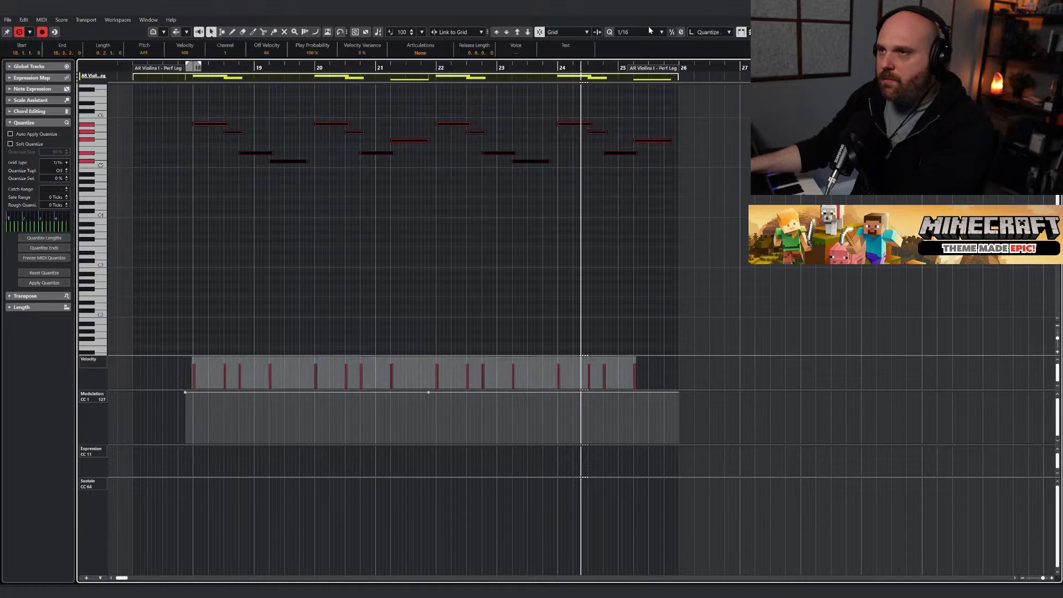
pyautogui.click(523, 33)
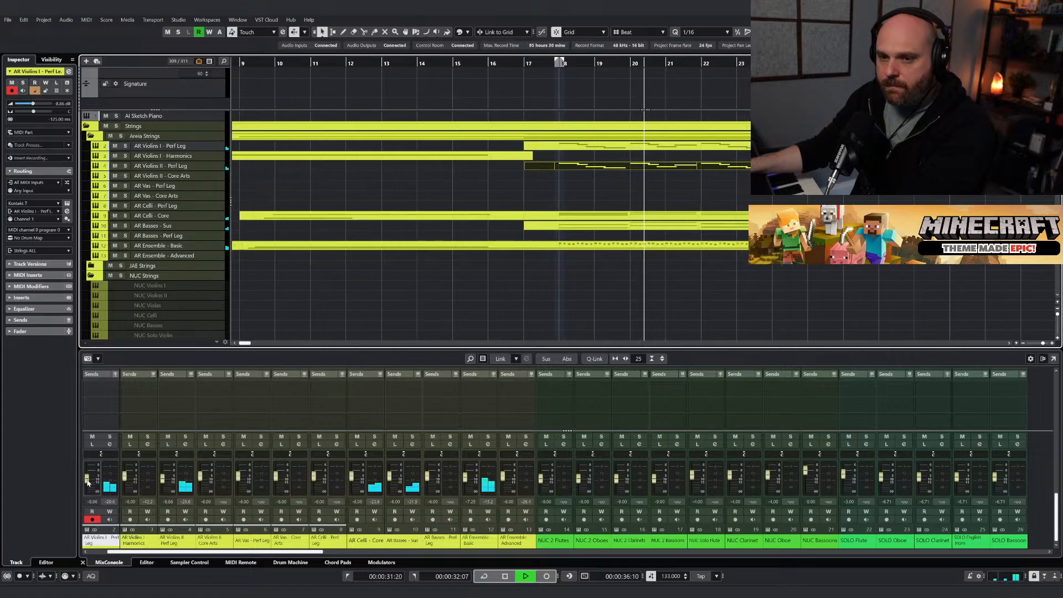
# Raise the AR Violins I - Perf Leg fader slightly while listening to the passage through to about bar 26, and stop playback.
pyautogui.moveTo(88, 480); pyautogui.dragTo(87, 478)
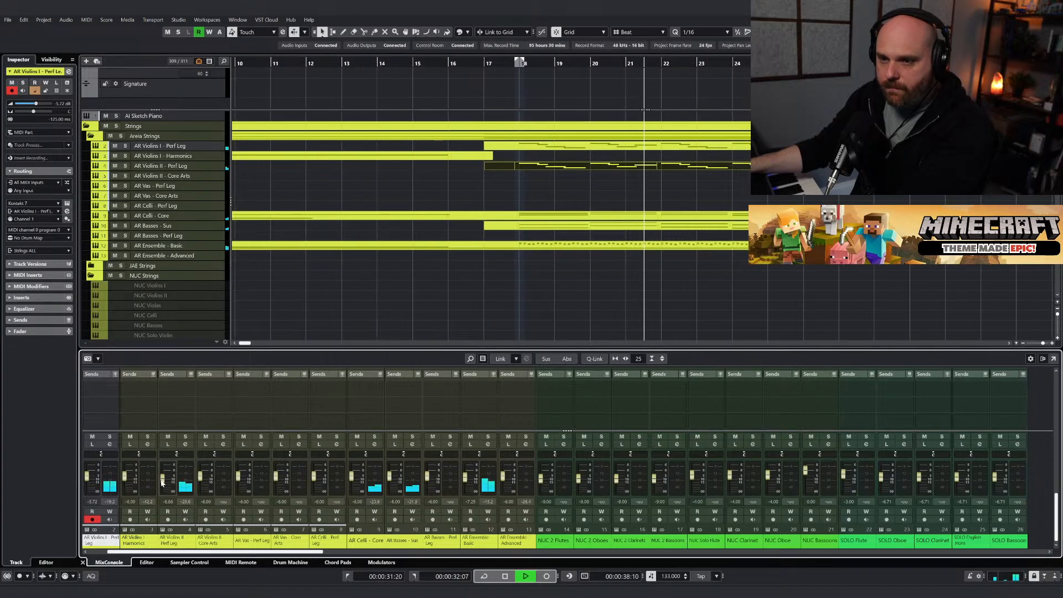
pyautogui.rightClick(375, 275)
pyautogui.click(375, 275)
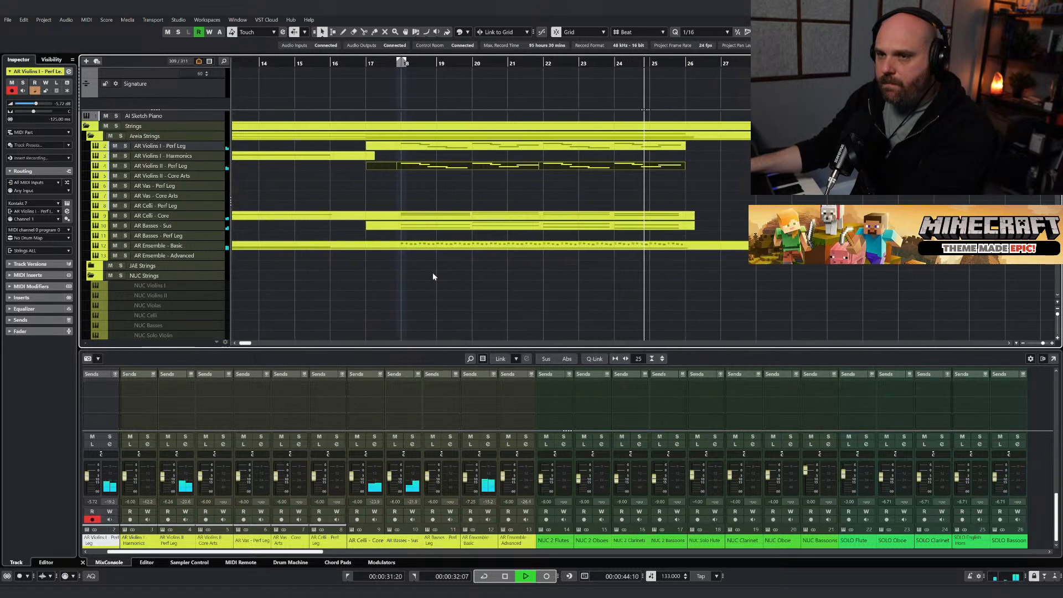
pyautogui.press('space')
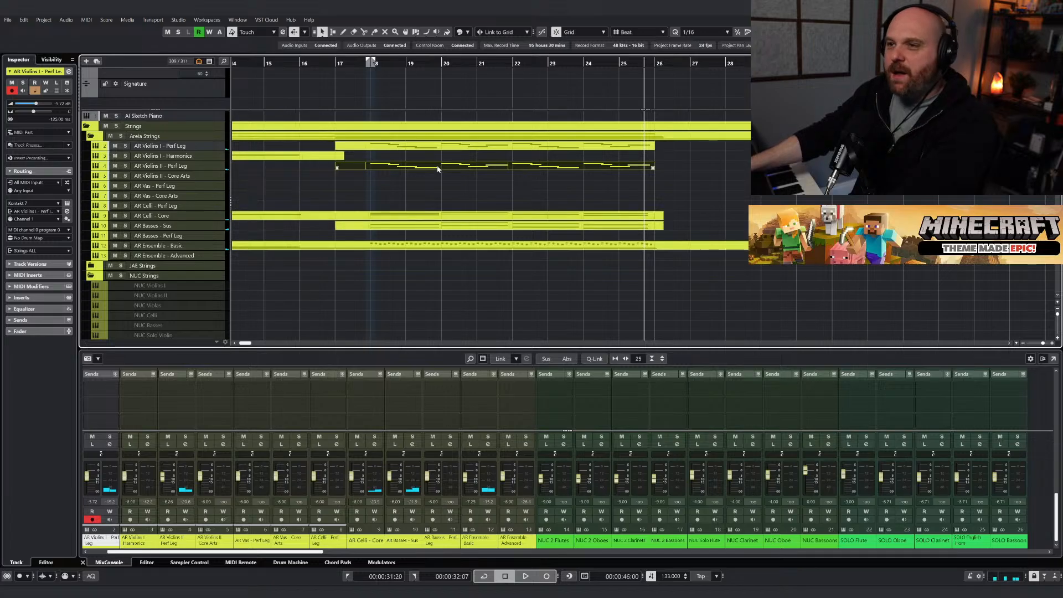
# Try the AR Violins I - Perf Leg melody an octave higher, turn off the editor solo to audition it in context, and restore the lower octave.
pyautogui.click(441, 145)
pyautogui.doubleClick(438, 149)
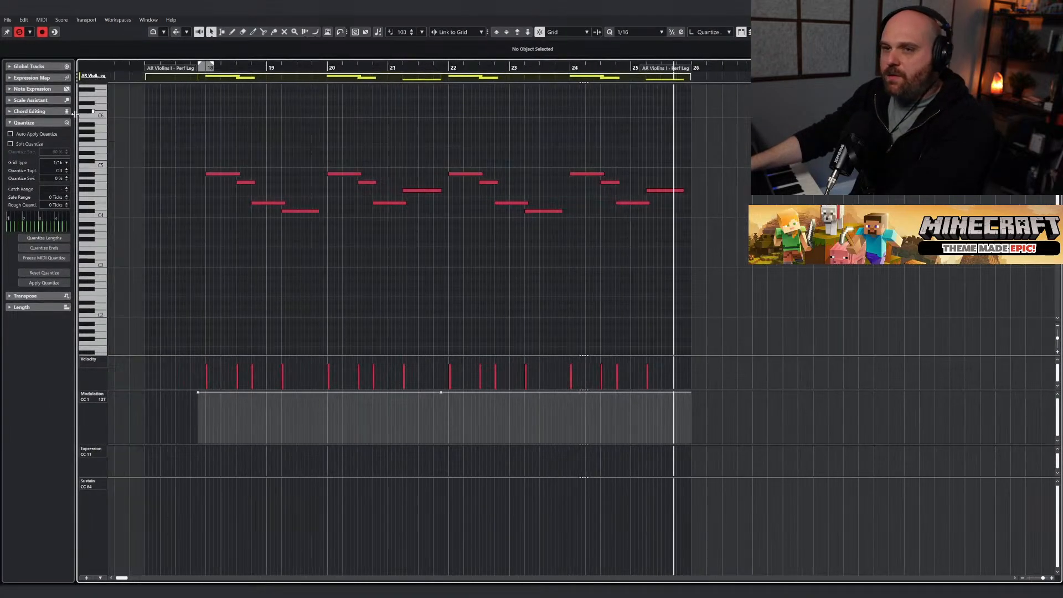
pyautogui.click(519, 34)
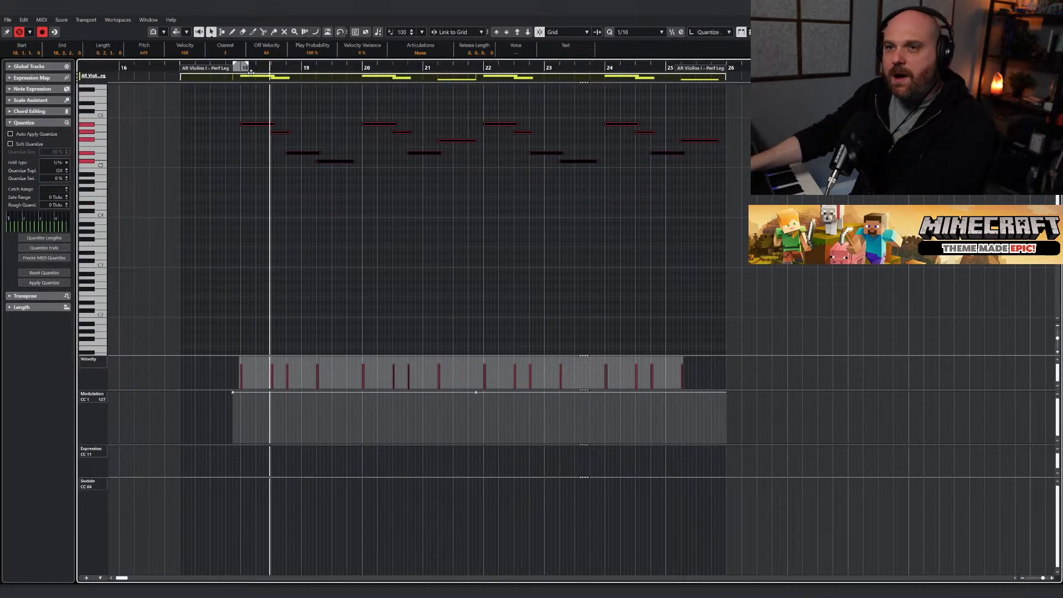
pyautogui.click(233, 76)
pyautogui.press('space')
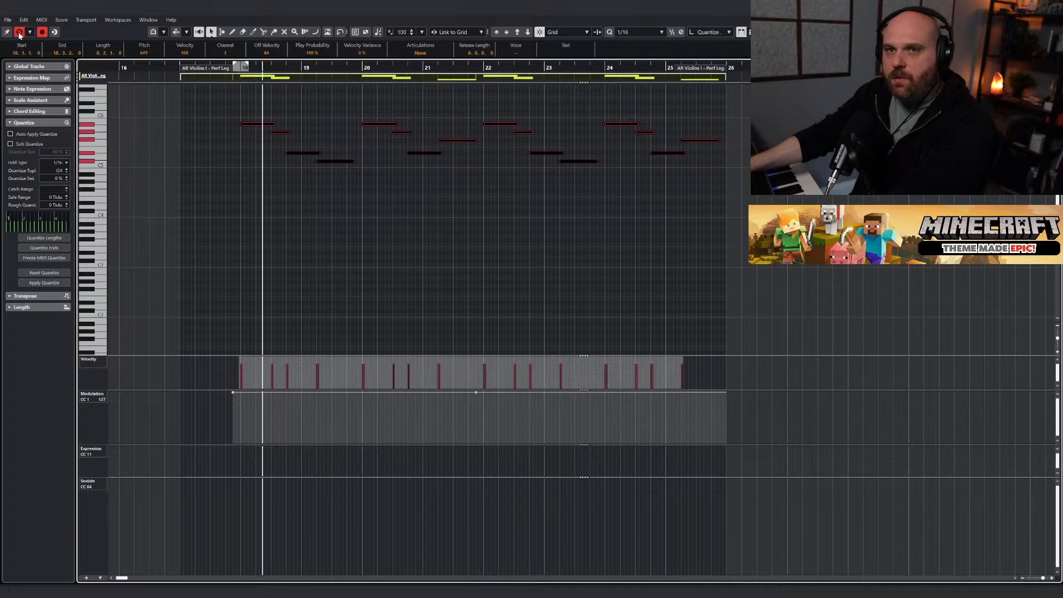
pyautogui.click(19, 32)
pyautogui.click(241, 66)
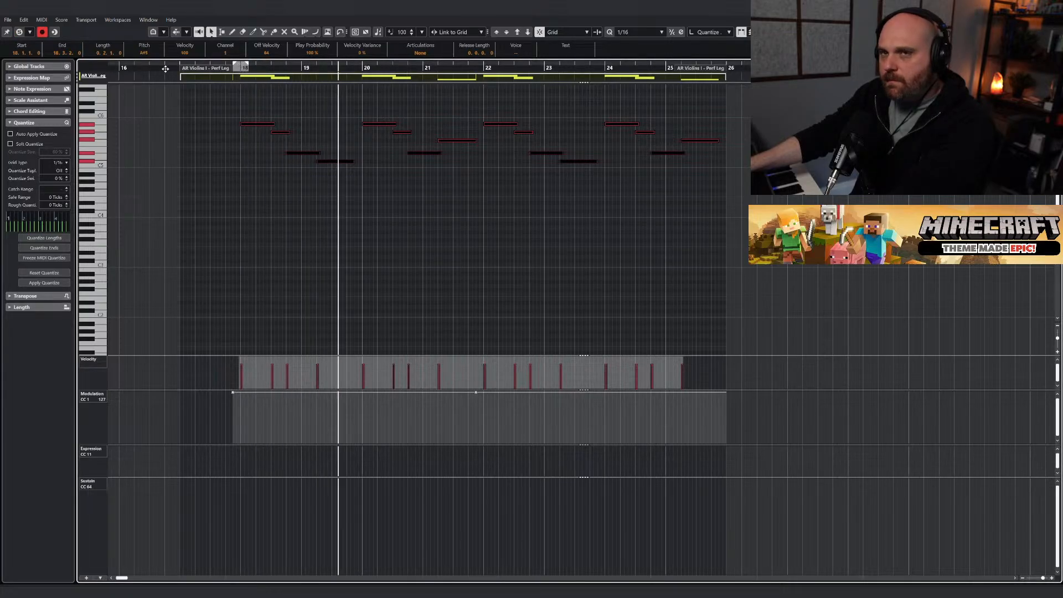
pyautogui.click(528, 31)
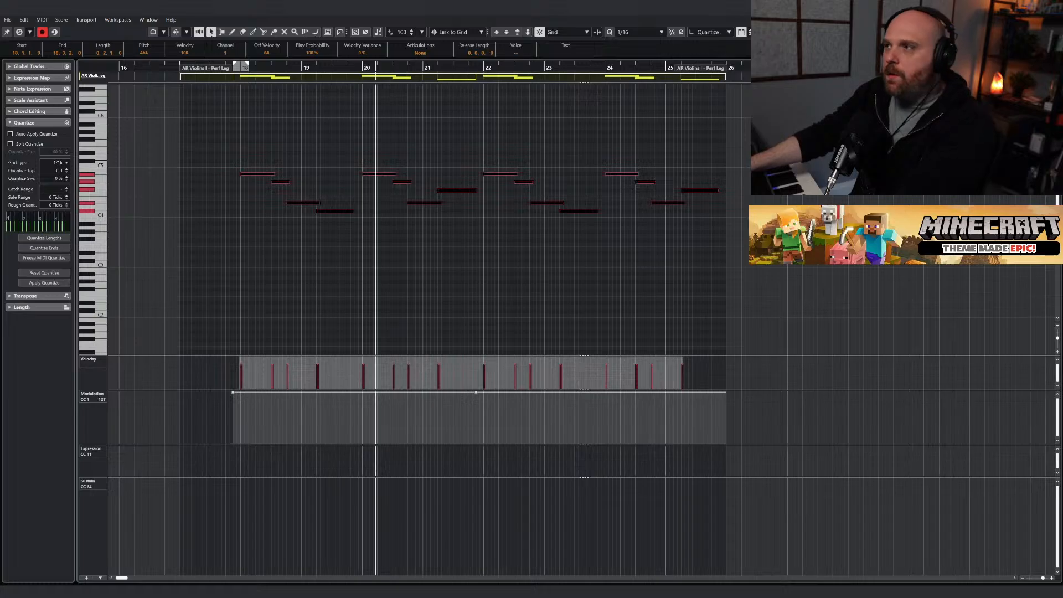
pyautogui.press('Return')
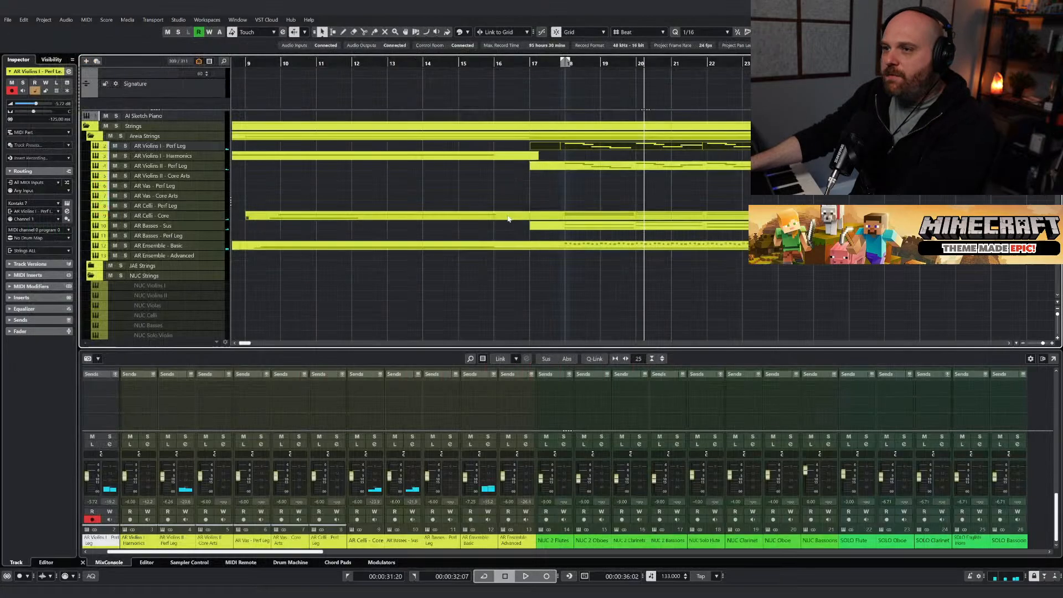
# Play the mix from just after bar 17 and open the CHO - W - Energ Syll part for note editing.
pyautogui.click(540, 73)
pyautogui.scroll(-10, 559, 188)
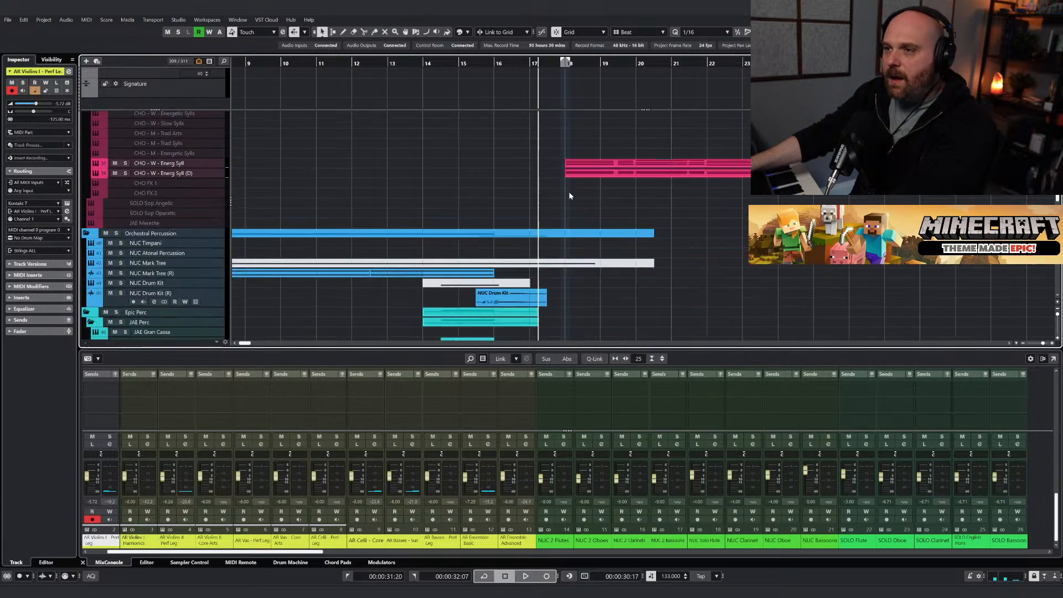
pyautogui.scroll(8, 569, 194)
pyautogui.scroll(-6, 570, 199)
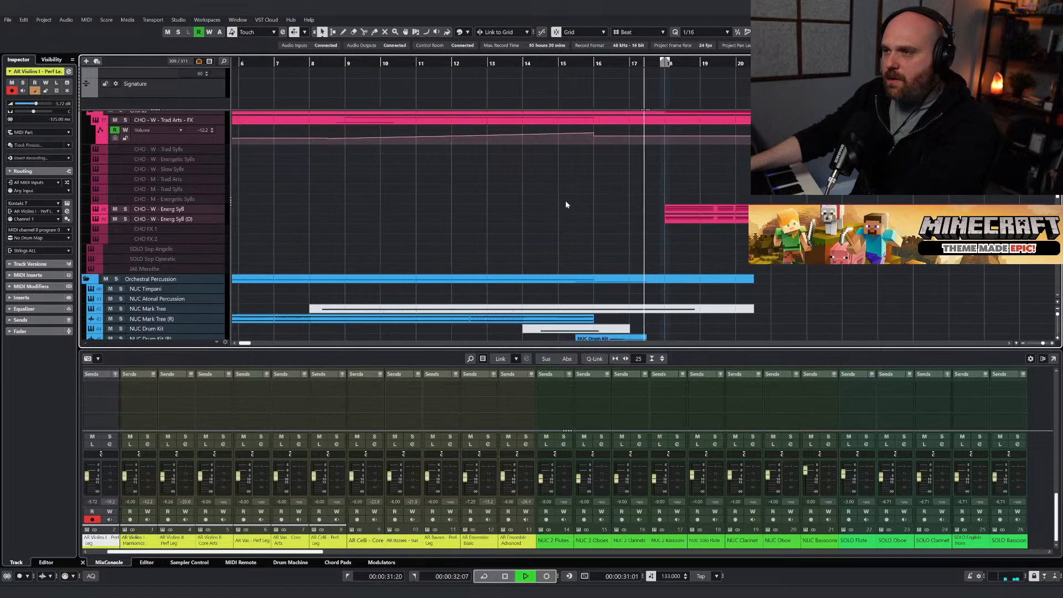
pyautogui.rightClick(668, 222)
pyautogui.click(668, 223)
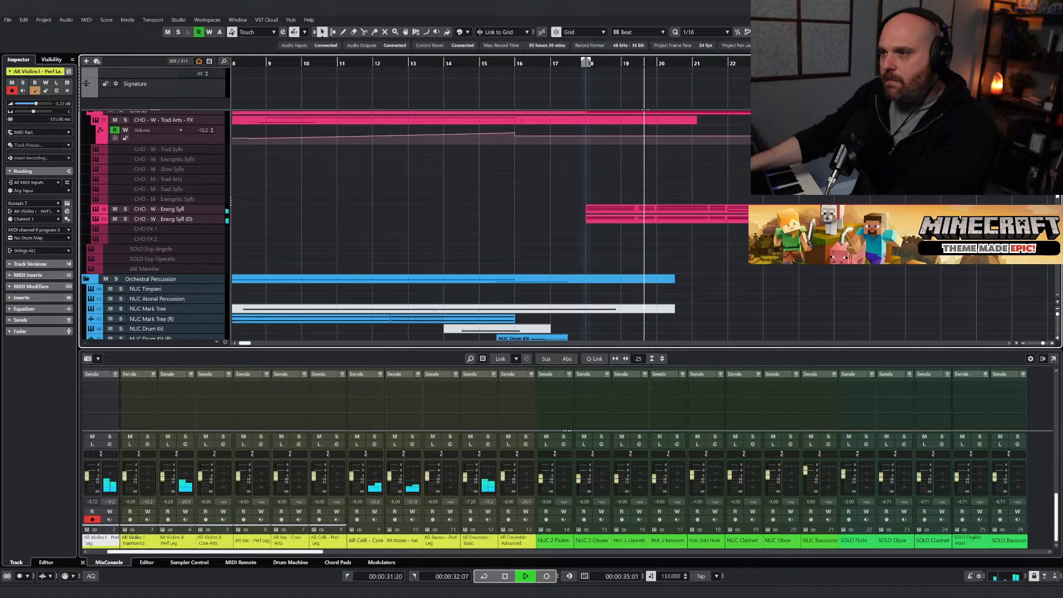
pyautogui.doubleClick(703, 210)
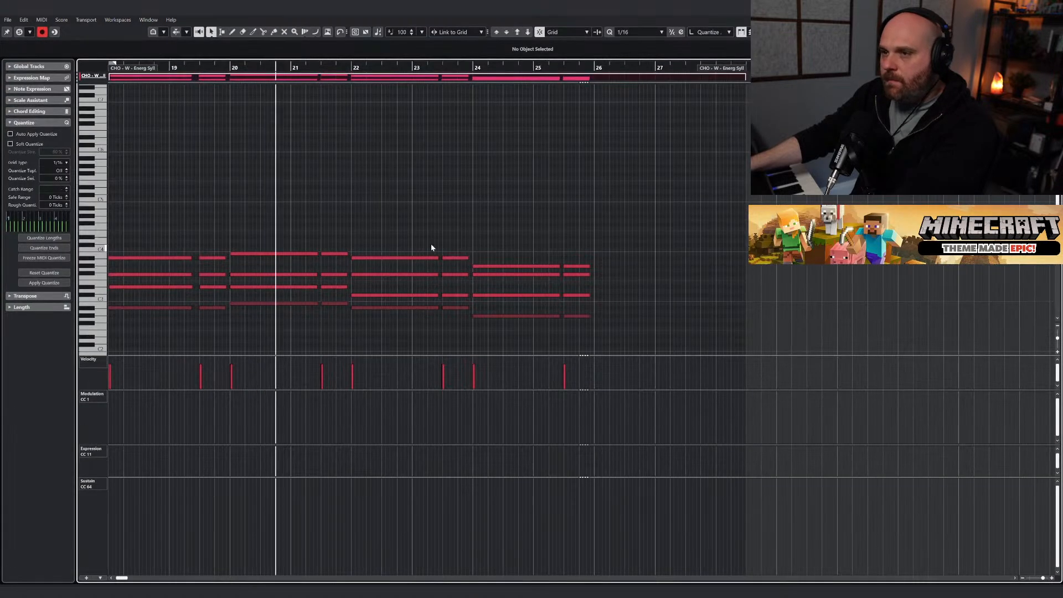
# Delete the short repeated choir chord before bar 22 and extend the bar 20 chord to just before bar 22.
pyautogui.press('h')
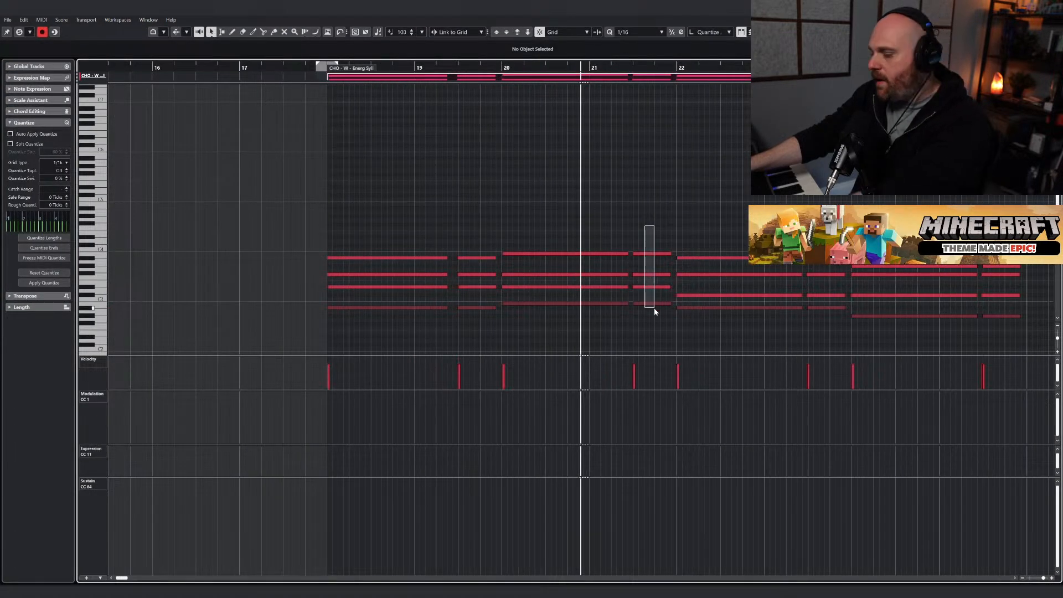
pyautogui.moveTo(653, 308); pyautogui.dragTo(654, 311)
pyautogui.press('Delete')
pyautogui.moveTo(600, 236); pyautogui.dragTo(617, 318)
pyautogui.moveTo(628, 254); pyautogui.dragTo(669, 258)
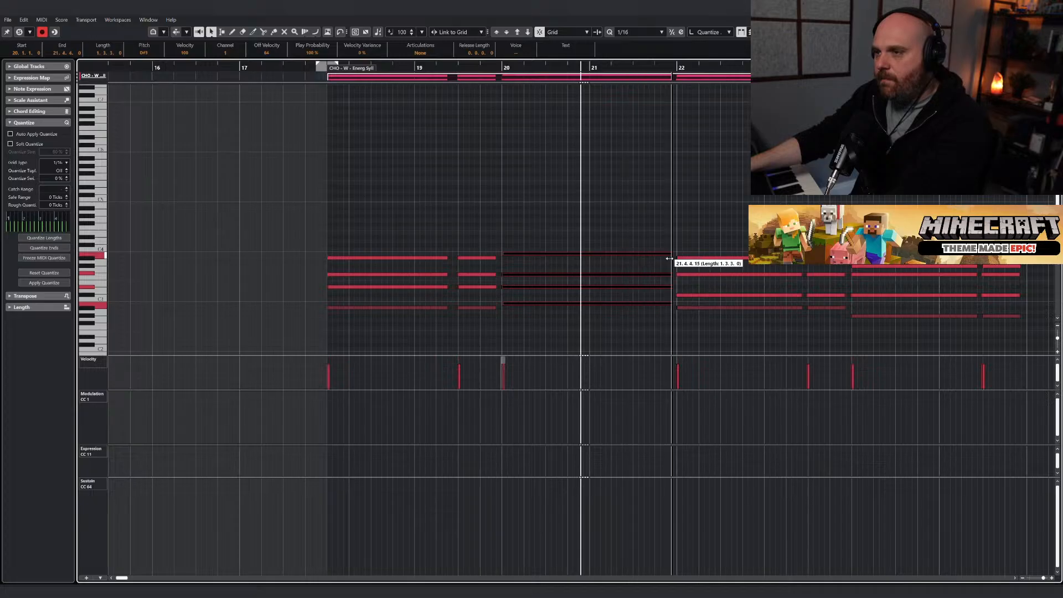
# Delete the final short choir chord, extend the bar 24 chord to just before bar 26, and close the note editor.
pyautogui.moveTo(1004, 255); pyautogui.dragTo(1026, 326)
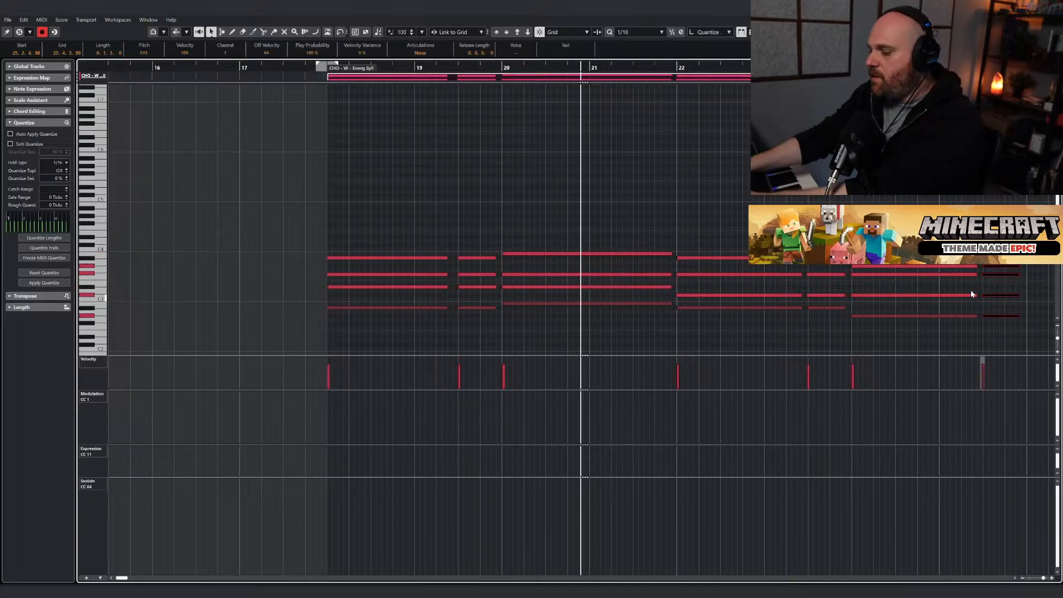
pyautogui.press('Delete')
pyautogui.moveTo(946, 254); pyautogui.dragTo(984, 334)
pyautogui.moveTo(976, 268); pyautogui.dragTo(1020, 267)
pyautogui.click(446, 188)
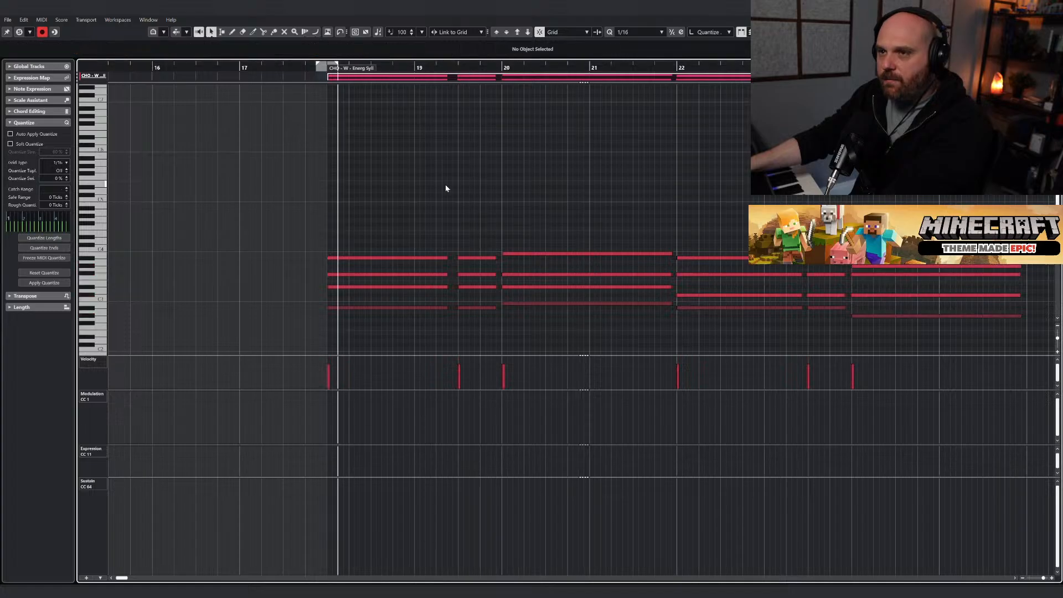
pyautogui.press('Return')
# Play the full mix from just after bar 17 to about bar 26 to check the lengthened choir chords.
pyautogui.rightClick(642, 132)
pyautogui.click(618, 65)
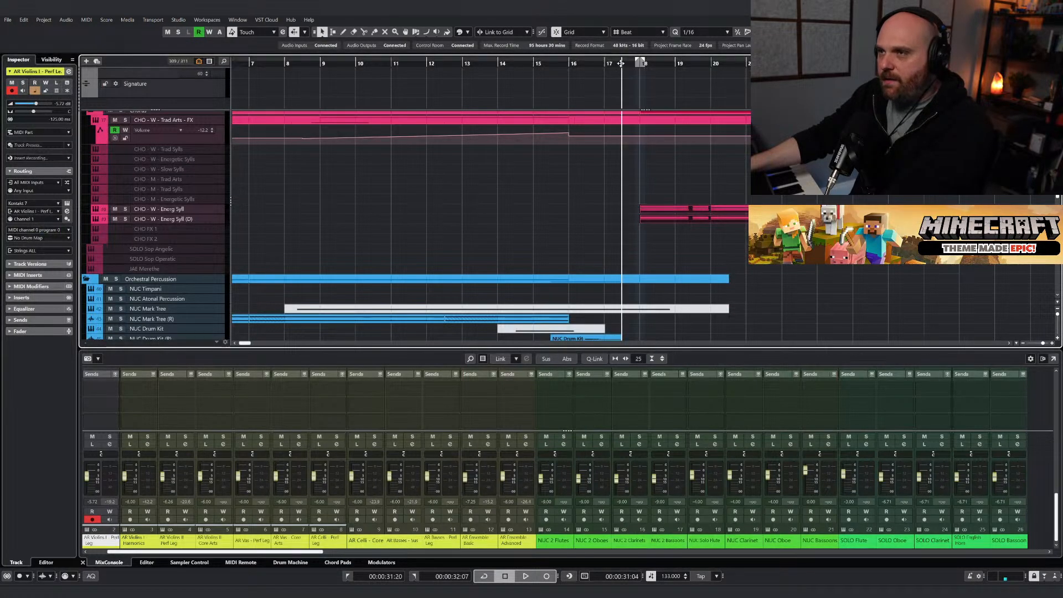
pyautogui.press('space')
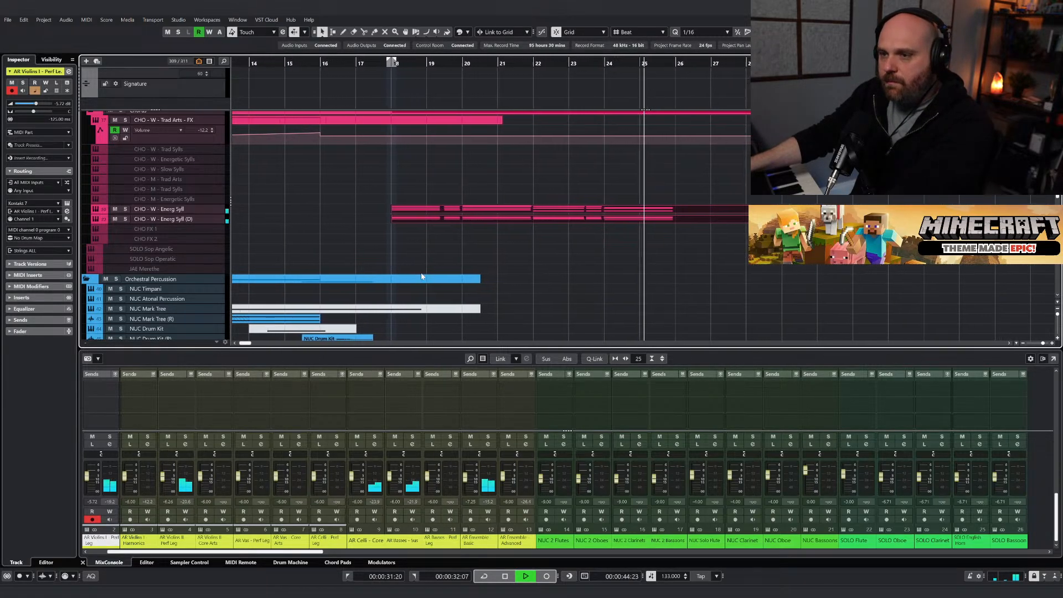
pyautogui.press('space')
# Replay the mix from just before bar 18 and stop playback shortly after bar 19.
pyautogui.scroll(10, 400, 260)
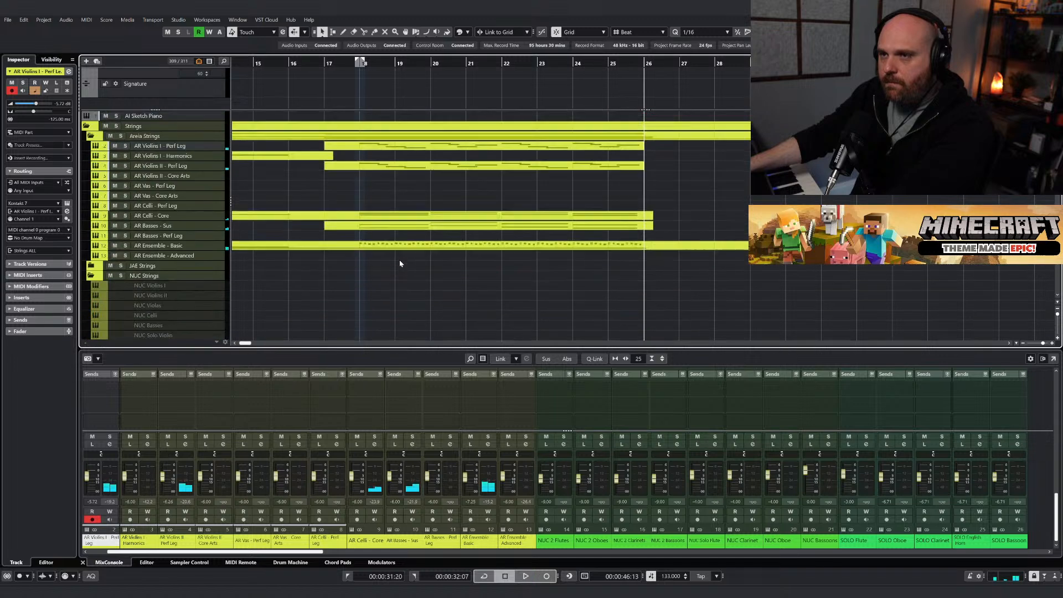
pyautogui.rightClick(398, 262)
pyautogui.click(398, 261)
pyautogui.click(352, 64)
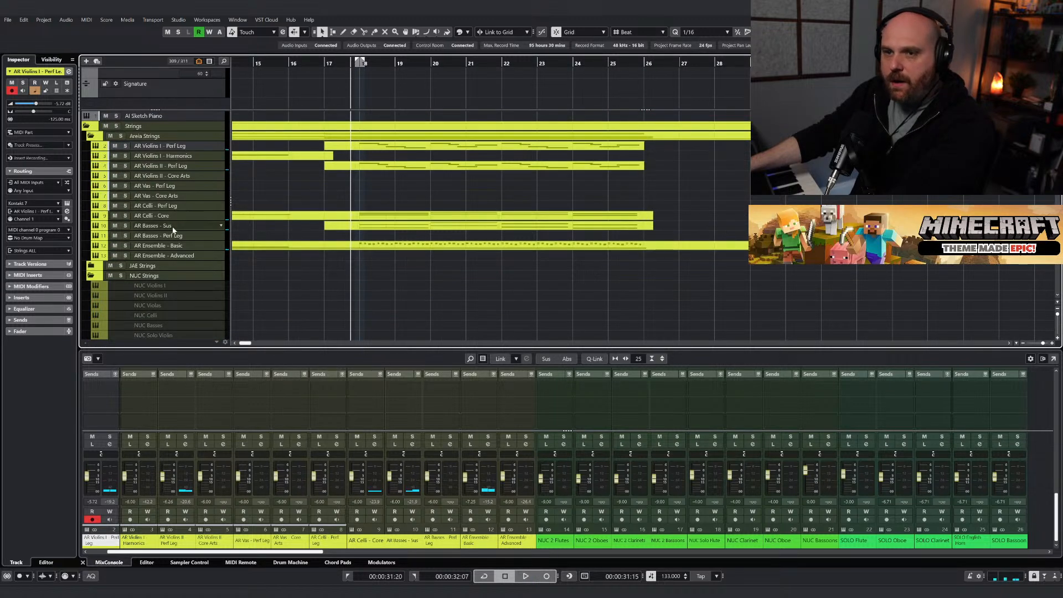
pyautogui.press('space')
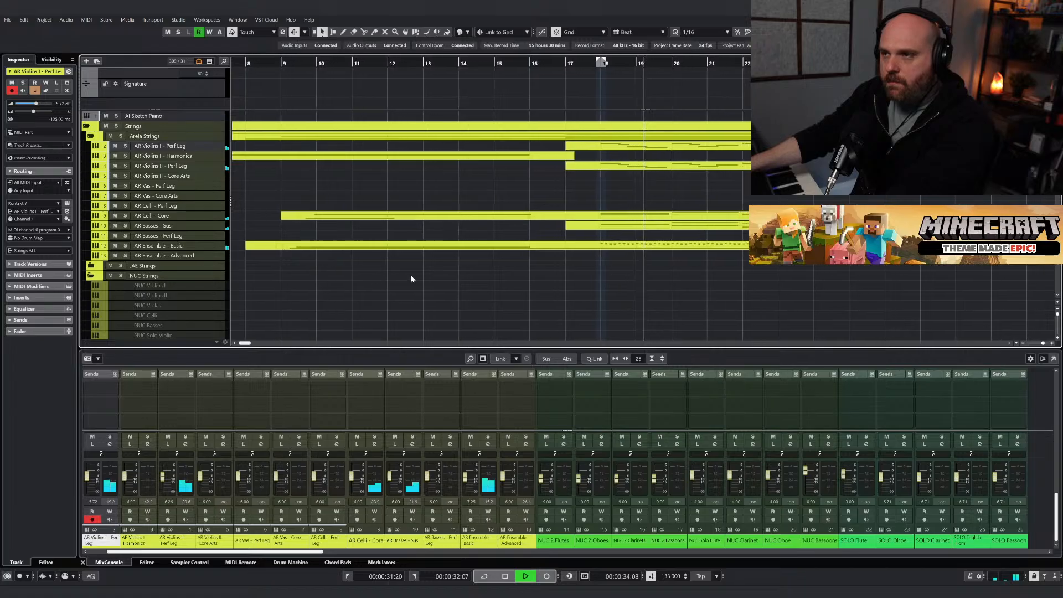
pyautogui.scroll(-10, 411, 279)
pyautogui.press('space')
pyautogui.scroll(3, 399, 276)
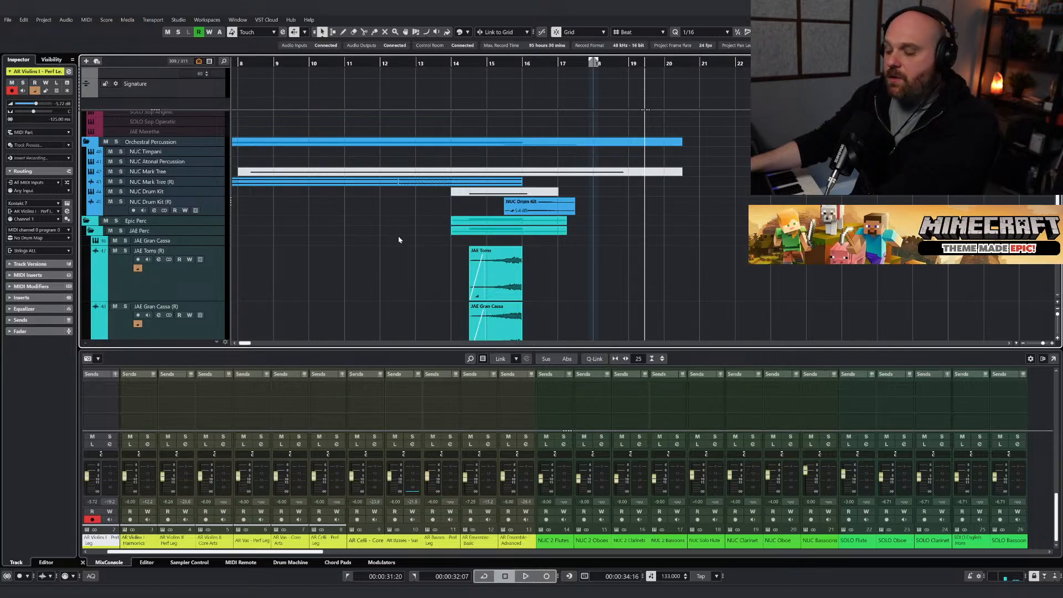
# Play the whole arrangement from the beginning of the project through to about bar 26.
pyautogui.moveTo(273, 63); pyautogui.dragTo(324, 108)
pyautogui.rightClick(397, 269)
pyautogui.click(397, 269)
pyautogui.press('g')
pyautogui.scroll(10, 386, 205)
pyautogui.press('g')
pyautogui.press('g')
pyautogui.scroll(-3, 434, 244)
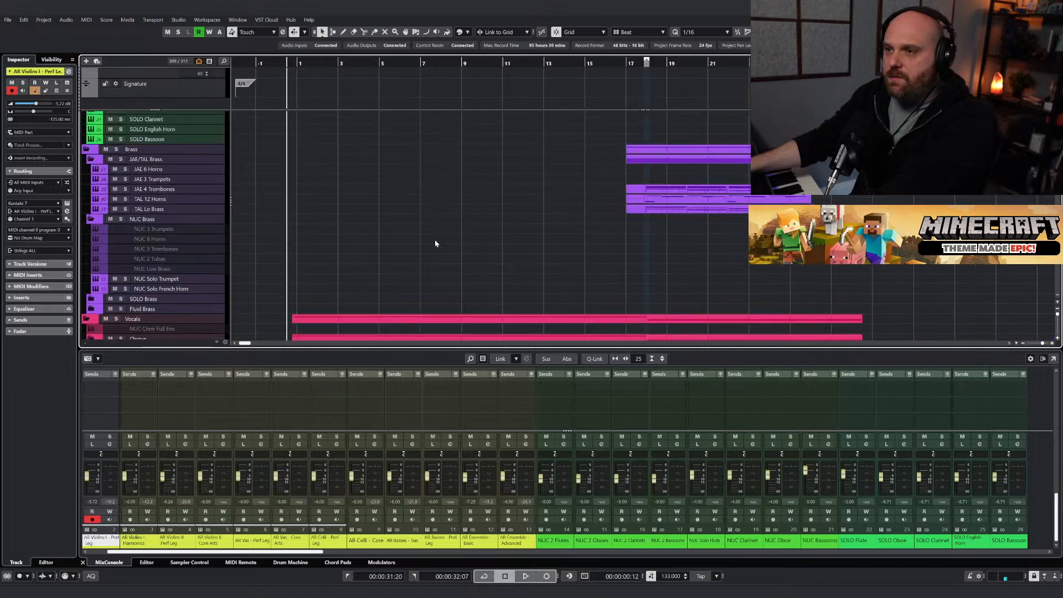
pyautogui.scroll(-8, 435, 243)
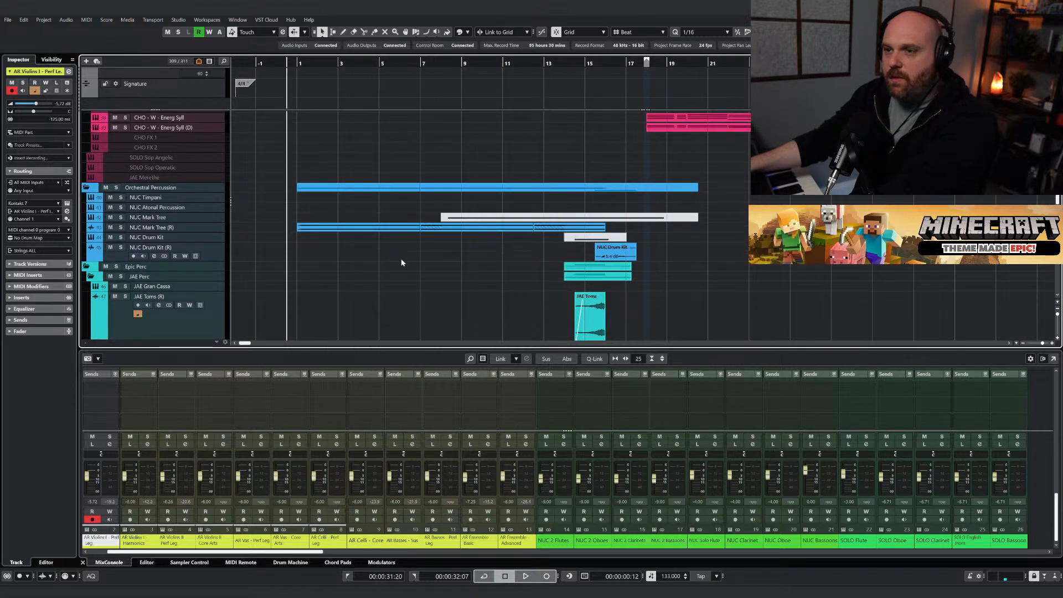
pyautogui.press('space')
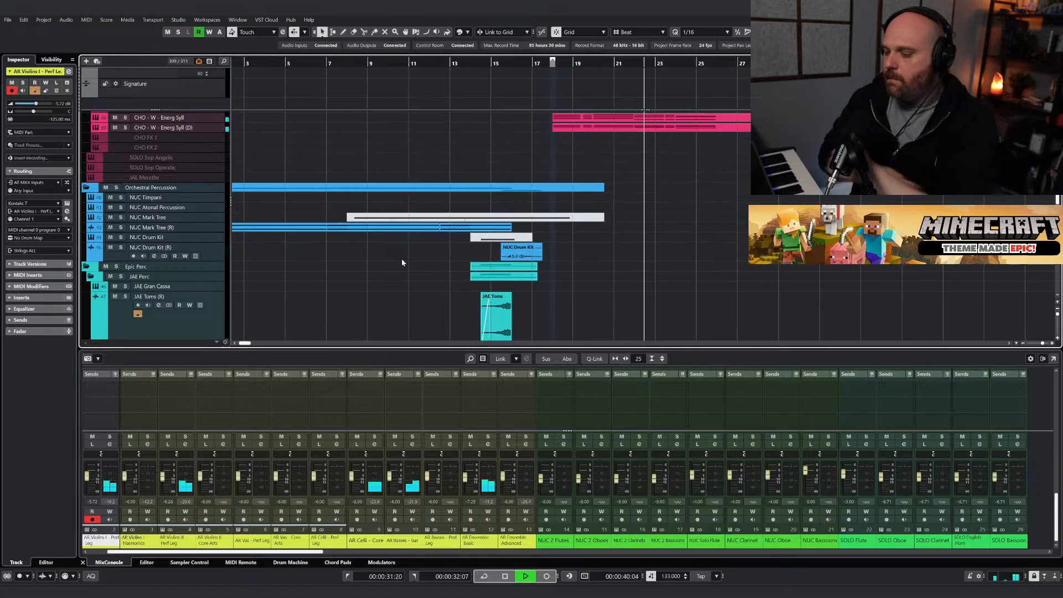
pyautogui.scroll(5, 465, 226)
pyautogui.scroll(6, 465, 227)
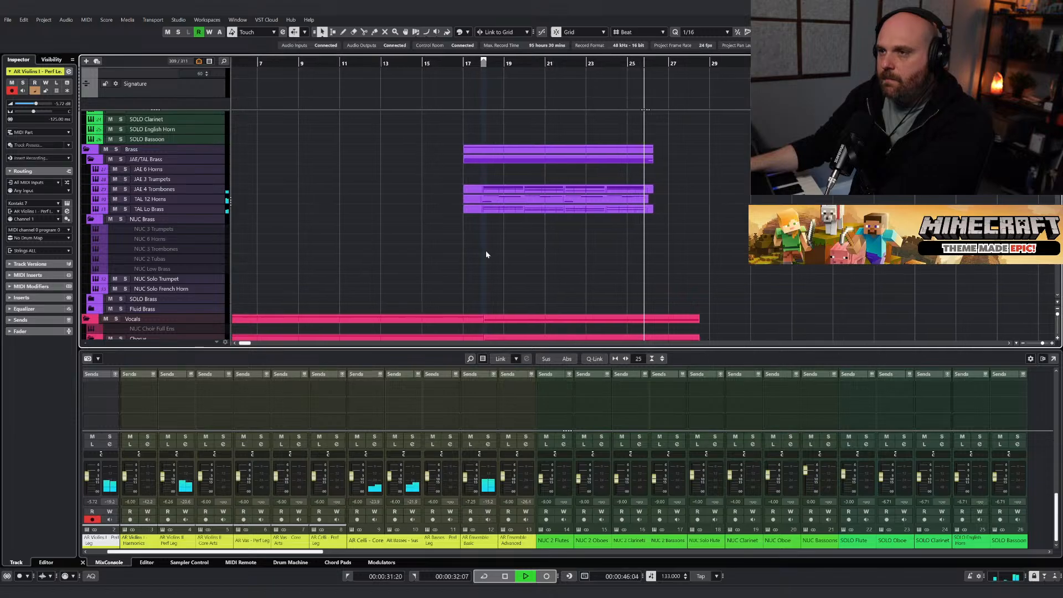
pyautogui.press('space')
# Return playback to just before bar 18, examine the brass mixer channels and their sends, and temporarily solo TAL 12 Horns.
pyautogui.click(474, 62)
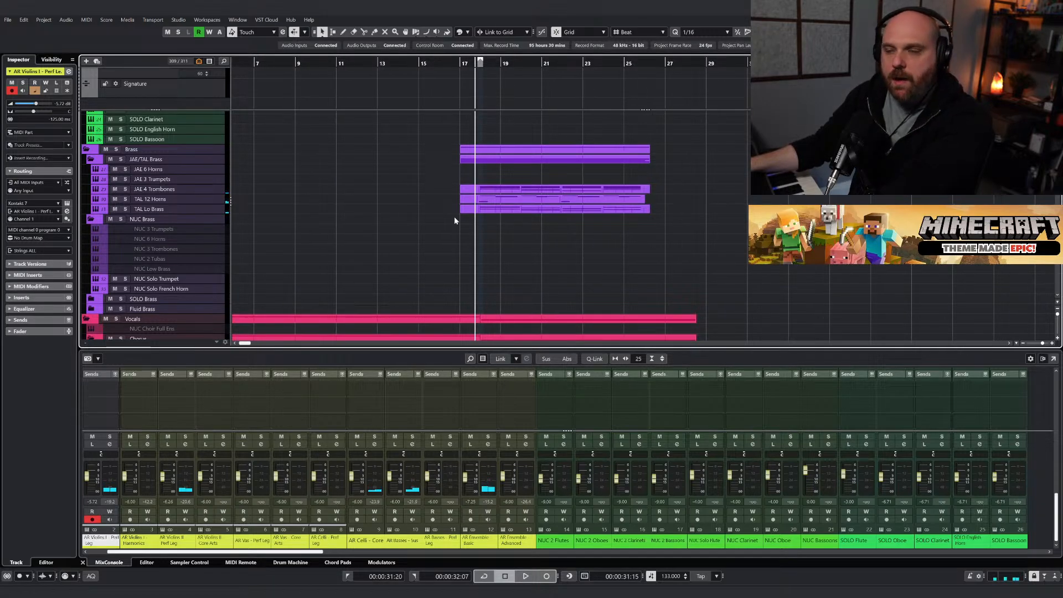
pyautogui.scroll(3, 455, 221)
pyautogui.scroll(-3, 458, 225)
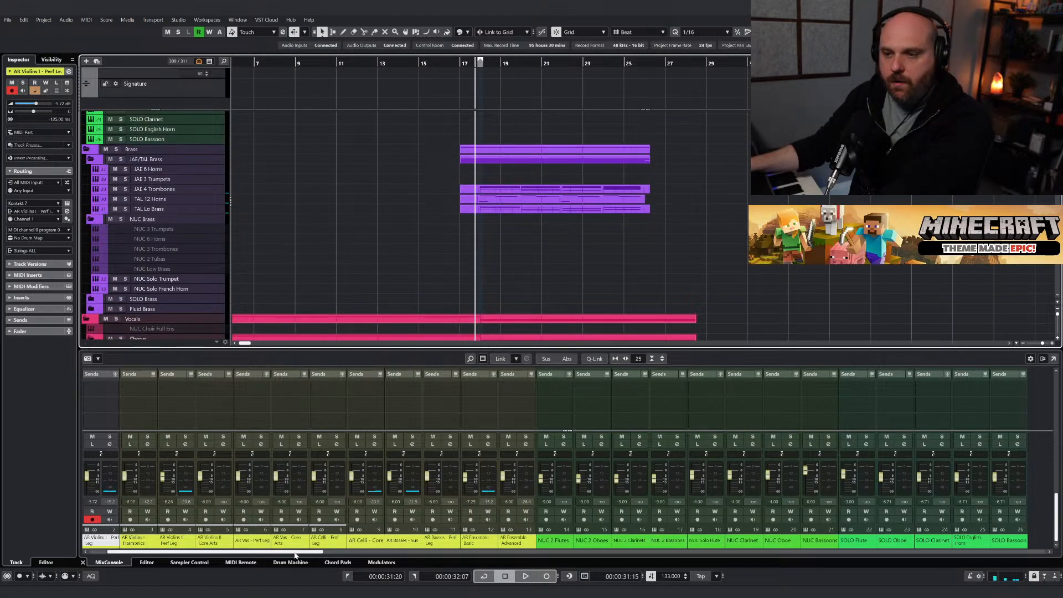
pyautogui.moveTo(295, 555); pyautogui.dragTo(454, 562)
pyautogui.scroll(5, 382, 390)
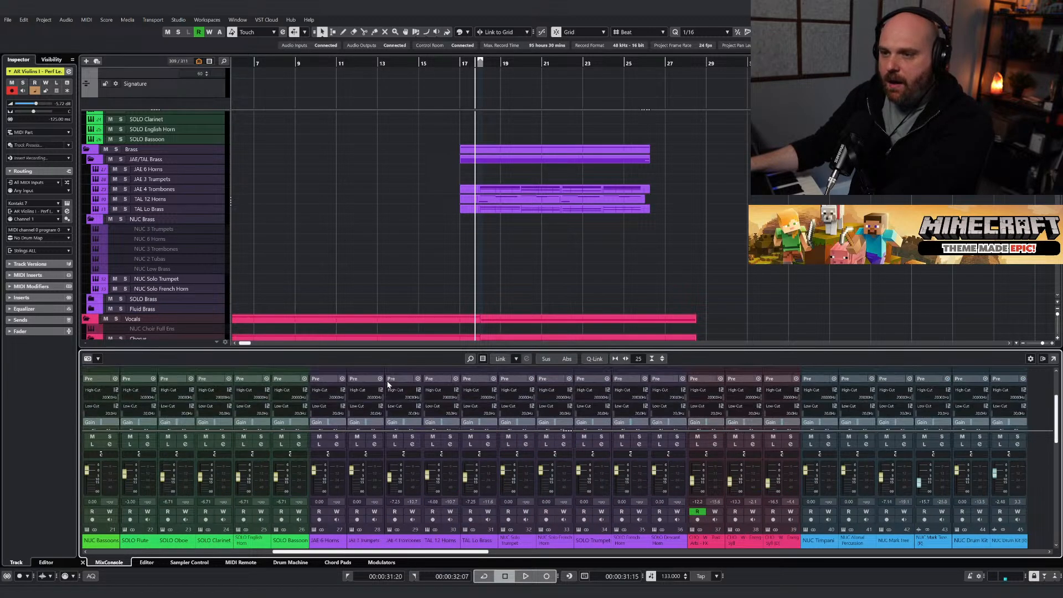
pyautogui.scroll(-5, 387, 390)
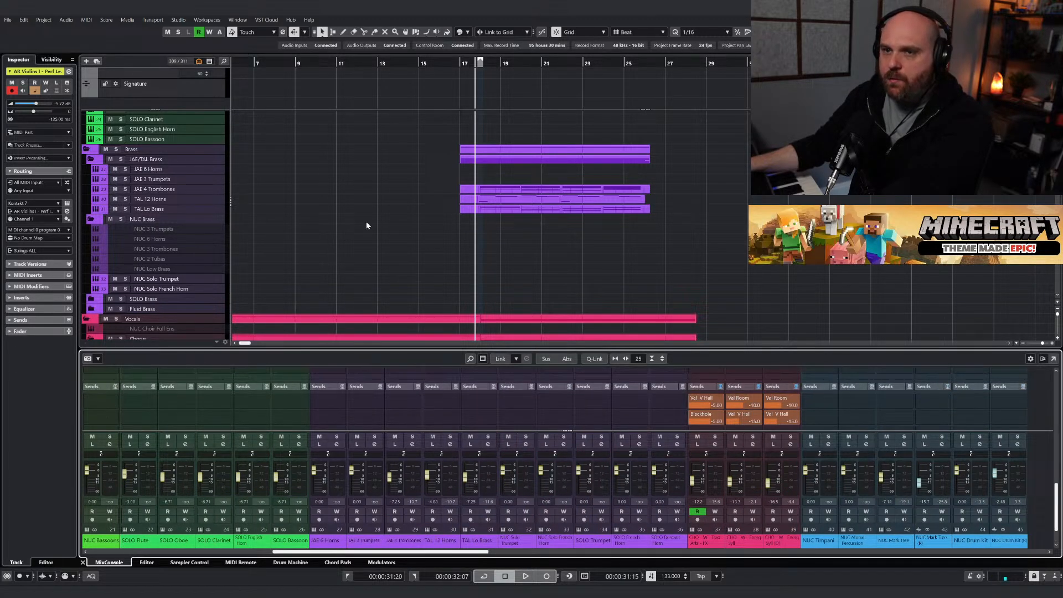
pyautogui.click(126, 200)
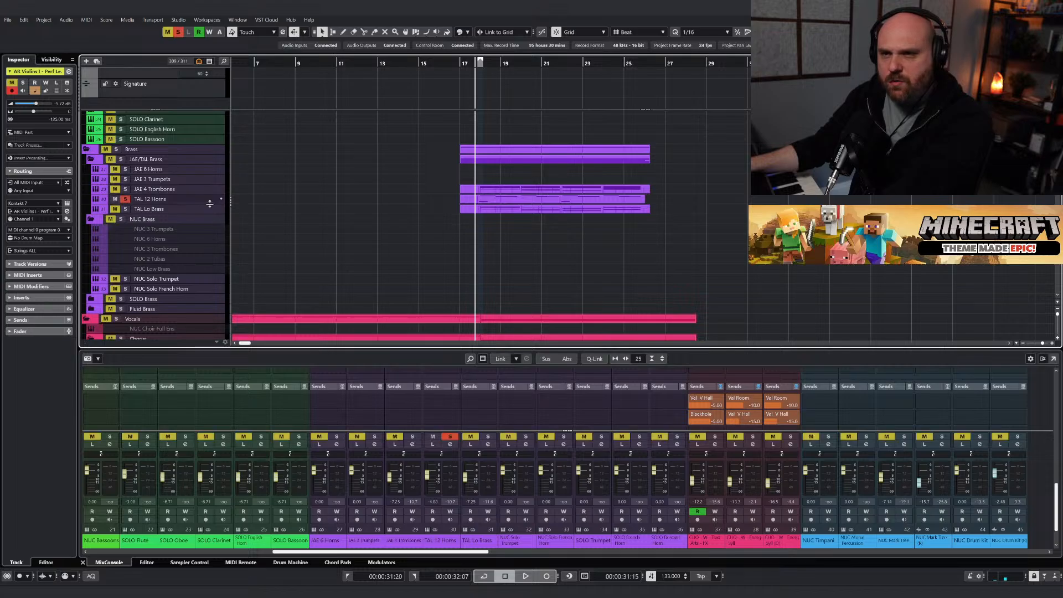
pyautogui.click(204, 202)
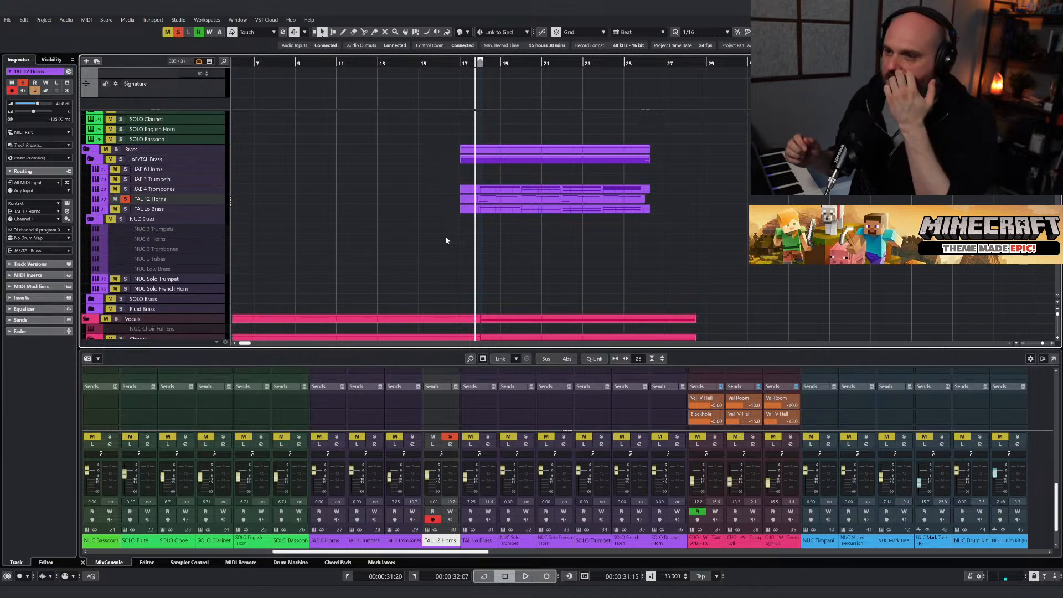
pyautogui.click(124, 199)
# Bring the group channels into view in the mixer, solo the Brass folder, and briefly audition it from just before bar 18.
pyautogui.moveTo(392, 552); pyautogui.dragTo(923, 554)
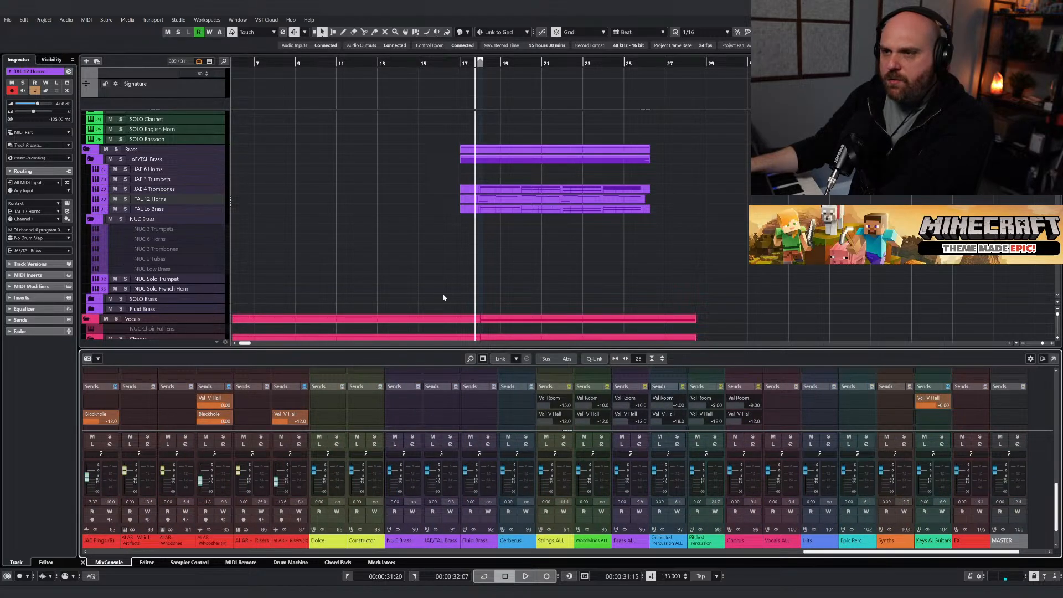
pyautogui.click(118, 152)
pyautogui.press('space')
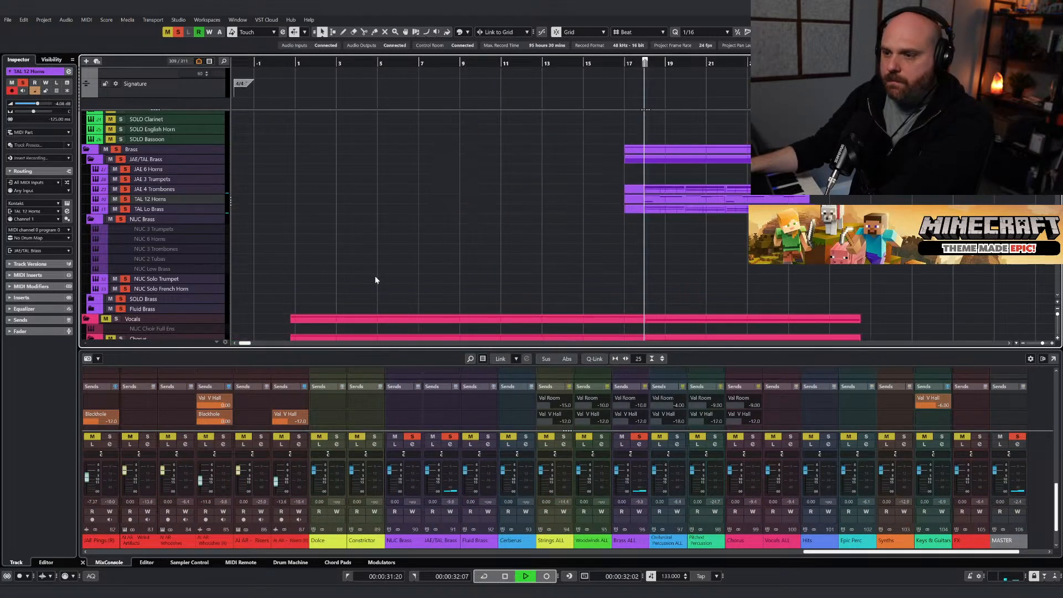
pyautogui.rightClick(443, 287)
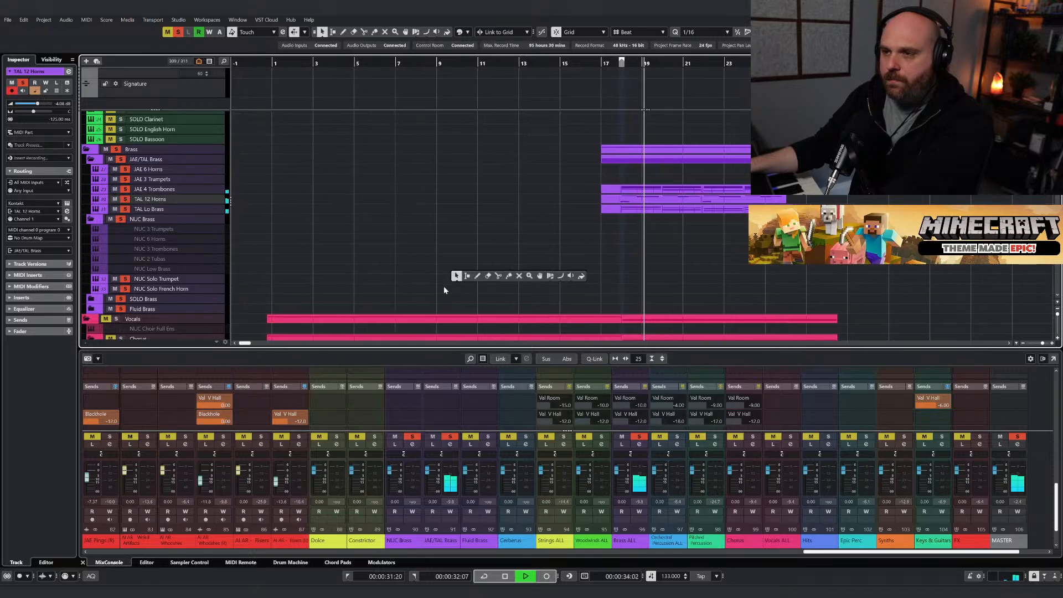
pyautogui.click(442, 287)
pyautogui.press('space')
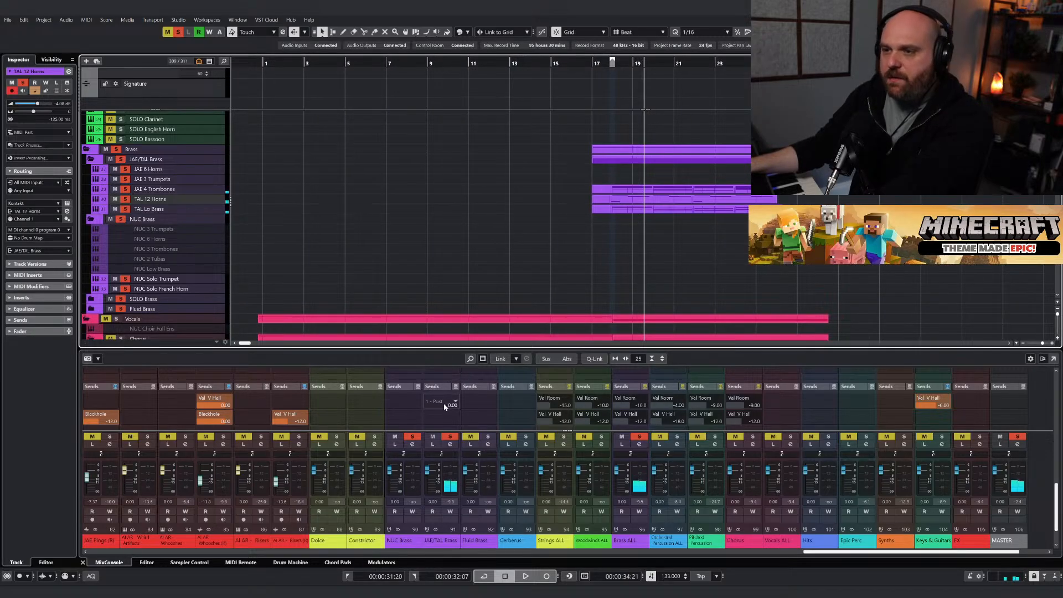
# Add a Val Room send at -12 and a Val V Hall send at -15 to the JAE/TAL Brass group.
pyautogui.click(444, 403)
pyautogui.click(456, 442)
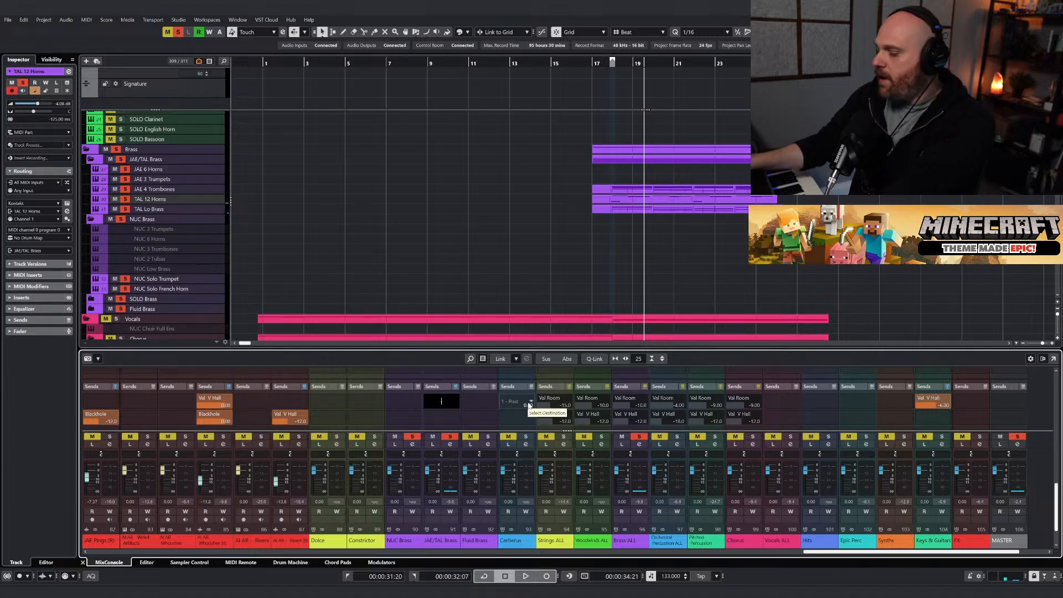
pyautogui.press('Return')
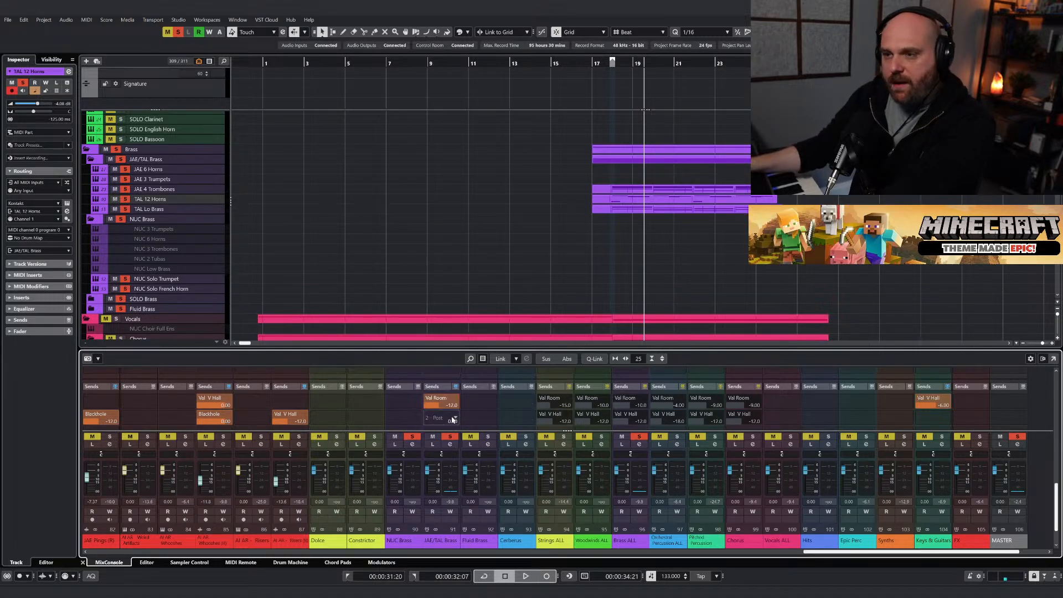
pyautogui.click(453, 419)
pyautogui.click(445, 466)
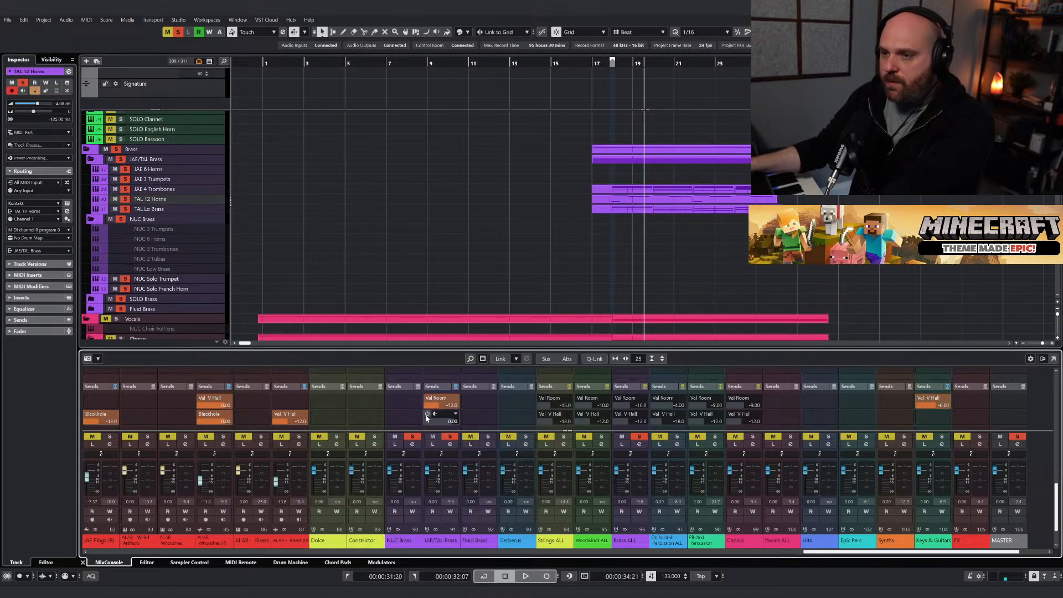
pyautogui.press('Return')
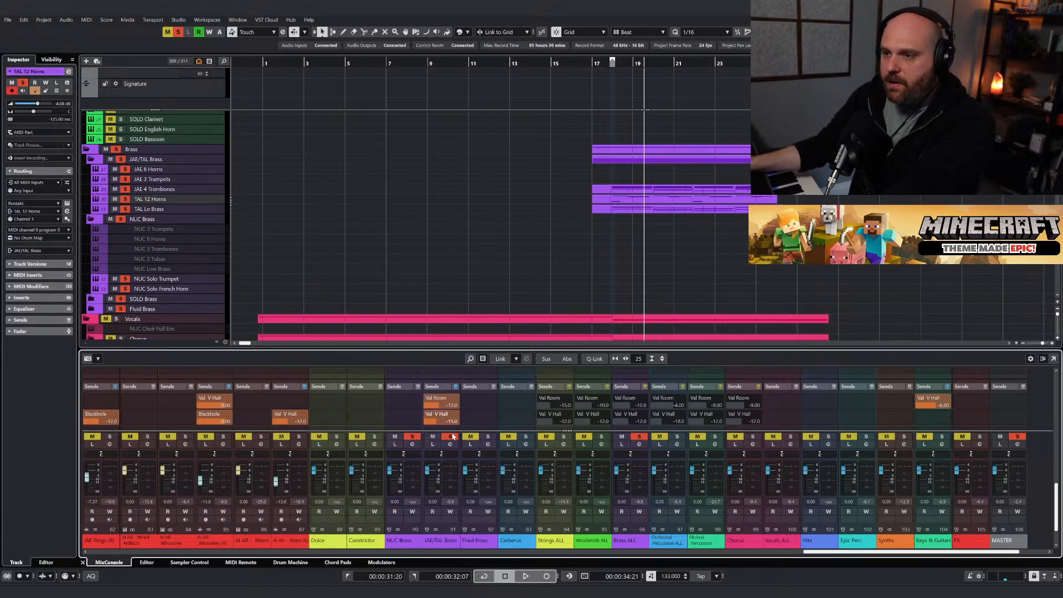
# Play the soloed brass from just before bar 18 and set the JAE/TAL Brass group's Val V Hall send to -12.
pyautogui.click(608, 63)
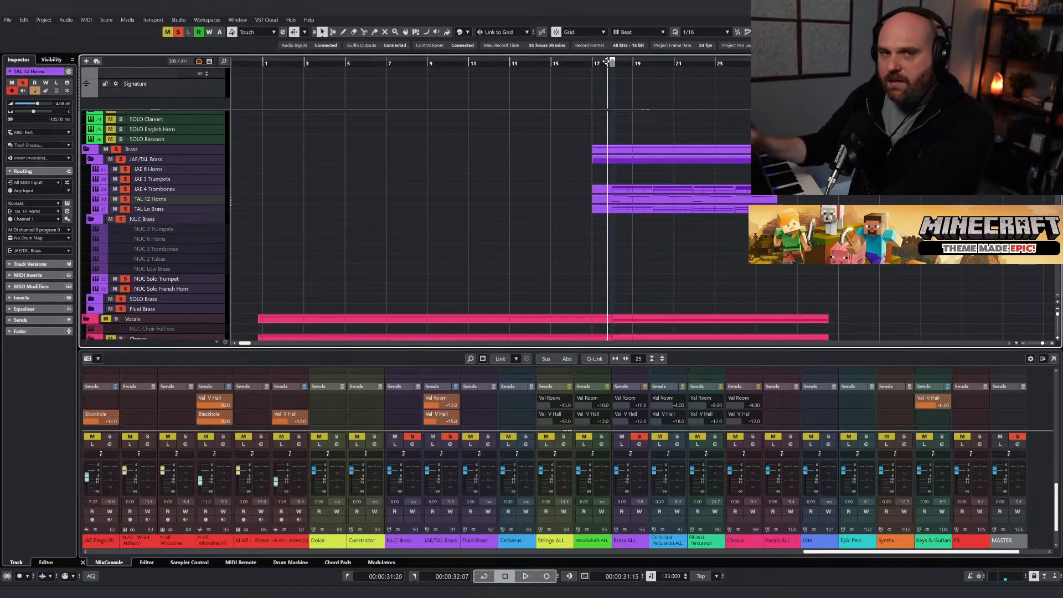
pyautogui.press('space')
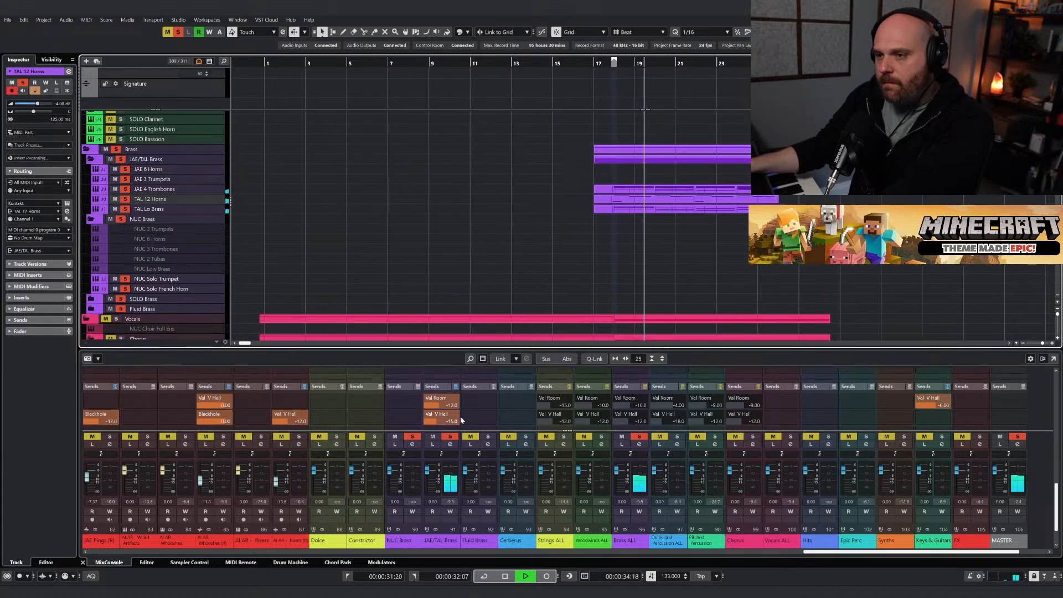
pyautogui.scroll(1, 460, 416)
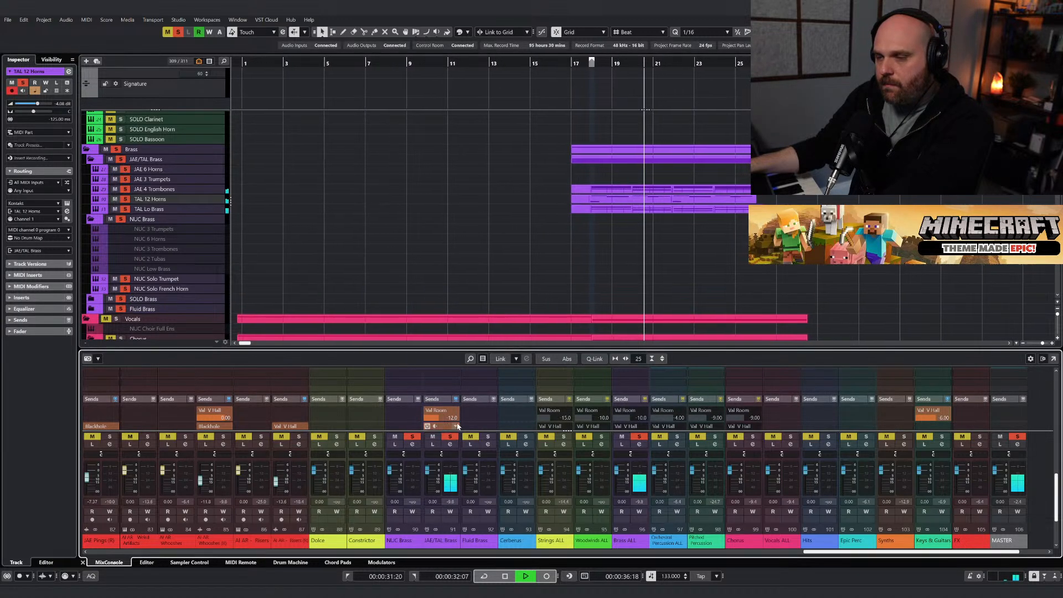
pyautogui.scroll(-2, 457, 425)
pyautogui.doubleClick(453, 409)
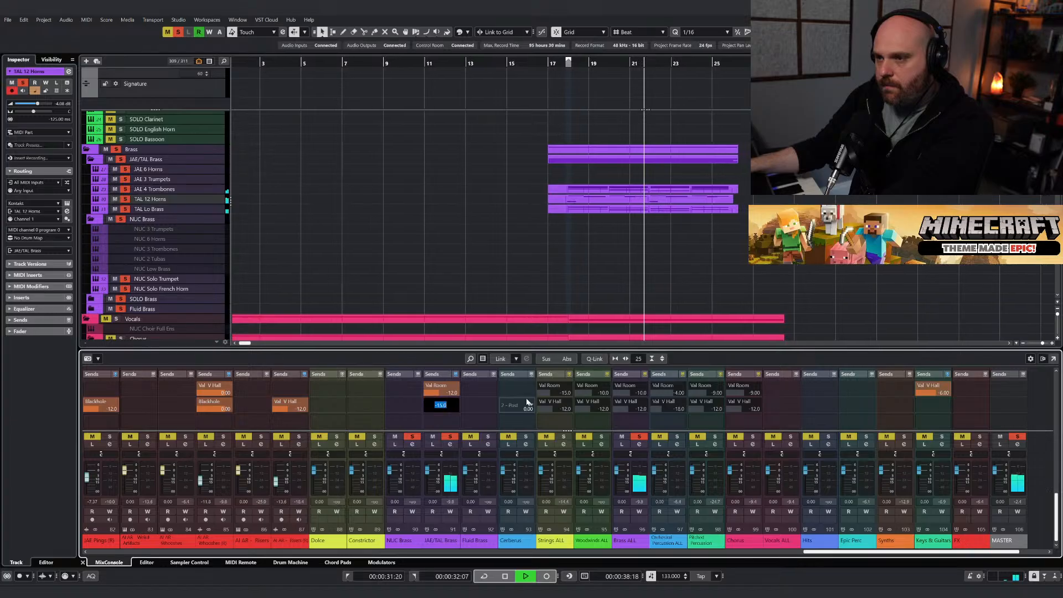
pyautogui.write('-12')
pyautogui.press('Return')
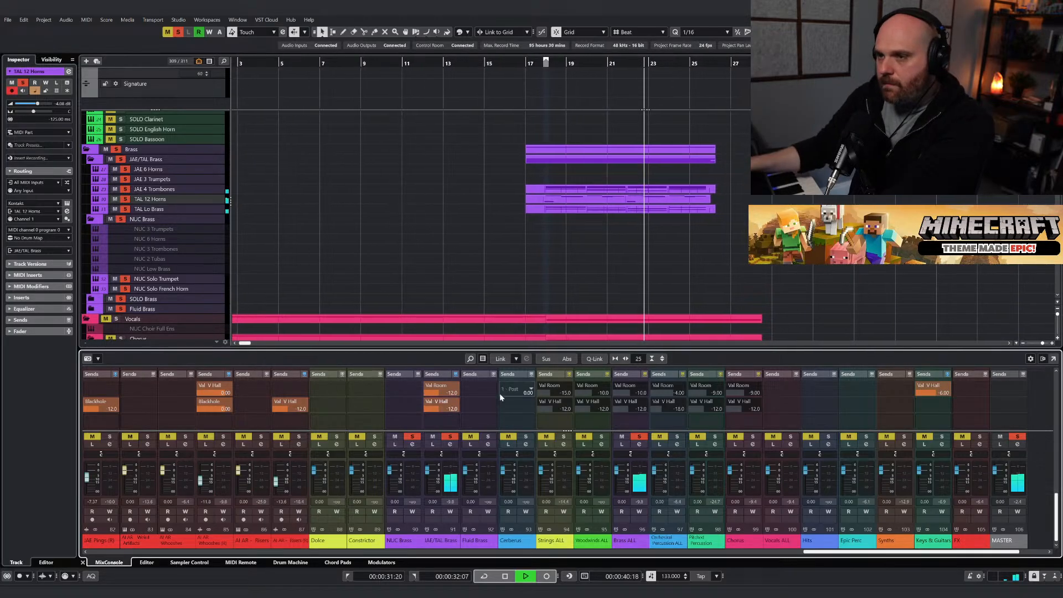
# Set the JAE/TAL Brass group's Val Room send to -10 and audition the brass passage with it.
pyautogui.doubleClick(450, 393)
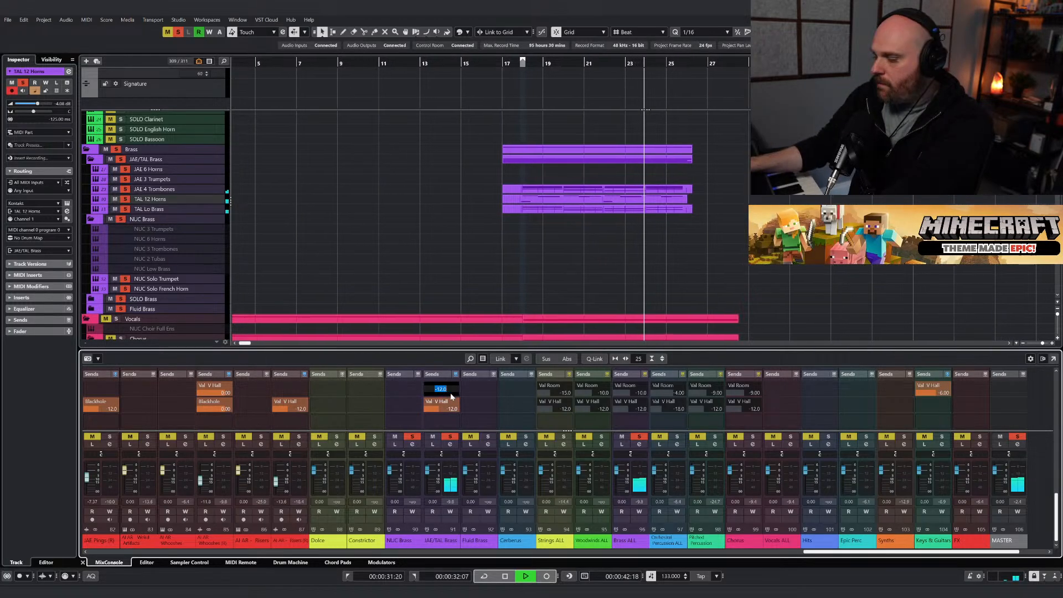
pyautogui.write('-10')
pyautogui.press('Return')
pyautogui.press('space')
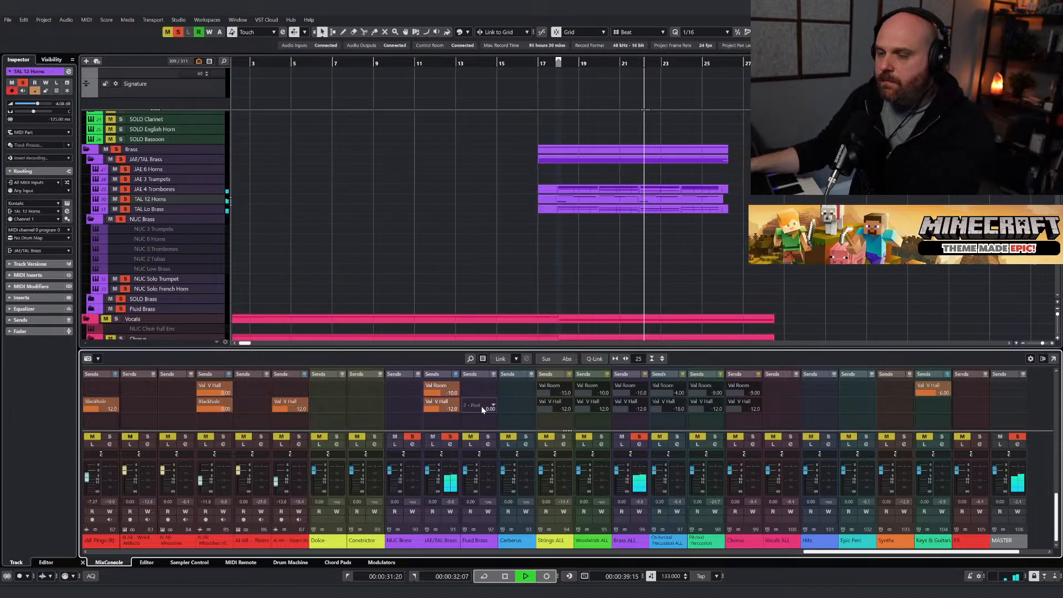
# Finish auditioning the soloed brass passage with its reverb sends and stop playback.
pyautogui.scroll(5, 477, 266)
pyautogui.scroll(-5, 487, 283)
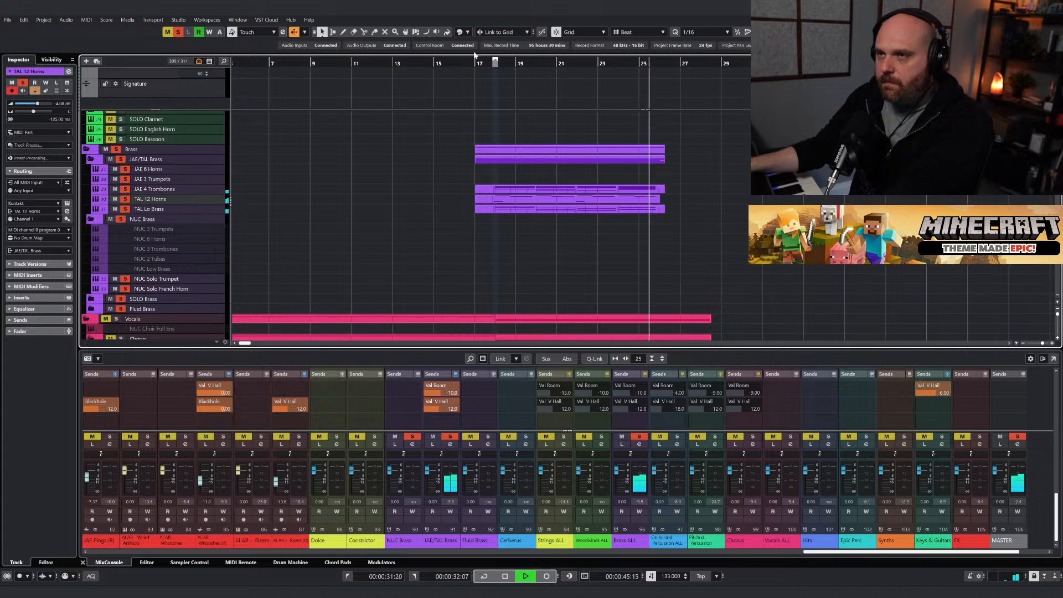
pyautogui.press('space')
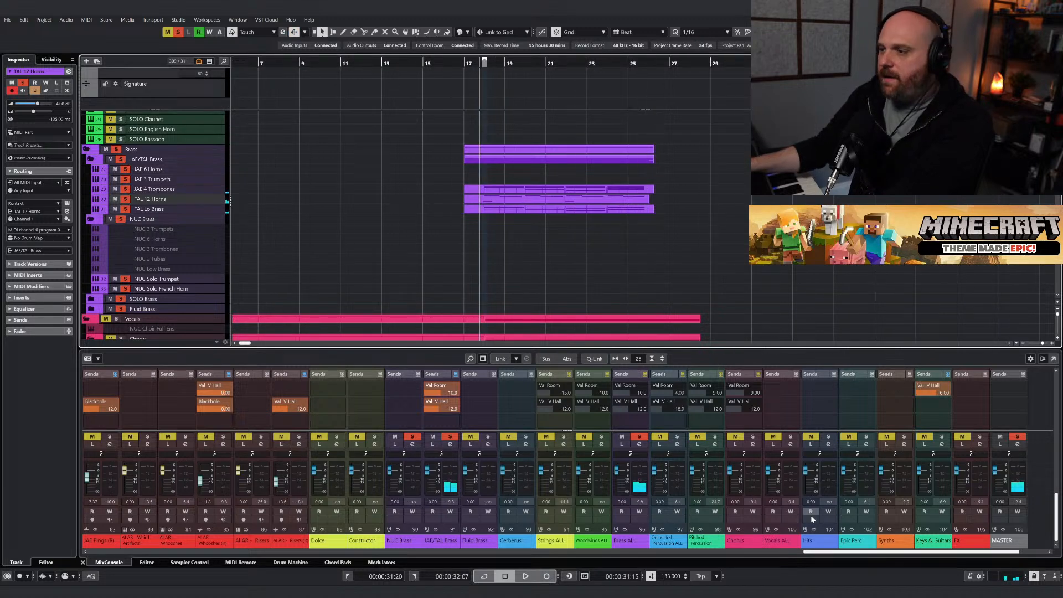
# Insert Neutron 3 Elements in the first insert slot of the TAL 12 Horns channel and move its window clear of the brass parts.
pyautogui.moveTo(811, 551); pyautogui.dragTo(311, 556)
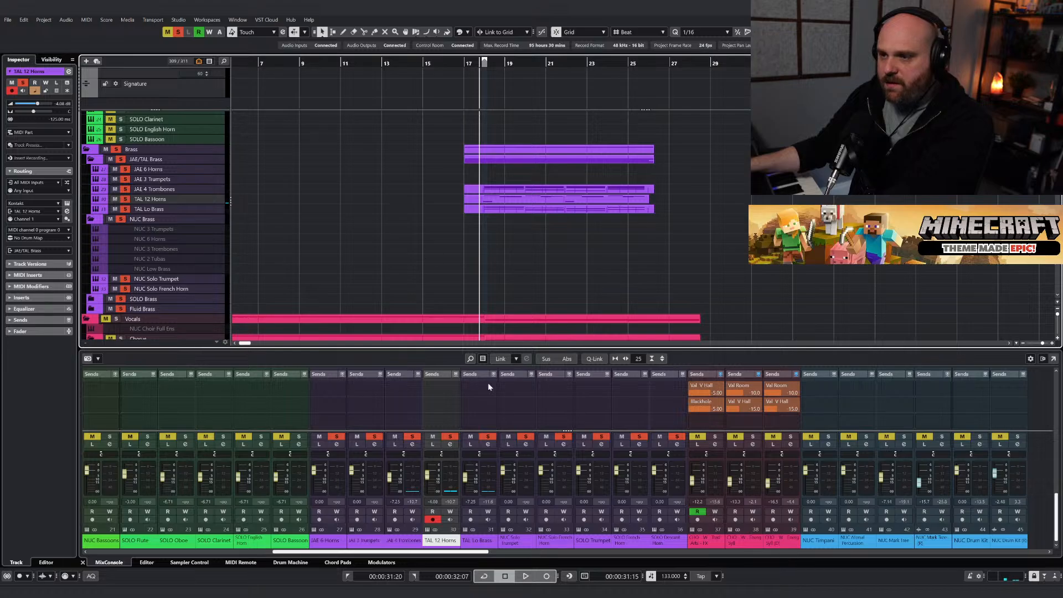
pyautogui.moveTo(467, 479); pyautogui.dragTo(467, 480)
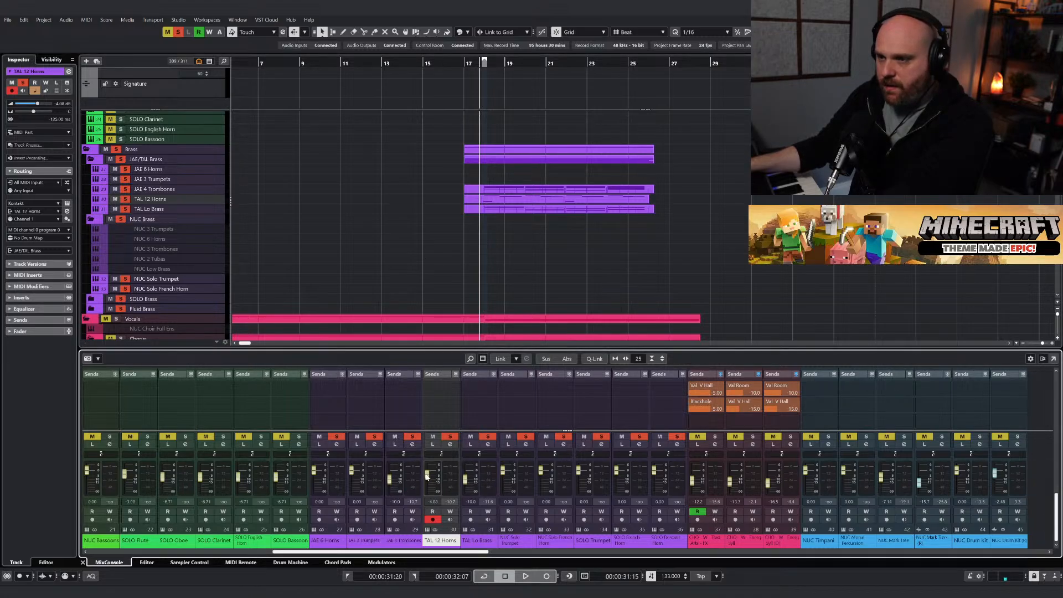
pyautogui.scroll(5, 439, 401)
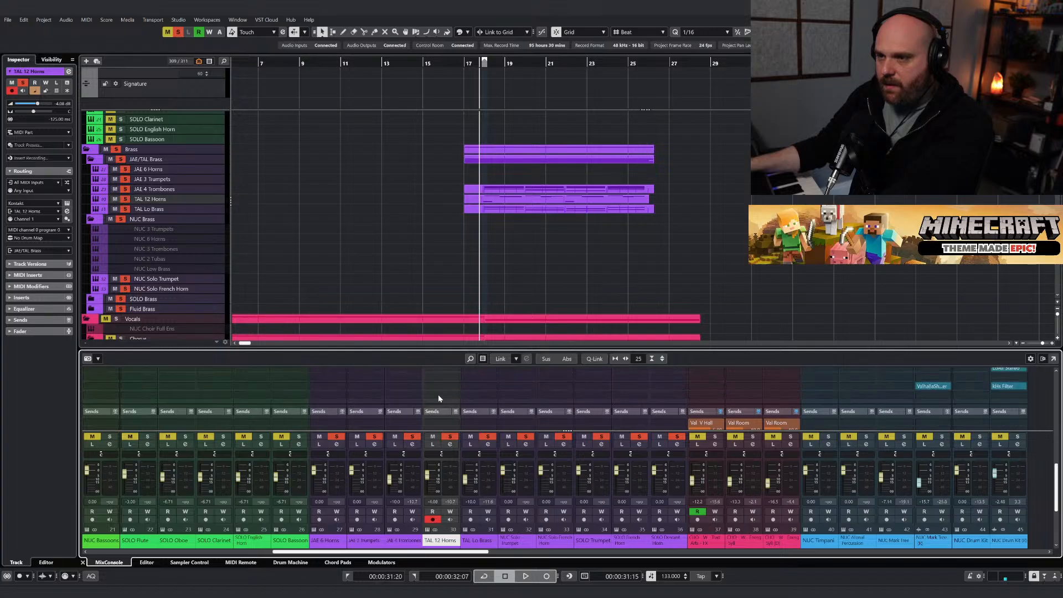
pyautogui.scroll(3, 443, 404)
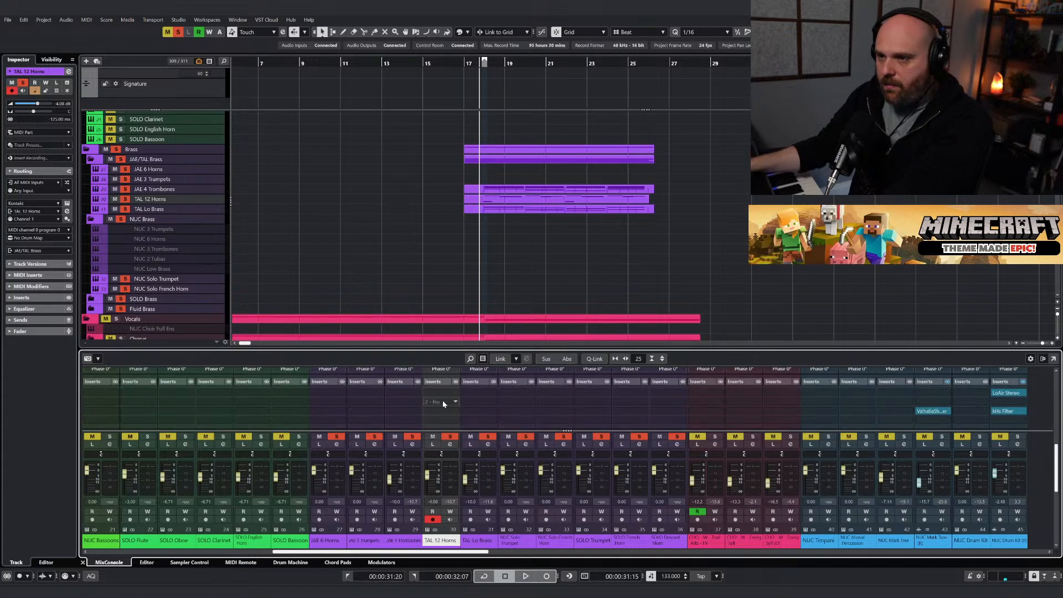
pyautogui.click(442, 394)
pyautogui.write('dis')
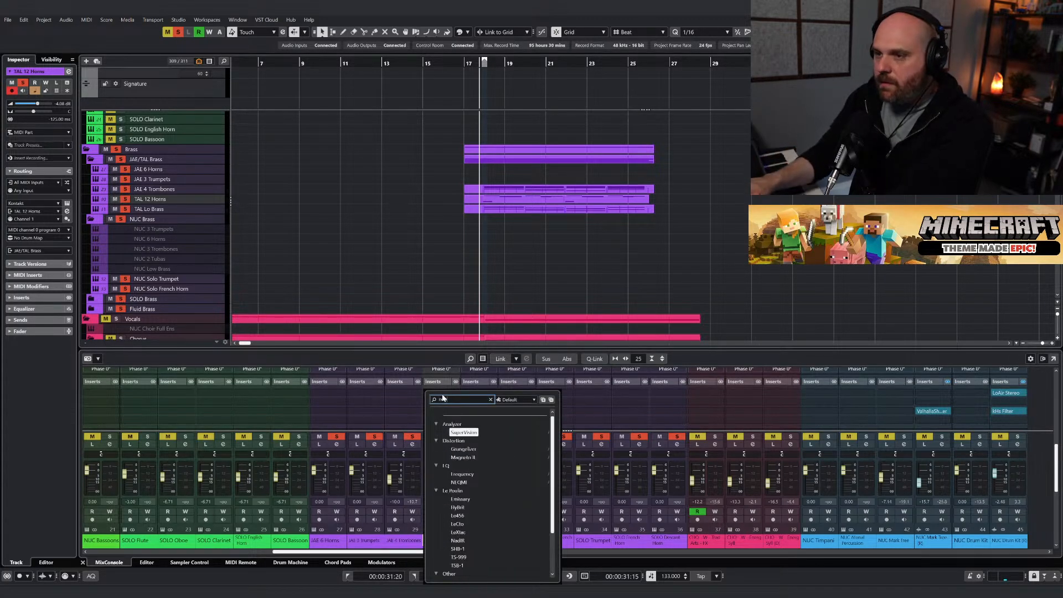
pyautogui.write('utr')
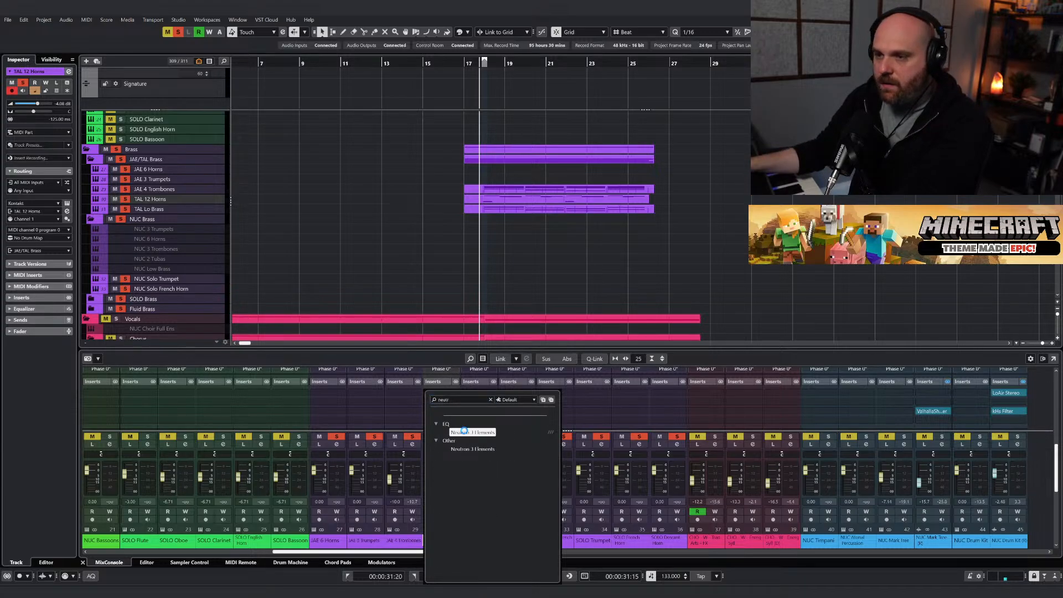
pyautogui.press('Return')
pyautogui.moveTo(472, 138); pyautogui.dragTo(313, 232)
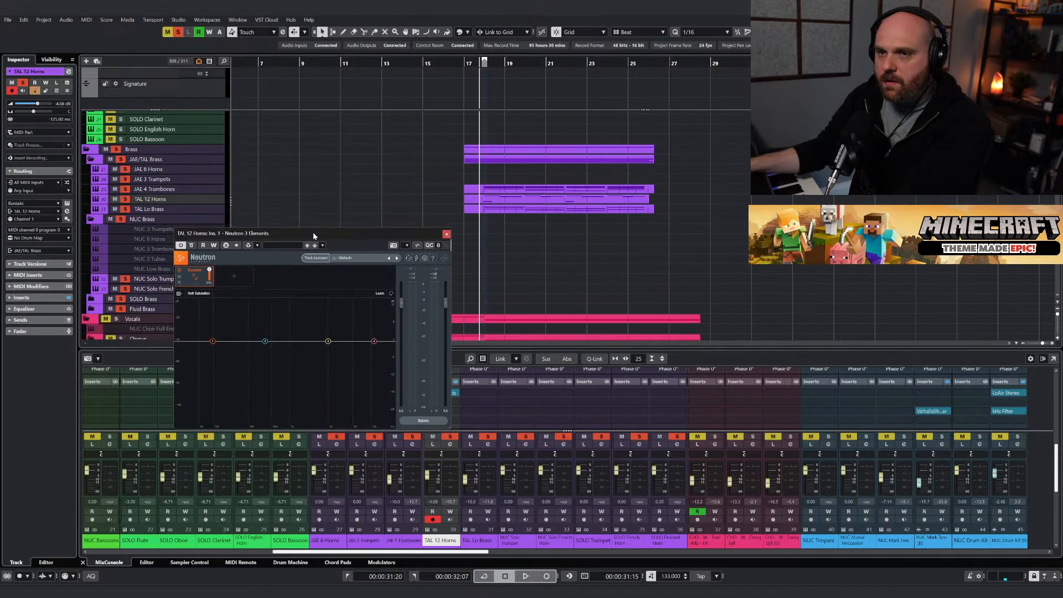
# While playing the brass, shape the TAL 12 Horns EQ with a gentle high-shelf boost and a small proportional-Q cut in the low mids.
pyautogui.click(157, 200)
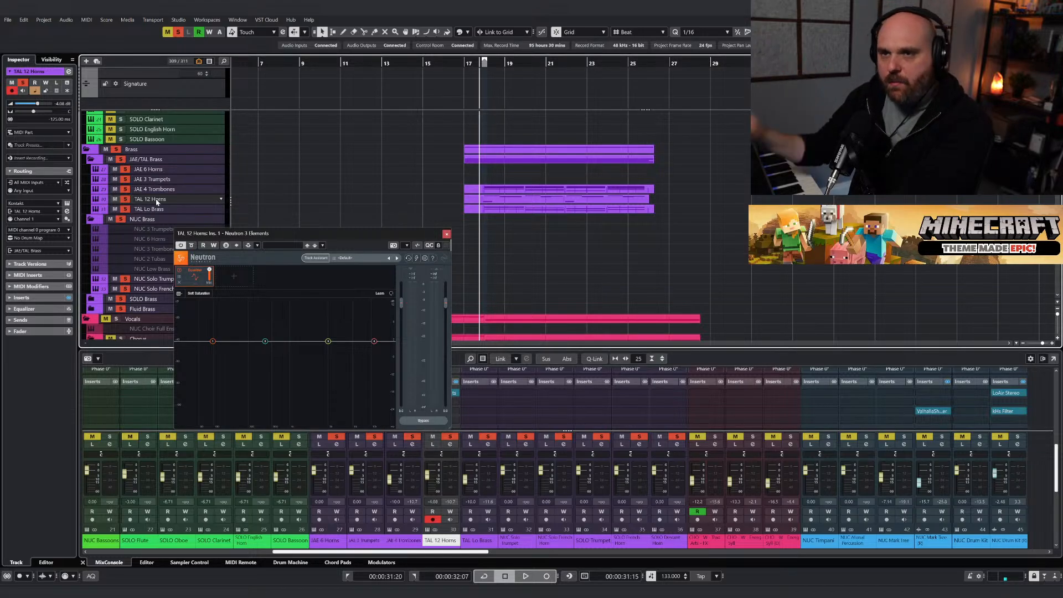
pyautogui.press('space')
pyautogui.moveTo(328, 341)
pyautogui.mouseDown()
pyautogui.moveTo(328, 332)
pyautogui.moveTo(334, 338)
pyautogui.mouseUp()
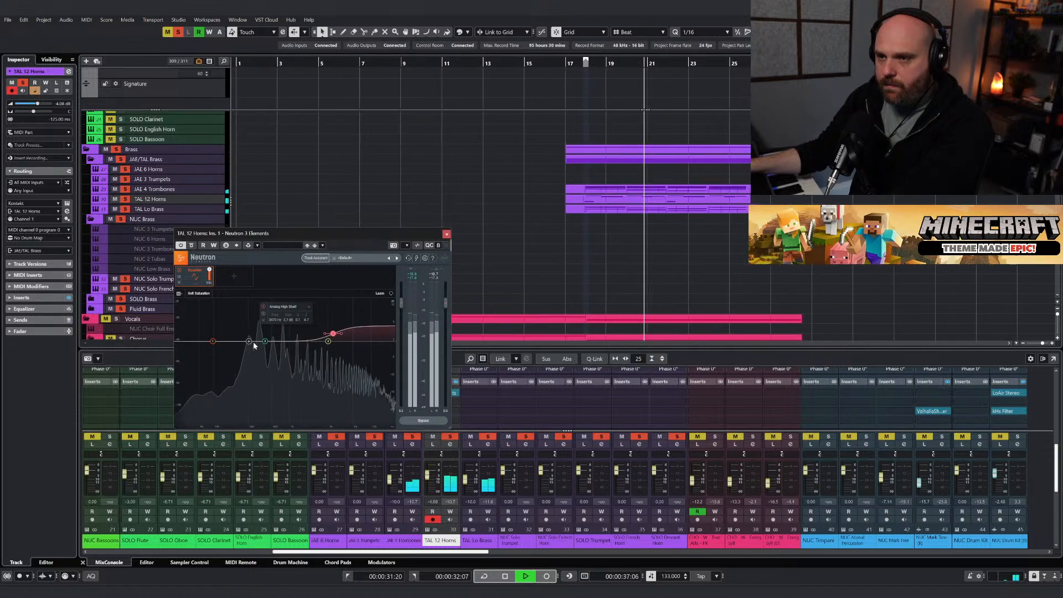
pyautogui.moveTo(265, 342); pyautogui.dragTo(264, 350)
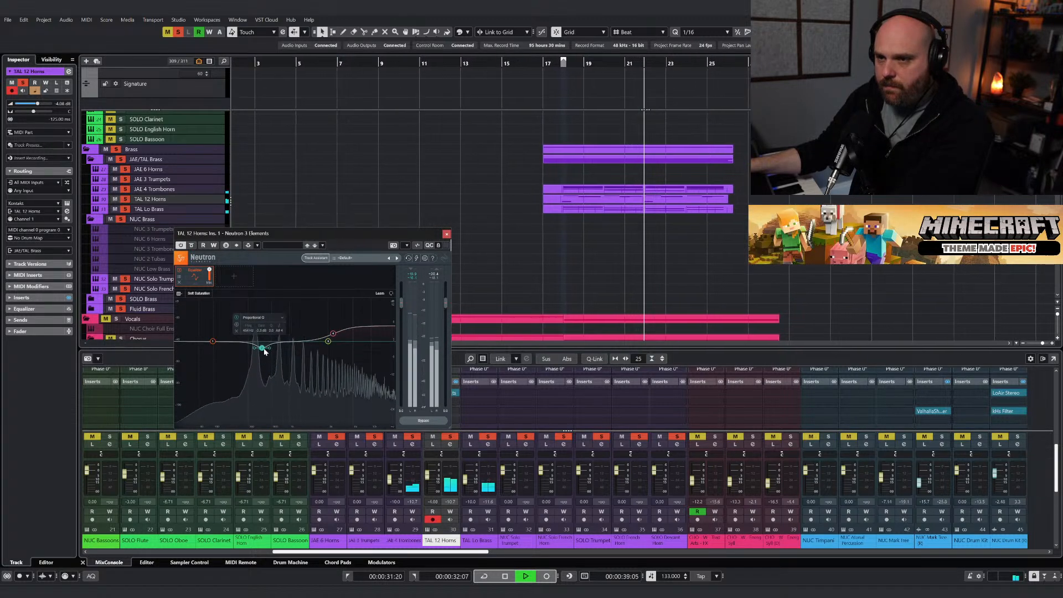
pyautogui.press('space')
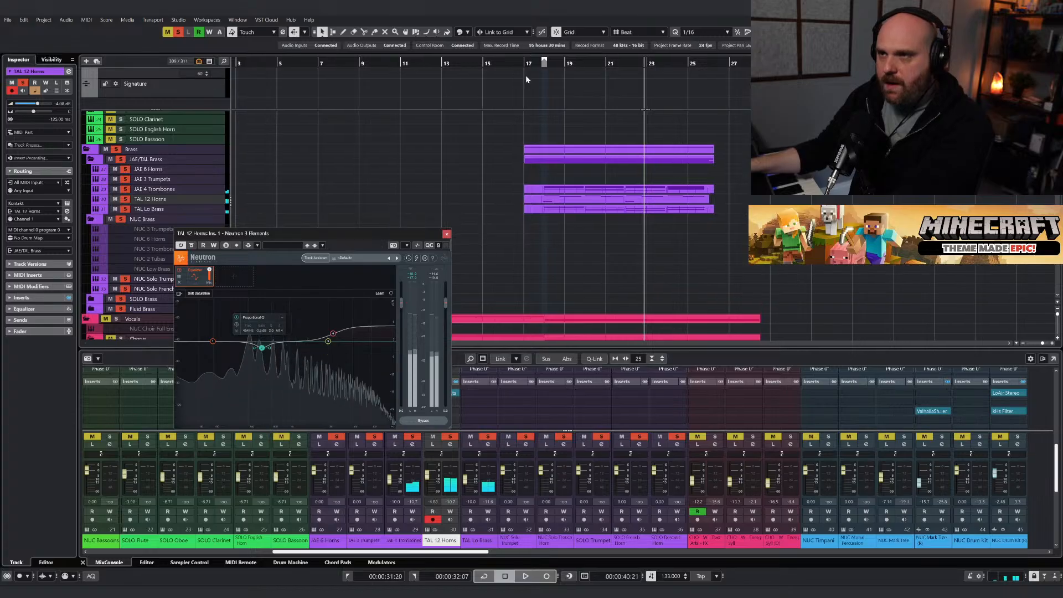
# Replay the brass from just before bar 18 and compare the horns with Neutron bypassed and active.
pyautogui.click(537, 62)
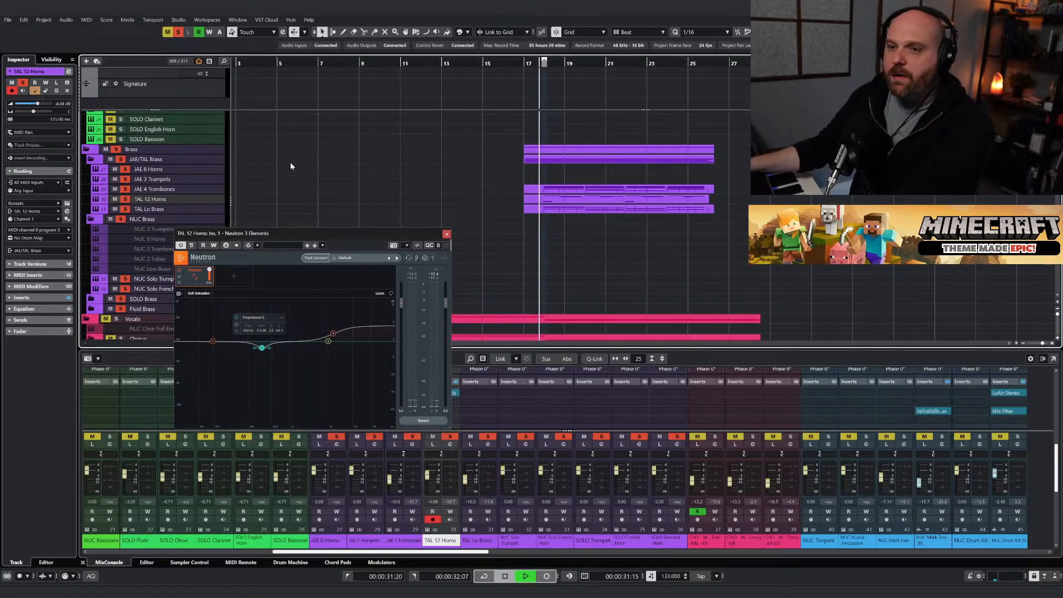
pyautogui.press('space')
pyautogui.click(191, 246)
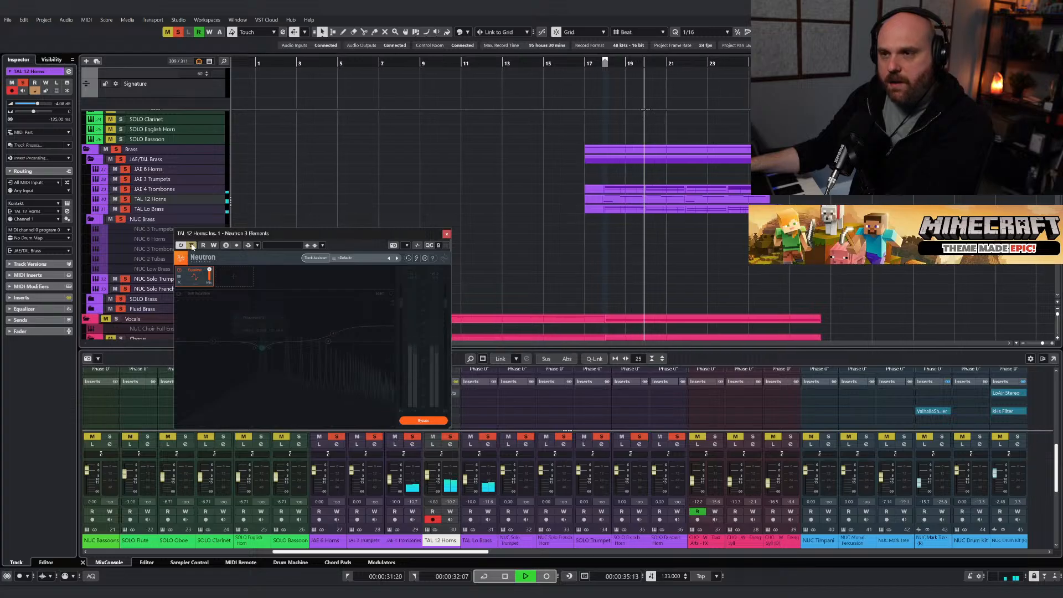
pyautogui.click(191, 246)
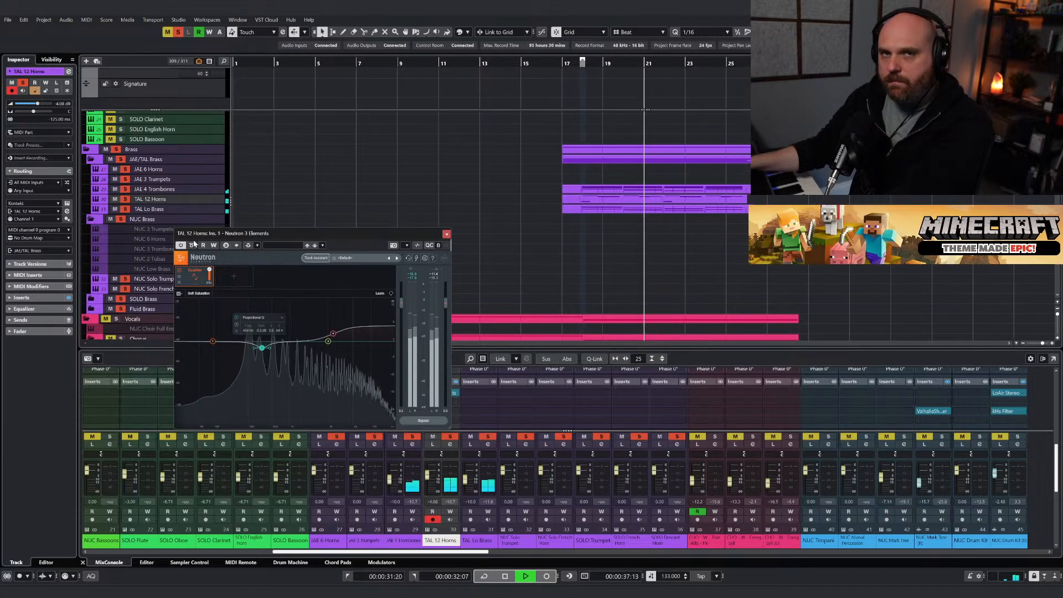
# Reduce the high-shelf boost slightly on the TAL 12 Horns EQ, stop playback and close the Neutron window.
pyautogui.click(333, 334)
pyautogui.press('space')
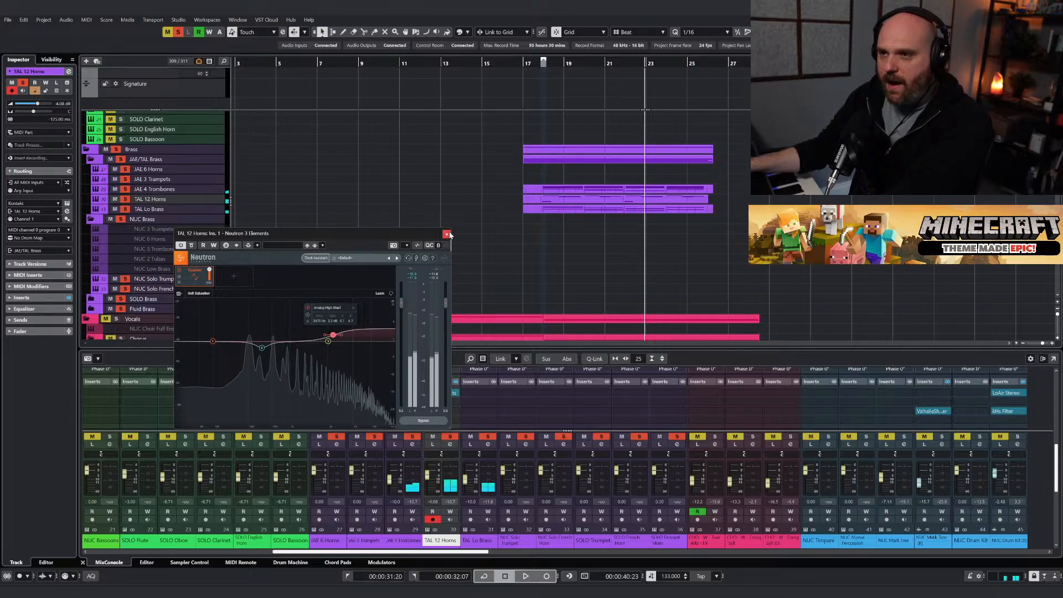
pyautogui.click(446, 234)
pyautogui.rightClick(431, 235)
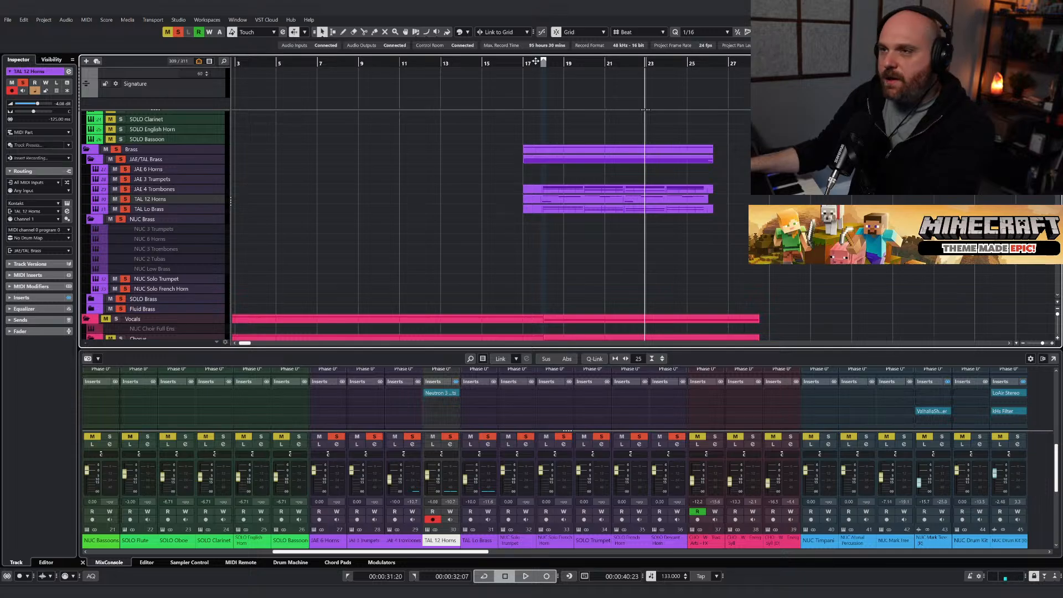
# Place the playhead at bar 17 and unsolo the Brass folder.
pyautogui.click(502, 169)
pyautogui.press('g')
pyautogui.press('g')
pyautogui.press('g')
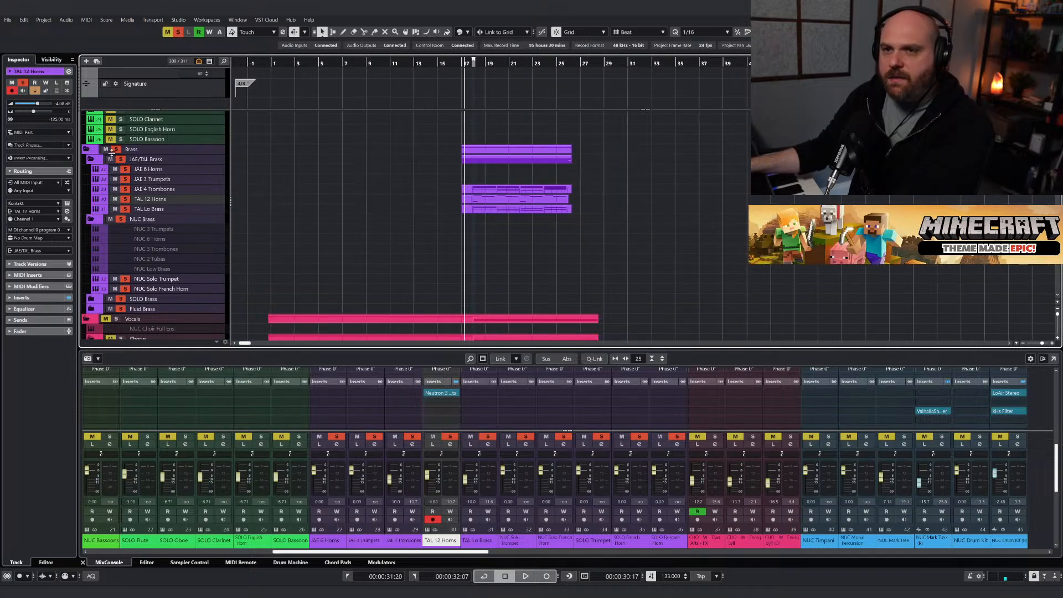
pyautogui.click(116, 150)
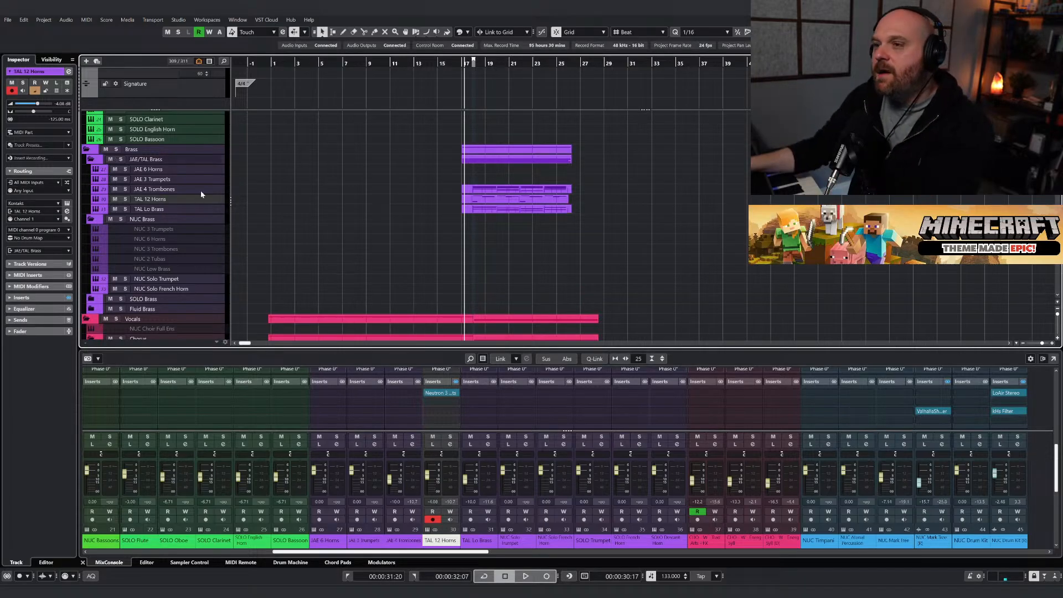
pyautogui.scroll(-10, 352, 224)
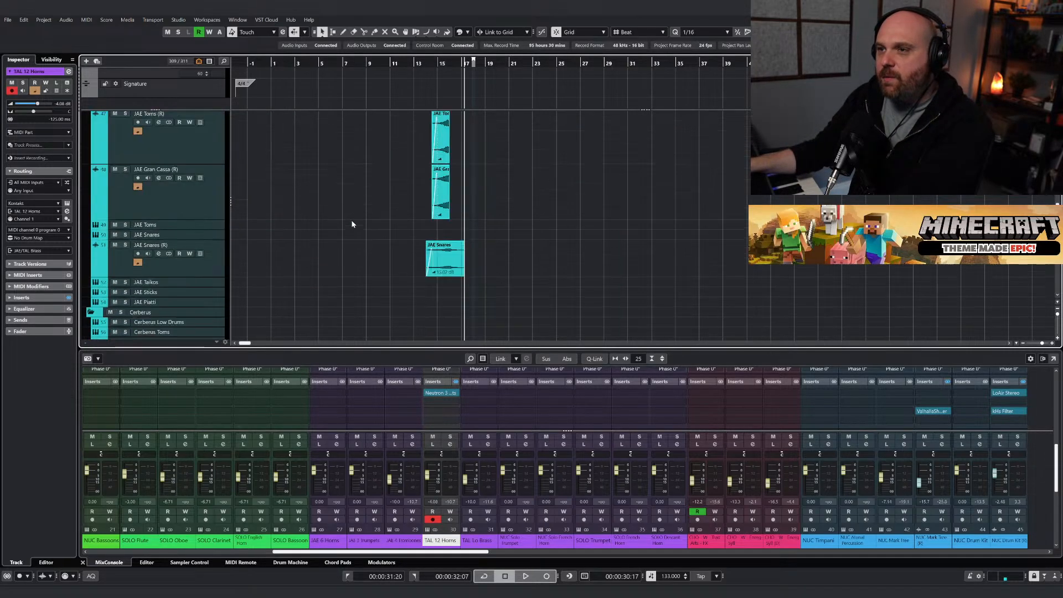
pyautogui.scroll(7, 352, 223)
pyautogui.scroll(8, 352, 223)
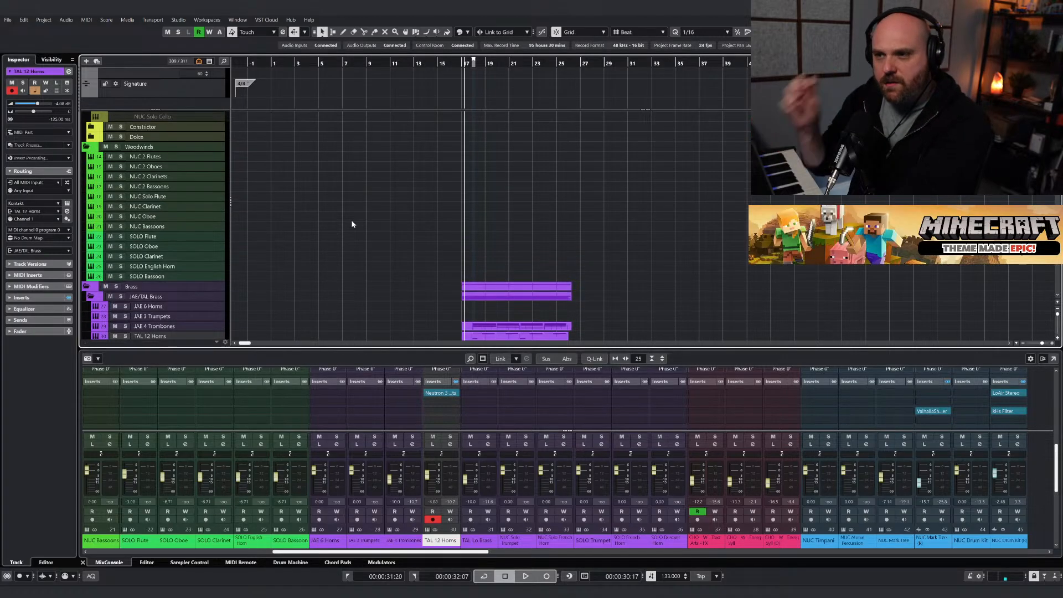
pyautogui.scroll(-8, 352, 224)
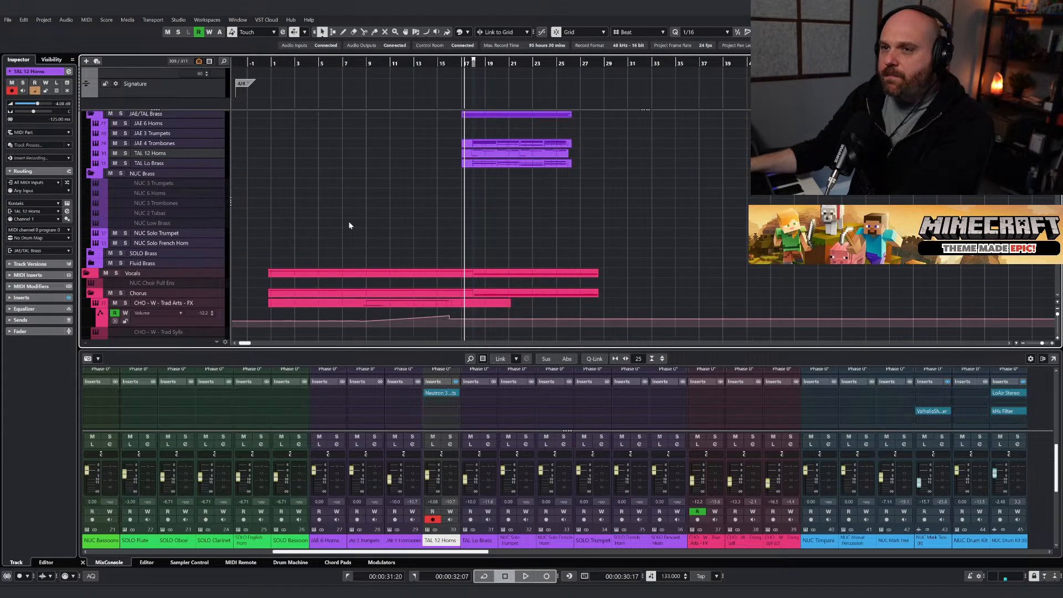
pyautogui.scroll(5, 347, 221)
# Play the full arrangement from just before bar 18 and lower both CHO - W - Energ Syll faders, the (D) channel to -19.3 dB.
pyautogui.press('h')
pyautogui.press('h')
pyautogui.press('h')
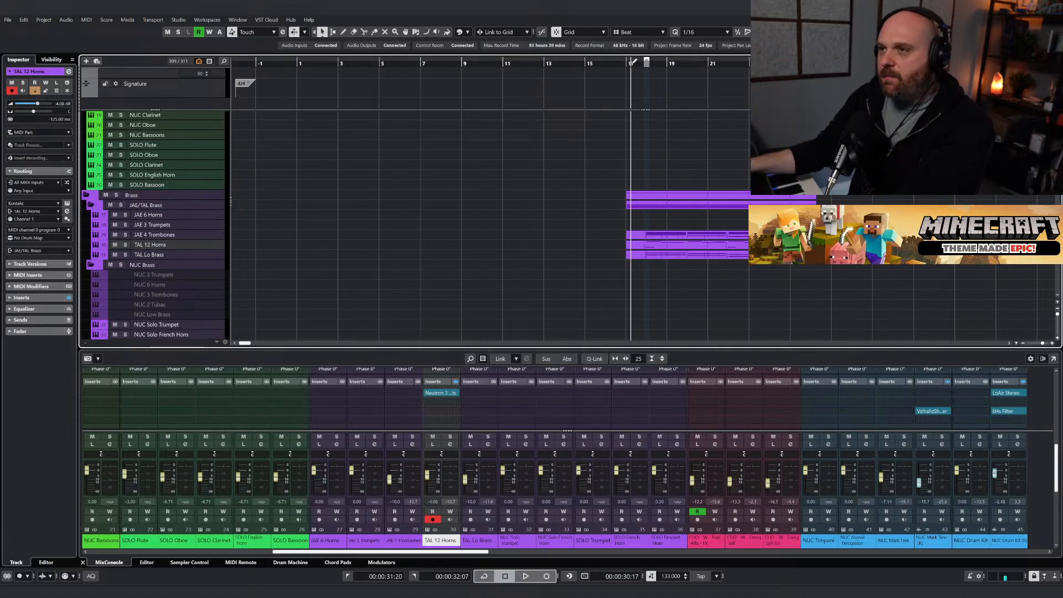
pyautogui.click(668, 63)
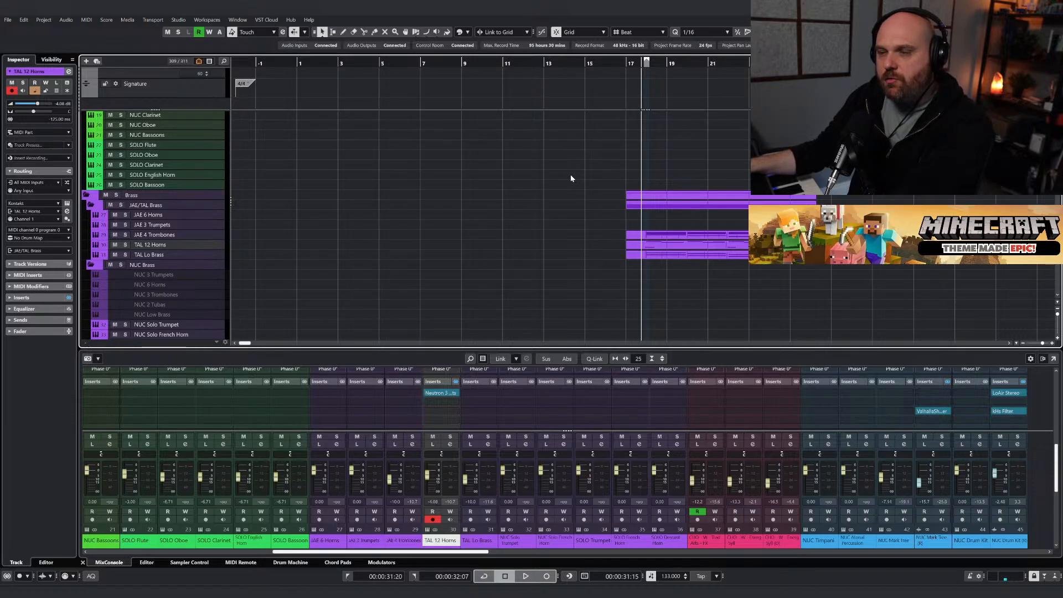
pyautogui.press('space')
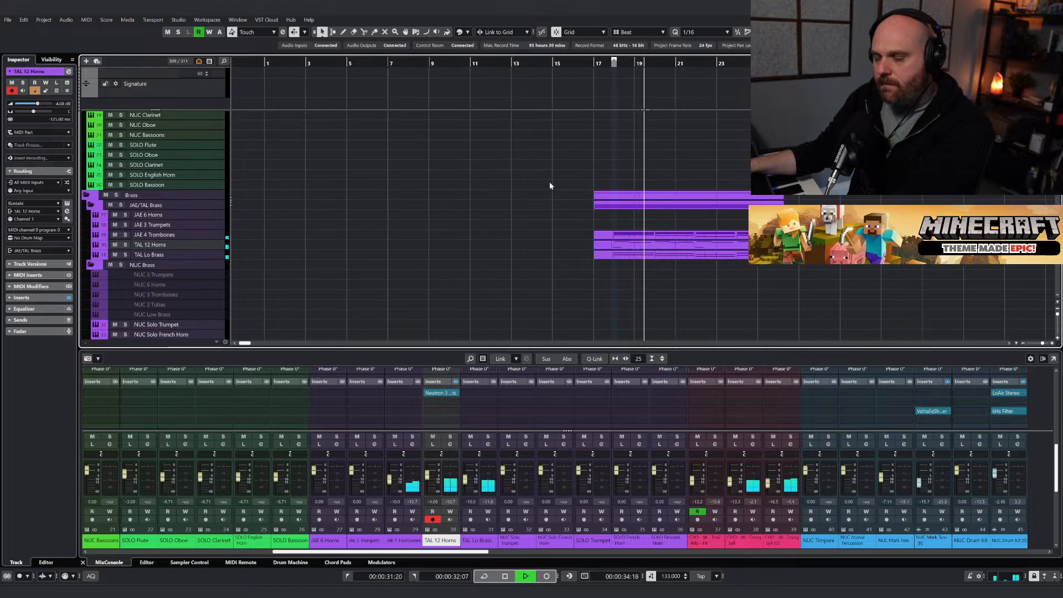
pyautogui.scroll(-4, 526, 191)
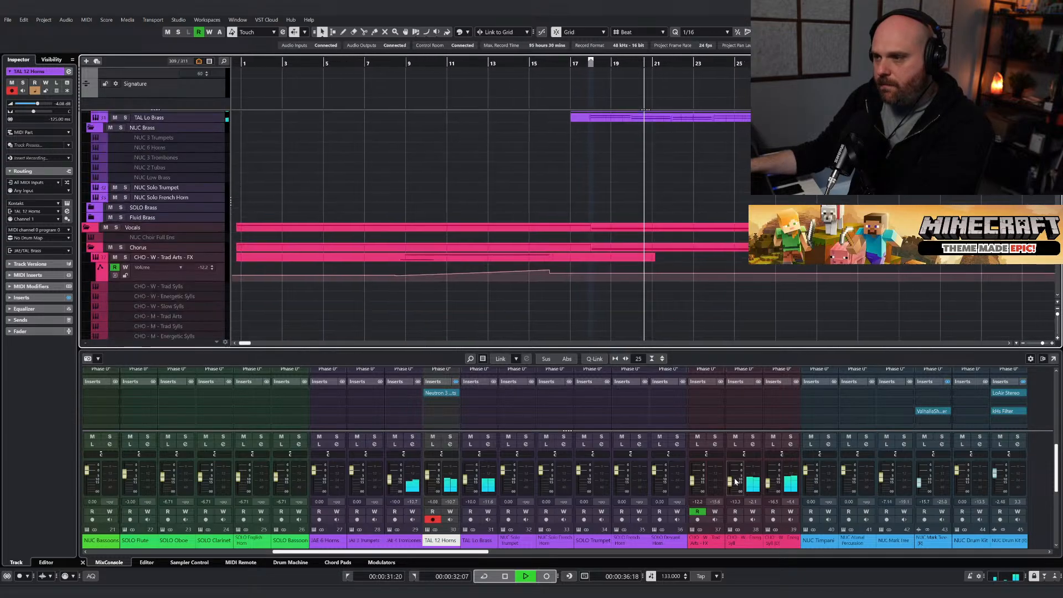
pyautogui.moveTo(768, 485); pyautogui.dragTo(734, 488)
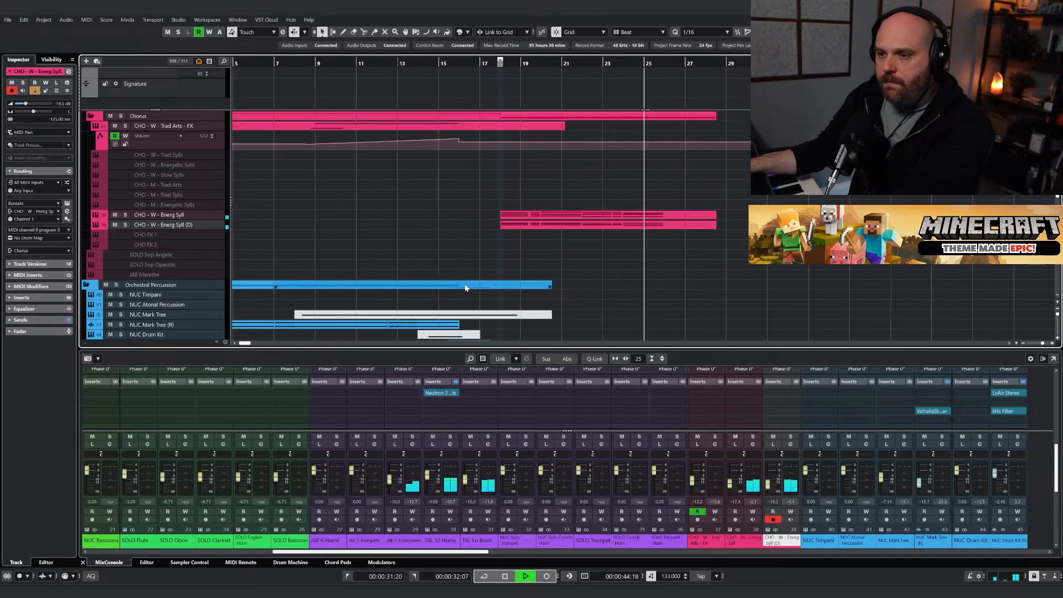
# Listen to the rest of the passage with the lowered choir while reviewing the tracks, and stop playback.
pyautogui.scroll(5, 473, 290)
pyautogui.scroll(2, 474, 290)
pyautogui.scroll(-10, 473, 290)
pyautogui.scroll(7, 472, 287)
pyautogui.press('space')
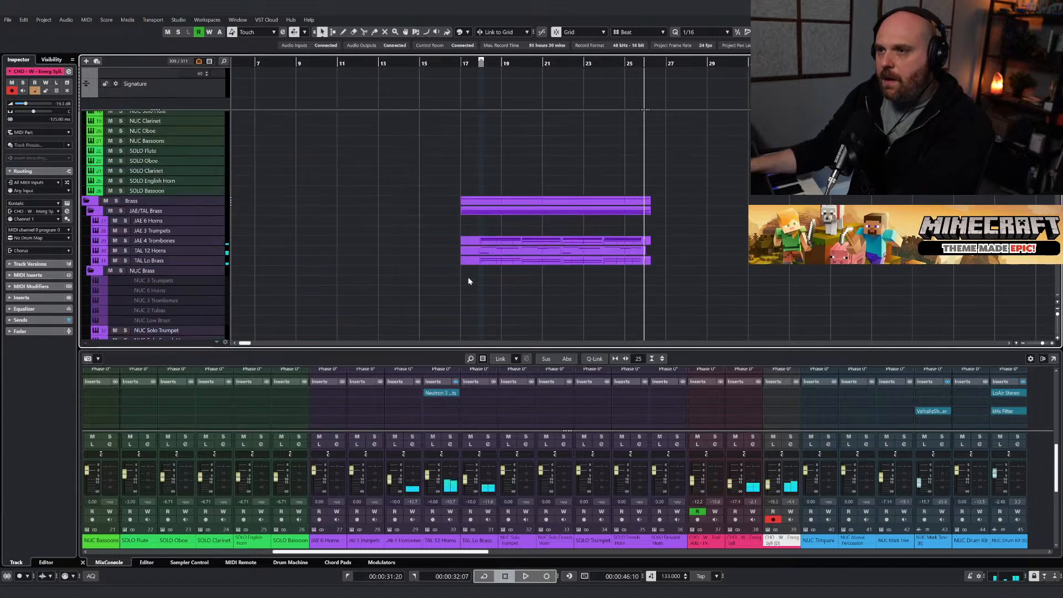
# Solo the Strings folder, return the playhead to bar 17, and clear all solos.
pyautogui.scroll(8, 459, 276)
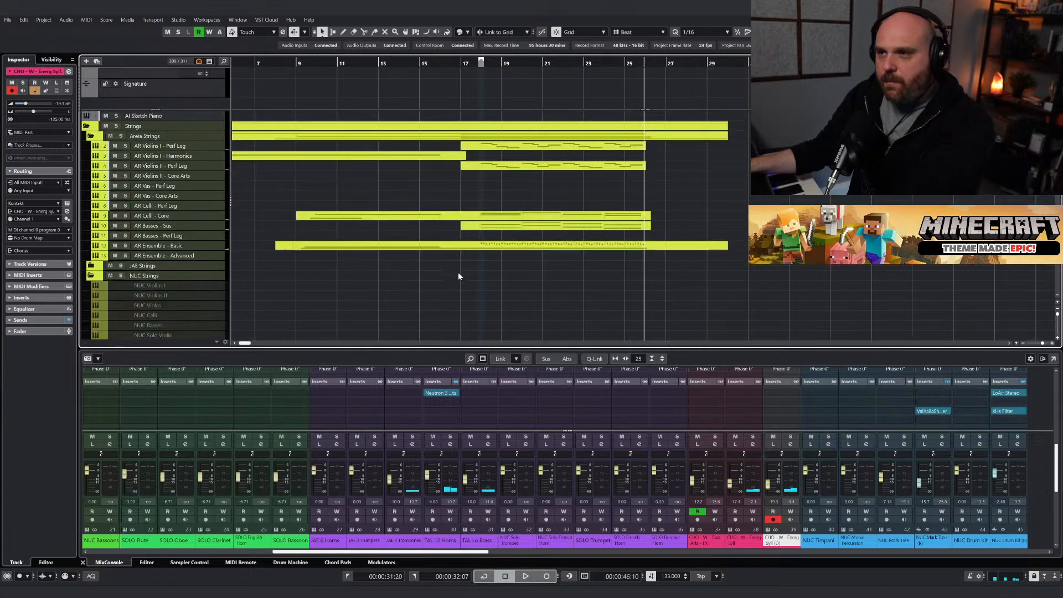
pyautogui.click(118, 127)
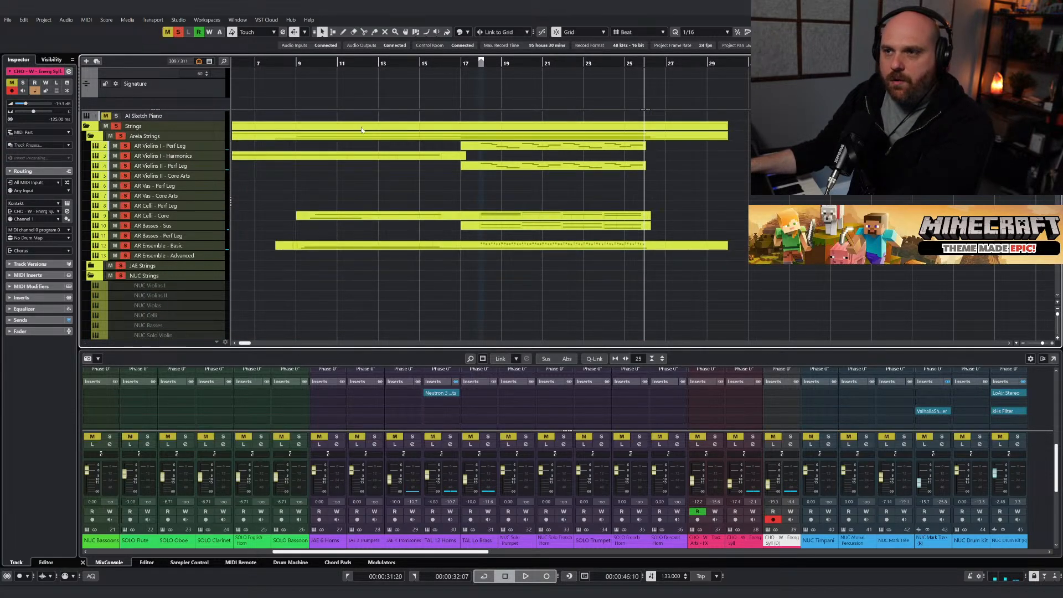
pyautogui.moveTo(465, 63); pyautogui.dragTo(464, 65)
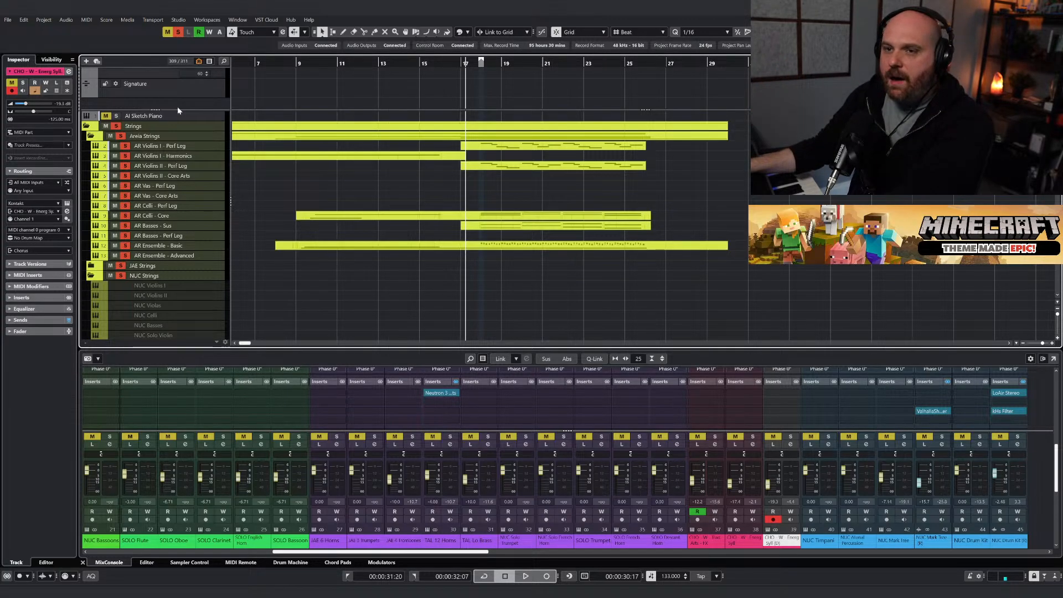
pyautogui.click(176, 32)
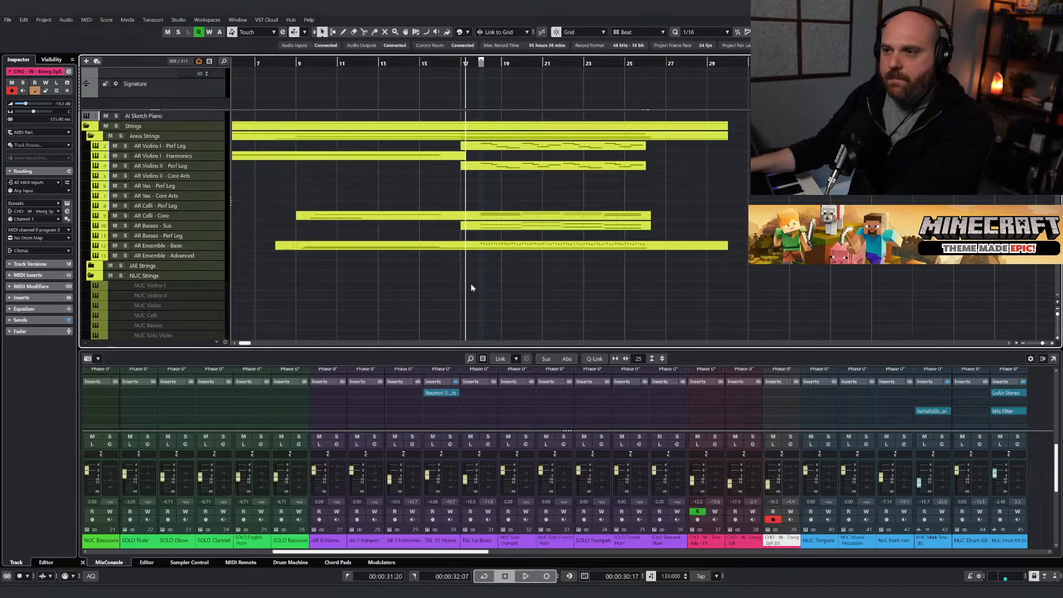
# Bring the Strings ALL group channel into view, solo the Strings folder, and play the passage from bar 17.
pyautogui.moveTo(482, 552); pyautogui.dragTo(969, 561)
pyautogui.hscroll(4, 843, 512)
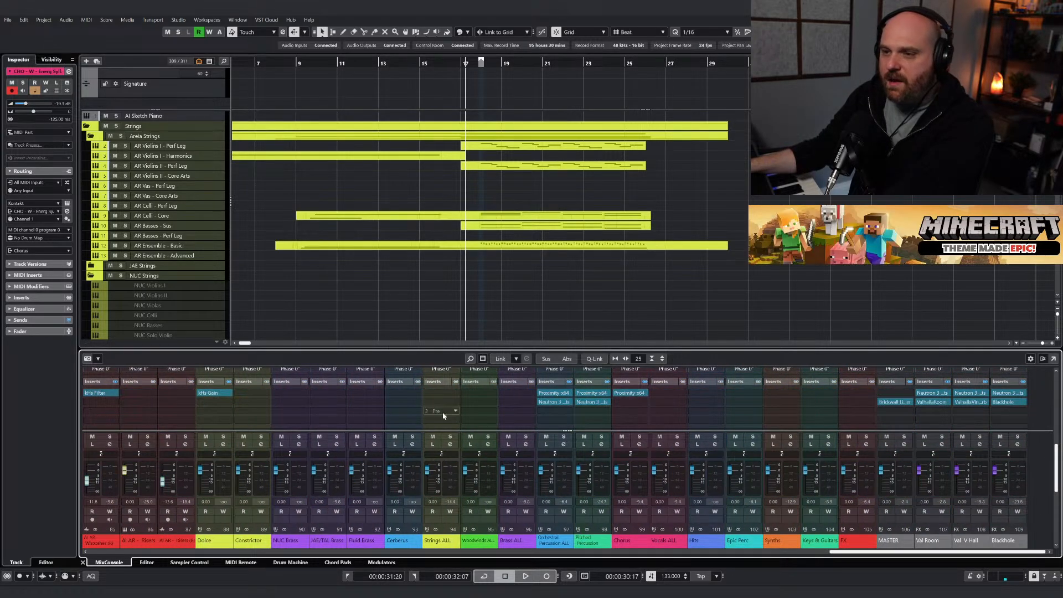
pyautogui.scroll(-2, 443, 415)
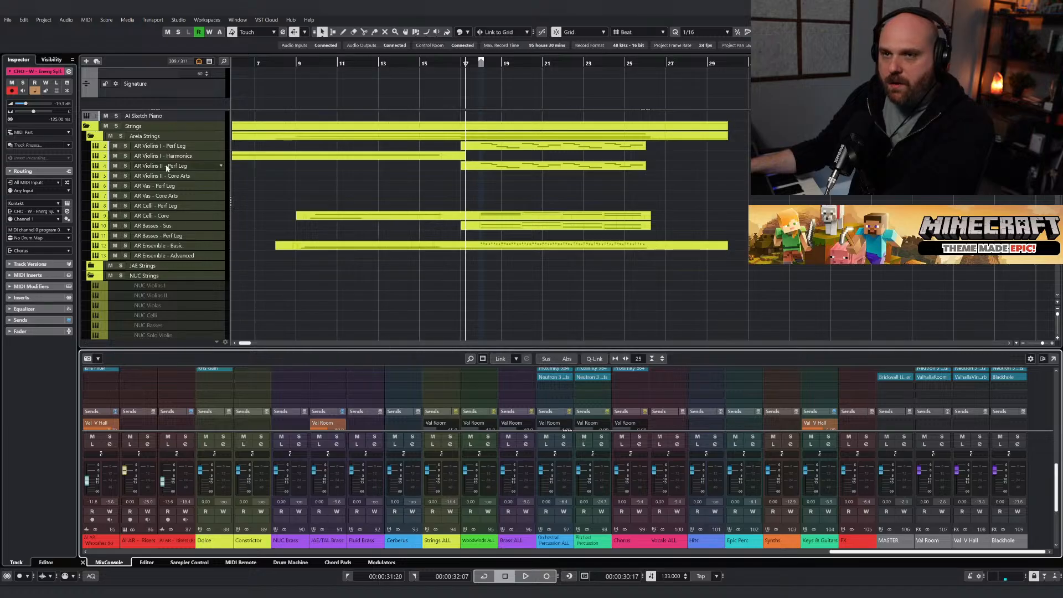
pyautogui.click(116, 125)
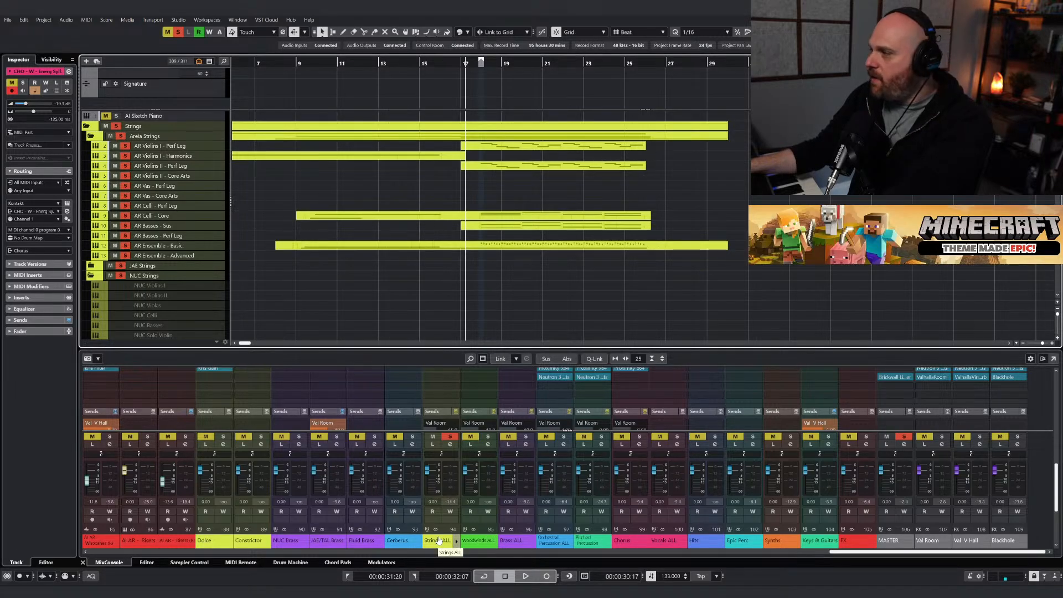
pyautogui.press('space')
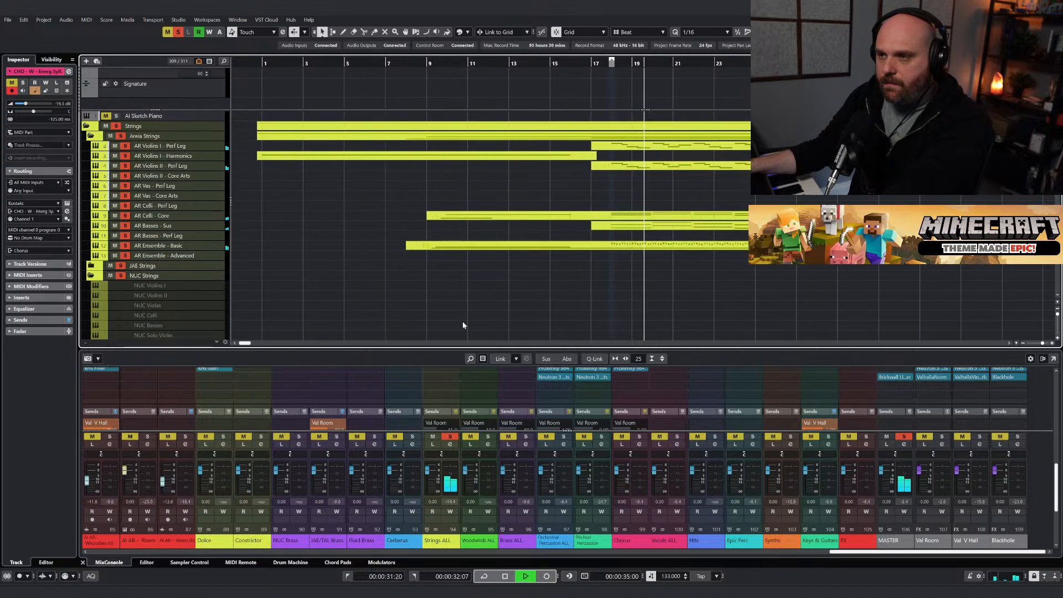
pyautogui.press('space')
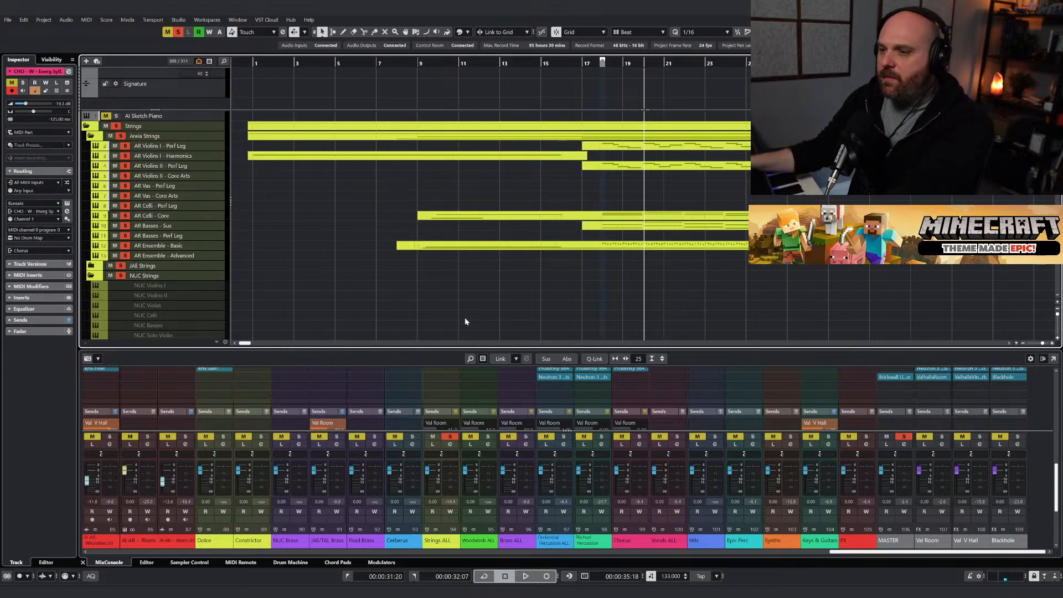
# Enable the Val Room and Val V Hall reverb sends on the Strings ALL group channel.
pyautogui.press('h')
pyautogui.scroll(-3, 491, 315)
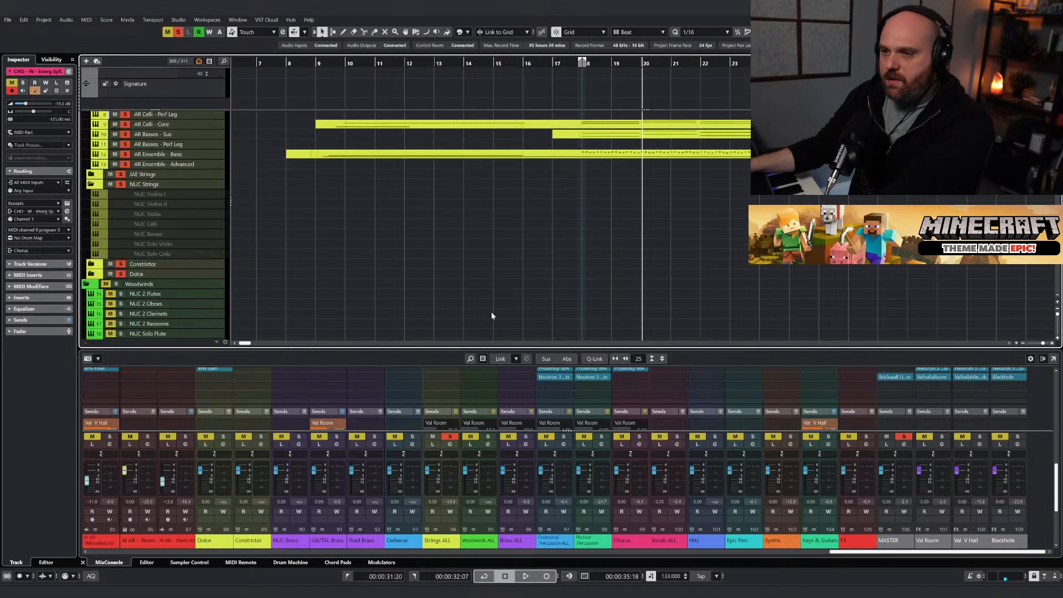
pyautogui.scroll(-2, 444, 419)
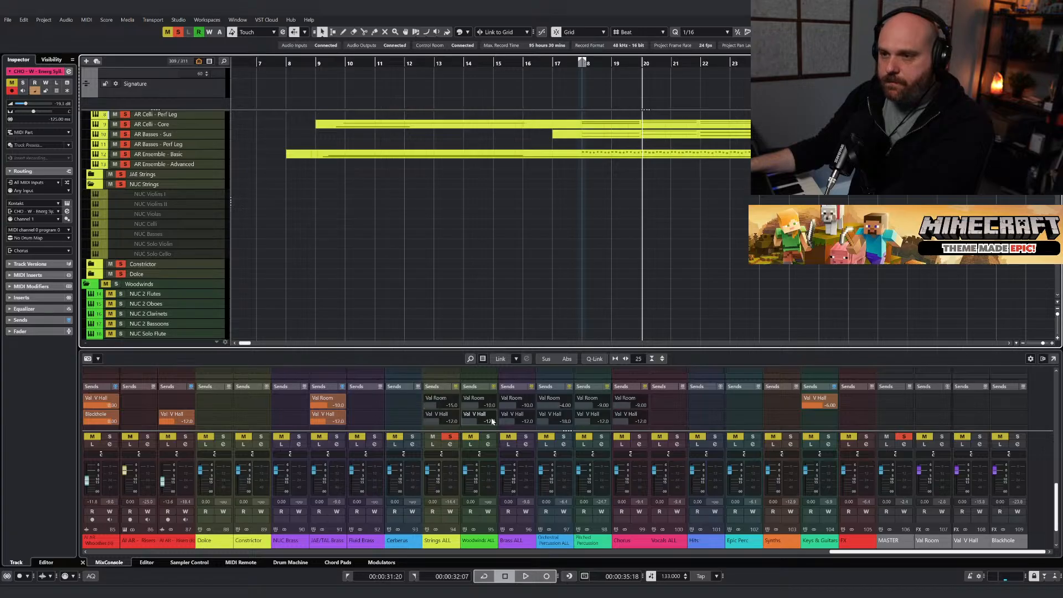
pyautogui.click(427, 399)
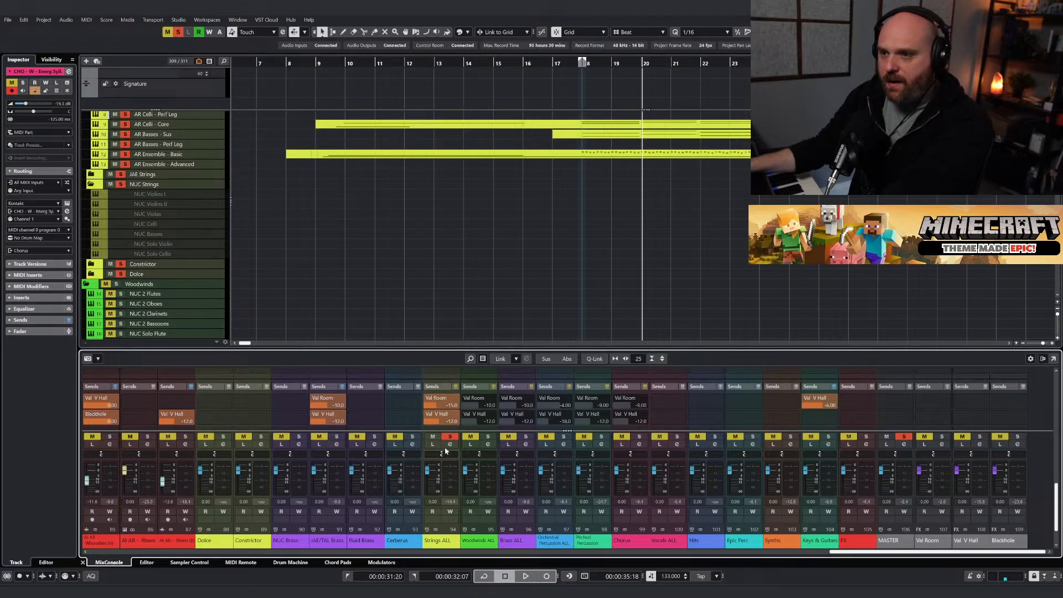
# Play the soloed strings from just before bar 18 to judge the reverb sends, and stop playback.
pyautogui.click(574, 64)
pyautogui.press('space')
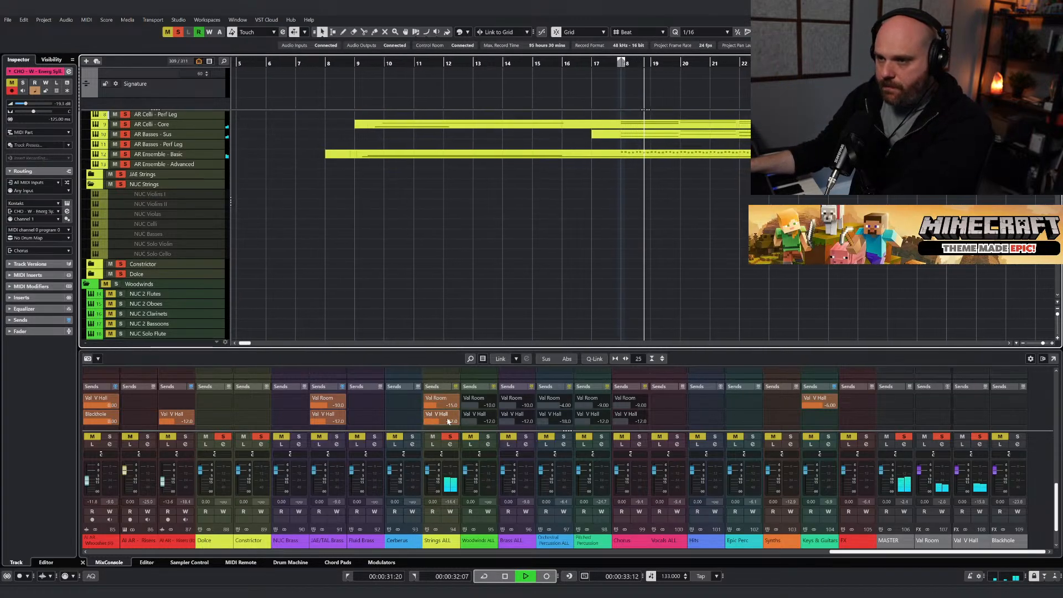
pyautogui.press('space')
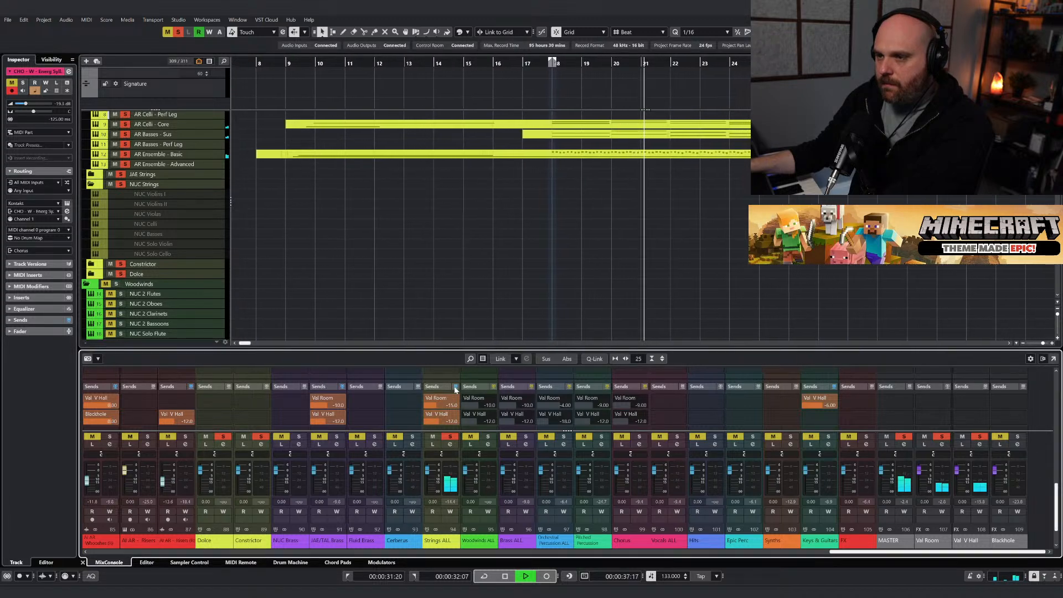
pyautogui.scroll(2, 458, 379)
pyautogui.scroll(-2, 458, 382)
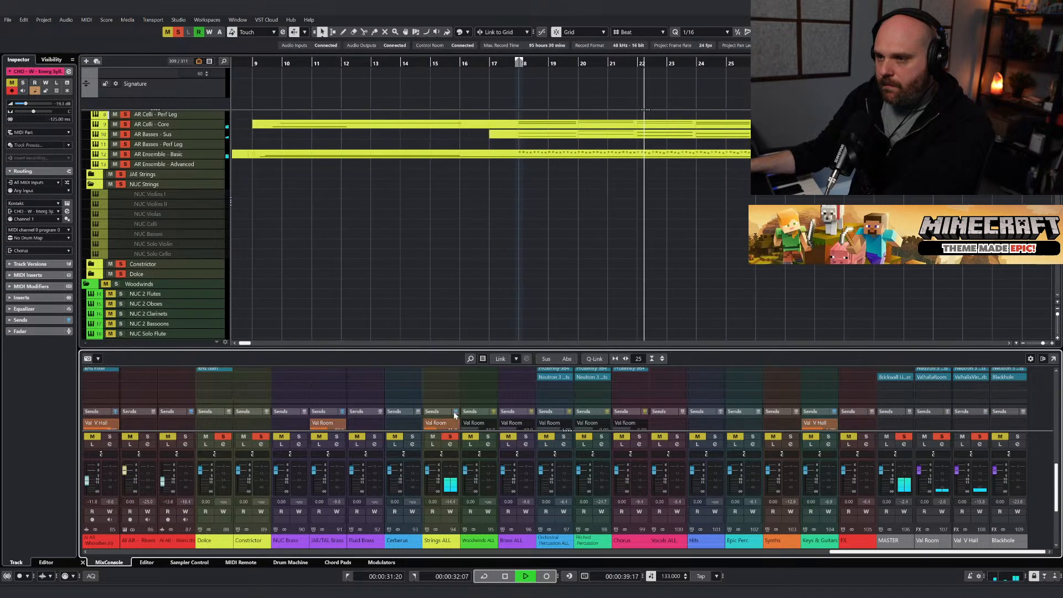
pyautogui.scroll(3, 452, 416)
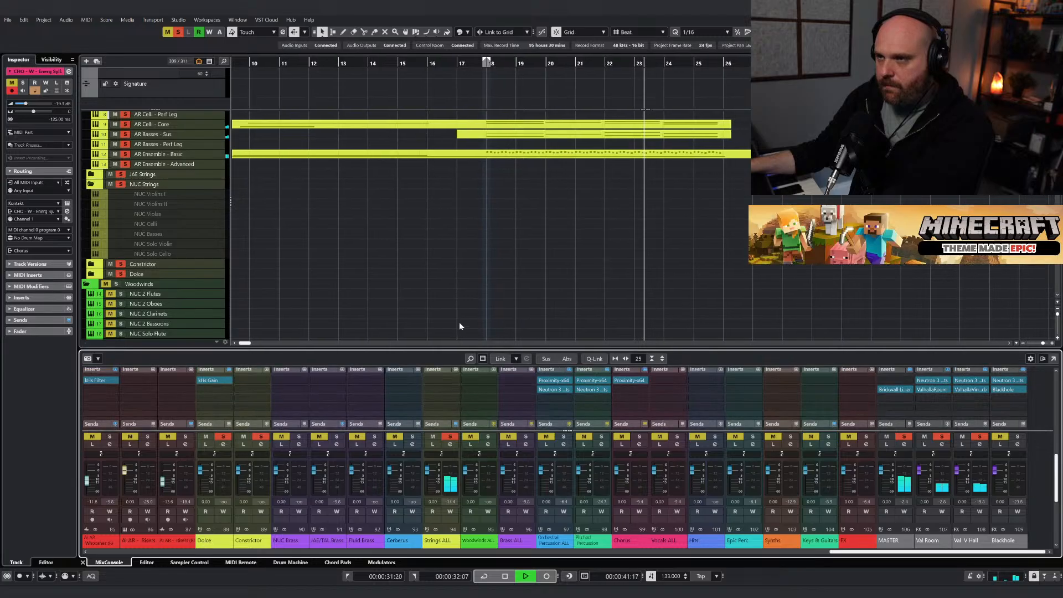
pyautogui.press('space')
# Insert Neutron 3 Elements on the Strings ALL channel and move its window clear of the mixer.
pyautogui.click(444, 406)
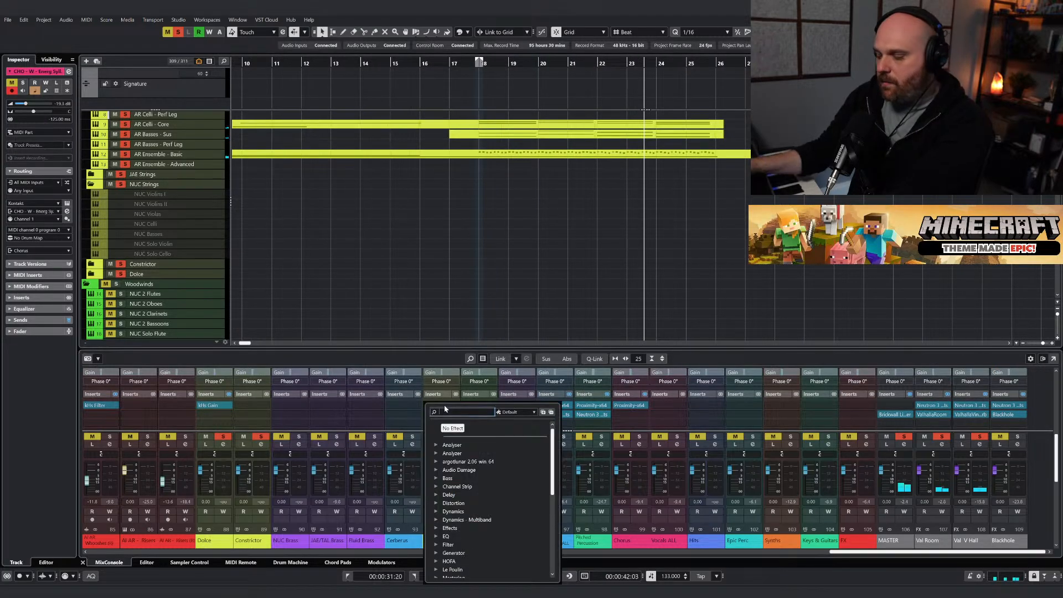
pyautogui.write('neutr')
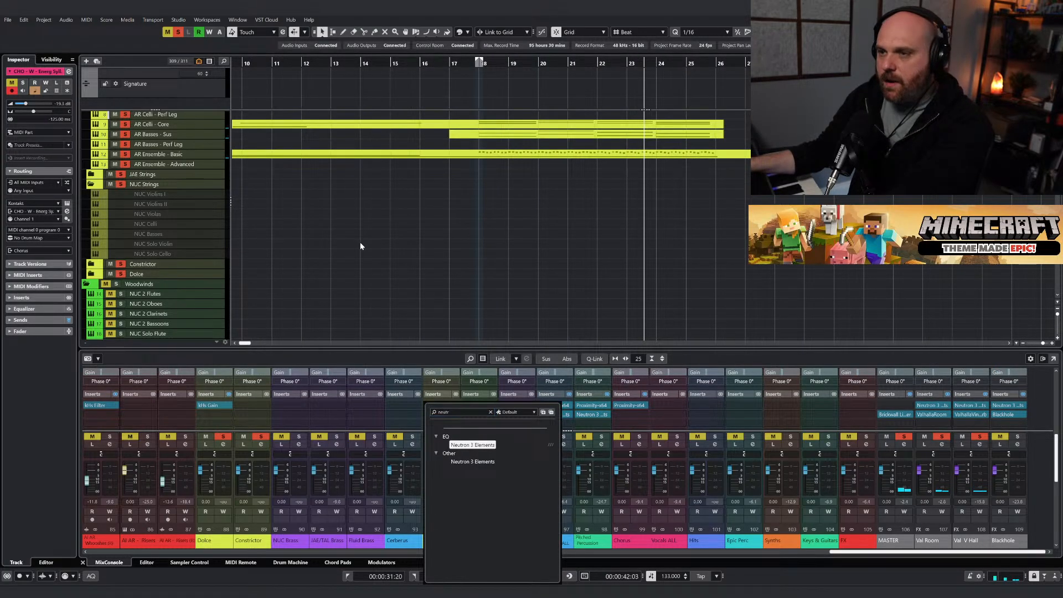
pyautogui.press('Return')
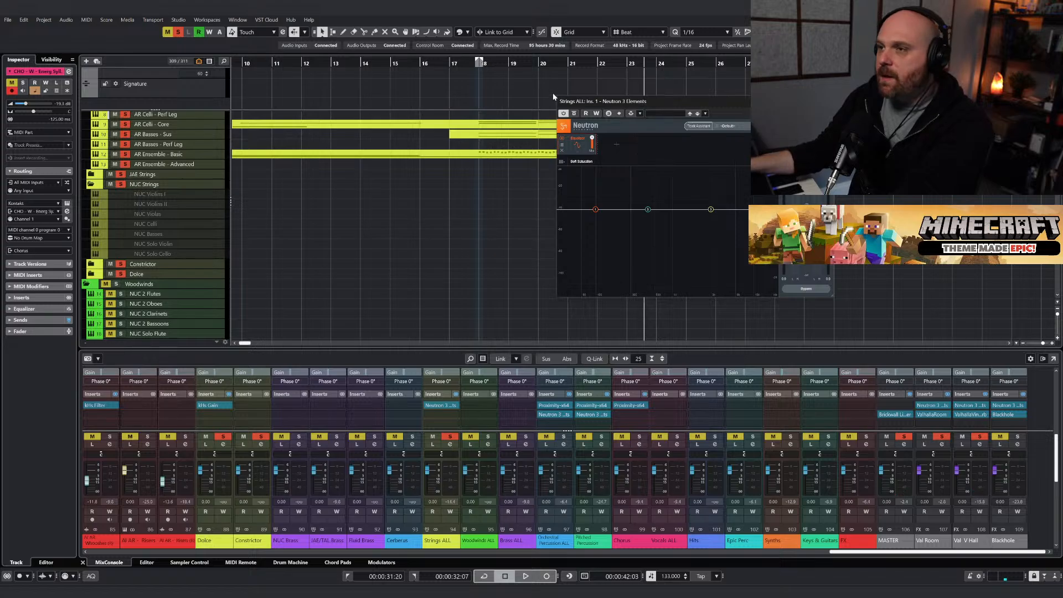
pyautogui.moveTo(588, 105); pyautogui.dragTo(184, 157)
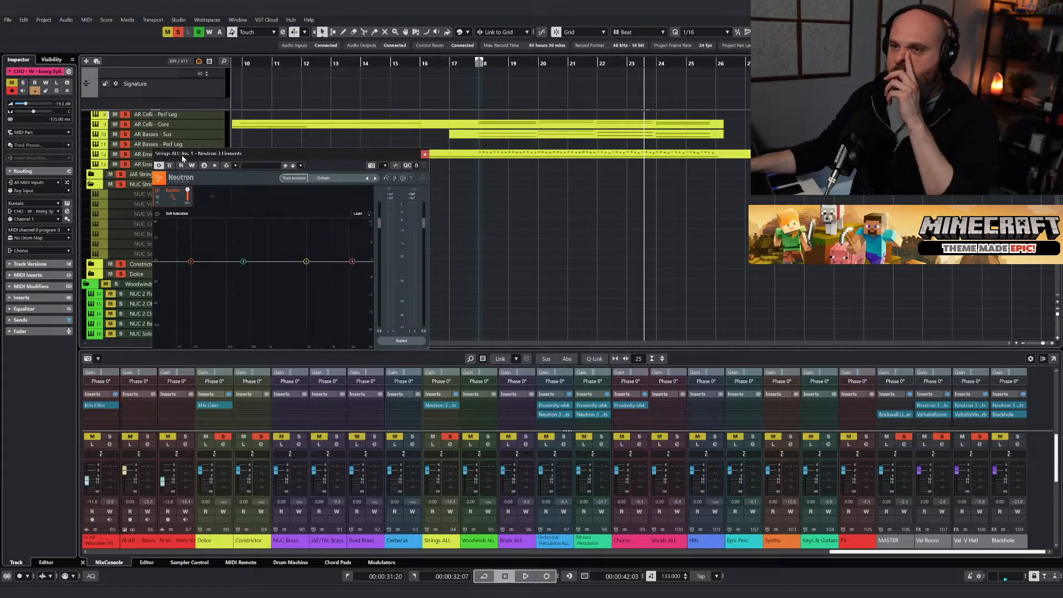
# Play the strings from just before bar 18 and add a gentle high-shelf boost in Neutron's equalizer.
pyautogui.click(470, 81)
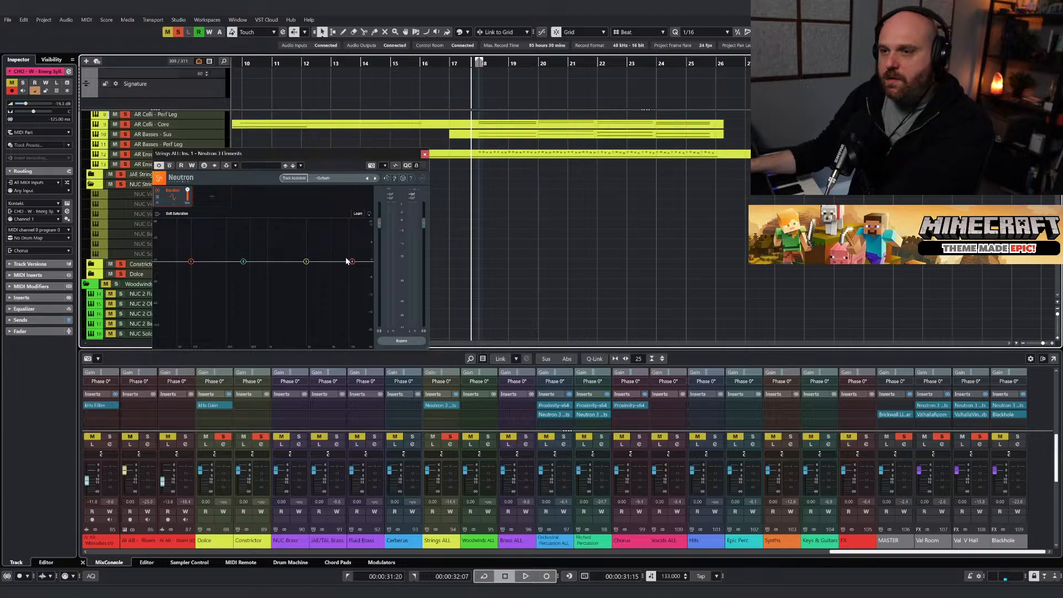
pyautogui.press('space')
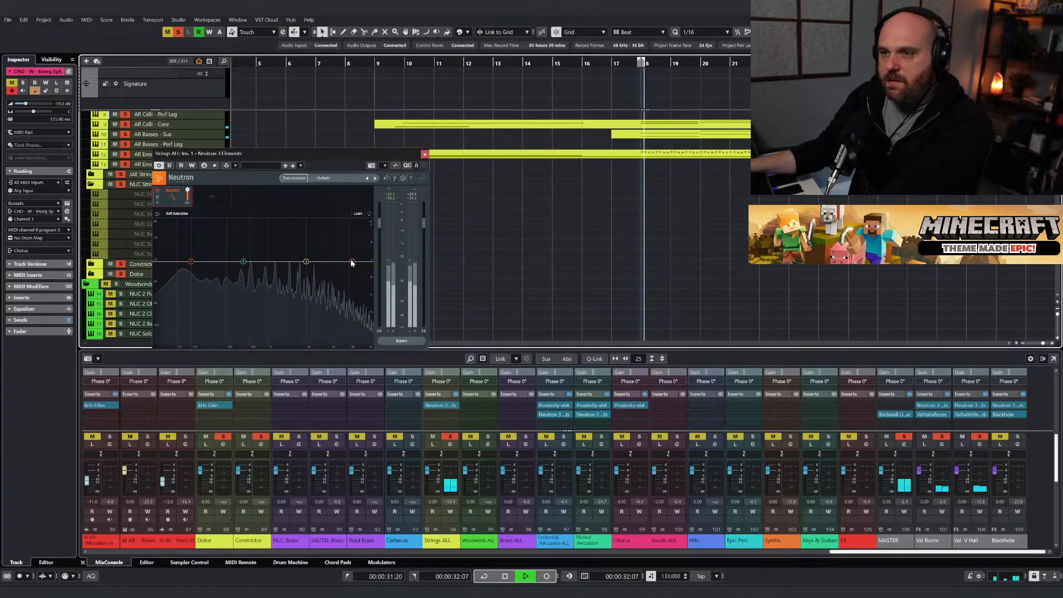
pyautogui.moveTo(352, 261); pyautogui.dragTo(320, 257)
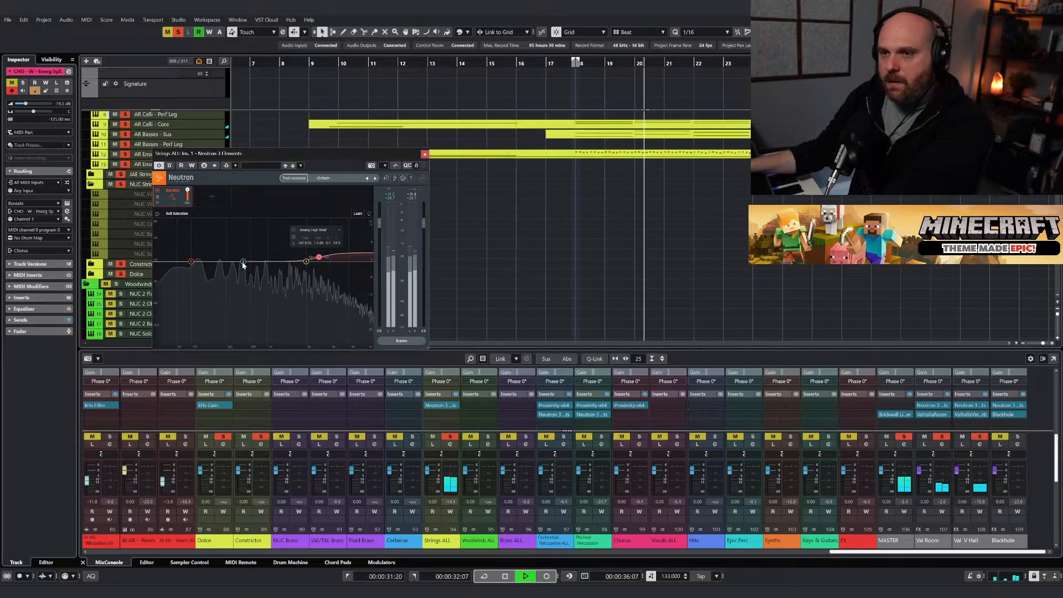
# Solo the second EQ band, sweep it boosted through the low mids, and settle on a moderate low-mid cut.
pyautogui.moveTo(243, 260); pyautogui.dragTo(225, 269)
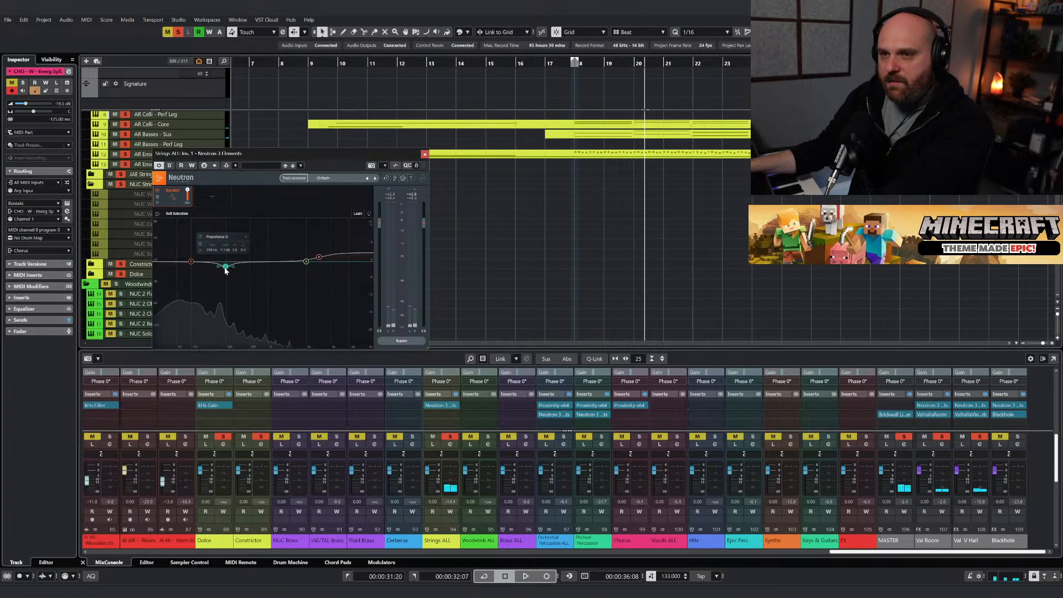
pyautogui.click(200, 244)
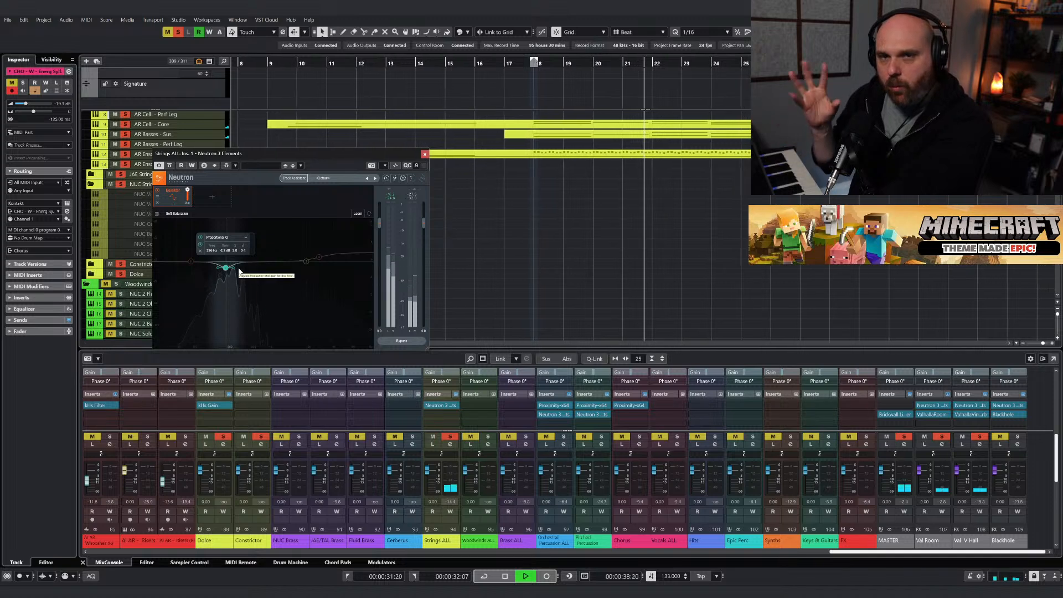
pyautogui.moveTo(226, 268); pyautogui.dragTo(221, 233)
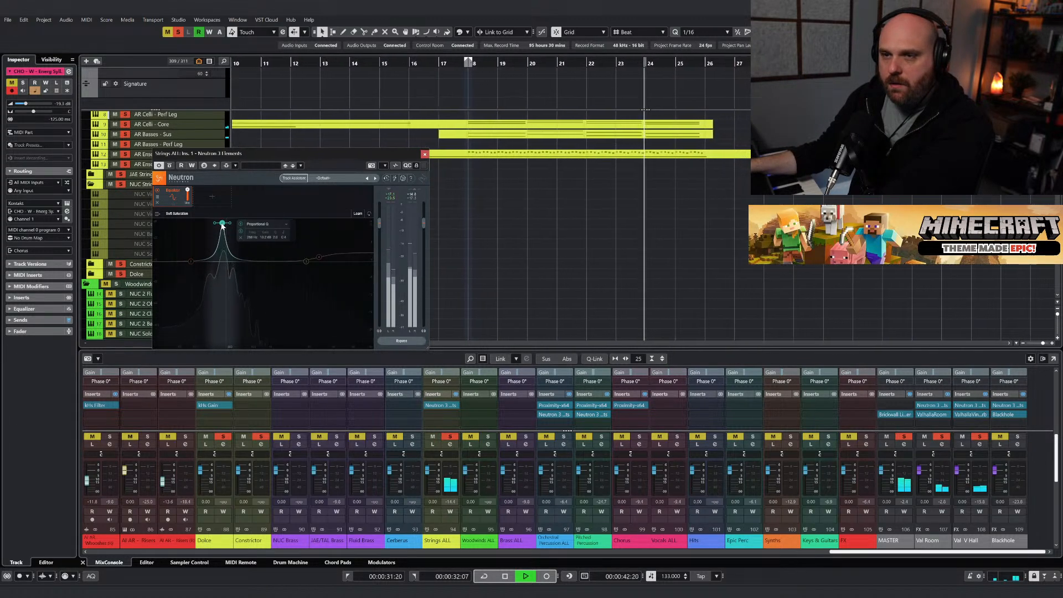
pyautogui.moveTo(221, 231); pyautogui.dragTo(224, 261)
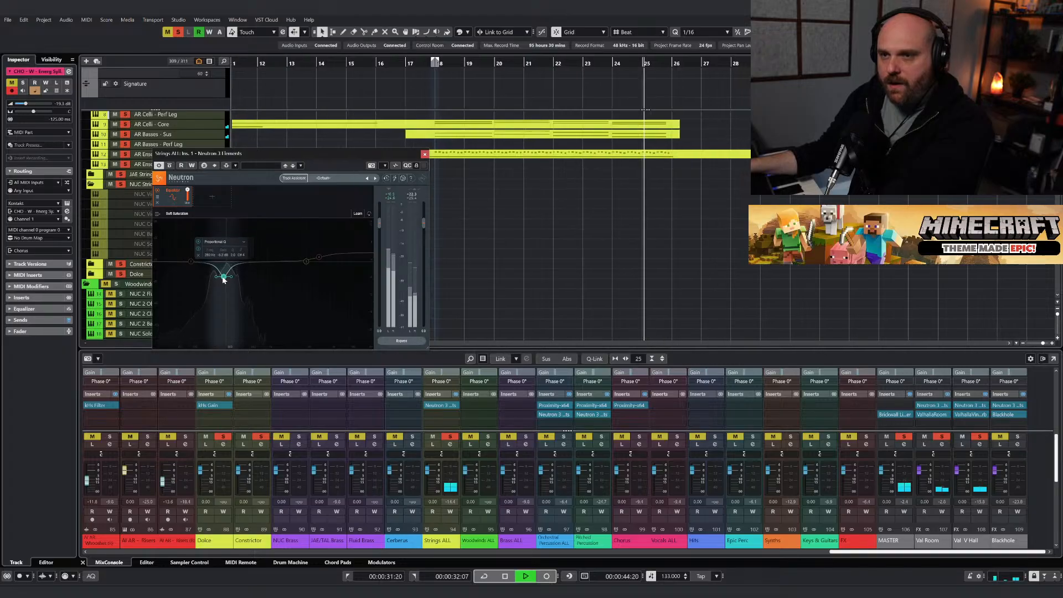
pyautogui.press('space')
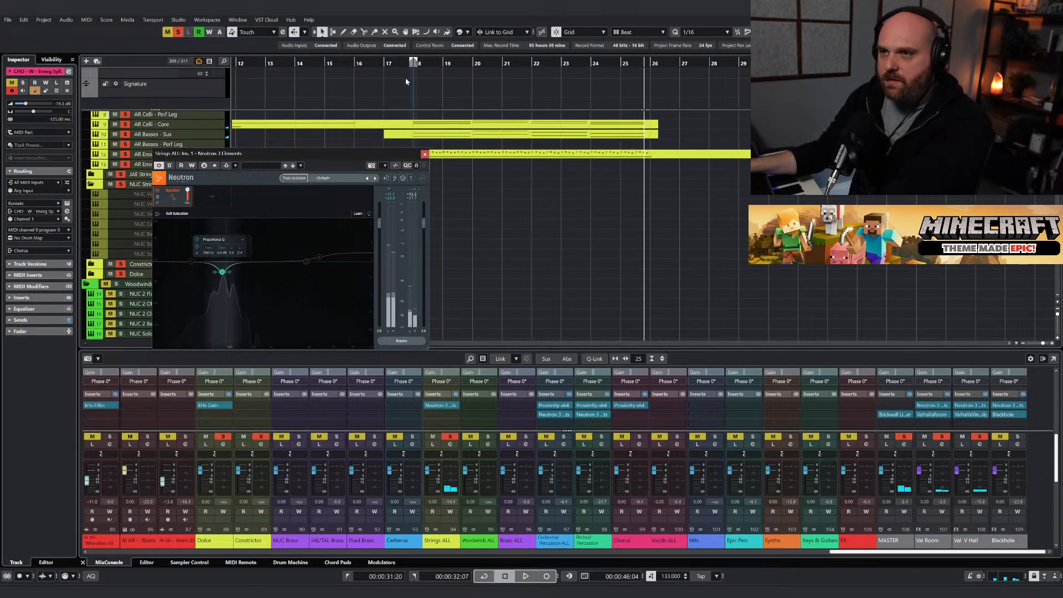
# Play the strings from bar 17 and compare them with the Neutron EQ bypassed and active.
pyautogui.click(388, 64)
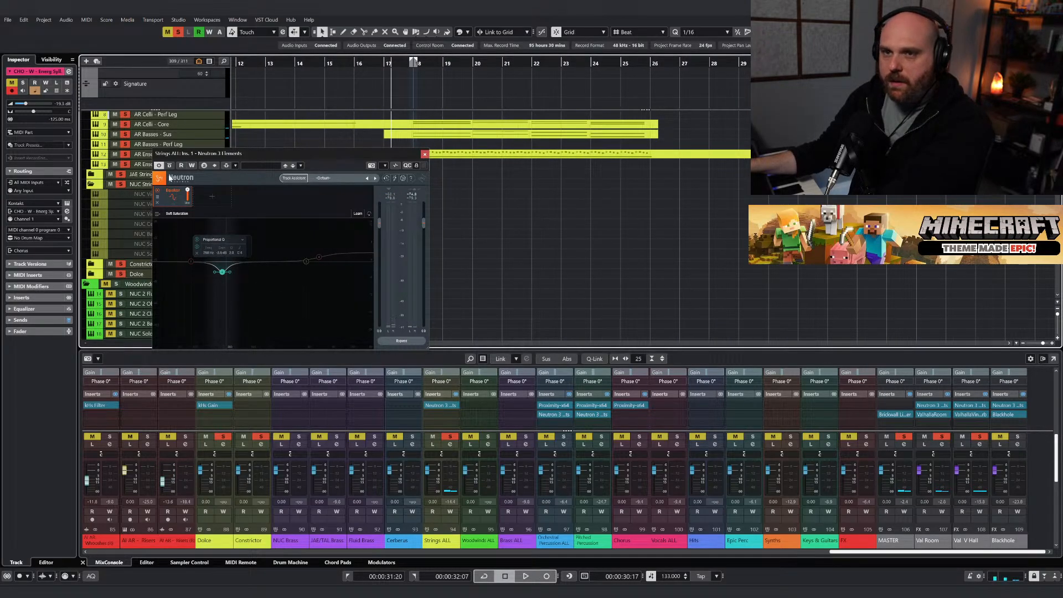
pyautogui.press('space')
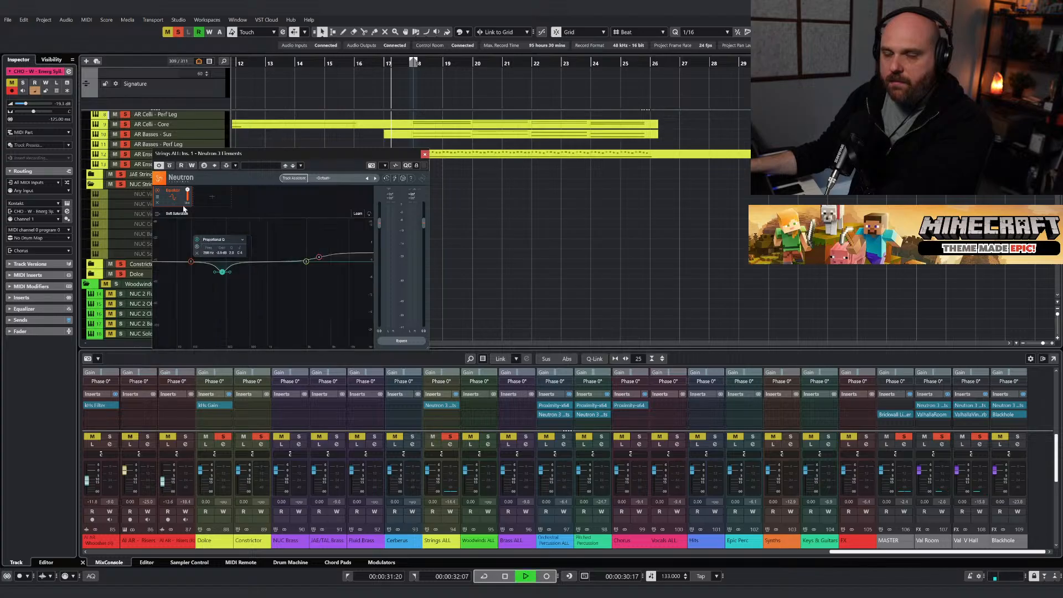
pyautogui.click(170, 165)
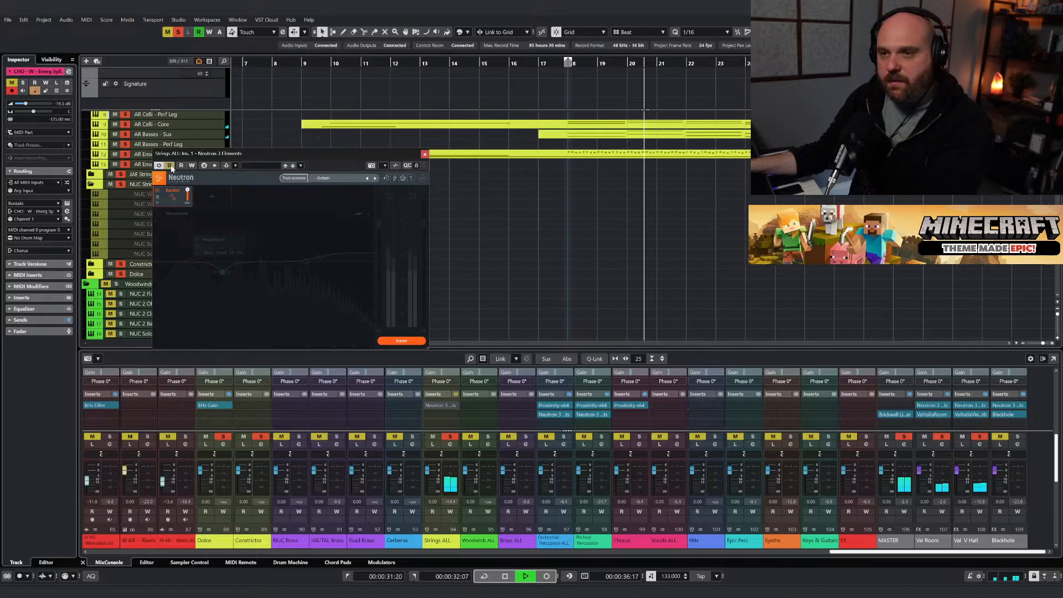
pyautogui.click(170, 165)
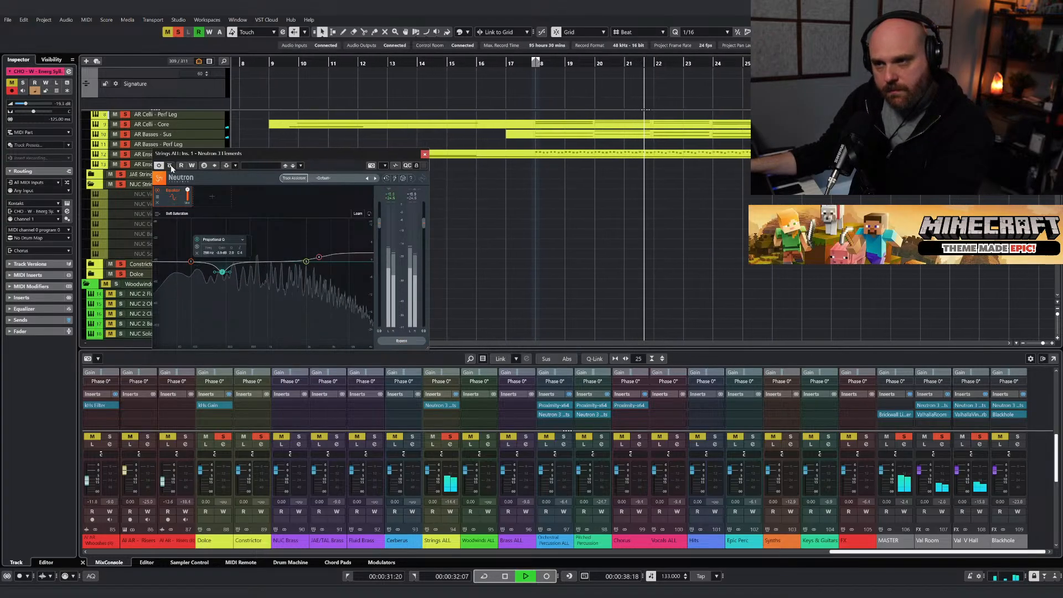
pyautogui.press('space')
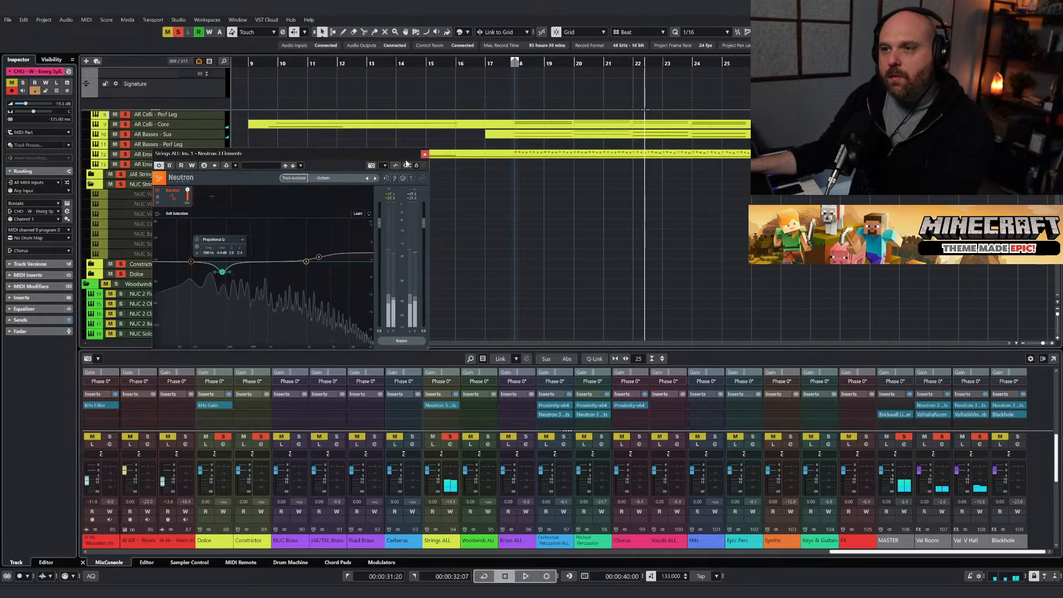
# Close Neutron, insert Magneto II in the second slot of the Strings ALL channel, and move its window clear of the inserts.
pyautogui.click(424, 155)
pyautogui.click(442, 414)
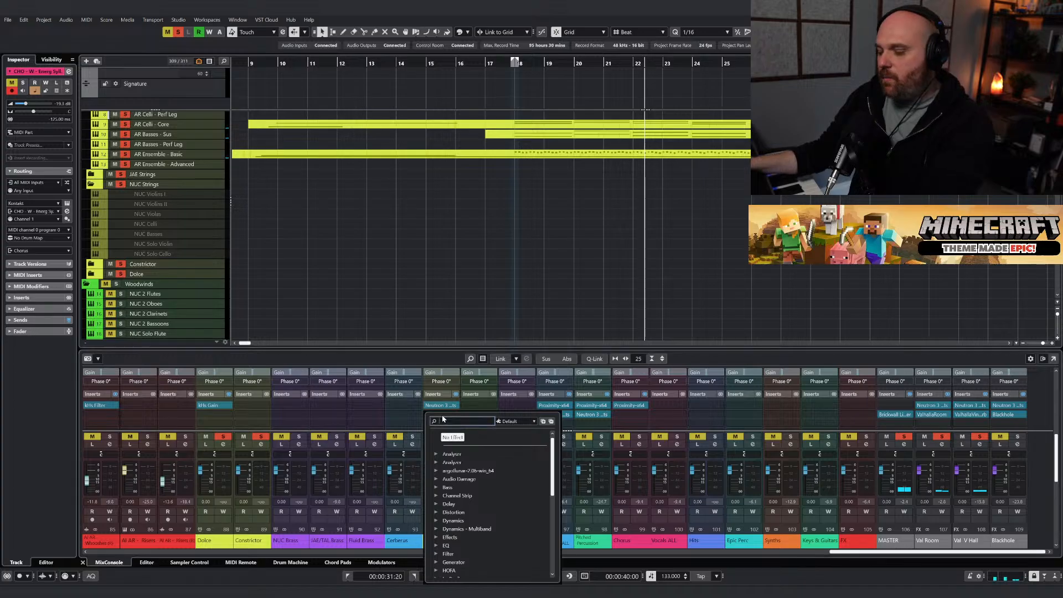
pyautogui.write('d')
pyautogui.press('BackSpace')
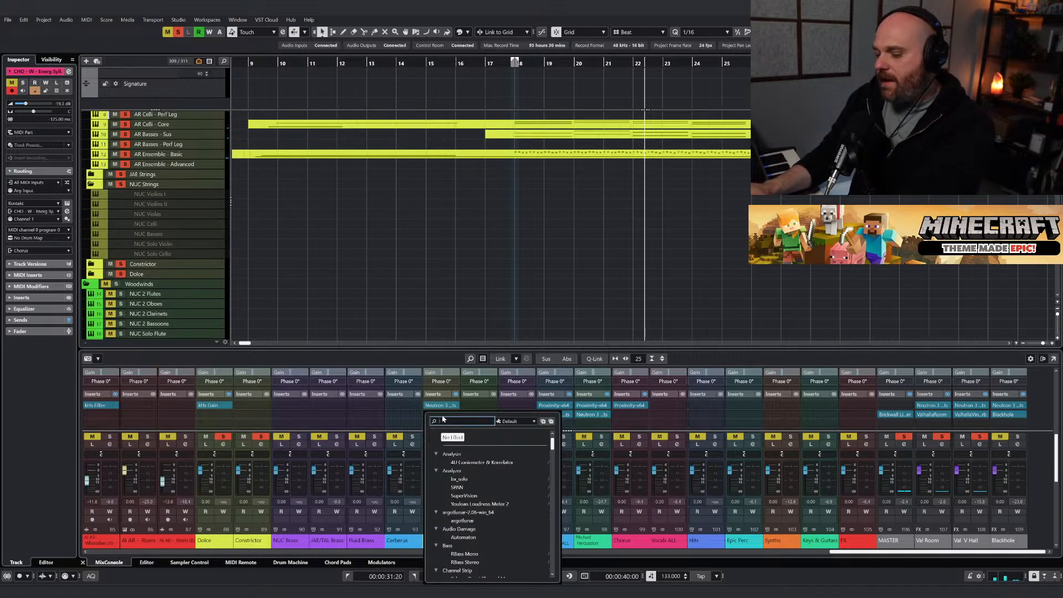
pyautogui.write('magne')
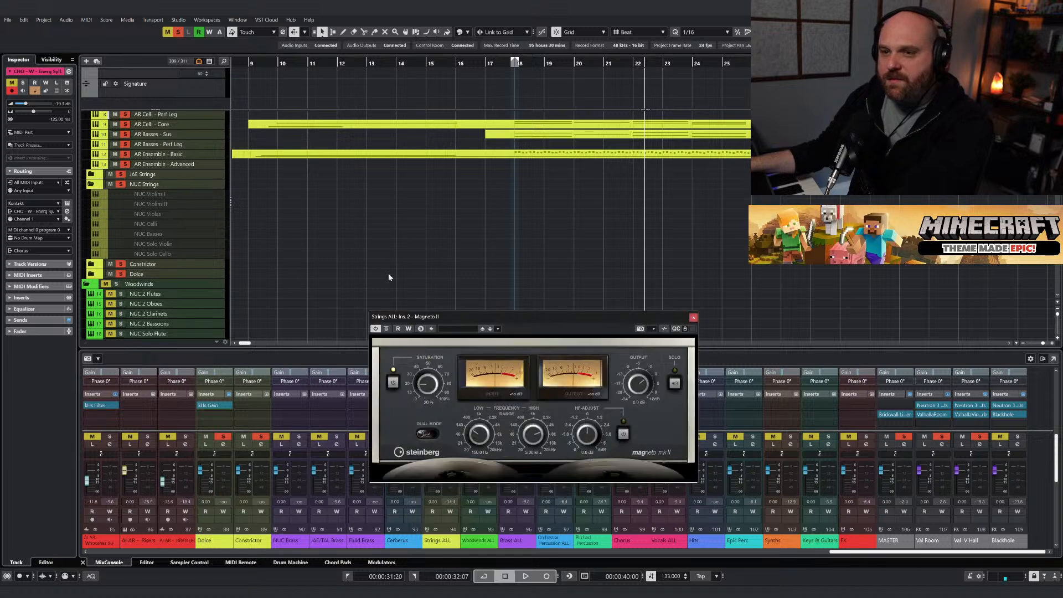
pyautogui.moveTo(520, 325); pyautogui.dragTo(359, 245)
# Play the strings from around bar 18, raise Magneto II's saturation to about 56%, and compare it bypassed and active.
pyautogui.moveTo(508, 64); pyautogui.dragTo(509, 60)
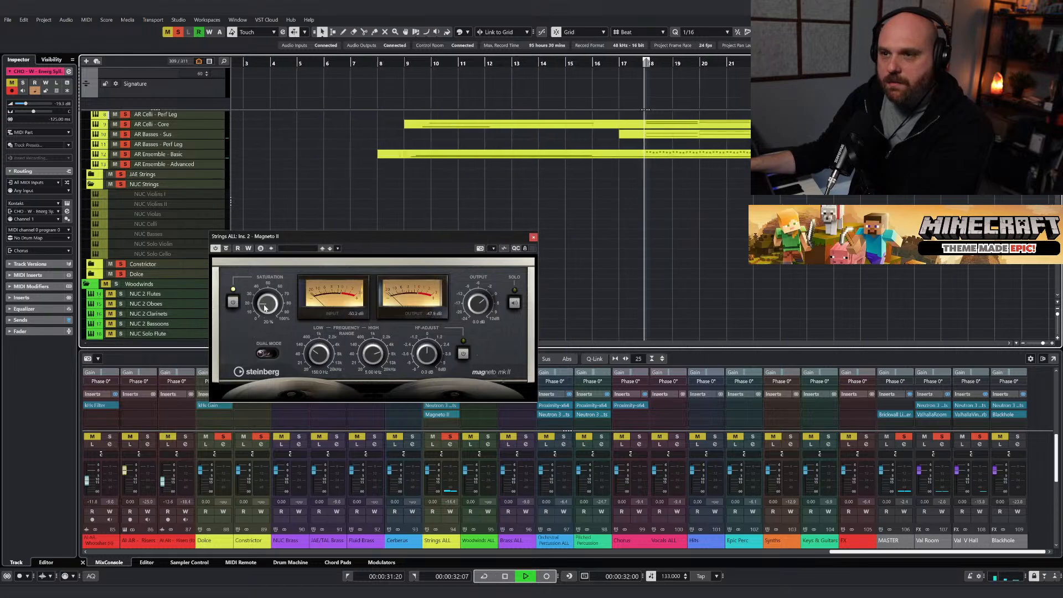
pyautogui.press('space')
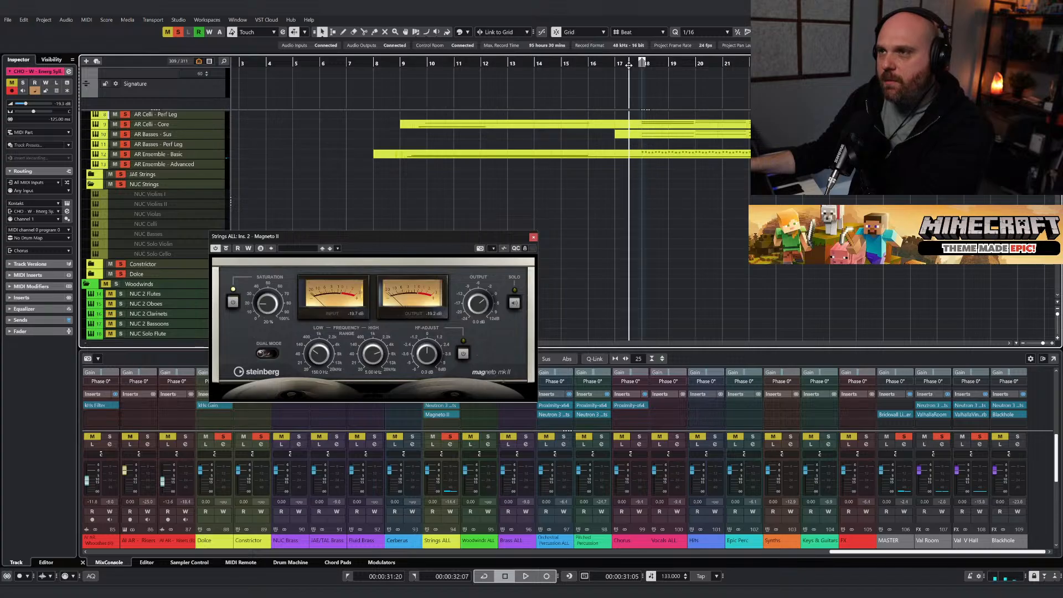
pyautogui.moveTo(268, 303); pyautogui.dragTo(268, 267)
pyautogui.click(226, 248)
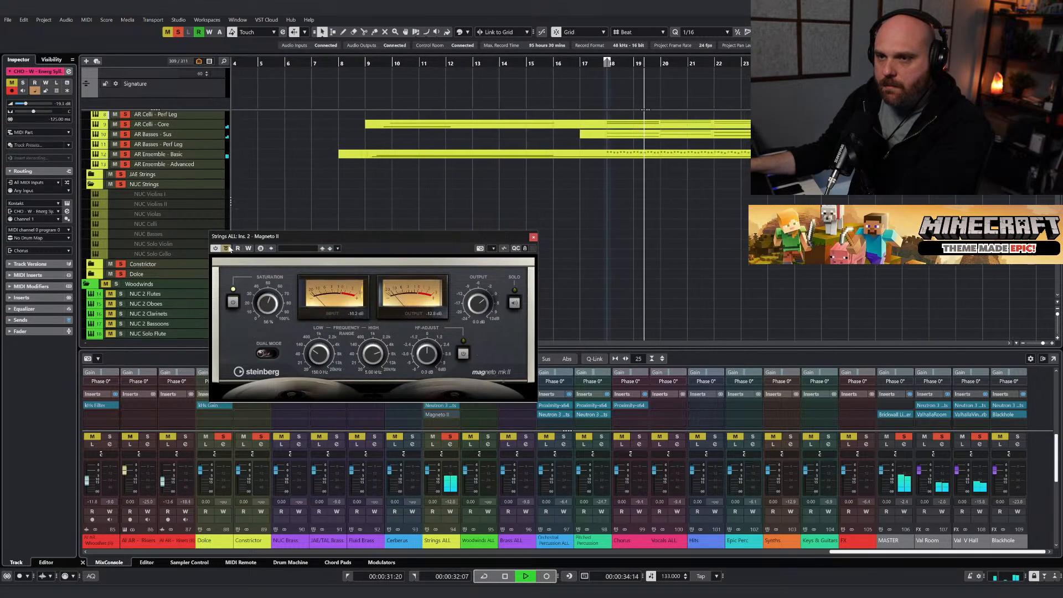
pyautogui.click(225, 248)
# Level-match Magneto II by trimming its output to about -2.8 dB, nudge HF-Adjust to about 0.2 dB, and close it.
pyautogui.moveTo(478, 304); pyautogui.dragTo(478, 312)
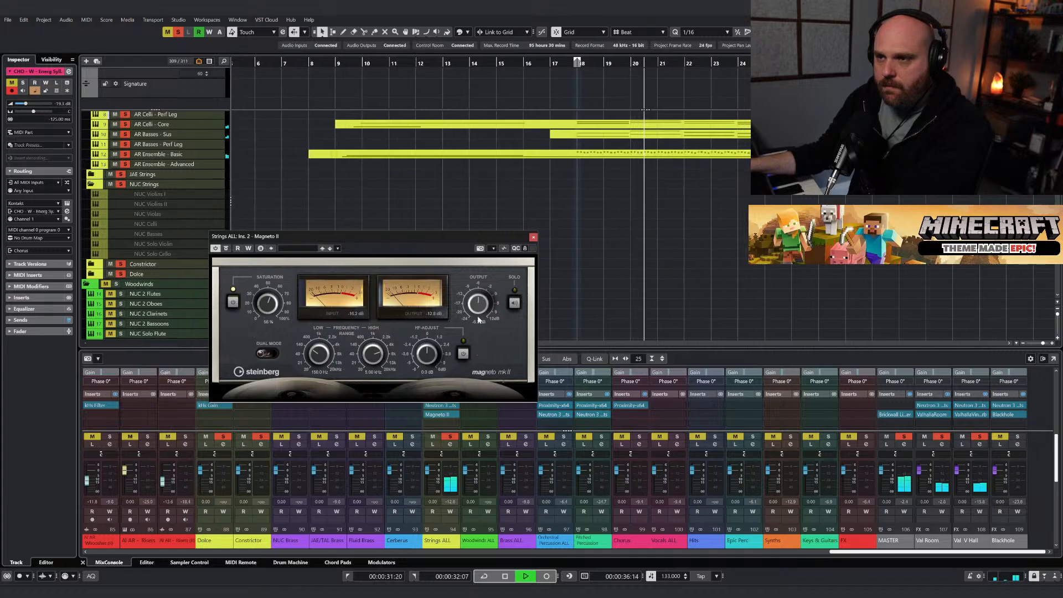
pyautogui.click(226, 248)
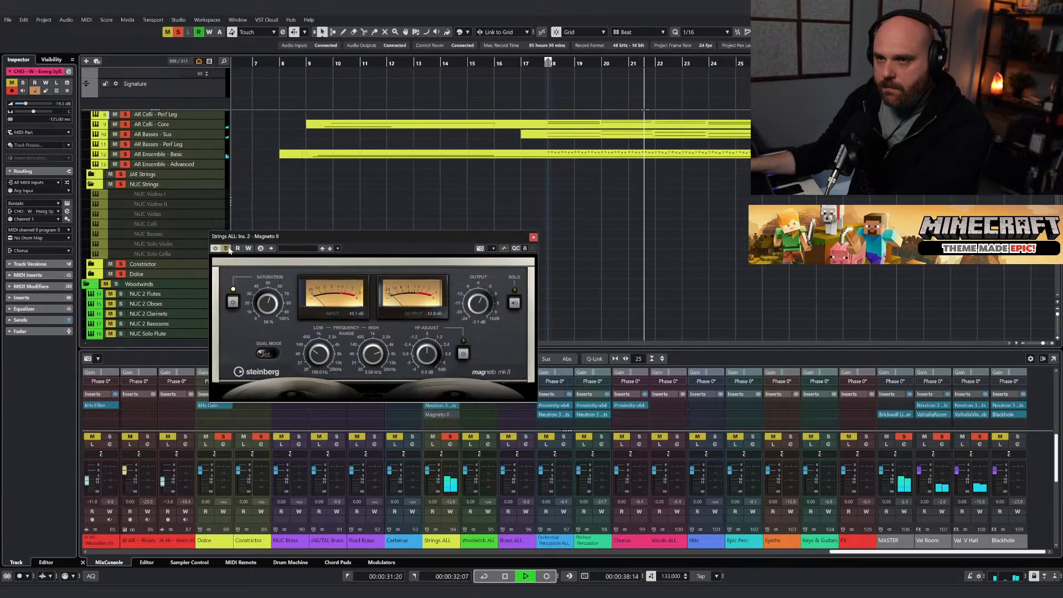
pyautogui.click(226, 248)
pyautogui.moveTo(478, 304); pyautogui.dragTo(477, 302)
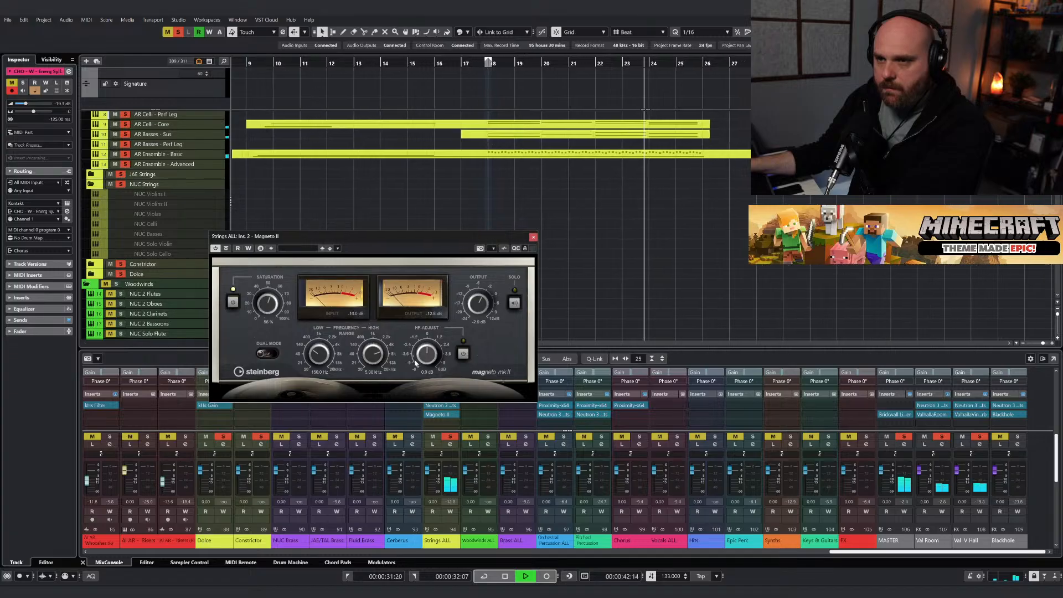
pyautogui.moveTo(427, 361); pyautogui.dragTo(427, 360)
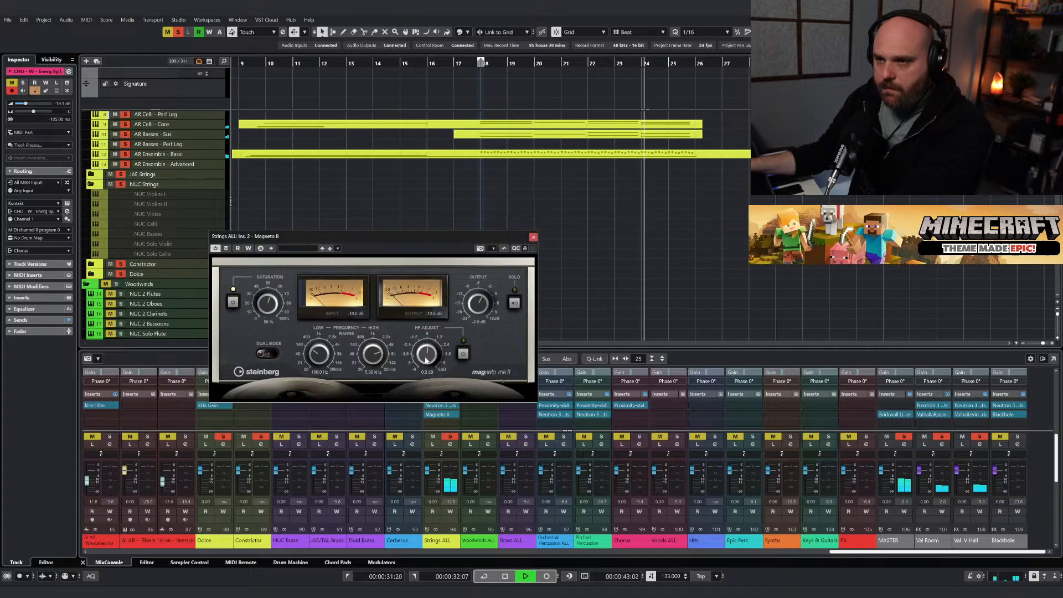
pyautogui.click(226, 249)
pyautogui.click(533, 237)
pyautogui.press('space')
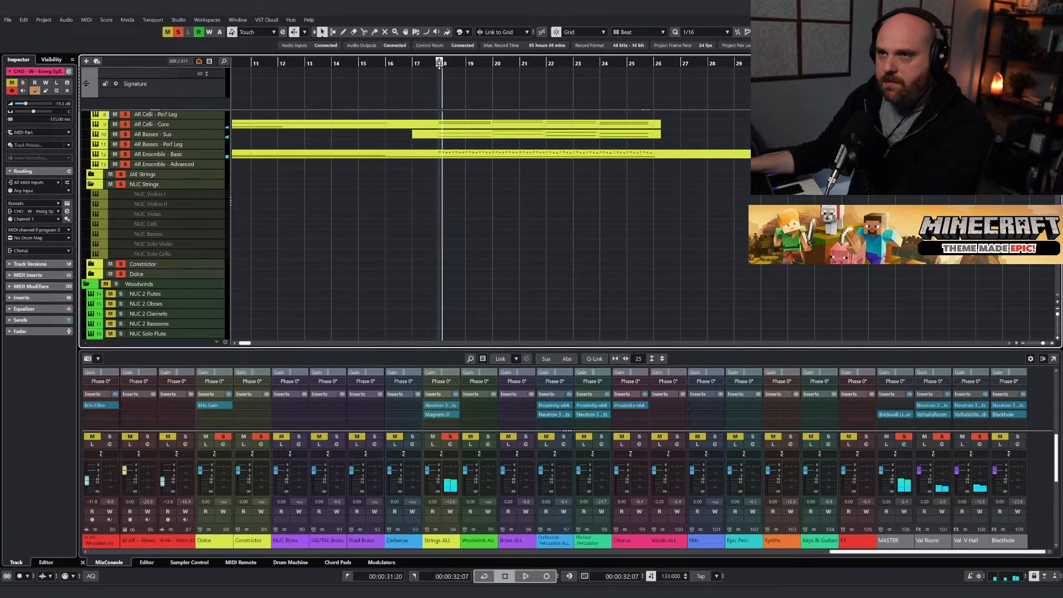
# Play the strings from bar 17 and compare the Strings ALL channel with all its inserts bypassed and active.
pyautogui.scroll(3, 456, 259)
pyautogui.press('space')
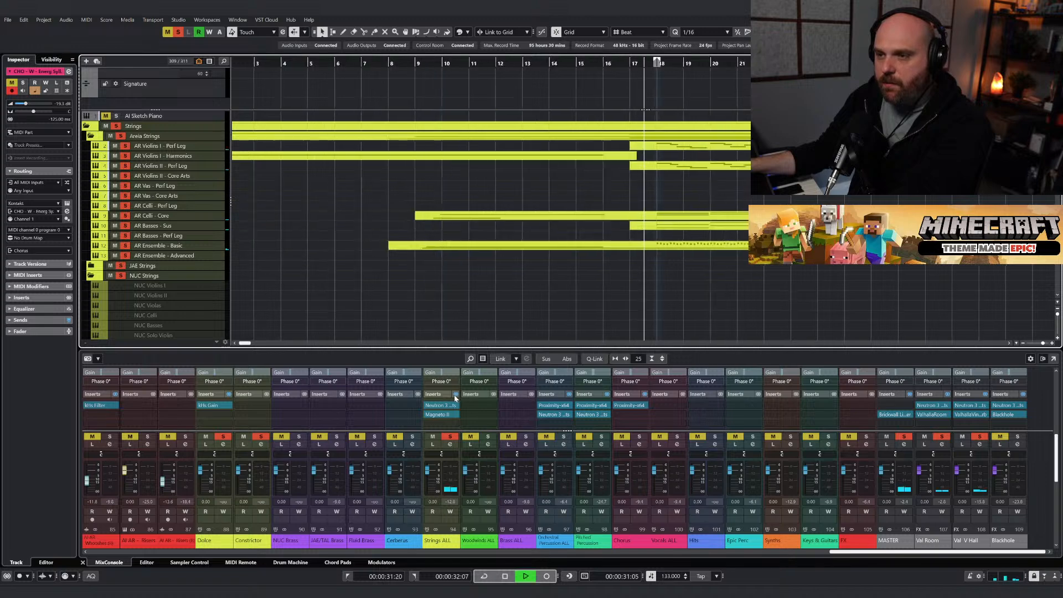
pyautogui.scroll(-2, 465, 406)
pyautogui.scroll(-1, 467, 408)
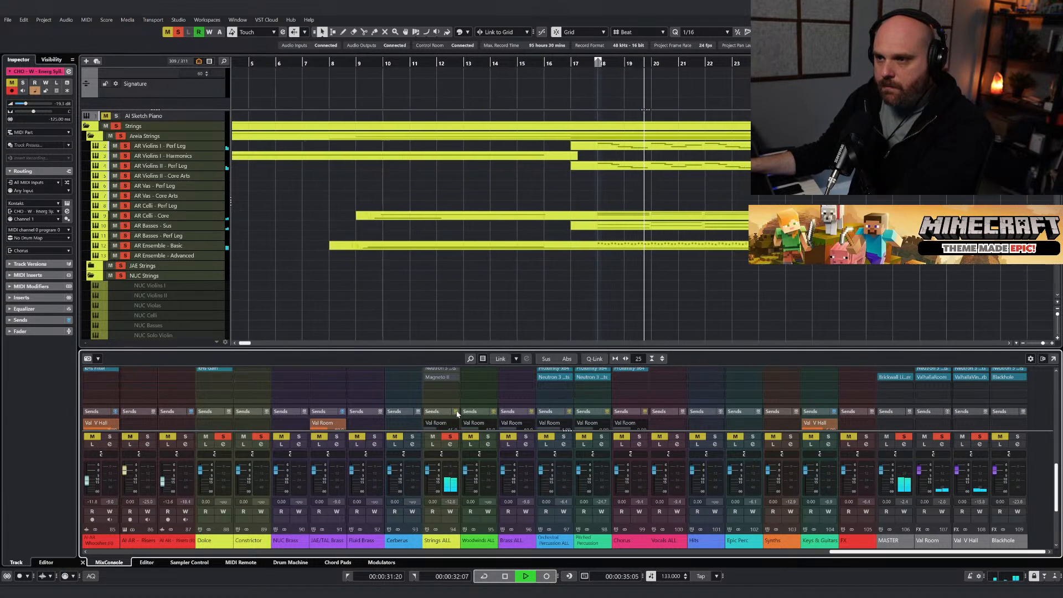
pyautogui.scroll(2, 458, 407)
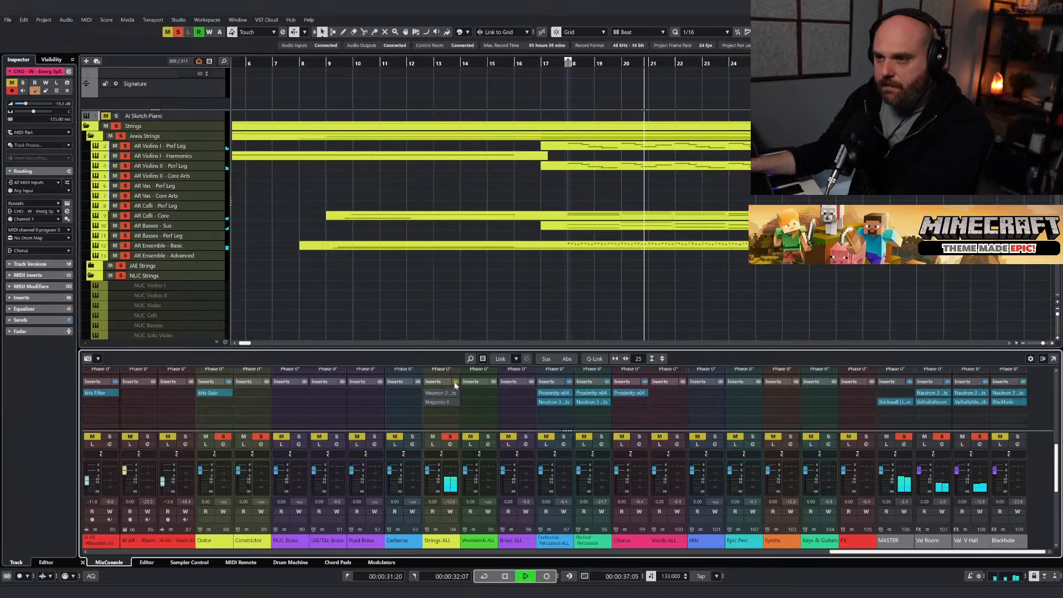
pyautogui.click(455, 382)
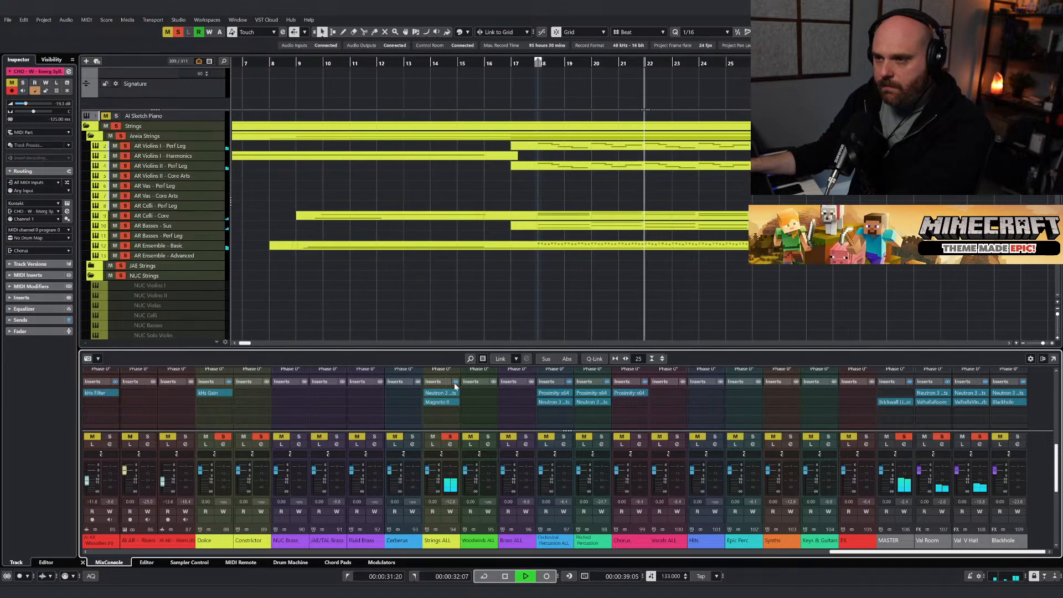
# Add a slight upper-mid cut in the Strings ALL channel's Neutron equalizer, then close it and stop playback.
pyautogui.click(435, 394)
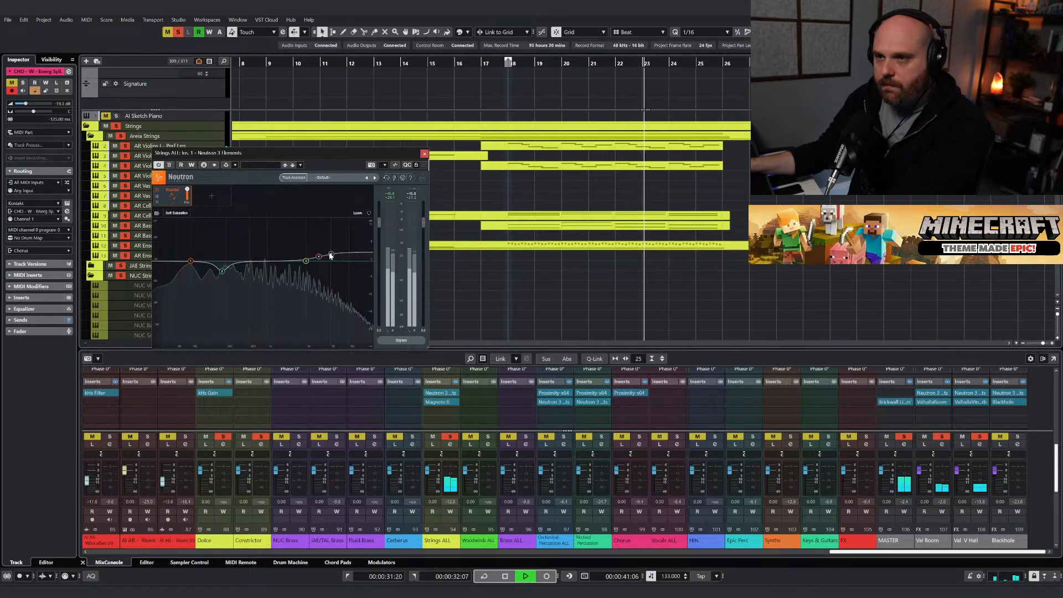
pyautogui.moveTo(306, 260); pyautogui.dragTo(304, 267)
pyautogui.press('space')
pyautogui.click(424, 154)
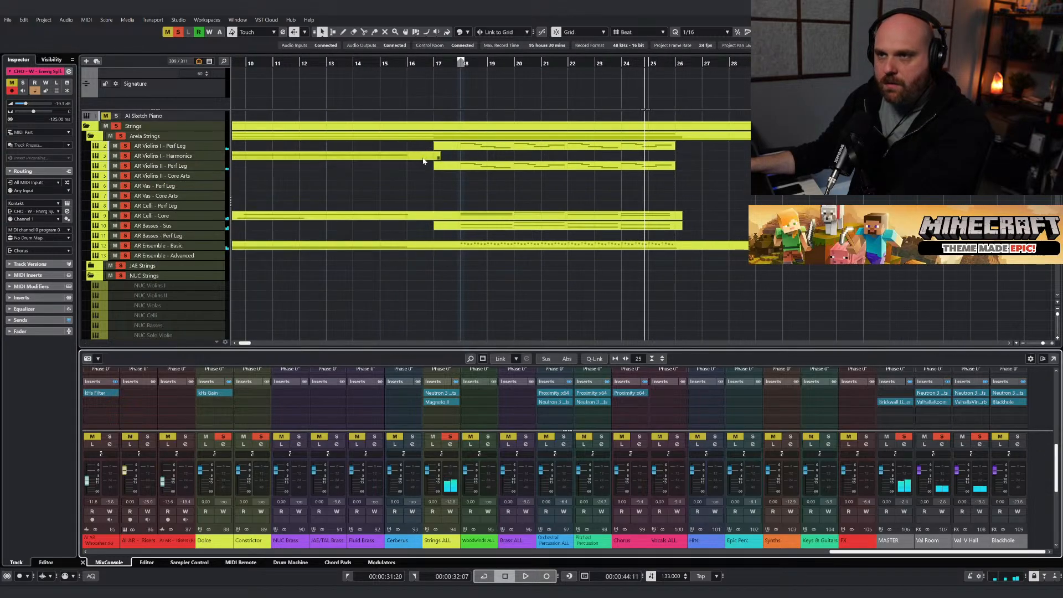
# Clear all solos and play the full mix from bar 17 with the whole arrangement in view.
pyautogui.click(177, 33)
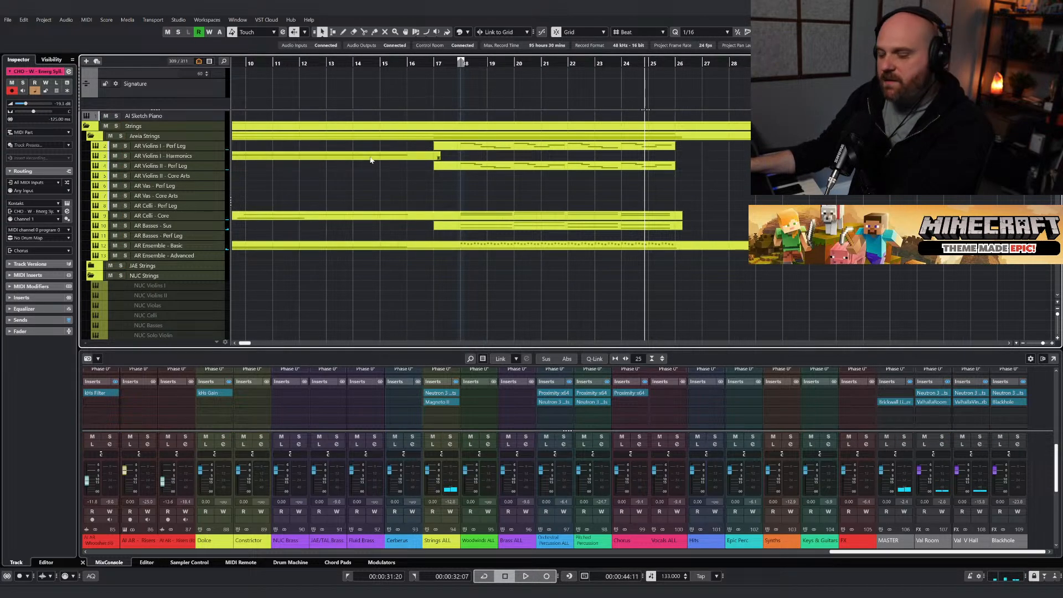
pyautogui.press('g')
pyautogui.press('g')
pyautogui.press('g')
pyautogui.press('g')
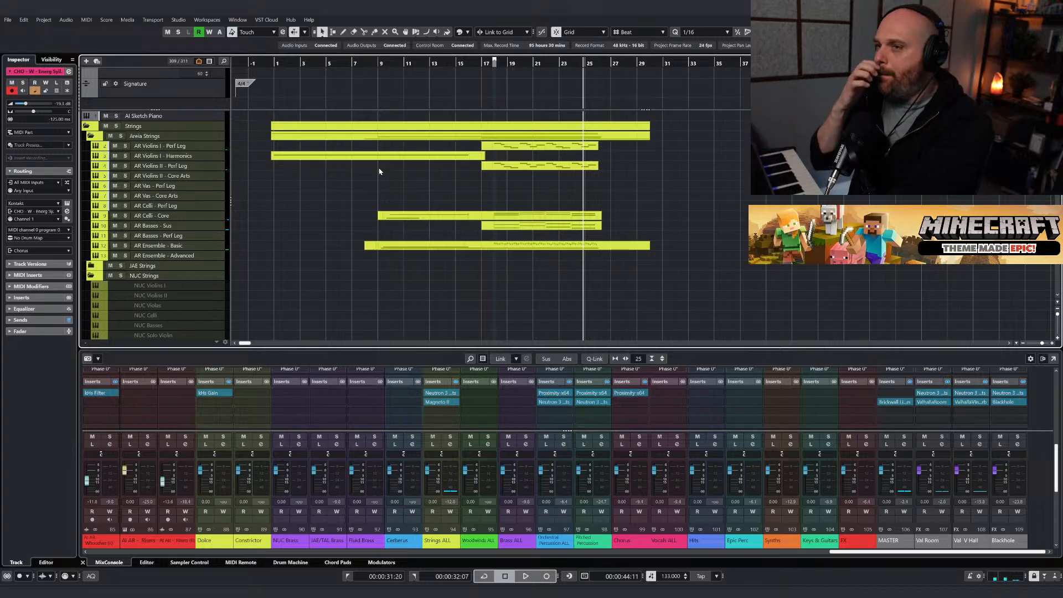
pyautogui.click(371, 158)
pyautogui.click(483, 64)
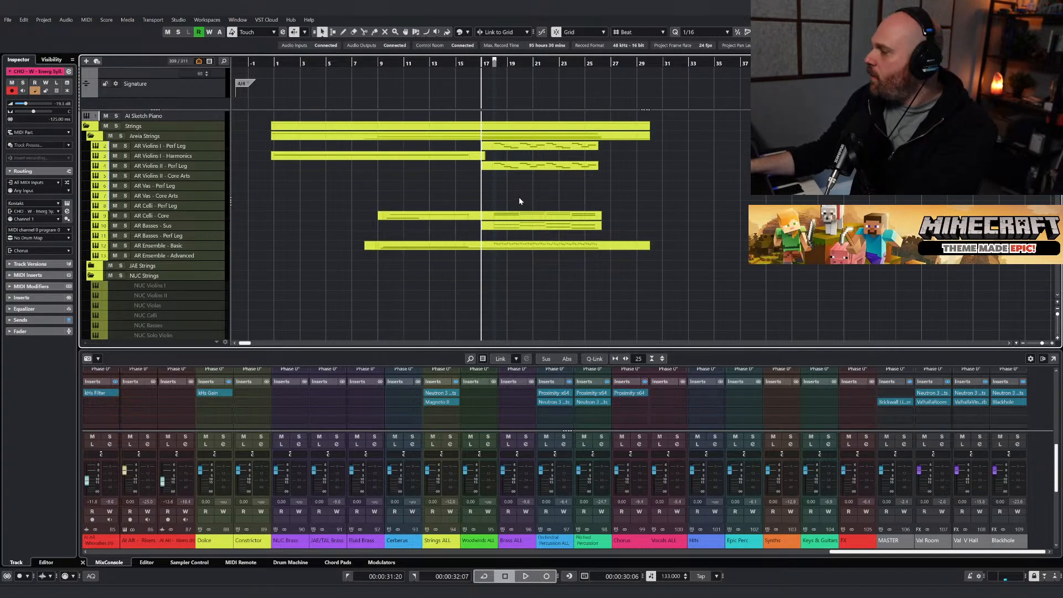
pyautogui.press('space')
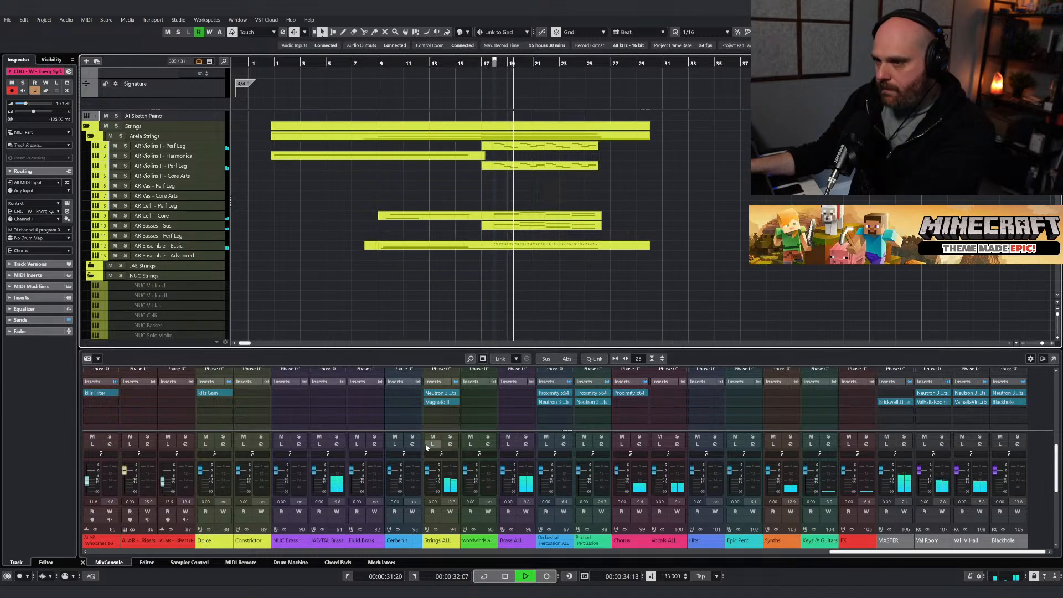
# Solo the AR Ensemble - Basic track and play it from around bar 18.
pyautogui.click(126, 246)
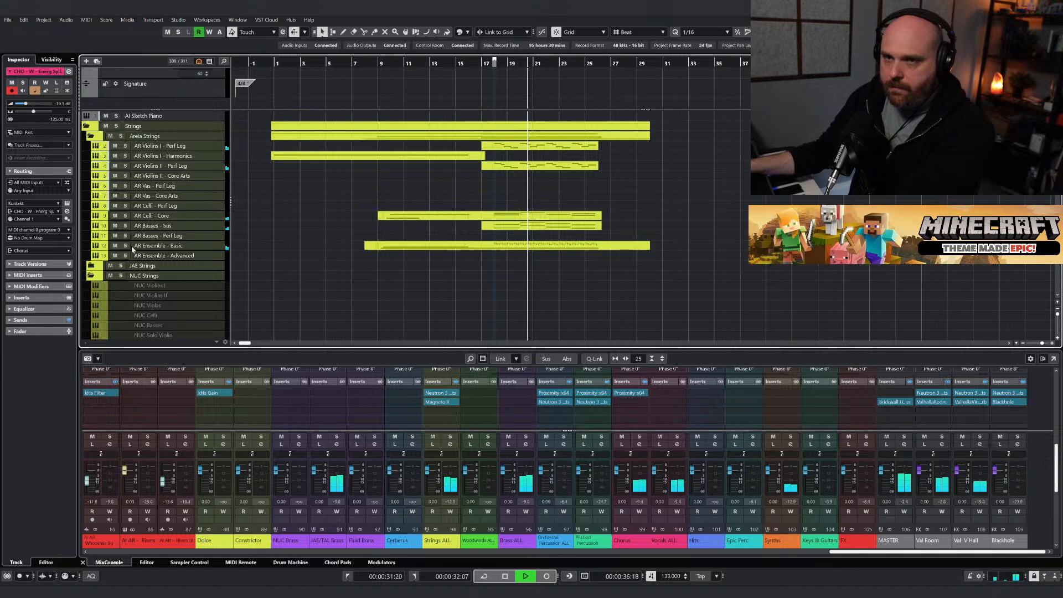
pyautogui.press('space')
pyautogui.click(493, 64)
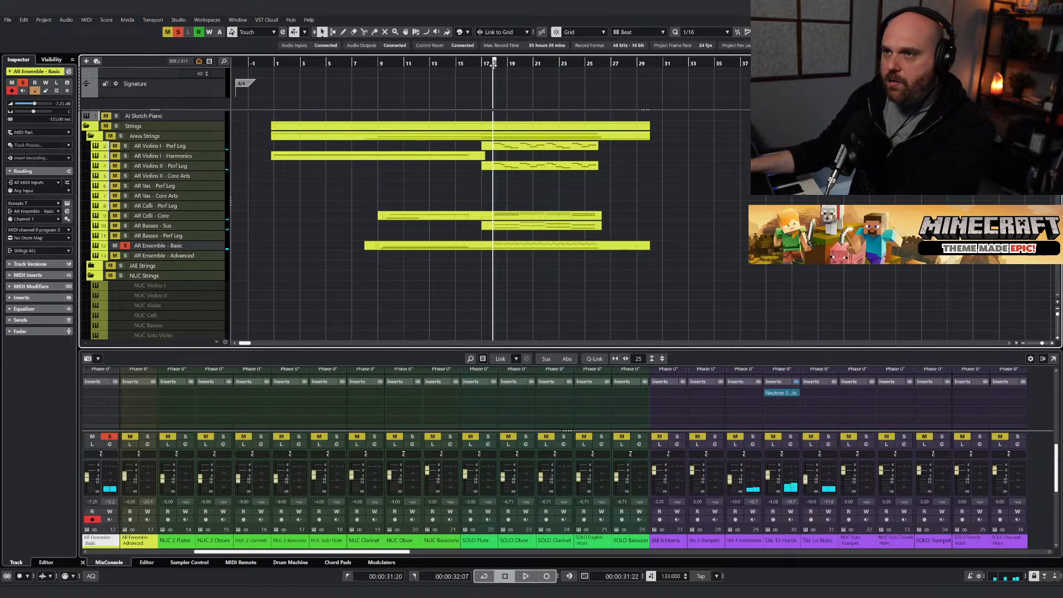
pyautogui.press('space')
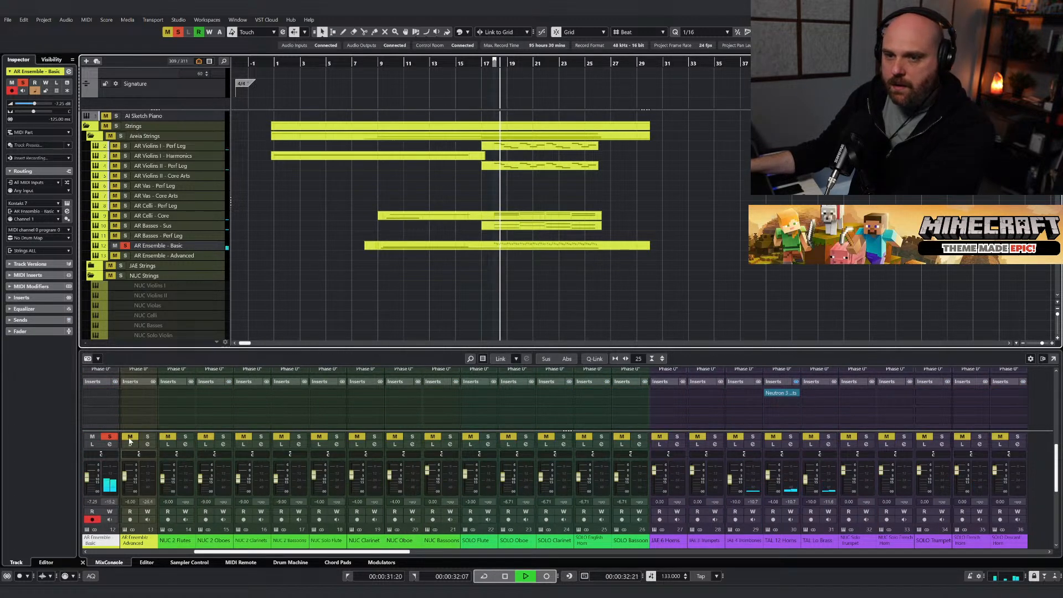
# Insert Decapitator in the first slot of the AR Ensemble - Basic channel and move its window clear of the inserts.
pyautogui.click(107, 394)
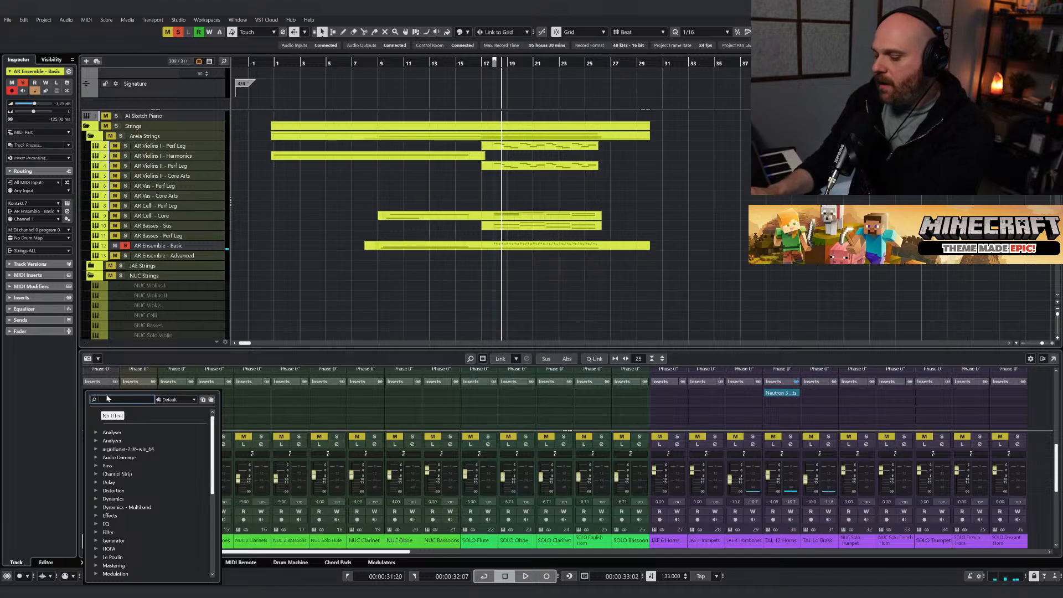
pyautogui.write('decapit')
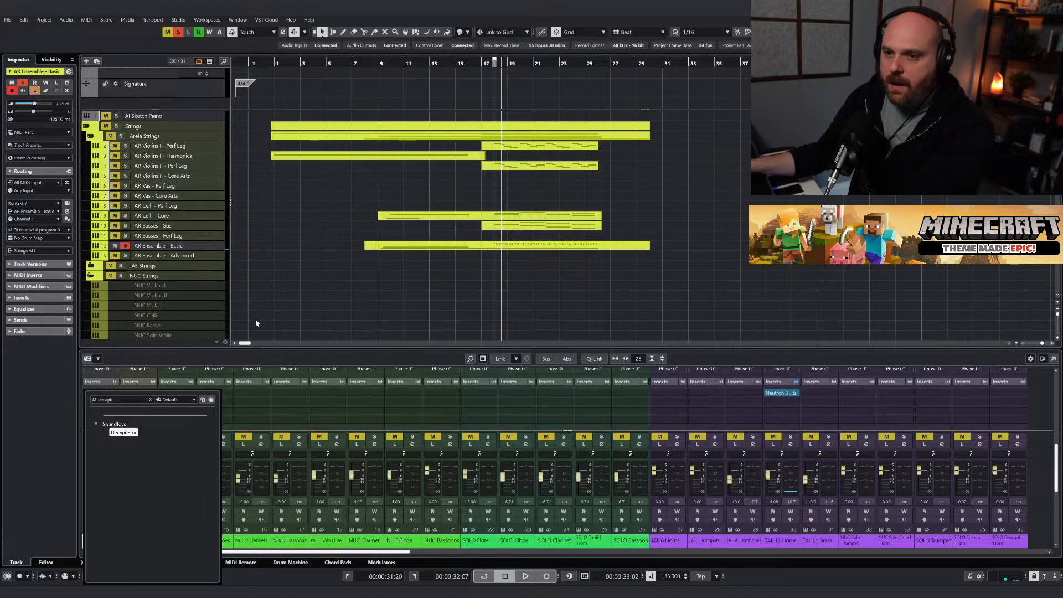
pyautogui.doubleClick(124, 431)
pyautogui.moveTo(373, 248); pyautogui.dragTo(313, 238)
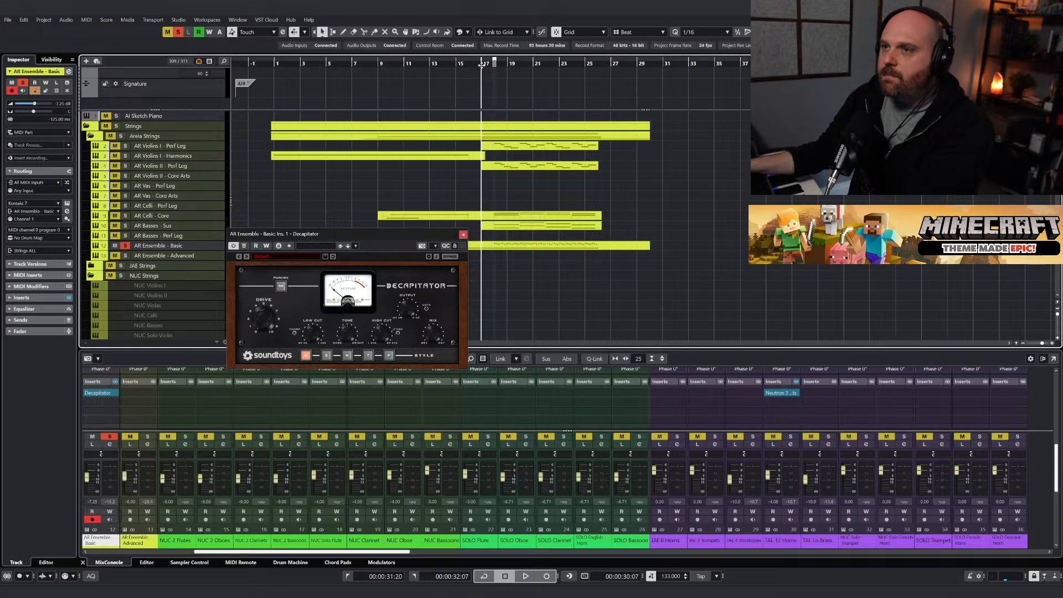
# Play the soloed ensemble from bar 17, adjust Decapitator's drive, and close the plug-in.
pyautogui.press('space')
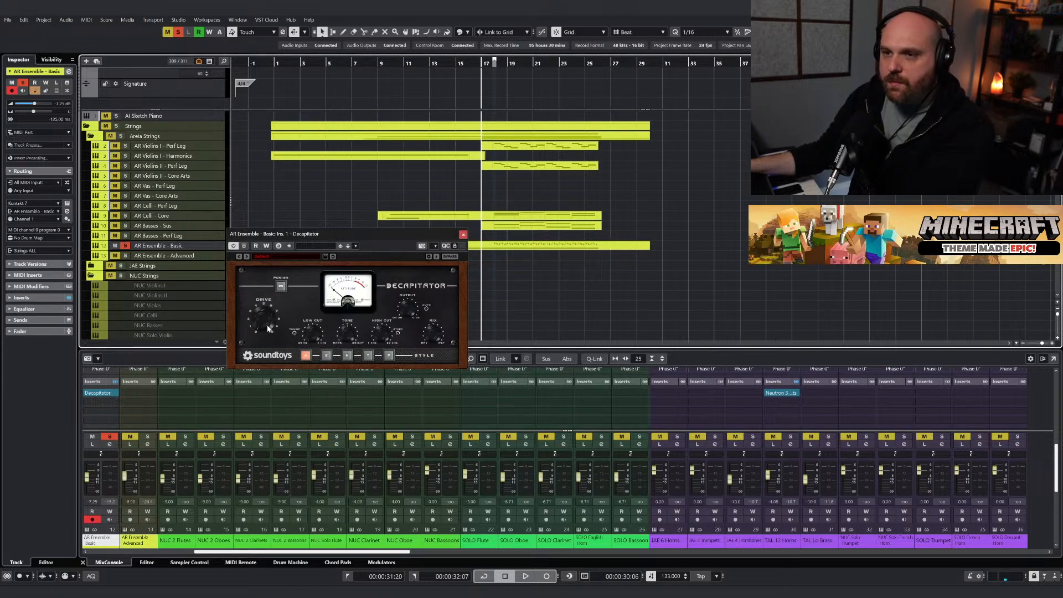
pyautogui.press('space')
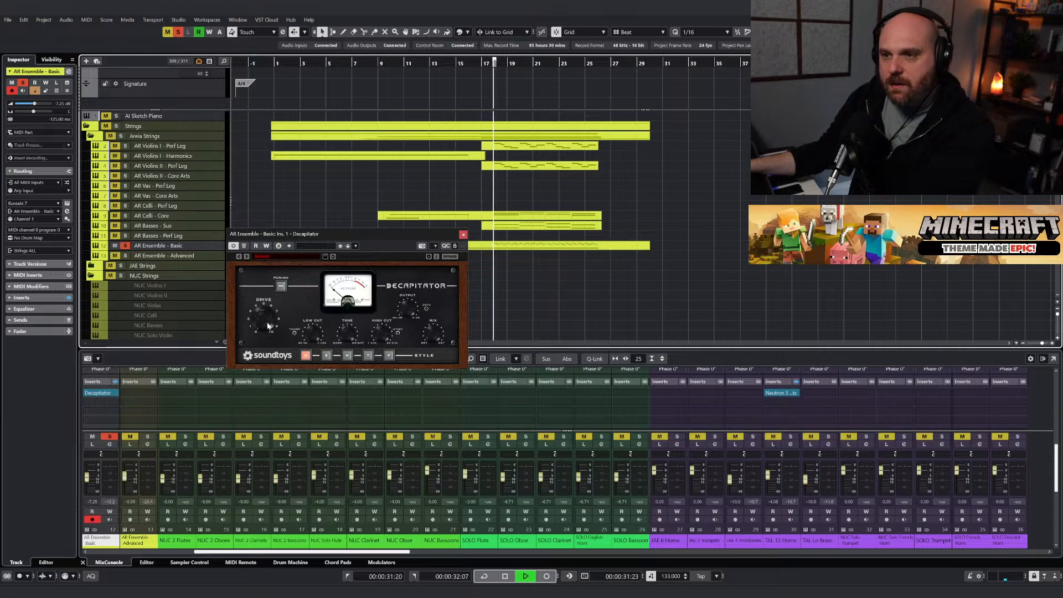
pyautogui.moveTo(268, 326); pyautogui.dragTo(266, 304)
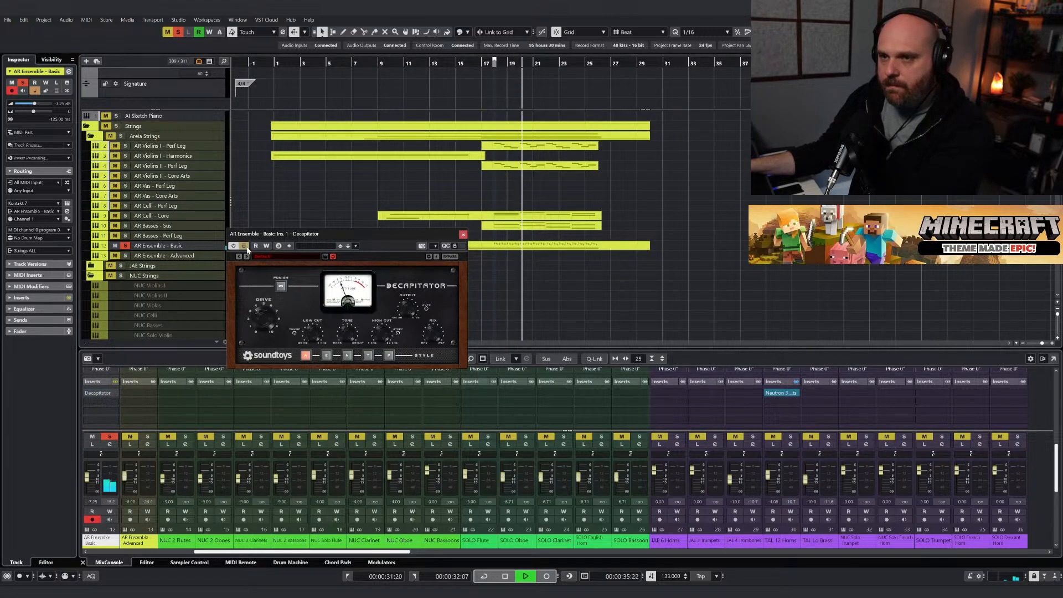
pyautogui.click(464, 234)
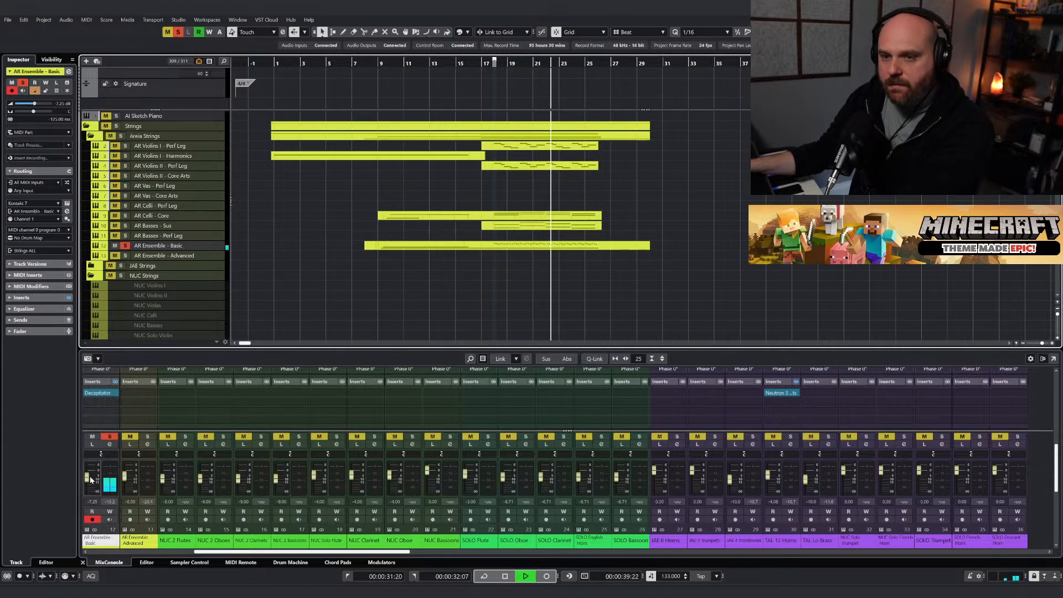
# Unsolo AR Ensemble - Basic and lower its fader to about -11.3 dB while listening to the full mix.
pyautogui.click(110, 436)
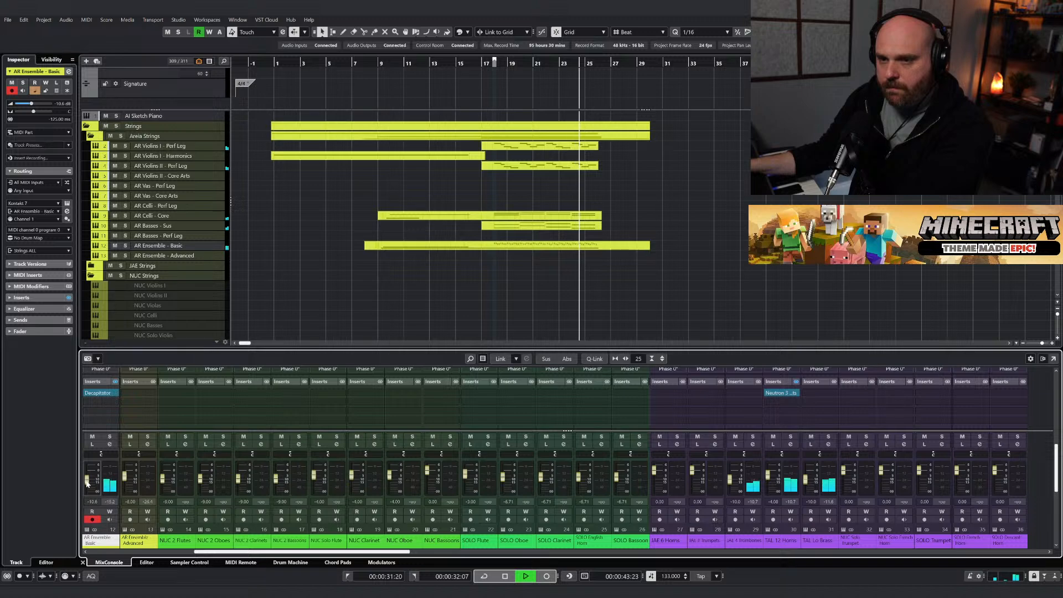
pyautogui.moveTo(86, 480); pyautogui.dragTo(86, 479)
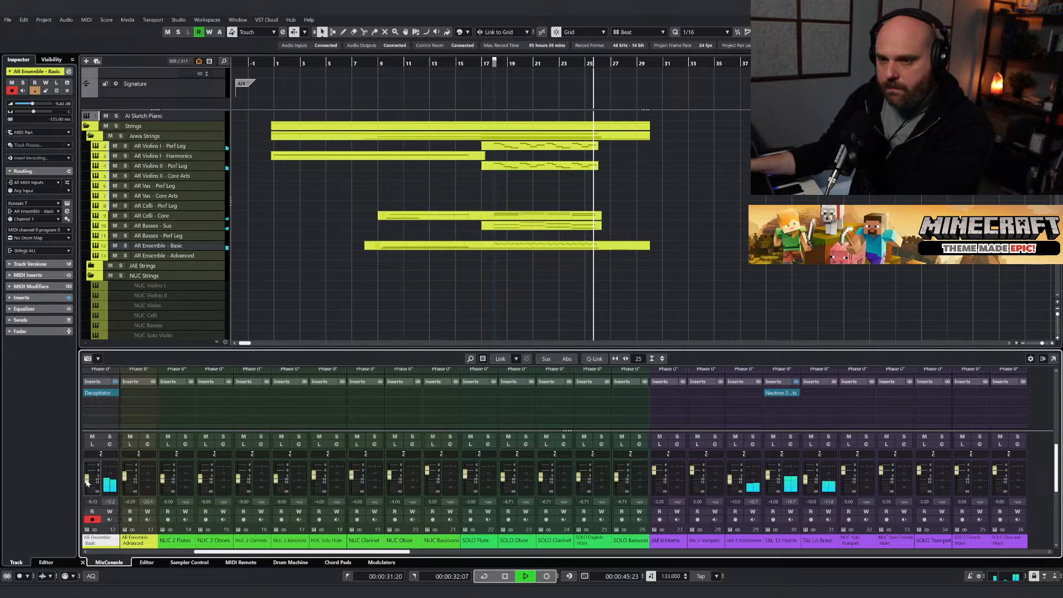
pyautogui.rightClick(354, 258)
pyautogui.press('space')
# Solo the CHO - W - Energ Syll and Energ Syll (D) tracks, play them from bar 18, and check the Chorus channel's Proximity insert.
pyautogui.scroll(-15, 434, 221)
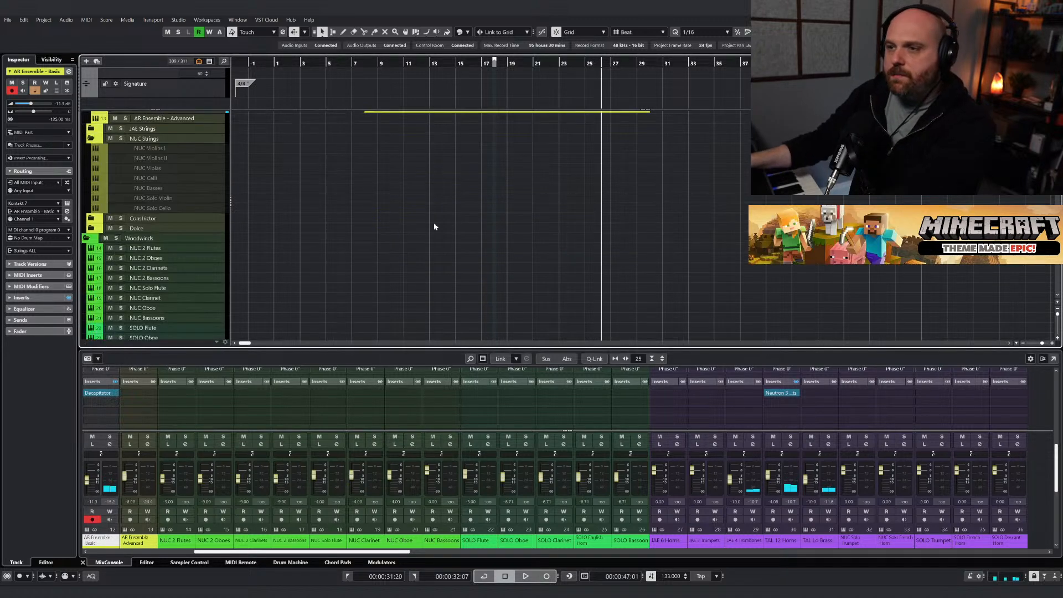
pyautogui.scroll(3, 256, 277)
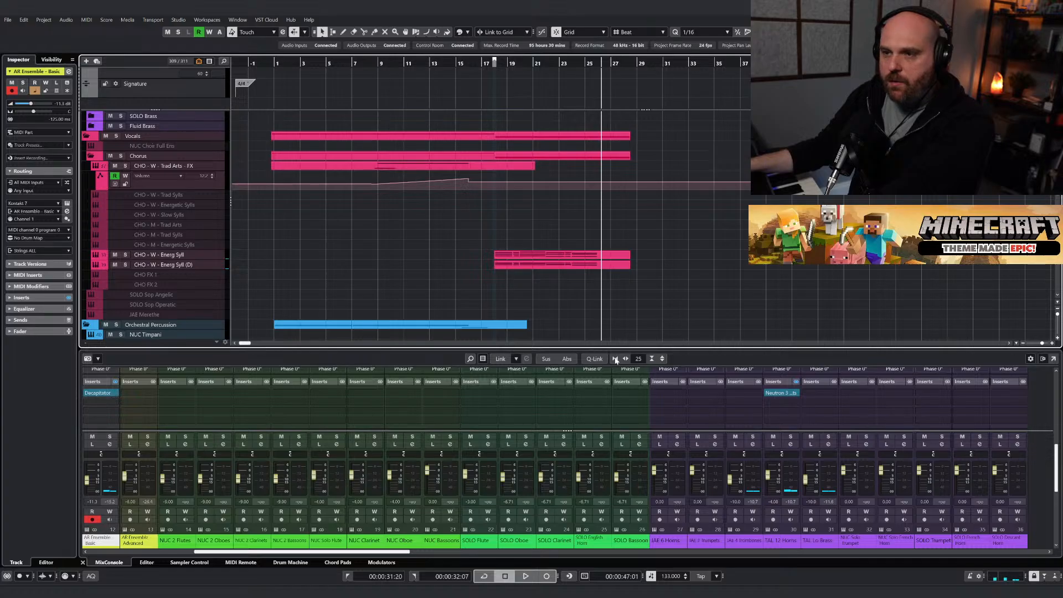
pyautogui.moveTo(407, 552); pyautogui.dragTo(1019, 560)
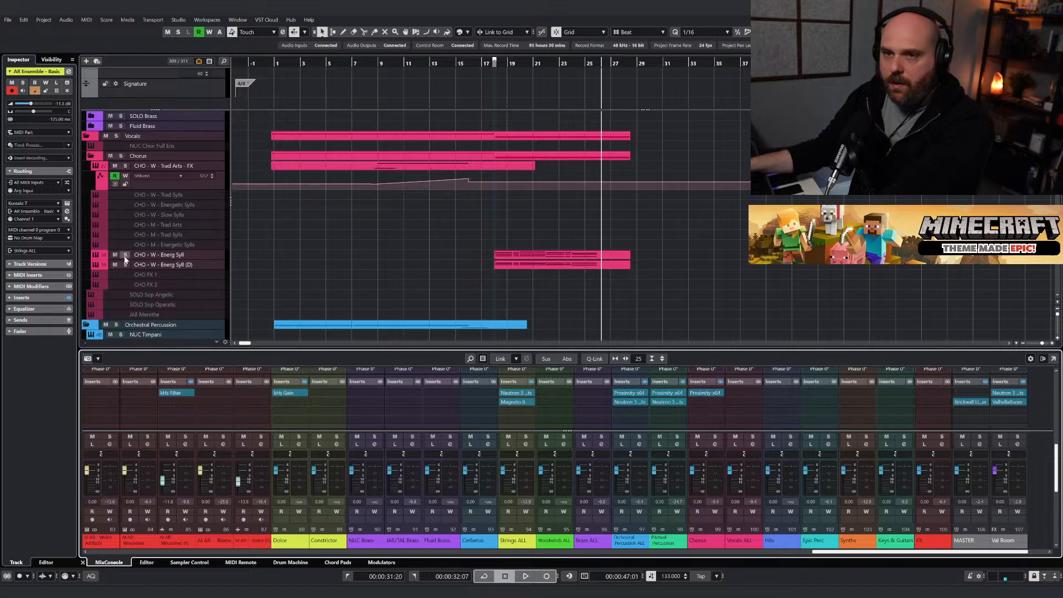
pyautogui.moveTo(125, 256); pyautogui.dragTo(126, 264)
pyautogui.click(496, 66)
pyautogui.press('space')
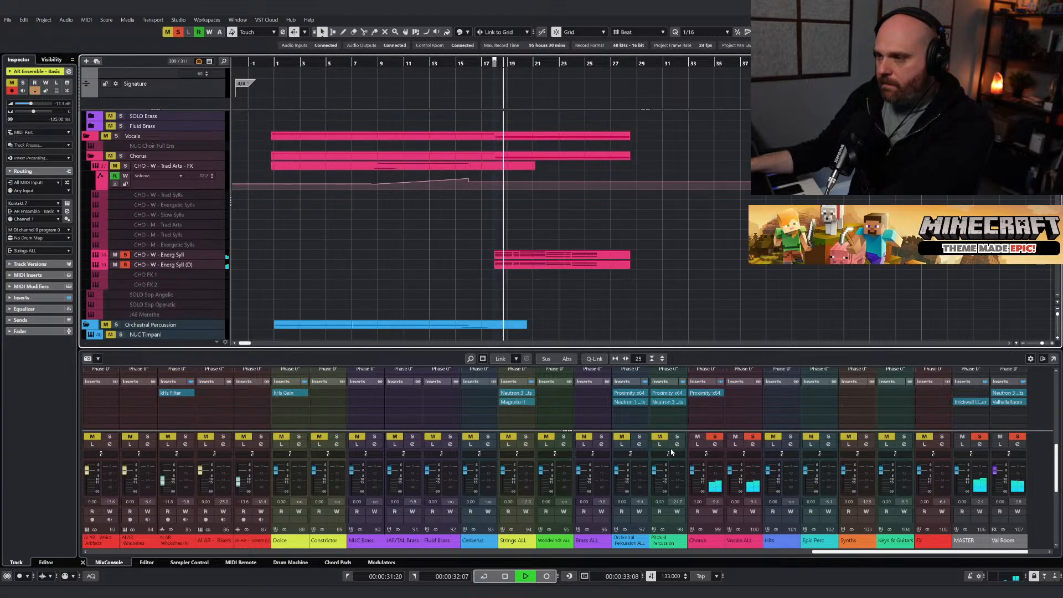
pyautogui.press('space')
pyautogui.click(701, 393)
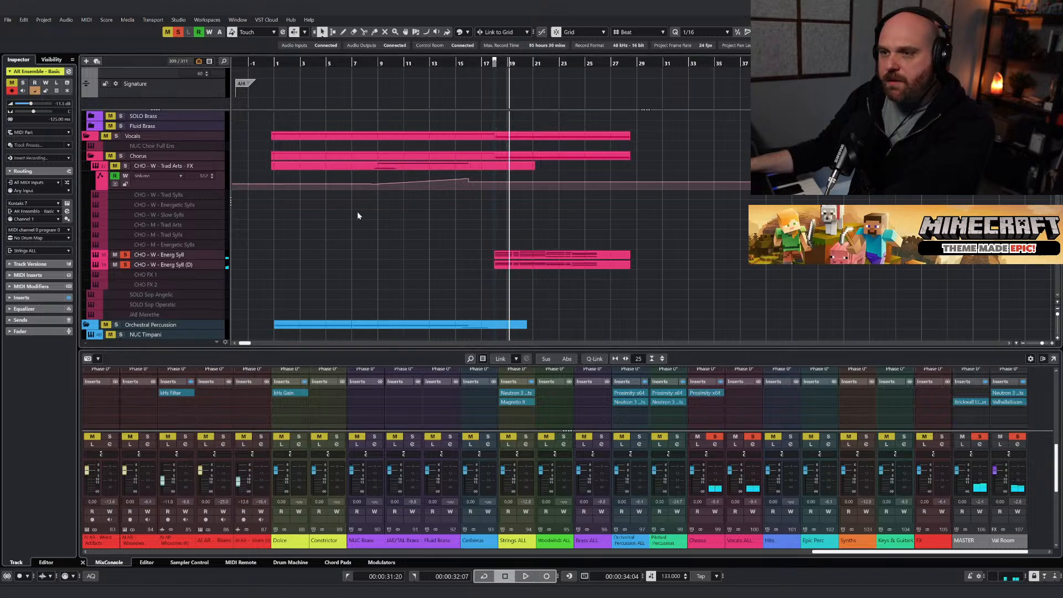
# Move the Chorus channel's Proximity window aside, compare it bypassed and active during playback, adjust its distance fader, and close it.
pyautogui.moveTo(447, 172); pyautogui.dragTo(221, 174)
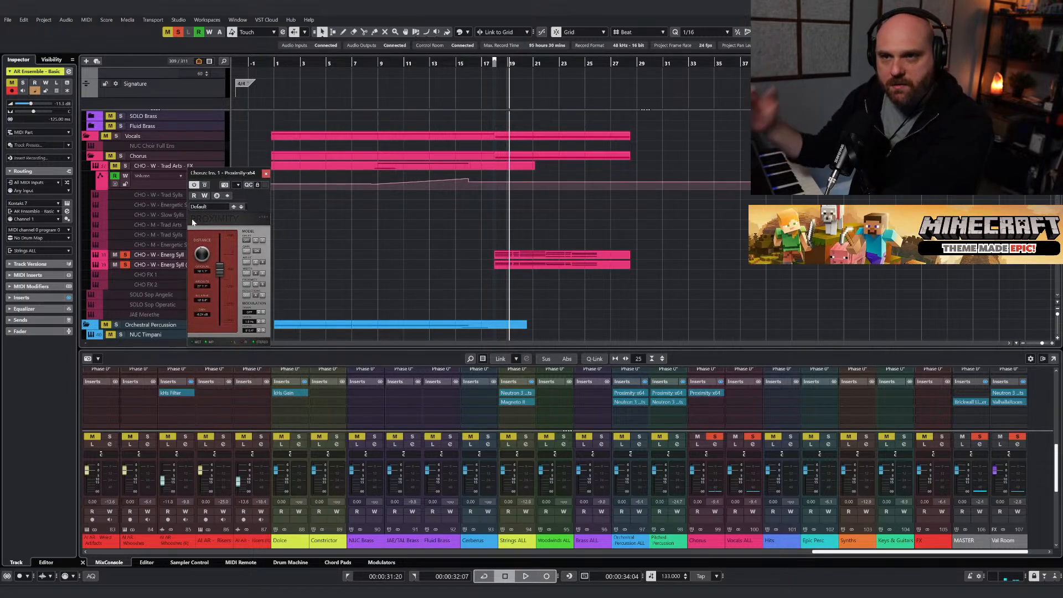
pyautogui.press('space')
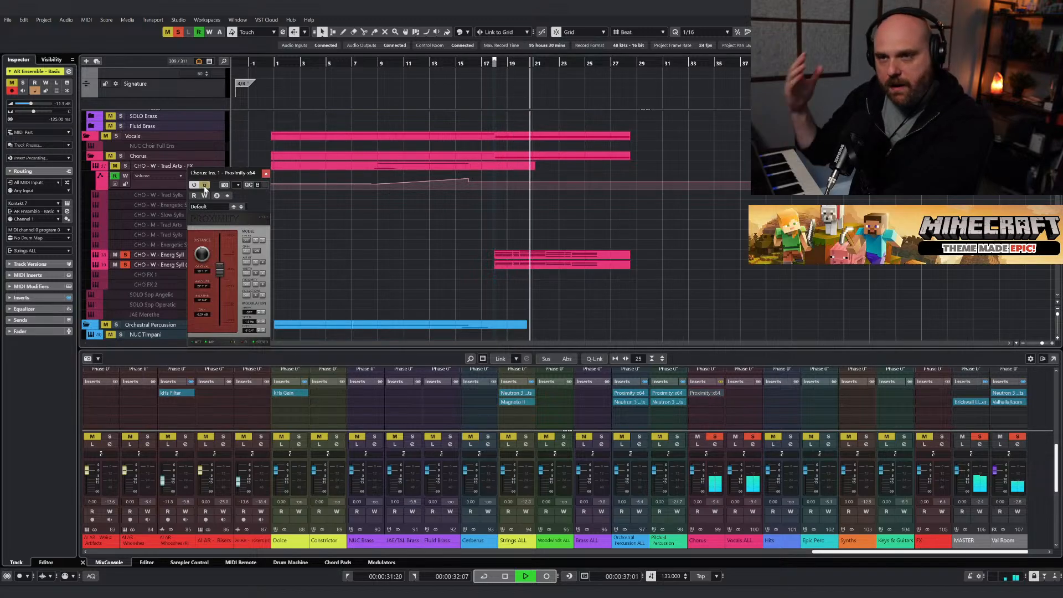
pyautogui.click(204, 186)
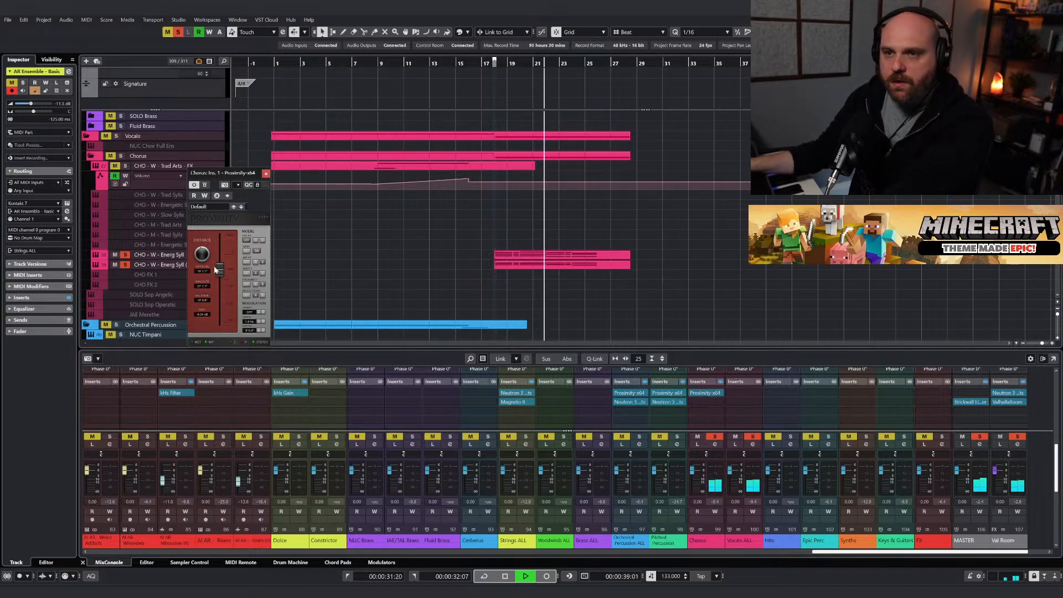
pyautogui.moveTo(219, 271); pyautogui.dragTo(218, 265)
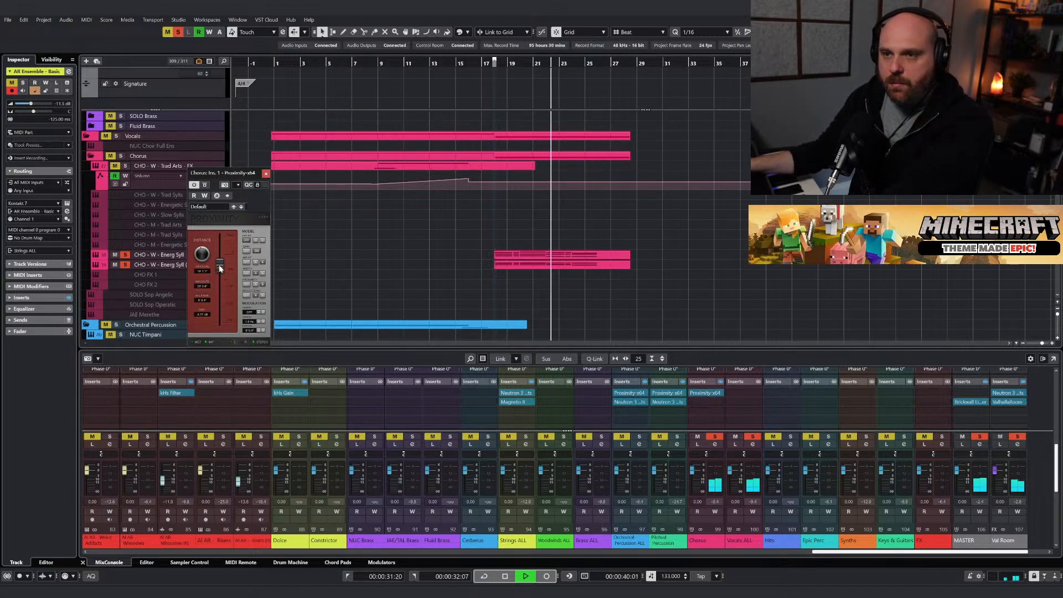
pyautogui.click(266, 172)
pyautogui.press('space')
# Insert OTT in the second slot of the Chorus channel and move its window clear of the choir parts.
pyautogui.click(701, 402)
pyautogui.write('ott')
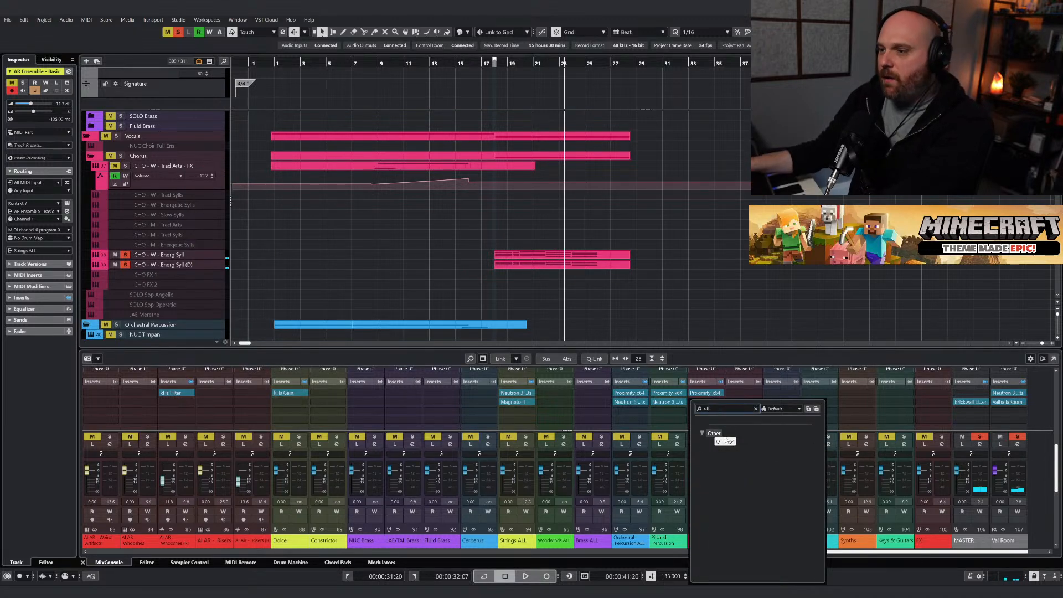
pyautogui.click(722, 441)
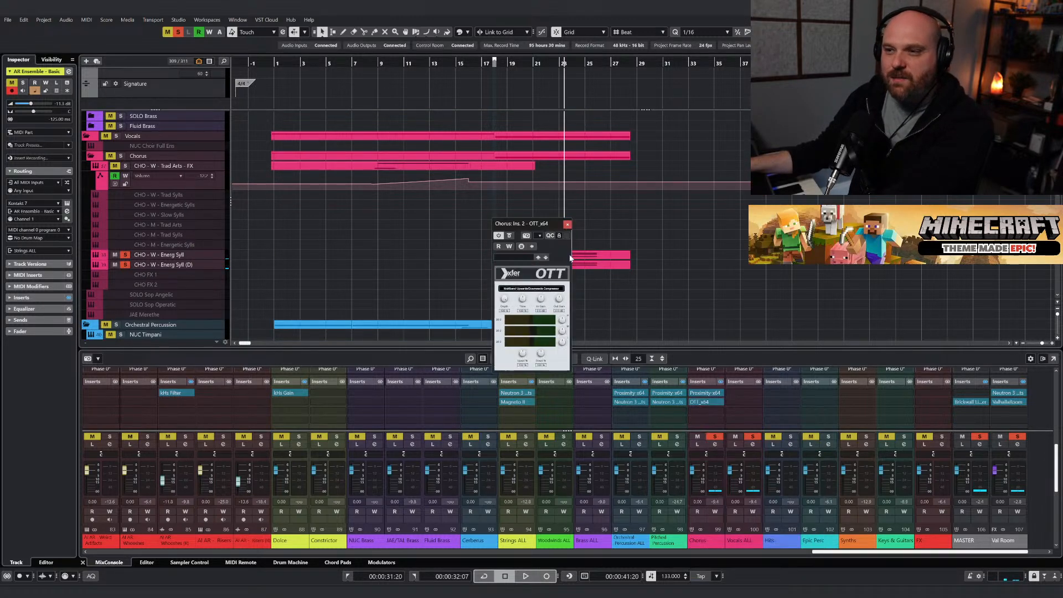
pyautogui.moveTo(531, 227); pyautogui.dragTo(300, 217)
# Play the soloed choir from bar 17 and compare the sound with OTT bypassed and active.
pyautogui.click(485, 65)
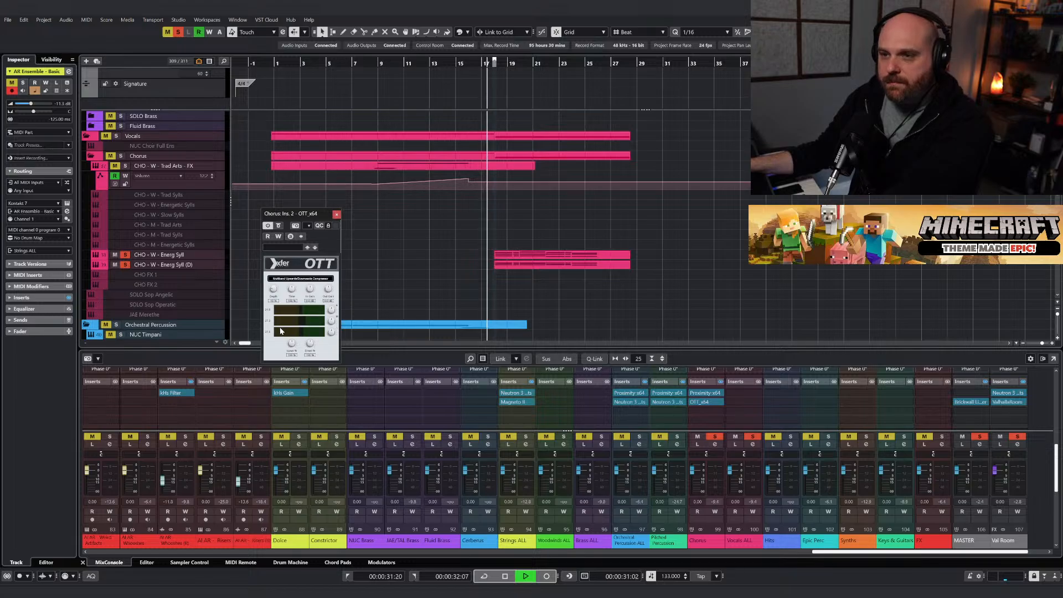
pyautogui.click(279, 226)
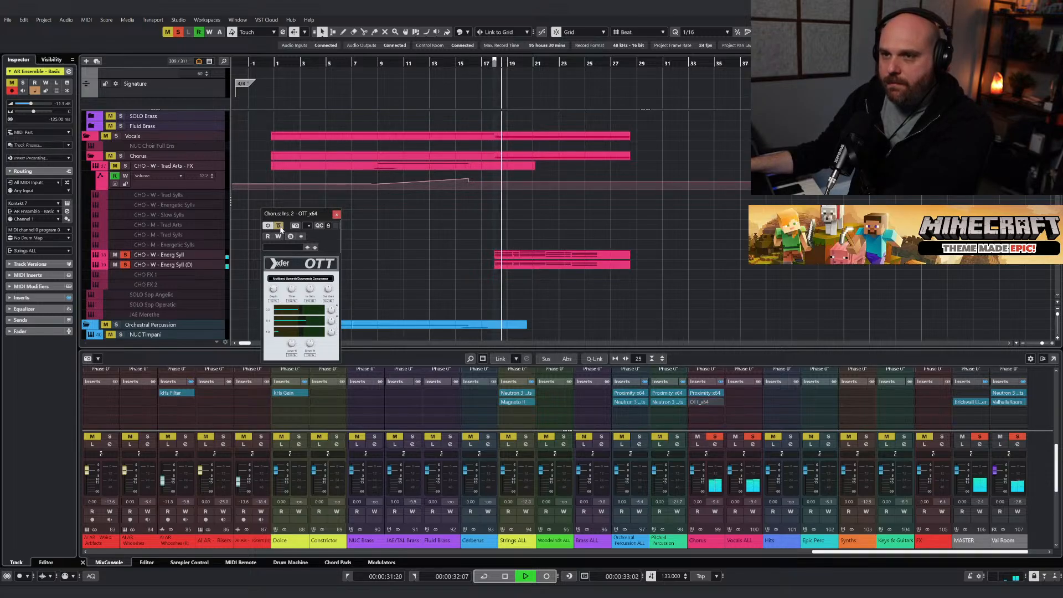
pyautogui.click(279, 226)
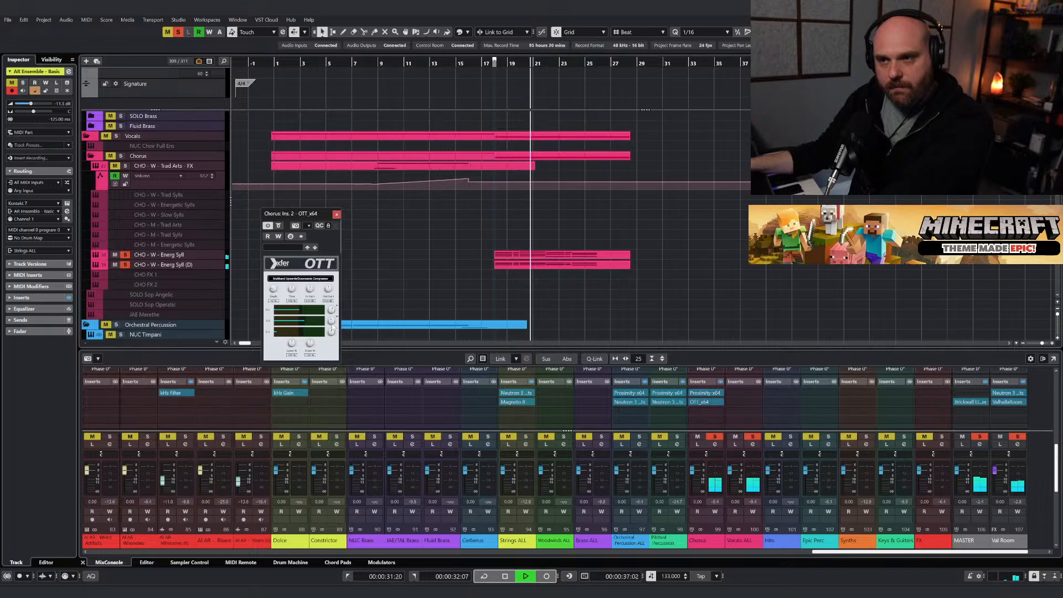
pyautogui.click(281, 226)
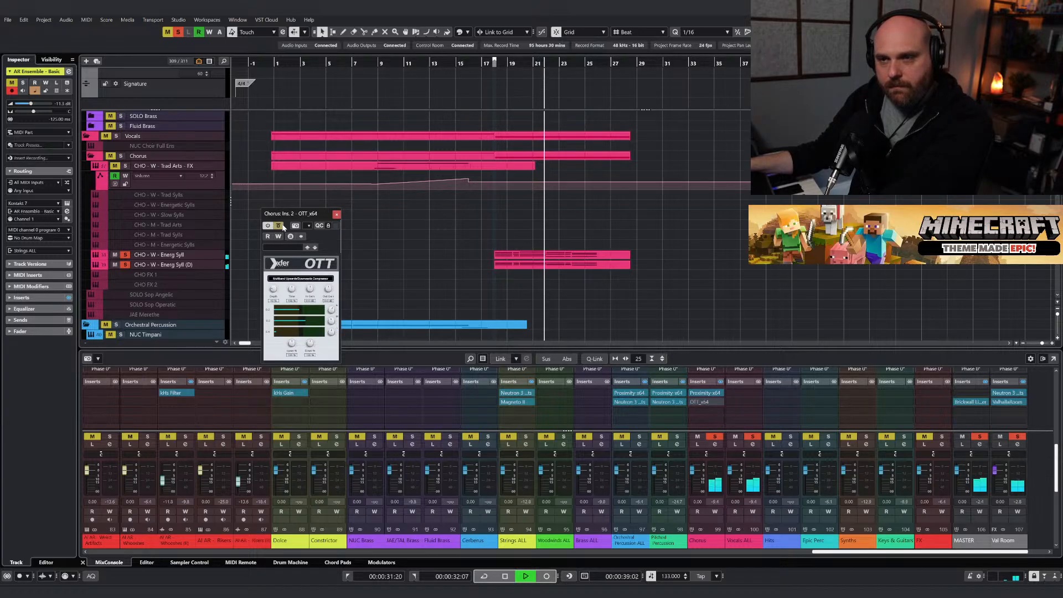
pyautogui.click(280, 226)
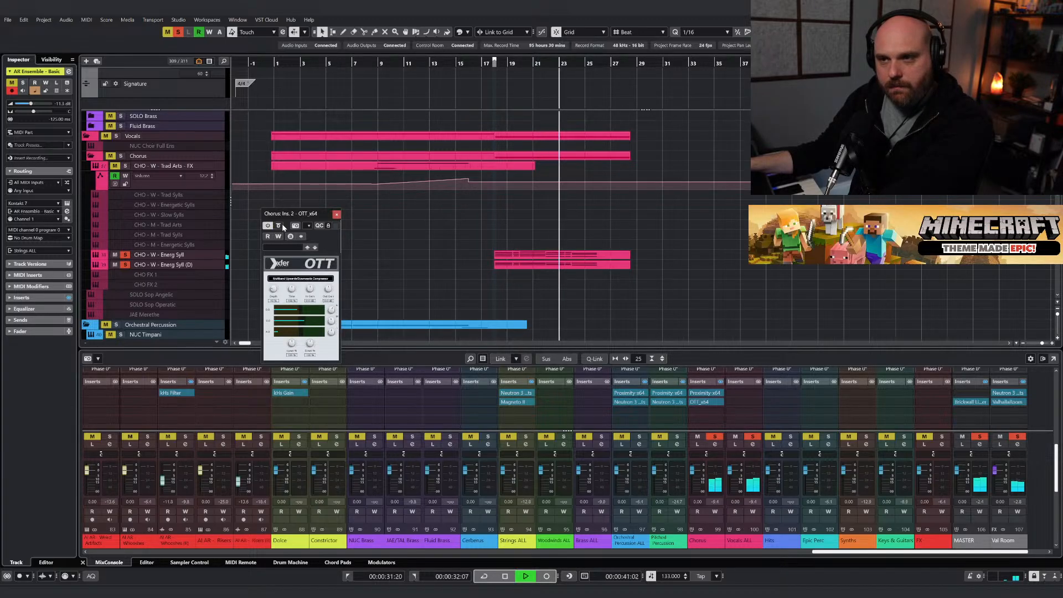
# Insert Decapitator in the Chorus channel's third slot, close OTT's window, and audition Decapitator on the soloed choir before closing it.
pyautogui.click(705, 410)
pyautogui.write('decap')
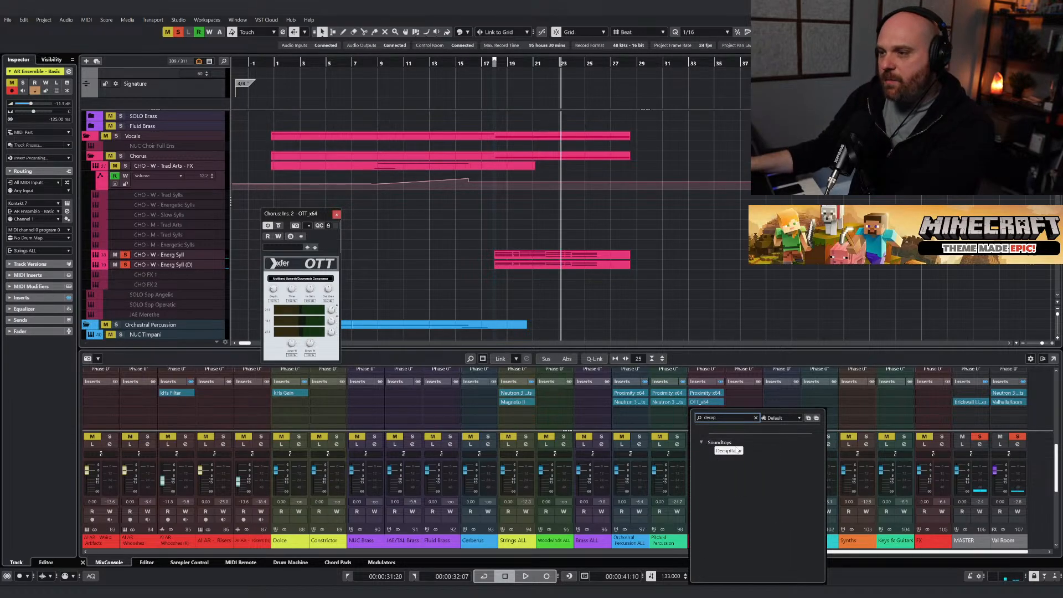
pyautogui.click(336, 214)
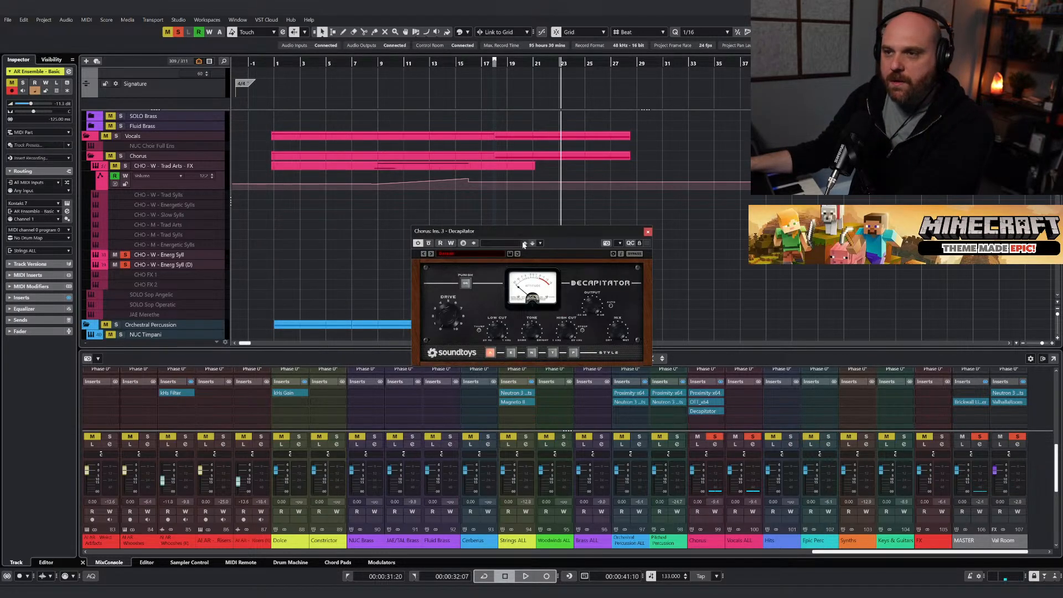
pyautogui.moveTo(454, 232); pyautogui.dragTo(146, 198)
pyautogui.press('space')
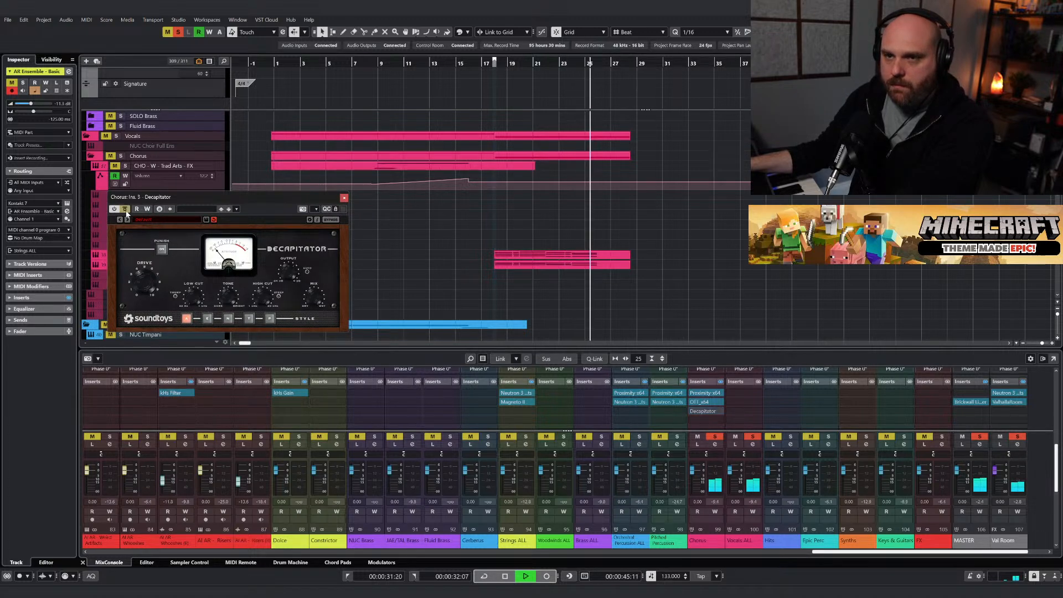
pyautogui.press('space')
pyautogui.click(344, 198)
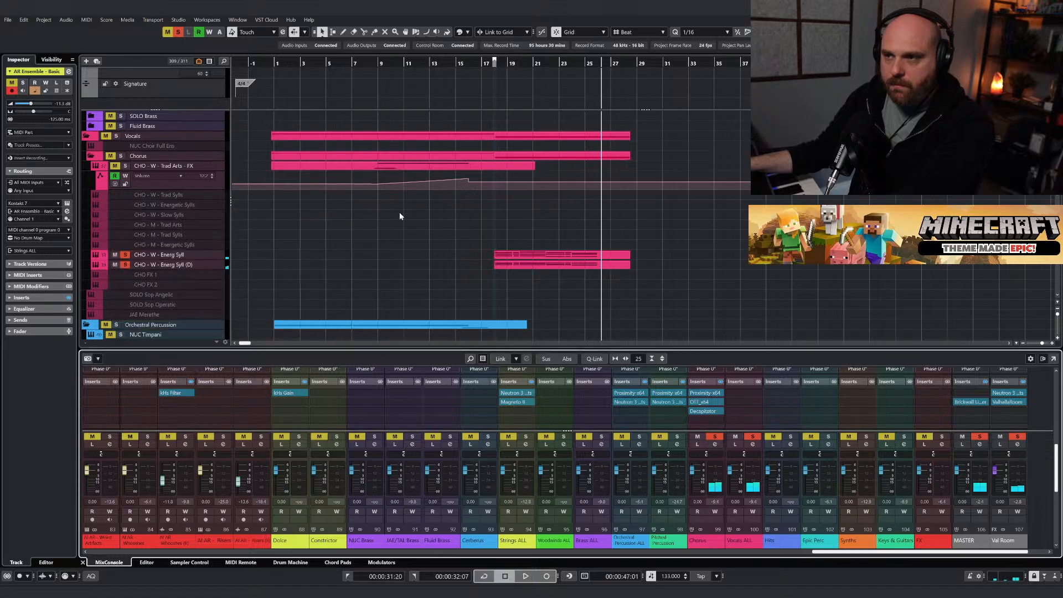
# Clear all solo states and lower the Chorus fader slightly while playing the full mix from bar 17.
pyautogui.moveTo(500, 64); pyautogui.dragTo(446, 64)
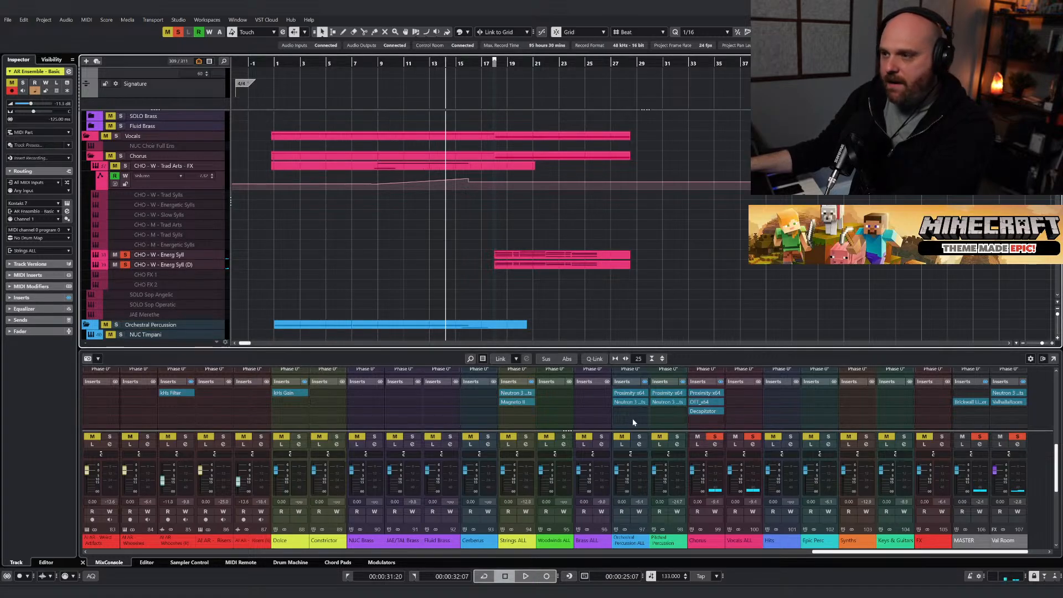
pyautogui.click(716, 438)
pyautogui.click(488, 63)
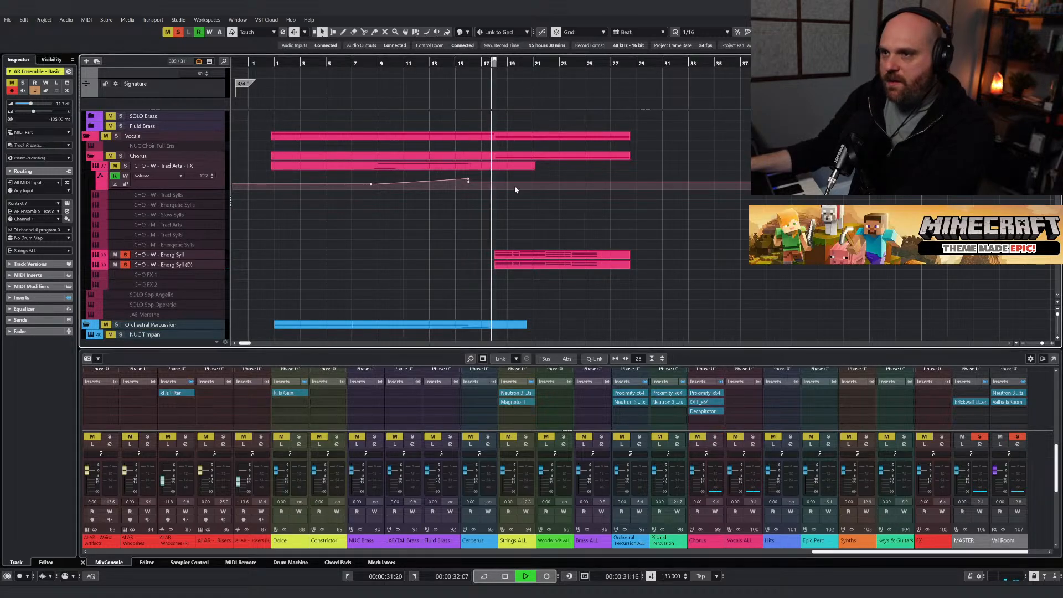
pyautogui.press('space')
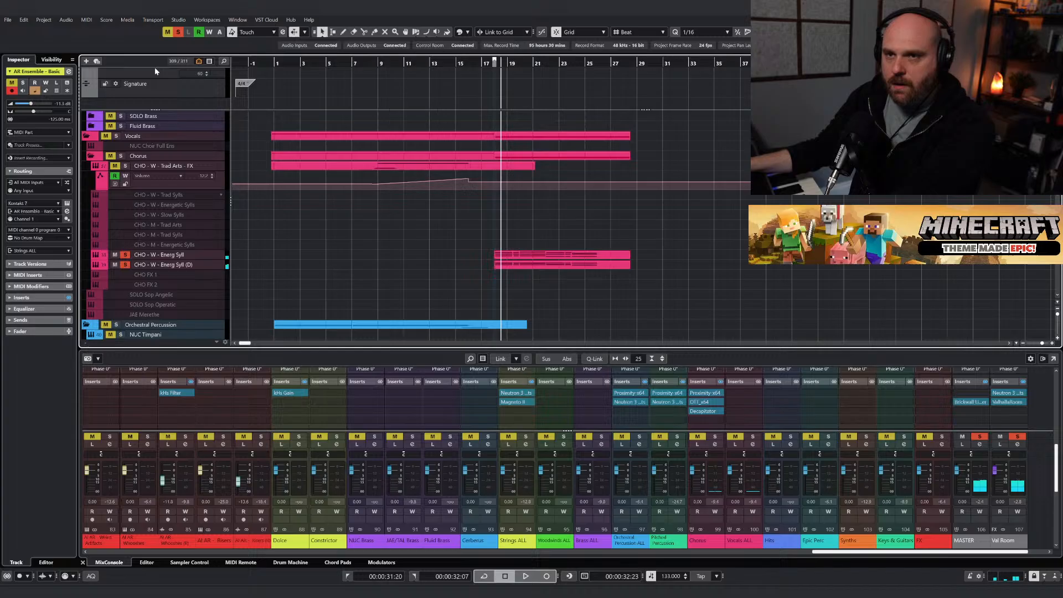
pyautogui.click(179, 32)
pyautogui.press('space')
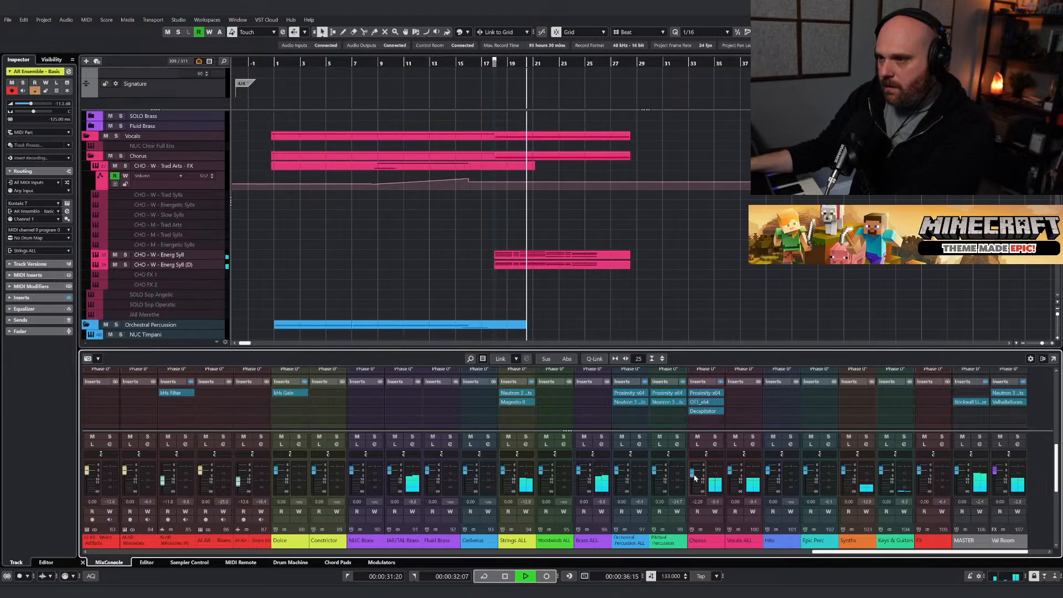
pyautogui.press('space')
# Select the CHO - W - Energ Syll and Energ Syll (D) parts and open them together in the note editor.
pyautogui.moveTo(654, 301); pyautogui.dragTo(567, 255)
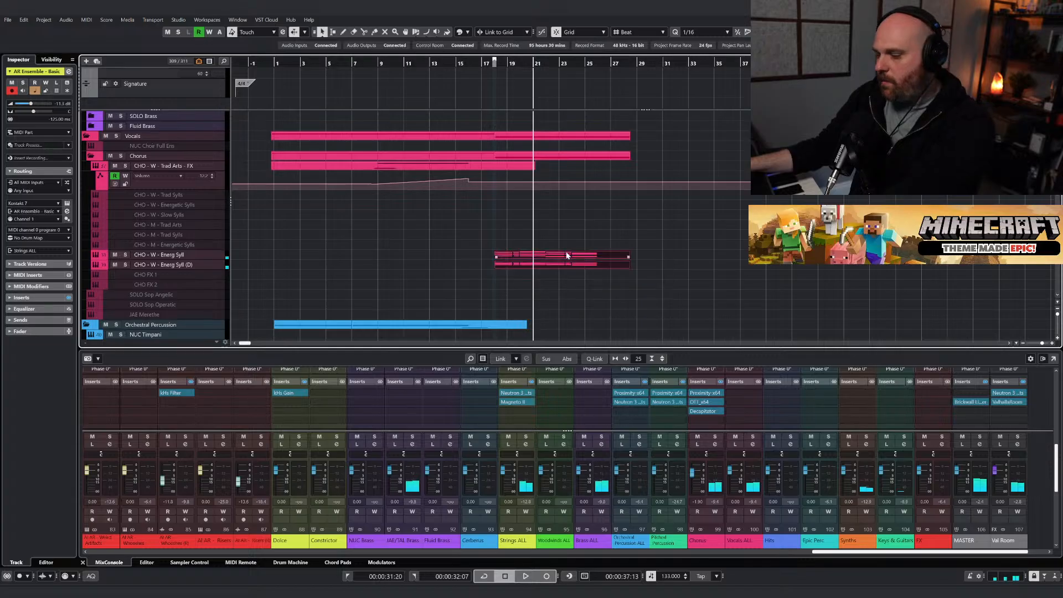
pyautogui.doubleClick(566, 255)
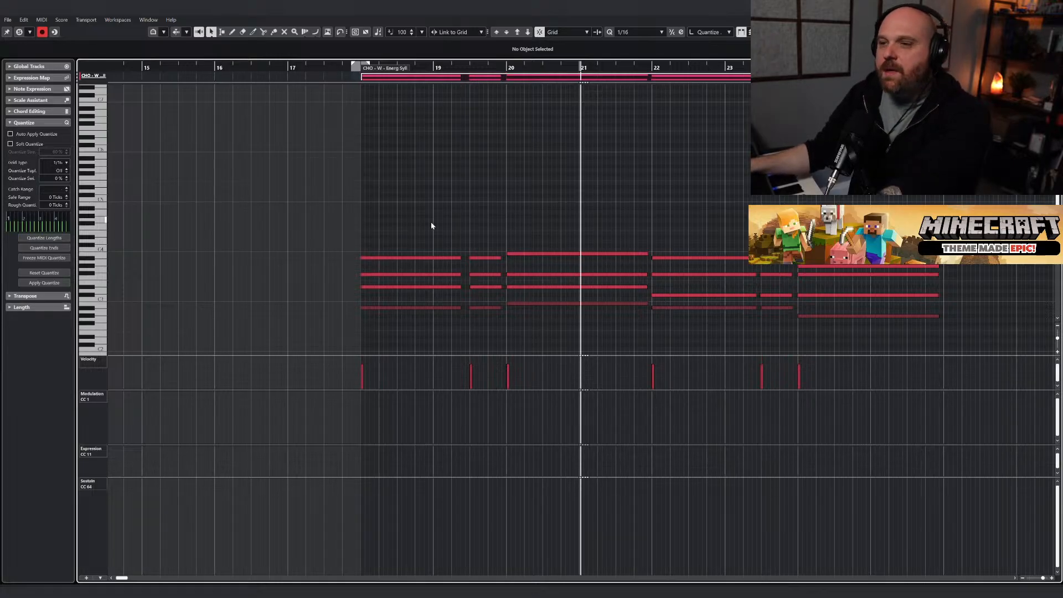
pyautogui.moveTo(490, 327); pyautogui.dragTo(490, 327)
pyautogui.click(458, 233)
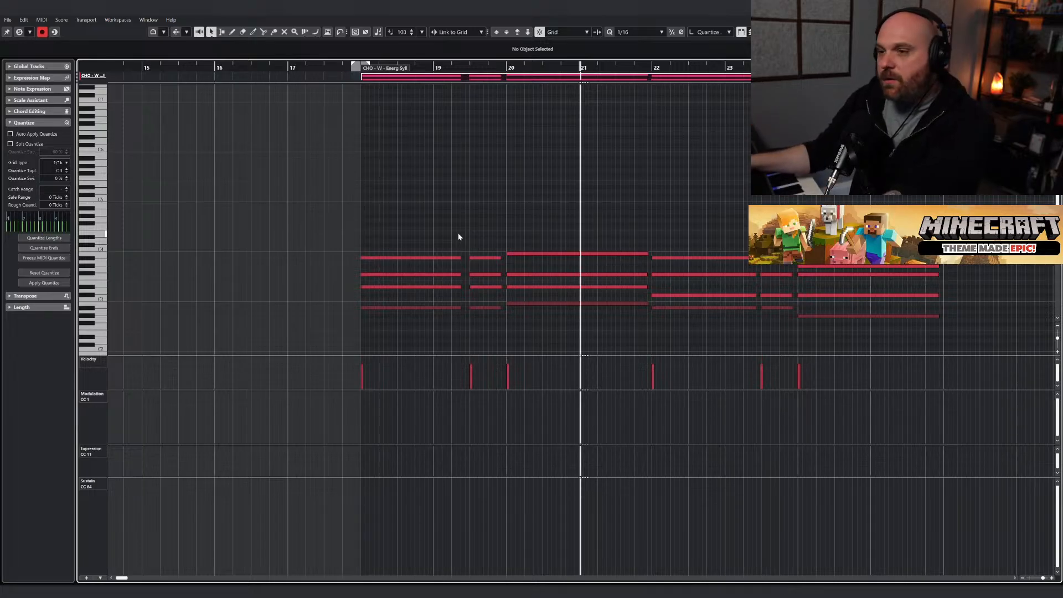
# Delete the short chord just before bar 20 and lengthen the first chord's notes up to bar 20.
pyautogui.press('g')
pyautogui.moveTo(488, 231); pyautogui.dragTo(499, 322)
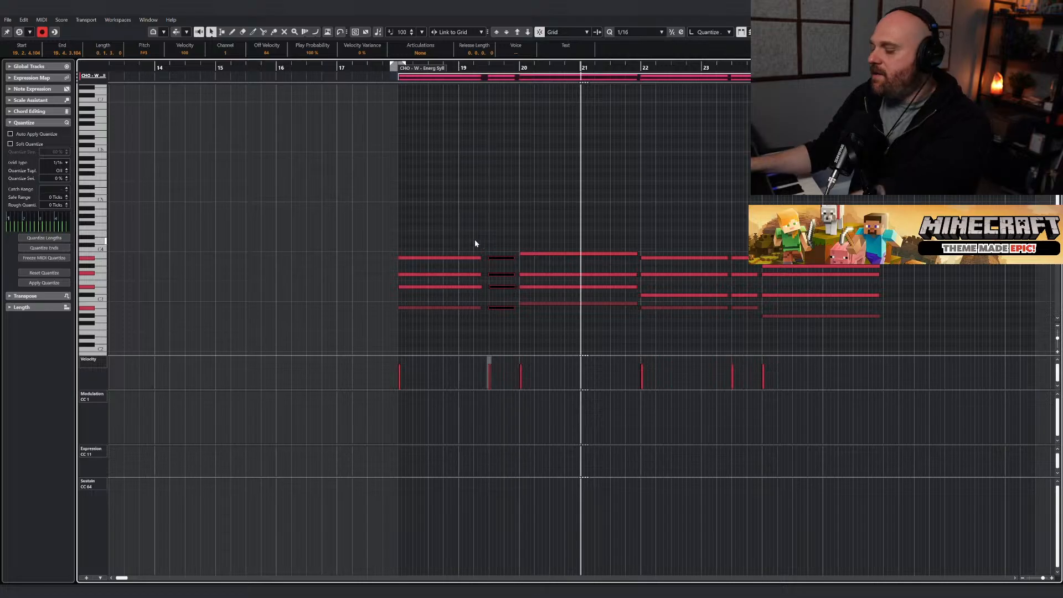
pyautogui.press('Delete')
pyautogui.moveTo(459, 243); pyautogui.dragTo(472, 327)
pyautogui.moveTo(480, 258); pyautogui.dragTo(516, 263)
# Delete the short chord just before bar 24 and lengthen the chord starting at bar 22 up to bar 24.
pyautogui.moveTo(728, 238); pyautogui.dragTo(748, 322)
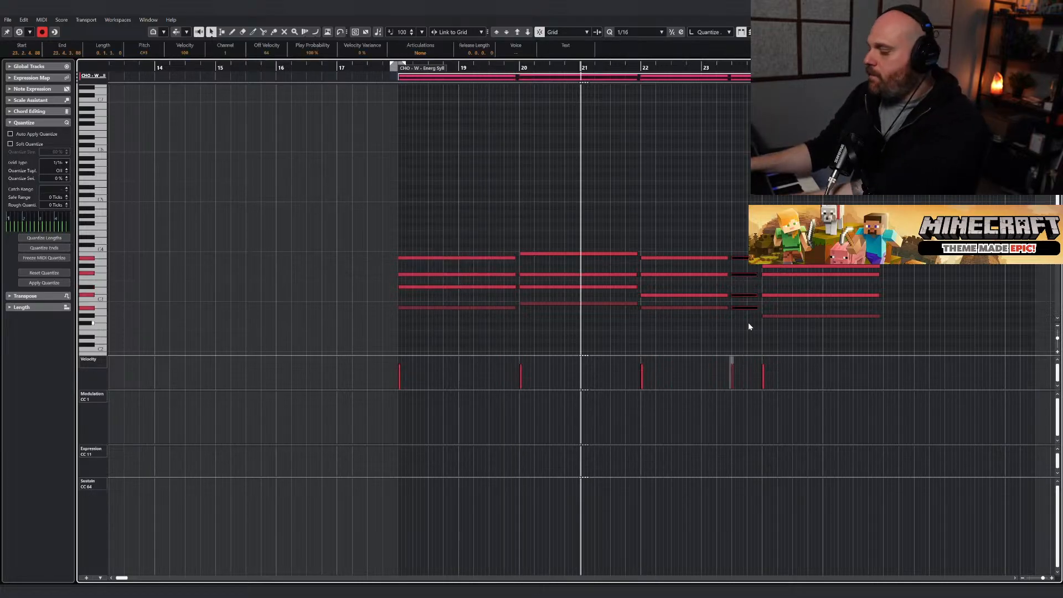
pyautogui.press('Delete')
pyautogui.moveTo(718, 238); pyautogui.dragTo(735, 335)
pyautogui.moveTo(725, 258); pyautogui.dragTo(758, 258)
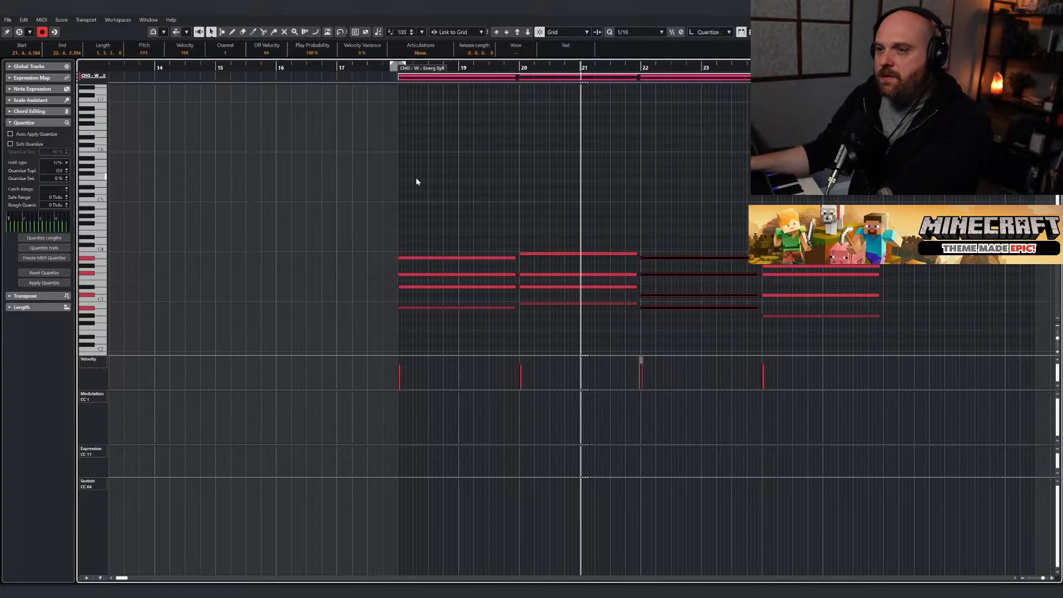
# Play the edited choir chords in the note editor from just after bar 17.
pyautogui.moveTo(460, 69); pyautogui.dragTo(366, 72)
pyautogui.rightClick(443, 155)
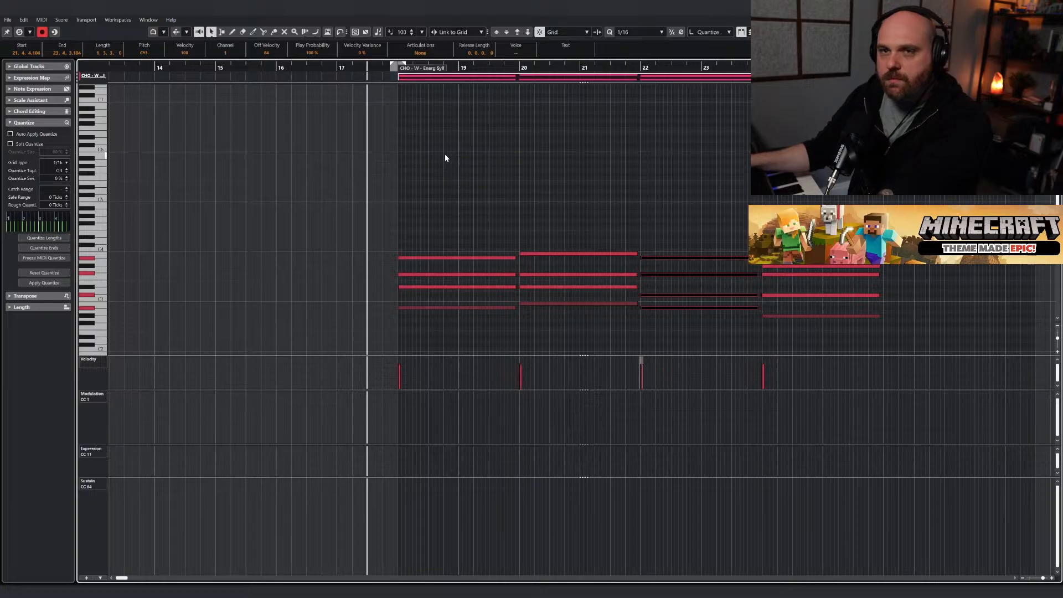
pyautogui.rightClick(570, 200)
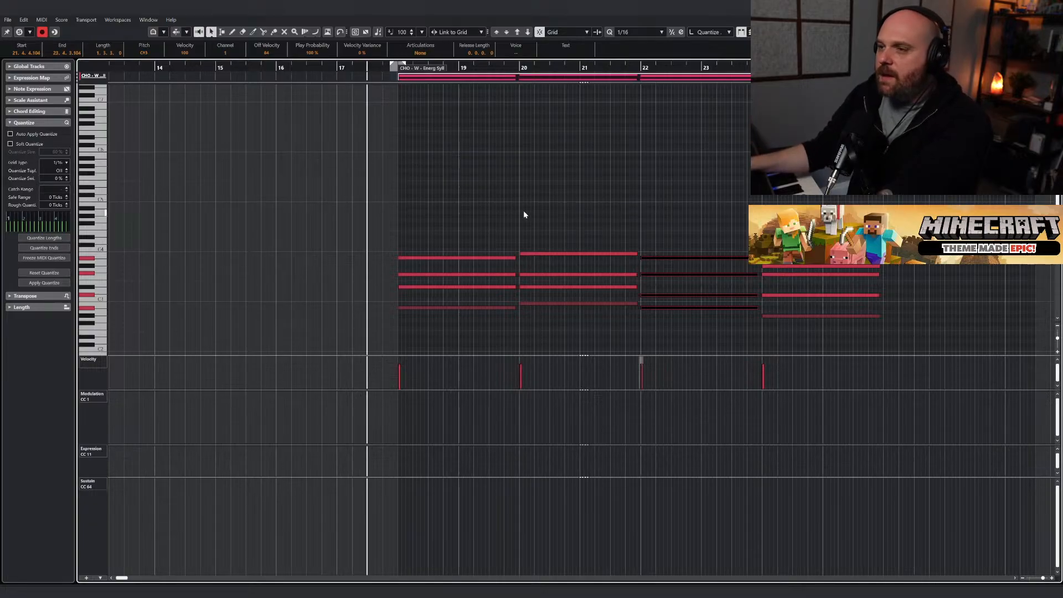
pyautogui.press('h')
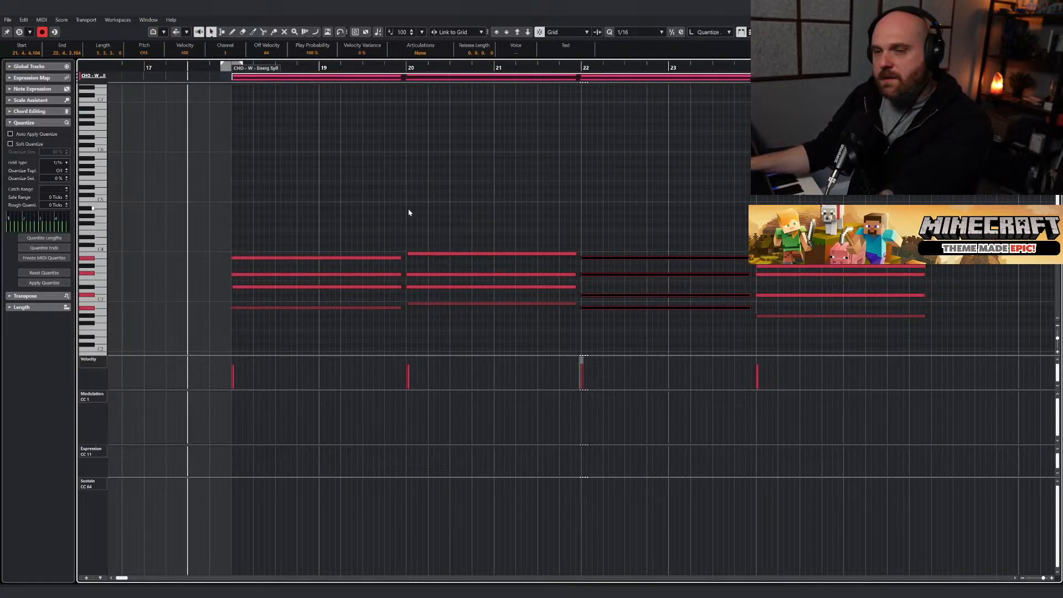
pyautogui.press('space')
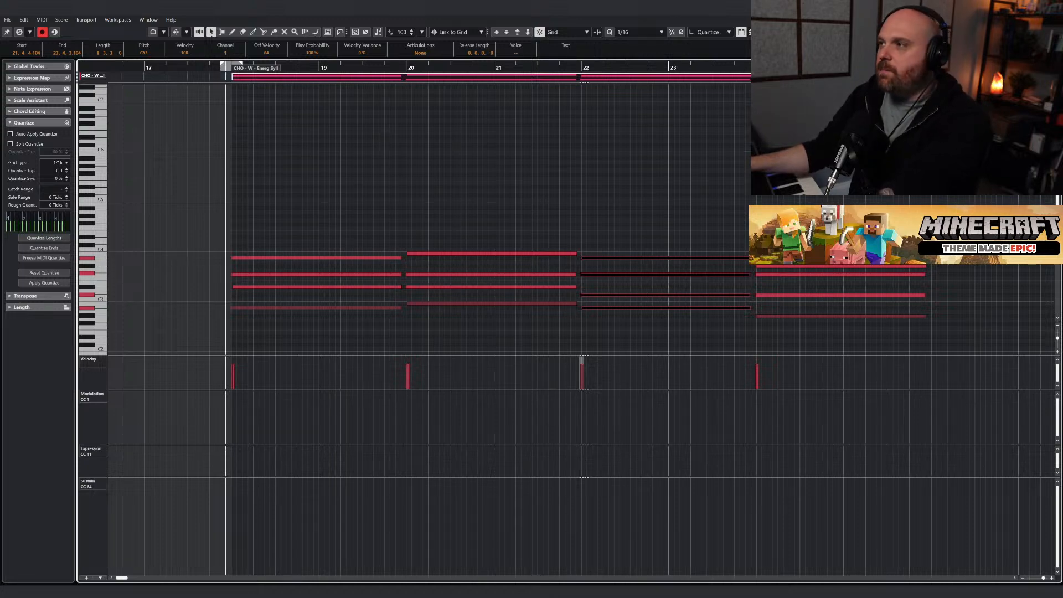
# Close the note editor, play the full mix from bar 17, and raise the Reese Sub volume automation point near bar 17.
pyautogui.press('Escape')
pyautogui.click(486, 63)
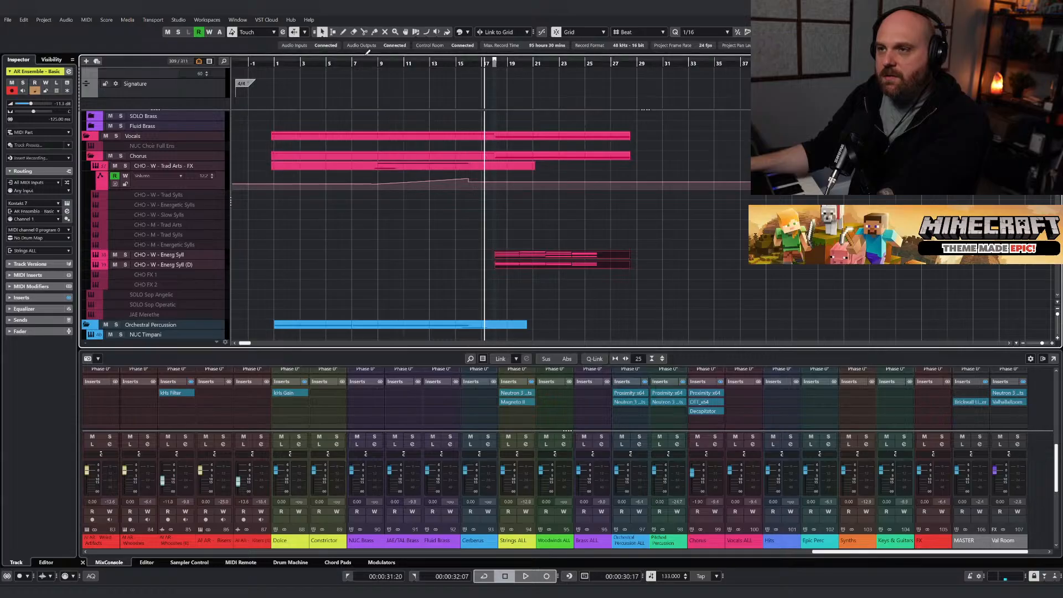
pyautogui.press('space')
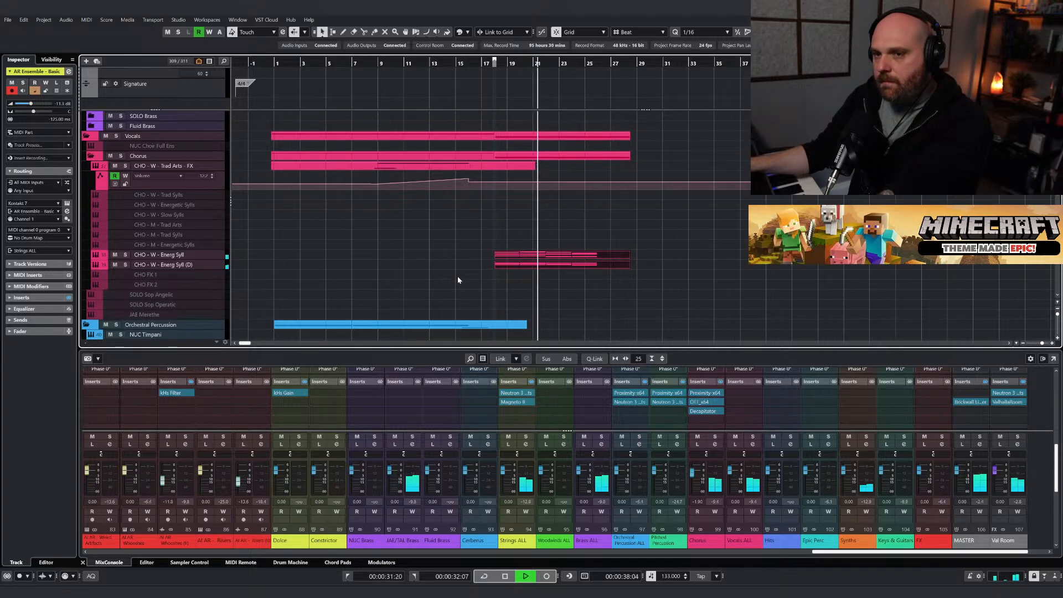
pyautogui.scroll(-15, 473, 285)
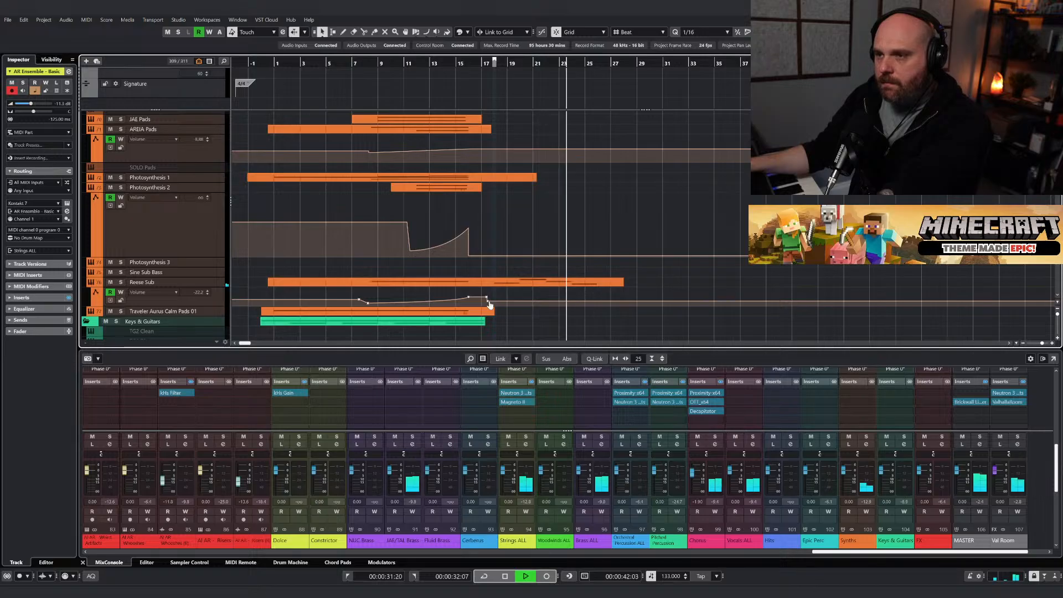
pyautogui.moveTo(488, 303); pyautogui.dragTo(488, 301)
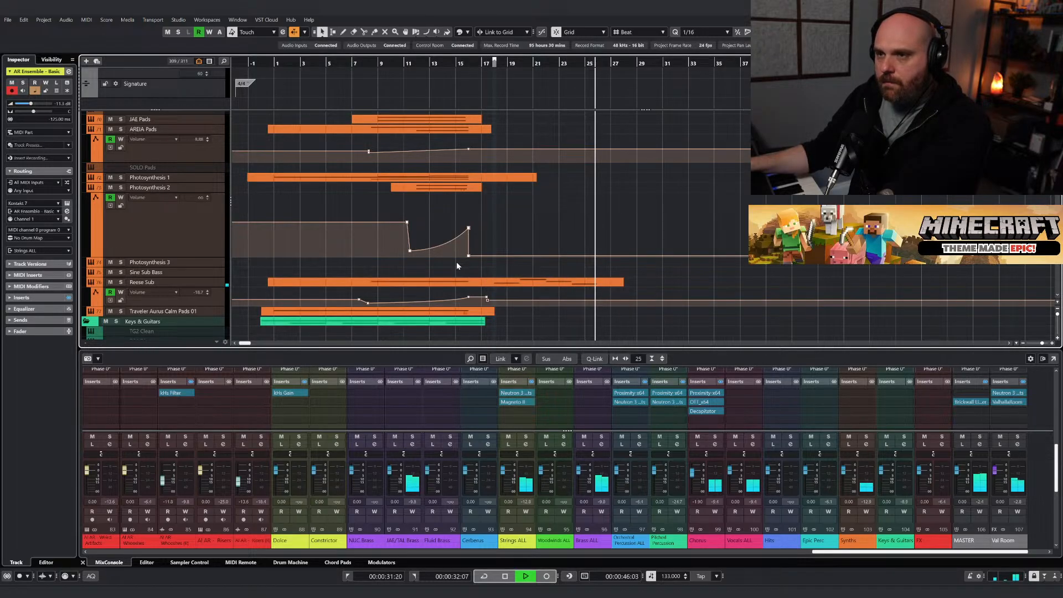
pyautogui.press('space')
# Look over the Keys & Guitars and FX tracks and start playing the full mix from the beginning.
pyautogui.scroll(-10, 451, 265)
pyautogui.scroll(6, 463, 277)
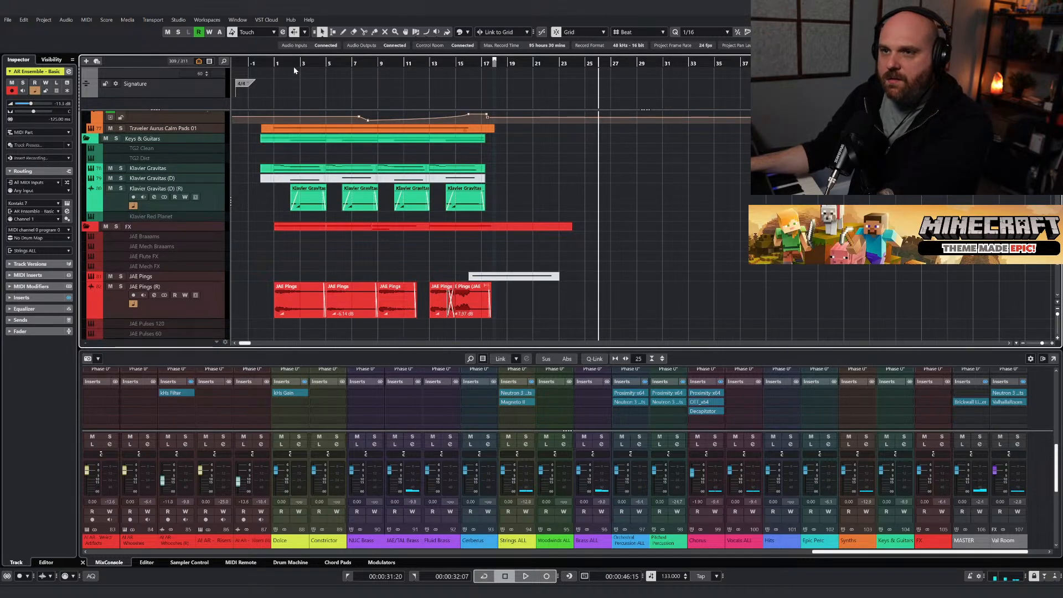
pyautogui.click(267, 63)
pyautogui.press('h')
pyautogui.press('h')
pyautogui.press('space')
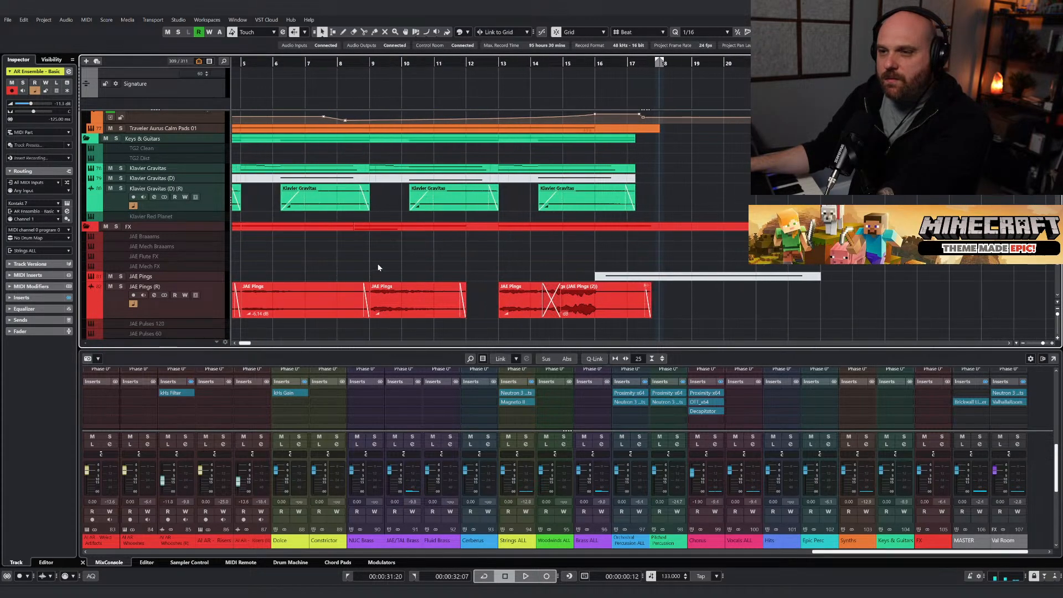
# Play the mix through the bar 17 transition while looking over the Pings and Whooshes tracks.
pyautogui.press('h')
pyautogui.press('space')
pyautogui.press('space')
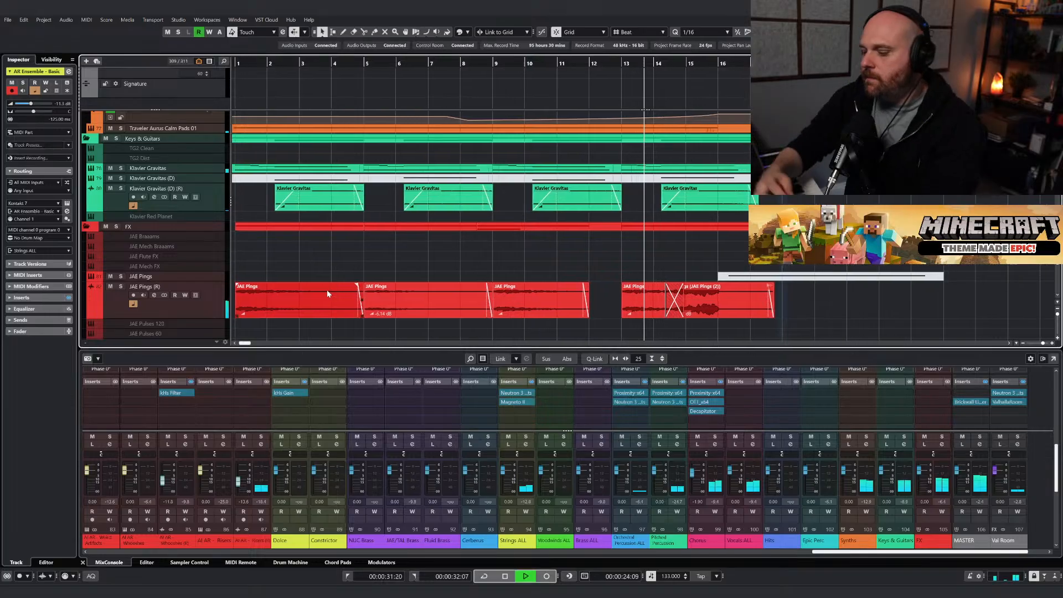
pyautogui.scroll(-2, 502, 298)
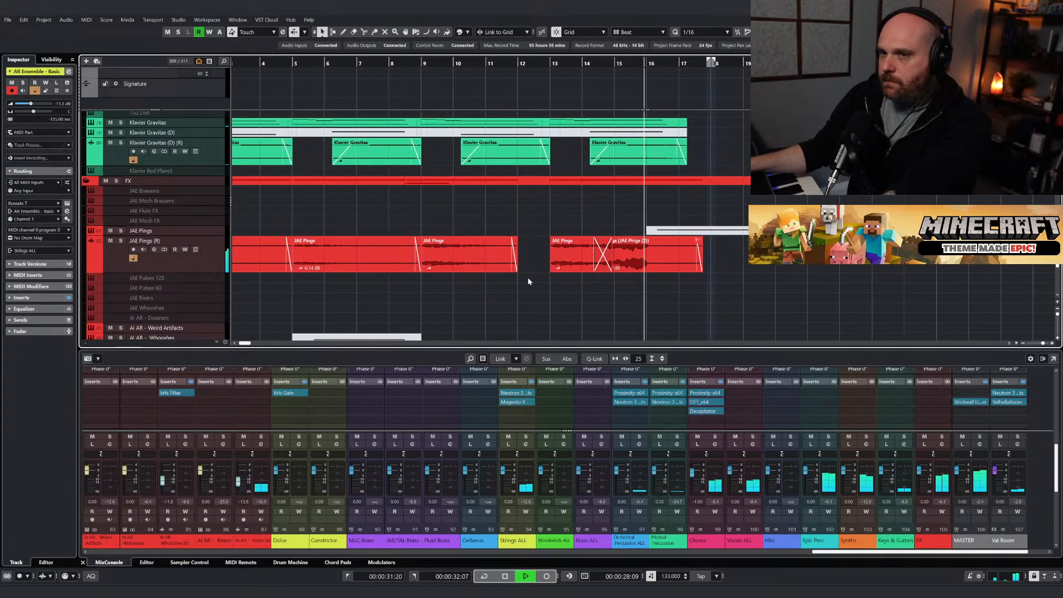
pyautogui.scroll(-2, 527, 281)
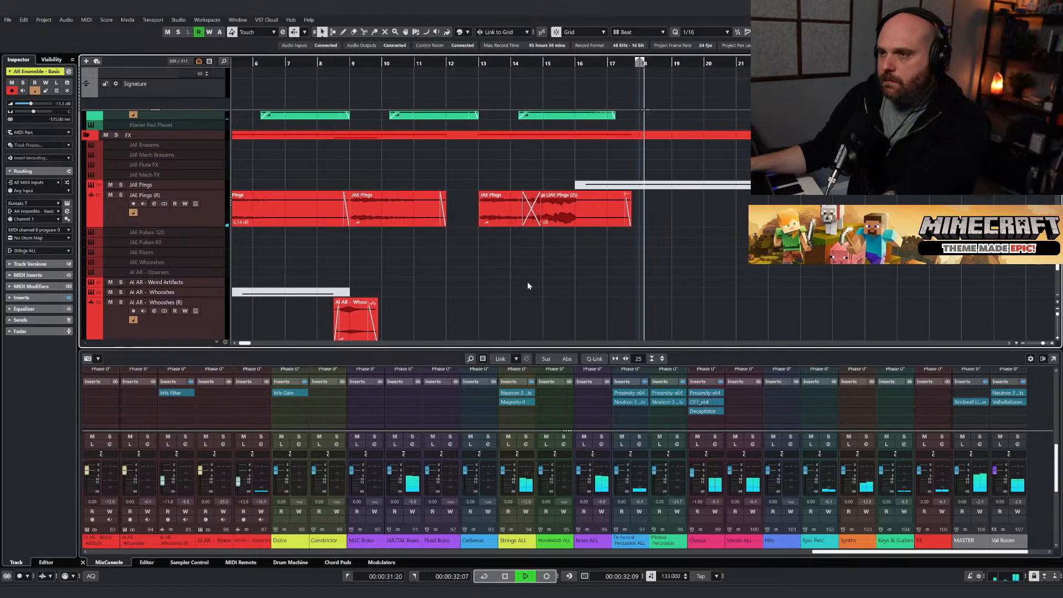
pyautogui.scroll(4, 551, 285)
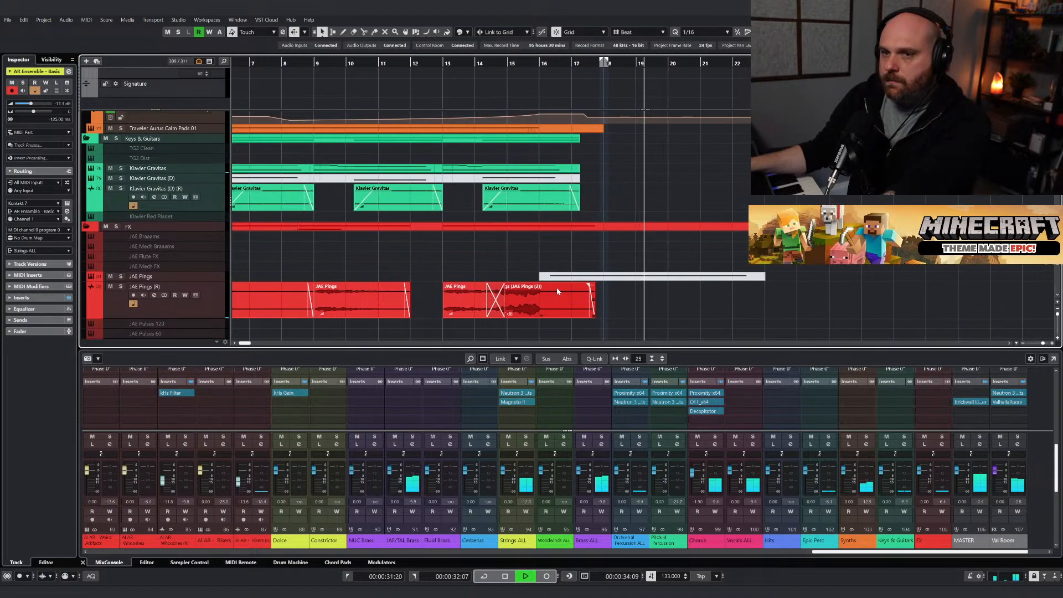
pyautogui.scroll(20, 557, 287)
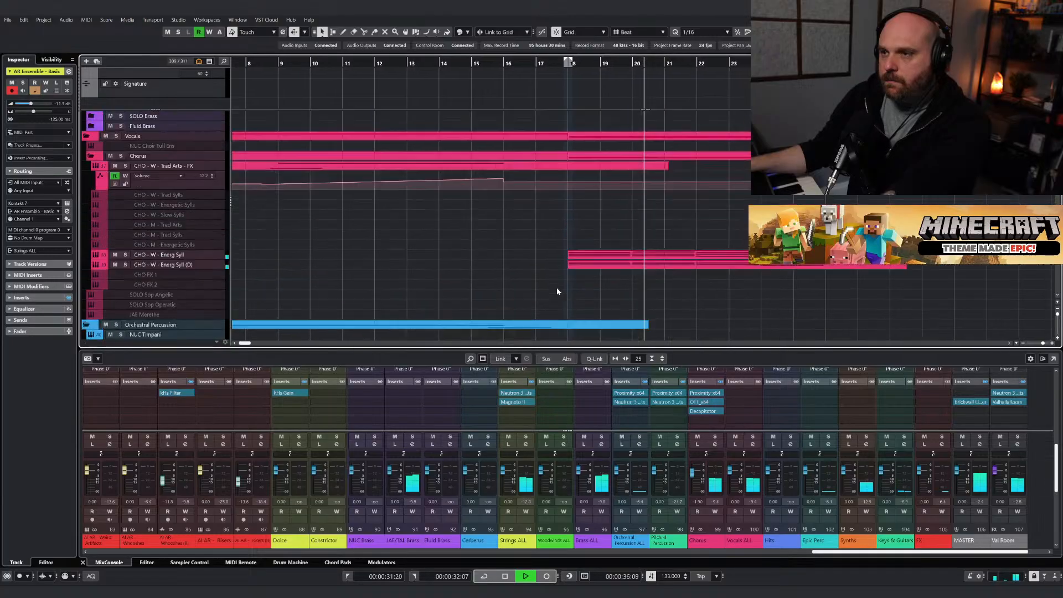
# Raise the TAL Lo Brass channel volume to -7.77 dB while the mix plays.
pyautogui.scroll(15, 556, 292)
pyautogui.click(193, 302)
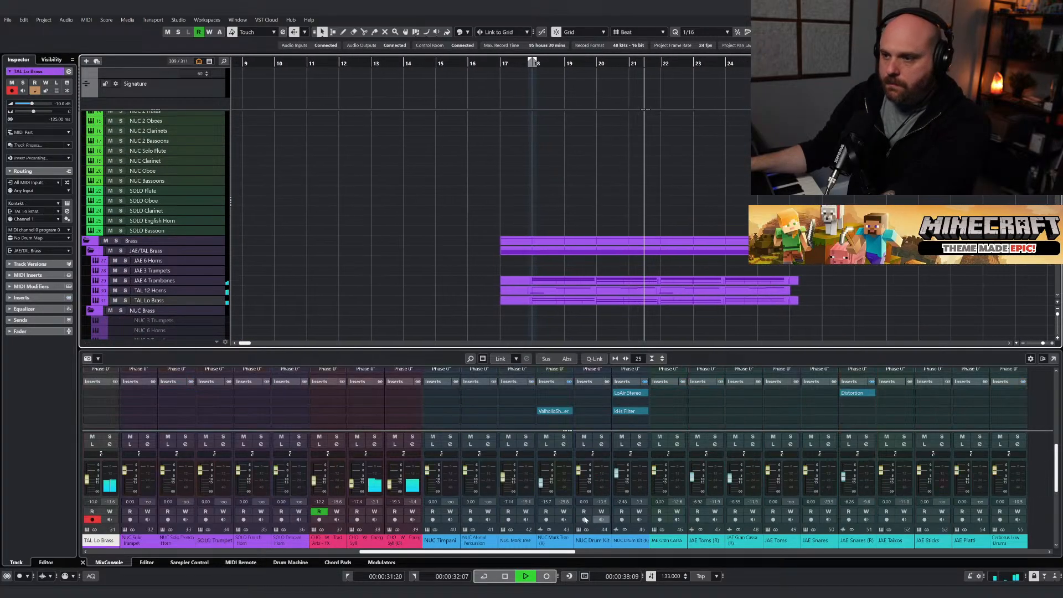
pyautogui.moveTo(87, 484); pyautogui.dragTo(88, 484)
pyautogui.scroll(-5, 394, 276)
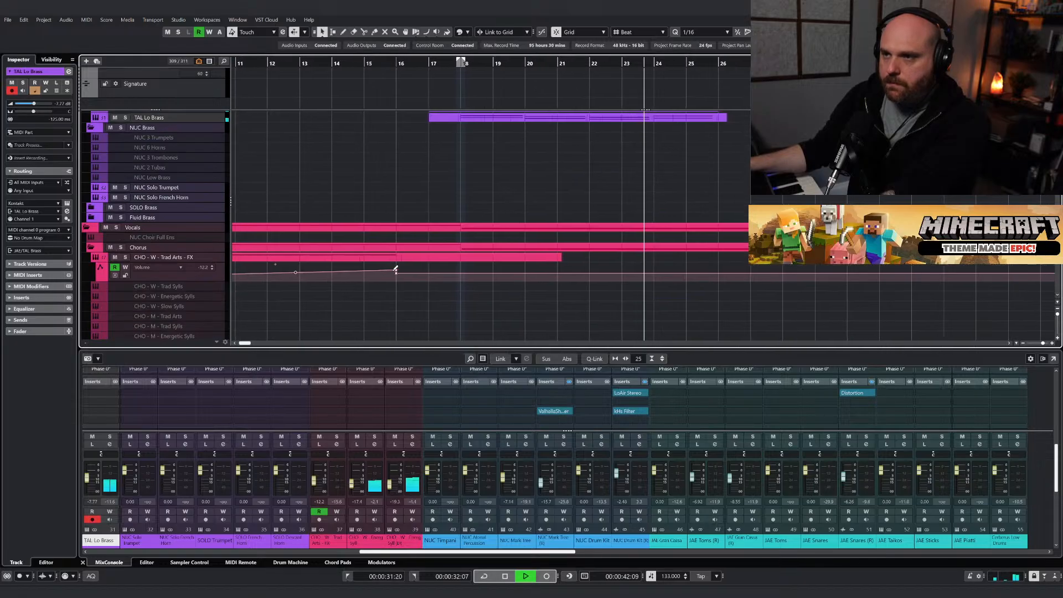
pyautogui.scroll(5, 414, 238)
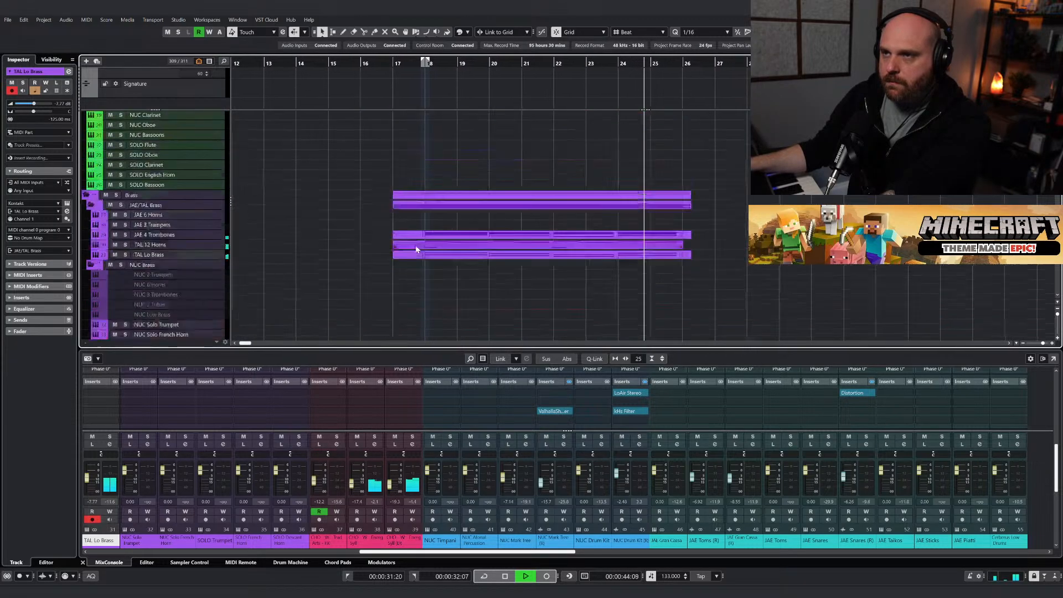
pyautogui.scroll(2, 416, 249)
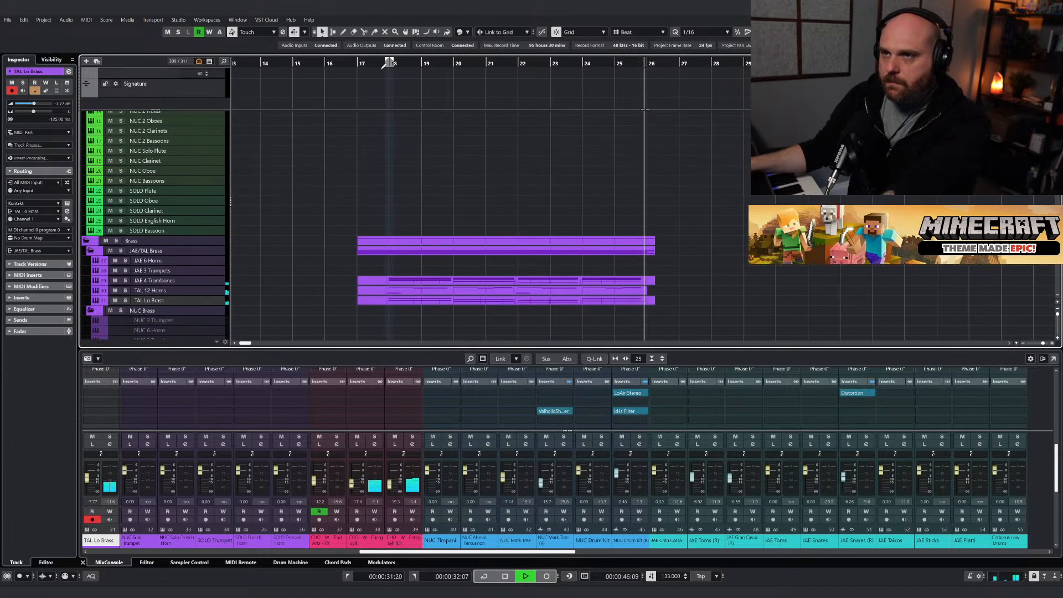
# Stop playback and look over the Synths, Keys & Guitars and FX tracks around bar 18.
pyautogui.press('space')
pyautogui.scroll(-10, 410, 219)
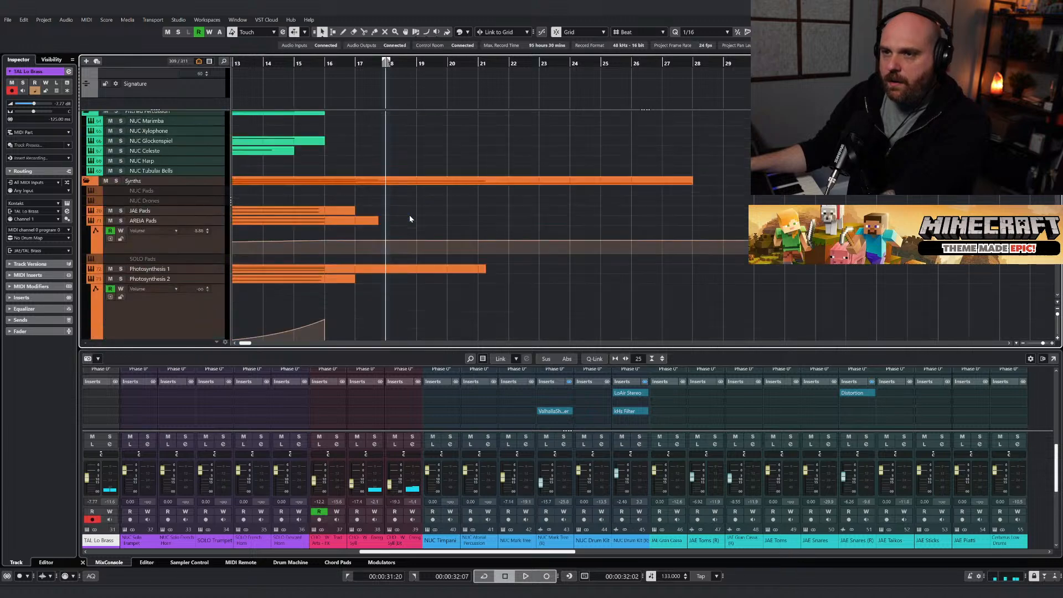
pyautogui.scroll(-5, 387, 235)
pyautogui.rightClick(406, 249)
pyautogui.click(407, 250)
pyautogui.press('h')
pyautogui.scroll(-4, 526, 257)
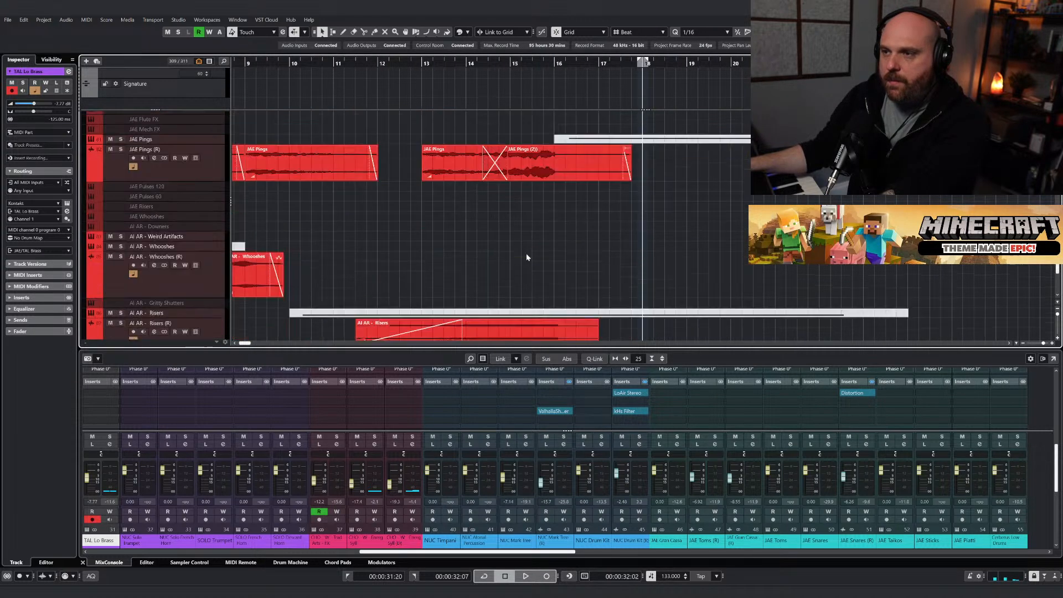
pyautogui.scroll(-4, 526, 253)
pyautogui.scroll(8, 526, 254)
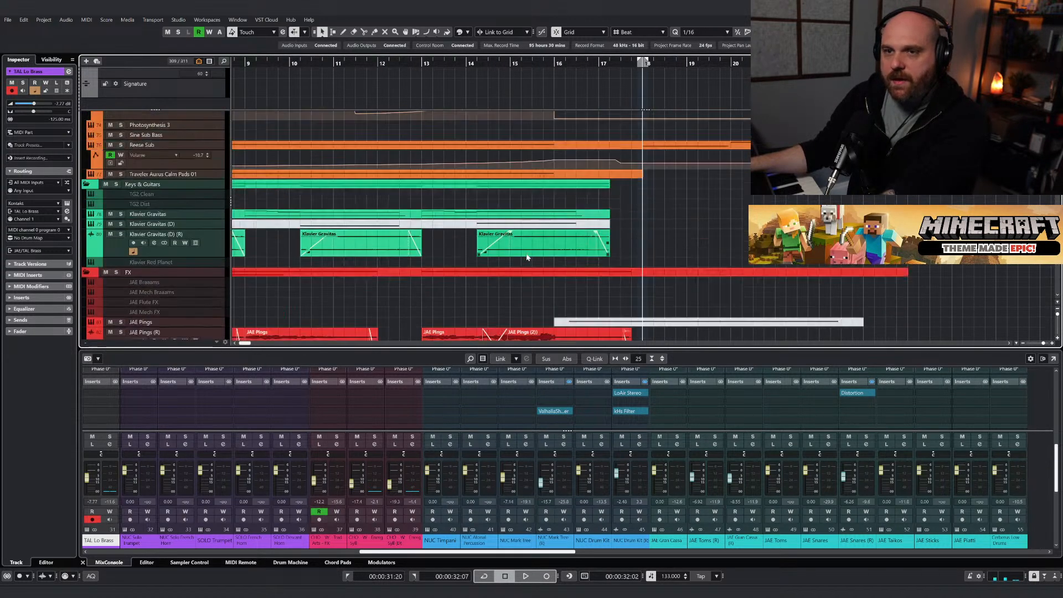
pyautogui.scroll(4, 525, 253)
pyautogui.scroll(-3, 534, 258)
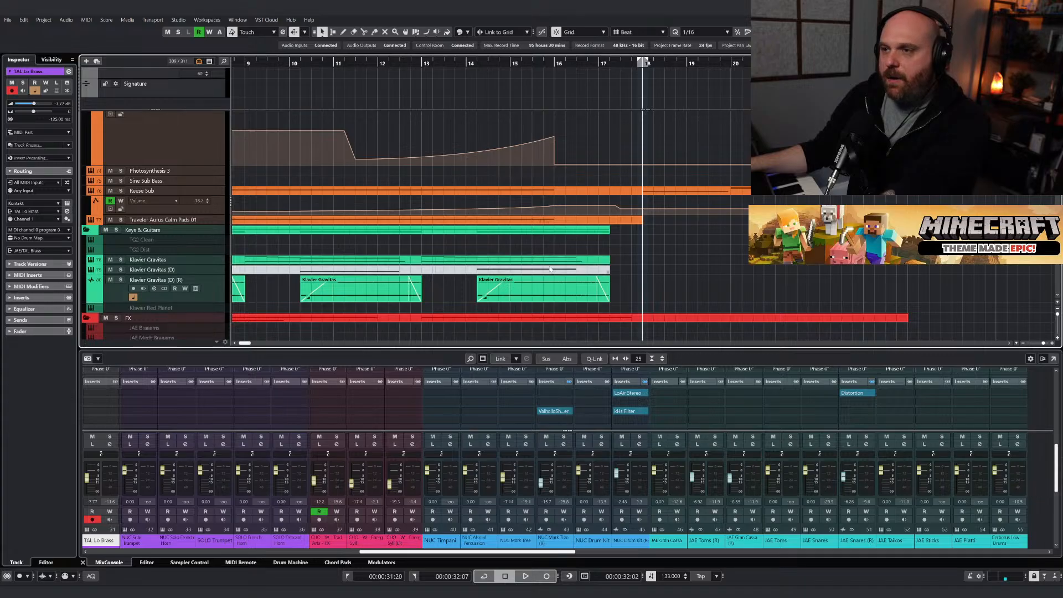
# Extend the Klavier Gravitas MIDI part to bar 24 and open it in the note editor.
pyautogui.click(550, 263)
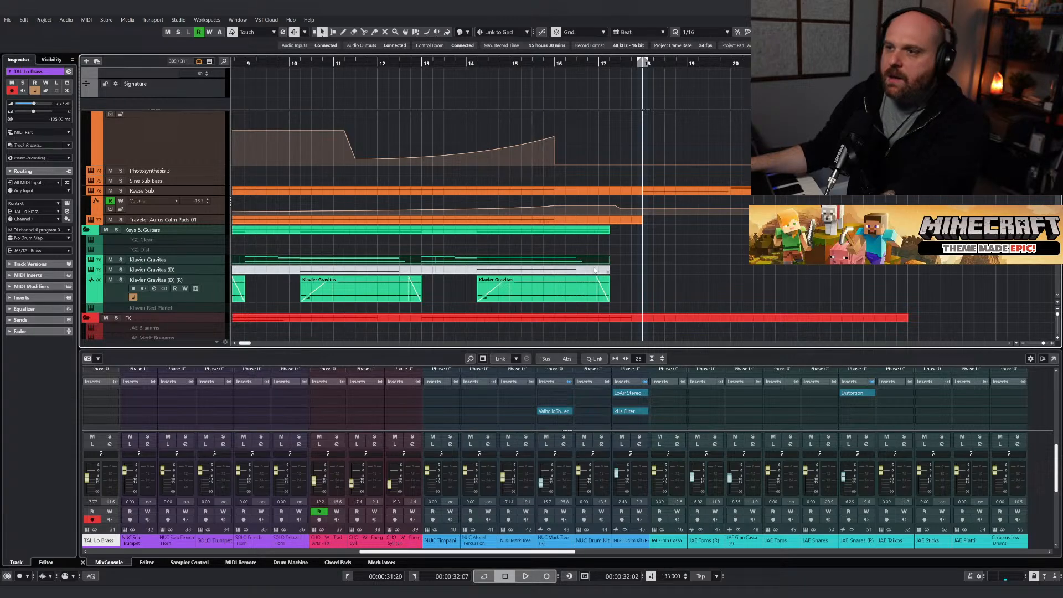
pyautogui.moveTo(607, 262); pyautogui.dragTo(908, 262)
pyautogui.doubleClick(636, 264)
# Copy the four-note melody phrase starting at bar 9 to bar 18, leaving out its low bass note.
pyautogui.rightClick(633, 265)
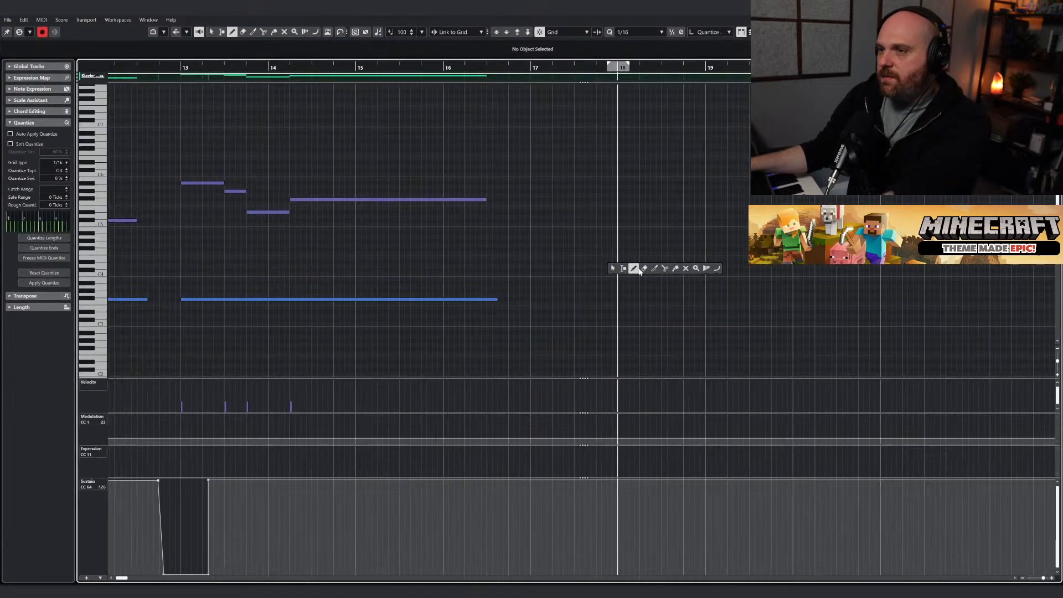
pyautogui.click(634, 268)
pyautogui.rightClick(298, 194)
pyautogui.click(299, 198)
pyautogui.moveTo(190, 173); pyautogui.dragTo(479, 258)
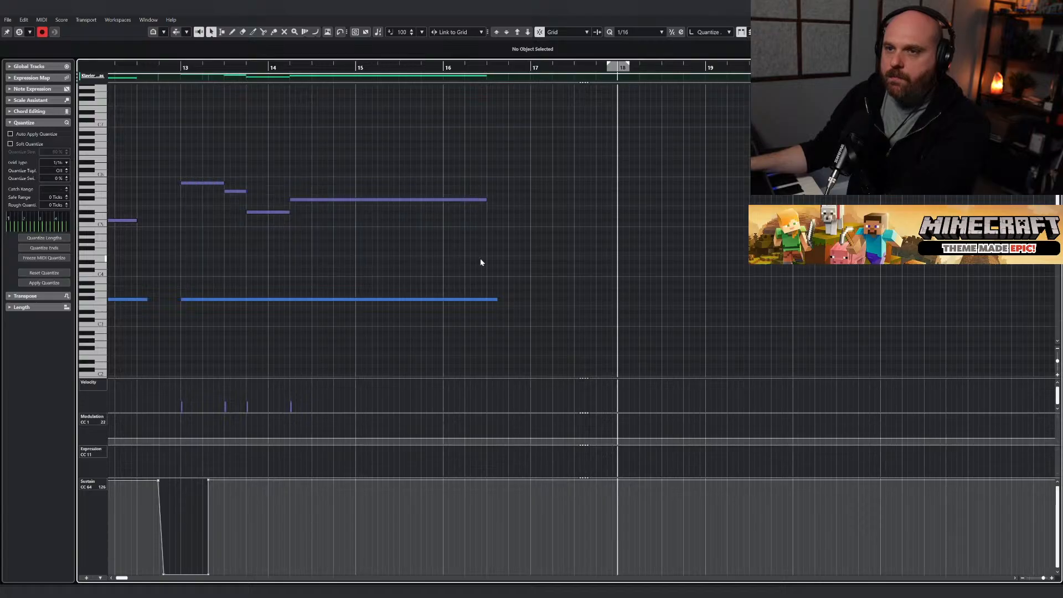
pyautogui.scroll(-1, 458, 252)
pyautogui.hscroll(-4, 458, 252)
pyautogui.press('g')
pyautogui.moveTo(379, 170); pyautogui.dragTo(468, 232)
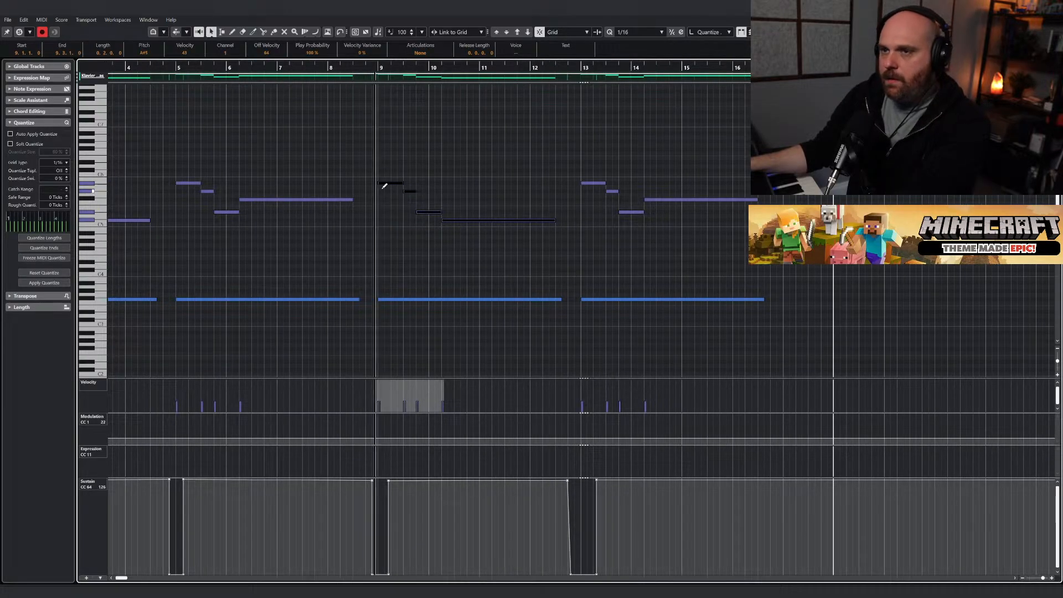
pyautogui.moveTo(388, 182); pyautogui.dragTo(842, 183)
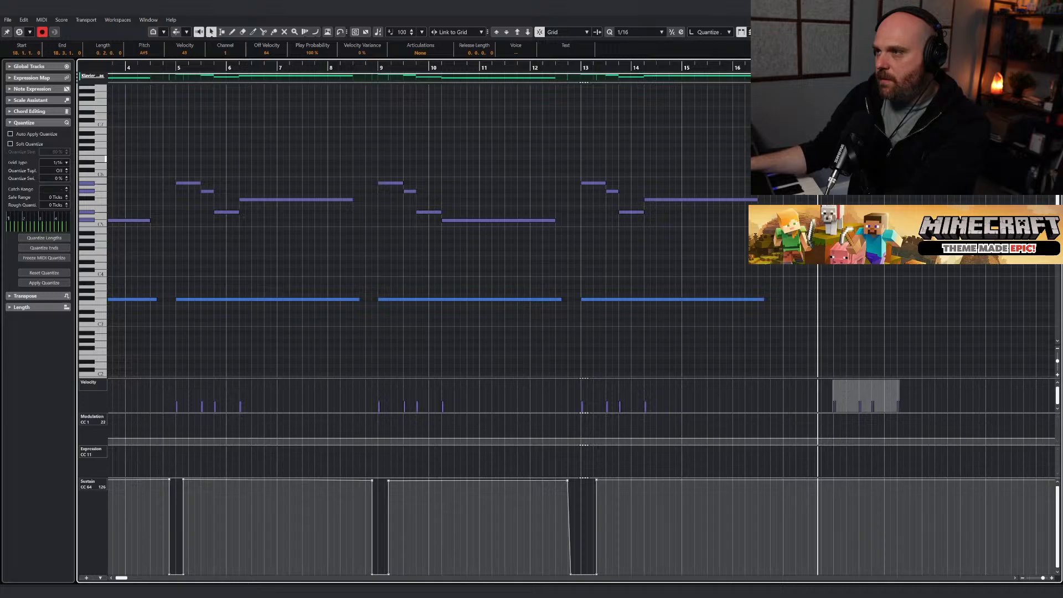
# Play the copied Klavier Gravitas phrase from just before bar 18.
pyautogui.press('space')
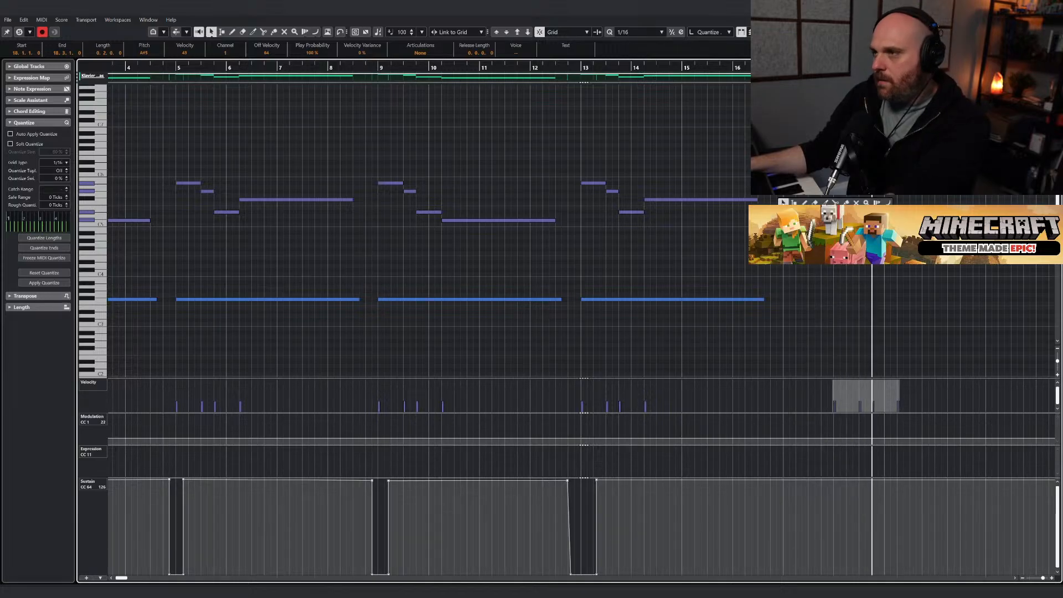
pyautogui.press('space')
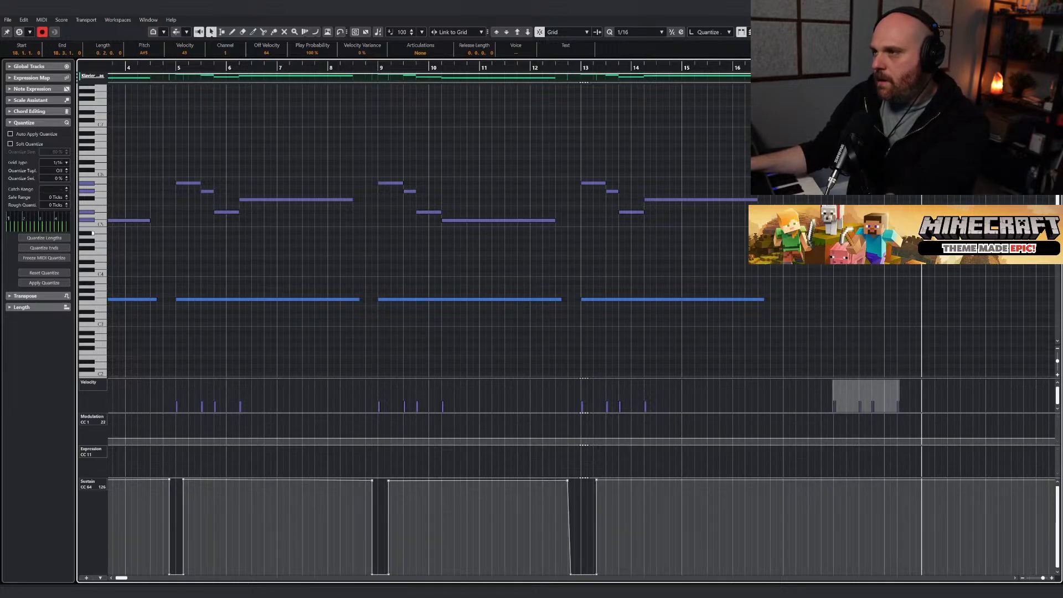
pyautogui.press('g')
pyautogui.click(573, 67)
pyautogui.press('space')
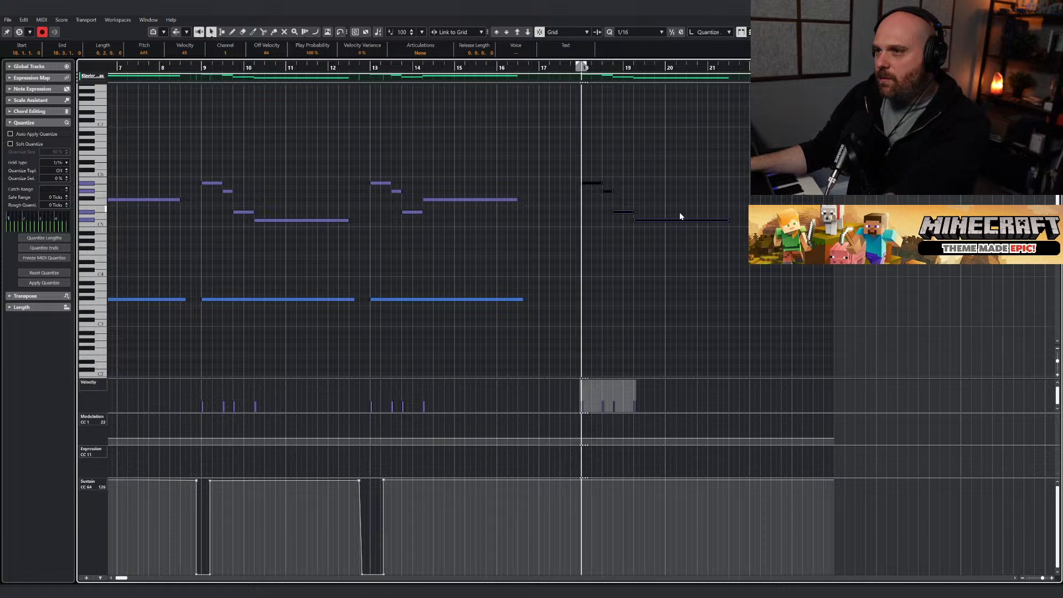
# Shorten the new phrase's last note to end at bar 20 and repeat the phrase from bar 20 with a higher final note.
pyautogui.press('h')
pyautogui.rightClick(713, 250)
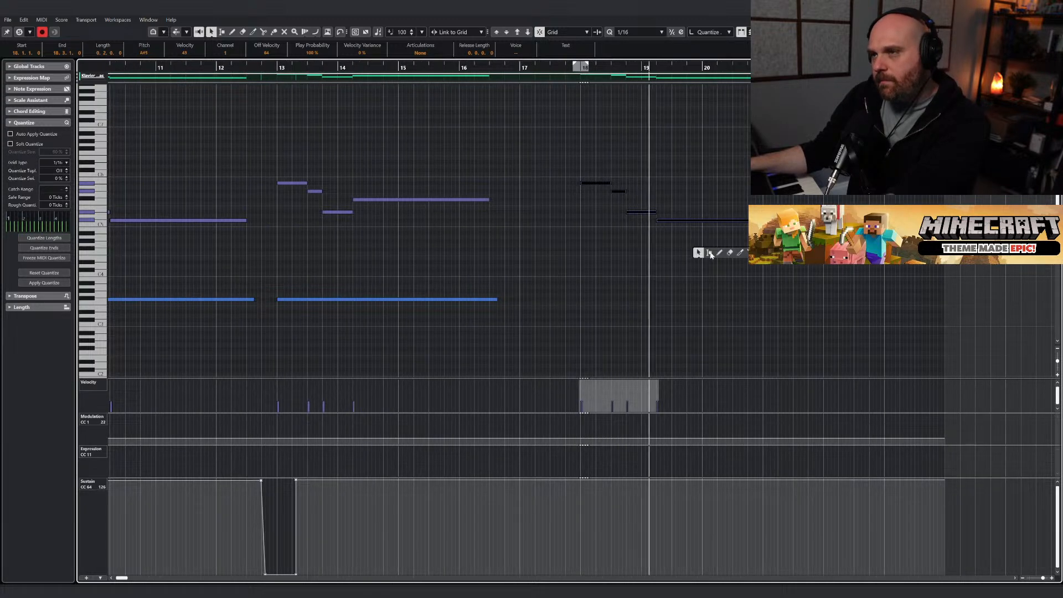
pyautogui.click(699, 253)
pyautogui.rightClick(602, 221)
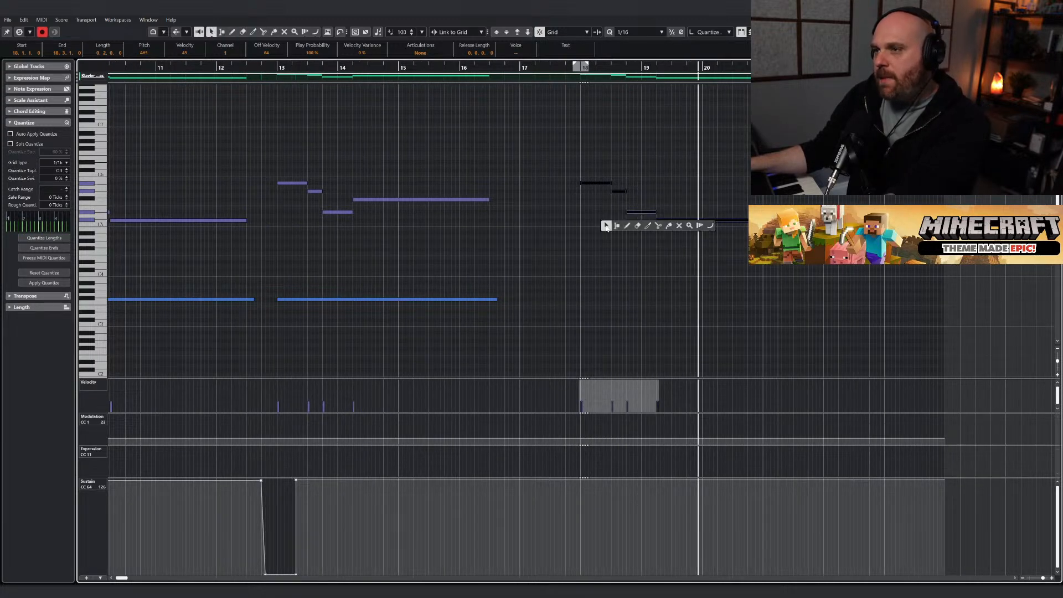
pyautogui.click(600, 220)
pyautogui.moveTo(733, 220); pyautogui.dragTo(711, 187)
pyautogui.click(760, 203)
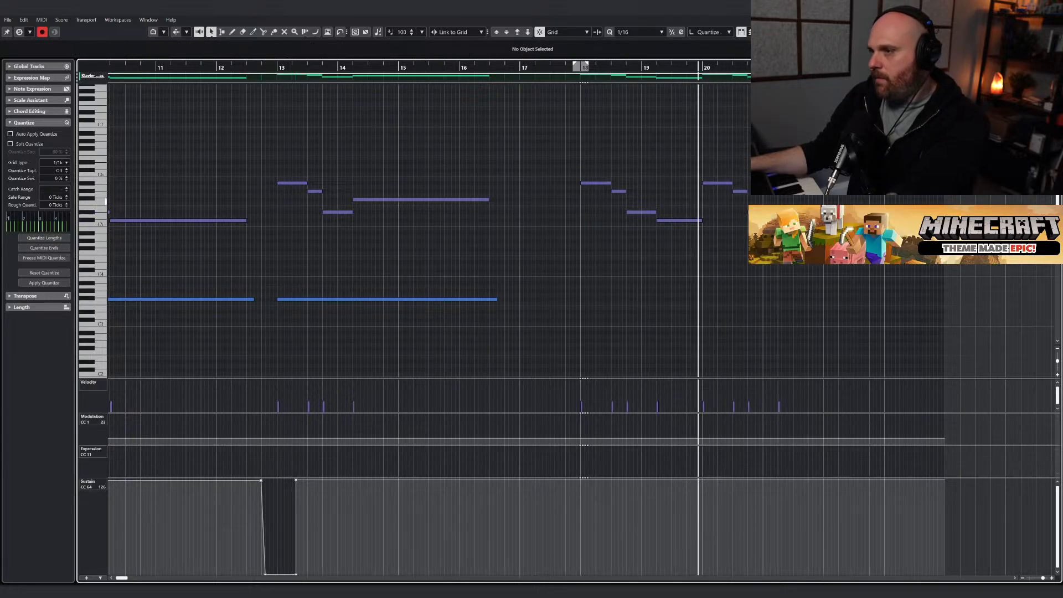
pyautogui.moveTo(823, 222); pyautogui.dragTo(824, 203)
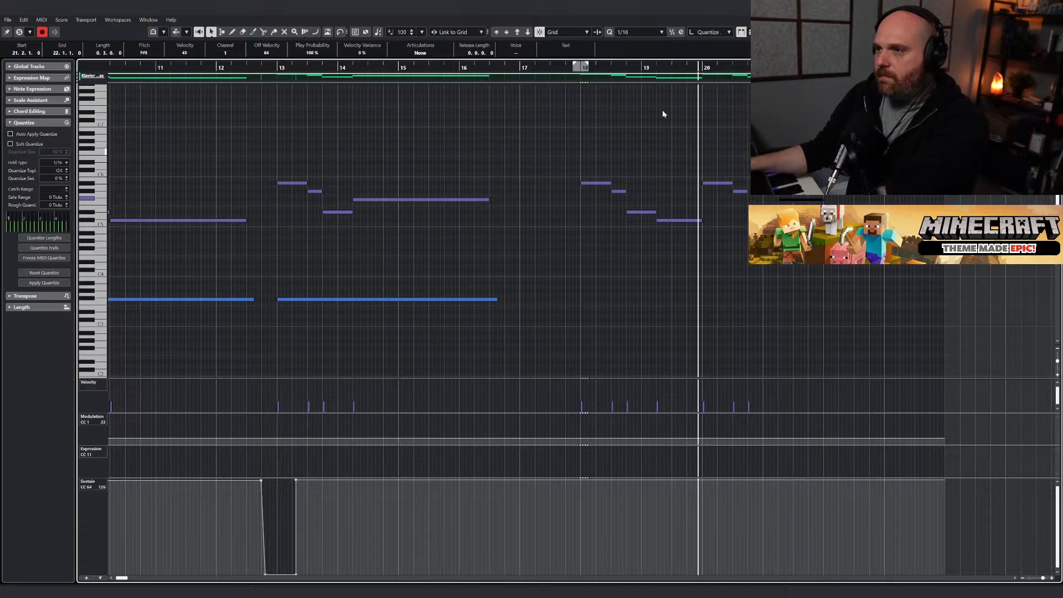
# Play the new Klavier Gravitas melody from just before bar 18 and close the note editor.
pyautogui.moveTo(585, 67); pyautogui.dragTo(569, 67)
pyautogui.press('space')
pyautogui.rightClick(615, 129)
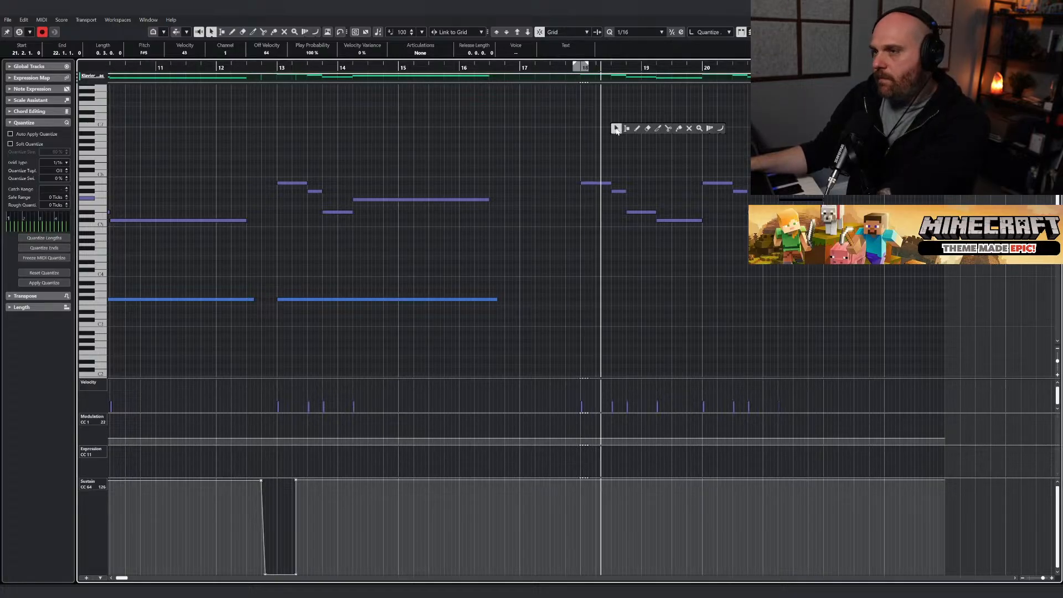
pyautogui.click(616, 131)
pyautogui.press('Return')
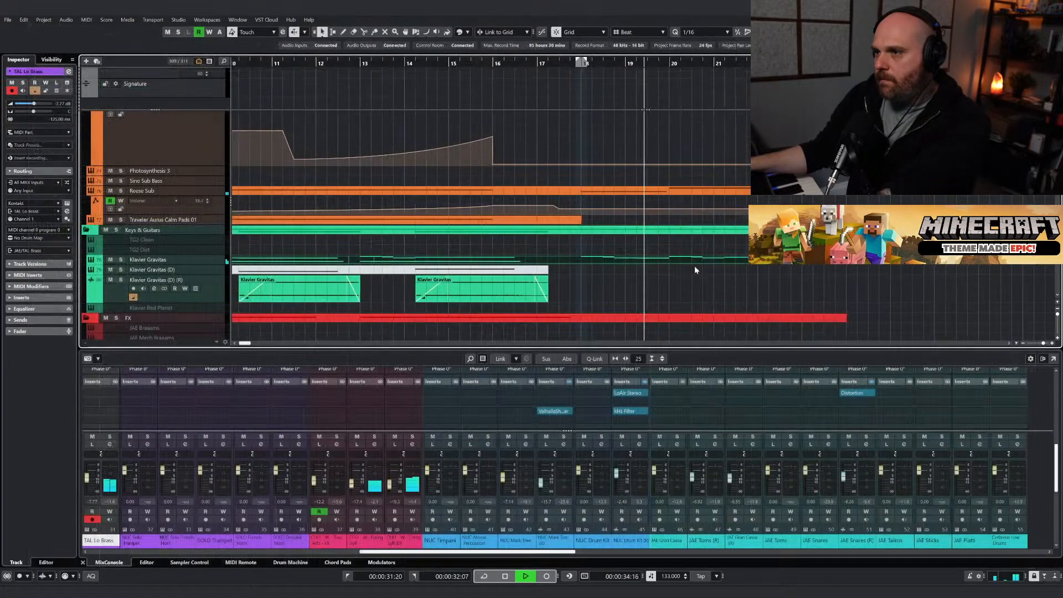
# Show the Klavier Gravitas volume automation and add points that lower it from 0 dB just before bar 18 to -6.33 dB at bar 18.
pyautogui.click(86, 262)
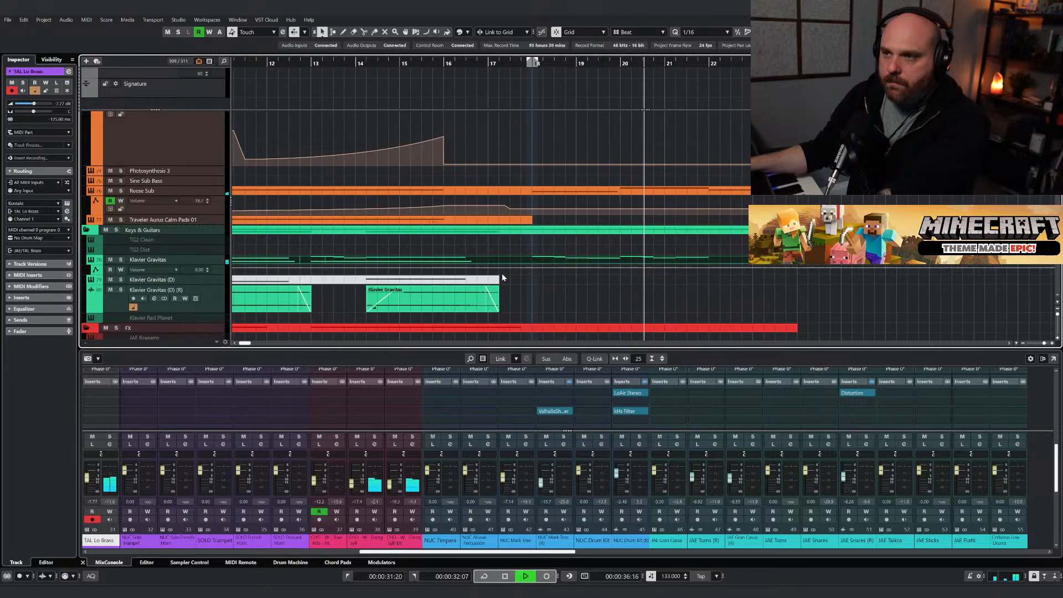
pyautogui.press('space')
pyautogui.moveTo(217, 274); pyautogui.dragTo(216, 302)
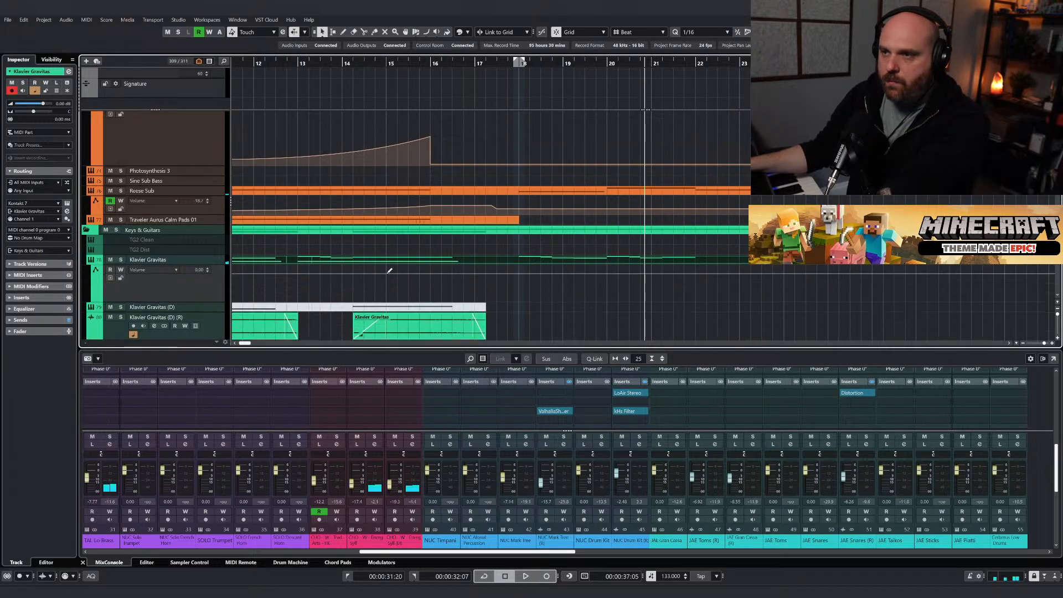
pyautogui.click(511, 272)
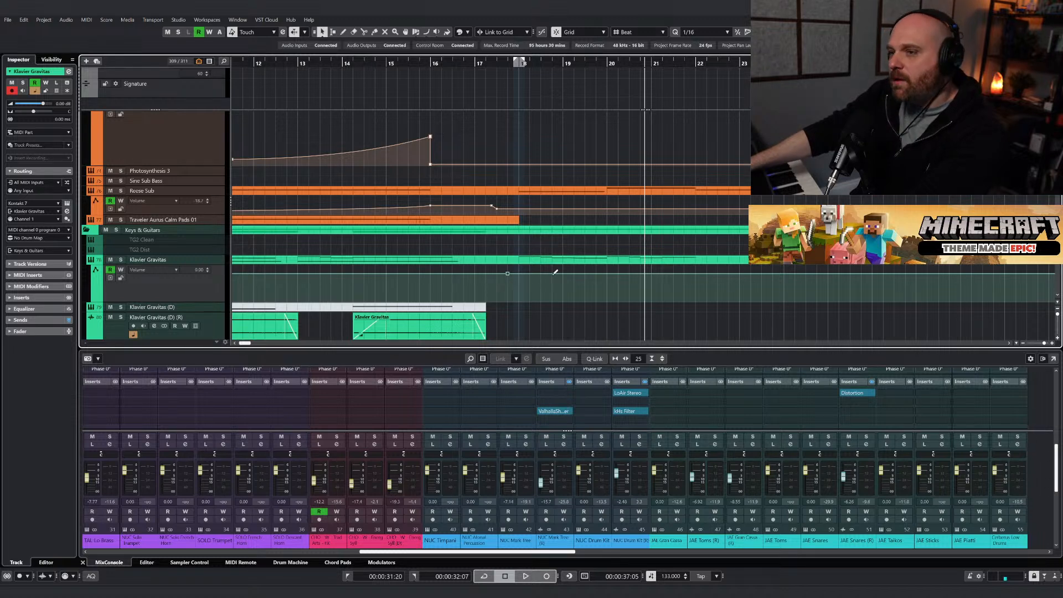
pyautogui.click(519, 282)
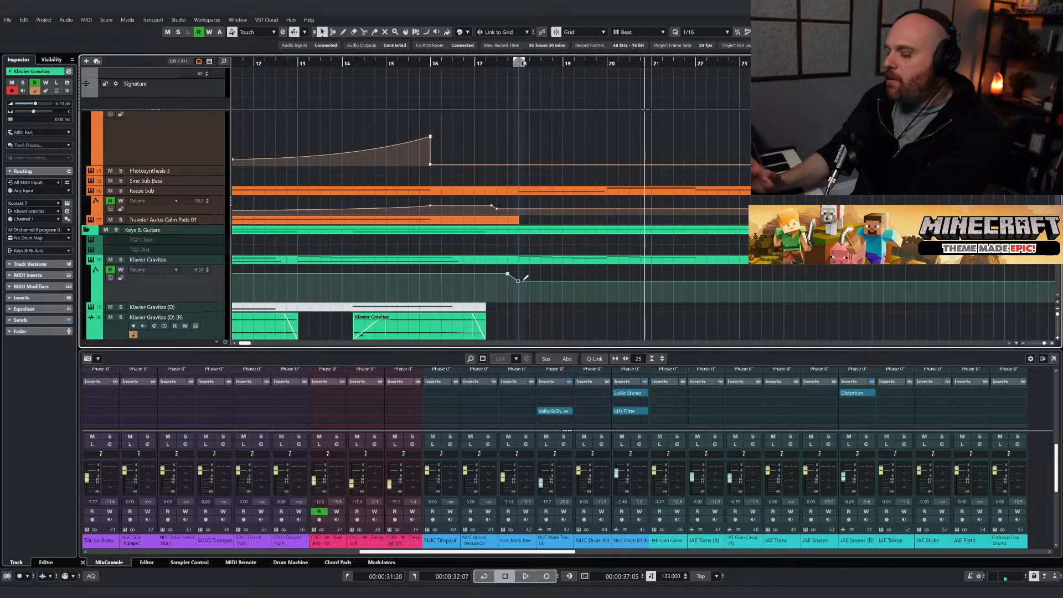
# Play the mix from just before bar 18 to review the lowered Klavier Gravitas level.
pyautogui.click(507, 64)
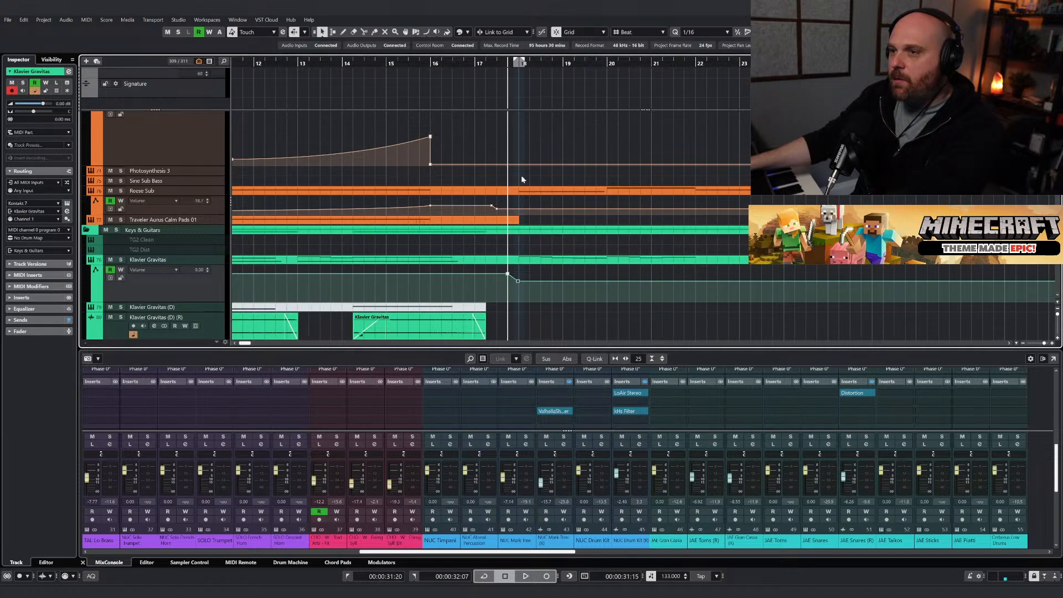
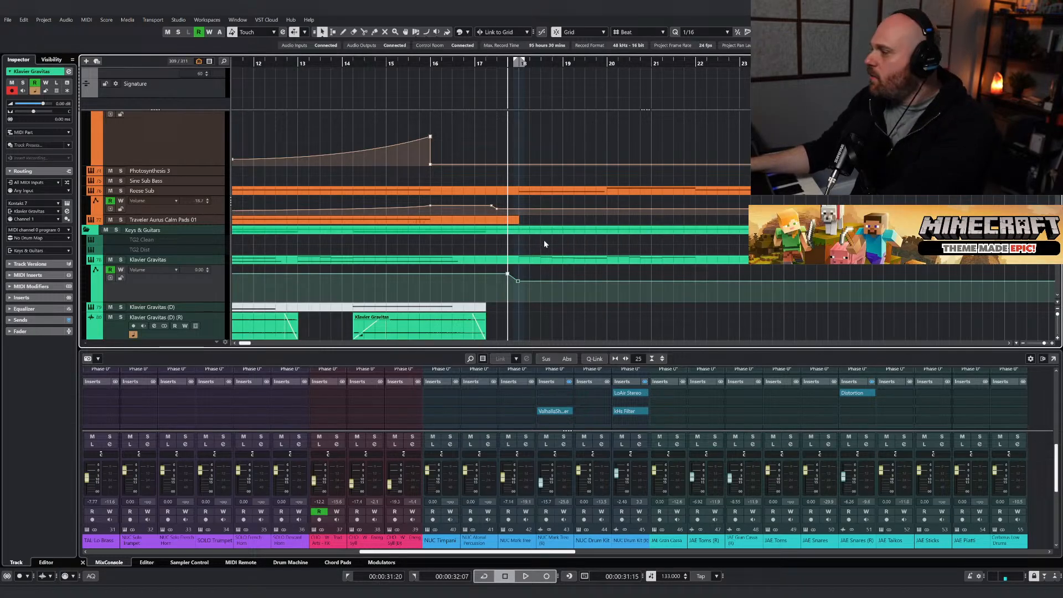
pyautogui.scroll(-3, 537, 242)
pyautogui.scroll(3, 540, 242)
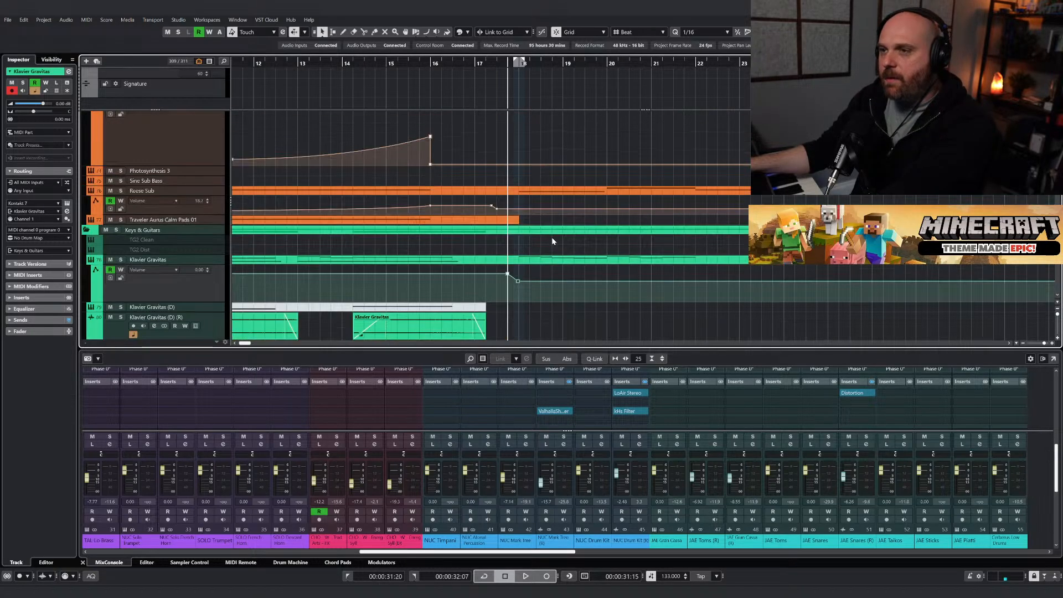
pyautogui.press('space')
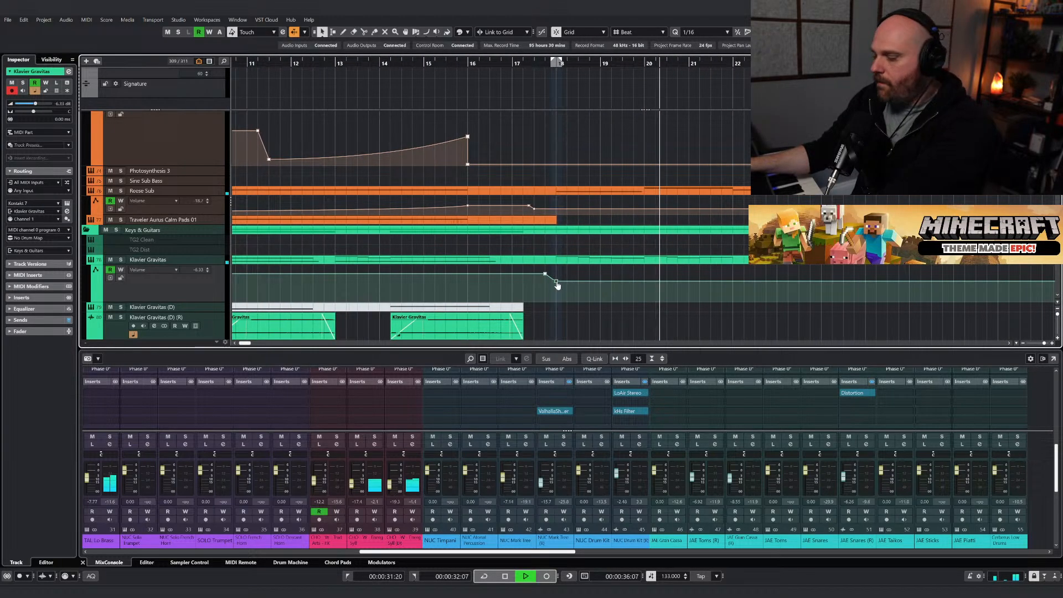
# Lower the Klavier Gravitas volume automation point at bar 18 to -12.0 dB and stop playback.
pyautogui.moveTo(564, 281); pyautogui.dragTo(556, 289)
pyautogui.press('space')
pyautogui.scroll(3, 493, 236)
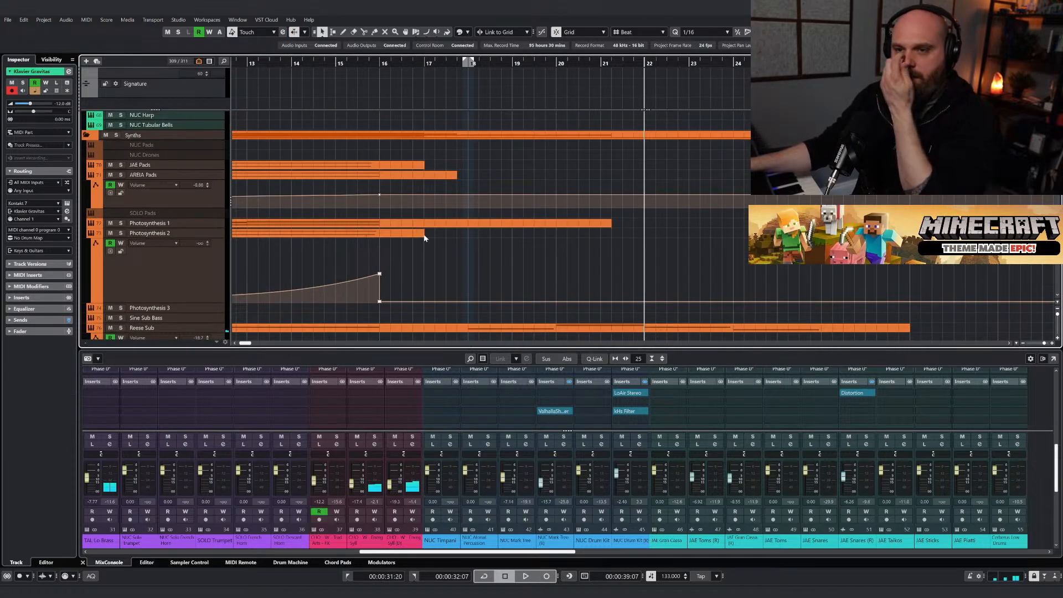
pyautogui.scroll(-3, 422, 236)
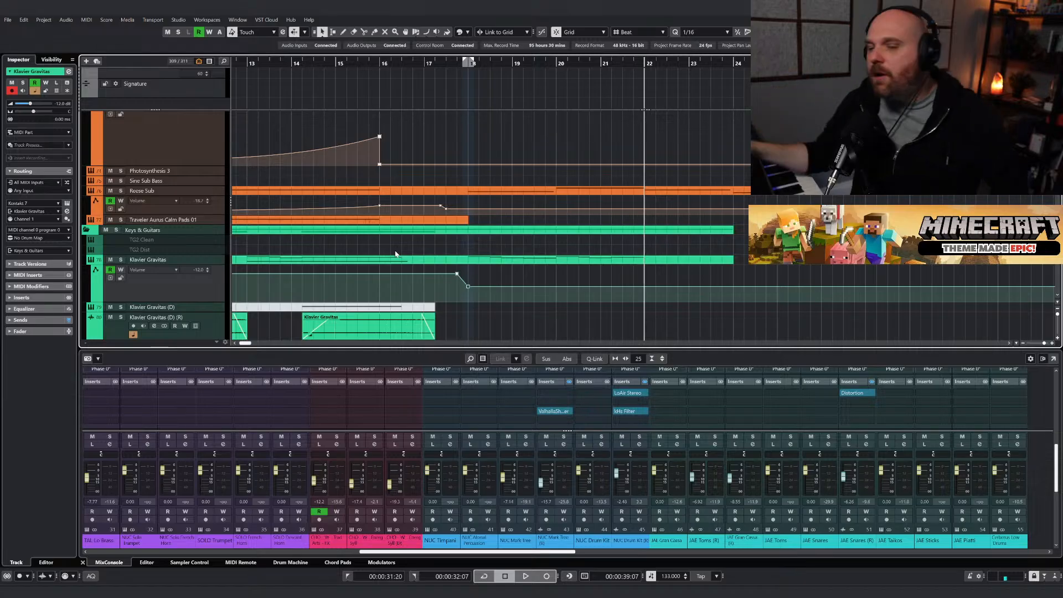
# Duplicate the Reese Sub track and delete the MIDI part from the copy.
pyautogui.click(282, 208)
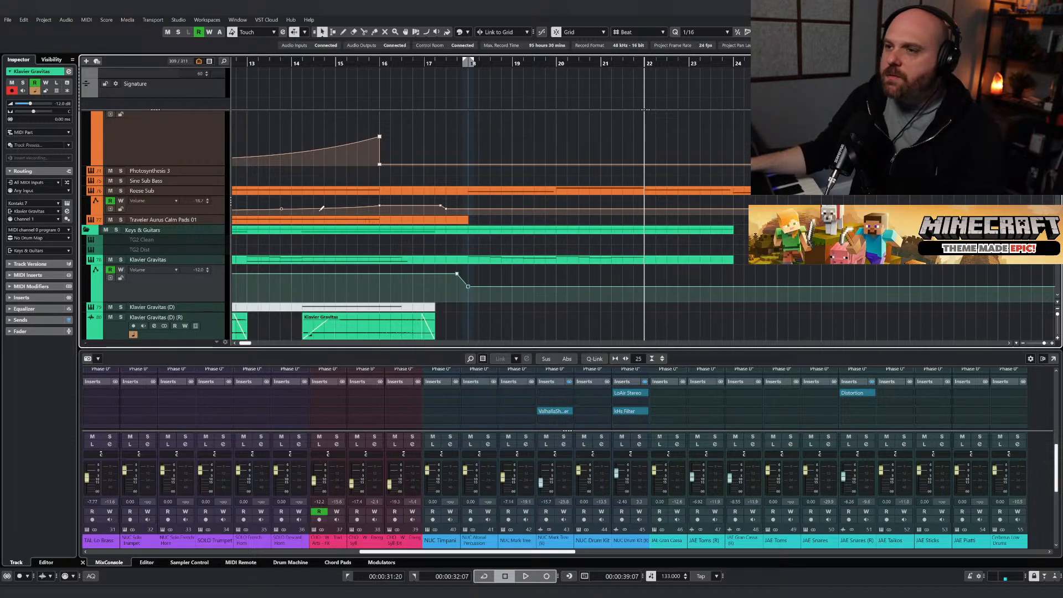
pyautogui.click(189, 190)
pyautogui.rightClick(190, 191)
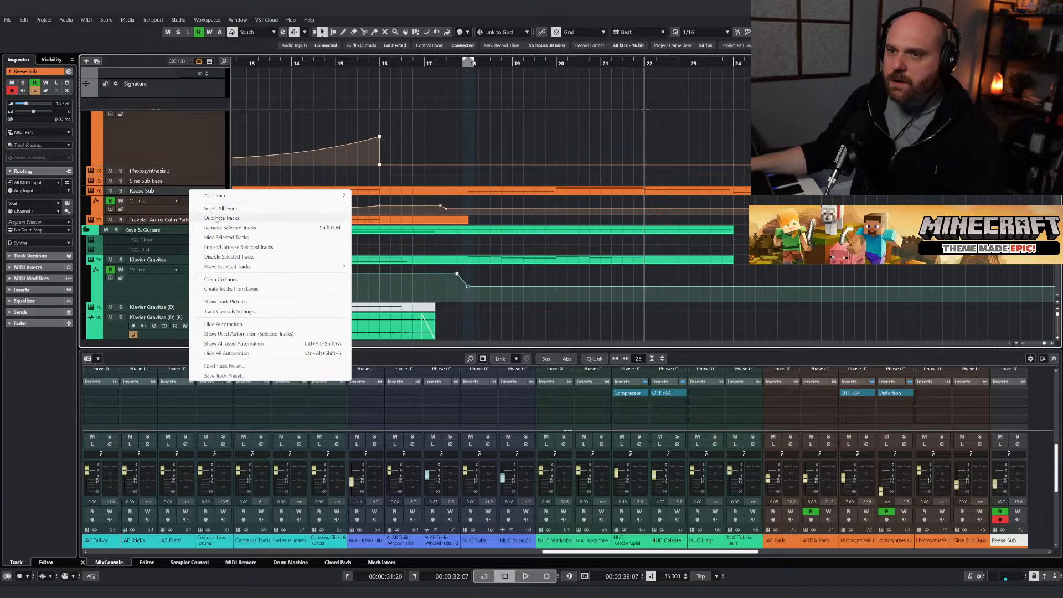
pyautogui.click(216, 218)
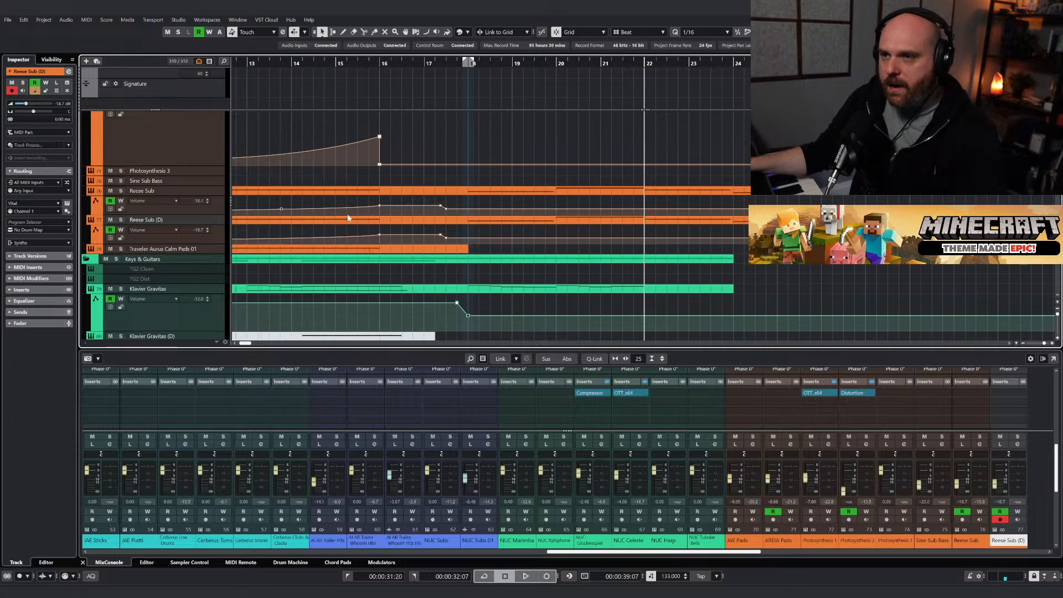
pyautogui.hscroll(-5, 335, 243)
pyautogui.scroll(-5, 334, 247)
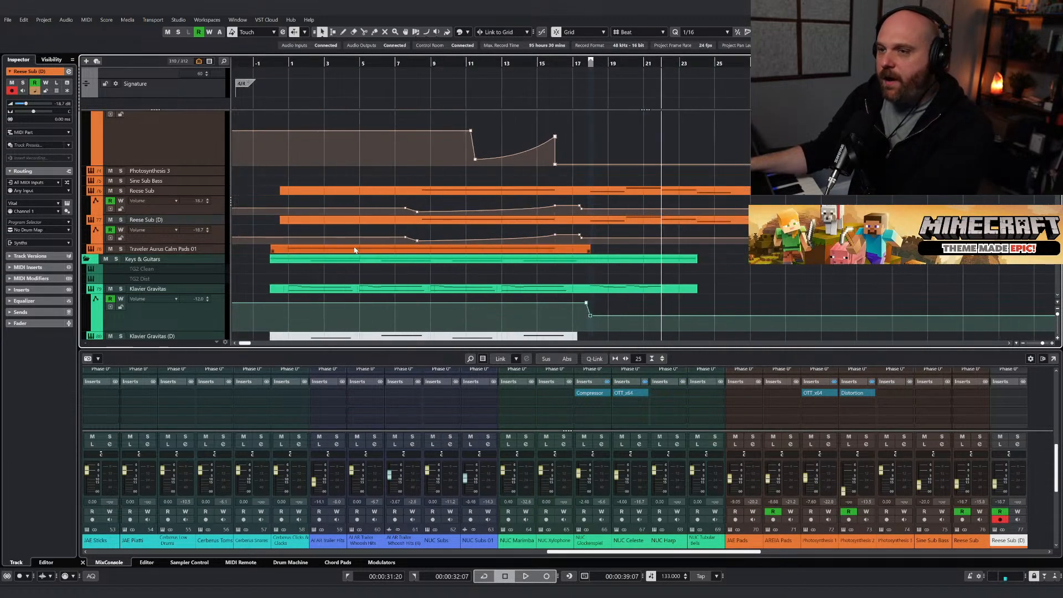
pyautogui.click(355, 250)
pyautogui.click(357, 218)
pyautogui.press('Delete')
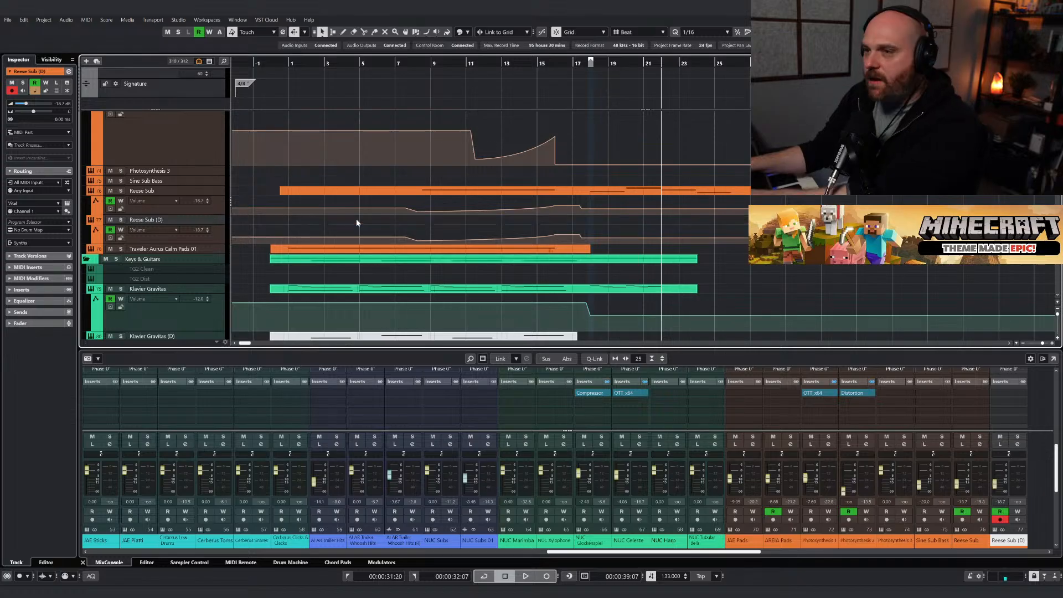
# Load the LORN Style Lead preset into the duplicated track's Vital synth and close the synth window.
pyautogui.press('e')
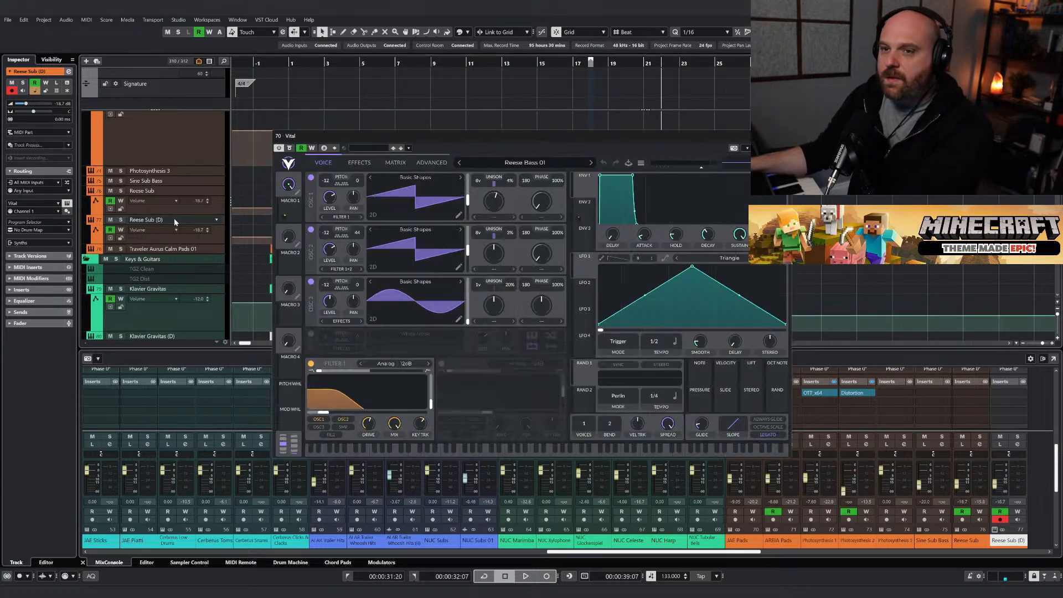
pyautogui.click(496, 165)
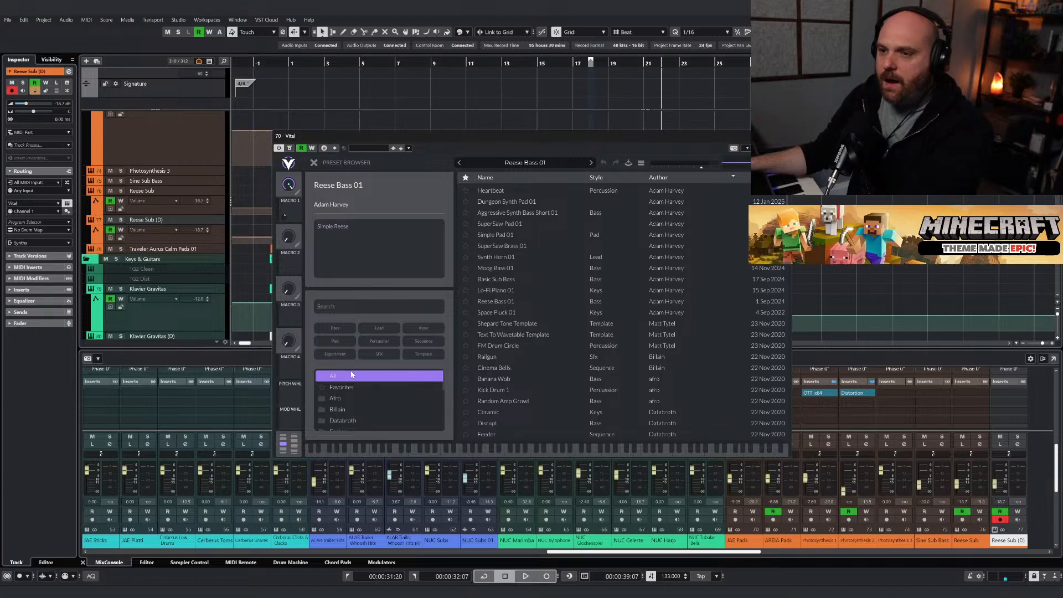
pyautogui.write('lorn')
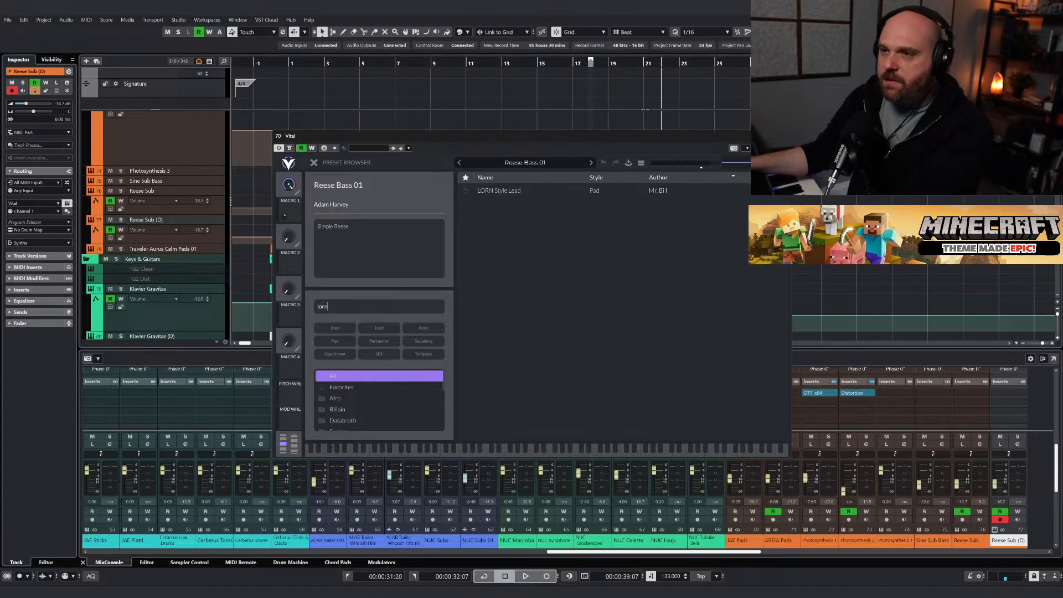
pyautogui.click(499, 191)
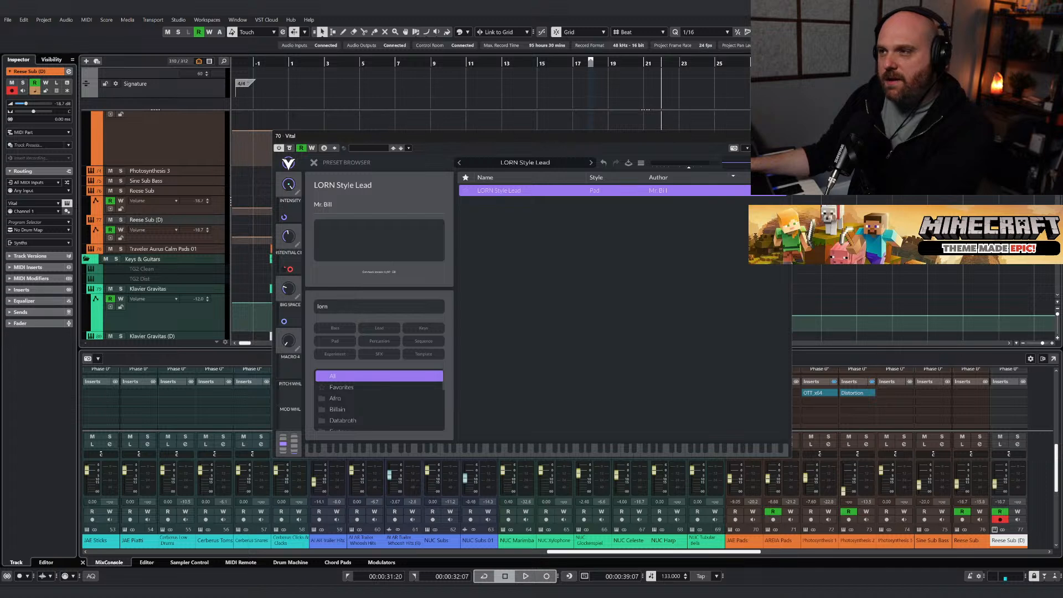
pyautogui.click(784, 135)
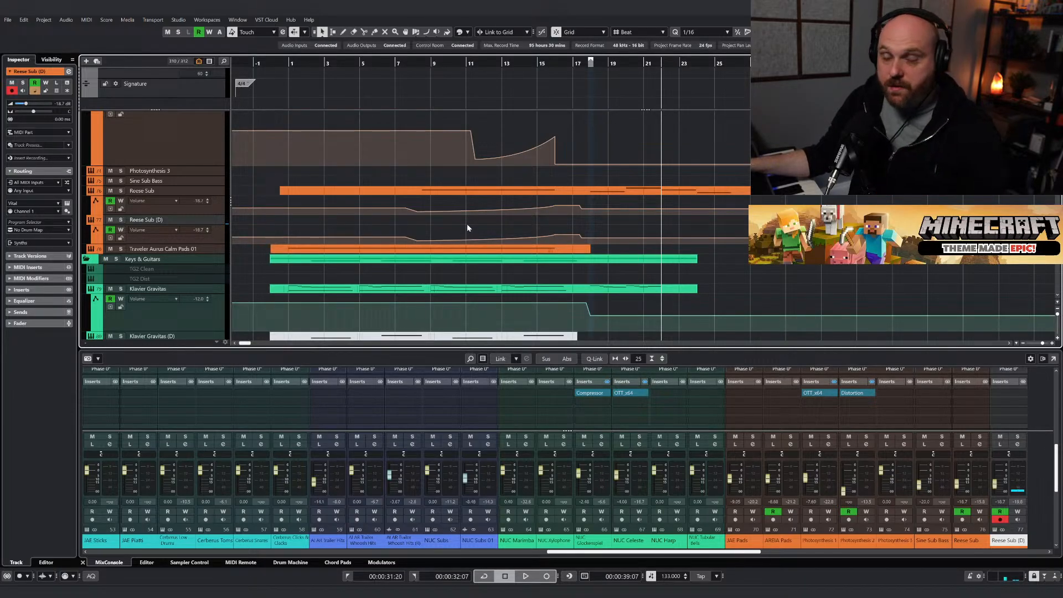
# Copy the AR Violins I - Perf Leg part at bar 17 and paste it at bar 17 on the Reese Sub (D) track.
pyautogui.scroll(20, 571, 221)
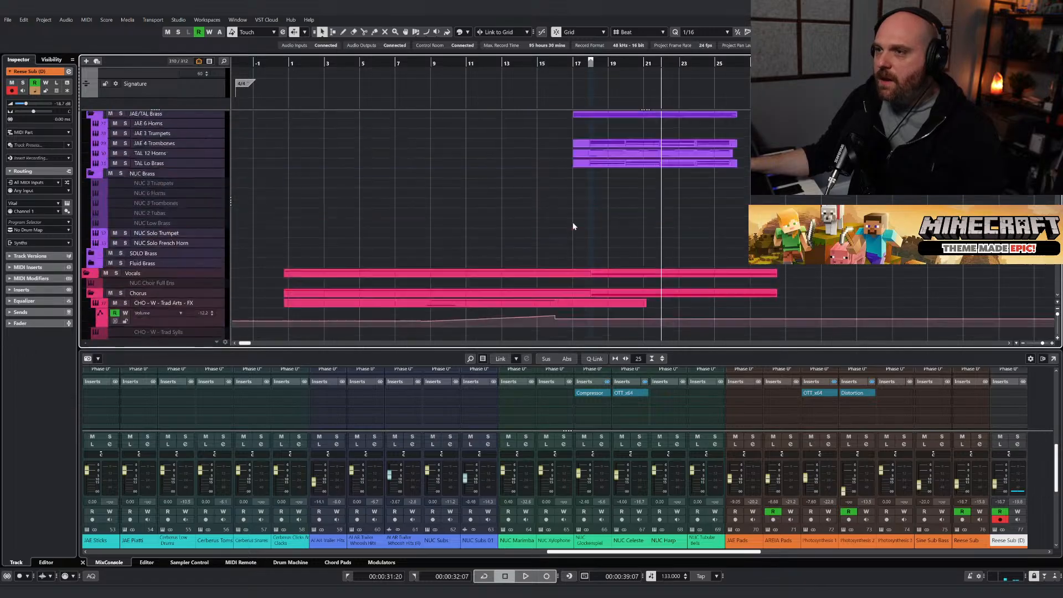
pyautogui.click(588, 148)
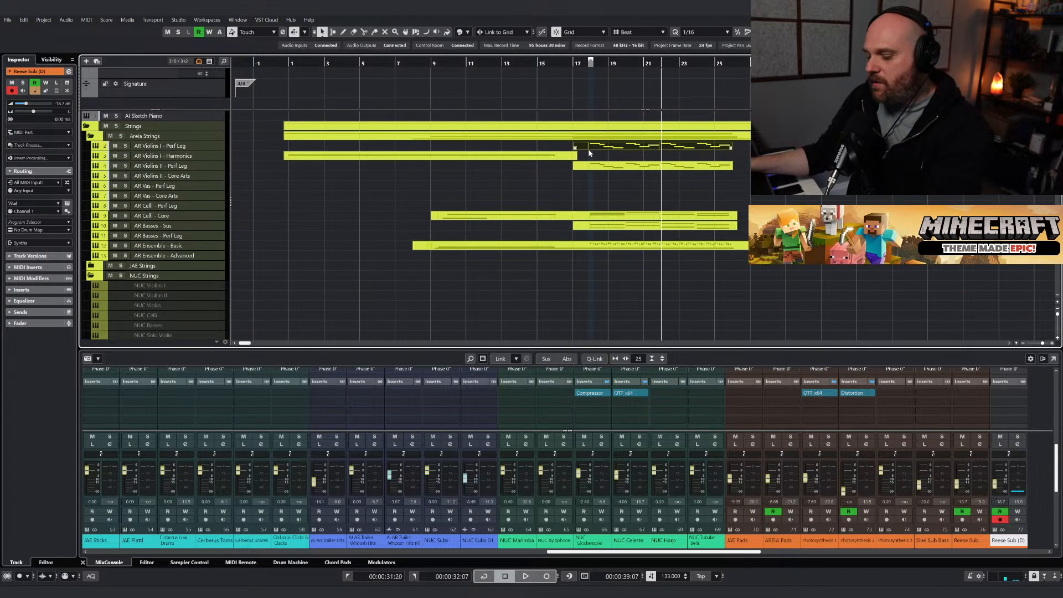
pyautogui.click(574, 69)
pyautogui.scroll(-20, 487, 205)
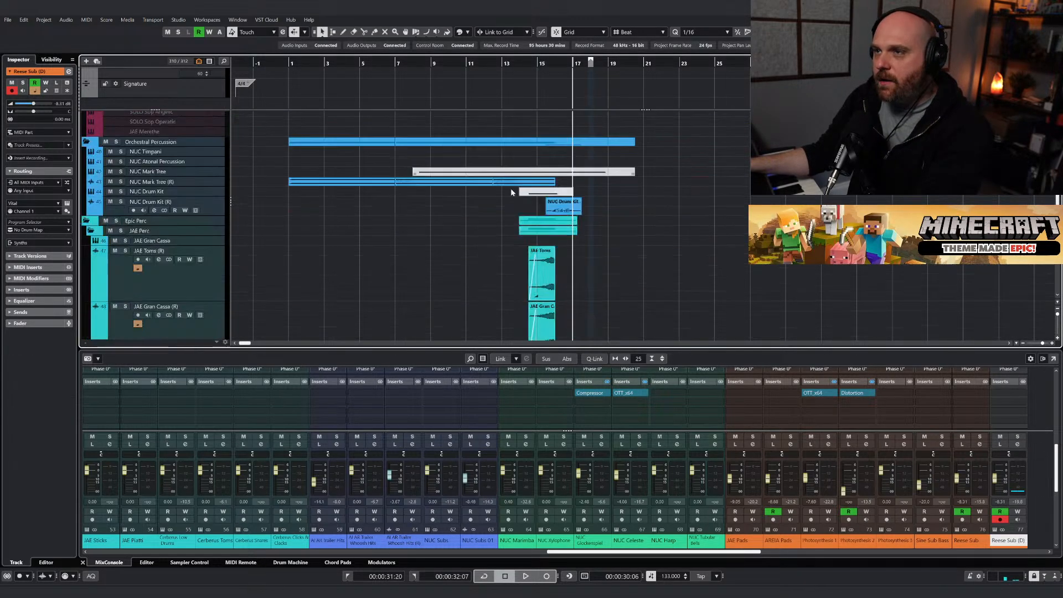
pyautogui.scroll(-10, 472, 209)
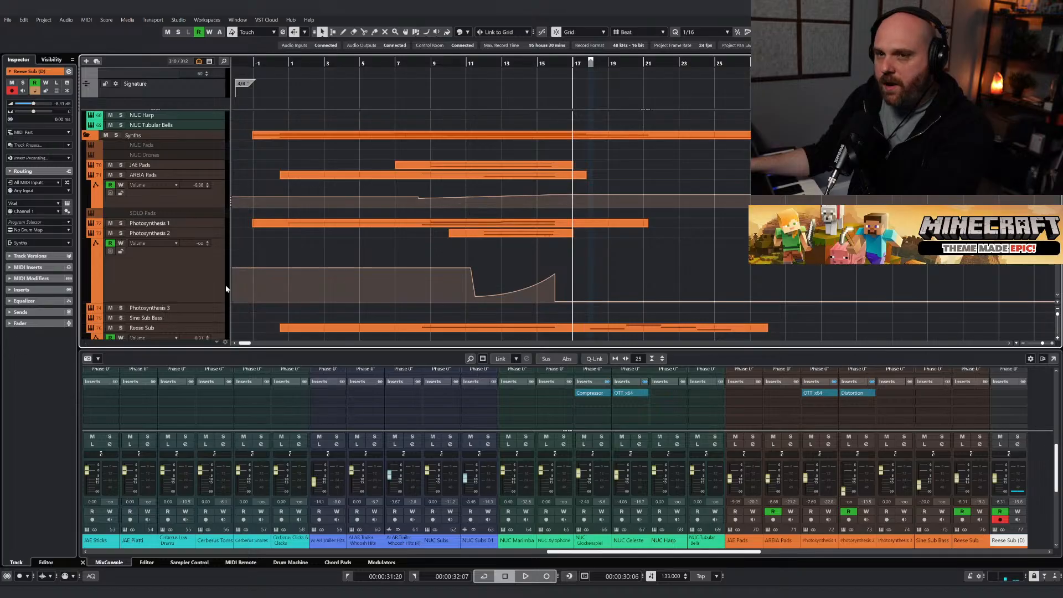
pyautogui.scroll(3, 404, 290)
pyautogui.scroll(-1, 434, 293)
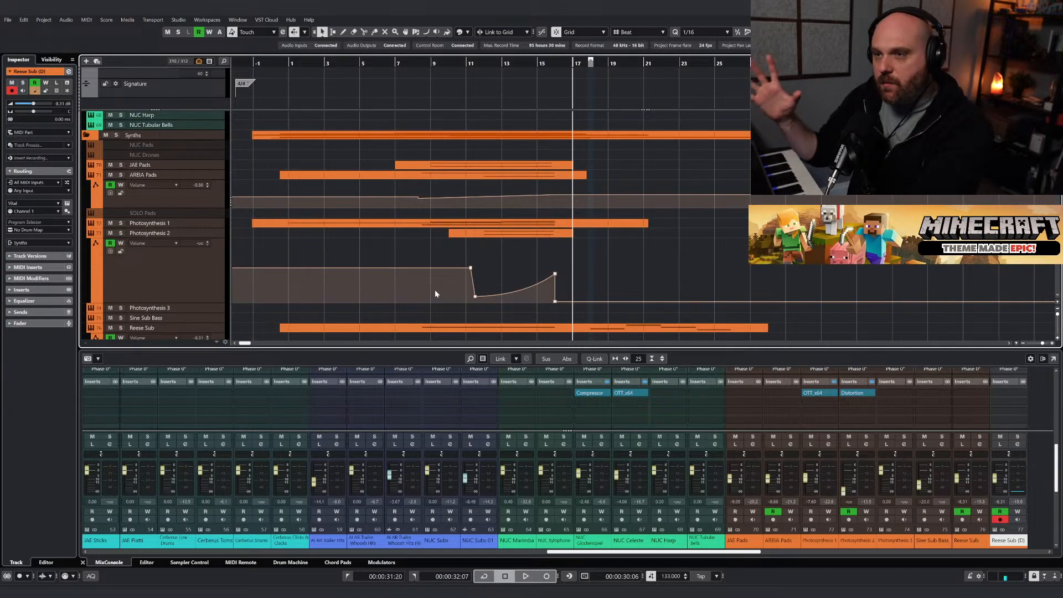
pyautogui.scroll(-1, 420, 292)
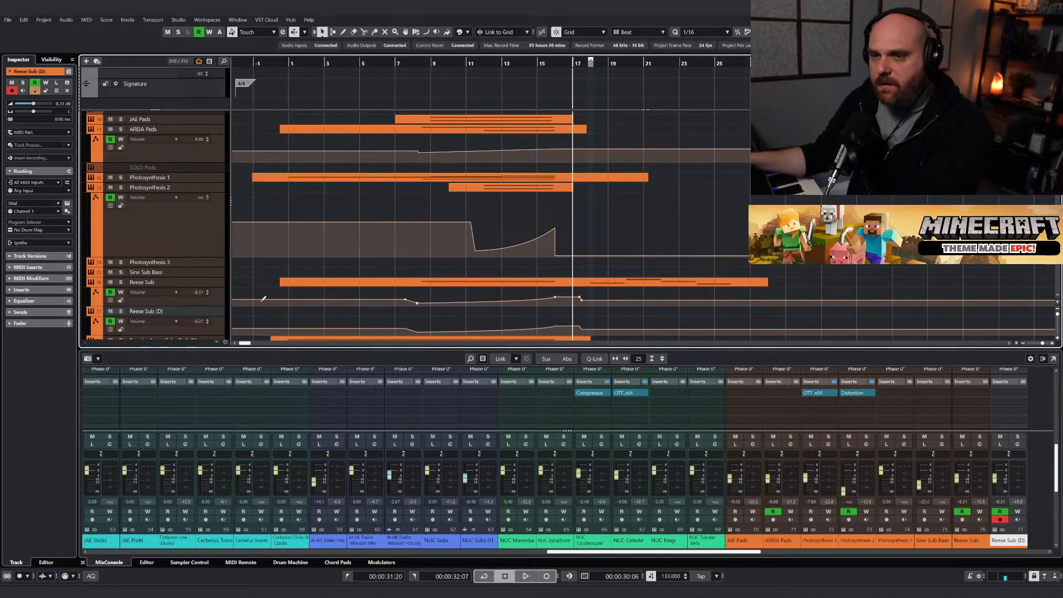
pyautogui.hotkey('ctrl', 'v')
# Solo and play the Reese Sub (D) track, and transpose all notes of its pasted melody down one octave.
pyautogui.click(121, 311)
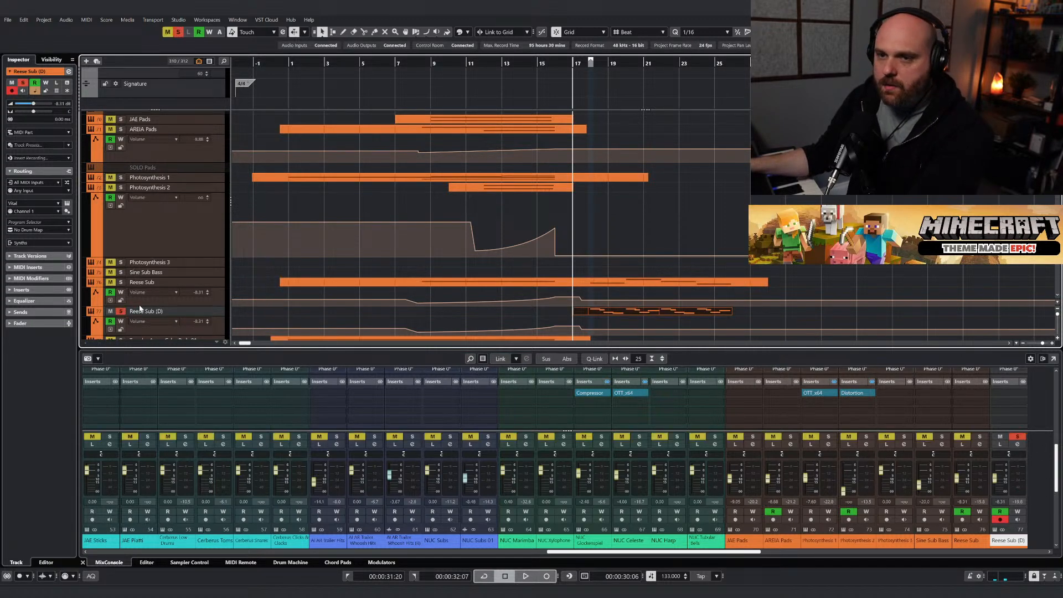
pyautogui.press('space')
pyautogui.doubleClick(602, 313)
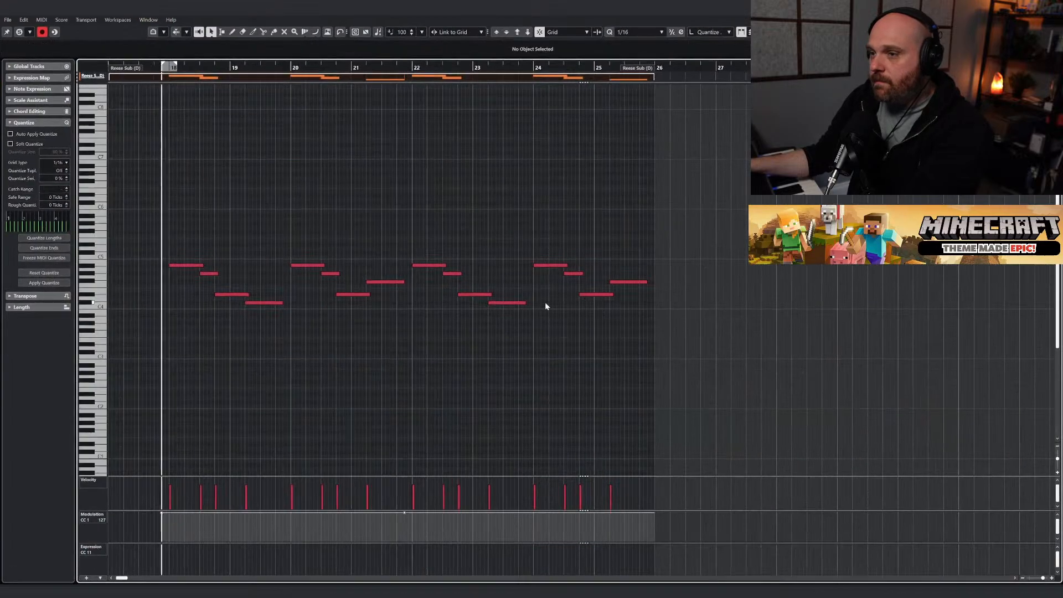
pyautogui.moveTo(671, 335); pyautogui.dragTo(175, 221)
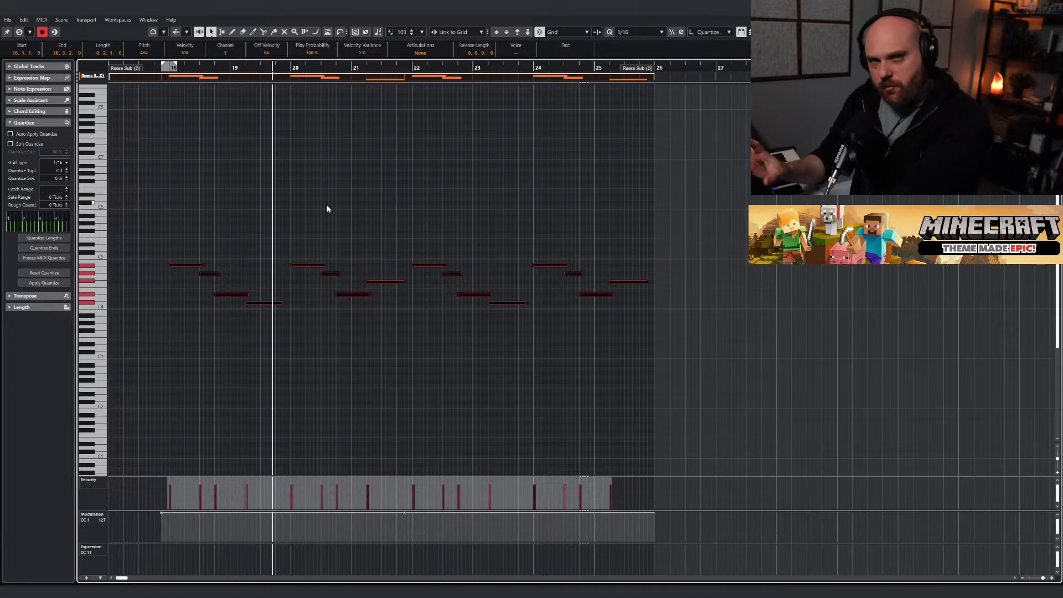
pyautogui.click(528, 32)
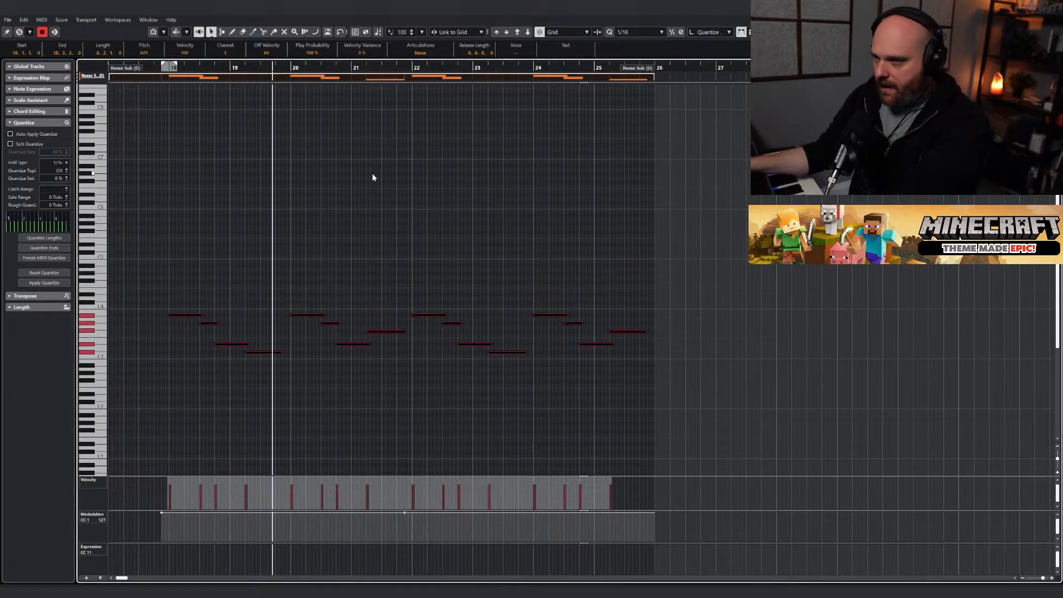
pyautogui.click(1051, 7)
# Play the Reese Sub (D) melody in the full mix from just before bar 18, and solo it for comparison.
pyautogui.scroll(-5, 587, 271)
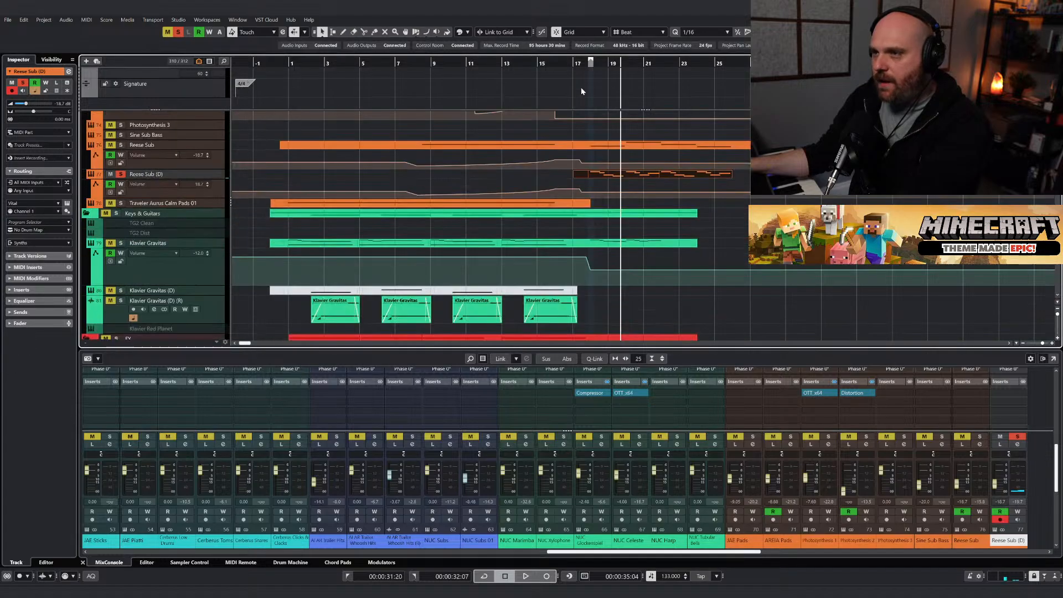
pyautogui.click(581, 65)
pyautogui.click(178, 32)
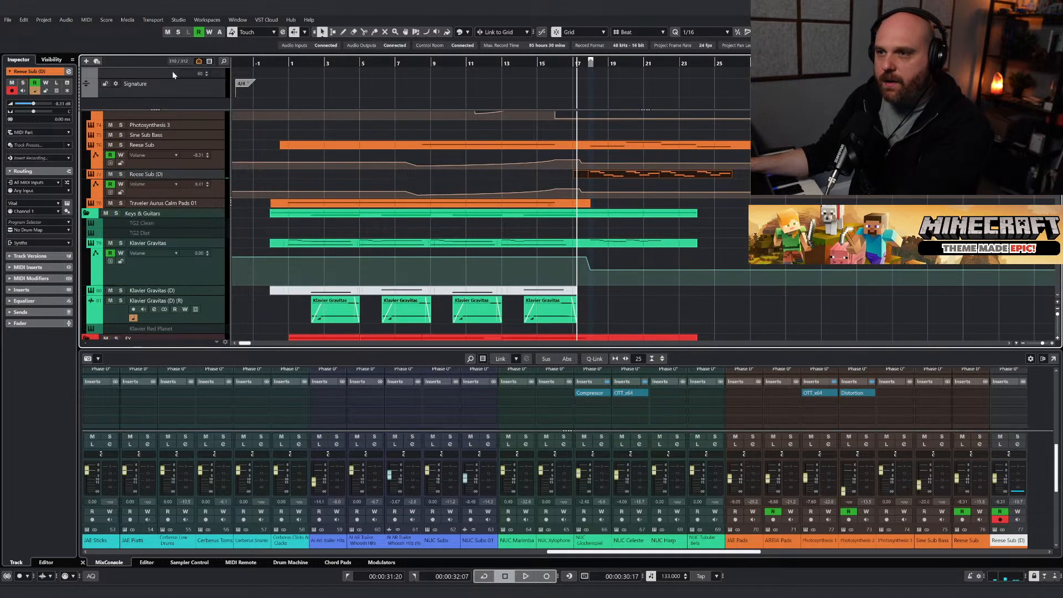
pyautogui.press('space')
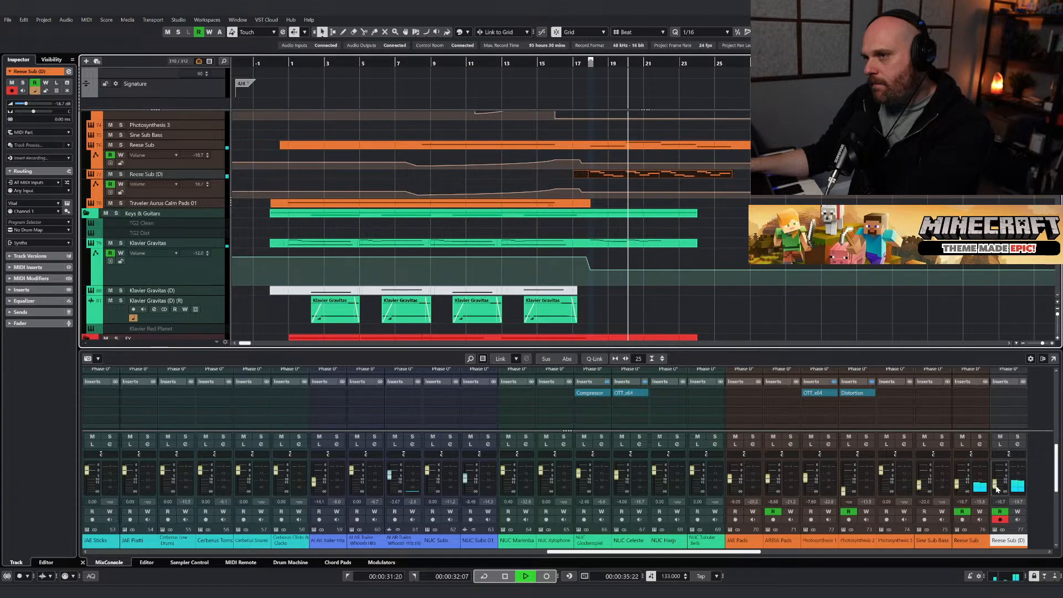
pyautogui.click(1017, 437)
pyautogui.hscroll(1, 620, 187)
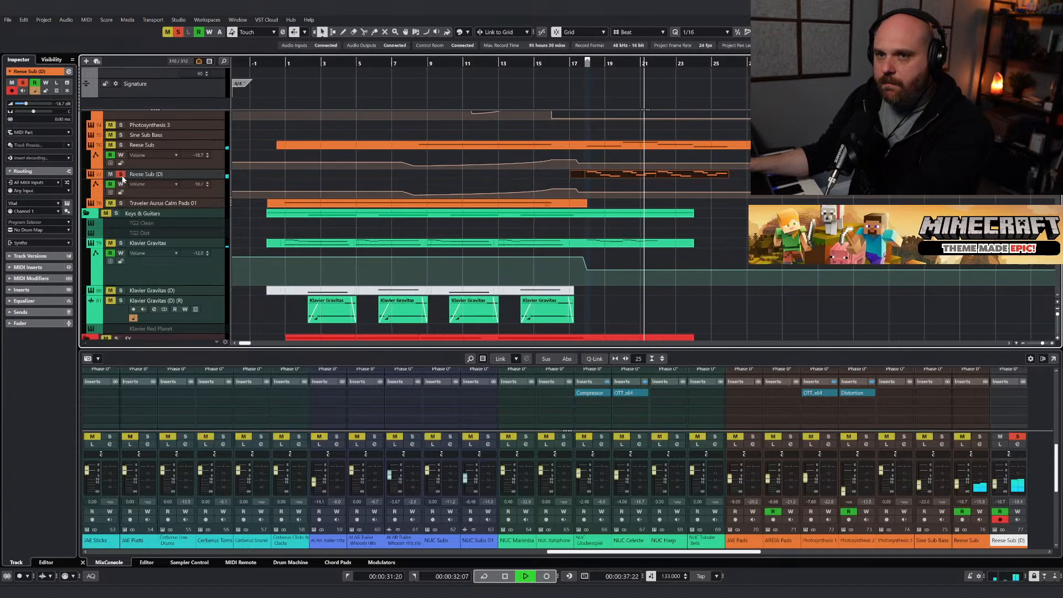
pyautogui.press('space')
# While playing the soloed melody from before bar 18, lower the distortion drive and reverb time in Vital's LORN Style Lead effects.
pyautogui.click(620, 179)
pyautogui.press('Return')
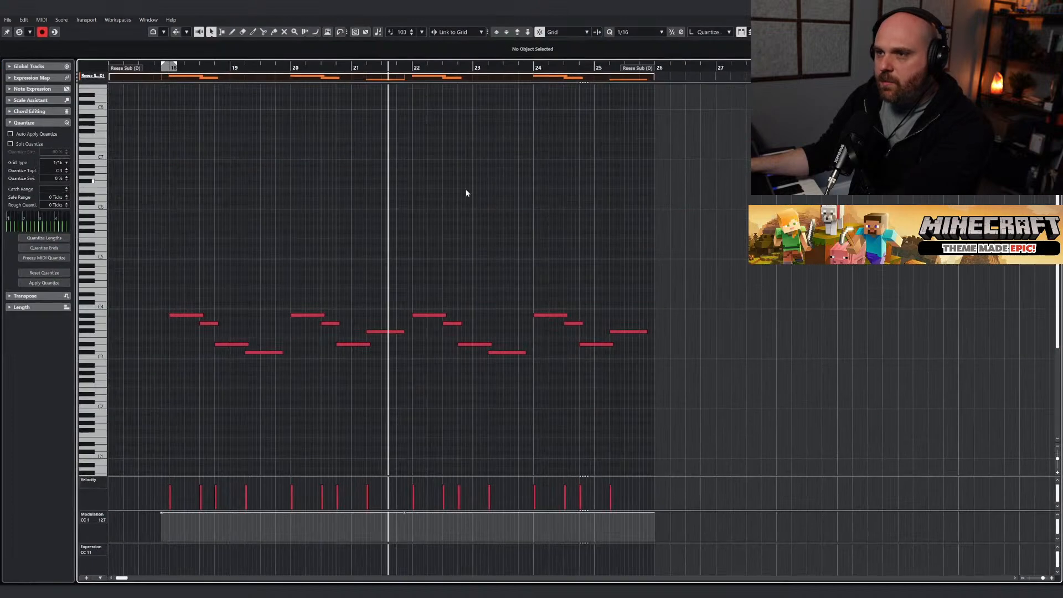
pyautogui.press('F11')
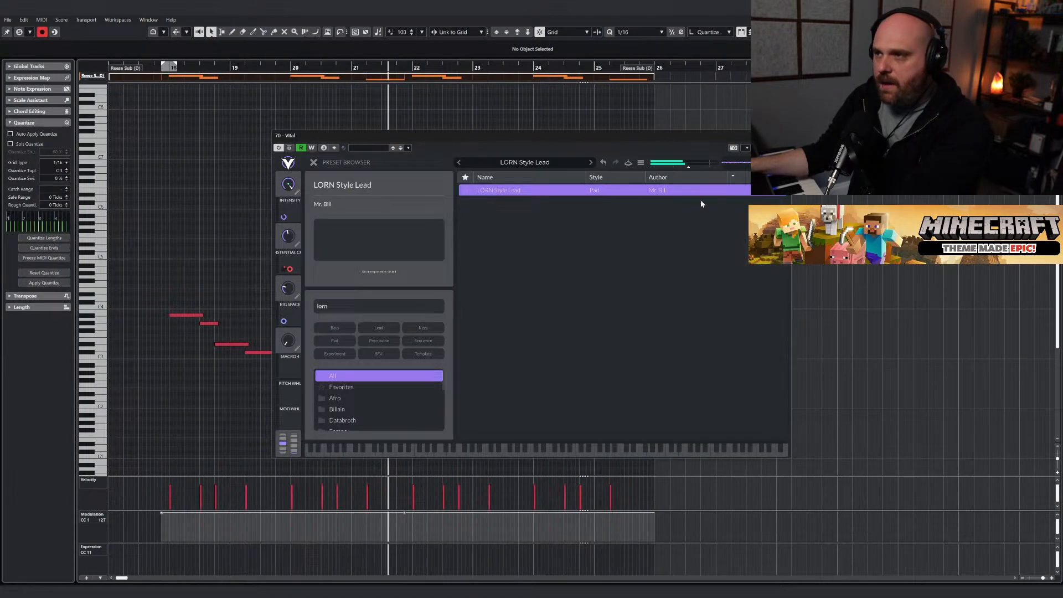
pyautogui.click(315, 163)
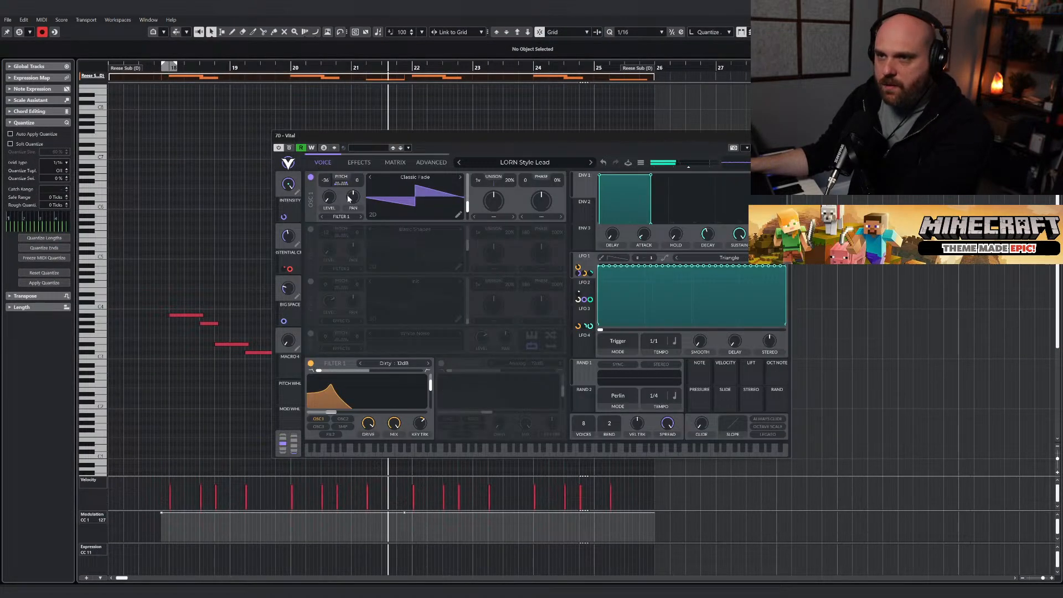
pyautogui.click(220, 71)
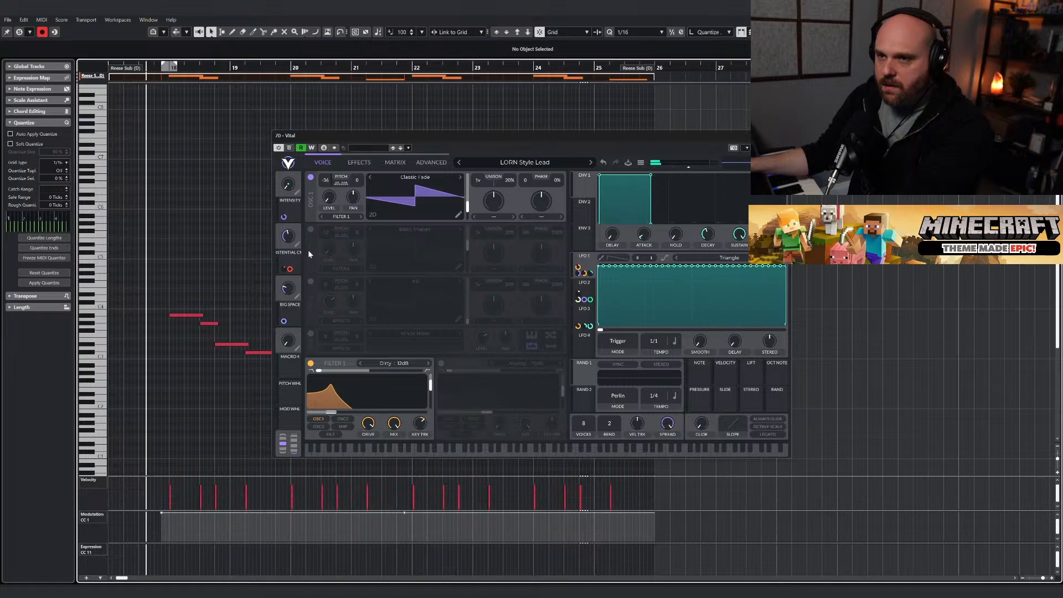
pyautogui.click(363, 164)
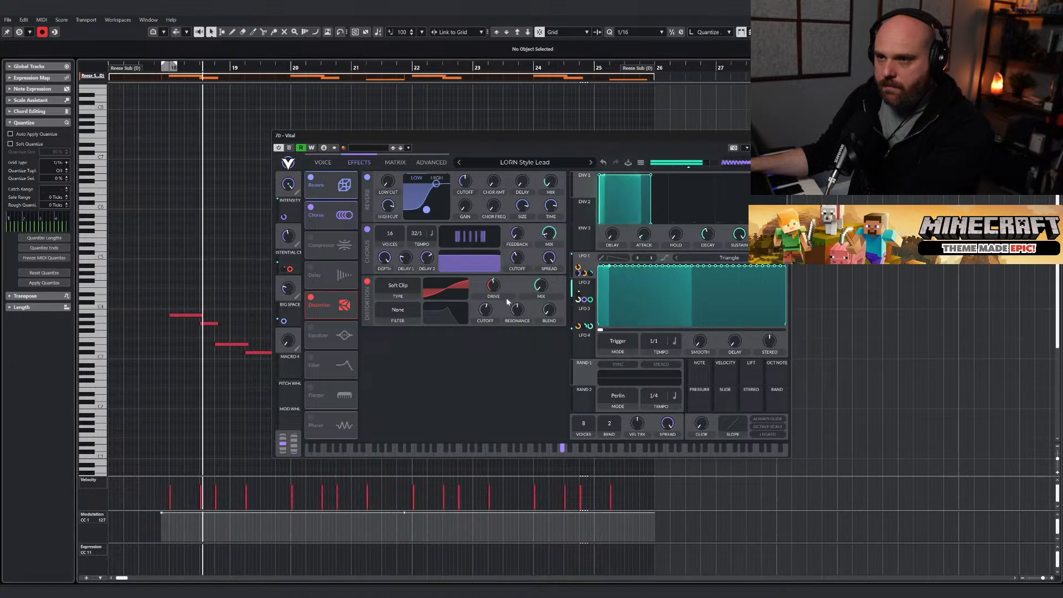
pyautogui.moveTo(492, 288); pyautogui.dragTo(494, 299)
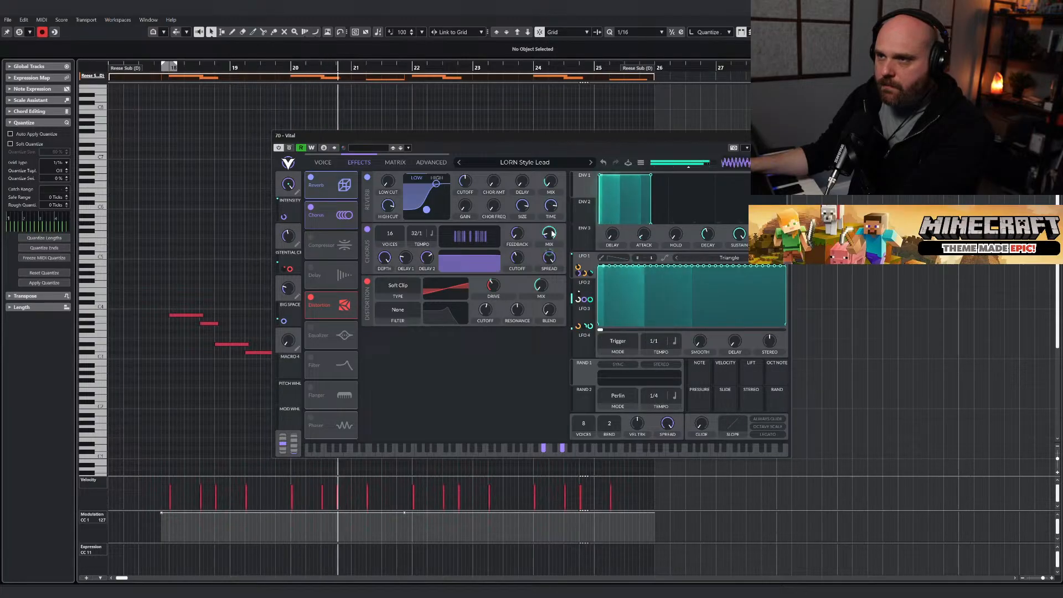
pyautogui.moveTo(552, 208); pyautogui.dragTo(551, 238)
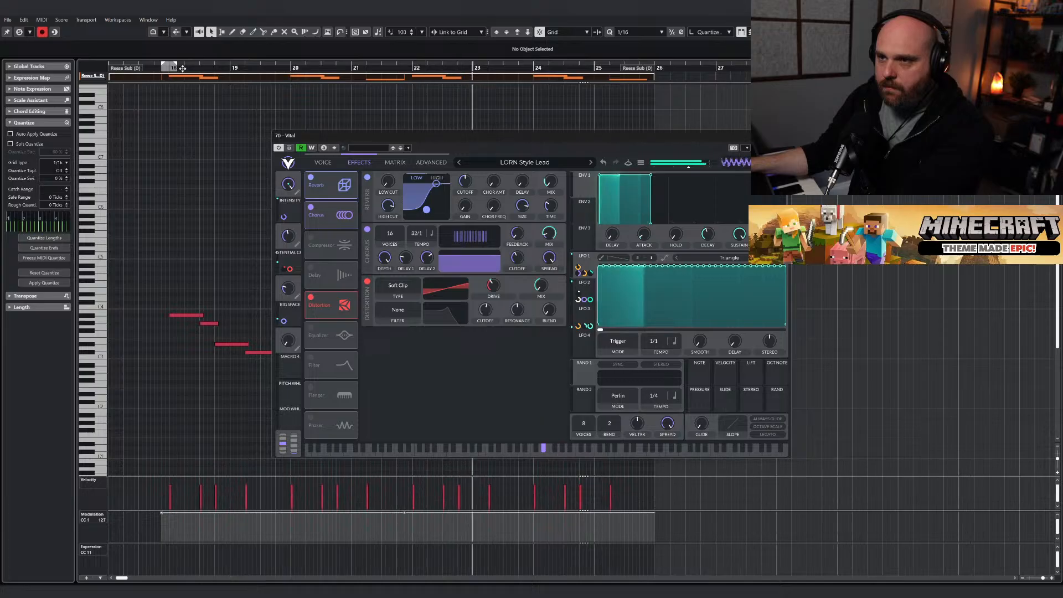
# Adjust the chorus feedback in the LORN Style Lead patch, and close the synth and the Reese Sub (D) note editor.
pyautogui.moveTo(518, 235)
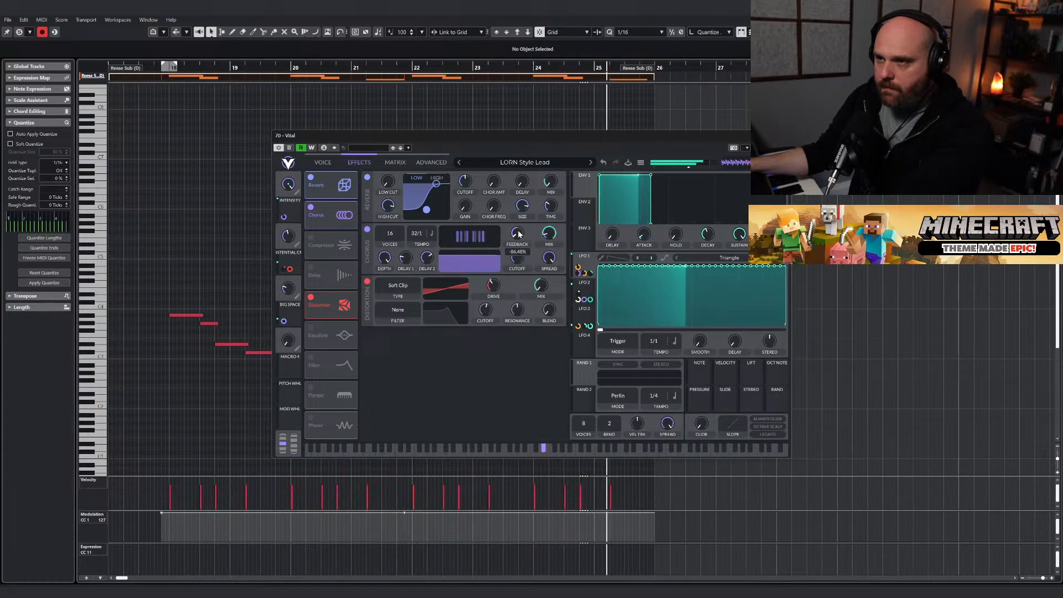
pyautogui.moveTo(518, 236); pyautogui.dragTo(518, 235)
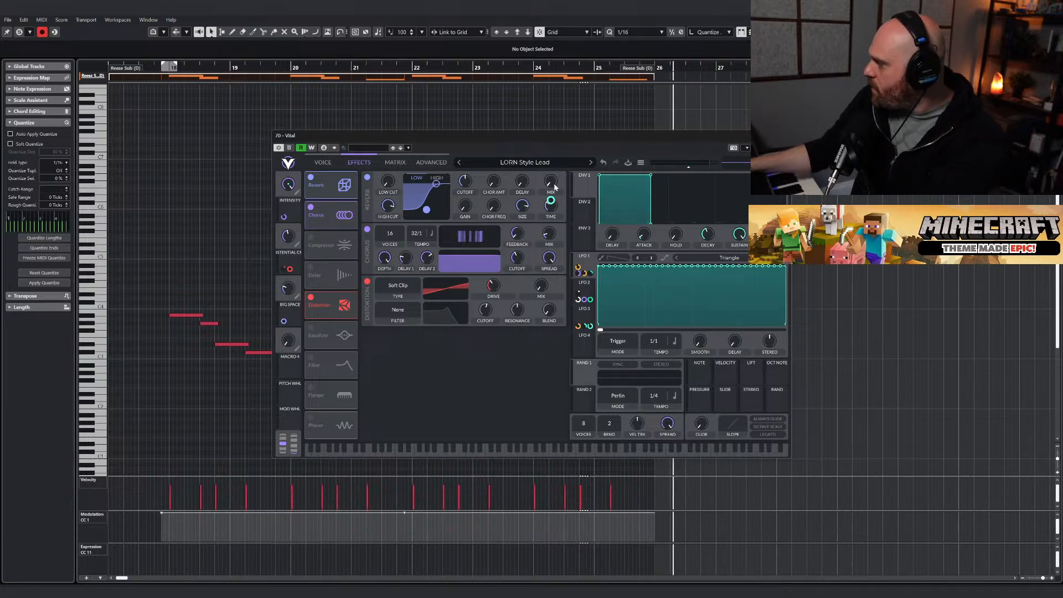
pyautogui.press('Escape')
pyautogui.rightClick(492, 155)
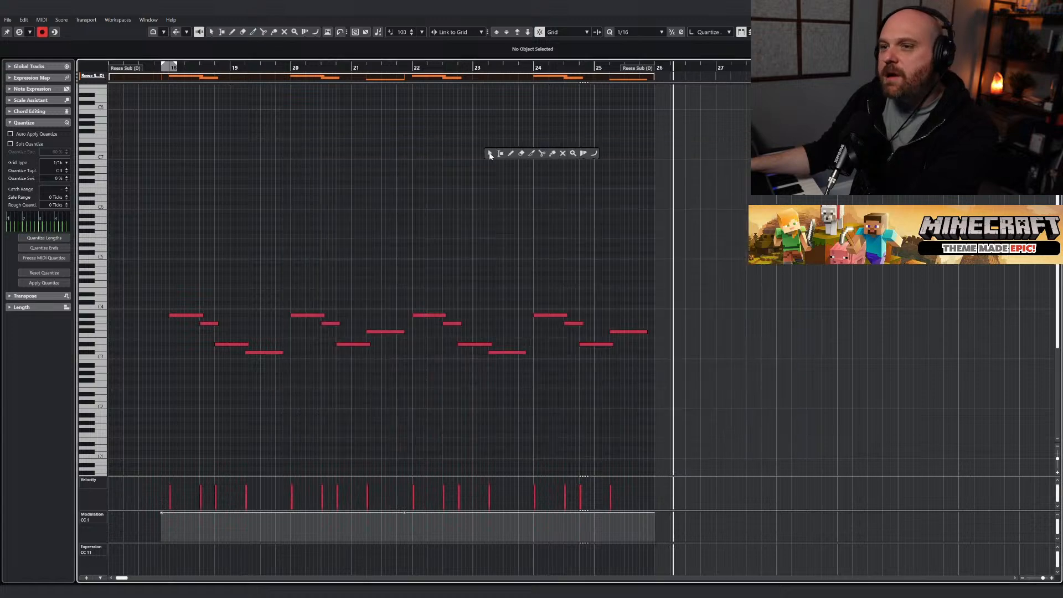
pyautogui.click(491, 155)
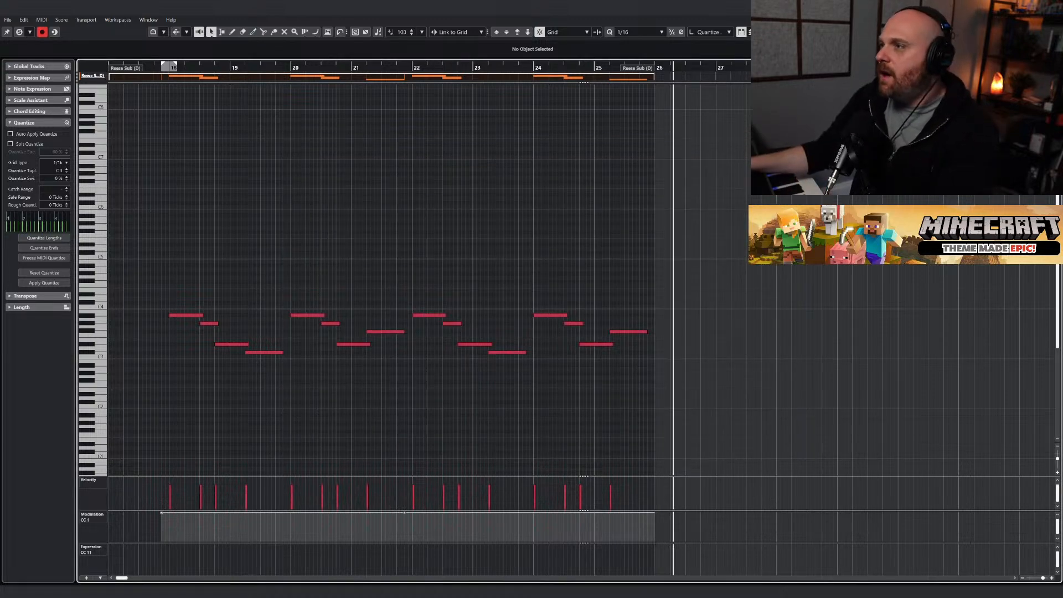
pyautogui.click(1050, 7)
# Review the arrangement from the percussion and synth tracks down to the FX and group tracks, including the audio clips and volume automation.
pyautogui.scroll(1, 409, 268)
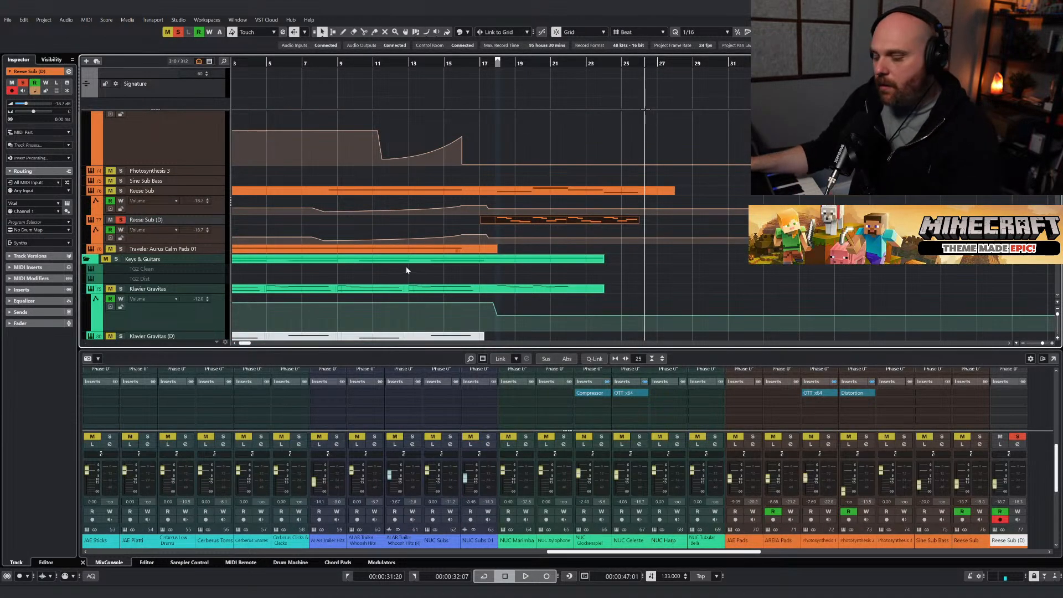
pyautogui.moveTo(280, 63); pyautogui.dragTo(355, 63)
pyautogui.scroll(-10, 402, 124)
pyautogui.scroll(5, 402, 128)
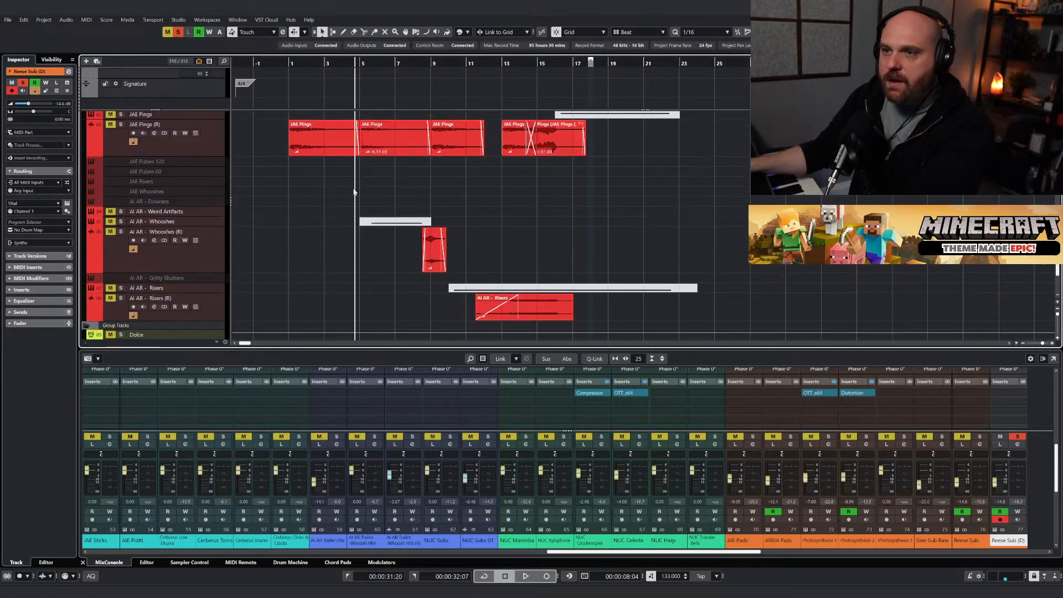
pyautogui.click(541, 147)
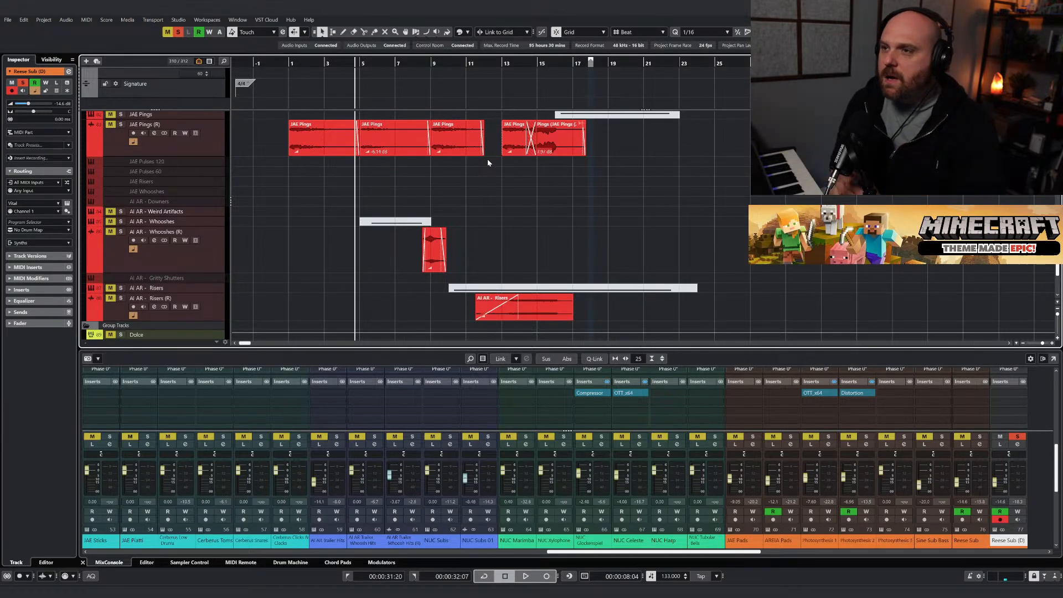
pyautogui.scroll(5, 486, 160)
pyautogui.scroll(-3, 407, 236)
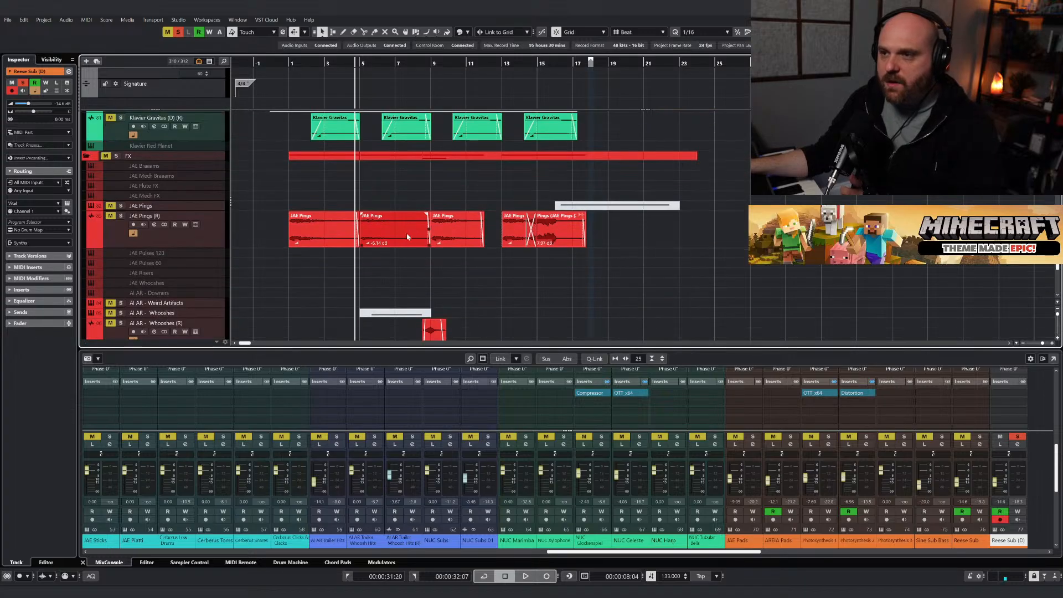
pyautogui.scroll(-5, 332, 254)
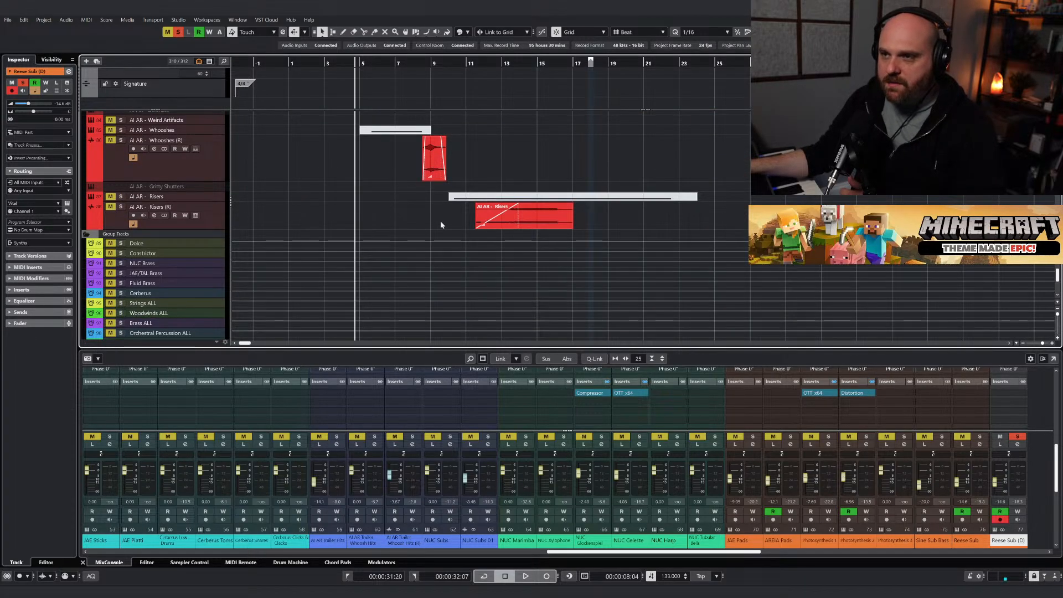
pyautogui.scroll(5, 381, 160)
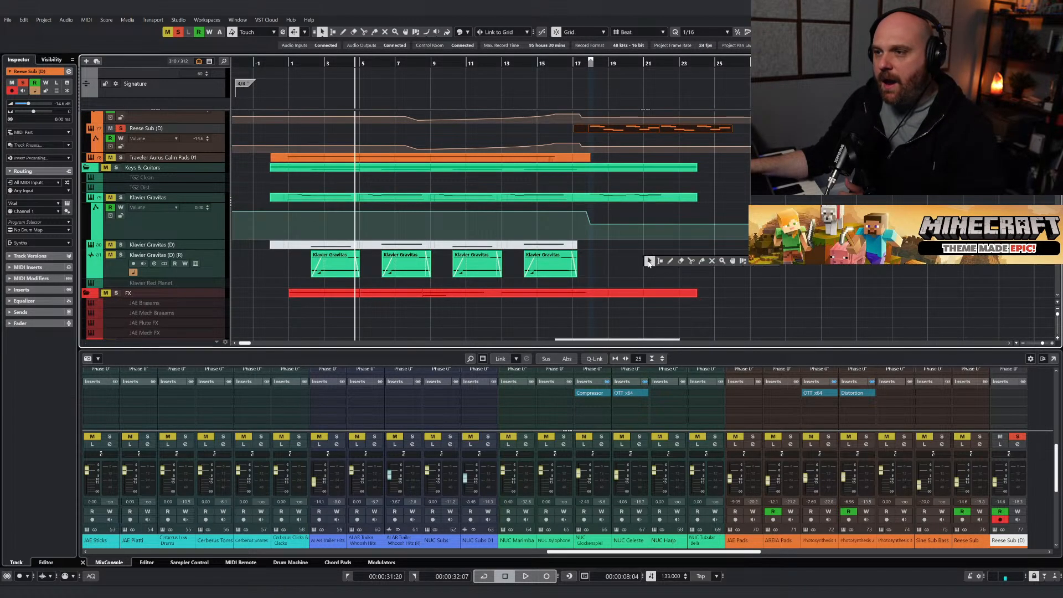
pyautogui.scroll(3, 410, 220)
pyautogui.scroll(7, 411, 220)
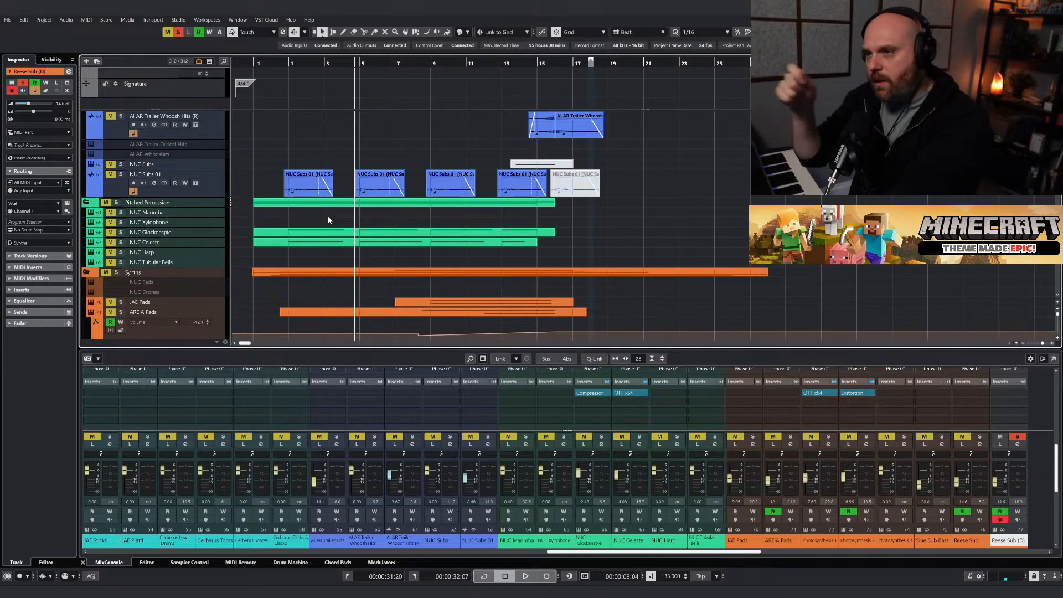
pyautogui.scroll(-5, 328, 220)
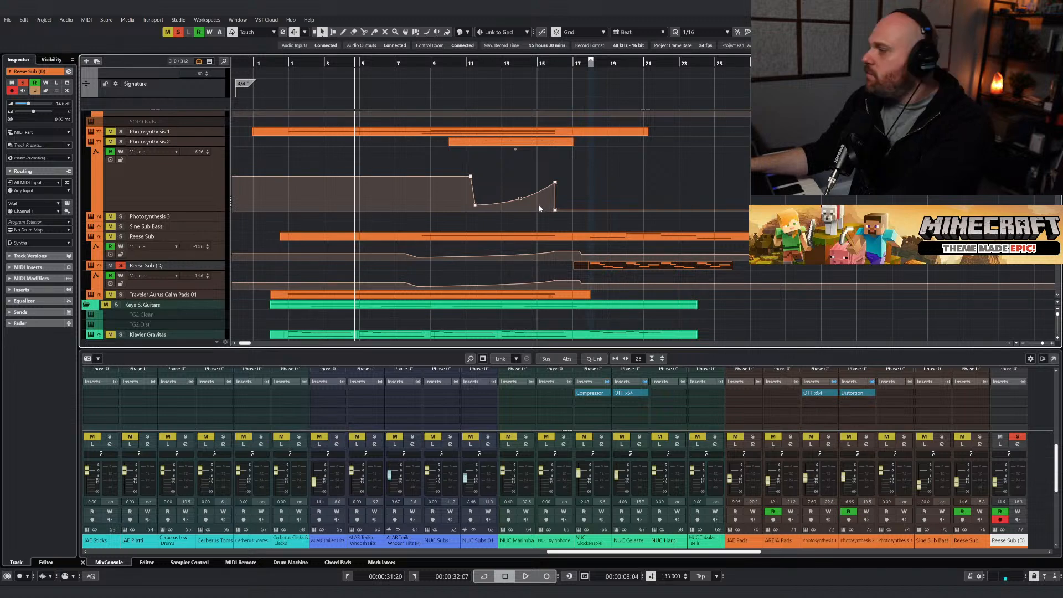
pyautogui.scroll(-4, 625, 221)
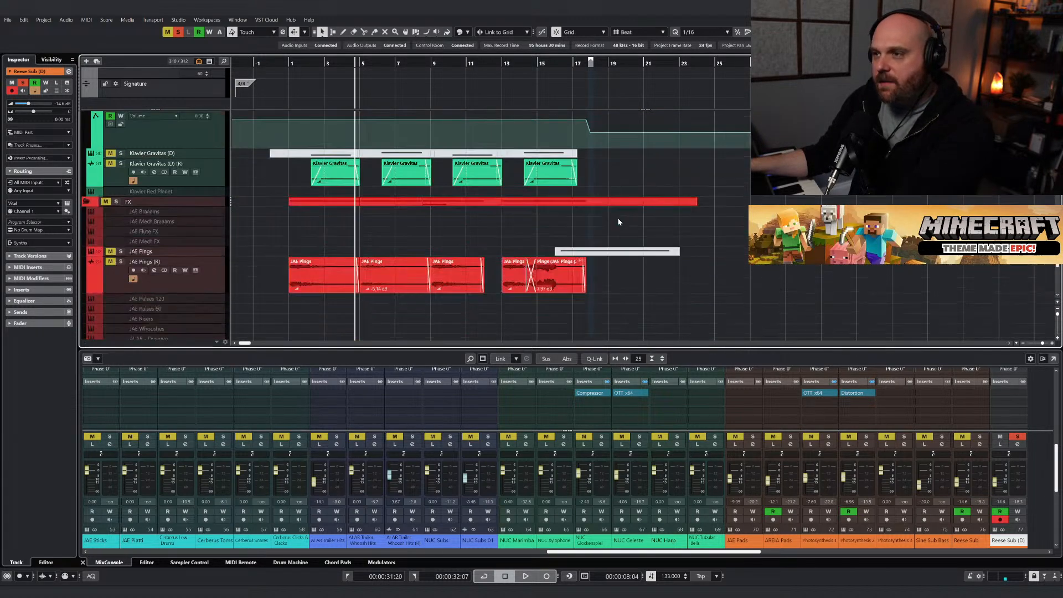
pyautogui.scroll(4, 617, 228)
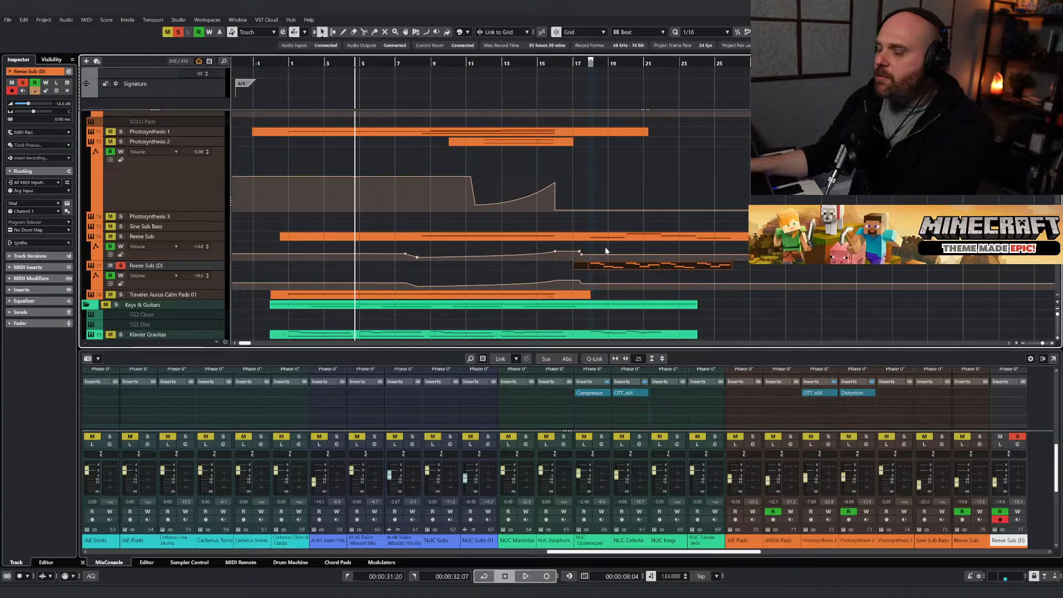
# Audition the soloed Reese Sub (D) part from bar 18 in its note editor, and return to the project view.
pyautogui.click(568, 65)
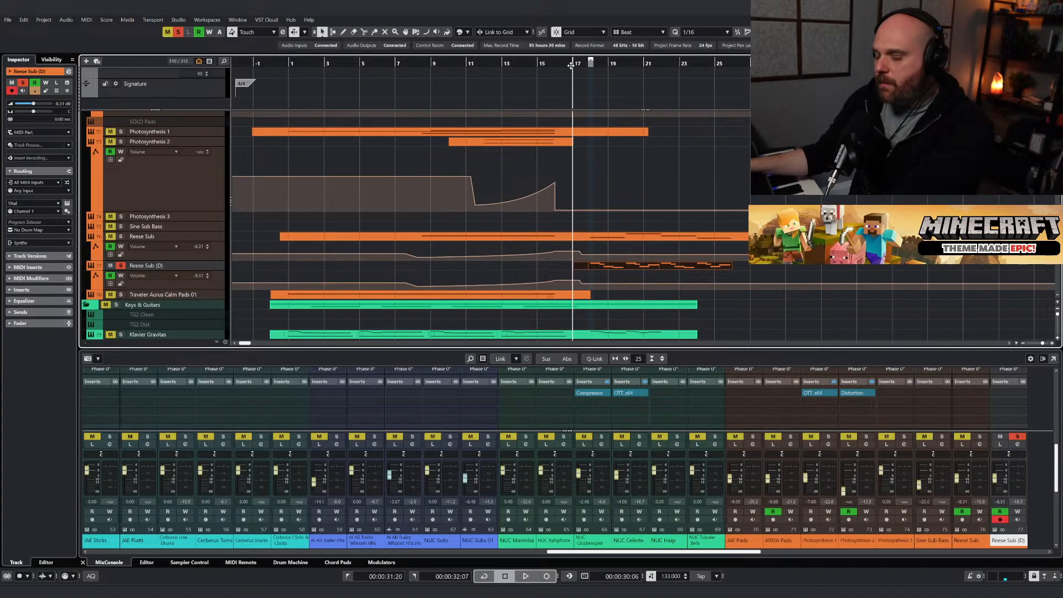
pyautogui.moveTo(569, 66); pyautogui.dragTo(587, 65)
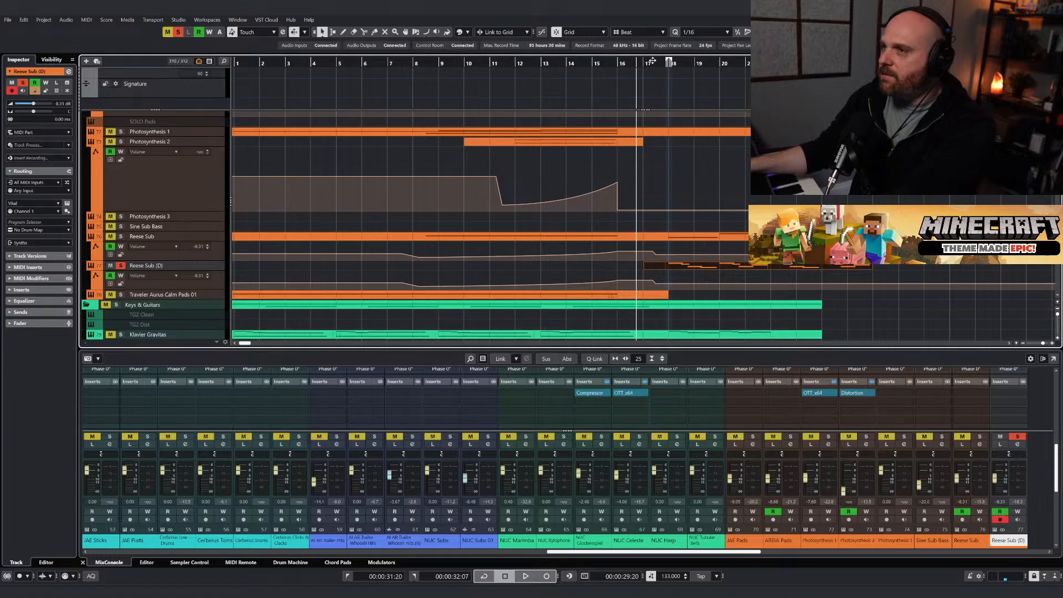
pyautogui.moveTo(650, 62); pyautogui.dragTo(366, 160)
pyautogui.press('h')
pyautogui.press('h')
pyautogui.press('h')
pyautogui.press('h')
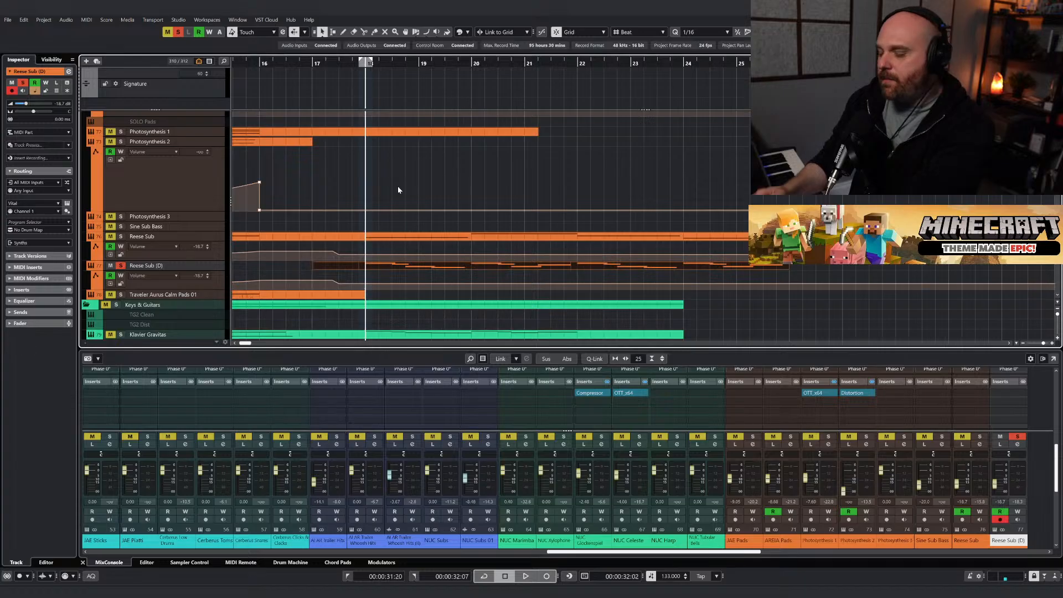
pyautogui.doubleClick(386, 272)
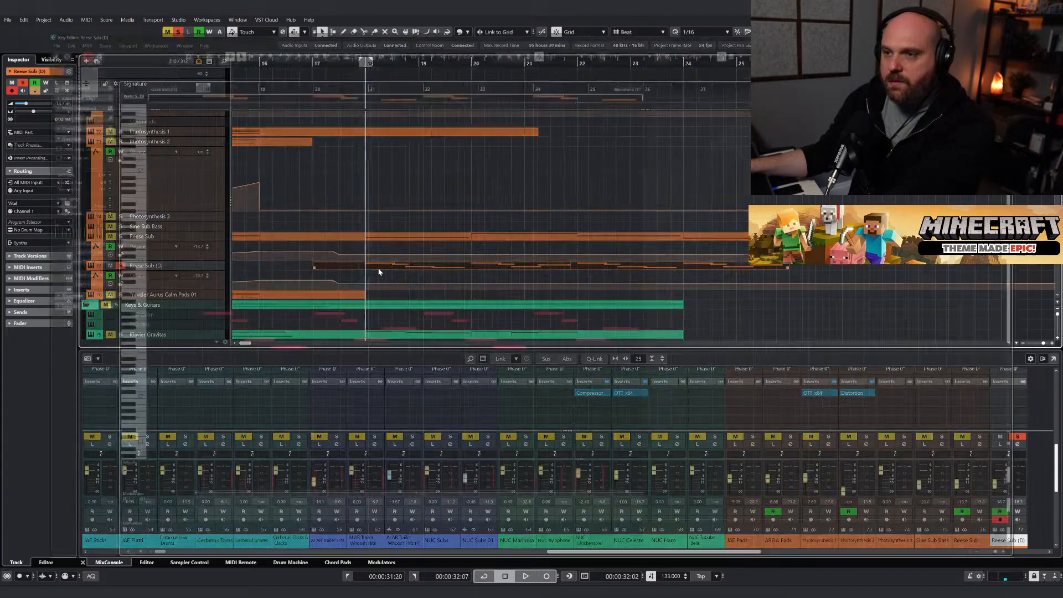
pyautogui.press('space')
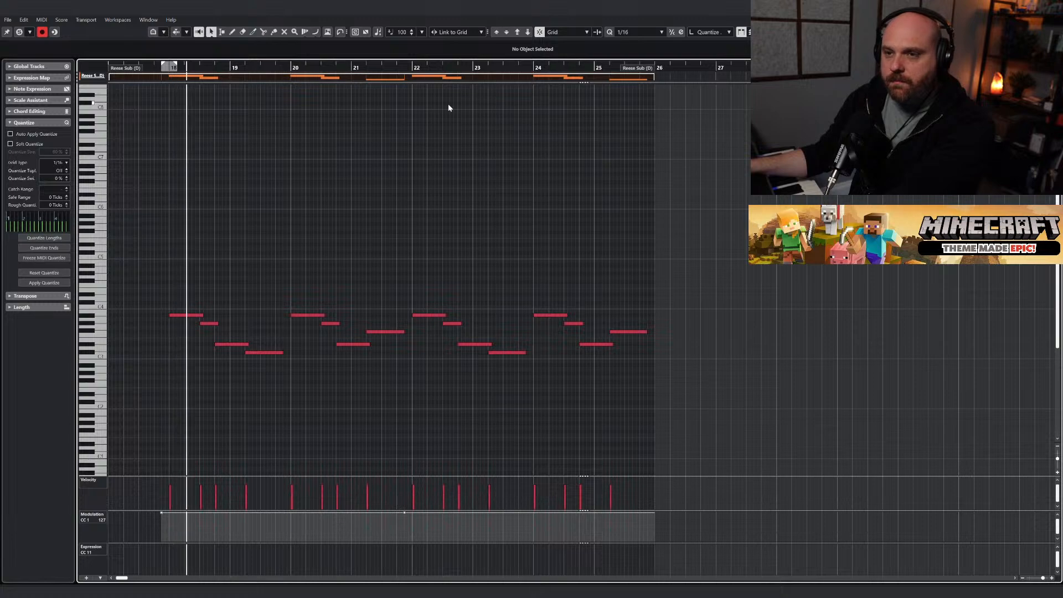
pyautogui.click(1050, 6)
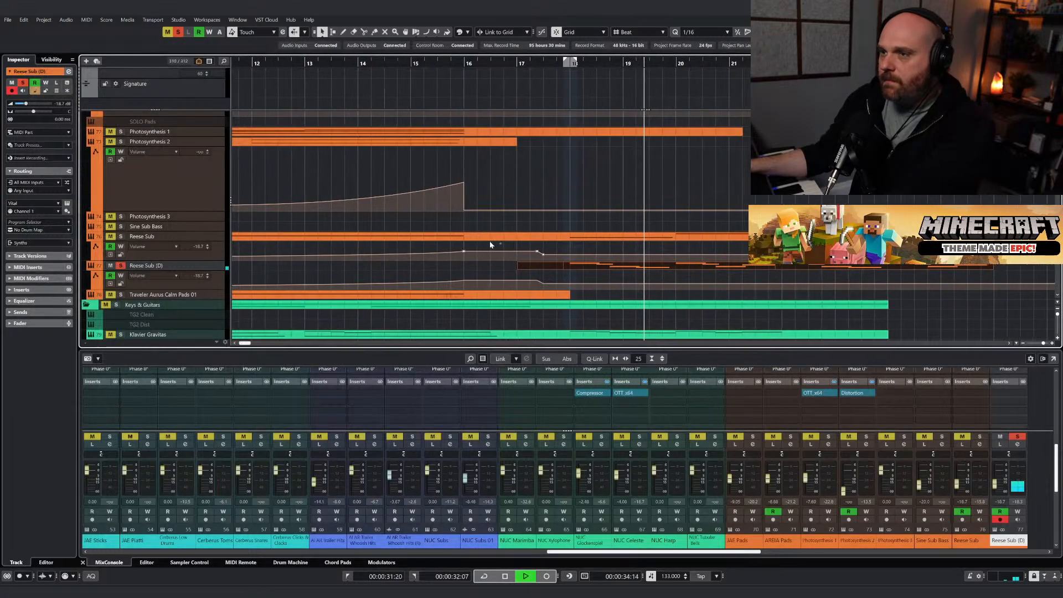
# Unsolo Reese Sub (D), play the mix from just before bar 18, and lower its volume automation after bar 17 to -24.2 dB.
pyautogui.click(563, 63)
pyautogui.click(121, 266)
pyautogui.press('space')
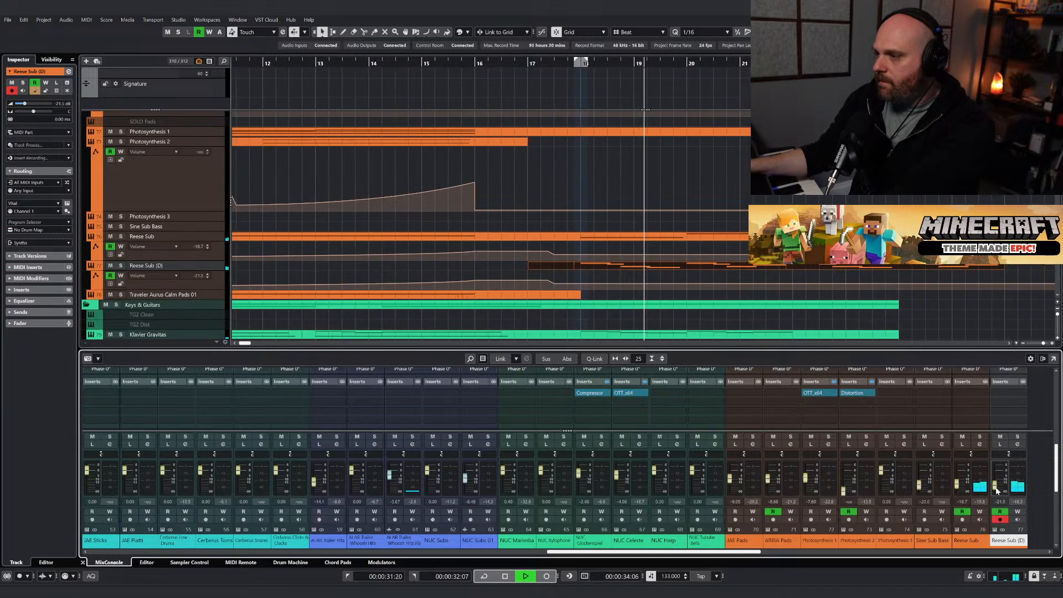
pyautogui.moveTo(513, 284); pyautogui.dragTo(515, 289)
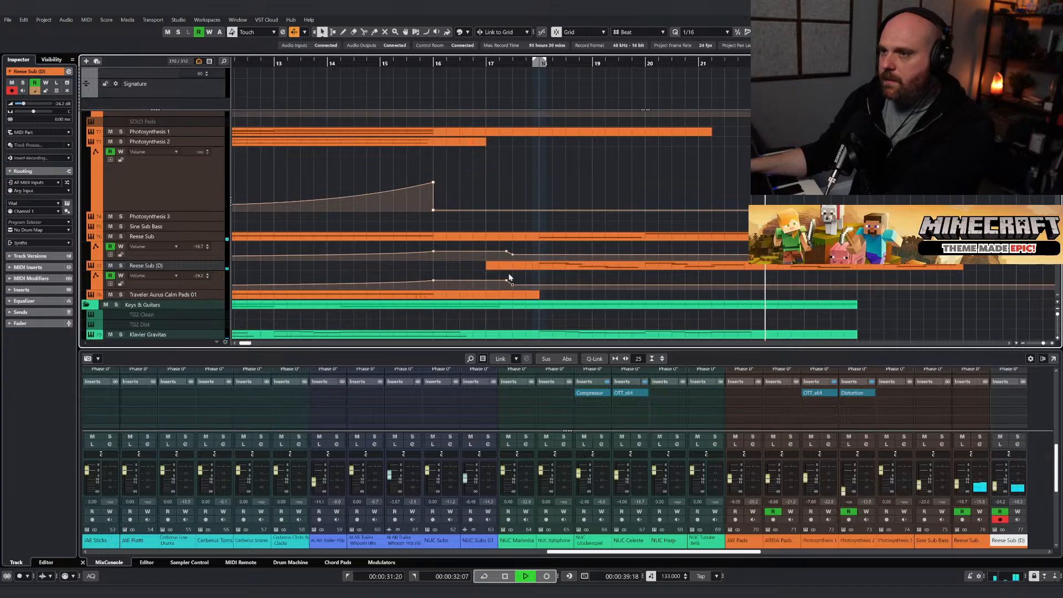
# Compare the mix from just before bar 18 with Reese Sub (D) muted and unmuted, leaving the track unmuted.
pyautogui.click(112, 266)
pyautogui.press('space')
pyautogui.click(113, 266)
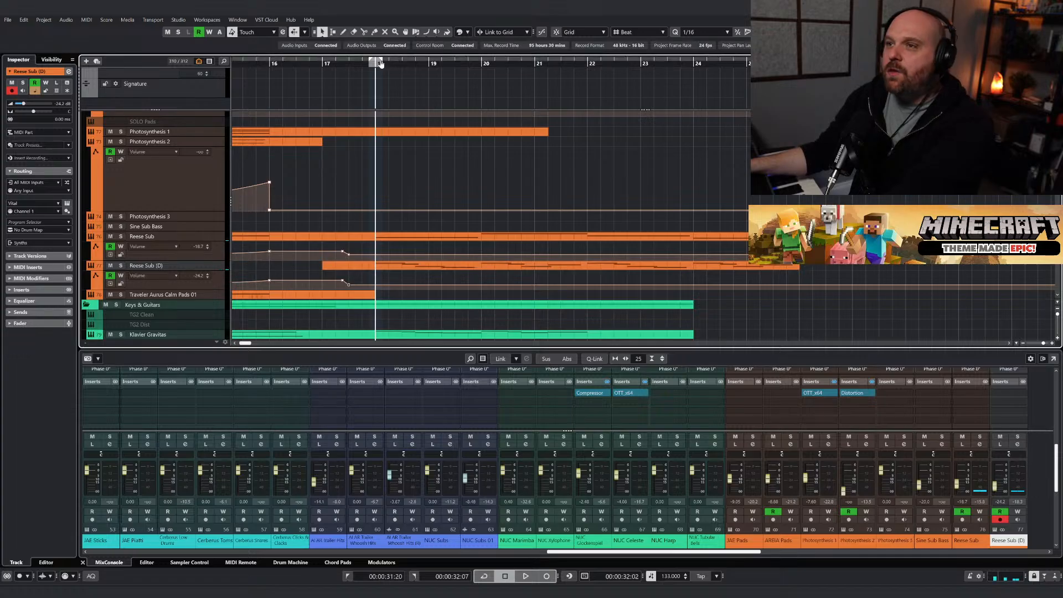
pyautogui.click(362, 63)
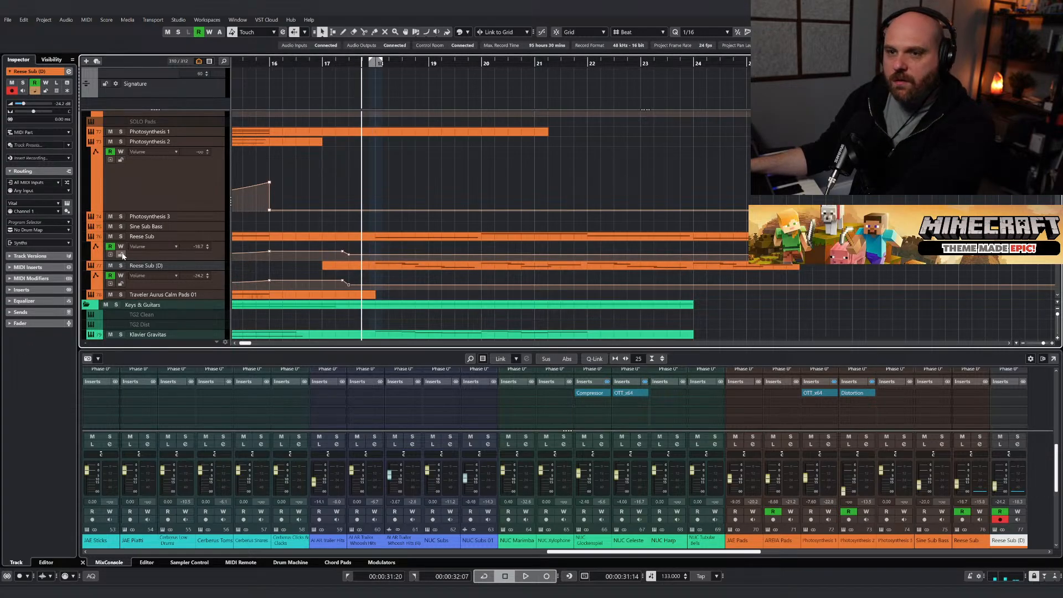
pyautogui.press('space')
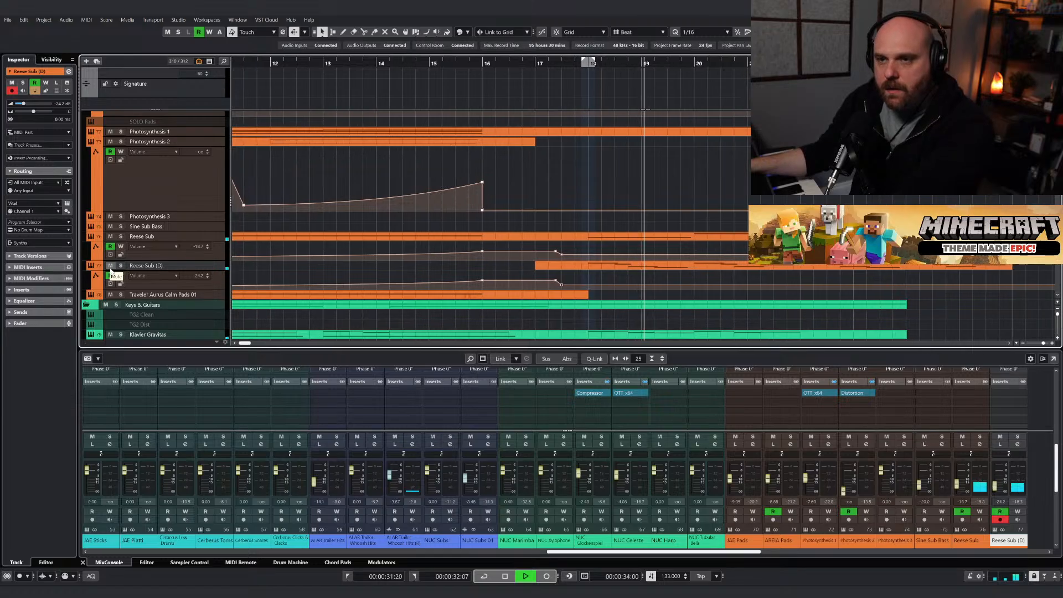
pyautogui.click(110, 268)
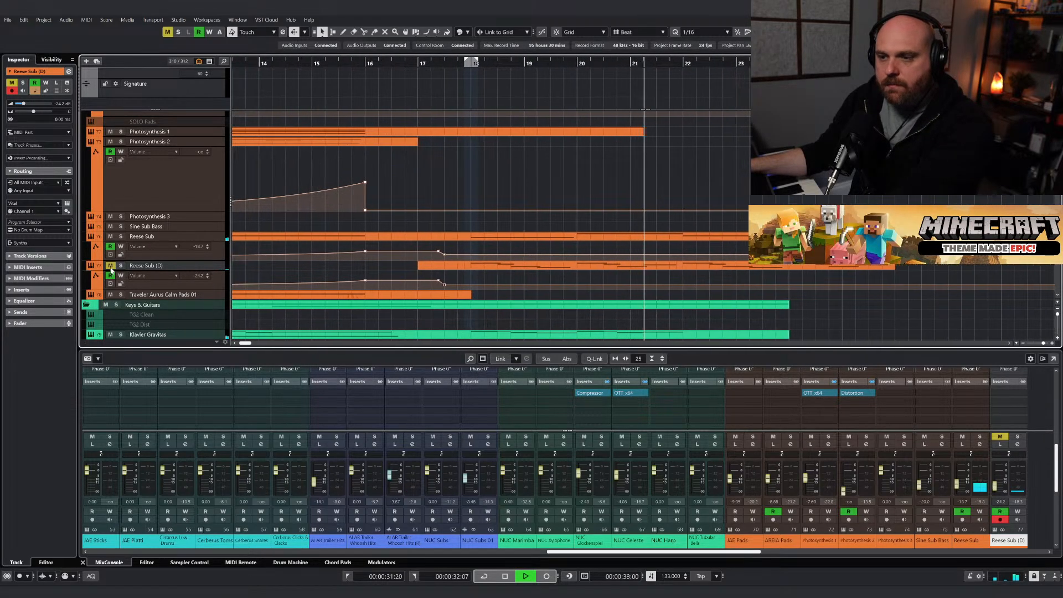
pyautogui.click(111, 267)
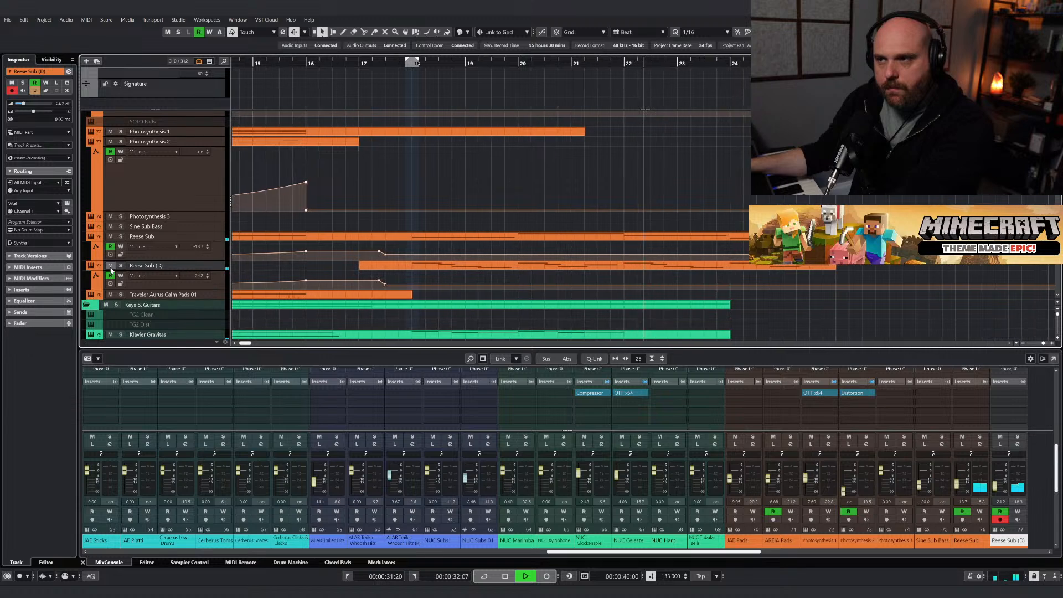
pyautogui.rightClick(155, 270)
pyautogui.click(266, 246)
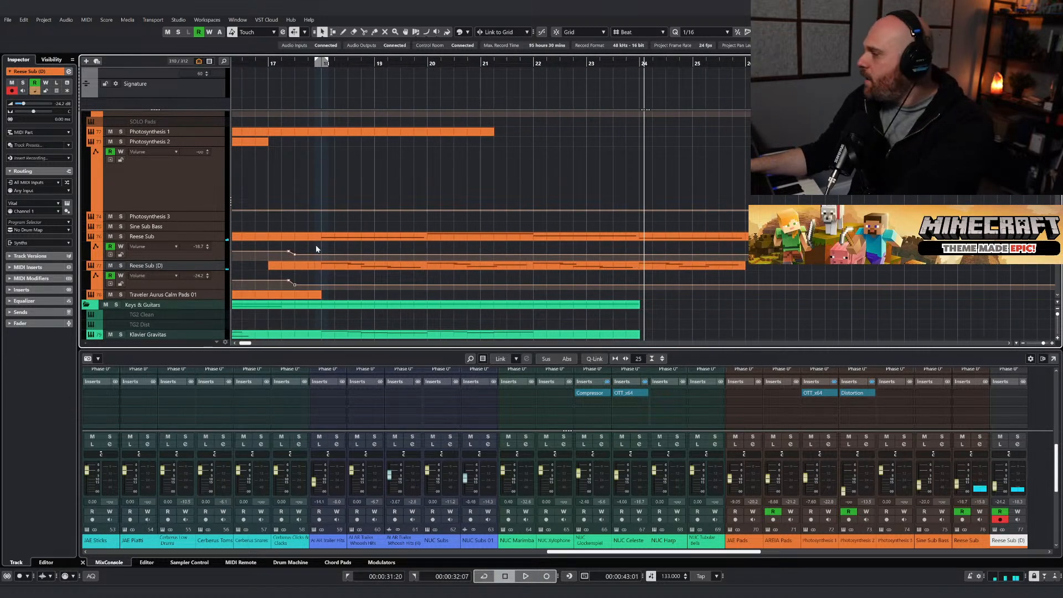
# Solo Reese Sub (D), enlarge its volume automation lane, and raise the automation level from just before bar 18 to -20.6 dB.
pyautogui.click(124, 267)
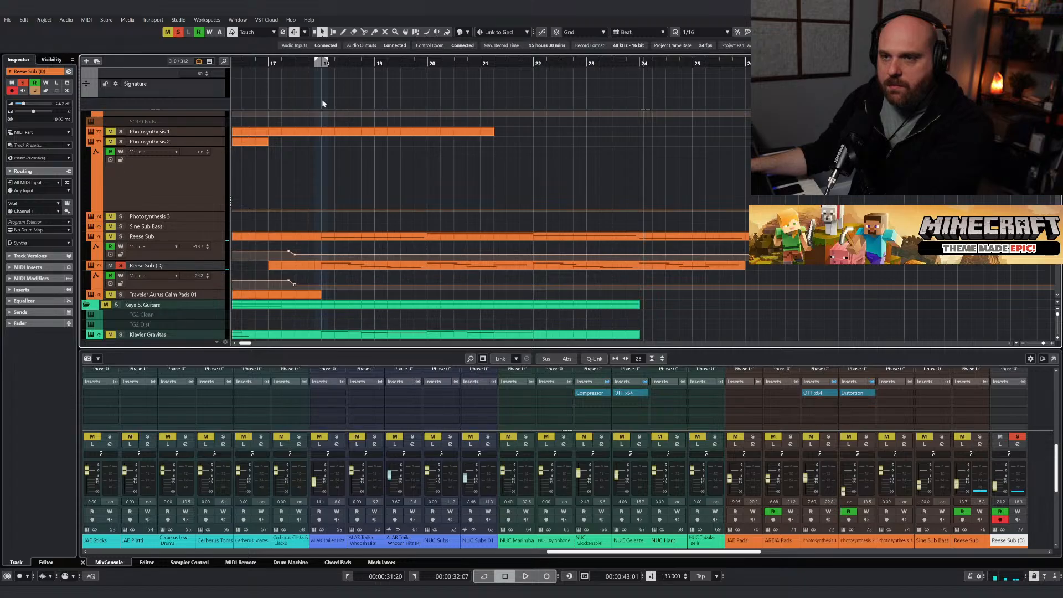
pyautogui.click(319, 62)
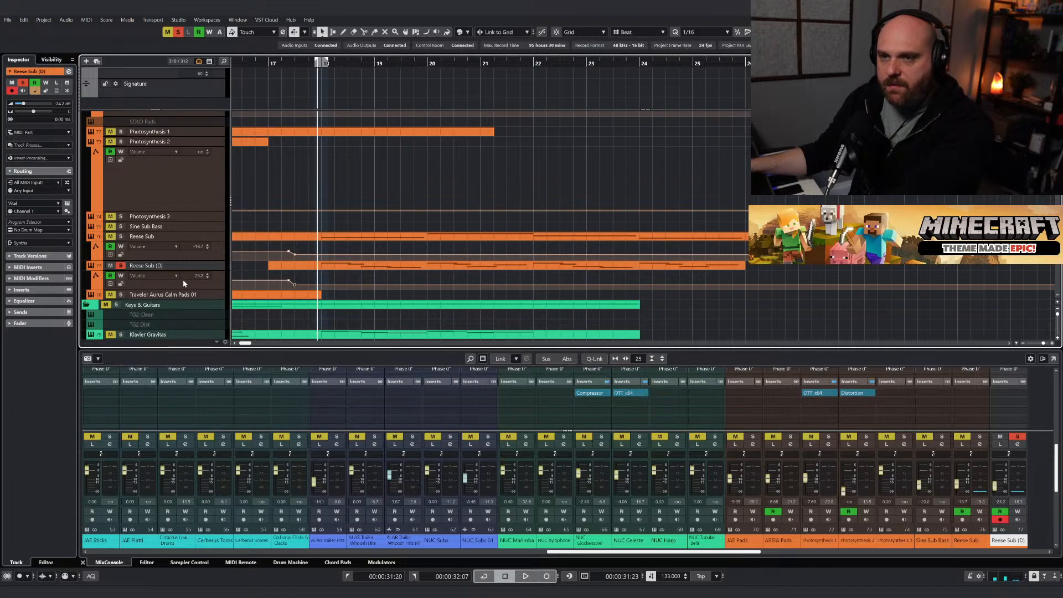
pyautogui.moveTo(198, 288); pyautogui.dragTo(295, 298)
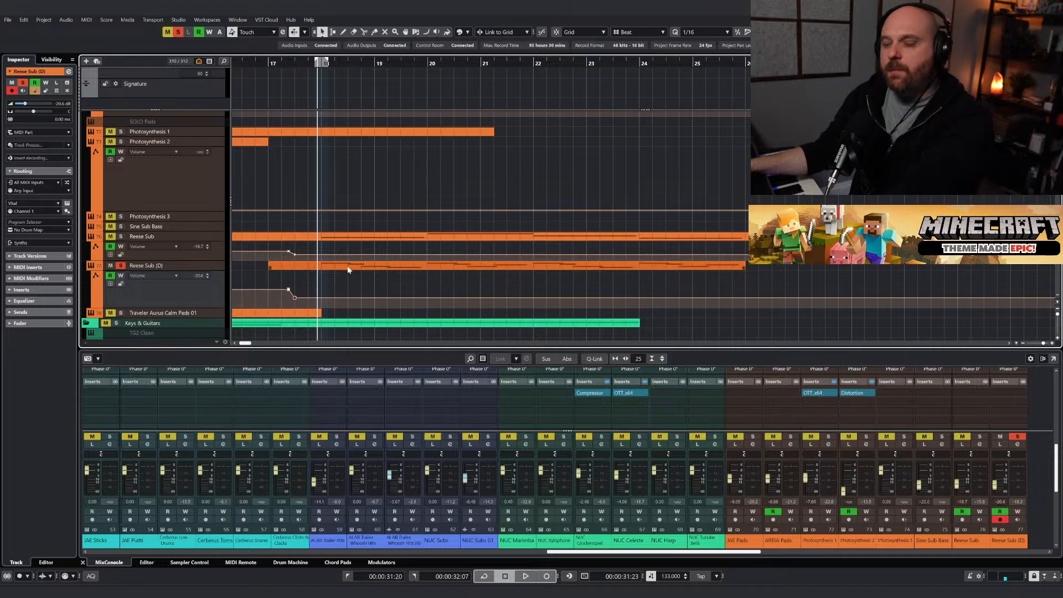
# Look over the brass, vocal, synth and keys tracks, and play the soloed Reese Sub (D) from just before bar 18.
pyautogui.scroll(10, 258, 269)
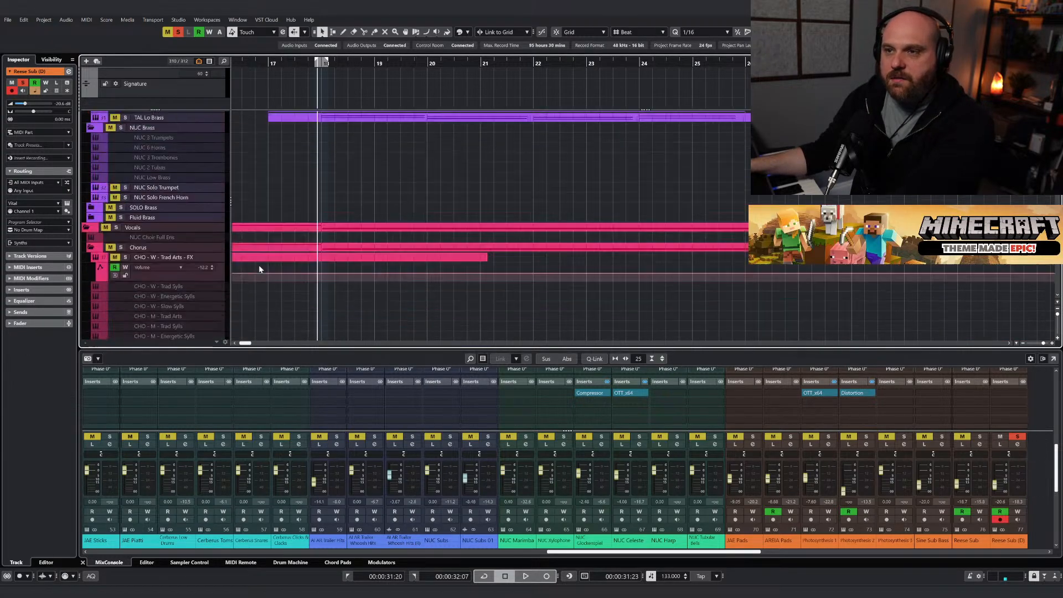
pyautogui.scroll(-5, 257, 264)
pyautogui.scroll(-5, 261, 257)
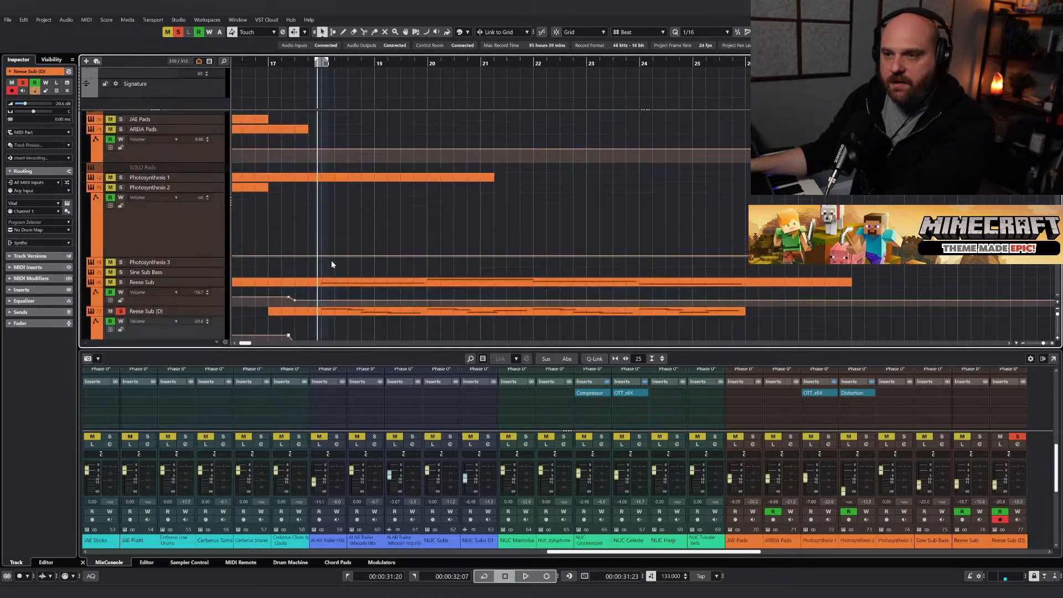
pyautogui.scroll(-5, 334, 263)
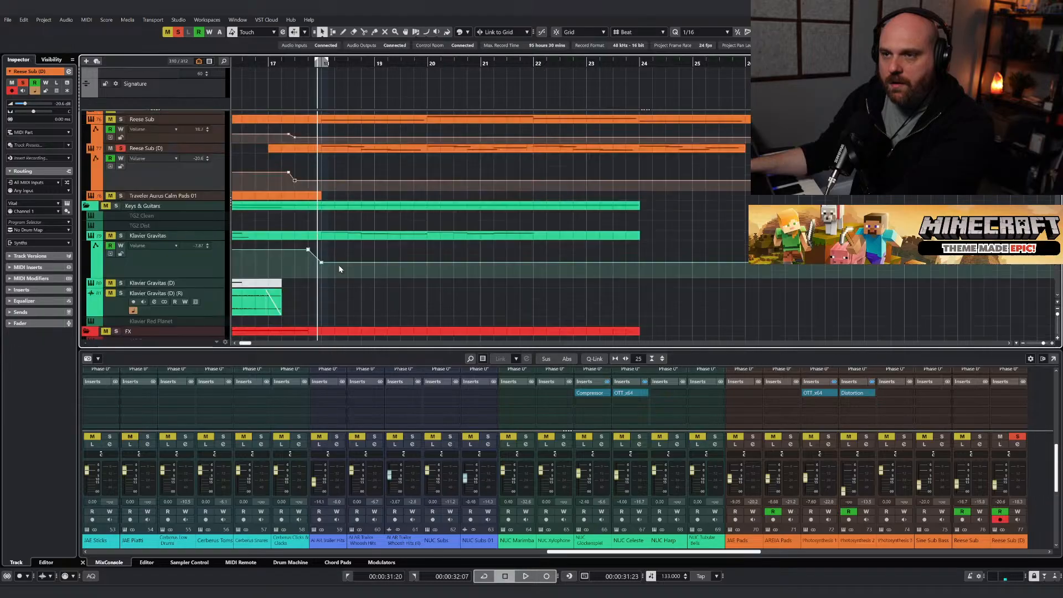
pyautogui.scroll(3, 338, 265)
pyautogui.press('space')
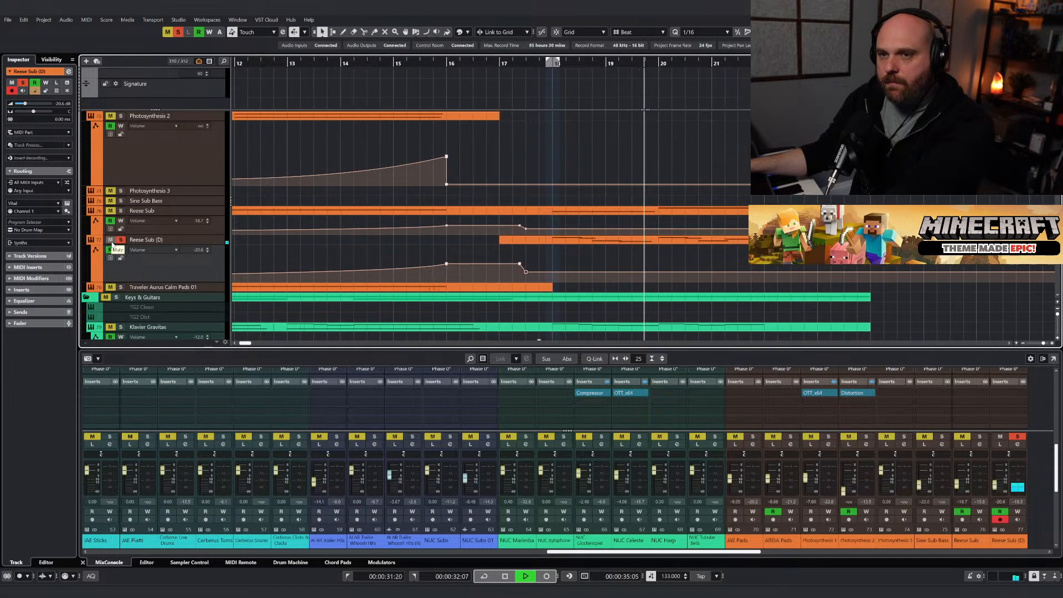
# Replay the soloed Reese Sub (D) from about bar 18 with its mute off and stop playback.
pyautogui.click(112, 242)
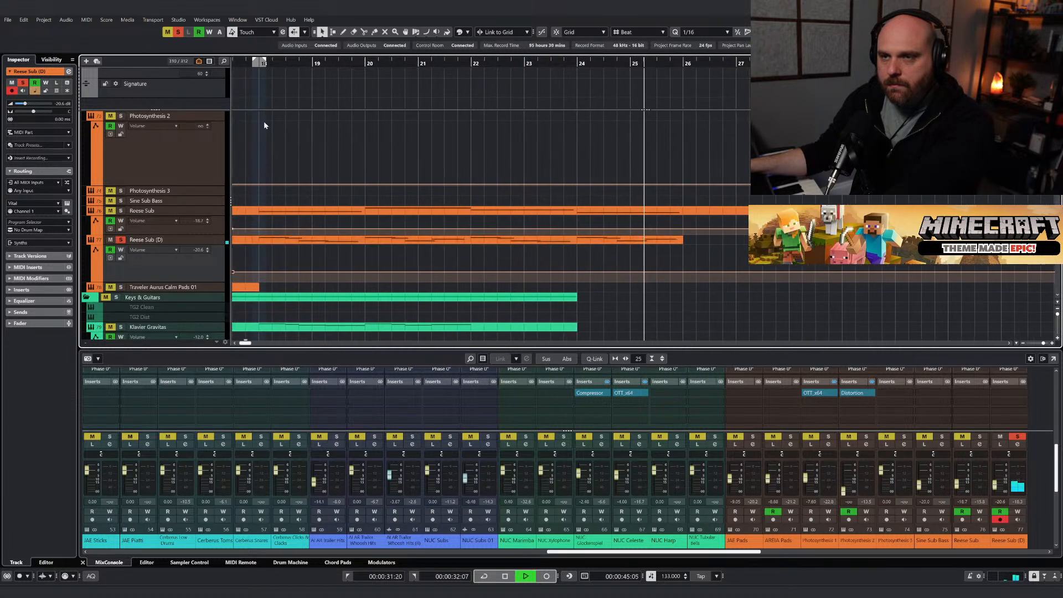
pyautogui.hscroll(-4, 266, 125)
pyautogui.moveTo(331, 63); pyautogui.dragTo(360, 98)
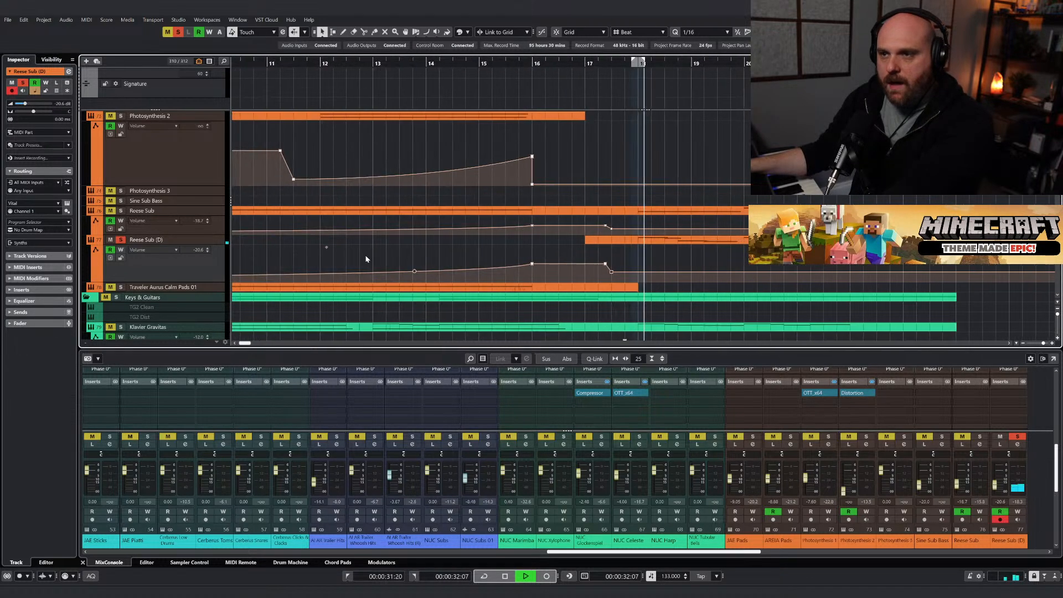
pyautogui.press('space')
pyautogui.press('g')
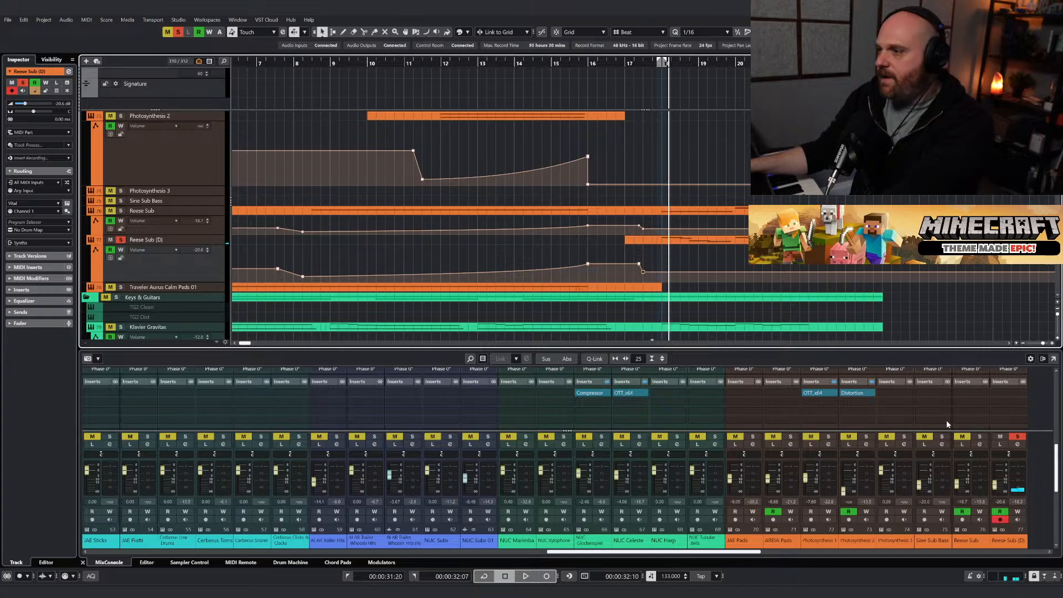
# Add a Blackhole send to the Reese Sub (D) channel and set its send level to -10 dB.
pyautogui.scroll(-2, 1010, 409)
pyautogui.scroll(-2, 1005, 408)
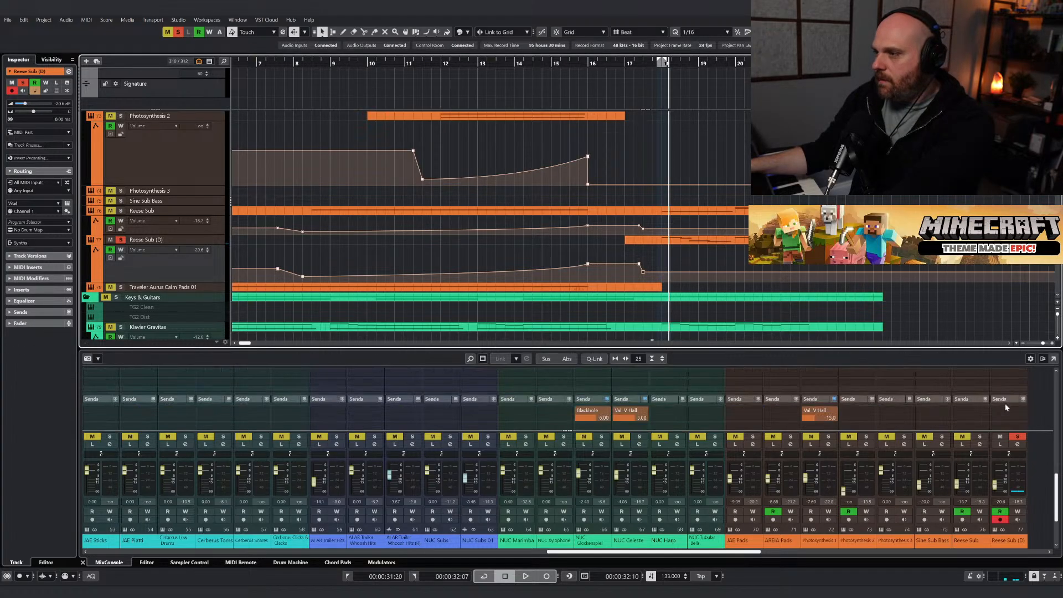
pyautogui.click(1003, 419)
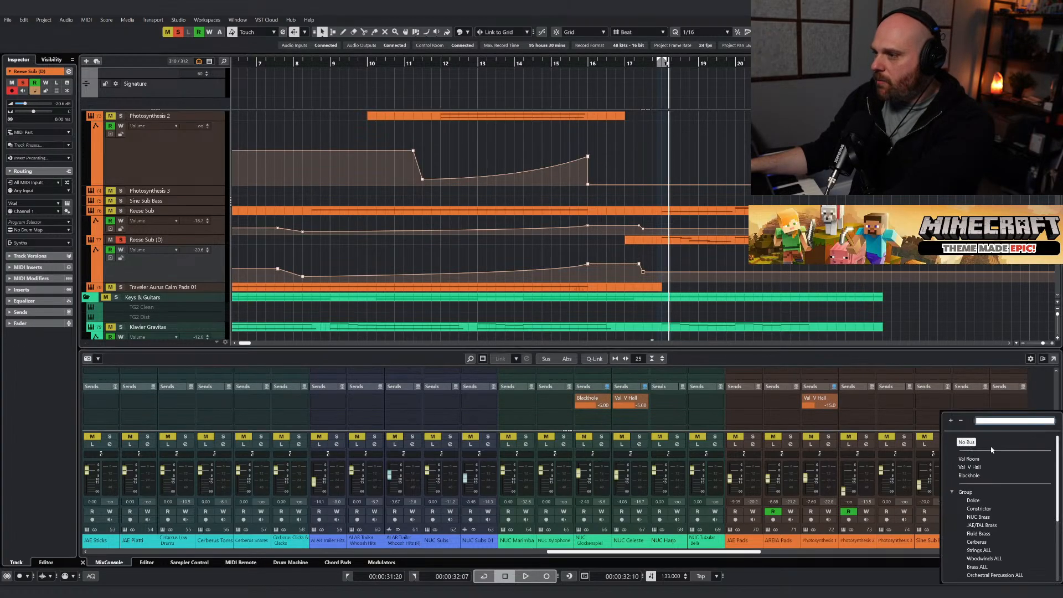
pyautogui.click(968, 475)
pyautogui.doubleClick(1017, 422)
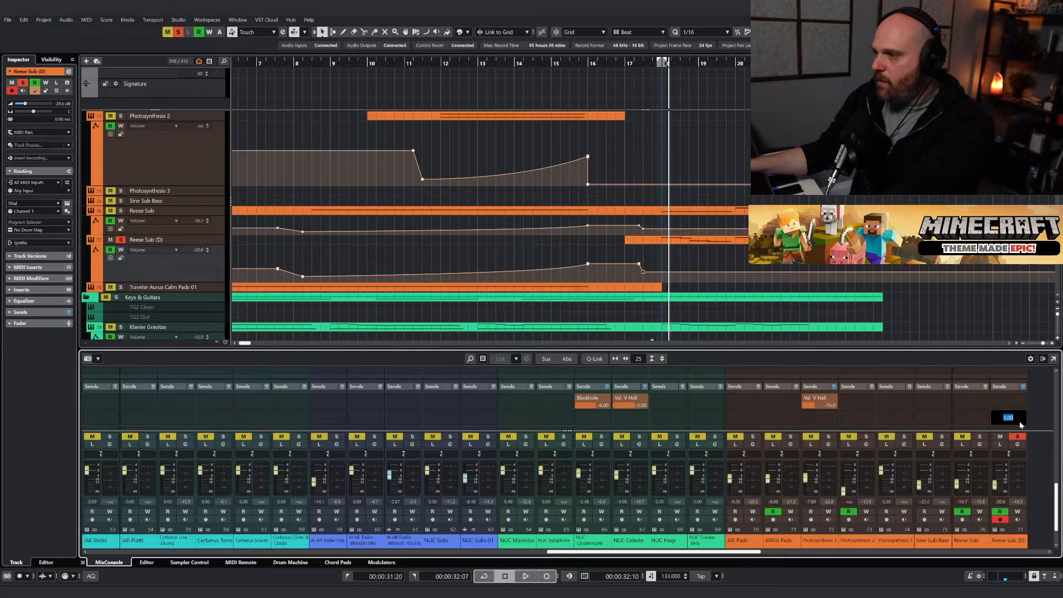
pyautogui.write('-10')
pyautogui.press('Return')
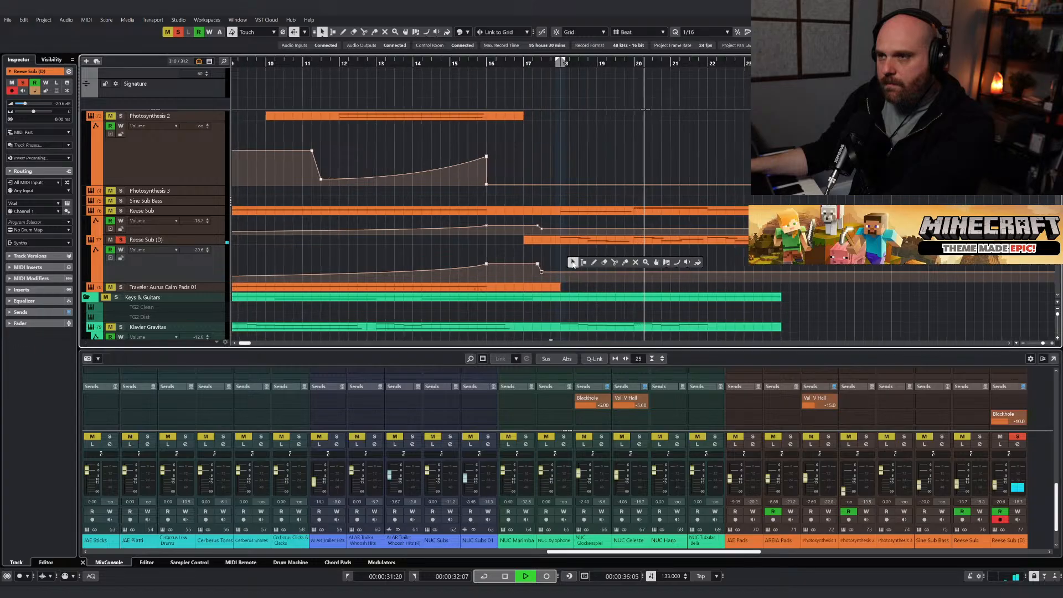
# Audition the soloed Reese Sub (D) with its reverb send and lower its volume automation after bar 17 to -22.3 dB.
pyautogui.click(1018, 436)
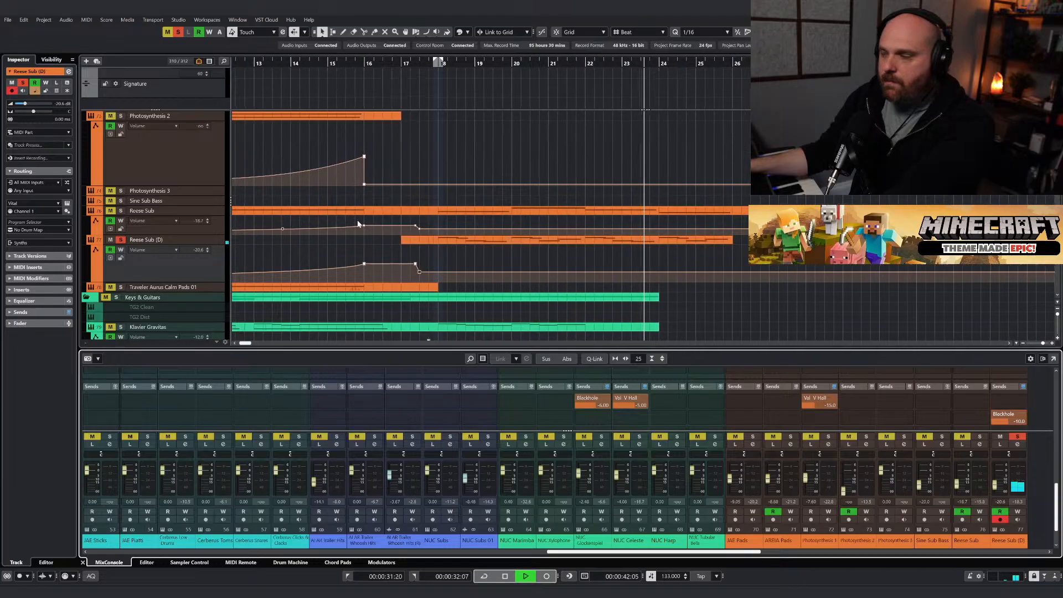
pyautogui.press('space')
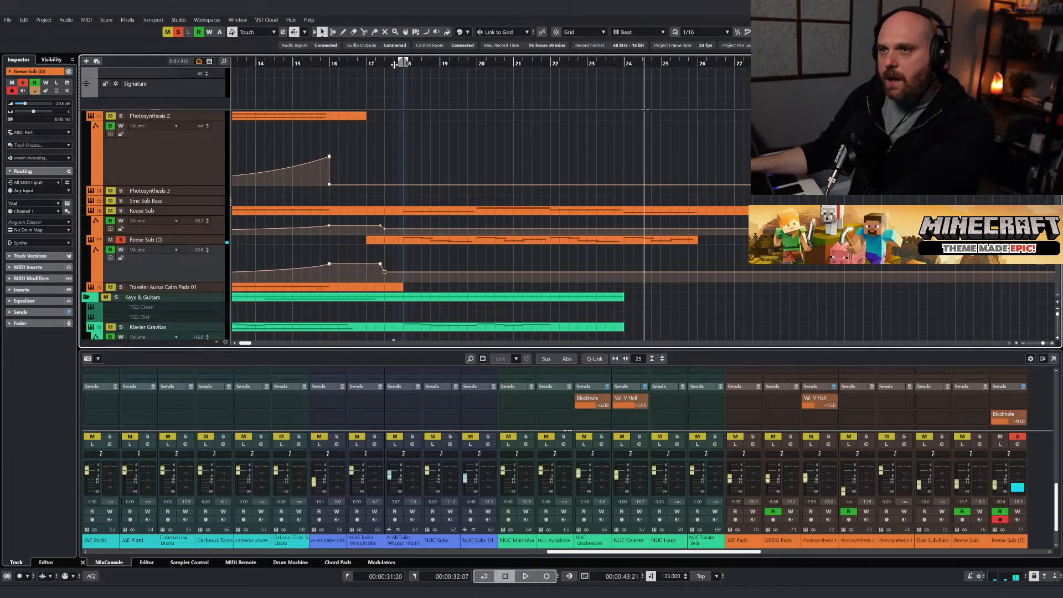
pyautogui.press('h')
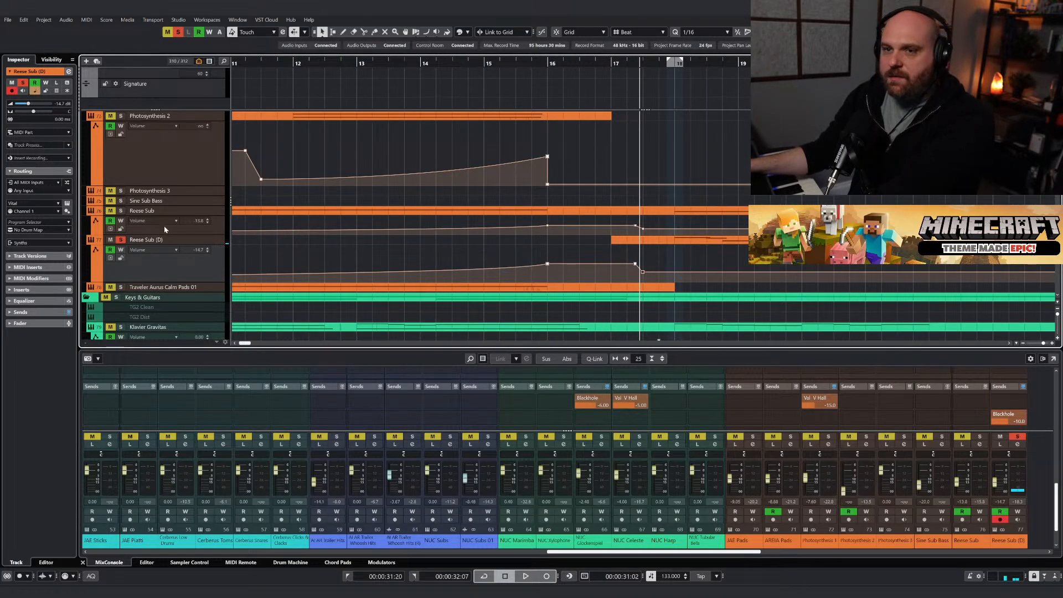
pyautogui.press('space')
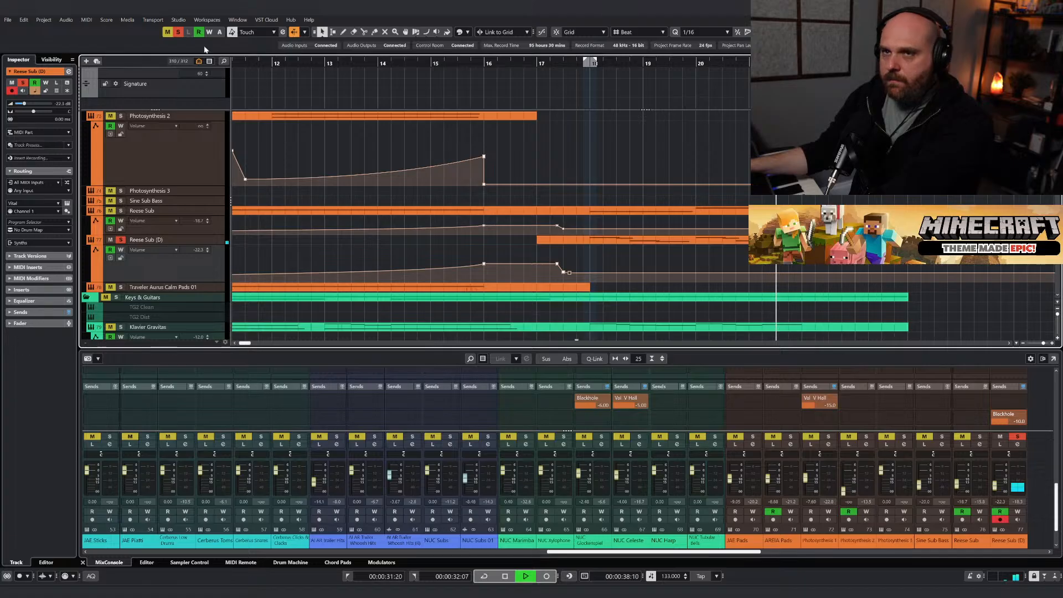
pyautogui.press('space')
# Clear all solos, play the full mix from just before bar 18, and look over the percussion, brass, synth, keys and FX tracks.
pyautogui.scroll(-2, 485, 188)
pyautogui.hscroll(-4, 510, 186)
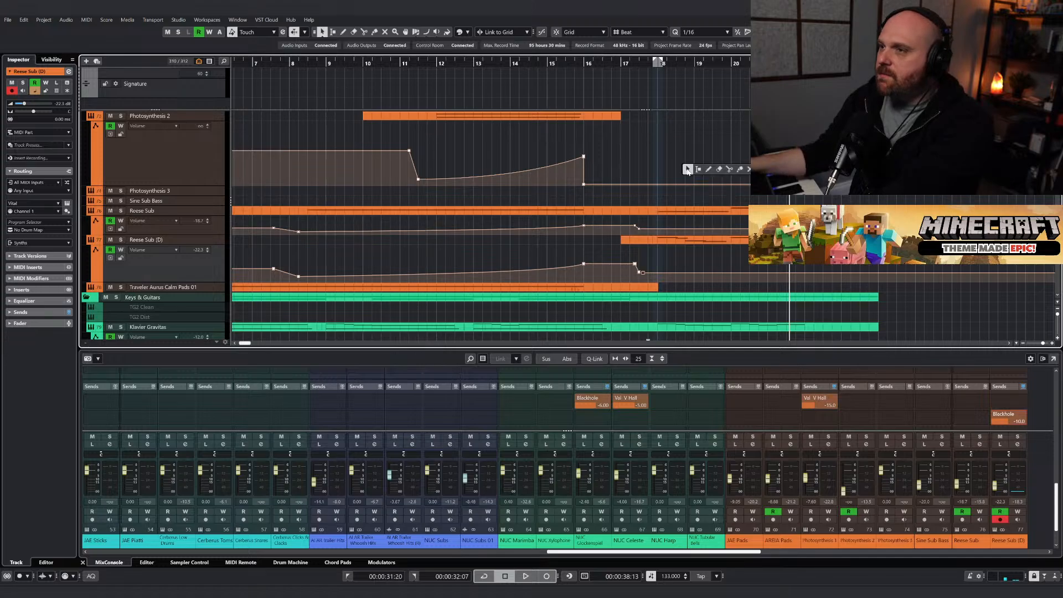
pyautogui.scroll(15, 642, 164)
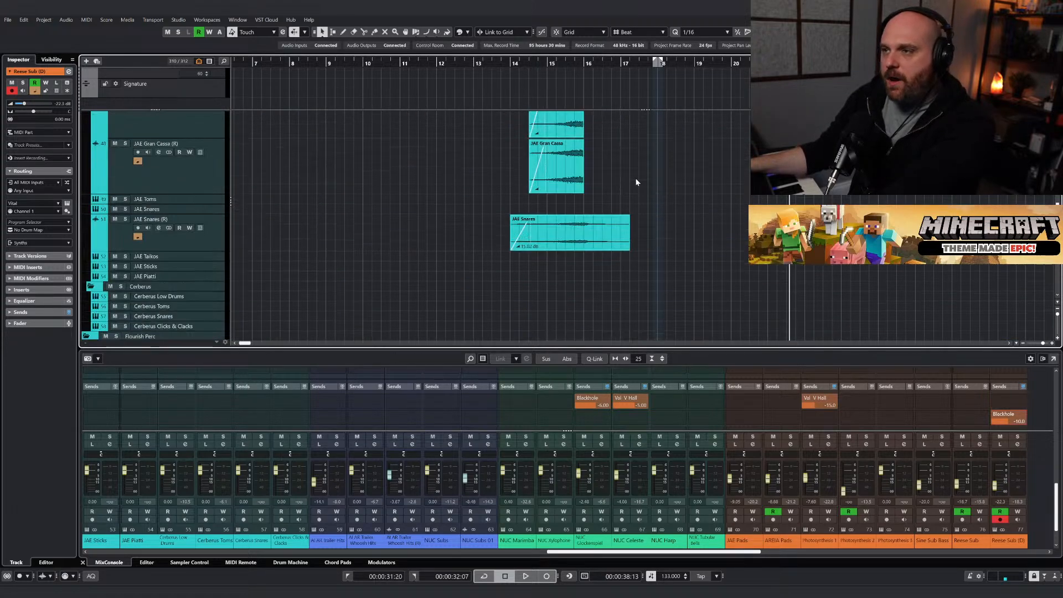
pyautogui.scroll(10, 636, 181)
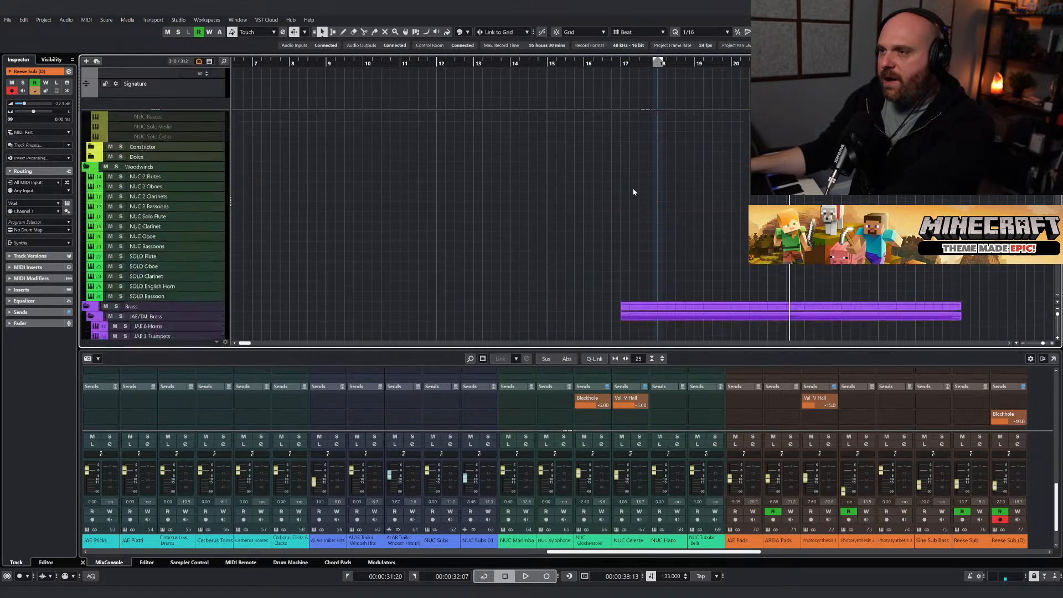
pyautogui.scroll(-4, 638, 217)
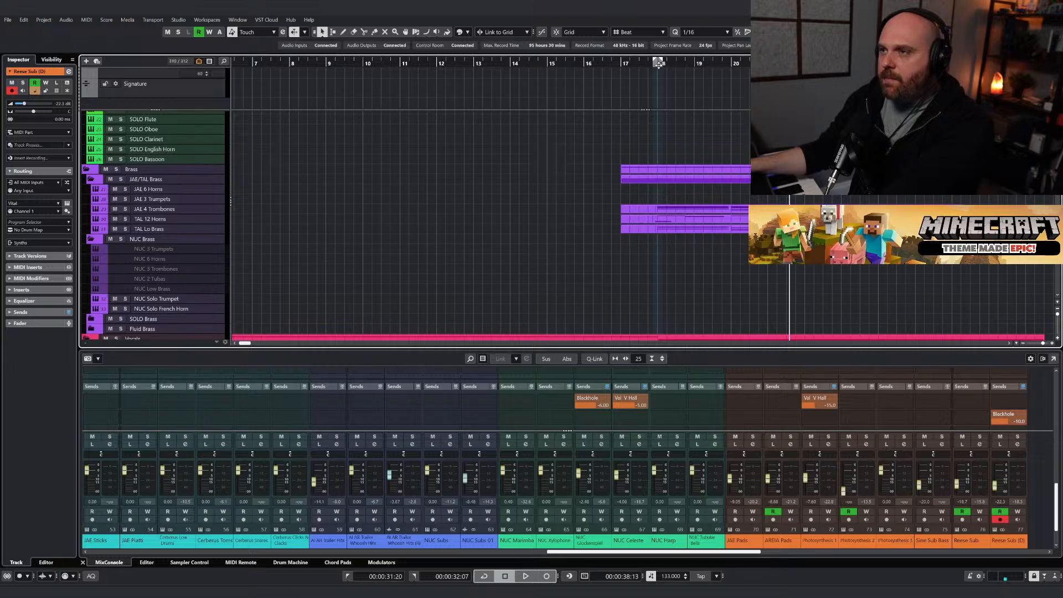
pyautogui.scroll(-8, 658, 207)
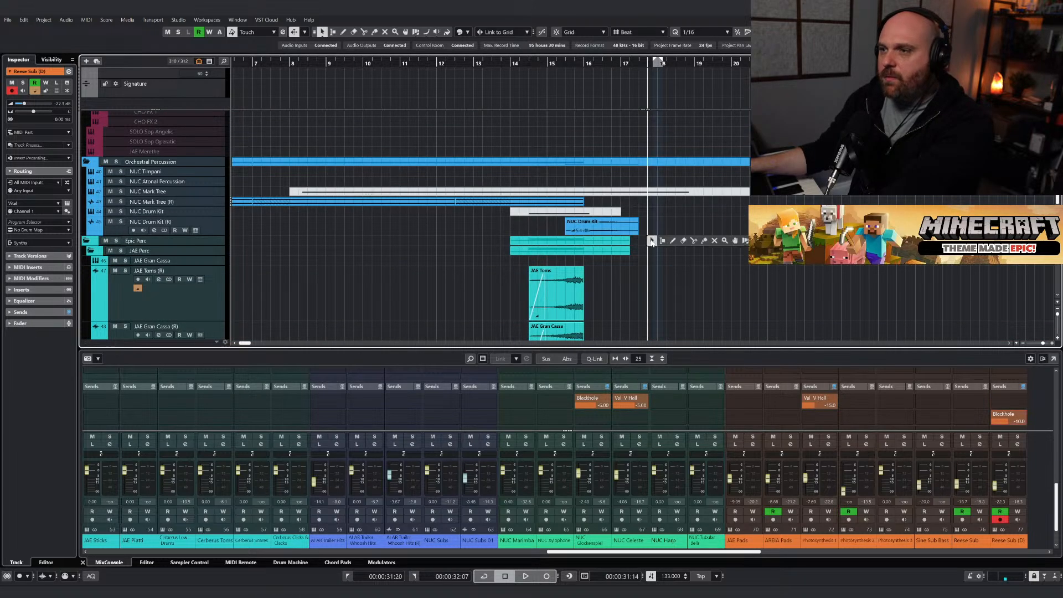
pyautogui.press('space')
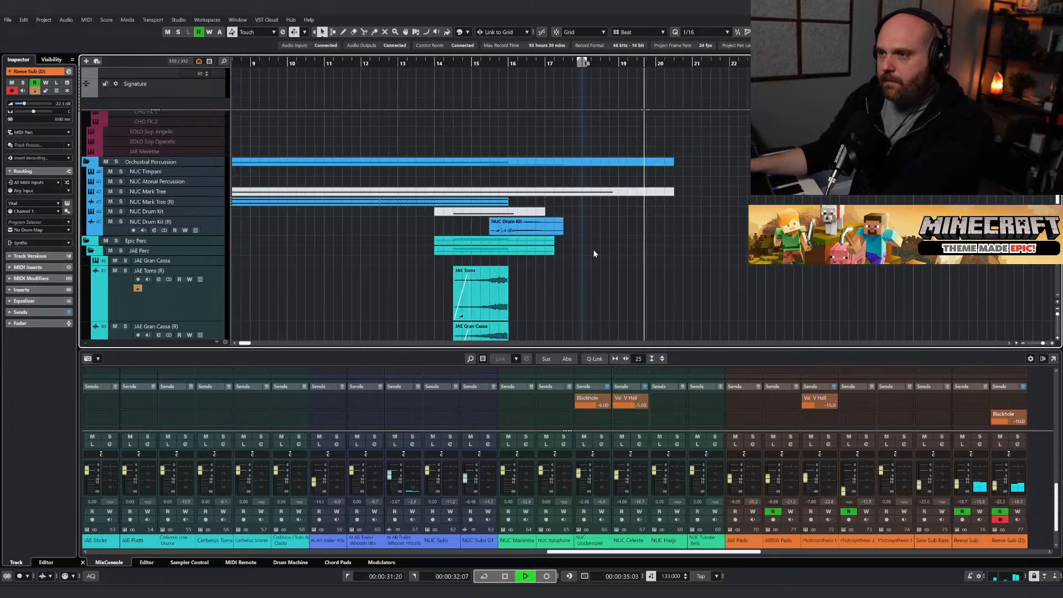
pyautogui.scroll(-10, 578, 250)
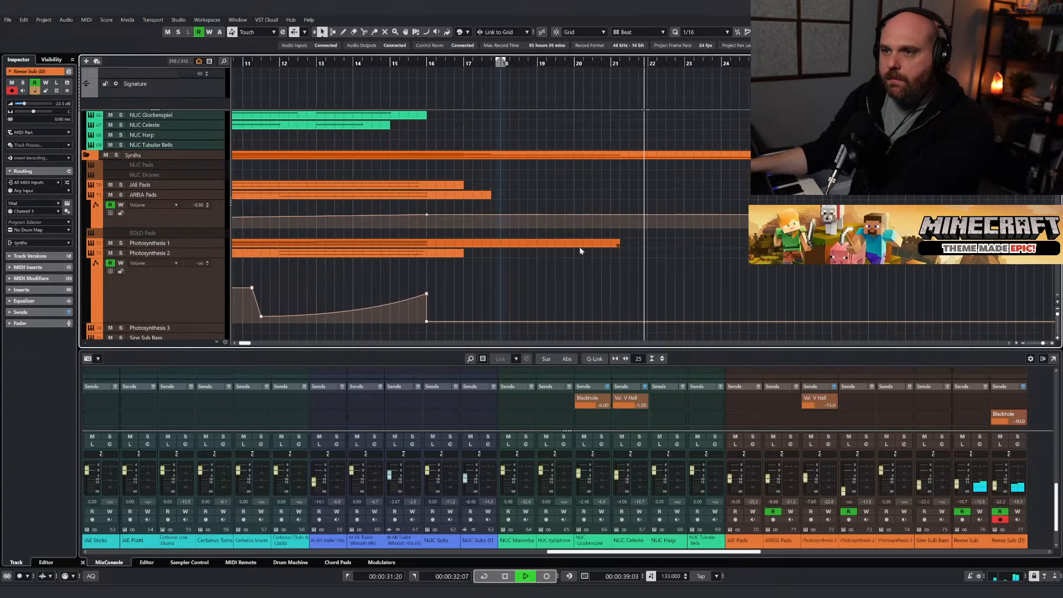
pyautogui.scroll(-8, 579, 250)
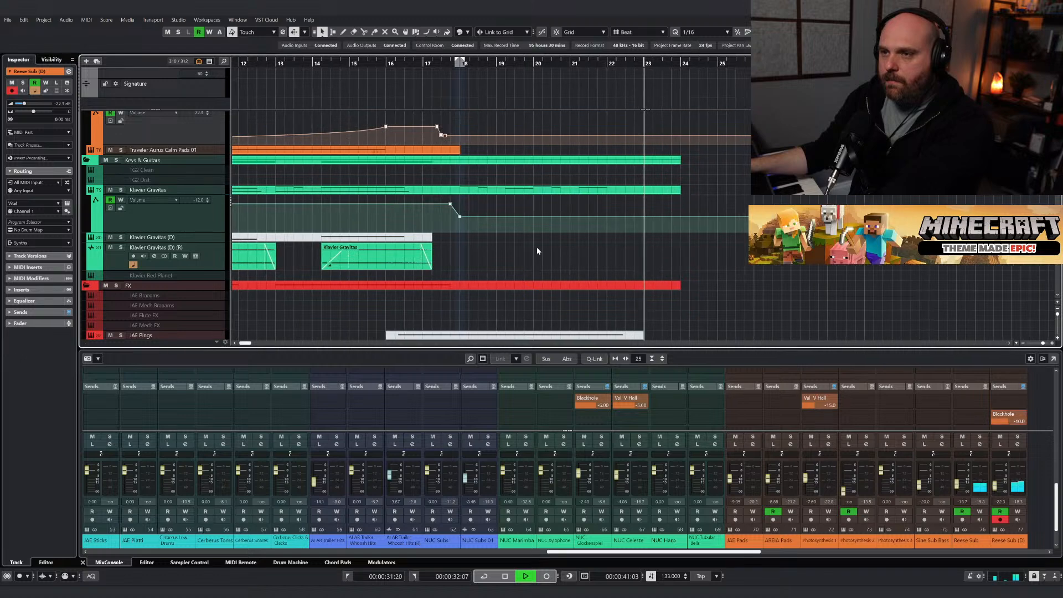
pyautogui.scroll(-4, 577, 299)
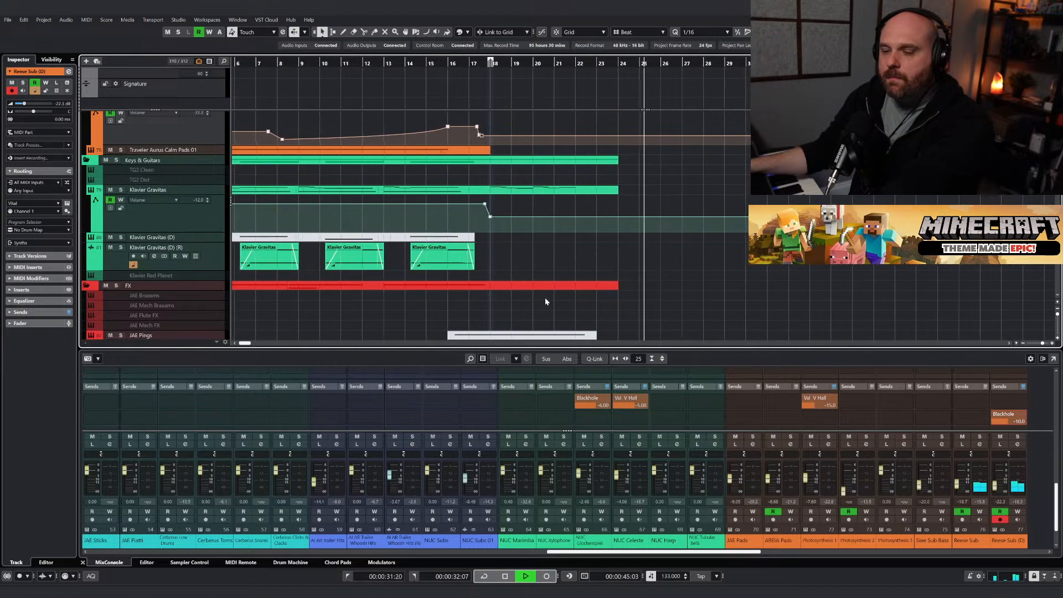
pyautogui.press('space')
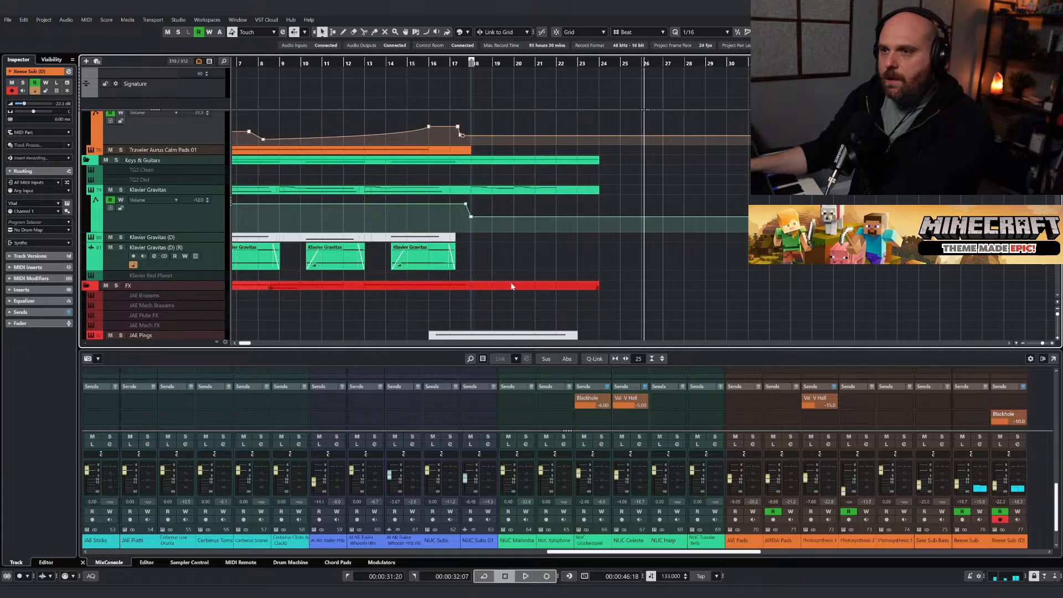
# Solo the Strings folder, play it from just before bar 18, and raise the AR Celli - Core fader to -2.71 dB.
pyautogui.scroll(15, 496, 263)
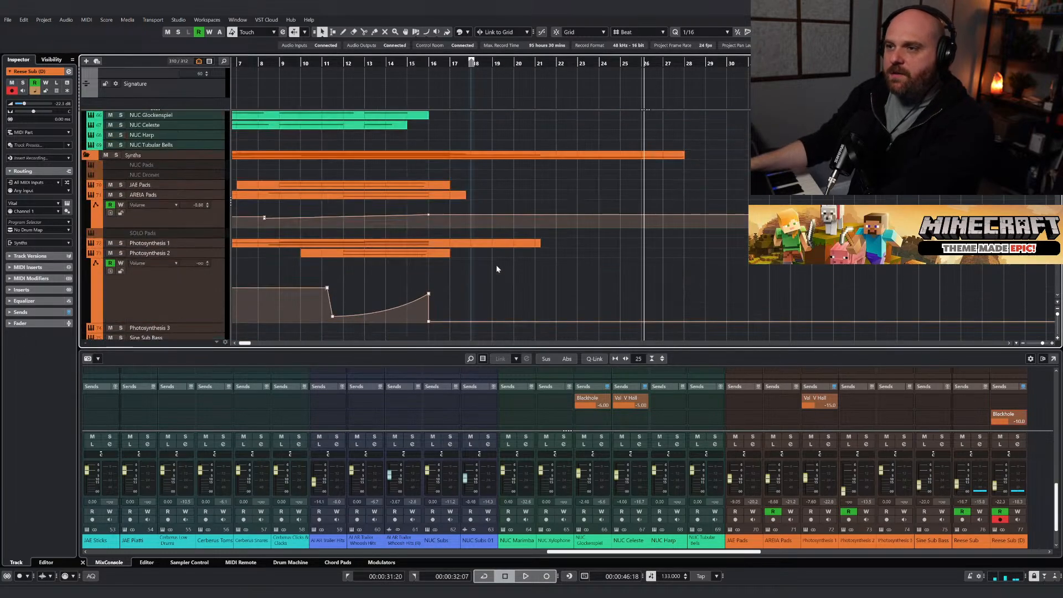
pyautogui.scroll(20, 495, 261)
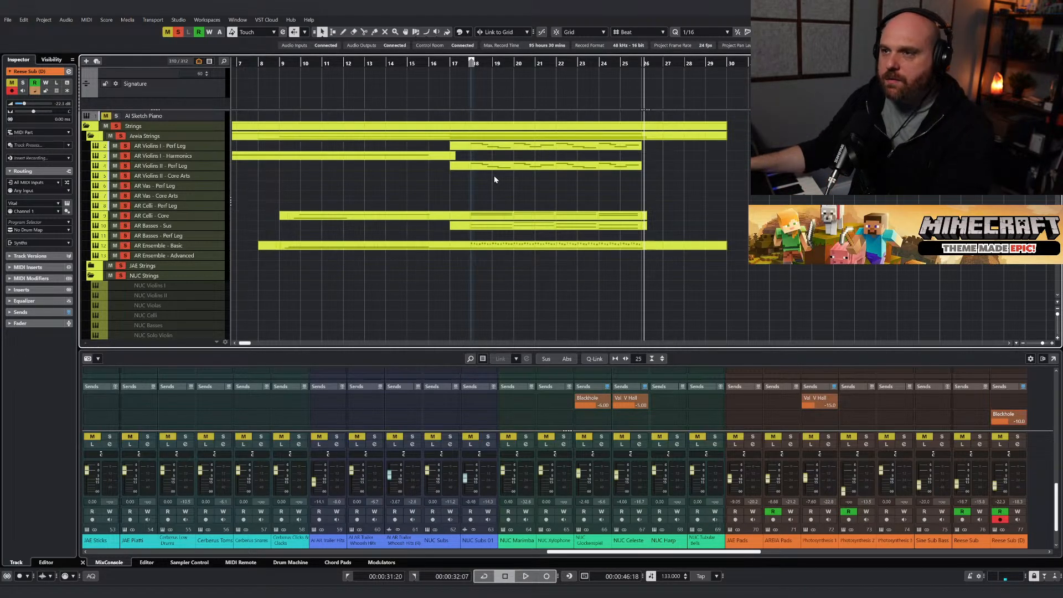
pyautogui.moveTo(242, 64); pyautogui.dragTo(455, 106)
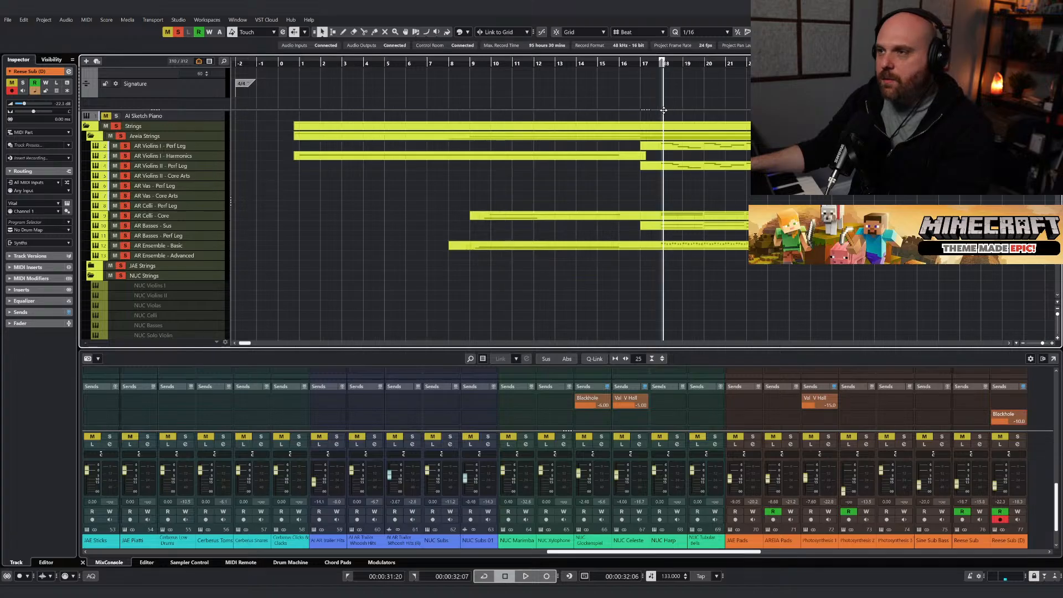
pyautogui.scroll(4, 686, 187)
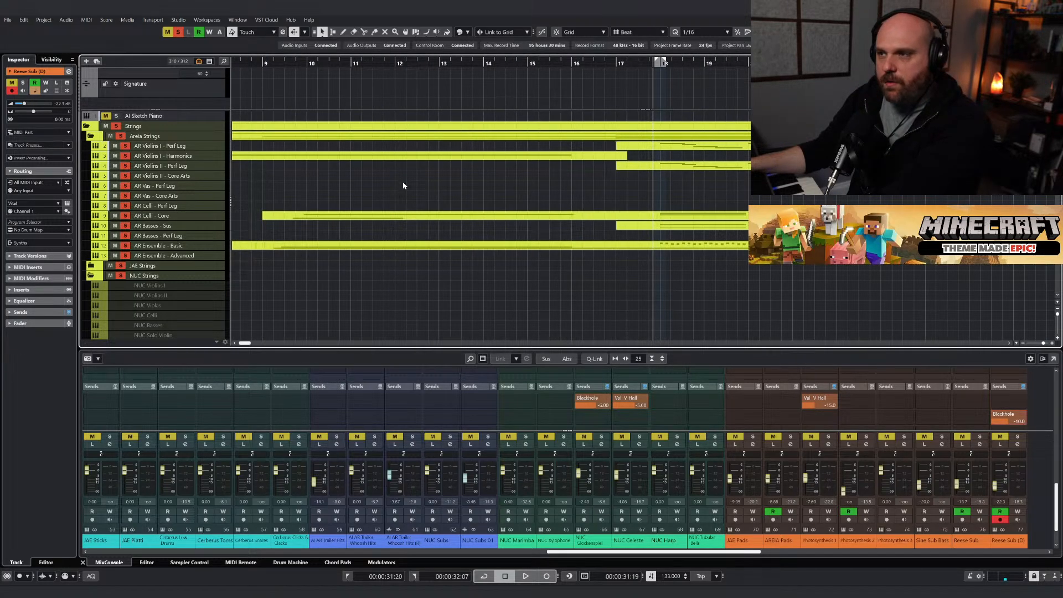
pyautogui.press('space')
pyautogui.moveTo(570, 557); pyautogui.dragTo(128, 555)
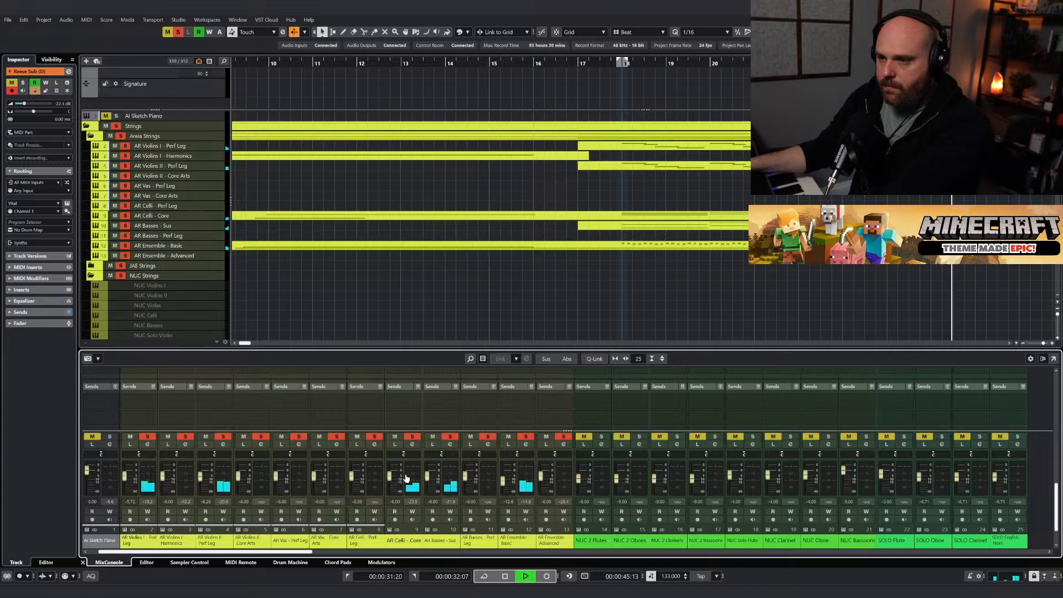
pyautogui.click(601, 64)
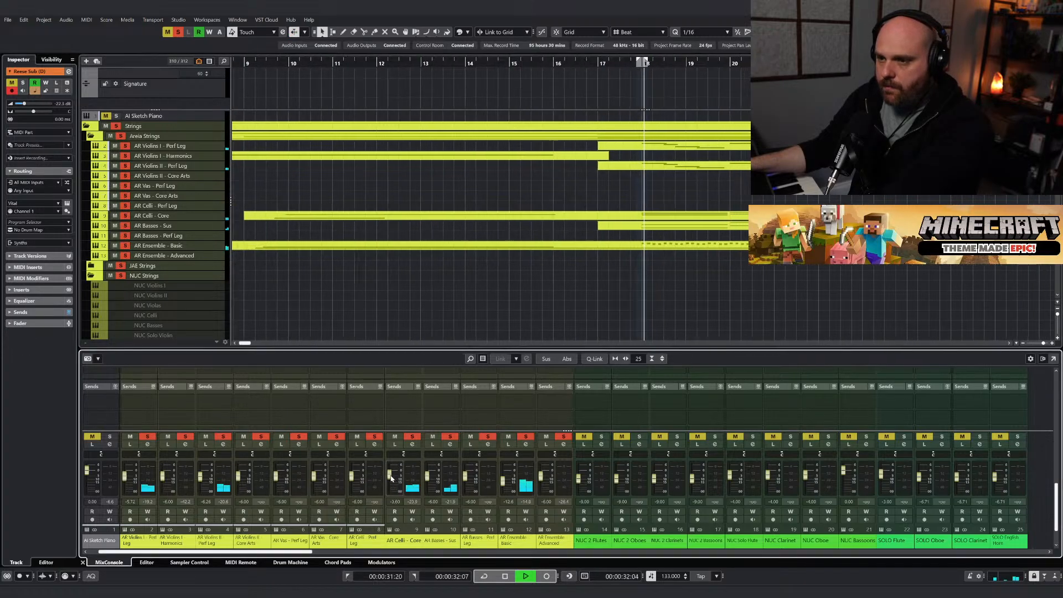
pyautogui.moveTo(390, 477); pyautogui.dragTo(391, 476)
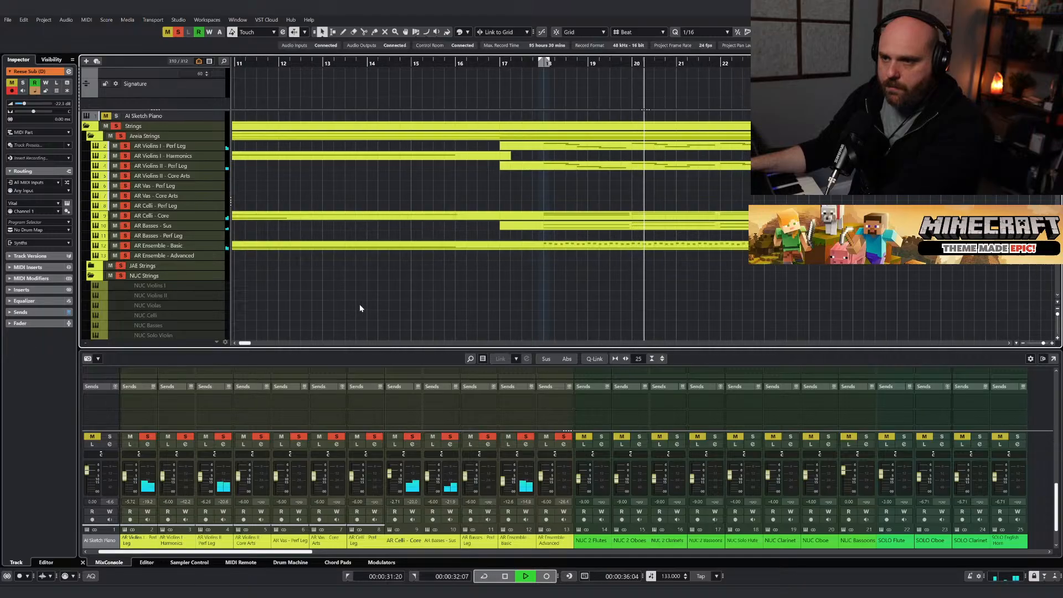
pyautogui.press('space')
# Reset the solos, play Strings and Brass soloed together from just before bar 18, and compare with JAE 4 Trombones muted and unmuted.
pyautogui.click(177, 32)
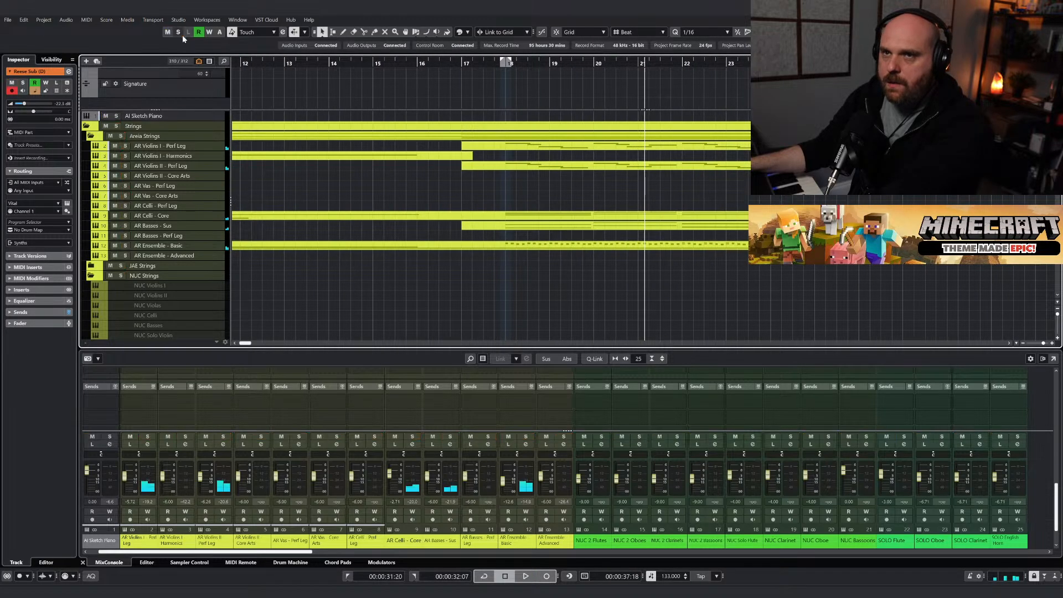
pyautogui.click(167, 32)
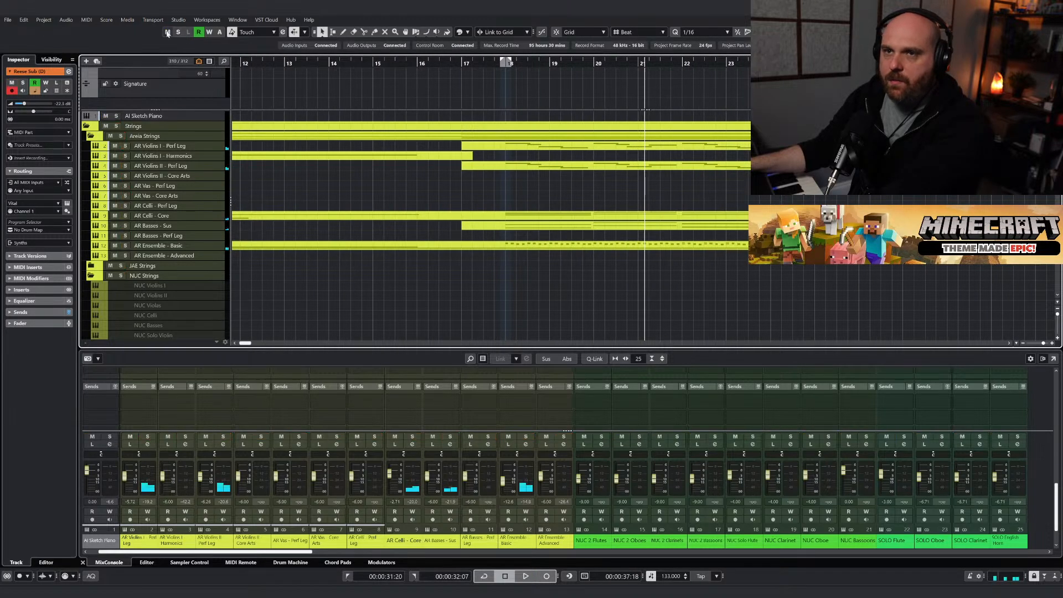
pyautogui.click(118, 126)
pyautogui.scroll(-5, 234, 209)
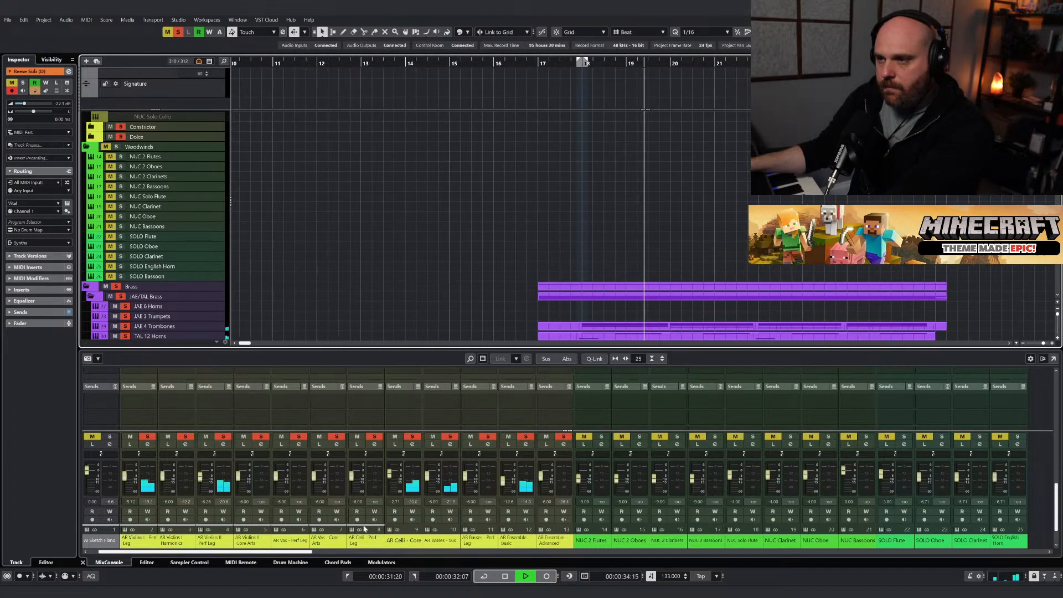
pyautogui.scroll(-5, 392, 267)
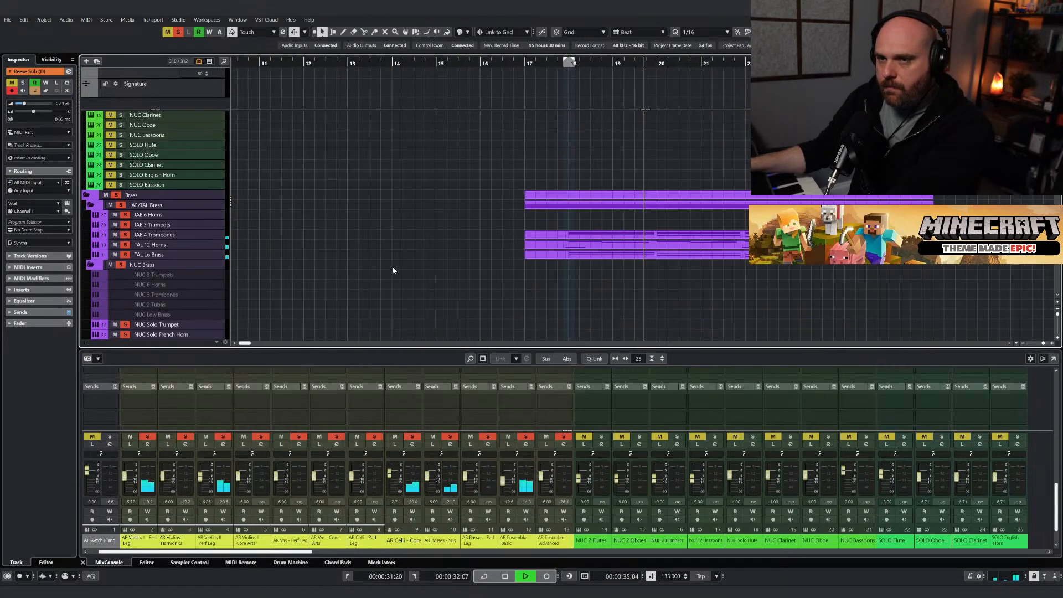
pyautogui.click(114, 234)
pyautogui.click(115, 235)
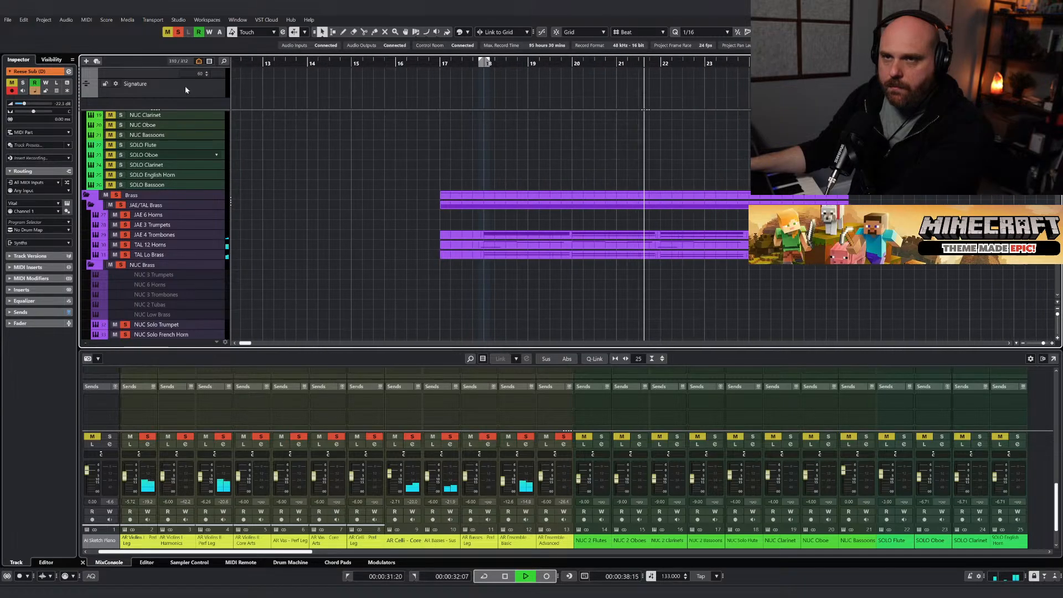
# Solo TAL Lo Brass, play it from just before bar 18, and insert Neutron 3 Elements on its first insert slot.
pyautogui.press('space')
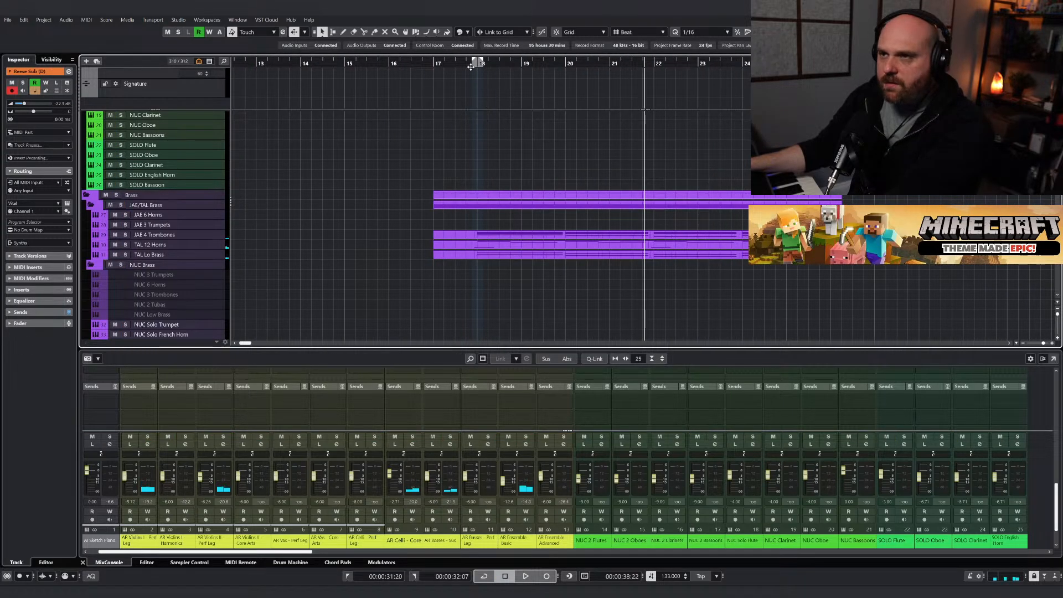
pyautogui.press('space')
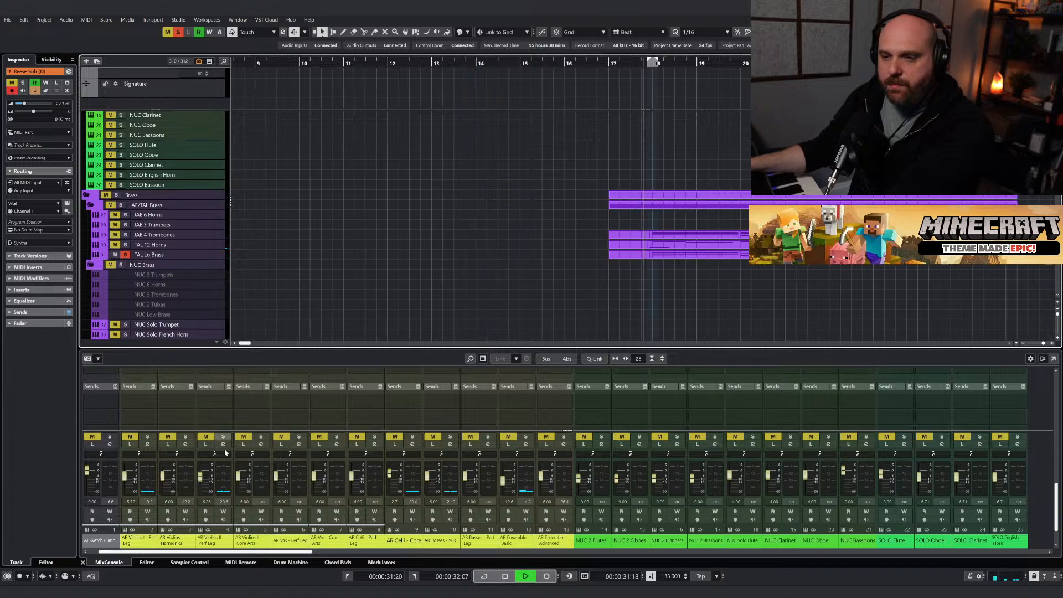
pyautogui.moveTo(305, 551); pyautogui.dragTo(482, 569)
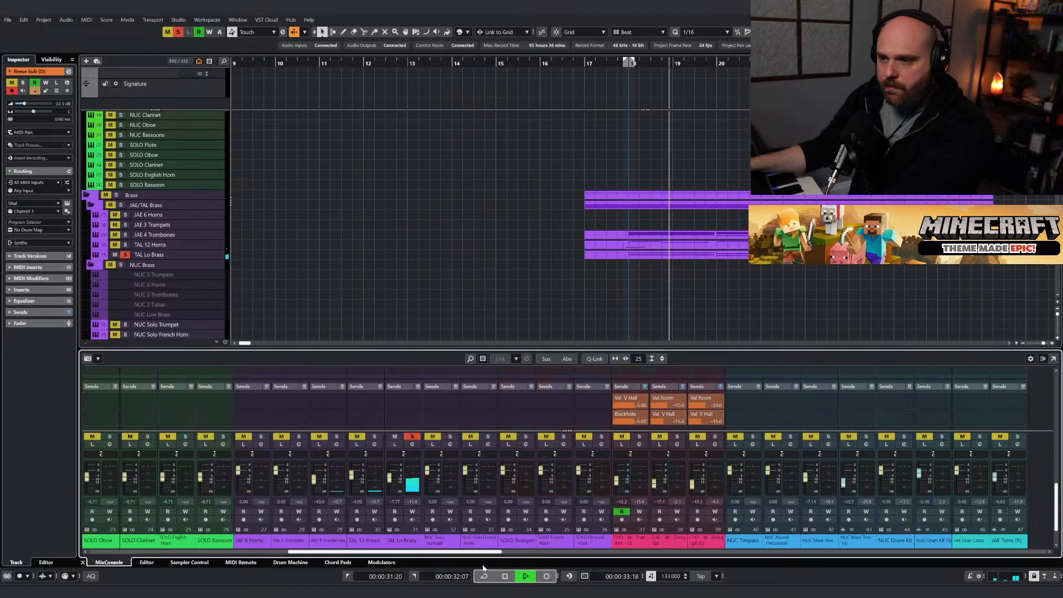
pyautogui.scroll(3, 423, 408)
pyautogui.press('space')
pyautogui.click(404, 416)
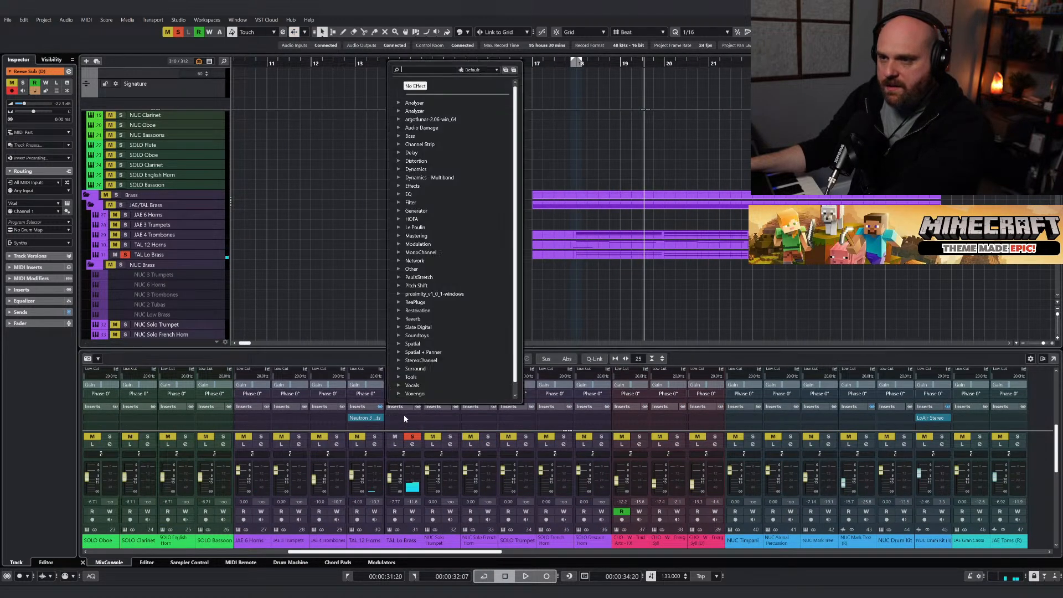
pyautogui.write('neu')
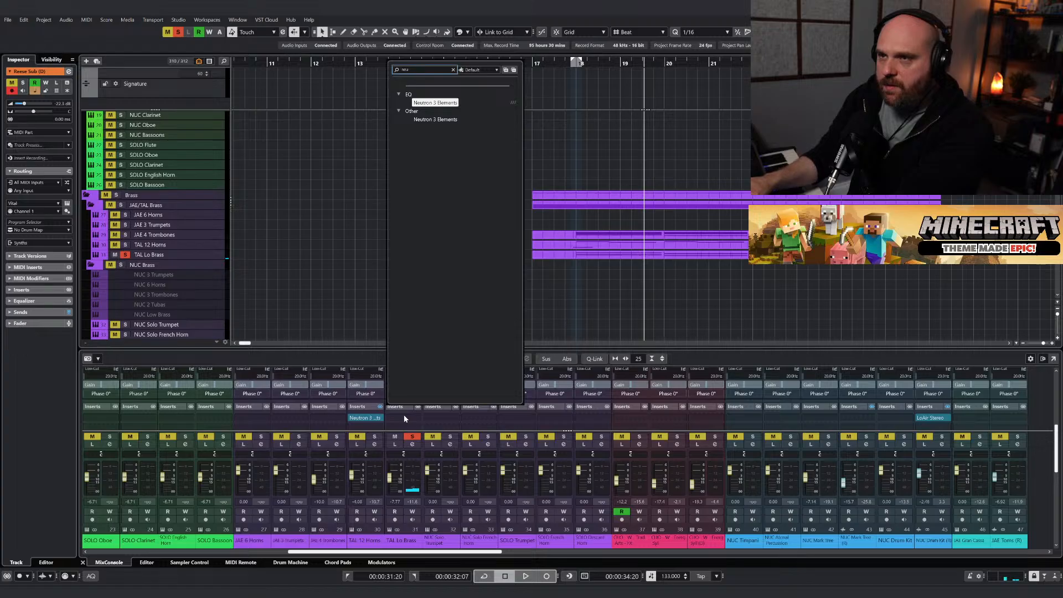
pyautogui.click(454, 103)
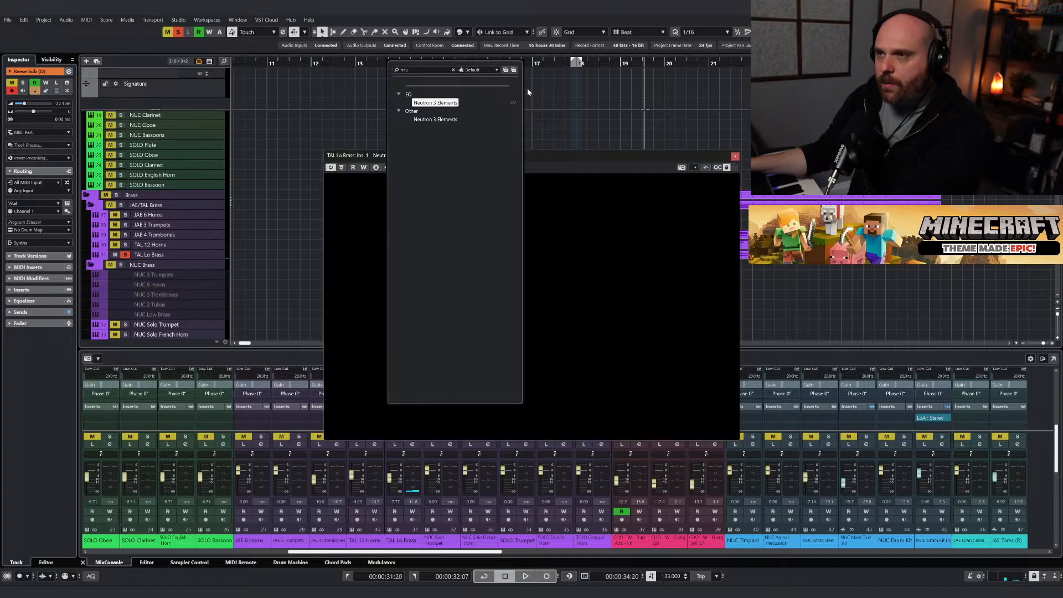
# Play the soloed TAL Lo Brass and cut its low mids with the second Neutron EQ band.
pyautogui.press('space')
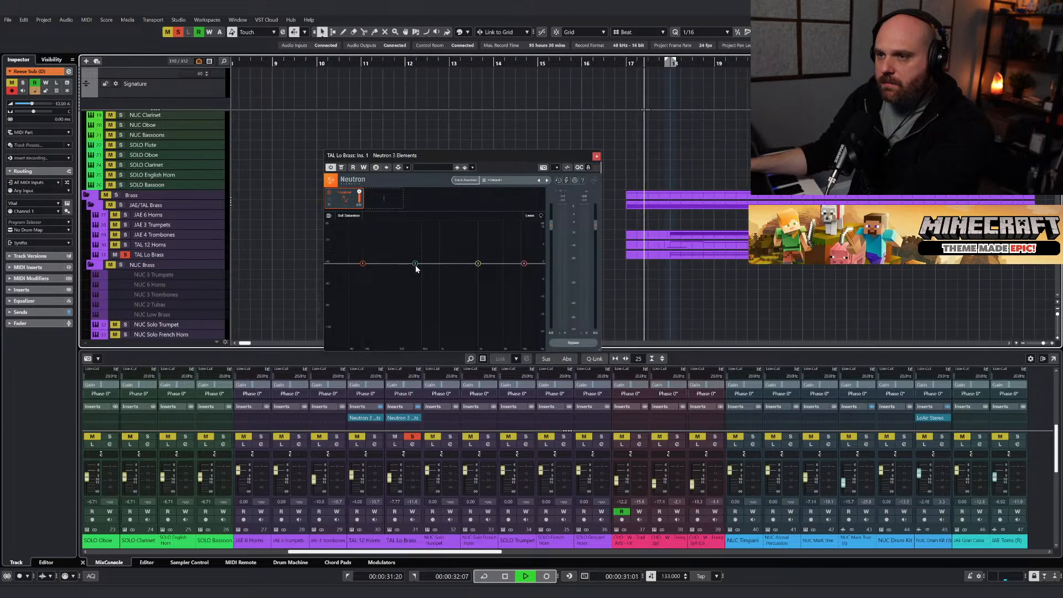
pyautogui.moveTo(415, 264); pyautogui.dragTo(415, 278)
pyautogui.press('space')
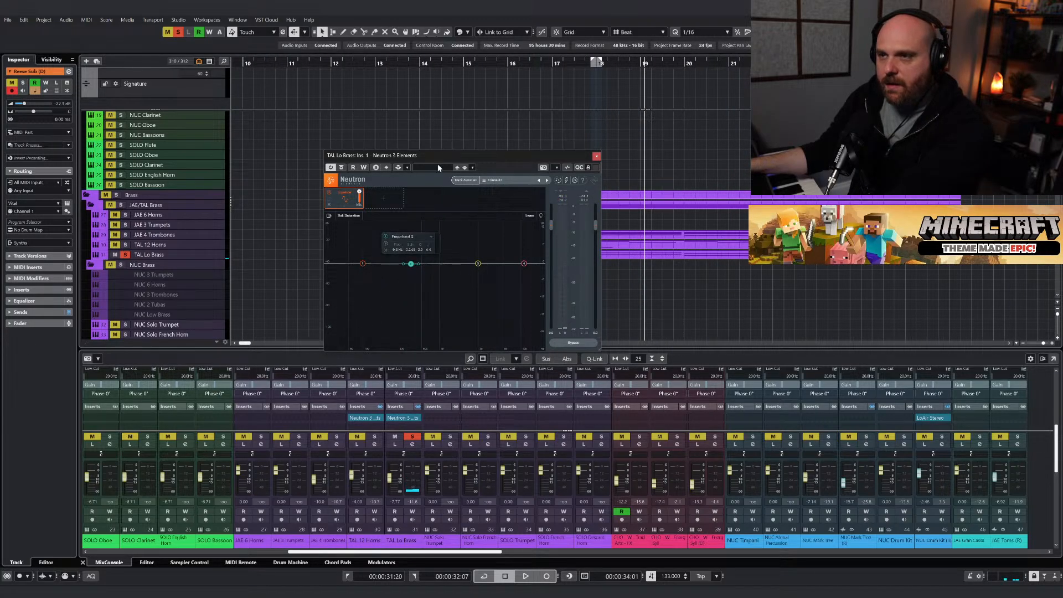
pyautogui.moveTo(438, 166); pyautogui.dragTo(403, 159)
pyautogui.press('space')
pyautogui.moveTo(377, 257); pyautogui.dragTo(377, 279)
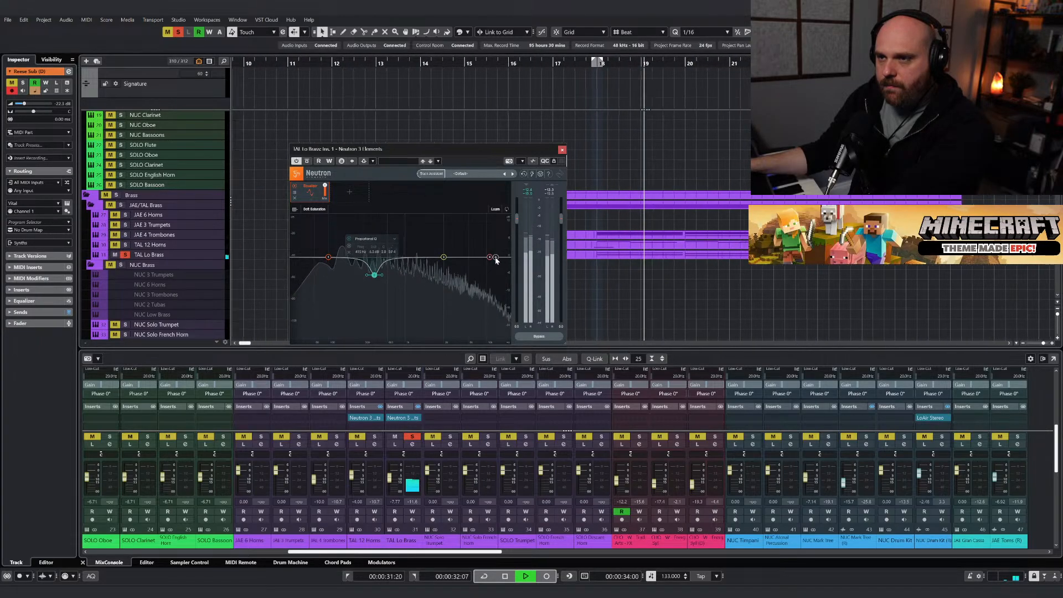
# Slightly boost the Neutron analog high shelf on TAL Lo Brass and compare the sound with the plug-in bypassed.
pyautogui.moveTo(489, 257); pyautogui.dragTo(455, 253)
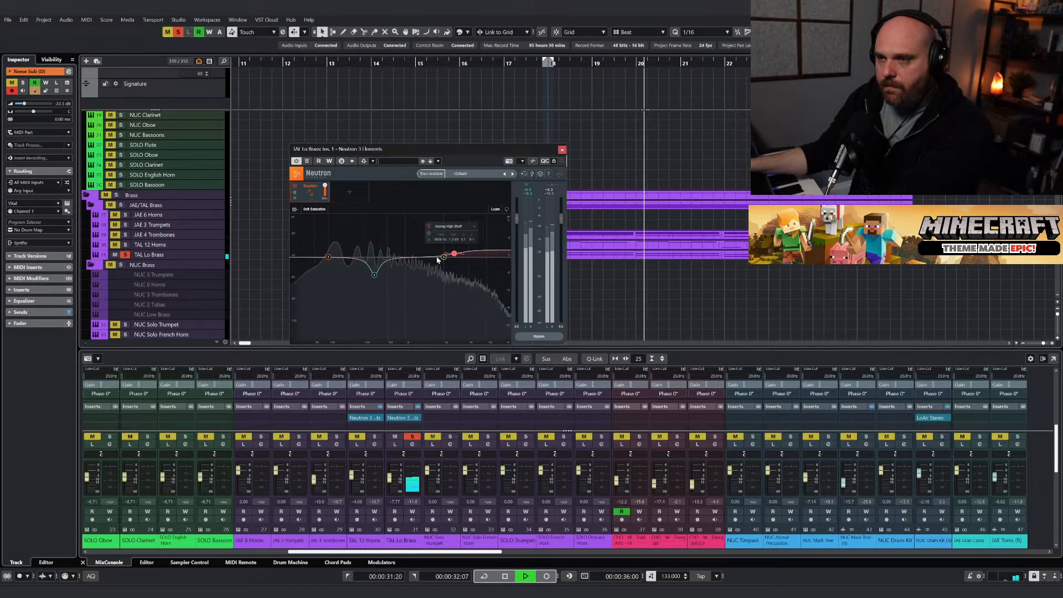
pyautogui.click(307, 161)
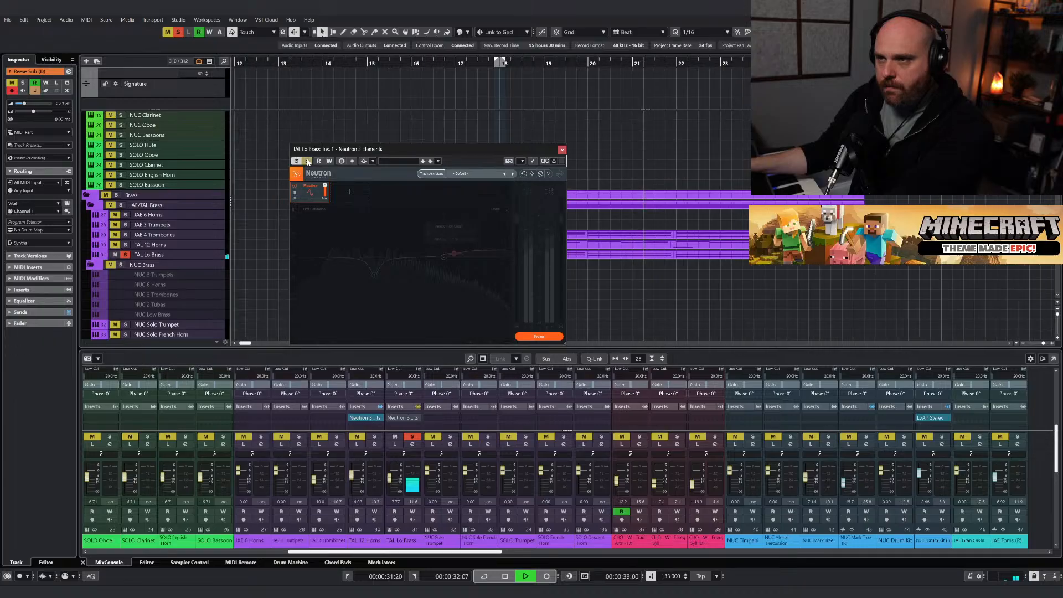
pyautogui.click(306, 160)
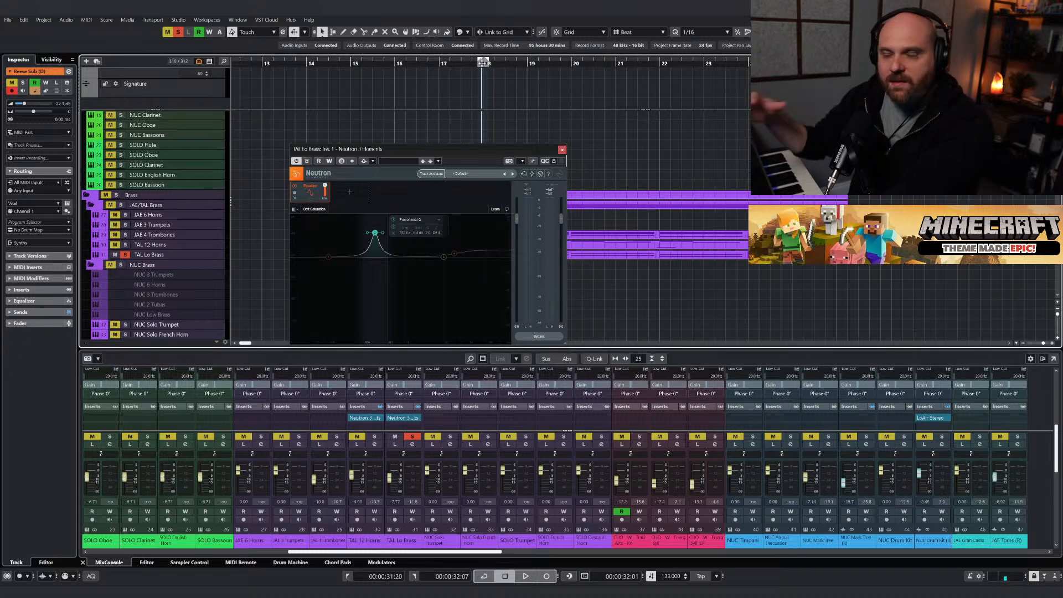
# Audition the isolated low-mid EQ band boosted, reset it to a cut, and compare TAL Lo Brass with Neutron bypassed.
pyautogui.press('space')
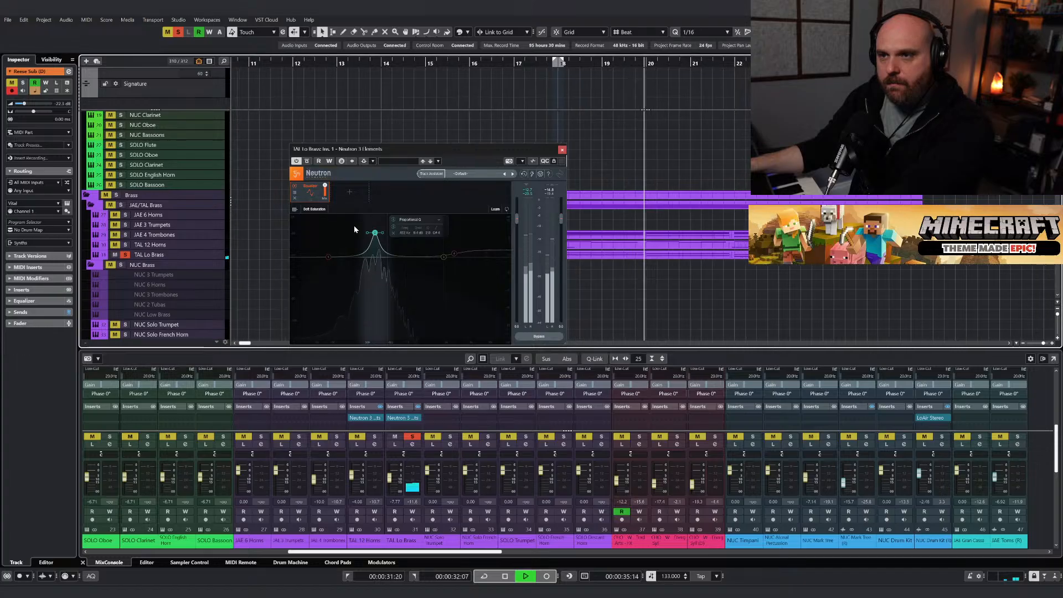
pyautogui.moveTo(373, 233); pyautogui.dragTo(374, 230)
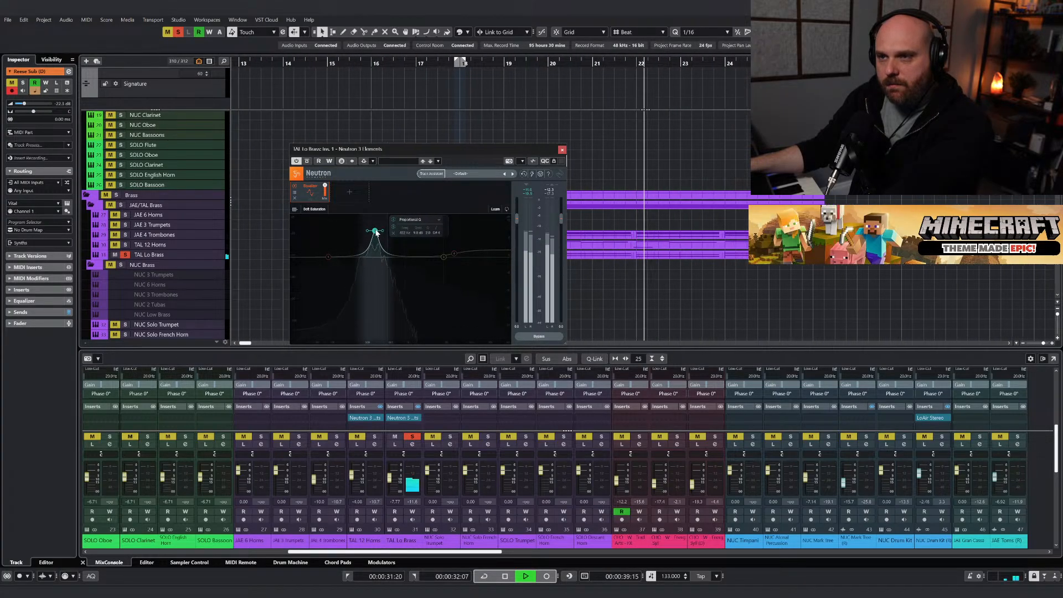
pyautogui.moveTo(374, 231); pyautogui.dragTo(378, 277)
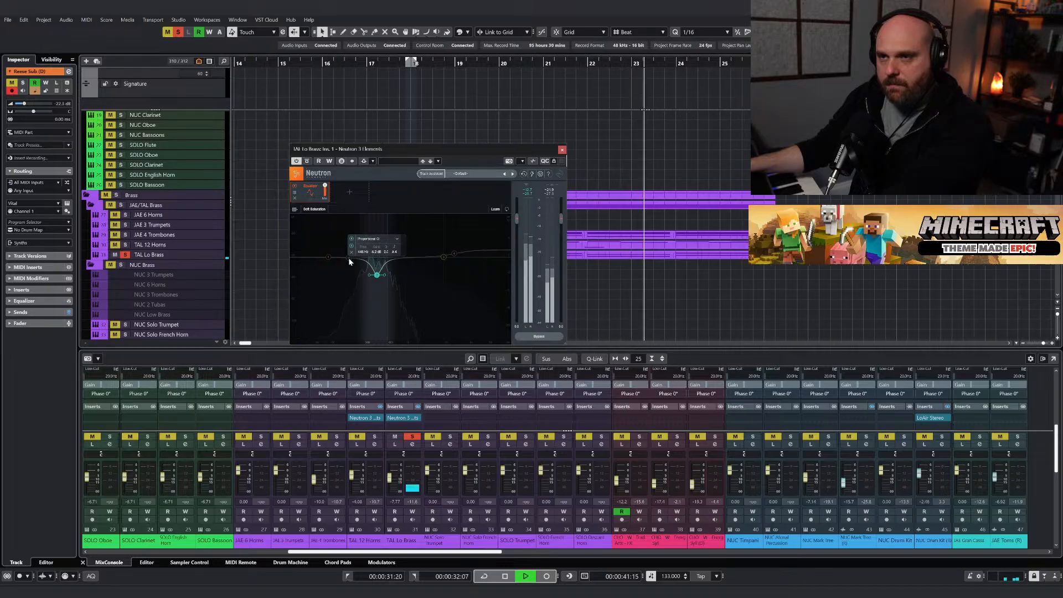
pyautogui.click(307, 161)
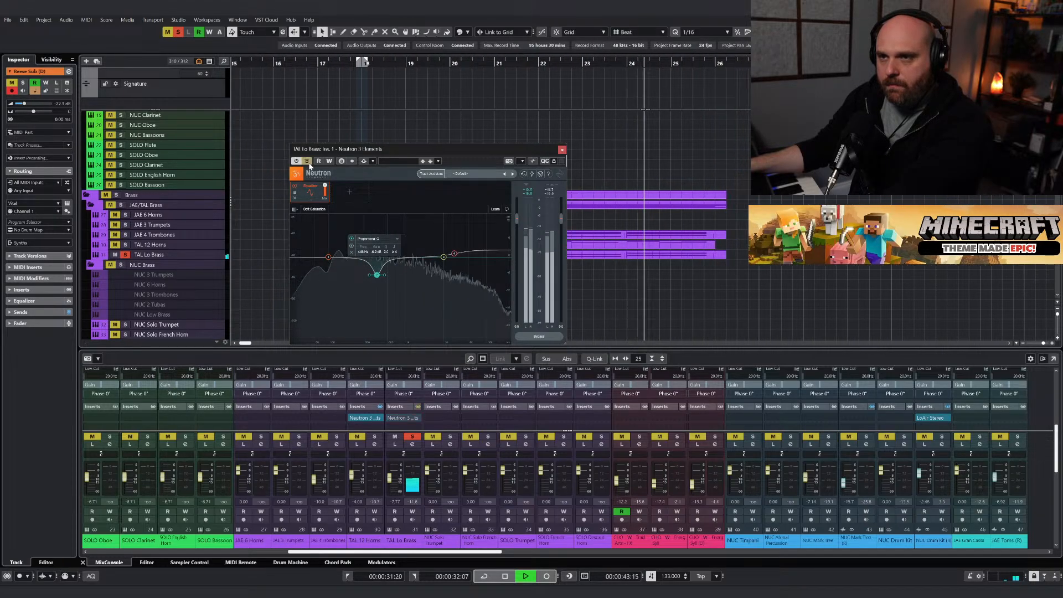
pyautogui.click(306, 161)
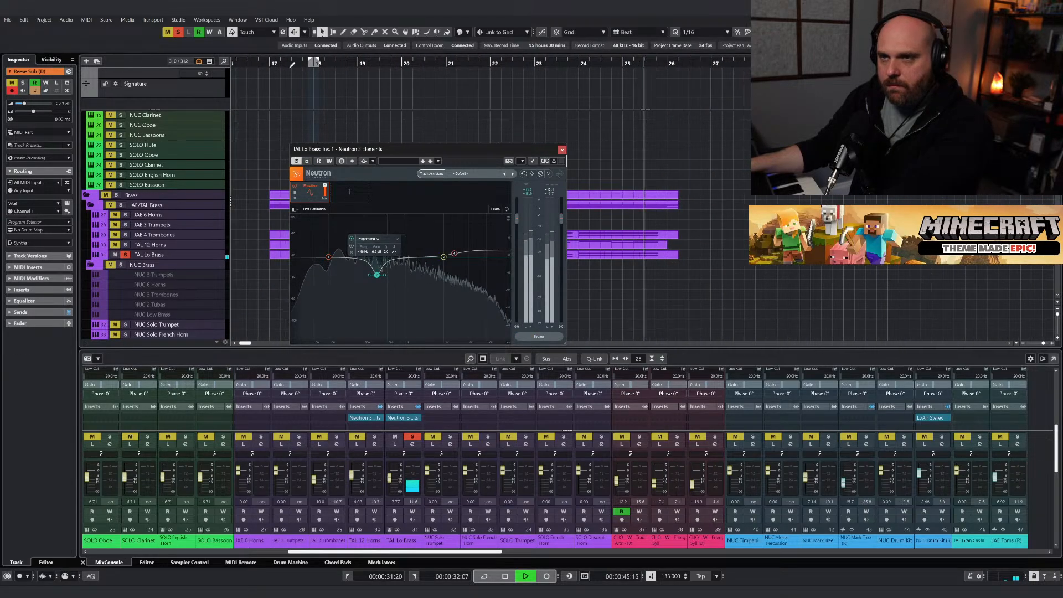
# Replay TAL Lo Brass, slightly boost the Neutron analog low shelf at a higher frequency, and close the plug-in.
pyautogui.press('space')
pyautogui.press('space')
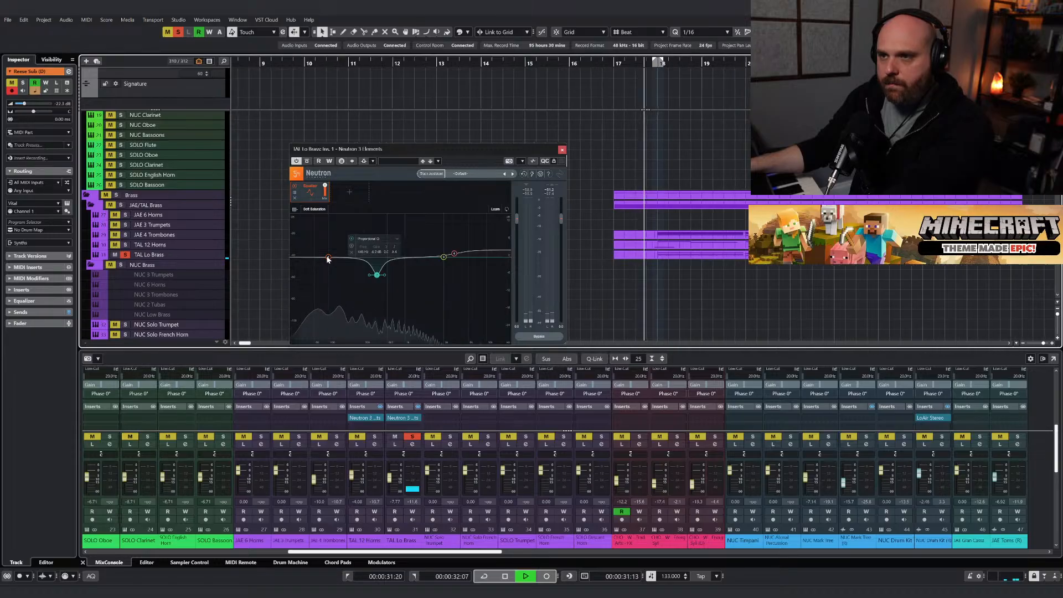
pyautogui.moveTo(328, 258); pyautogui.dragTo(341, 255)
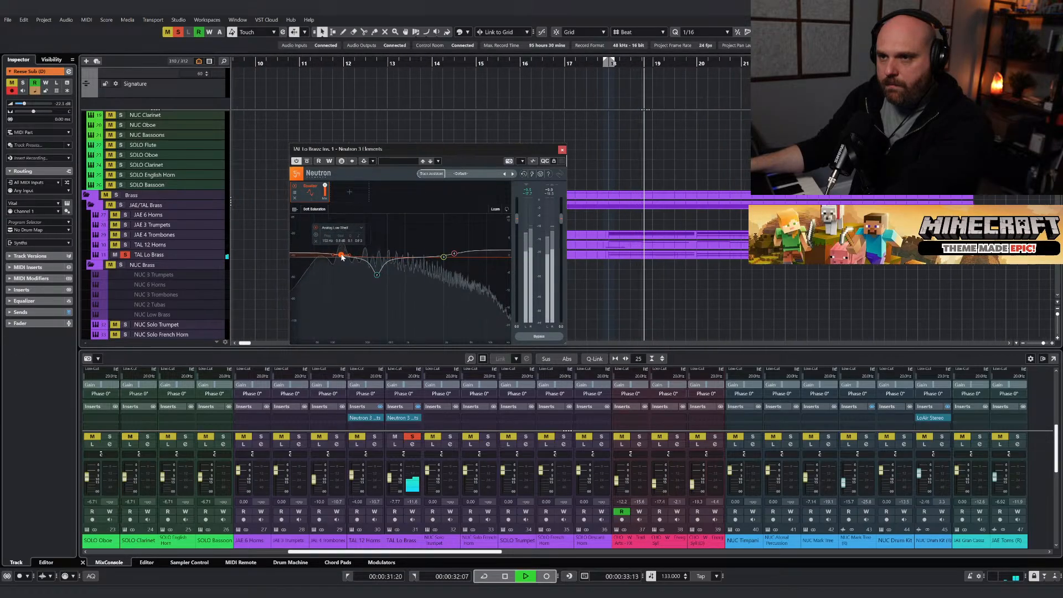
pyautogui.press('space')
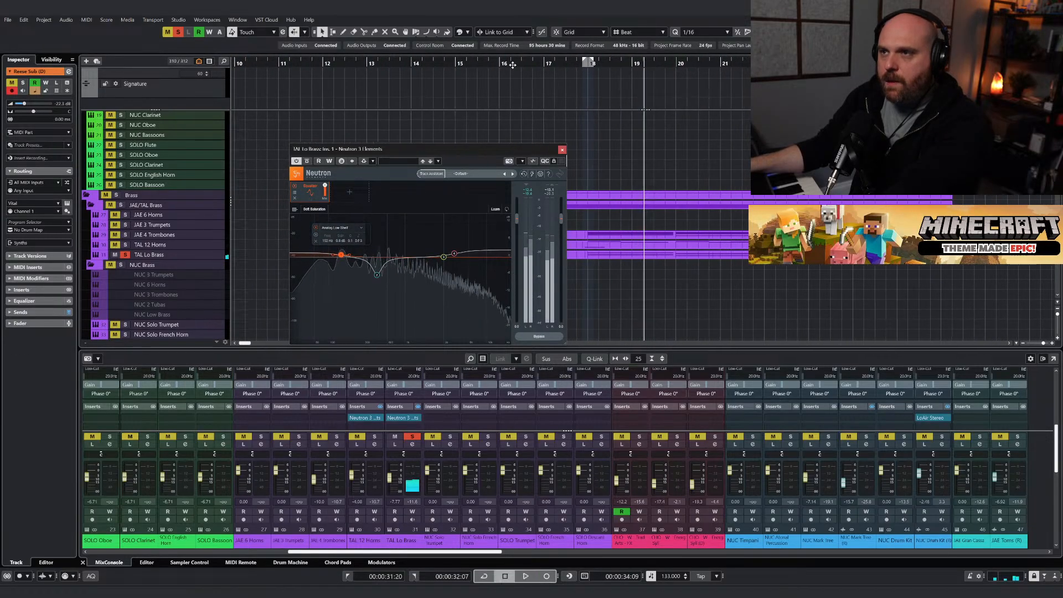
pyautogui.click(562, 149)
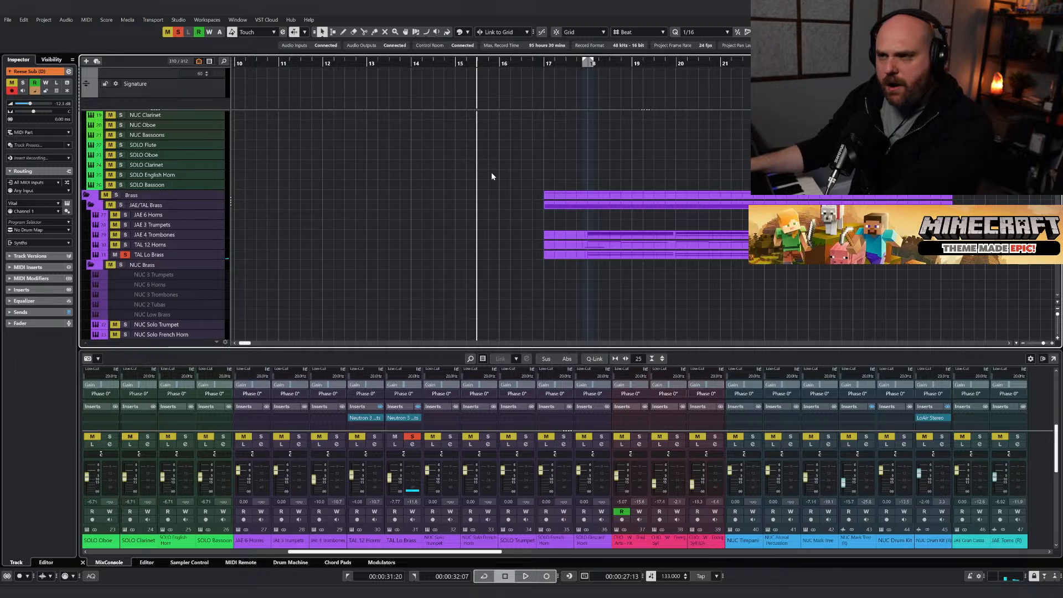
# Clear the TAL Lo Brass solo, play the full mix, check CHO - W - Energ Syll muted, and lower CHO - W - Energ Syll (D) to about -21.5 dB.
pyautogui.click(554, 63)
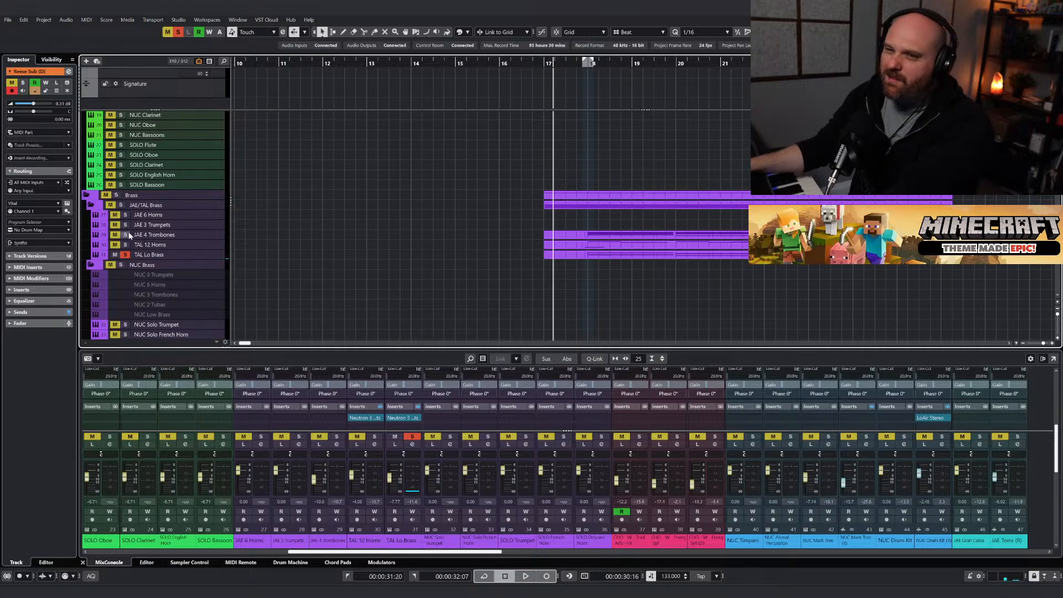
pyautogui.click(126, 254)
pyautogui.press('space')
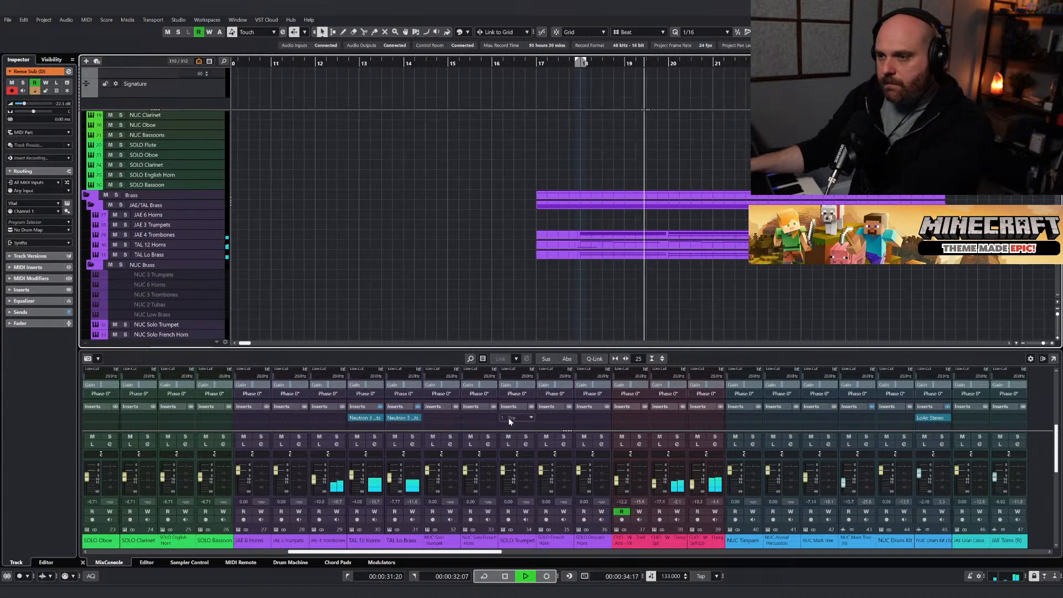
pyautogui.click(660, 437)
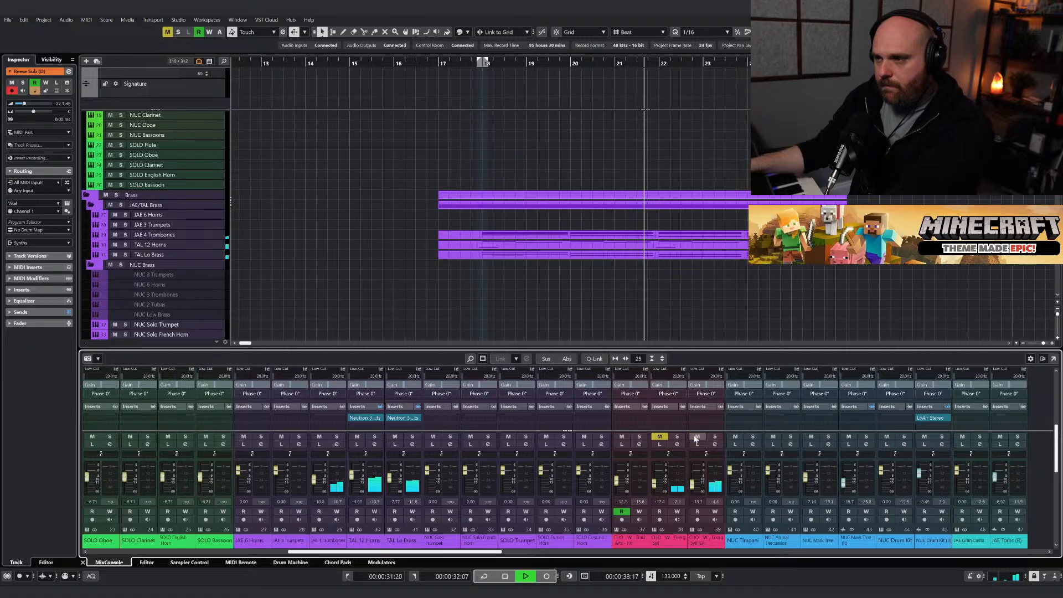
pyautogui.click(658, 436)
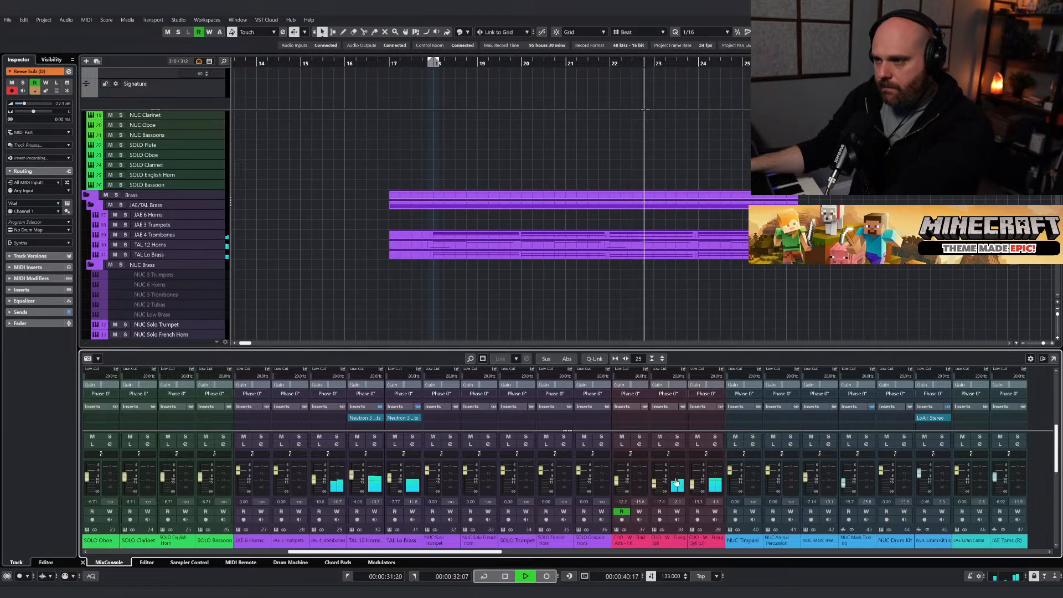
pyautogui.moveTo(691, 484); pyautogui.dragTo(690, 484)
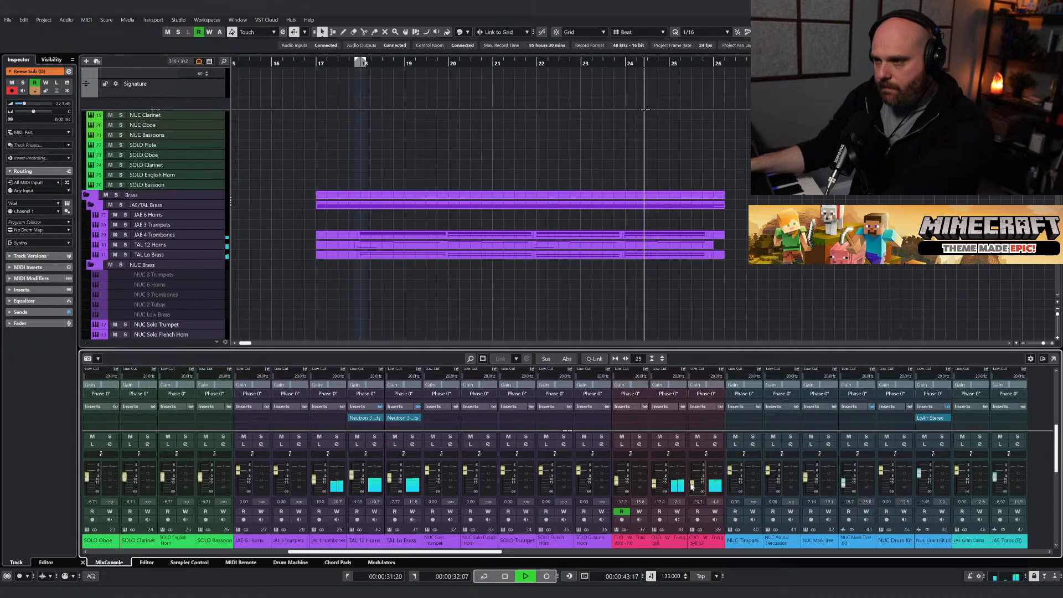
# Stop playback, look through the choir and percussion tracks around bar 18, and select the Cerberus Toms track.
pyautogui.click(503, 310)
pyautogui.scroll(-6, 291, 210)
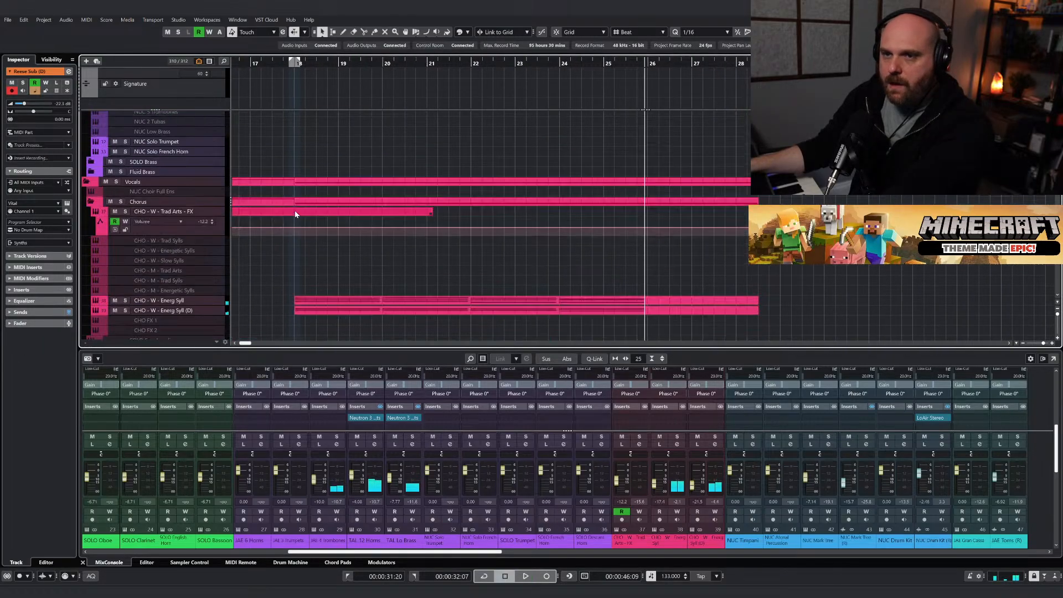
pyautogui.scroll(-5, 274, 216)
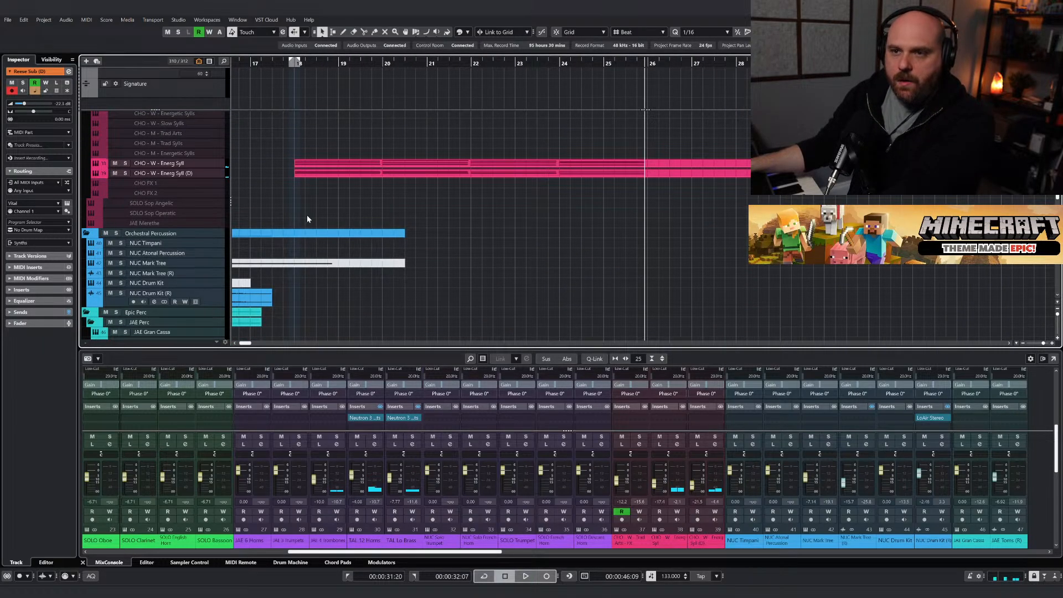
pyautogui.click(288, 66)
pyautogui.press('g')
pyautogui.press('g')
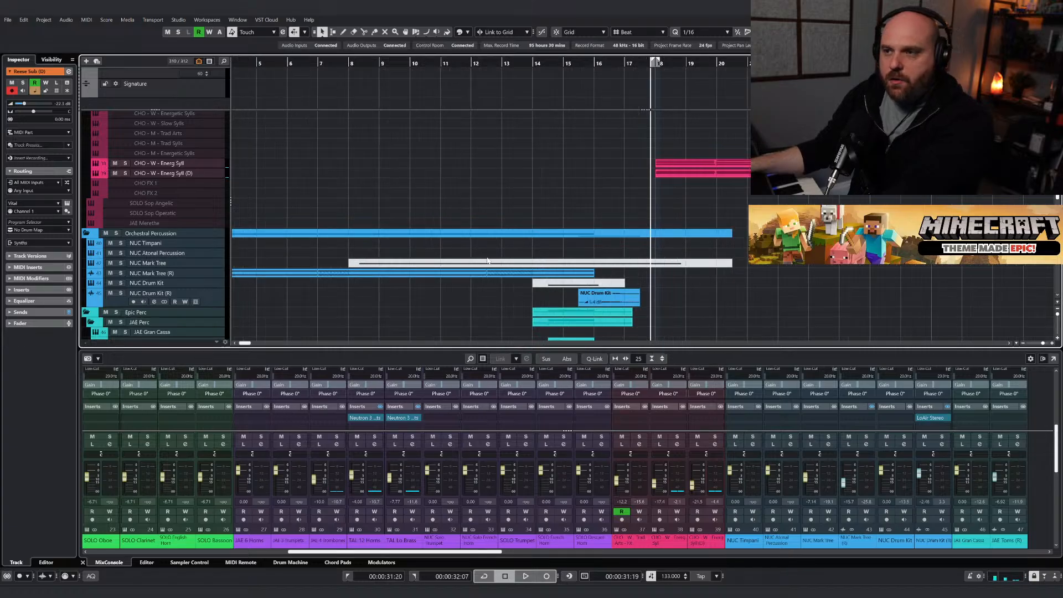
pyautogui.scroll(-8, 370, 226)
pyautogui.scroll(-2, 369, 229)
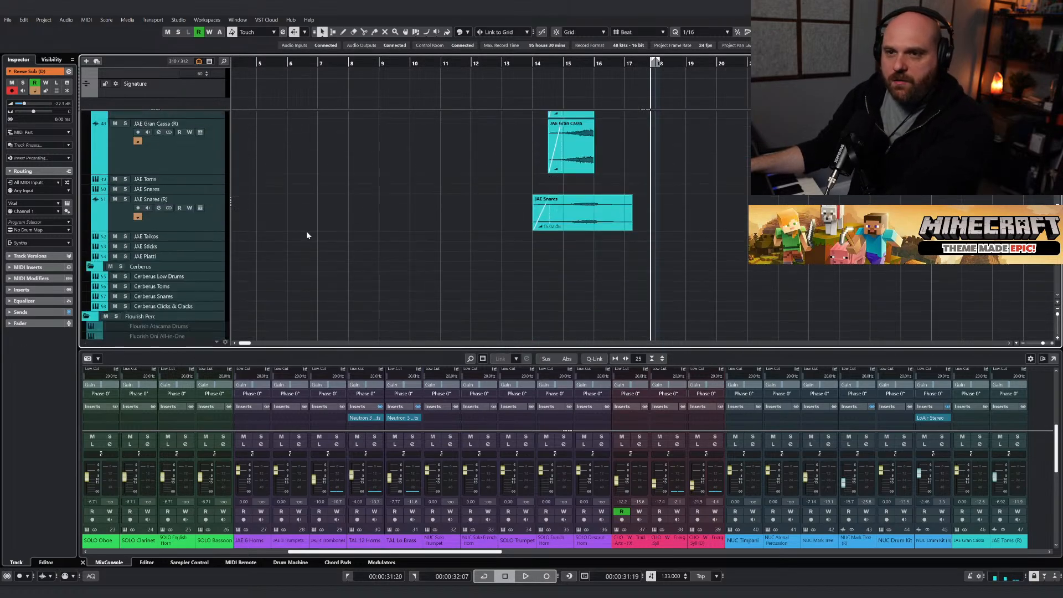
pyautogui.click(169, 278)
pyautogui.click(169, 288)
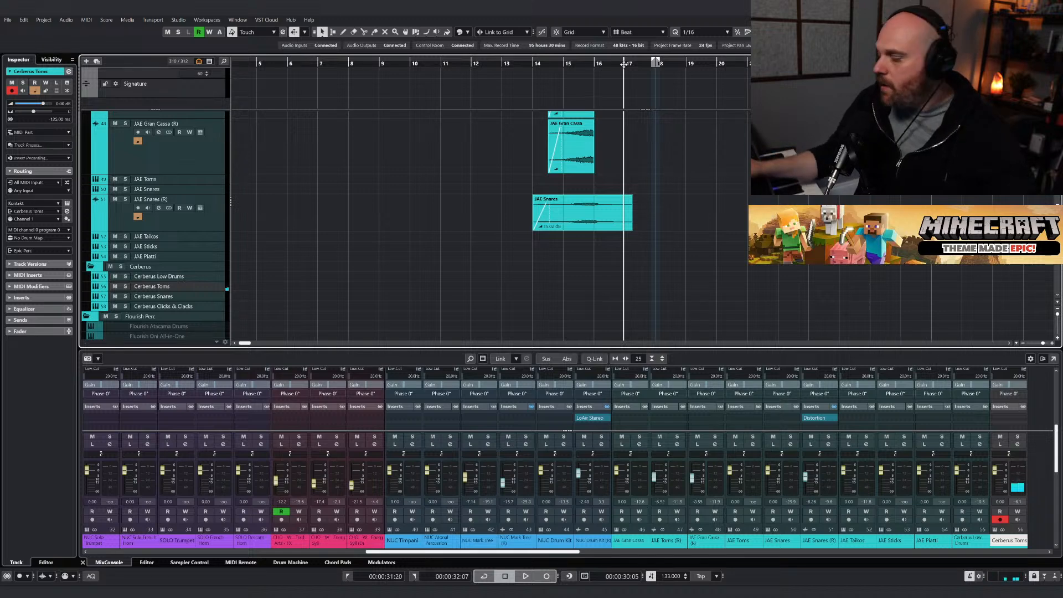
# Try recording a Cerberus Toms take leading into bar 18, and delete the recorded part.
pyautogui.press('KP_Multiply')
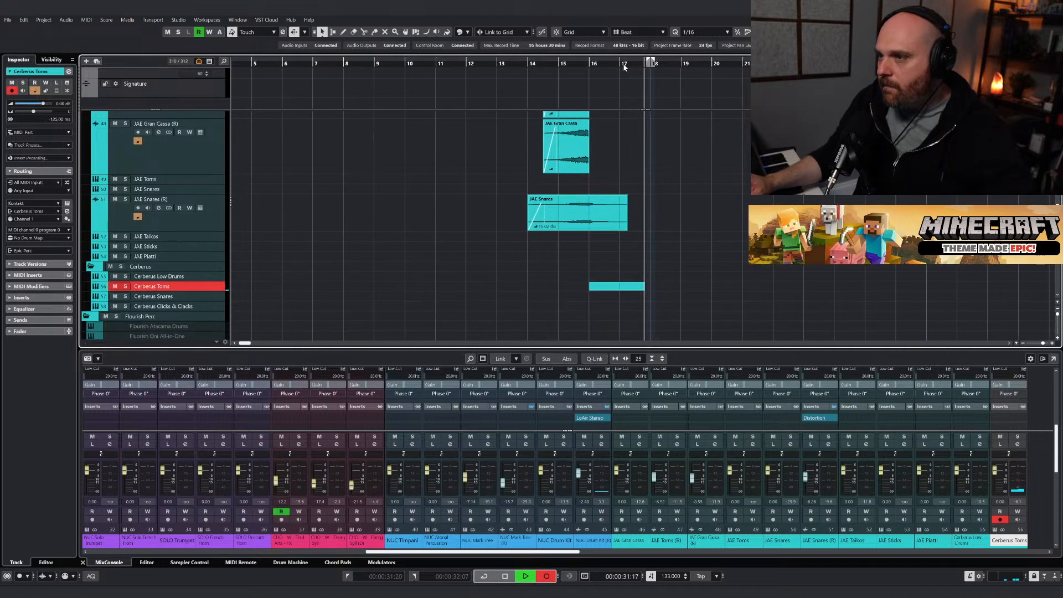
pyautogui.press('space')
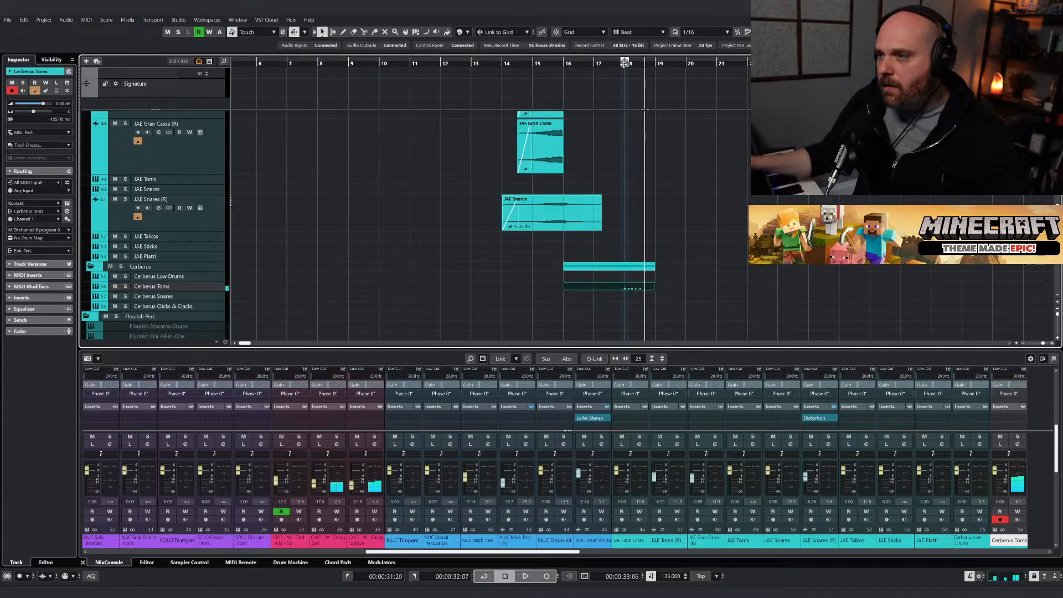
pyautogui.press('Delete')
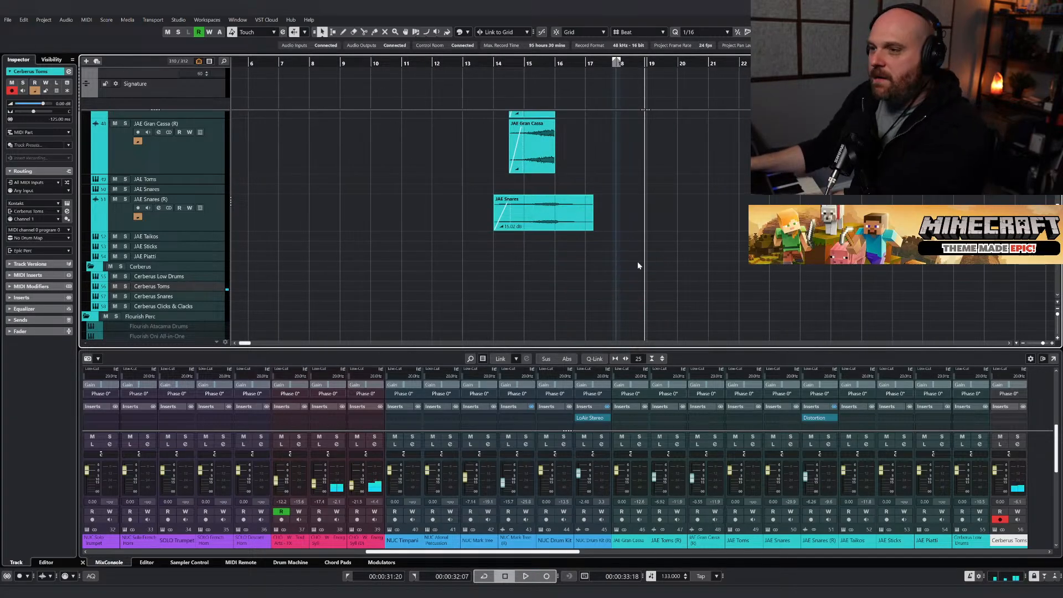
# Draw an empty MIDI part on the Cerberus Toms track from mid bar 15 to mid bar 21 and open it for note editing.
pyautogui.rightClick(596, 284)
pyautogui.click(618, 286)
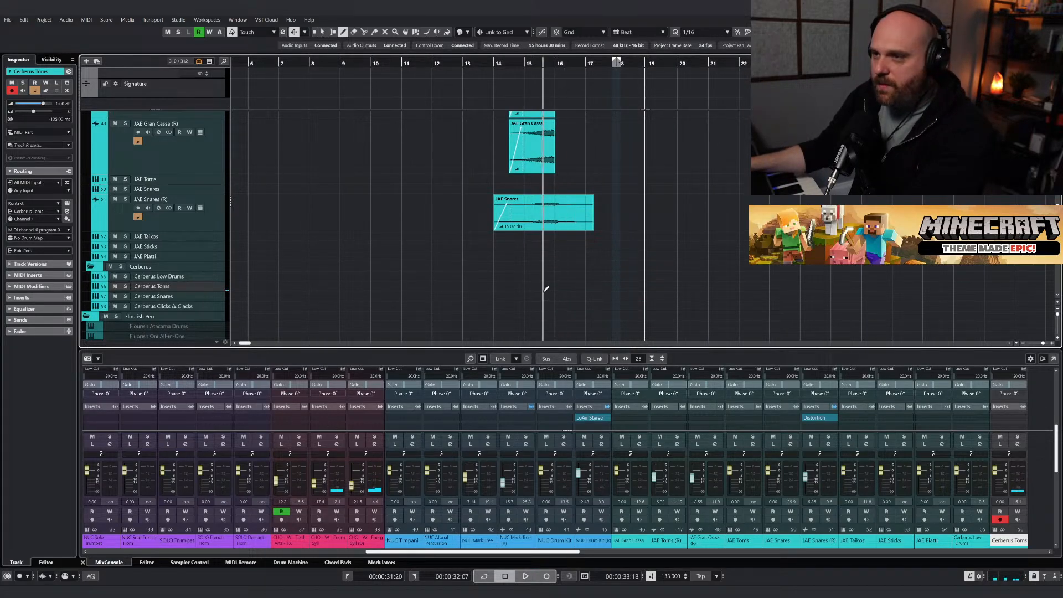
pyautogui.moveTo(546, 287); pyautogui.dragTo(728, 287)
pyautogui.press('Return')
# Draw a C0 tom note on the first beat of bar 18 and play the passage from just before it.
pyautogui.rightClick(517, 320)
pyautogui.click(538, 318)
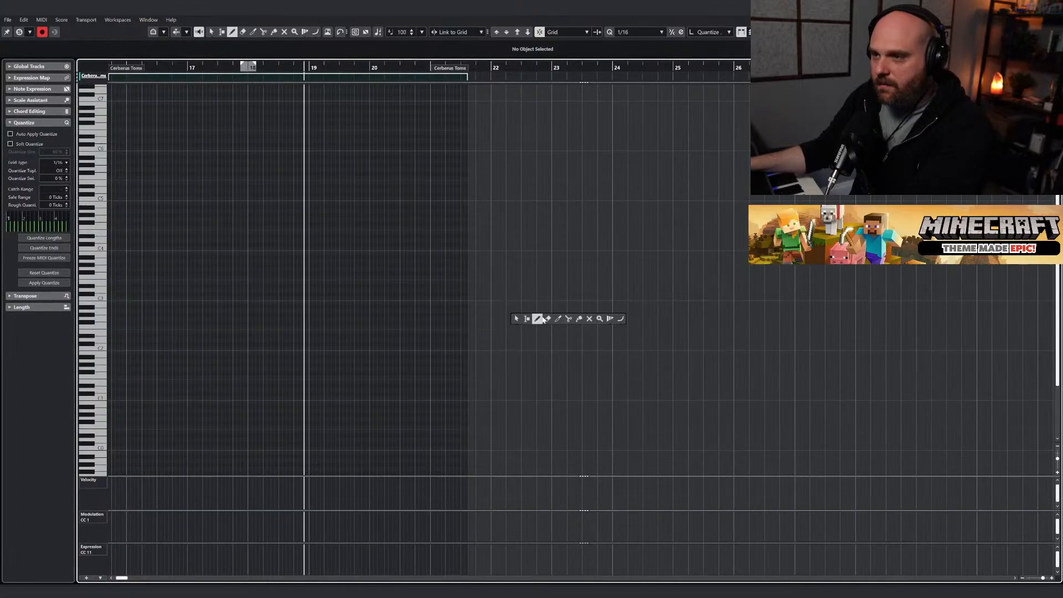
pyautogui.moveTo(226, 69); pyautogui.dragTo(275, 76)
pyautogui.press('h')
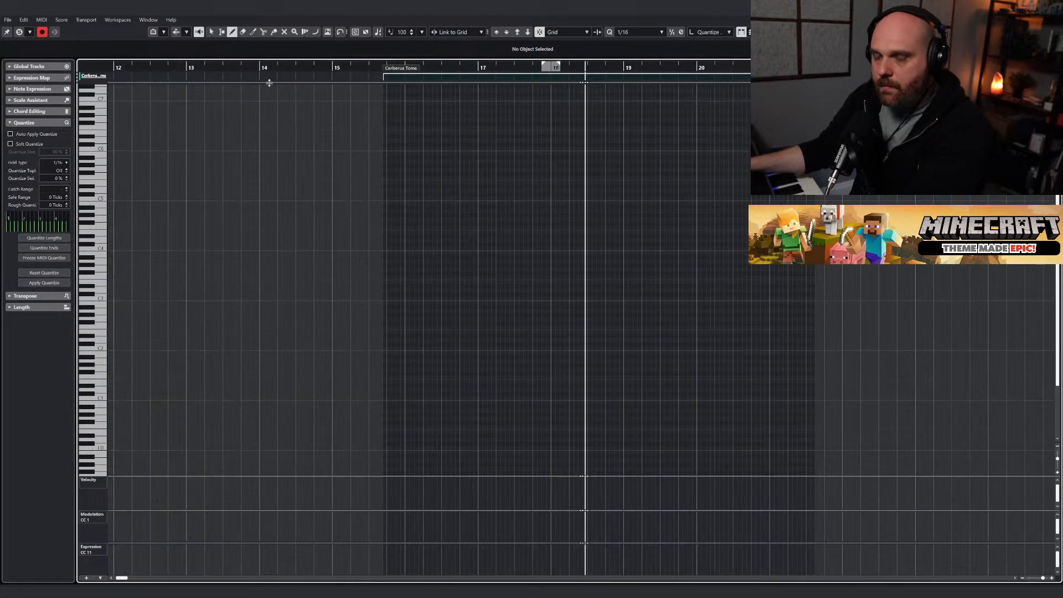
pyautogui.press('h')
pyautogui.press('h')
pyautogui.press('h')
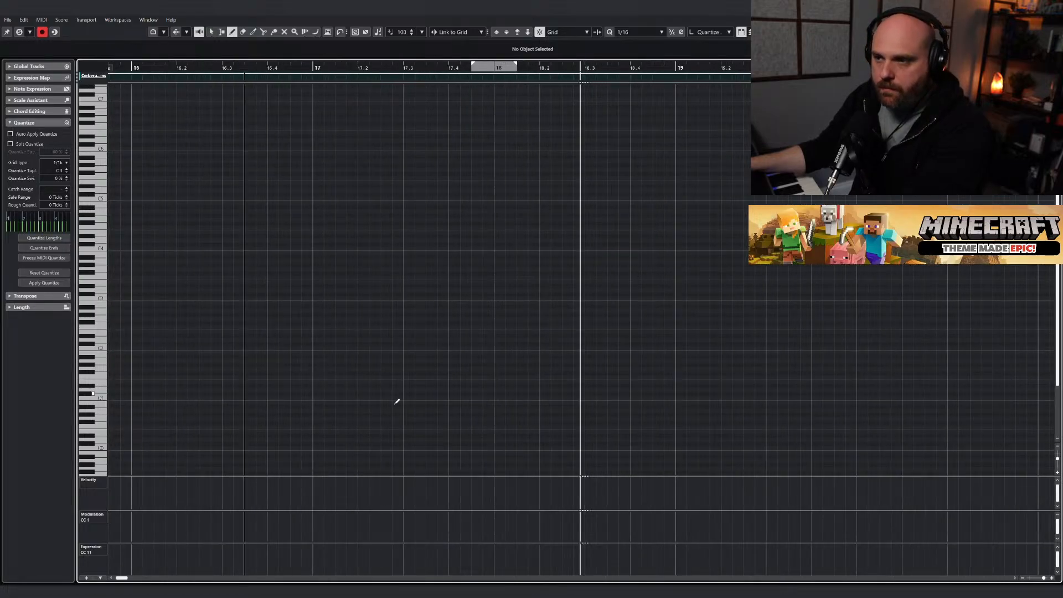
pyautogui.click(499, 447)
pyautogui.click(490, 65)
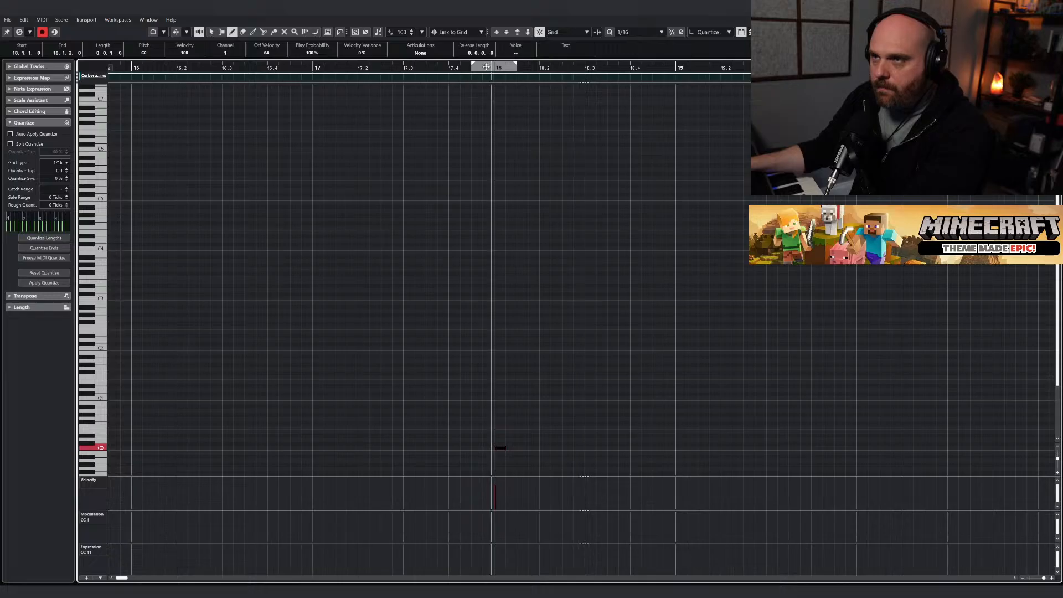
pyautogui.press('space')
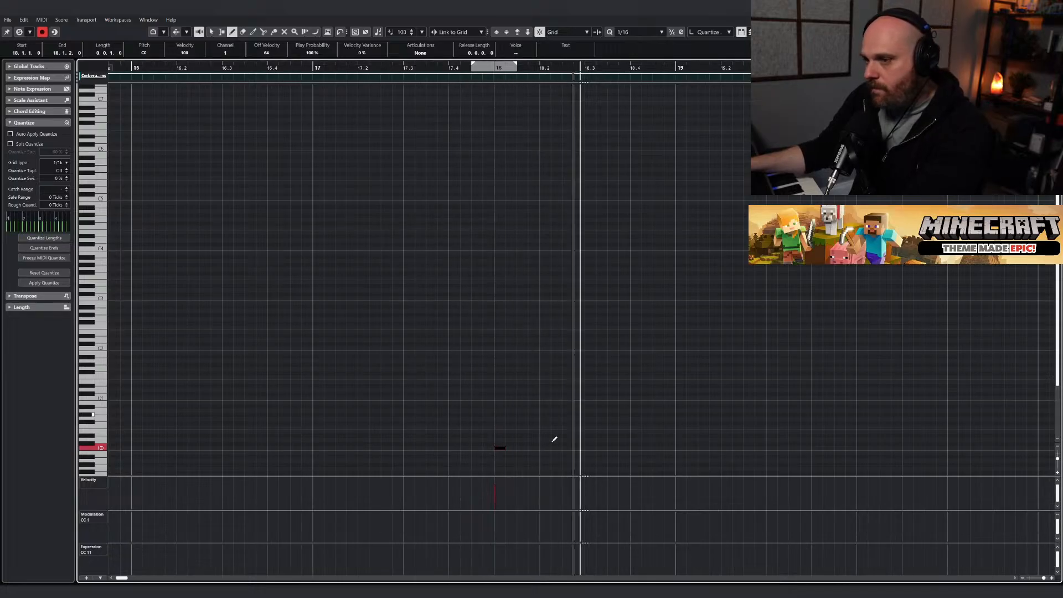
# Fill the rest of bar 18 with C0 tom notes on every eighth.
pyautogui.click(519, 447)
pyautogui.click(545, 448)
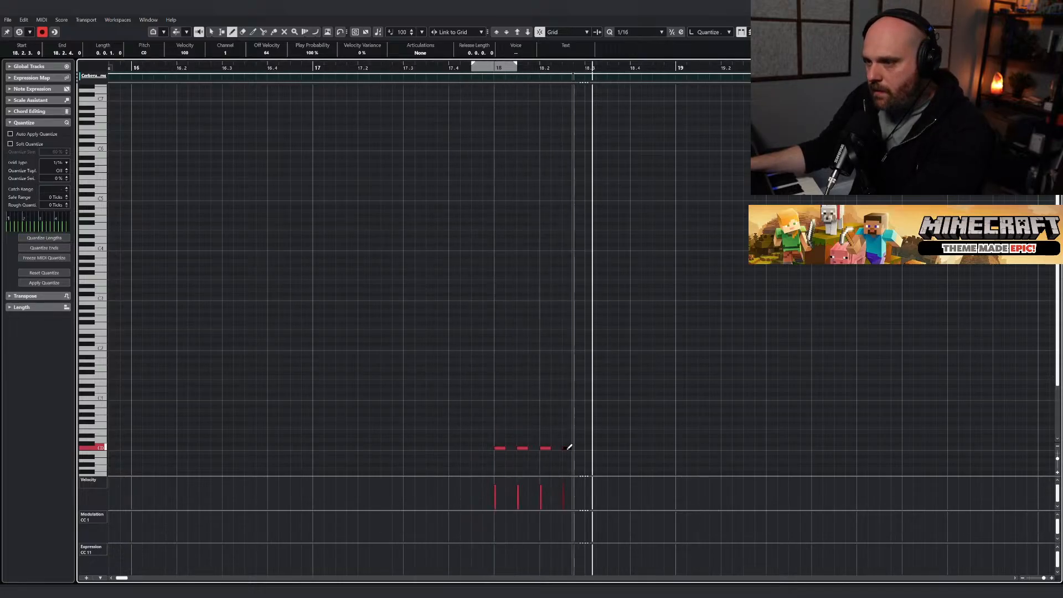
pyautogui.click(569, 447)
pyautogui.click(591, 448)
pyautogui.click(614, 448)
pyautogui.click(624, 448)
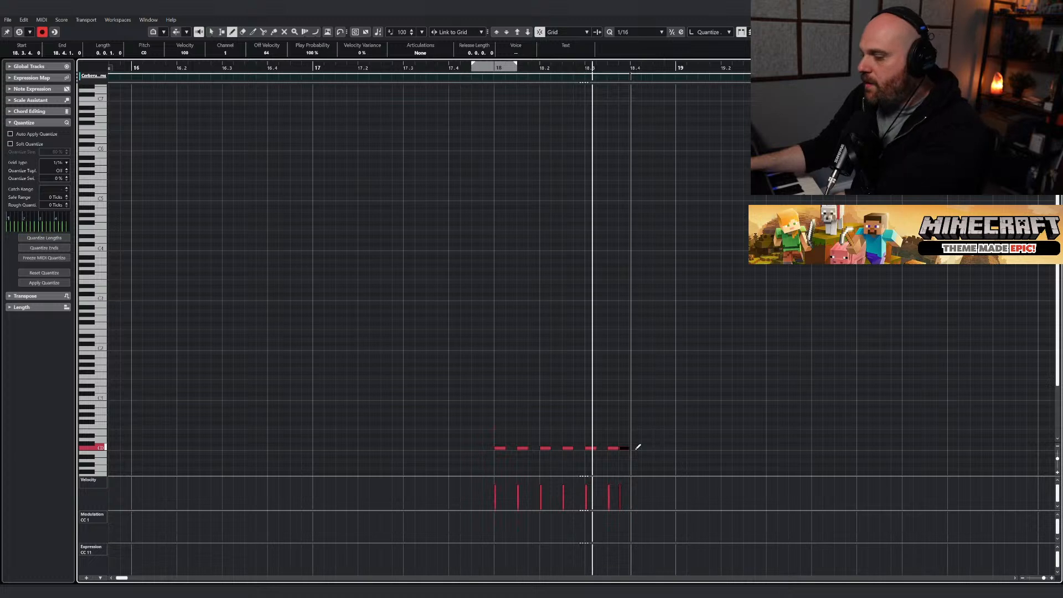
pyautogui.click(638, 447)
pyautogui.click(659, 446)
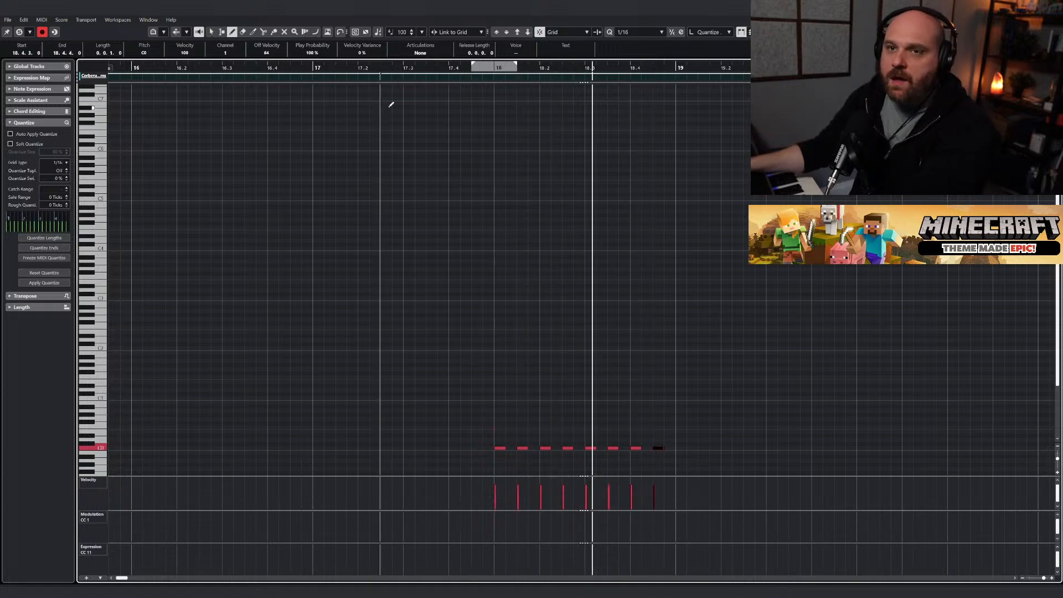
# Solo the part in the editor, play the toms from just before bar 18, and try lower velocities on the unaccented notes.
pyautogui.click(17, 33)
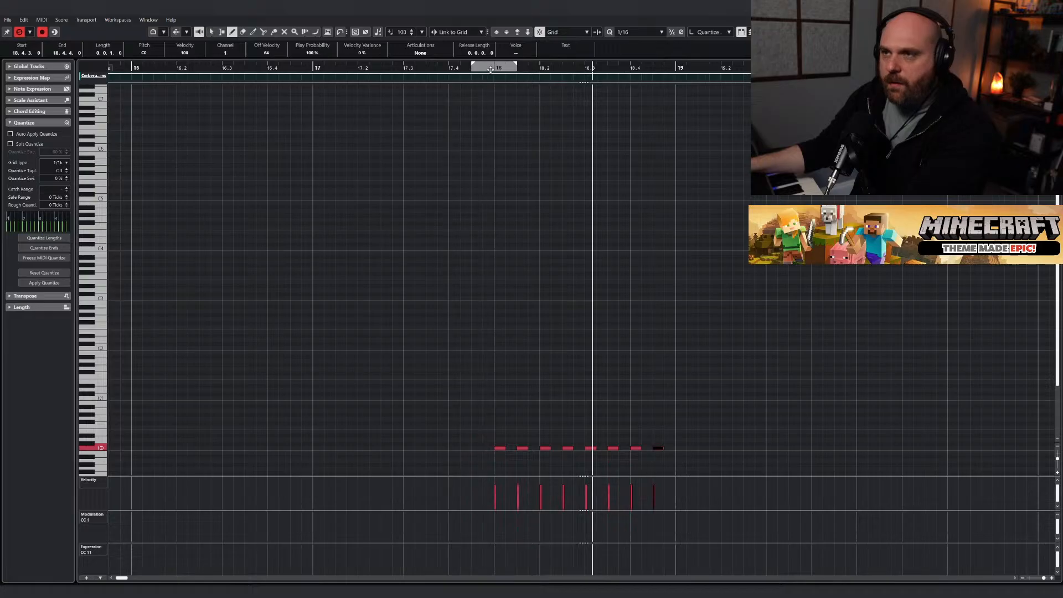
pyautogui.click(474, 66)
pyautogui.press('space')
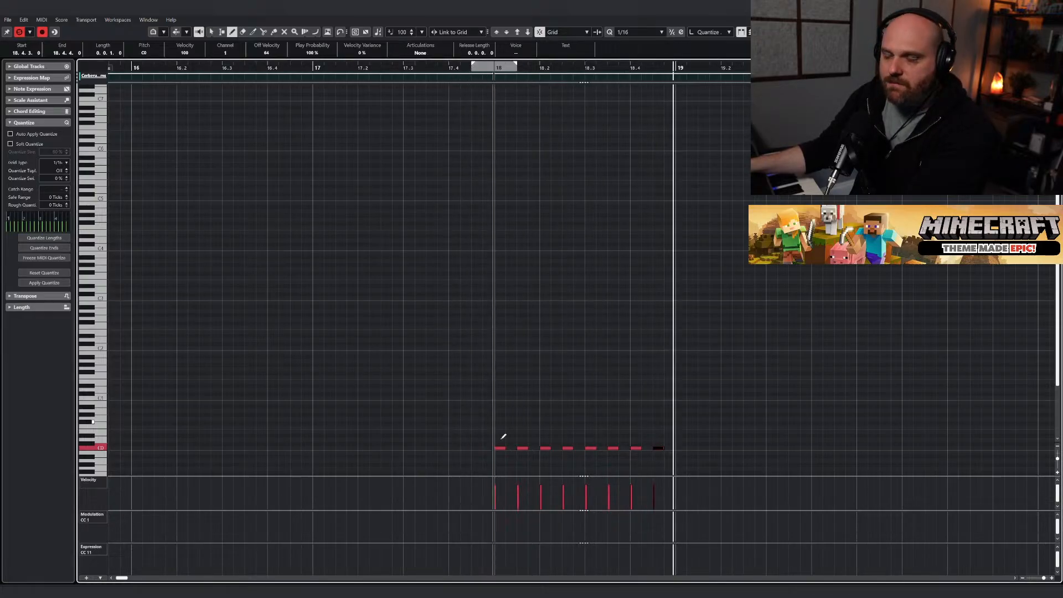
pyautogui.moveTo(533, 497)
pyautogui.mouseDown()
pyautogui.moveTo(567, 500)
pyautogui.moveTo(592, 485)
pyautogui.moveTo(644, 491)
pyautogui.mouseUp()
pyautogui.rightClick(620, 295)
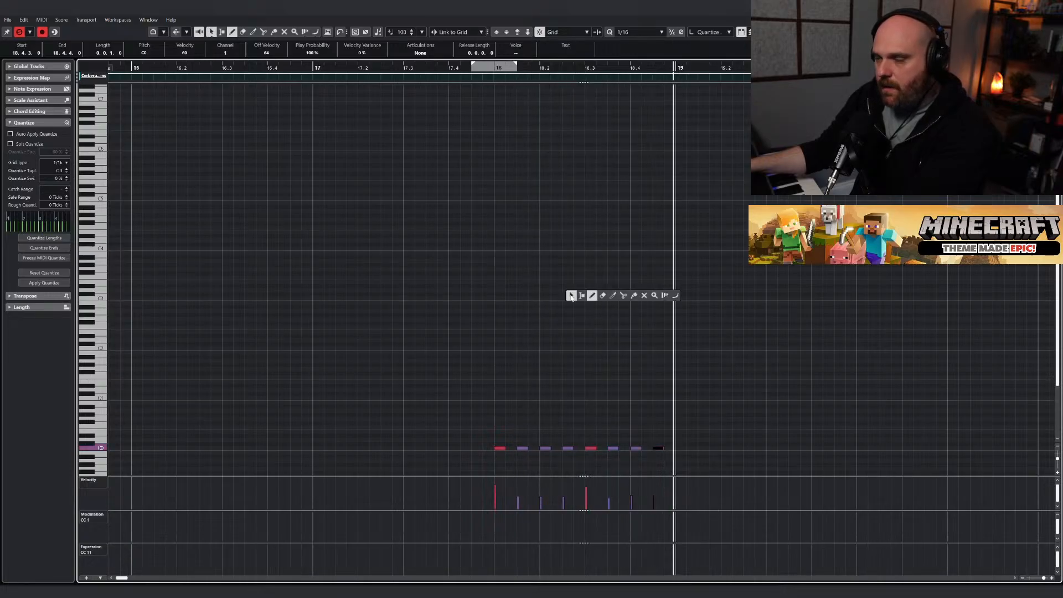
pyautogui.click(570, 294)
pyautogui.click(476, 67)
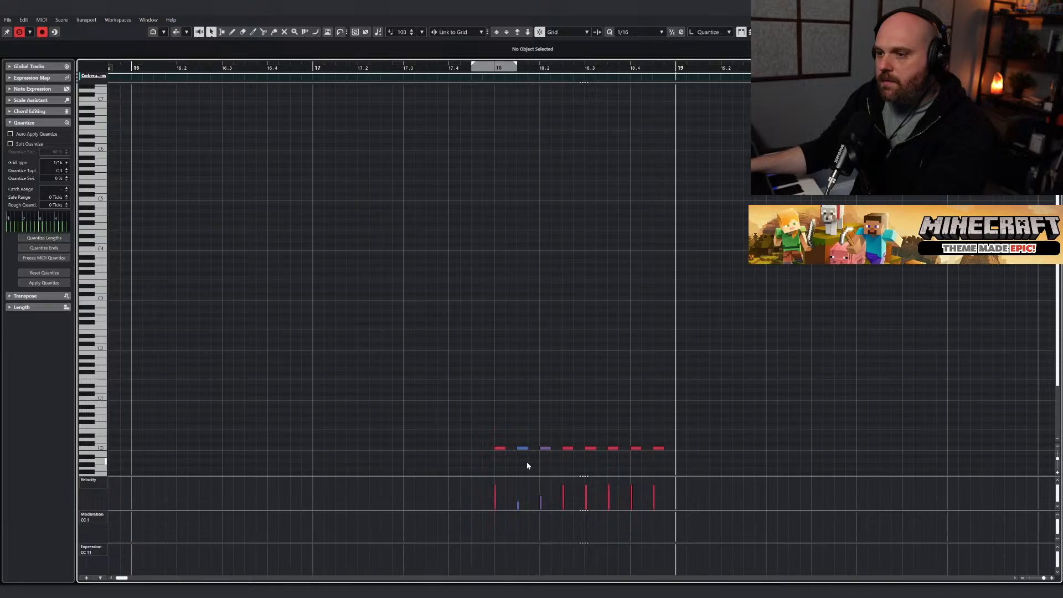
# Rework the bar 18 velocities, auditioning in between, to about 60 for every tom except the accents on beats 1 and 3.
pyautogui.rightClick(516, 489)
pyautogui.click(536, 489)
pyautogui.moveTo(518, 487); pyautogui.dragTo(527, 484)
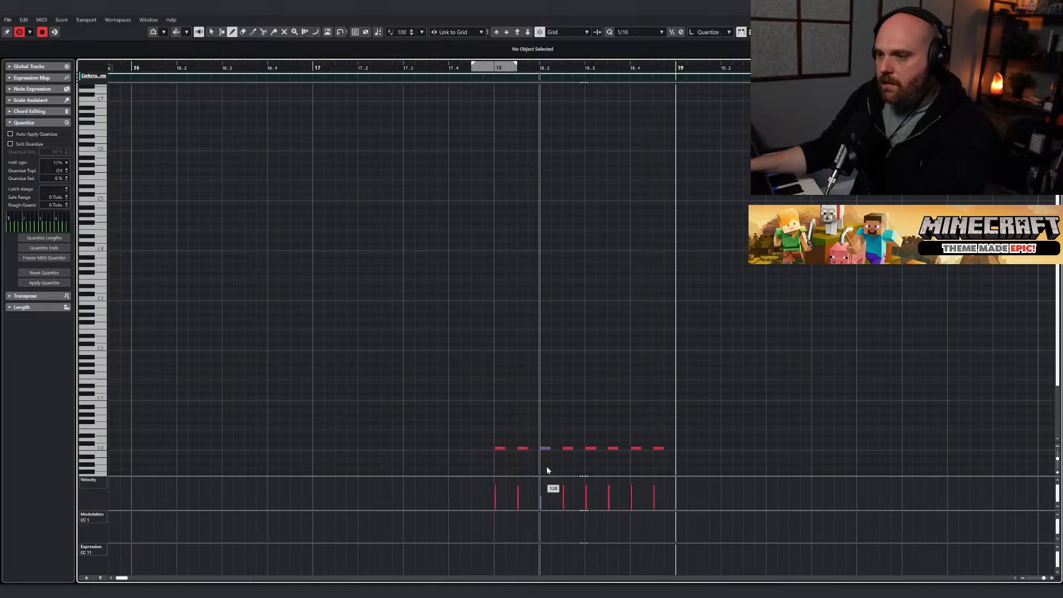
pyautogui.click(483, 67)
pyautogui.press('space')
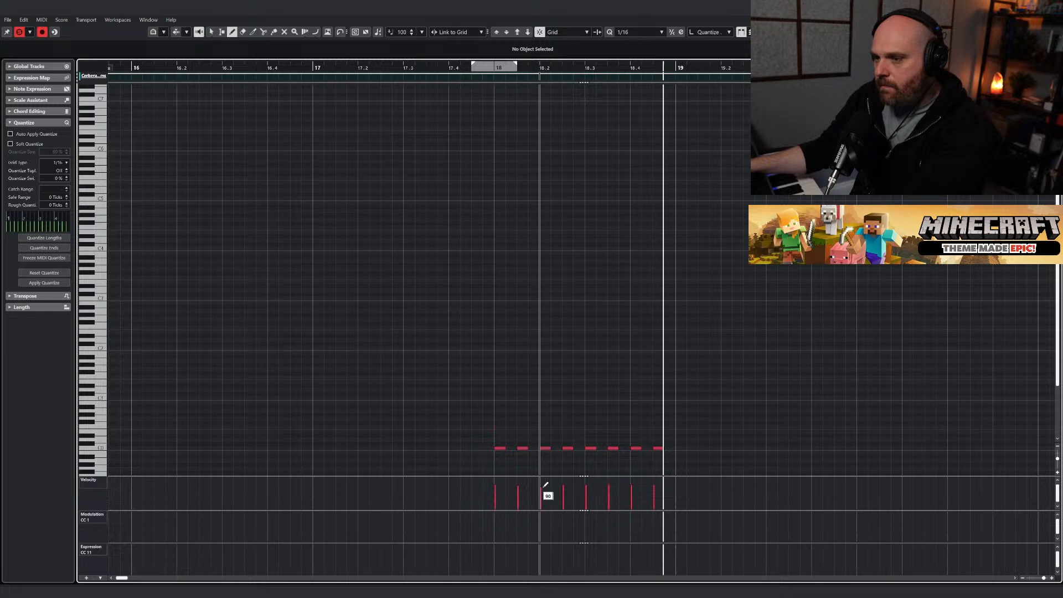
pyautogui.moveTo(545, 485)
pyautogui.mouseDown()
pyautogui.moveTo(529, 503)
pyautogui.moveTo(547, 494)
pyautogui.mouseUp()
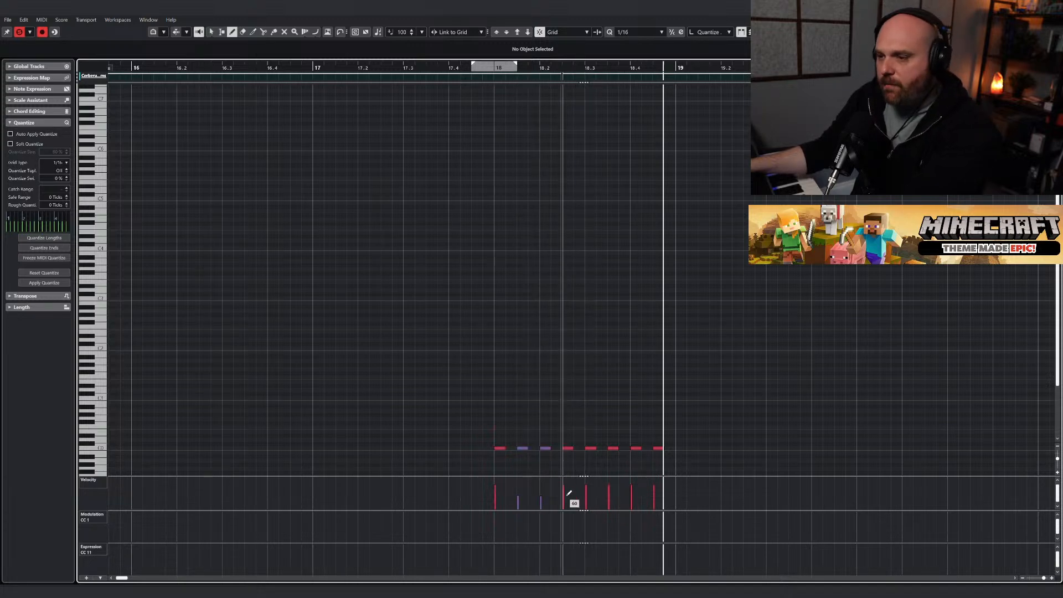
pyautogui.moveTo(603, 492); pyautogui.dragTo(660, 491)
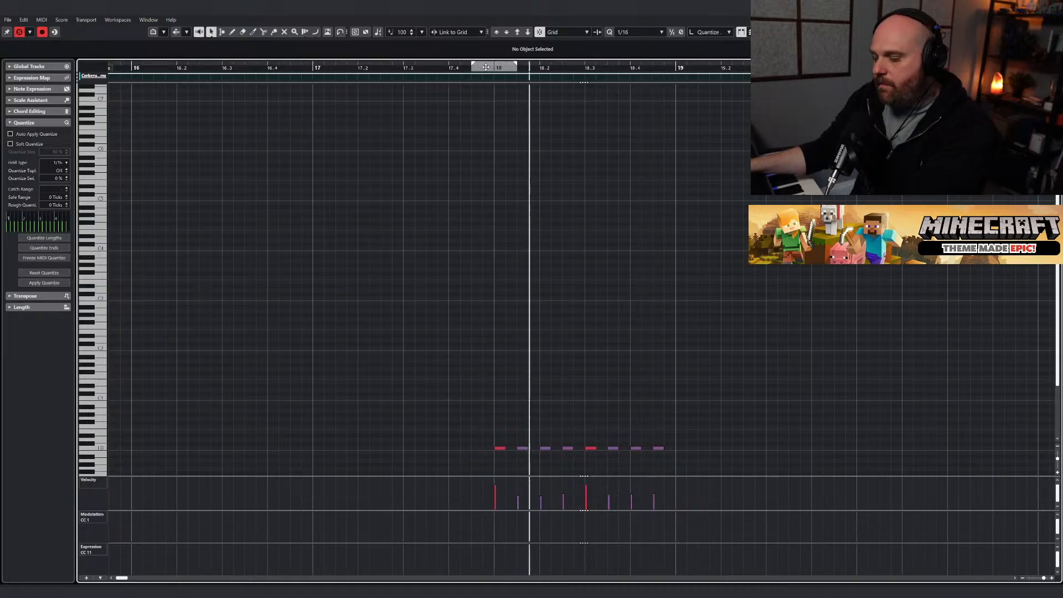
# Continue the C0 tom pattern through bar 19 with a note on every eighth.
pyautogui.rightClick(572, 191)
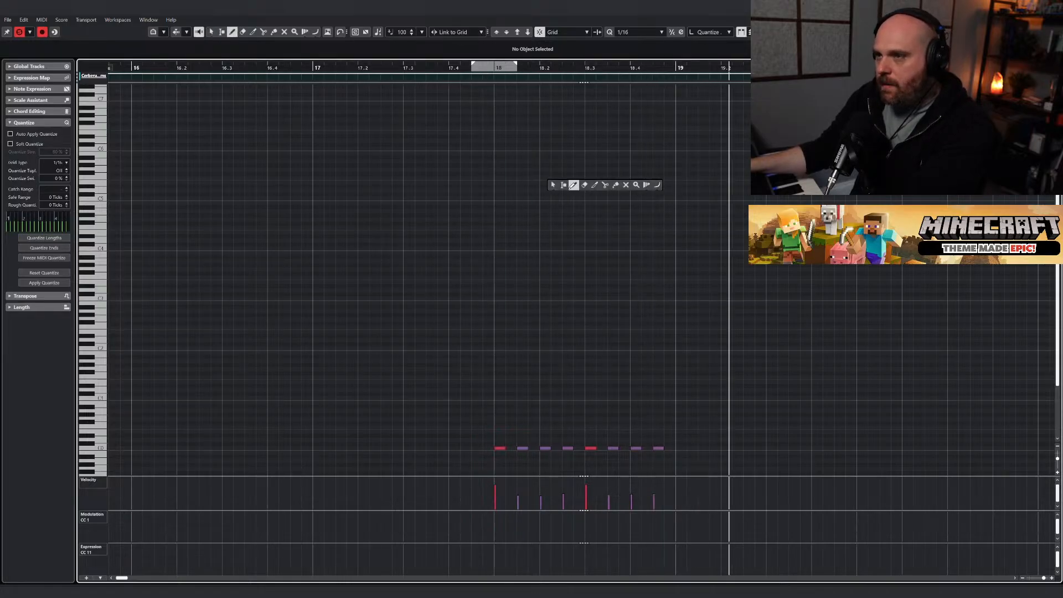
pyautogui.click(572, 182)
pyautogui.click(680, 448)
pyautogui.click(703, 448)
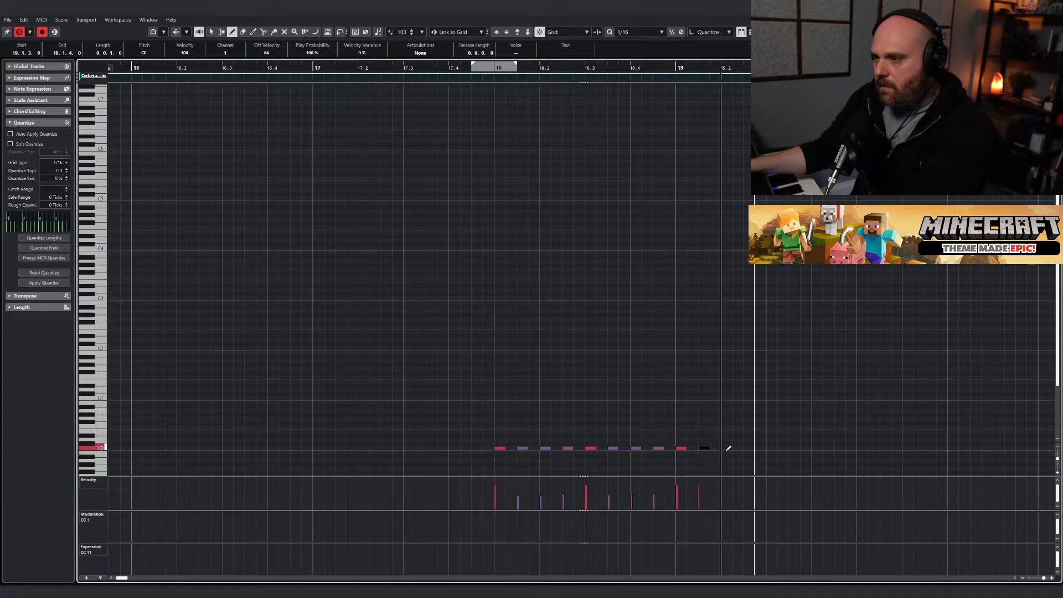
pyautogui.moveTo(748, 447); pyautogui.dragTo(842, 446)
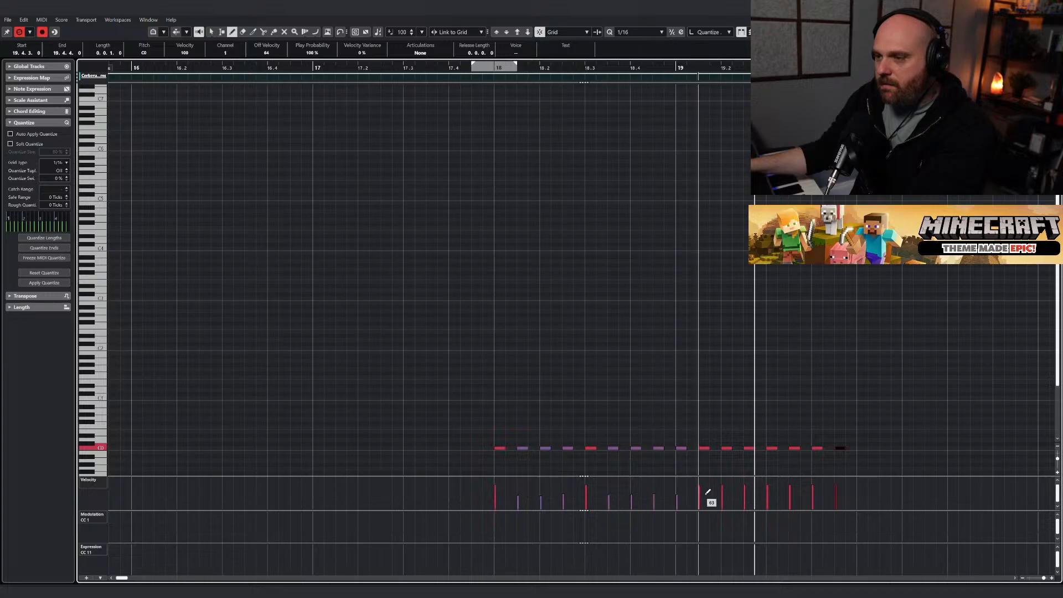
# Lower the bar 19 tom velocities to about 60, keeping accents on the second and fifth eighths, and play both bars.
pyautogui.moveTo(714, 498); pyautogui.dragTo(839, 493)
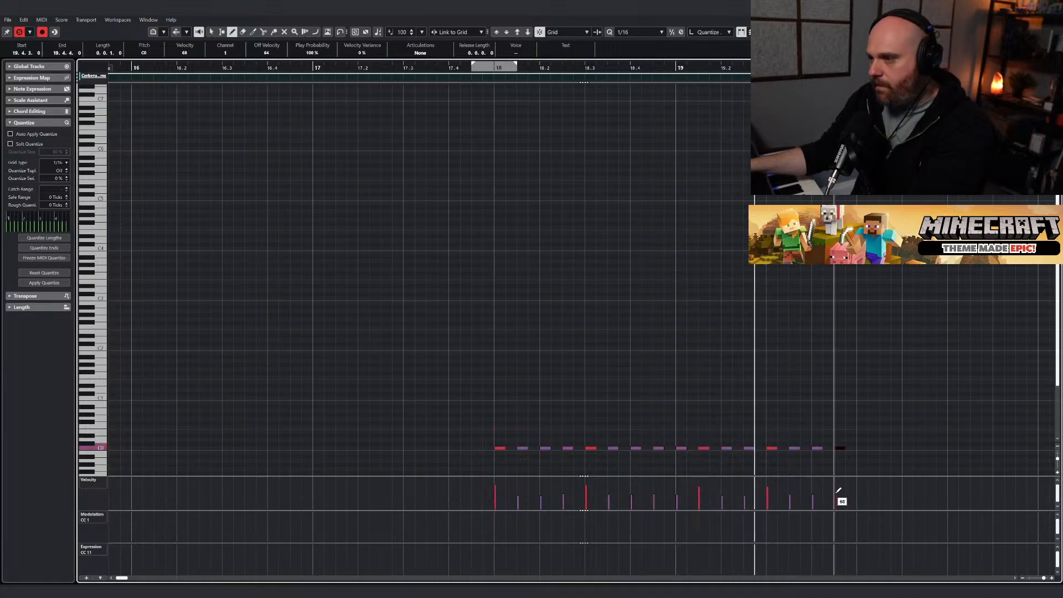
pyautogui.press('1')
pyautogui.moveTo(509, 76); pyautogui.dragTo(444, 159)
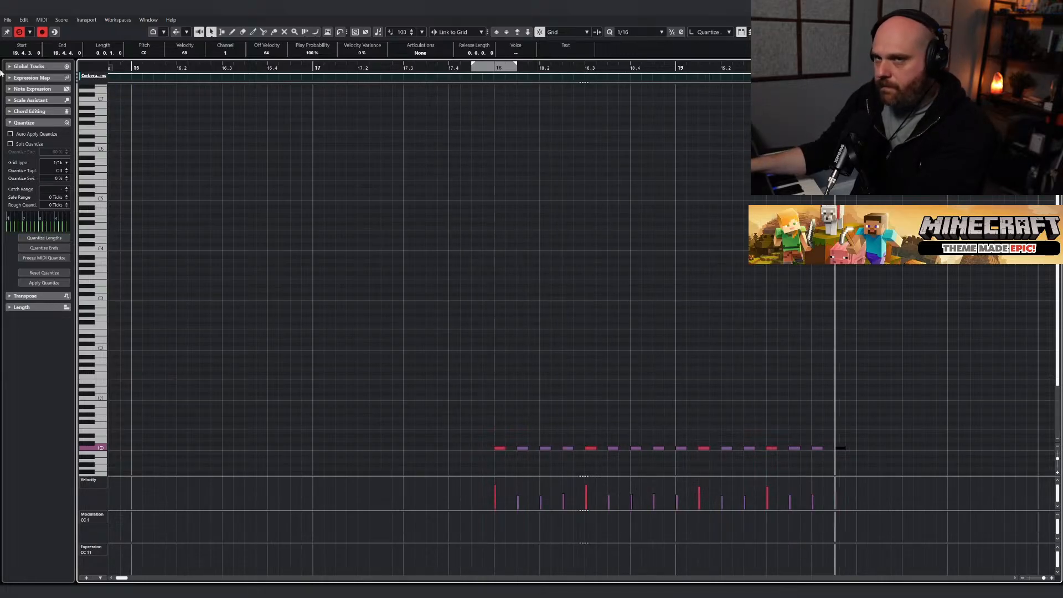
pyautogui.press('space')
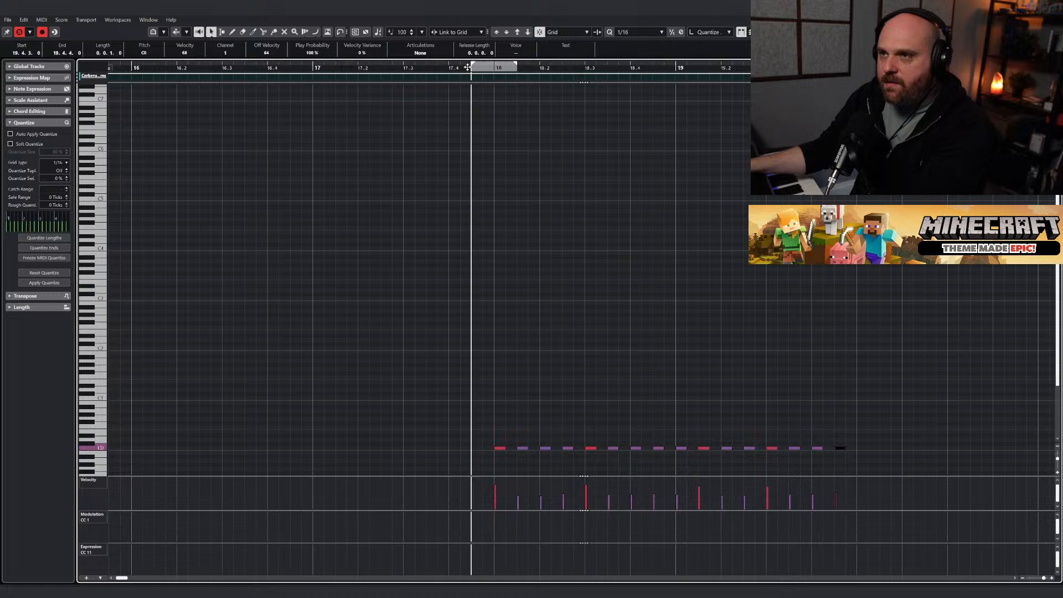
# Turn off the editor solo and play the toms in the full mix from the last beat of bar 16.
pyautogui.click(20, 32)
pyautogui.click(291, 66)
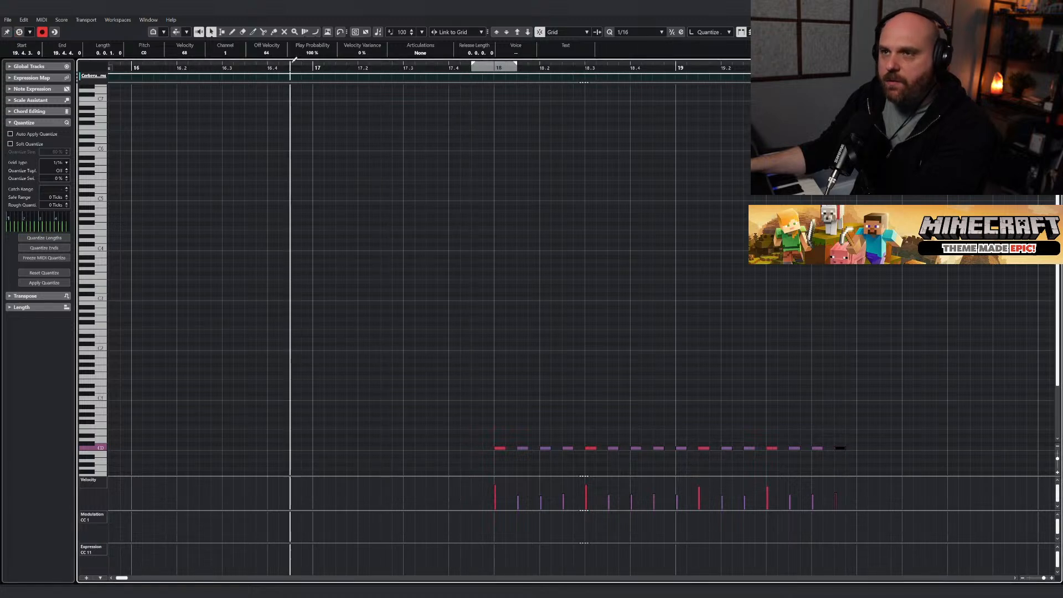
pyautogui.press('space')
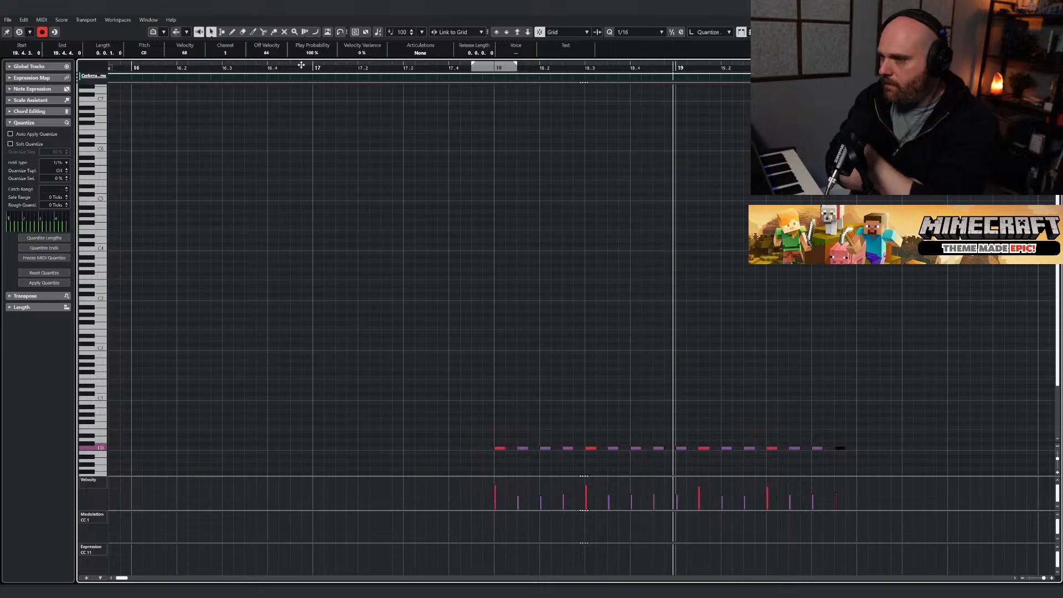
# Select all unaccented toms in bars 18 and 19, reduce their velocities slightly together, and replay from just before bar 18.
pyautogui.rightClick(584, 302)
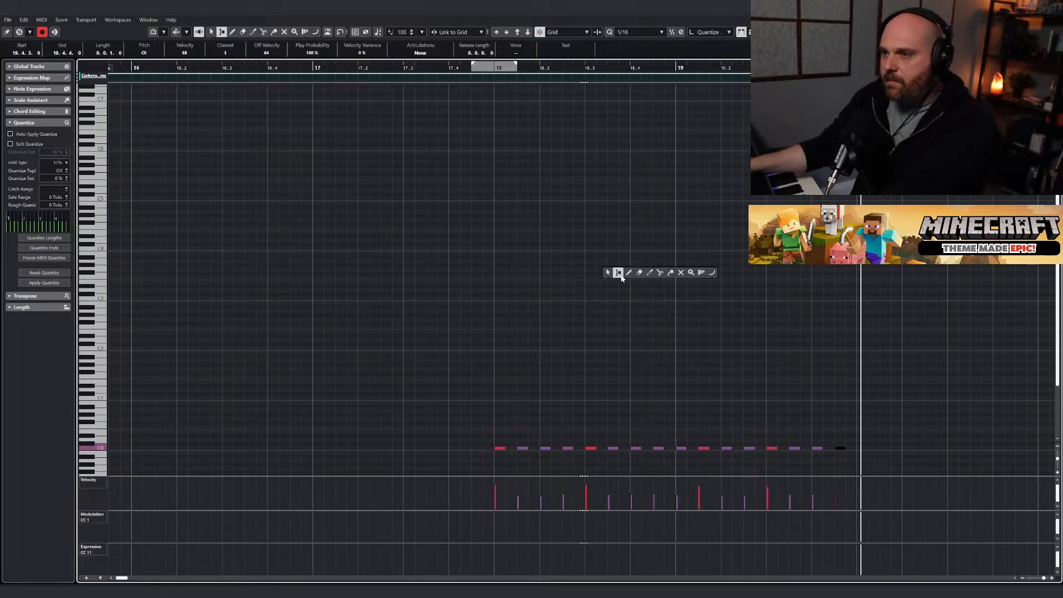
pyautogui.moveTo(510, 440); pyautogui.dragTo(567, 461)
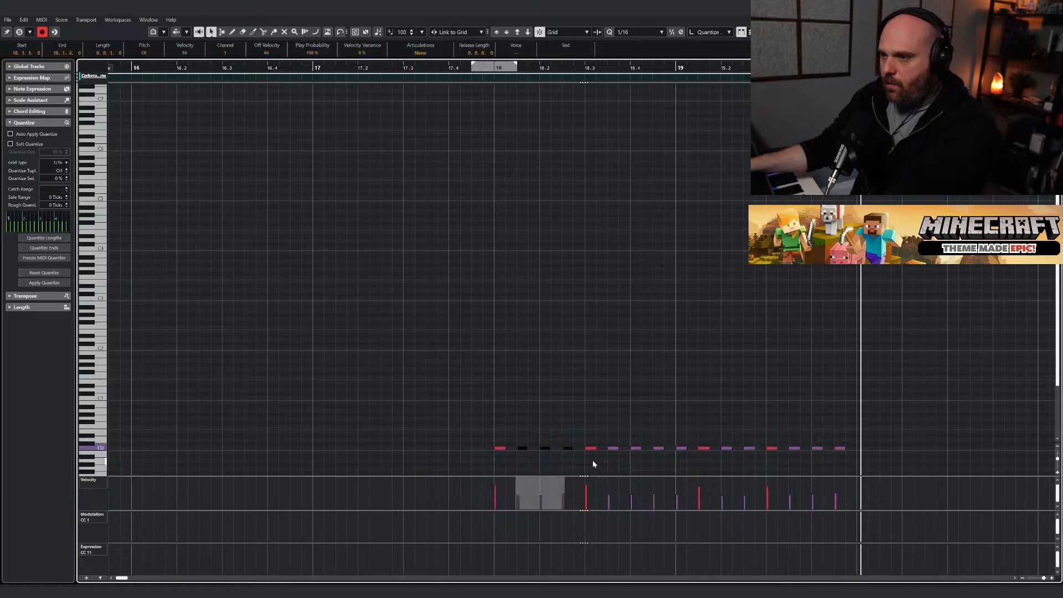
pyautogui.moveTo(683, 461); pyautogui.dragTo(750, 455)
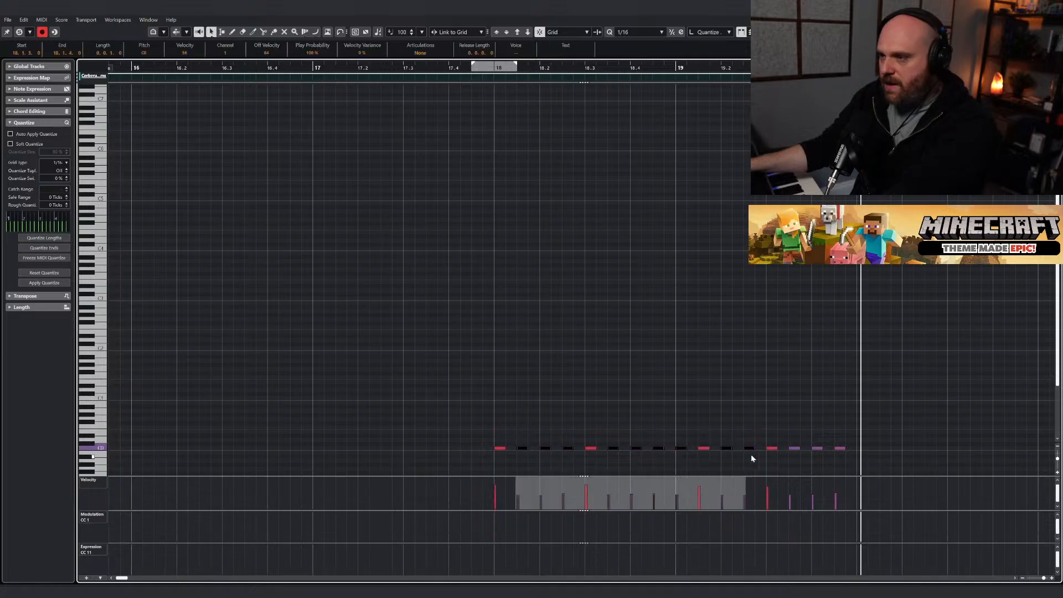
pyautogui.moveTo(835, 452); pyautogui.dragTo(837, 453)
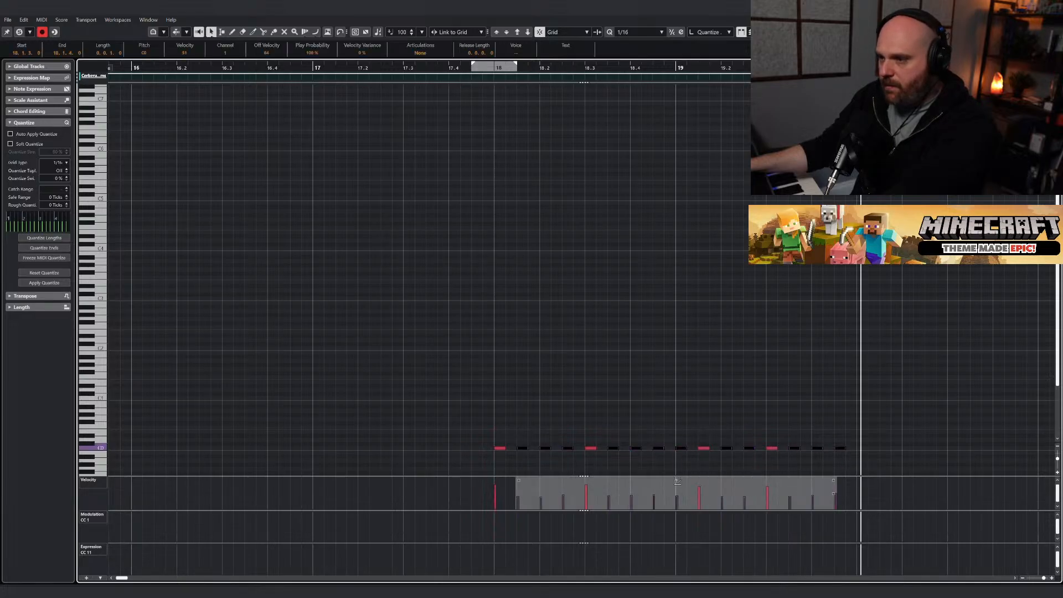
pyautogui.click(471, 63)
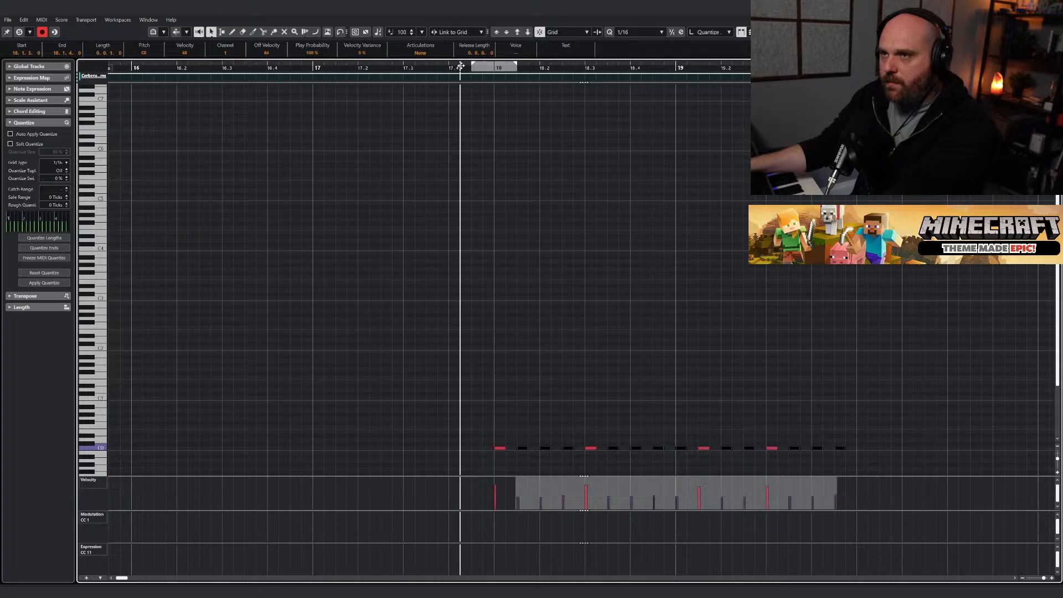
pyautogui.press('space')
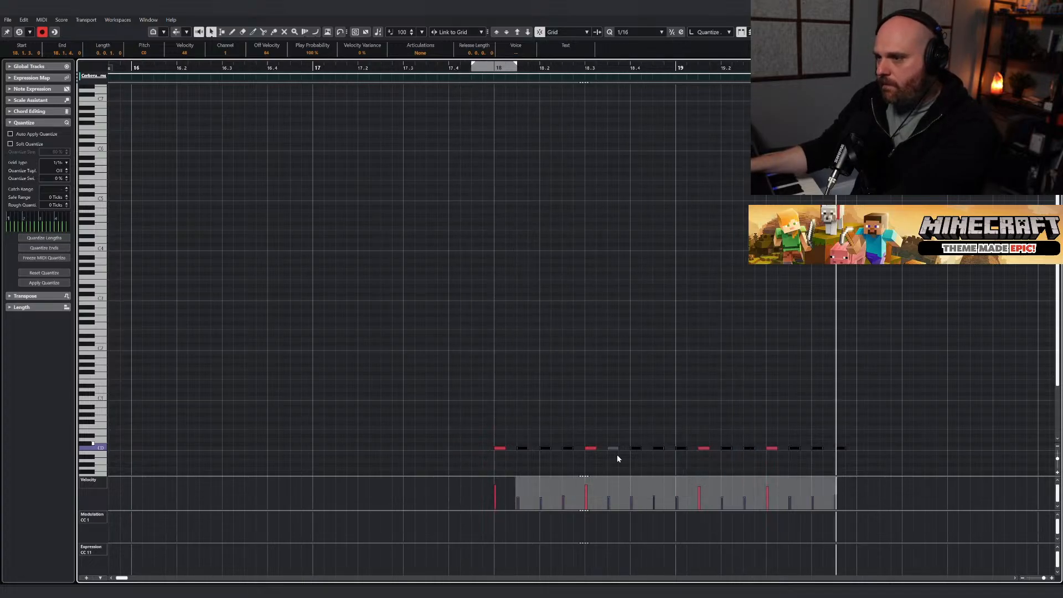
# Replay the toms from just before bar 18, slightly raise the second-eighth accent in bar 19 with the Draw tool, and close the editor.
pyautogui.click(580, 382)
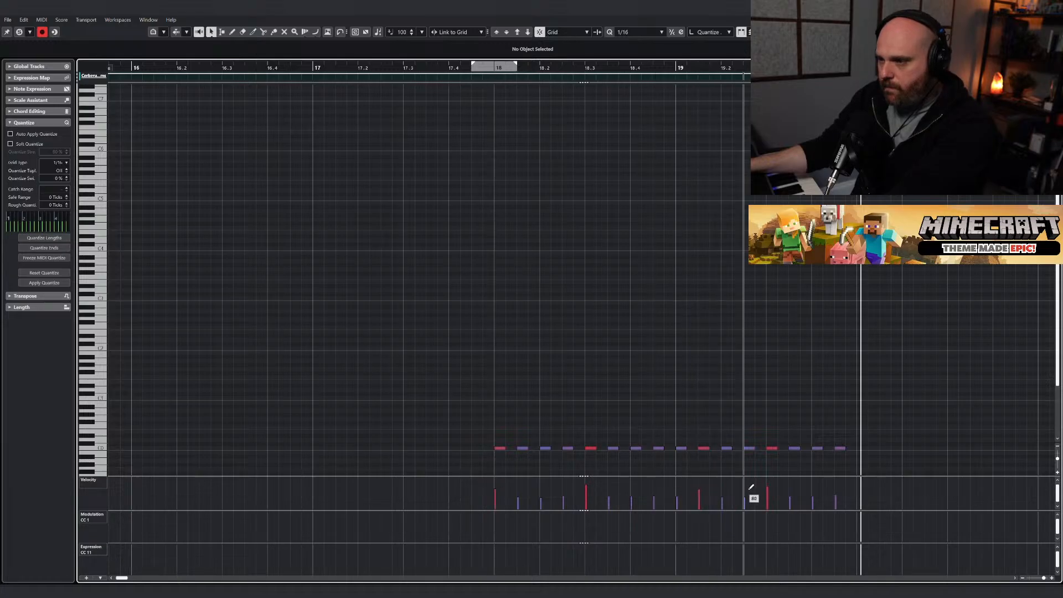
pyautogui.click(505, 68)
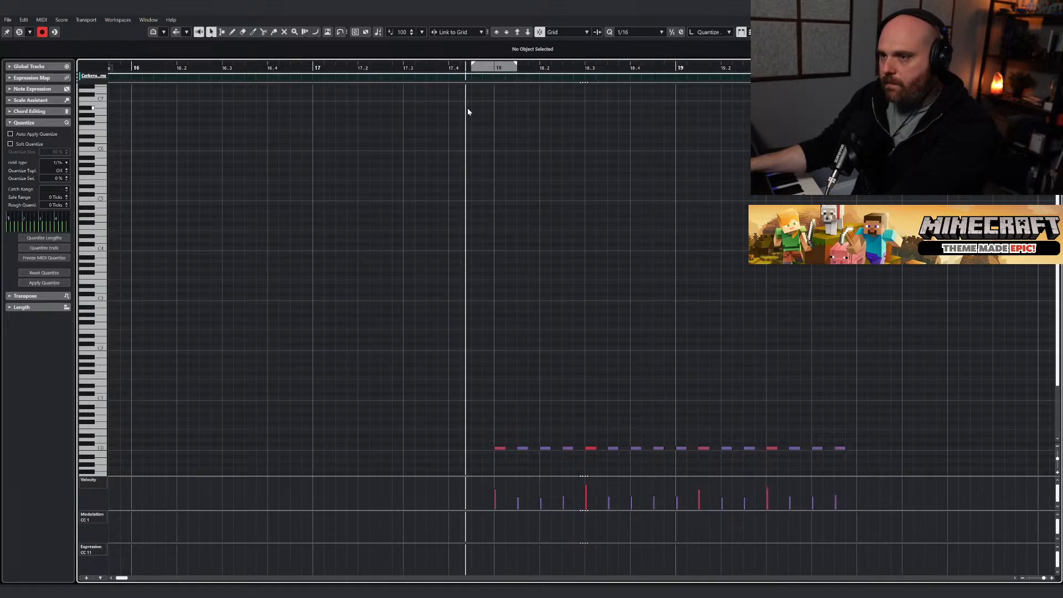
pyautogui.rightClick(535, 250)
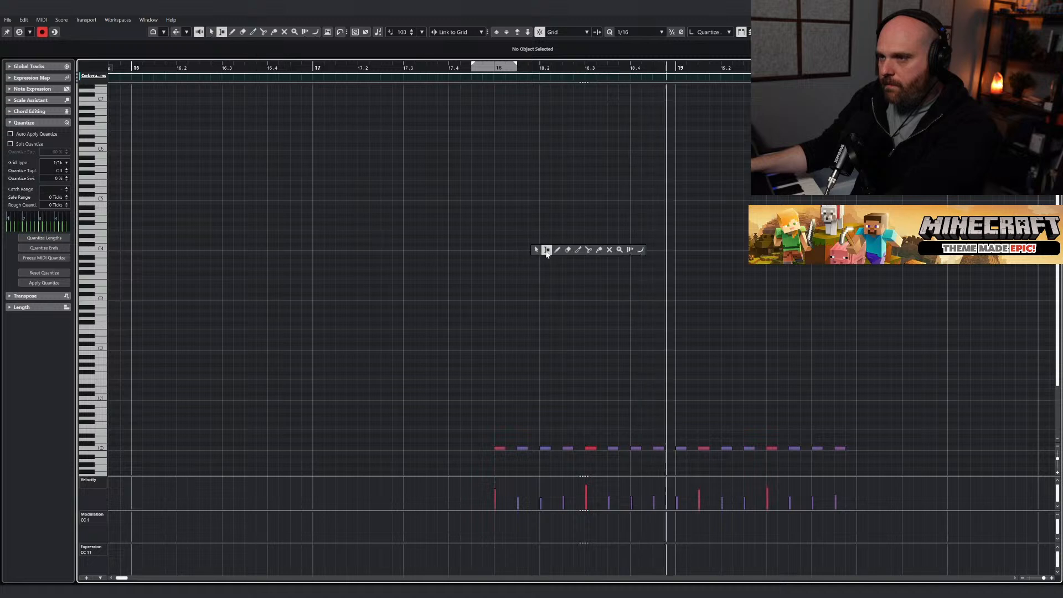
pyautogui.click(557, 250)
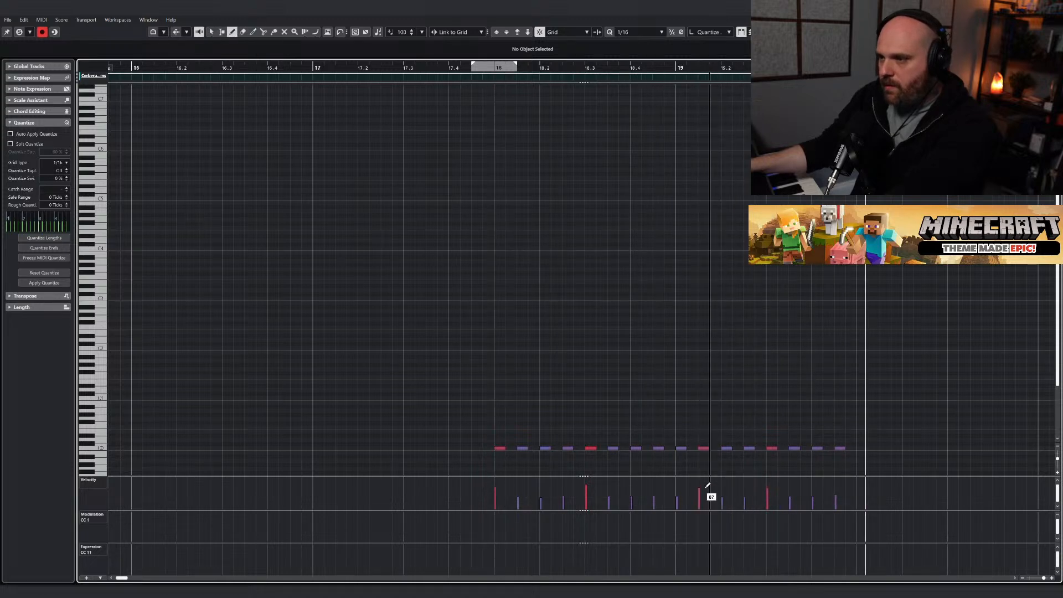
pyautogui.press('1')
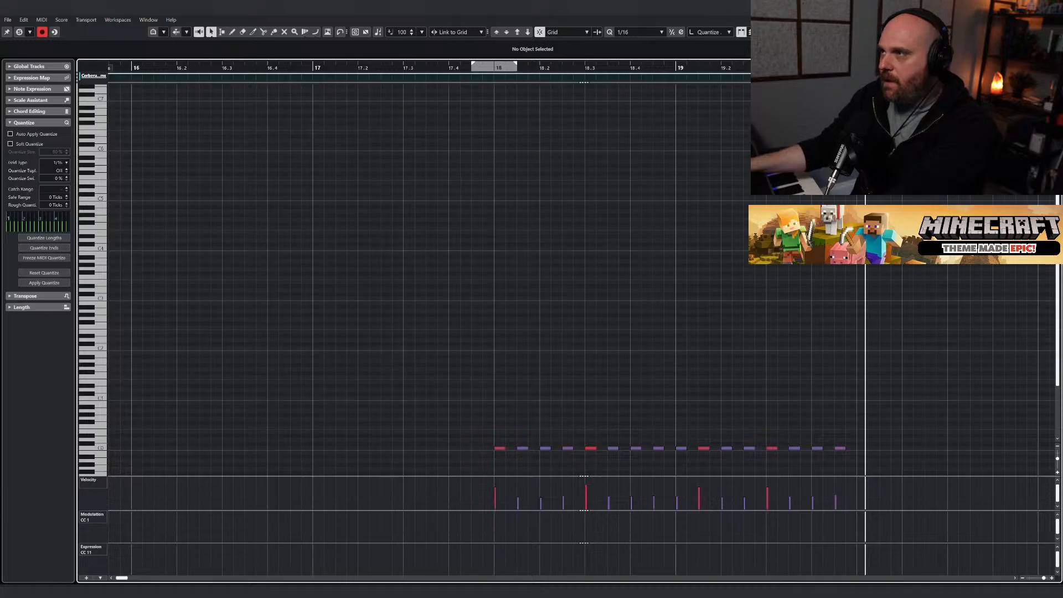
pyautogui.press('Return')
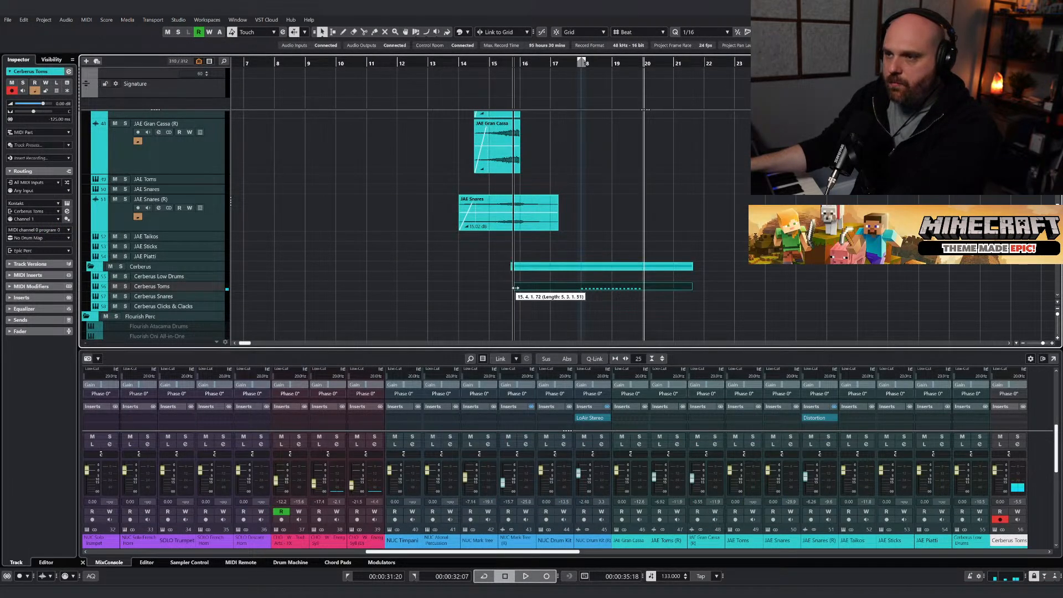
# Trim the start of the Cerberus Toms part to bar 16 and copy the part onto the Cerberus Low Drums track.
pyautogui.moveTo(515, 288); pyautogui.dragTo(521, 288)
pyautogui.press('h')
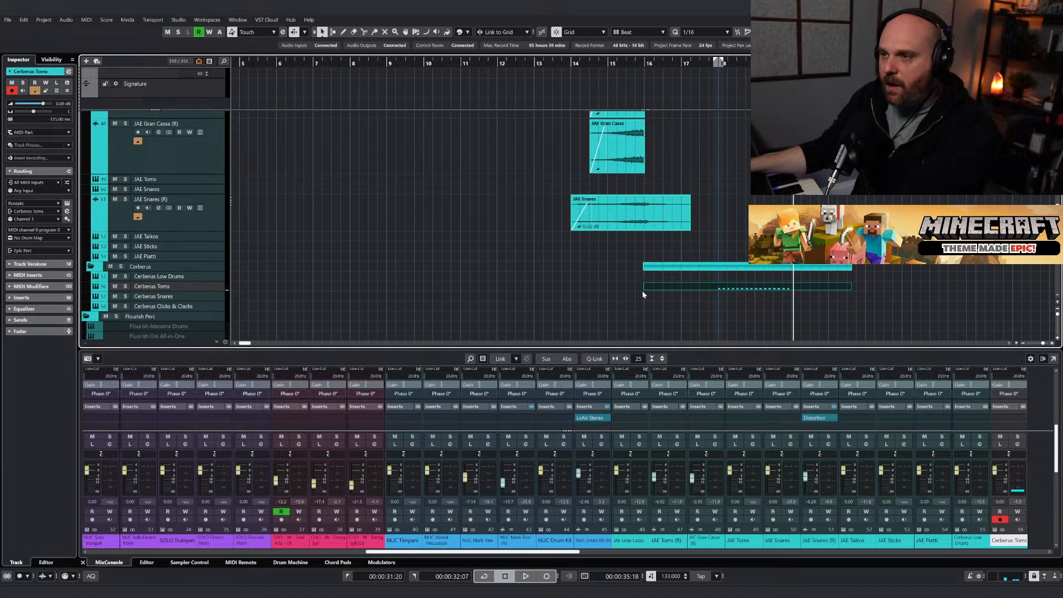
pyautogui.moveTo(644, 289); pyautogui.dragTo(647, 290)
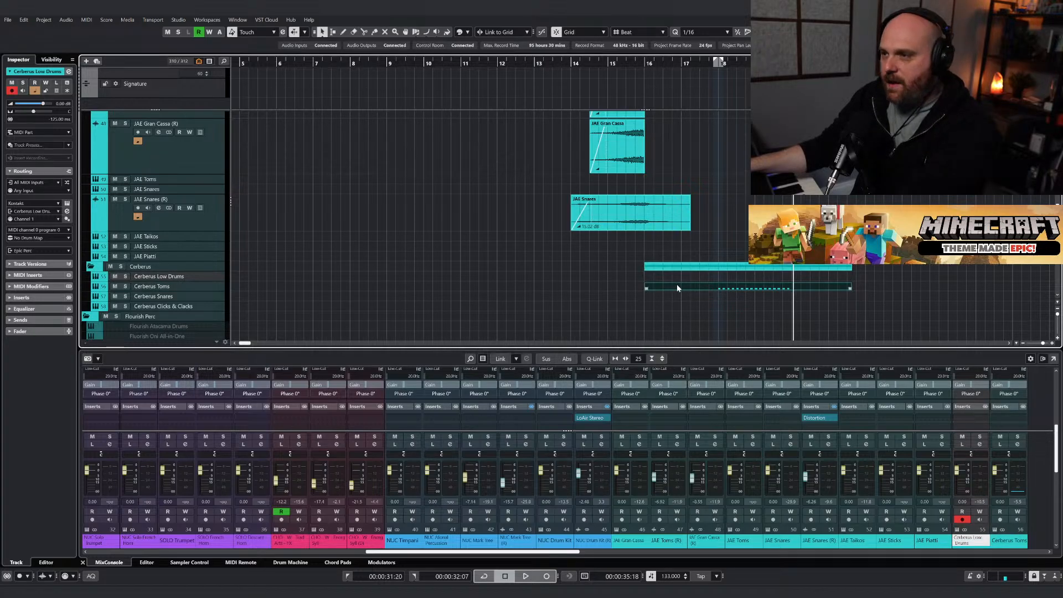
pyautogui.moveTo(677, 284); pyautogui.dragTo(677, 285)
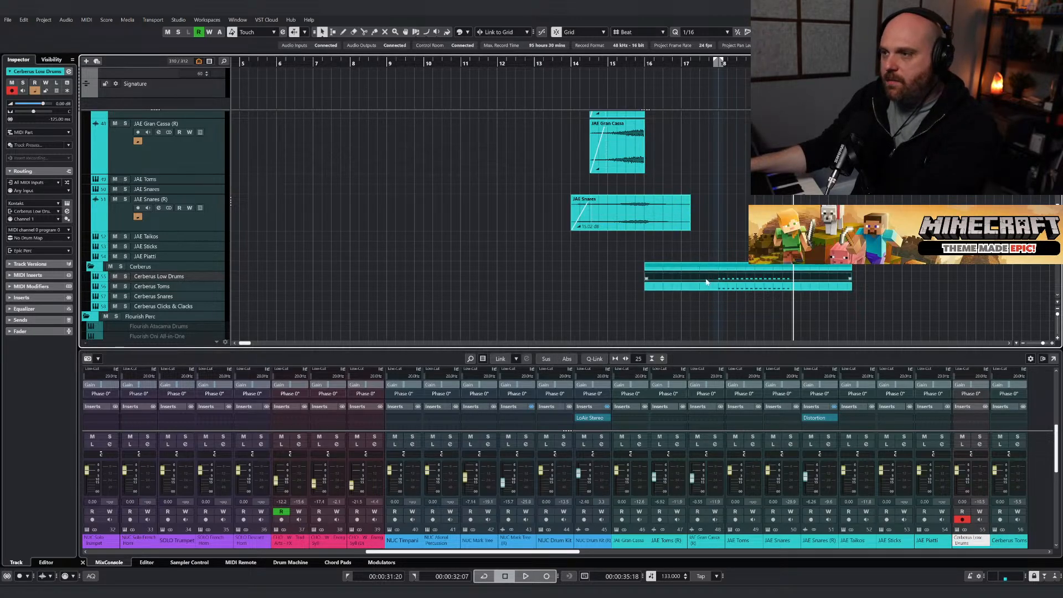
# Open the Cerberus Low Drums part and delete all unaccented notes in bars 18 and 19, keeping only the four accents.
pyautogui.doubleClick(699, 287)
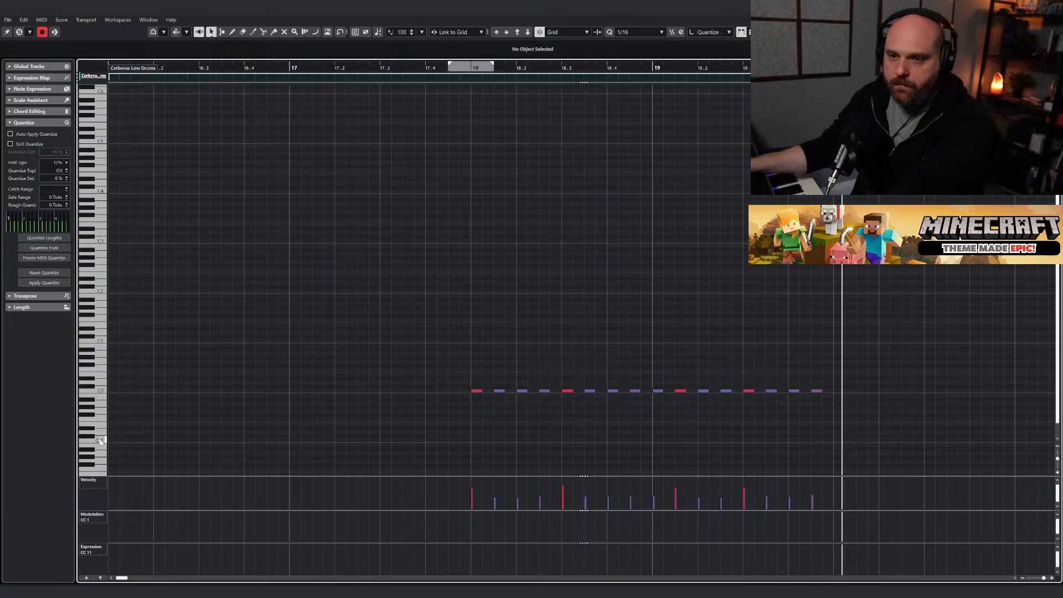
pyautogui.scroll(-1, 294, 414)
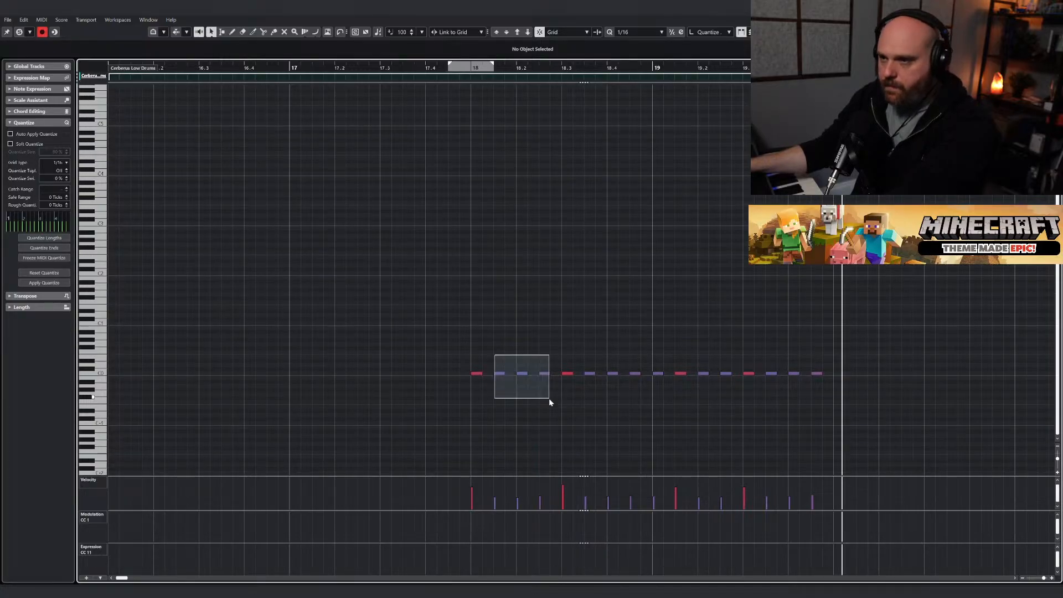
pyautogui.moveTo(549, 397); pyautogui.dragTo(547, 397)
pyautogui.press('Delete')
pyautogui.moveTo(586, 357); pyautogui.dragTo(645, 390)
pyautogui.press('Delete')
pyautogui.moveTo(702, 368); pyautogui.dragTo(823, 384)
pyautogui.press('Delete')
pyautogui.press('Delete')
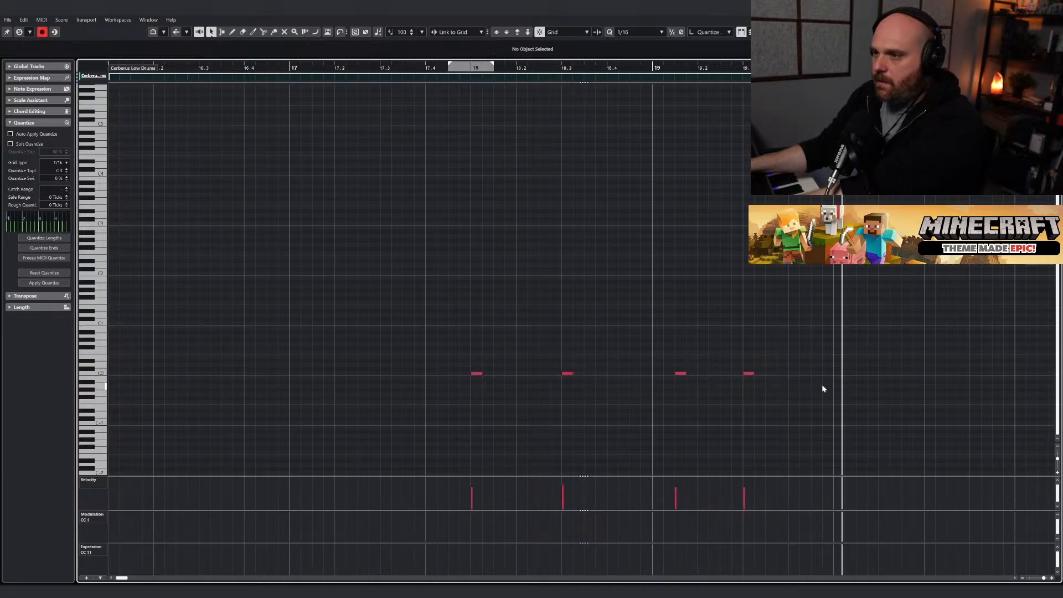
# Transpose the four remaining low drum notes down one octave to C-1 and play them from just before bar 18.
pyautogui.moveTo(461, 349); pyautogui.dragTo(847, 432)
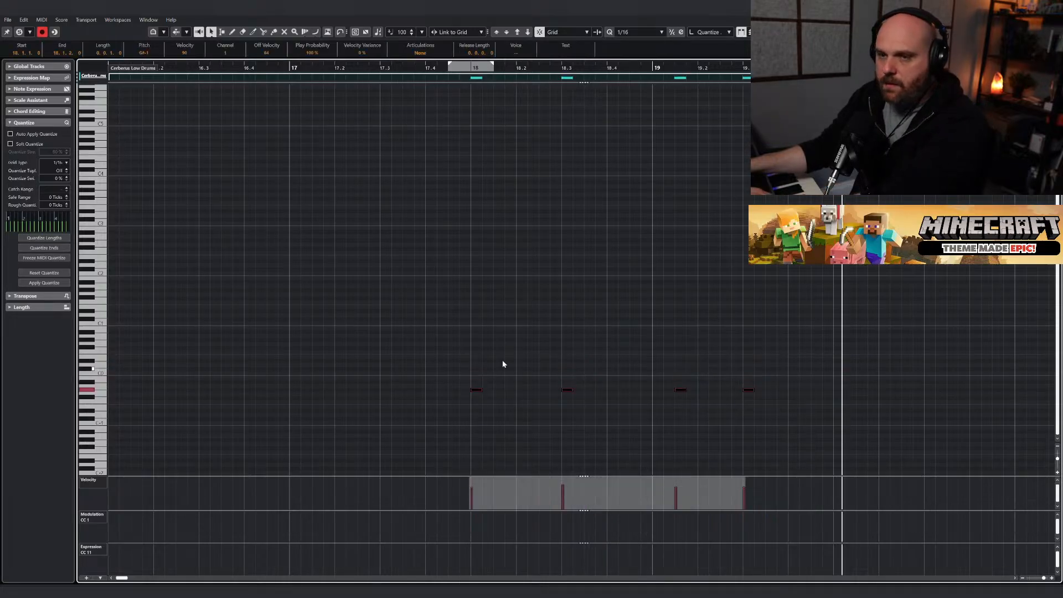
pyautogui.click(463, 68)
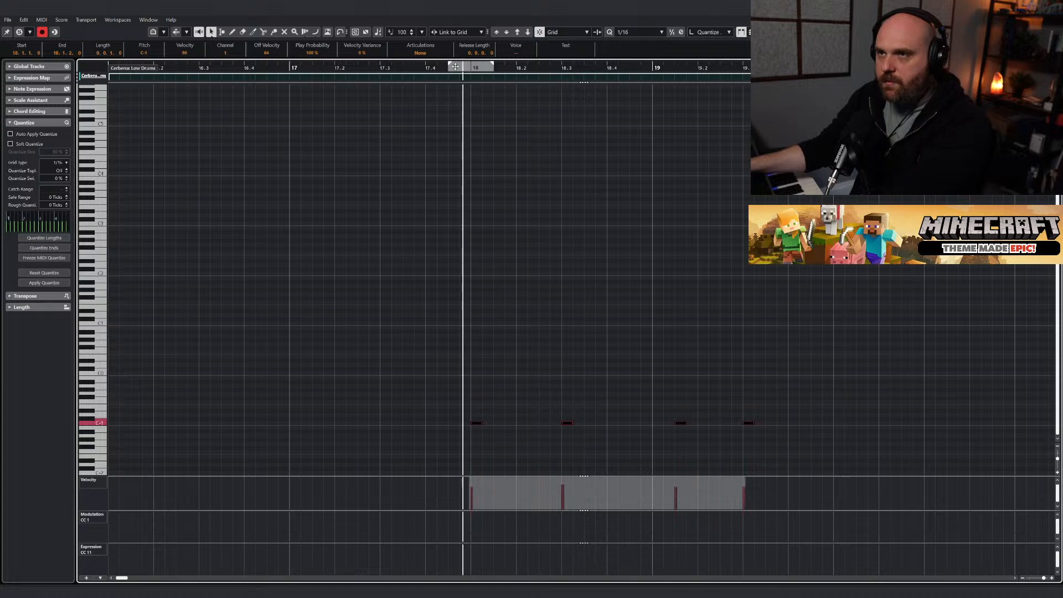
pyautogui.press('space')
# Draw C-1 low drum notes on the third and fourth eighths of bar 18 and replay the pattern.
pyautogui.rightClick(509, 247)
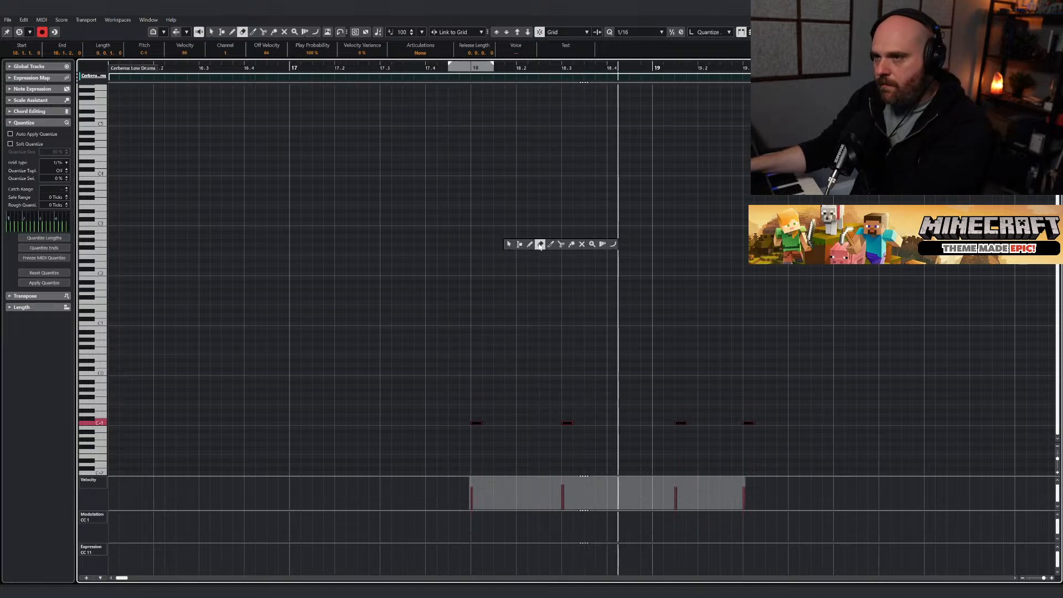
pyautogui.click(530, 244)
pyautogui.click(523, 423)
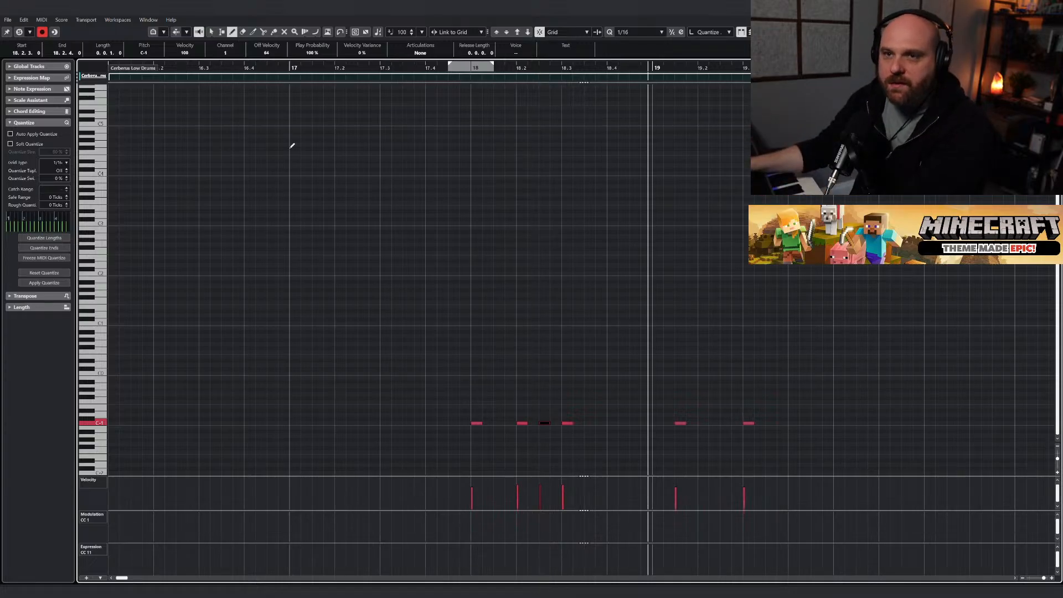
pyautogui.click(466, 68)
pyautogui.press('space')
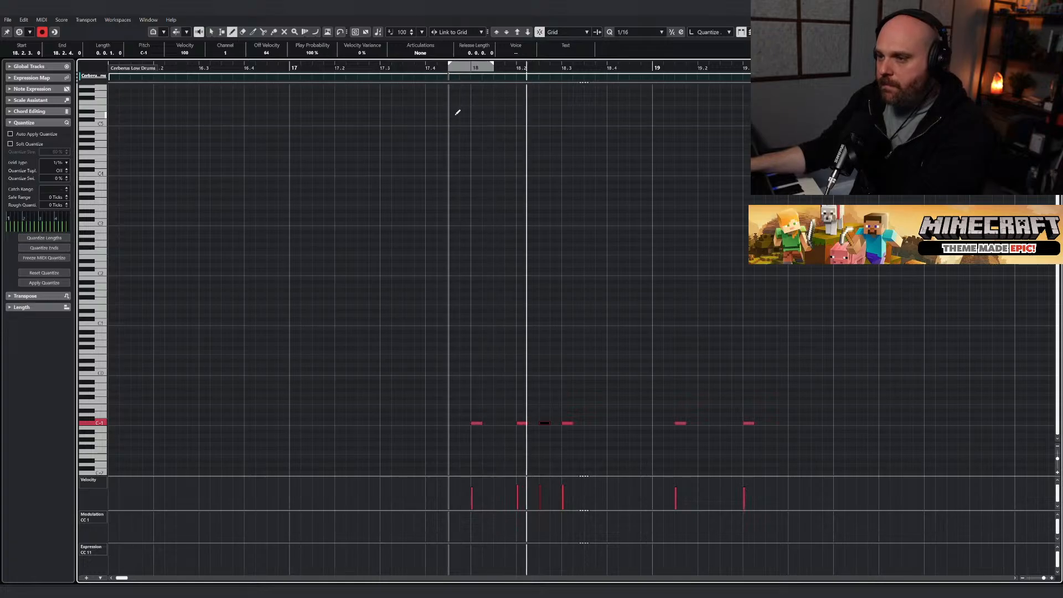
# Add C-1 low drum notes on the seventh and eighth eighths of bar 18 and replay from just before the bar.
pyautogui.click(614, 423)
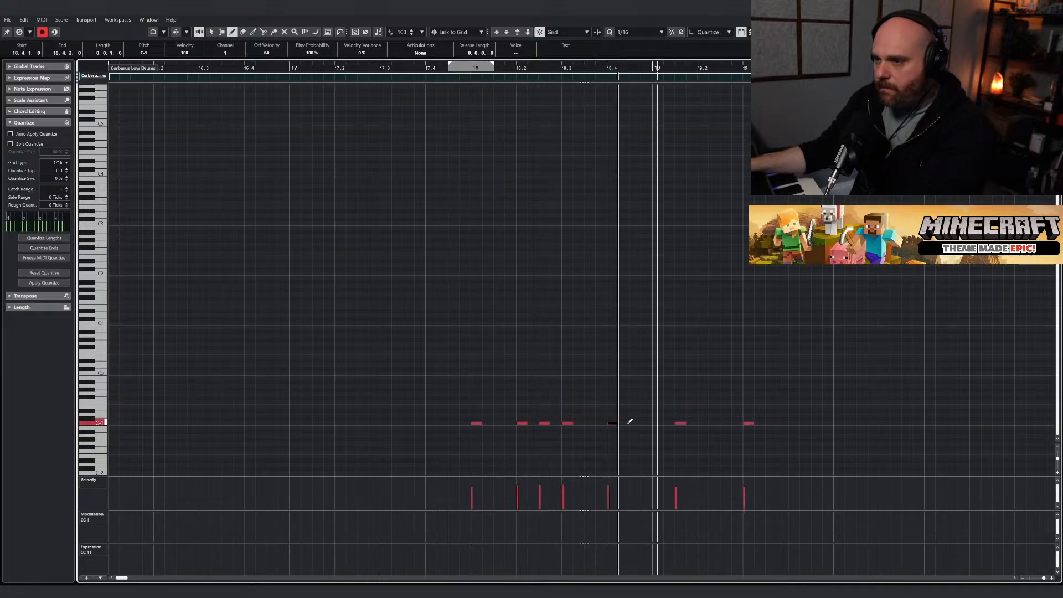
pyautogui.click(632, 423)
pyautogui.click(466, 68)
pyautogui.press('space')
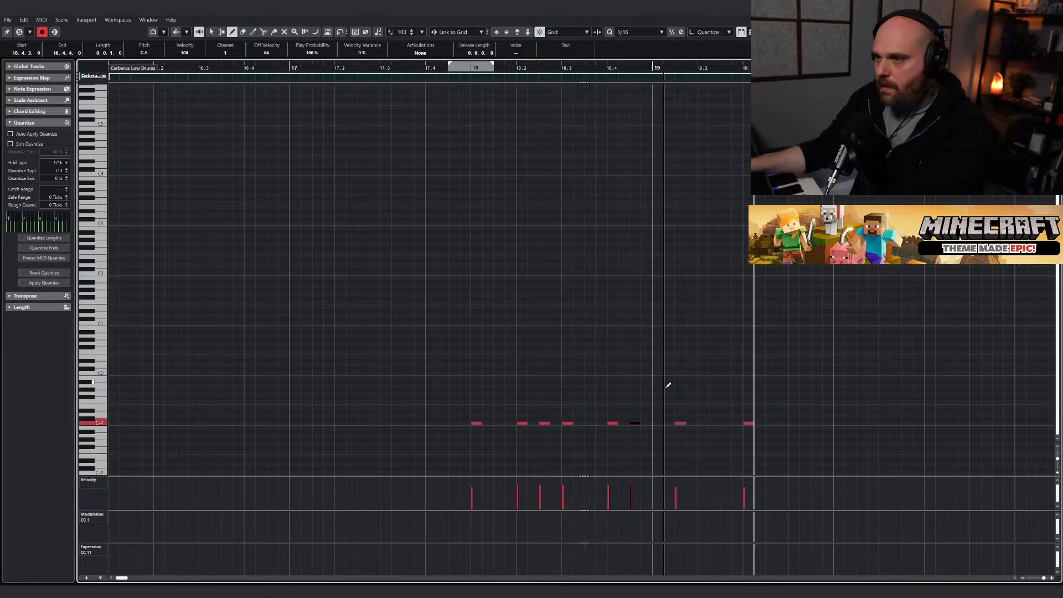
# Remove the second-eighth low drum note in bar 19 and draw C-1 notes on the first, third, fourth, seventh and eighth eighths.
pyautogui.click(679, 422)
pyautogui.click(703, 423)
pyautogui.click(725, 423)
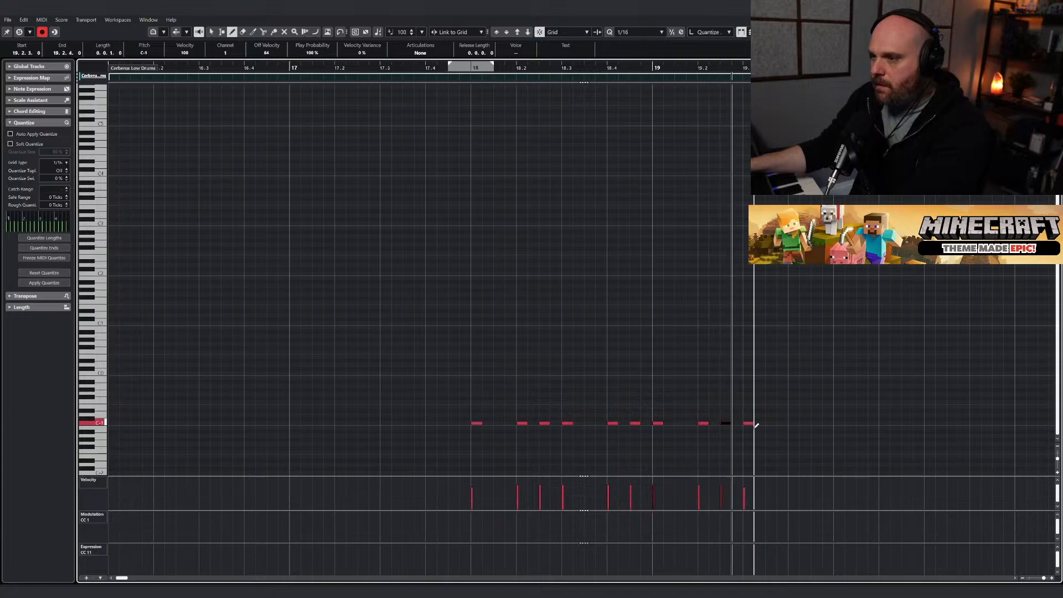
pyautogui.click(802, 423)
pyautogui.click(815, 423)
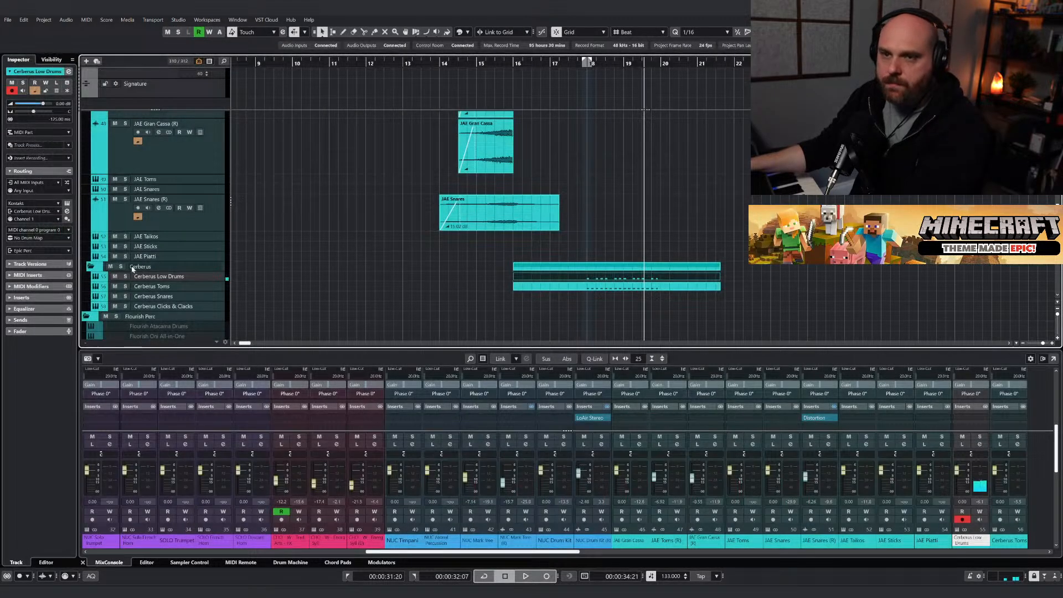
# Solo the Cerberus folder and play its low drums and toms together from about bar 18.
pyautogui.click(133, 267)
pyautogui.click(120, 266)
pyautogui.click(588, 65)
pyautogui.press('space')
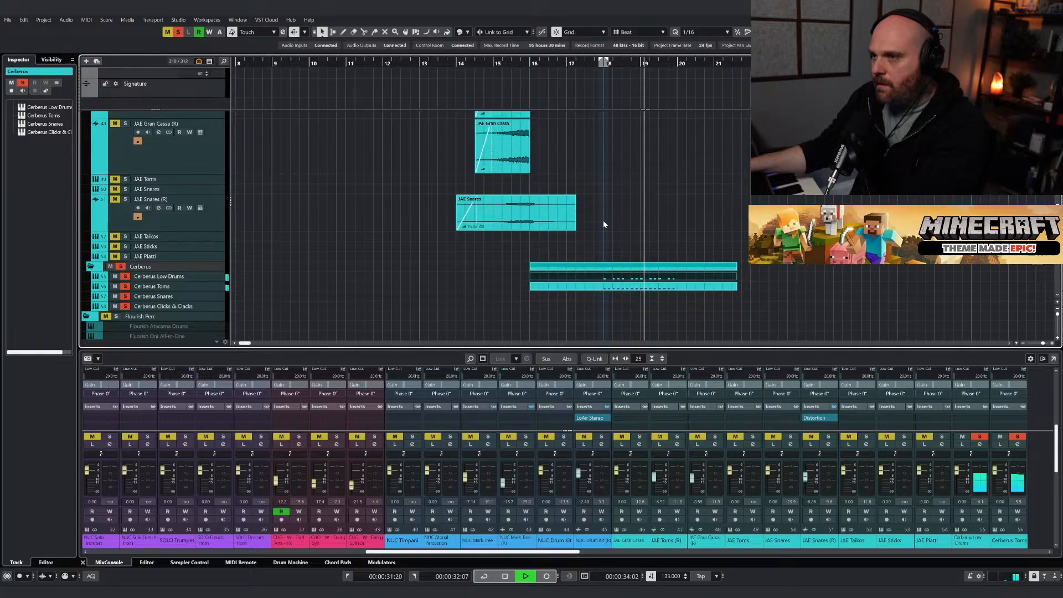
# Reopen the Cerberus Low Drums part, draw a C-1 note on the second eighth of bar 19, and return to the selection tool.
pyautogui.doubleClick(628, 277)
pyautogui.press('space')
pyautogui.rightClick(582, 291)
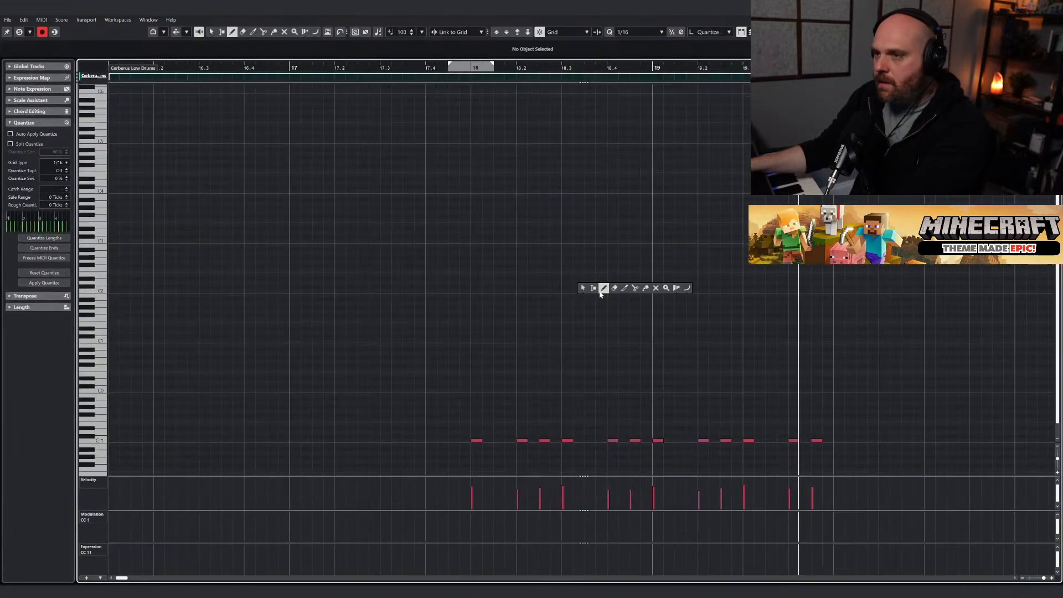
pyautogui.click(603, 289)
pyautogui.click(681, 440)
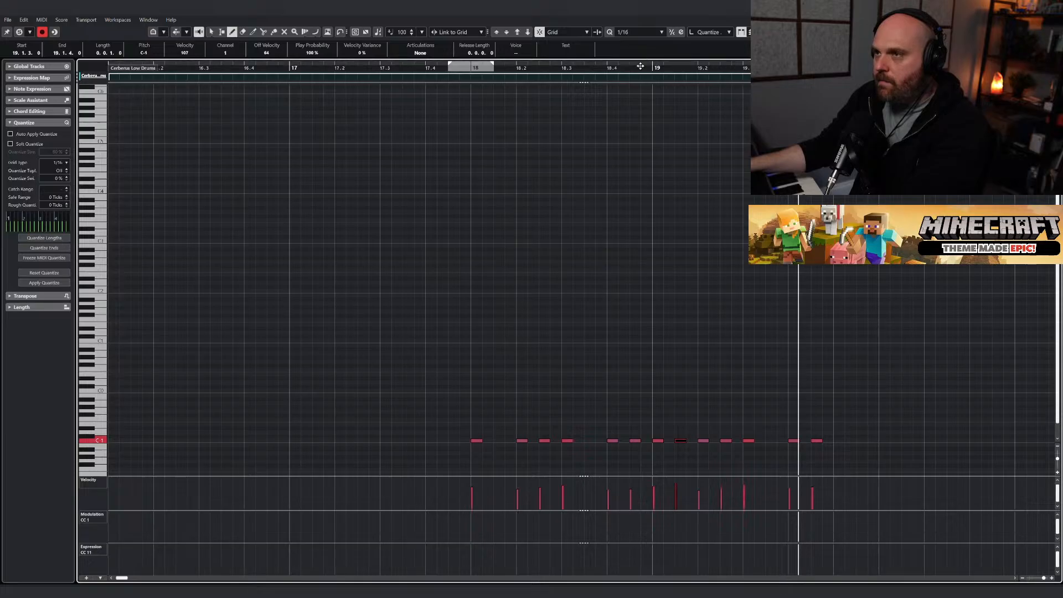
pyautogui.rightClick(709, 232)
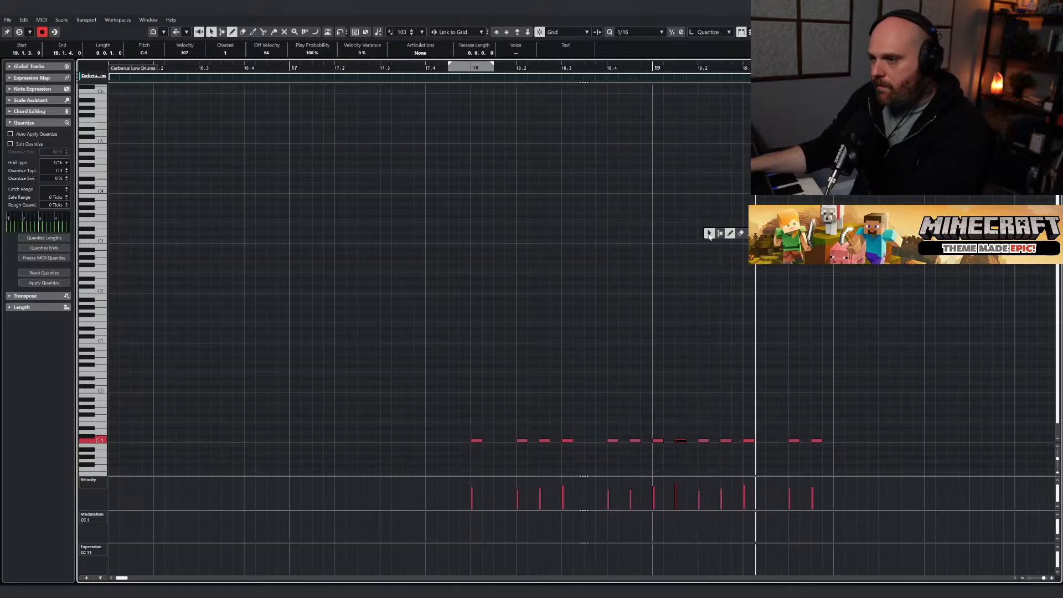
pyautogui.click(707, 233)
pyautogui.click(703, 228)
# Close the editor and play the soloed Cerberus tracks, briefly taking Cerberus Low Drums out of solo to compare.
pyautogui.press('Return')
pyautogui.press('space')
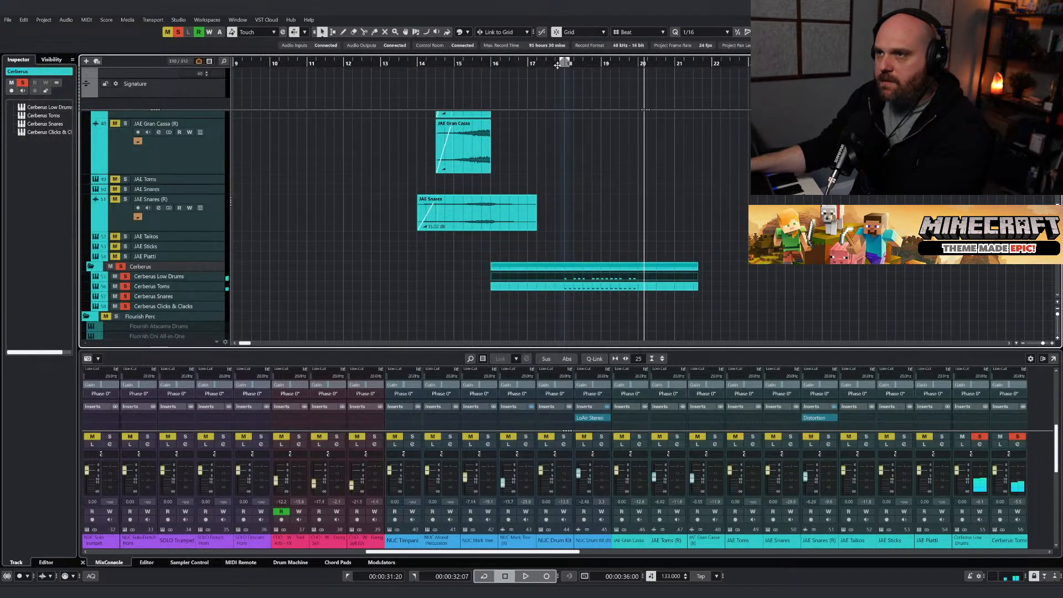
pyautogui.press('space')
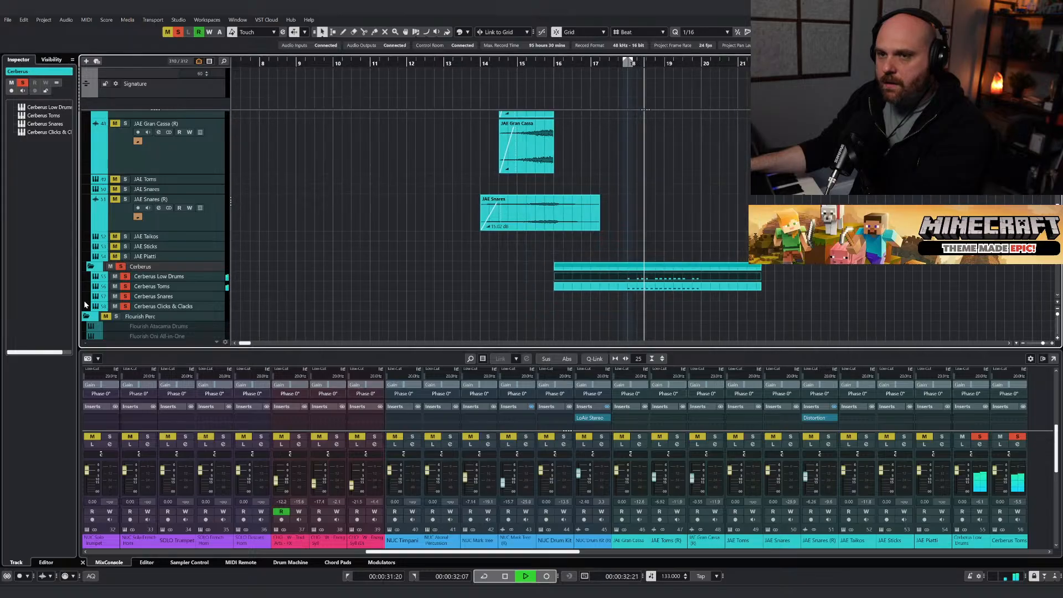
pyautogui.click(125, 276)
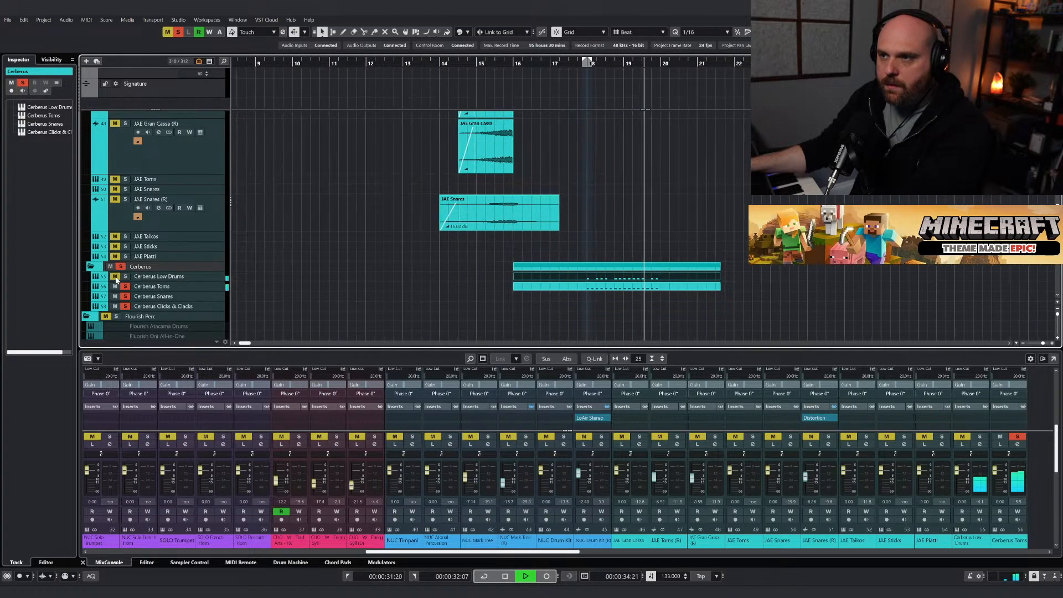
pyautogui.press('space')
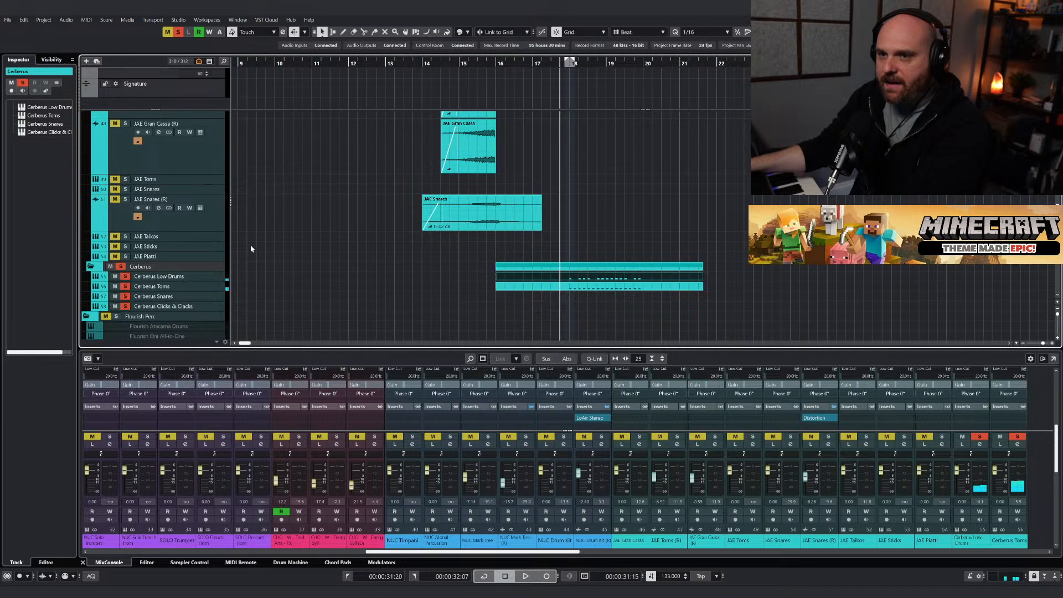
# During playback, lower the Cerberus Low Drums fader to -5.72 and the Cerberus Toms fader to -1.18.
pyautogui.press('space')
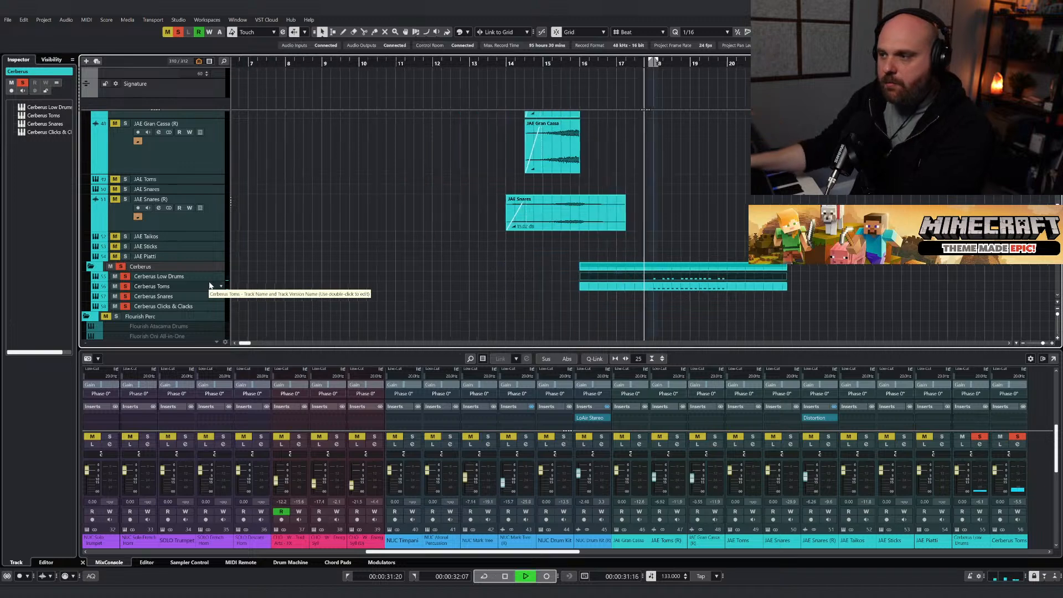
pyautogui.moveTo(957, 470); pyautogui.dragTo(957, 476)
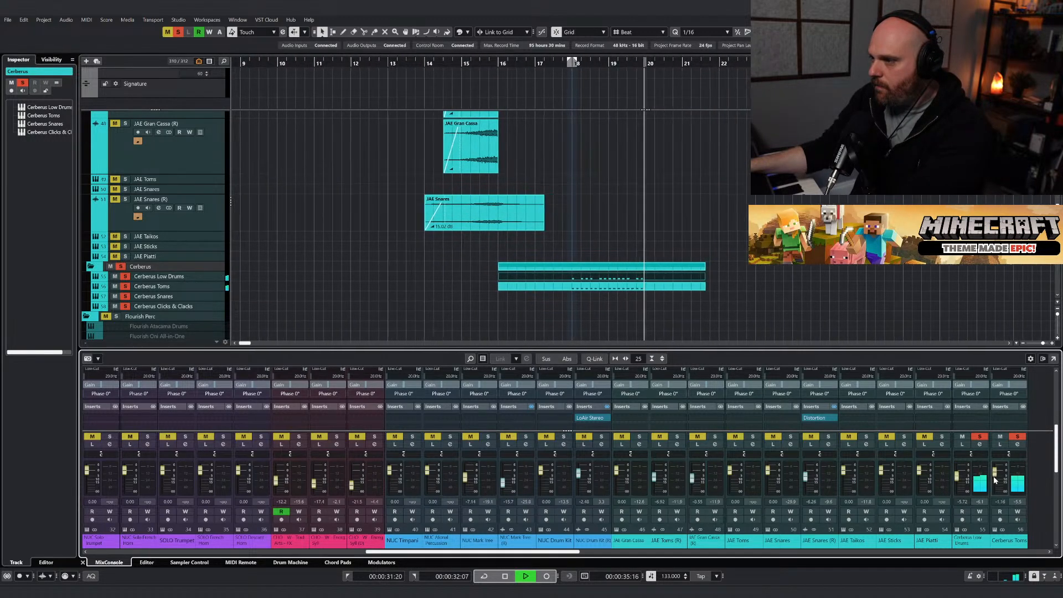
pyautogui.press('space')
# Clear all solos, play the full mix from midway through bar 17, and select the Cerberus Toms part.
pyautogui.click(536, 64)
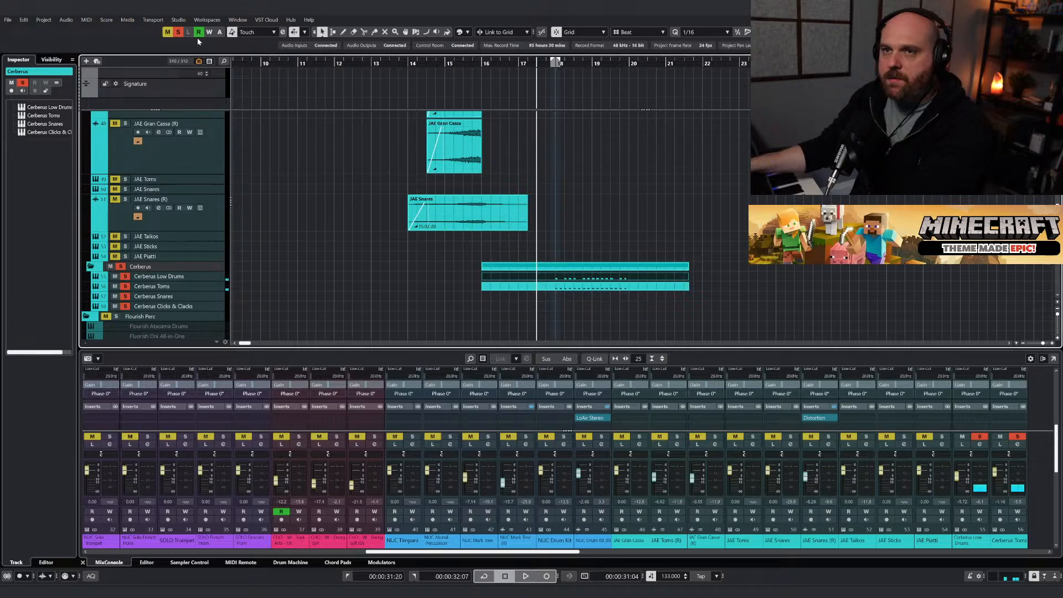
pyautogui.rightClick(170, 30)
pyautogui.click(155, 32)
pyautogui.click(177, 32)
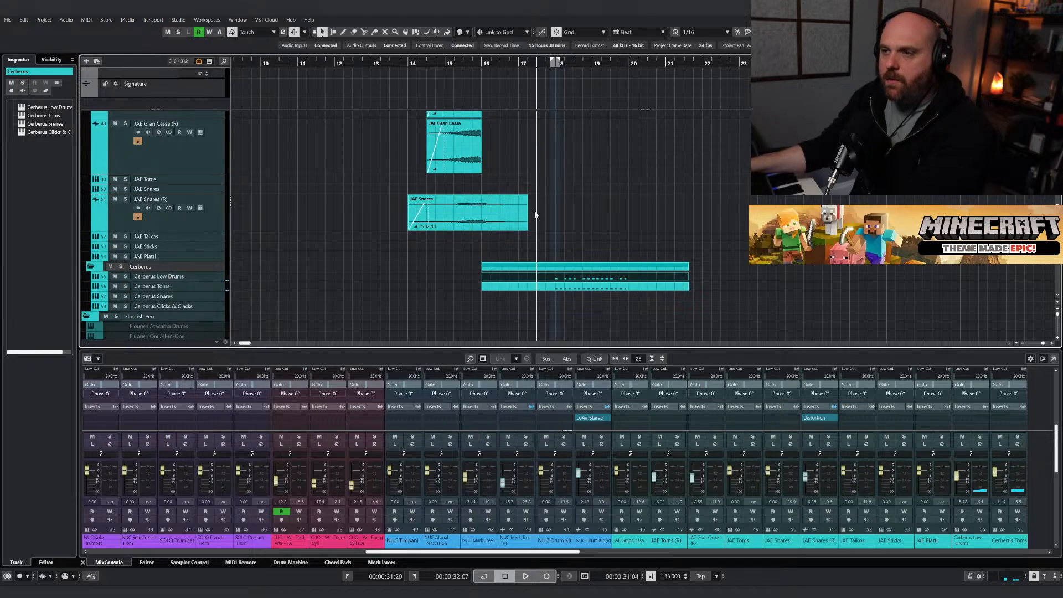
pyautogui.press('space')
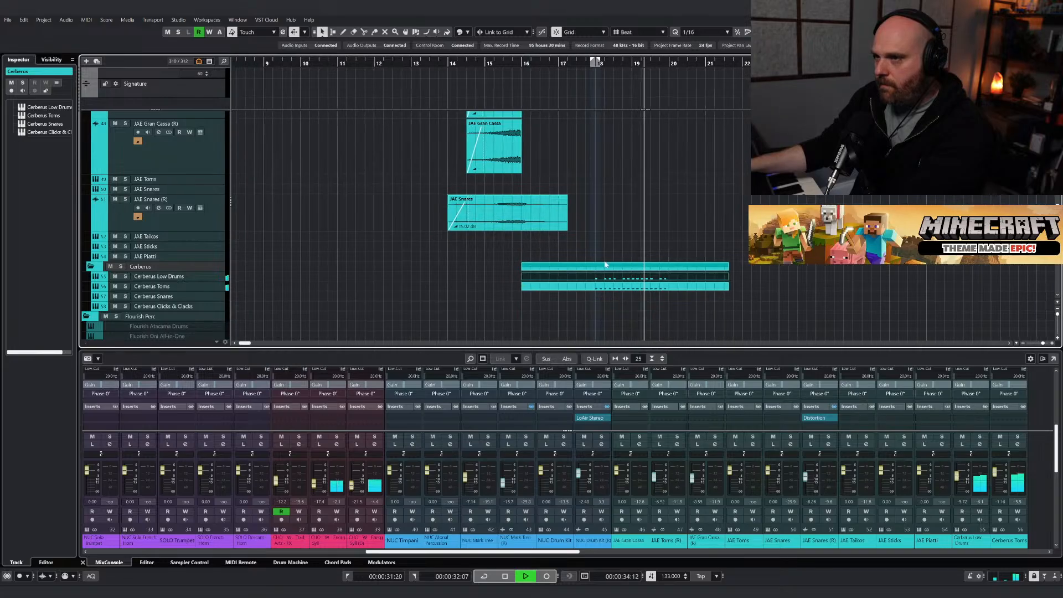
pyautogui.click(607, 289)
pyautogui.press('space')
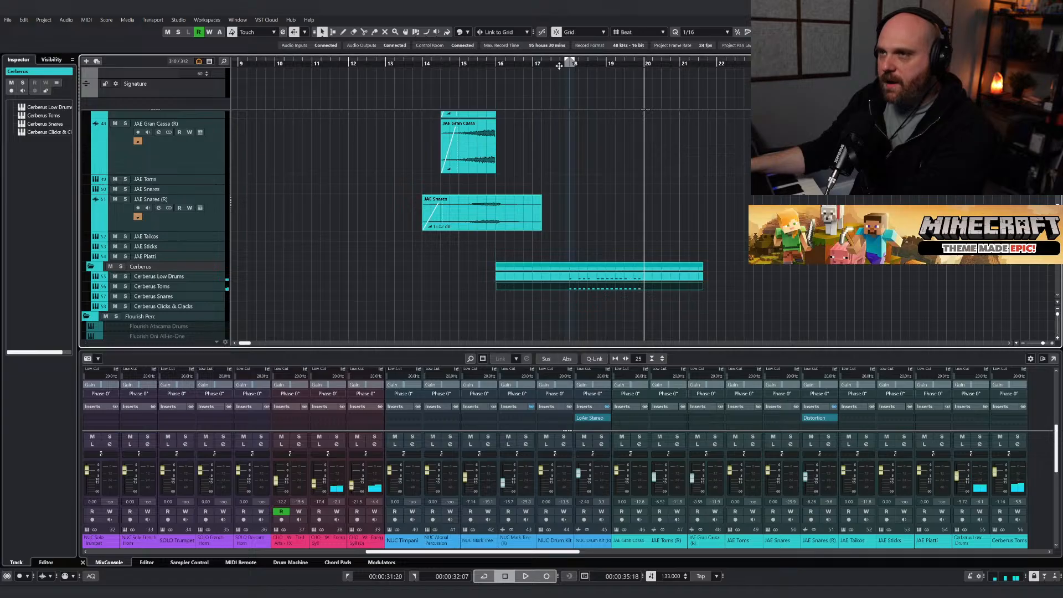
# Place the playback position midway through bar 17, select the Cerberus Clicks & Clacks track, and check its Kontakt drum patch.
pyautogui.moveTo(561, 65); pyautogui.dragTo(552, 66)
pyautogui.rightClick(577, 189)
pyautogui.click(593, 195)
pyautogui.click(215, 307)
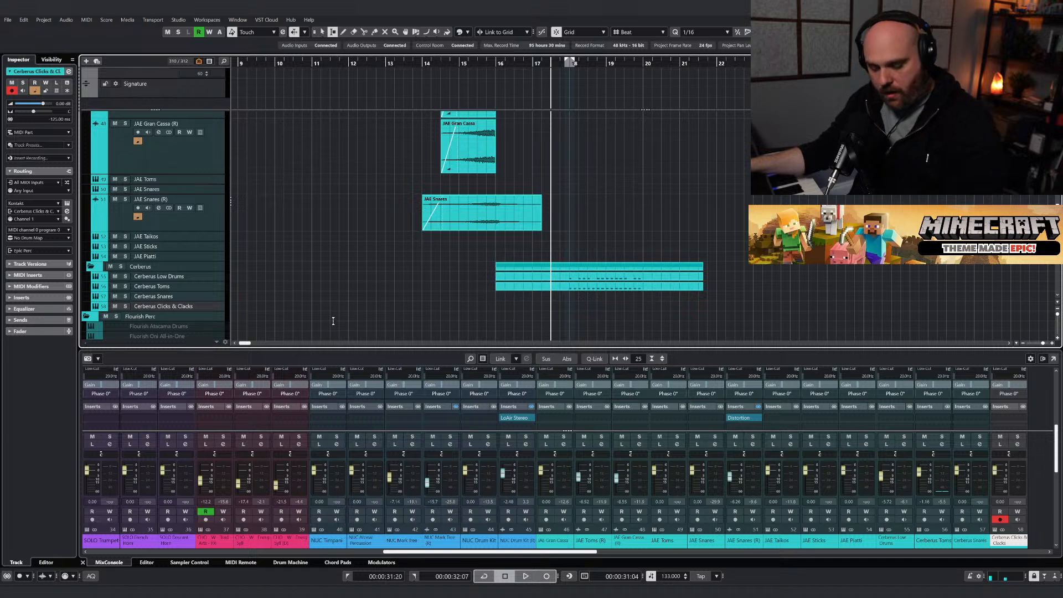
pyautogui.press('e')
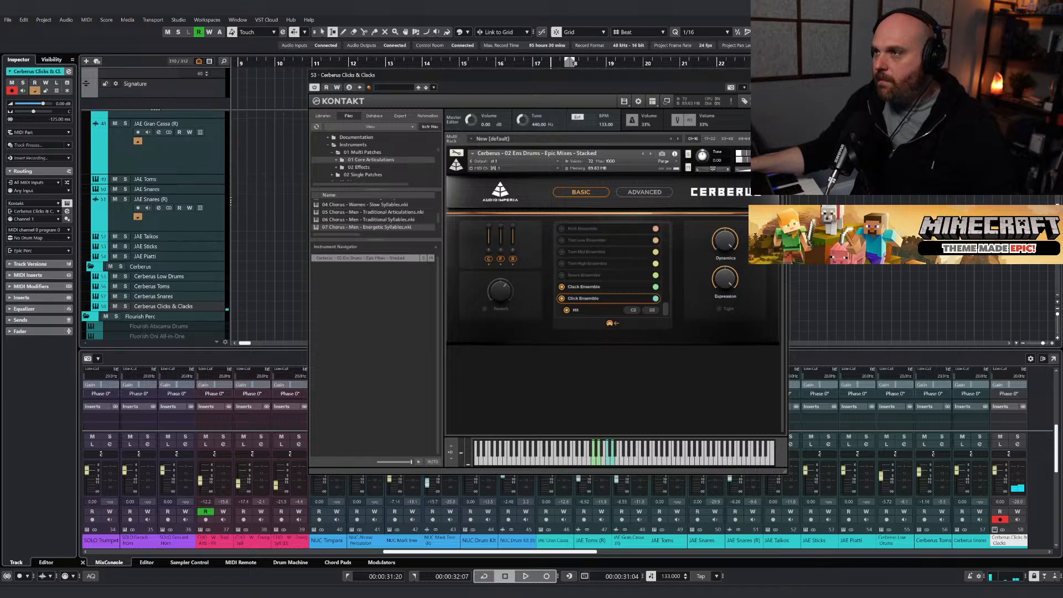
pyautogui.press('e')
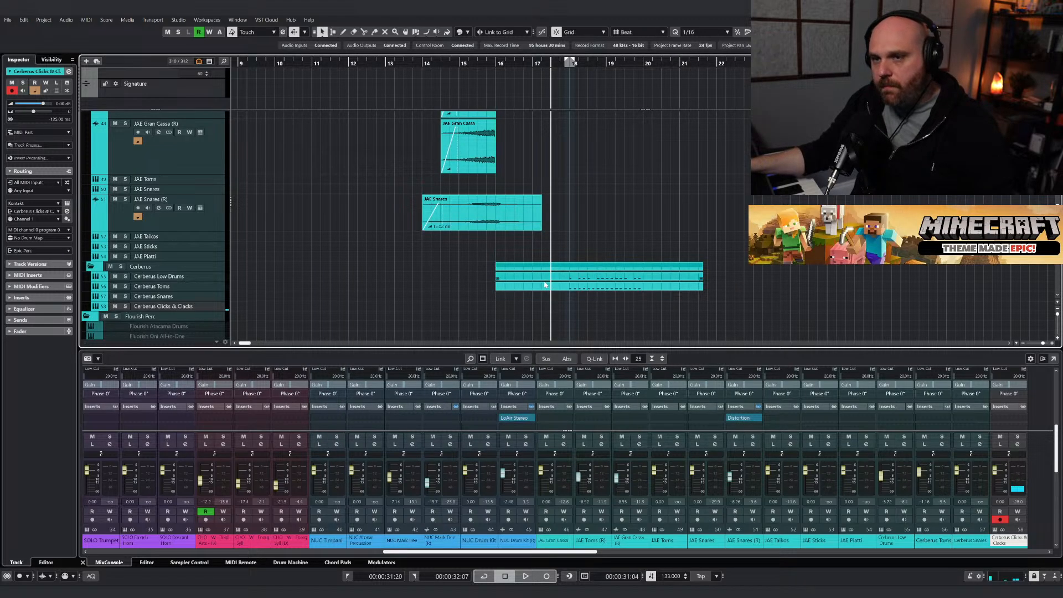
pyautogui.rightClick(543, 285)
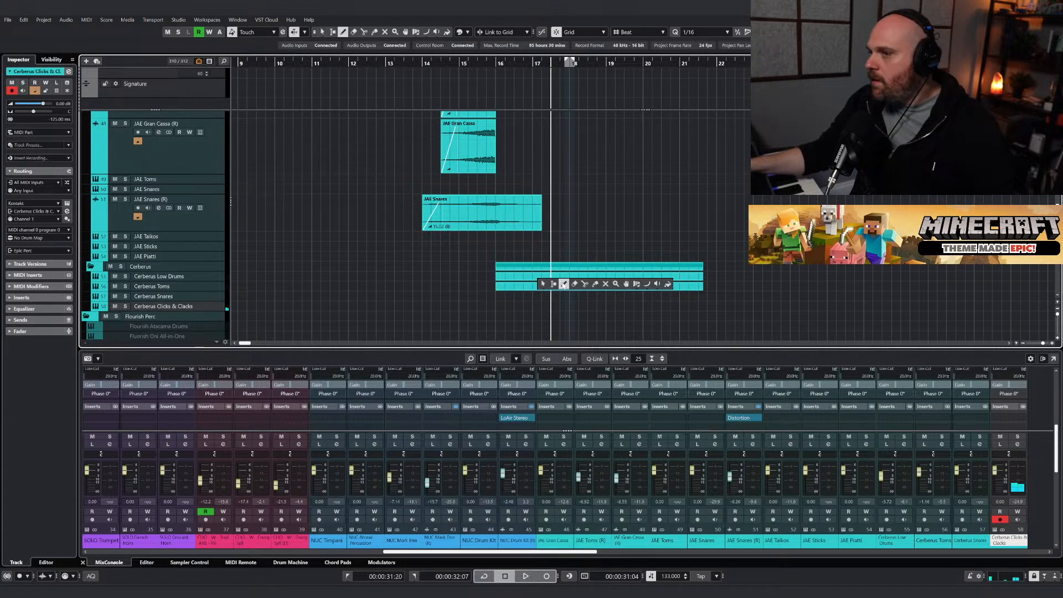
pyautogui.click(563, 284)
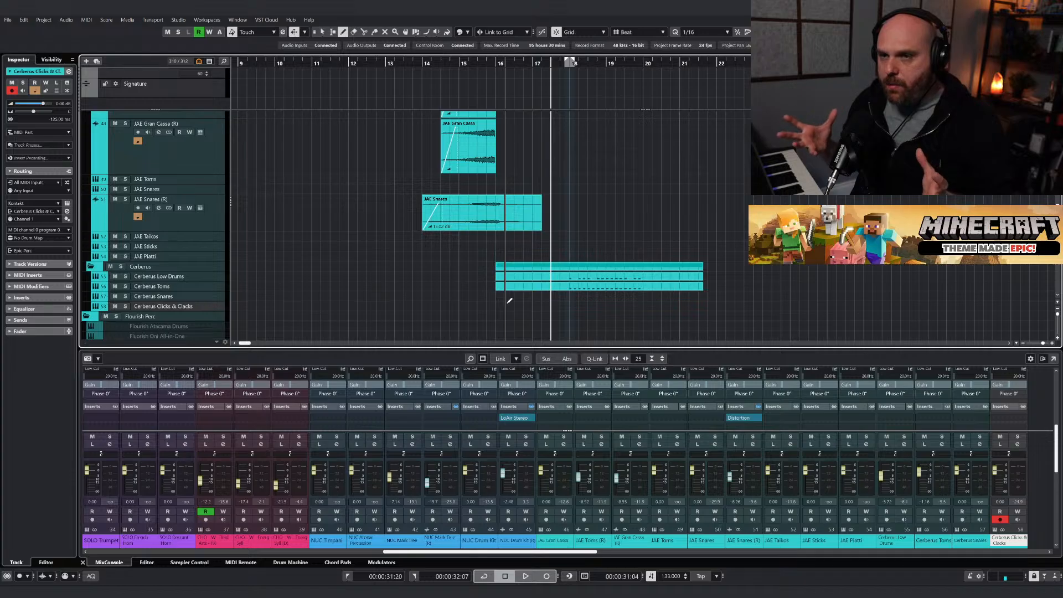
pyautogui.press('1')
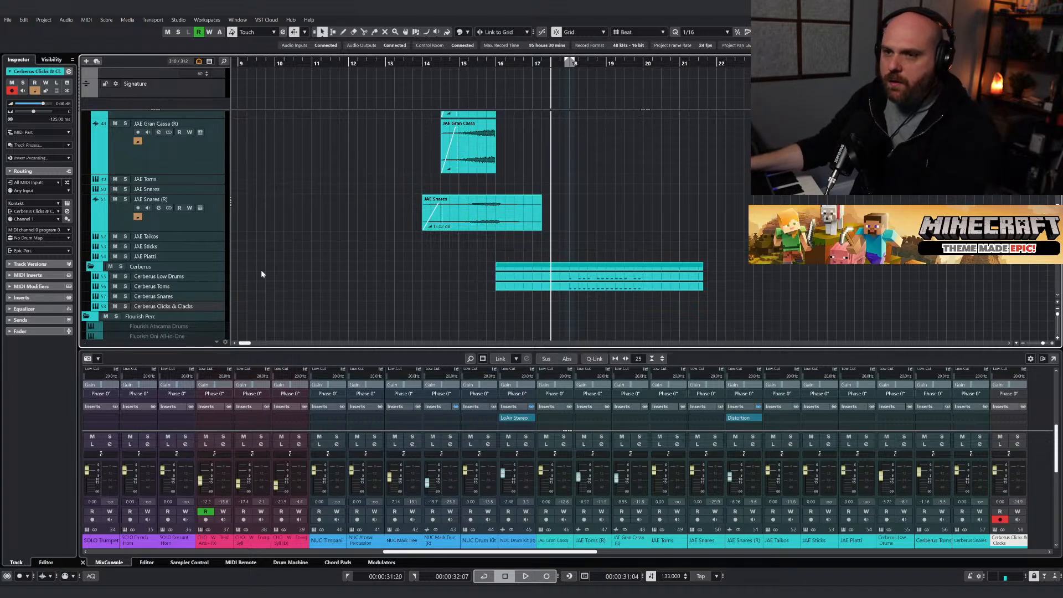
# Play the Cerberus folder in solo briefly, clear the solo, and play the full mix from the second half of bar 17.
pyautogui.click(121, 267)
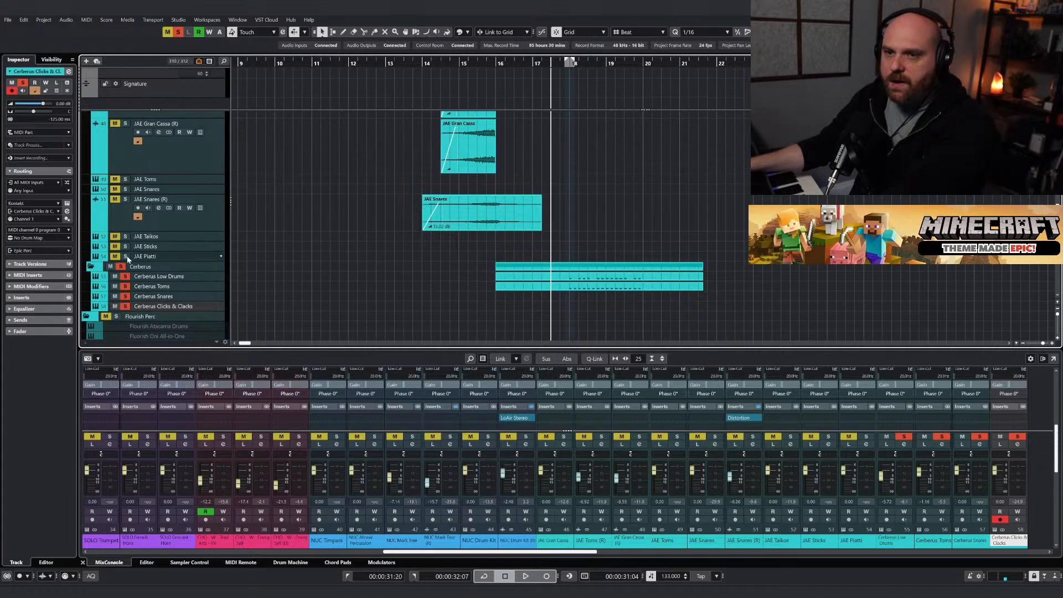
pyautogui.press('space')
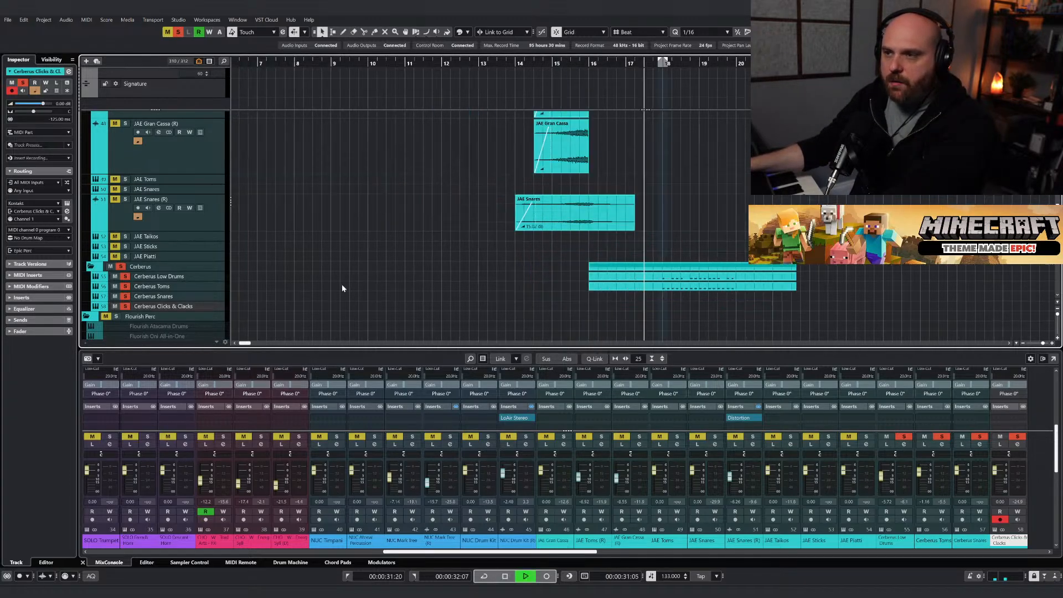
pyautogui.press('space')
pyautogui.click(121, 266)
pyautogui.click(594, 65)
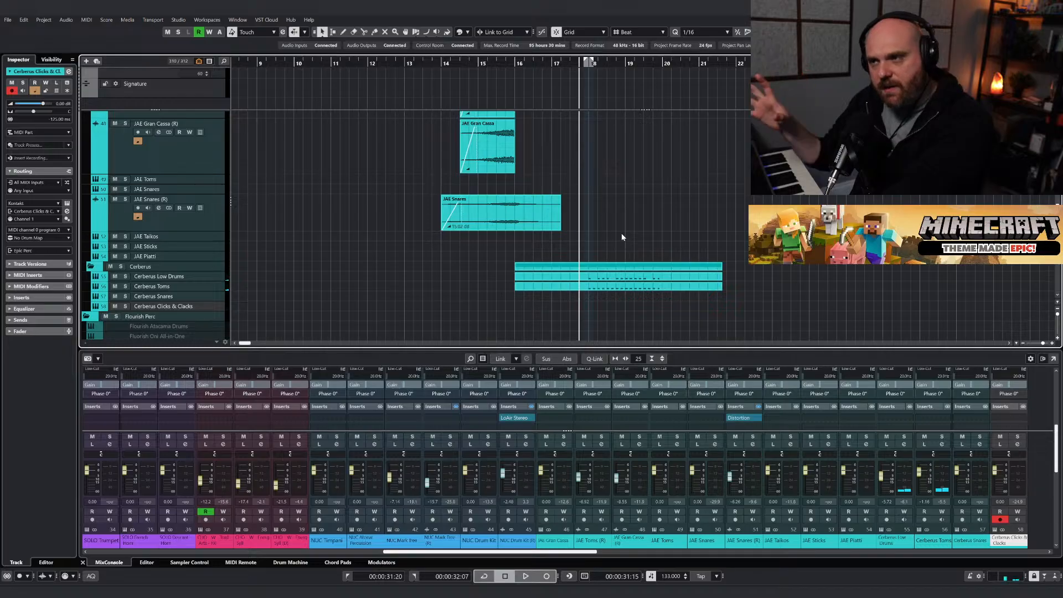
pyautogui.press('space')
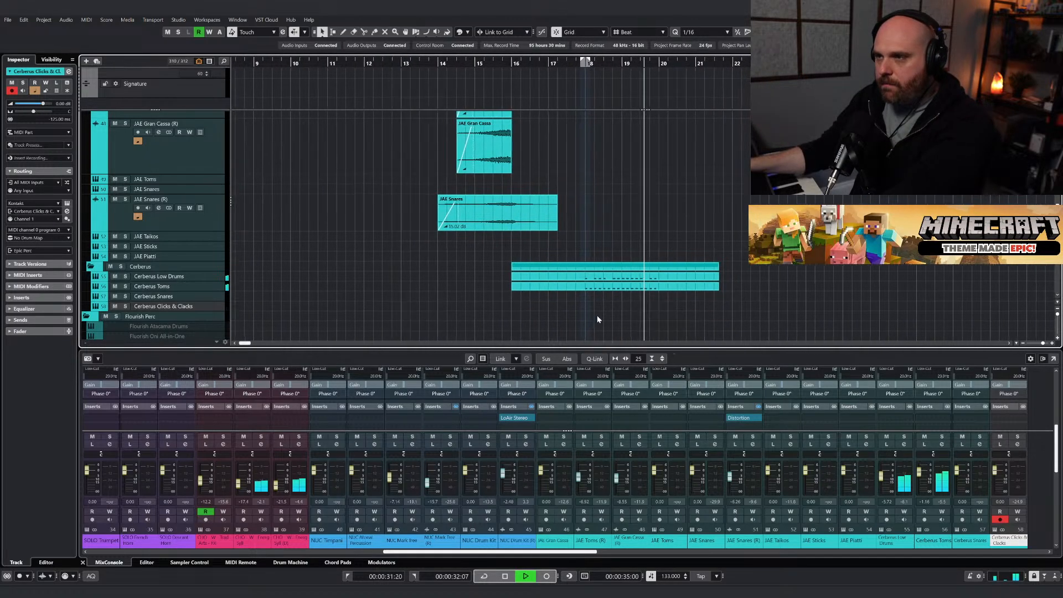
pyautogui.press('space')
# Draw an empty part on Cerberus Clicks & Clacks from just after bar 15 to about bar 23 and open it for note editing.
pyautogui.rightClick(455, 300)
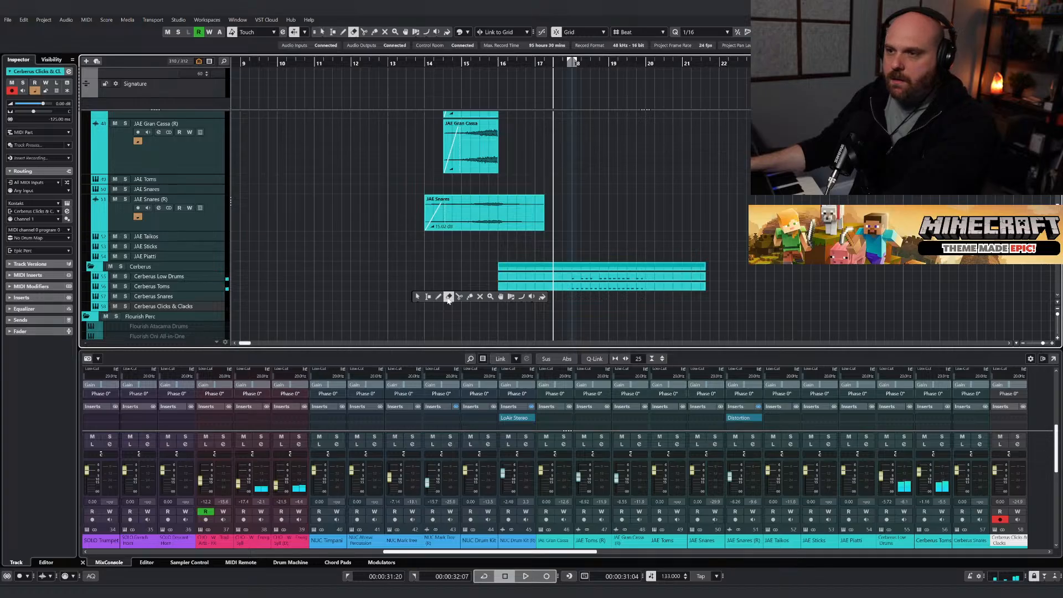
pyautogui.click(448, 298)
pyautogui.moveTo(470, 306); pyautogui.dragTo(765, 307)
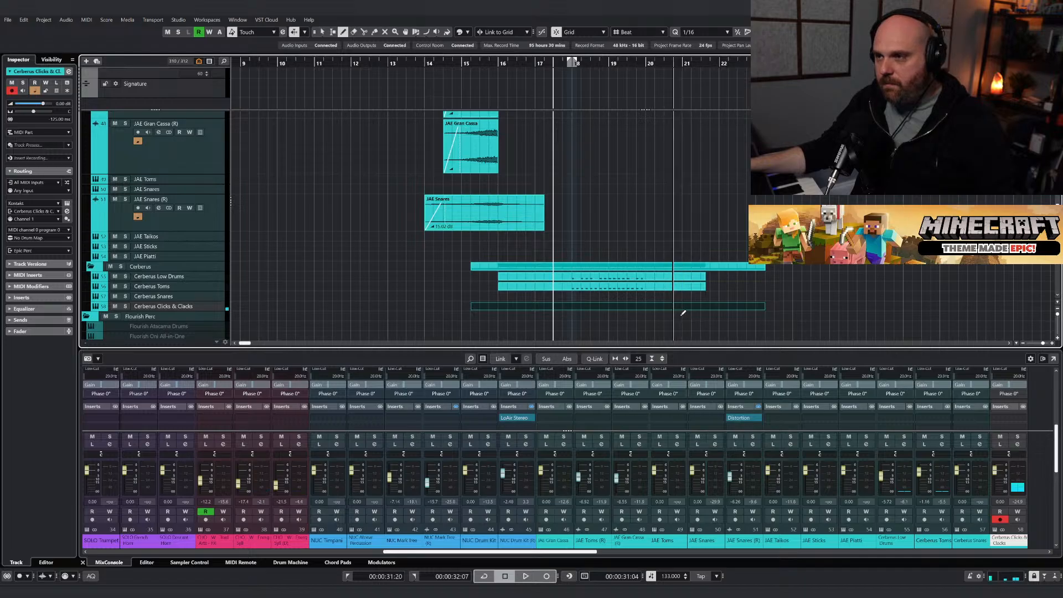
pyautogui.press('1')
pyautogui.click(578, 308)
pyautogui.doubleClick(577, 308)
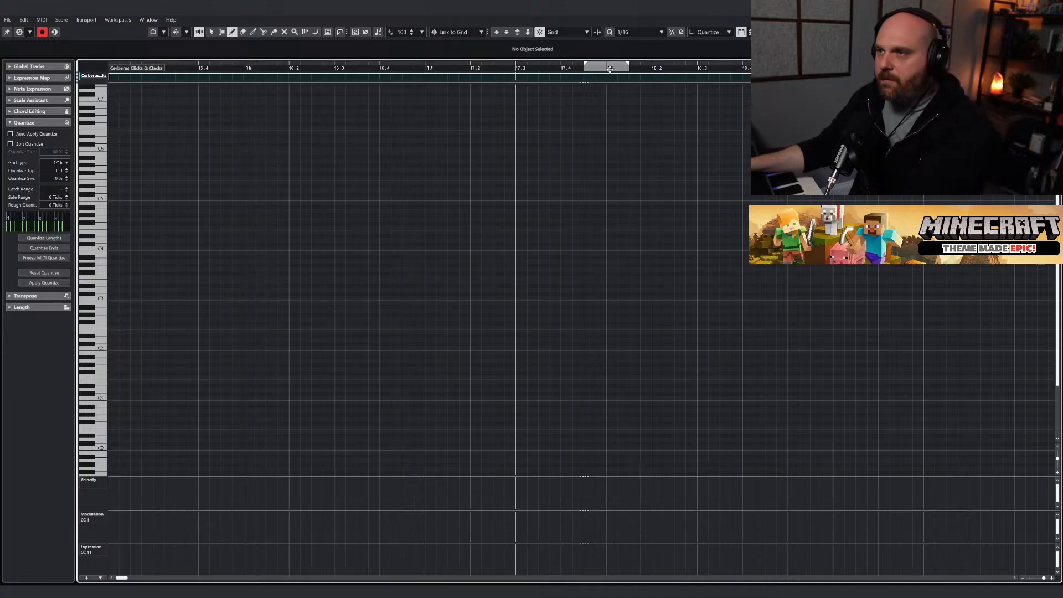
# Draw sixteenth-length A1 notes in bar 18 on beat 1, both eighths of beat 2, beat 3, and both eighths of beat 4.
pyautogui.click(572, 67)
pyautogui.click(612, 360)
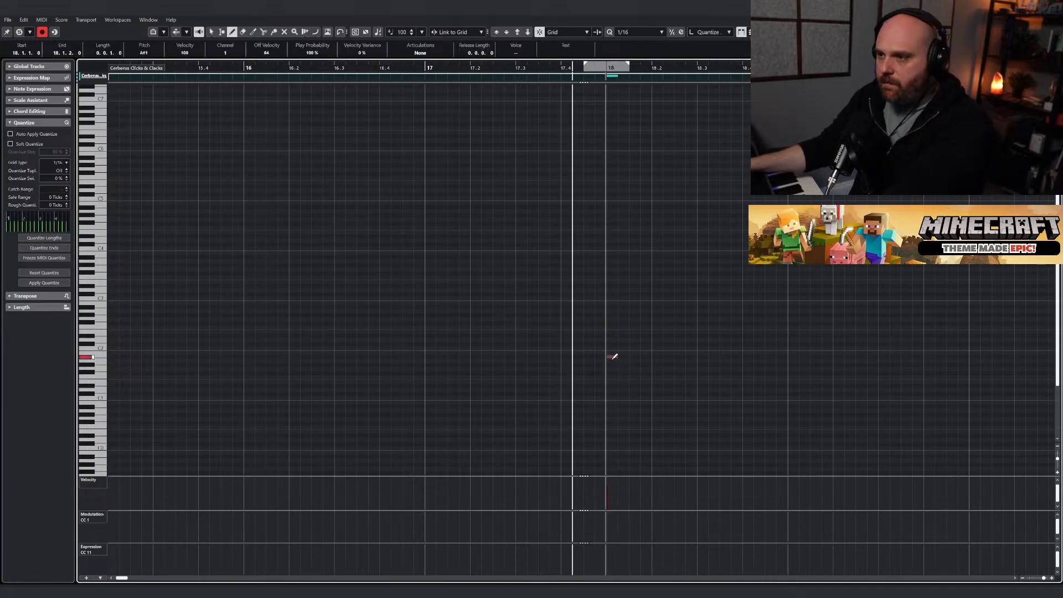
pyautogui.click(657, 361)
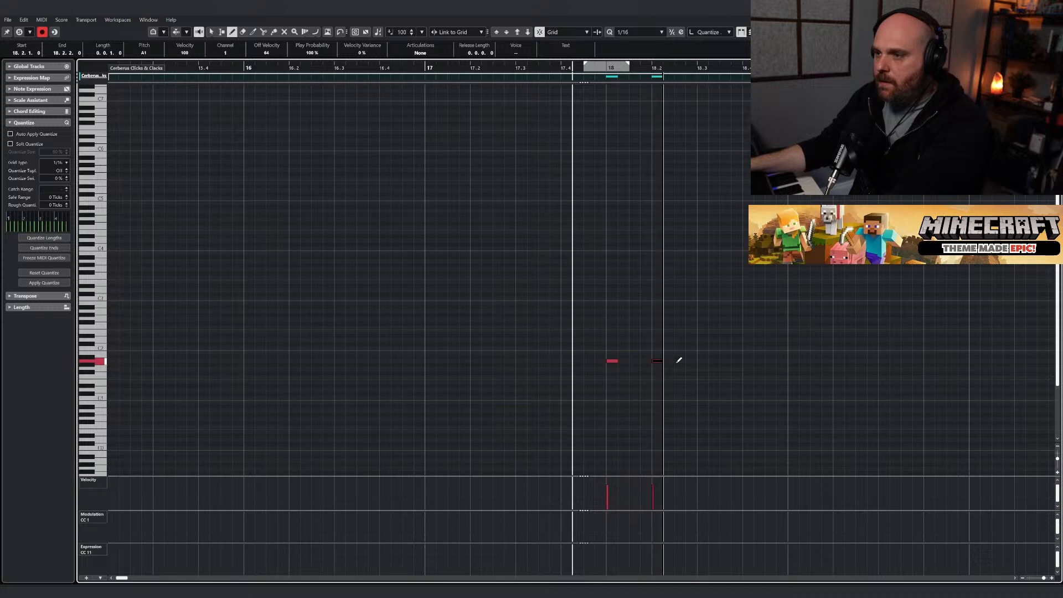
pyautogui.click(680, 360)
pyautogui.press('space')
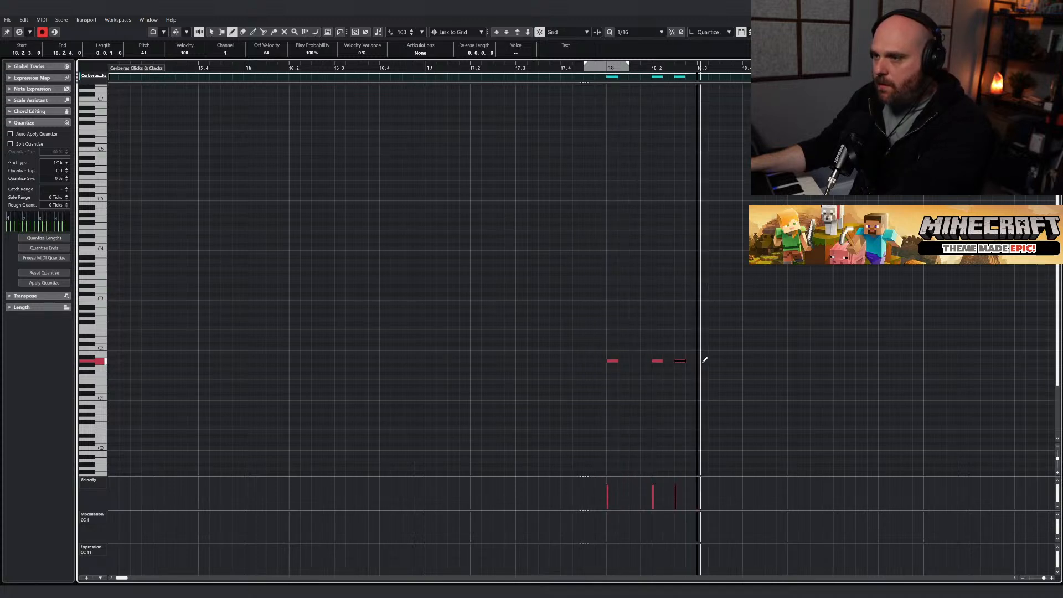
pyautogui.click(746, 360)
pyautogui.click(769, 361)
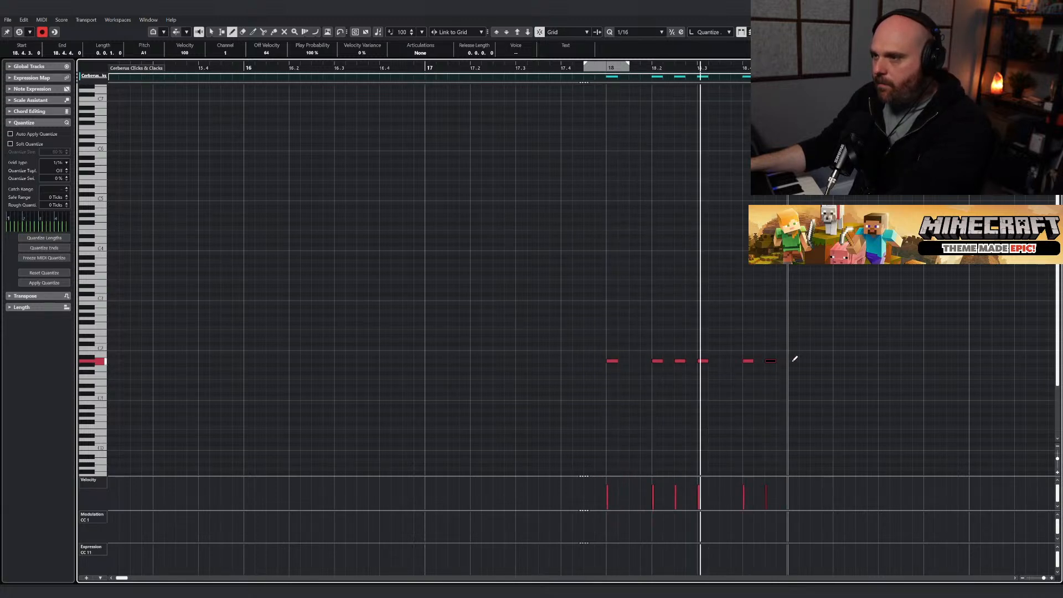
# Continue the A1 pattern in bar 19 with notes on both eighths of beats 1 and 2, beat 3, and both eighths of beat 4.
pyautogui.click(792, 360)
pyautogui.click(816, 360)
pyautogui.click(838, 360)
pyautogui.click(861, 360)
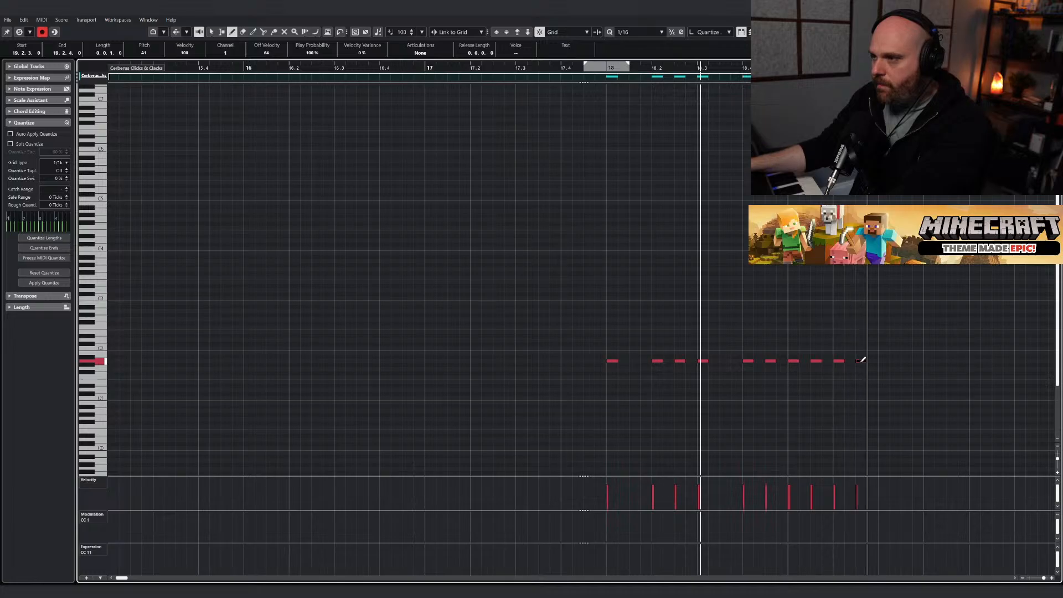
pyautogui.click(884, 360)
pyautogui.click(929, 361)
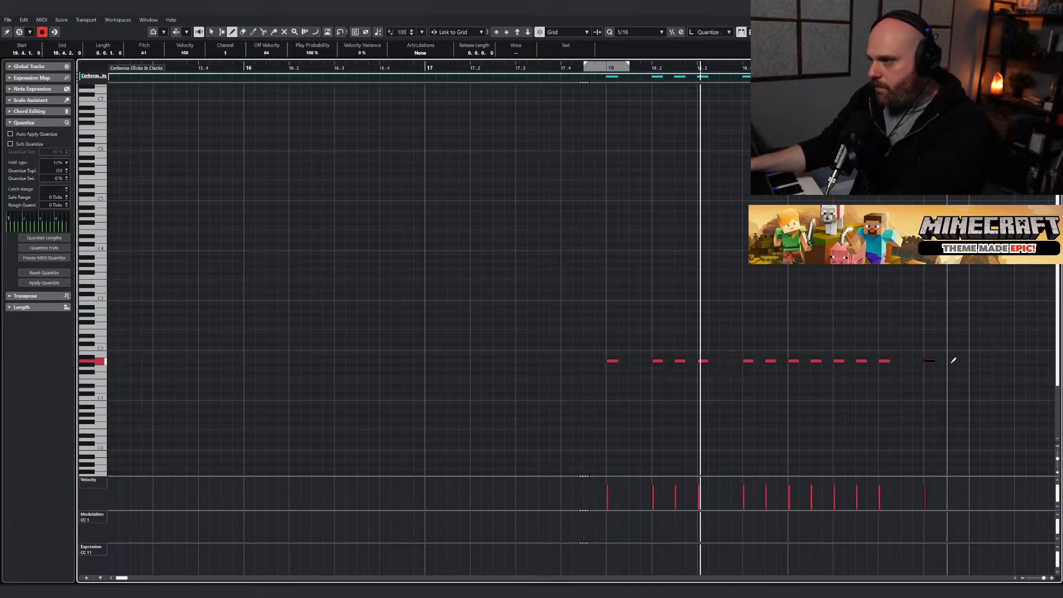
pyautogui.click(952, 360)
# Vary the velocities of the A1 notes across bars 18 and 19, lowering the notes between accents, and return to the selection tool.
pyautogui.moveTo(619, 491); pyautogui.dragTo(950, 480)
pyautogui.rightClick(807, 412)
pyautogui.click(812, 418)
pyautogui.click(574, 254)
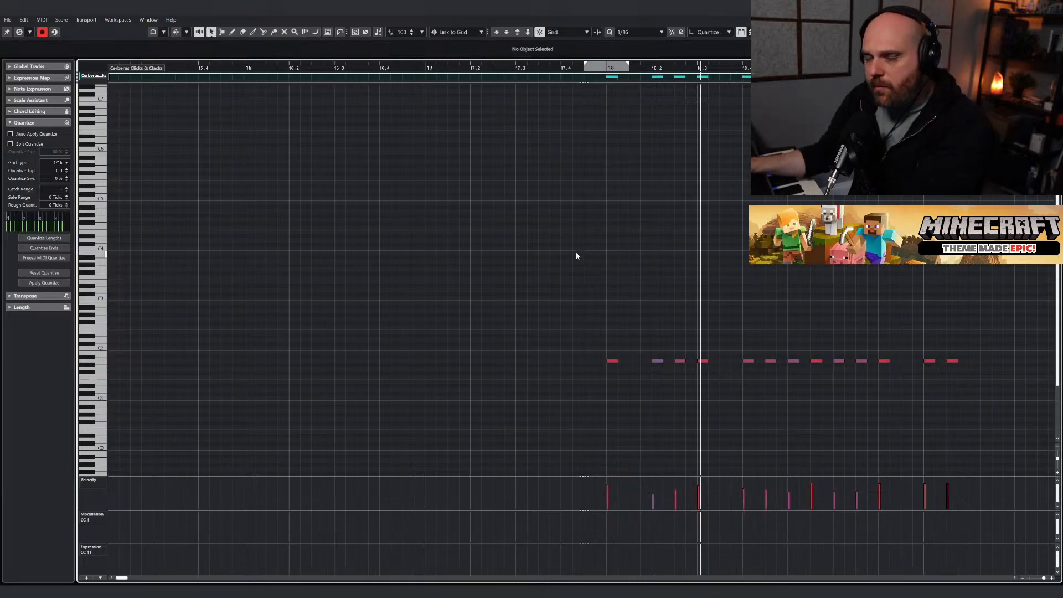
pyautogui.rightClick(576, 253)
pyautogui.click(576, 253)
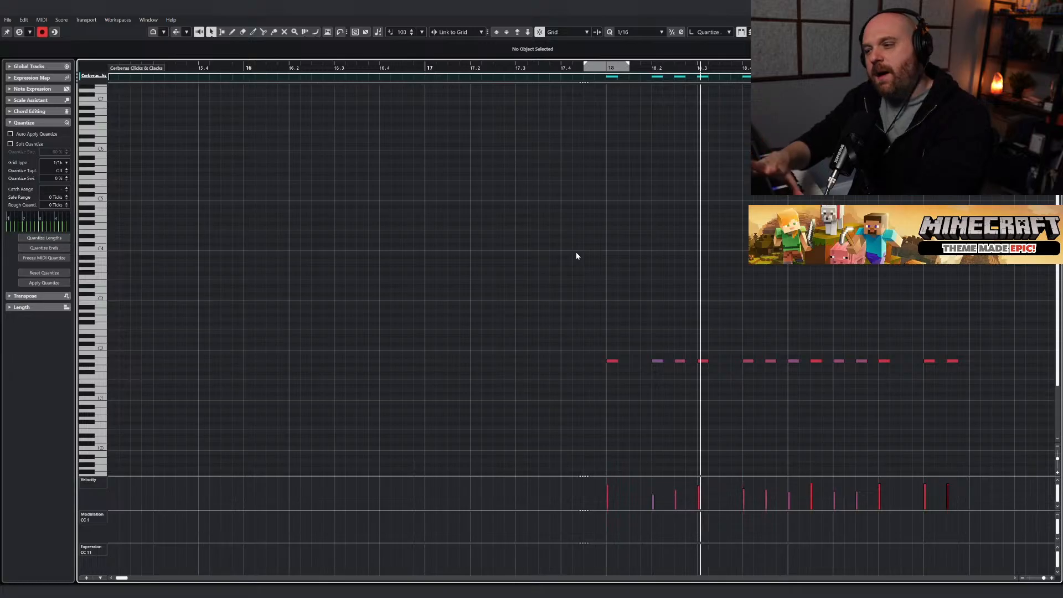
# Play the clicks pattern with the full mix from an eighth before bar 18.
pyautogui.click(588, 67)
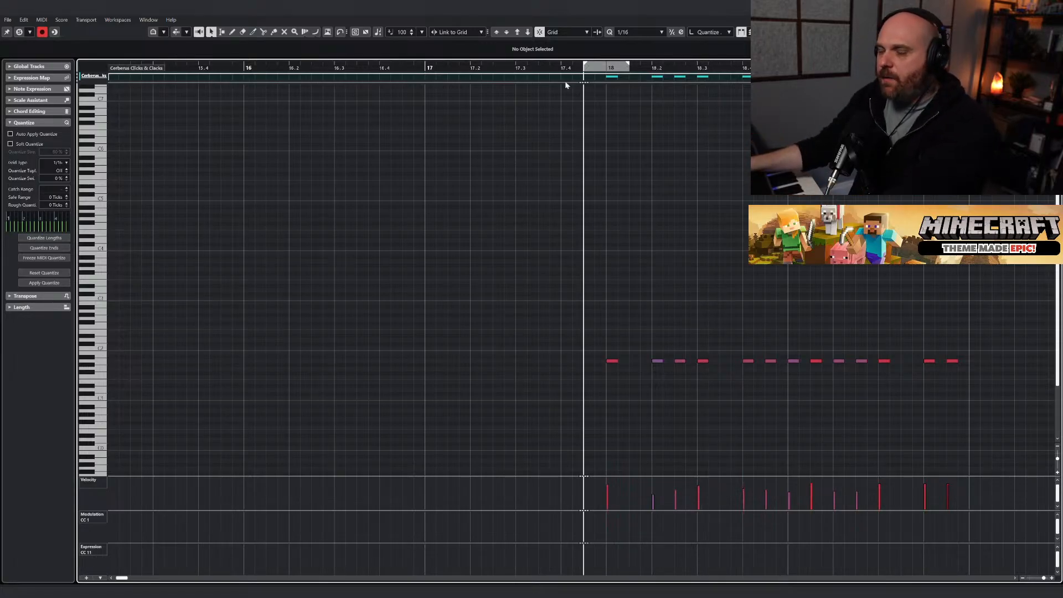
pyautogui.rightClick(530, 103)
pyautogui.click(539, 113)
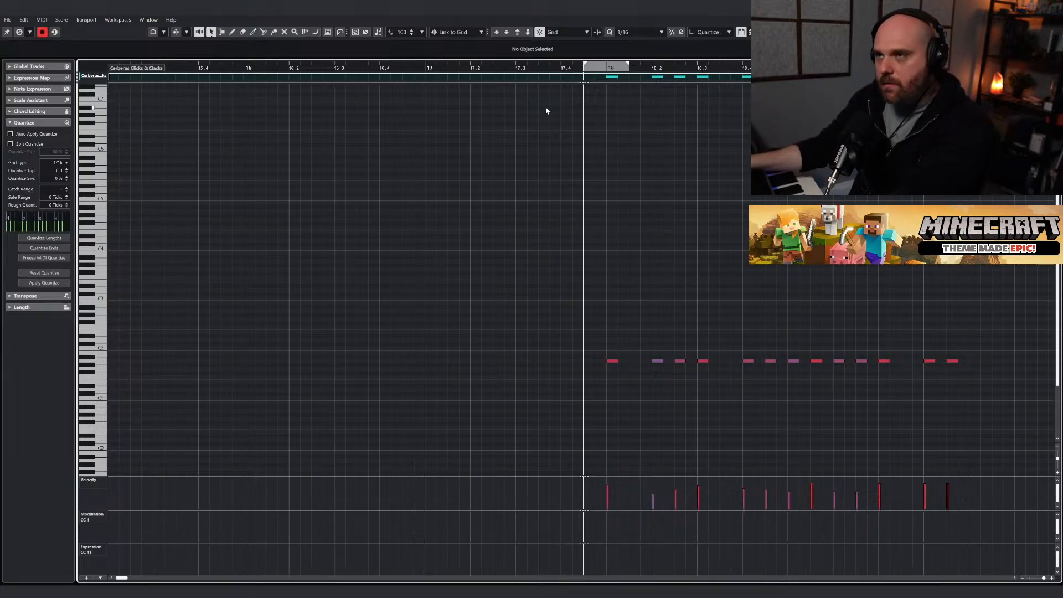
pyautogui.press('space')
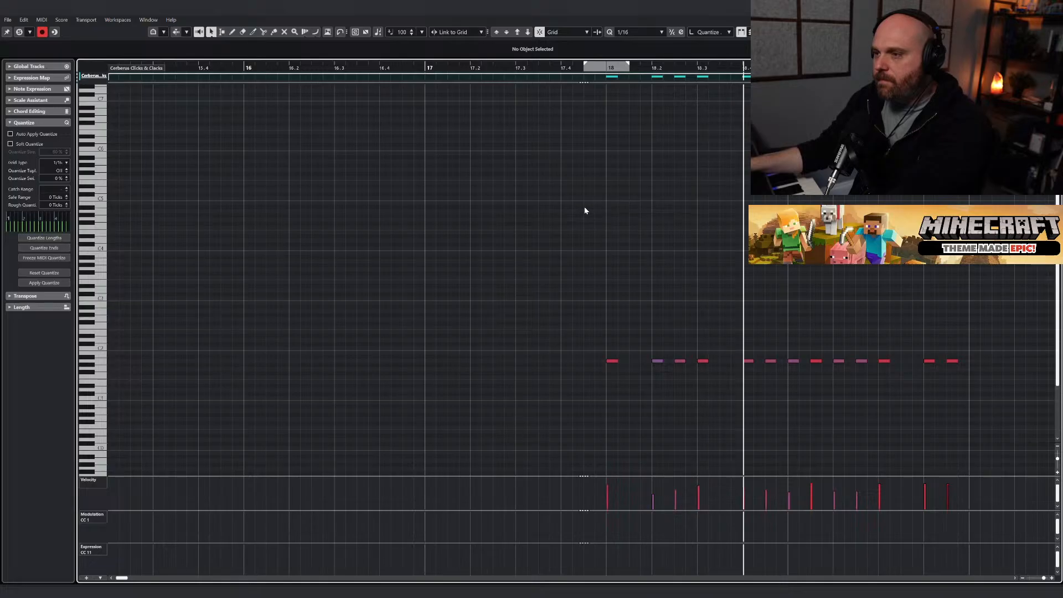
# Switch to the draw tool, solo the editor, and play the clicks pattern on its own.
pyautogui.rightClick(748, 304)
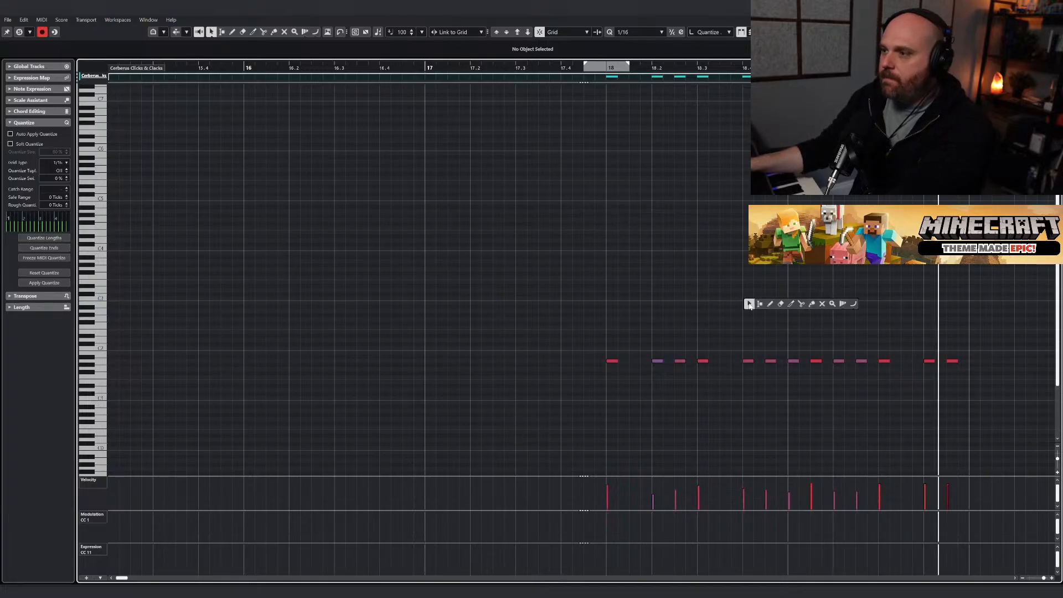
pyautogui.click(770, 303)
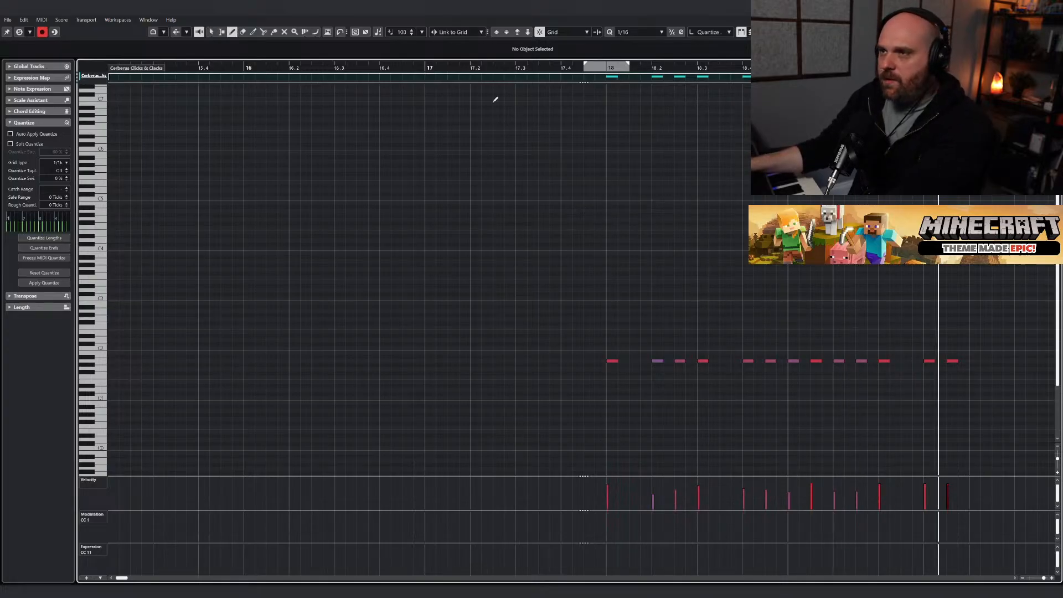
pyautogui.click(28, 33)
pyautogui.click(20, 33)
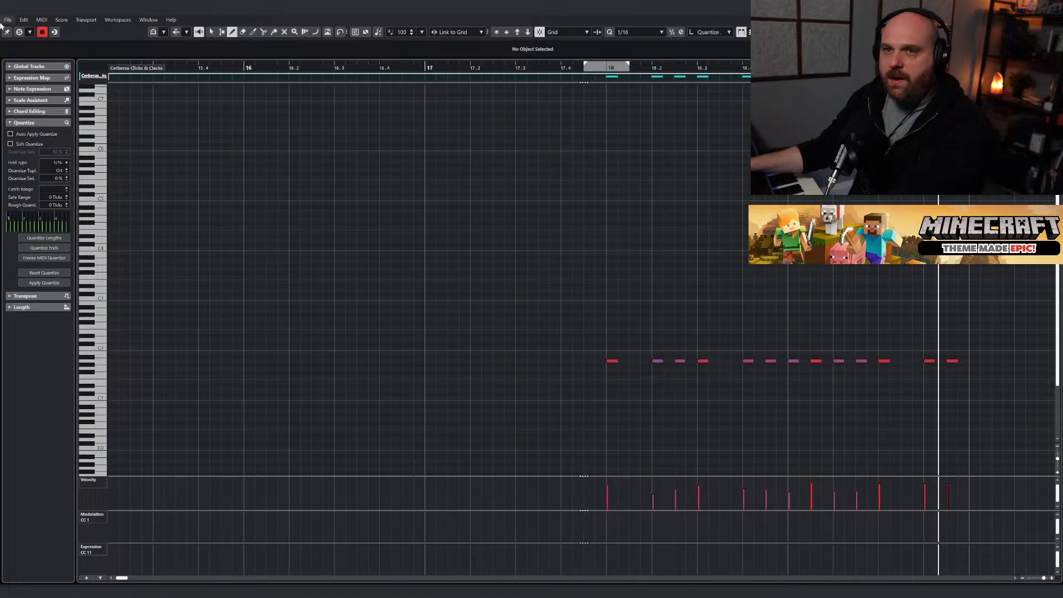
pyautogui.press('space')
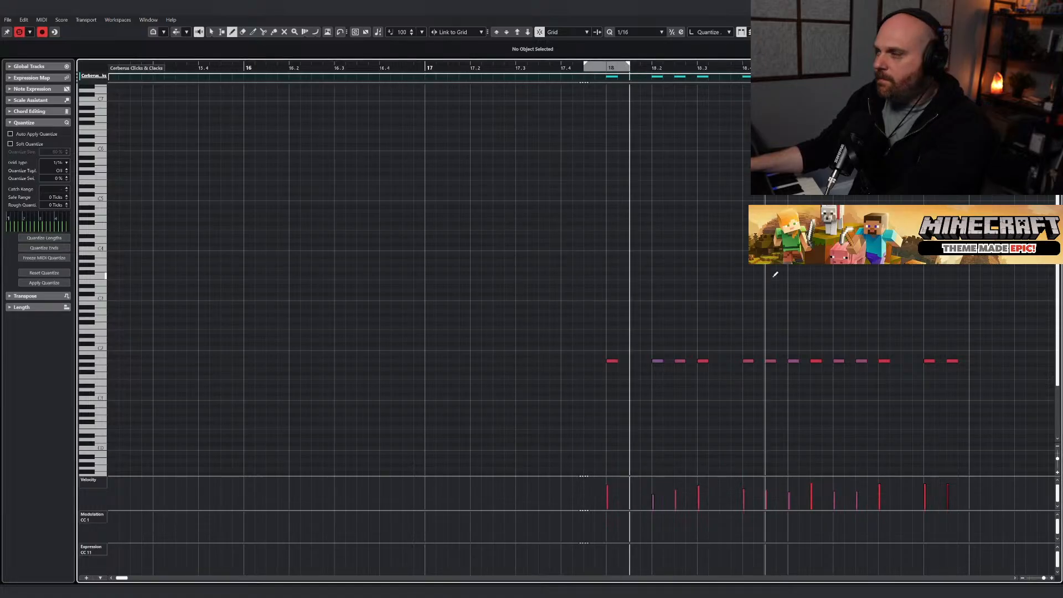
# Lower the velocities of the non-accented A1 notes from beat 4 of bar 18 through bar 19 and play the soloed pattern from bar 18.
pyautogui.moveTo(771, 496)
pyautogui.mouseDown()
pyautogui.moveTo(752, 503)
pyautogui.moveTo(821, 485)
pyautogui.moveTo(845, 498)
pyautogui.moveTo(951, 492)
pyautogui.mouseUp()
pyautogui.rightClick(613, 239)
pyautogui.click(618, 243)
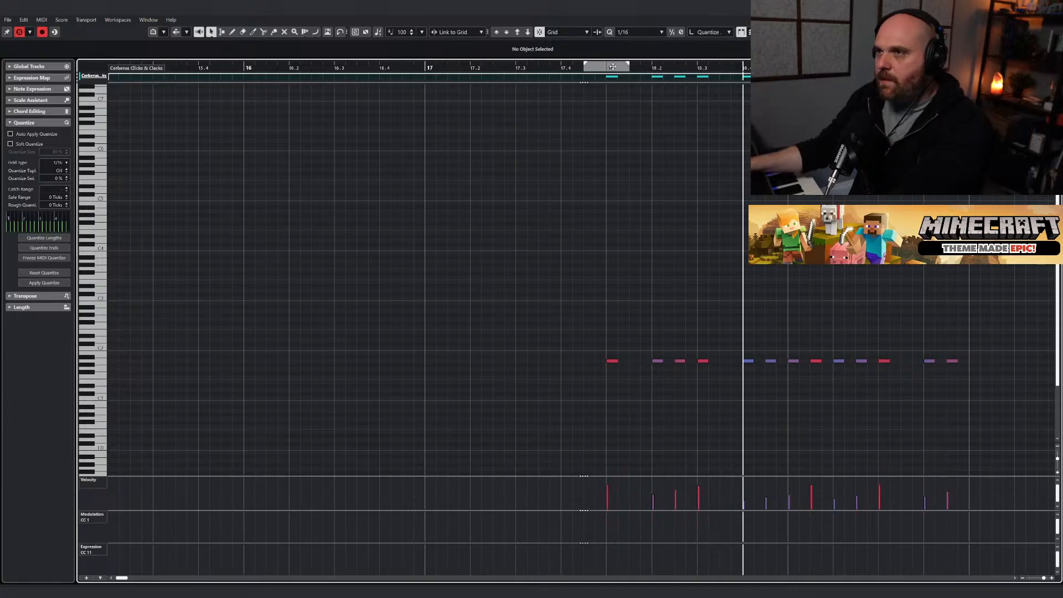
pyautogui.click(611, 66)
pyautogui.press('space')
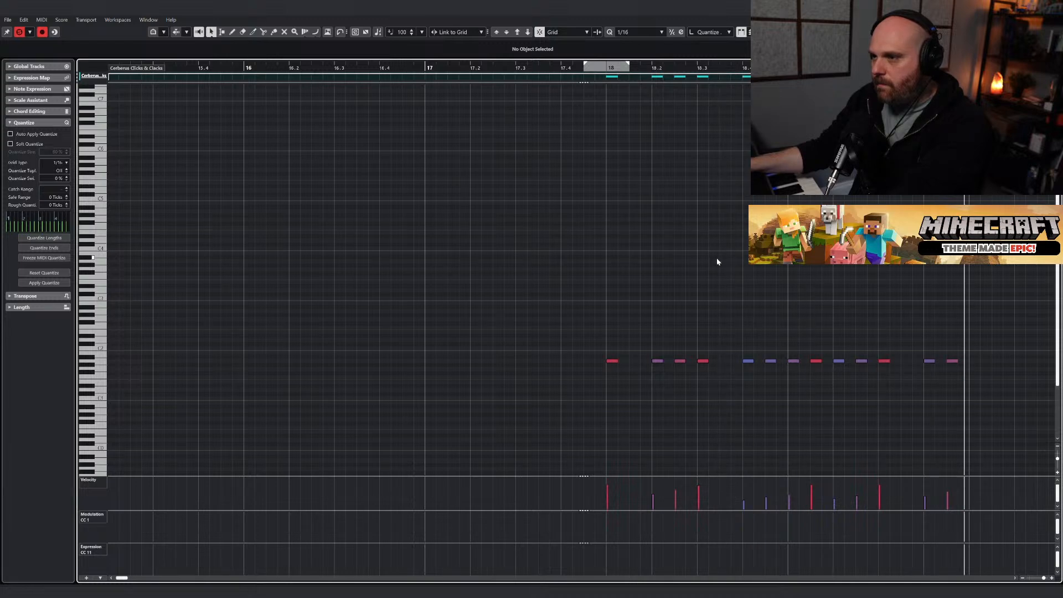
# Draw sixteenth-length C2 notes on all eight eighths of bar 18 above the A1 pattern.
pyautogui.rightClick(619, 291)
pyautogui.click(619, 288)
pyautogui.press('space')
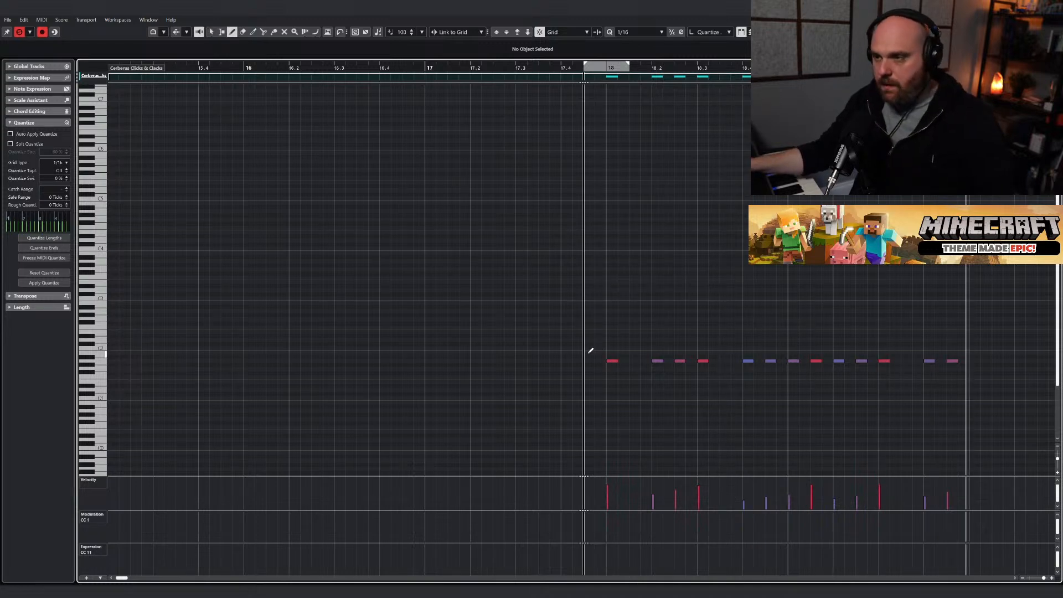
pyautogui.press('space')
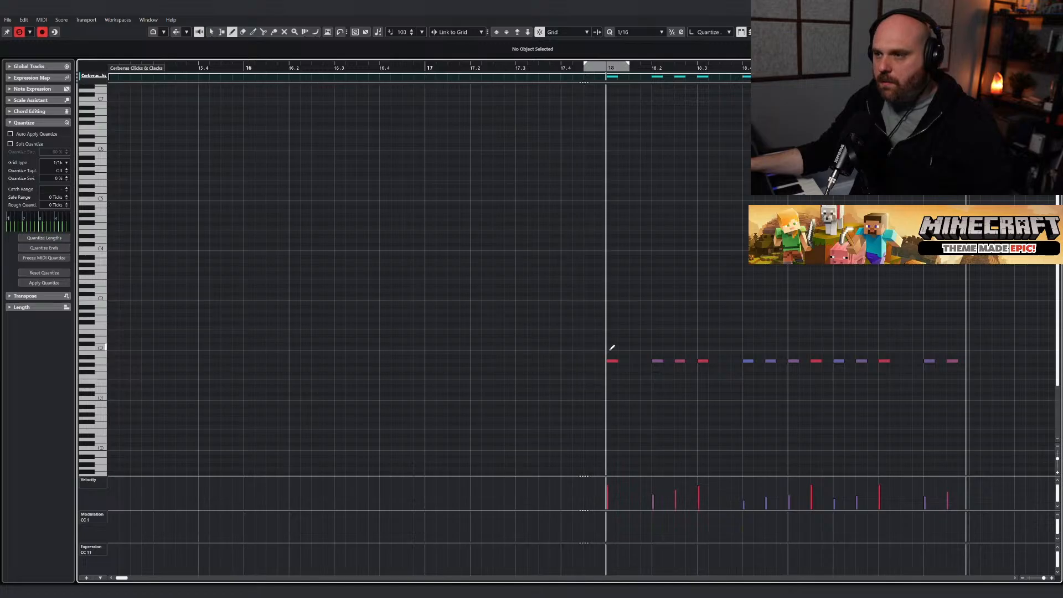
pyautogui.click(612, 348)
pyautogui.click(635, 349)
pyautogui.click(657, 348)
pyautogui.click(680, 348)
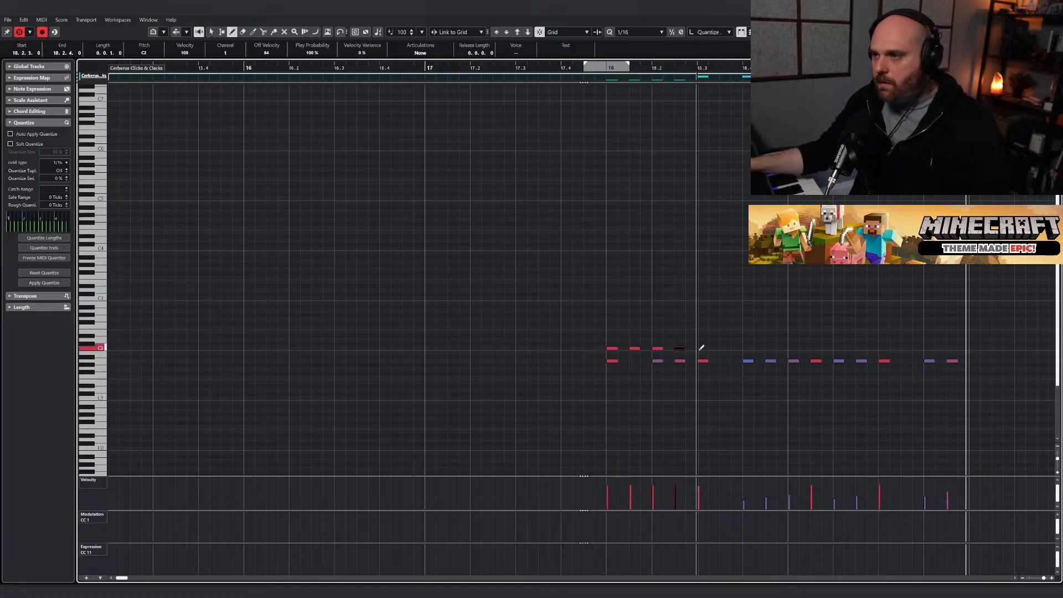
pyautogui.click(702, 349)
pyautogui.click(725, 348)
pyautogui.click(748, 348)
pyautogui.click(770, 348)
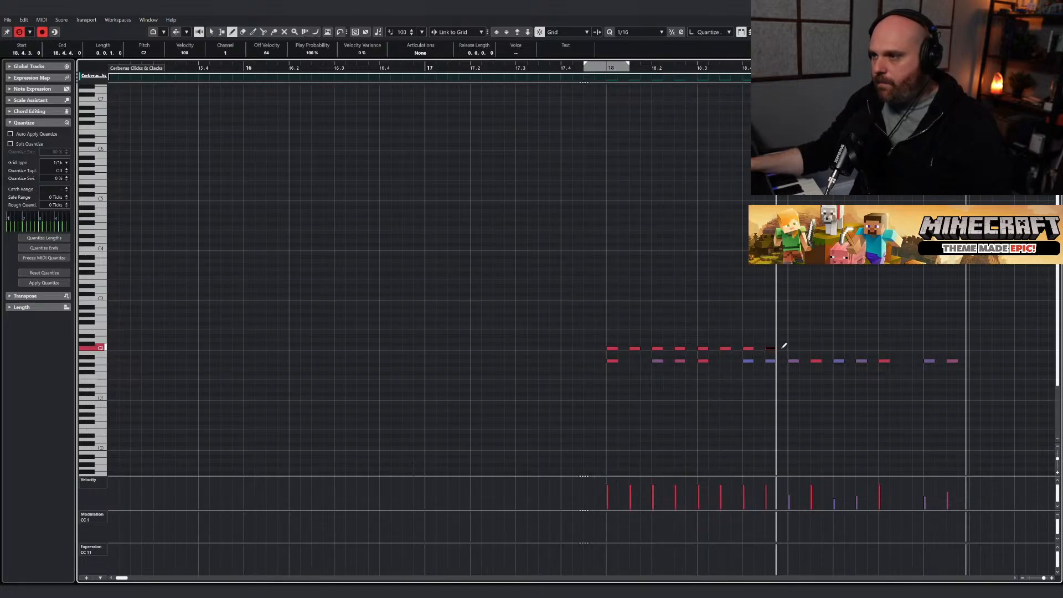
# Draw sixteenth-length C2 notes on all eight eighths of bar 19 above the A1 pattern.
pyautogui.click(793, 348)
pyautogui.click(816, 348)
pyautogui.click(839, 348)
pyautogui.click(861, 349)
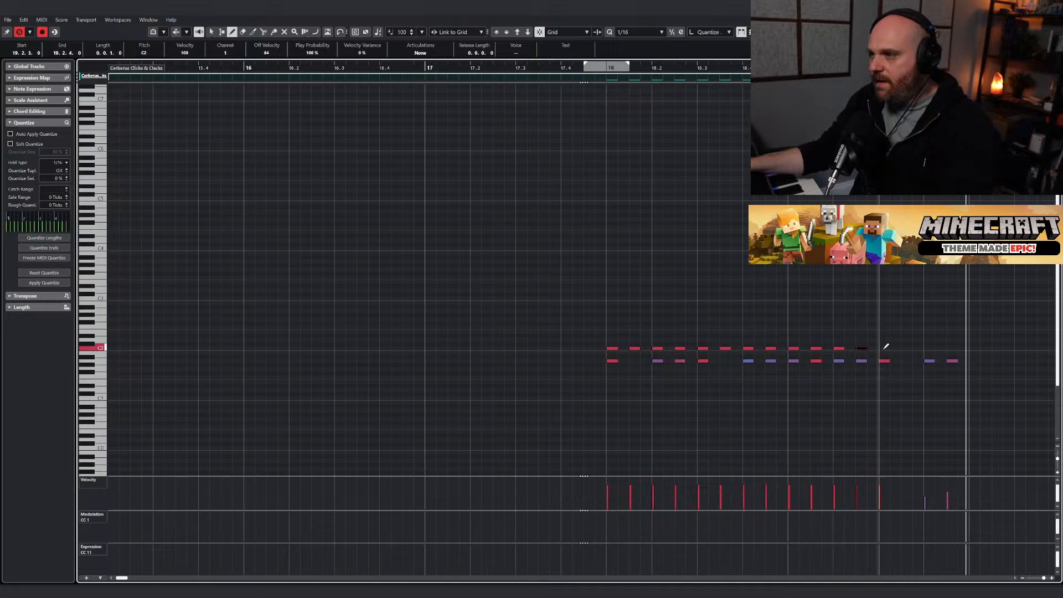
pyautogui.click(884, 348)
pyautogui.click(907, 348)
pyautogui.click(929, 348)
pyautogui.click(952, 348)
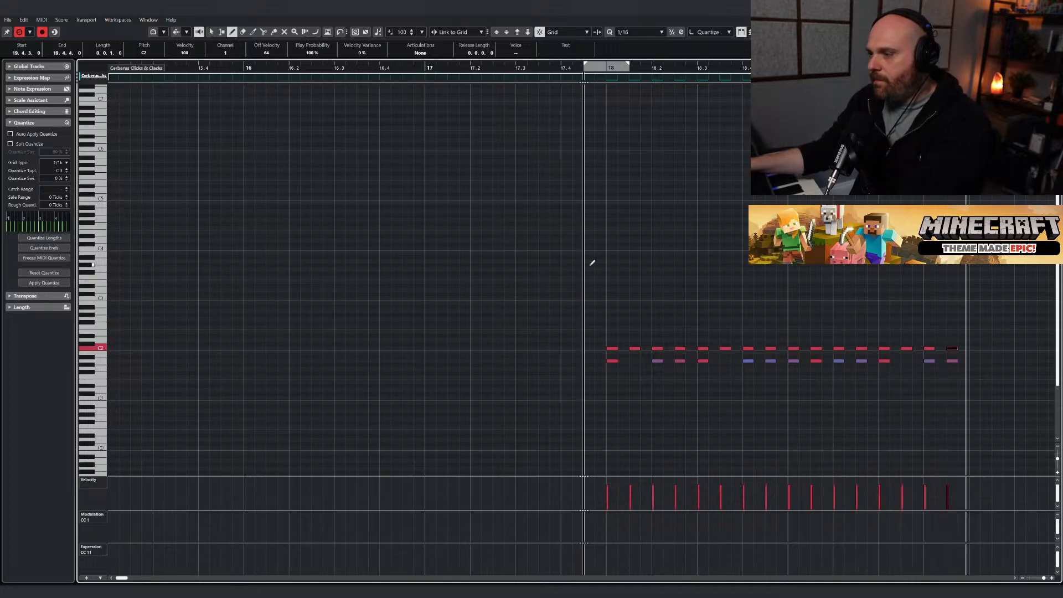
# Select all C2 notes in bars 18 and 19, lower their velocities into an accented pattern, and play the soloed result.
pyautogui.press('1')
pyautogui.moveTo(549, 294)
pyautogui.mouseDown()
pyautogui.moveTo(800, 337)
pyautogui.moveTo(1025, 349)
pyautogui.mouseUp()
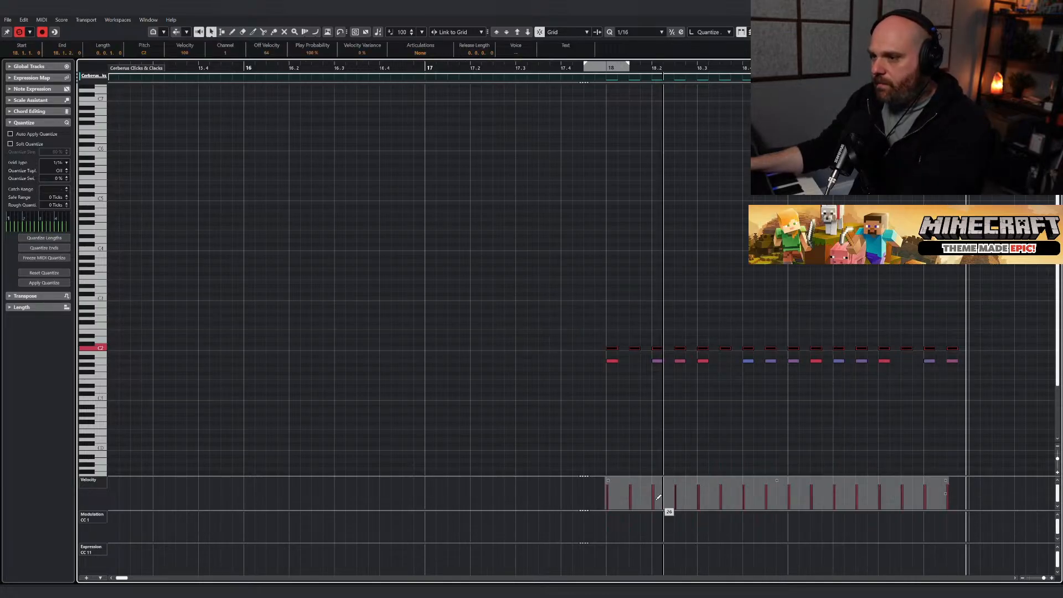
pyautogui.moveTo(615, 492)
pyautogui.mouseDown()
pyautogui.moveTo(736, 504)
pyautogui.moveTo(742, 492)
pyautogui.moveTo(800, 498)
pyautogui.moveTo(819, 486)
pyautogui.moveTo(858, 498)
pyautogui.moveTo(896, 489)
pyautogui.moveTo(958, 498)
pyautogui.mouseUp()
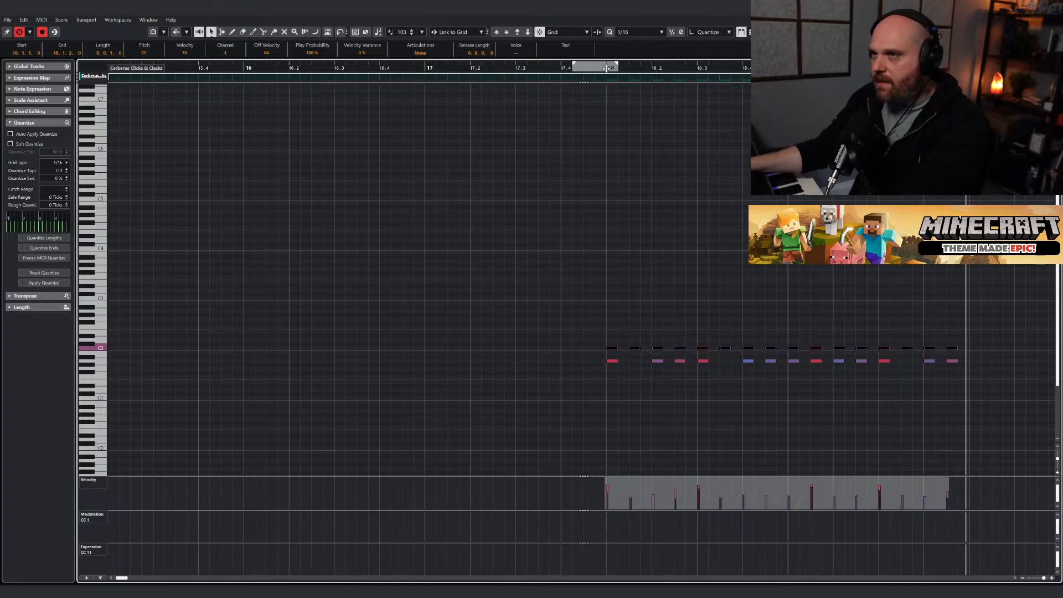
pyautogui.press('space')
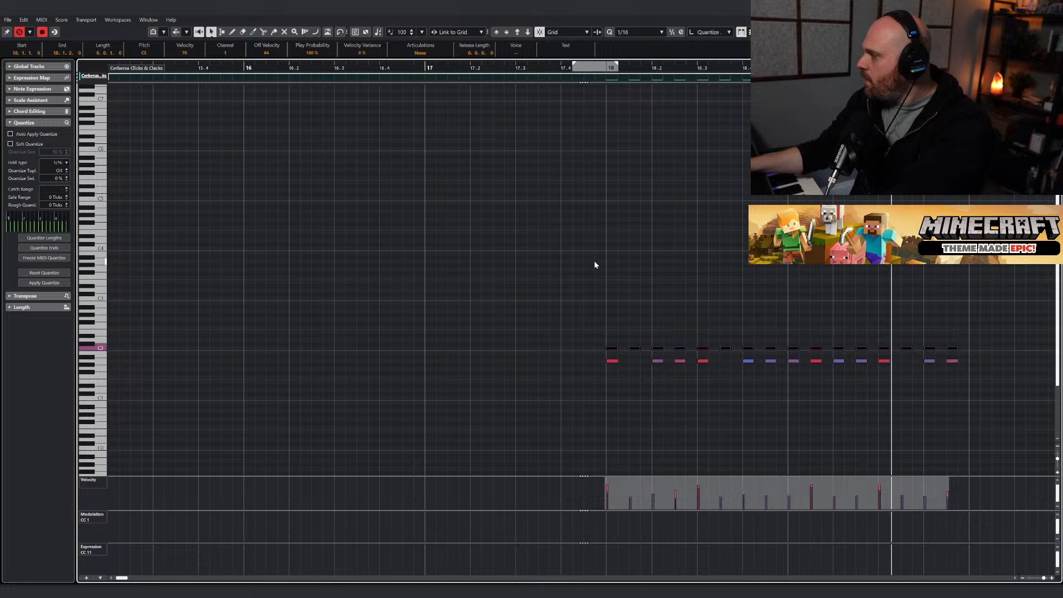
pyautogui.click(593, 260)
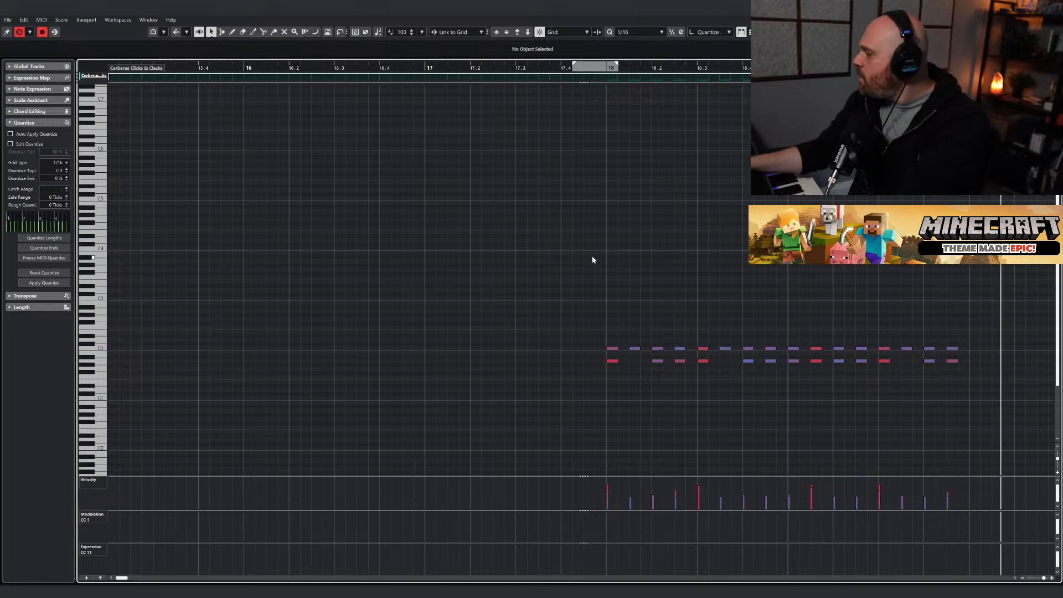
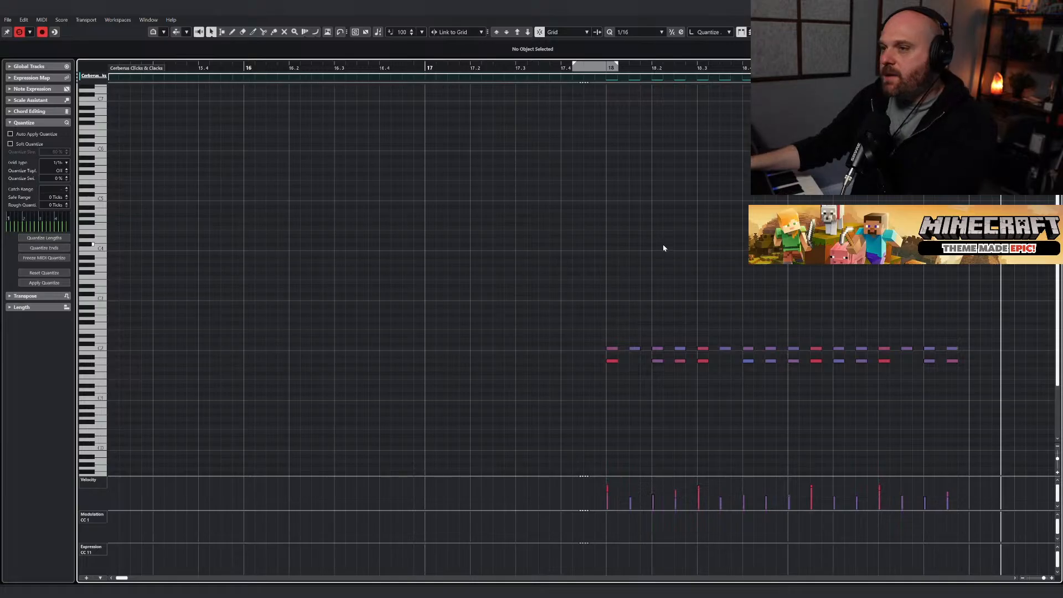
# Play the layered A1 and C2 clicks pattern from a sixteenth before bar 18.
pyautogui.click(595, 64)
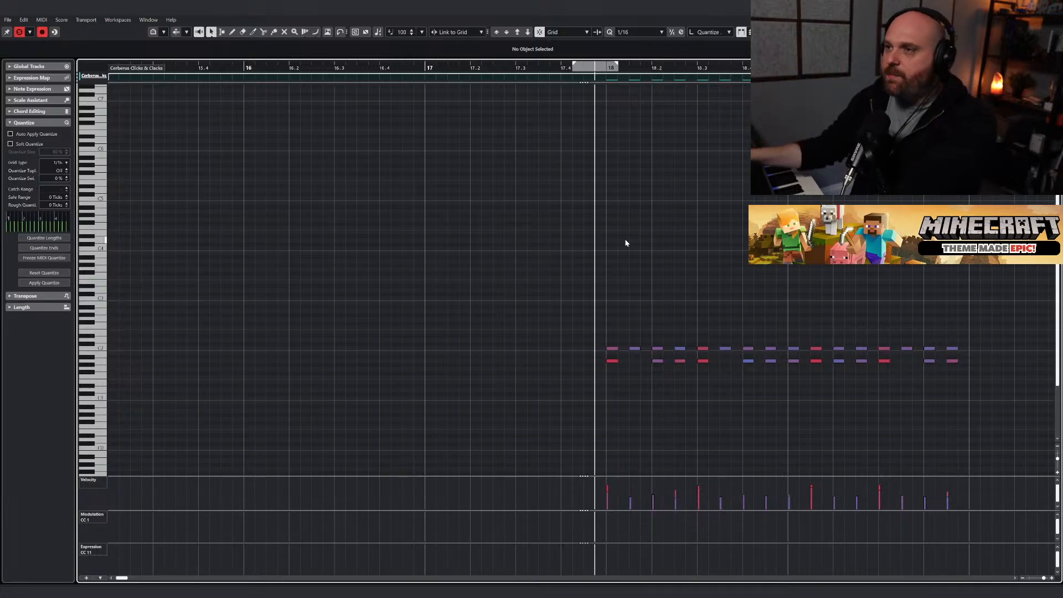
pyautogui.moveTo(596, 71); pyautogui.dragTo(606, 68)
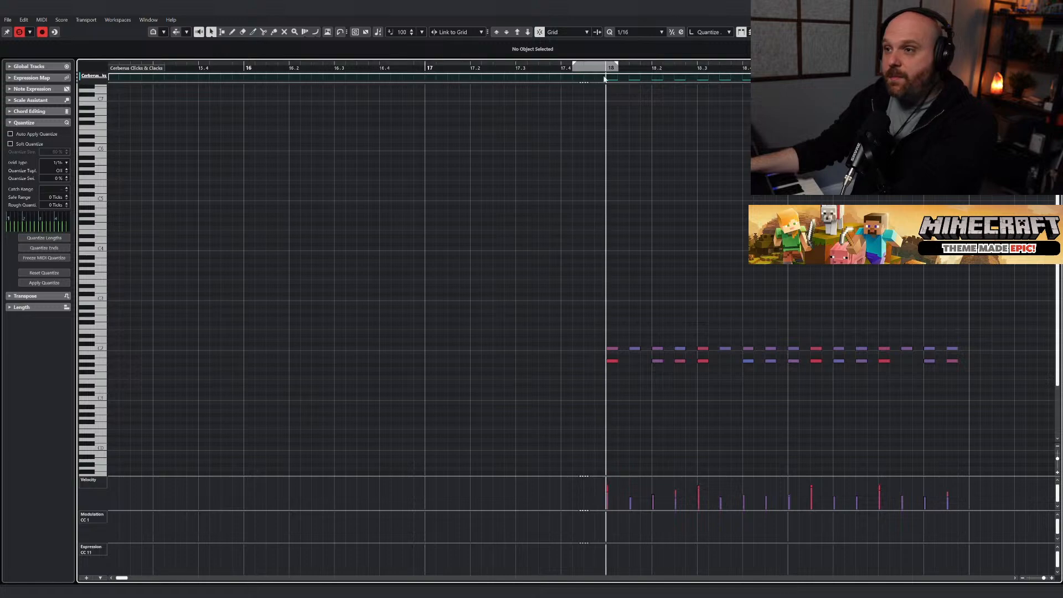
pyautogui.press('g')
pyautogui.press('g')
pyautogui.press('g')
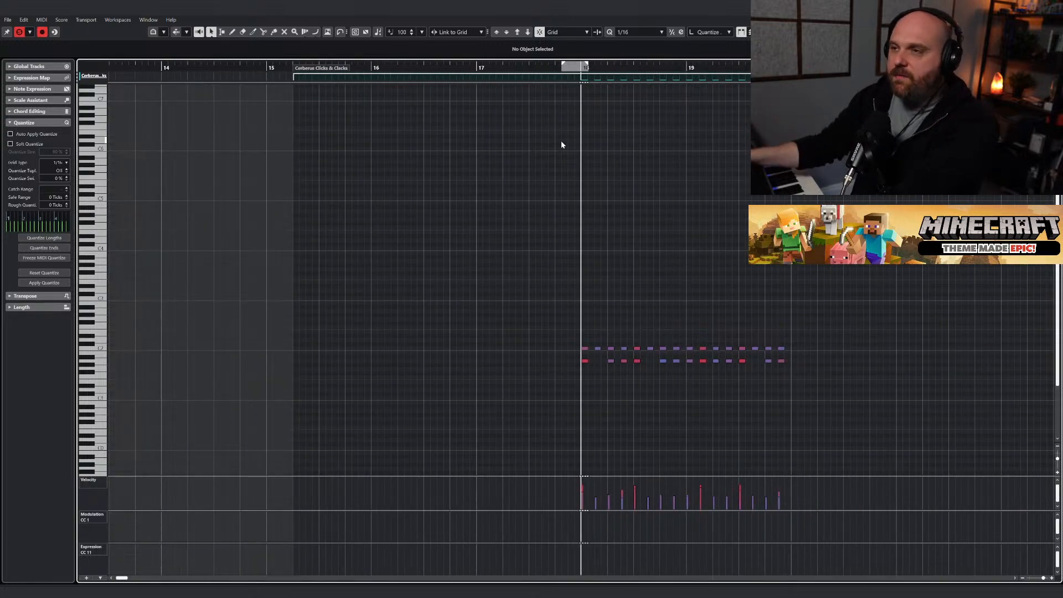
pyautogui.click(575, 71)
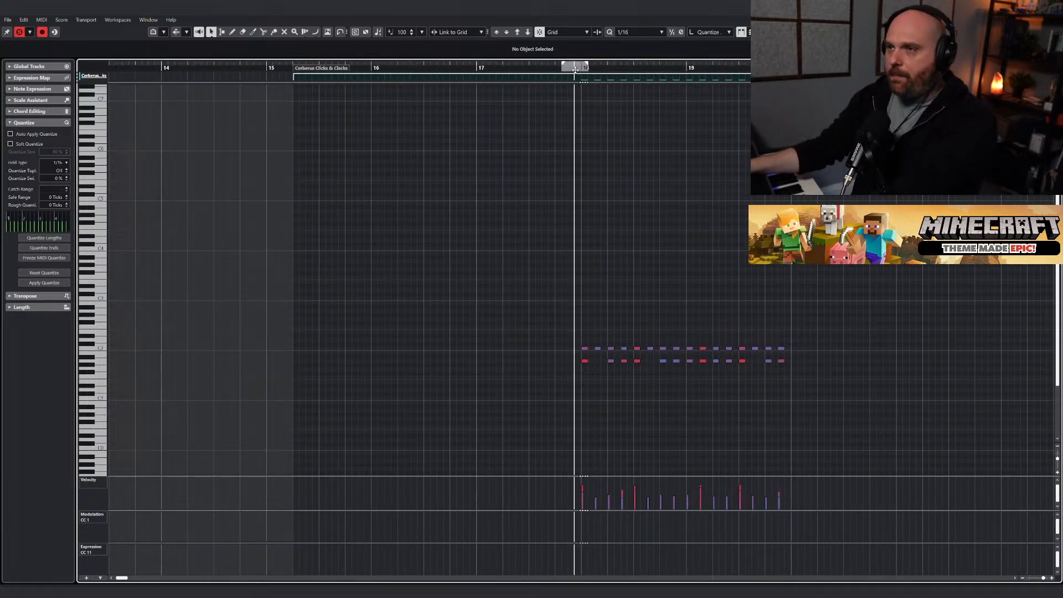
pyautogui.press('h')
pyautogui.press('h')
pyautogui.press('h')
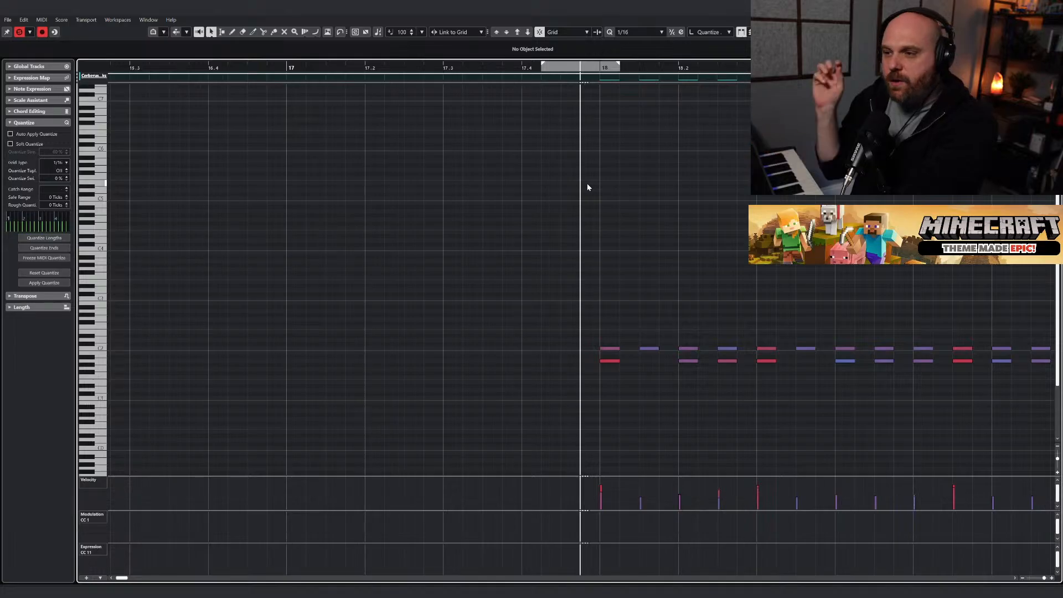
pyautogui.scroll(-2, 587, 184)
pyautogui.scroll(-2, 583, 191)
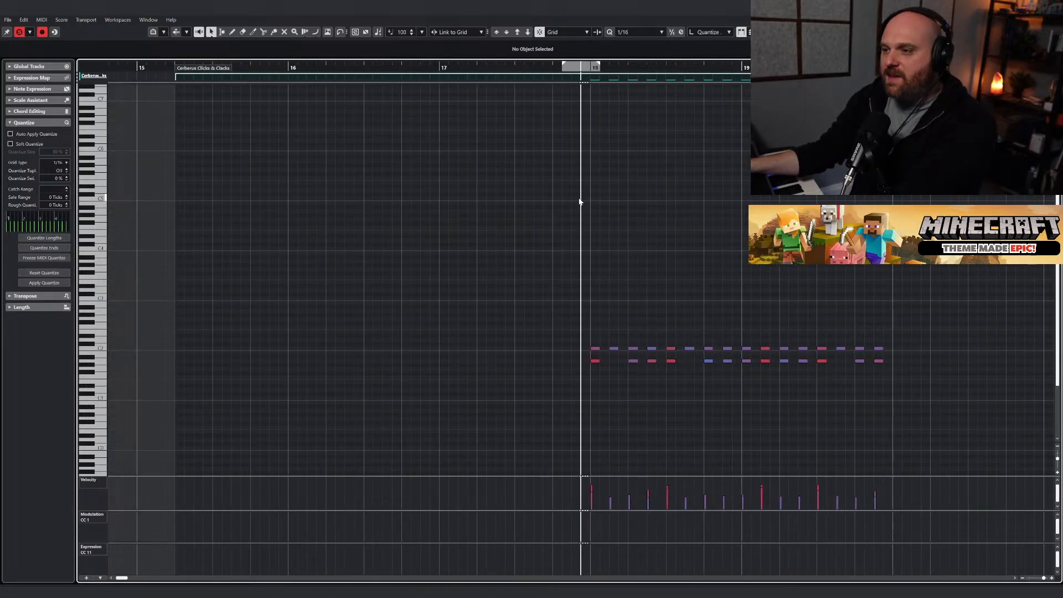
pyautogui.press('space')
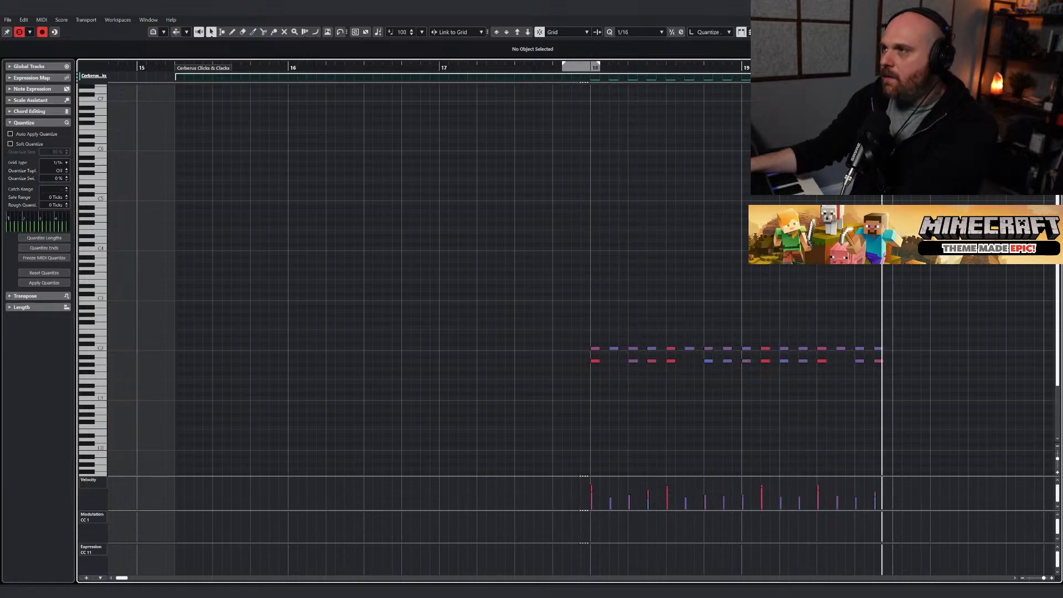
# Return to the project window and play the mix from just before bar 18, first muting and finally soloing Cerberus Toms.
pyautogui.press('Return')
pyautogui.press('space')
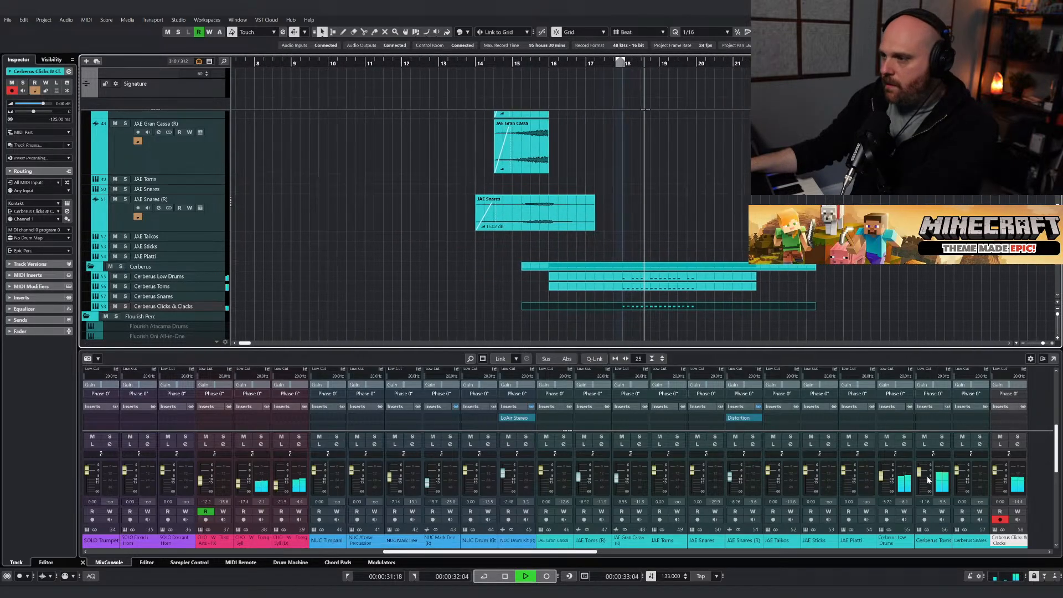
pyautogui.click(924, 436)
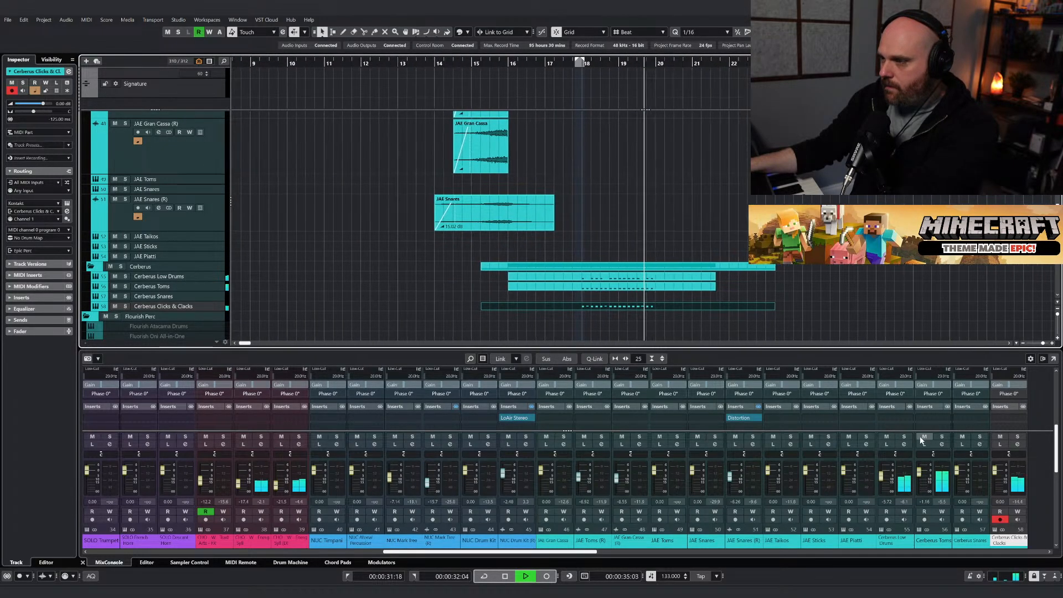
pyautogui.press('space')
pyautogui.press('m')
pyautogui.press('s')
pyautogui.press('space')
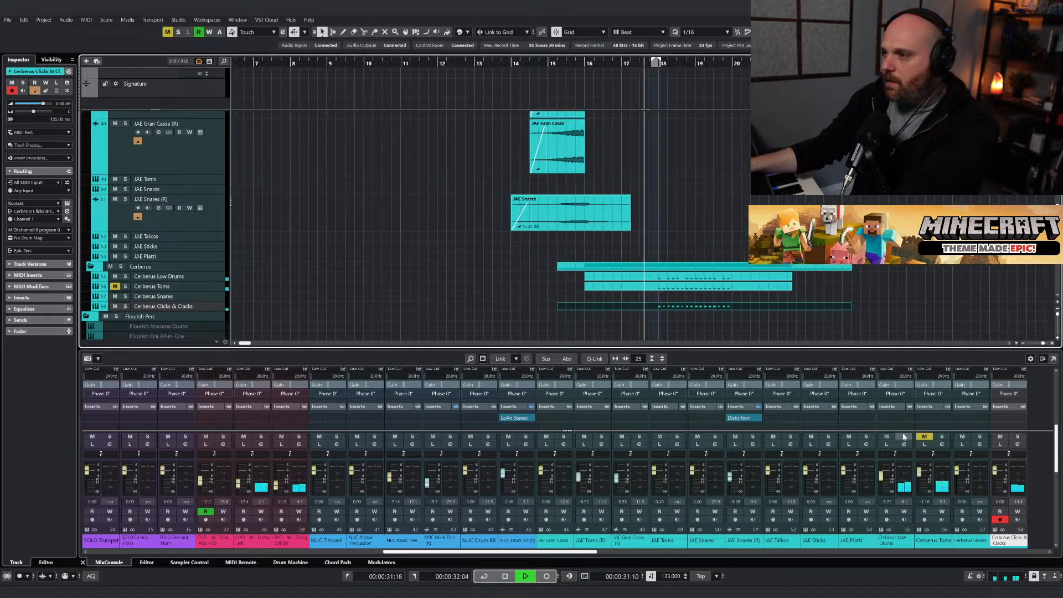
pyautogui.rightClick(634, 265)
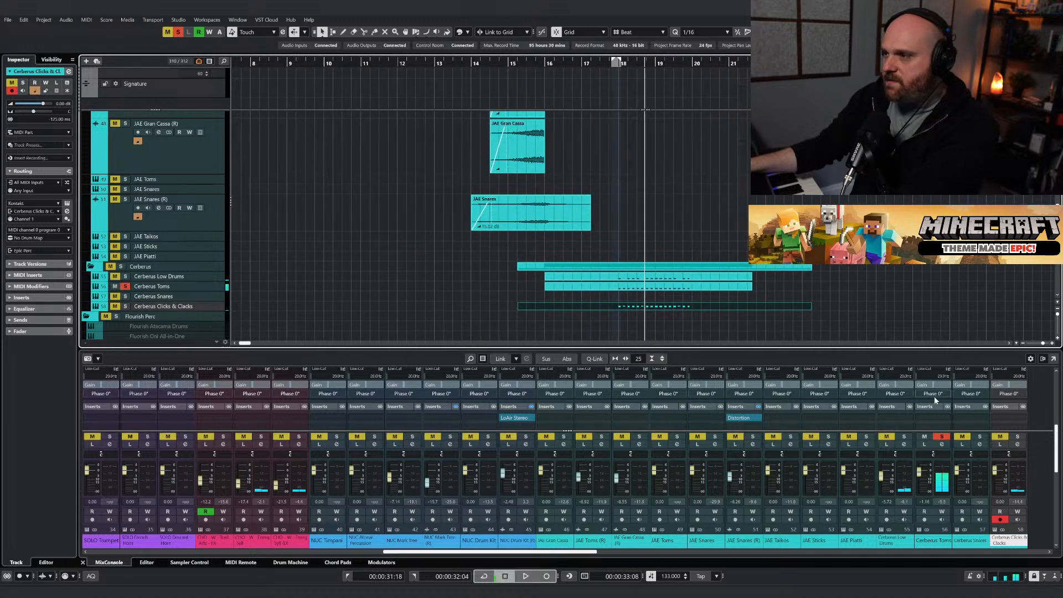
# Insert Neutron 3 Elements on the Cerberus Toms channel and reset the playhead to just before bar 18.
pyautogui.press('space')
pyautogui.click(933, 415)
pyautogui.press('Escape')
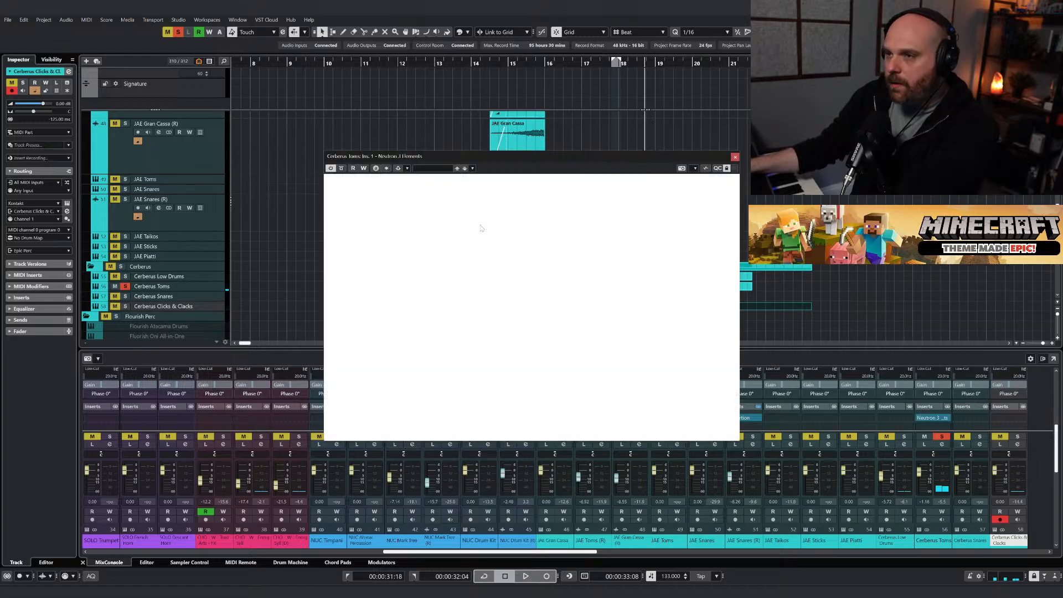
pyautogui.click(609, 63)
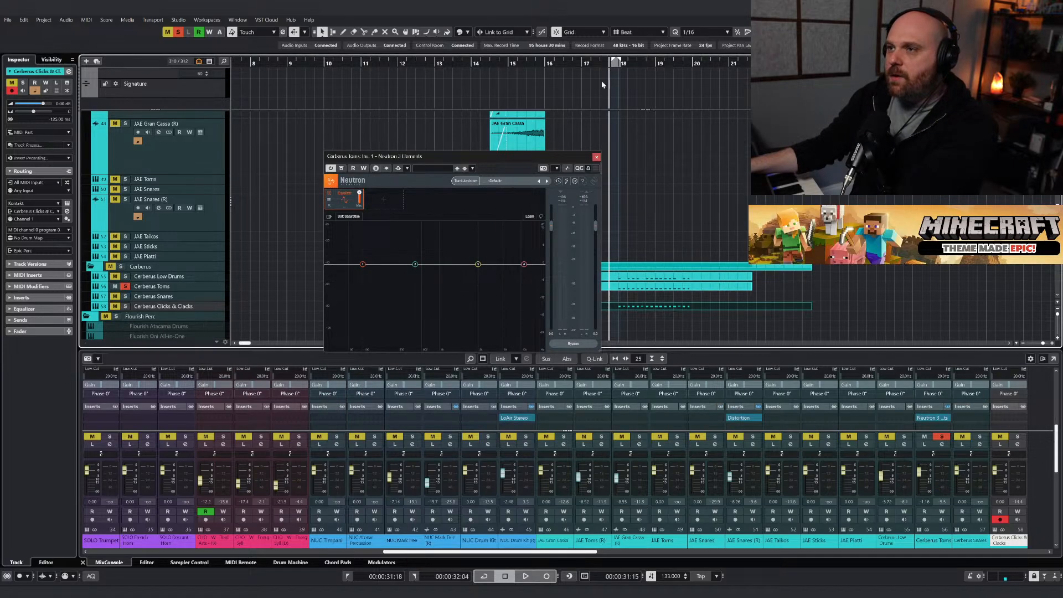
pyautogui.moveTo(479, 164); pyautogui.dragTo(315, 136)
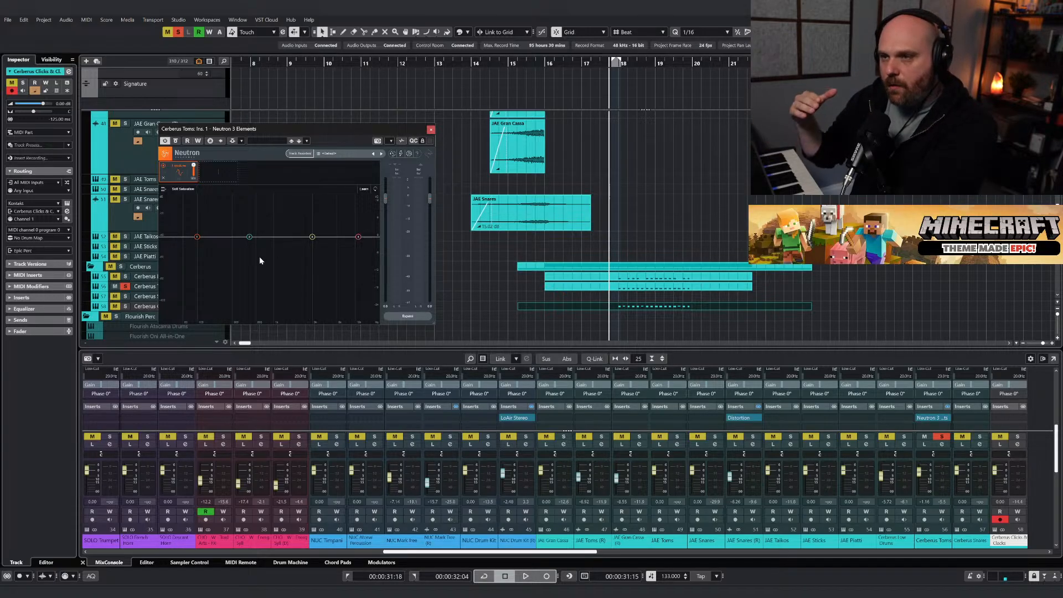
# Slightly cut the low end of Cerberus Toms with Neutron's low-shelf band and compare the sound against bypass during playback.
pyautogui.press('space')
pyautogui.moveTo(200, 241); pyautogui.dragTo(209, 246)
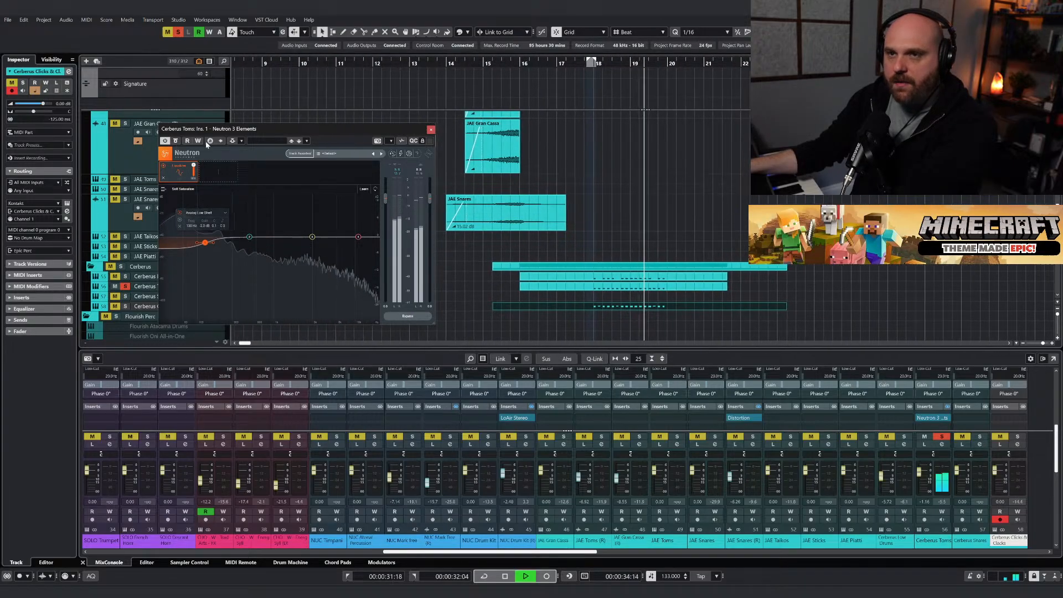
pyautogui.press('space')
pyautogui.click(587, 62)
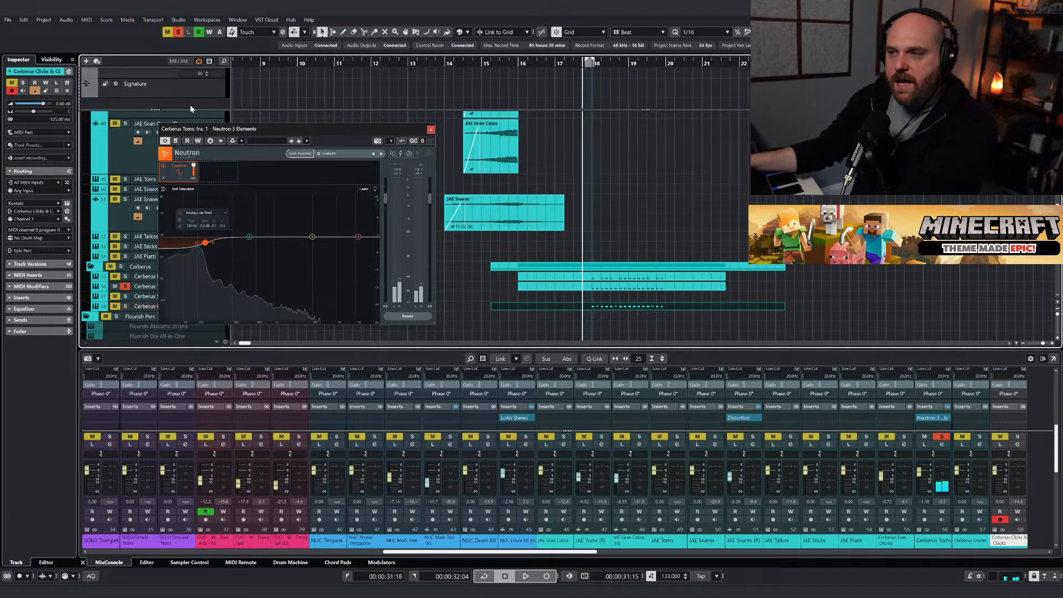
pyautogui.press('space')
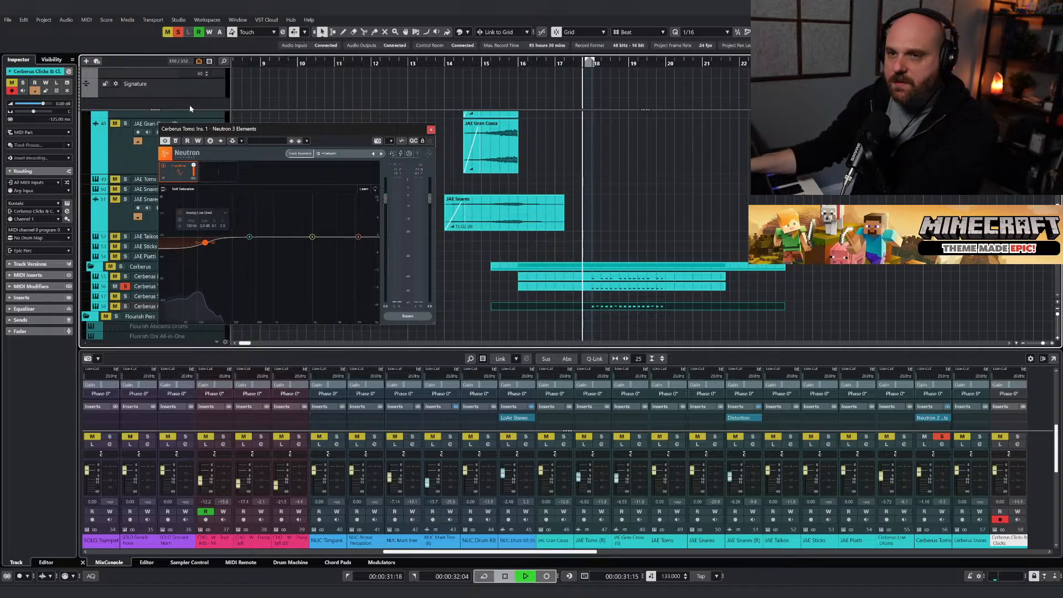
pyautogui.click(176, 142)
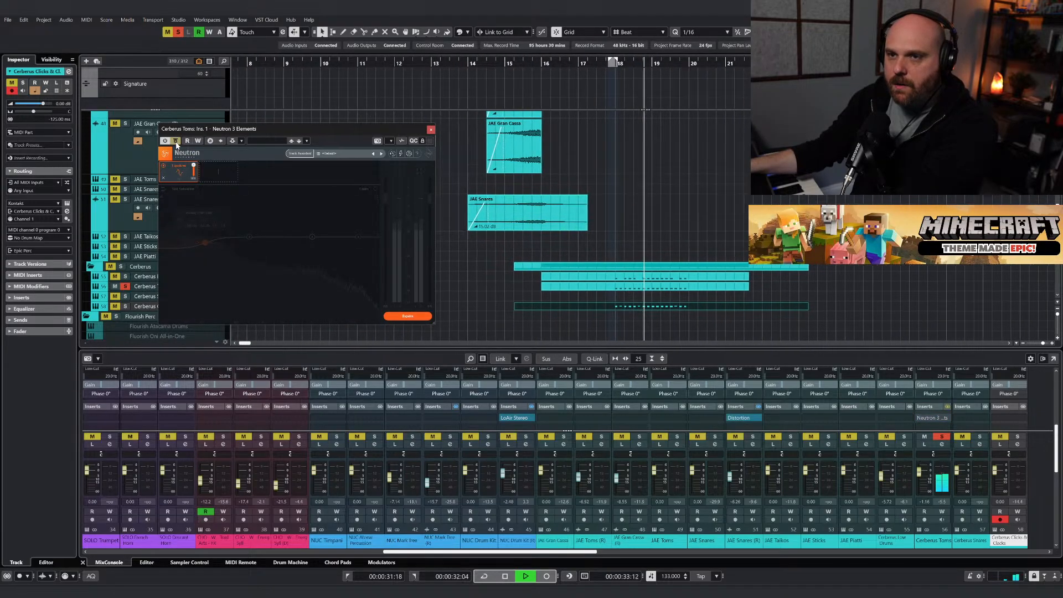
pyautogui.click(176, 141)
# Shift Neutron's second EQ band lower in frequency with a slight cut, stop playback, and close the plug-in.
pyautogui.moveTo(249, 238); pyautogui.dragTo(228, 240)
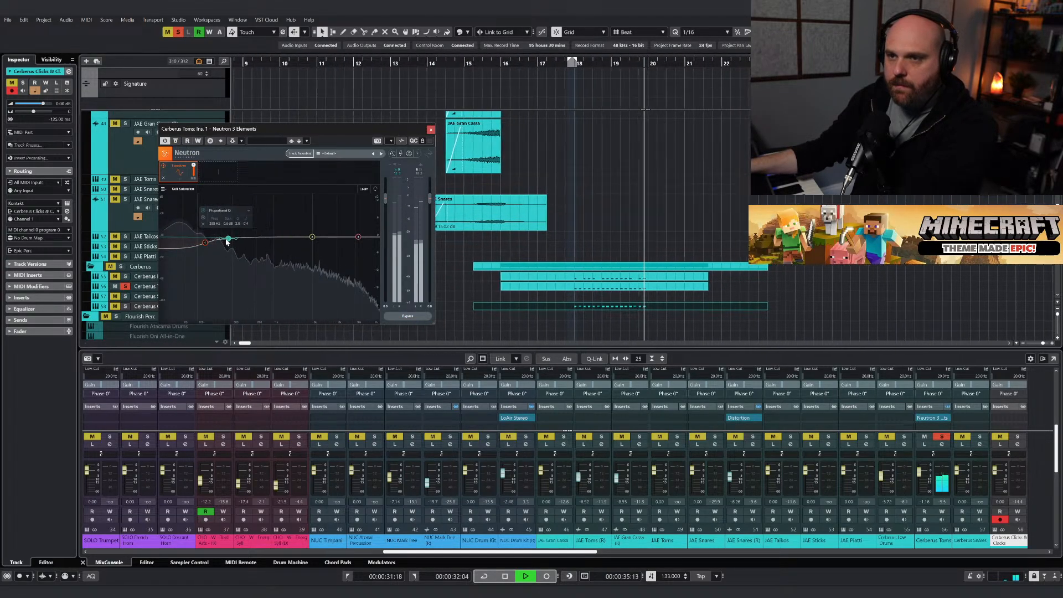
pyautogui.press('space')
pyautogui.click(431, 133)
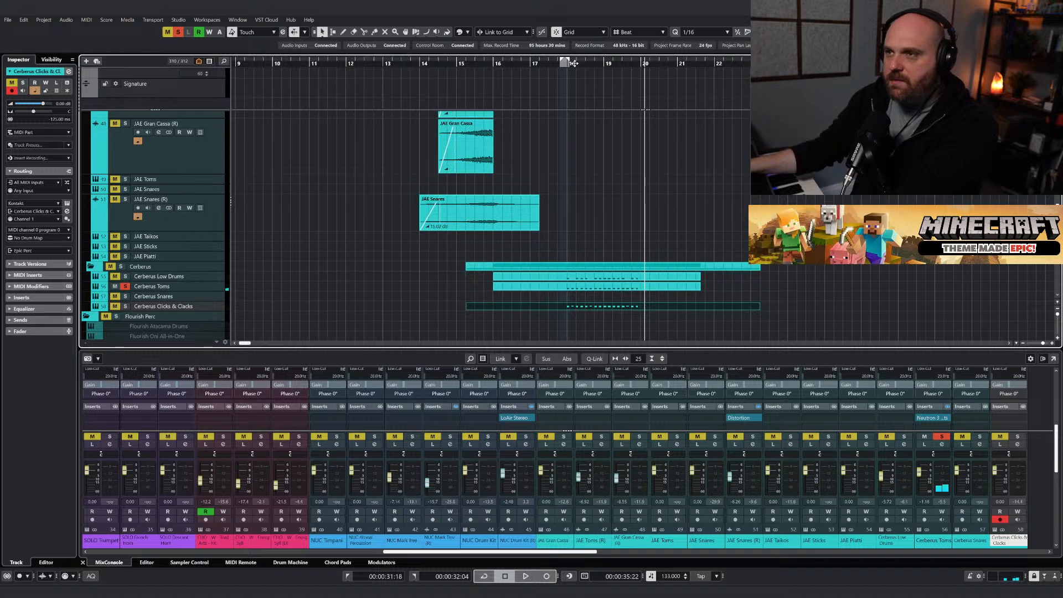
# Play the full mix with the equalized Cerberus Toms and solo the Cerberus Clicks & Clacks channel to hear it alone.
pyautogui.press('space')
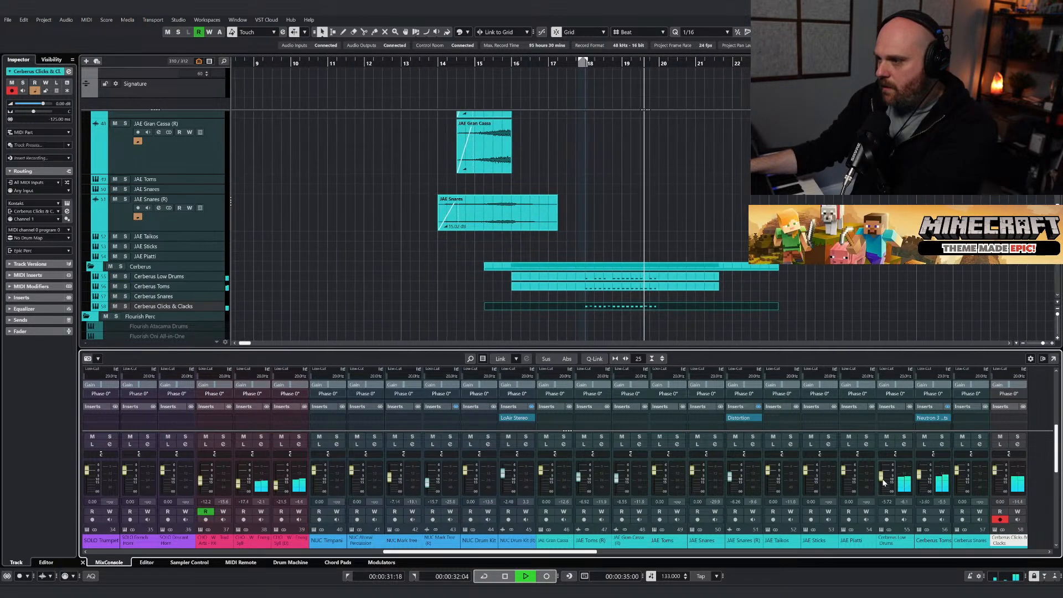
pyautogui.press('space')
pyautogui.press('space')
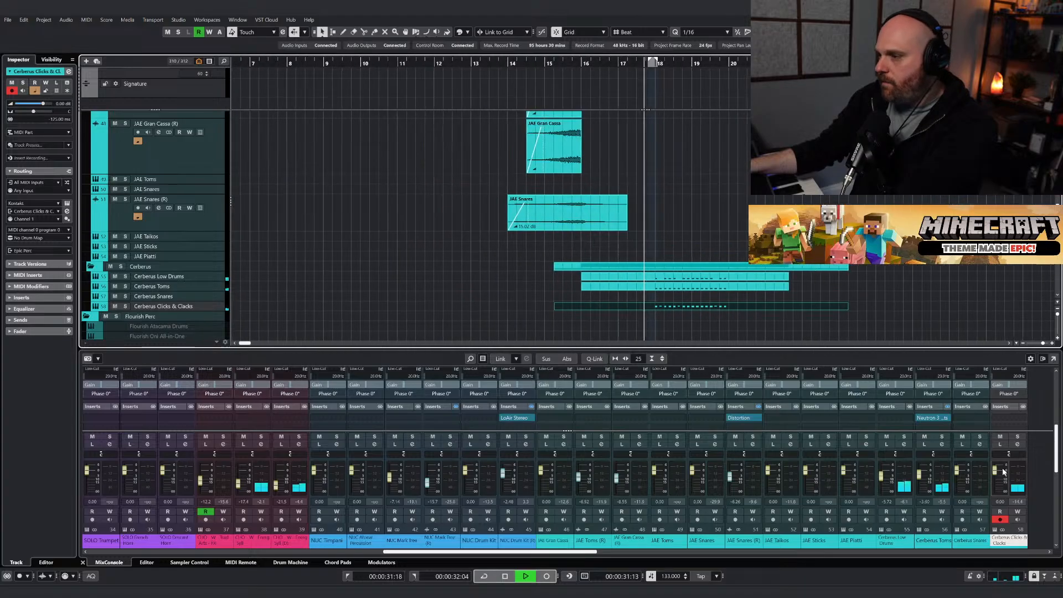
pyautogui.click(1017, 444)
pyautogui.click(1016, 437)
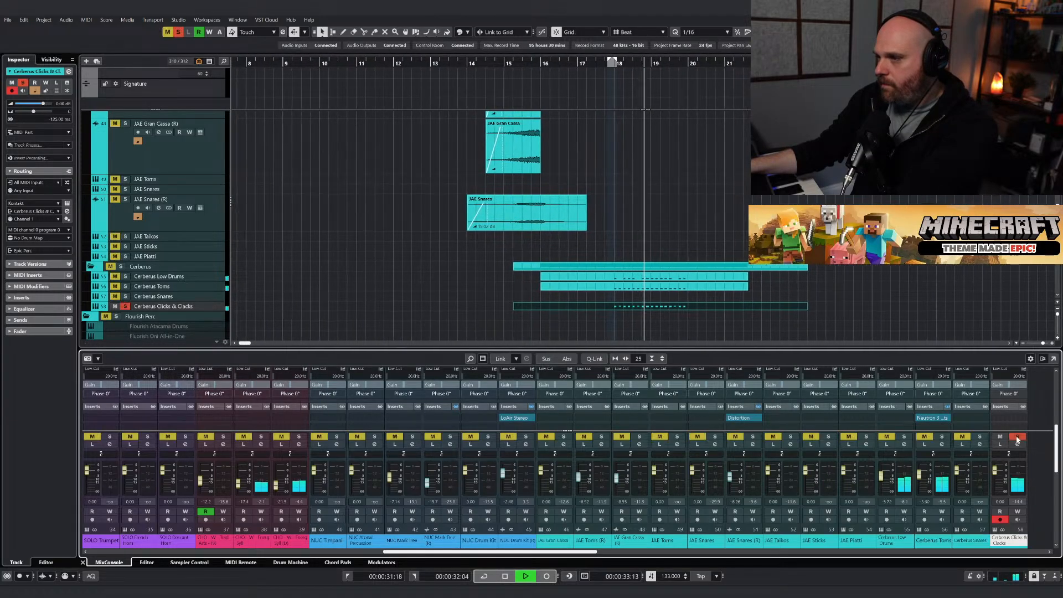
pyautogui.press('space')
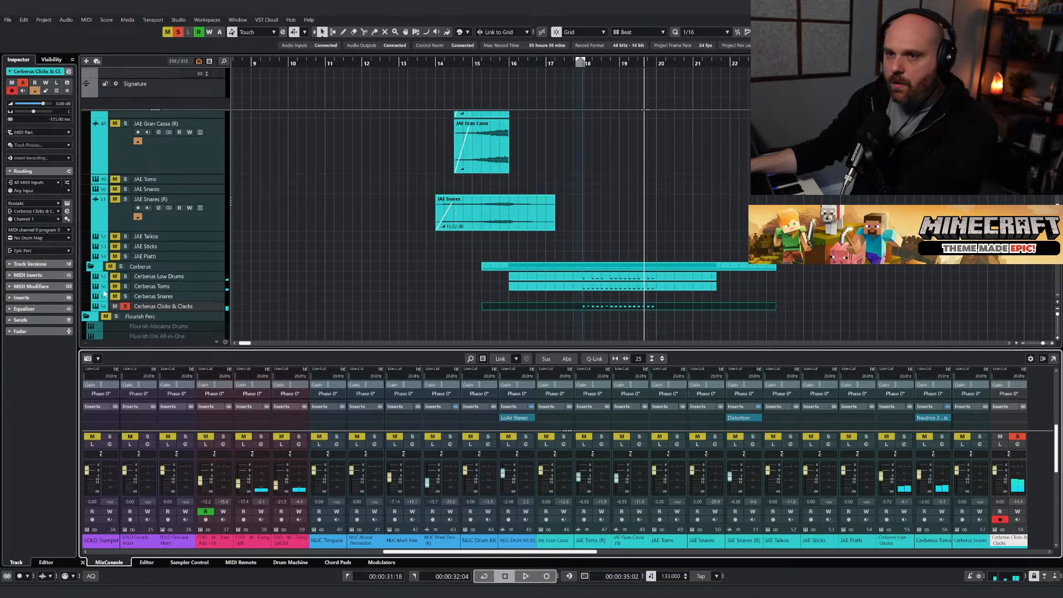
# Insert Transient Master on the Cerberus Clicks & Clacks channel and close its plug-in window.
pyautogui.click(999, 418)
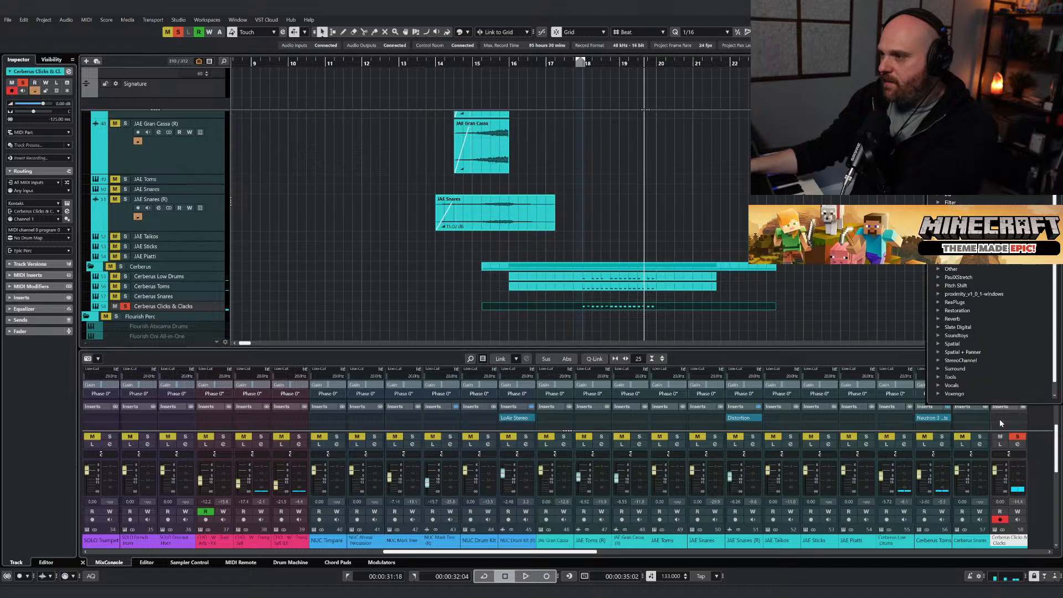
pyautogui.write('neut')
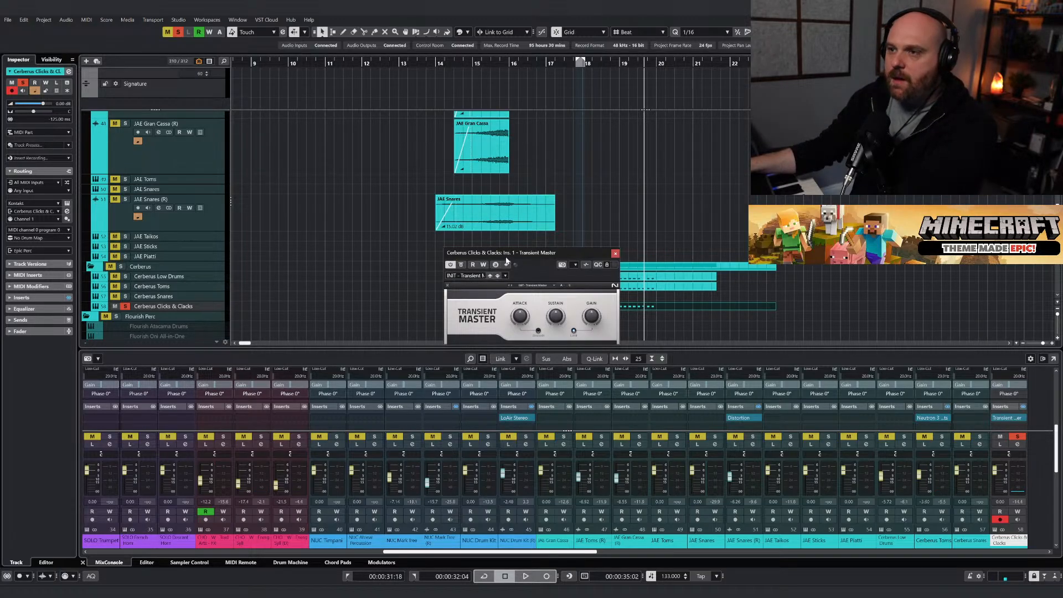
pyautogui.moveTo(506, 255); pyautogui.dragTo(293, 210)
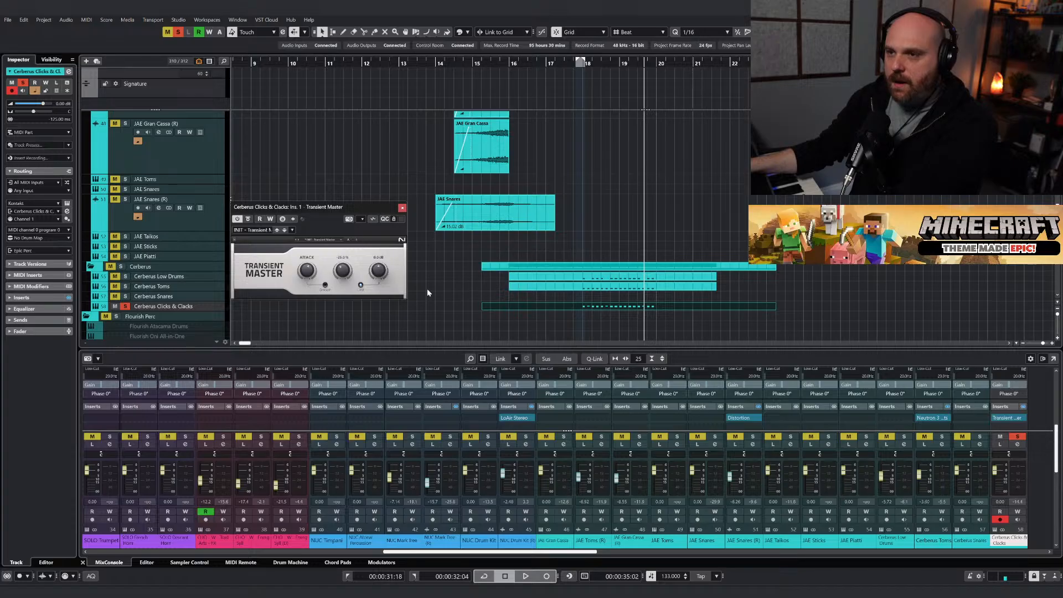
pyautogui.click(402, 209)
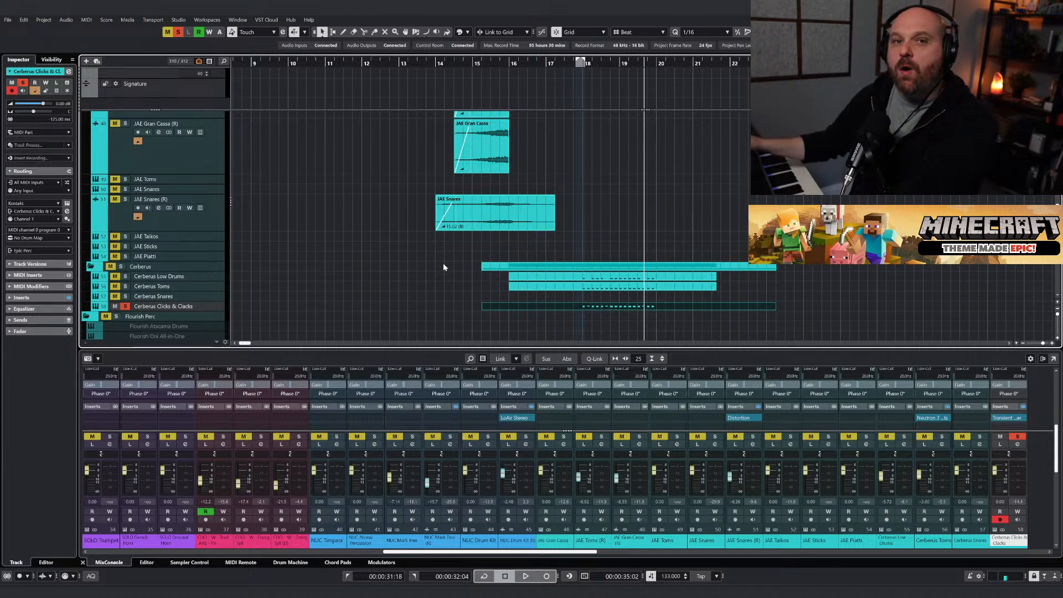
# Play the soloed Cerberus Clicks & Clacks channel from about bar 18 to hear its sound.
pyautogui.moveTo(592, 64); pyautogui.dragTo(583, 64)
pyautogui.rightClick(598, 173)
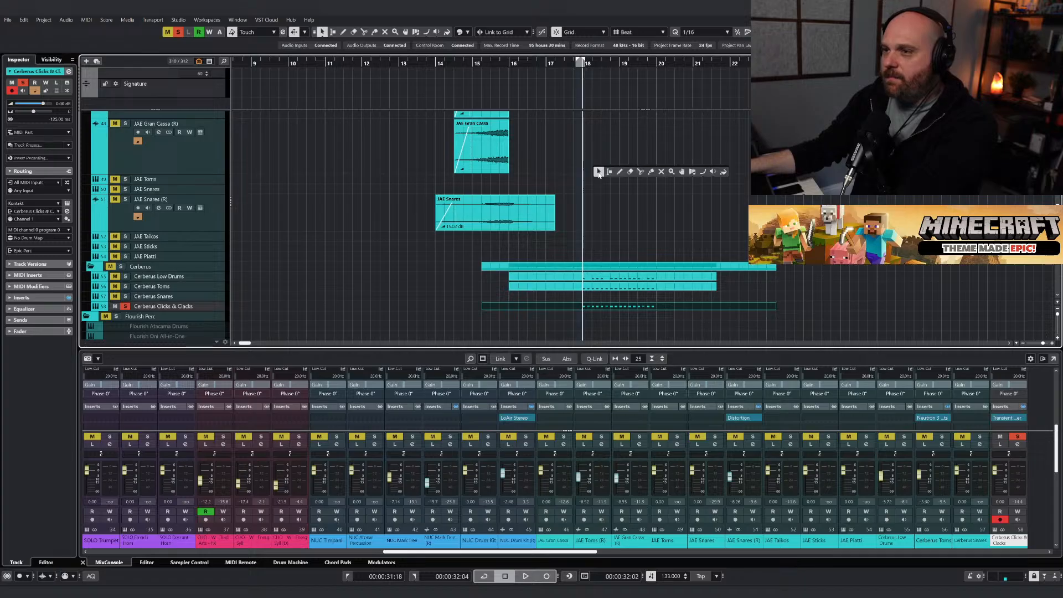
pyautogui.click(598, 173)
pyautogui.rightClick(600, 215)
pyautogui.click(601, 215)
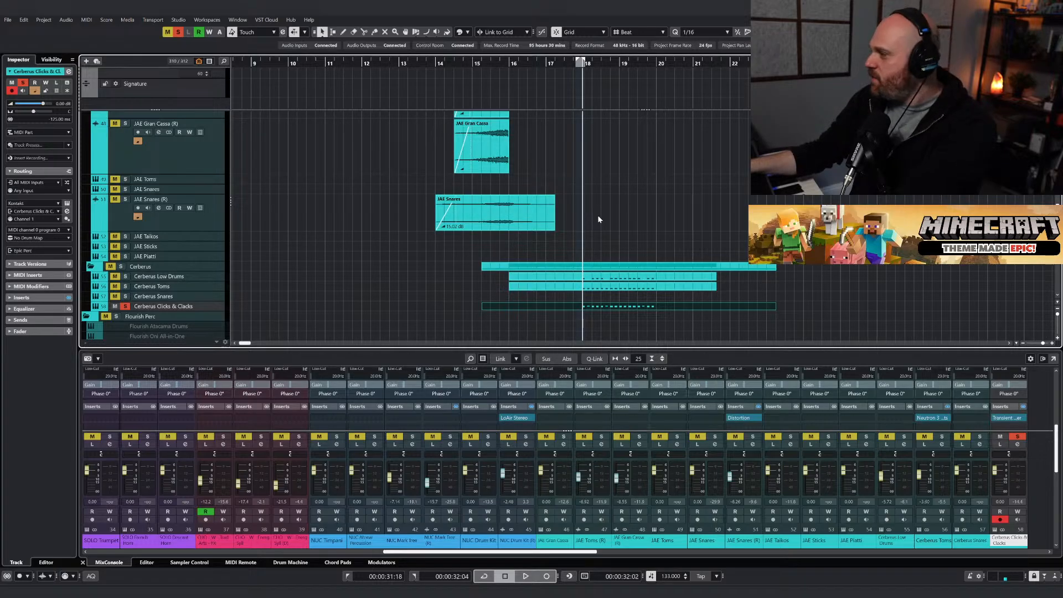
pyautogui.press('space')
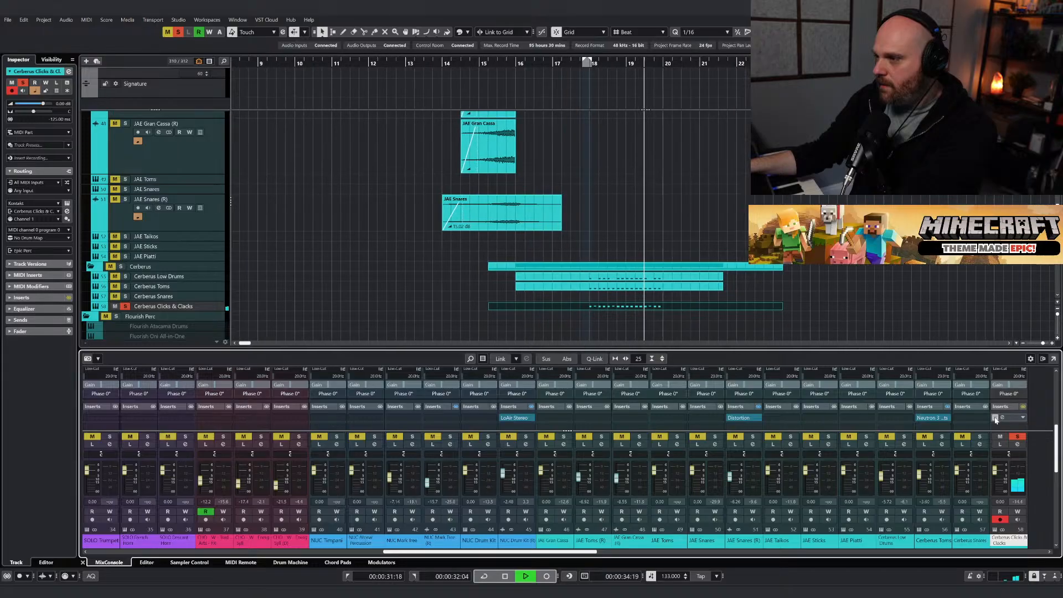
pyautogui.press('space')
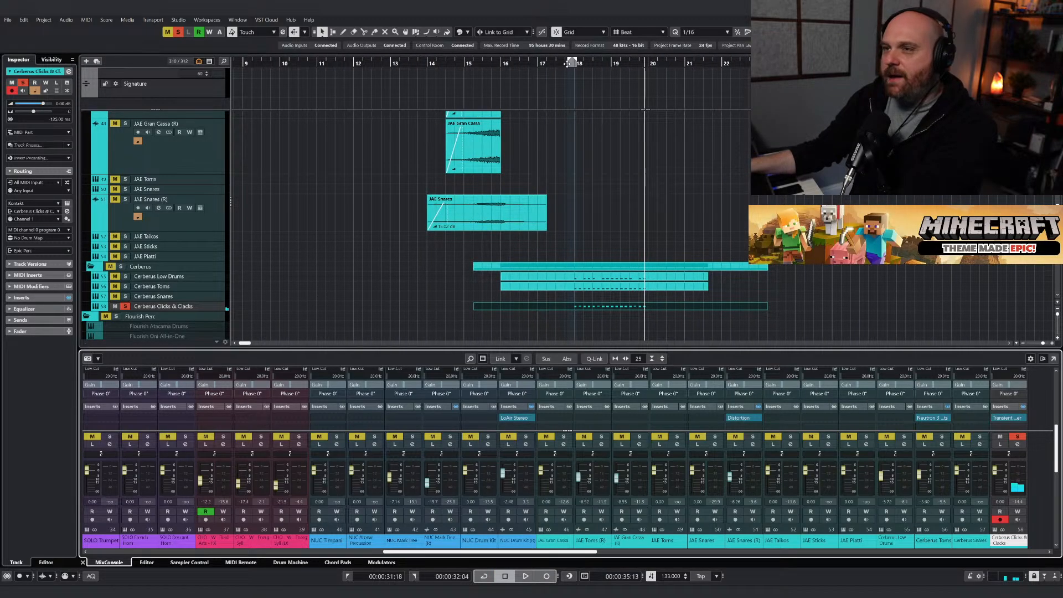
# Reopen Transient Master on Cerberus Clicks & Clacks, bypass it during playback, and return to just before bar 18.
pyautogui.click(565, 64)
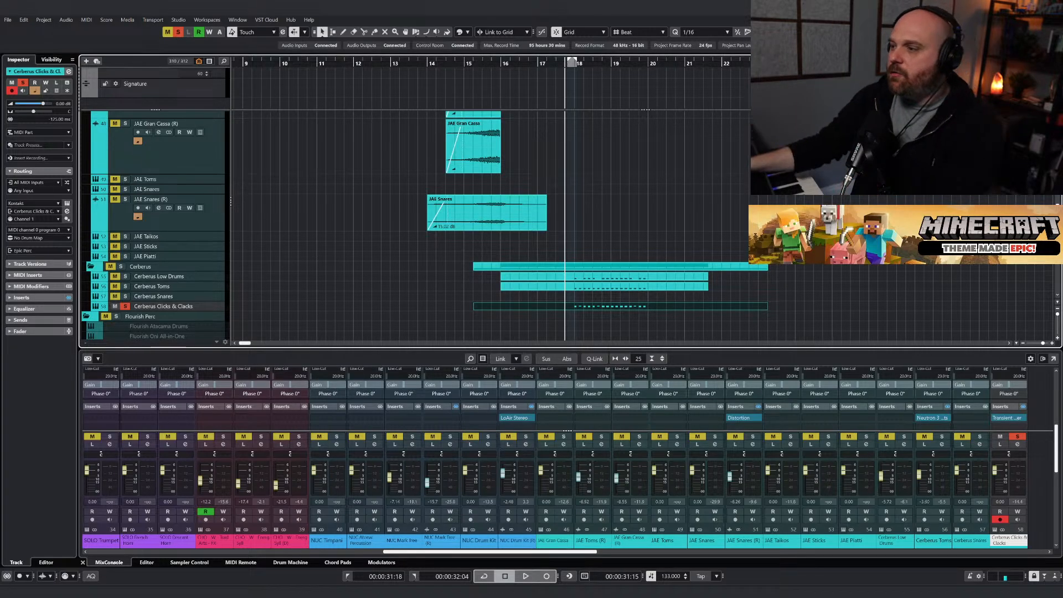
pyautogui.click(1004, 418)
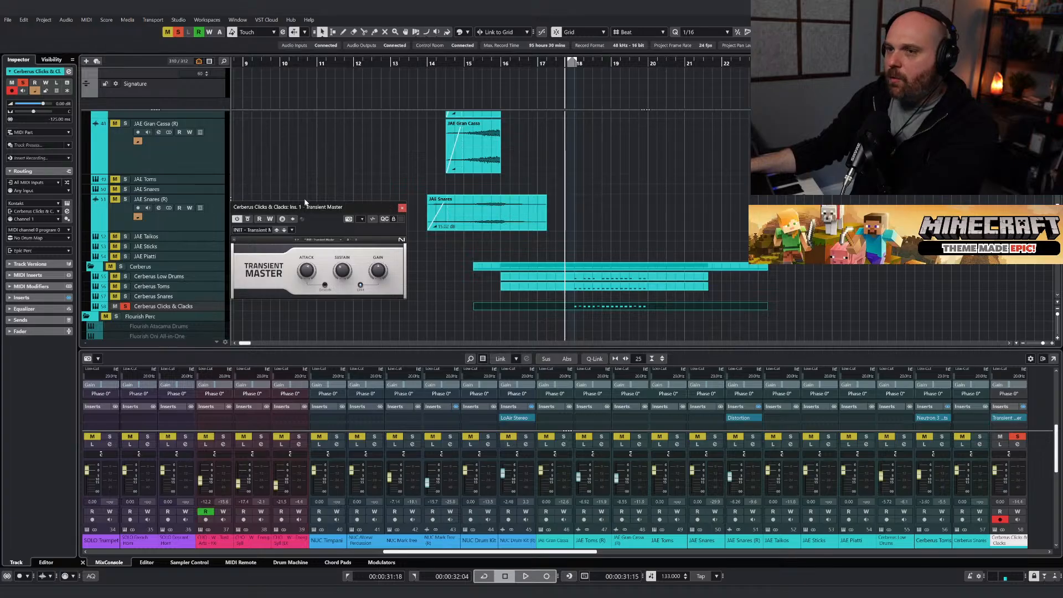
pyautogui.moveTo(315, 208); pyautogui.dragTo(308, 206)
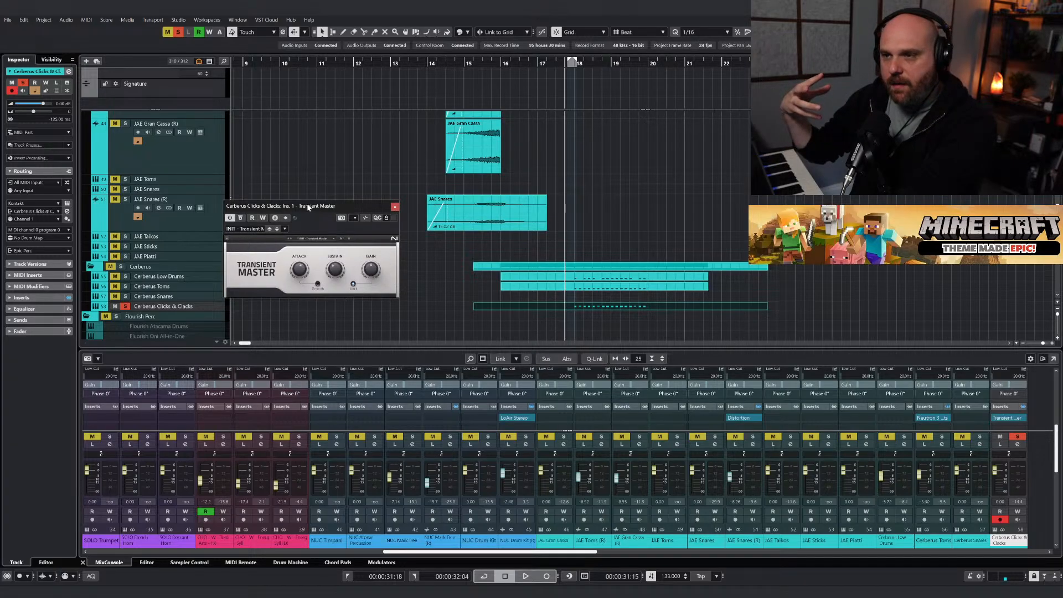
pyautogui.press('space')
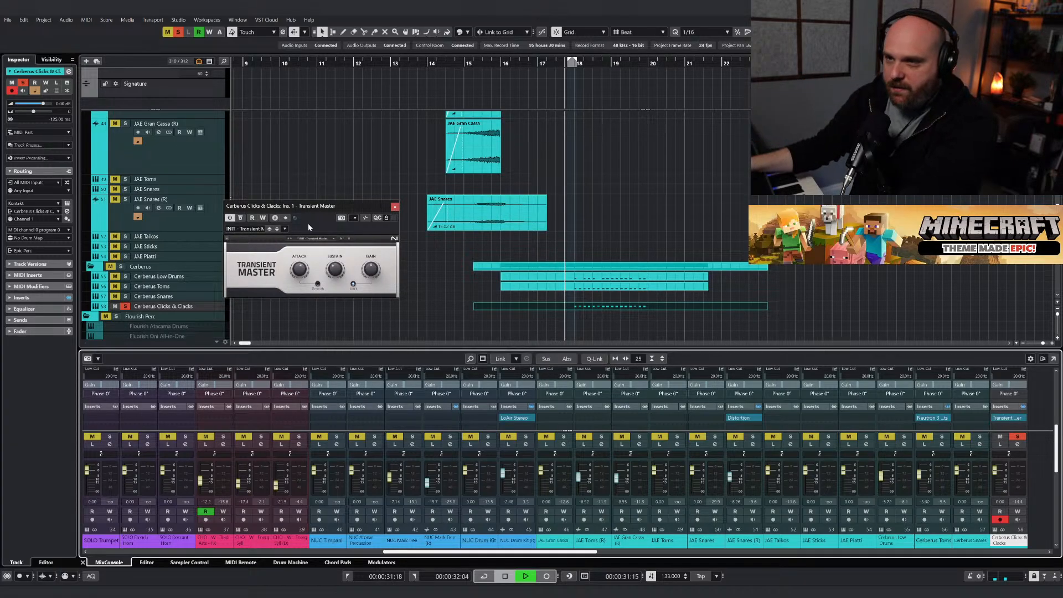
pyautogui.click(240, 218)
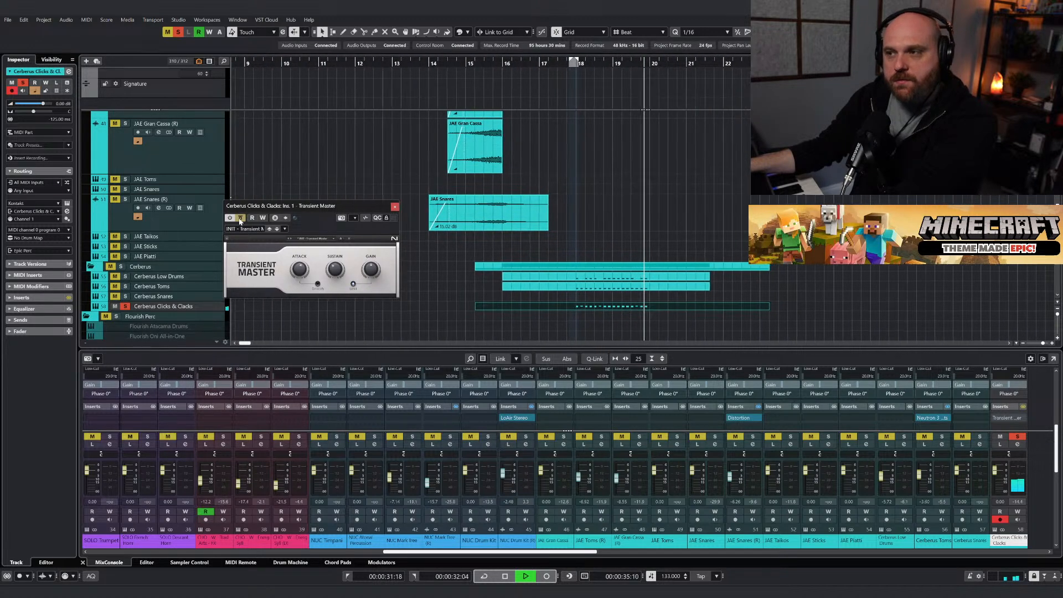
pyautogui.press('space')
pyautogui.click(563, 64)
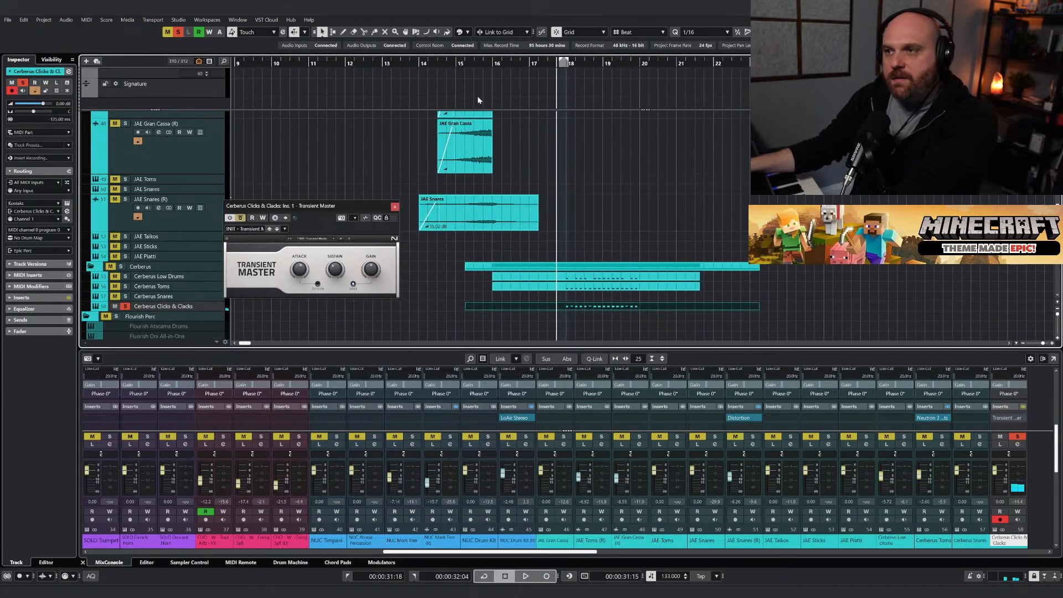
# Replay the clicks with Transient Master active, compare again against bypass, and close the plug-in with the effect enabled.
pyautogui.click(239, 219)
pyautogui.press('space')
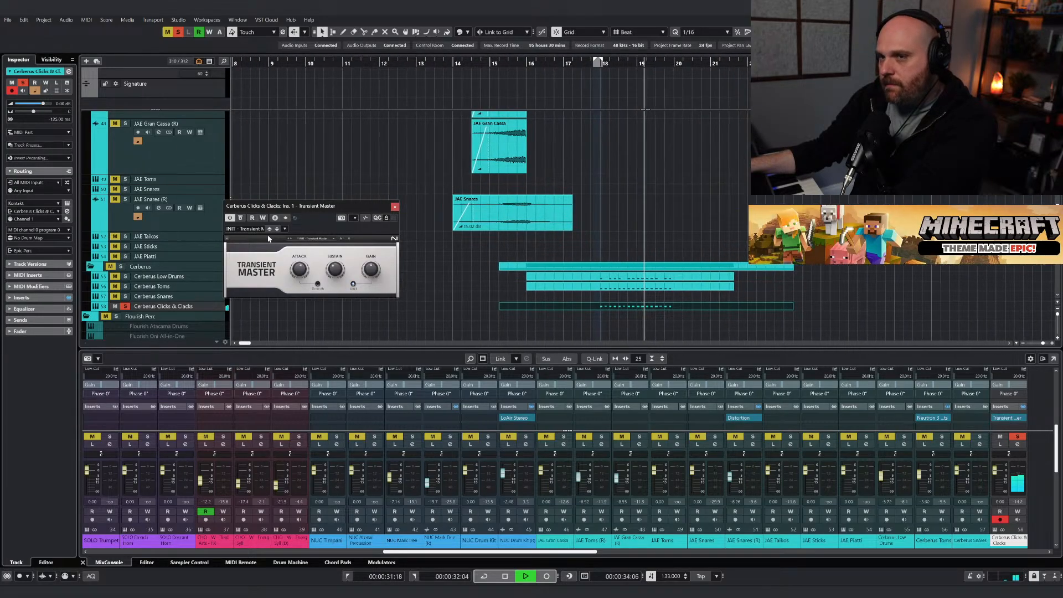
pyautogui.press('space')
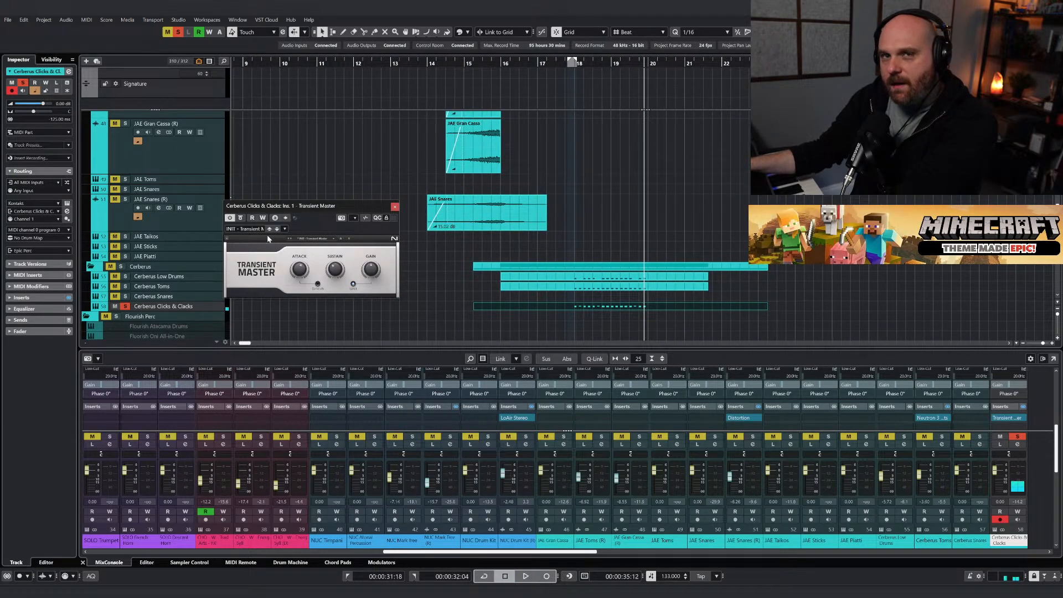
pyautogui.click(567, 64)
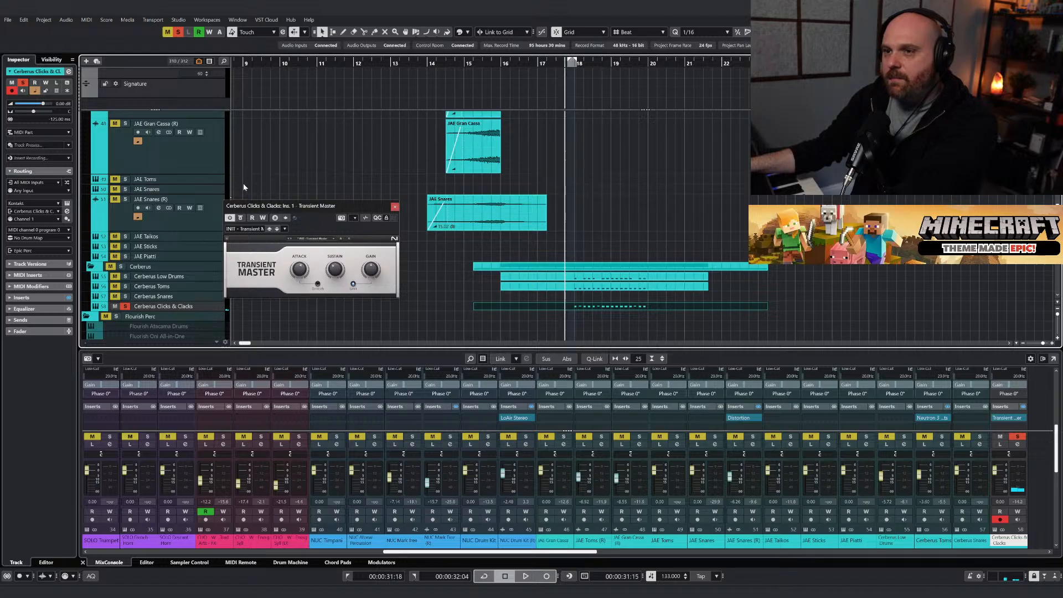
pyautogui.press('space')
pyautogui.click(241, 218)
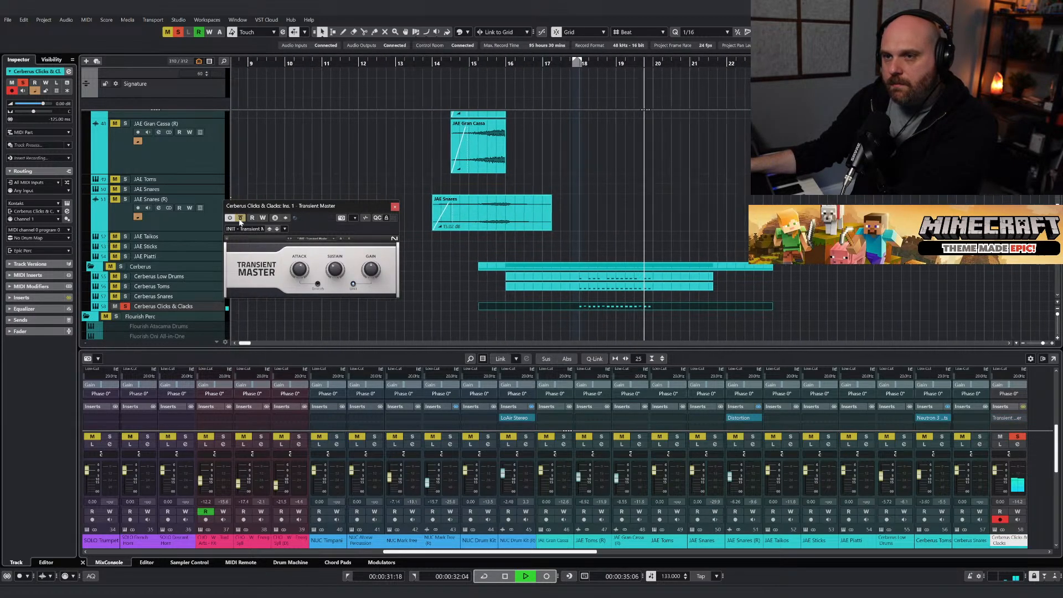
pyautogui.press('space')
pyautogui.click(395, 206)
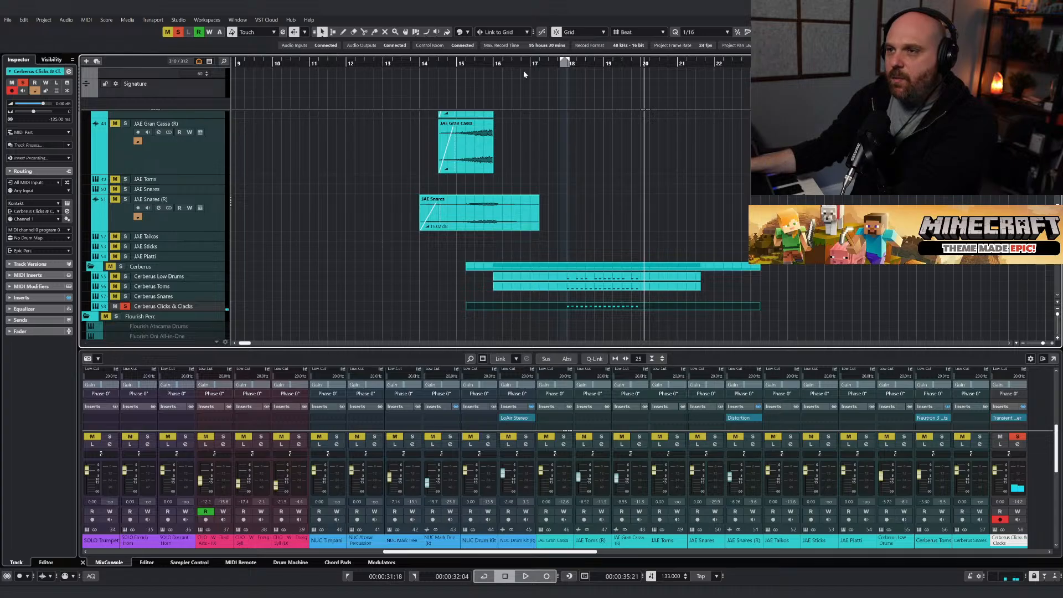
# Clear all solos, play the full mix, and lower the Cerberus Clicks & Clacks volume to -2.29 dB.
pyautogui.moveTo(523, 70); pyautogui.dragTo(502, 71)
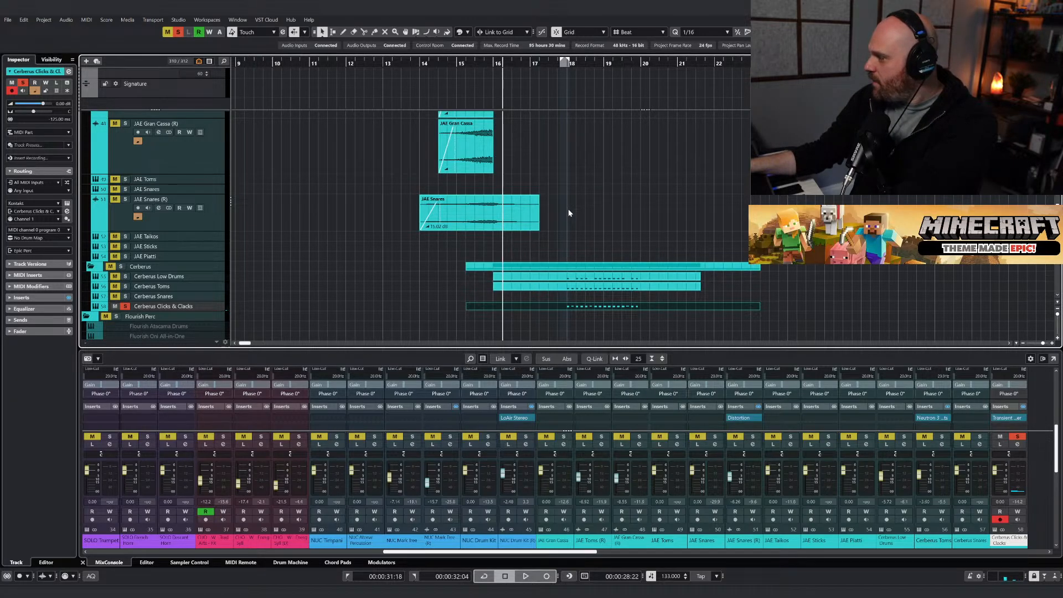
pyautogui.click(538, 64)
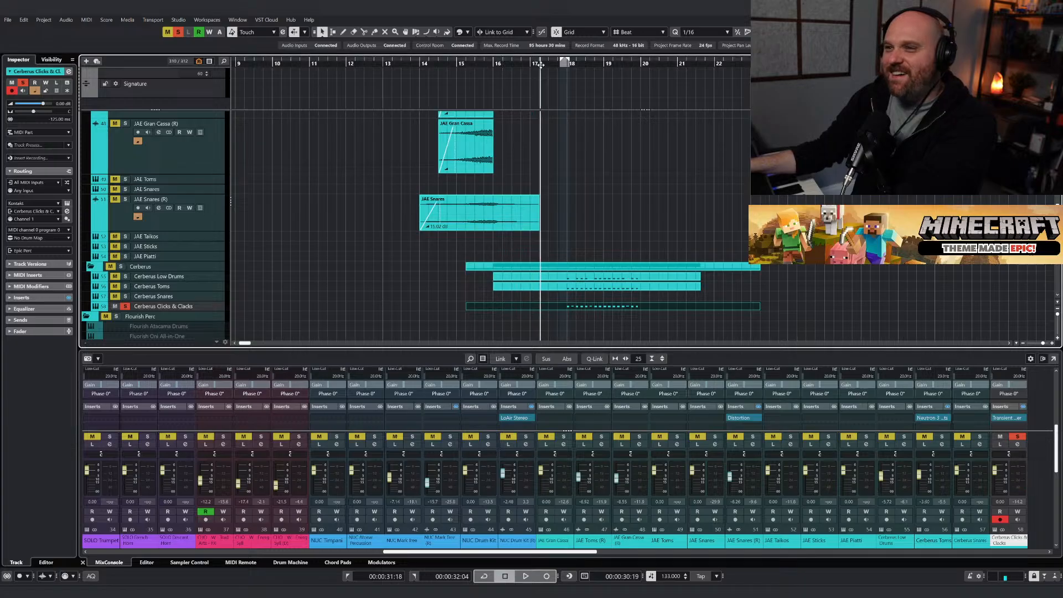
pyautogui.click(177, 32)
pyautogui.press('space')
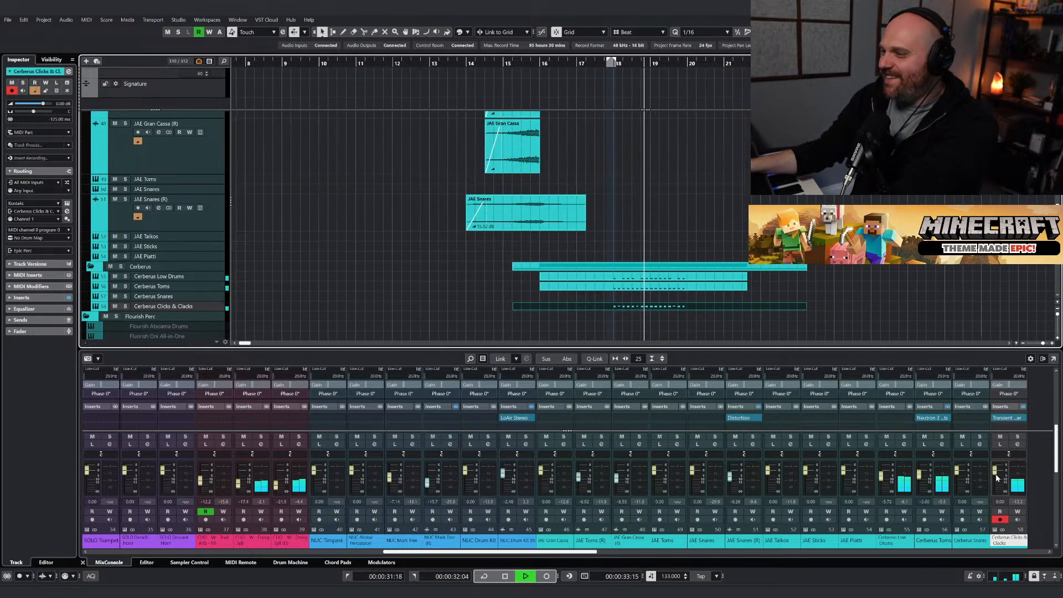
pyautogui.moveTo(996, 474); pyautogui.dragTo(995, 477)
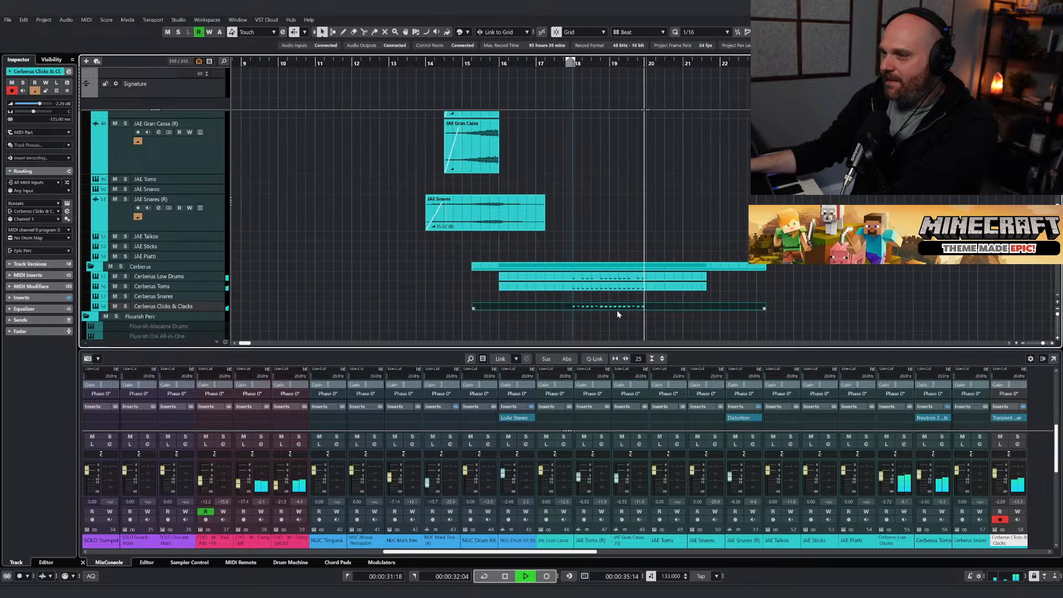
pyautogui.click(548, 64)
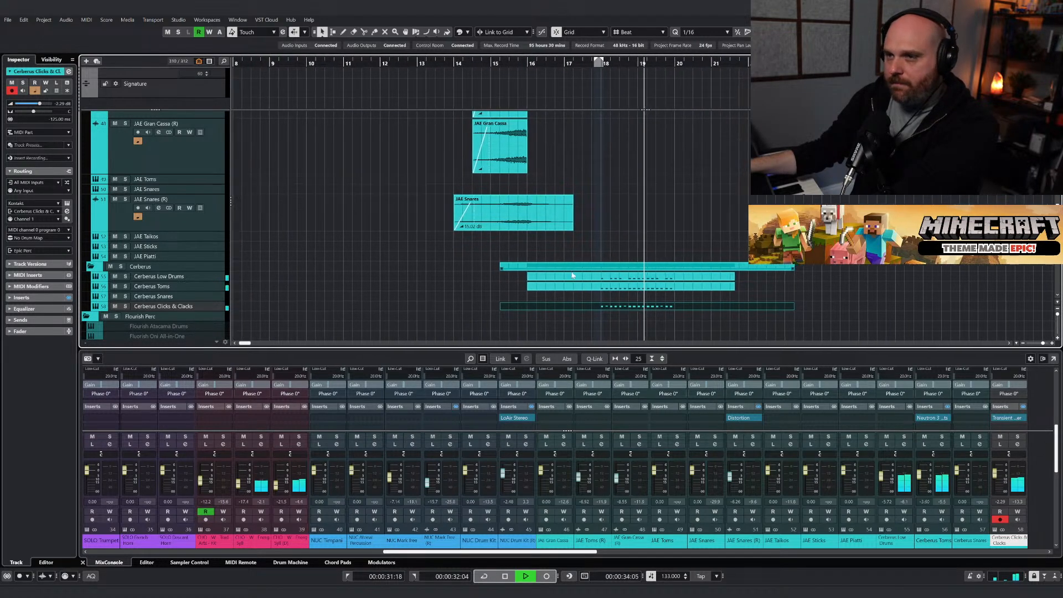
pyautogui.click(573, 299)
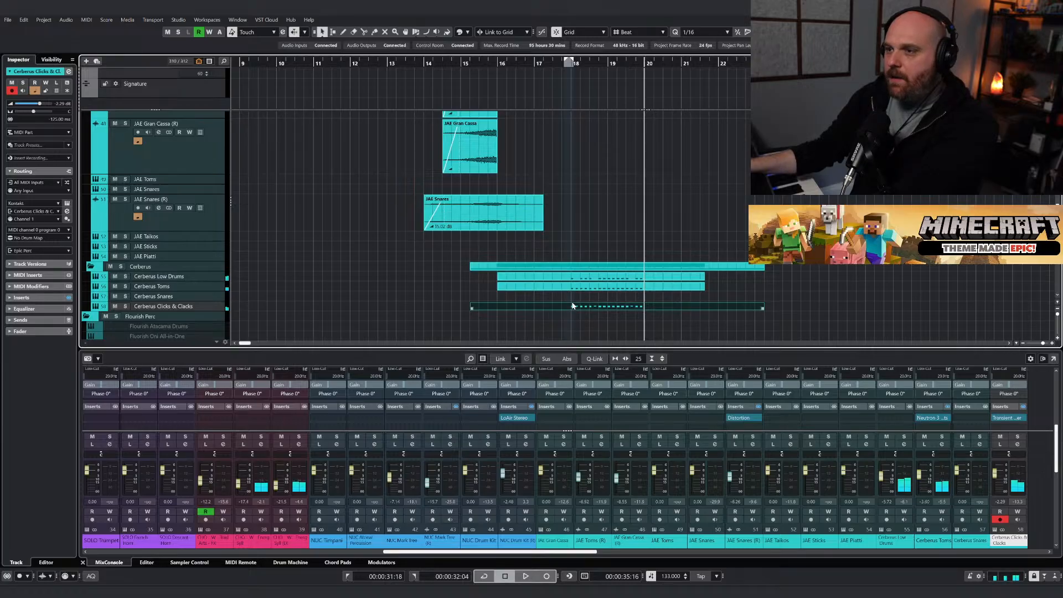
# Solo the Cerberus folder and play it from just before bar 18 with the Epic Perc group channel in view.
pyautogui.click(121, 266)
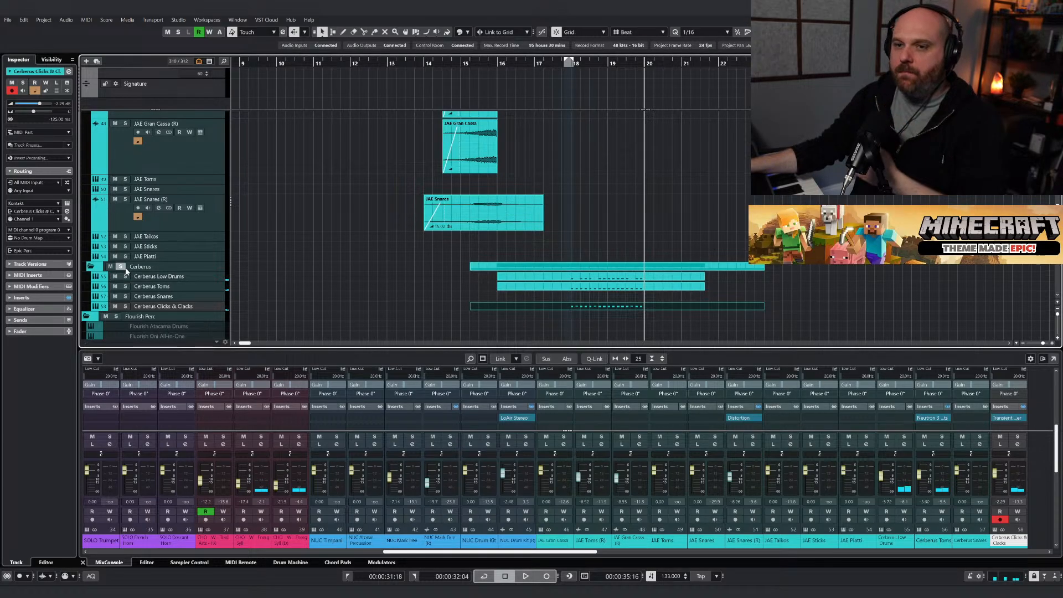
pyautogui.click(568, 62)
pyautogui.press('space')
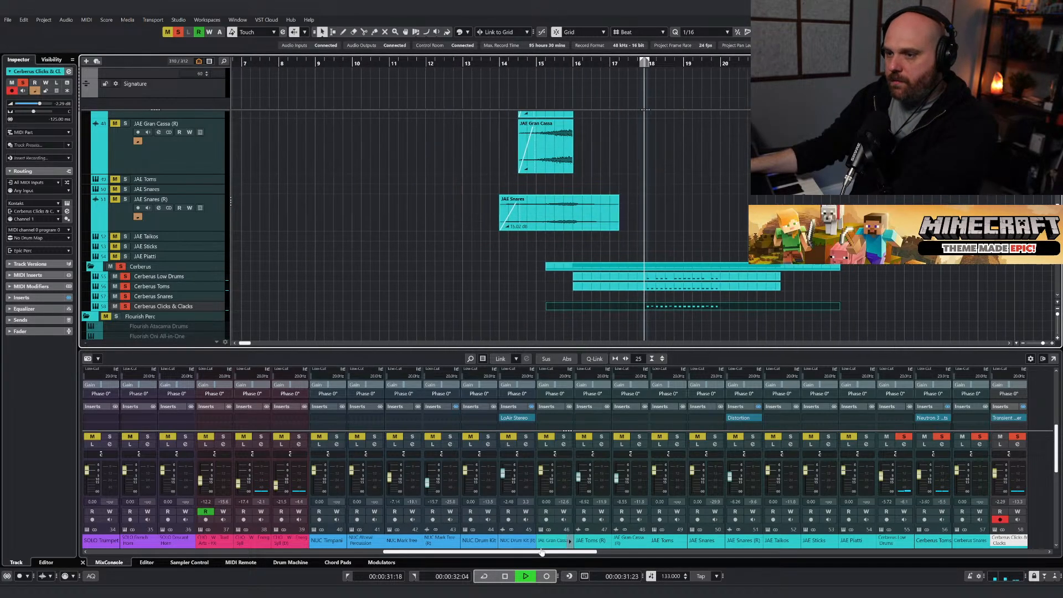
pyautogui.moveTo(916, 577); pyautogui.dragTo(1028, 566)
pyautogui.press('space')
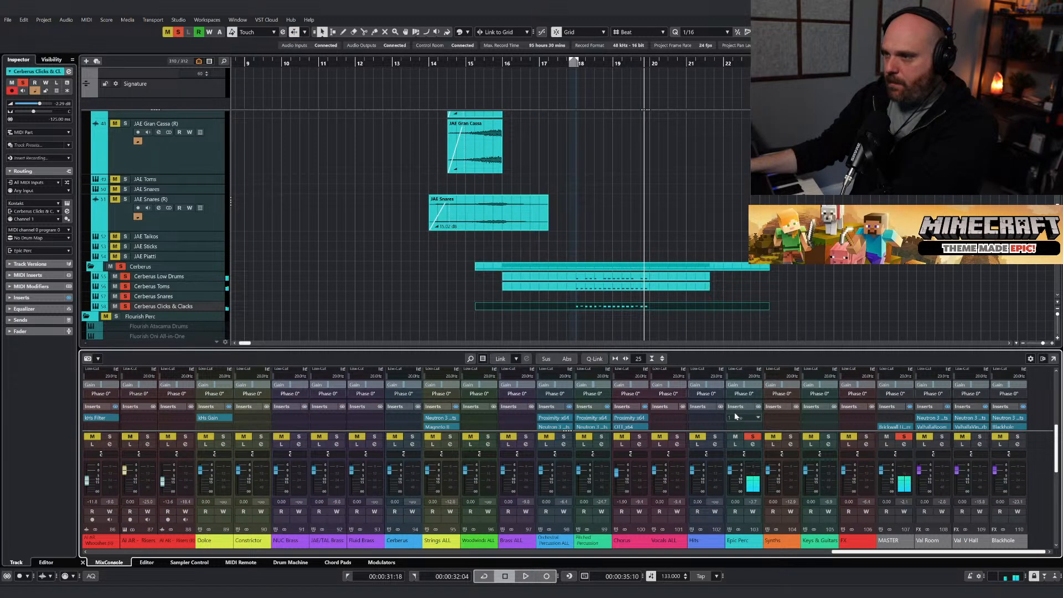
# Insert the Steinberg Compressor in the first slot of the Epic Perc group channel.
pyautogui.scroll(2, 756, 420)
pyautogui.scroll(-2, 753, 418)
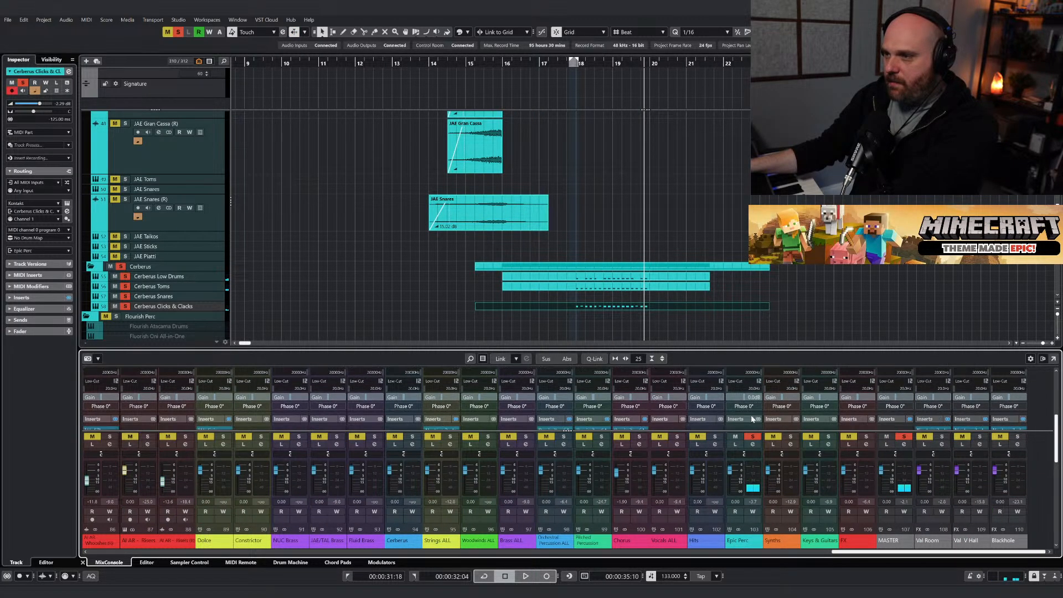
pyautogui.click(746, 418)
pyautogui.write('comp')
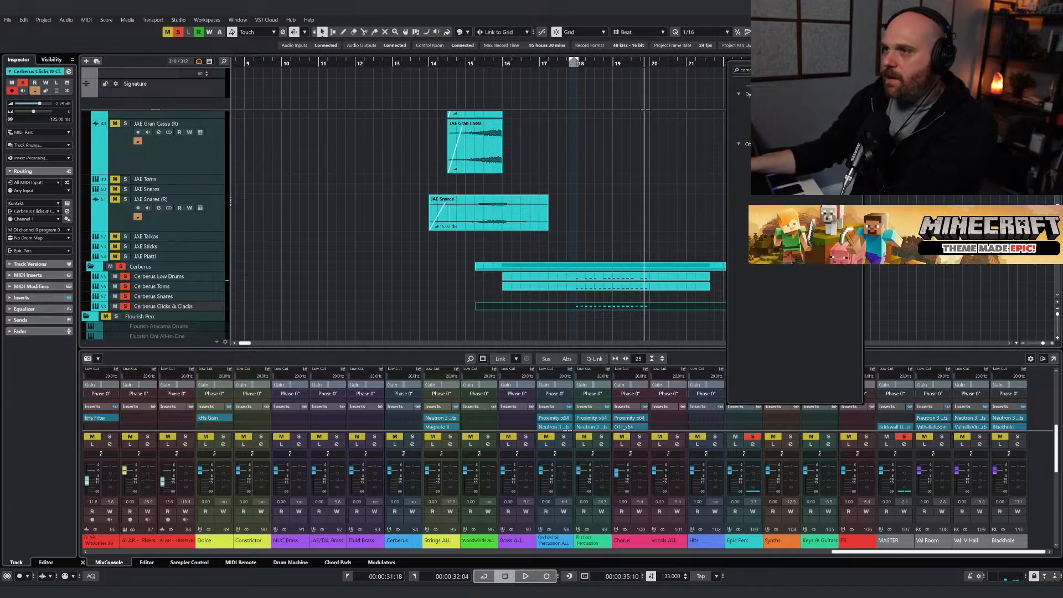
pyautogui.press('Return')
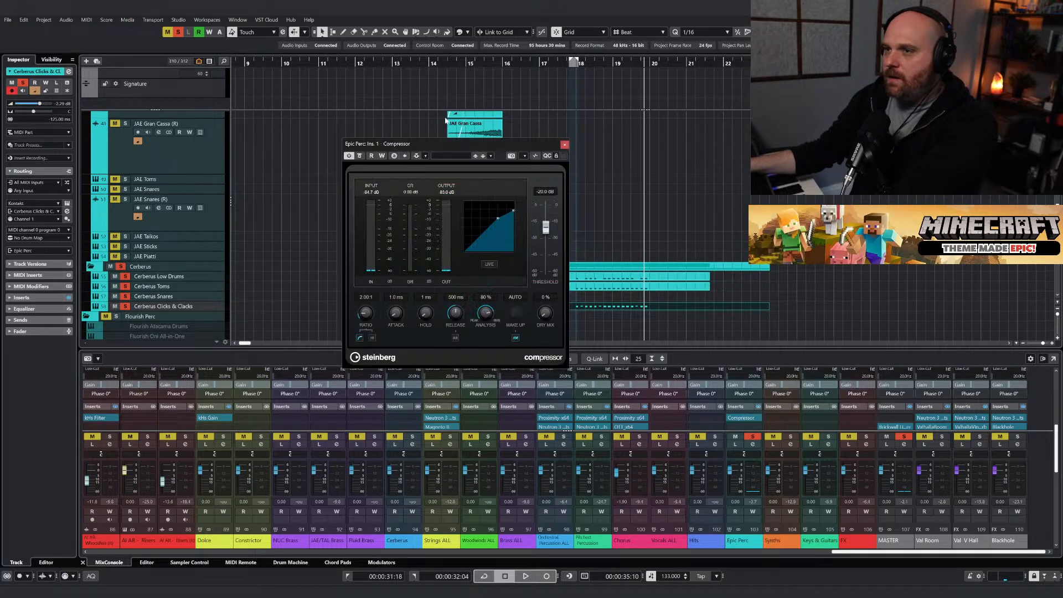
# Set the Epic Perc compressor to ratio 2.81:1, attack 31.5 ms, release 233 ms and threshold -18 dB while listening, and close it.
pyautogui.click(492, 63)
pyautogui.moveTo(397, 315); pyautogui.dragTo(401, 307)
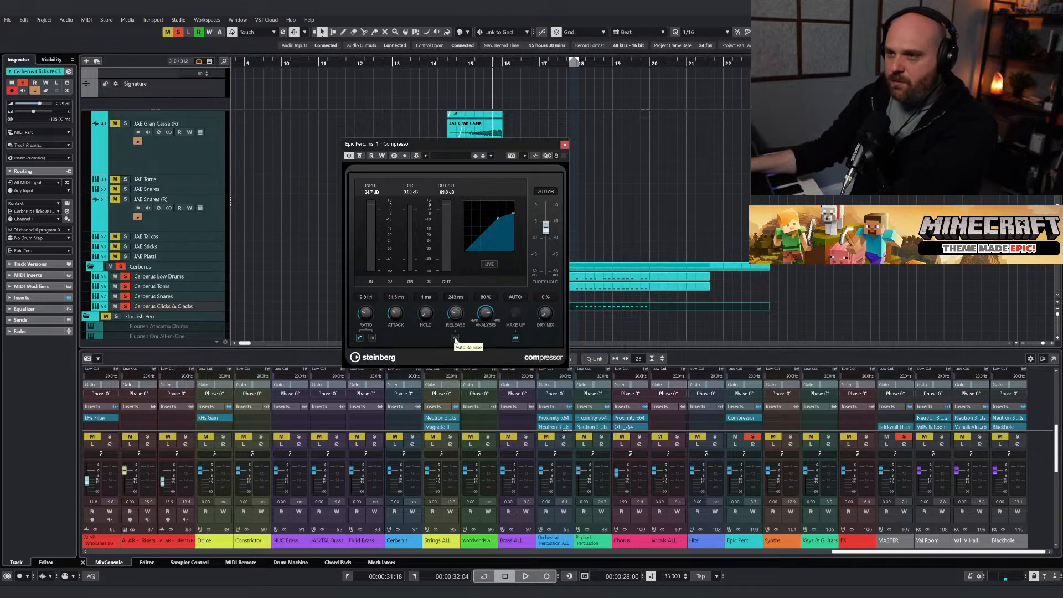
pyautogui.press('space')
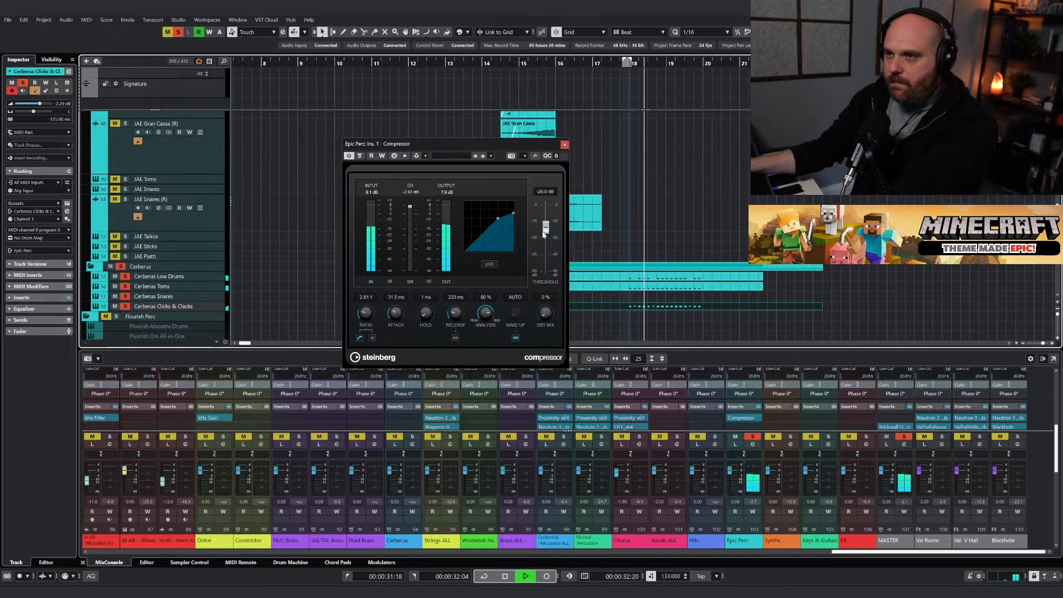
pyautogui.moveTo(545, 228); pyautogui.dragTo(545, 226)
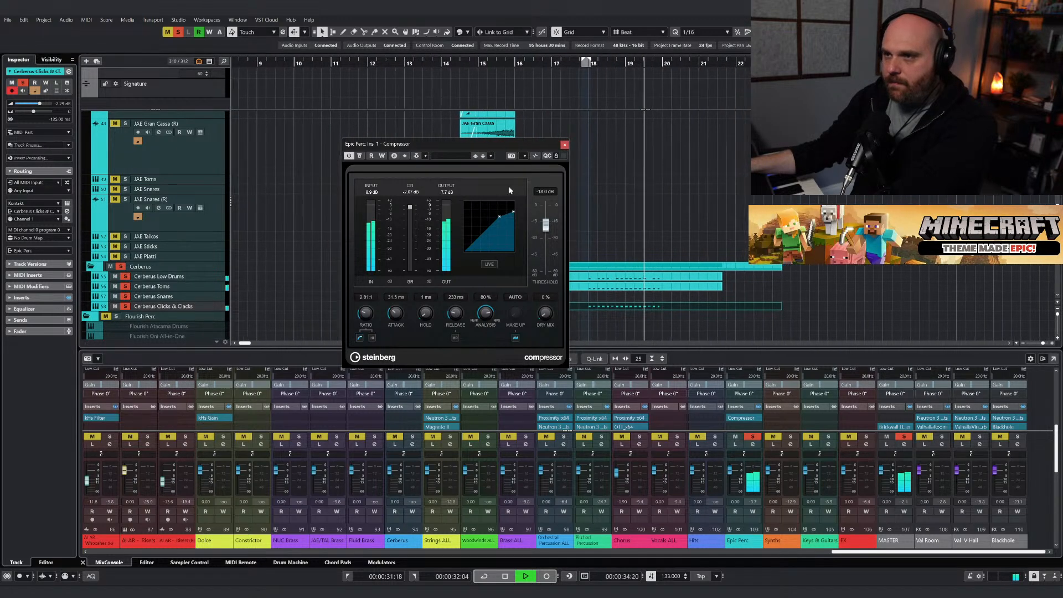
pyautogui.click(568, 65)
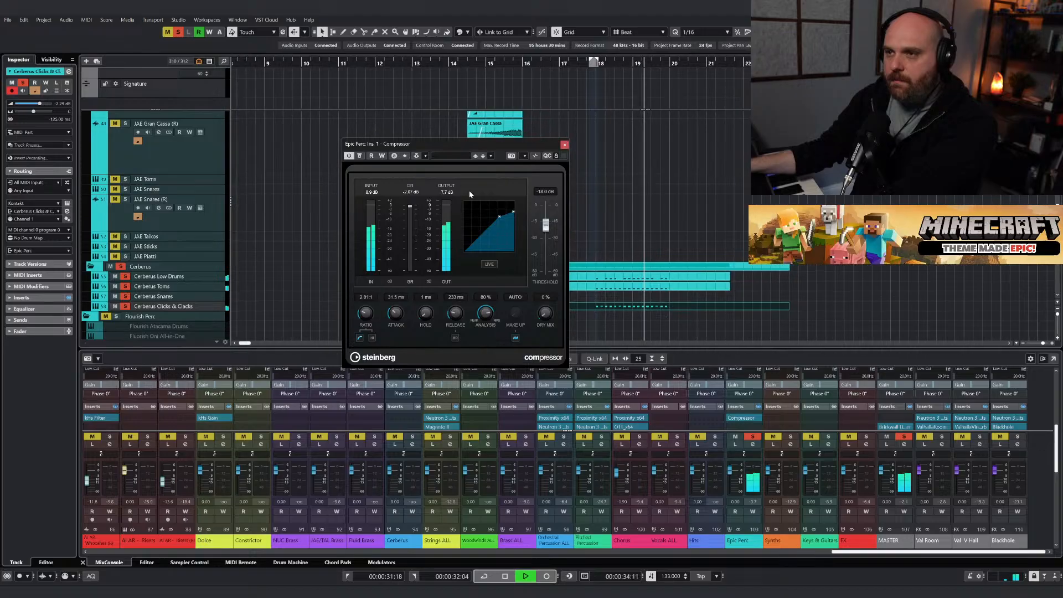
pyautogui.click(563, 145)
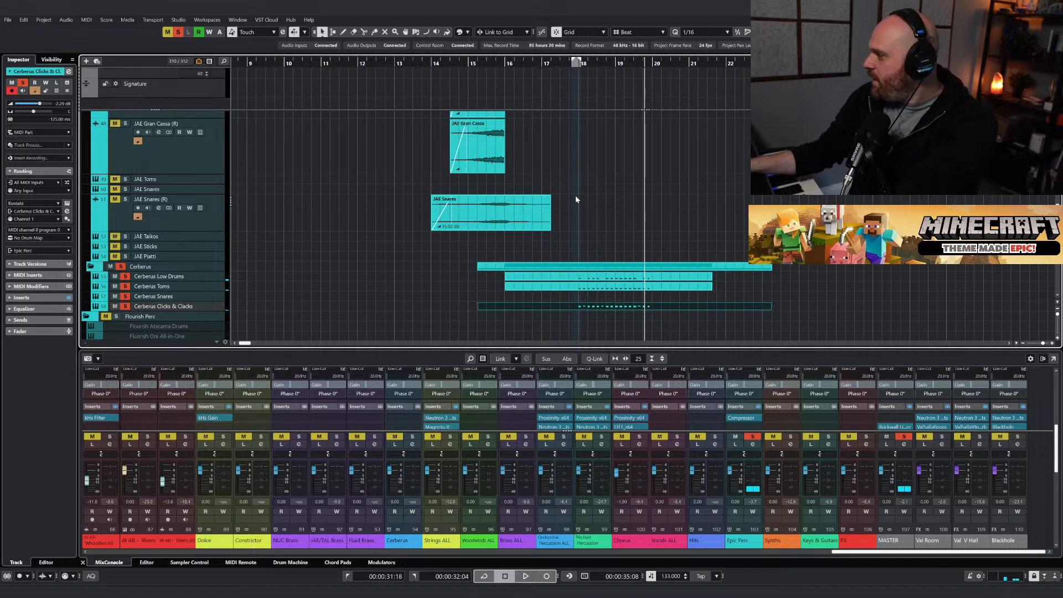
# Insert ValhallaRoom in the third slot of the Epic Perc group channel, look through its reverb modes, and close it.
pyautogui.click(569, 63)
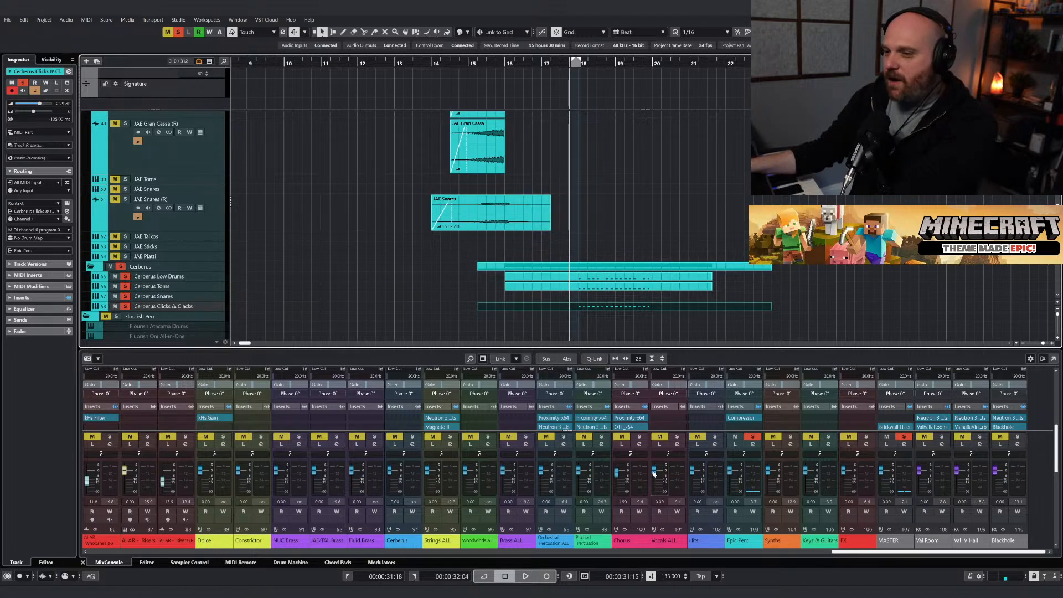
pyautogui.scroll(-1, 764, 412)
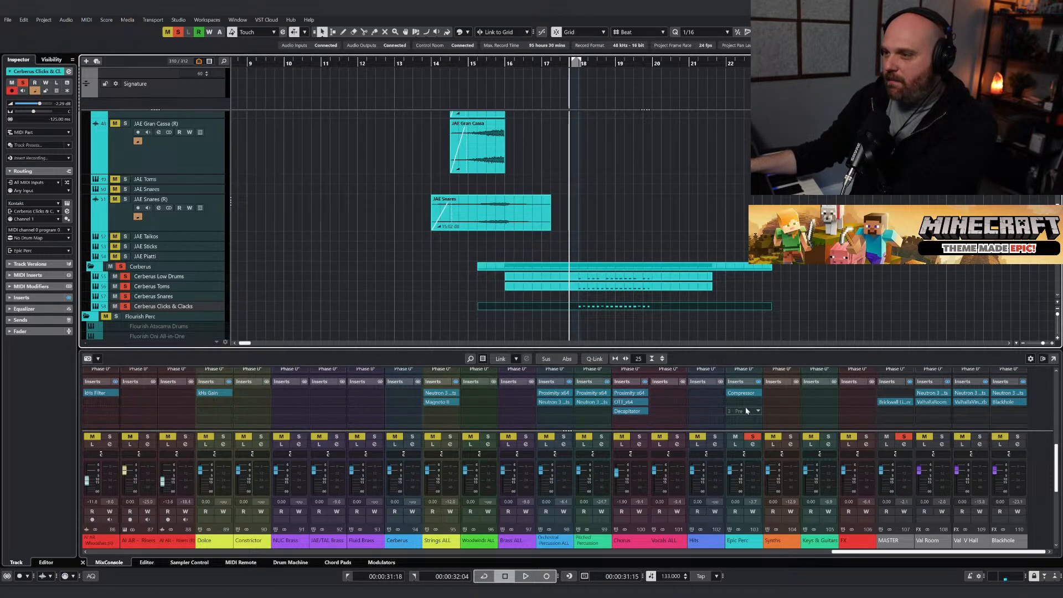
pyautogui.click(746, 411)
pyautogui.write('vin')
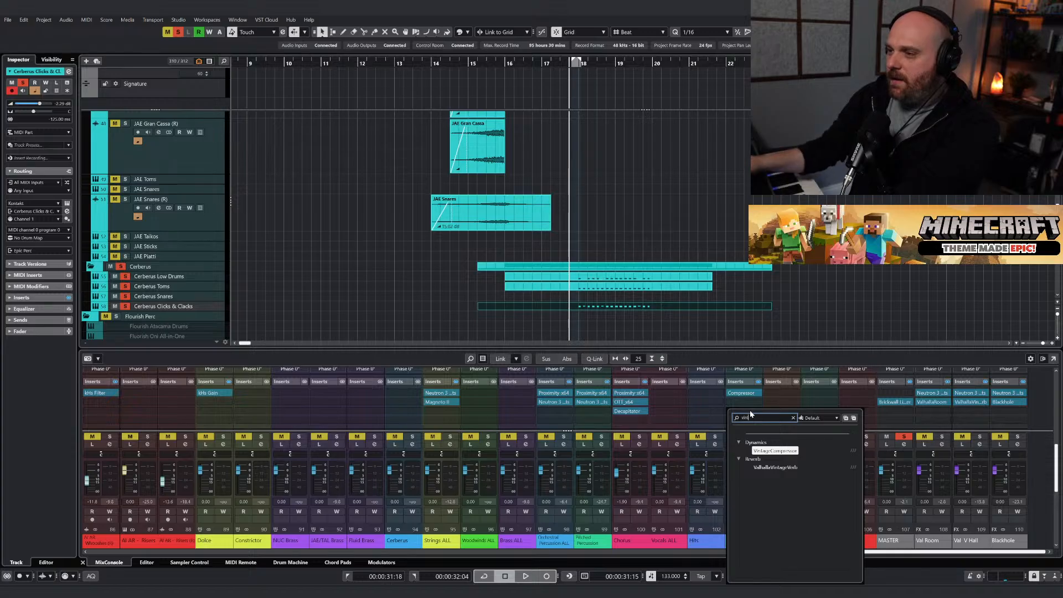
pyautogui.press('BackSpace')
pyautogui.press('BackSpace')
pyautogui.write('al')
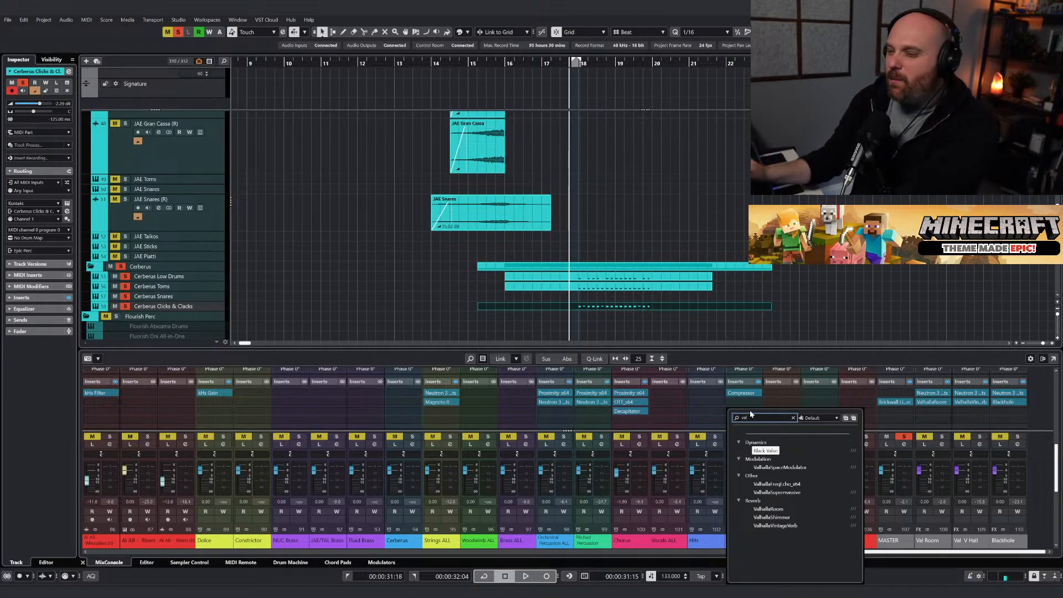
pyautogui.click(768, 509)
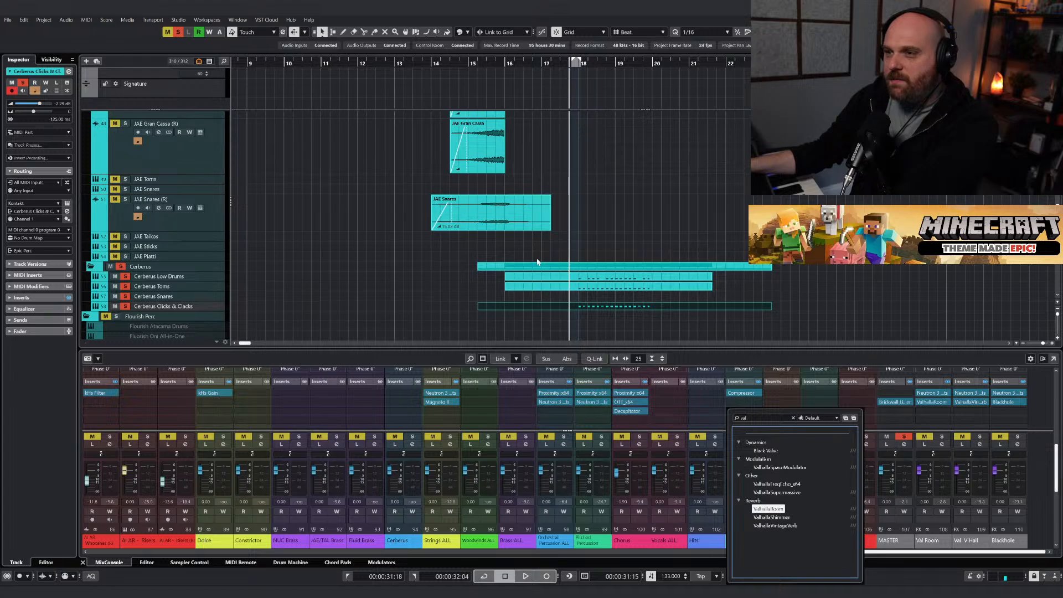
pyautogui.click(446, 368)
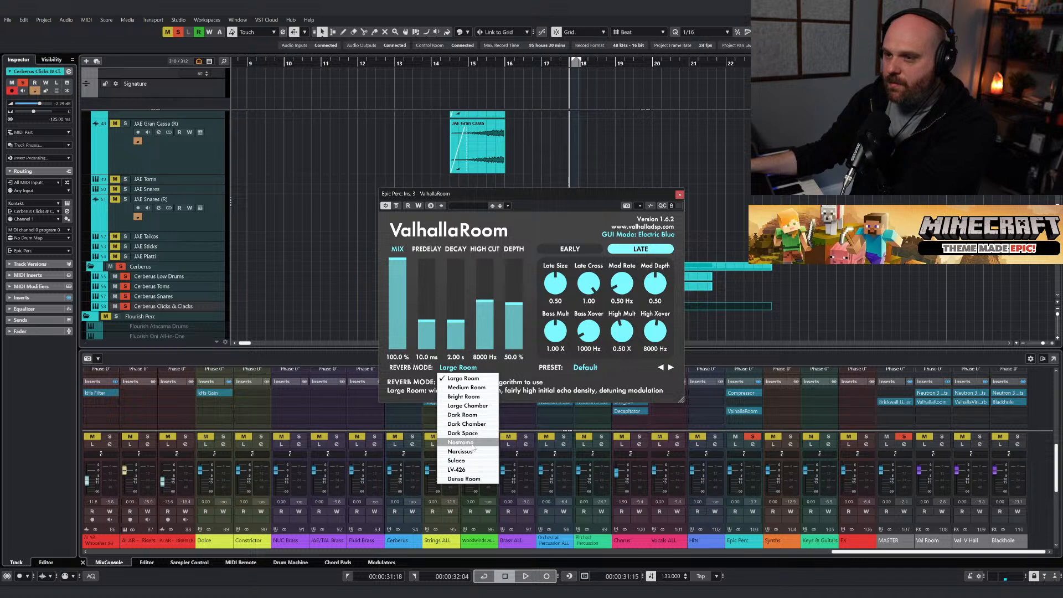
pyautogui.click(679, 194)
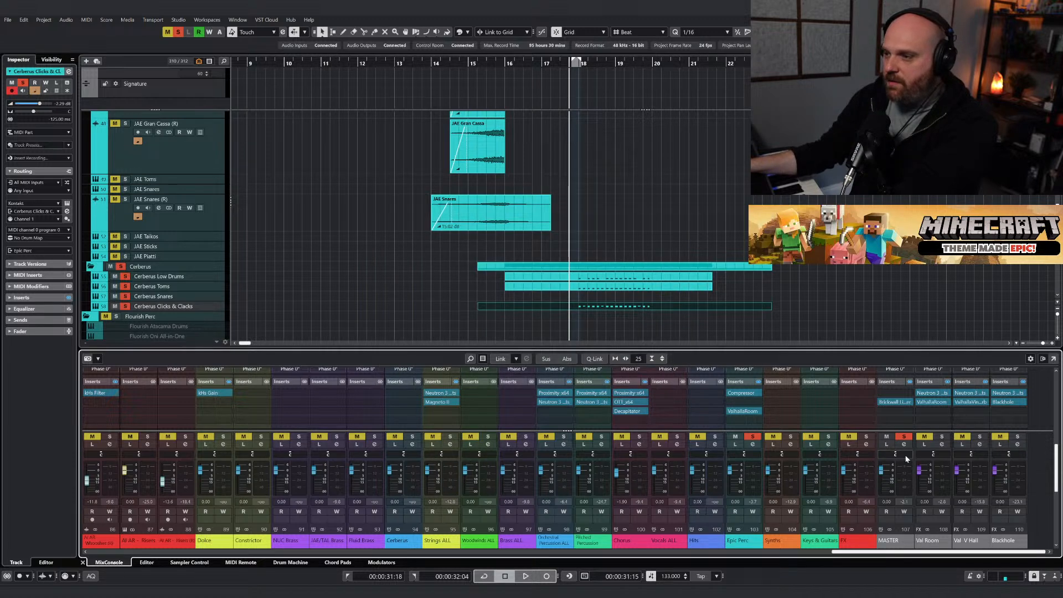
# Replace the ValhallaRoom insert on the Epic Perc group channel with ValhallaVintageVerb.
pyautogui.click(758, 411)
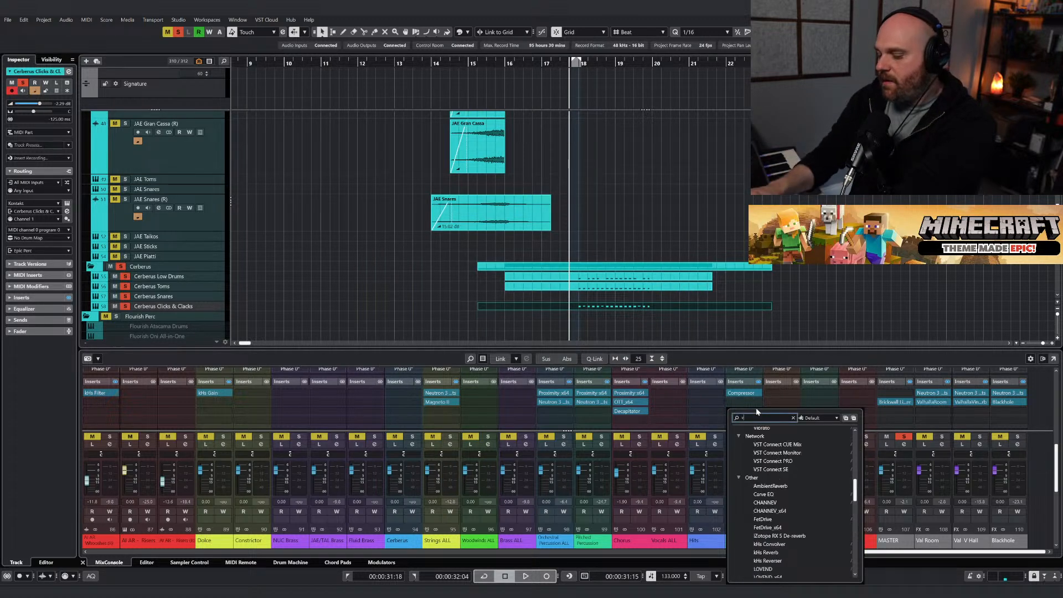
pyautogui.write('viont')
pyautogui.press('BackSpace')
pyautogui.press('BackSpace')
pyautogui.press('BackSpace')
pyautogui.write('nt')
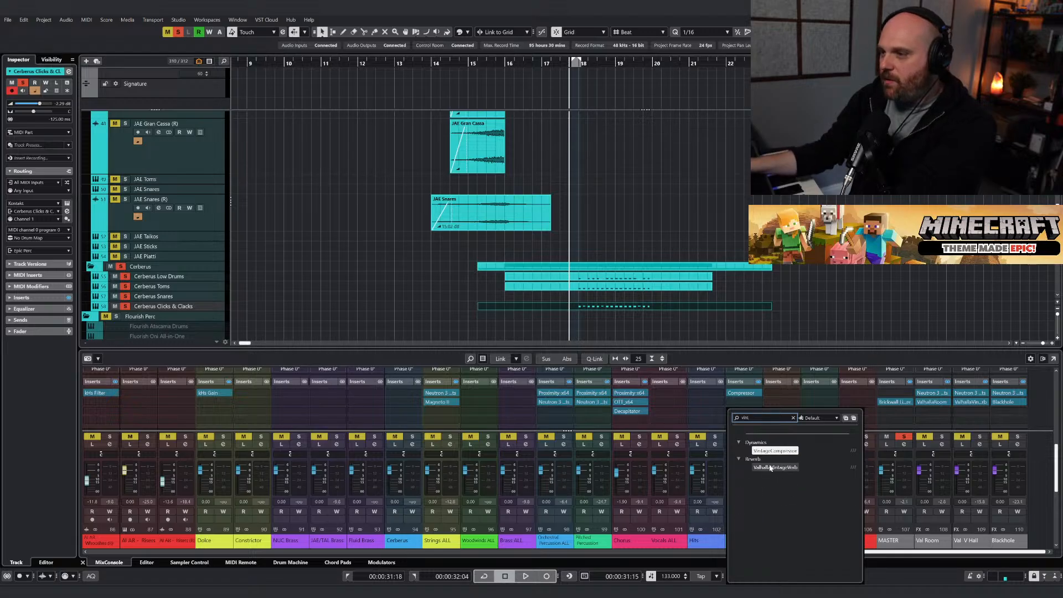
pyautogui.click(770, 468)
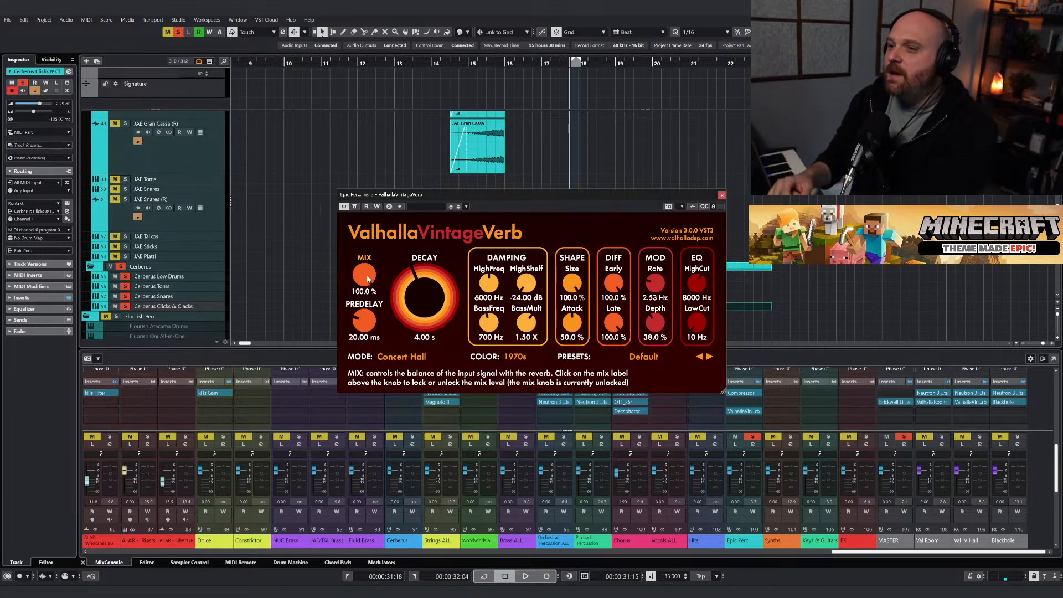
# Set the Epic Perc reverb to mix 17.3 %, predelay 0 ms, decay 1.83 s and low cut 90 Hz, keeping the Cerberus parts uncovered.
pyautogui.moveTo(367, 279); pyautogui.dragTo(360, 343)
pyautogui.moveTo(422, 302); pyautogui.dragTo(416, 331)
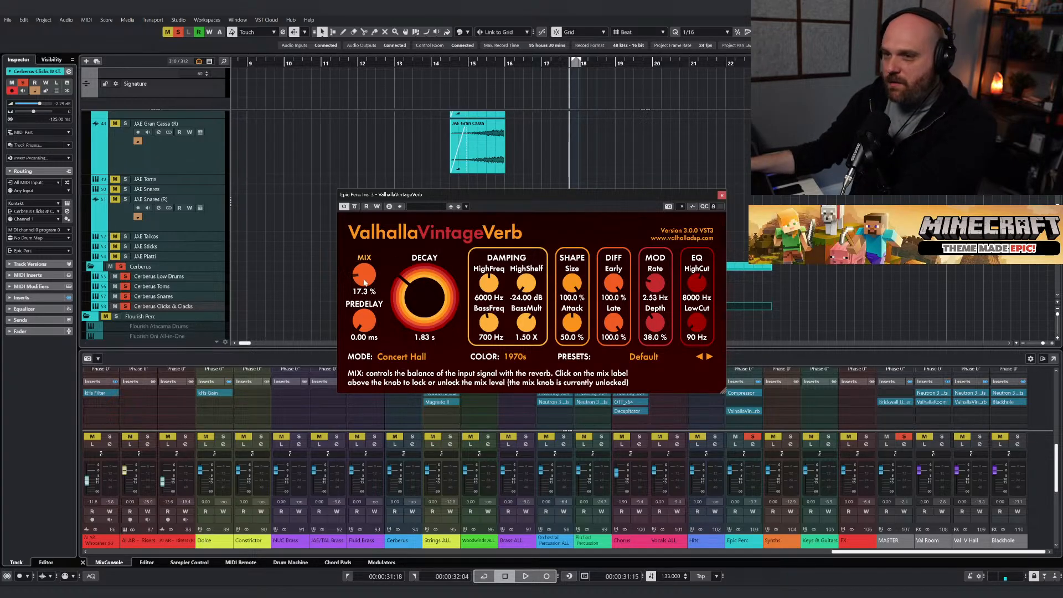
pyautogui.moveTo(658, 204); pyautogui.dragTo(413, 208)
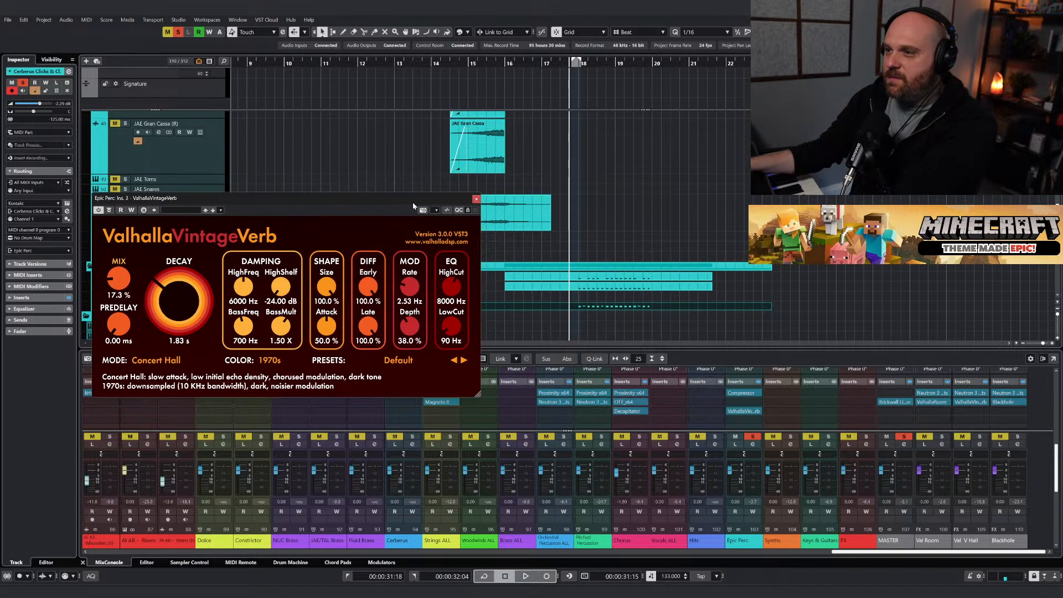
pyautogui.rightClick(591, 264)
pyautogui.click(593, 265)
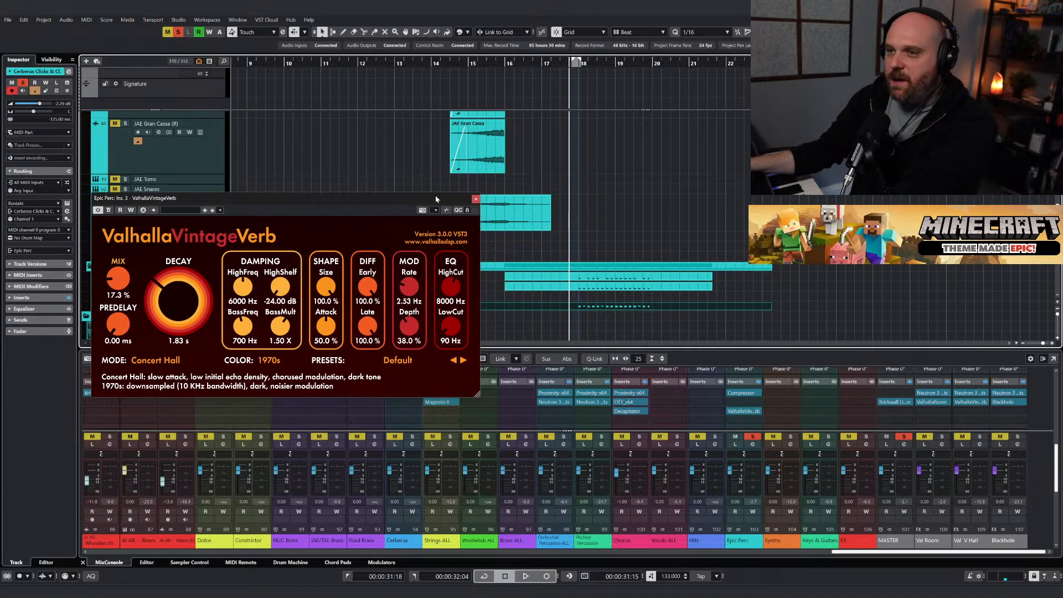
pyautogui.moveTo(436, 198); pyautogui.dragTo(416, 200)
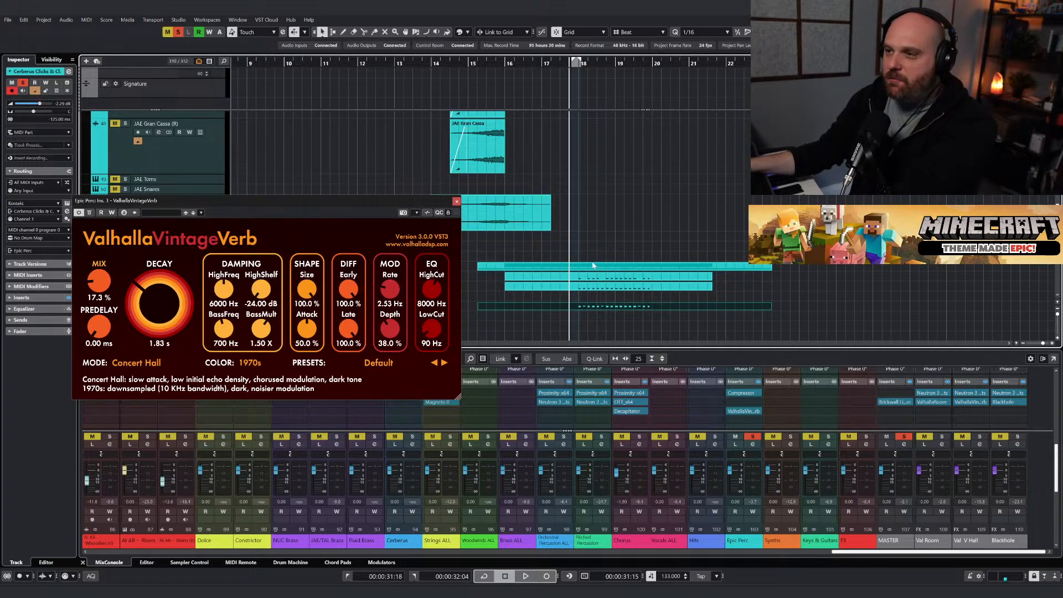
# Play the soloed Cerberus percussion from just before bar 18 to judge the Epic Perc reverb.
pyautogui.rightClick(573, 253)
pyautogui.click(574, 252)
pyautogui.press('space')
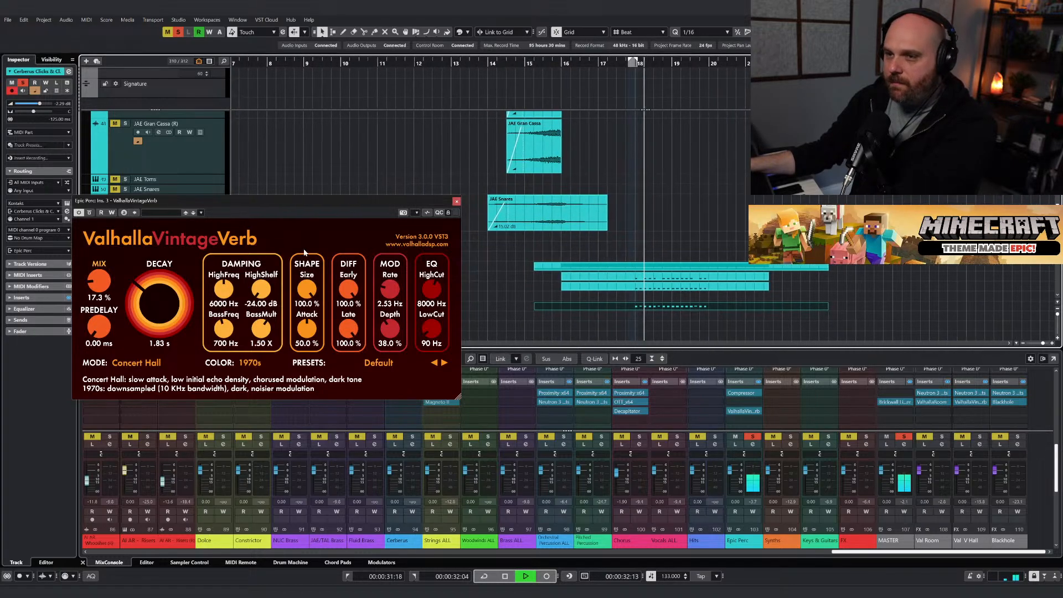
pyautogui.press('space')
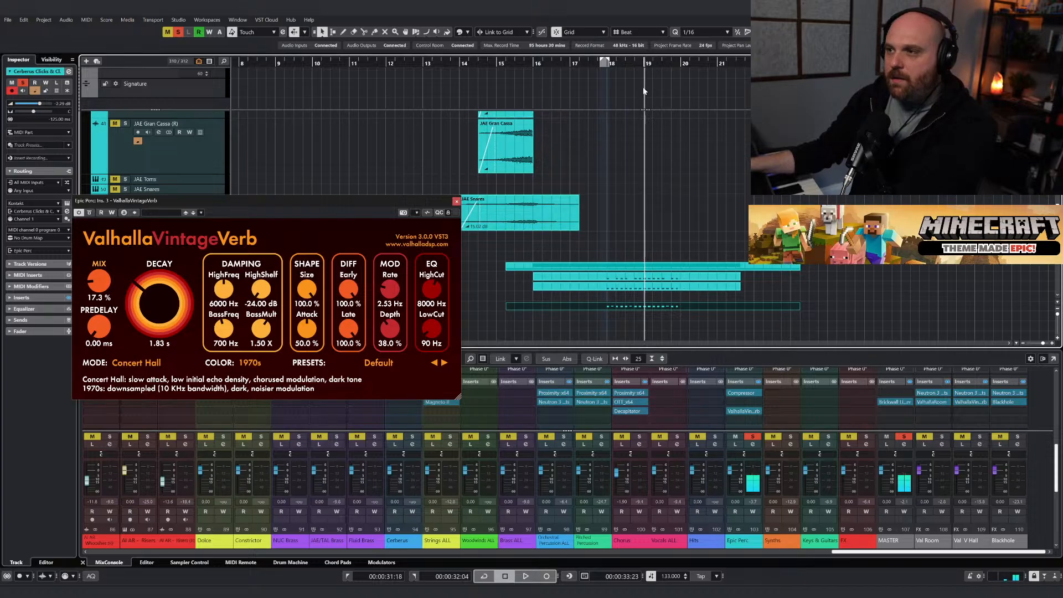
pyautogui.click(595, 63)
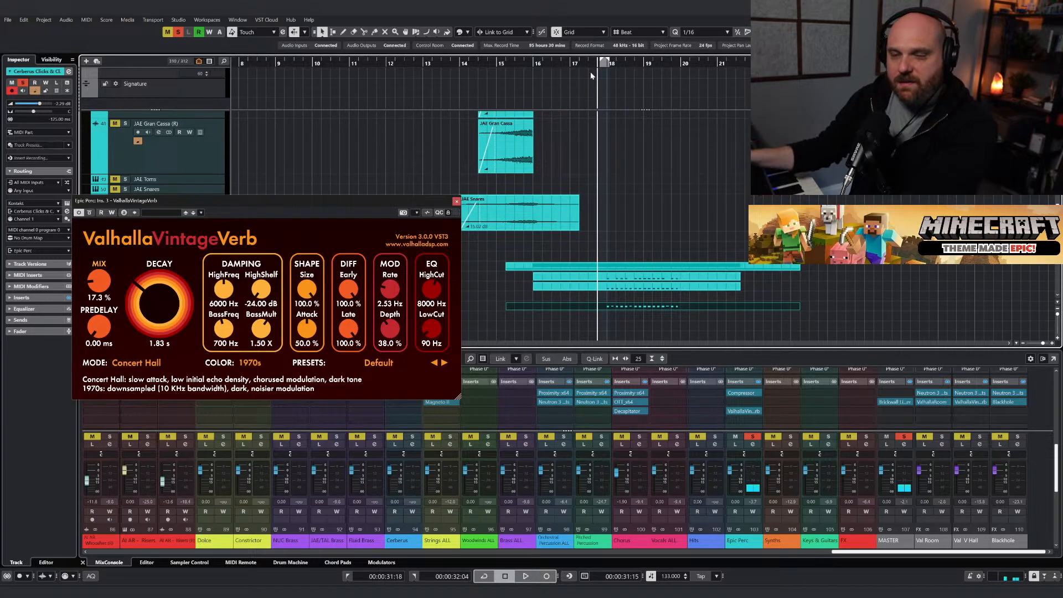
pyautogui.press('space')
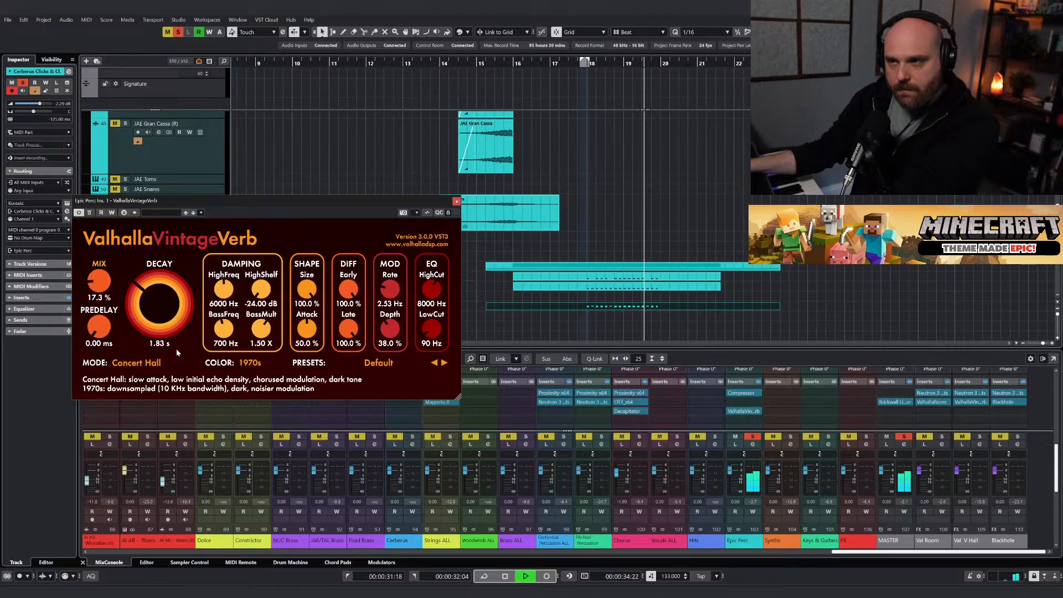
pyautogui.press('space')
# Refine the Epic Perc reverb to low cut 140 Hz, mix 13 % and decay 1.78 s, audition it, and close the plug-in.
pyautogui.moveTo(429, 330); pyautogui.dragTo(429, 325)
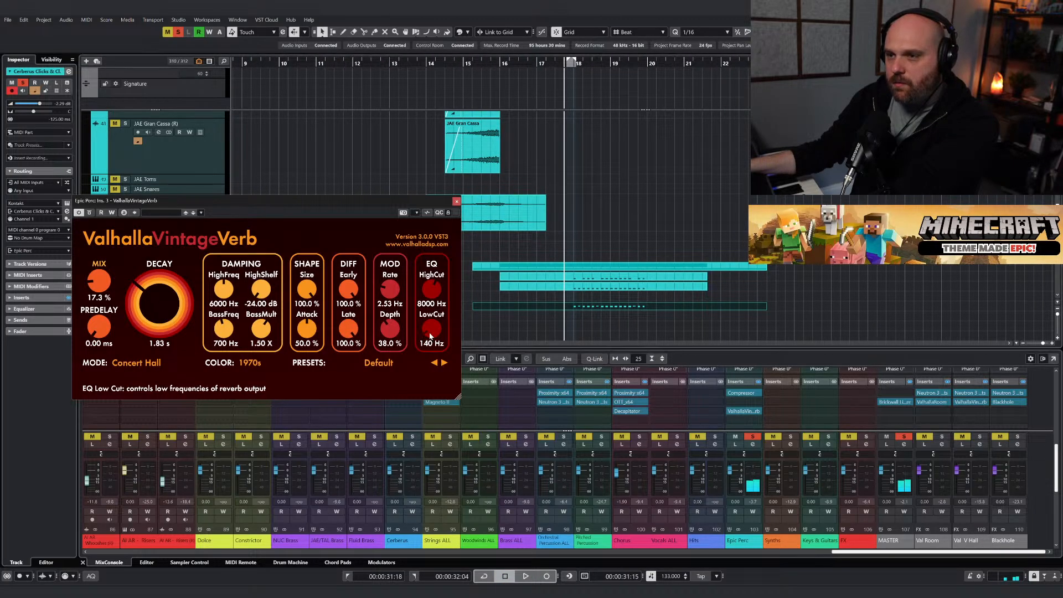
pyautogui.moveTo(140, 311); pyautogui.dragTo(99, 295)
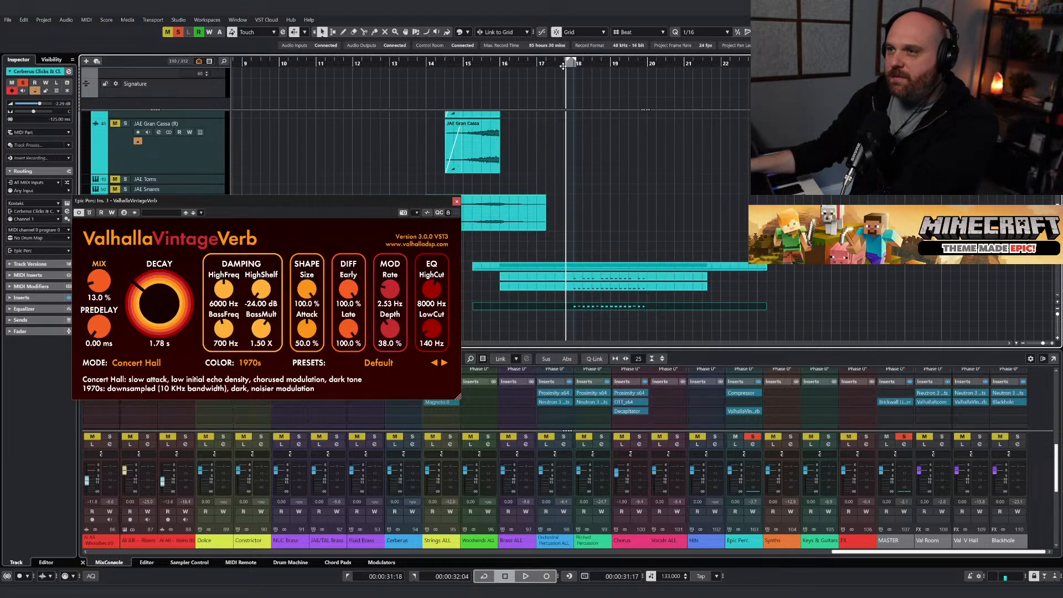
pyautogui.rightClick(591, 181)
pyautogui.click(592, 179)
pyautogui.press('h')
pyautogui.press('h')
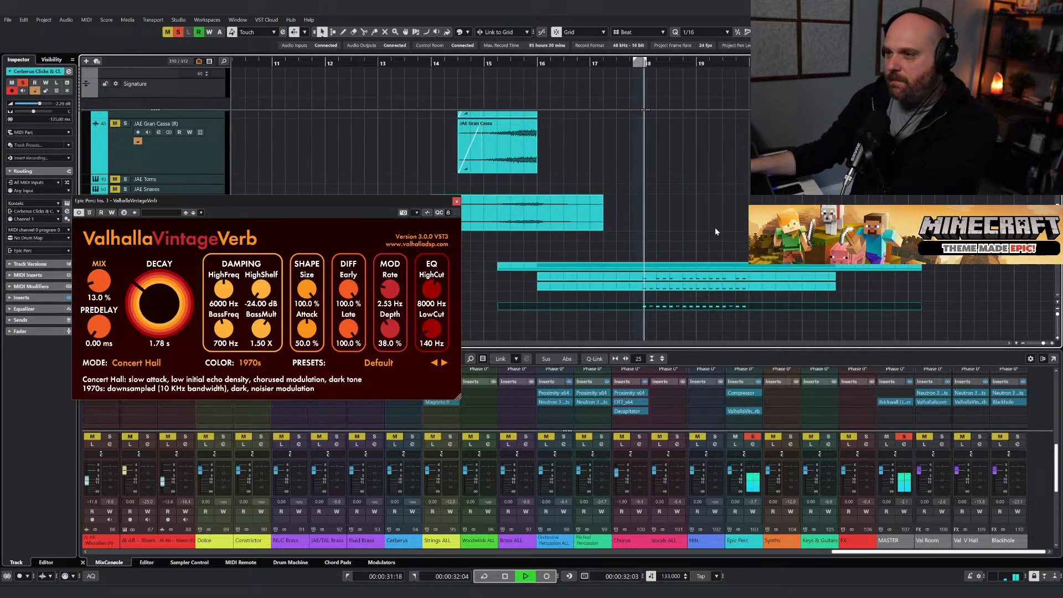
pyautogui.click(457, 201)
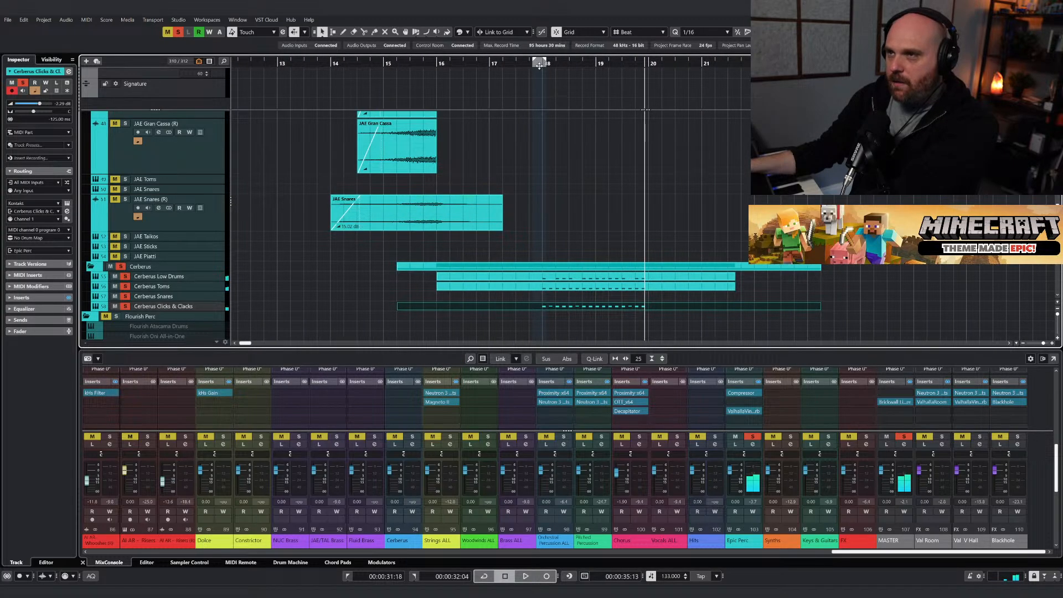
pyautogui.press('space')
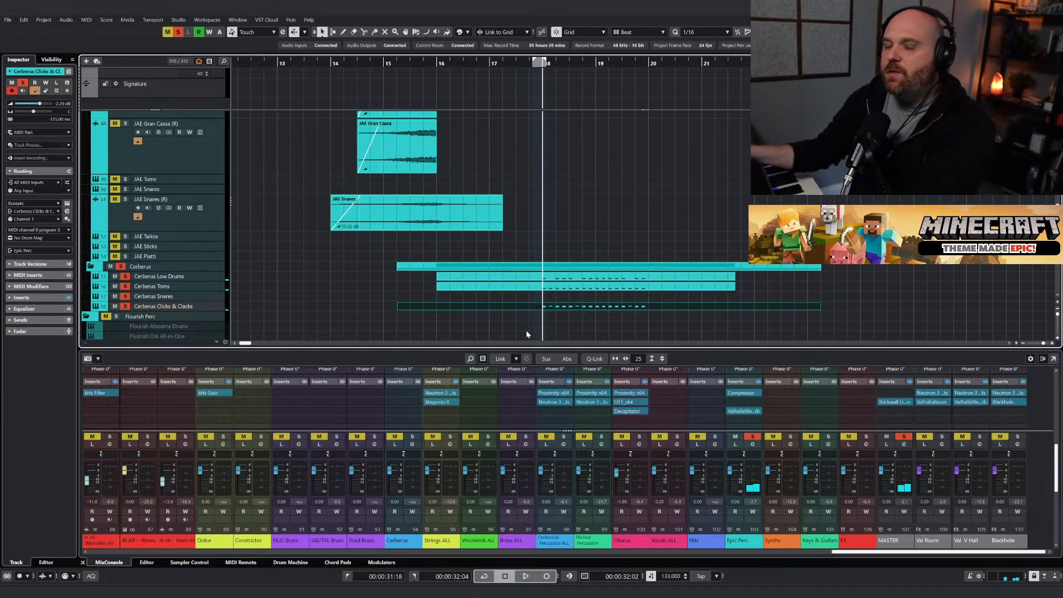
# Add a stereo effect track to the selected Epic Perc channel with No Effect, output to MASTER, created inside the folder.
pyautogui.click(739, 545)
pyautogui.rightClick(739, 547)
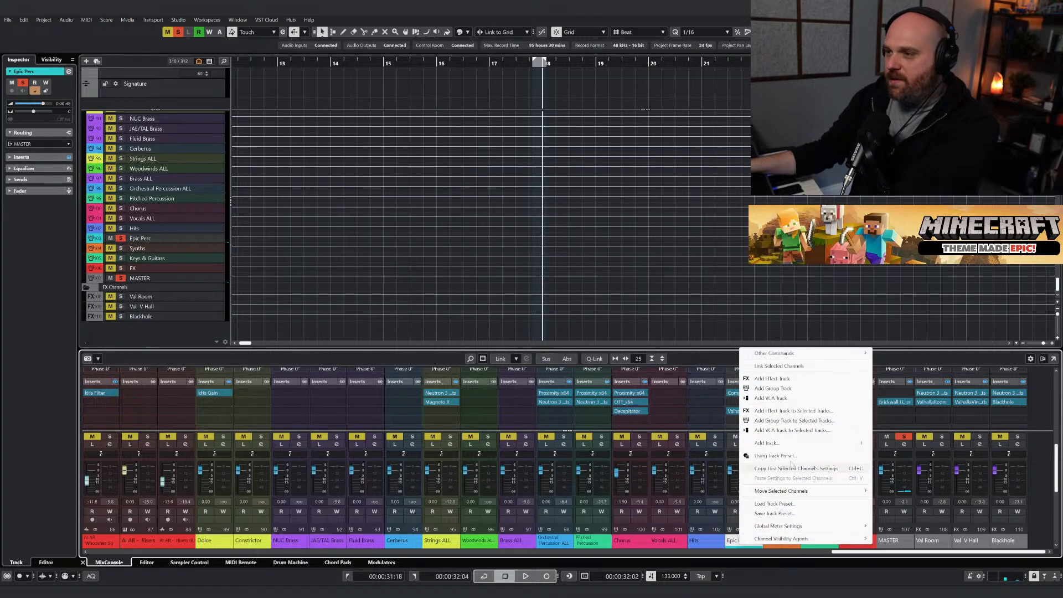
pyautogui.click(794, 411)
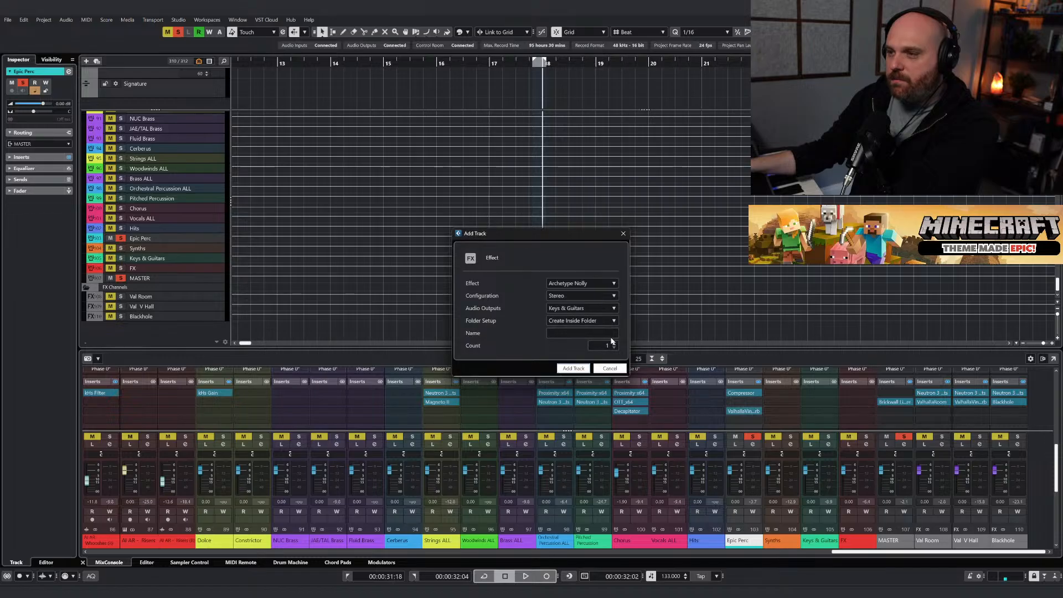
pyautogui.click(573, 283)
pyautogui.write('non')
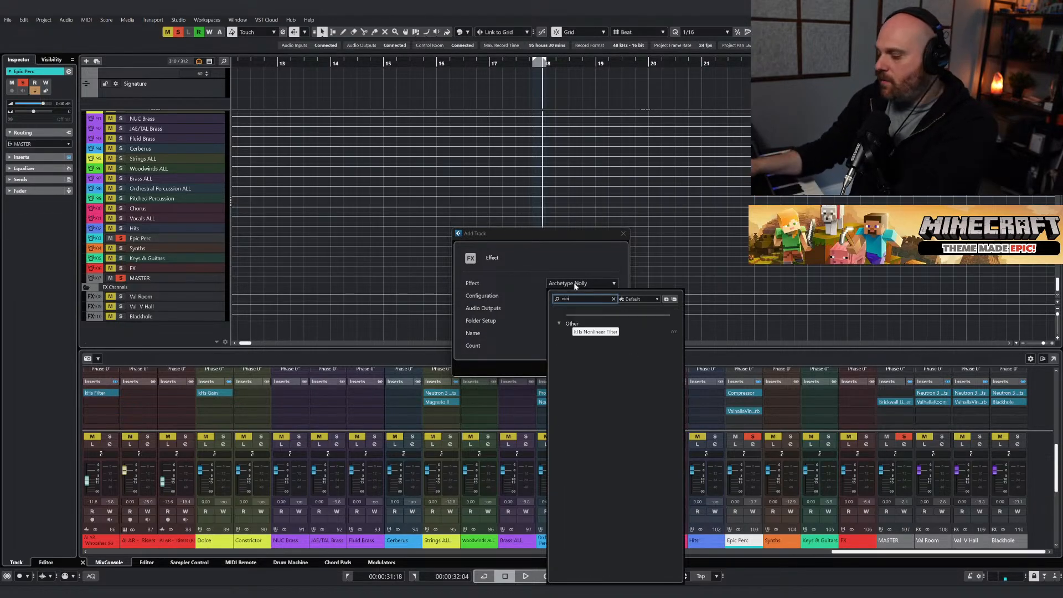
pyautogui.press('BackSpace')
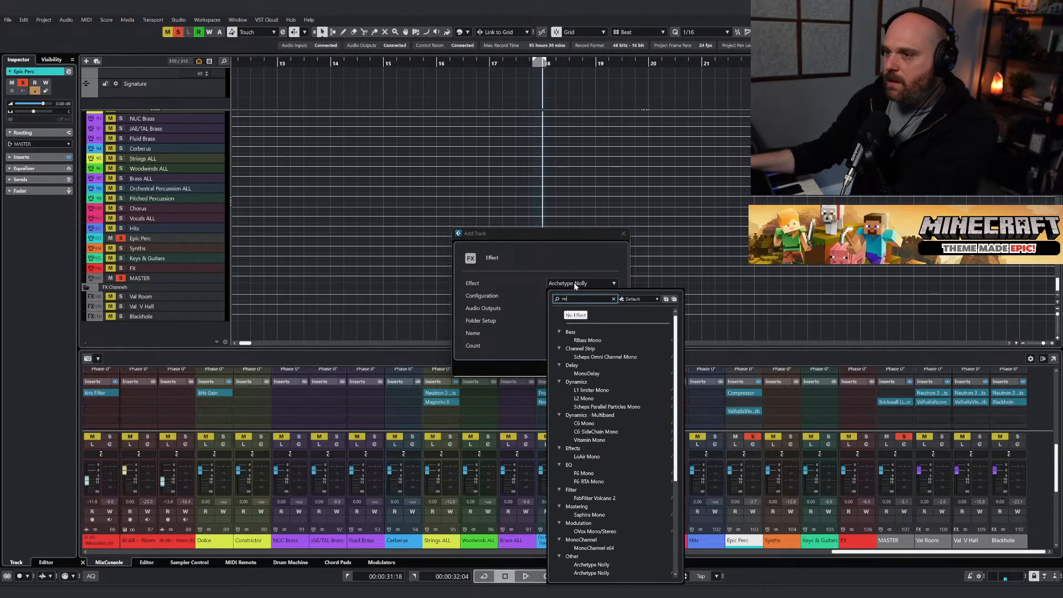
pyautogui.click(577, 318)
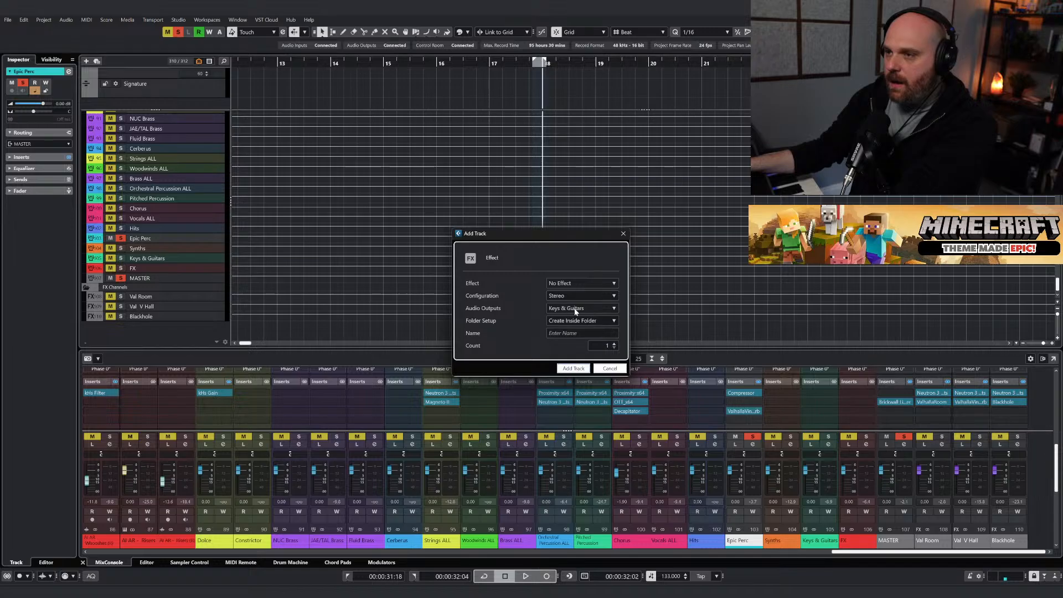
pyautogui.click(575, 309)
pyautogui.click(586, 436)
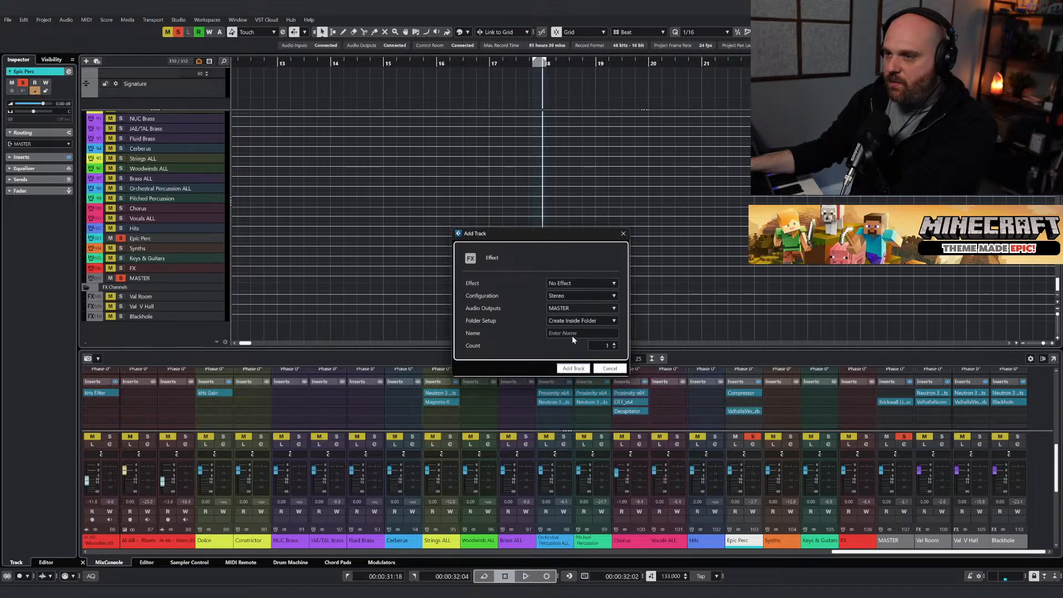
pyautogui.click(572, 368)
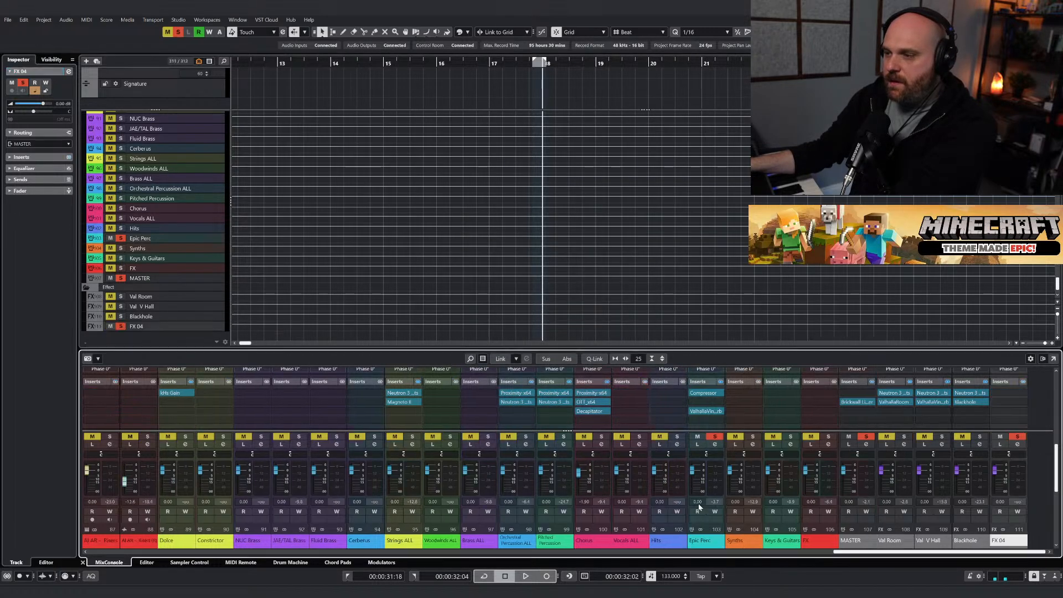
# Rename the new effect channel as DRUM COMP.
pyautogui.doubleClick(1005, 543)
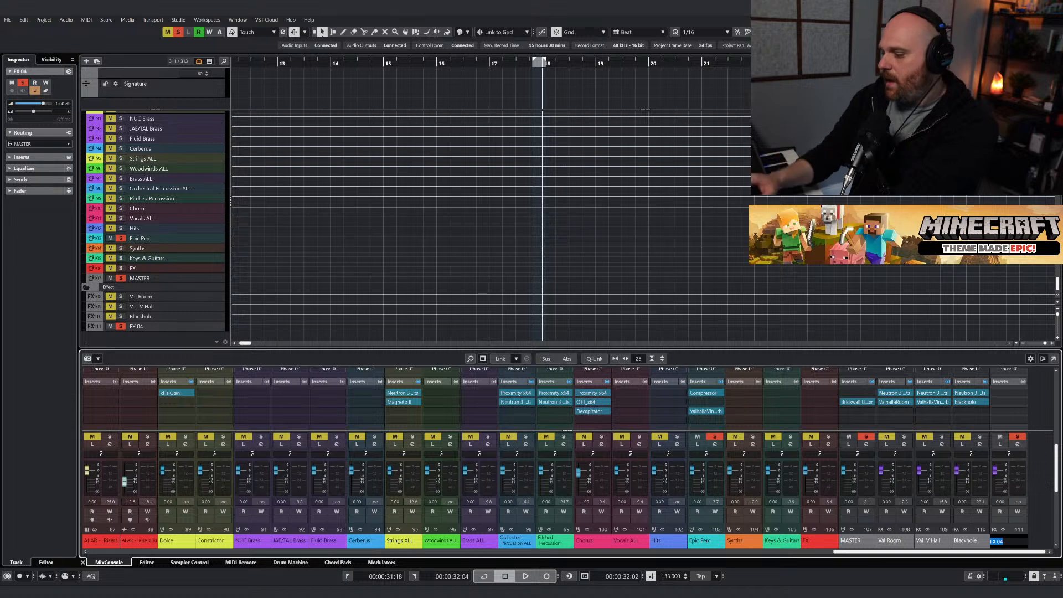
pyautogui.write('D')
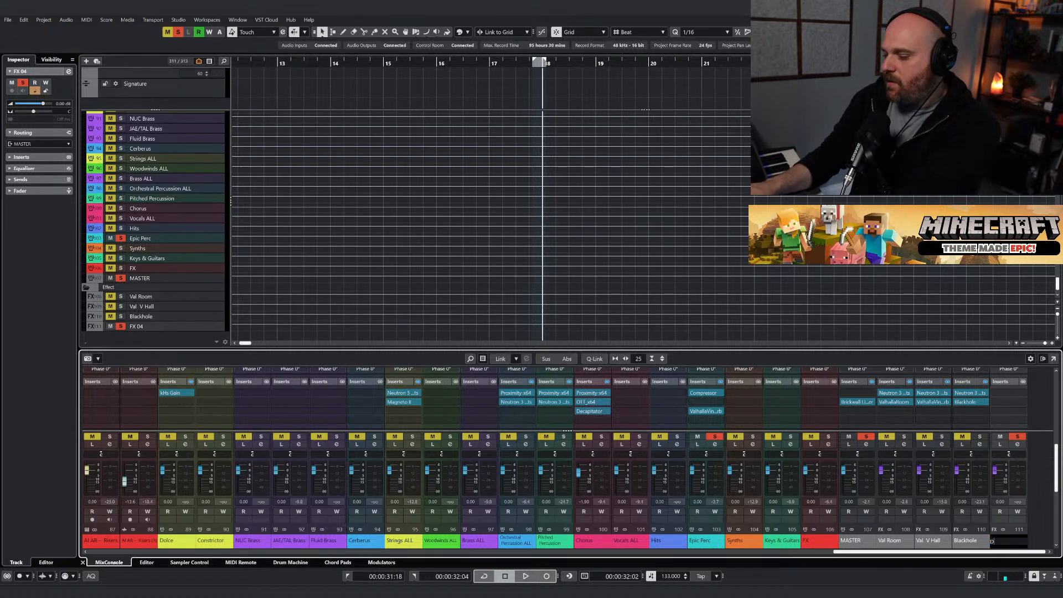
pyautogui.write('RUM COMP')
pyautogui.press('Return')
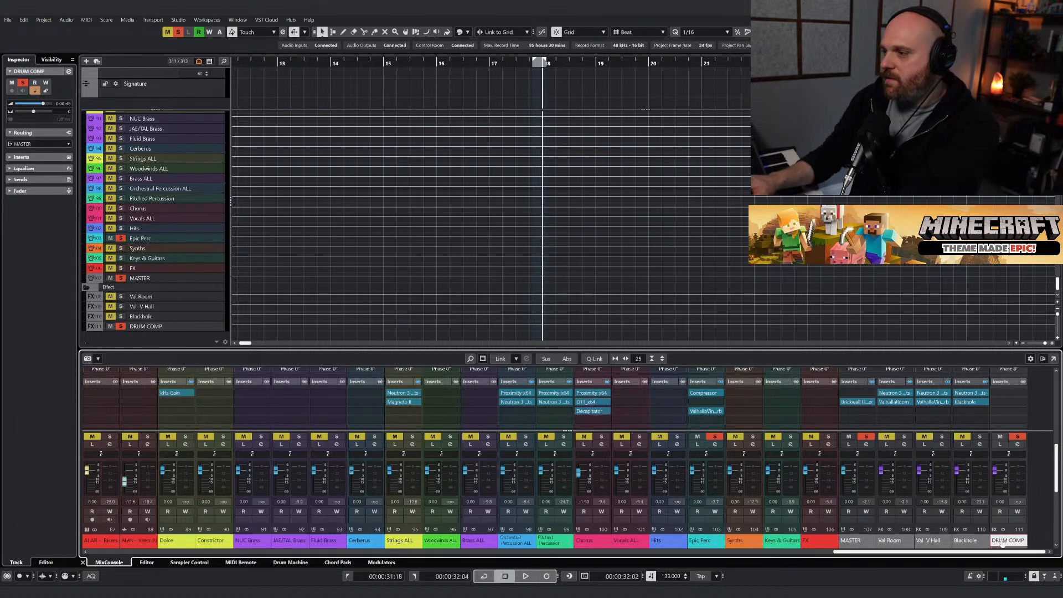
# Insert a Compressor in the second insert slot of the DRUM COMP channel.
pyautogui.scroll(1, 421, 88)
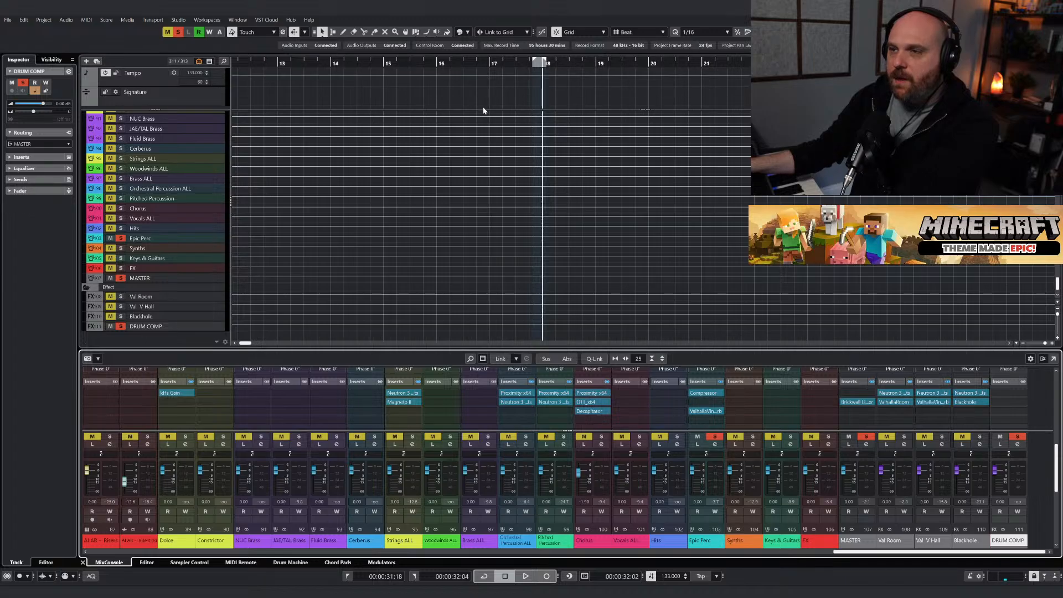
pyautogui.scroll(10, 479, 136)
pyautogui.click(1011, 411)
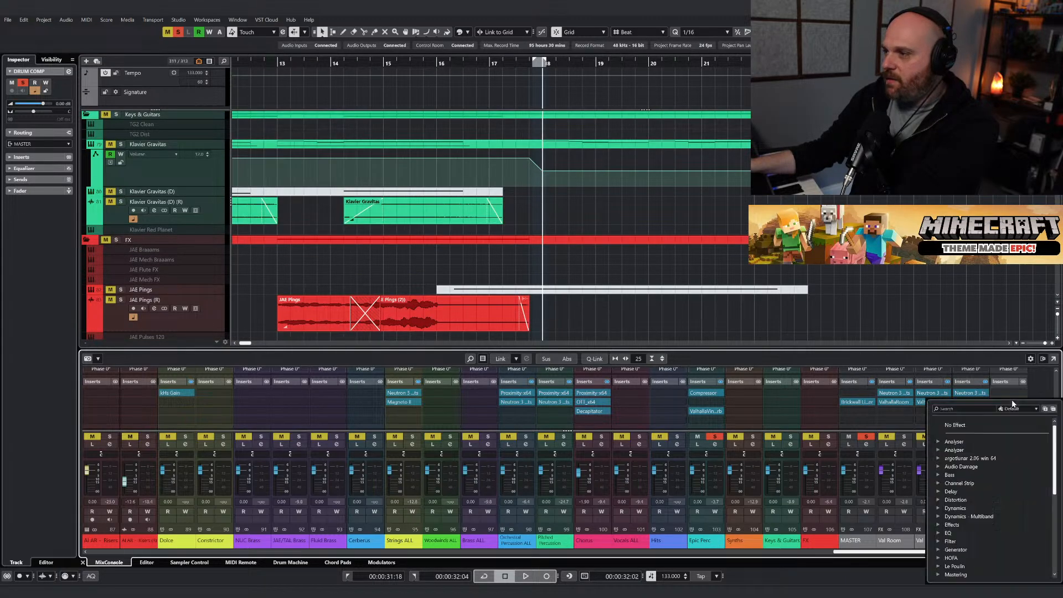
pyautogui.write('compres')
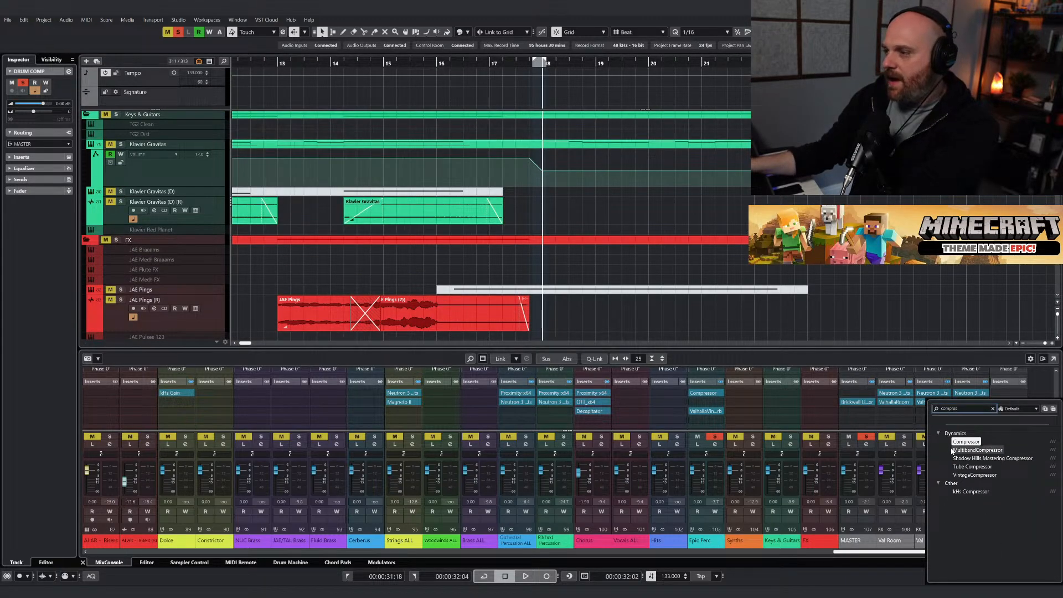
pyautogui.moveTo(511, 186); pyautogui.dragTo(355, 174)
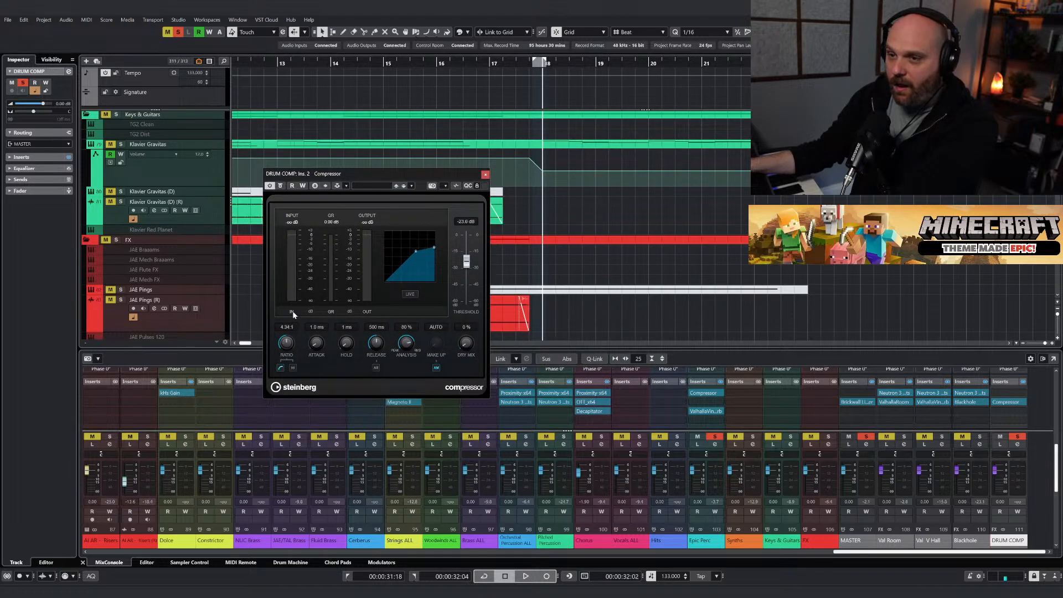
# Set the DRUM COMP compressor to ratio 5.22:1, attack 0.1 ms and release 277 ms, and close the plug-in.
pyautogui.moveTo(293, 311); pyautogui.dragTo(291, 305)
pyautogui.moveTo(383, 359); pyautogui.dragTo(382, 360)
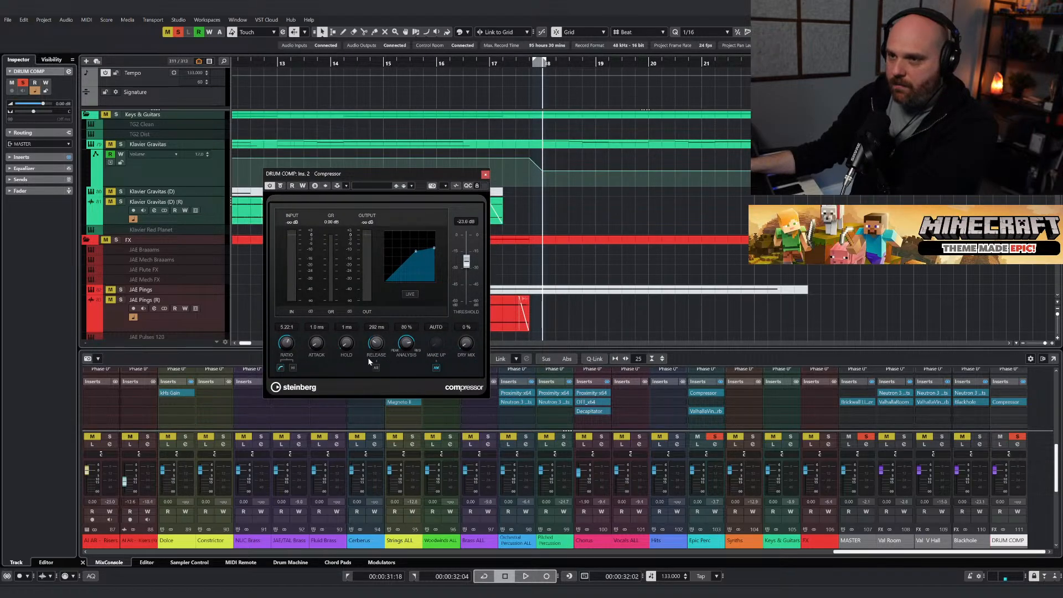
pyautogui.moveTo(317, 344); pyautogui.dragTo(316, 349)
pyautogui.click(485, 173)
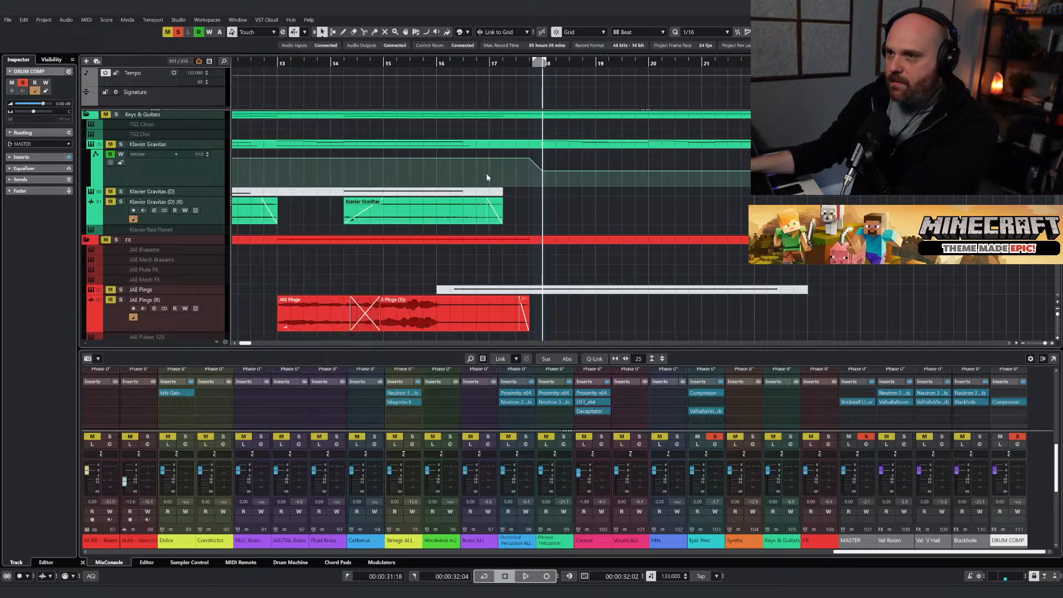
# Insert Decapitator in the first insert slot of DRUM COMP, ahead of the compressor, and close its window.
pyautogui.click(1003, 390)
pyautogui.write('decap')
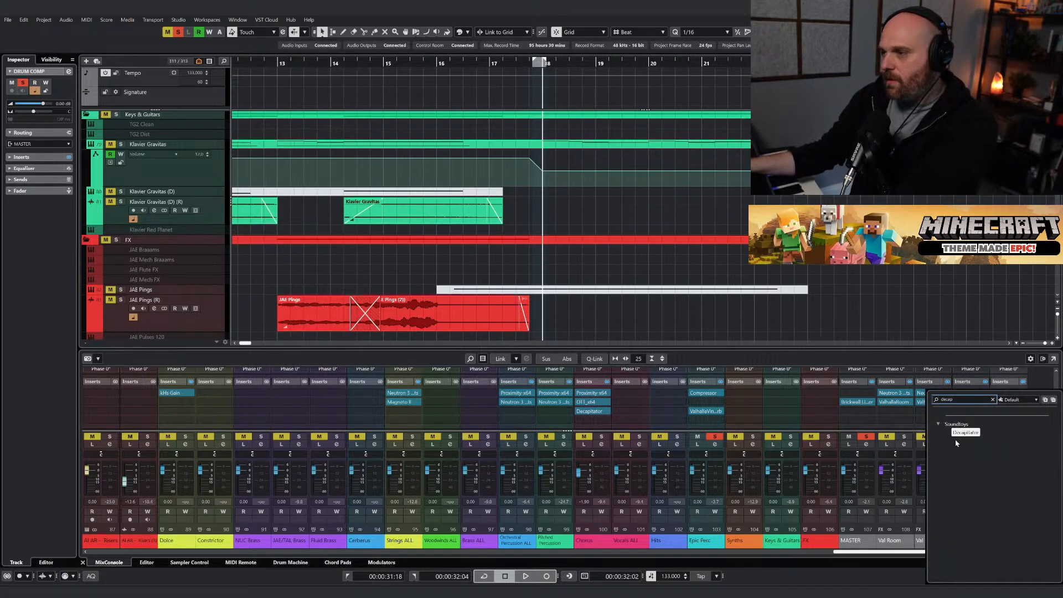
pyautogui.press('Return')
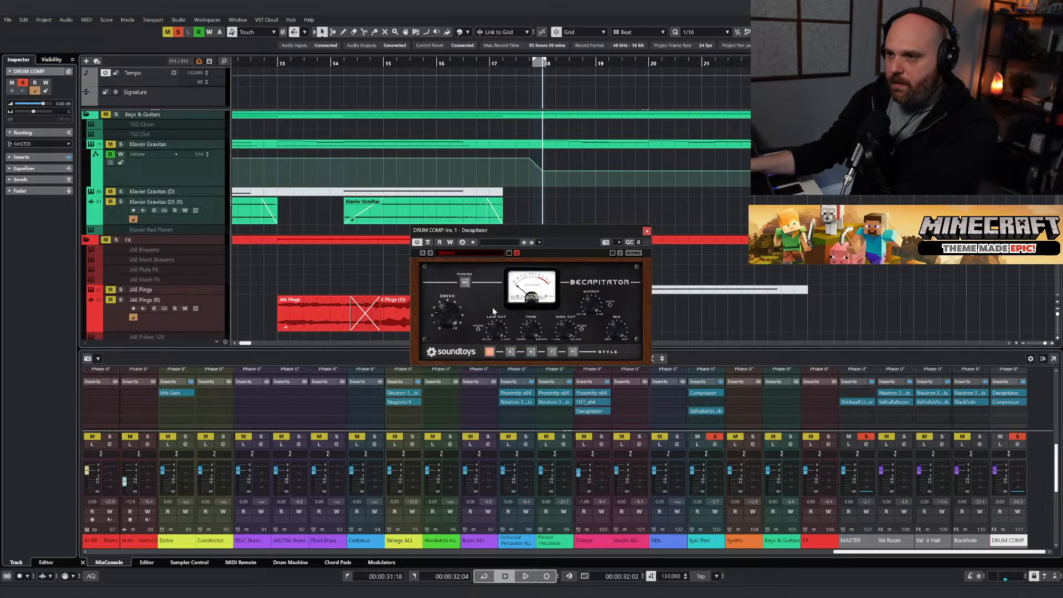
pyautogui.click(647, 231)
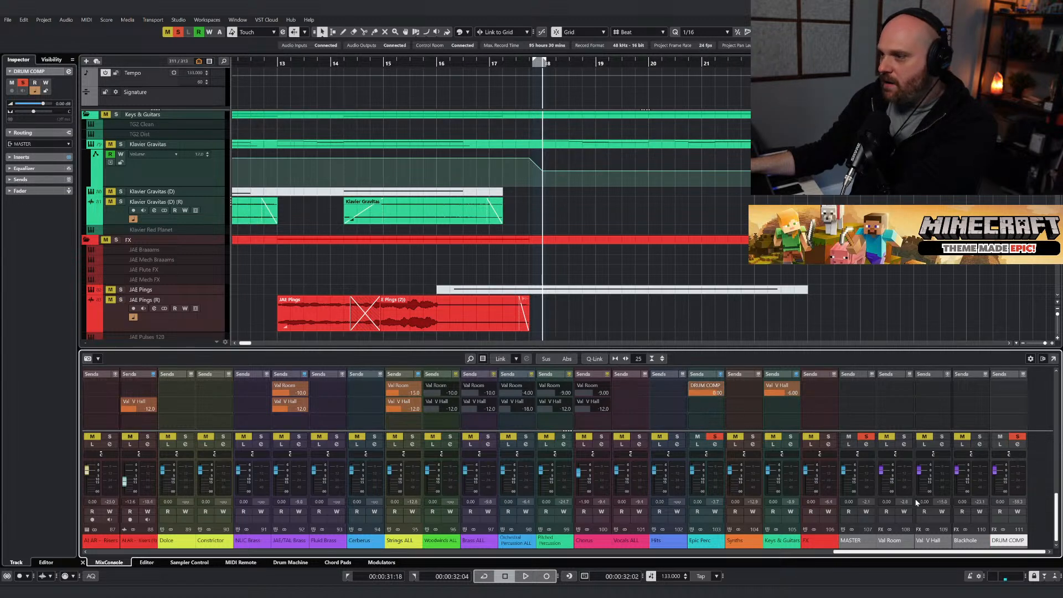
# Solo Epic Perc together with DRUM COMP and play the percussion from just before bar 18.
pyautogui.click(178, 33)
pyautogui.click(716, 437)
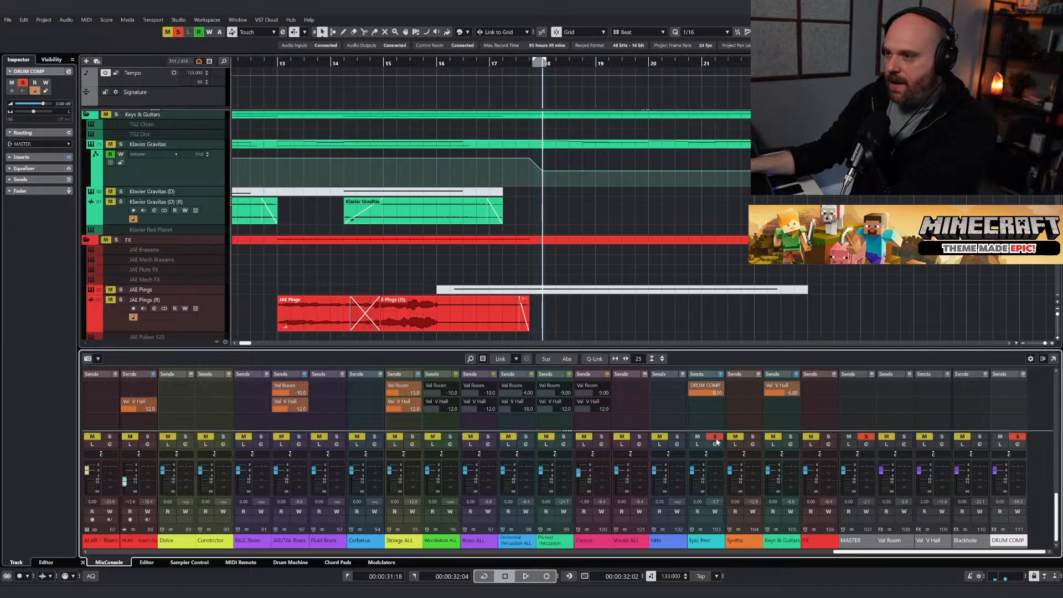
pyautogui.press('space')
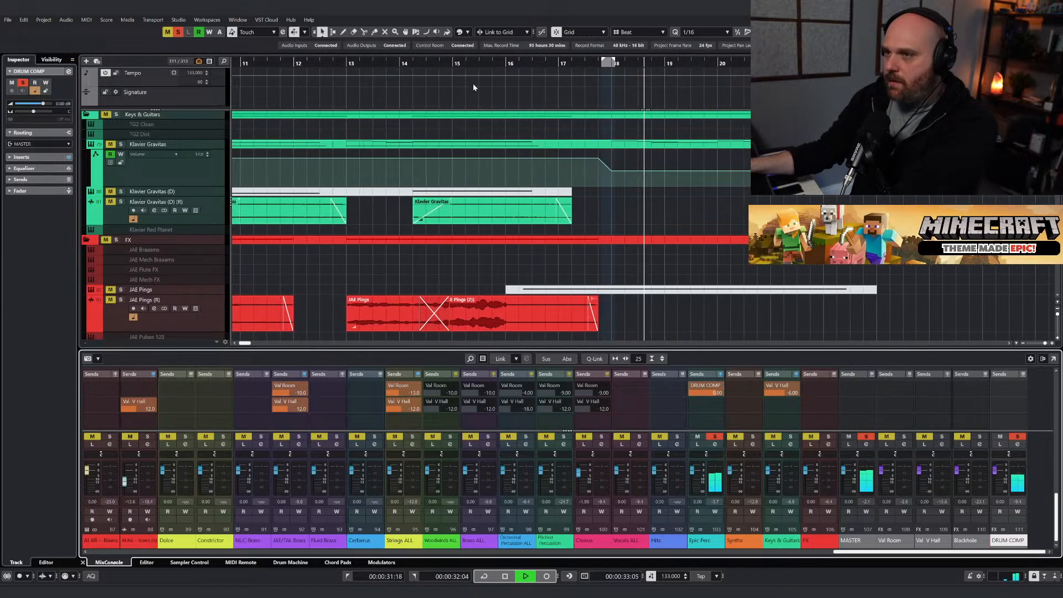
pyautogui.press('space')
# Compare the soloed Epic Perc playback with the DRUM COMP channel muted and soloed.
pyautogui.click(394, 67)
pyautogui.scroll(-4, 680, 275)
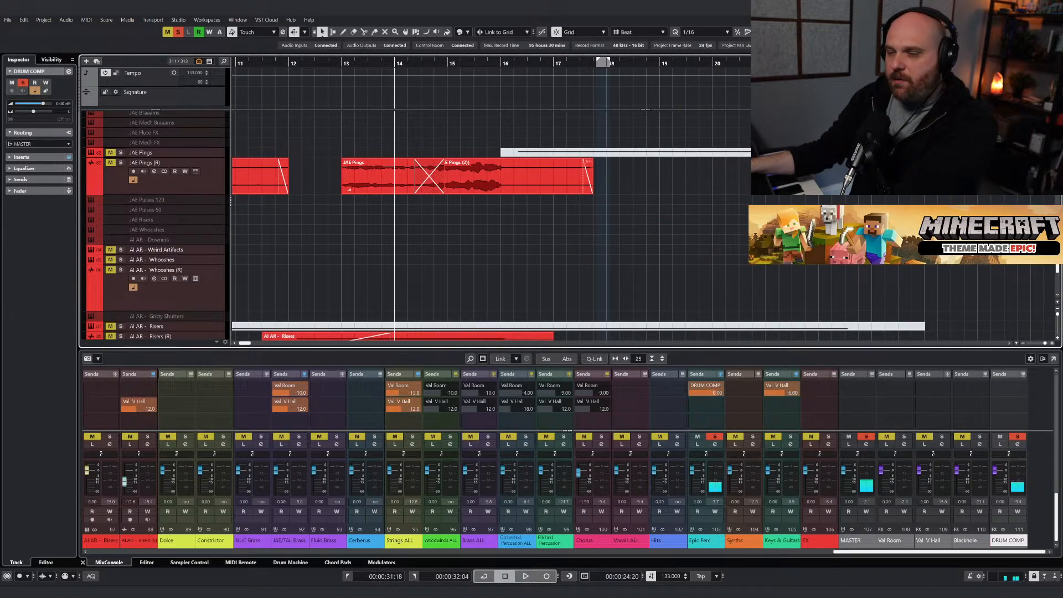
pyautogui.click(1015, 436)
pyautogui.press('space')
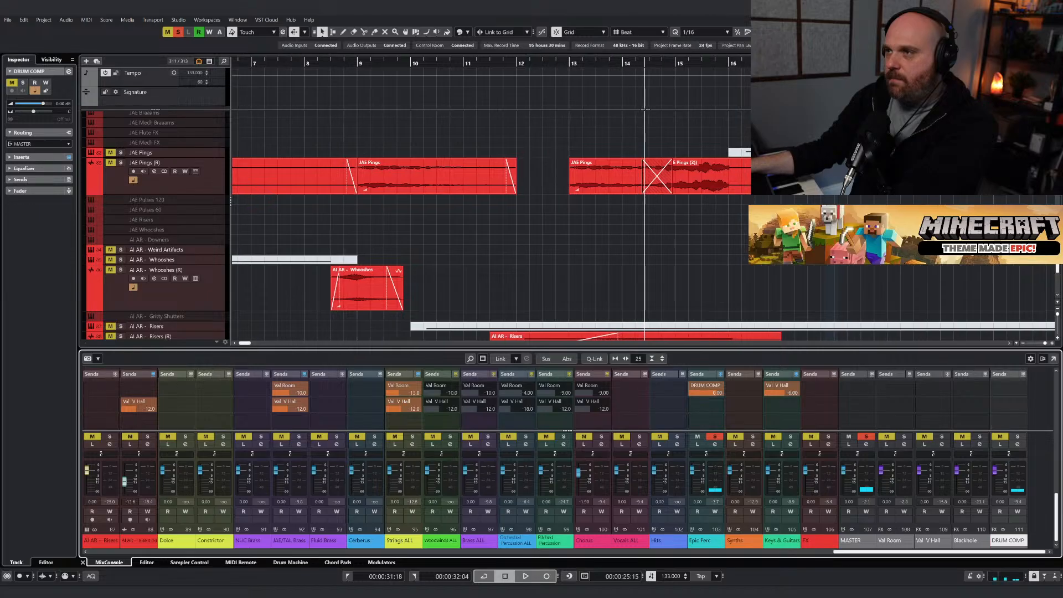
pyautogui.press('space')
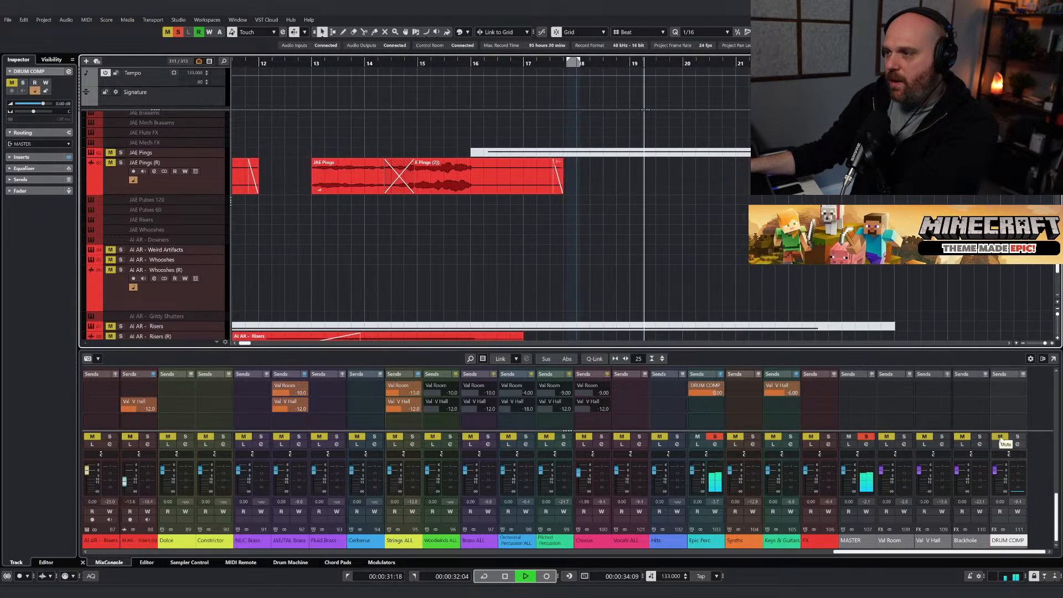
pyautogui.click(1017, 437)
pyautogui.press('space')
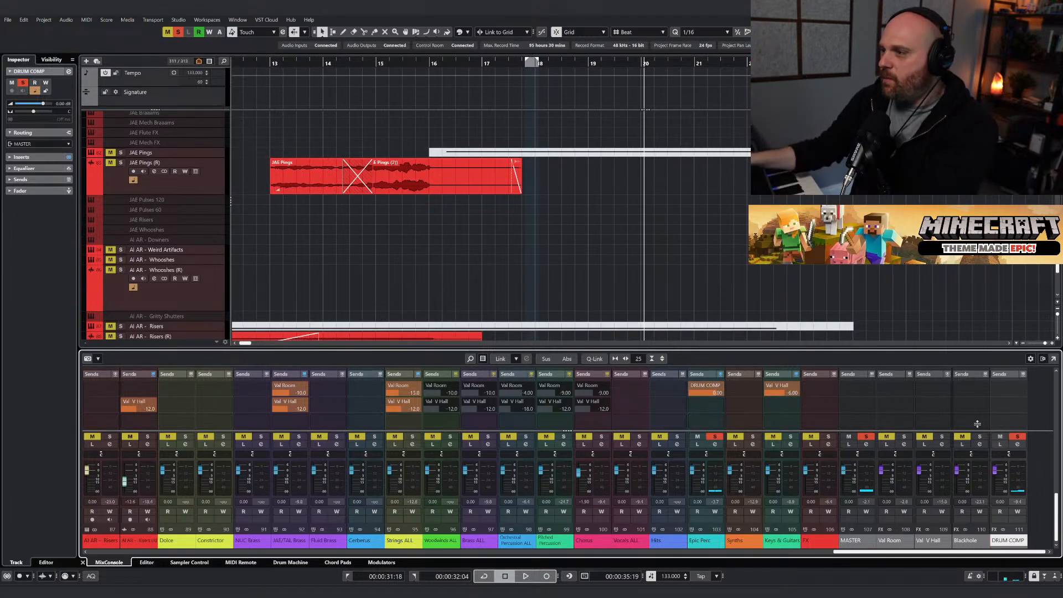
# Lower the DRUM COMP compressor threshold to -27.4 dB, audition it from just before bar 18, and close the plug-in.
pyautogui.scroll(5, 1002, 389)
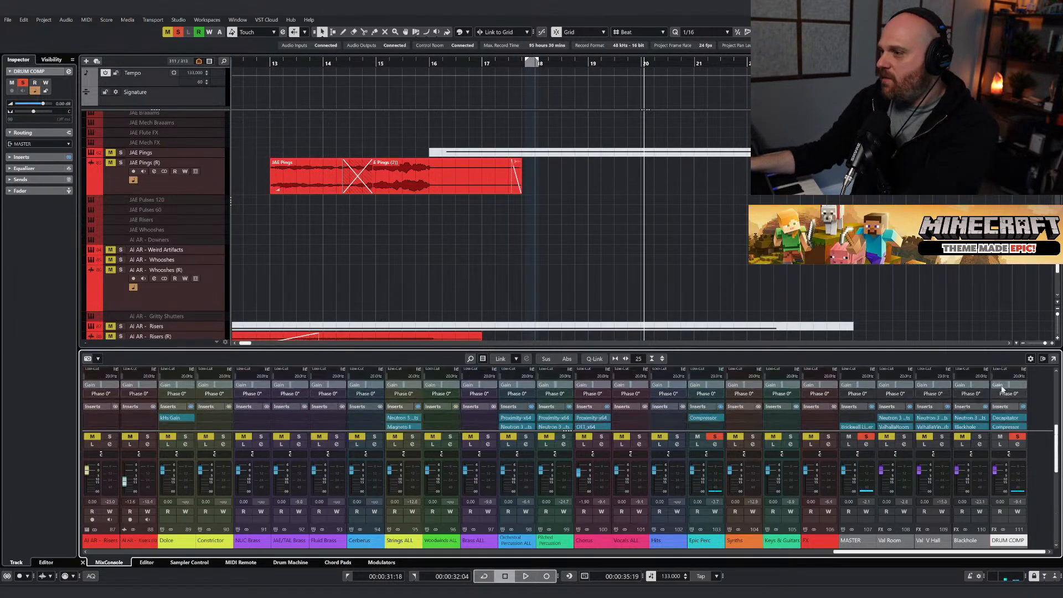
pyautogui.click(1000, 427)
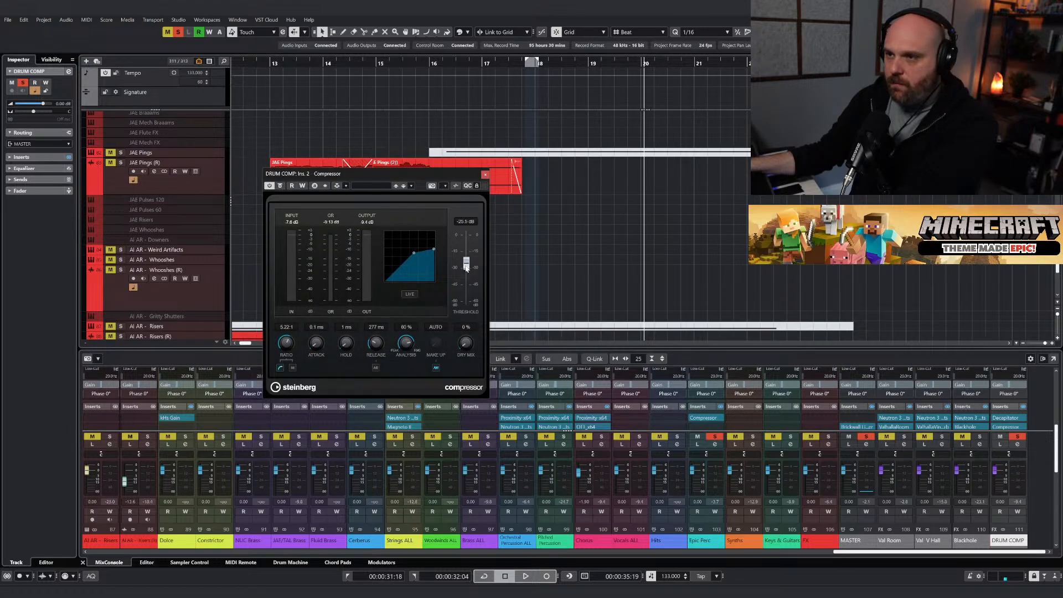
pyautogui.moveTo(466, 267); pyautogui.dragTo(466, 272)
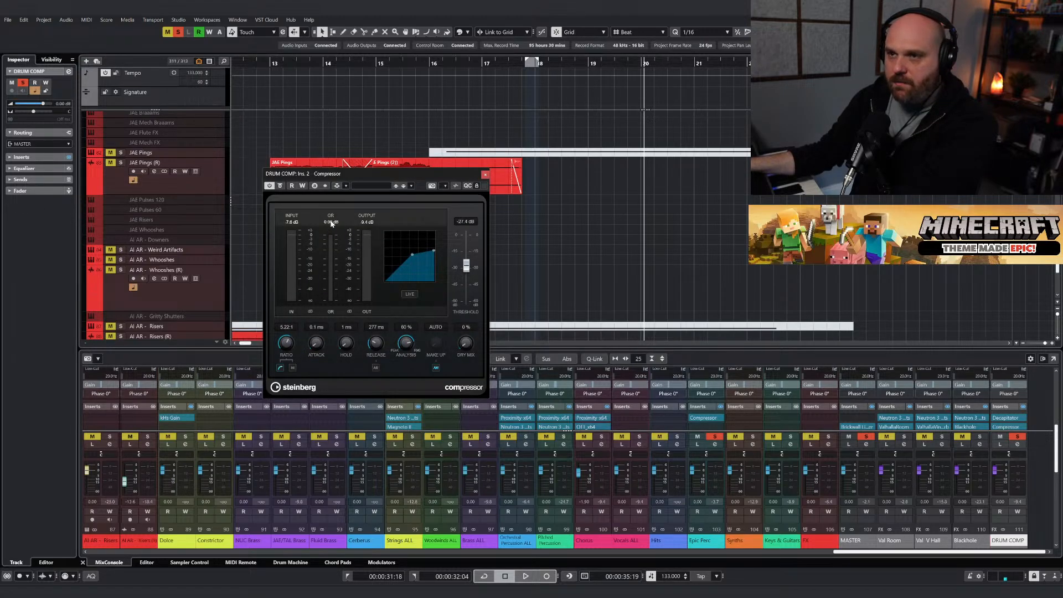
pyautogui.moveTo(507, 64); pyautogui.dragTo(530, 63)
pyautogui.press('space')
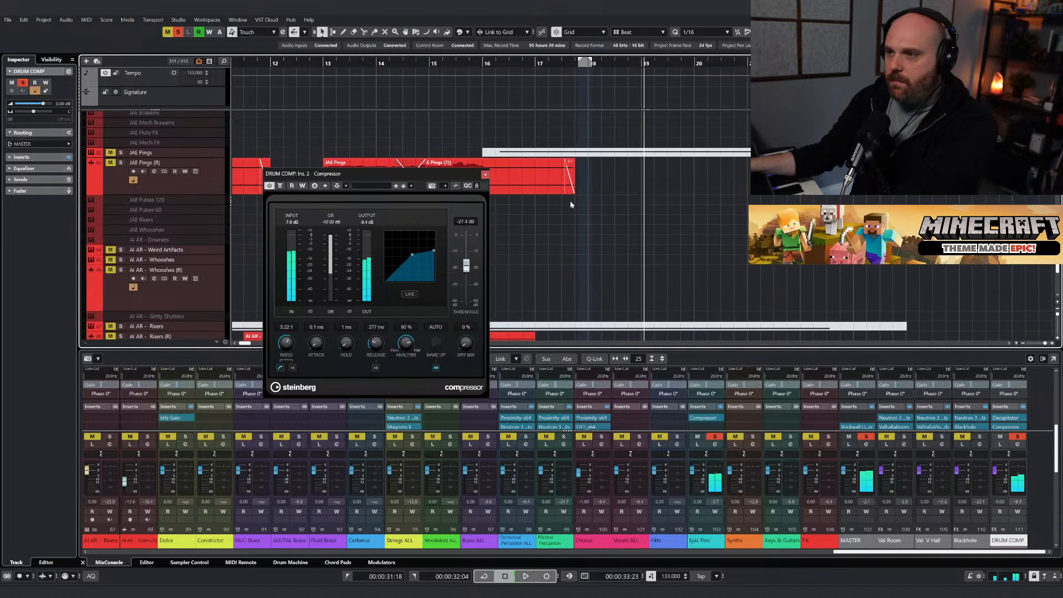
pyautogui.click(484, 176)
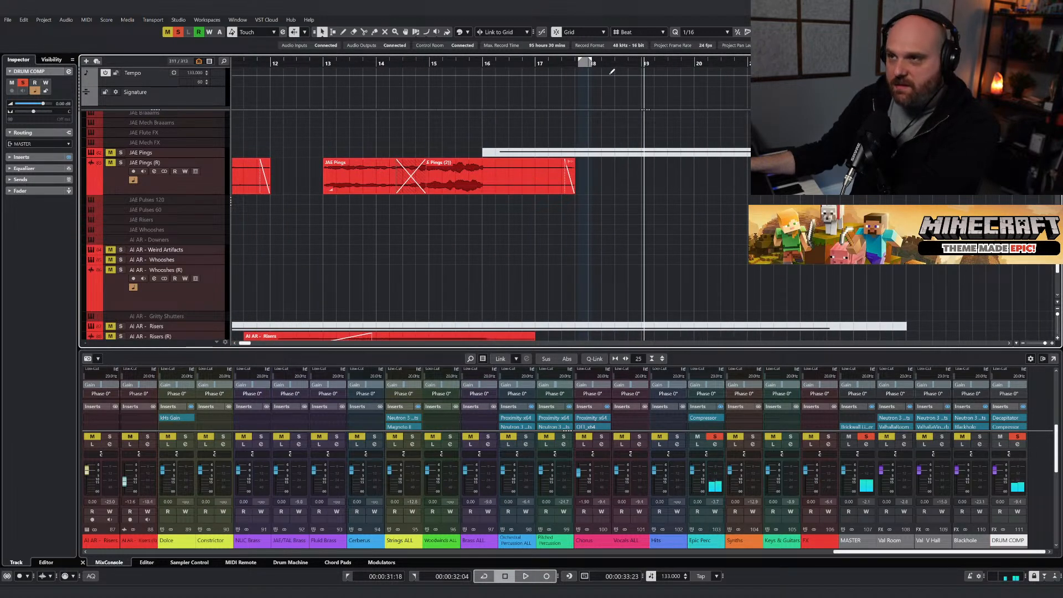
# Lower the DRUM COMP fader to -6.26 dB while playing the soloed percussion.
pyautogui.press('space')
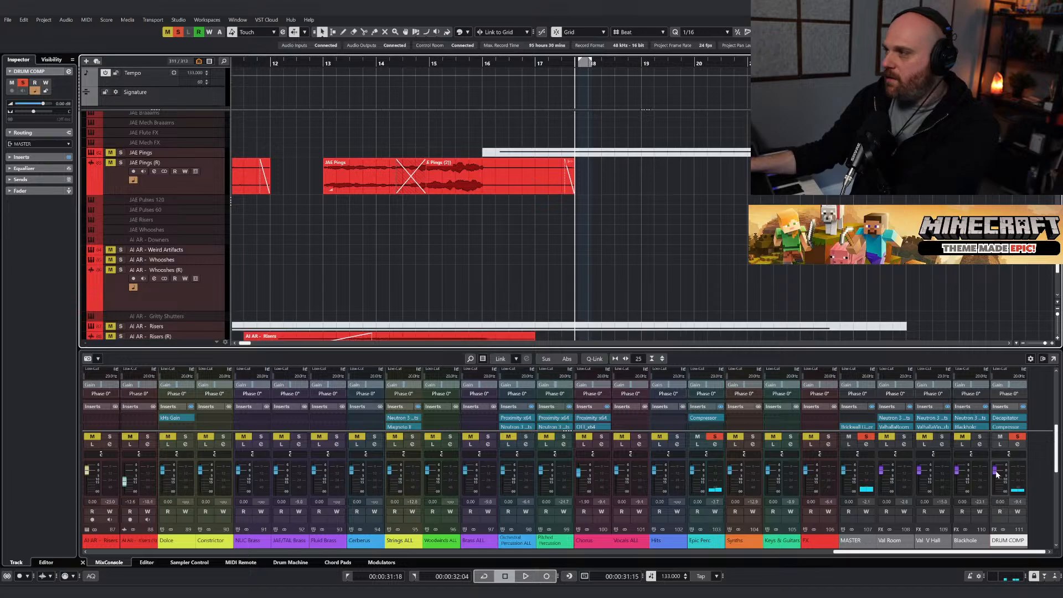
pyautogui.press('space')
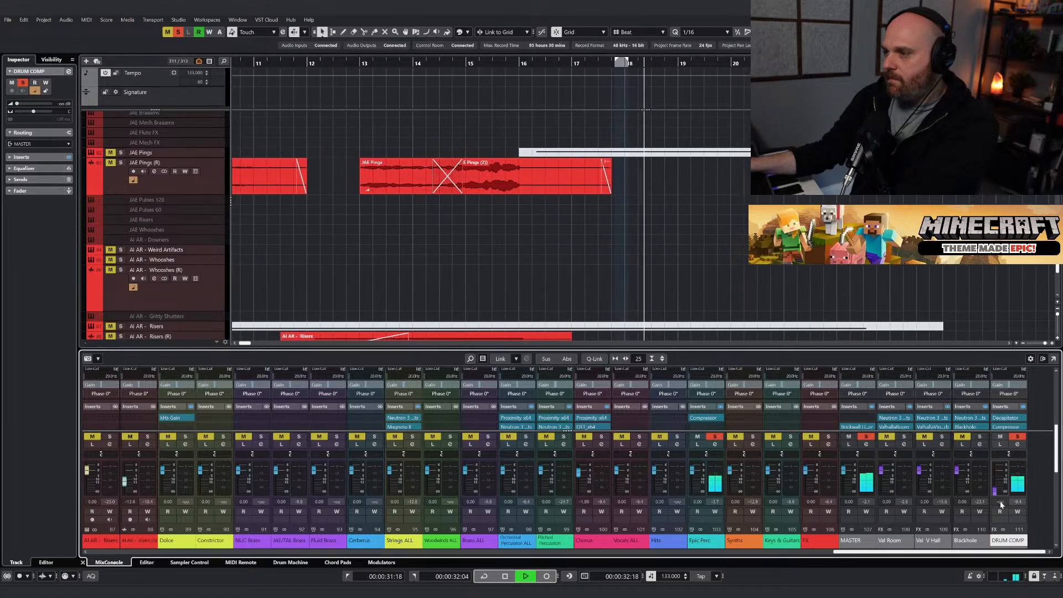
pyautogui.moveTo(994, 474)
pyautogui.mouseDown()
pyautogui.moveTo(1000, 491)
pyautogui.moveTo(999, 479)
pyautogui.mouseUp()
pyautogui.press('space')
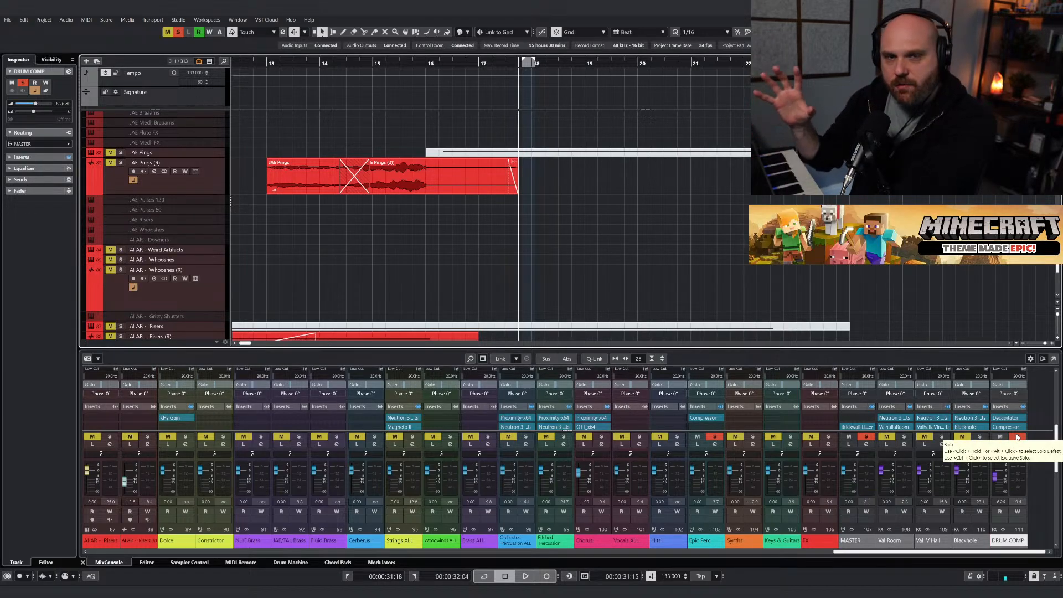
# Compare the percussion with DRUM COMP muted and unmuted, and lower its fader to -7.25 dB.
pyautogui.press('space')
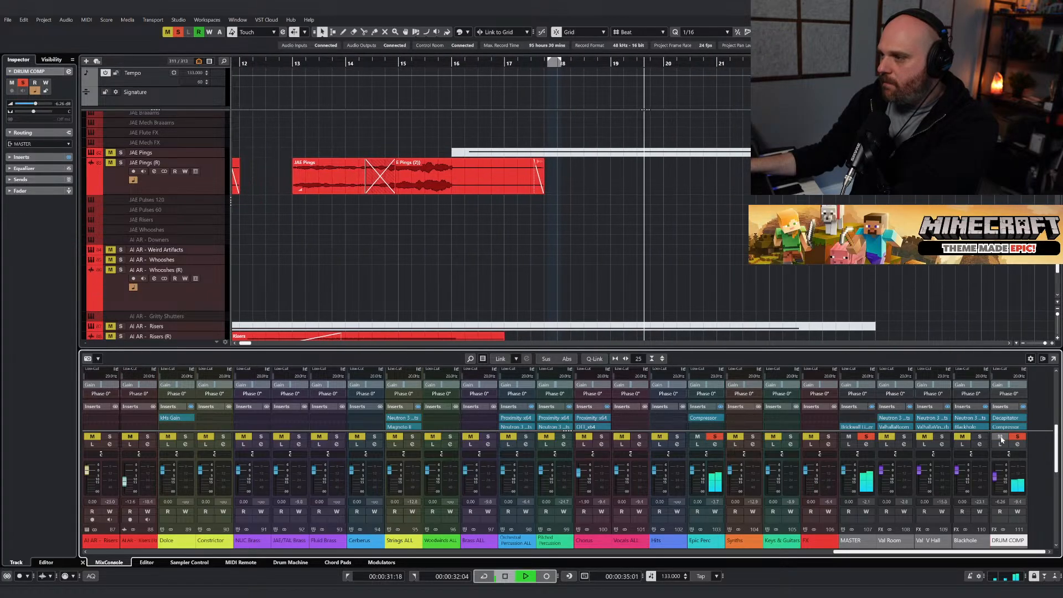
pyautogui.press('space')
pyautogui.click(544, 62)
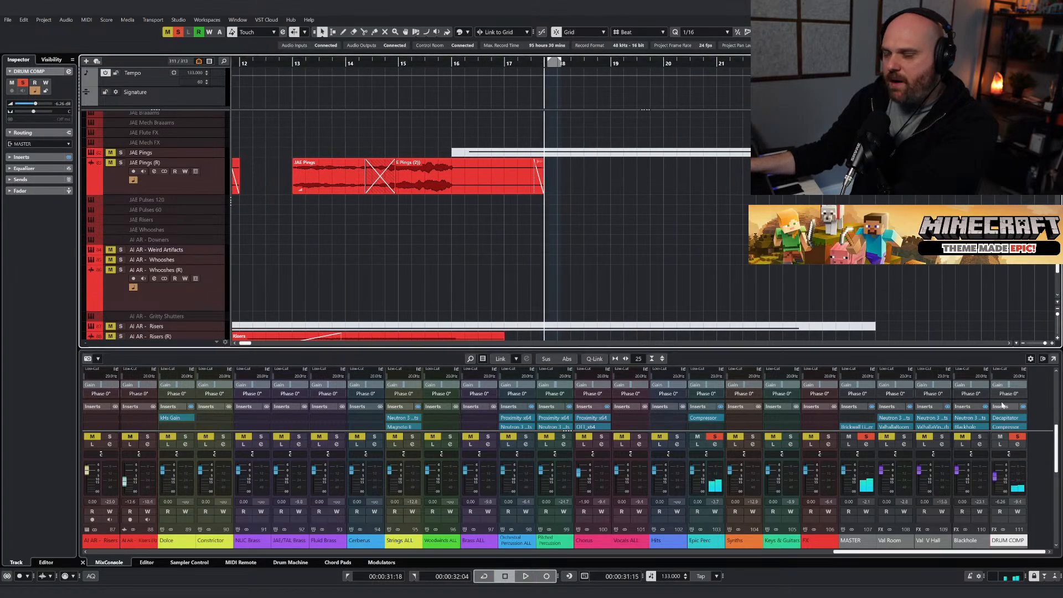
pyautogui.click(1001, 437)
pyautogui.press('space')
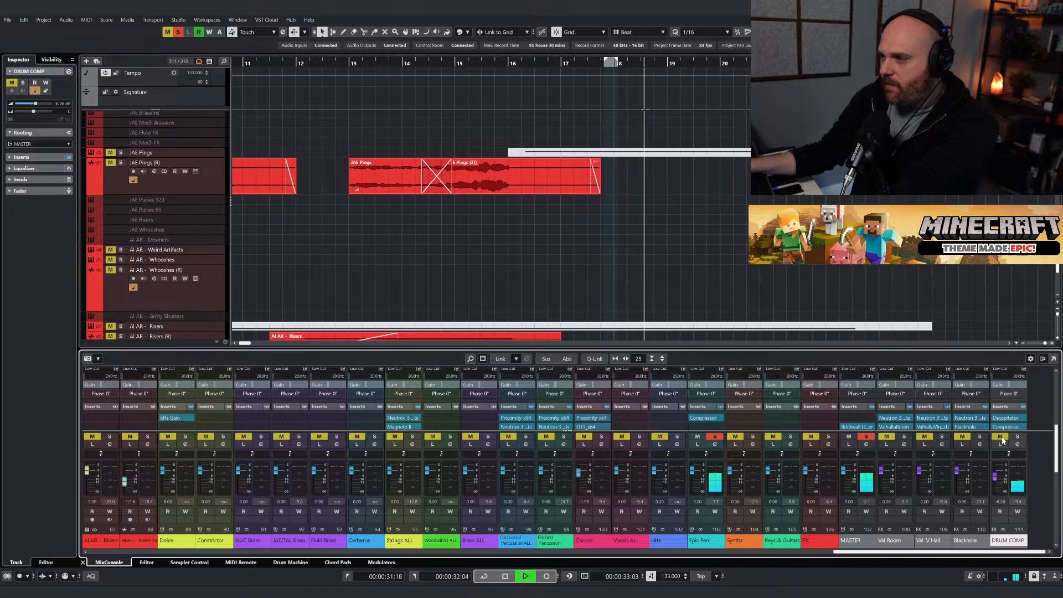
pyautogui.click(1002, 438)
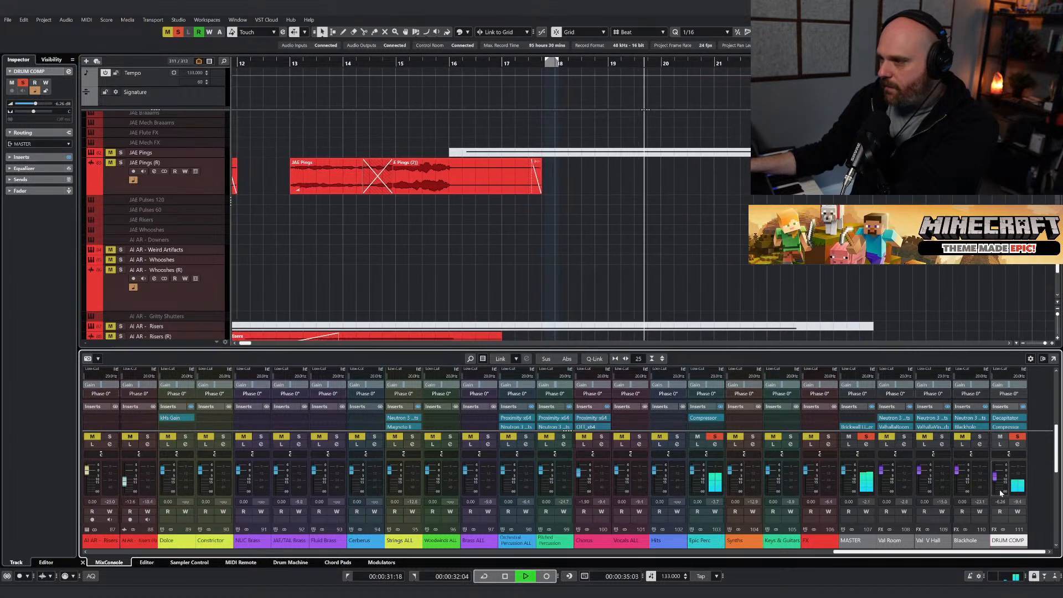
pyautogui.press('space')
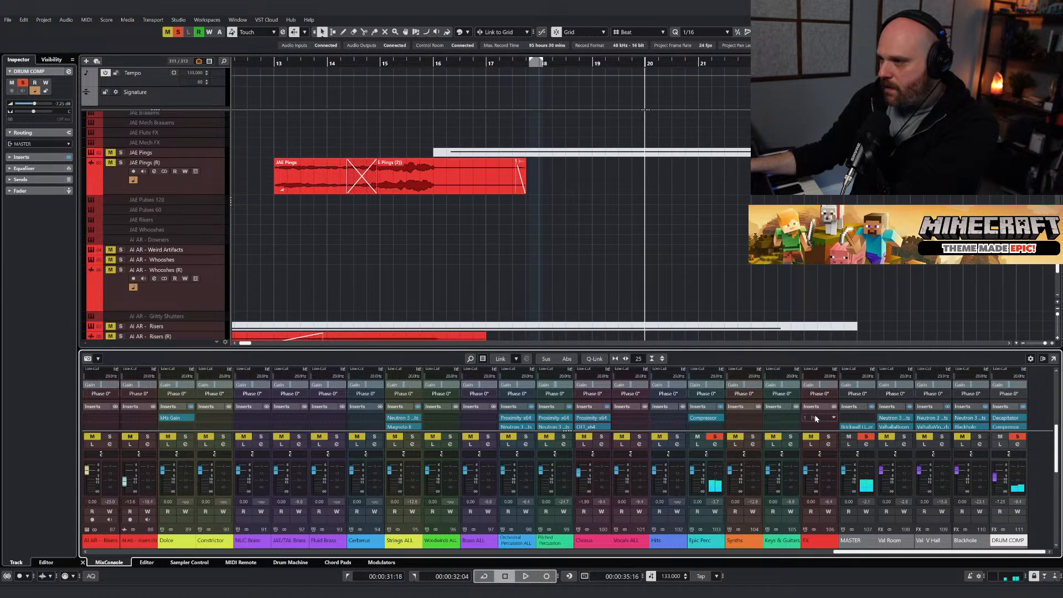
# Reduce the mix of the Epic Perc ValhallaVintageVerb to 9.8 % and close the plug-in.
pyautogui.scroll(-7, 817, 419)
pyautogui.scroll(8, 725, 420)
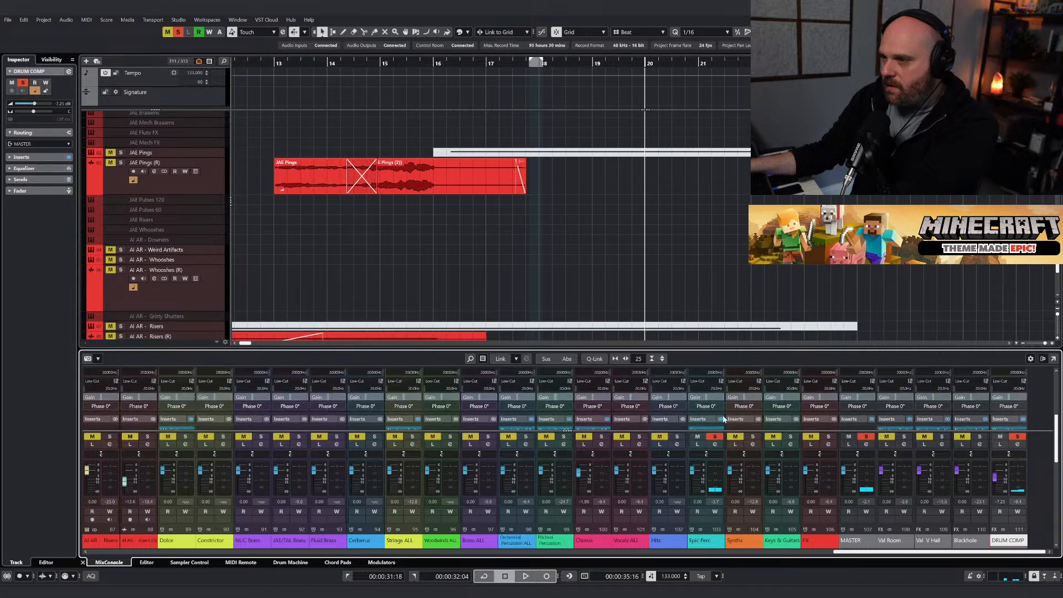
pyautogui.scroll(-2, 724, 419)
pyautogui.click(705, 411)
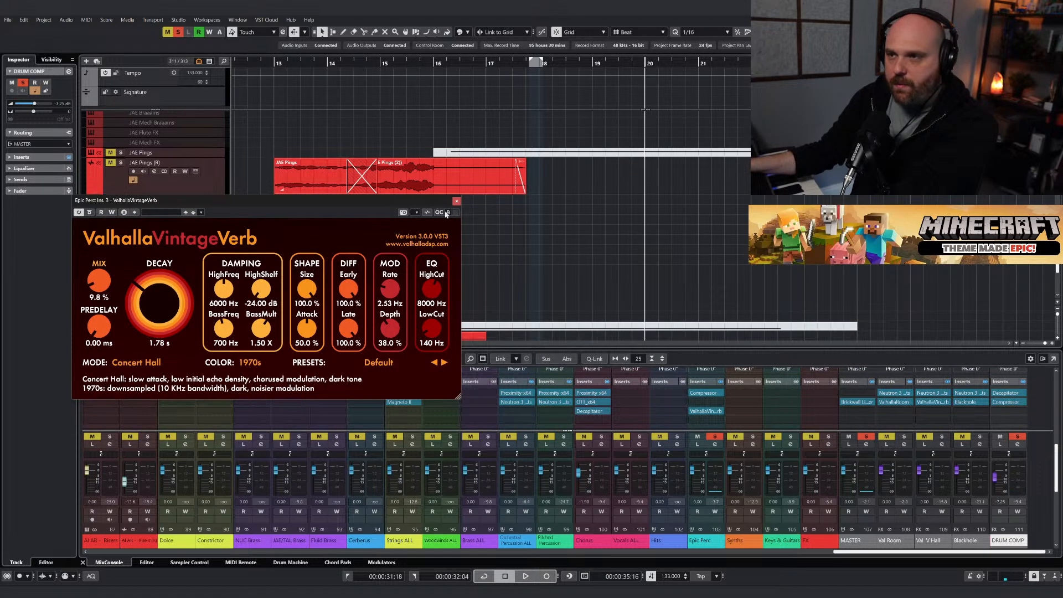
pyautogui.click(456, 200)
# Play the soloed Epic Perc from around bar 18, switching DRUM COMP out and back in to judge its contribution.
pyautogui.doubleClick(540, 62)
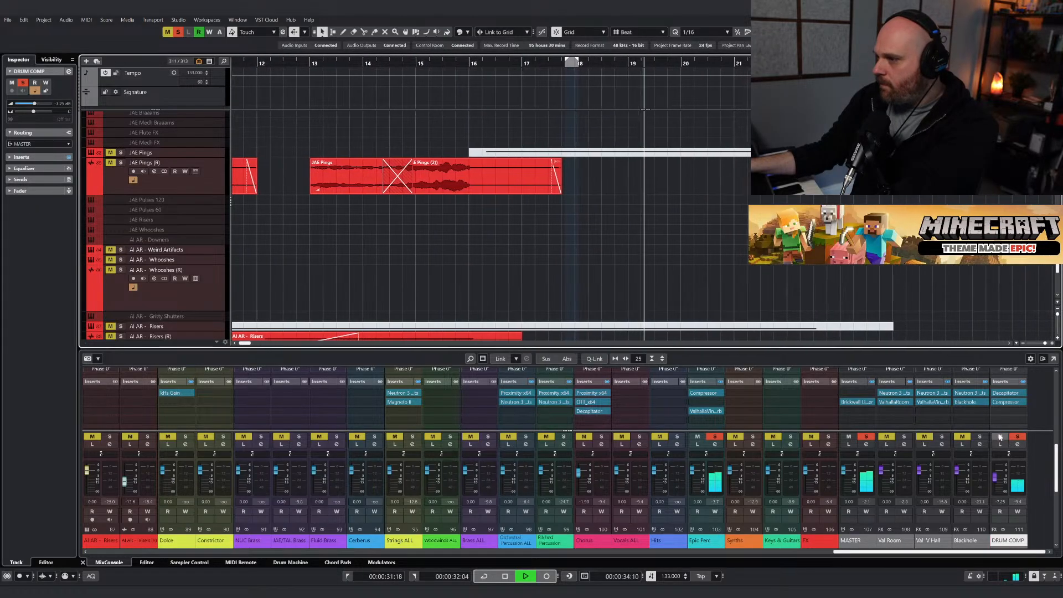
pyautogui.click(1017, 437)
pyautogui.press('space')
pyautogui.click(547, 65)
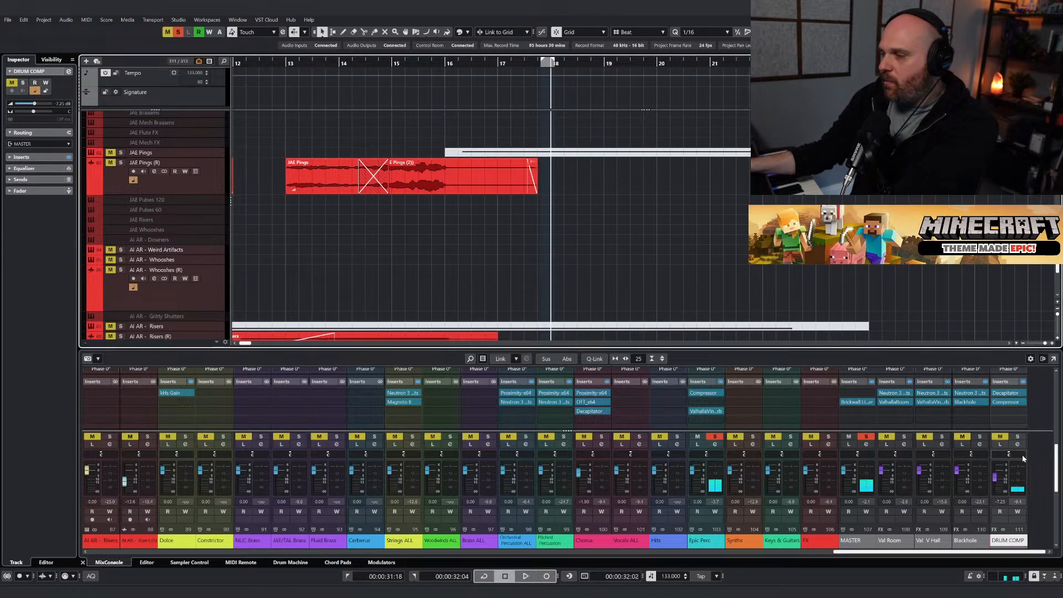
pyautogui.press('space')
pyautogui.click(1003, 440)
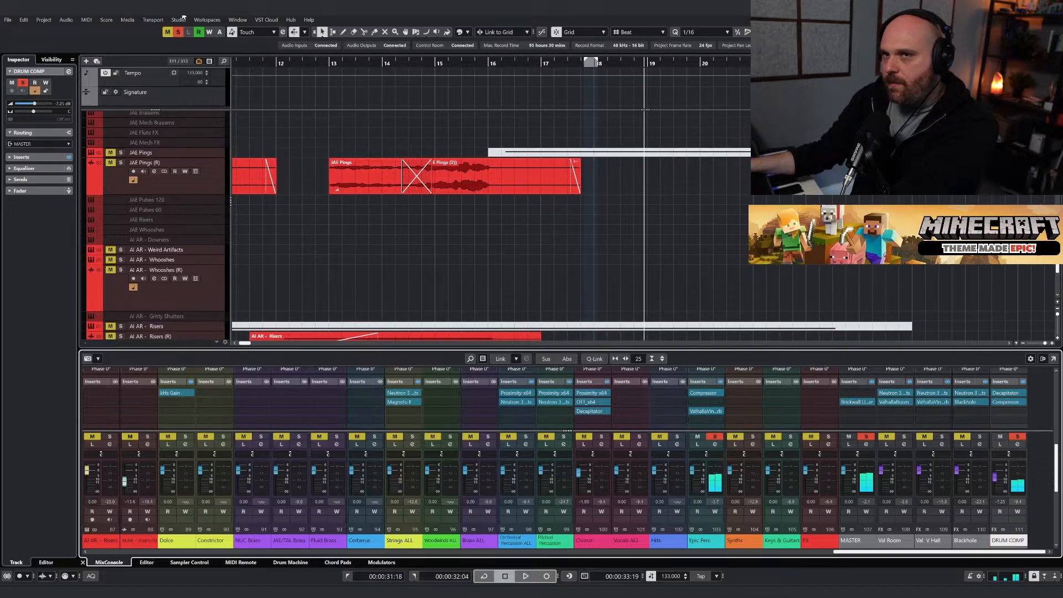
# Clear all solos and lower the DRUM COMP fader to -8.31 dB while playing the full mix from just before bar 18.
pyautogui.click(178, 32)
pyautogui.press('space')
pyautogui.moveTo(547, 64); pyautogui.dragTo(580, 64)
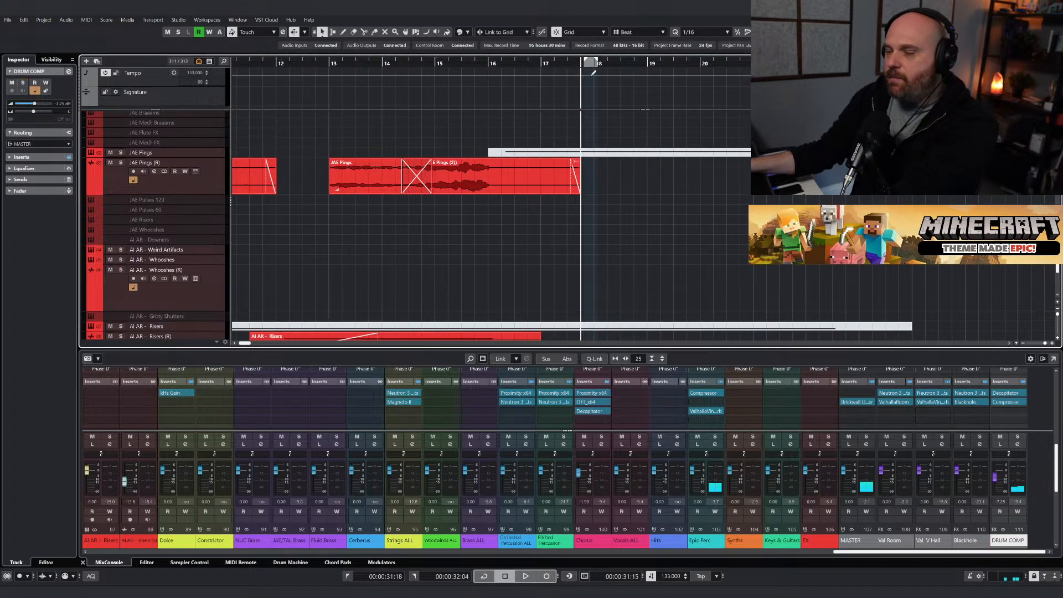
pyautogui.press('space')
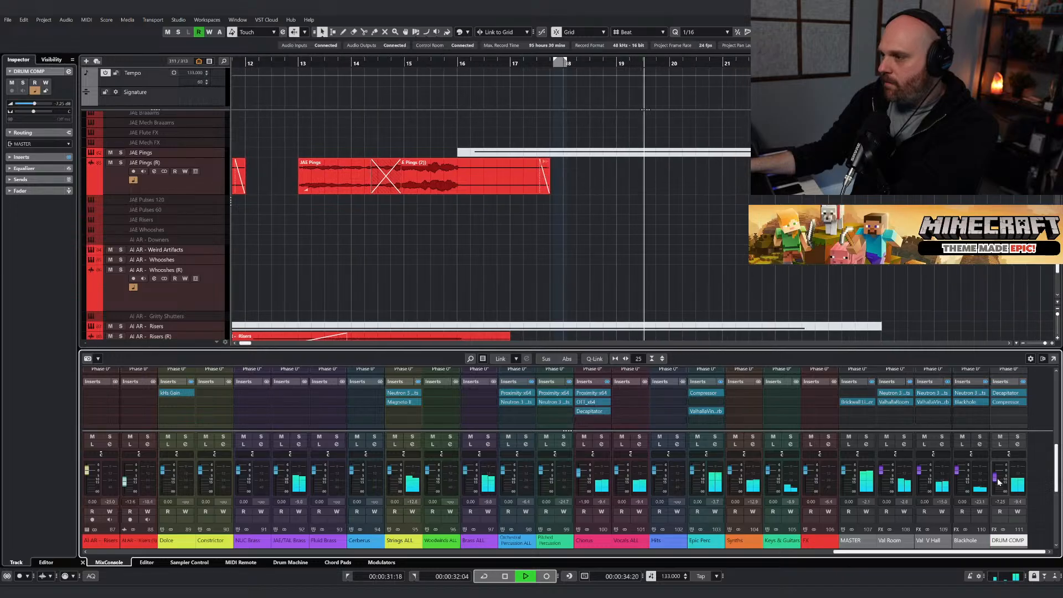
pyautogui.moveTo(996, 475); pyautogui.dragTo(999, 480)
pyautogui.press('space')
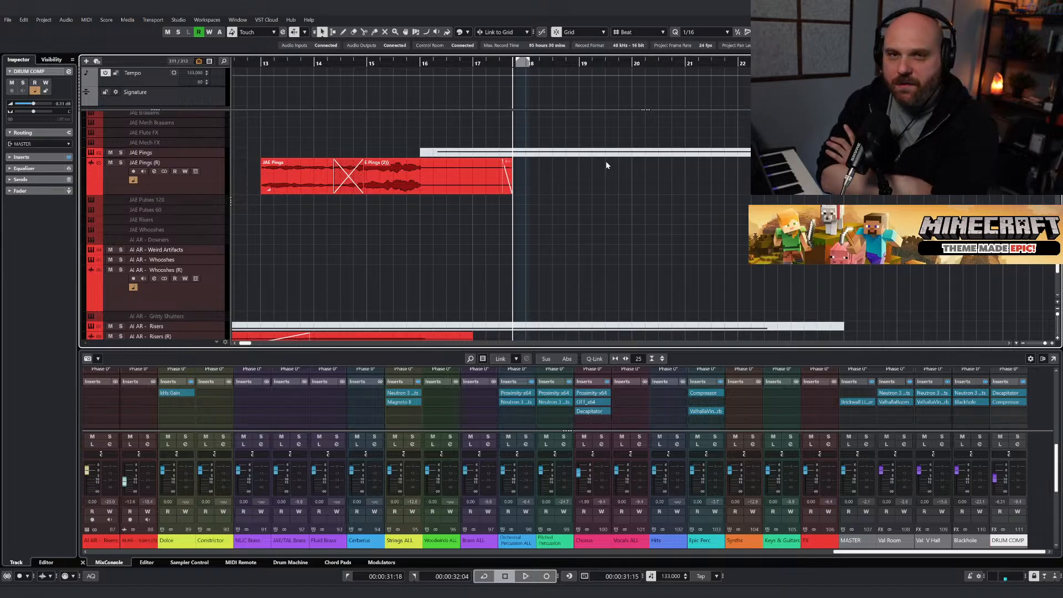
pyautogui.scroll(-5, 581, 167)
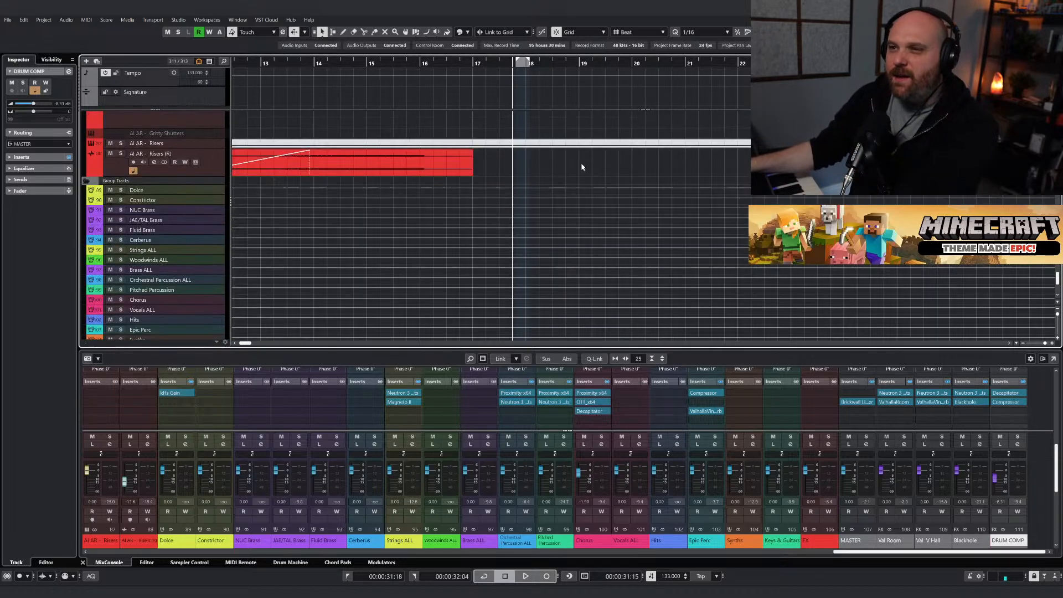
pyautogui.scroll(5, 581, 167)
pyautogui.press('g')
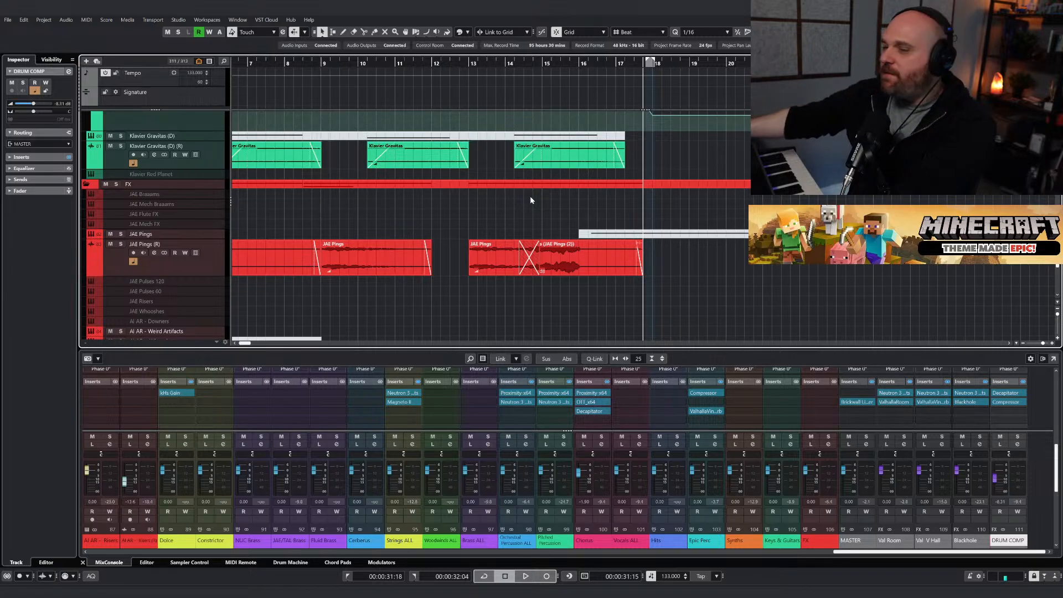
pyautogui.press('g')
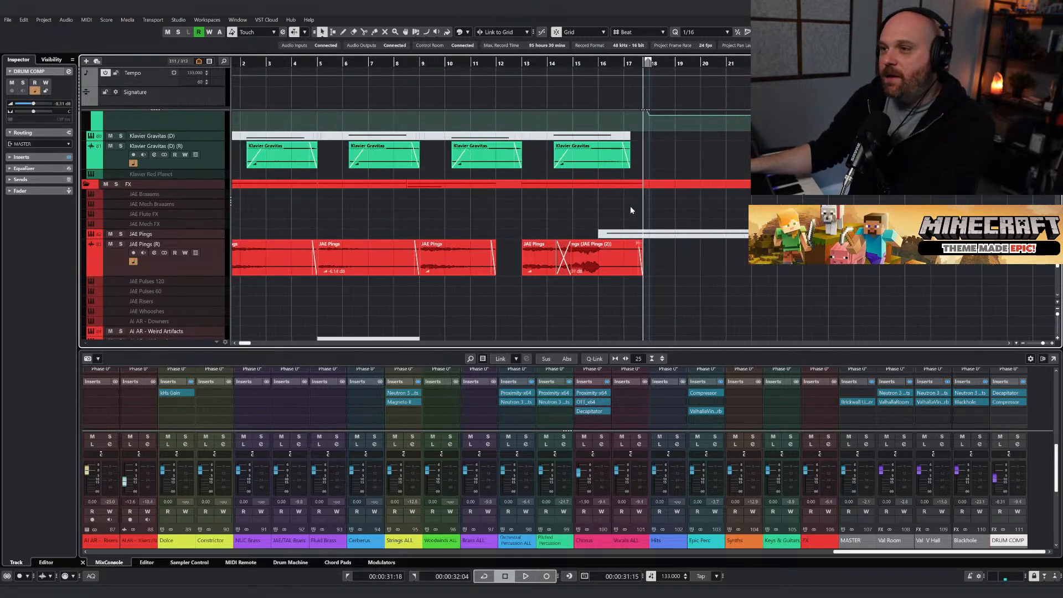
pyautogui.scroll(-5, 630, 207)
pyautogui.scroll(4, 628, 217)
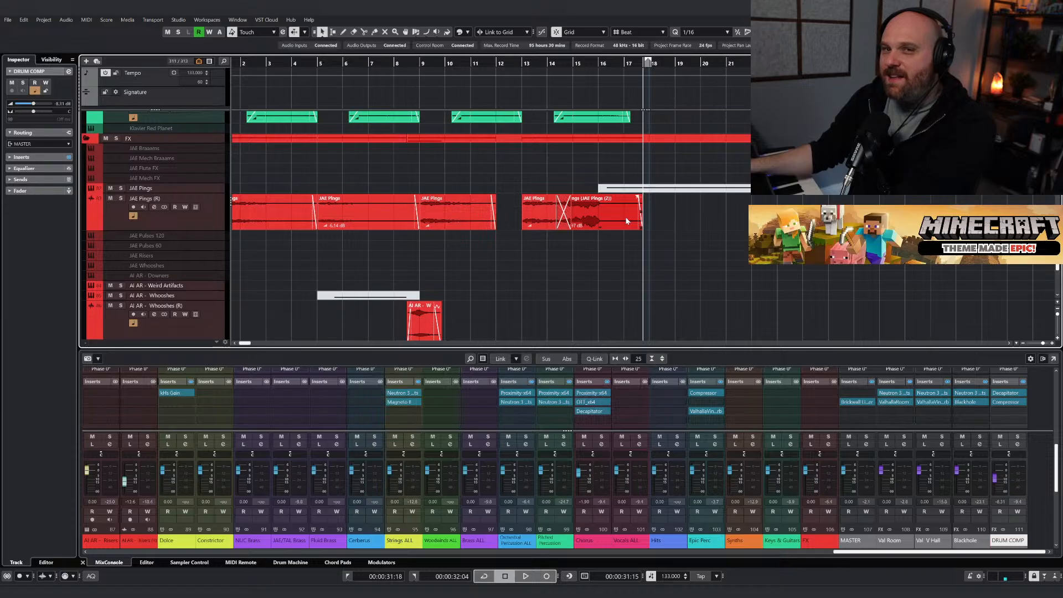
# Play the arrangement from about bar 17 to bar 20 to review the transition into the new section.
pyautogui.scroll(-4, 642, 222)
pyautogui.rightClick(645, 218)
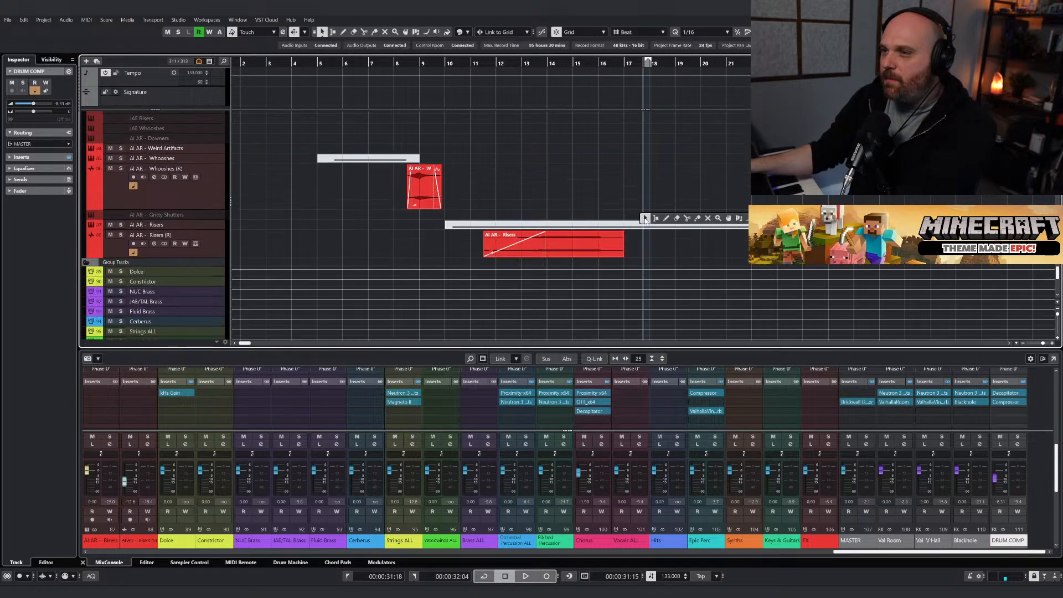
pyautogui.scroll(6, 645, 217)
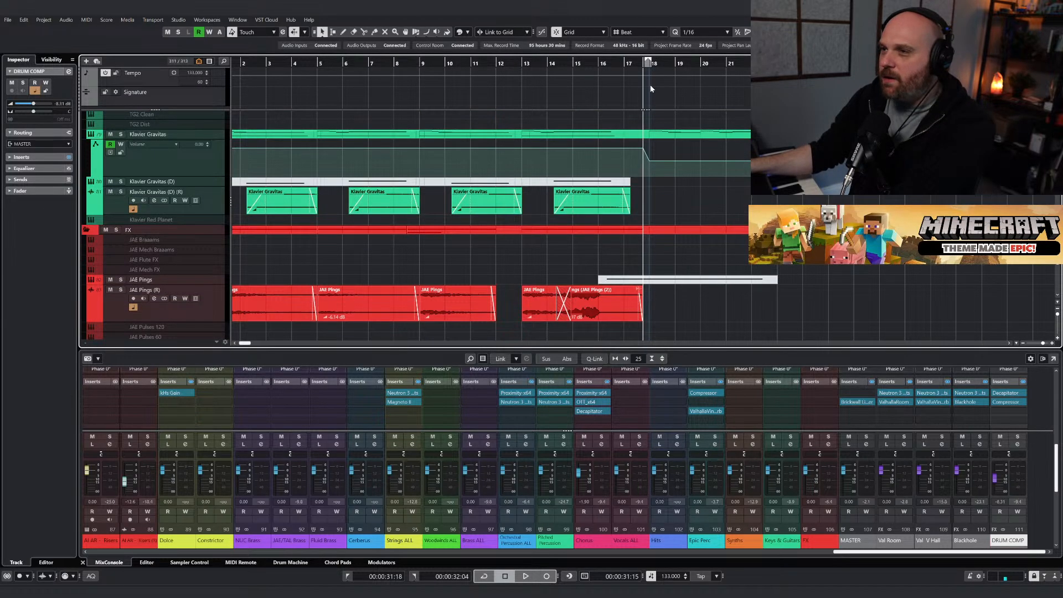
pyautogui.moveTo(646, 64); pyautogui.dragTo(644, 65)
pyautogui.press('h')
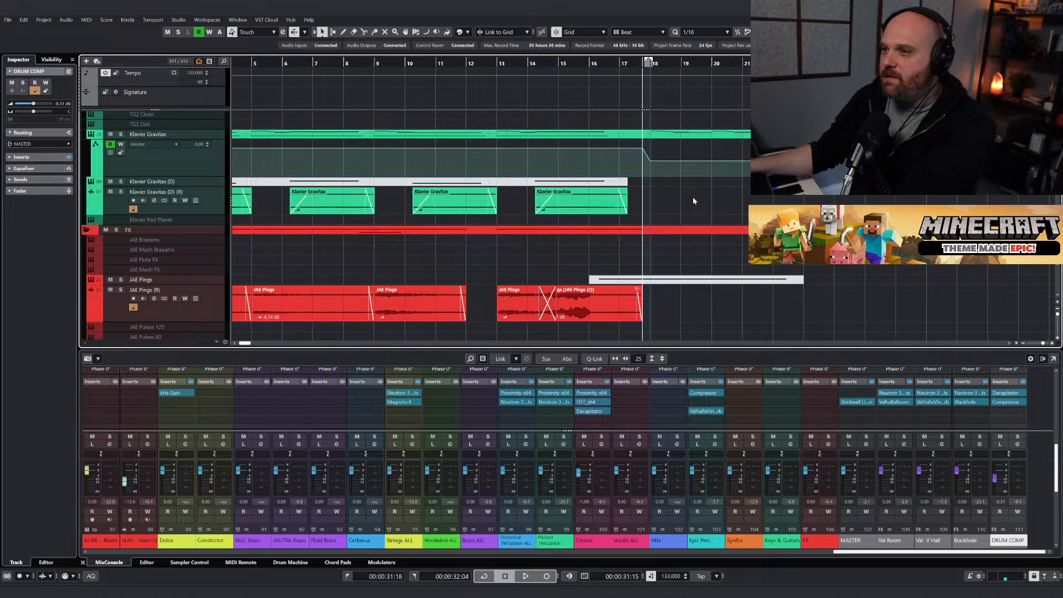
pyautogui.scroll(3, 641, 180)
pyautogui.rightClick(641, 186)
pyautogui.scroll(-1, 640, 201)
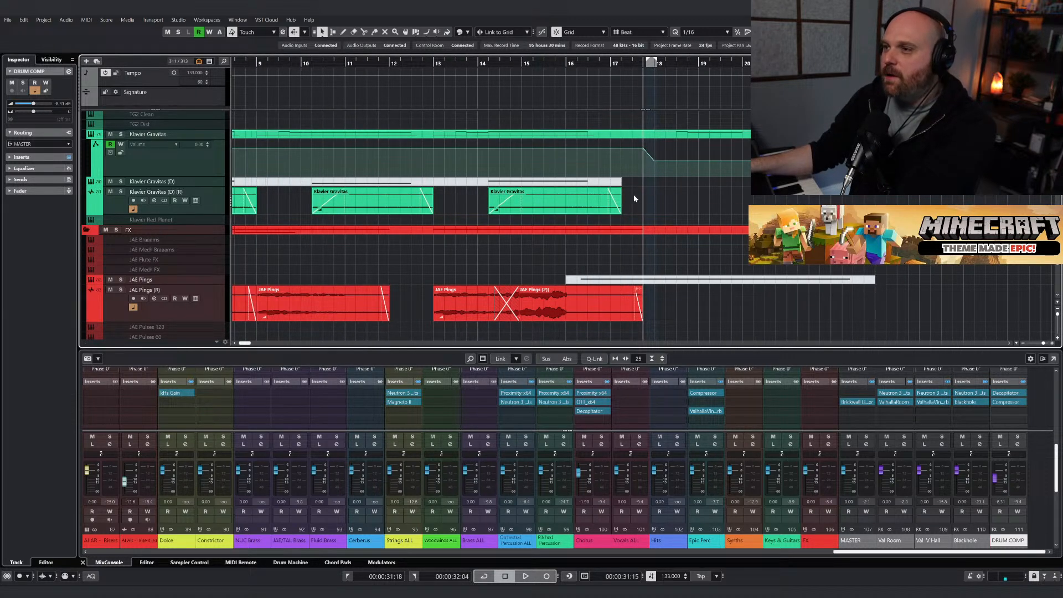
pyautogui.moveTo(615, 63); pyautogui.dragTo(470, 217)
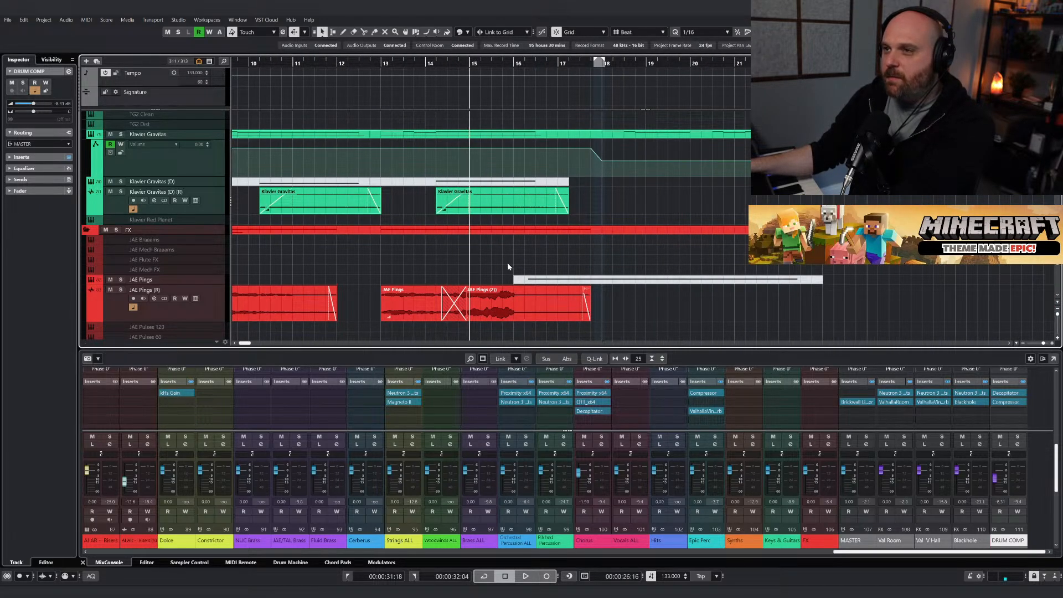
pyautogui.click(560, 63)
pyautogui.press('h')
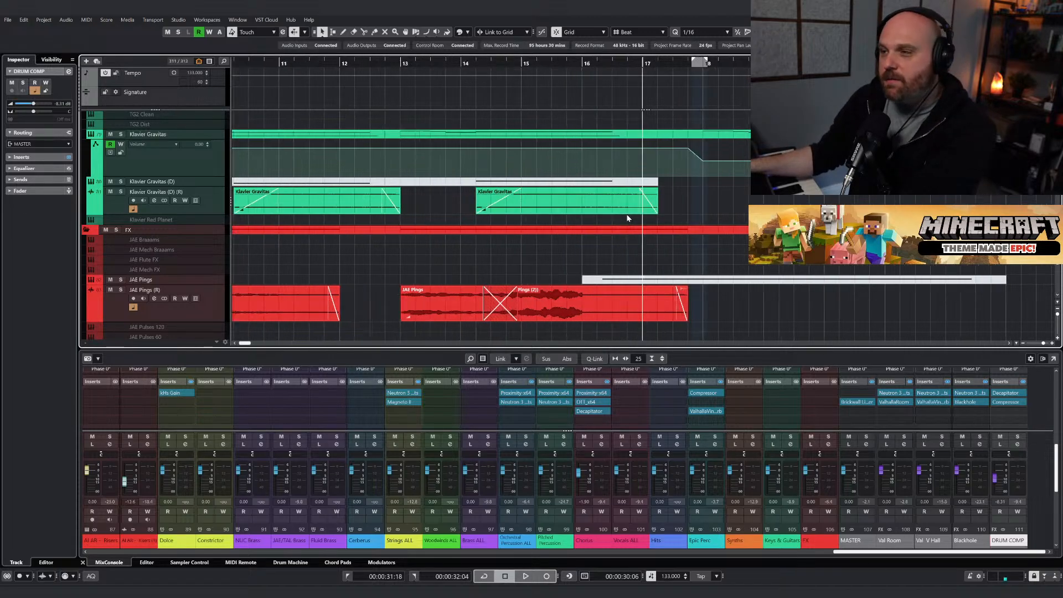
pyautogui.press('space')
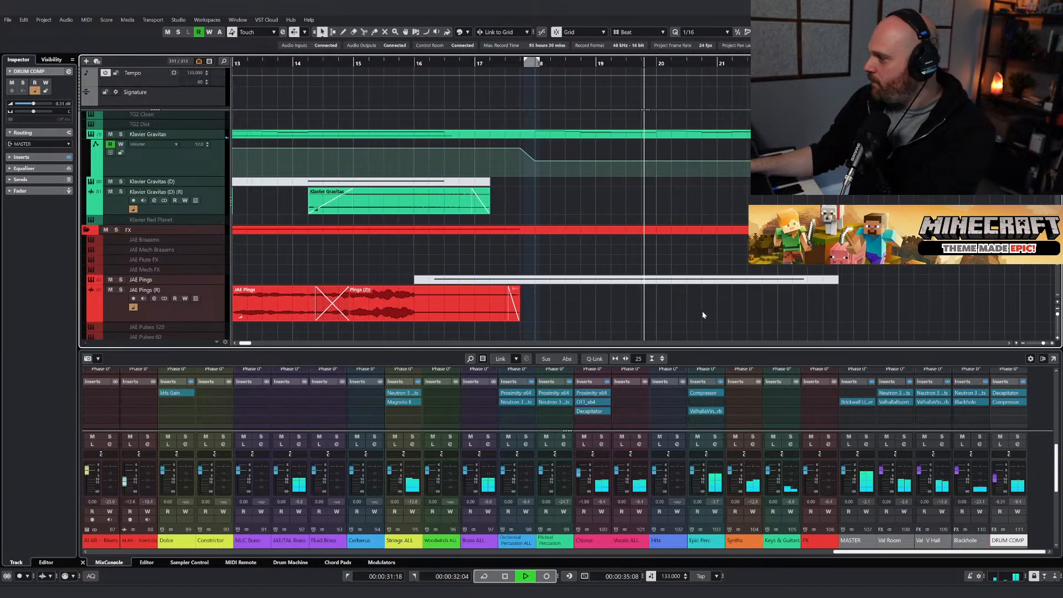
pyautogui.press('space')
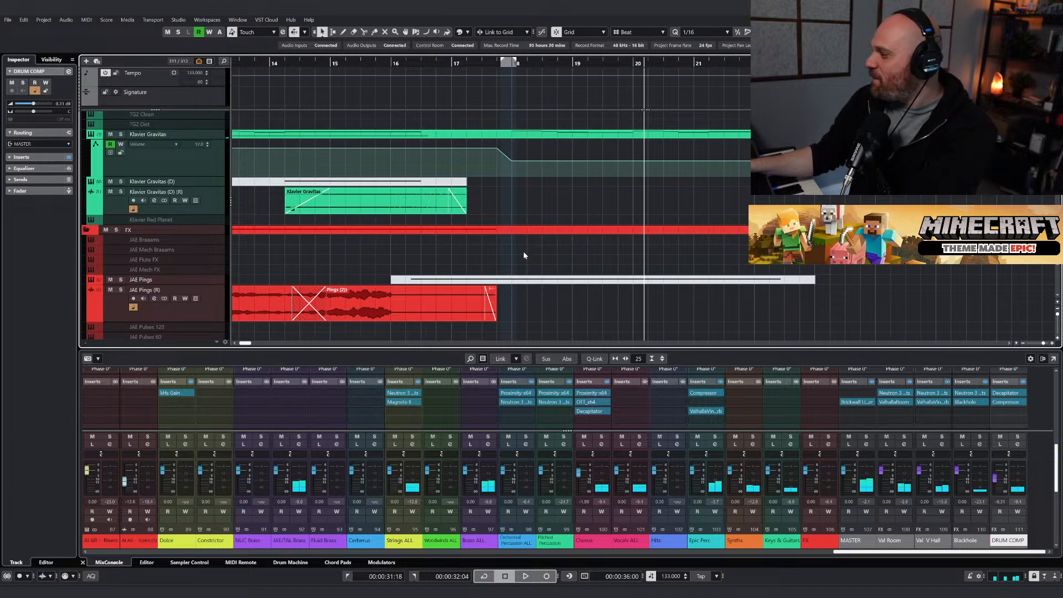
# Open the Jaeger percussion instrument on the JAE Piatti track and audition its piatti hit.
pyautogui.scroll(5, 506, 230)
pyautogui.scroll(8, 506, 229)
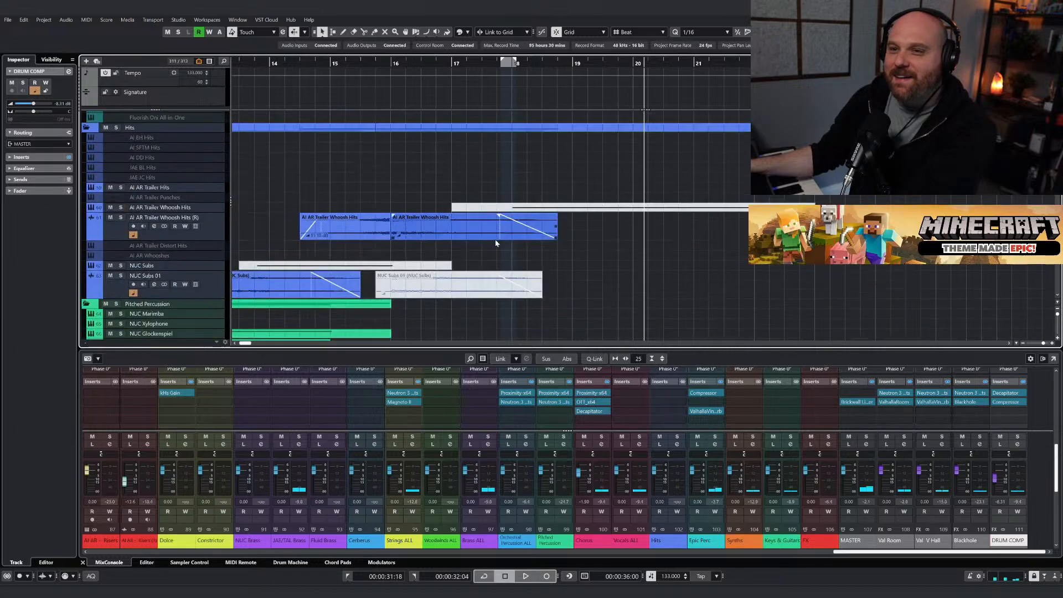
pyautogui.scroll(5, 268, 226)
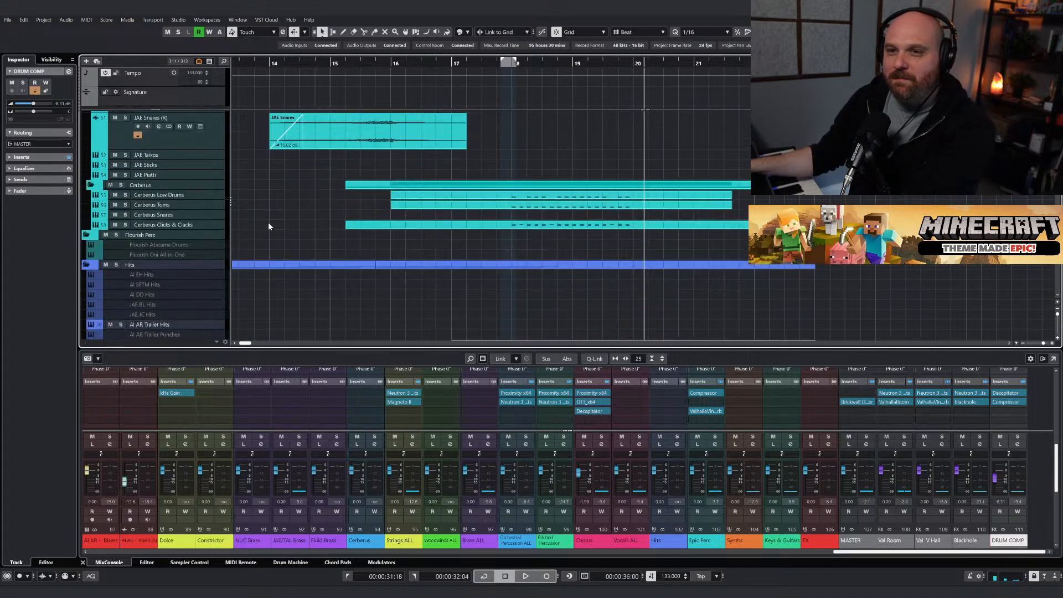
pyautogui.scroll(-3, 271, 228)
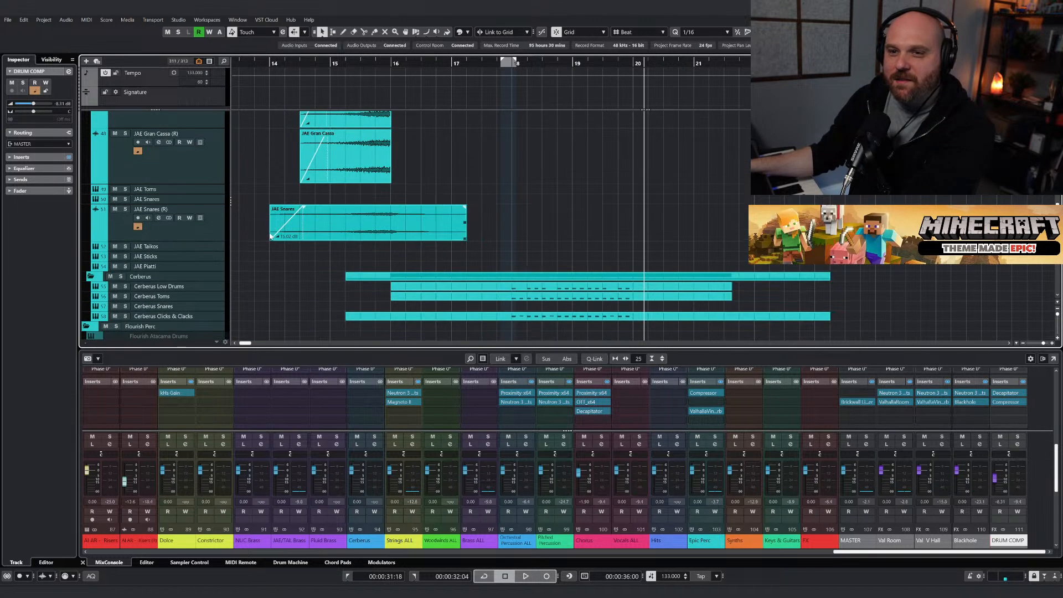
pyautogui.click(160, 267)
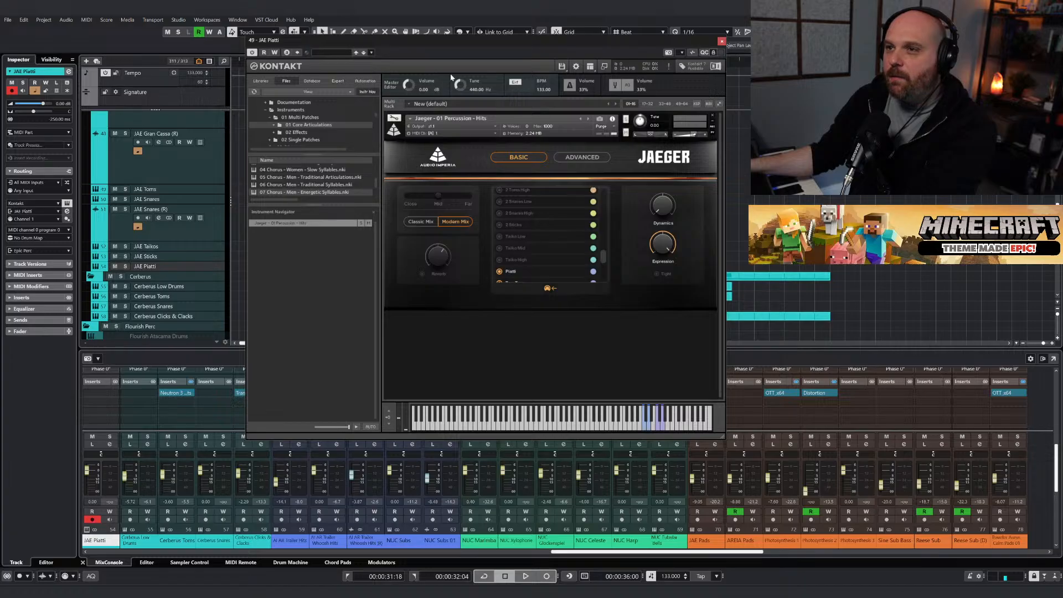
pyautogui.click(603, 68)
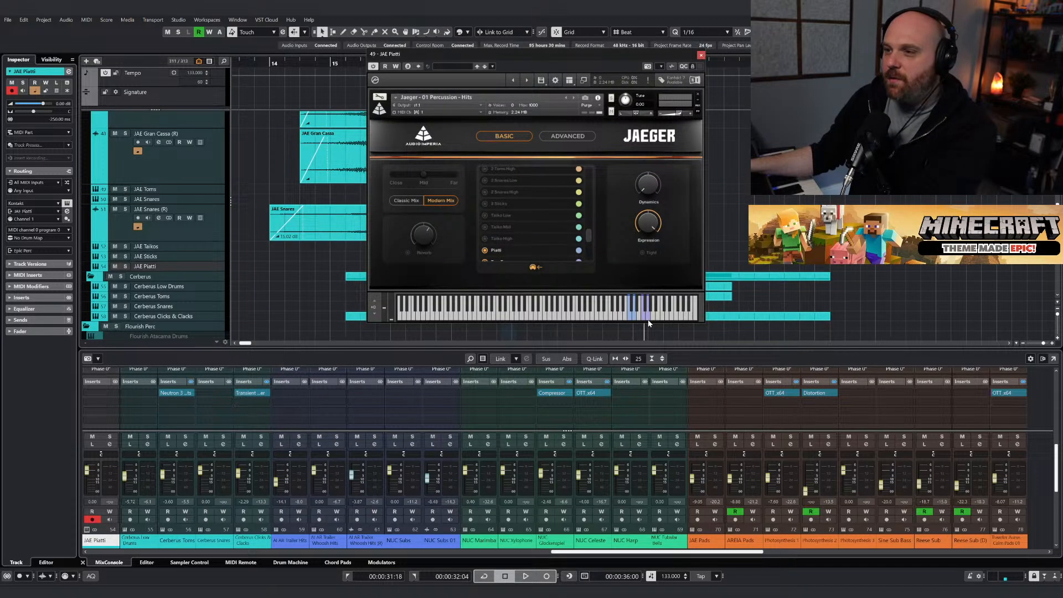
pyautogui.click(629, 320)
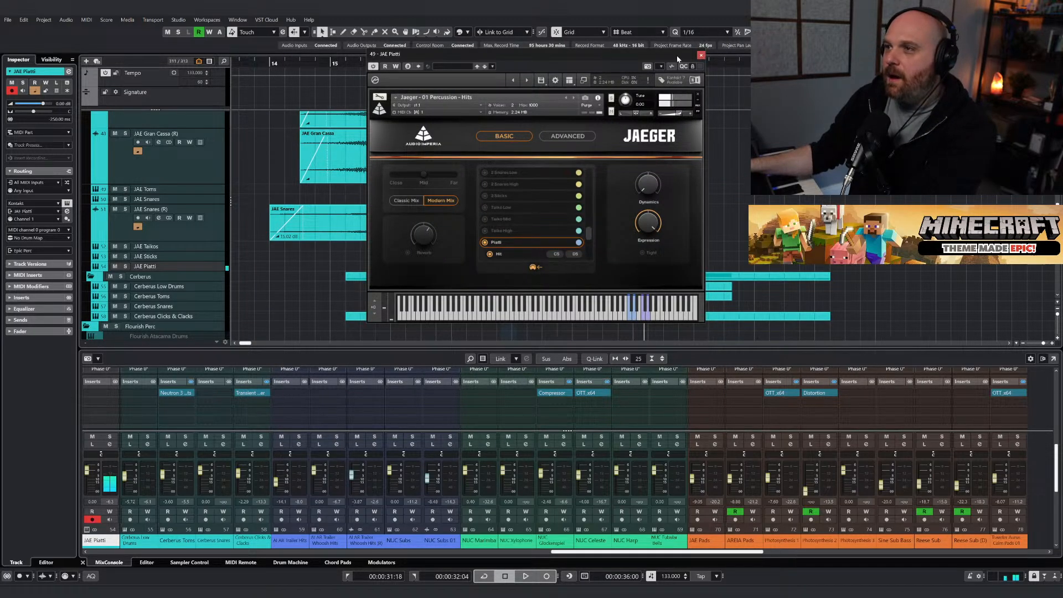
pyautogui.moveTo(677, 59); pyautogui.dragTo(556, 72)
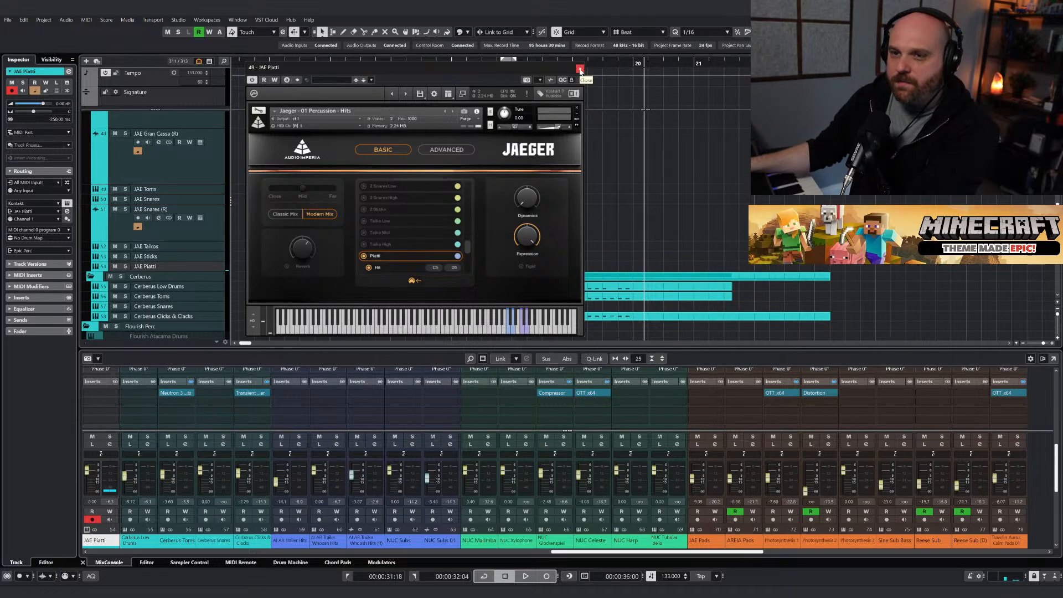
pyautogui.click(579, 70)
# Draw a MIDI part on the JAE Piatti track from mid bar 17 to mid bar 21 and open it for note editing.
pyautogui.rightClick(529, 161)
pyautogui.click(550, 178)
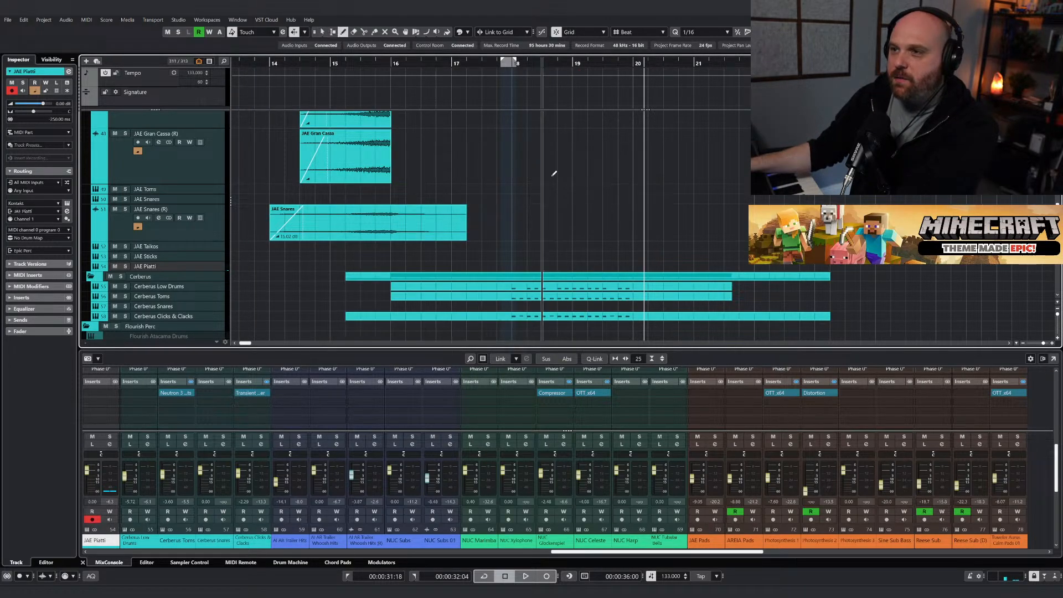
pyautogui.moveTo(496, 266); pyautogui.dragTo(739, 266)
pyautogui.click(67, 203)
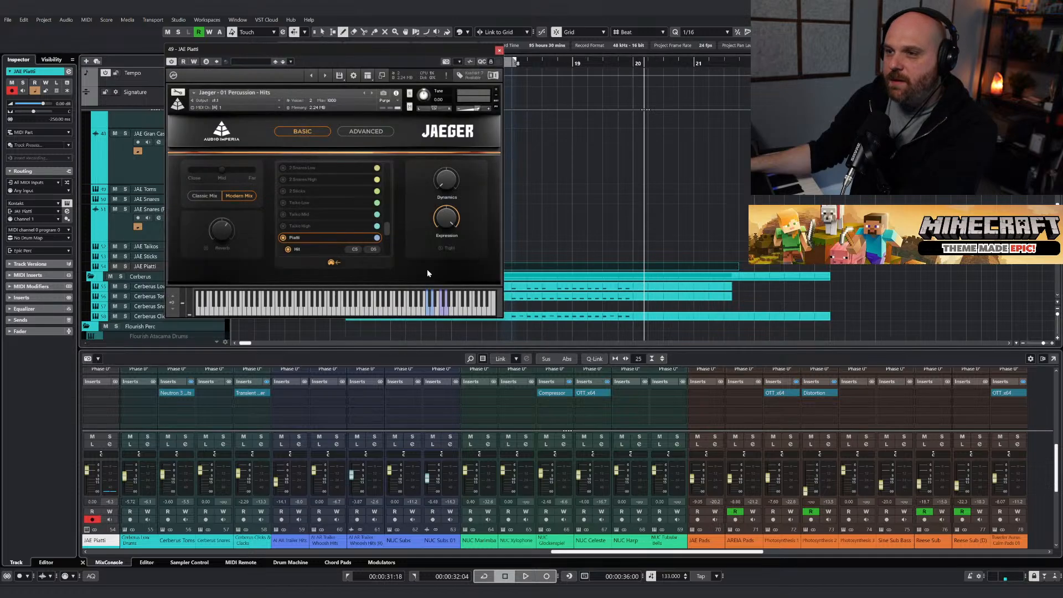
pyautogui.doubleClick(536, 267)
pyautogui.moveTo(423, 55); pyautogui.dragTo(756, 227)
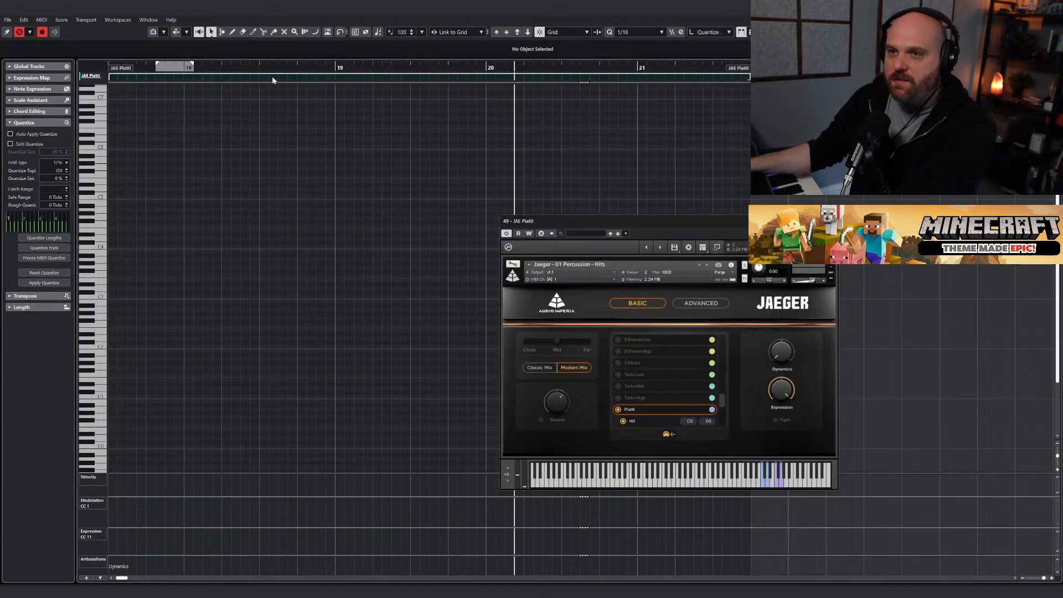
# Draw a sustained C5 piatti note starting at the beginning of bar 18.
pyautogui.rightClick(253, 144)
pyautogui.click(267, 144)
pyautogui.rightClick(269, 144)
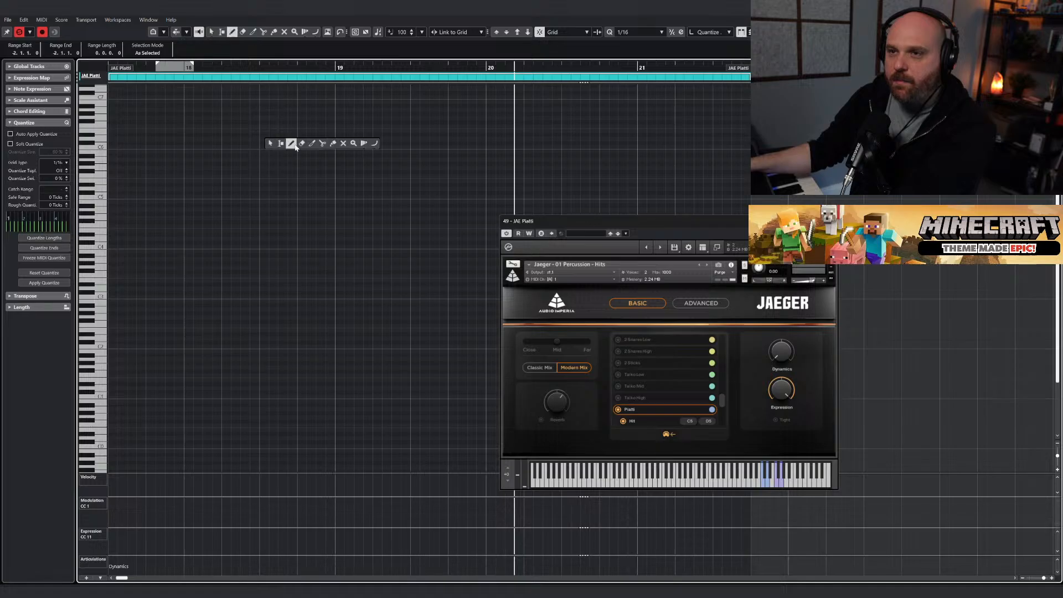
pyautogui.click(289, 145)
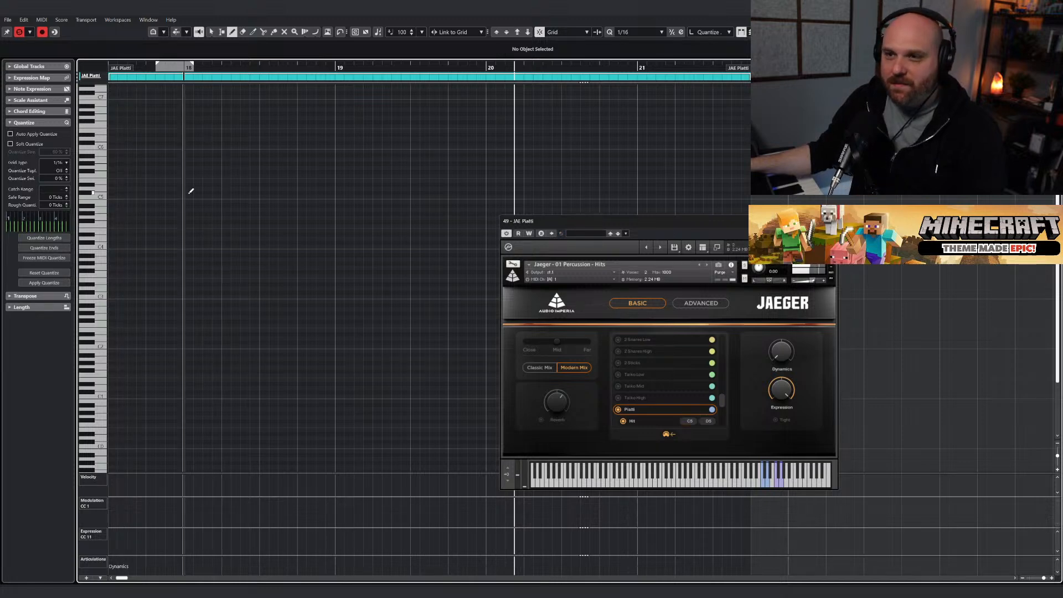
pyautogui.moveTo(190, 196); pyautogui.dragTo(325, 196)
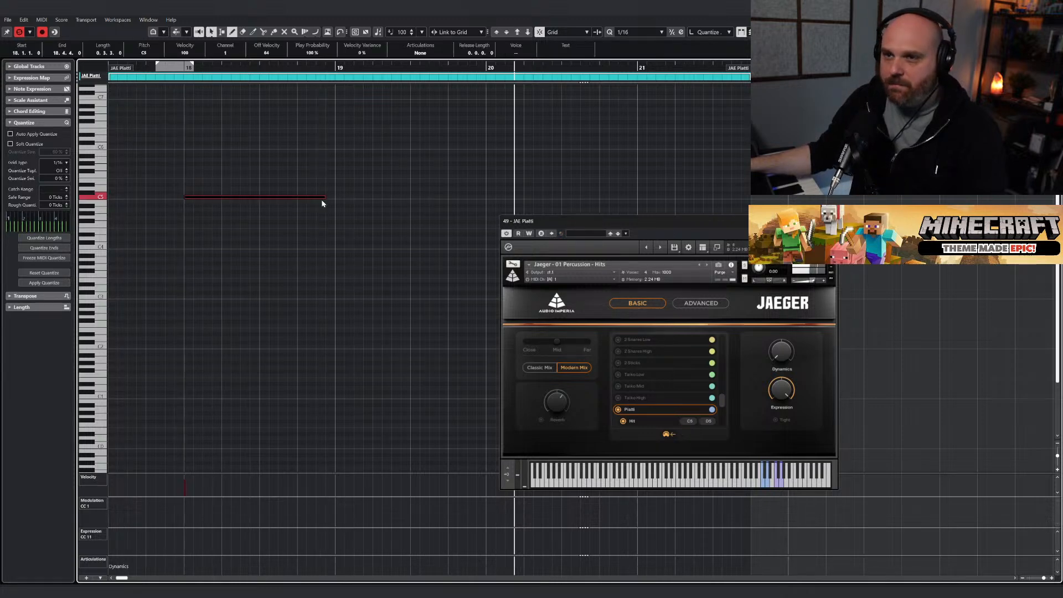
pyautogui.press('1')
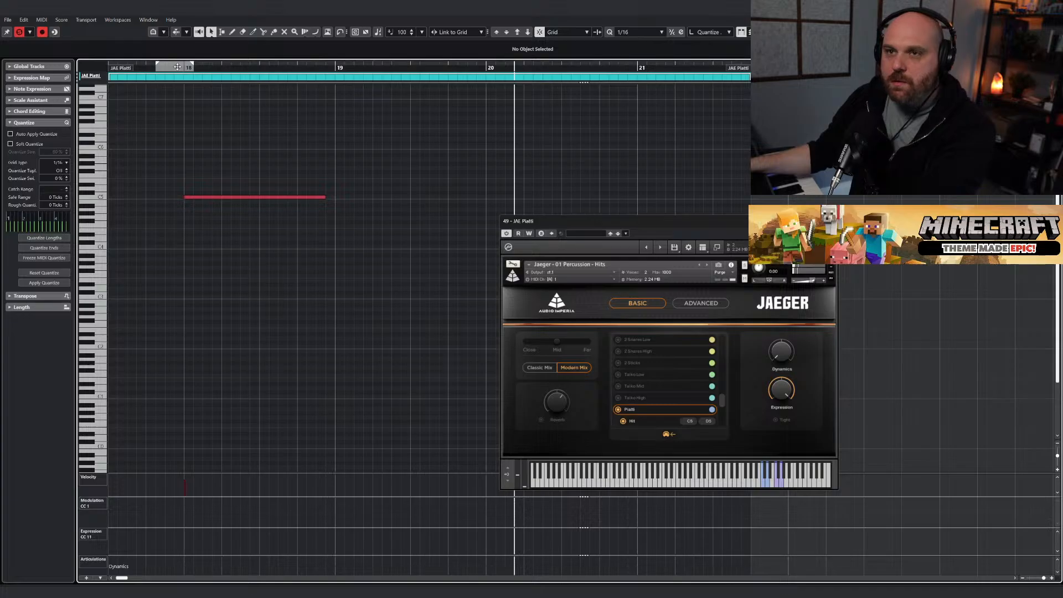
# Extend the C5 note to one full bar, copy it to the start of bar 20, and return to the project window.
pyautogui.click(156, 64)
pyautogui.click(131, 69)
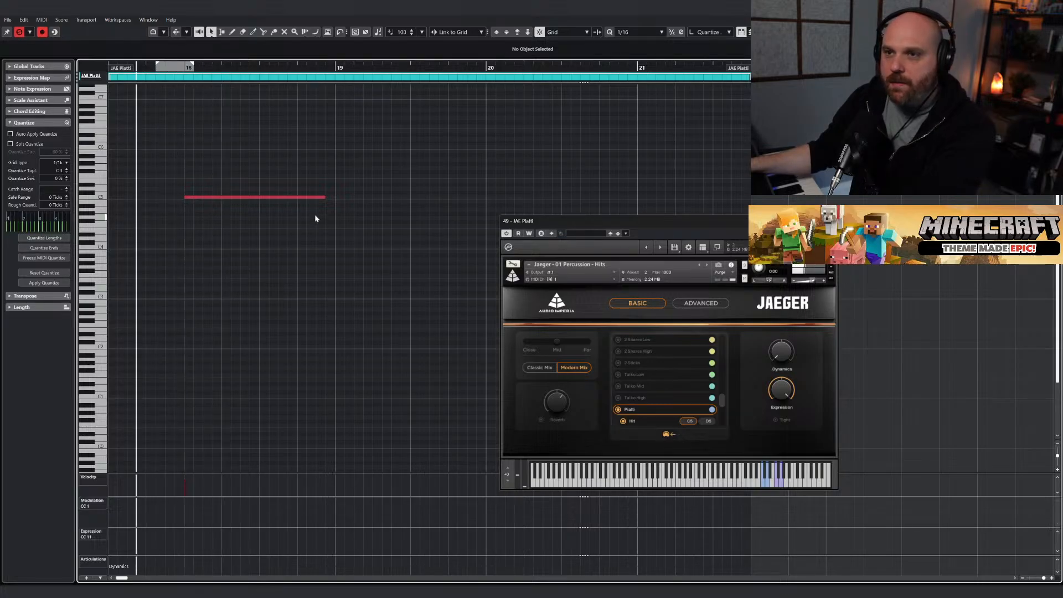
pyautogui.moveTo(324, 196); pyautogui.dragTo(336, 197)
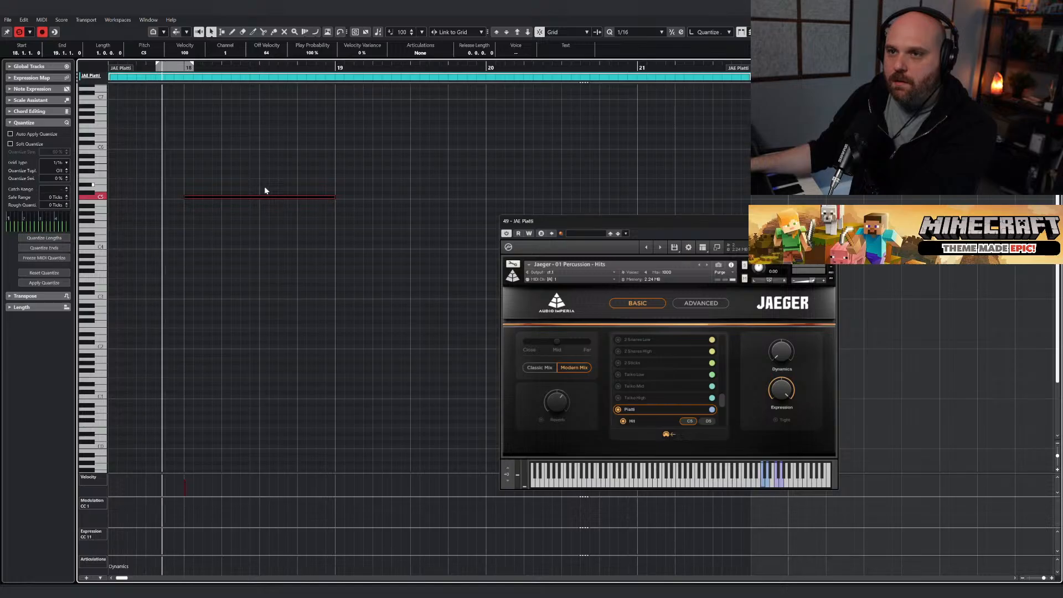
pyautogui.moveTo(251, 198); pyautogui.dragTo(551, 198)
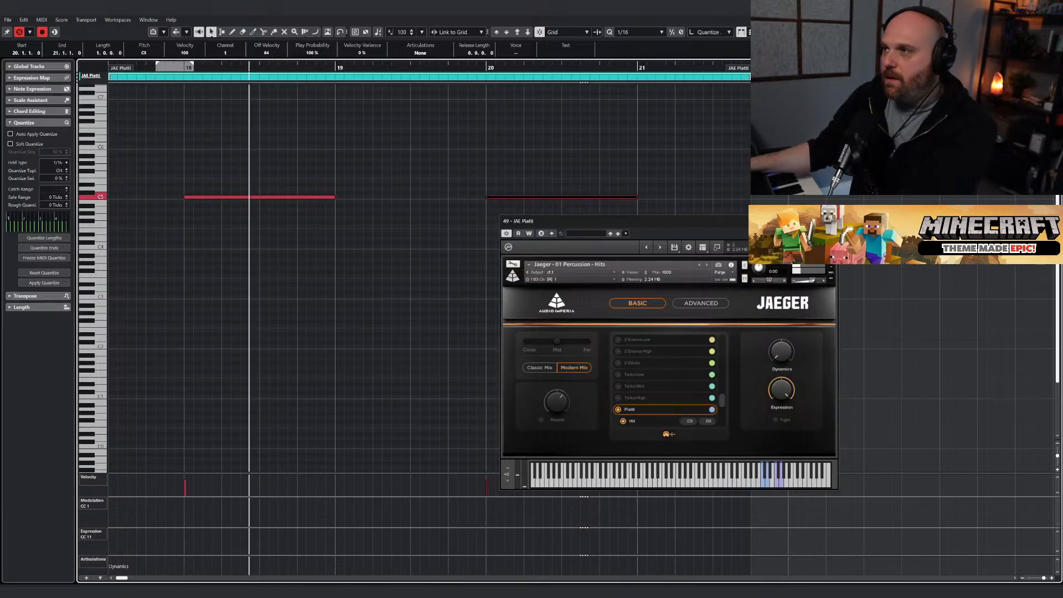
pyautogui.press('Return')
pyautogui.click(829, 220)
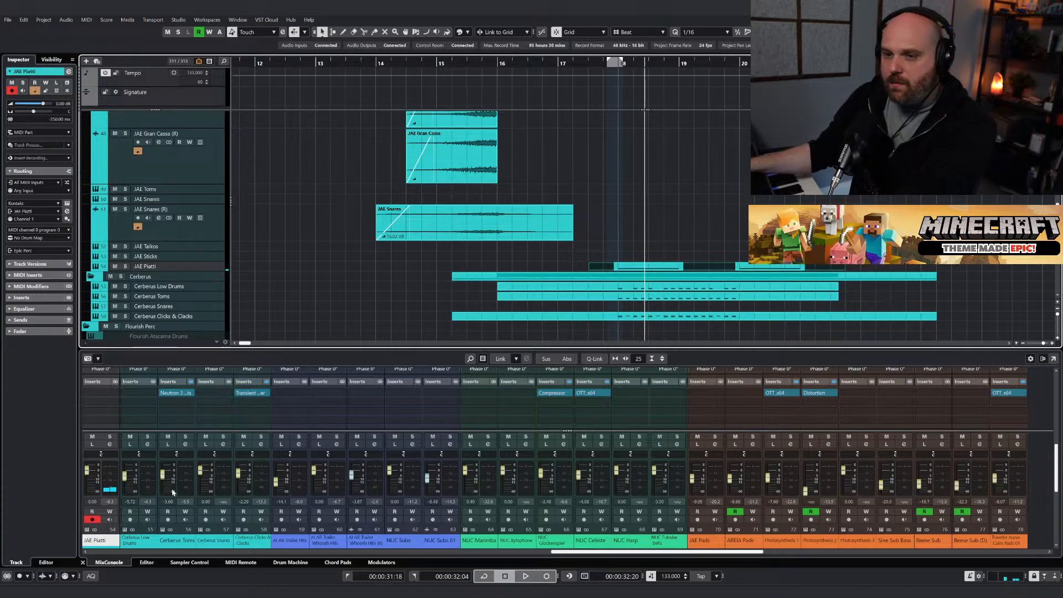
# Add the OTT_x64 insert to the JAE Piatti channel and listen to the cymbal in context.
pyautogui.click(105, 394)
pyautogui.write('ott')
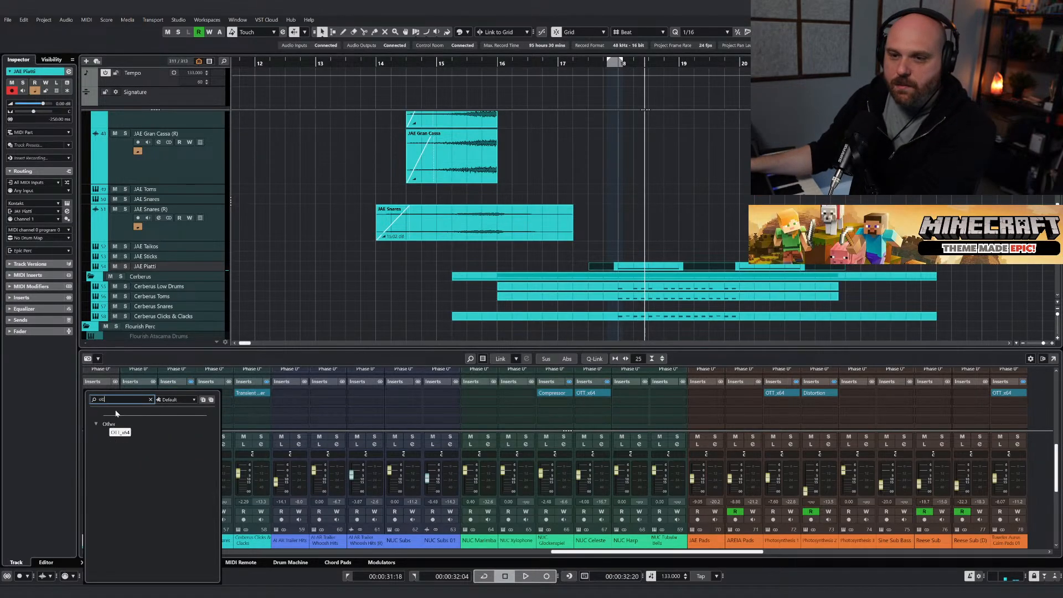
pyautogui.press('Return')
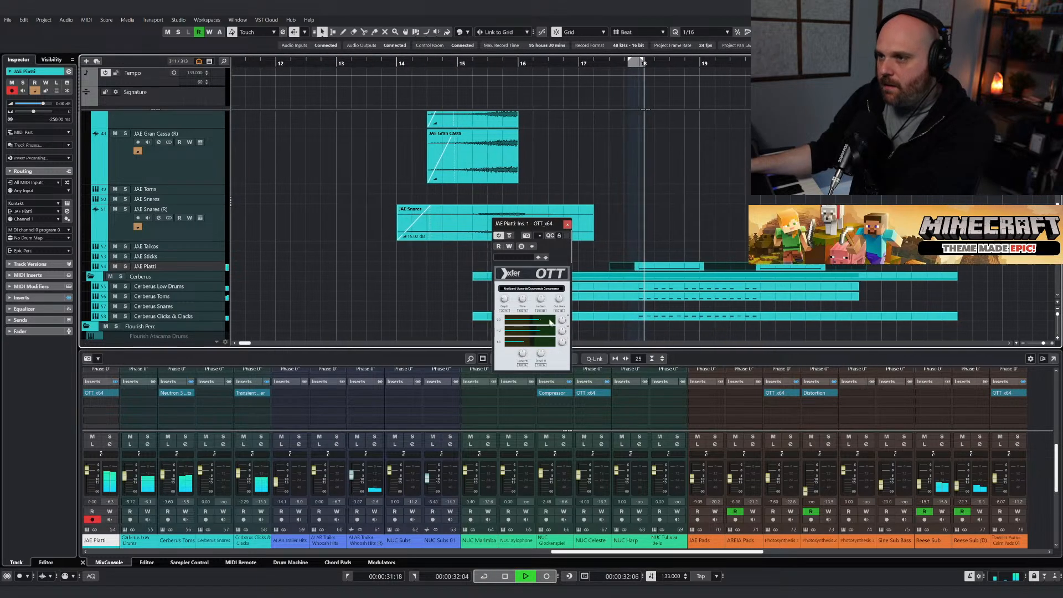
pyautogui.press('space')
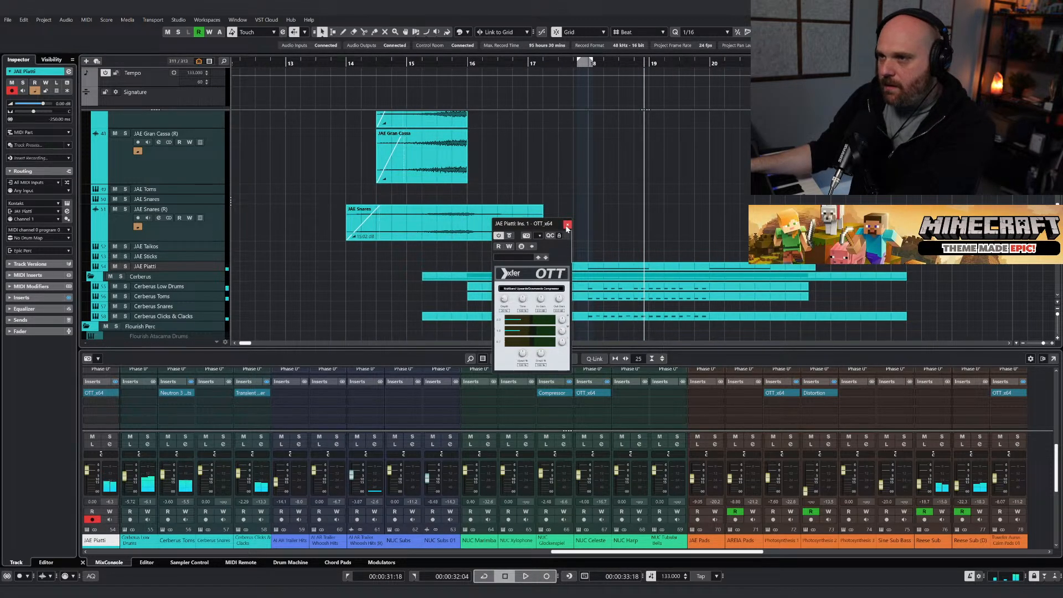
pyautogui.click(566, 224)
# Replay the cymbal entrance around bar 18 and lower the JAE Piatti channel volume to about -5.72 dB.
pyautogui.click(576, 66)
pyautogui.press('space')
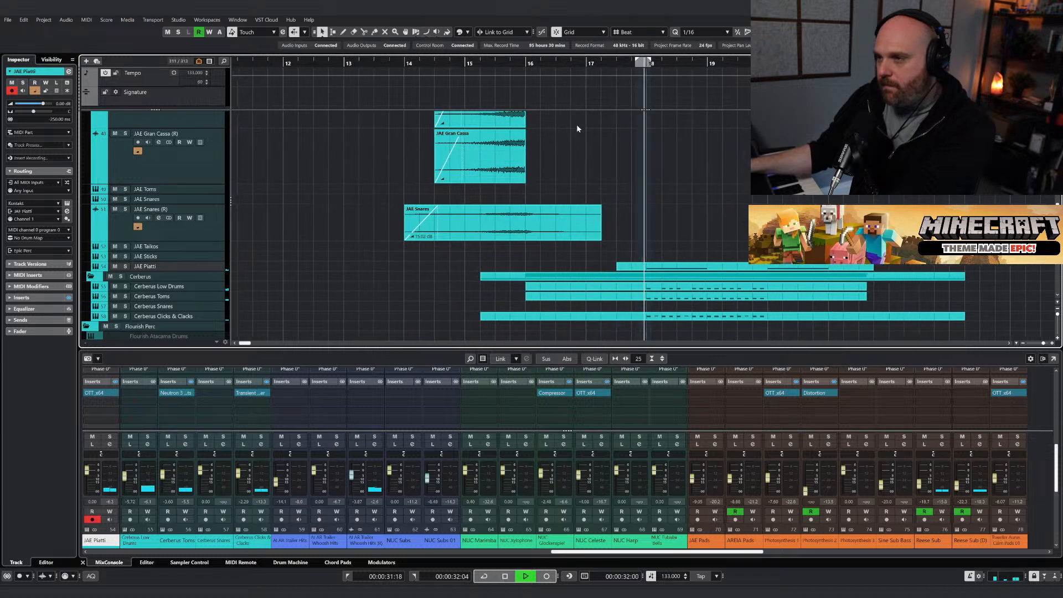
pyautogui.press('space')
pyautogui.click(631, 269)
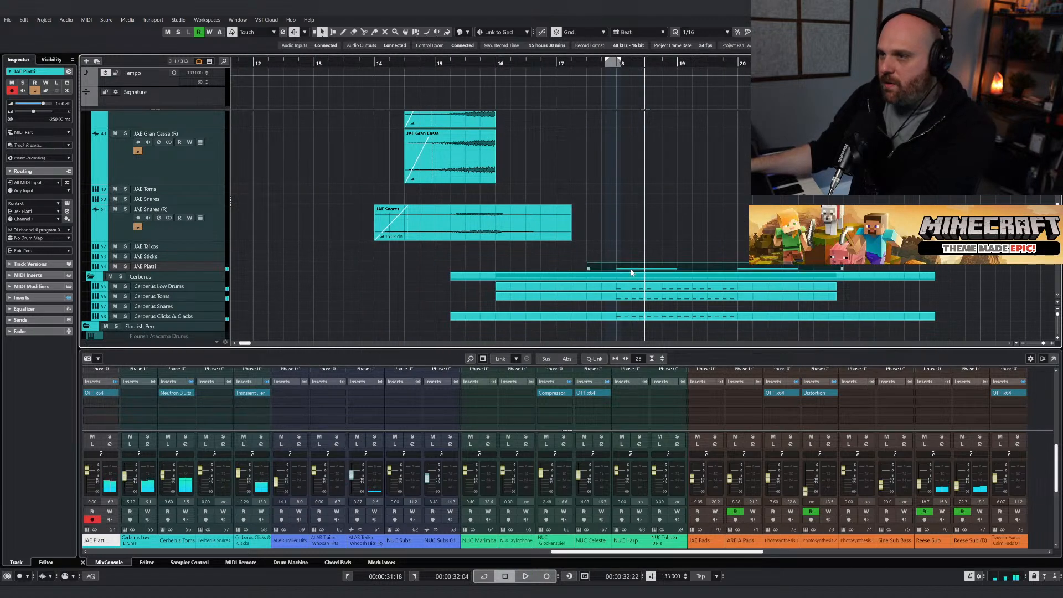
pyautogui.moveTo(88, 471); pyautogui.dragTo(90, 476)
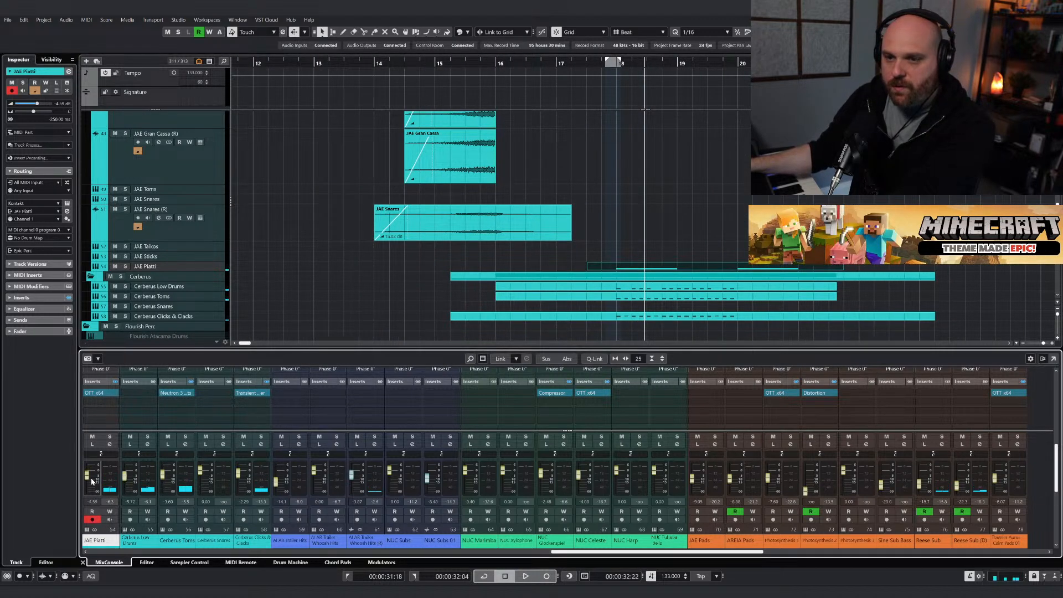
pyautogui.click(667, 194)
# Open the OTT_x64 insert on the JAE Piatti channel and play the soloed cymbal from bar 18.
pyautogui.click(96, 394)
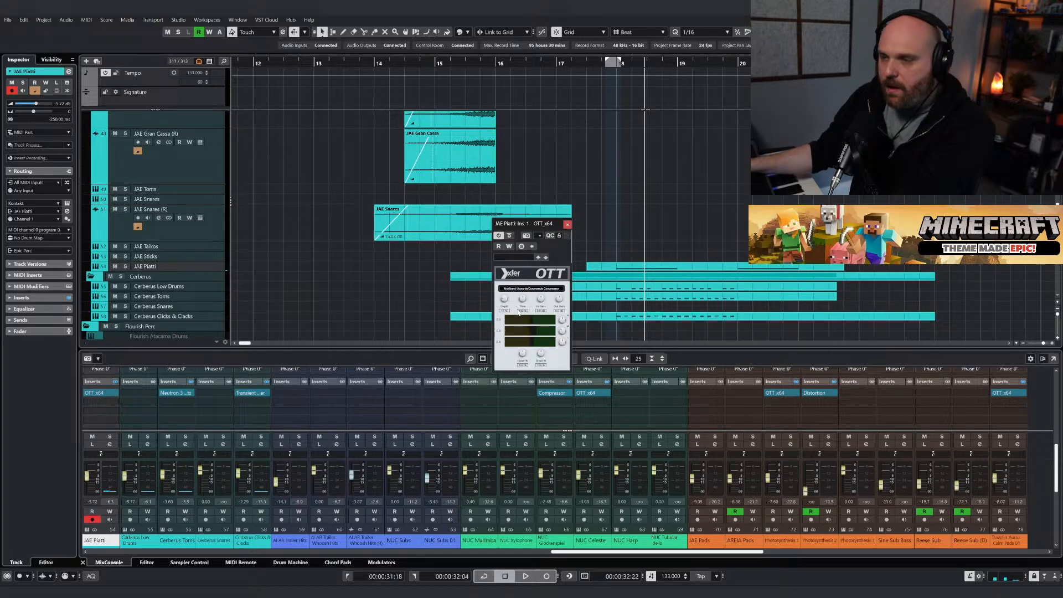
pyautogui.moveTo(535, 225); pyautogui.dragTo(326, 161)
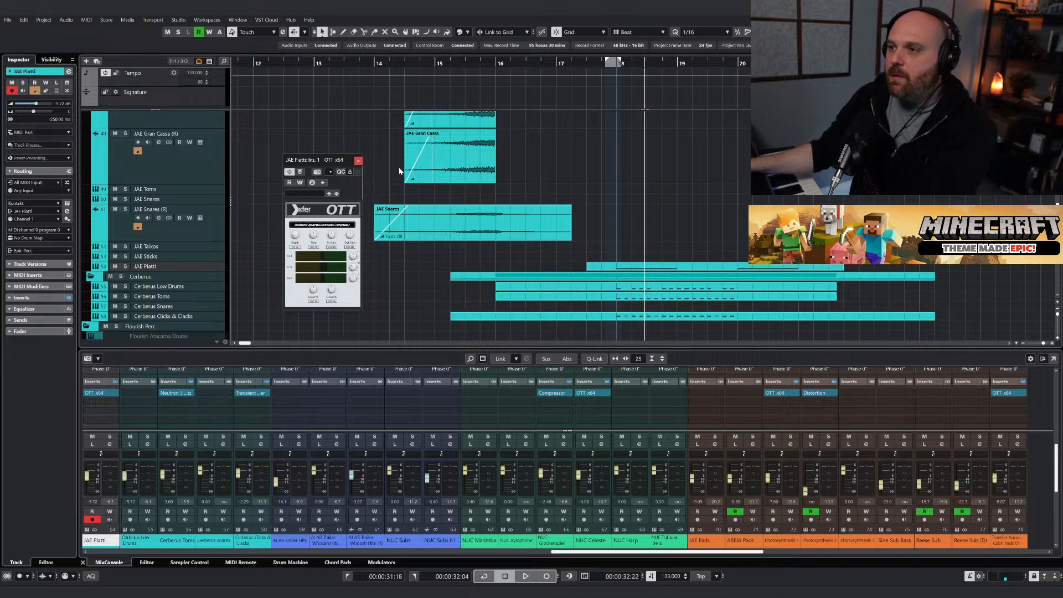
pyautogui.click(622, 62)
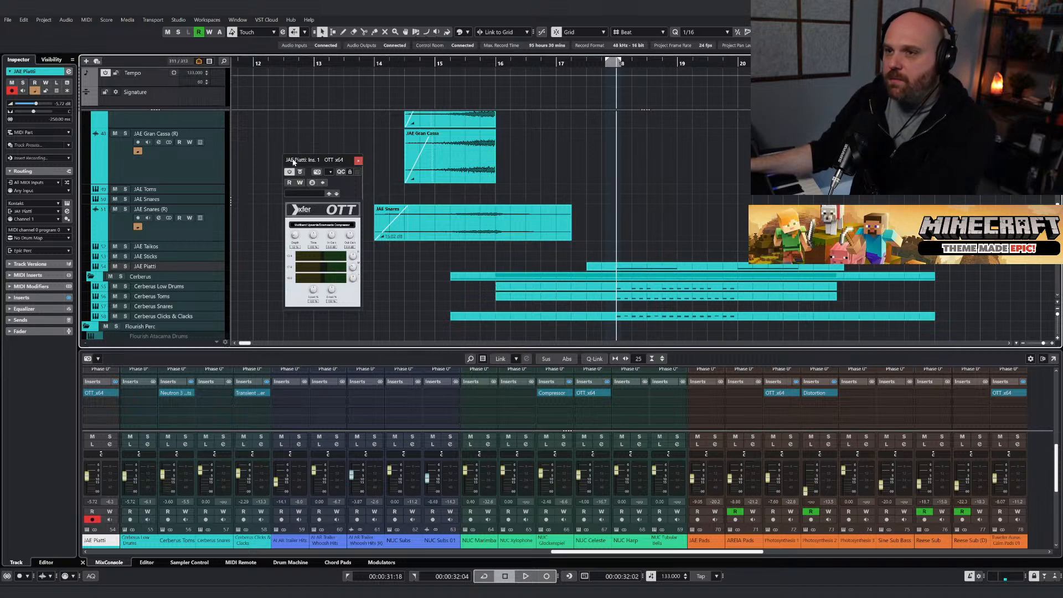
pyautogui.click(126, 266)
pyautogui.press('space')
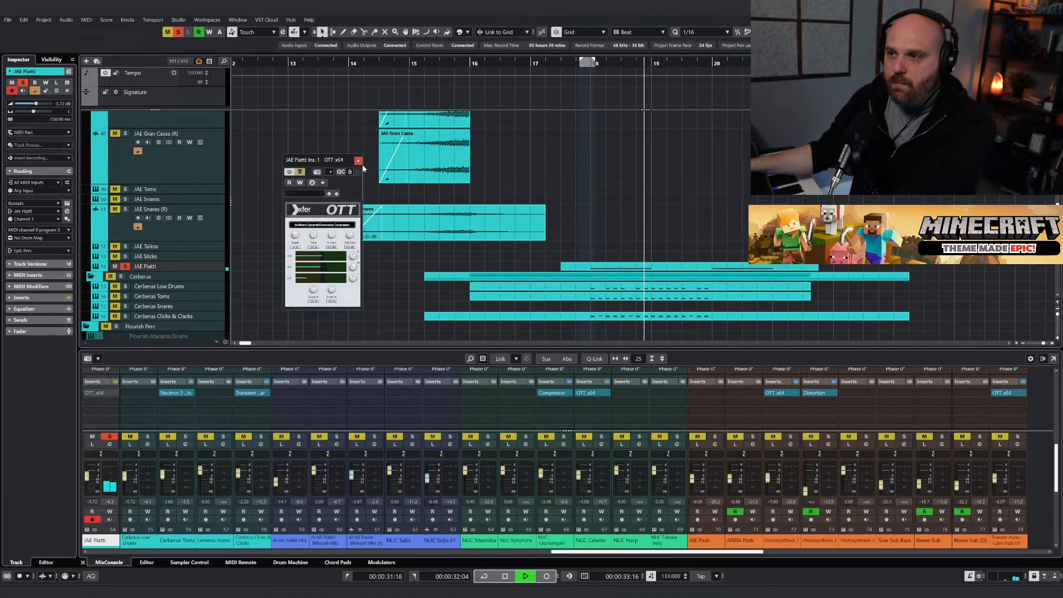
# Compare the soloed piatti hit with OTT bypassed and active, and close the plug-in window.
pyautogui.press('space')
pyautogui.press('space')
pyautogui.press('space')
pyautogui.click(607, 66)
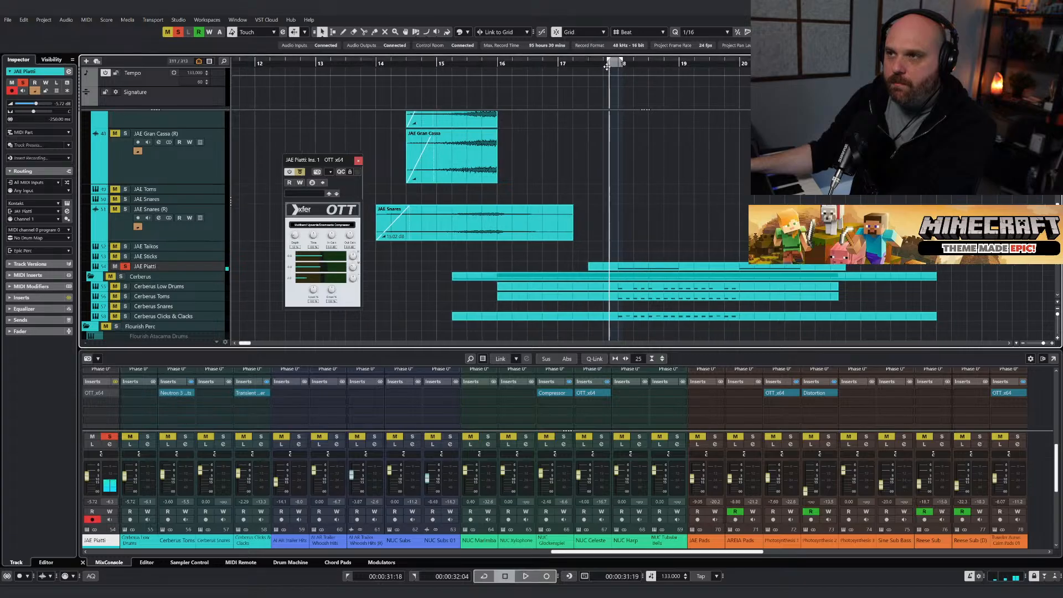
pyautogui.press('space')
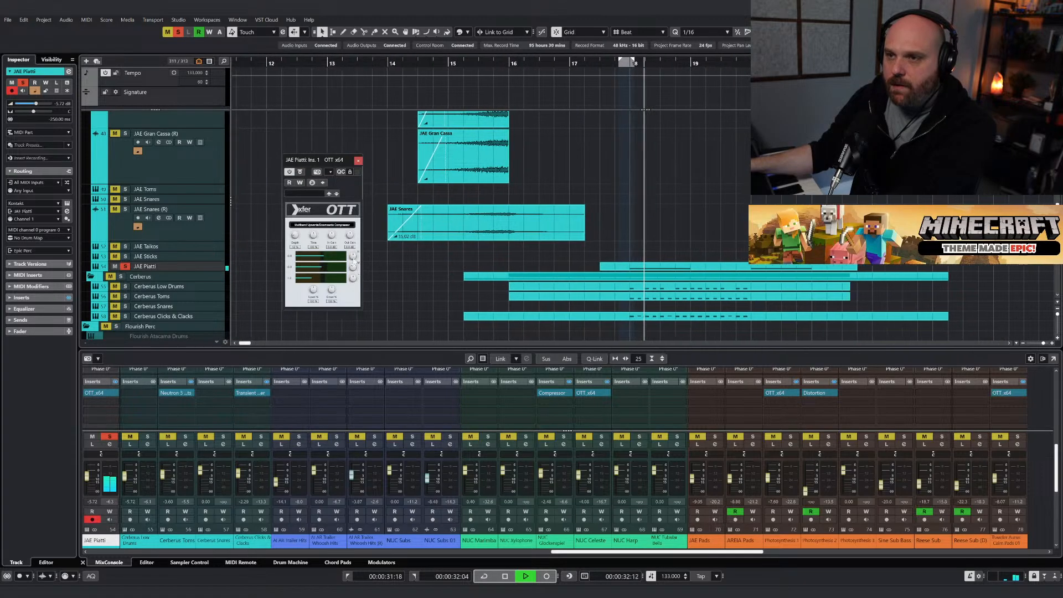
pyautogui.click(358, 161)
pyautogui.press('space')
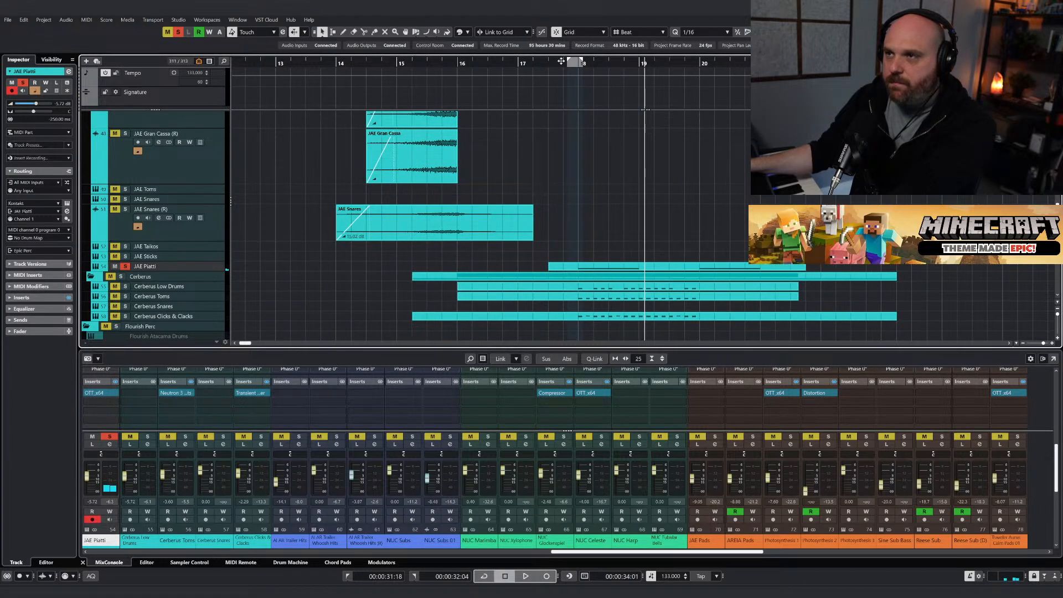
# Unsolo JAE Piatti and lower its volume to about -8.86 dB while replaying the passage leading into bar 18.
pyautogui.press('space')
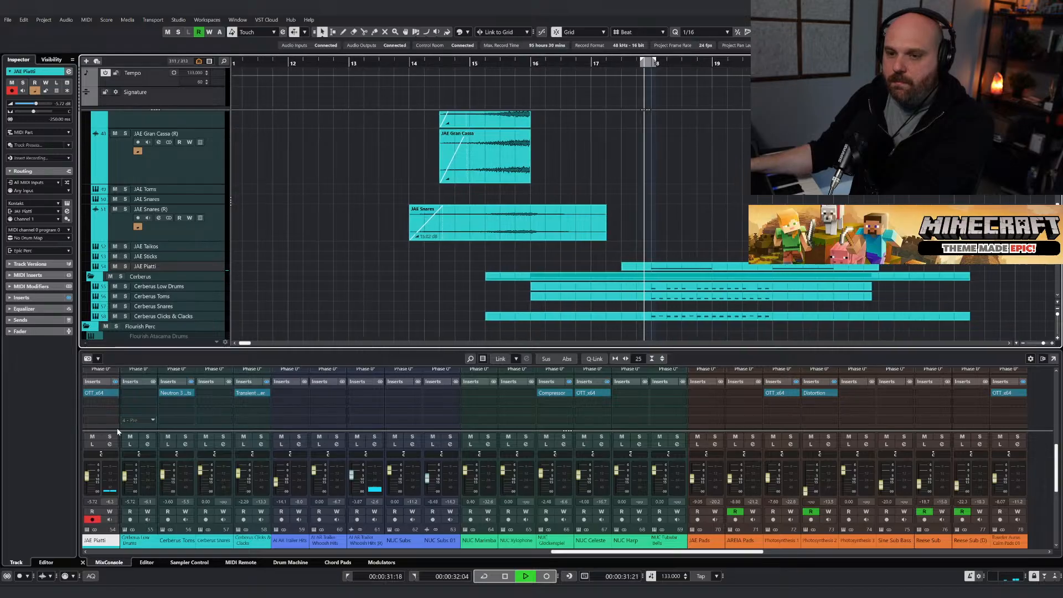
pyautogui.press('space')
pyautogui.rightClick(530, 271)
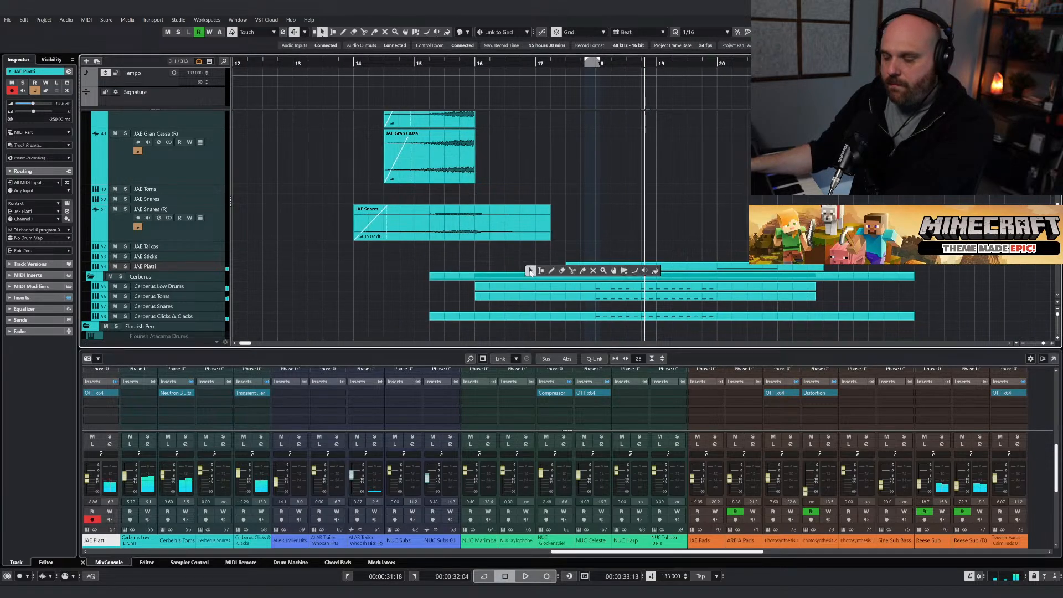
pyautogui.moveTo(561, 65); pyautogui.dragTo(532, 65)
pyautogui.press('space')
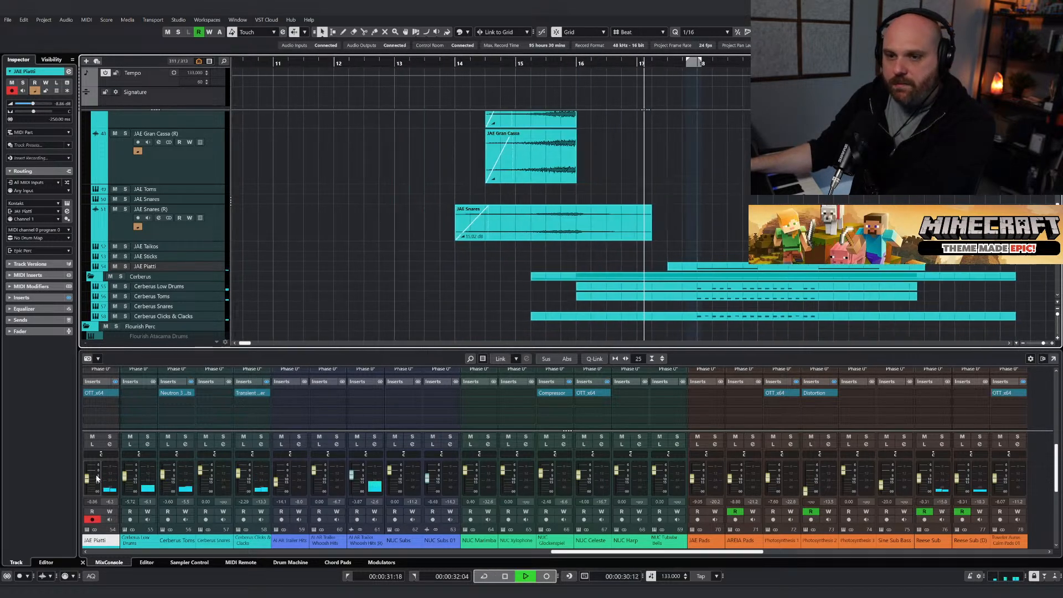
pyautogui.moveTo(88, 480); pyautogui.dragTo(88, 483)
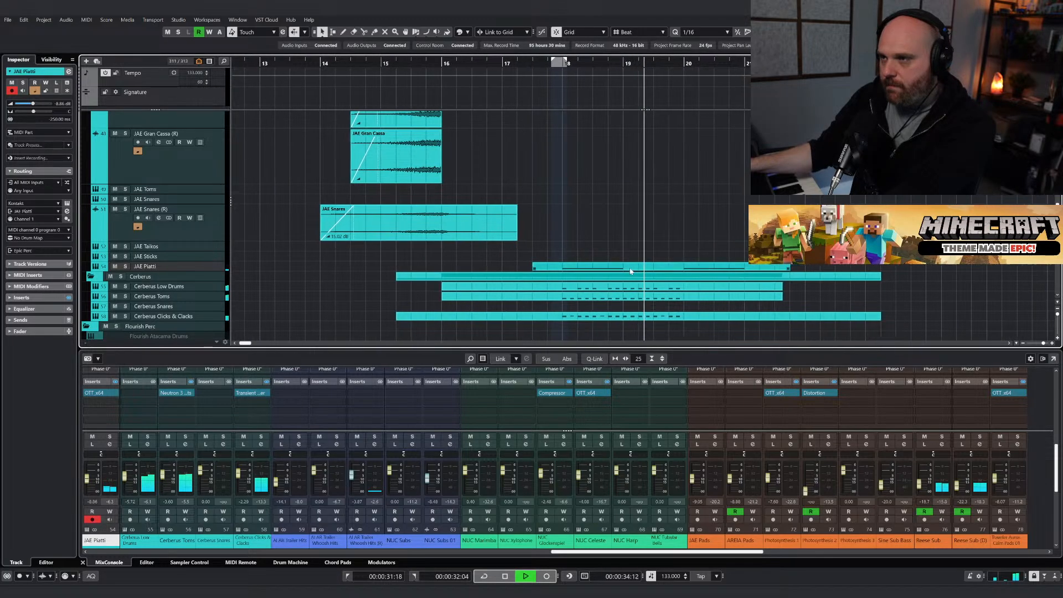
pyautogui.press('space')
# Split the Cerberus parts at bars 18 and 20, delete the remainder after bar 20, and repeat the two-bar section up to bar 26.
pyautogui.rightClick(540, 277)
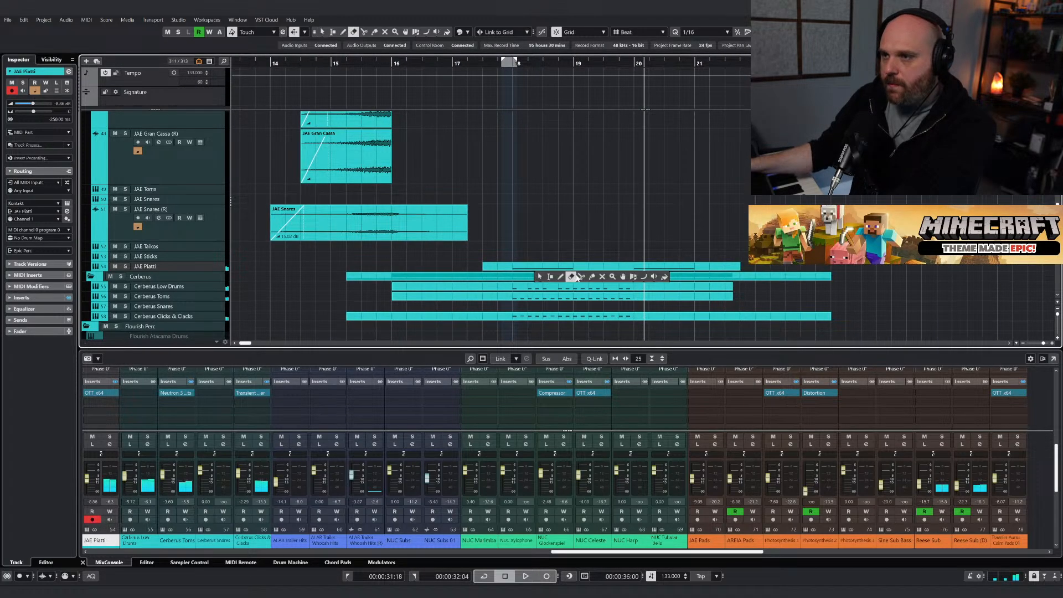
pyautogui.click(578, 276)
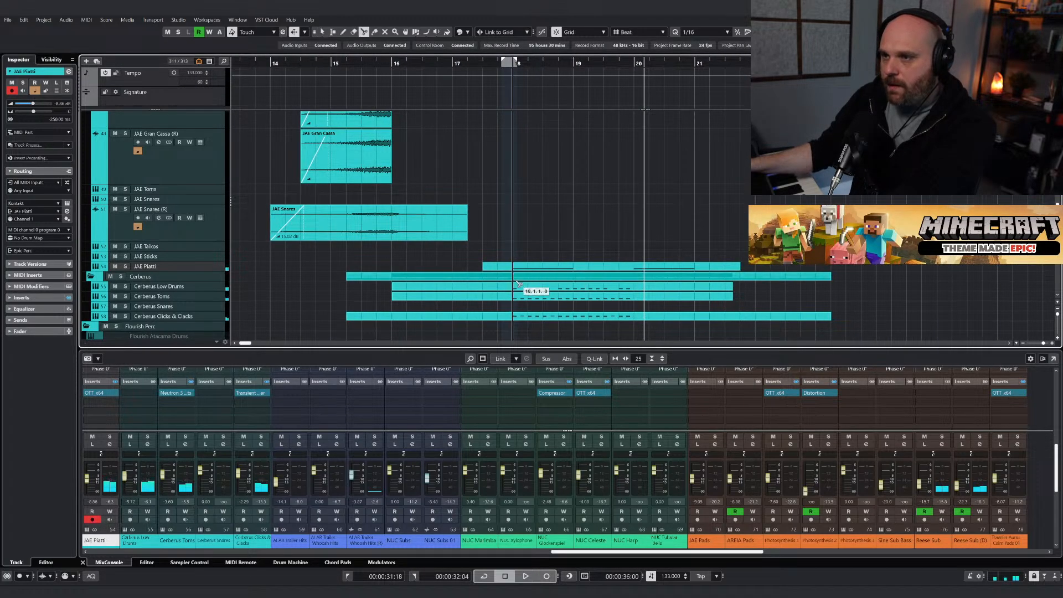
pyautogui.click(633, 282)
pyautogui.press('1')
pyautogui.press('Delete')
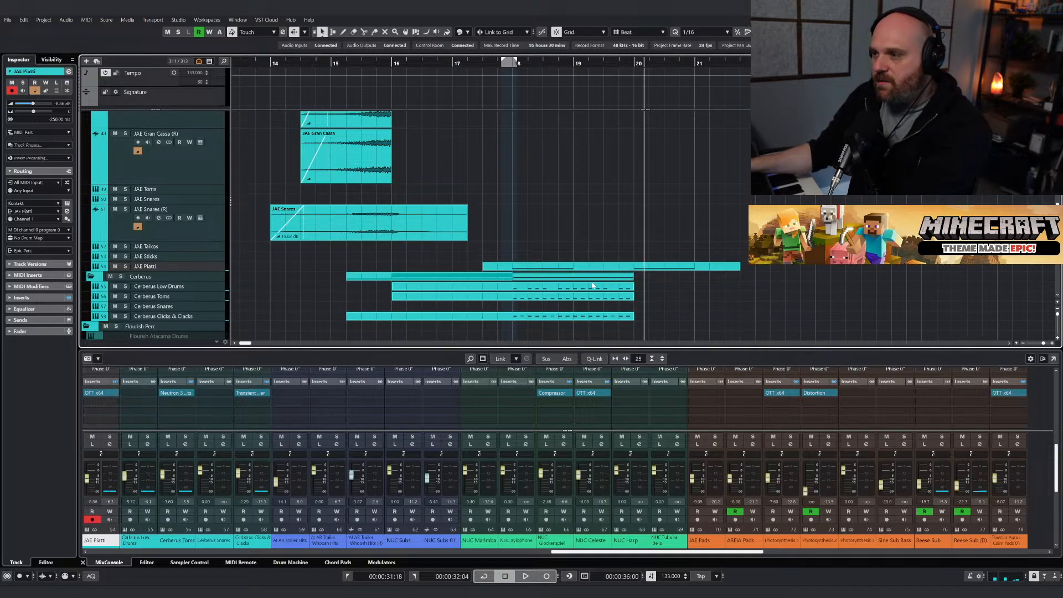
pyautogui.hotkey('ctrl', 'z')
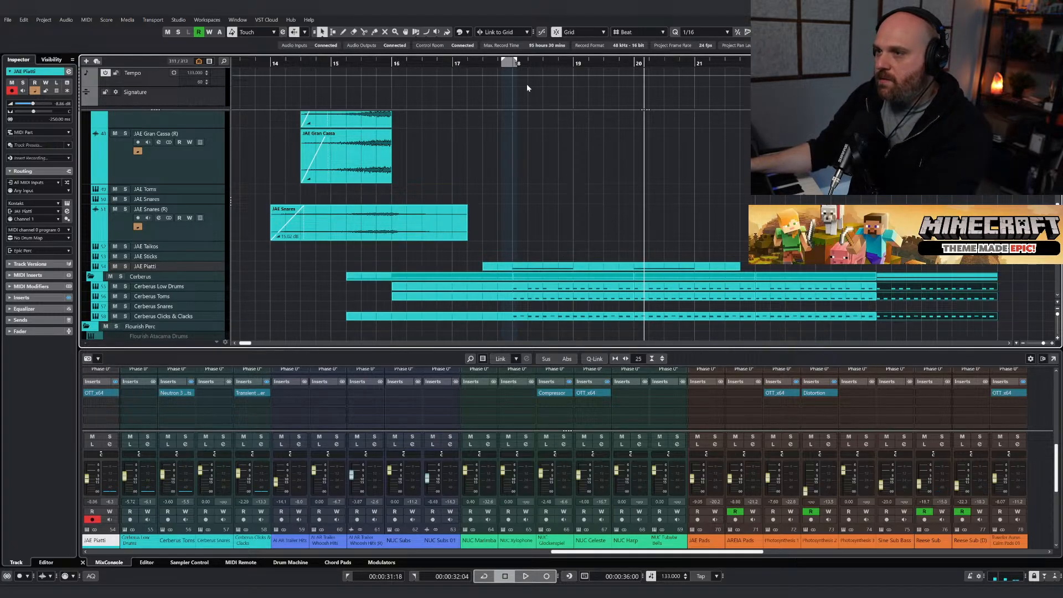
# Trim the start of the JAE Piatti part to bar 18 and copy the part to bar 22.
pyautogui.click(524, 269)
pyautogui.moveTo(482, 271); pyautogui.dragTo(514, 272)
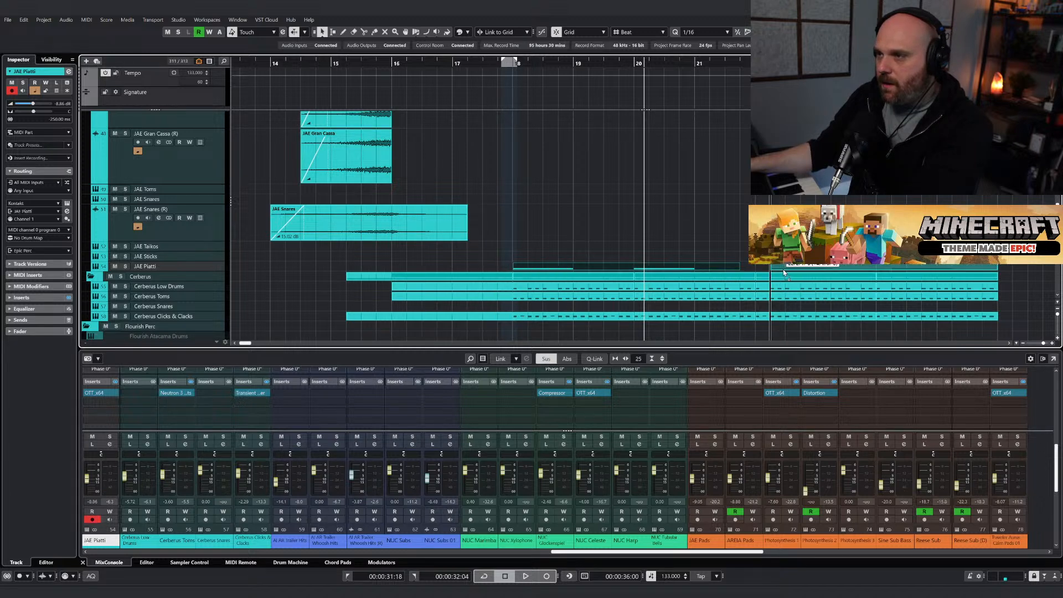
pyautogui.moveTo(783, 271); pyautogui.dragTo(784, 272)
# Play the extended section from before bar 18, try the JAE Piatti volume at about -7.77 dB, and return it to -8.86 dB.
pyautogui.click(497, 64)
pyautogui.press('space')
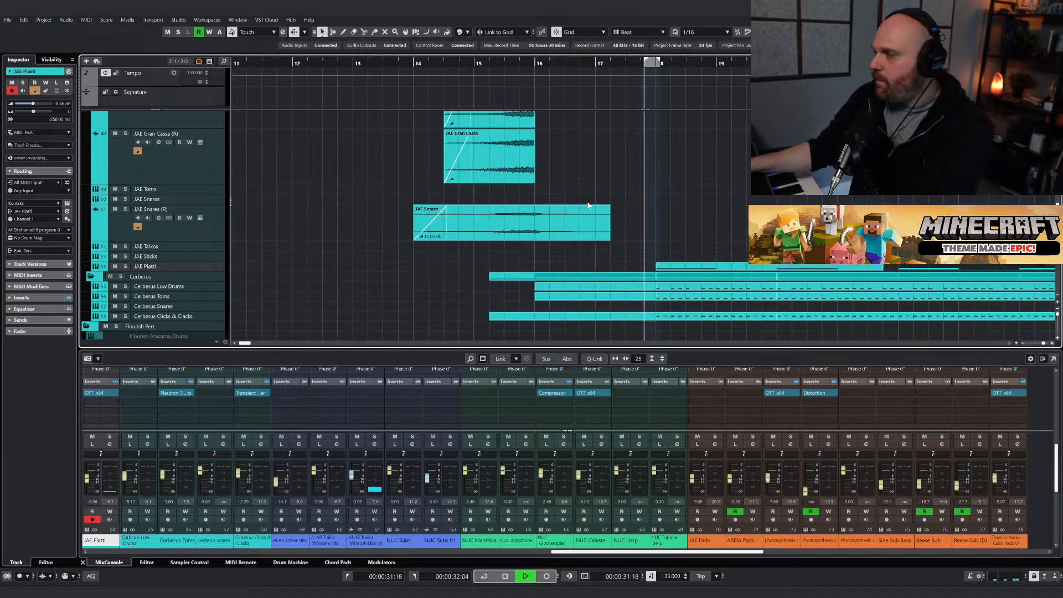
pyautogui.scroll(-3, 588, 219)
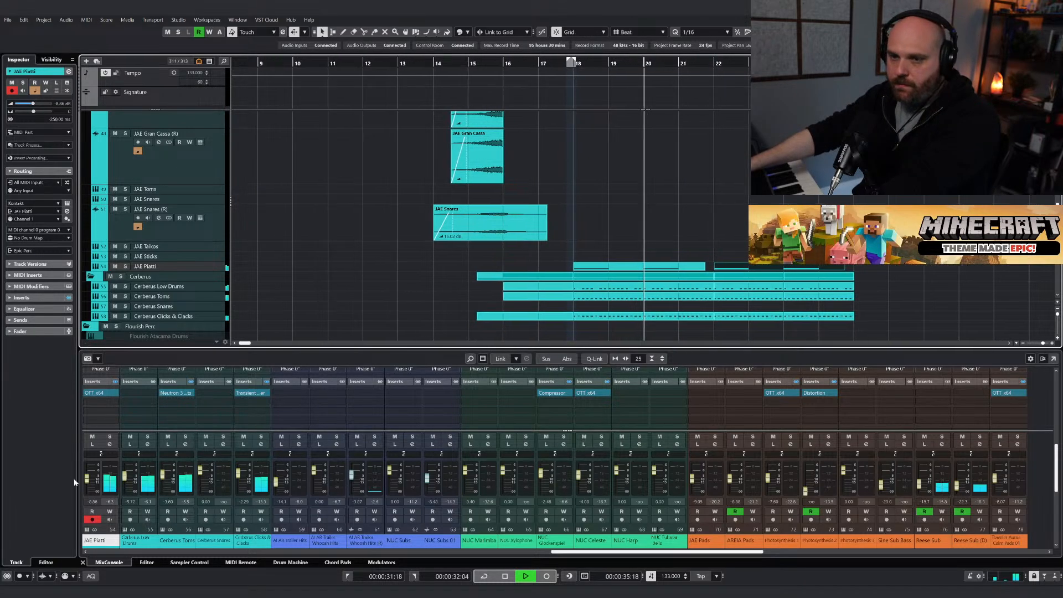
pyautogui.moveTo(88, 482); pyautogui.dragTo(88, 481)
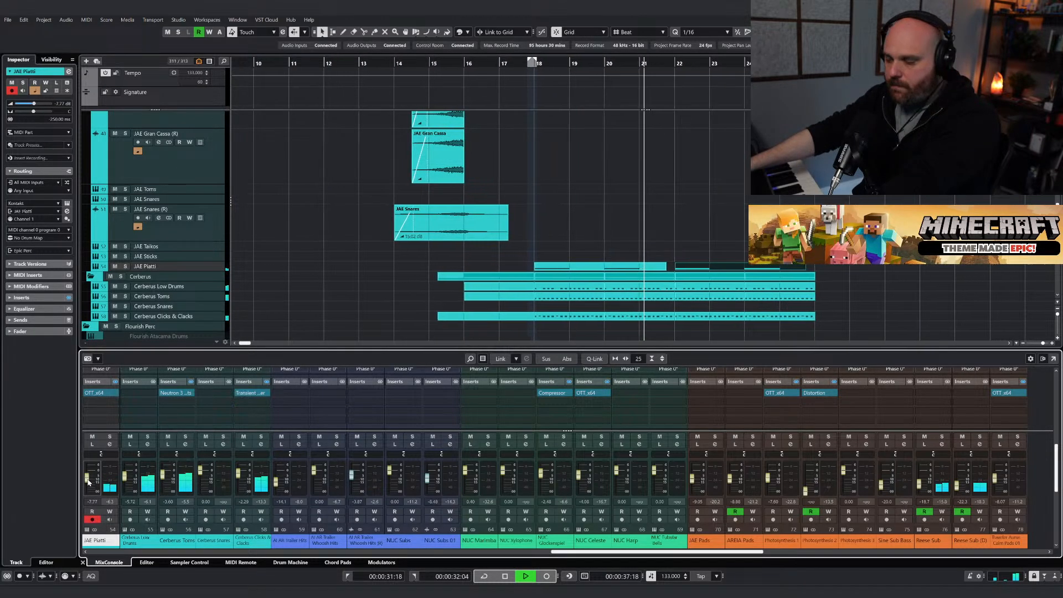
pyautogui.click(476, 311)
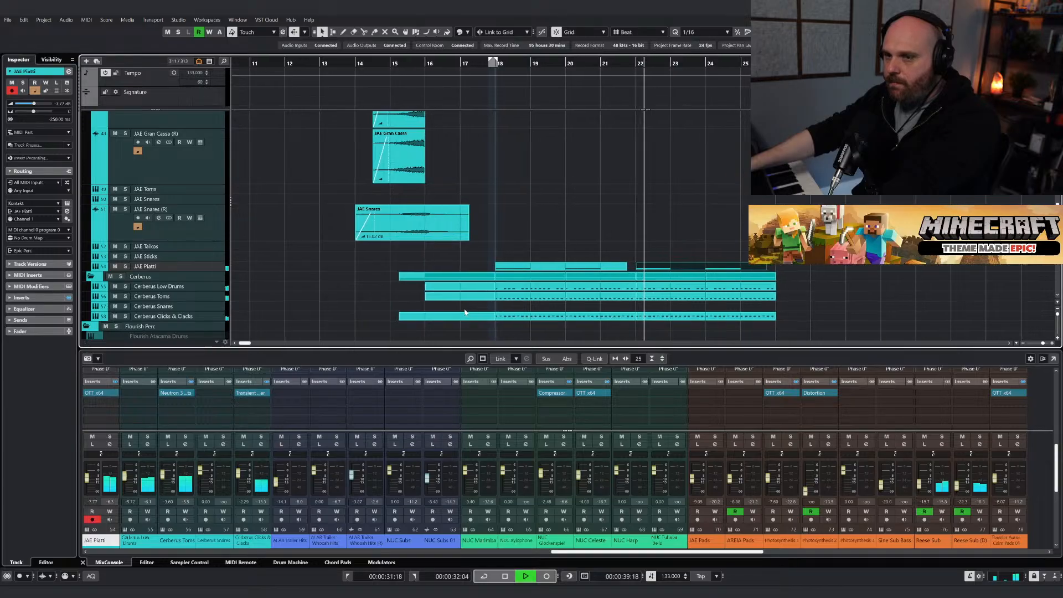
pyautogui.moveTo(86, 477); pyautogui.dragTo(86, 479)
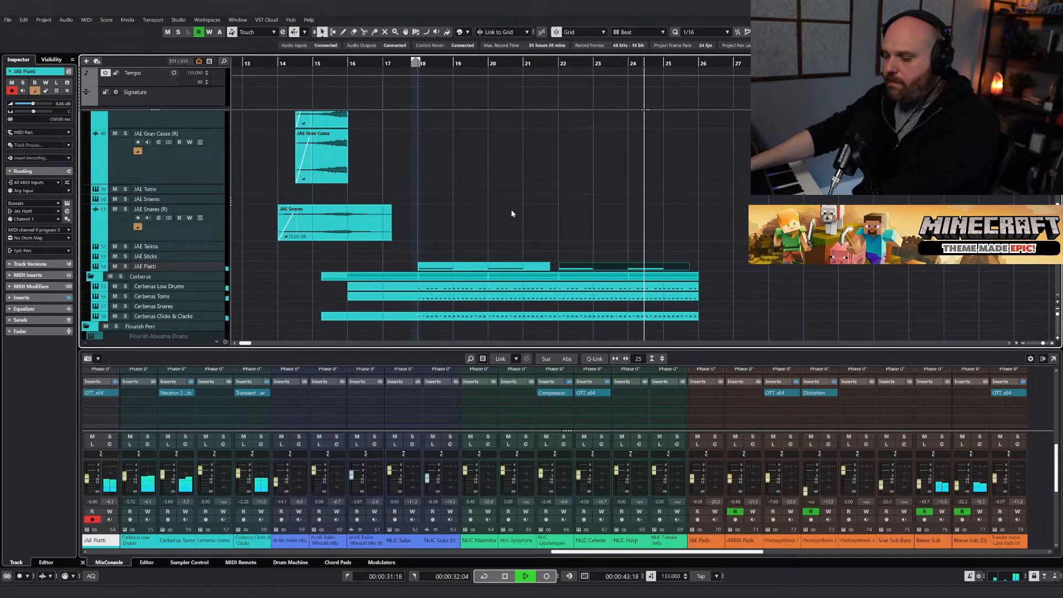
# Select the TAL Lo Brass track, replay the section in context, and set its channel volume to about -6.26 dB.
pyautogui.scroll(4, 487, 231)
pyautogui.scroll(7, 487, 227)
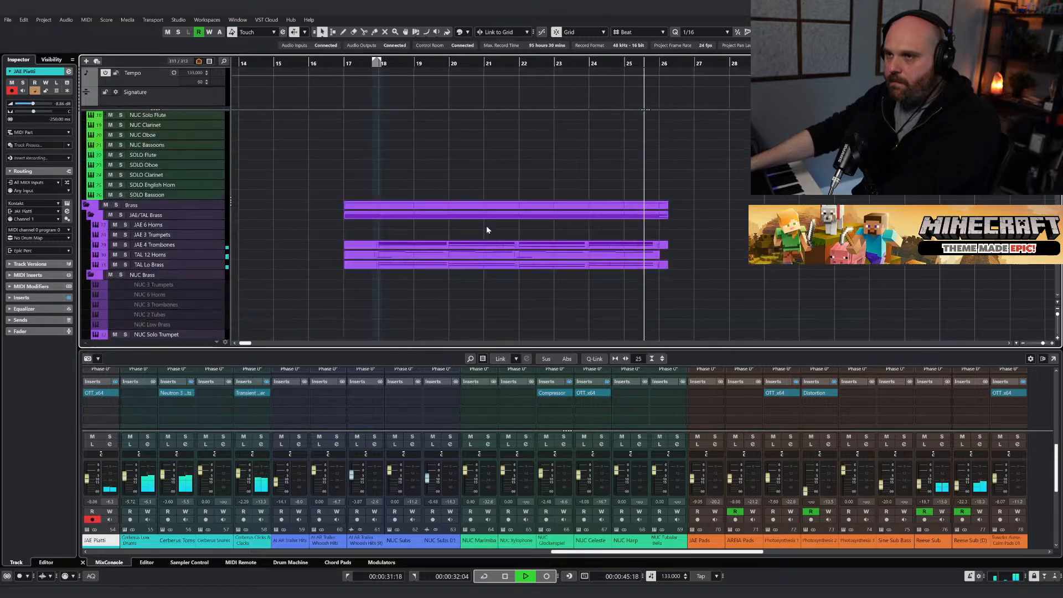
pyautogui.click(355, 264)
pyautogui.click(152, 265)
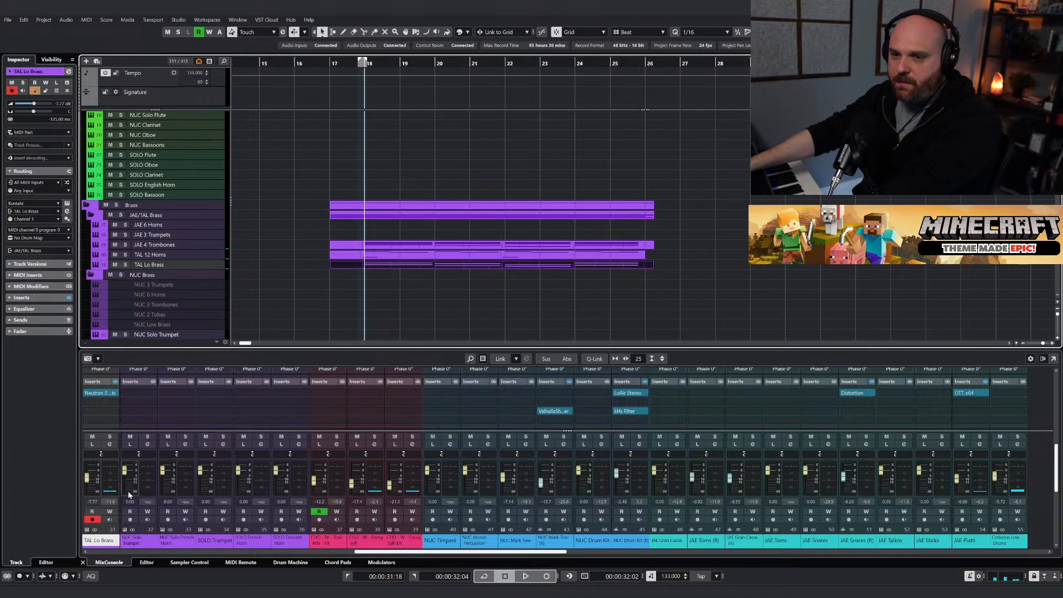
pyautogui.moveTo(88, 480); pyautogui.dragTo(88, 476)
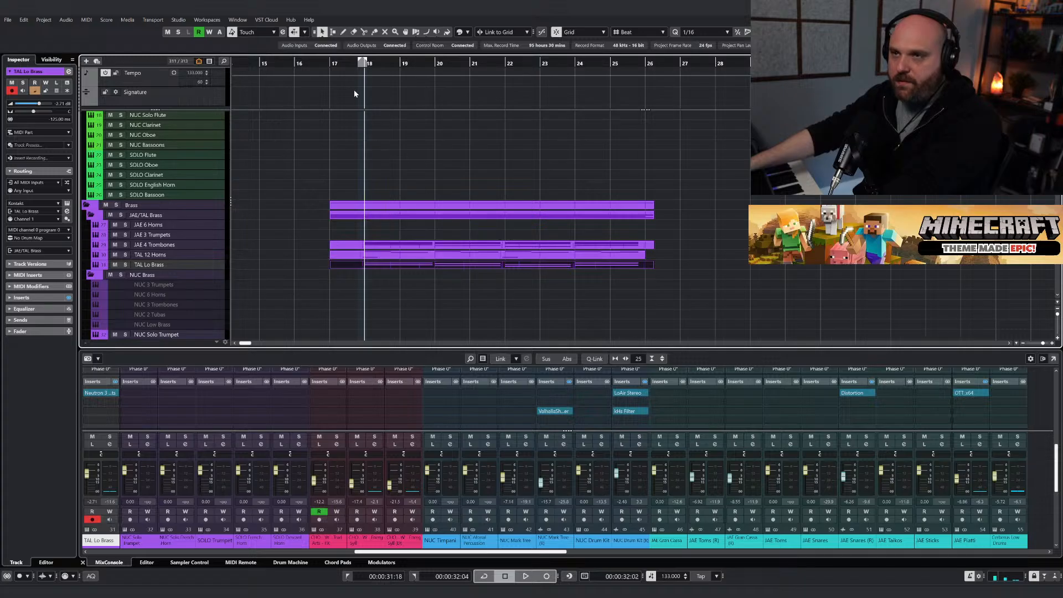
pyautogui.click(342, 62)
pyautogui.press('space')
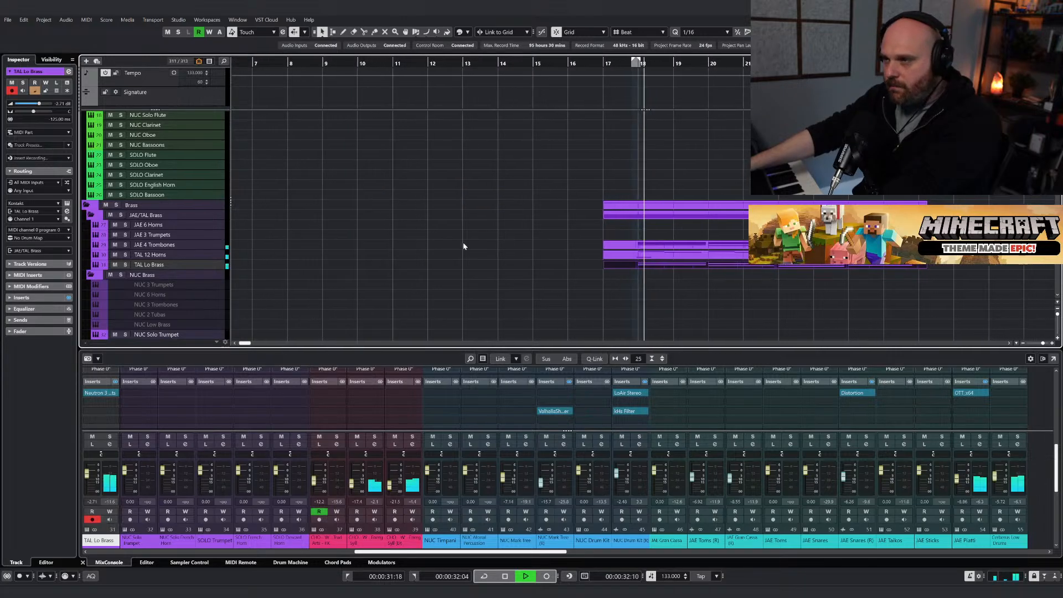
pyautogui.moveTo(87, 475); pyautogui.dragTo(87, 480)
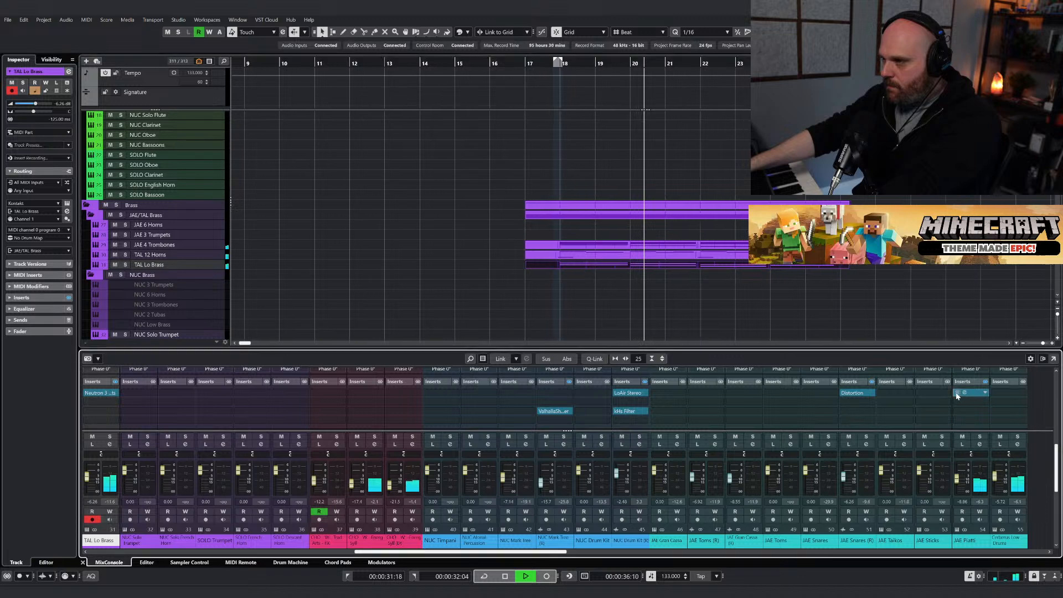
# Lower the JAE Piatti channel volume to about -10.6 dB and briefly check its OTT_x64 settings.
pyautogui.moveTo(957, 480); pyautogui.dragTo(958, 488)
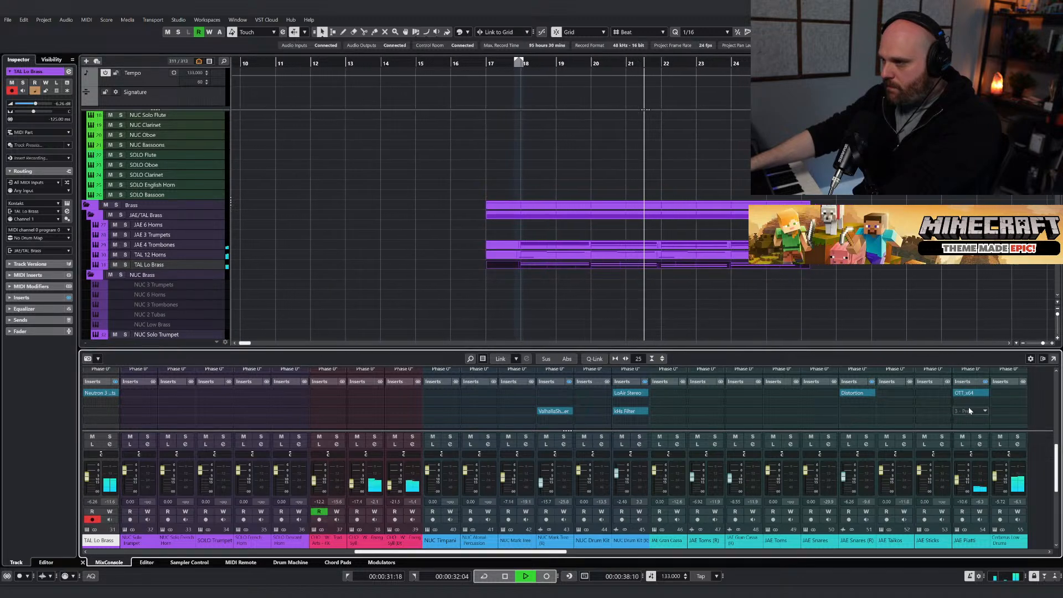
pyautogui.click(964, 392)
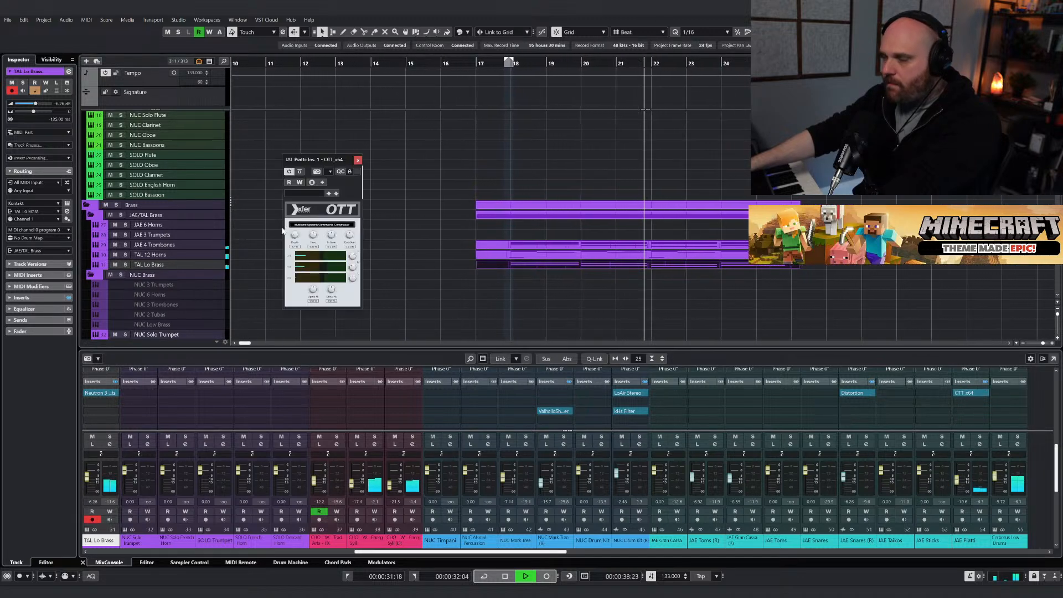
pyautogui.click(358, 160)
# Replay the section from just before bar 18 while examining the group channel levels and the percussion, choir and synth tracks.
pyautogui.scroll(-5, 401, 225)
pyautogui.scroll(-10, 443, 238)
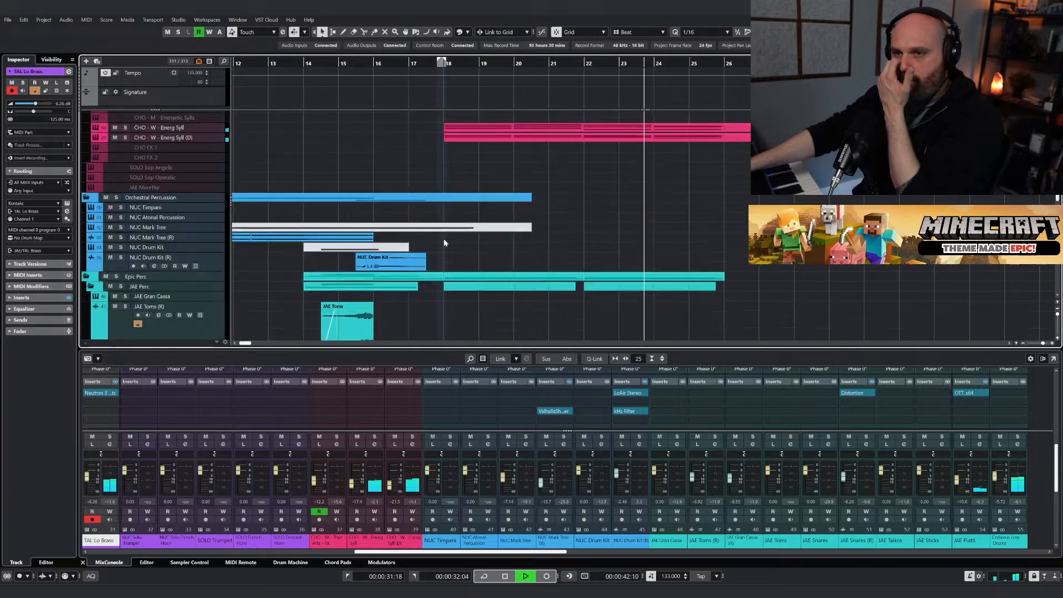
pyautogui.click(392, 66)
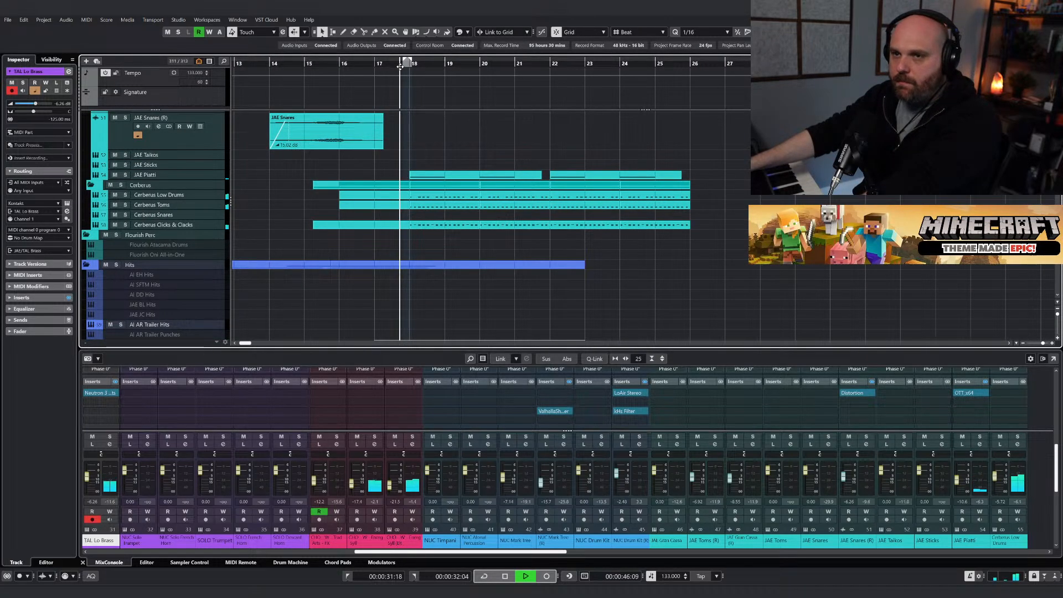
pyautogui.press('space')
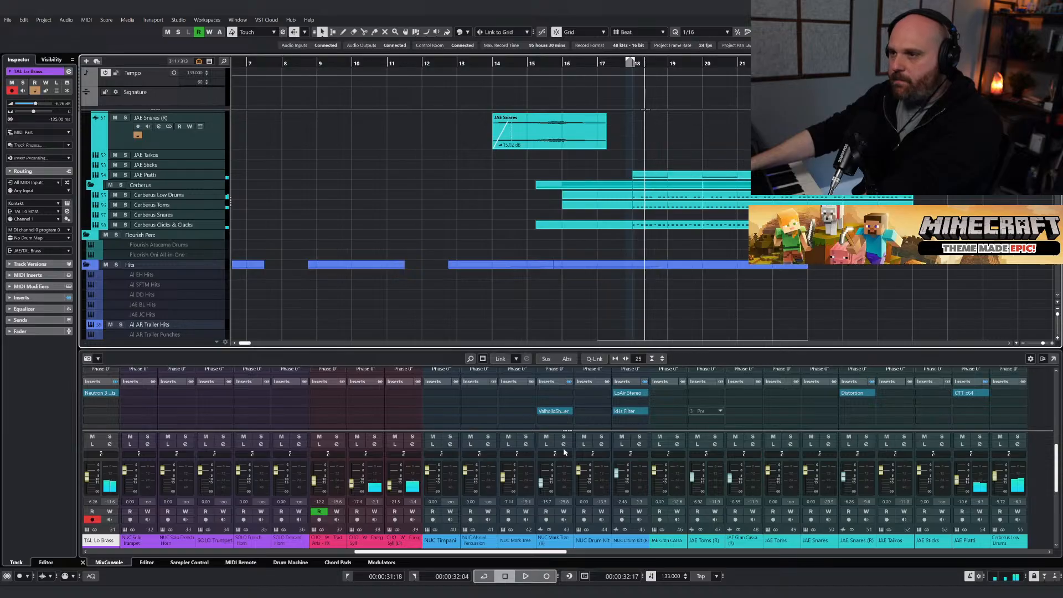
pyautogui.hscroll(15, 564, 451)
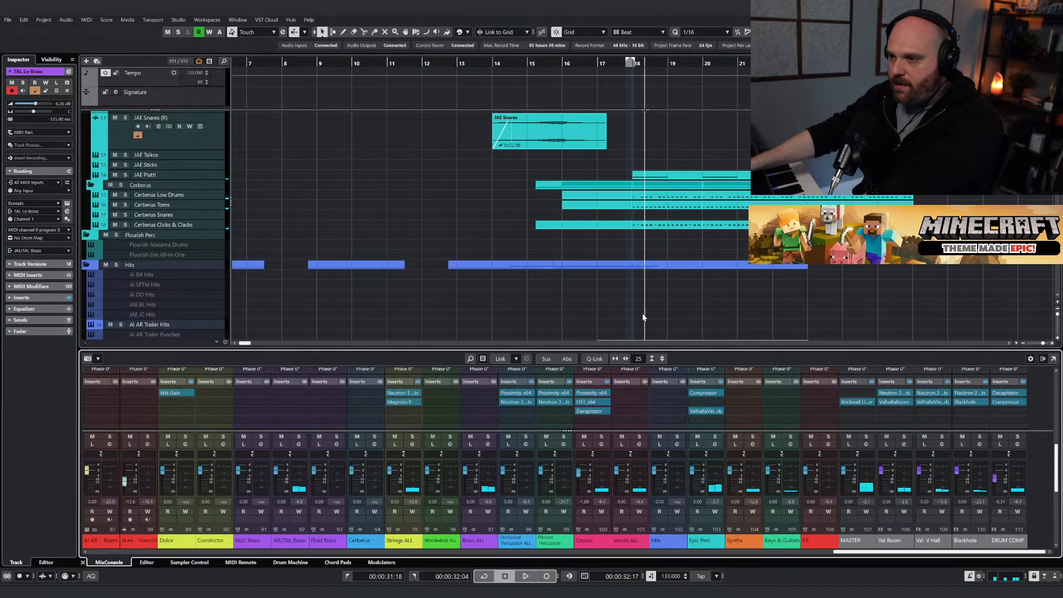
pyautogui.press('space')
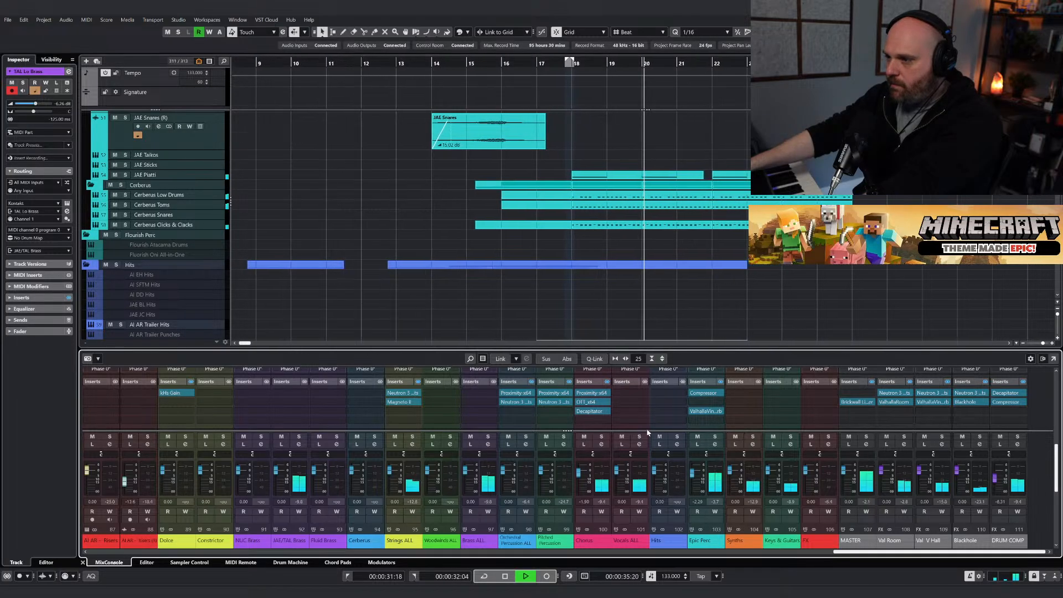
pyautogui.scroll(-5, 580, 292)
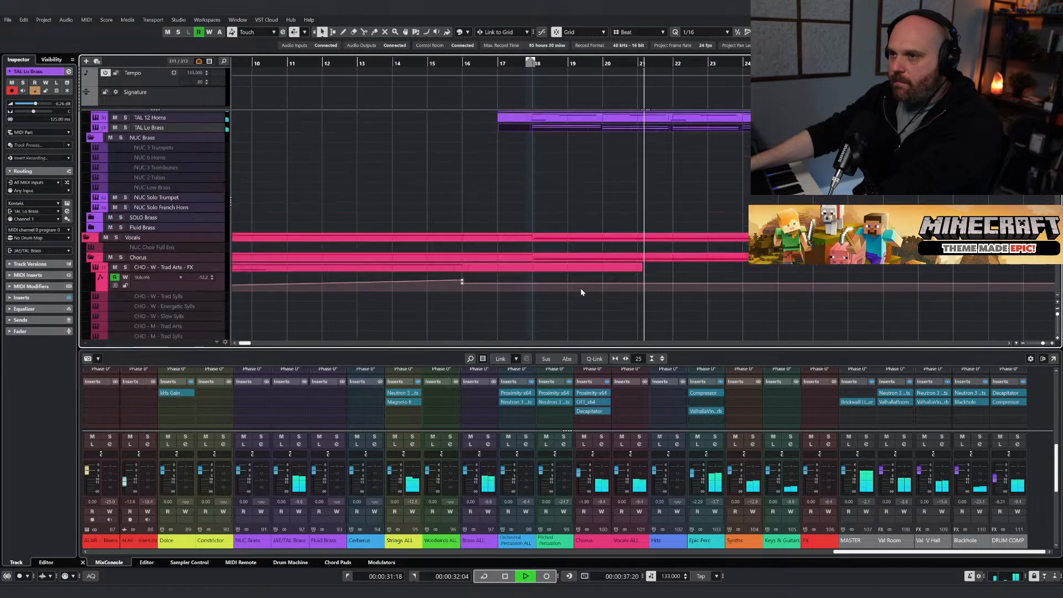
pyautogui.scroll(-5, 580, 292)
pyautogui.press('space')
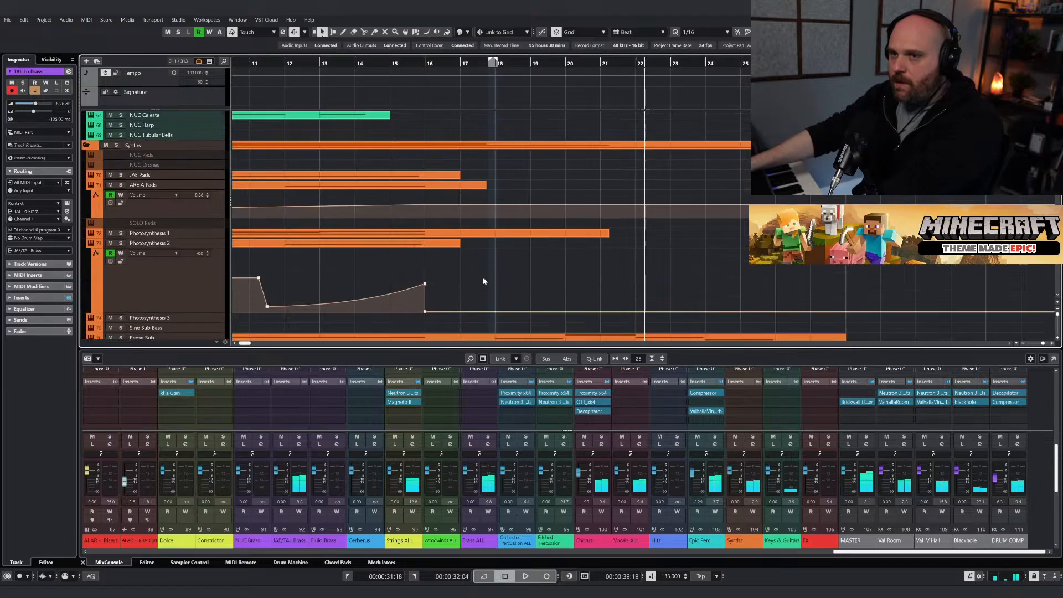
# Replace the Sine Sub Bass track's instrument with Kontakt 7.
pyautogui.scroll(-3, 217, 225)
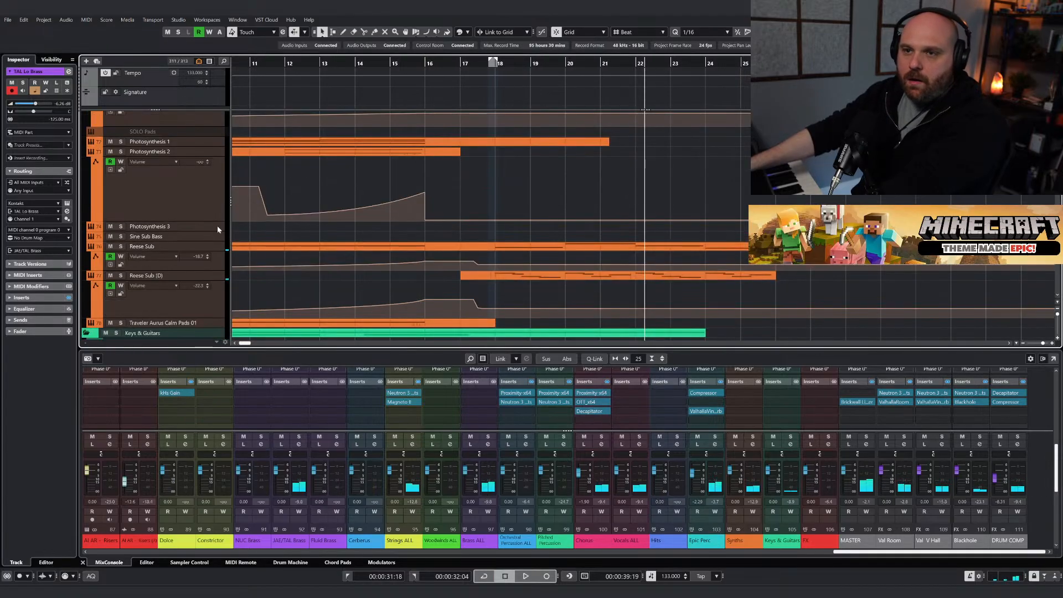
pyautogui.click(183, 237)
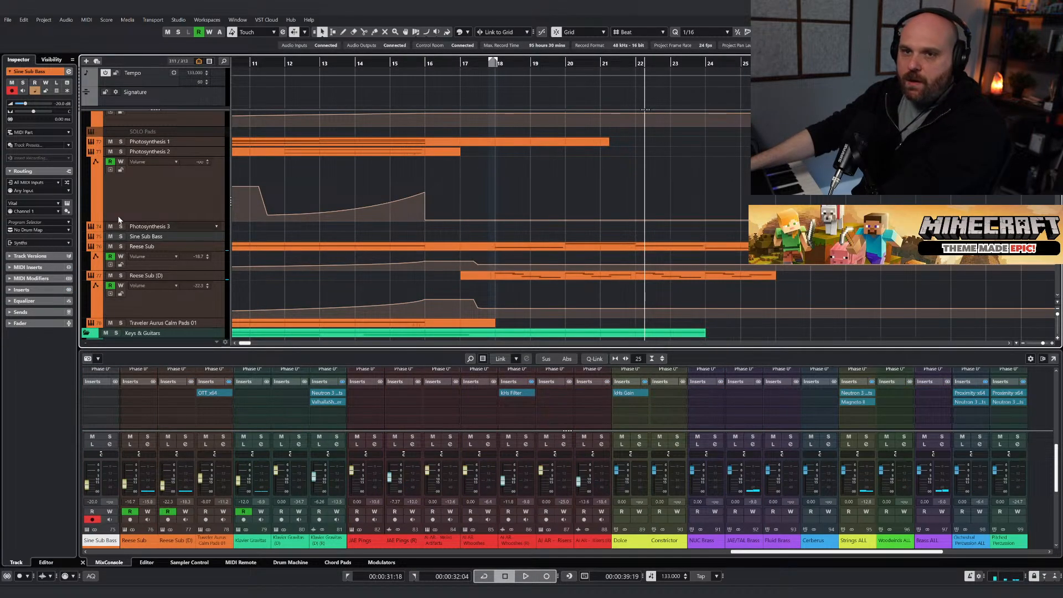
pyautogui.click(38, 203)
pyautogui.write('kont')
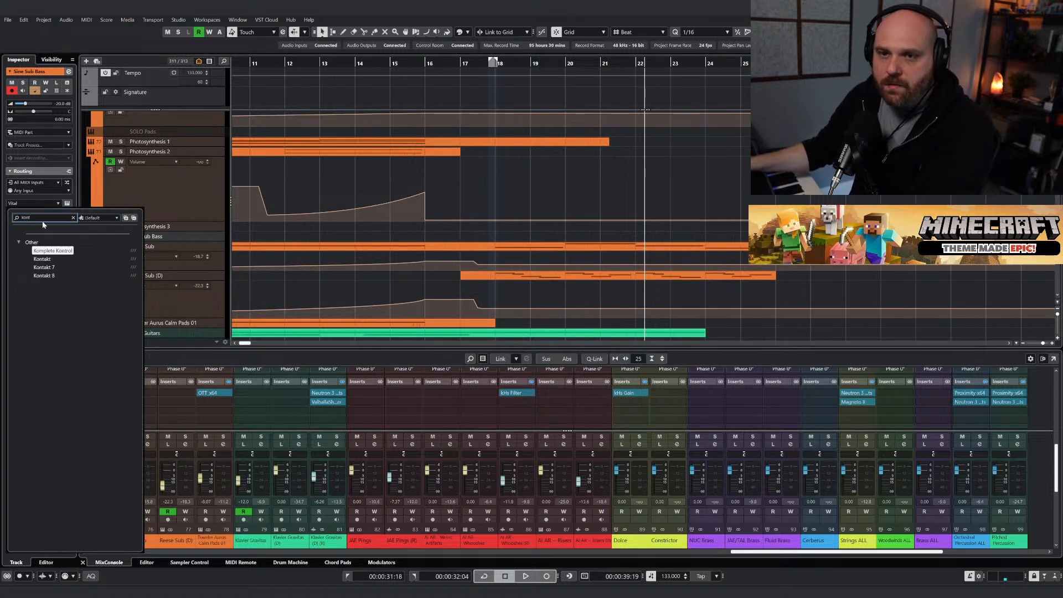
pyautogui.doubleClick(48, 268)
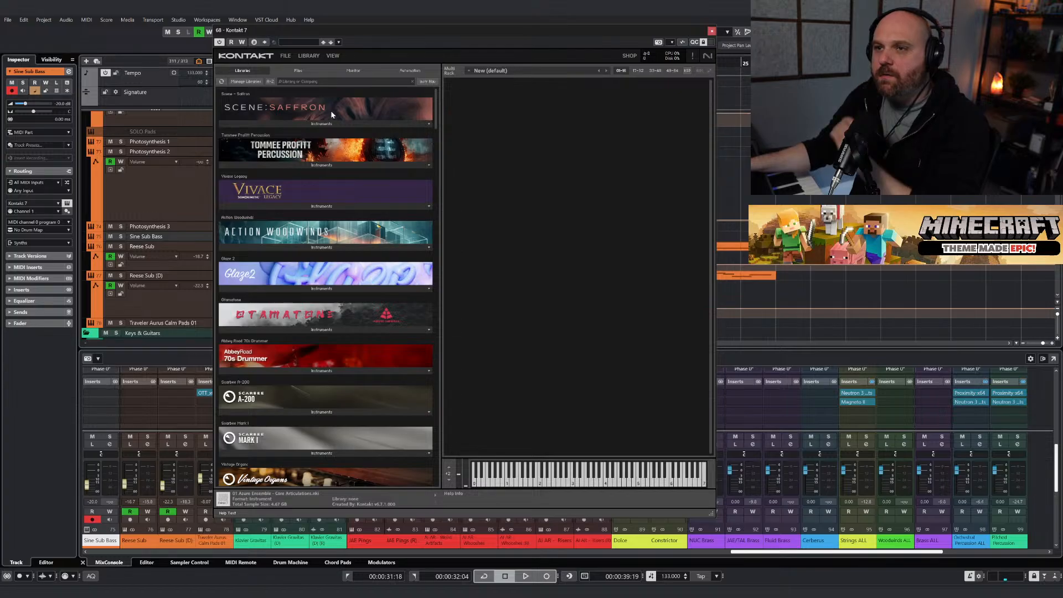
# Search the Kontakt libraries for "photo" and open the 05 Bass folder of the Photosynthesis library.
pyautogui.click(332, 82)
pyautogui.write('pho')
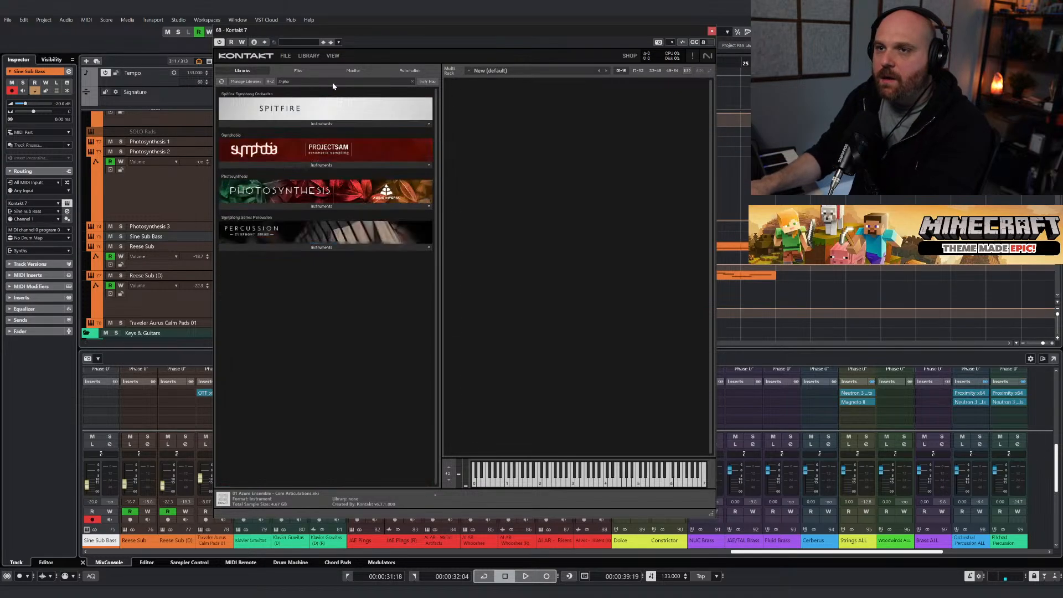
pyautogui.write('to')
pyautogui.click(319, 124)
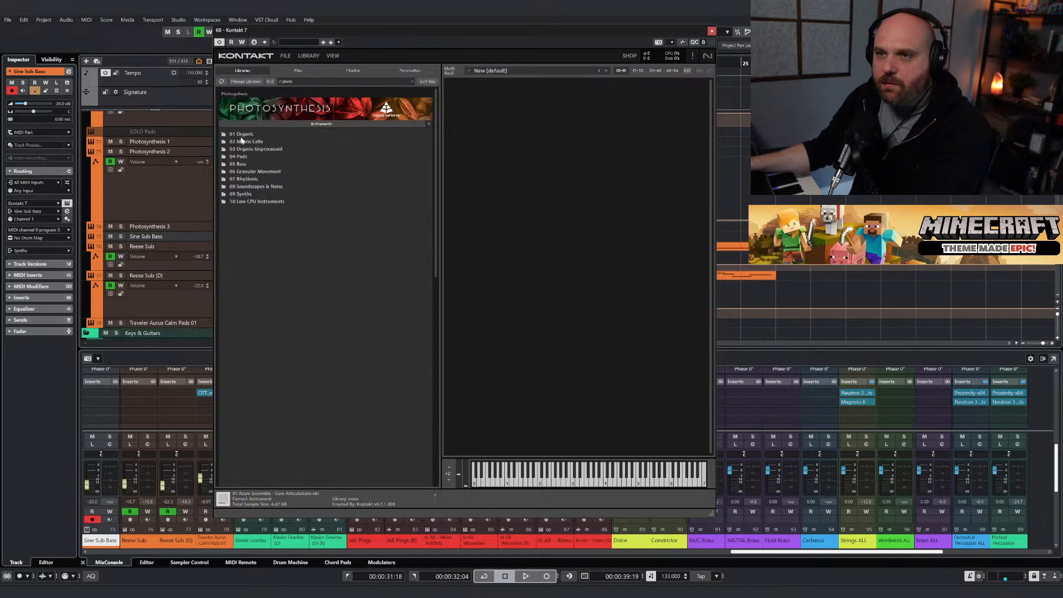
pyautogui.click(244, 165)
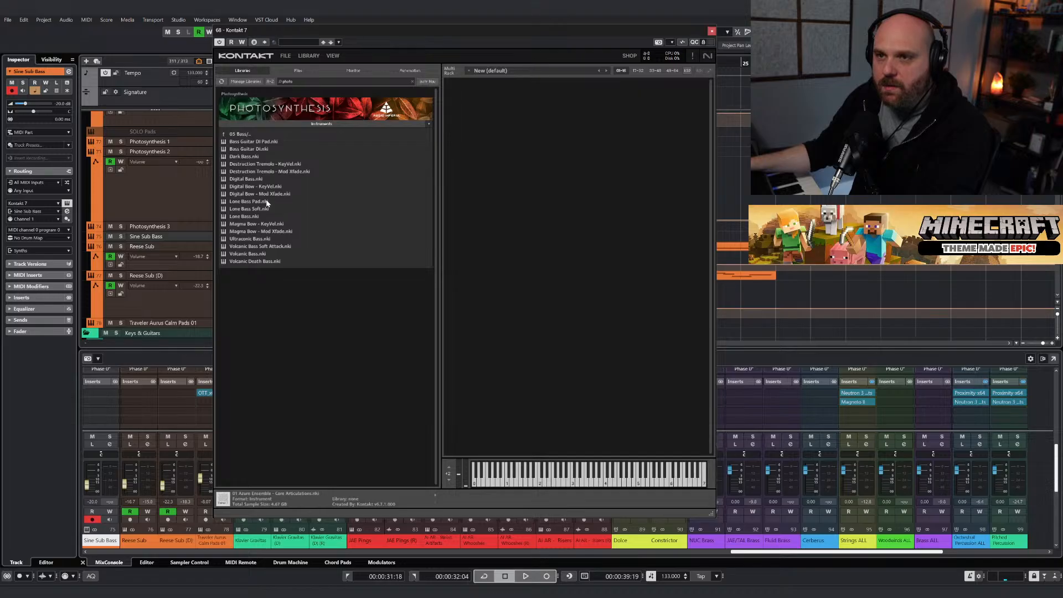
# Audition the Dark Bass and Ultrasonic Bass patches, and load Volcanic Death Bass in their place.
pyautogui.click(247, 157)
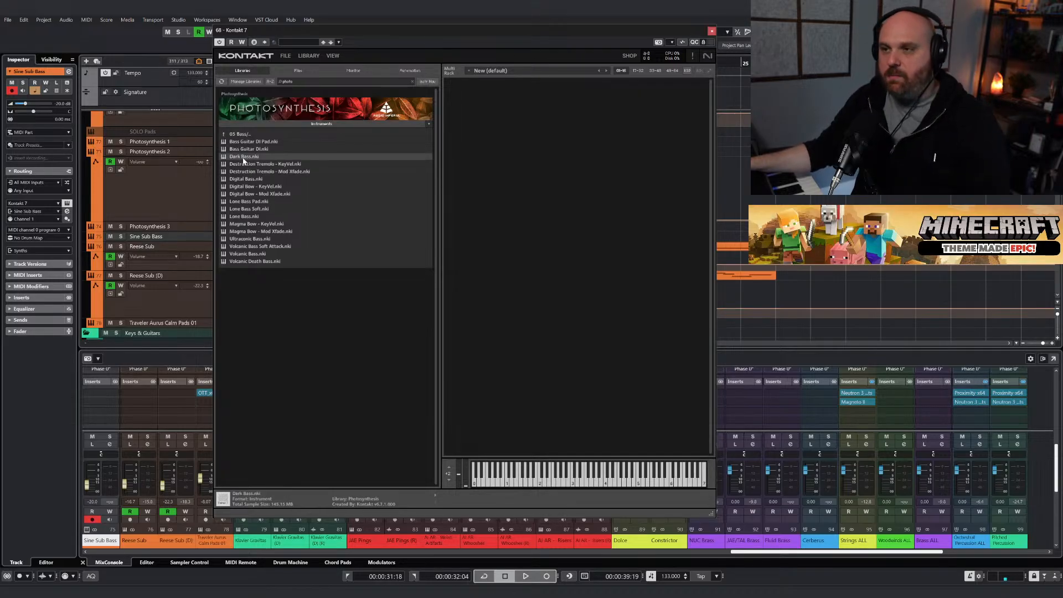
pyautogui.doubleClick(243, 157)
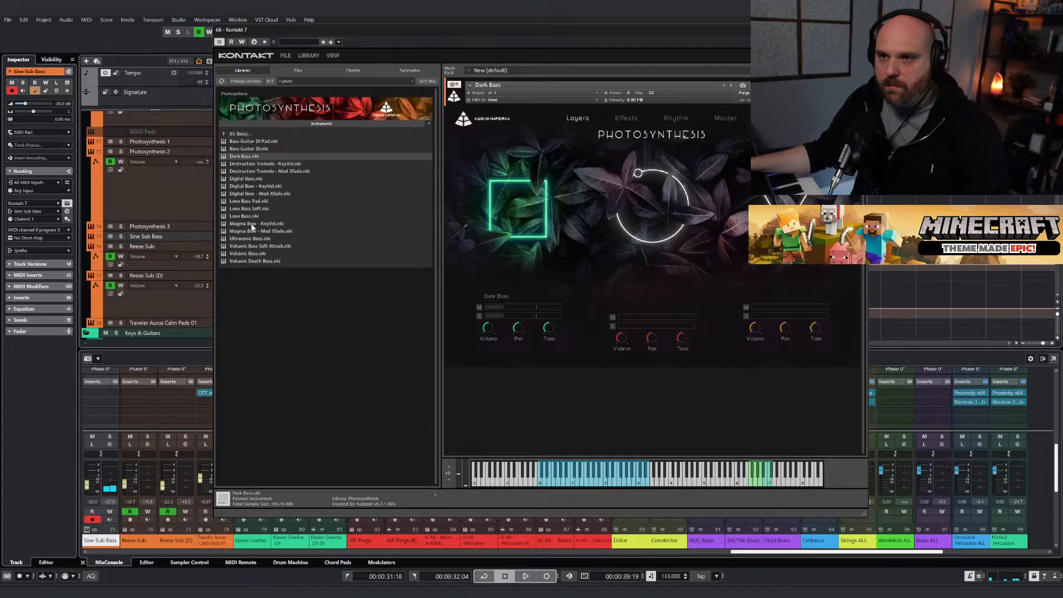
pyautogui.click(258, 239)
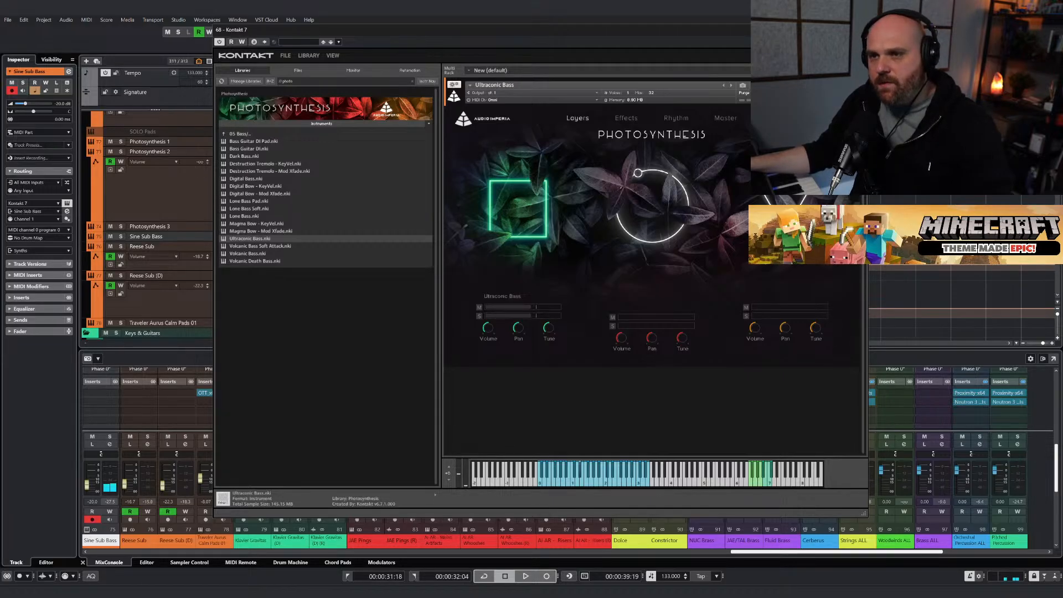
pyautogui.click(266, 261)
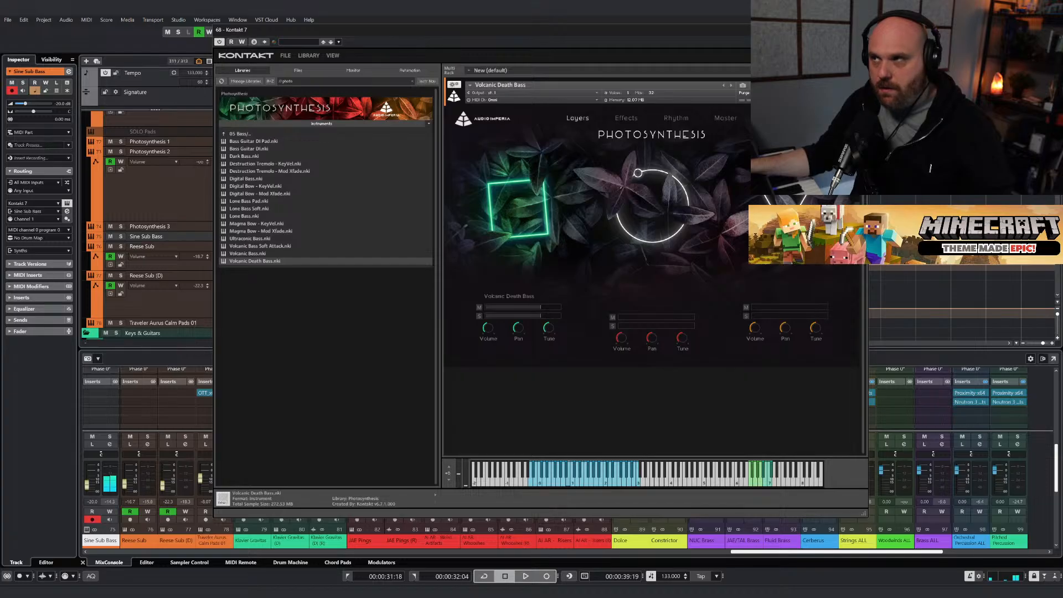
# Check the Sends FX of Volcanic Death Bass, including its Convolution settings, and close the instrument window.
pyautogui.click(861, 30)
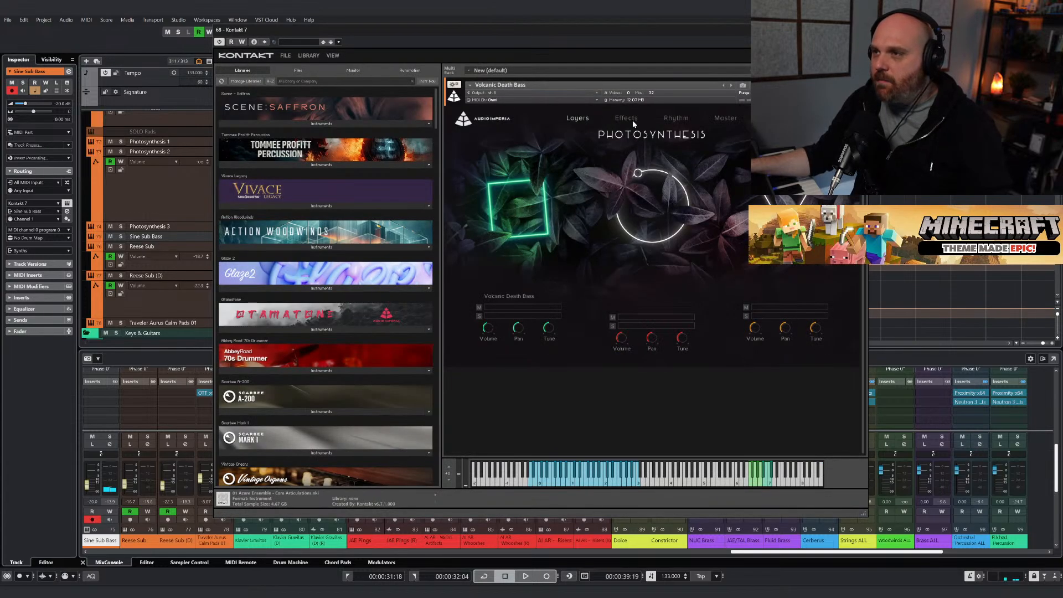
pyautogui.click(627, 119)
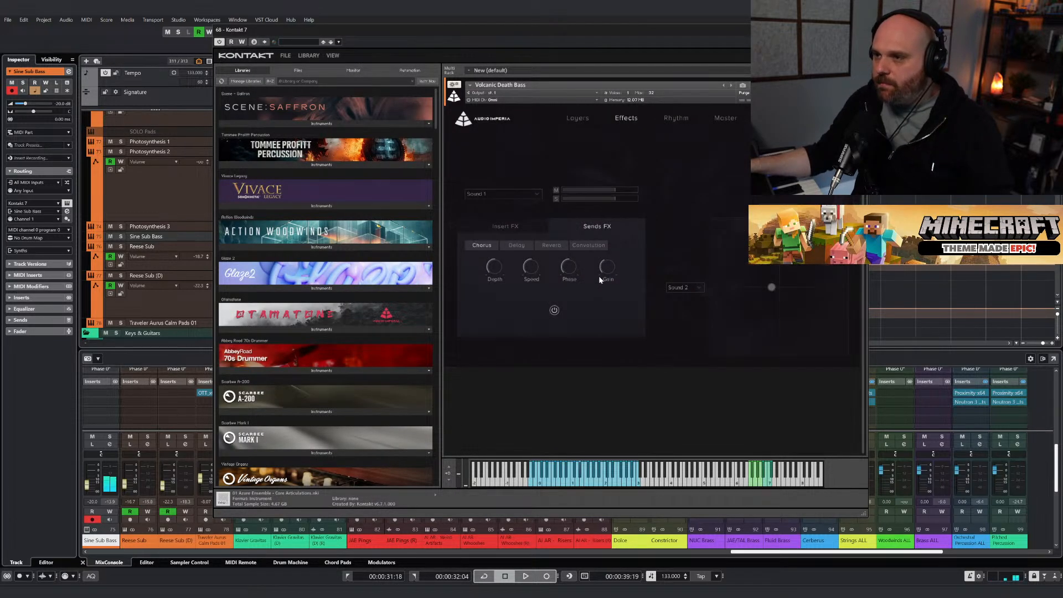
pyautogui.click(576, 247)
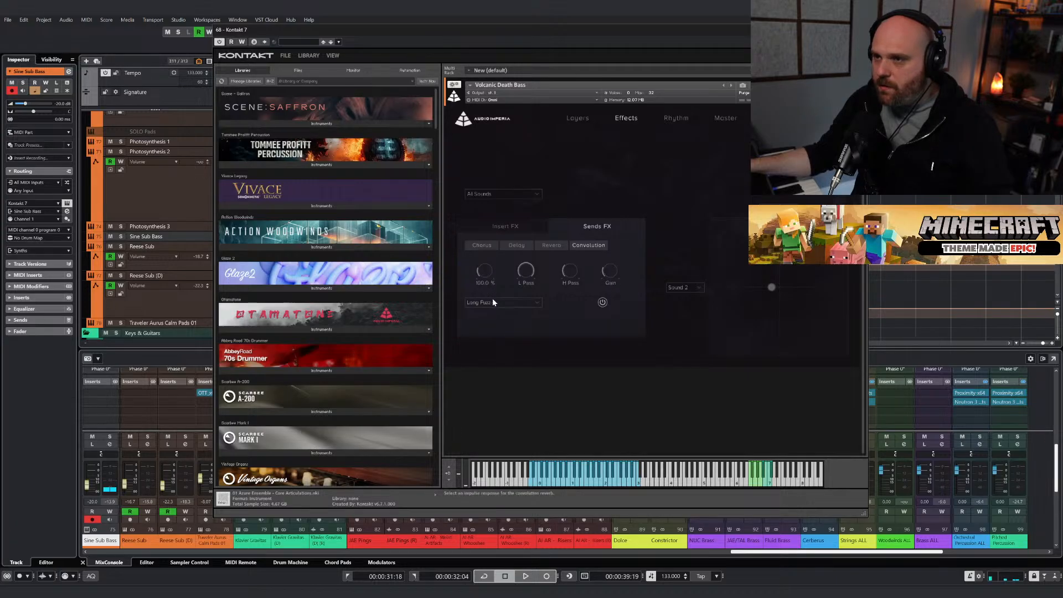
pyautogui.click(861, 30)
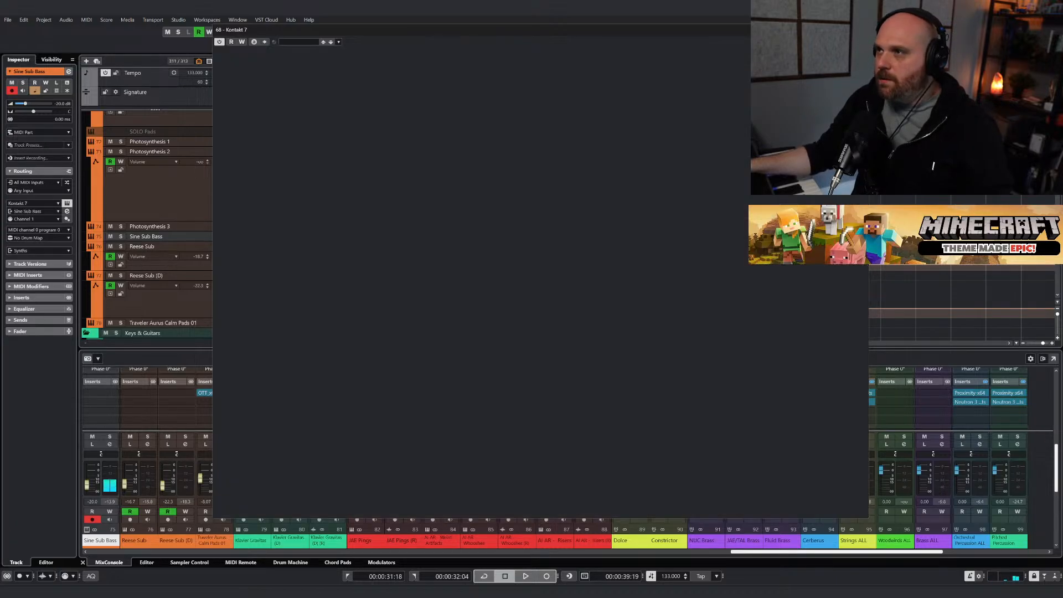
# Draw a MIDI part on the Sine Sub Bass track from just after bar 17 to bar 26 and open it for editing.
pyautogui.rightClick(454, 195)
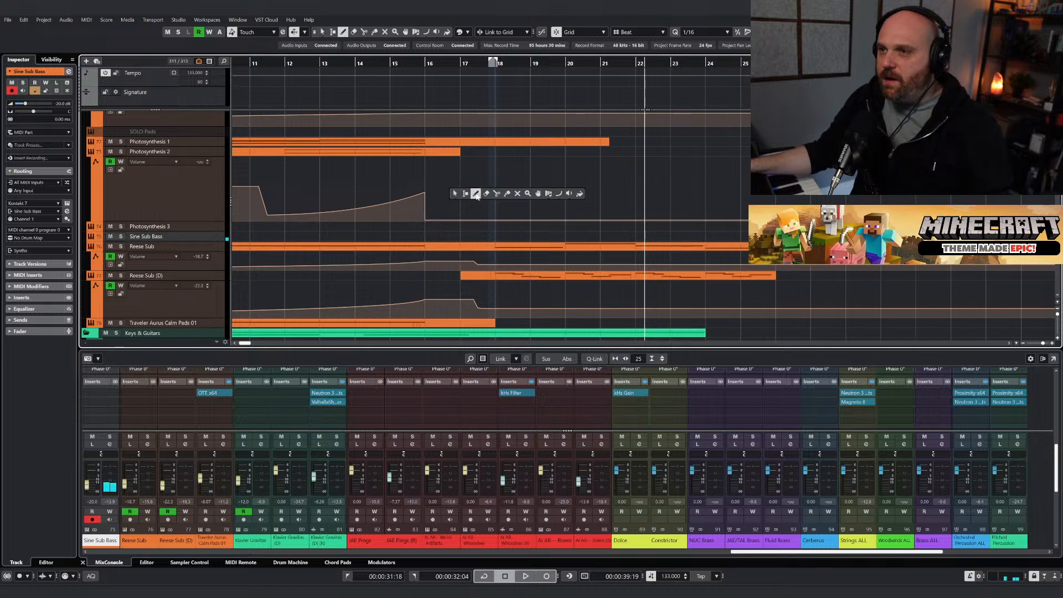
pyautogui.click(476, 194)
pyautogui.moveTo(470, 237); pyautogui.dragTo(777, 244)
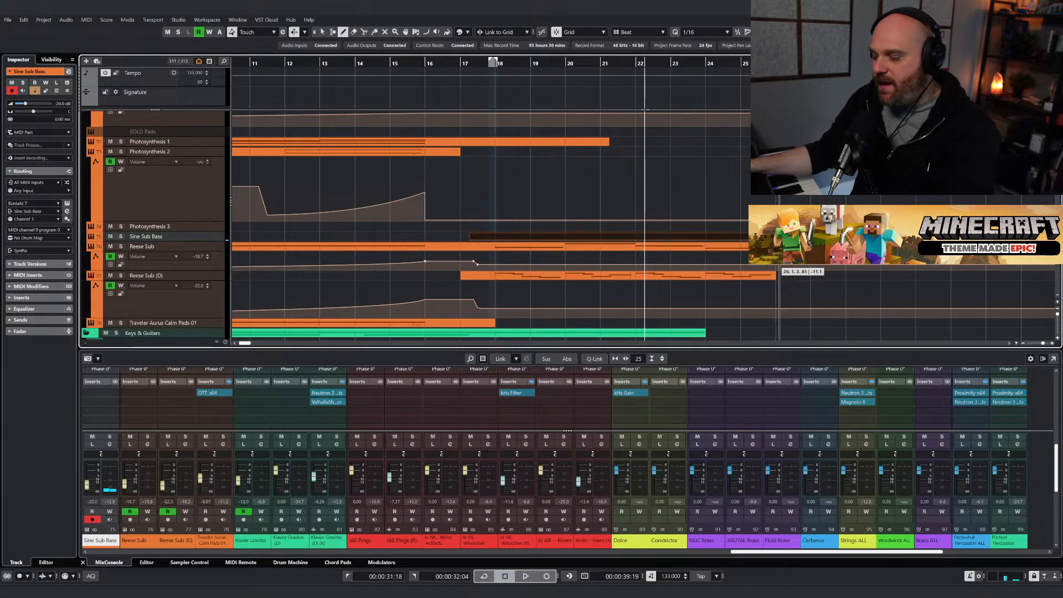
pyautogui.doubleClick(585, 237)
# Draw four sustained bass notes of about two bars each from bar 18 to bar 26, and return to the arrangement with the selection tool.
pyautogui.rightClick(303, 214)
pyautogui.click(332, 214)
pyautogui.click(325, 213)
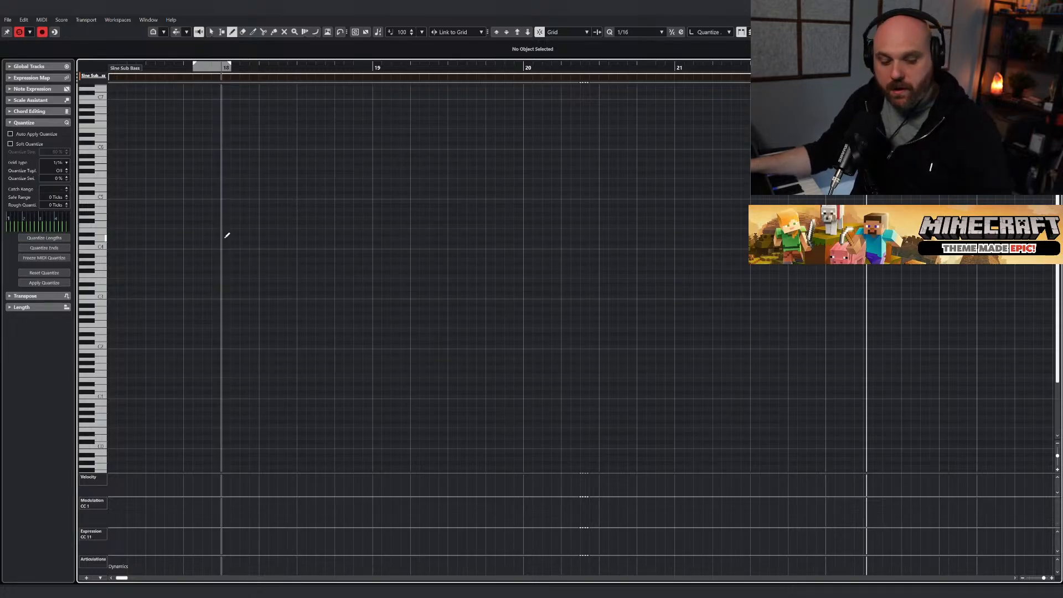
pyautogui.scroll(-3, 261, 413)
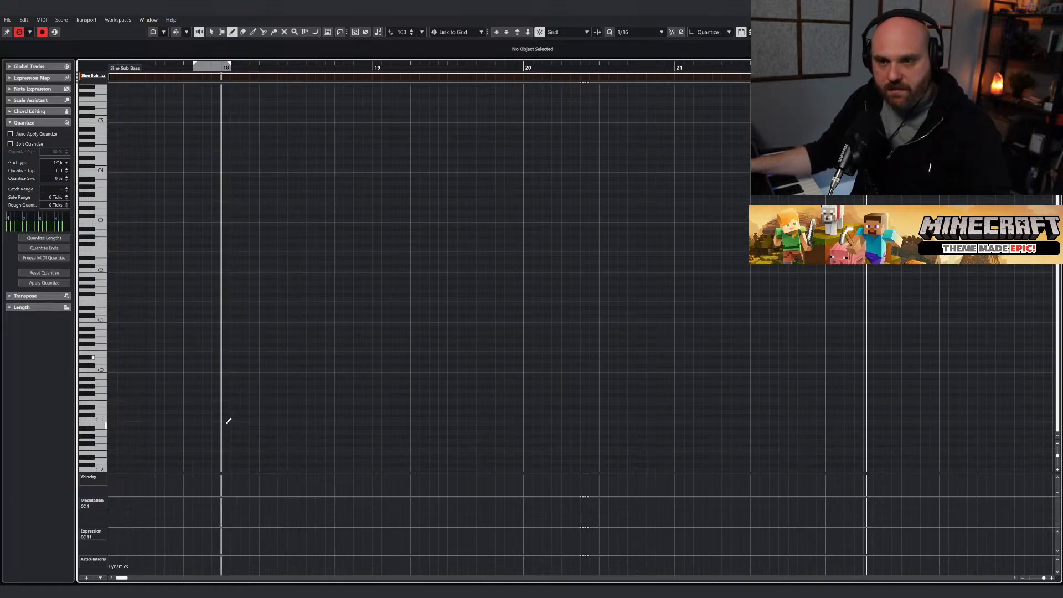
pyautogui.moveTo(228, 357)
pyautogui.mouseDown()
pyautogui.moveTo(524, 352)
pyautogui.moveTo(669, 315)
pyautogui.moveTo(1051, 342)
pyautogui.moveTo(942, 335)
pyautogui.moveTo(1040, 311)
pyautogui.moveTo(930, 306)
pyautogui.mouseUp()
pyautogui.press('1')
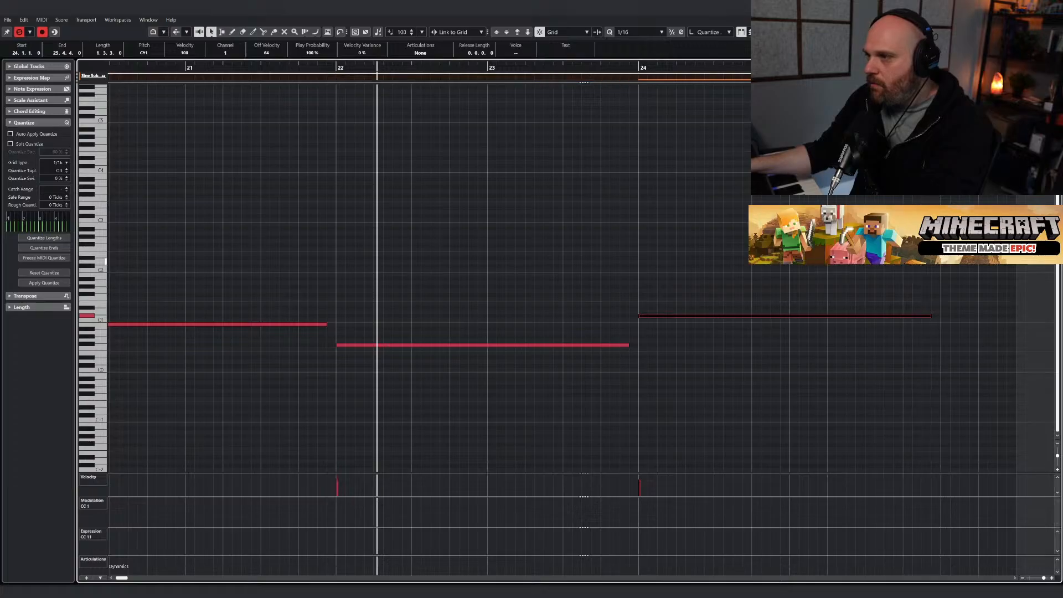
pyautogui.press('Return')
pyautogui.rightClick(444, 200)
pyautogui.click(451, 202)
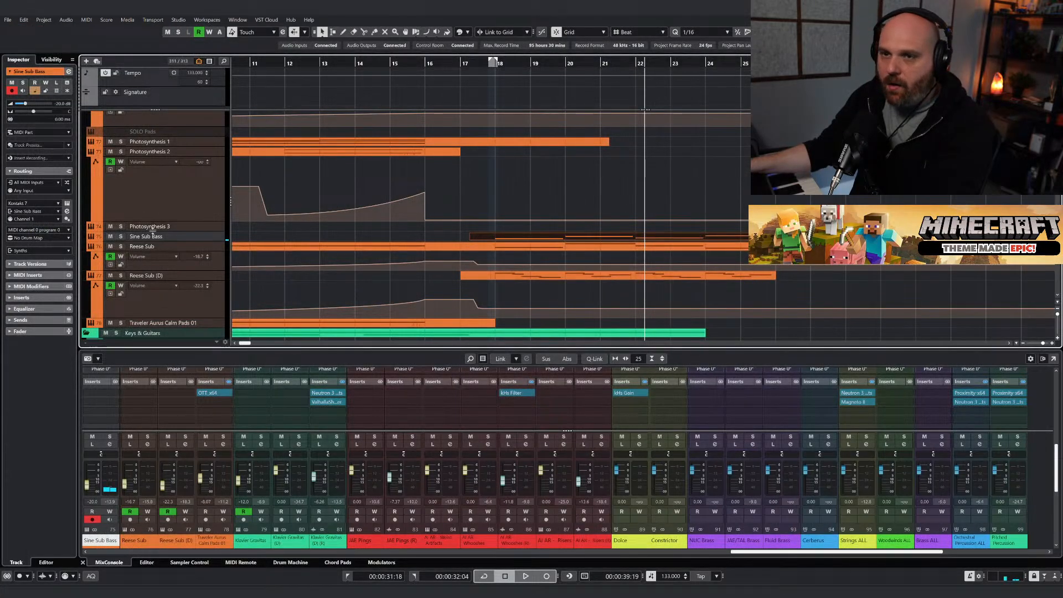
# Play the section from just before bar 18 and try the Sine Sub Bass volume at about -24 dB and lower.
pyautogui.click(184, 237)
pyautogui.click(488, 71)
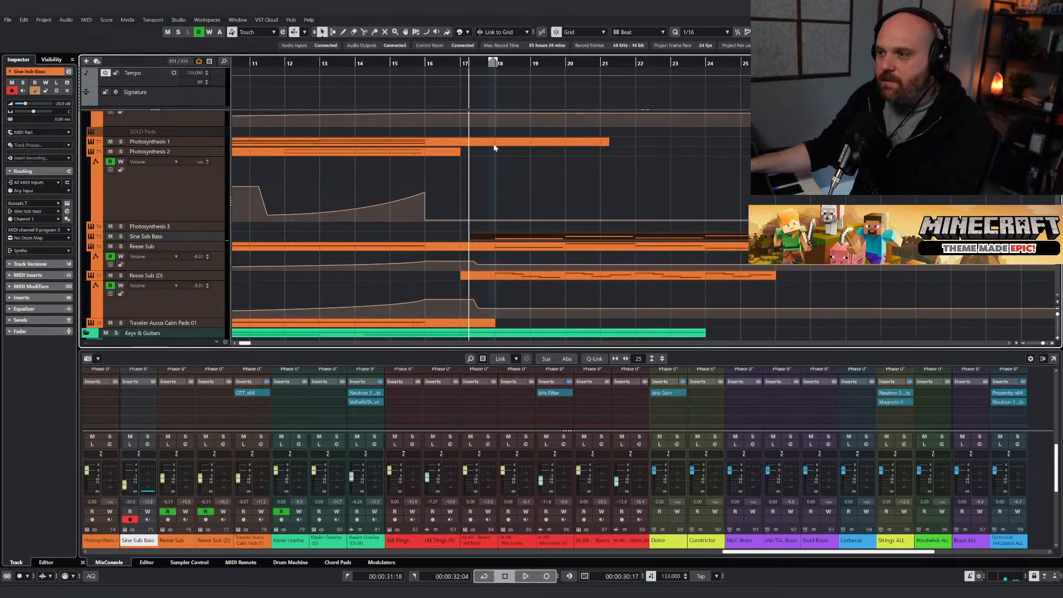
pyautogui.press('space')
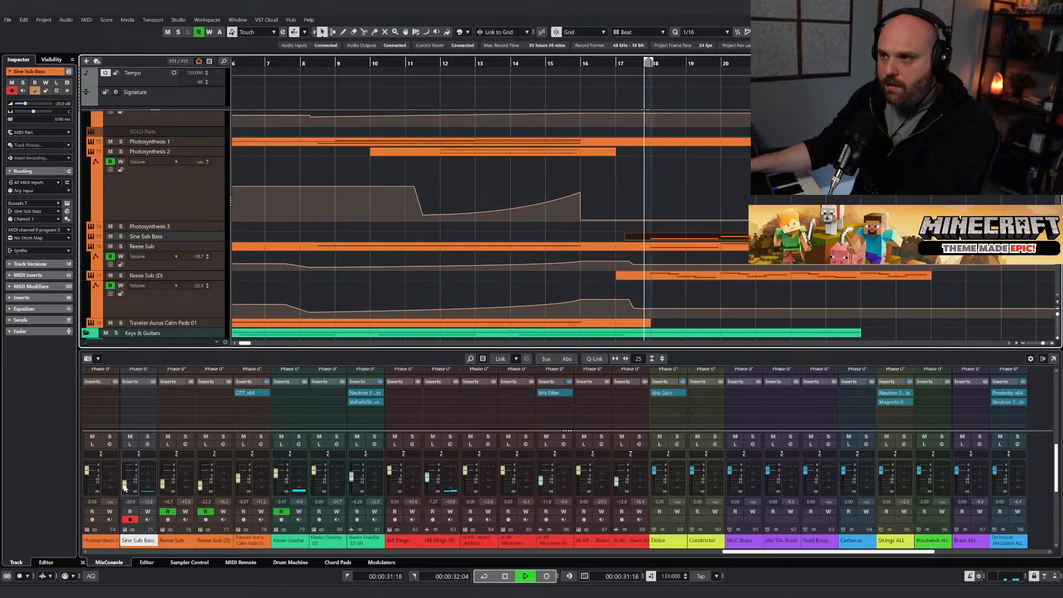
pyautogui.moveTo(124, 484); pyautogui.dragTo(125, 486)
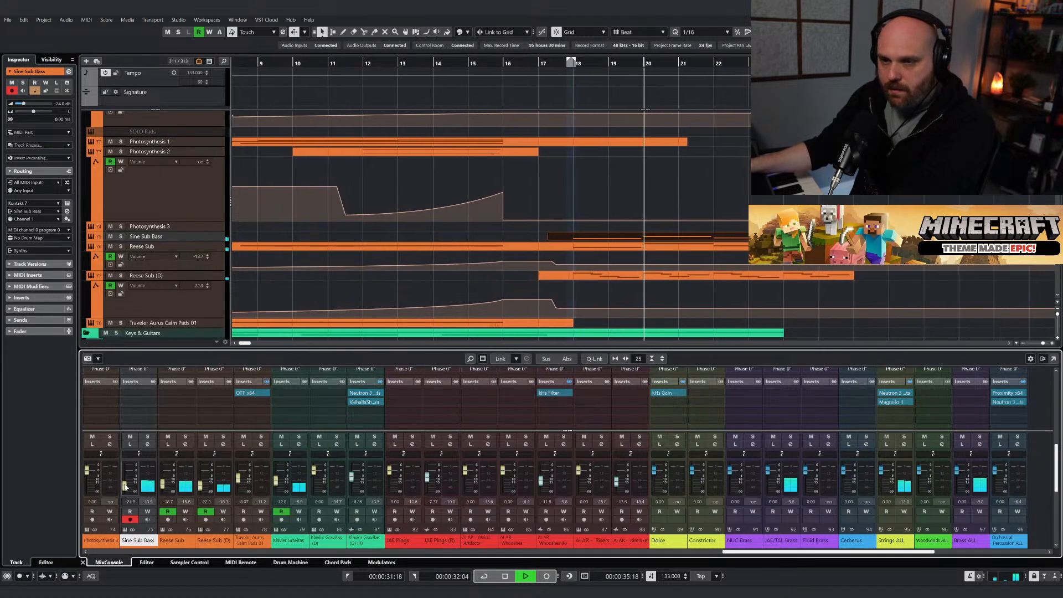
pyautogui.click(129, 437)
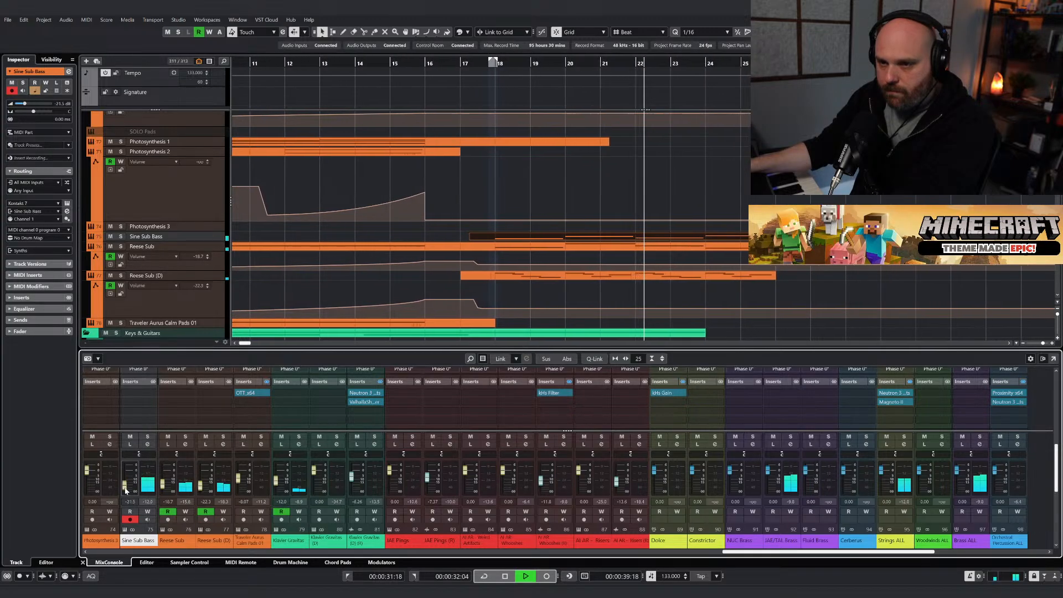
pyautogui.moveTo(125, 488); pyautogui.dragTo(125, 490)
pyautogui.press('space')
pyautogui.scroll(2, 137, 407)
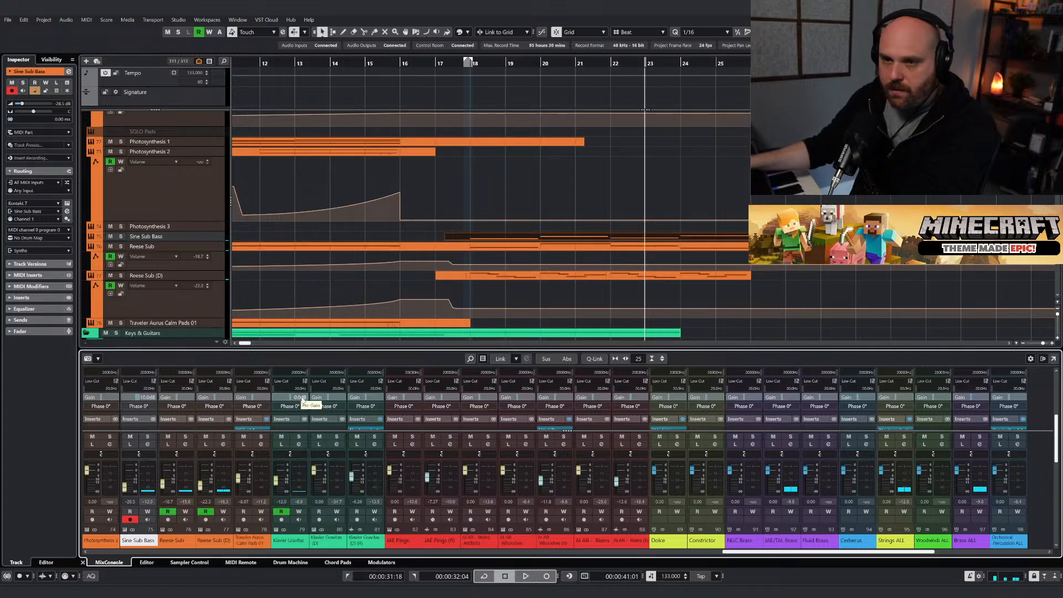
# Replay from just before bar 18, raise the Sine Sub Bass volume to about -15.6 dB, and compare it muted and unmuted.
pyautogui.click(455, 67)
pyautogui.scroll(-4, 477, 182)
pyautogui.press('space')
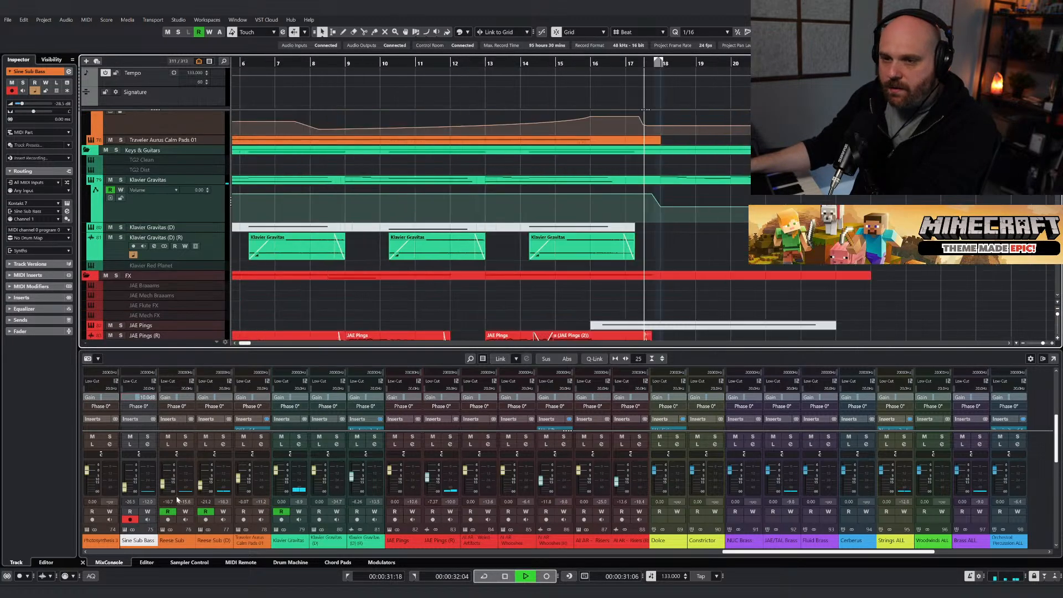
pyautogui.moveTo(127, 490); pyautogui.dragTo(128, 487)
pyautogui.click(130, 437)
pyautogui.click(131, 438)
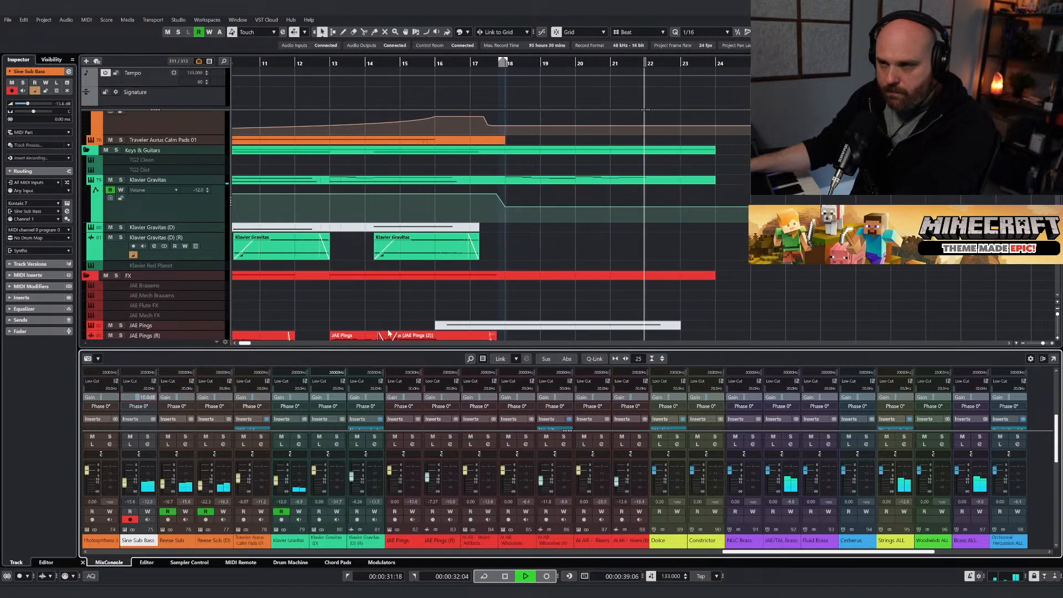
pyautogui.click(438, 301)
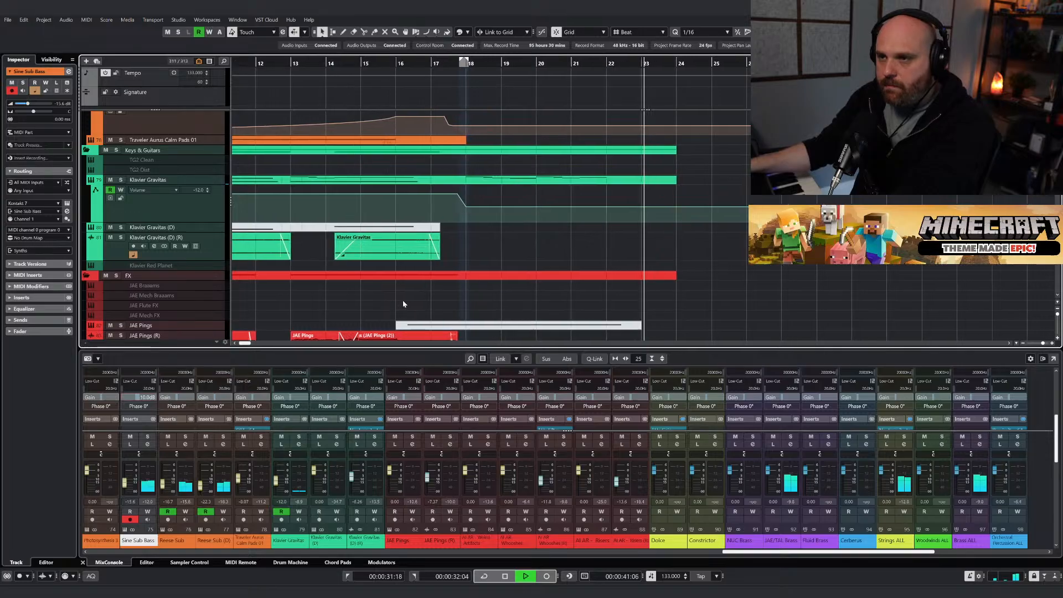
pyautogui.press('space')
# Replay the section from just after bar 17, compare the Sine Sub Bass muted and unmuted, and lower its volume to about -16.5 dB.
pyautogui.scroll(5, 456, 166)
pyautogui.click(462, 64)
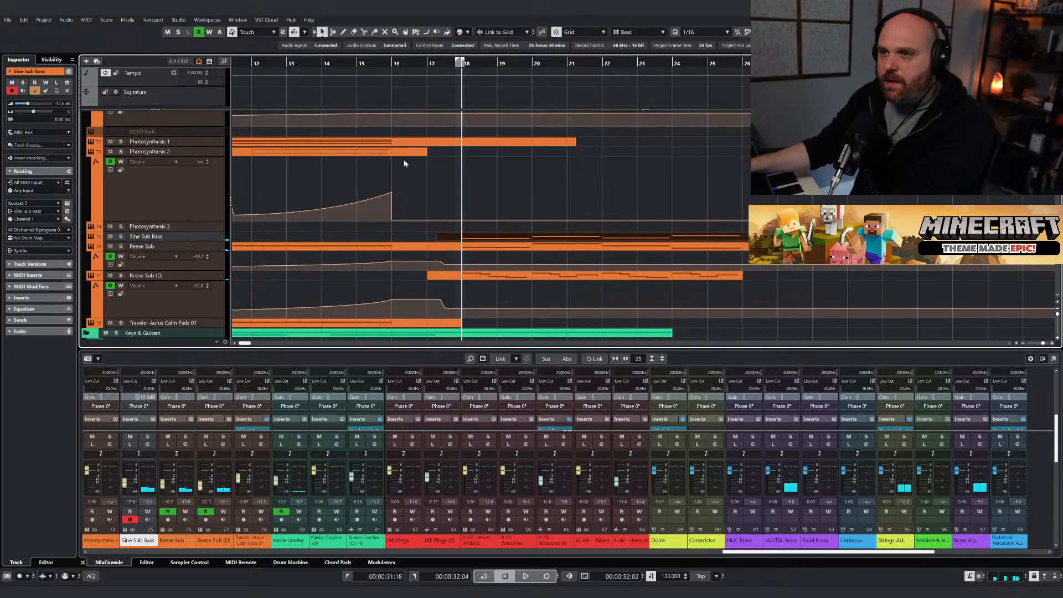
pyautogui.scroll(3, 174, 223)
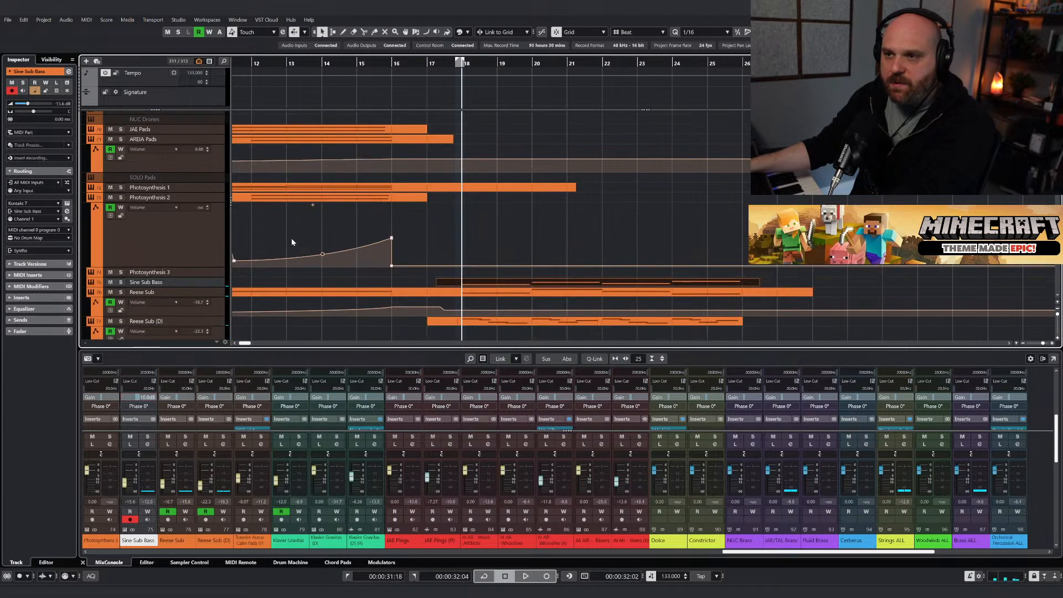
pyautogui.click(435, 66)
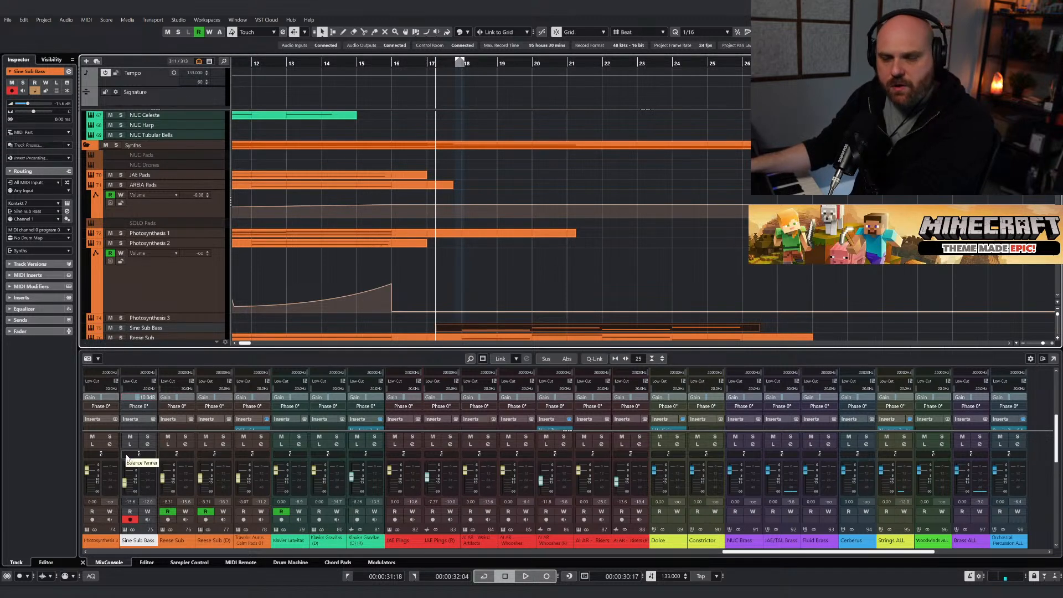
pyautogui.press('space')
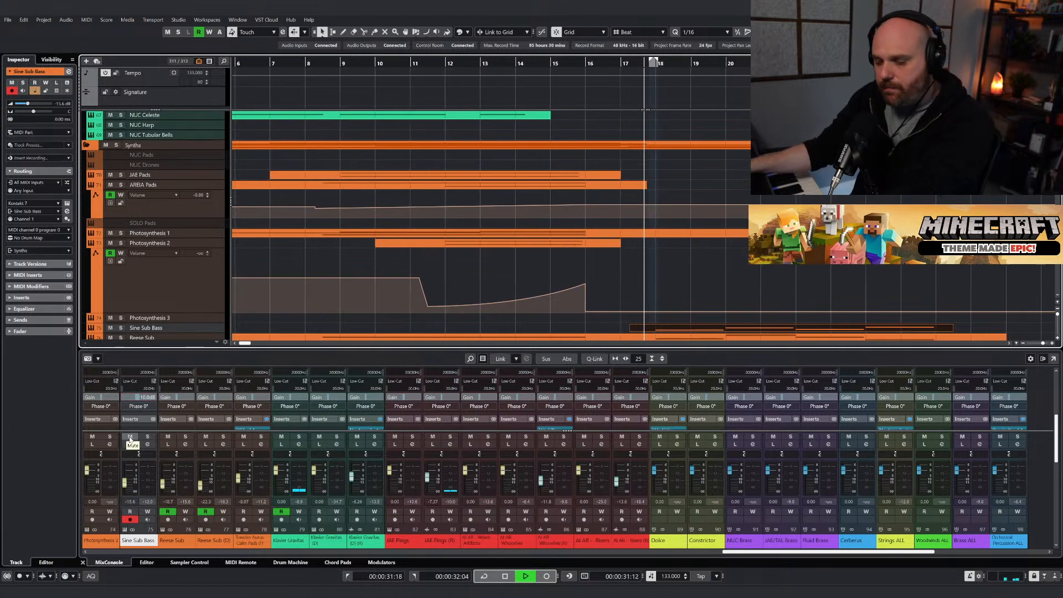
pyautogui.click(130, 437)
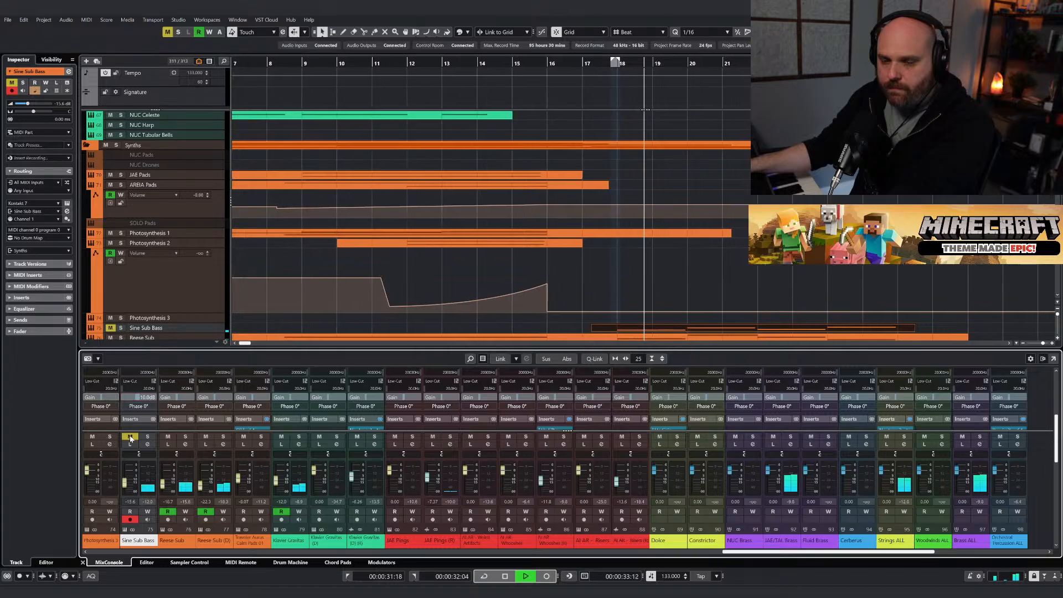
pyautogui.click(130, 436)
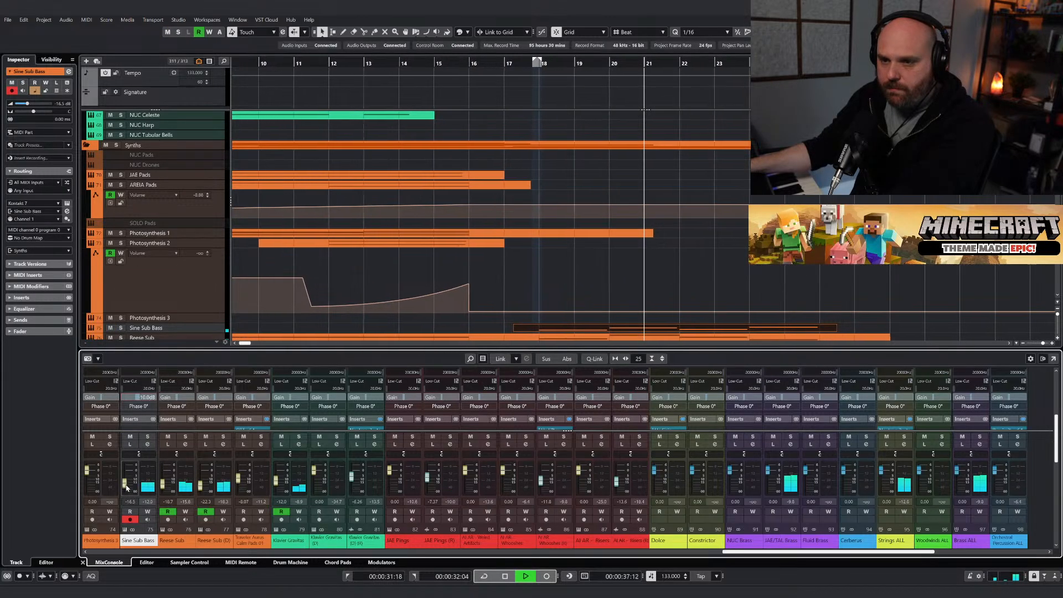
# Solo the Sine Sub Bass and add the Neutron 3 Elements plug-in to its first insert slot.
pyautogui.click(148, 437)
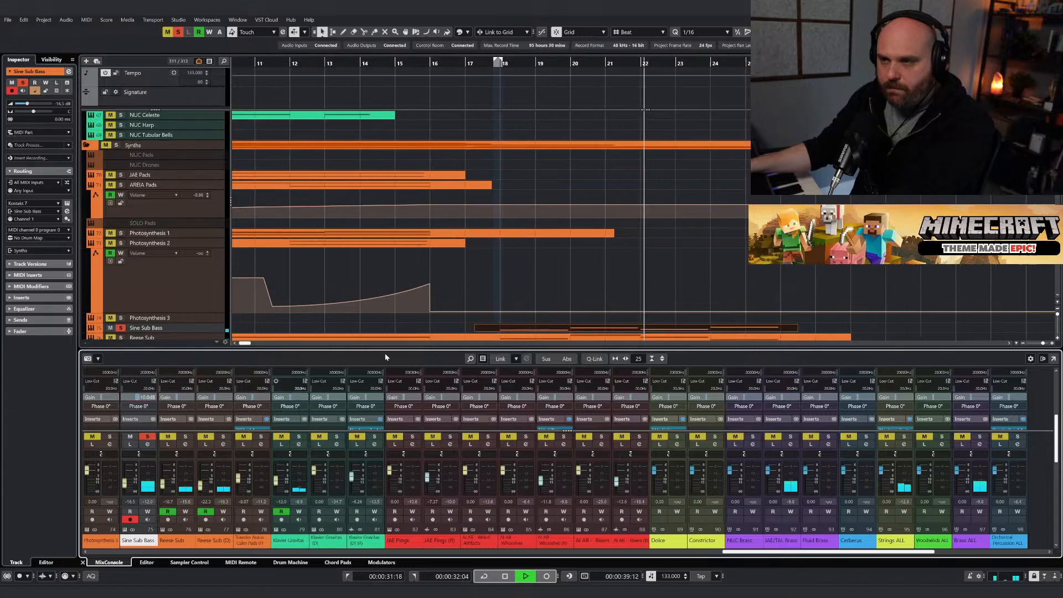
pyautogui.scroll(-2, 144, 408)
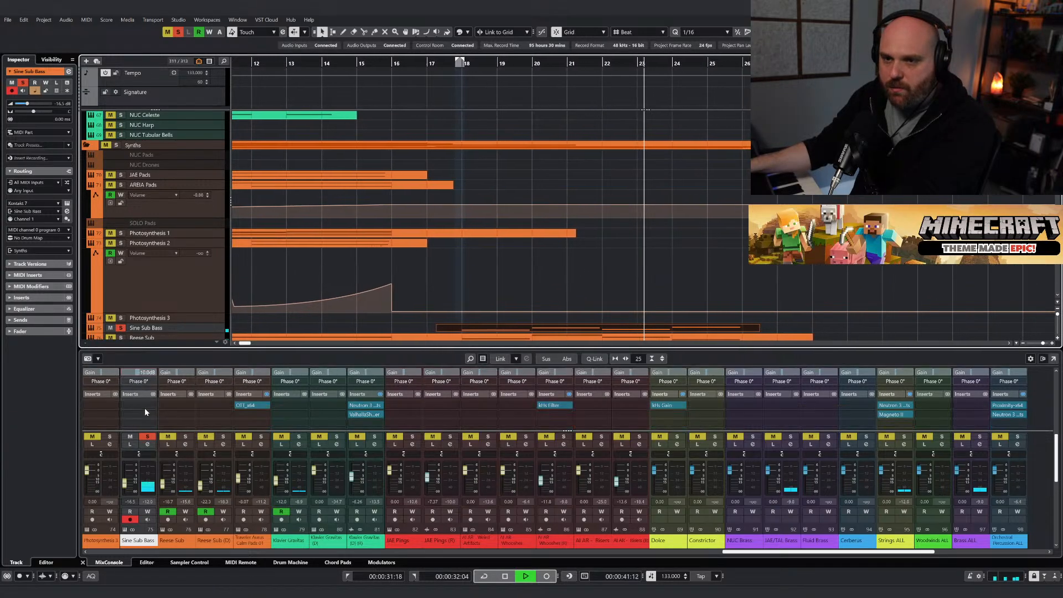
pyautogui.click(142, 404)
pyautogui.write('neutr')
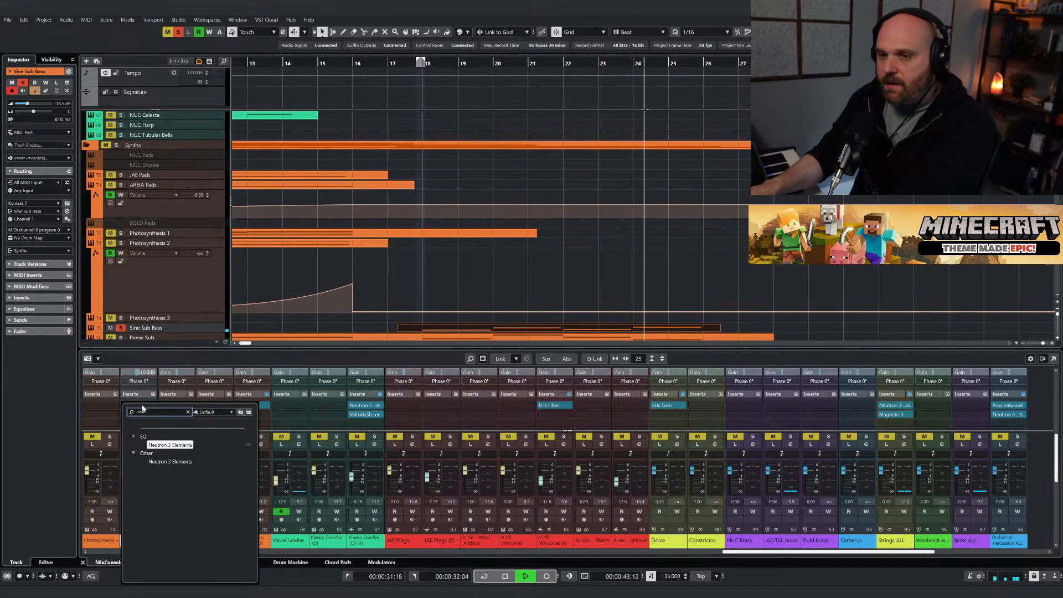
pyautogui.click(166, 447)
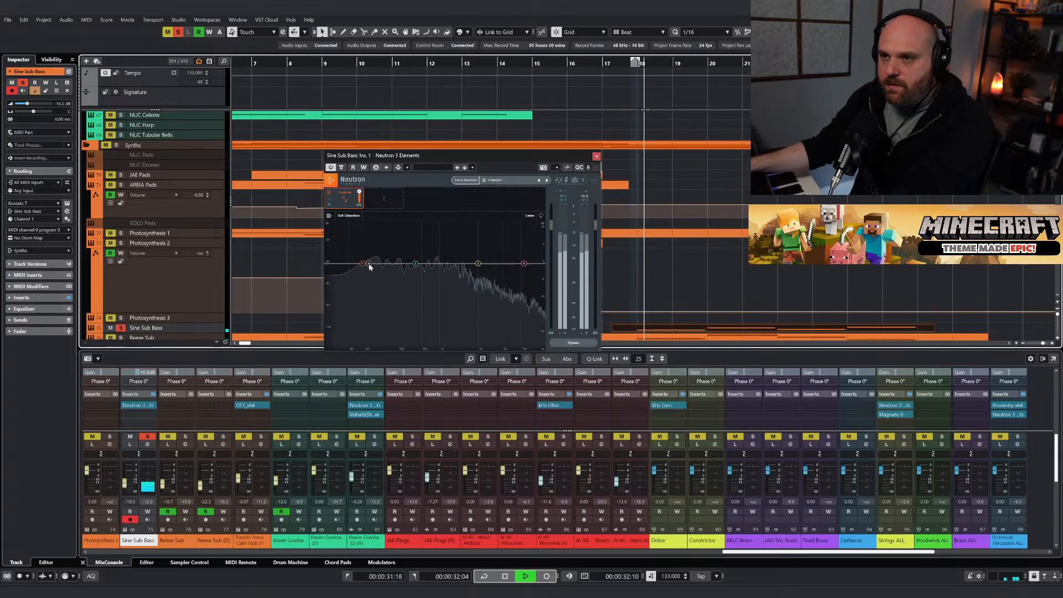
# Shape the sub bass in the Neutron equalizer by cutting the lowest band, slightly boosting the next, and shifting the third band higher in frequency.
pyautogui.moveTo(362, 263); pyautogui.dragTo(390, 258)
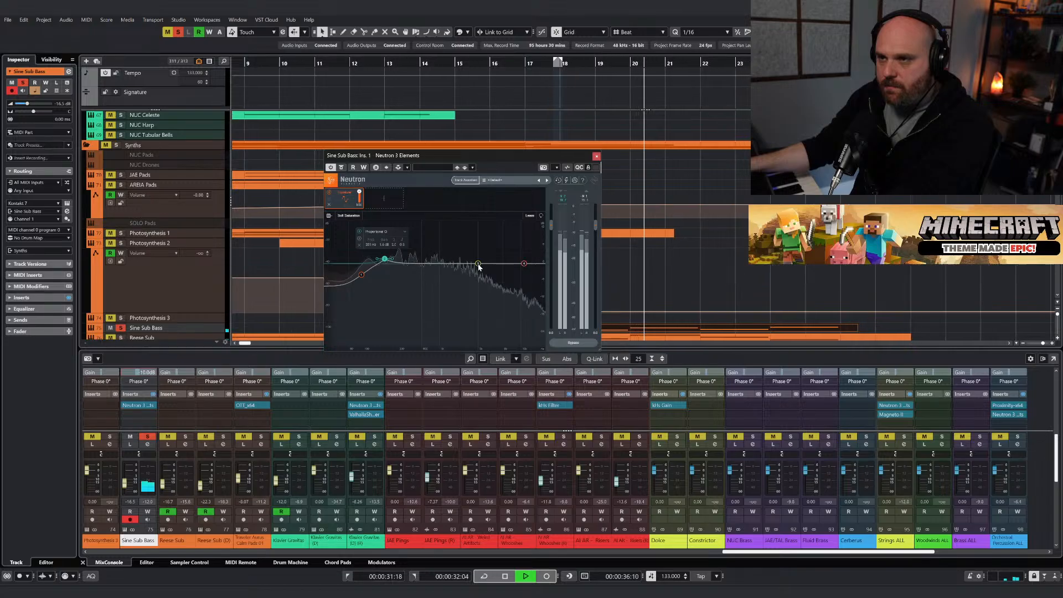
pyautogui.moveTo(477, 263); pyautogui.dragTo(509, 264)
pyautogui.click(596, 156)
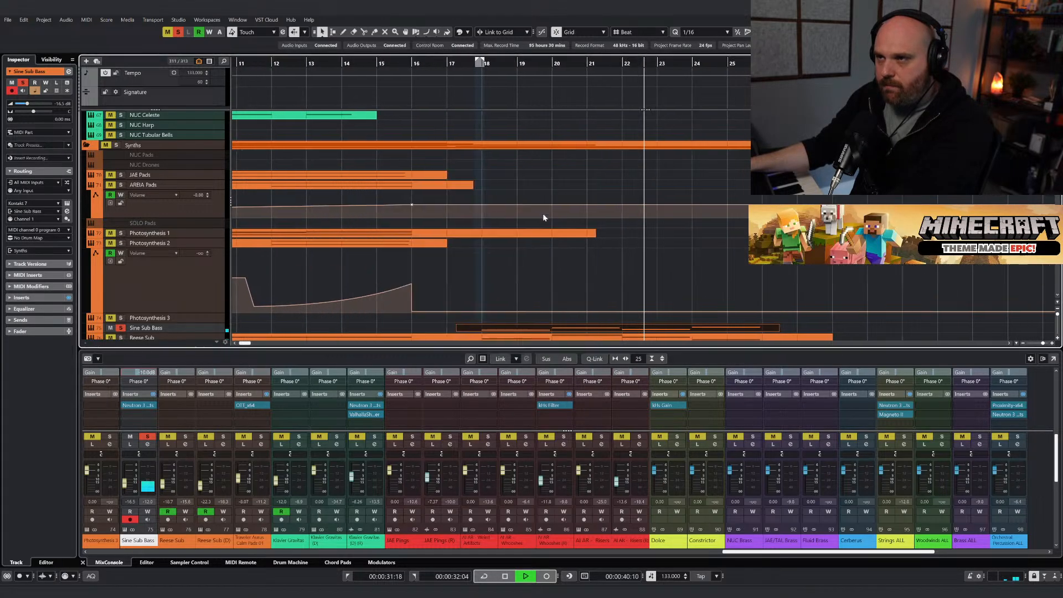
# Clear the solo and replay the section to hear the equalized sub bass in the full mix.
pyautogui.press('space')
pyautogui.click(467, 64)
pyautogui.click(177, 32)
pyautogui.press('space')
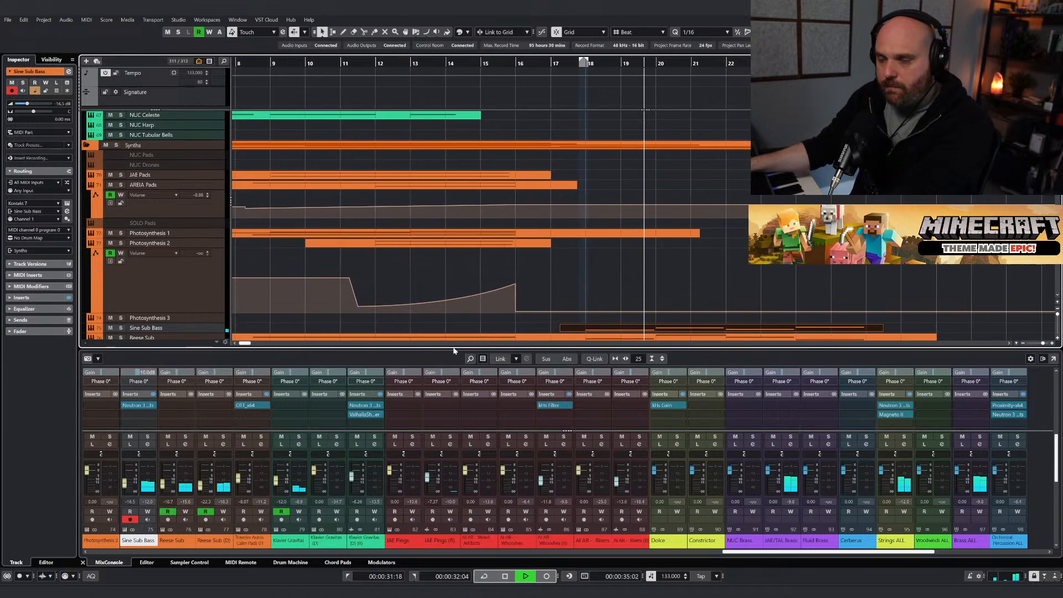
# Look through the FX, synth and percussion tracks to the Hits group during playback, and return the playhead to shortly after bar 17.
pyautogui.scroll(-10, 581, 300)
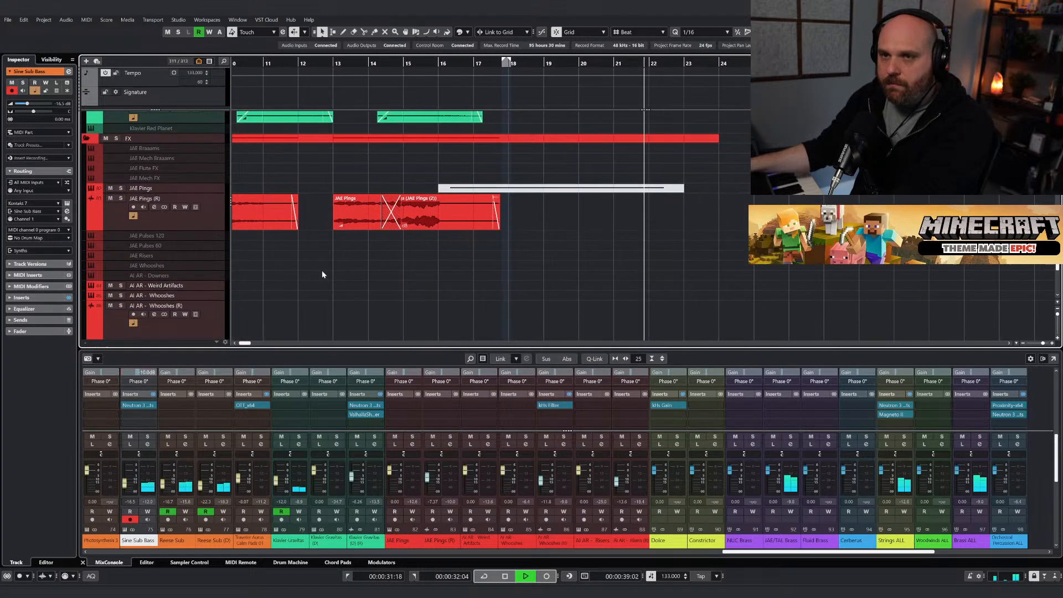
pyautogui.scroll(-5, 324, 272)
pyautogui.scroll(12, 329, 276)
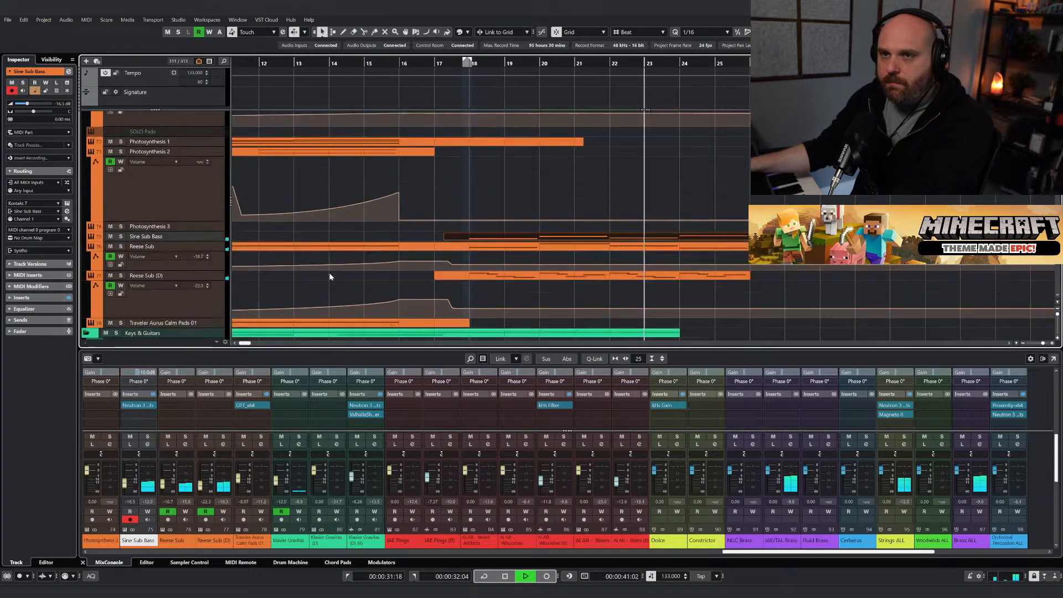
pyautogui.scroll(3, 330, 278)
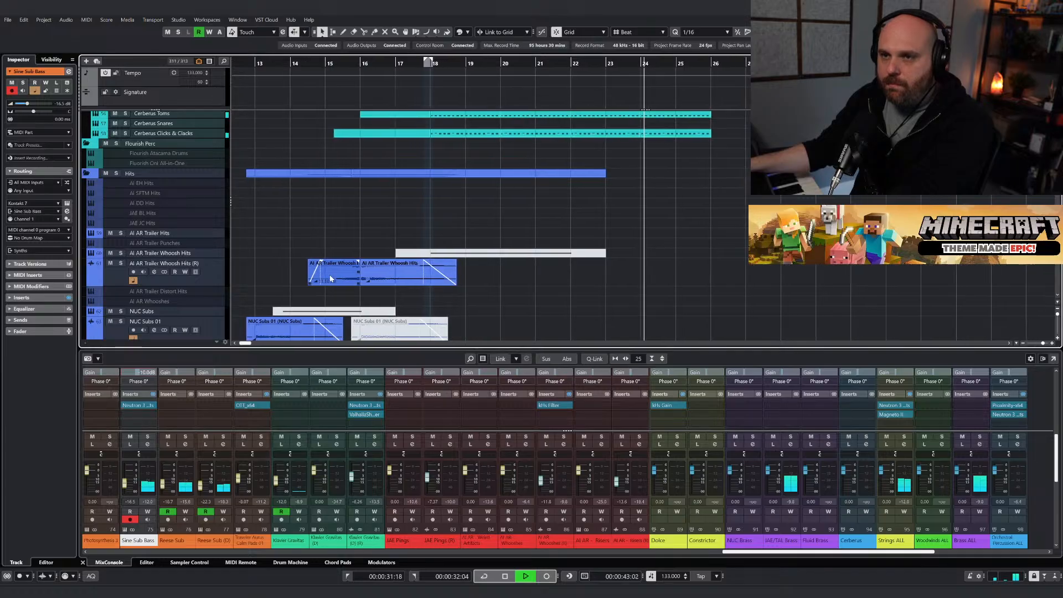
pyautogui.rightClick(609, 242)
pyautogui.click(608, 242)
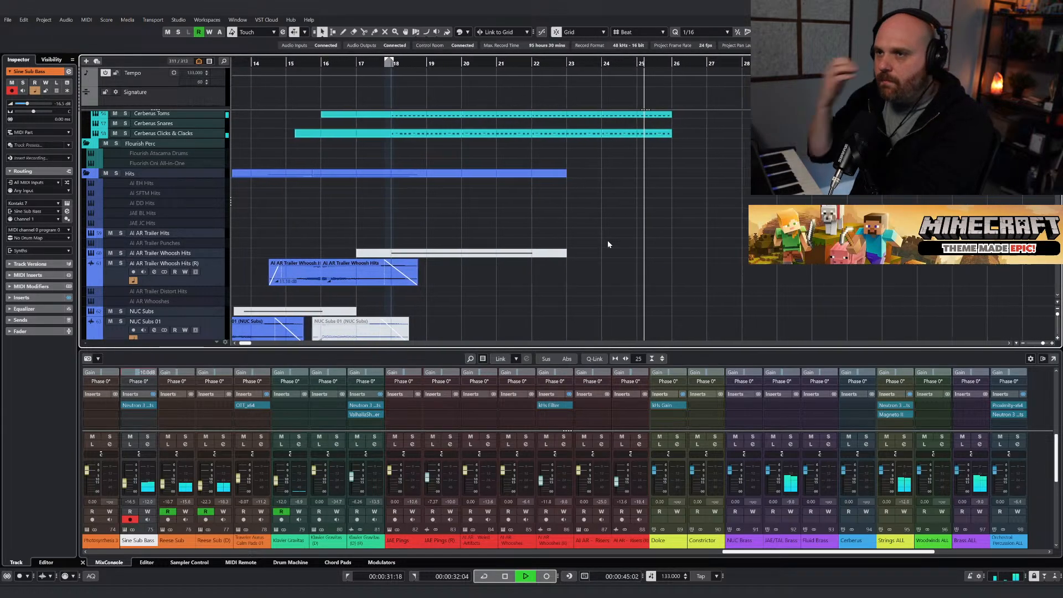
pyautogui.press('space')
pyautogui.click(348, 64)
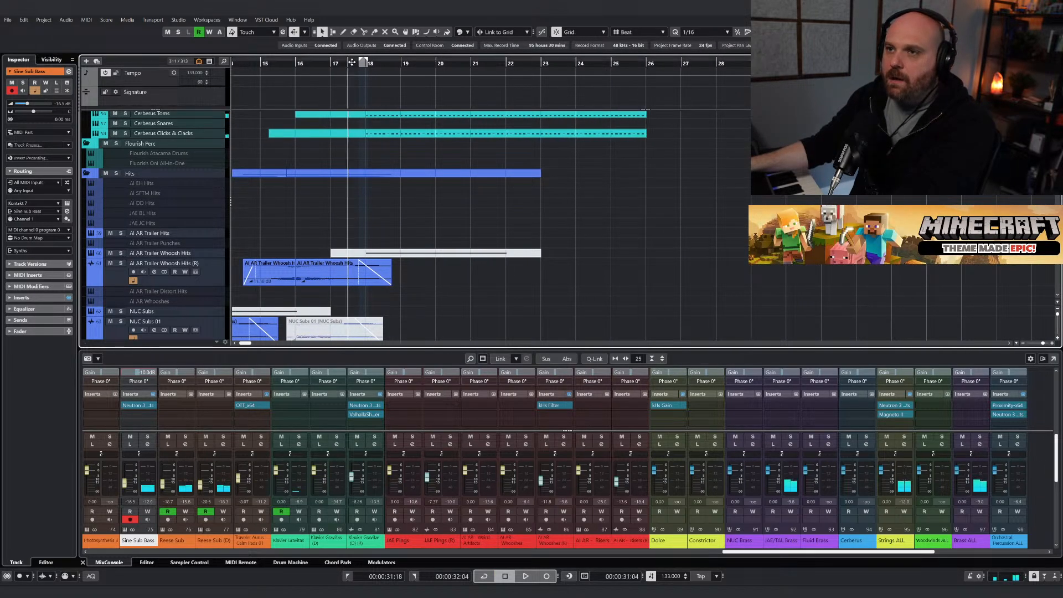
# Draw an empty MIDI part on the AI AR Trailer Hits track from between bars 14 and 15 to just after bar 21.
pyautogui.press('h')
pyautogui.press('h')
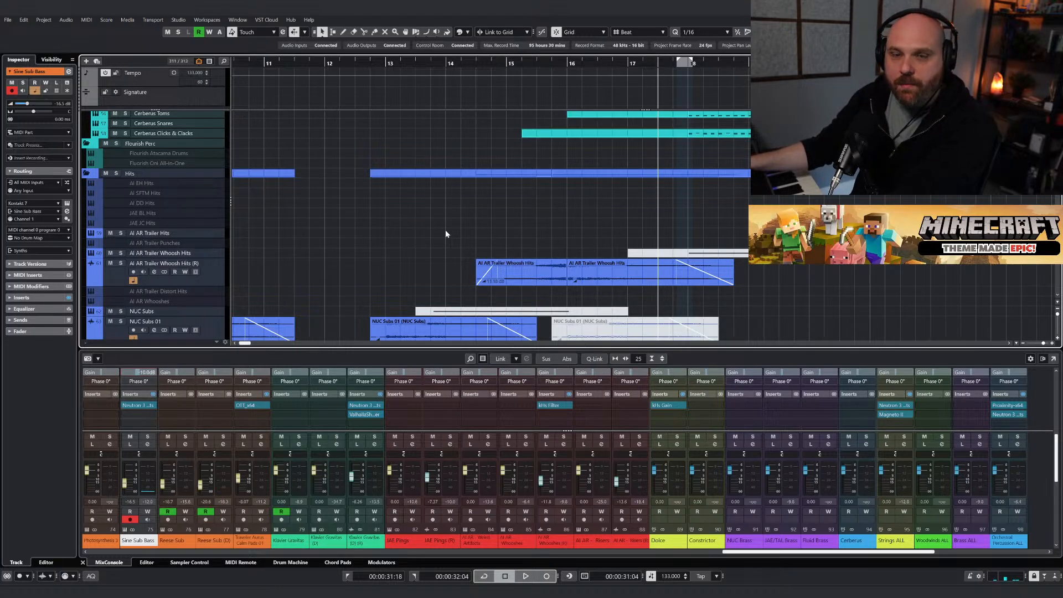
pyautogui.press('g')
pyautogui.press('g')
pyautogui.press('g')
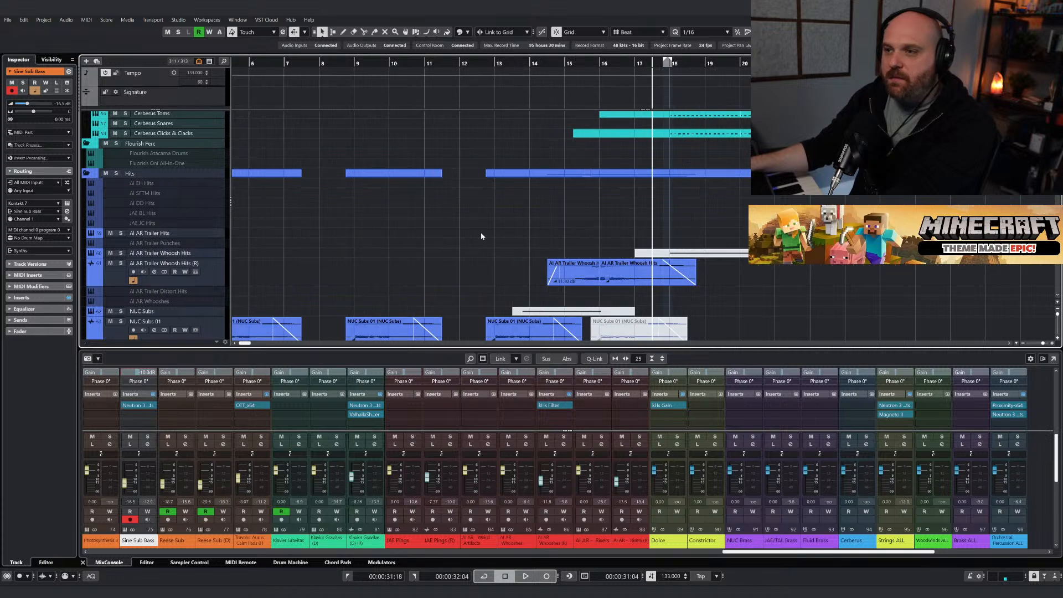
pyautogui.rightClick(481, 234)
pyautogui.click(502, 234)
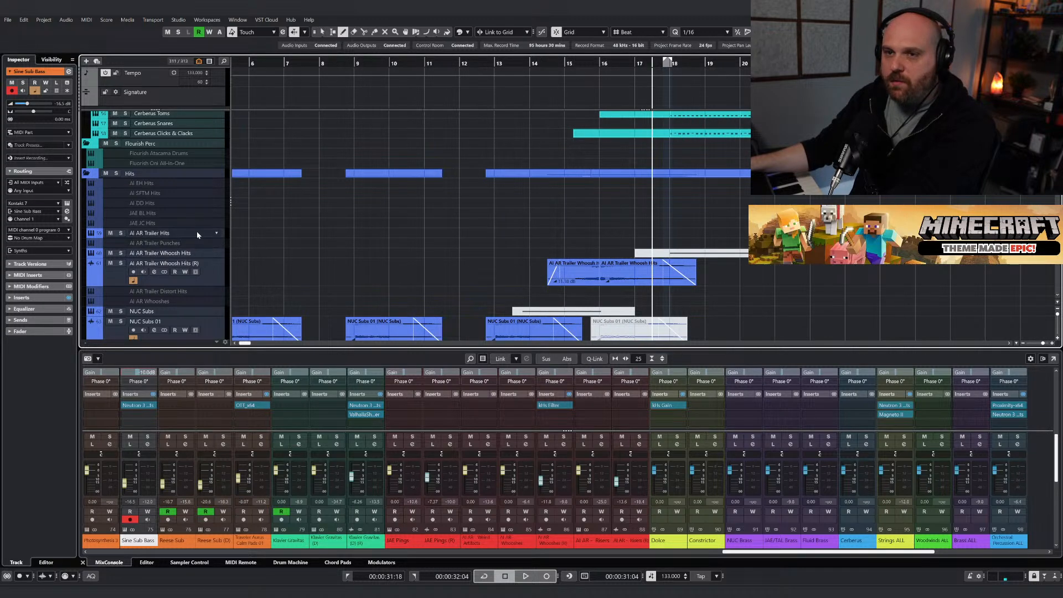
pyautogui.moveTo(556, 235); pyautogui.dragTo(784, 235)
pyautogui.rightClick(711, 238)
pyautogui.click(685, 238)
pyautogui.click(633, 235)
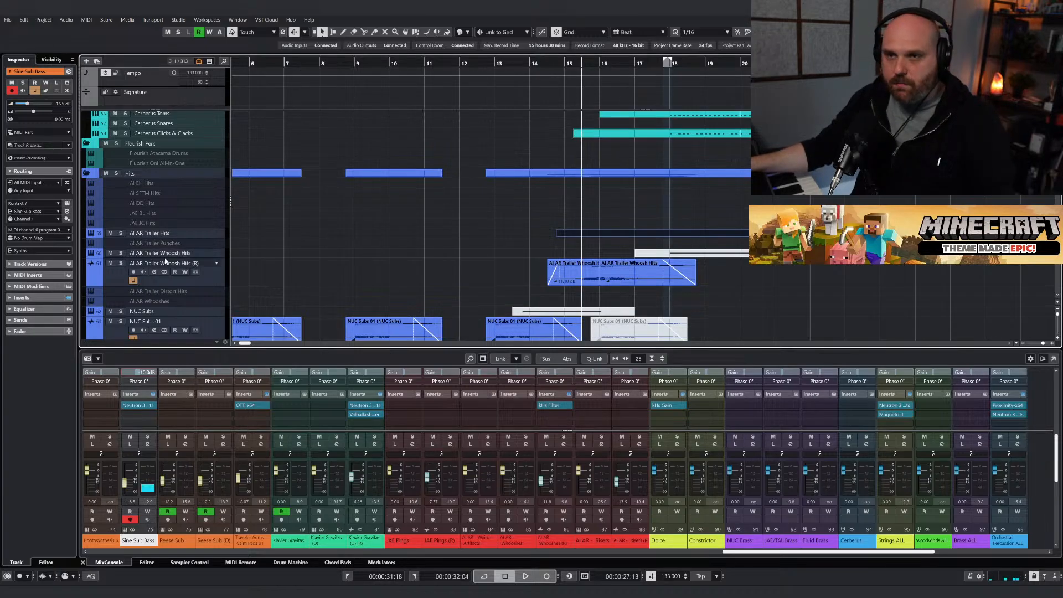
# Select the AI AR Trailer Hits track, raise its volume to about -6.7 dB, and open its new part for note editing.
pyautogui.click(165, 234)
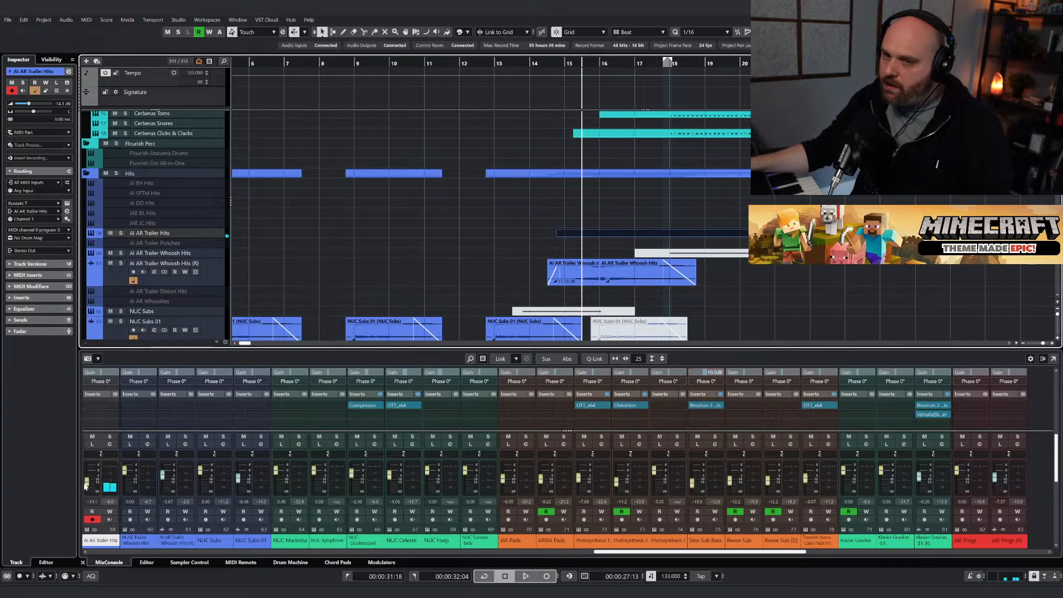
pyautogui.moveTo(86, 486); pyautogui.dragTo(86, 477)
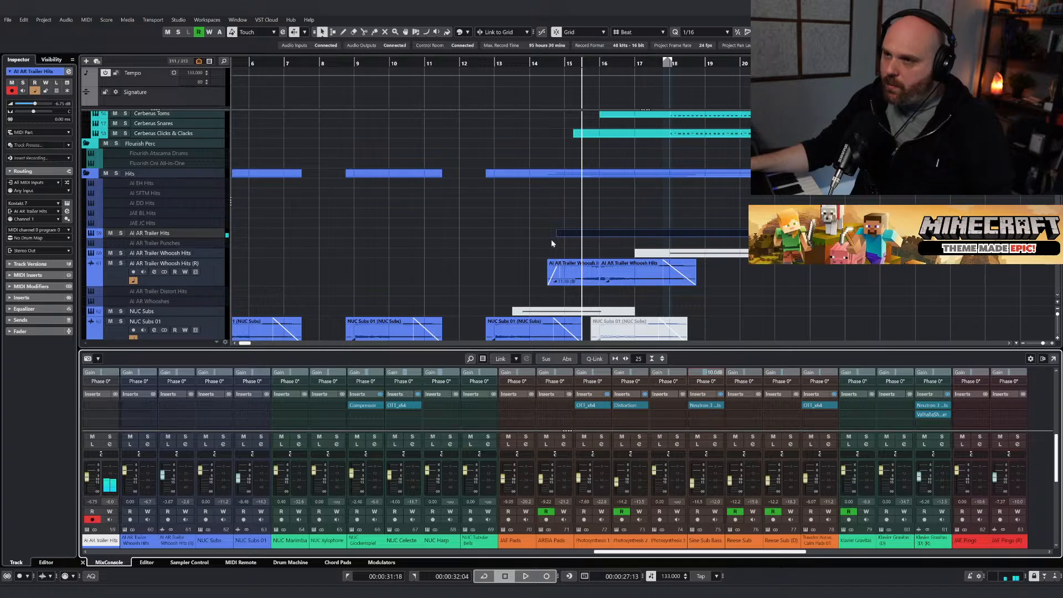
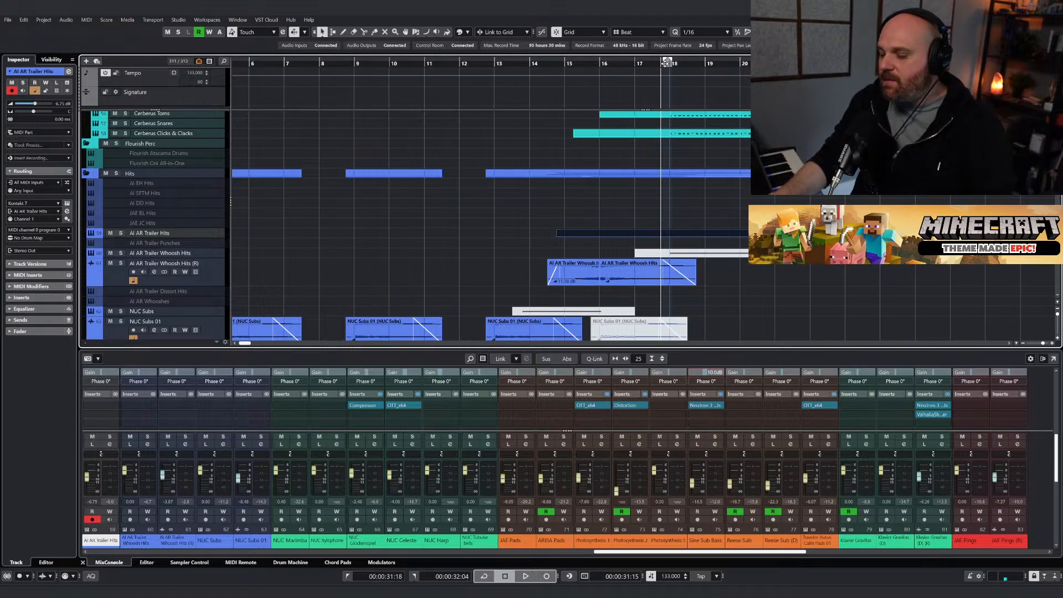
pyautogui.hotkey('ctrl', 'e')
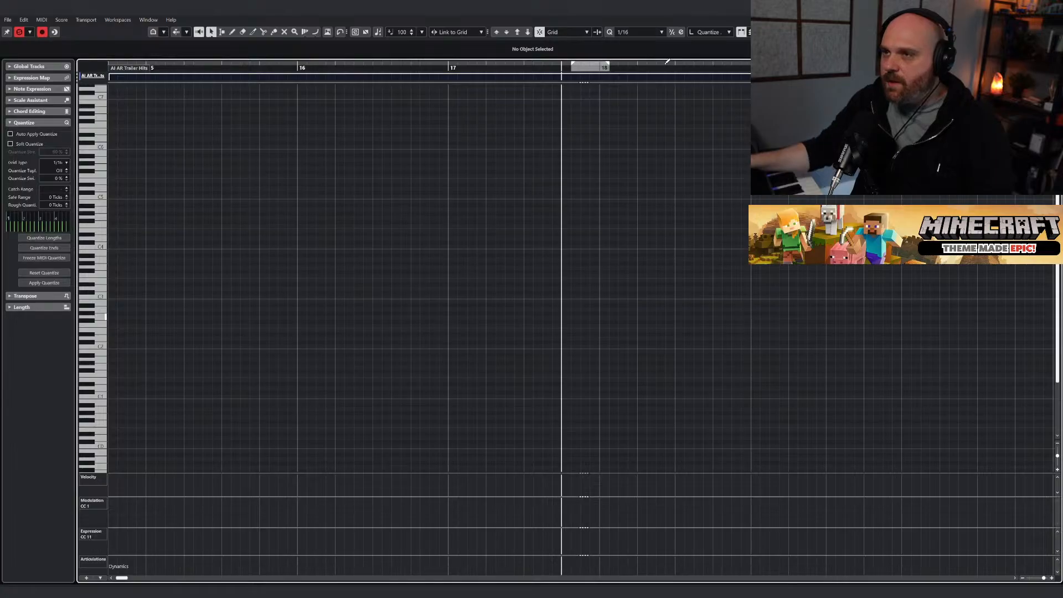
# Draw two simultaneous two-bar notes, C3 and G2, starting at bar 18, and return to the selection tool.
pyautogui.rightClick(482, 175)
pyautogui.click(502, 174)
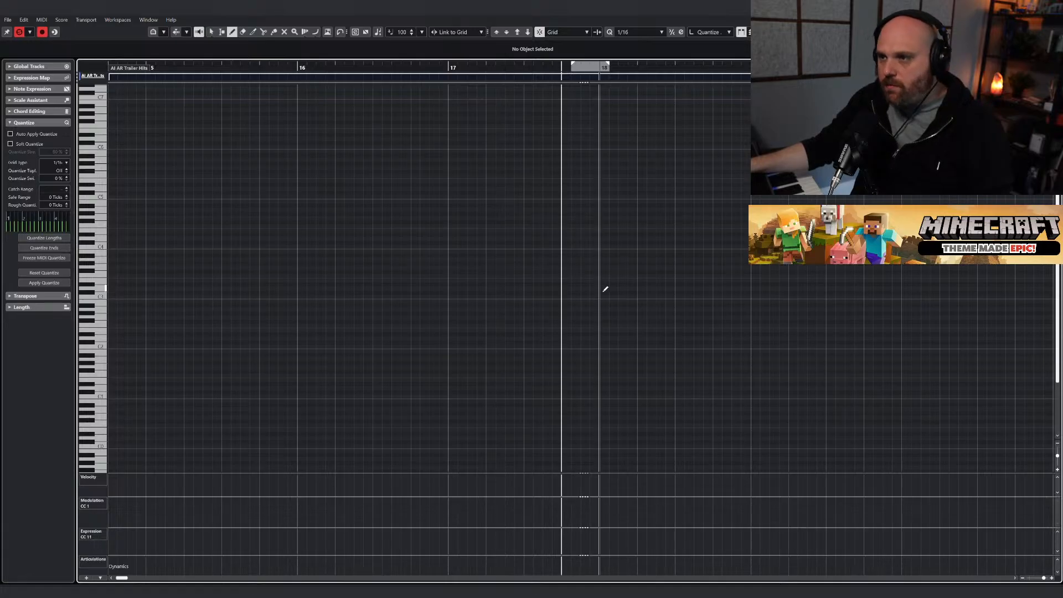
pyautogui.moveTo(607, 296); pyautogui.dragTo(902, 304)
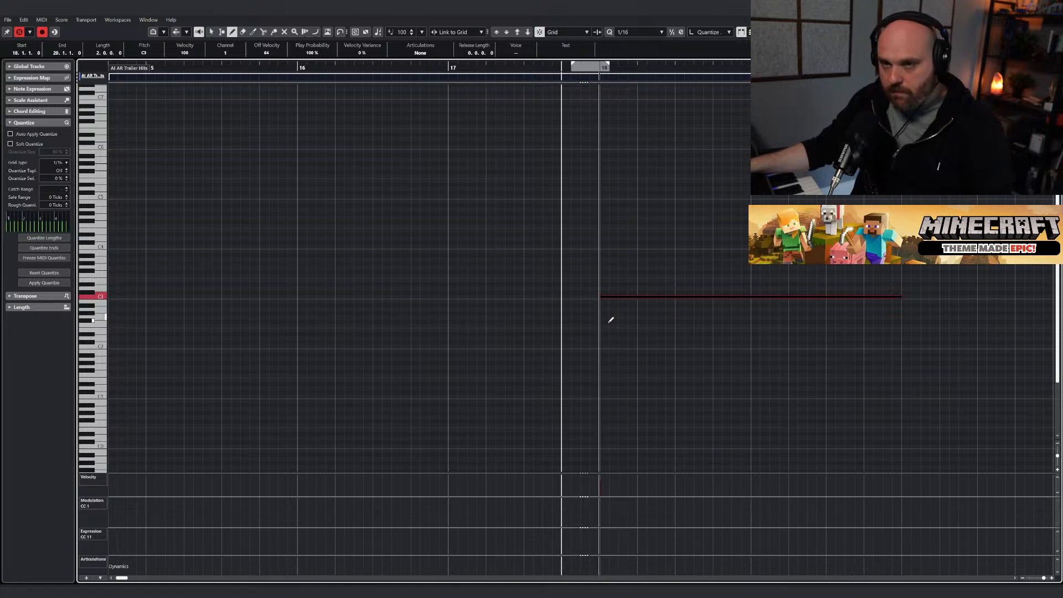
pyautogui.moveTo(610, 318); pyautogui.dragTo(902, 319)
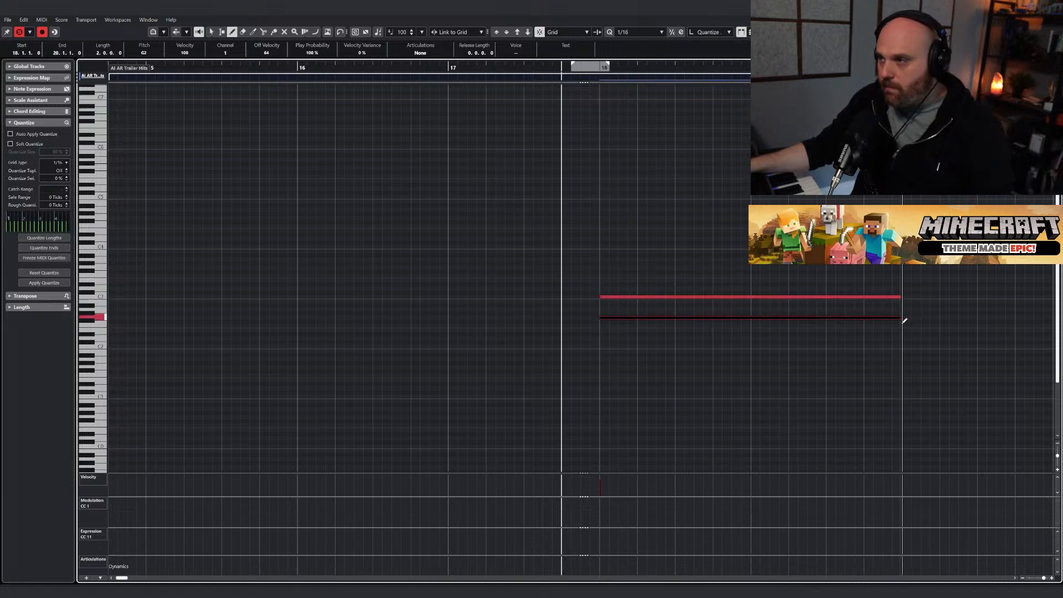
pyautogui.press('1')
pyautogui.click(855, 238)
# Play the new trailer hits in the arrangement and lower their track volume to about -8.2 dB.
pyautogui.press('space')
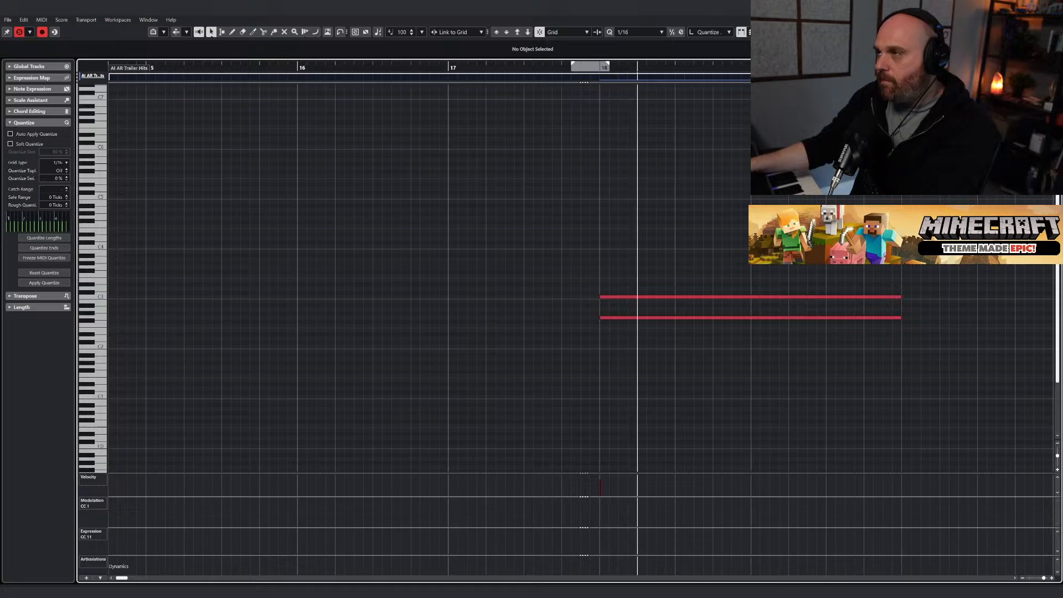
pyautogui.press('Return')
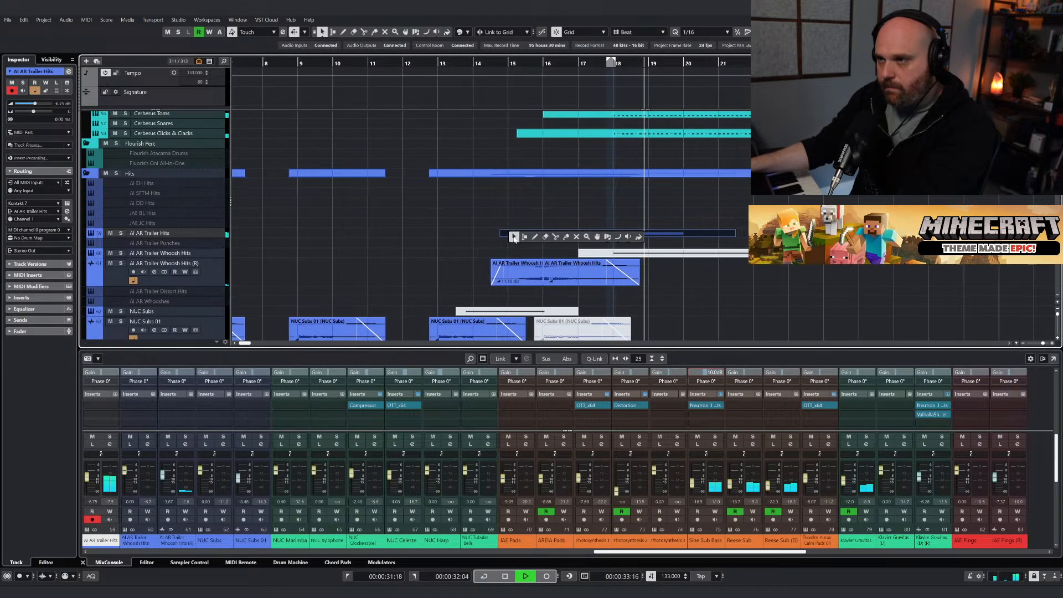
pyautogui.press('space')
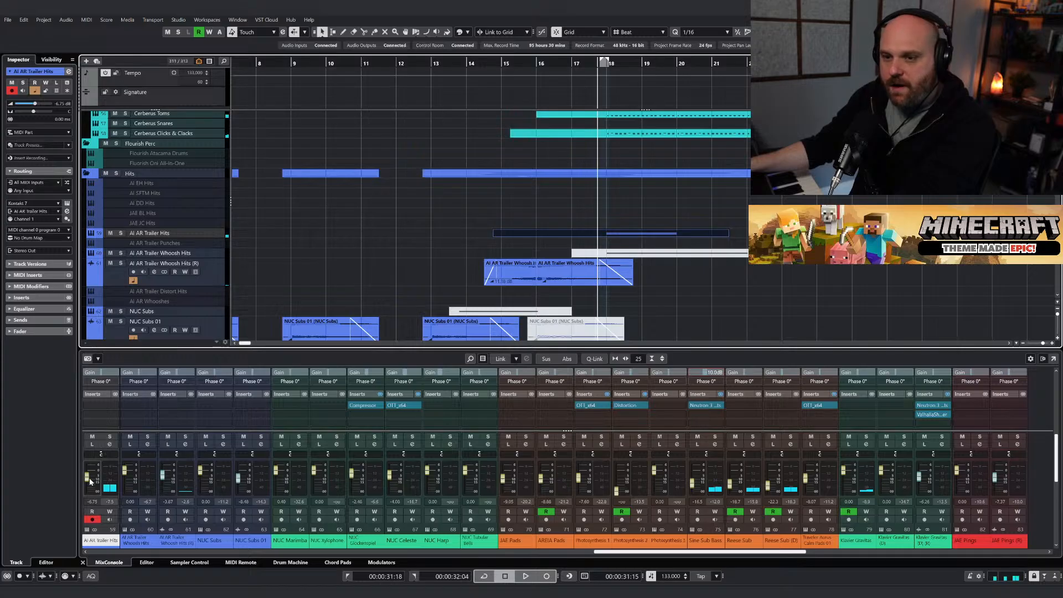
pyautogui.rightClick(467, 265)
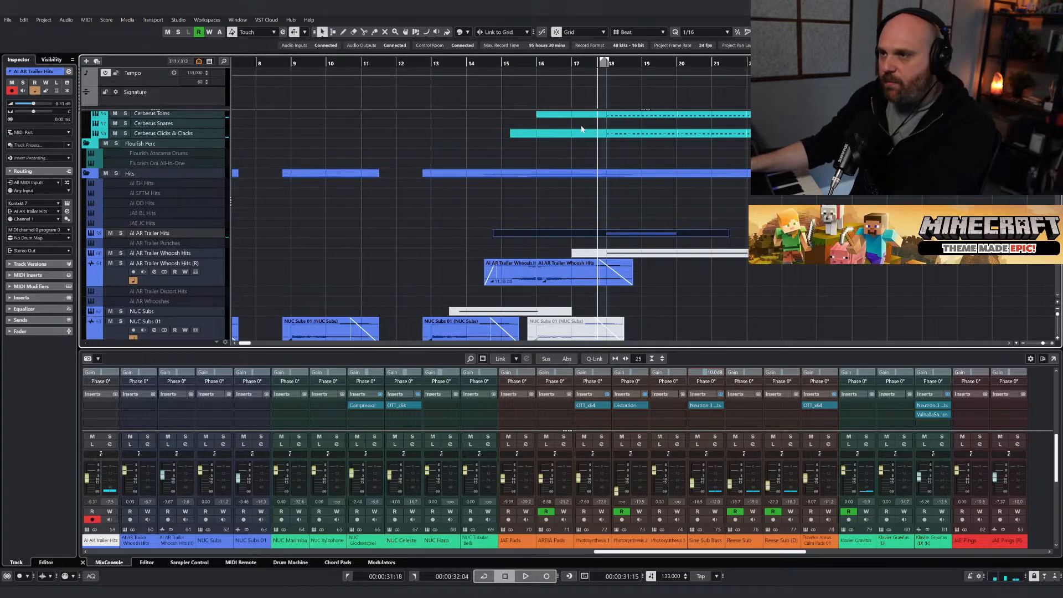
# Compare the arrangement around bar 18 with the AI AR Trailer Hits track muted and unmuted.
pyautogui.click(92, 437)
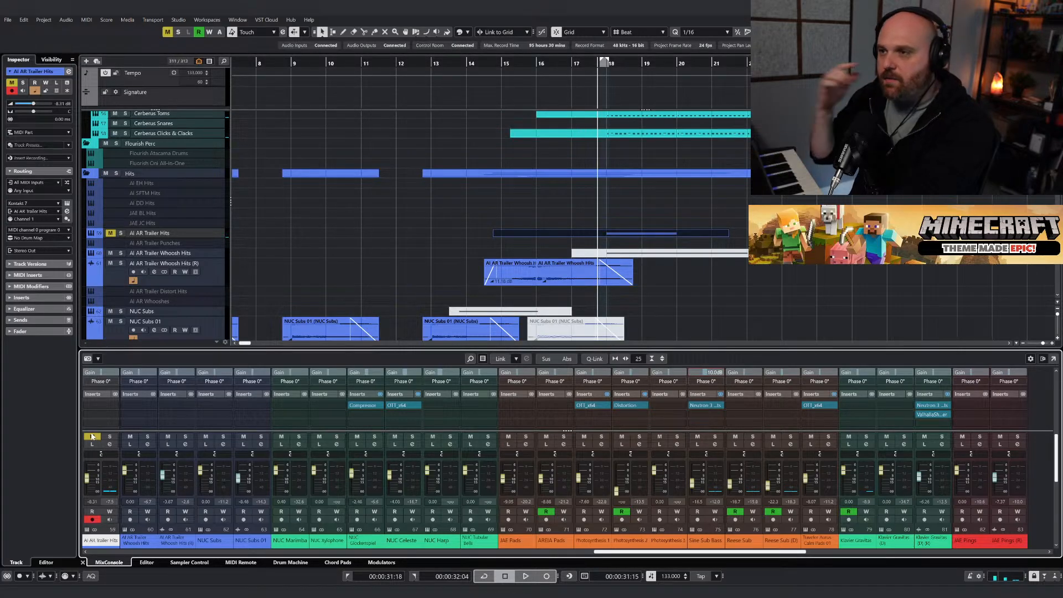
pyautogui.press('space')
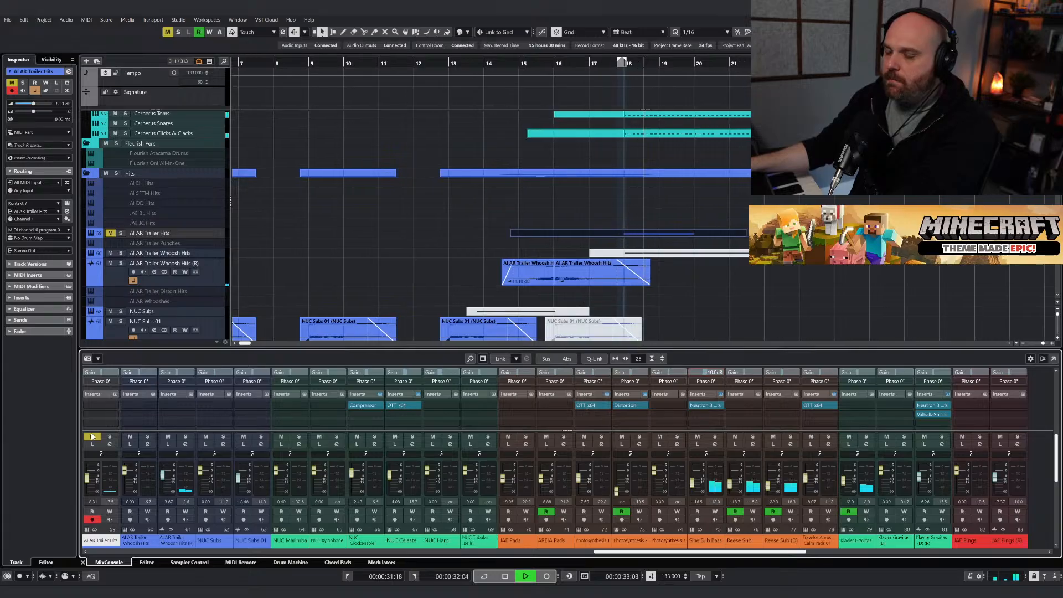
pyautogui.click(92, 436)
pyautogui.press('space')
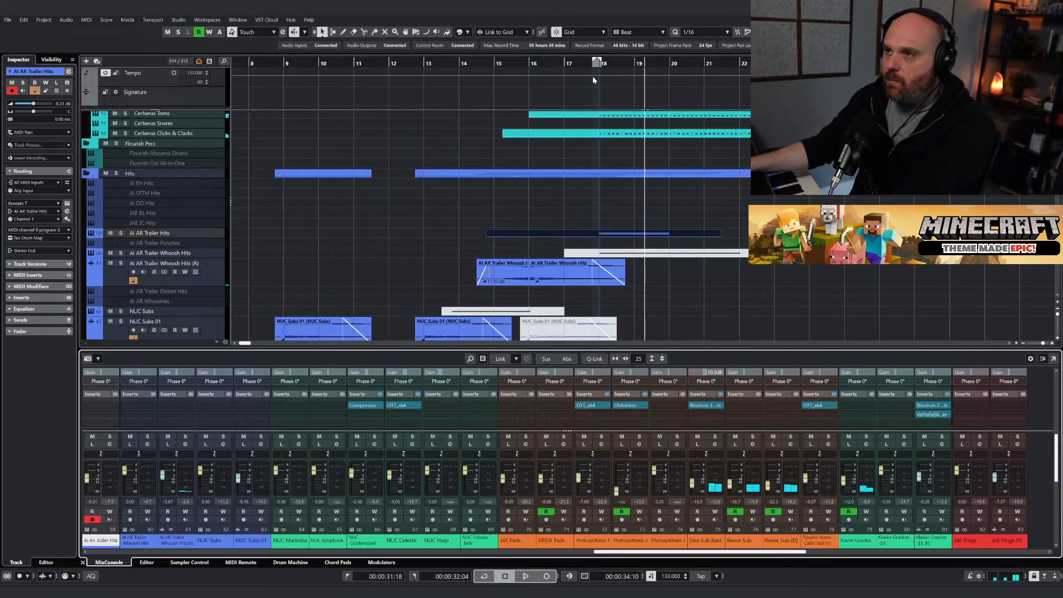
pyautogui.press('space')
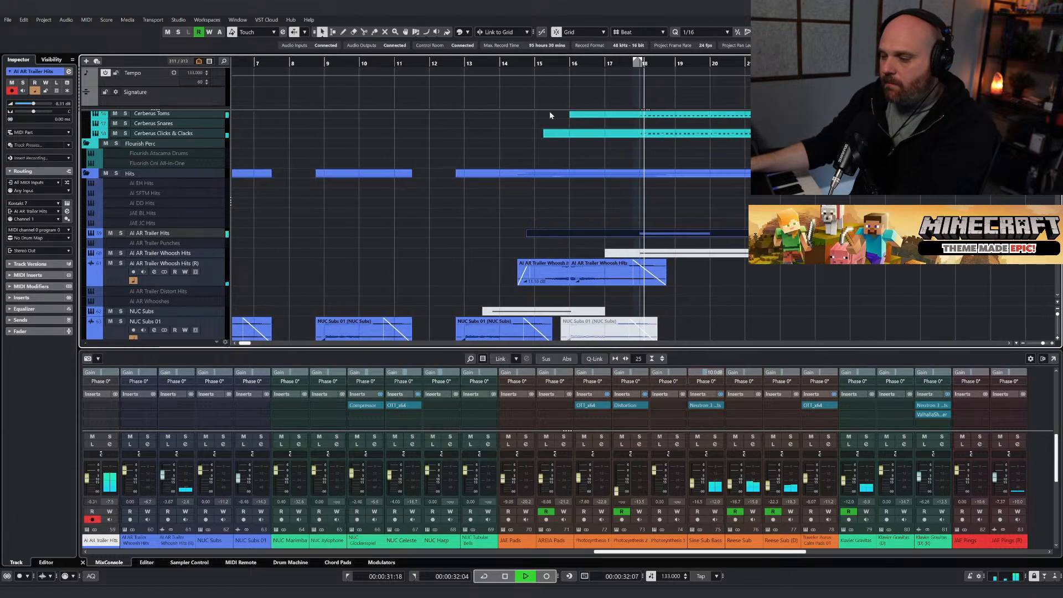
# Open the AI AR Trailer Hits part for note editing and duplicate its two-bar C3 and G2 notes to bar 20.
pyautogui.rightClick(648, 233)
pyautogui.click(650, 235)
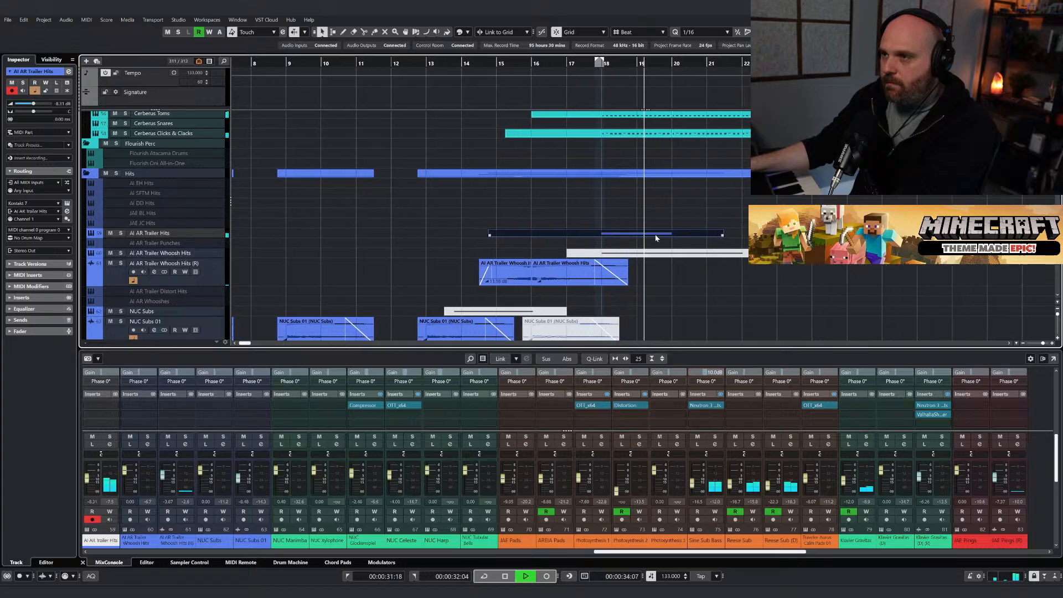
pyautogui.click(644, 238)
pyautogui.doubleClick(644, 239)
pyautogui.moveTo(609, 356); pyautogui.dragTo(486, 291)
pyautogui.hotkey('ctrl', 'd')
# Extend the part past bar 23 and shorten the duplicated notes to end at beat 4 of bar 21.
pyautogui.moveTo(742, 78); pyautogui.dragTo(966, 79)
pyautogui.moveTo(795, 301); pyautogui.dragTo(770, 301)
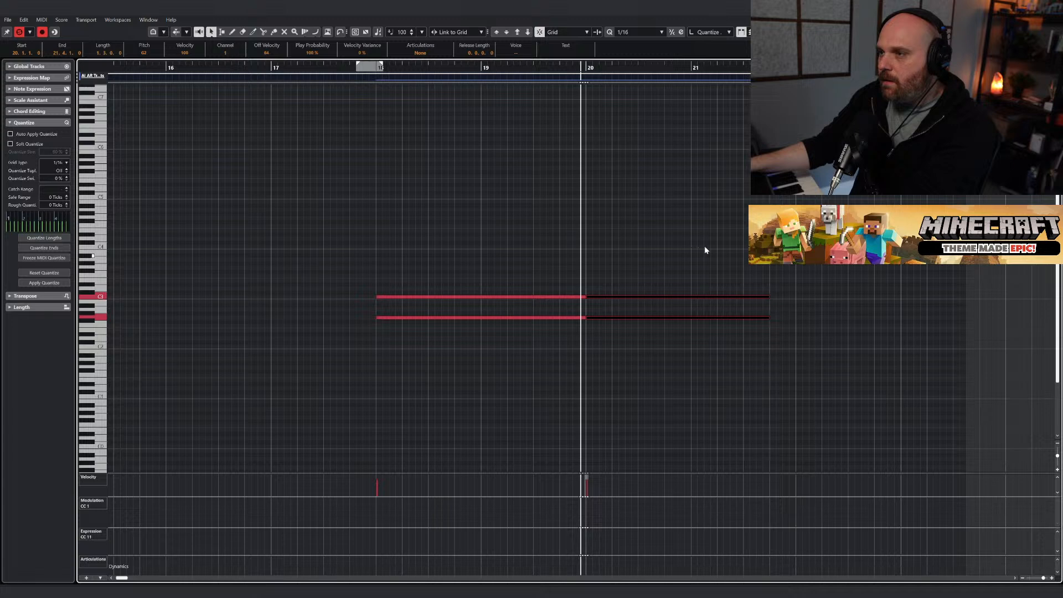
pyautogui.press('space')
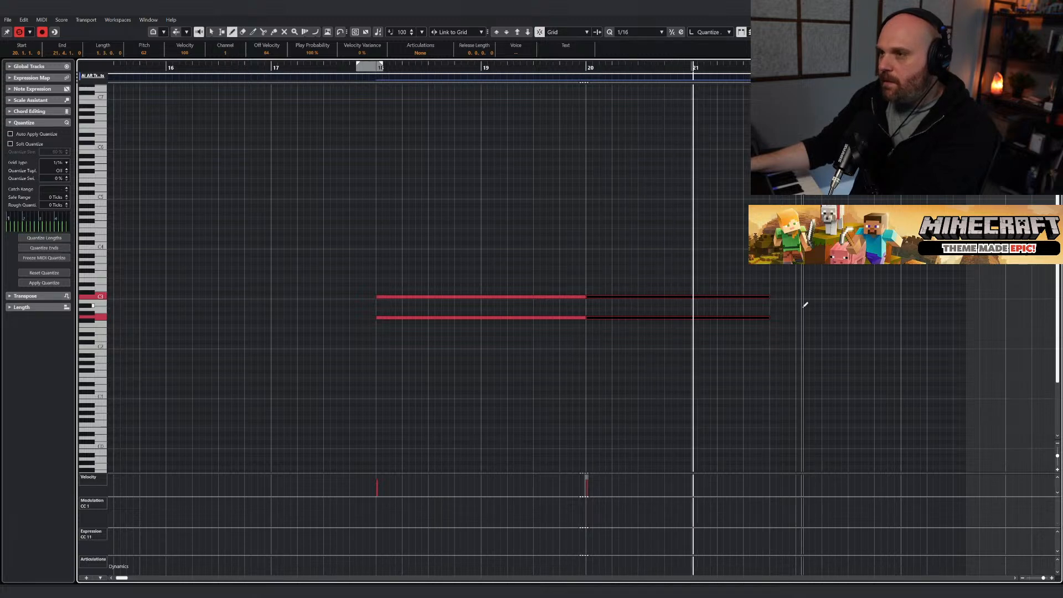
# Draw two successive eighth-note hits on C3 and G2 filling beat 4 of bar 21, and return to the selection tool.
pyautogui.press('8')
pyautogui.click(775, 296)
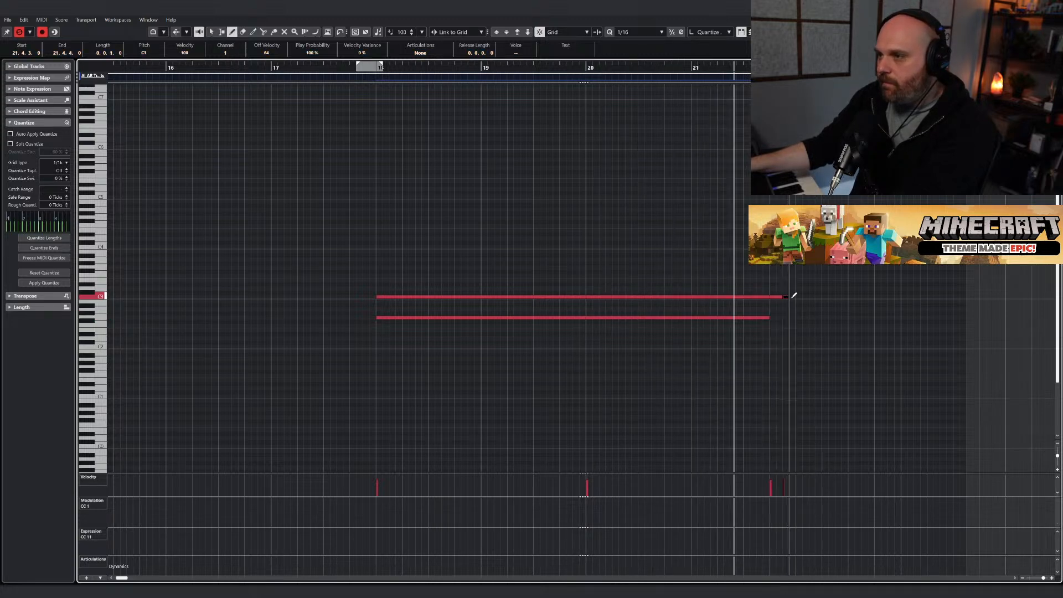
pyautogui.moveTo(772, 317); pyautogui.dragTo(793, 317)
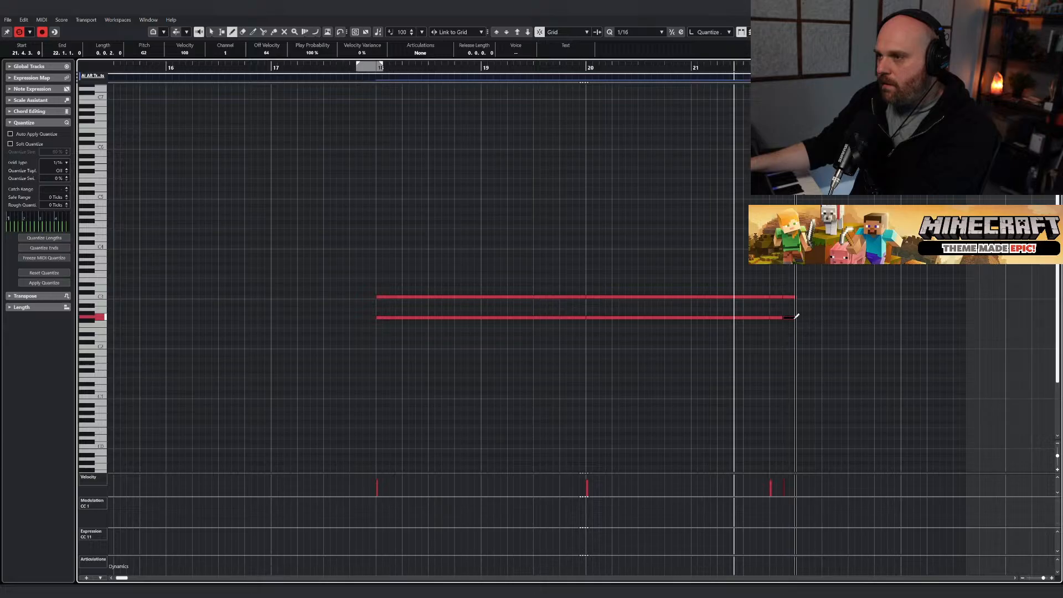
pyautogui.rightClick(814, 317)
pyautogui.click(821, 324)
# Copy the two-bar C3 and G2 notes from bar 18 to bar 22.
pyautogui.moveTo(462, 345); pyautogui.dragTo(464, 346)
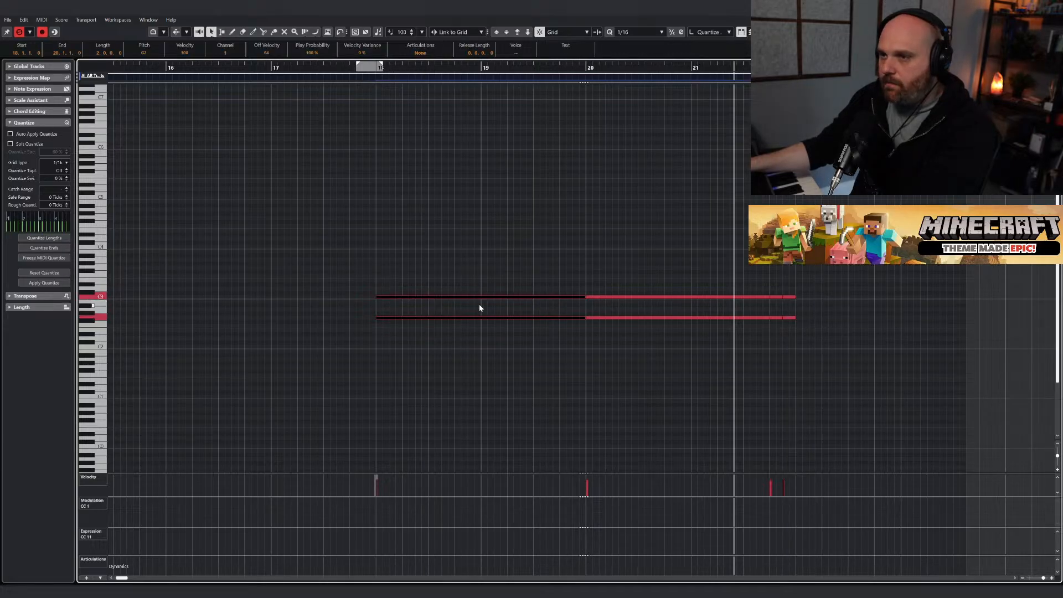
pyautogui.moveTo(458, 297); pyautogui.dragTo(875, 302)
pyautogui.click(559, 319)
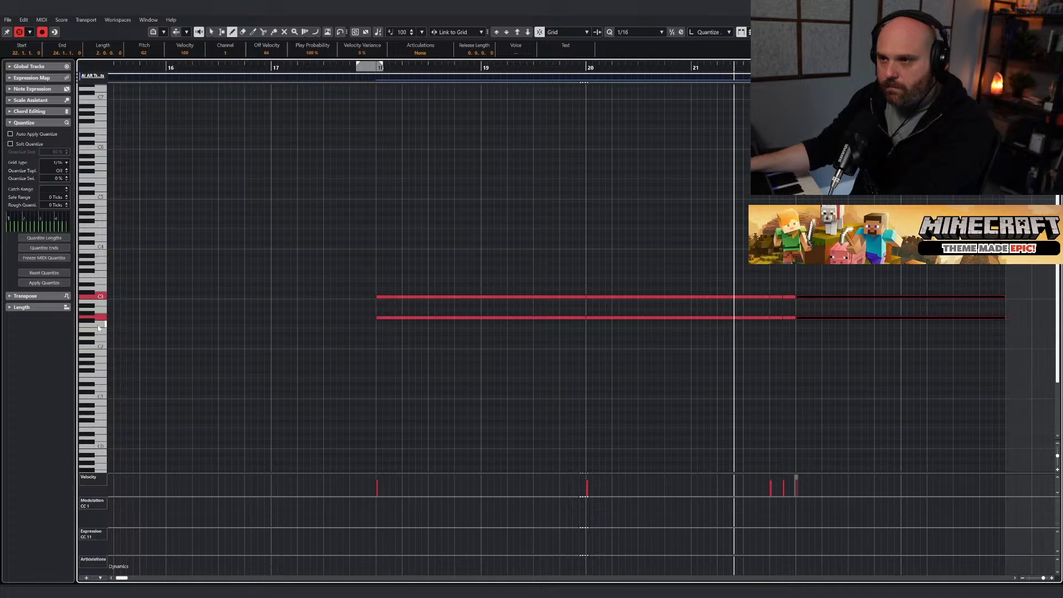
# Copy the entire row of G2 notes from bar 18 through bar 23 down to F2 and play the passage.
pyautogui.press('1')
pyautogui.moveTo(377, 310); pyautogui.dragTo(983, 343)
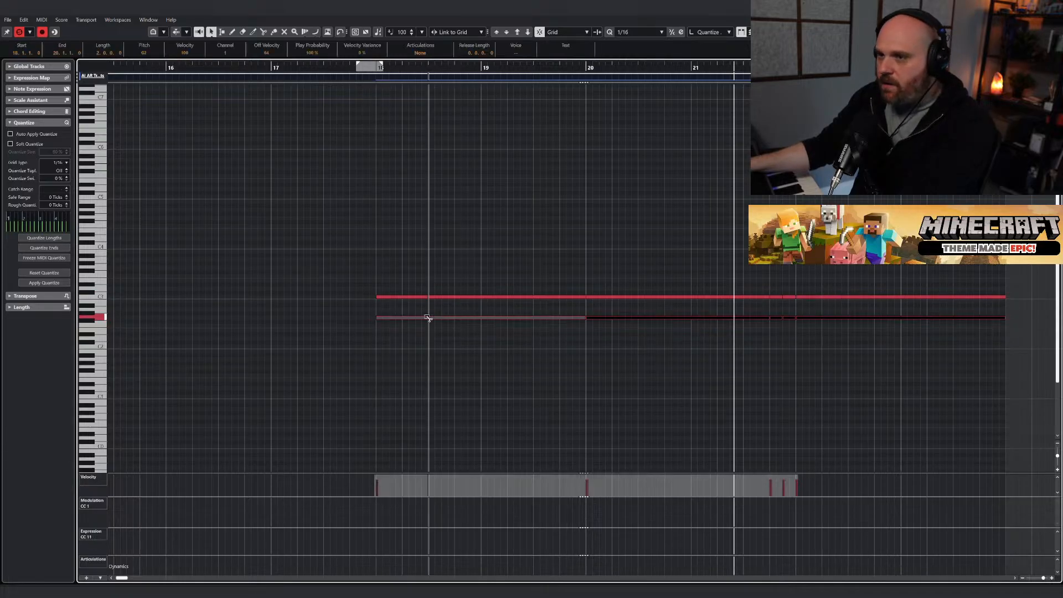
pyautogui.doubleClick(361, 67)
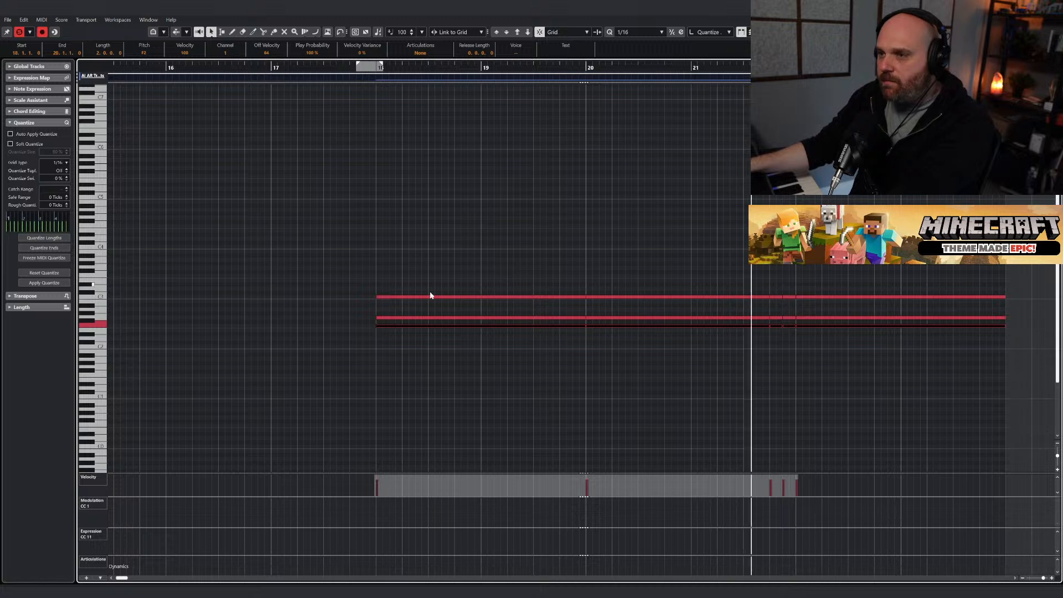
# Compare the trailer hits with the F2 notes muted and unmuted, and close the note editor.
pyautogui.click(284, 32)
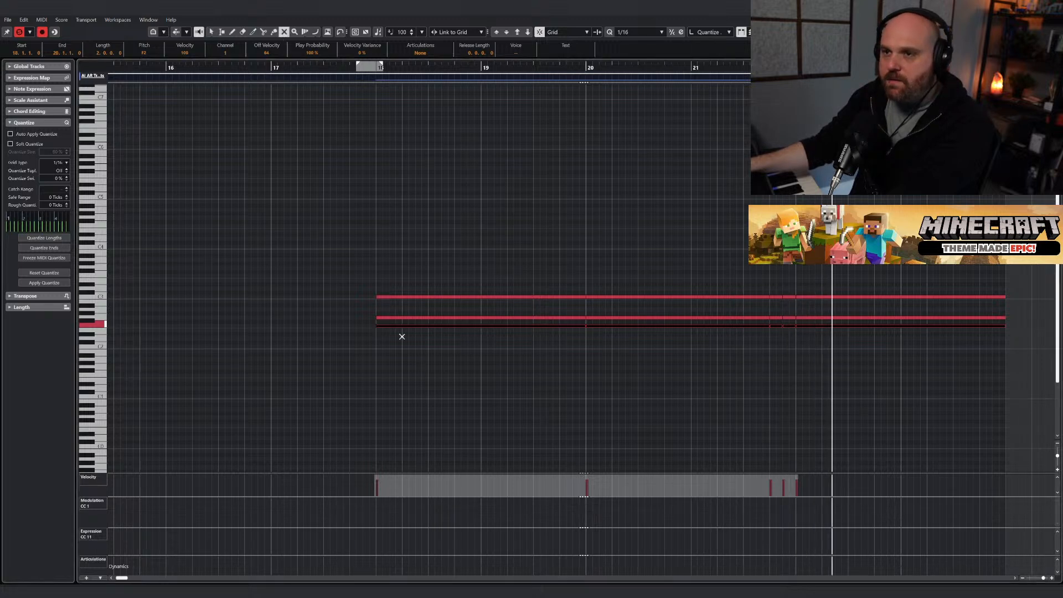
pyautogui.moveTo(362, 322); pyautogui.dragTo(986, 376)
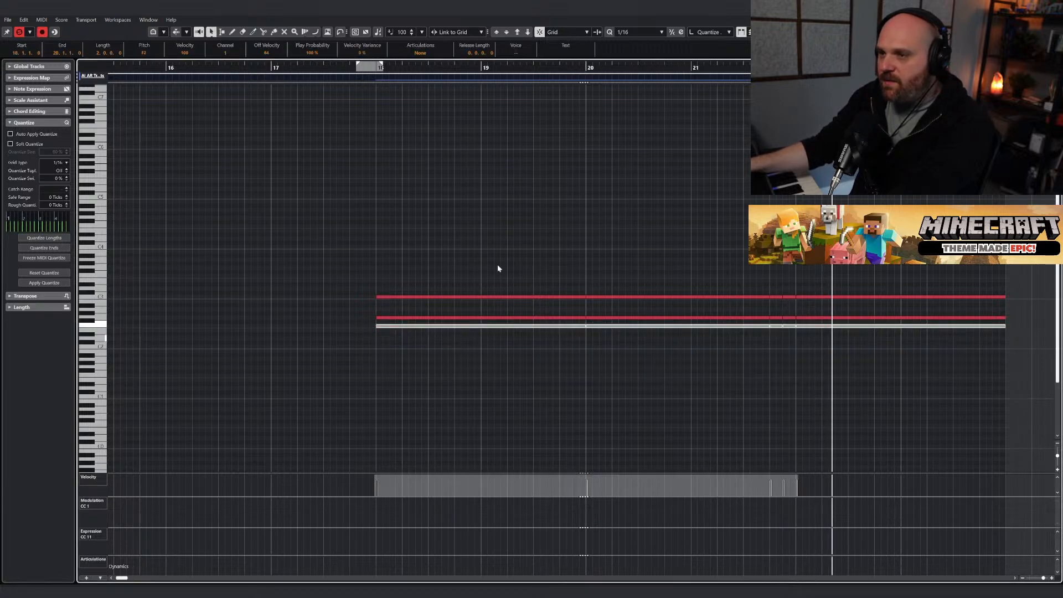
pyautogui.moveTo(377, 70); pyautogui.dragTo(363, 71)
pyautogui.press('space')
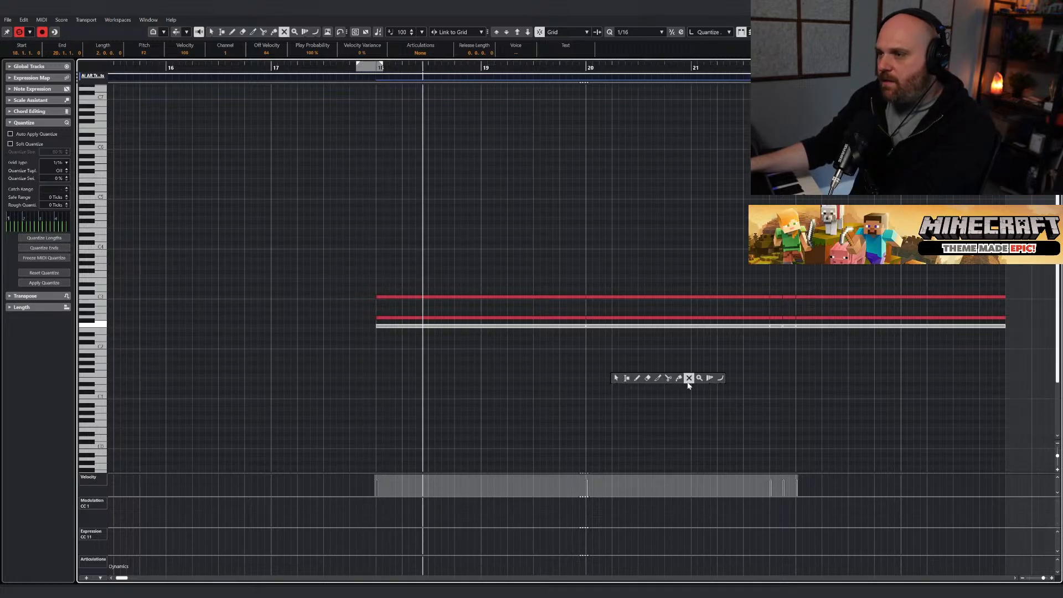
pyautogui.click(689, 377)
pyautogui.moveTo(997, 367)
pyautogui.mouseDown()
pyautogui.moveTo(849, 337)
pyautogui.moveTo(428, 326)
pyautogui.mouseUp()
pyautogui.press('1')
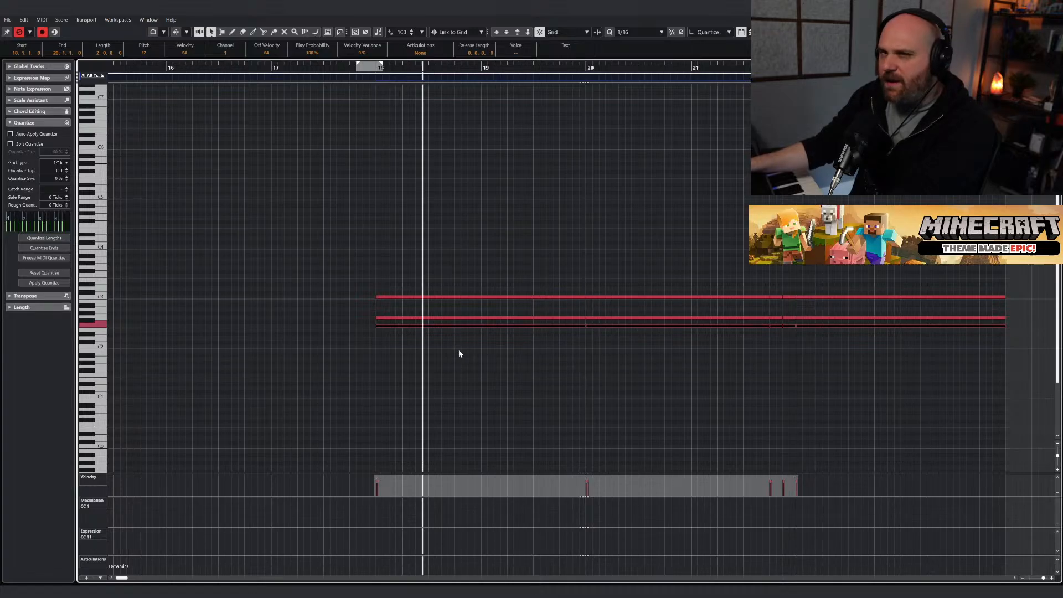
pyautogui.click(369, 69)
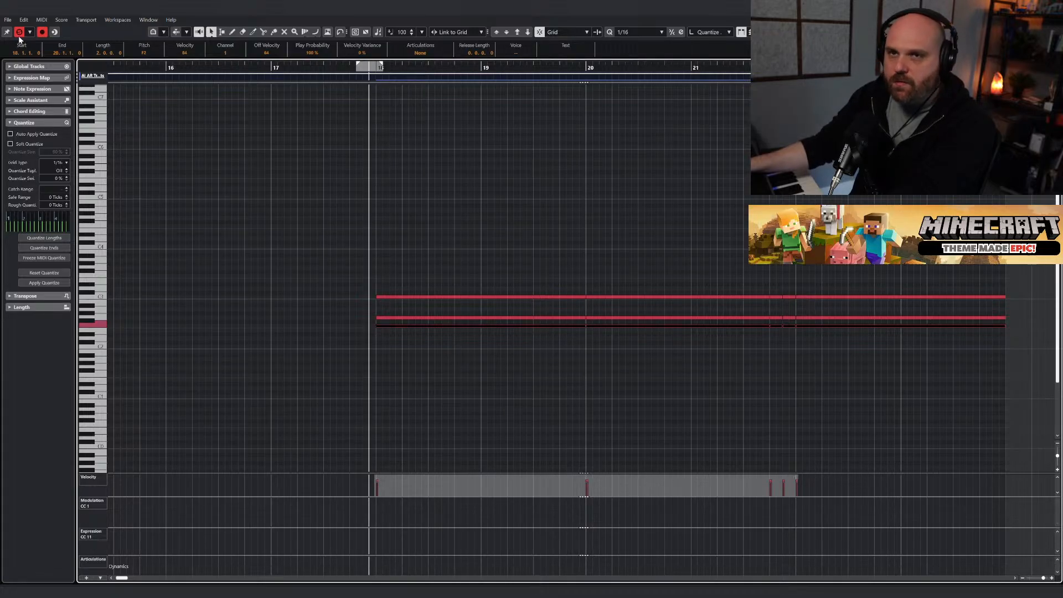
pyautogui.rightClick(337, 177)
pyautogui.press('Return')
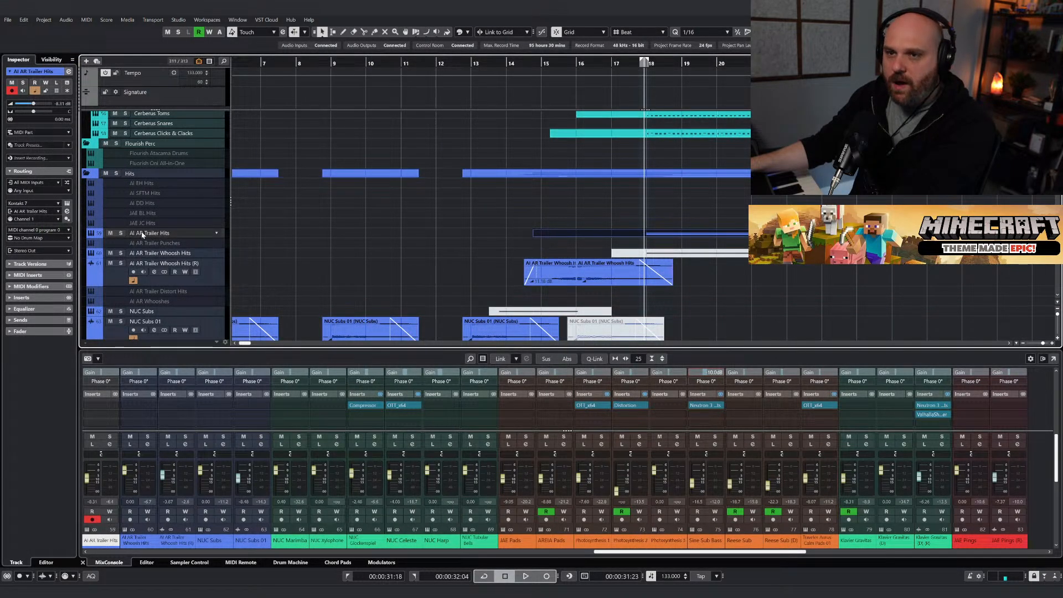
# Send the AI AR Trailer Hits channel to DRUM COMP at -5 dB and lower its volume to about -10.6 dB during playback.
pyautogui.scroll(-3, 116, 417)
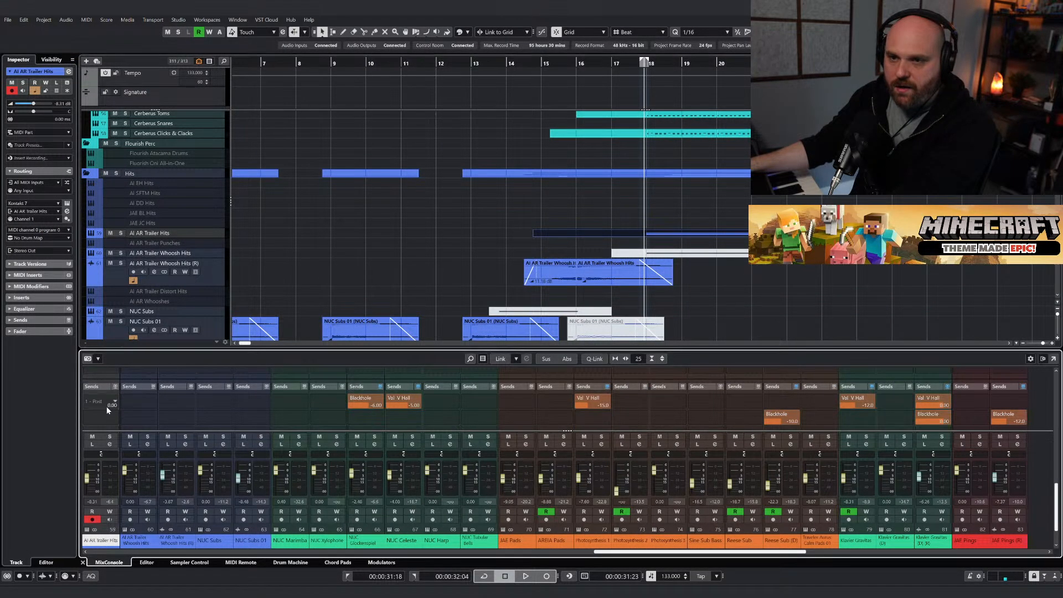
pyautogui.click(106, 407)
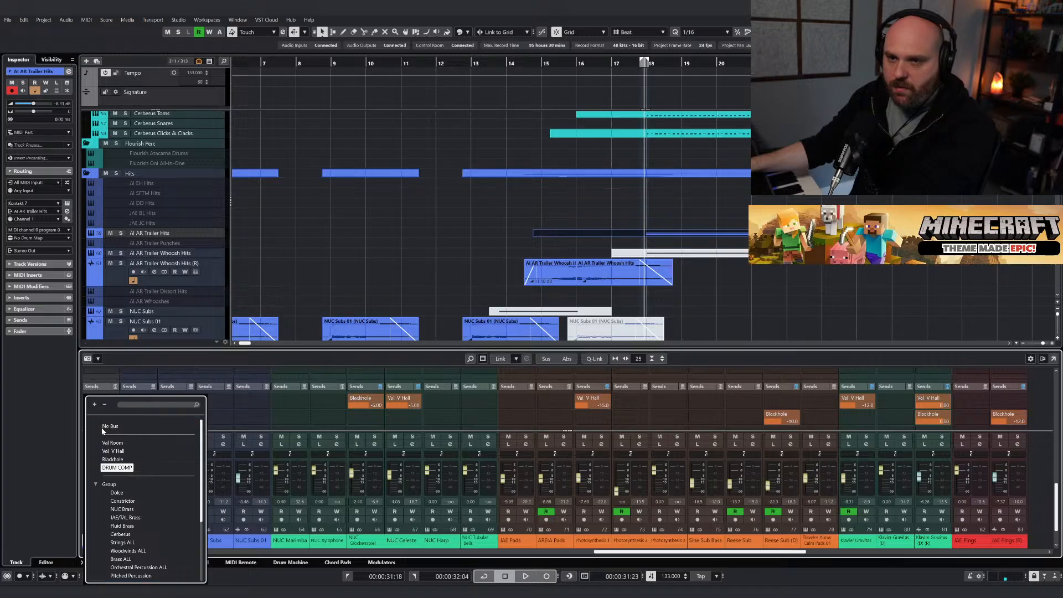
pyautogui.click(123, 469)
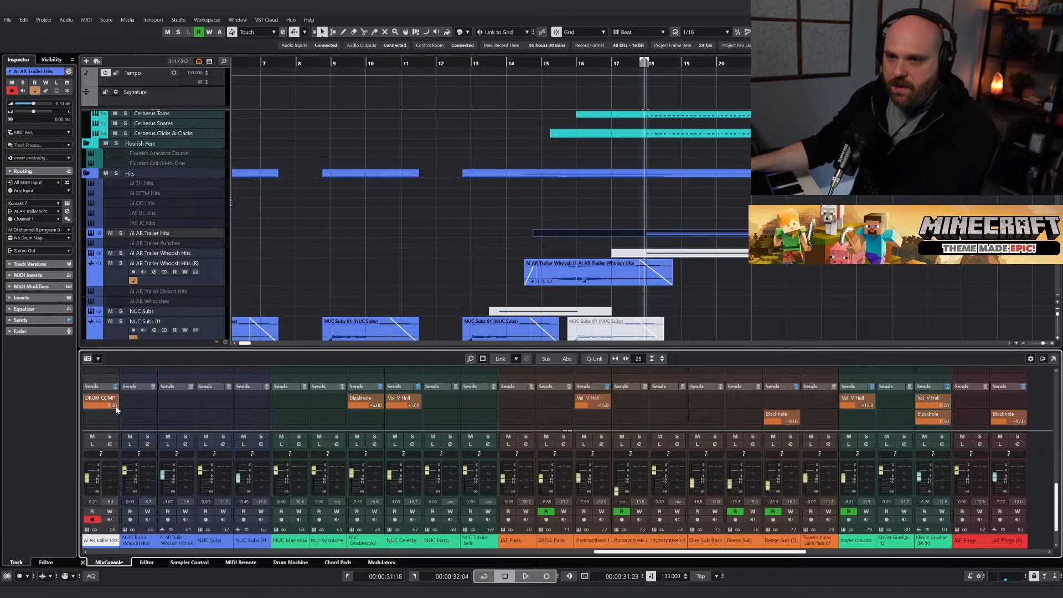
pyautogui.click(130, 402)
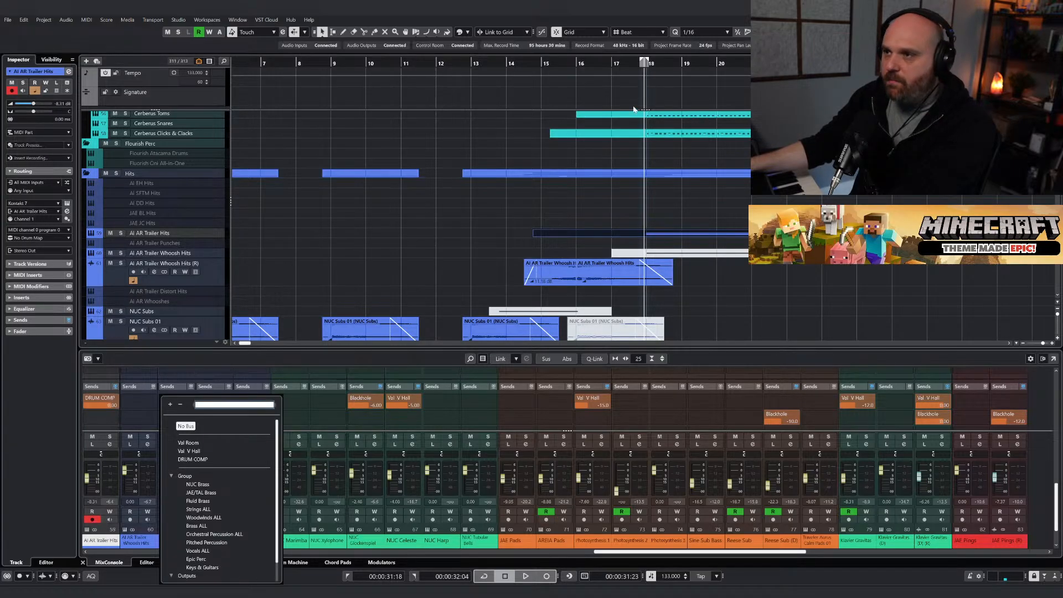
pyautogui.click(317, 410)
pyautogui.press('space')
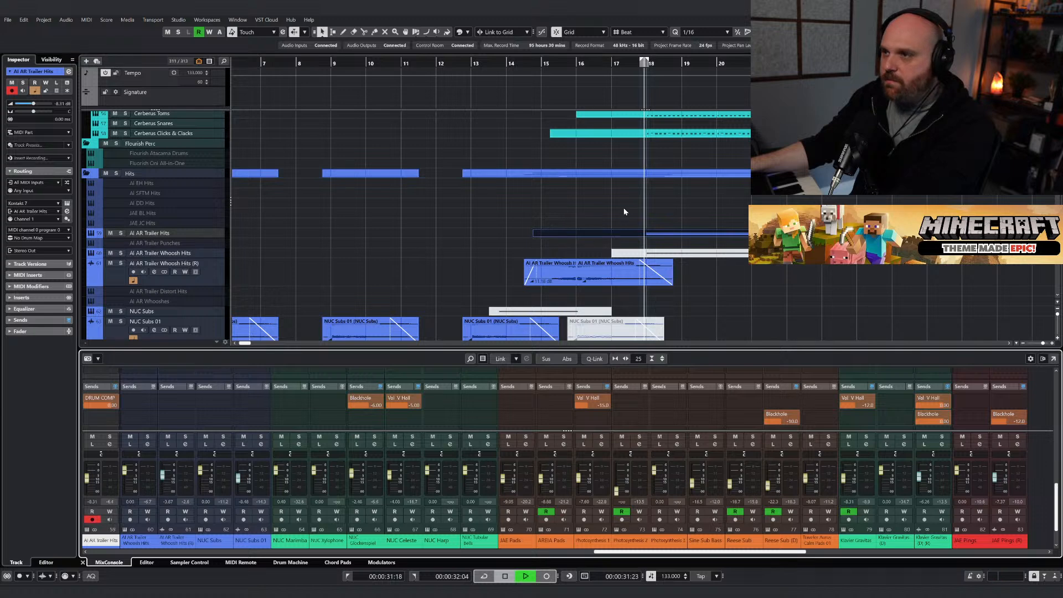
pyautogui.moveTo(88, 477); pyautogui.dragTo(88, 479)
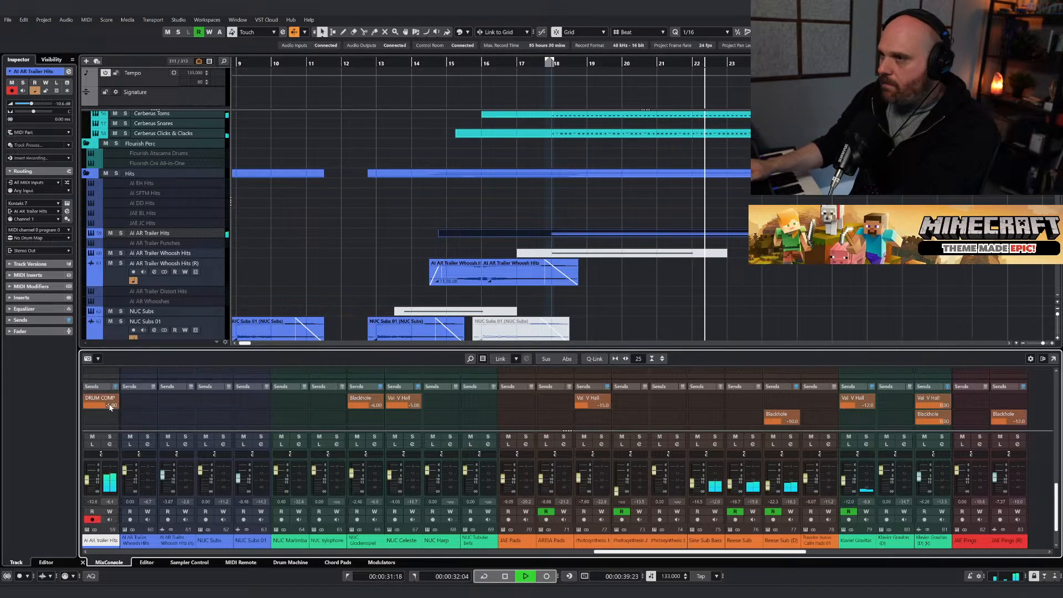
# Reopen the trailer hits part and lower the velocities of the two short chord hits at the end of bar 21.
pyautogui.doubleClick(589, 233)
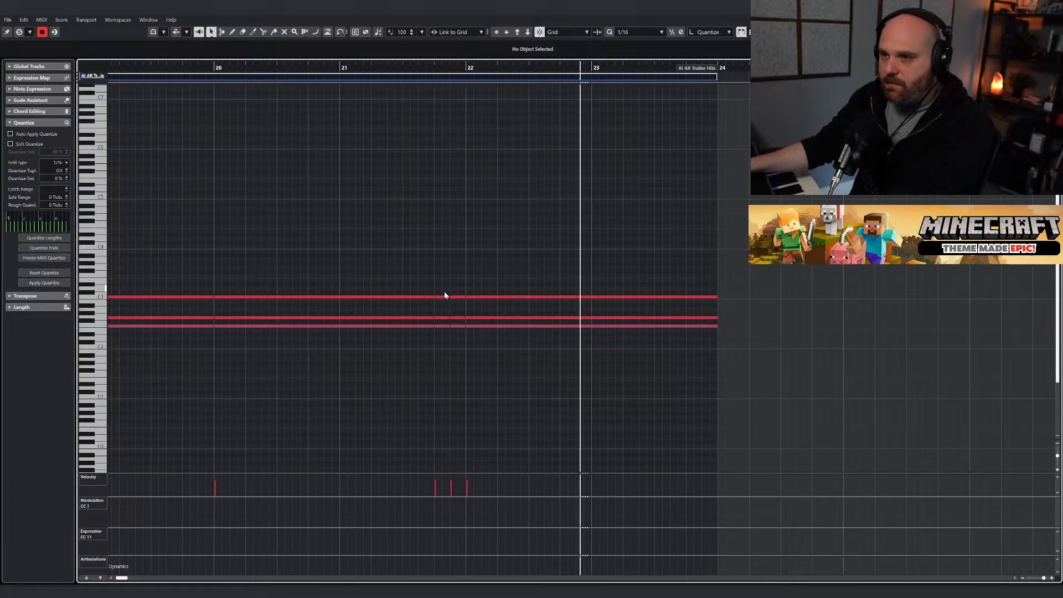
pyautogui.moveTo(444, 294); pyautogui.dragTo(438, 474)
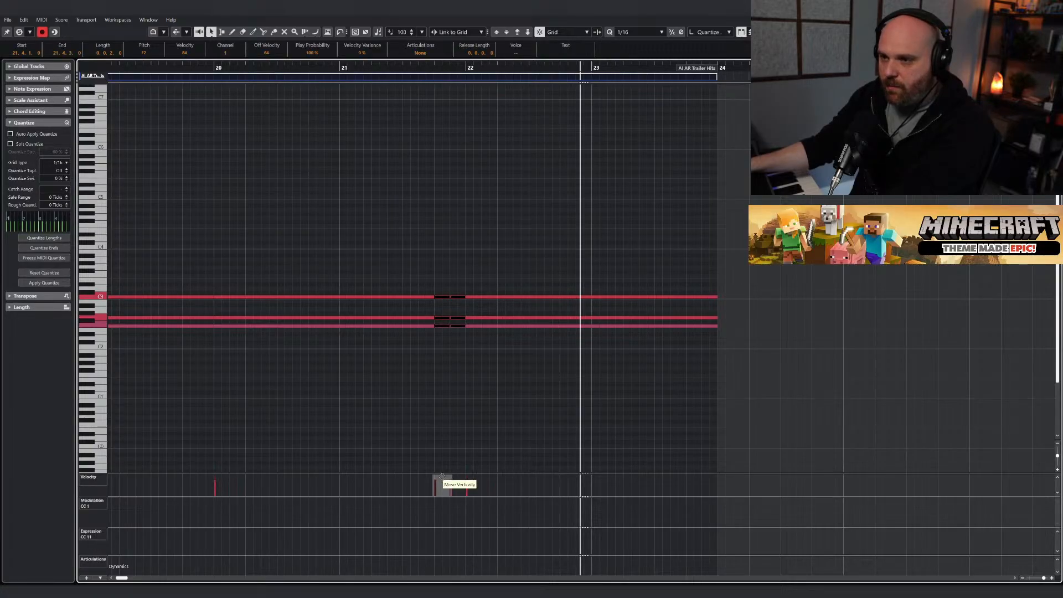
pyautogui.click(449, 469)
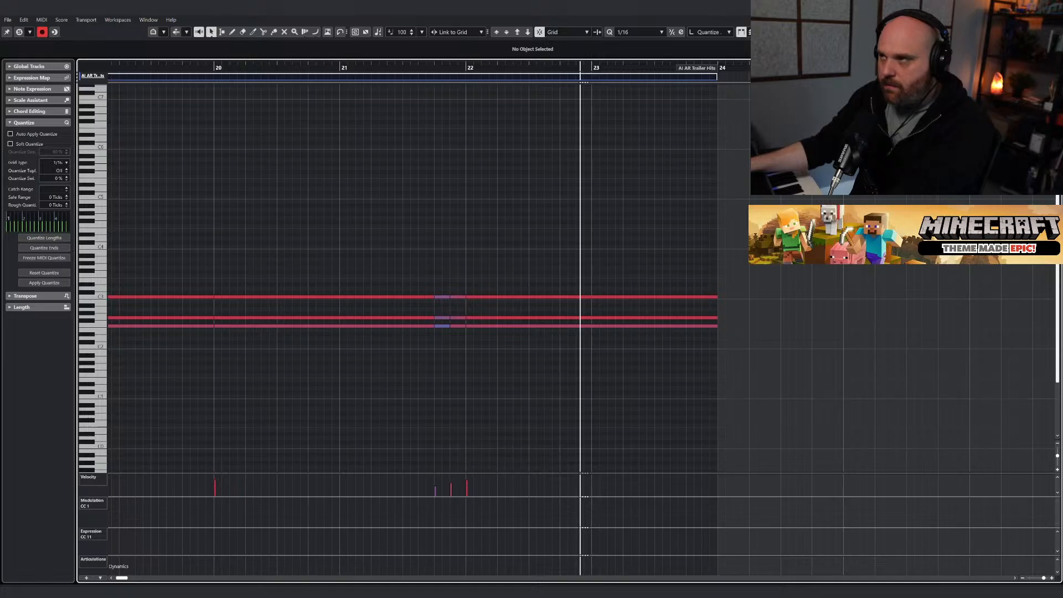
pyautogui.press('Return')
# Play the arrangement from the middle of bar 15 and trim the start of the AI AR Trailer Hits part to bar 17.
pyautogui.click(385, 63)
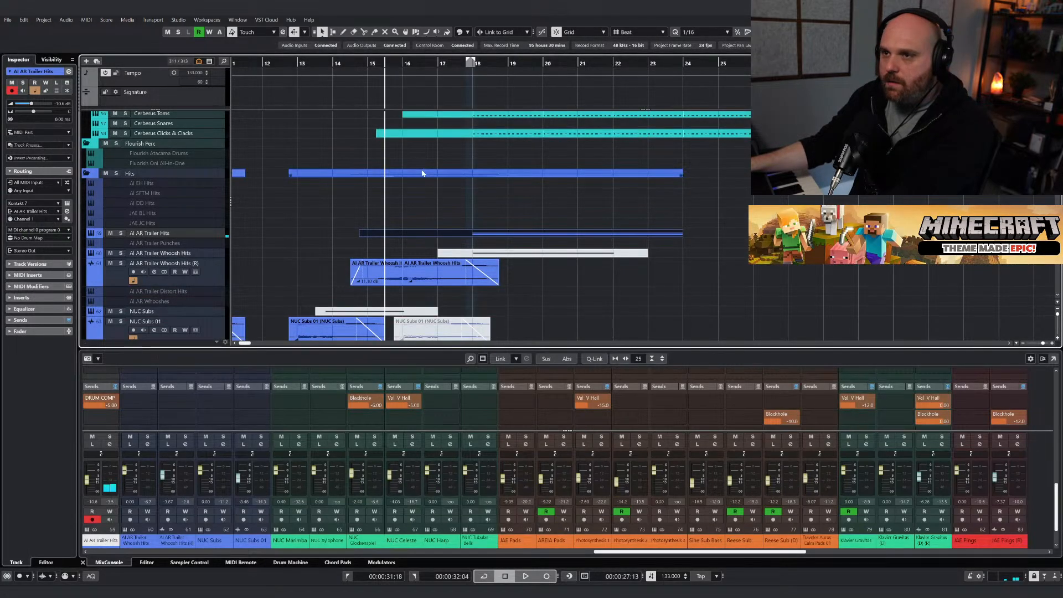
pyautogui.press('space')
pyautogui.press('space')
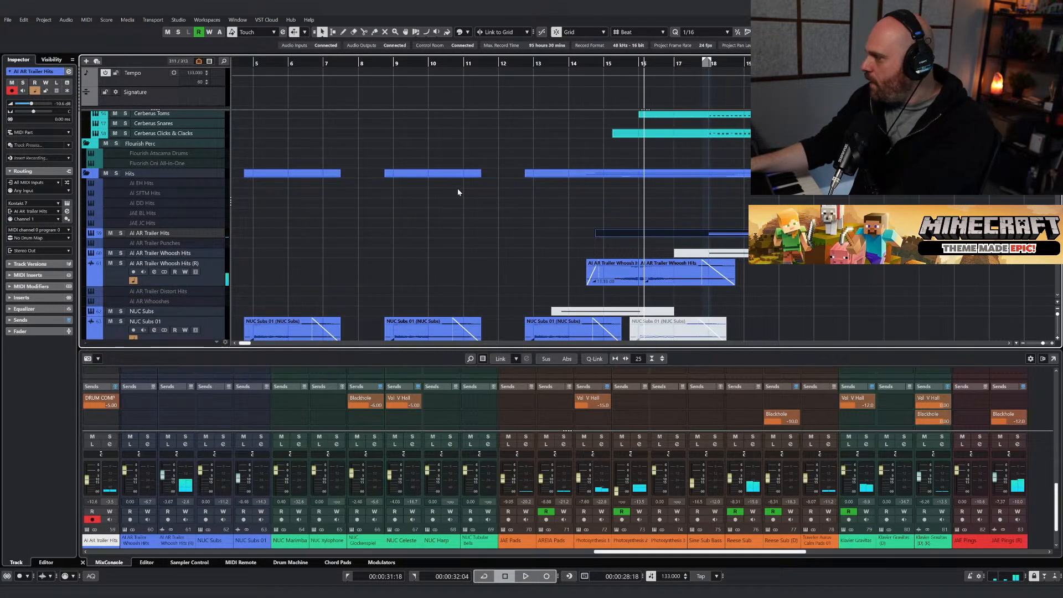
pyautogui.press('g')
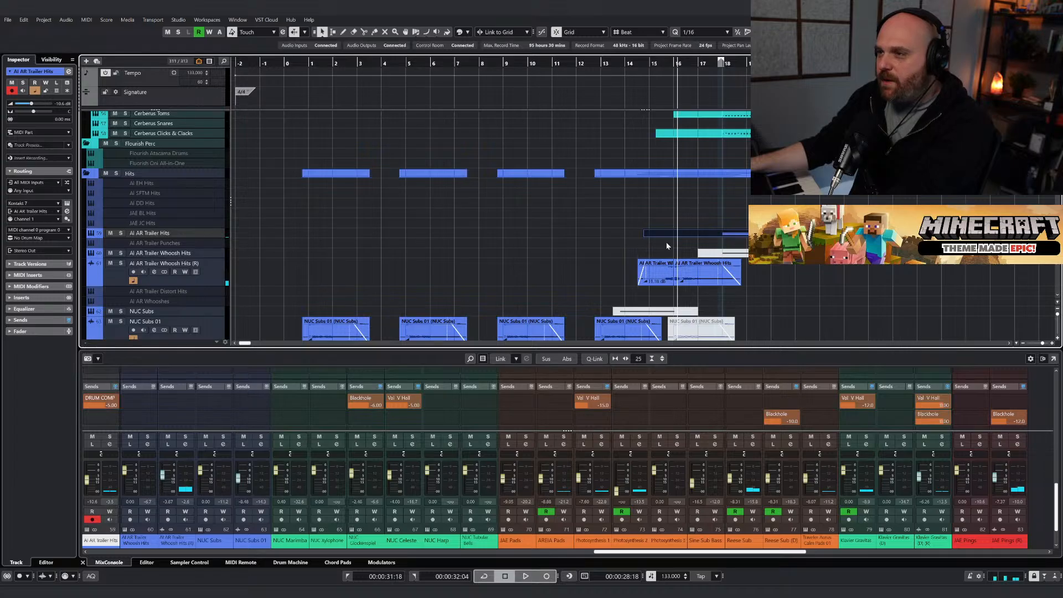
pyautogui.moveTo(645, 234); pyautogui.dragTo(694, 236)
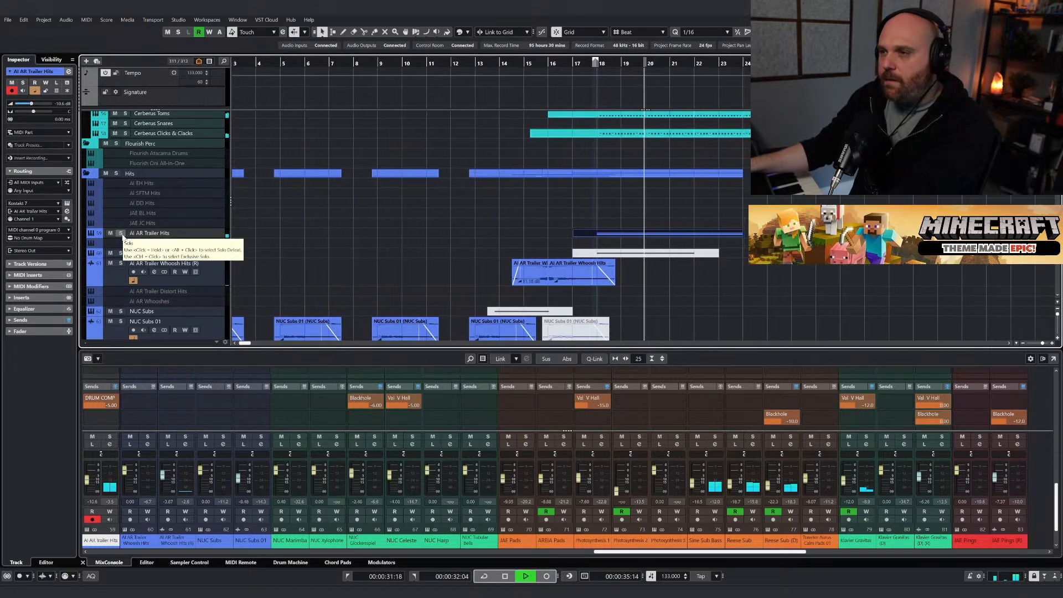
# Solo the AI AR Trailer Hits track, add OTT_x64 as its first insert effect, and listen to the compressed hits alone.
pyautogui.click(120, 233)
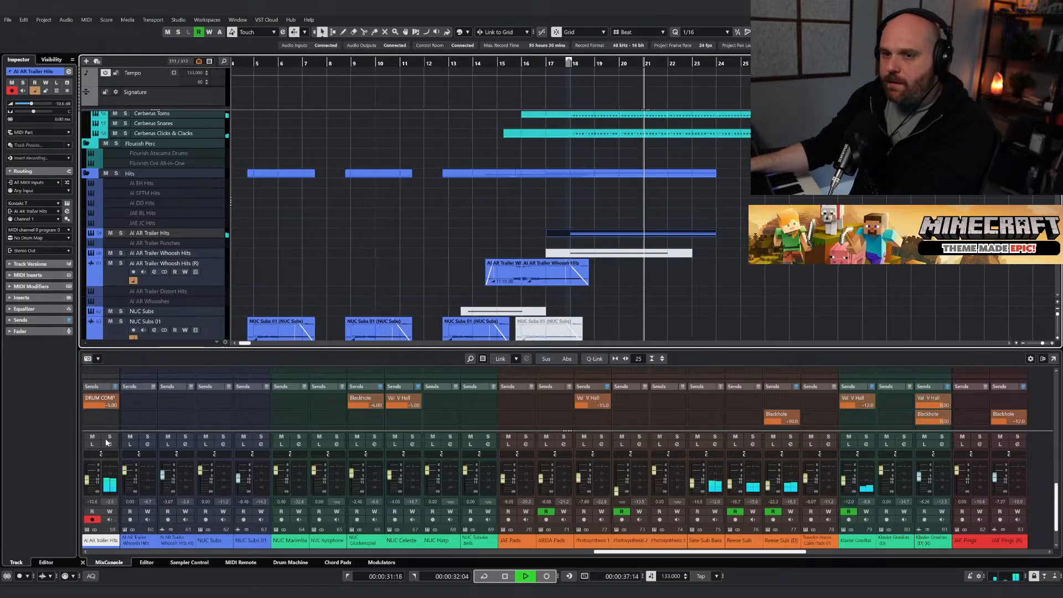
pyautogui.press('space')
pyautogui.scroll(3, 111, 393)
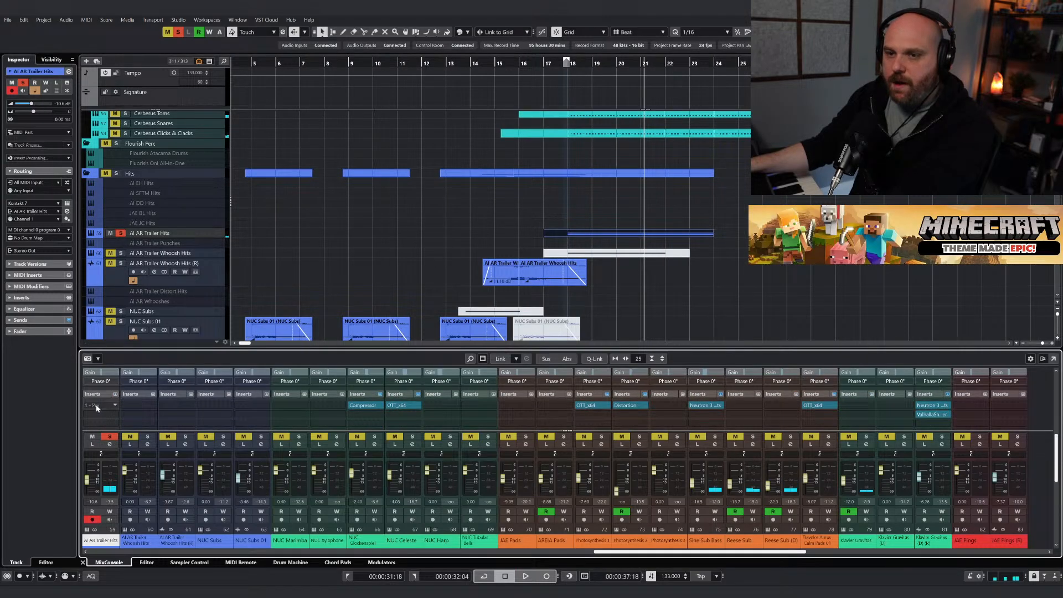
pyautogui.click(97, 407)
pyautogui.write('ott')
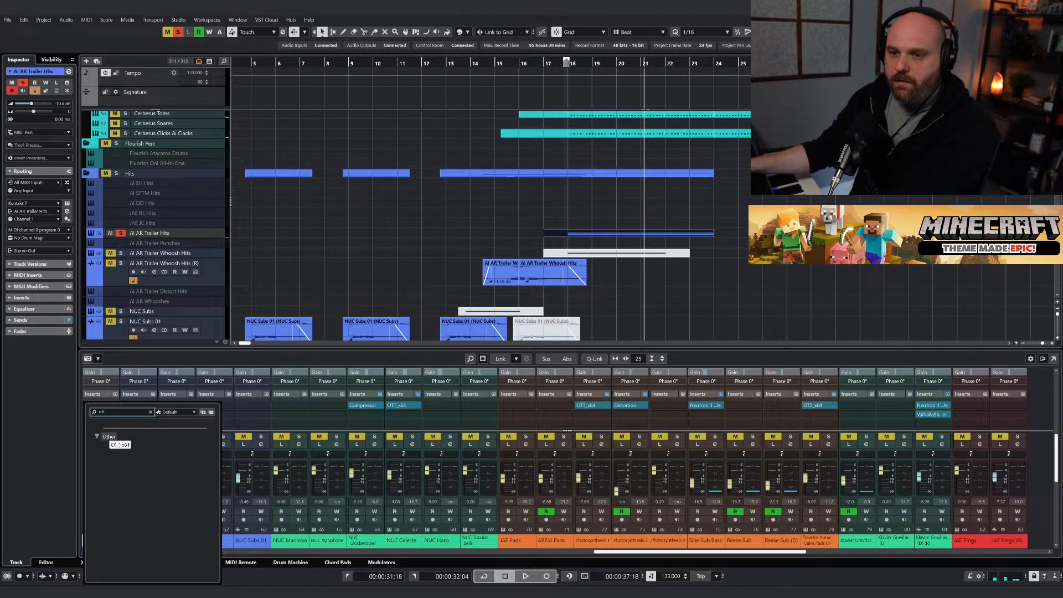
pyautogui.click(119, 445)
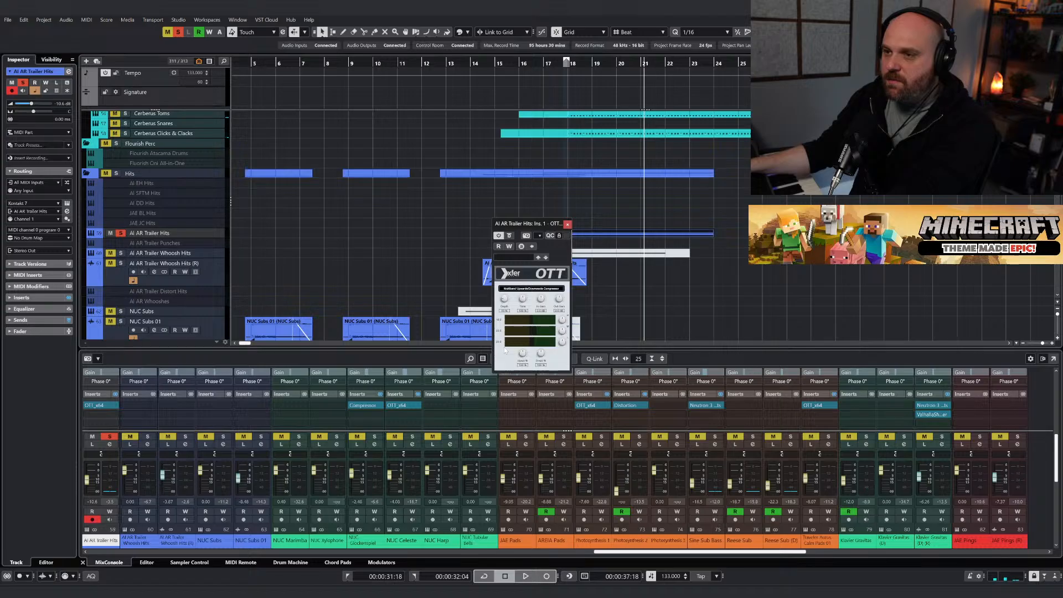
pyautogui.hscroll(-5, 573, 322)
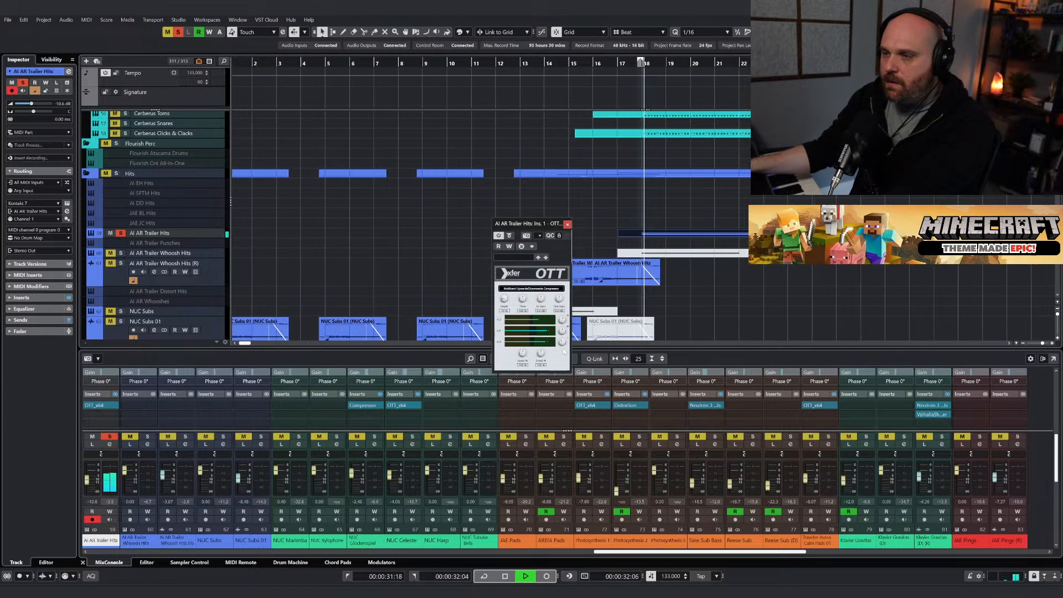
pyautogui.click(568, 224)
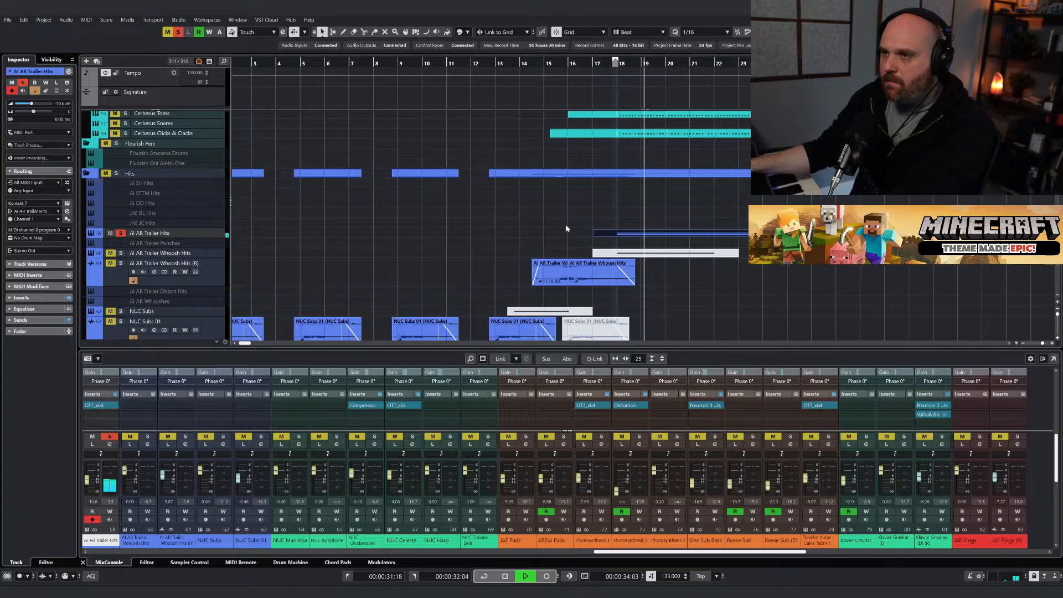
# Unsolo the trailer hits, lower their channel volume to -11.3 dB during playback, and check the OTT settings.
pyautogui.press('s')
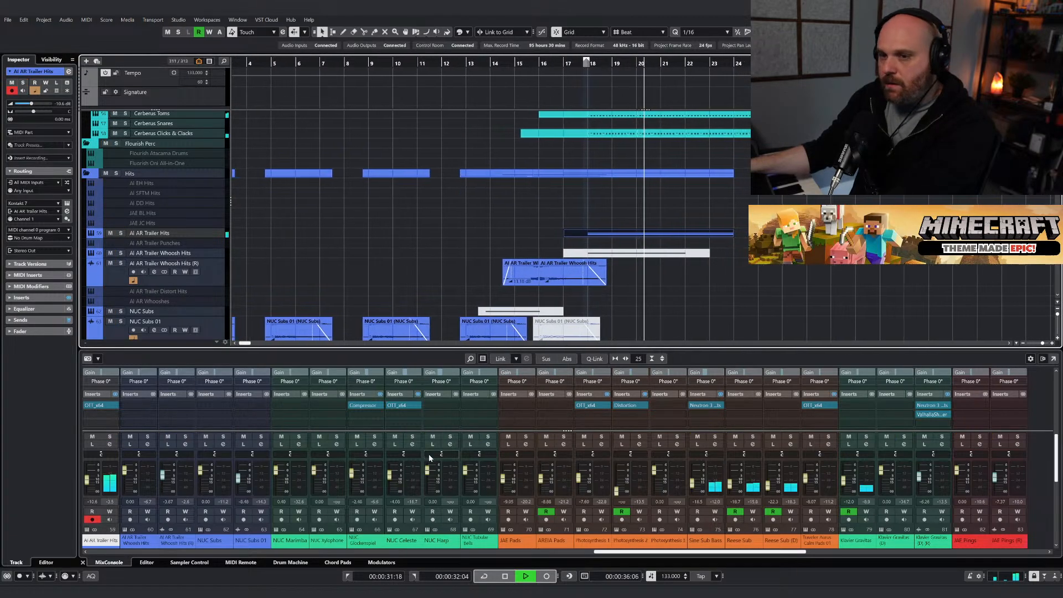
pyautogui.moveTo(87, 479); pyautogui.dragTo(88, 482)
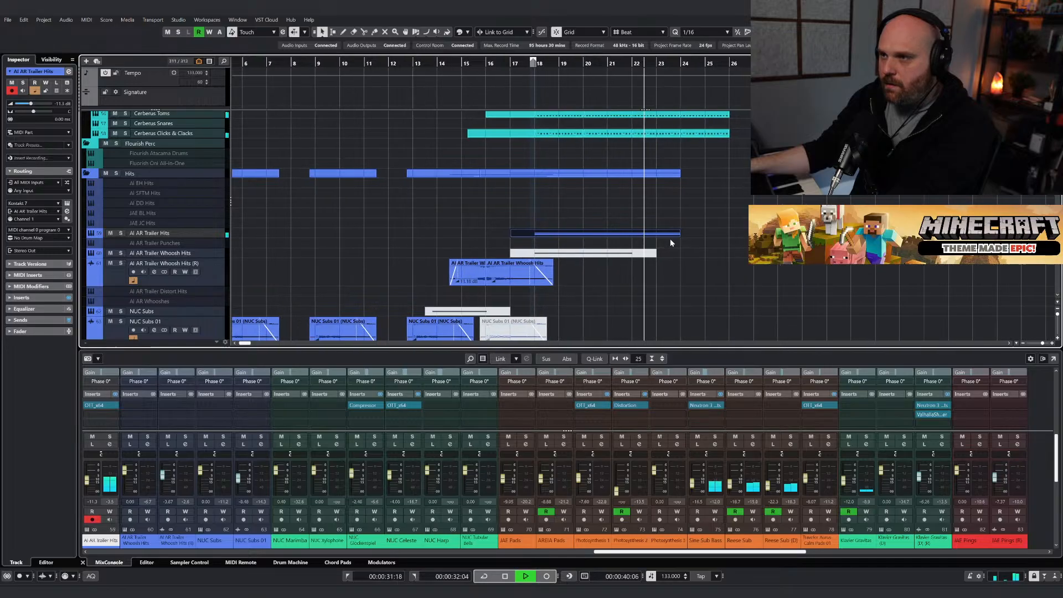
pyautogui.press('space')
pyautogui.click(96, 407)
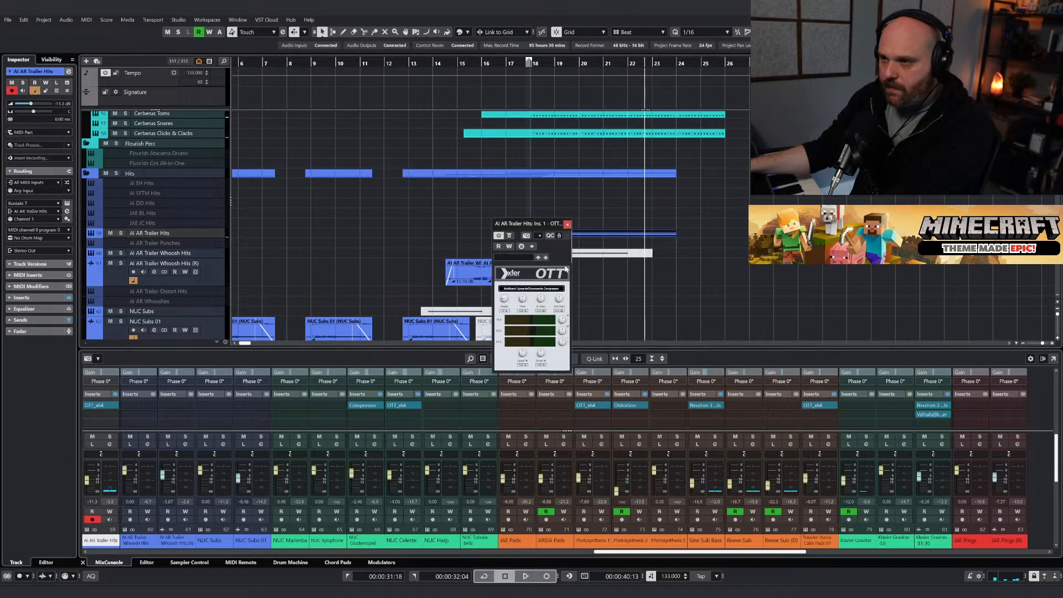
pyautogui.click(567, 225)
# Extend the AI AR Trailer Hits part to bar 28, open it in the note editor and move the playback start before bar 18.
pyautogui.moveTo(674, 236); pyautogui.dragTo(774, 236)
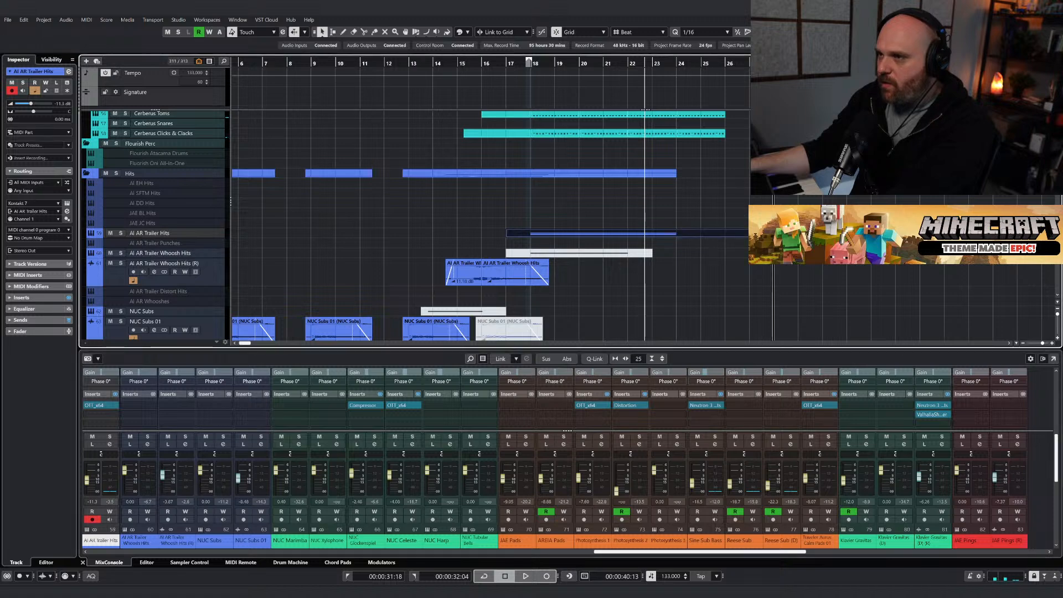
pyautogui.press('Return')
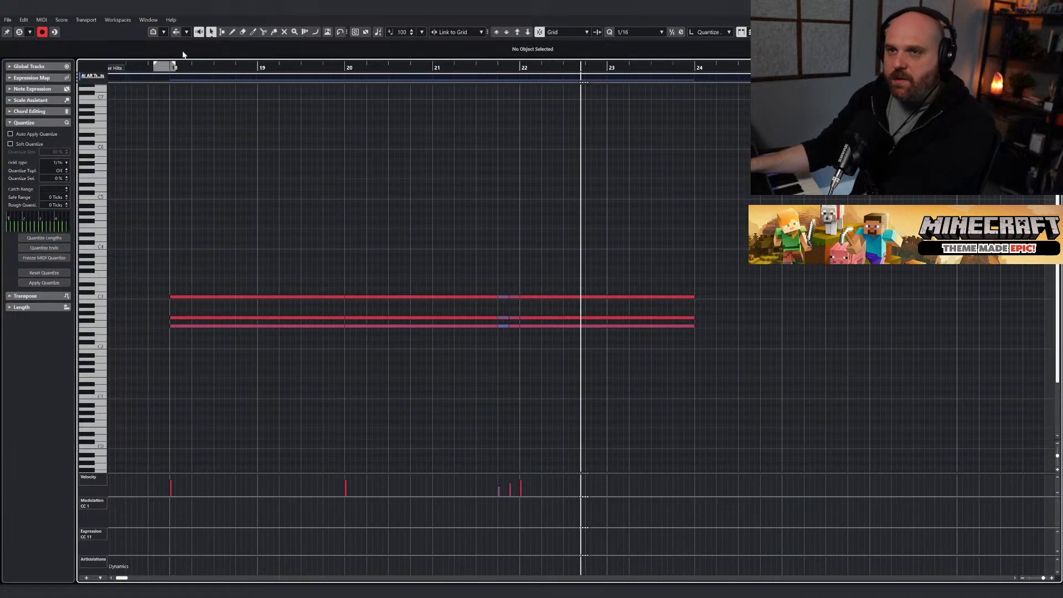
pyautogui.click(154, 68)
pyautogui.press('space')
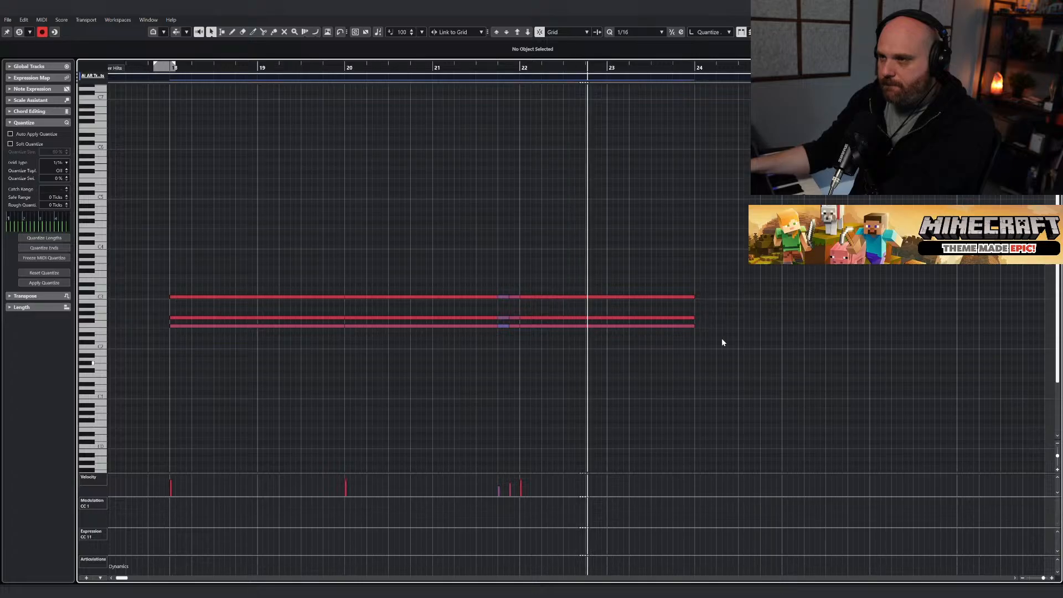
# Duplicate the bar 22 chord to bar 24, shorten the copy to beat 3 of bar 25, and add four short chord hits up to bar 26.
pyautogui.moveTo(751, 365); pyautogui.dragTo(641, 281)
pyautogui.hotkey('ctrl', 'd')
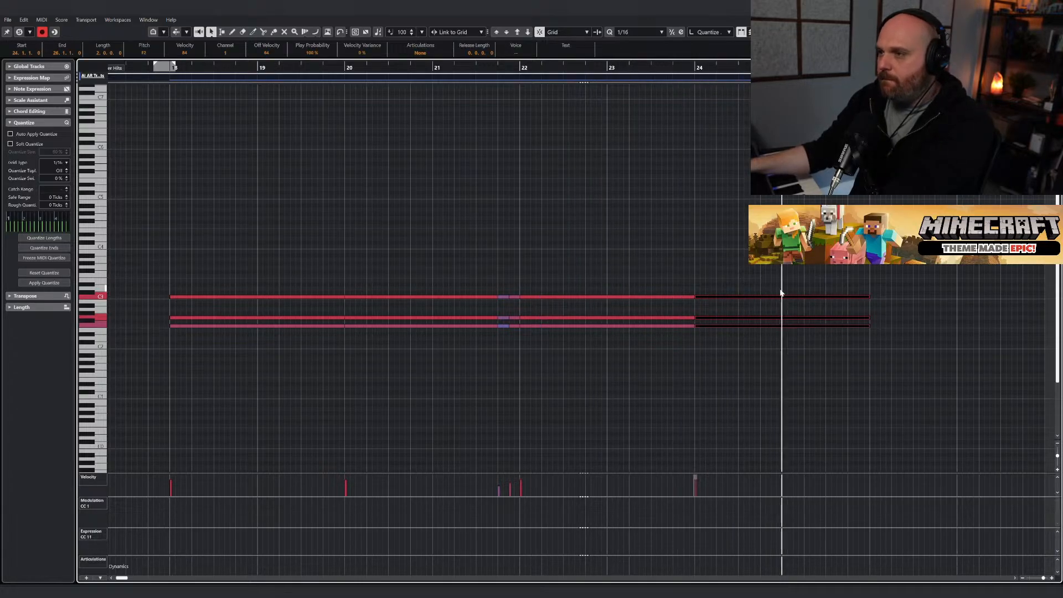
pyautogui.moveTo(869, 297); pyautogui.dragTo(833, 296)
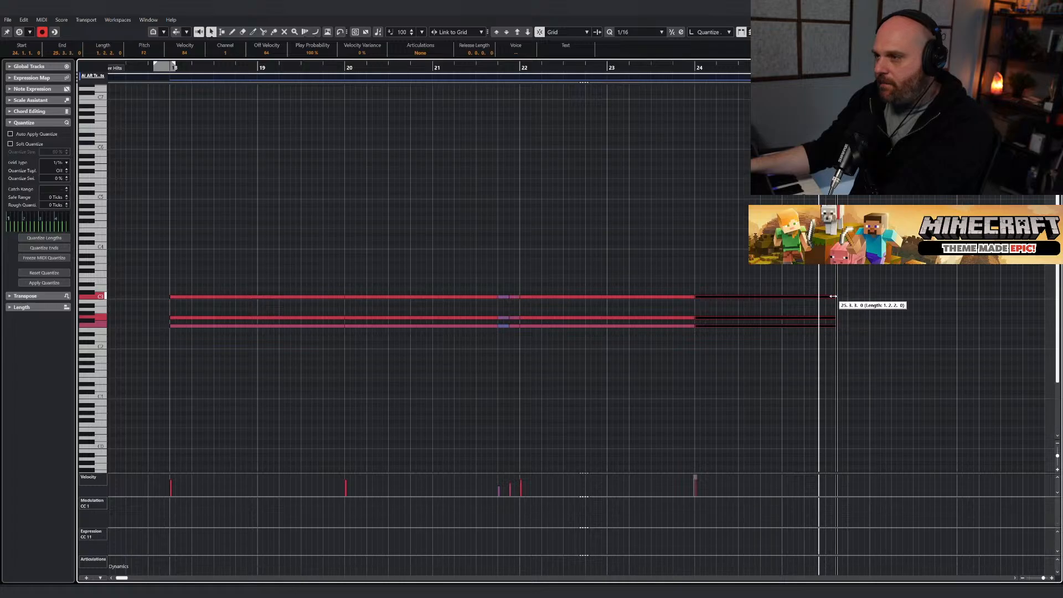
pyautogui.moveTo(496, 287); pyautogui.dragTo(853, 302)
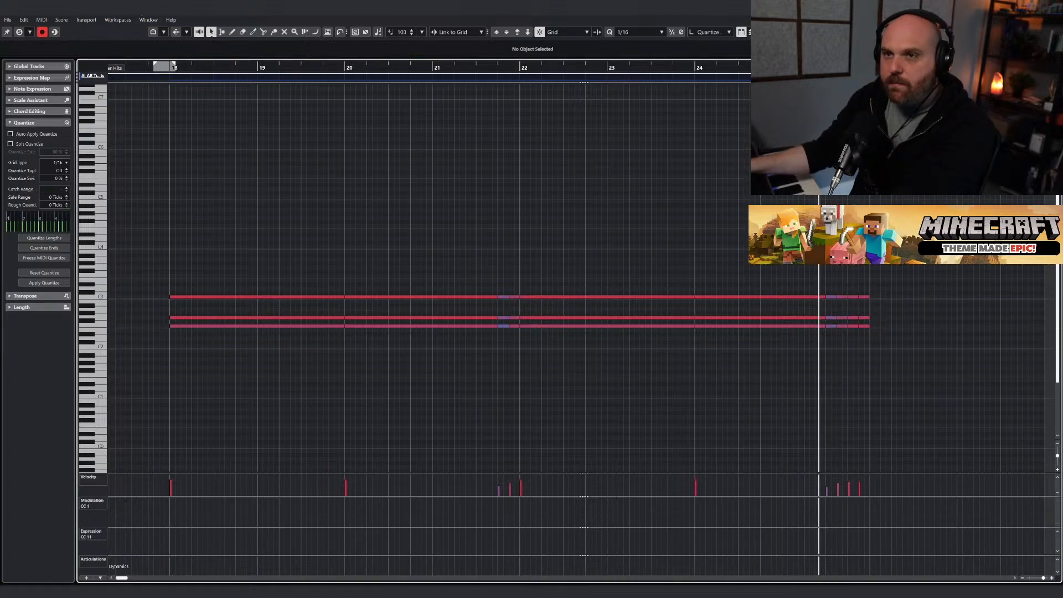
# Return to the arrangement and play the extended trailer hits with all tracks from just before bar 18 to bar 26.
pyautogui.click(167, 67)
pyautogui.rightClick(376, 176)
pyautogui.press('space')
pyautogui.click(1050, 7)
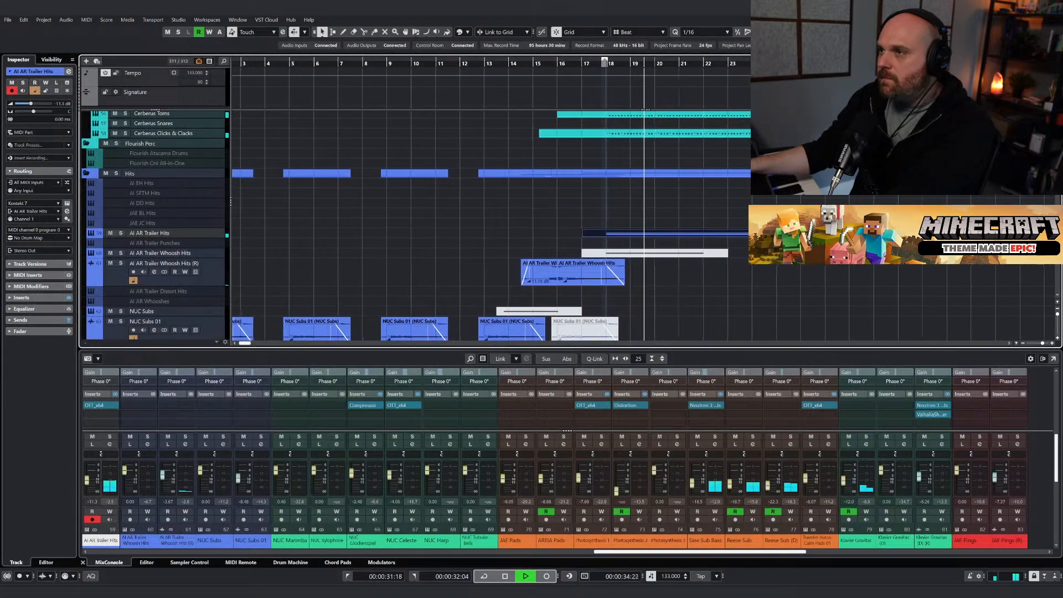
pyautogui.rightClick(679, 207)
pyautogui.click(679, 205)
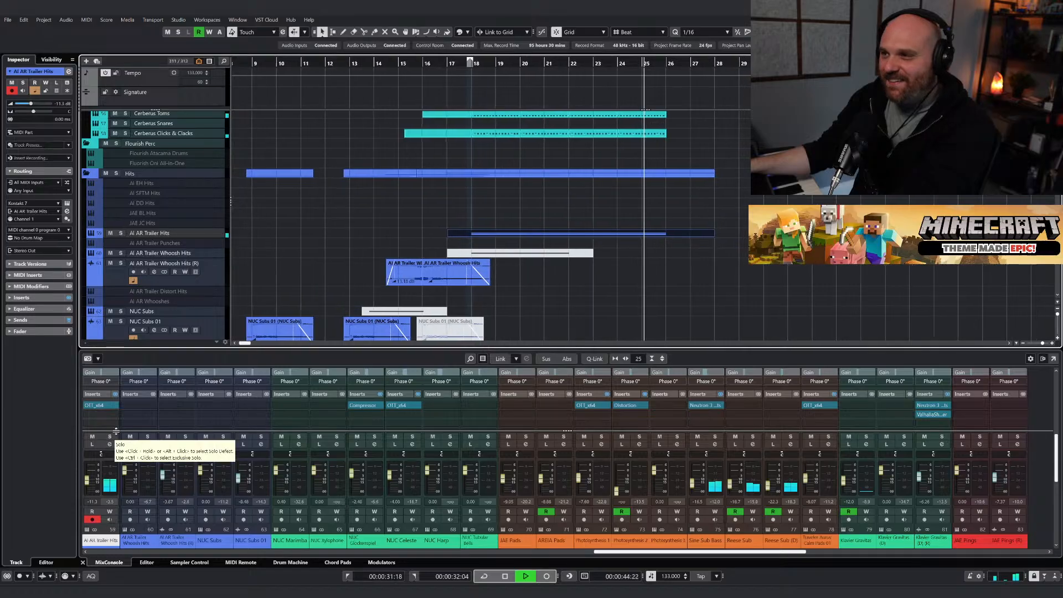
pyautogui.press('space')
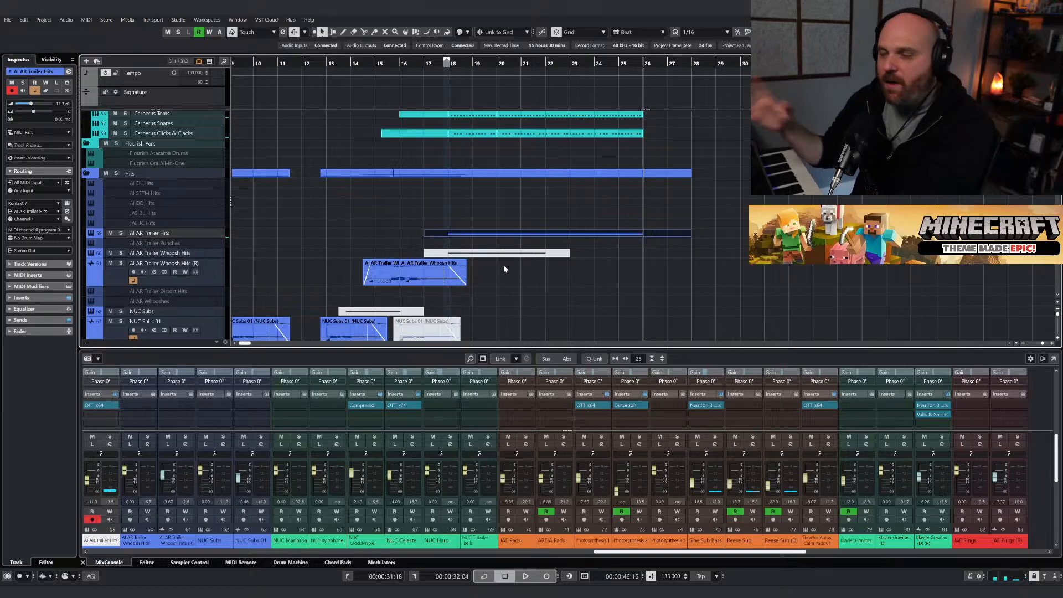
# Solo the AI AR Trailer Hits together with the Epic Perc folder and play them from just before bar 18.
pyautogui.click(110, 436)
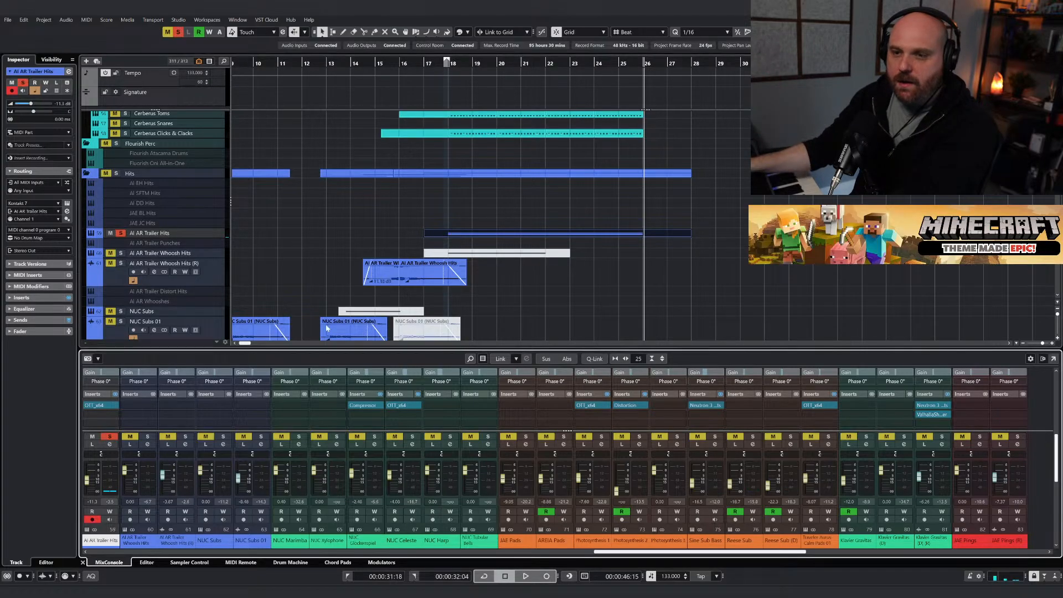
pyautogui.scroll(-2, 437, 206)
pyautogui.scroll(5, 437, 205)
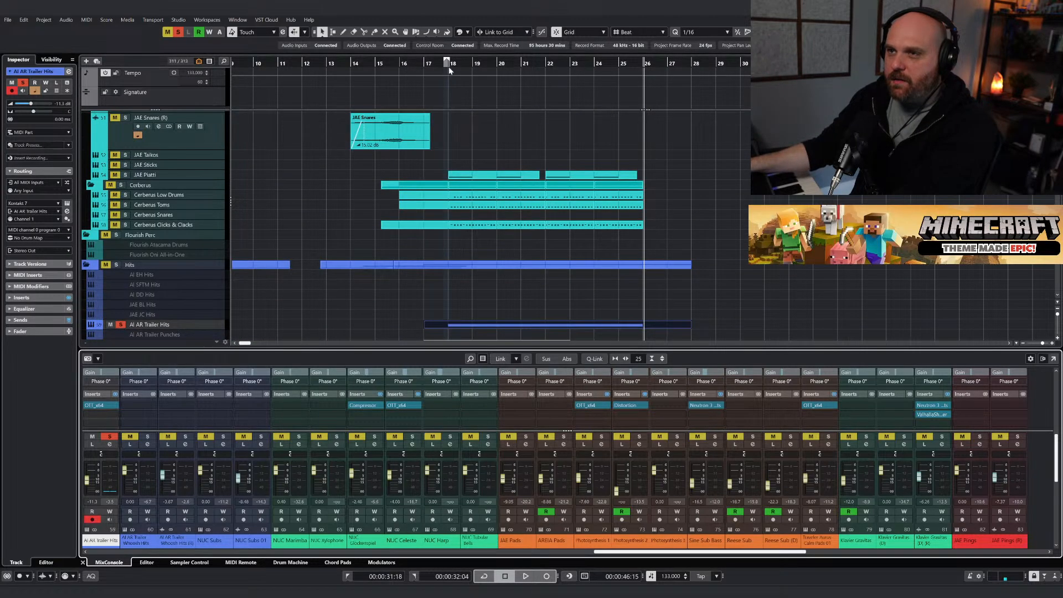
pyautogui.click(449, 70)
pyautogui.scroll(3, 249, 207)
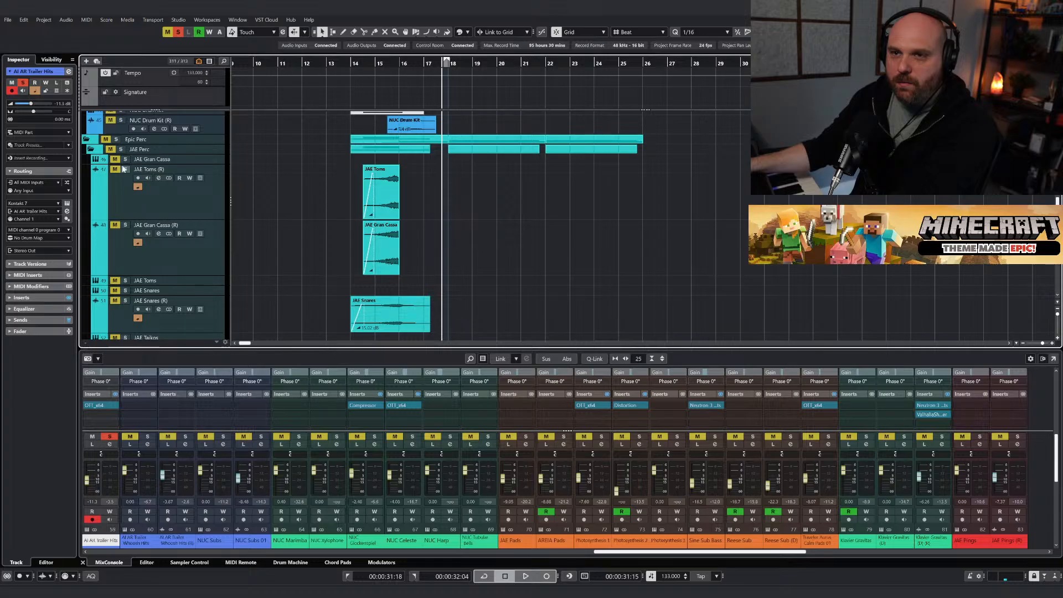
pyautogui.press('space')
pyautogui.scroll(-3, 413, 227)
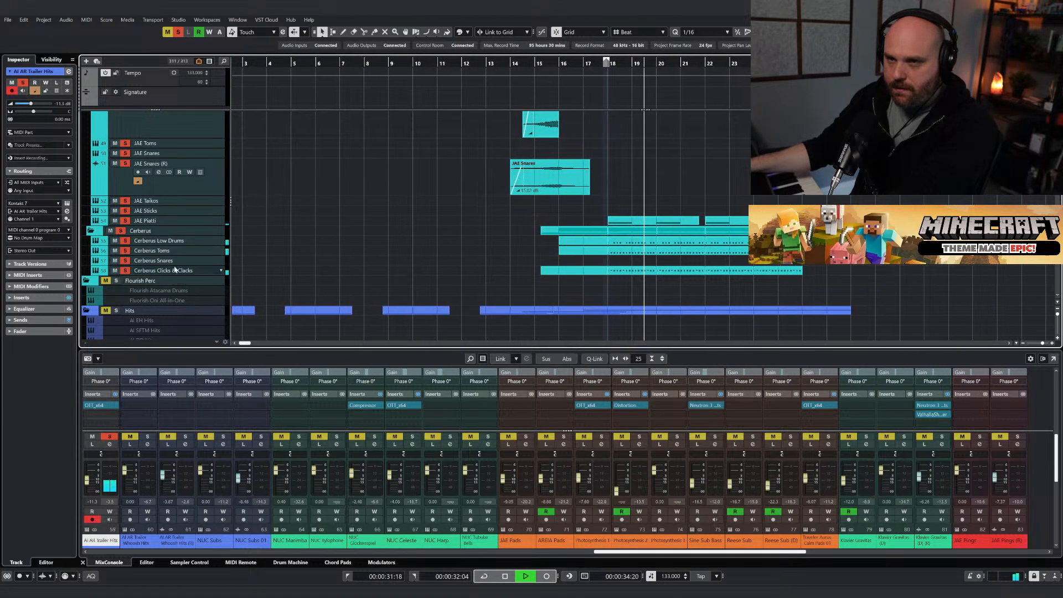
pyautogui.press('space')
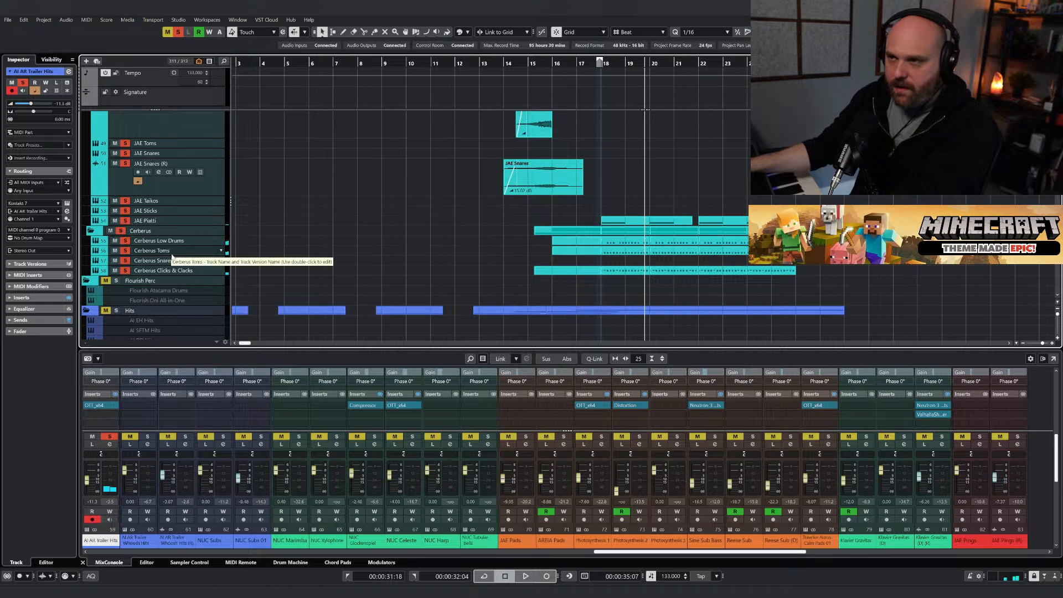
# Play the soloed percussion and hits with Cerberus Low Drums muted, and unmute that track.
pyautogui.click(114, 241)
pyautogui.press('space')
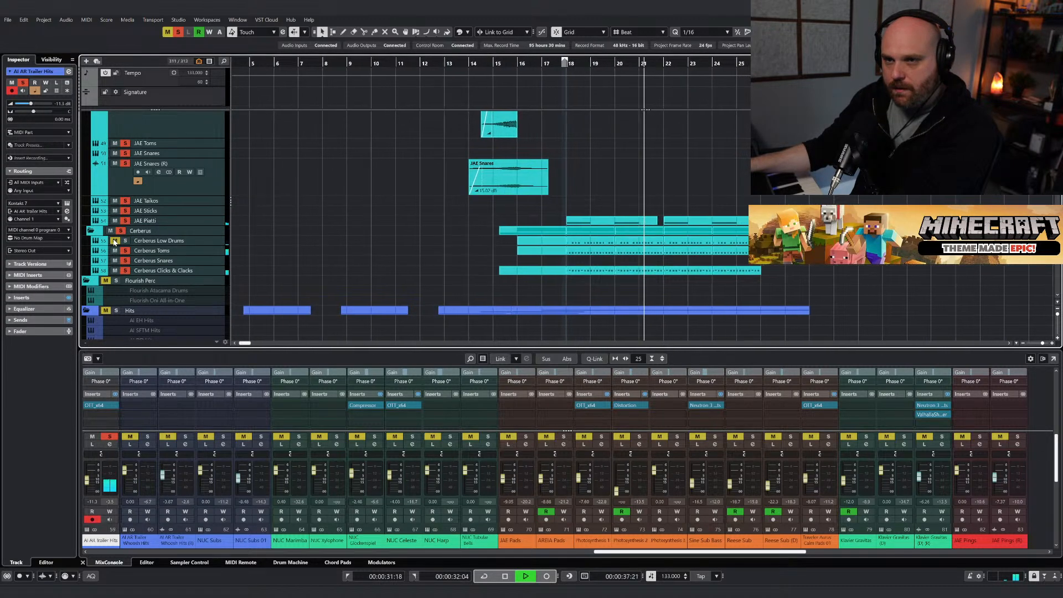
pyautogui.press('space')
pyautogui.click(115, 241)
# Pull down the low shelf in the Neutron EQ on Cerberus Toms while the soloed tracks play, and close the plug-in.
pyautogui.click(157, 251)
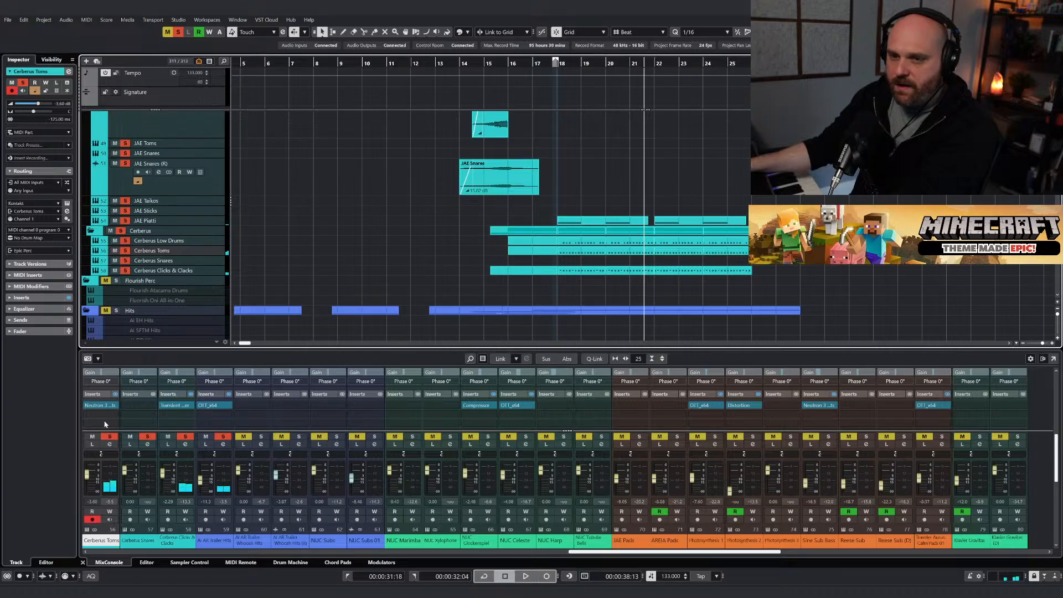
pyautogui.click(94, 406)
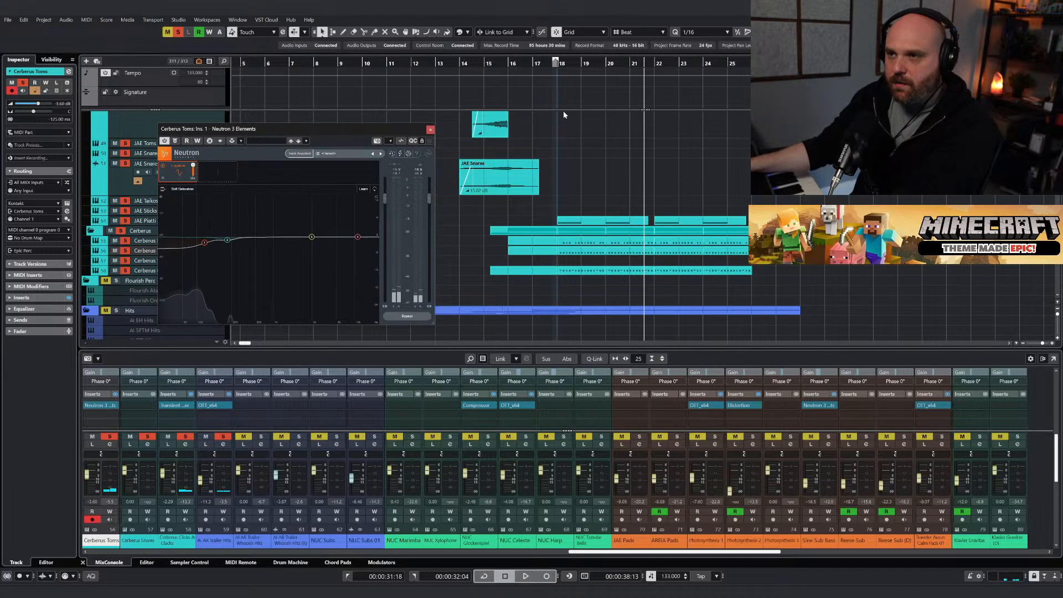
pyautogui.doubleClick(554, 65)
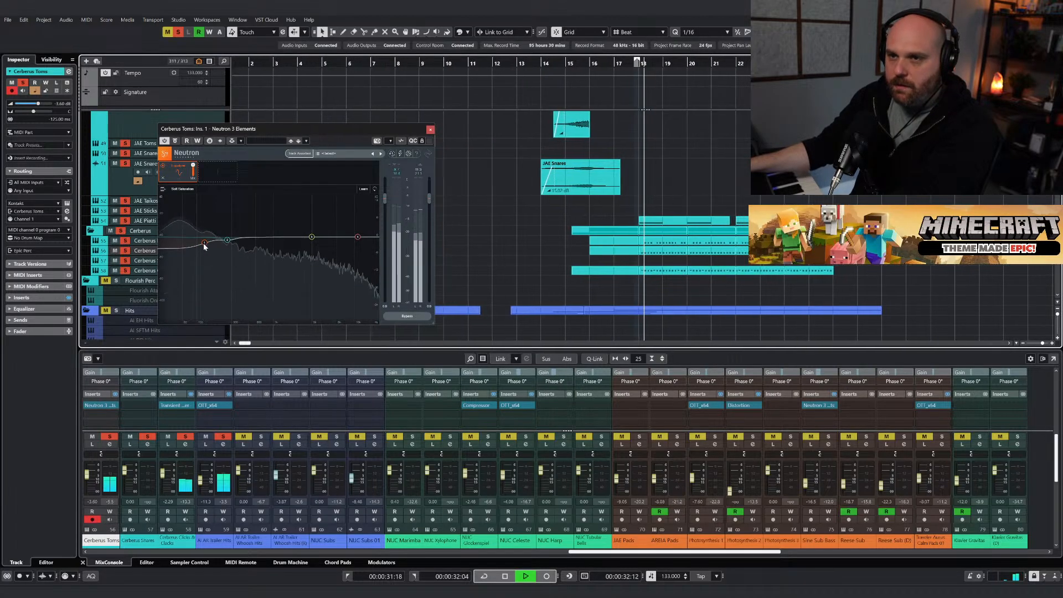
pyautogui.moveTo(203, 243)
pyautogui.mouseDown()
pyautogui.moveTo(214, 266)
pyautogui.moveTo(207, 260)
pyautogui.mouseUp()
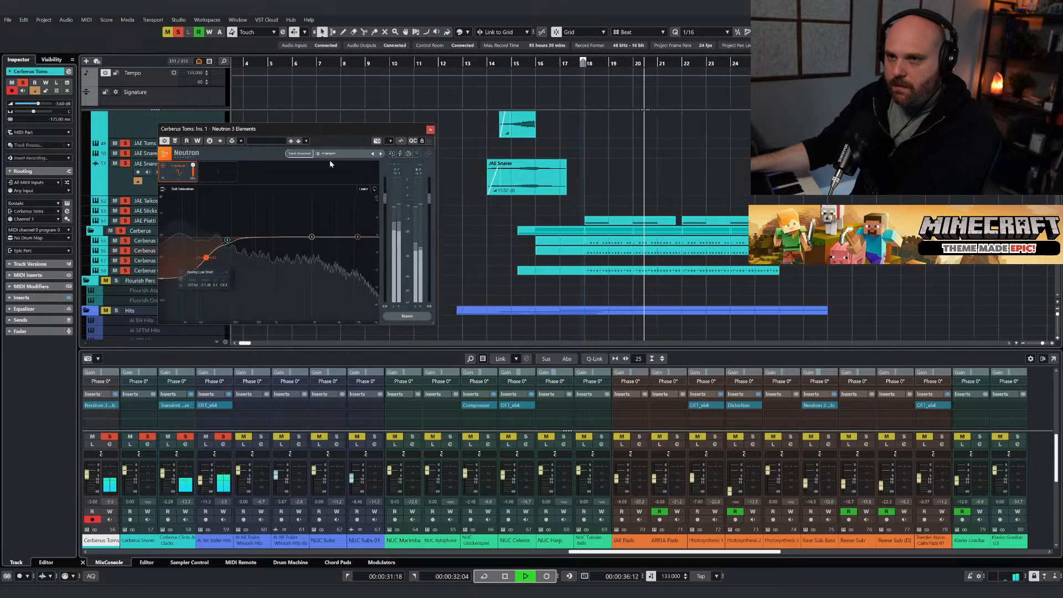
pyautogui.click(430, 129)
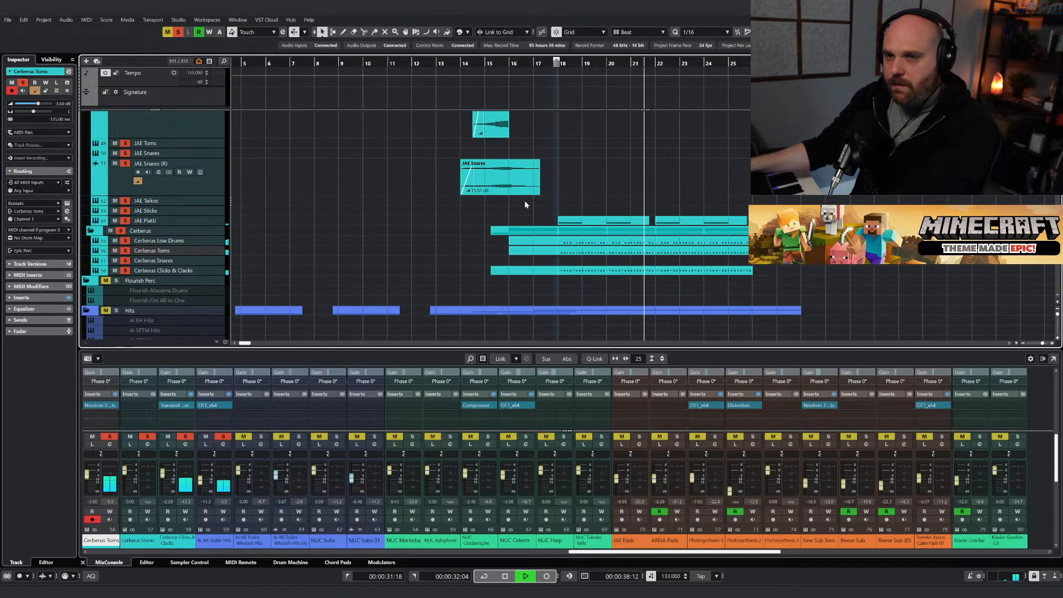
# Replay the soloed percussion and hits from just before bar 18 and clear all solos.
pyautogui.click(532, 63)
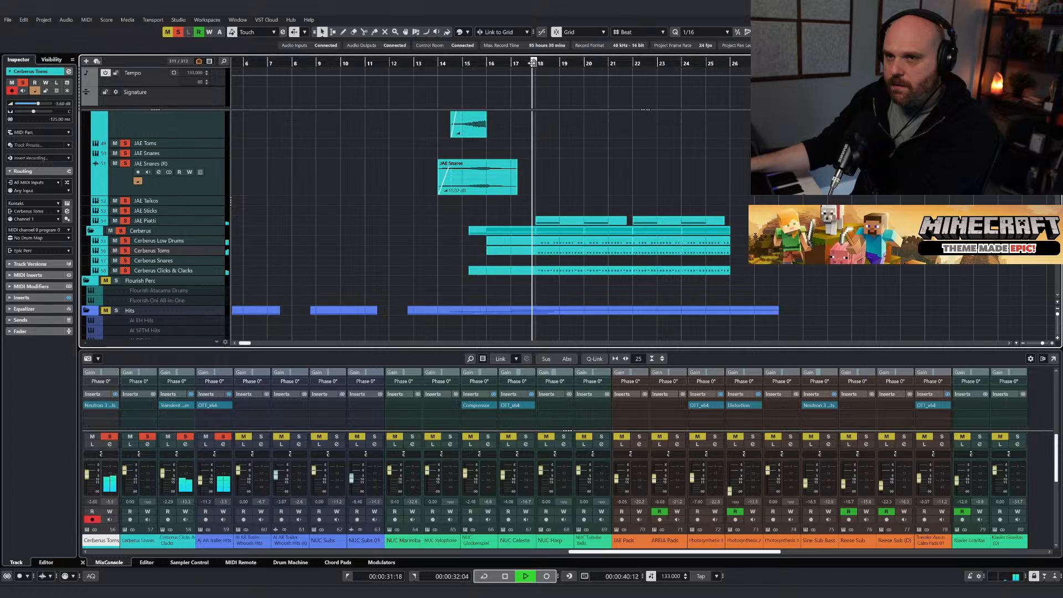
pyautogui.hscroll(-3, 566, 257)
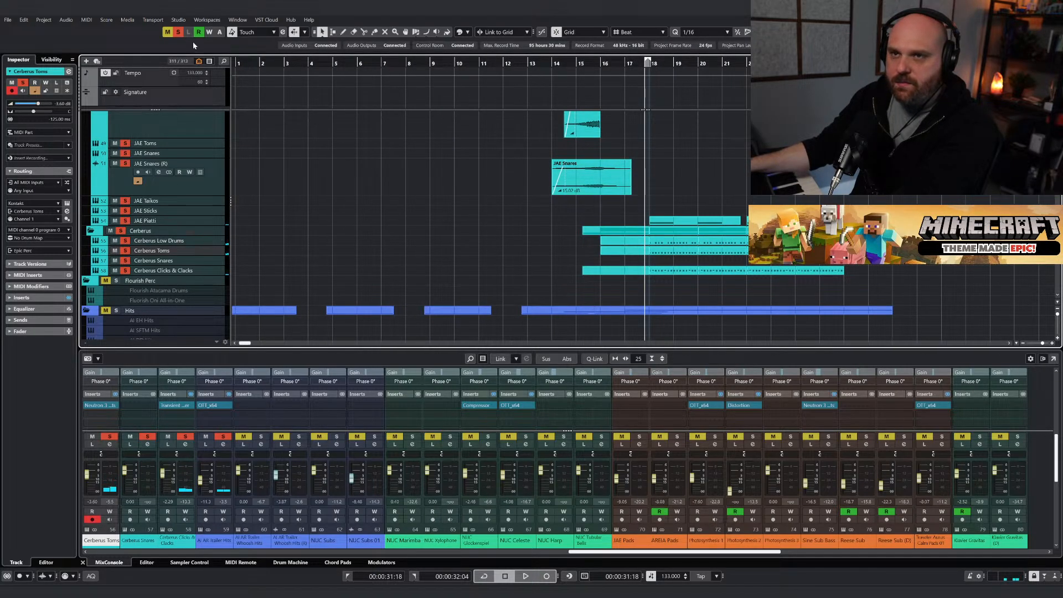
pyautogui.click(178, 32)
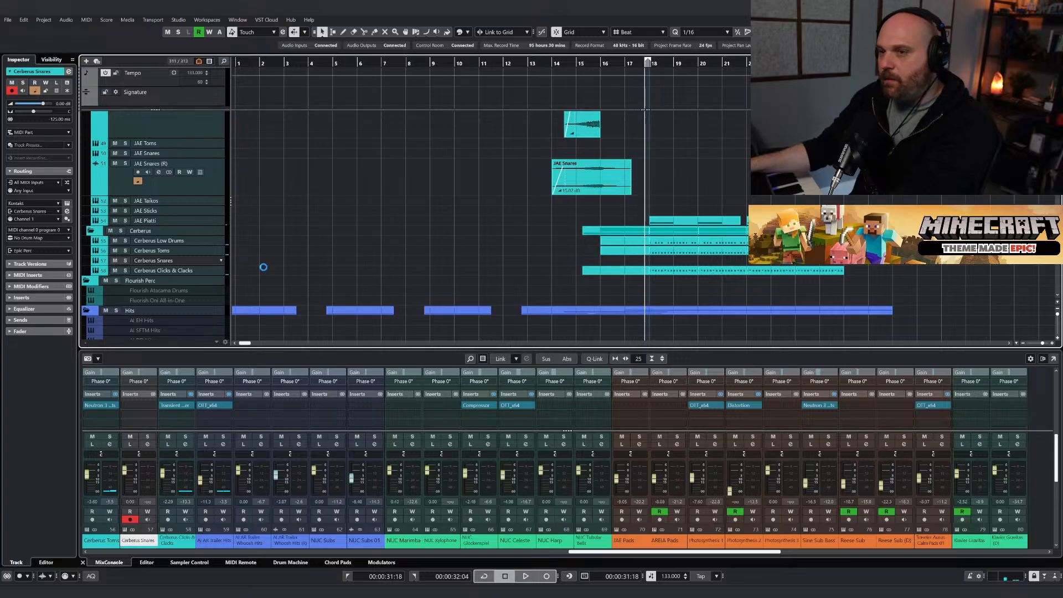
# Audition the Snare Ensemble hit in the Cerberus Snares instrument and draw a part on that track from just before bar 18 to bar 26.
pyautogui.click(304, 344)
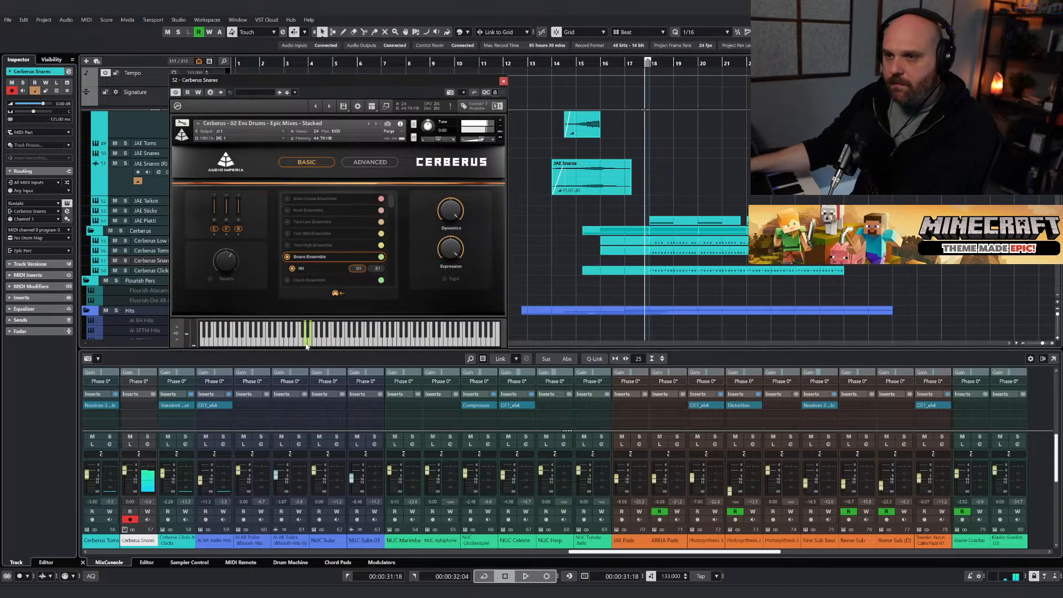
pyautogui.rightClick(621, 258)
pyautogui.click(642, 256)
pyautogui.moveTo(639, 262); pyautogui.dragTo(844, 261)
# Open the new Cerberus Snares part for note editing, draw a short D1 hit at bar 18 and play from there.
pyautogui.press('Return')
pyautogui.moveTo(459, 85); pyautogui.dragTo(743, 111)
pyautogui.rightClick(189, 203)
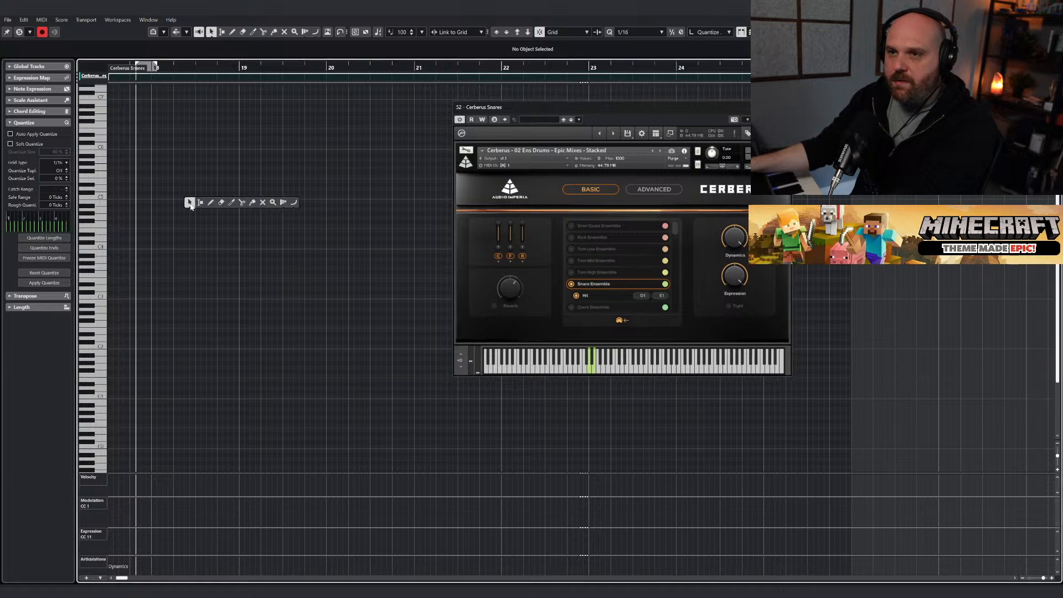
pyautogui.click(211, 203)
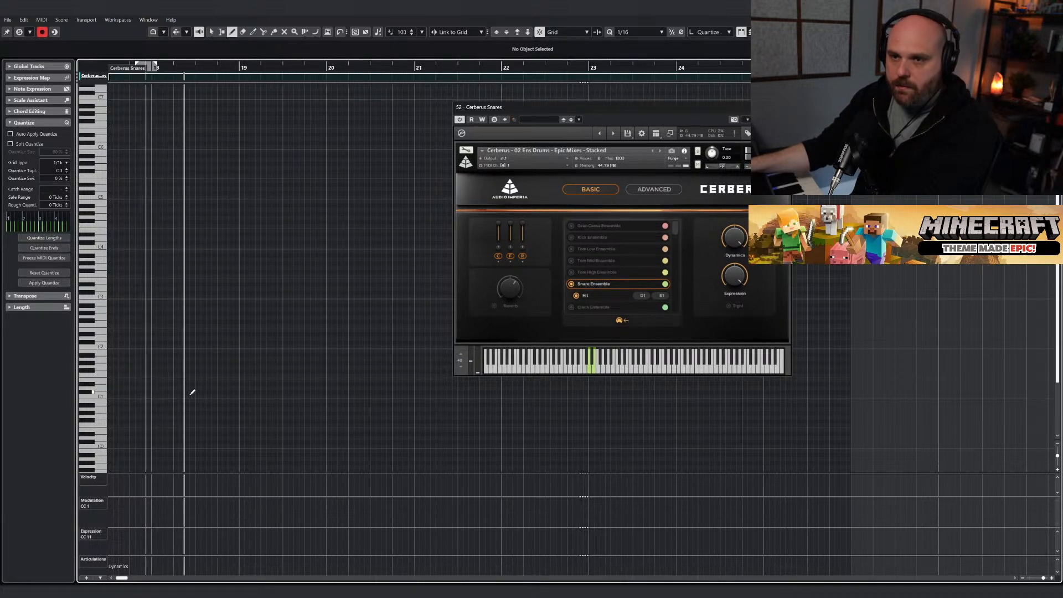
pyautogui.moveTo(160, 387)
pyautogui.mouseDown()
pyautogui.moveTo(213, 387)
pyautogui.moveTo(167, 387)
pyautogui.mouseUp()
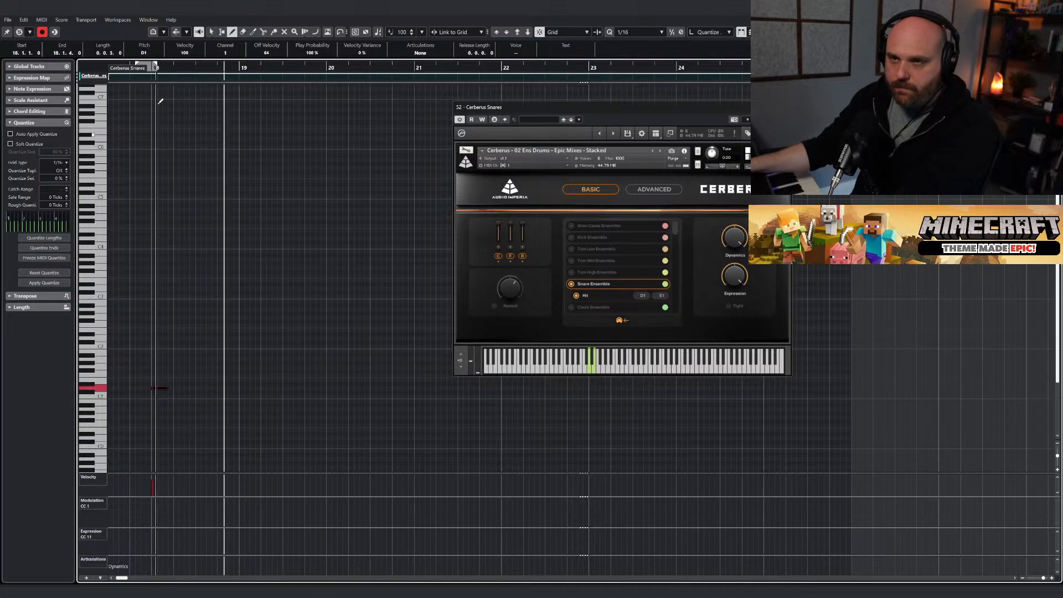
pyautogui.click(157, 68)
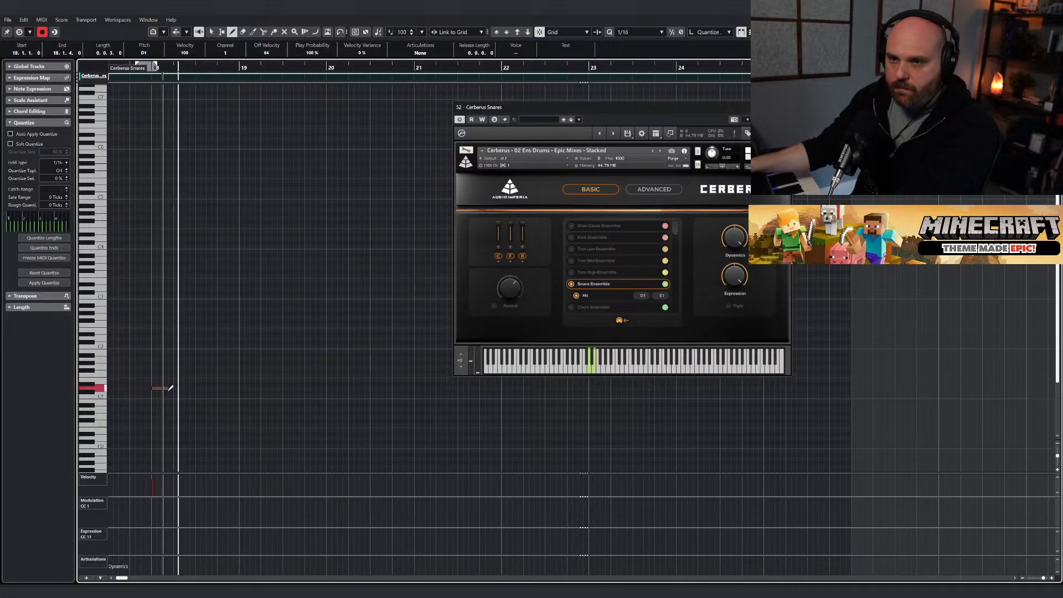
# Draw two short D1 hits at the end of bar 19 and a long D1 note at bar 20, and close the Cerberus instrument.
pyautogui.click(307, 391)
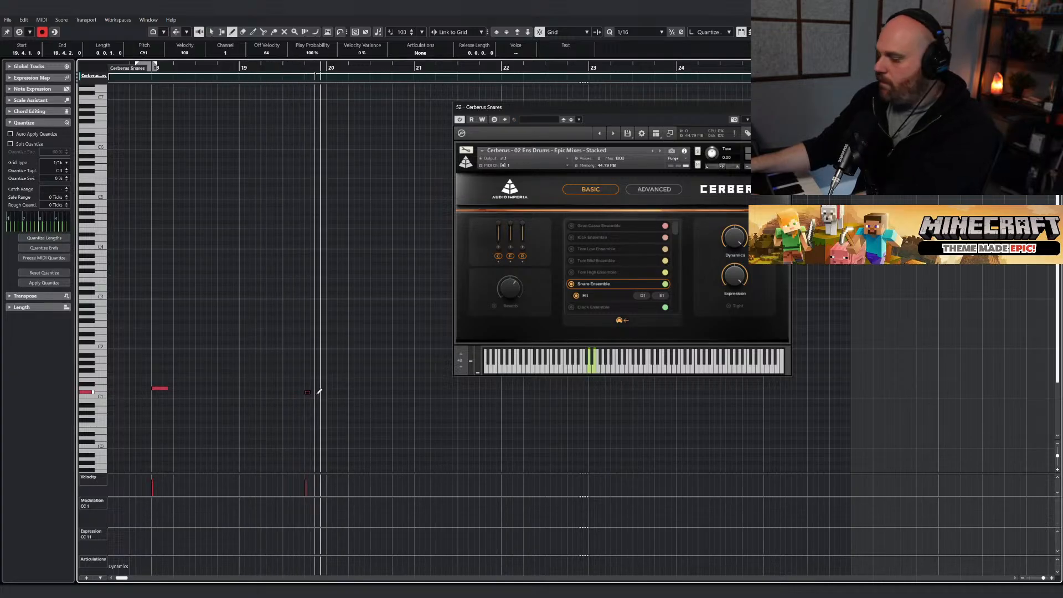
pyautogui.click(319, 388)
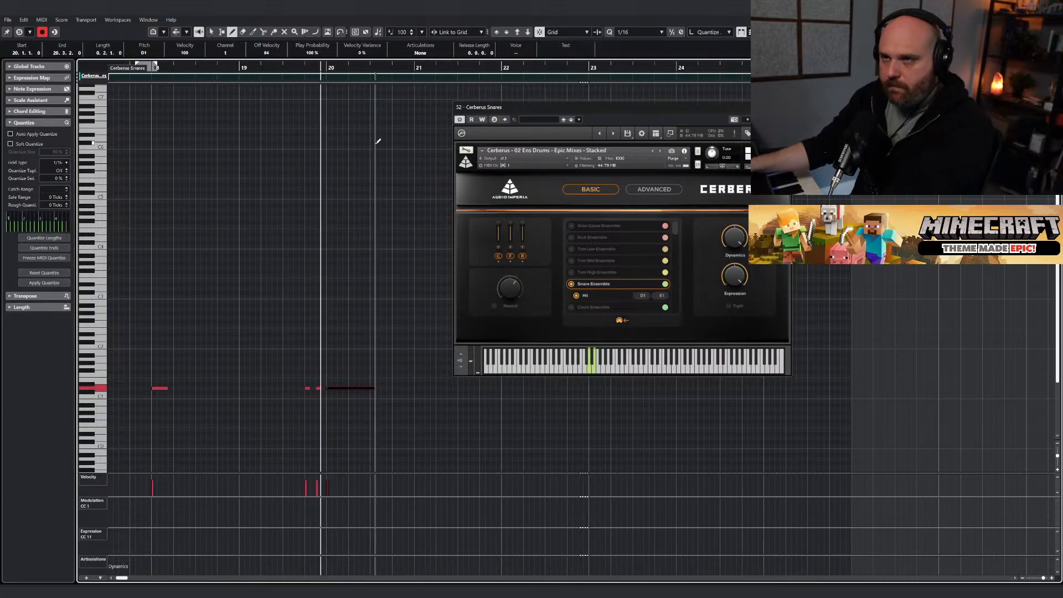
pyautogui.click(785, 107)
pyautogui.press('space')
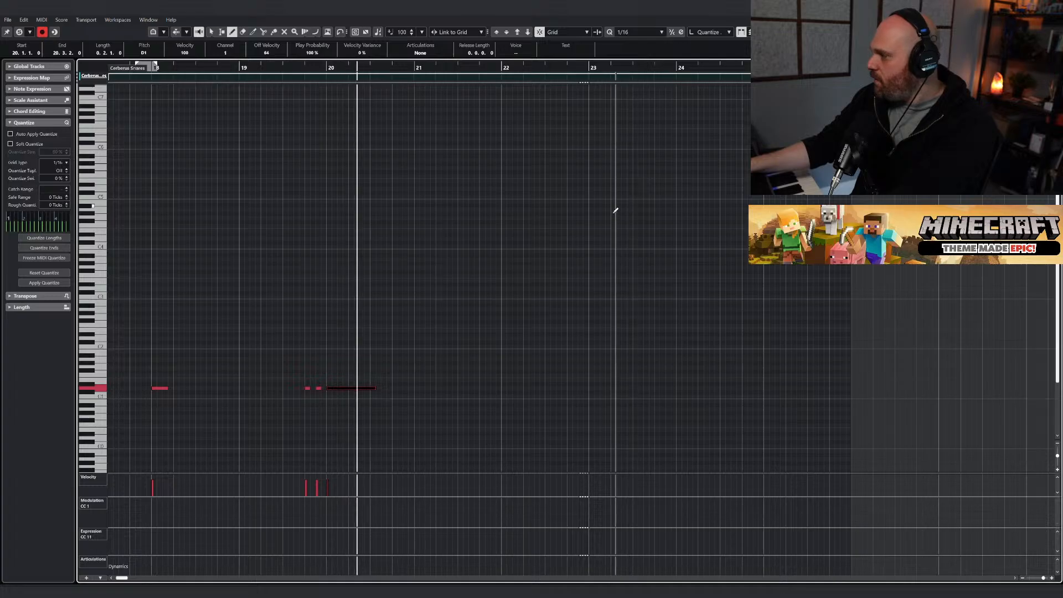
# Draw the same pattern of two short D1 pickup hits and one long note leading into bars 22 and 24.
pyautogui.press('1')
pyautogui.click(542, 295)
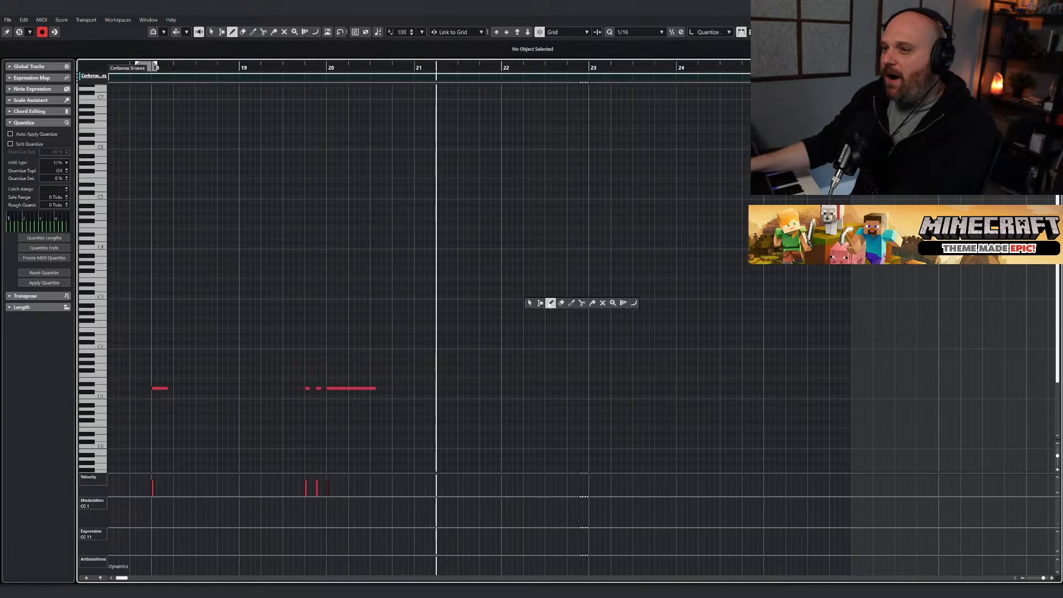
pyautogui.press('g')
pyautogui.rightClick(503, 341)
pyautogui.click(509, 347)
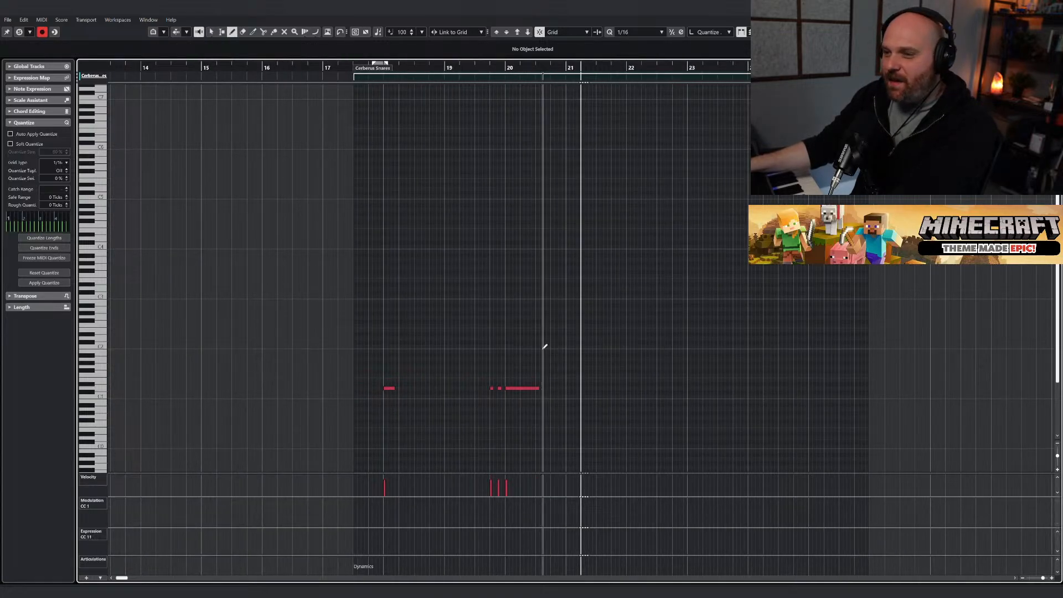
pyautogui.rightClick(602, 295)
pyautogui.press('h')
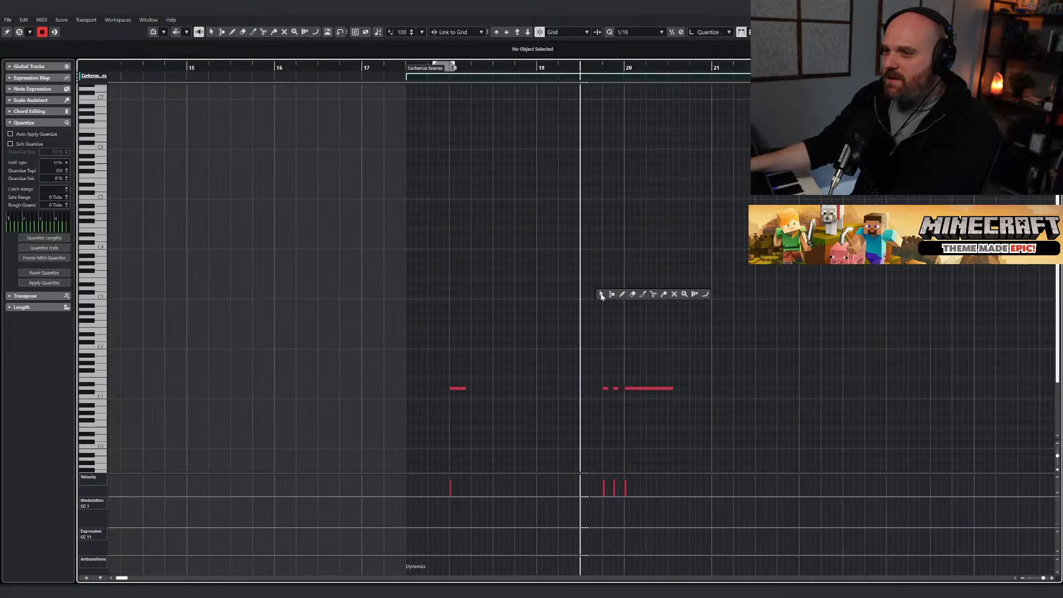
pyautogui.click(623, 296)
pyautogui.press('g')
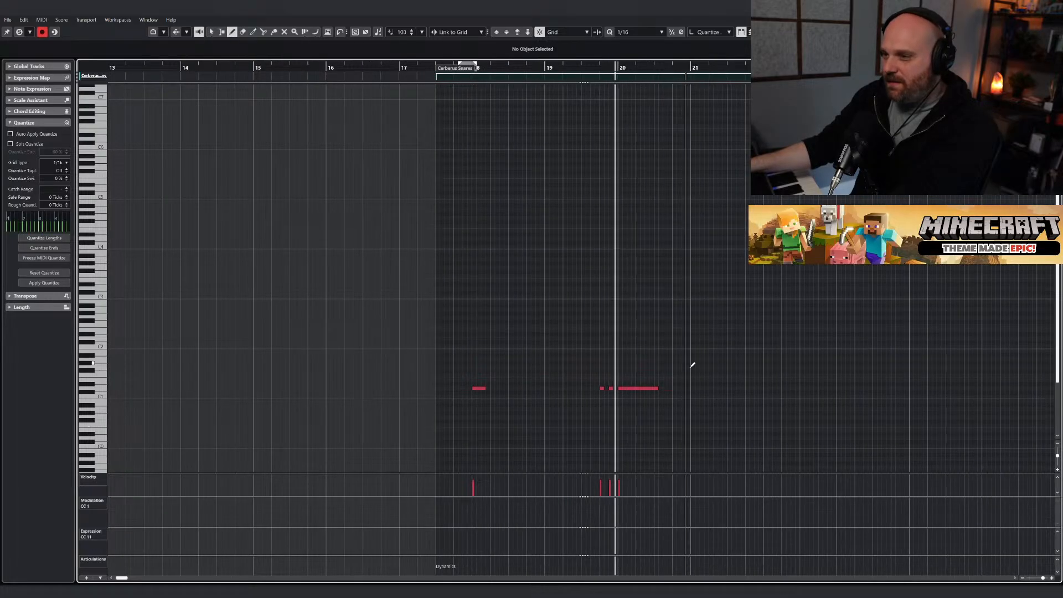
pyautogui.click(752, 388)
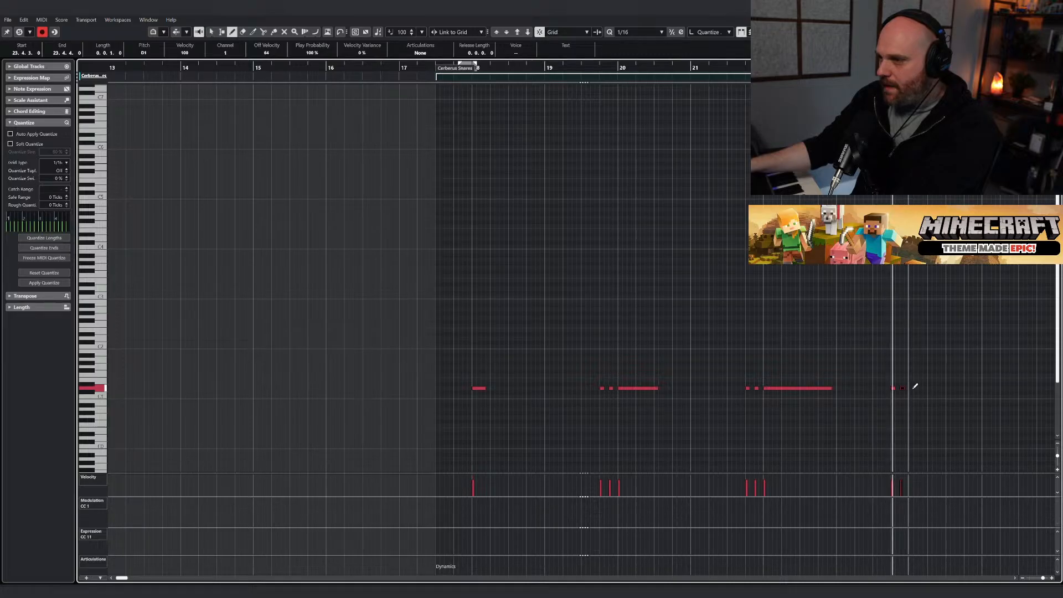
pyautogui.moveTo(913, 388); pyautogui.dragTo(963, 388)
# Draw four short, evenly spaced D1 hits in the second half of bar 25 to end the snare part.
pyautogui.press('1')
pyautogui.click(888, 356)
pyautogui.press('g')
pyautogui.rightClick(815, 347)
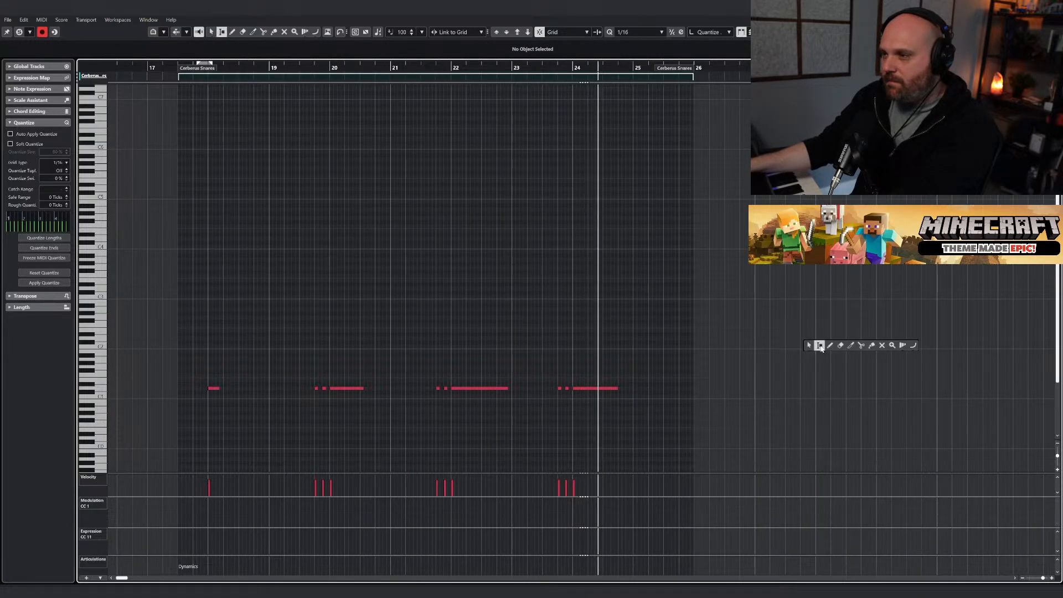
pyautogui.click(829, 347)
pyautogui.press('h')
pyautogui.press('h')
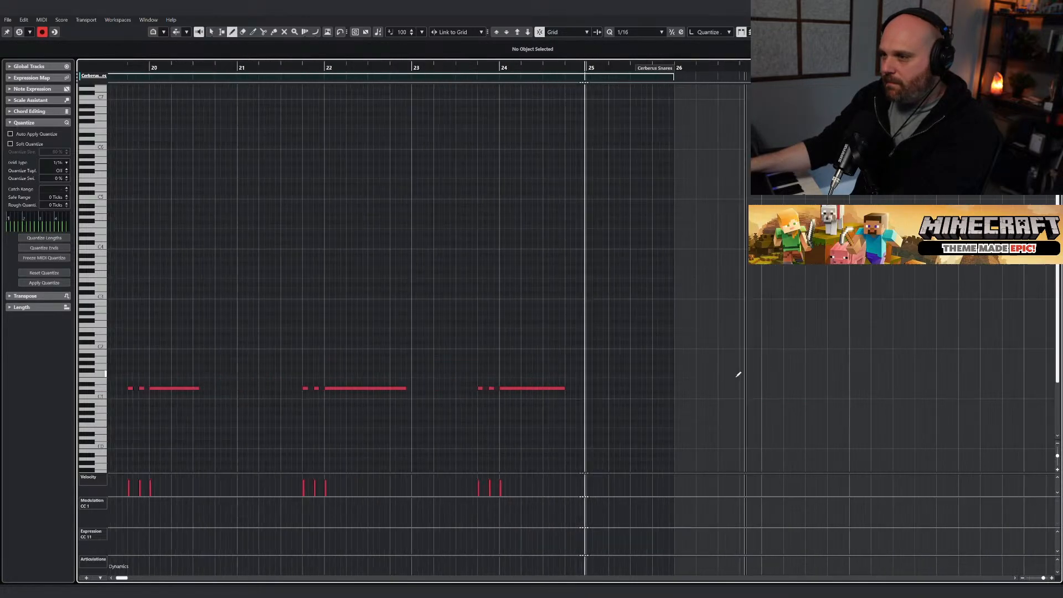
pyautogui.click(633, 388)
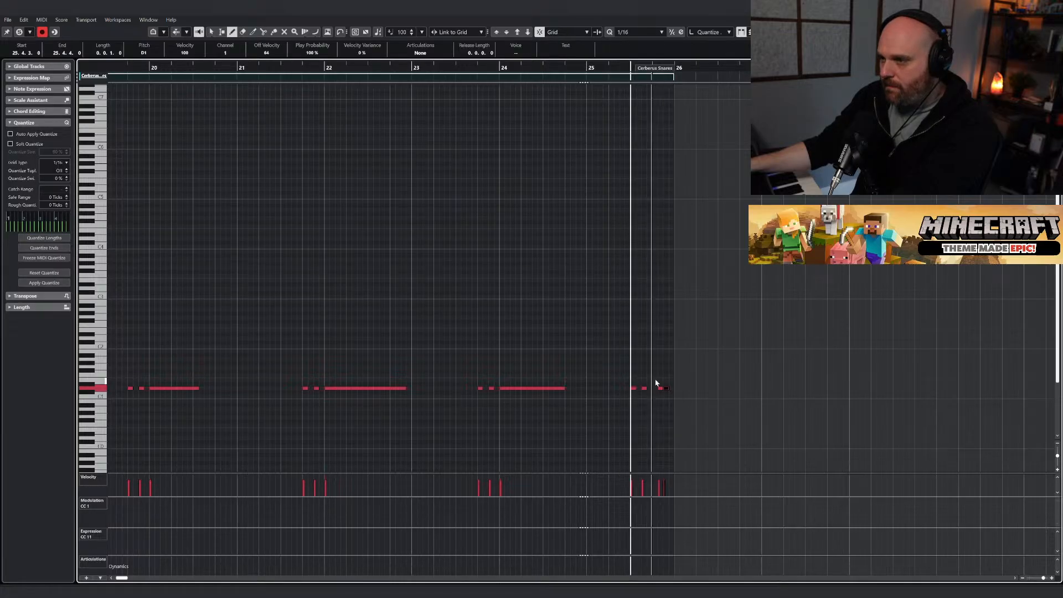
pyautogui.press('1')
pyautogui.click(655, 382)
pyautogui.moveTo(656, 387); pyautogui.dragTo(652, 387)
pyautogui.click(652, 368)
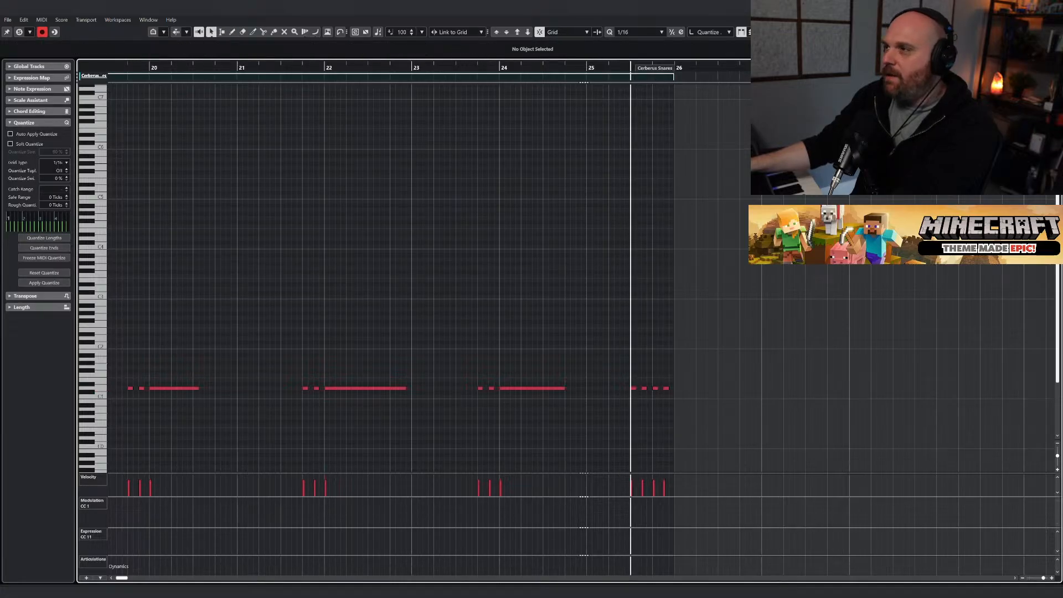
# Close the note editor, solo Cerberus Snares and play briefly from just before bar 18.
pyautogui.press('Return')
pyautogui.rightClick(562, 279)
pyautogui.click(124, 261)
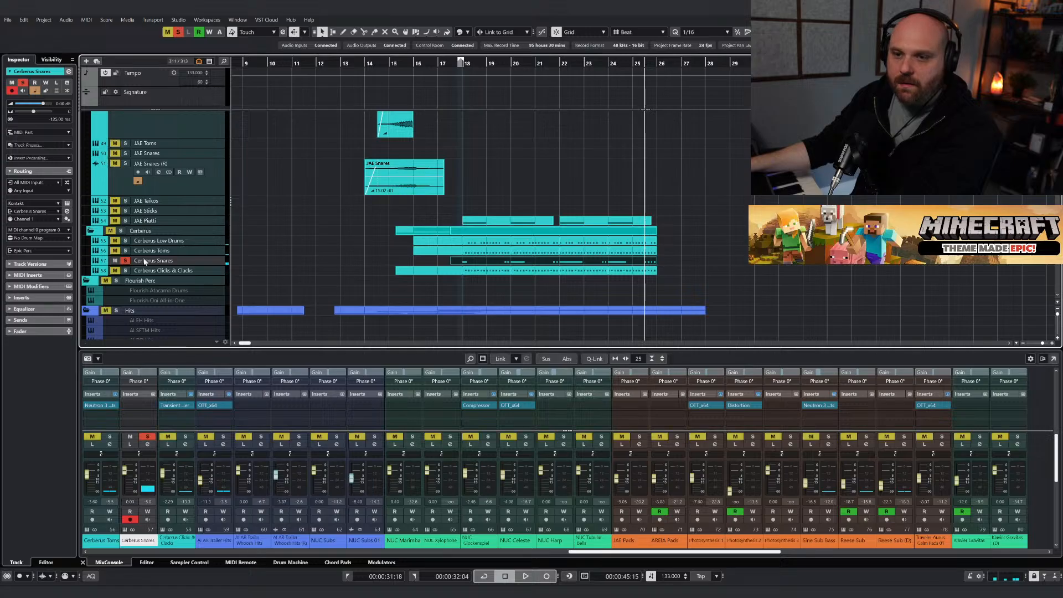
pyautogui.moveTo(477, 66); pyautogui.dragTo(450, 66)
pyautogui.press('space')
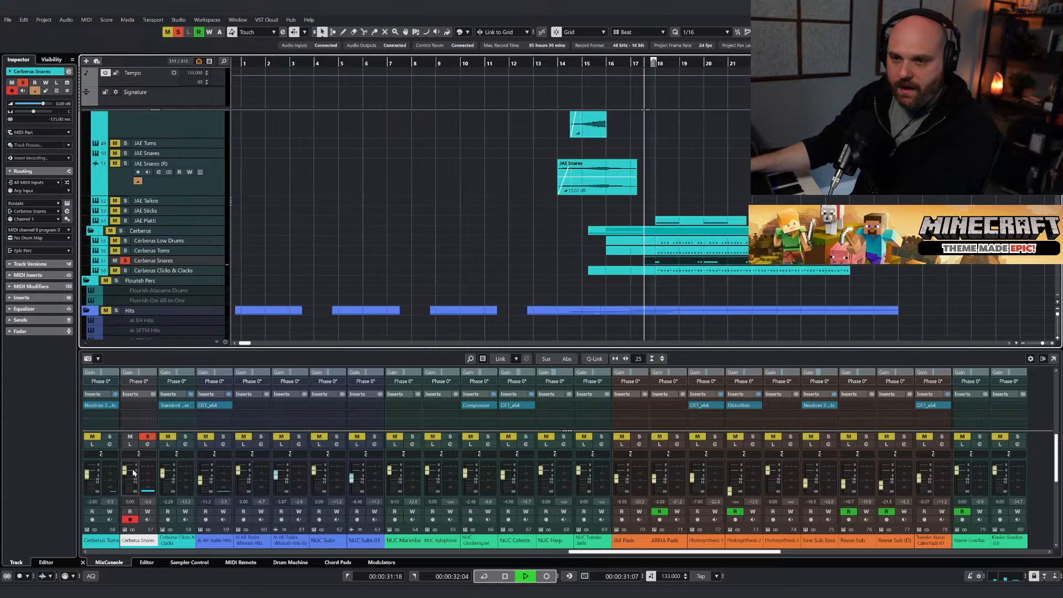
pyautogui.press('space')
# Insert Neutron 3 Elements as an effect on the Cerberus Snares channel.
pyautogui.click(139, 406)
pyautogui.write('neutr')
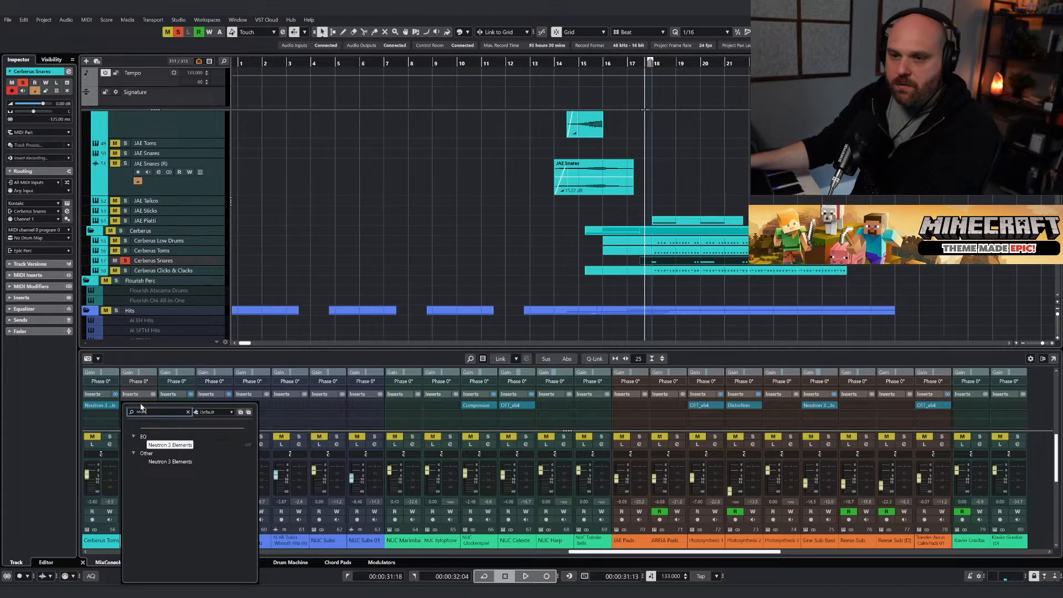
pyautogui.press('Return')
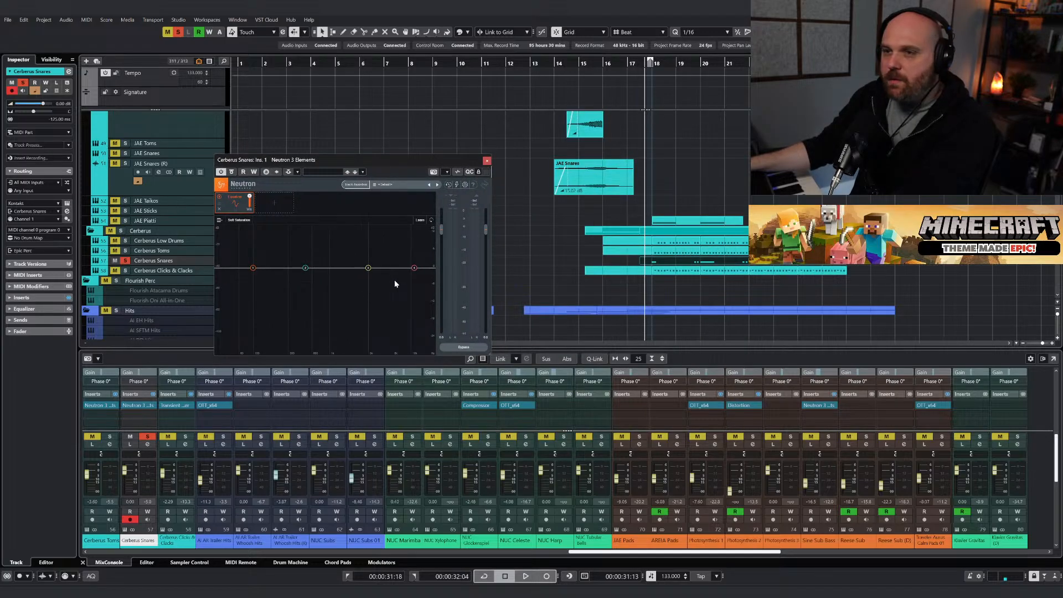
# Cut the low shelf, low mids and upper mids and boost the high shelf in the snares' Neutron EQ during playback.
pyautogui.press('space')
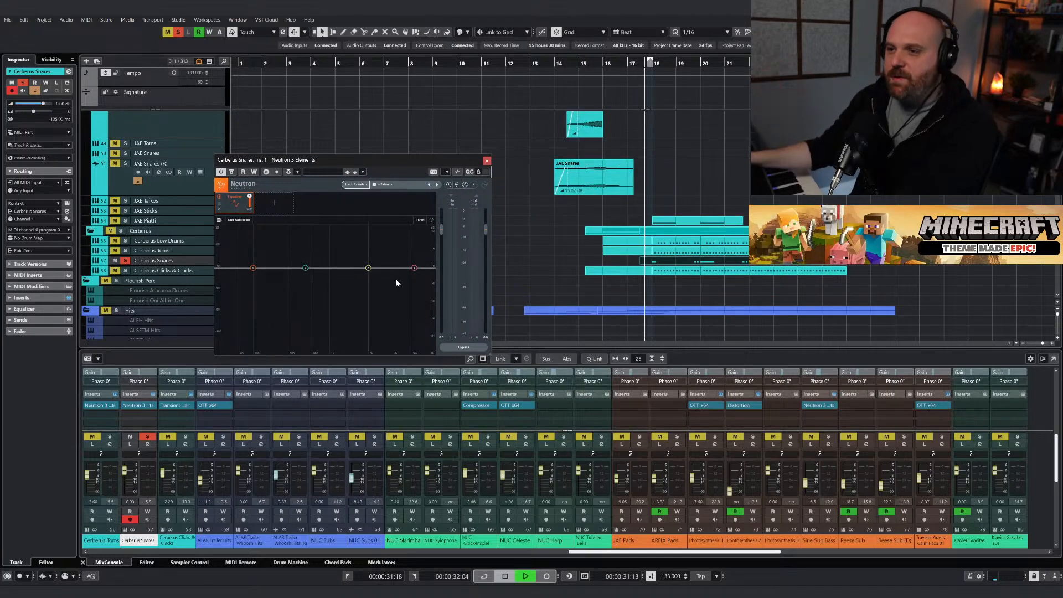
pyautogui.click(305, 269)
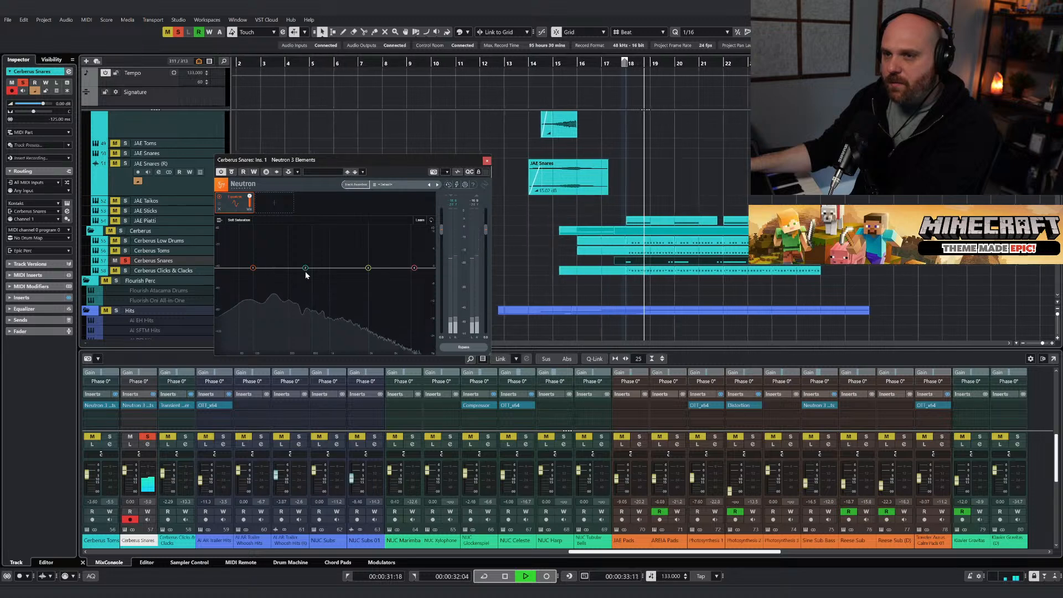
pyautogui.moveTo(305, 271); pyautogui.dragTo(277, 287)
pyautogui.moveTo(414, 269); pyautogui.dragTo(380, 260)
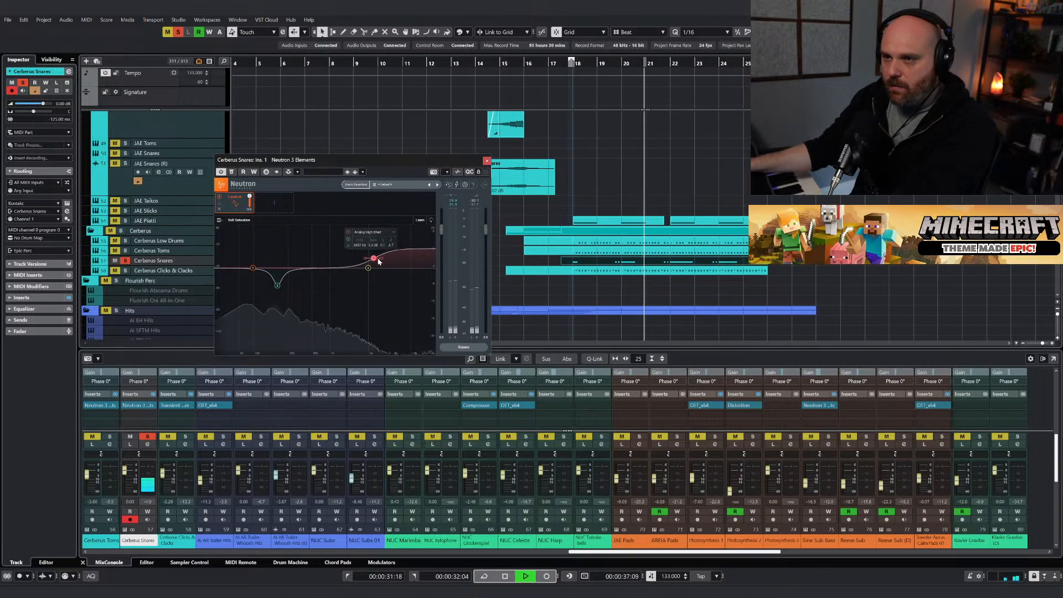
pyautogui.moveTo(257, 267); pyautogui.dragTo(255, 278)
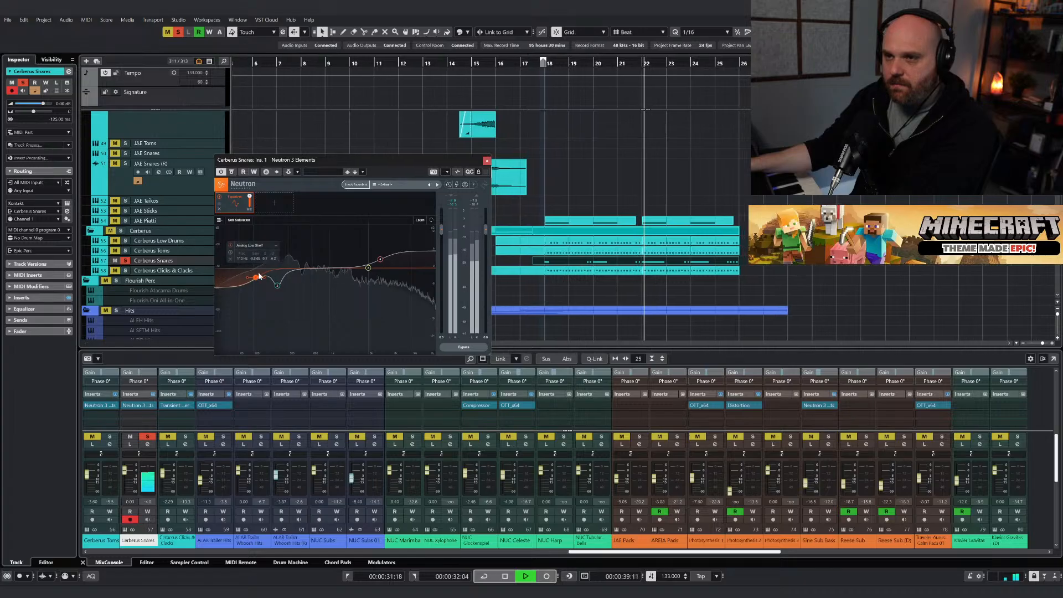
pyautogui.moveTo(381, 260); pyautogui.dragTo(367, 273)
pyautogui.click(381, 262)
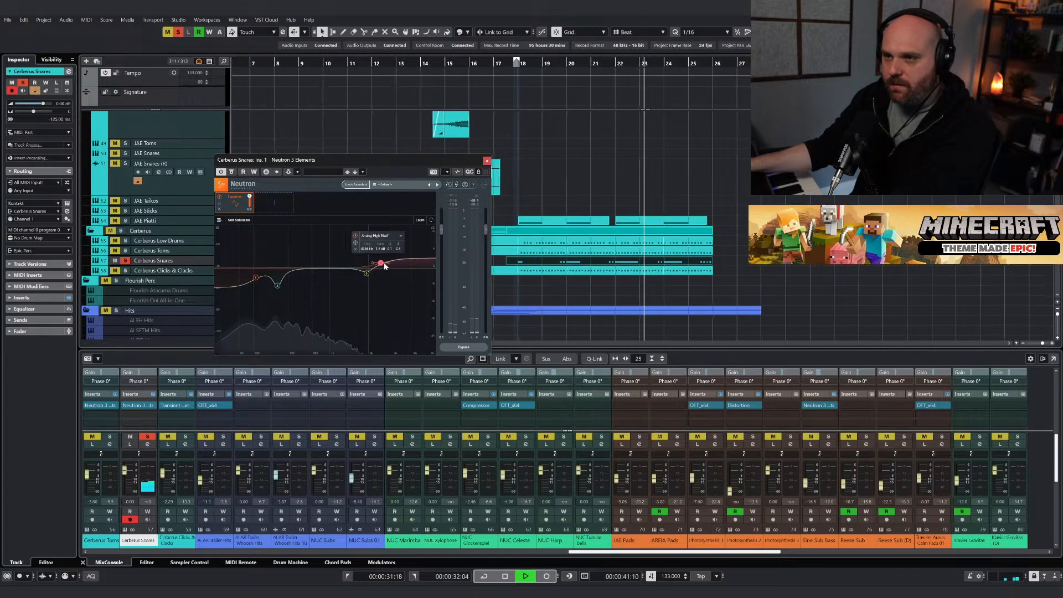
pyautogui.click(486, 160)
# Unsolo Cerberus Snares and lower its fader to about -10 dB while playing the full arrangement.
pyautogui.click(465, 198)
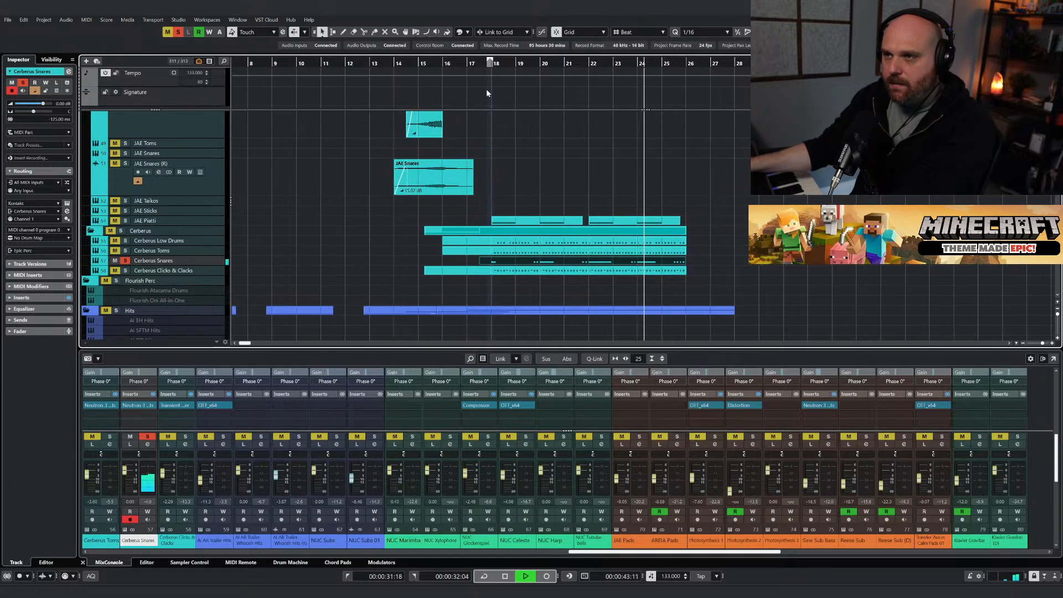
pyautogui.press('space')
pyautogui.click(145, 437)
pyautogui.press('space')
pyautogui.moveTo(125, 470); pyautogui.dragTo(127, 476)
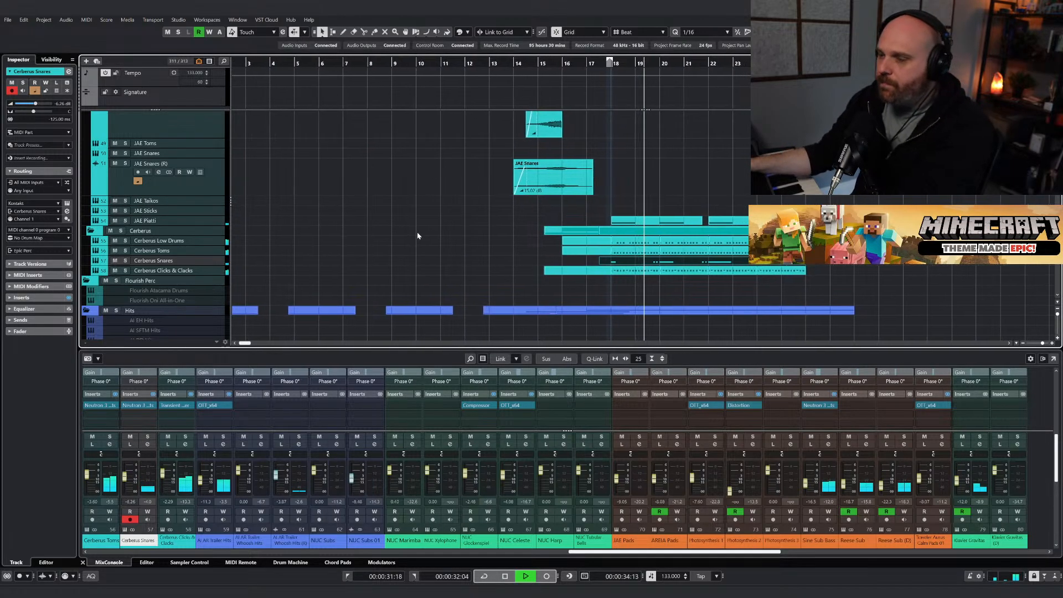
pyautogui.press('space')
pyautogui.moveTo(126, 477); pyautogui.dragTo(127, 486)
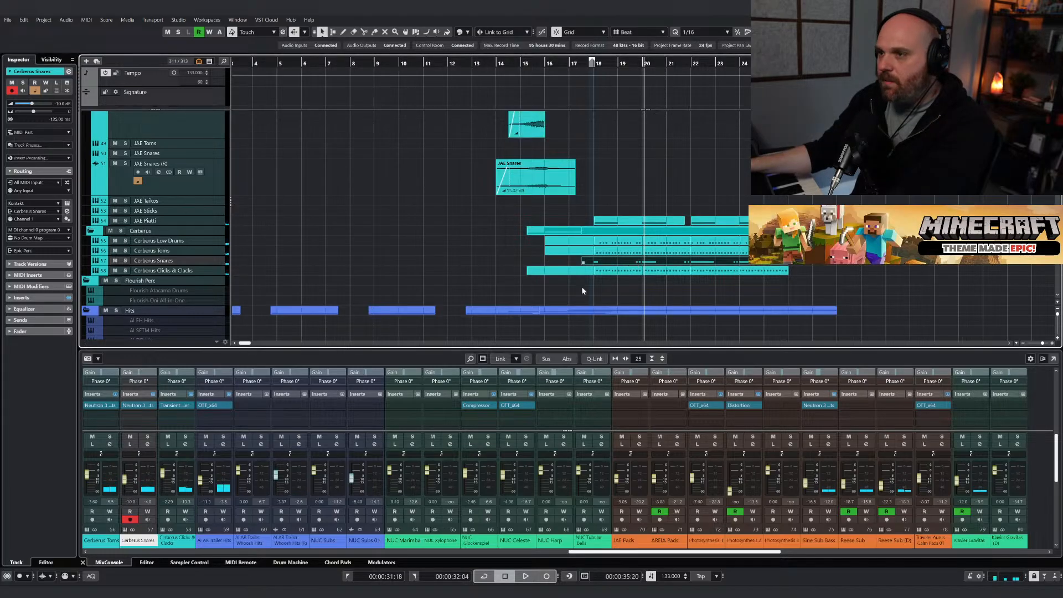
# Reopen the Cerberus Snares part, lower the velocities of the short pickup hits and close the note editor.
pyautogui.press('Return')
pyautogui.rightClick(493, 327)
pyautogui.click(494, 326)
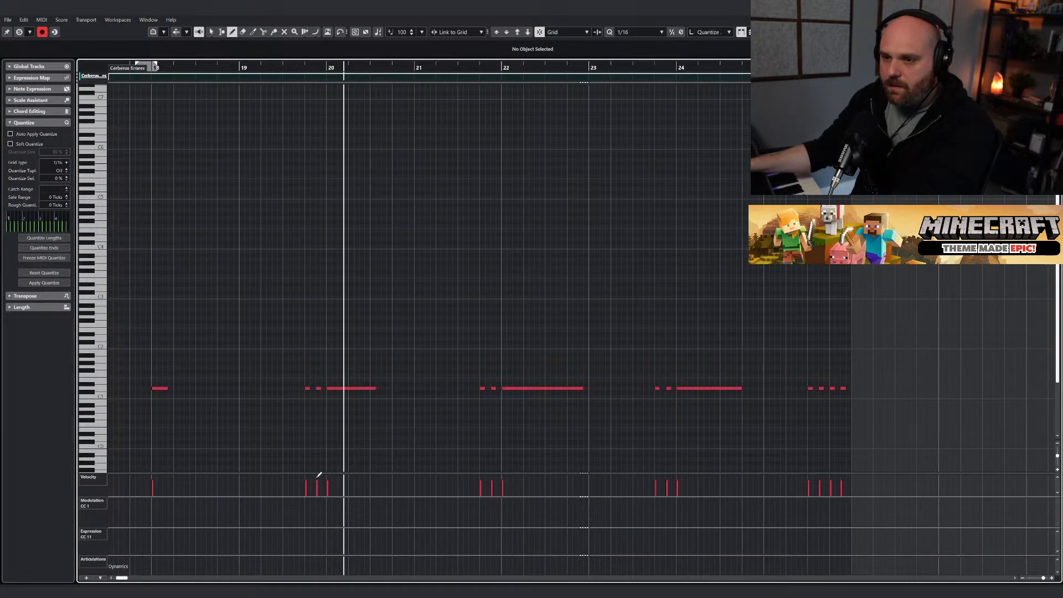
pyautogui.rightClick(574, 364)
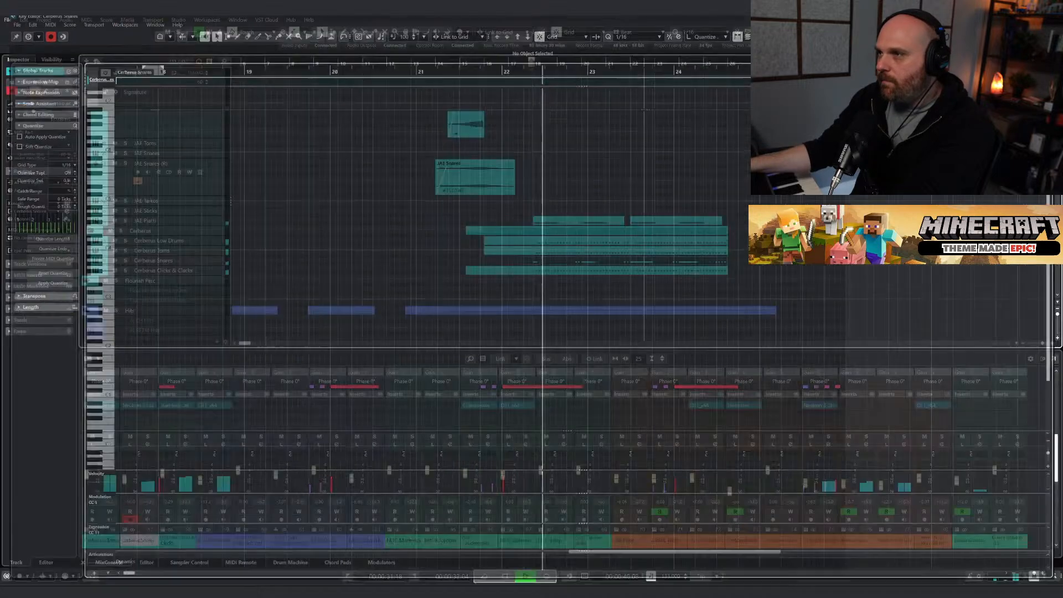
pyautogui.hotkey('ctrl', 'e')
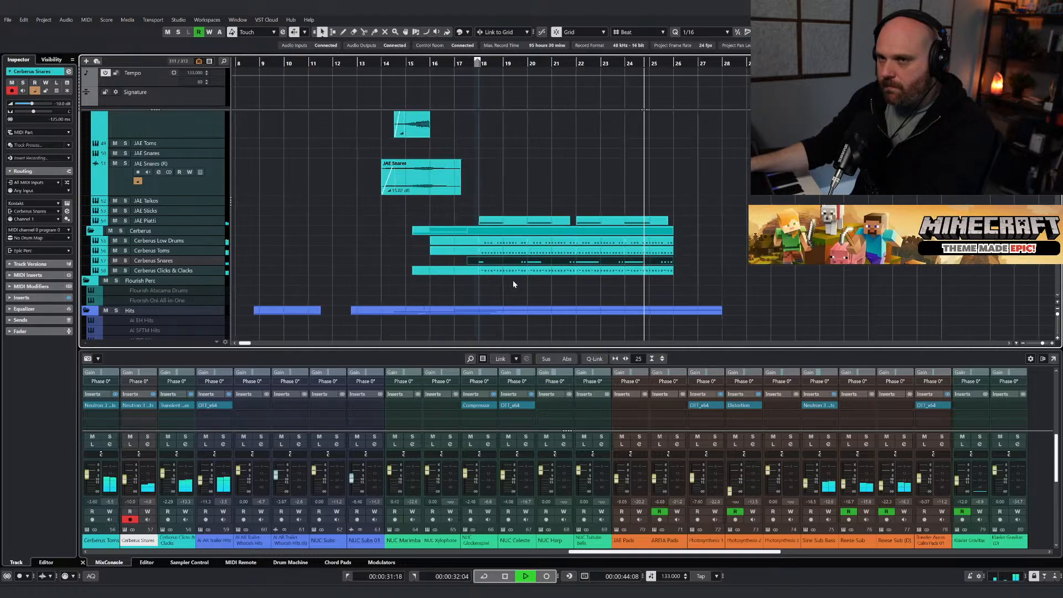
# Stop playback, solo the TAL 12 Horns track in the brass section and bring its mixer channel into view.
pyautogui.scroll(8, 513, 281)
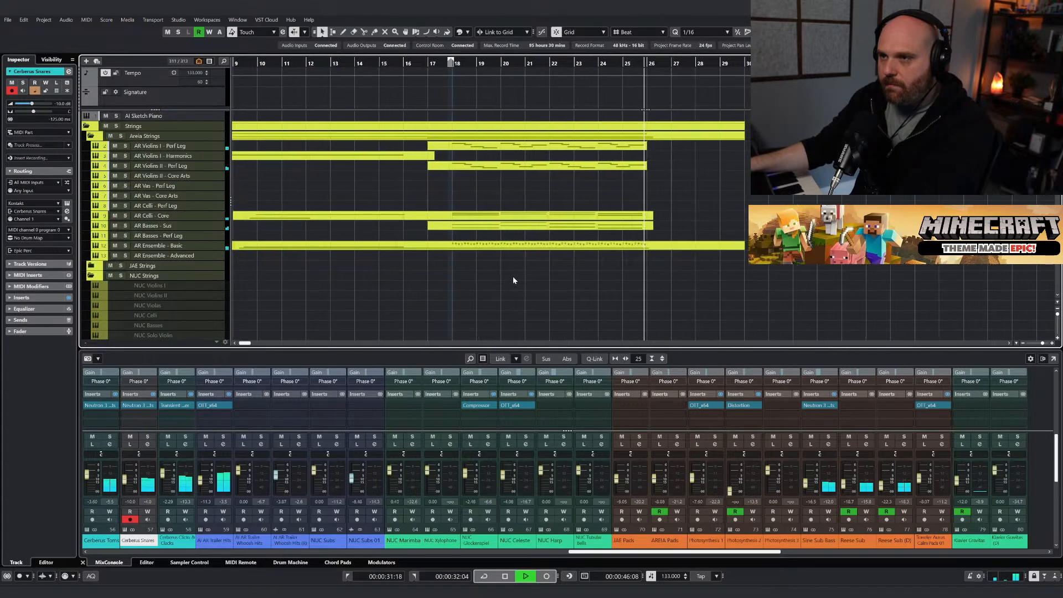
pyautogui.press('space')
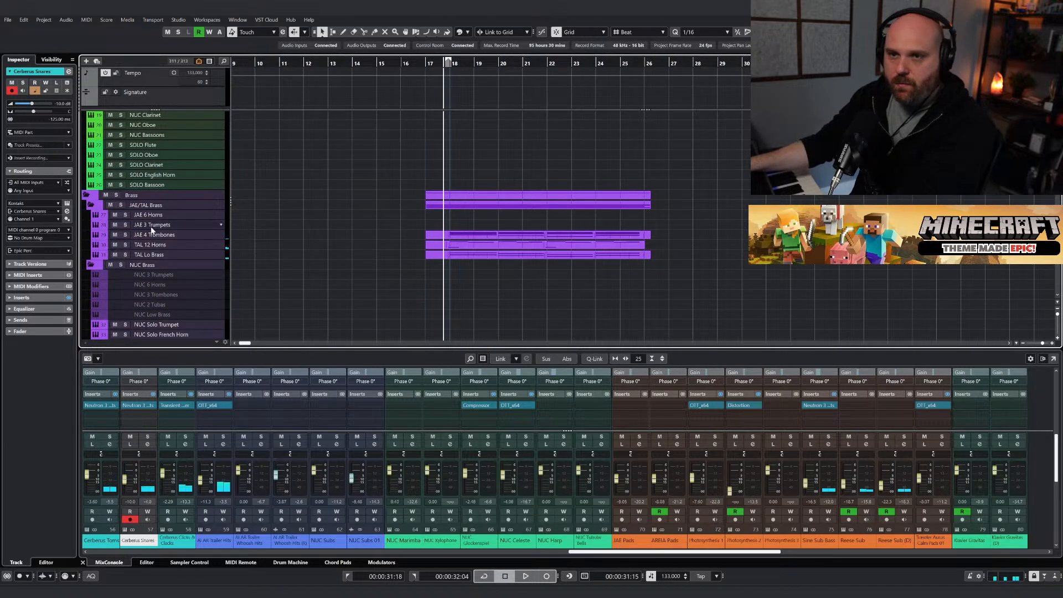
pyautogui.click(125, 245)
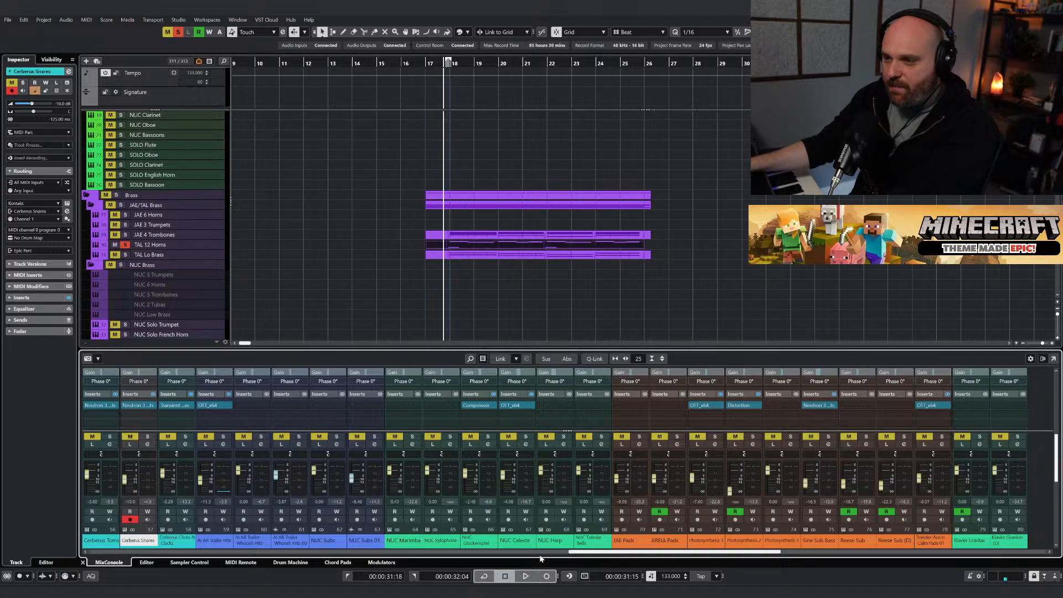
pyautogui.moveTo(542, 559); pyautogui.dragTo(312, 566)
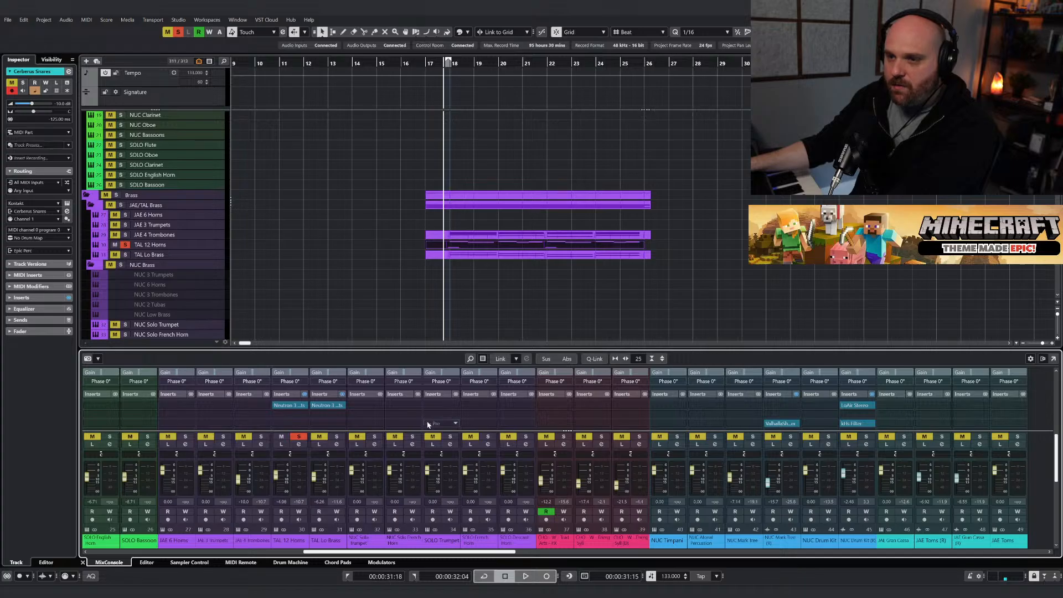
# Check TAL 12 Horns in solo playback, clear all solos and replay the full arrangement from just before bar 18.
pyautogui.click(289, 405)
pyautogui.moveTo(332, 334); pyautogui.dragTo(293, 347)
pyautogui.click(446, 233)
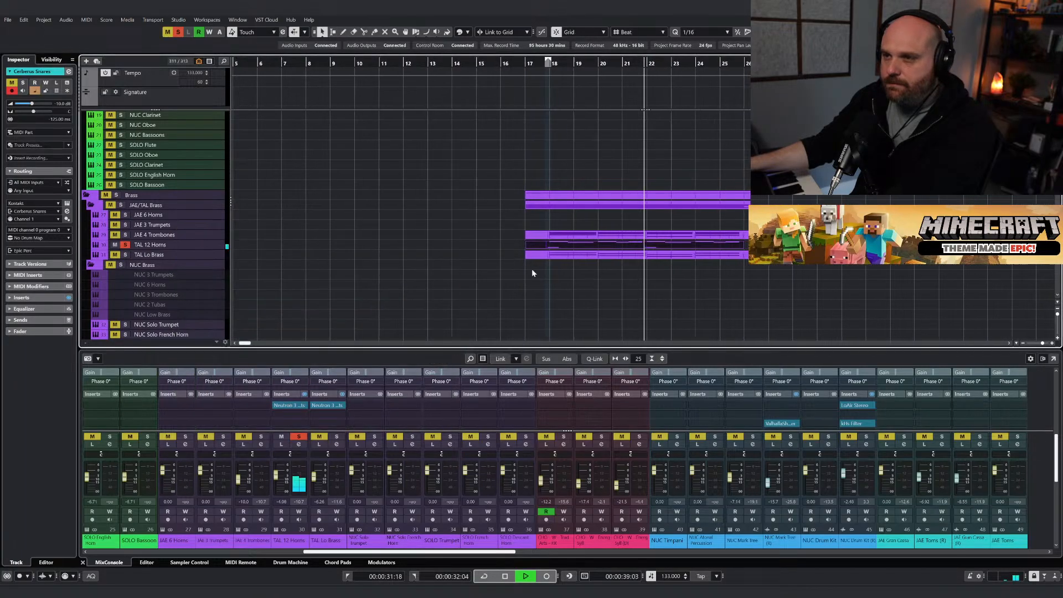
pyautogui.click(518, 62)
pyautogui.press('space')
pyautogui.click(178, 32)
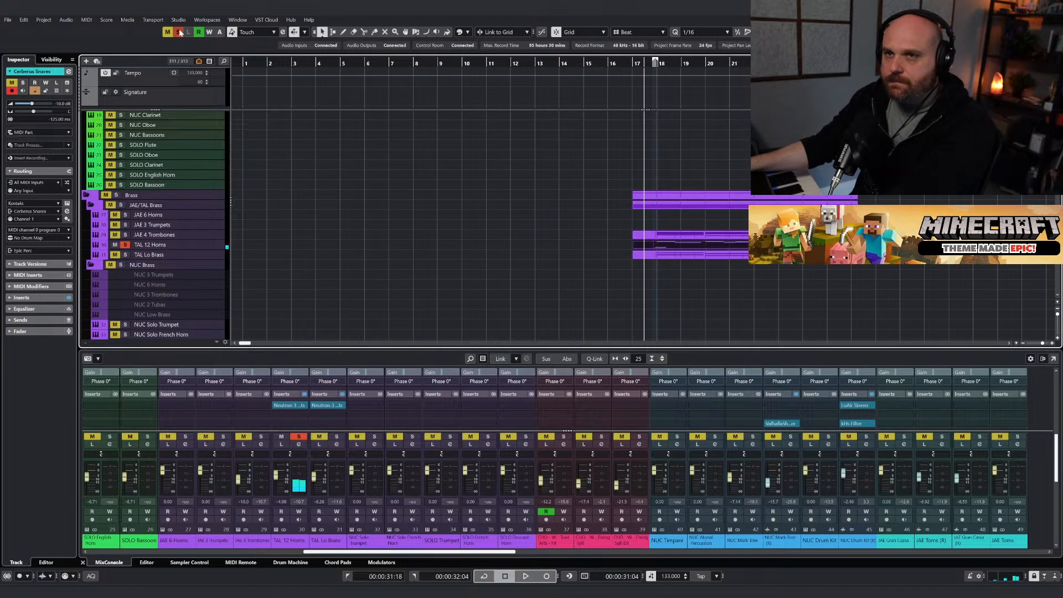
pyautogui.press('space')
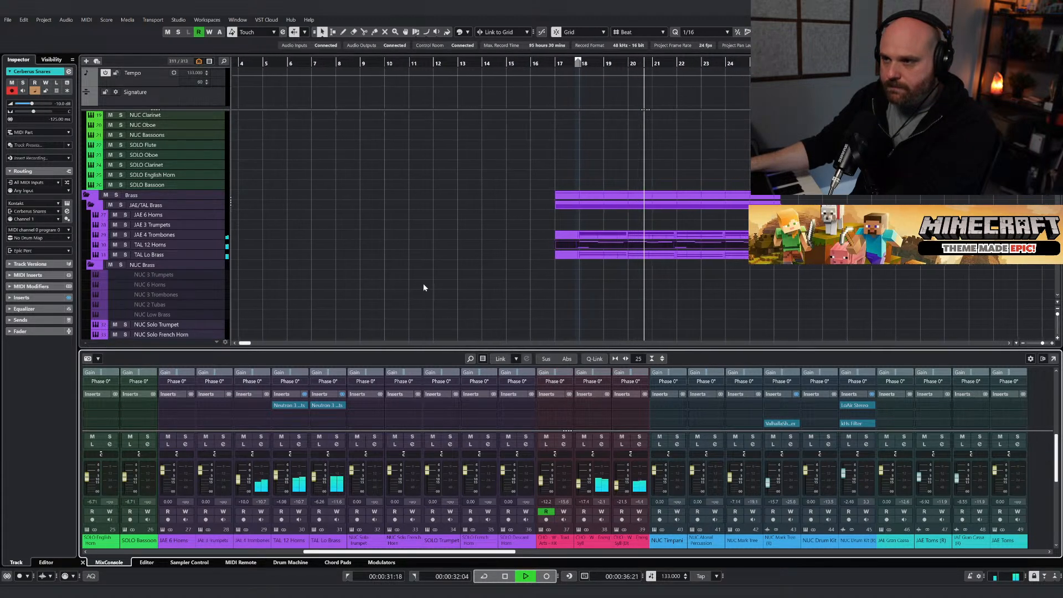
pyautogui.scroll(3, 466, 309)
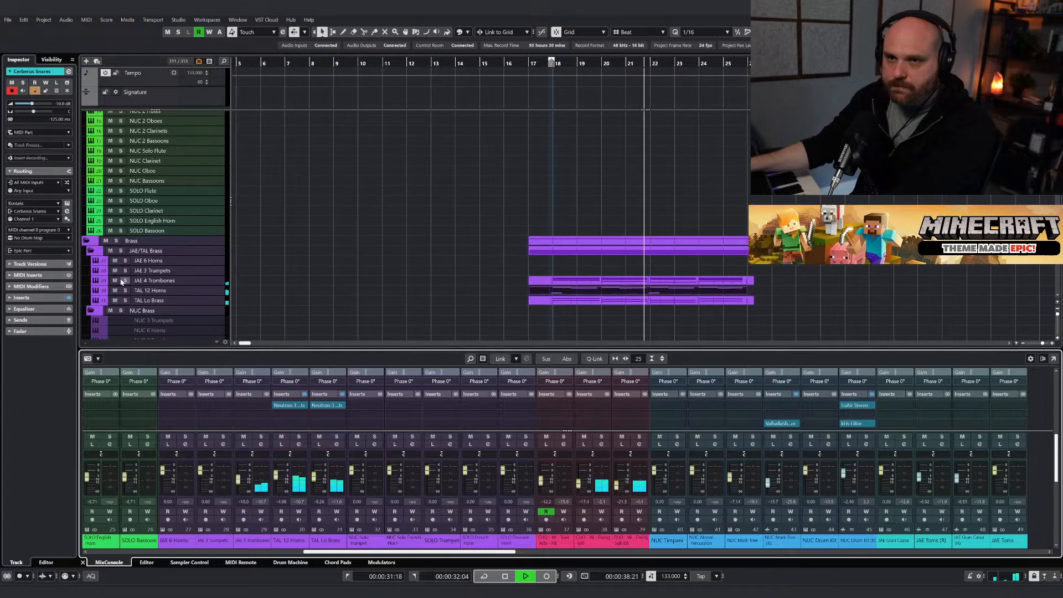
# Solo JAE 4 Trombones and inspect the chord notes of its part in the note editor.
pyautogui.click(124, 281)
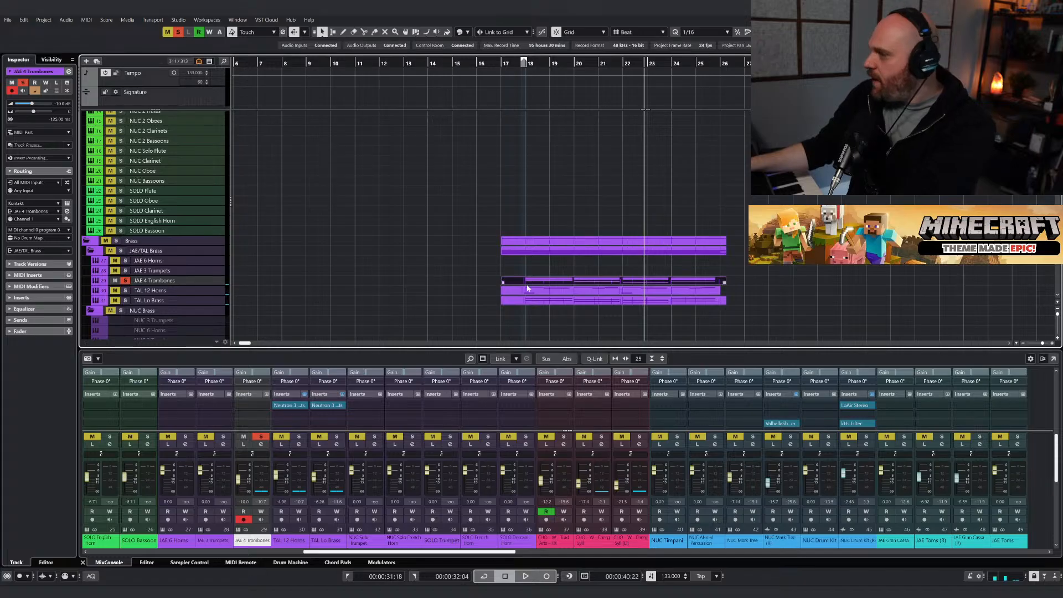
pyautogui.doubleClick(496, 283)
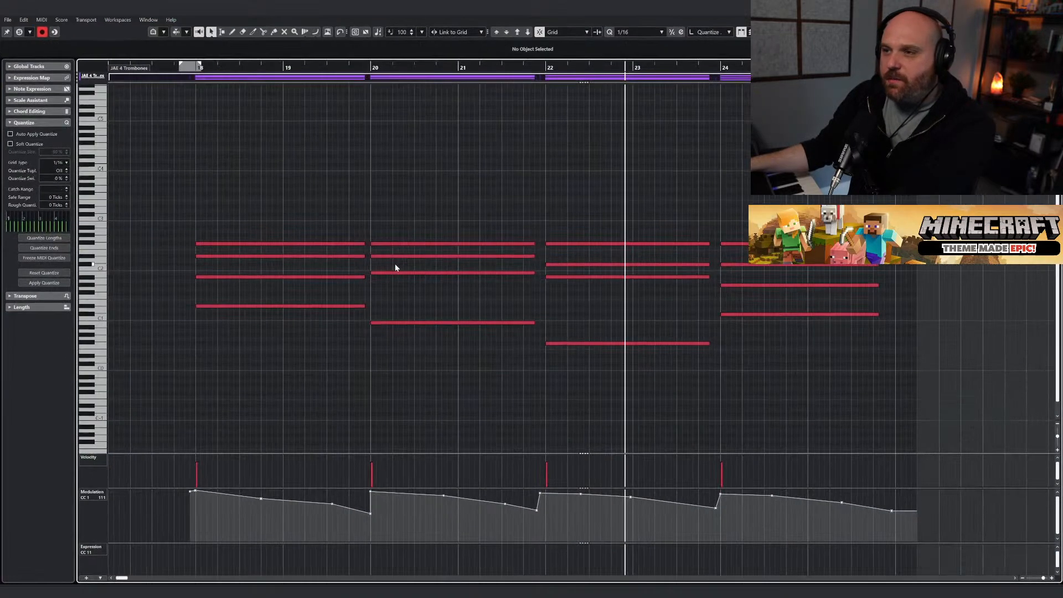
pyautogui.press('Escape')
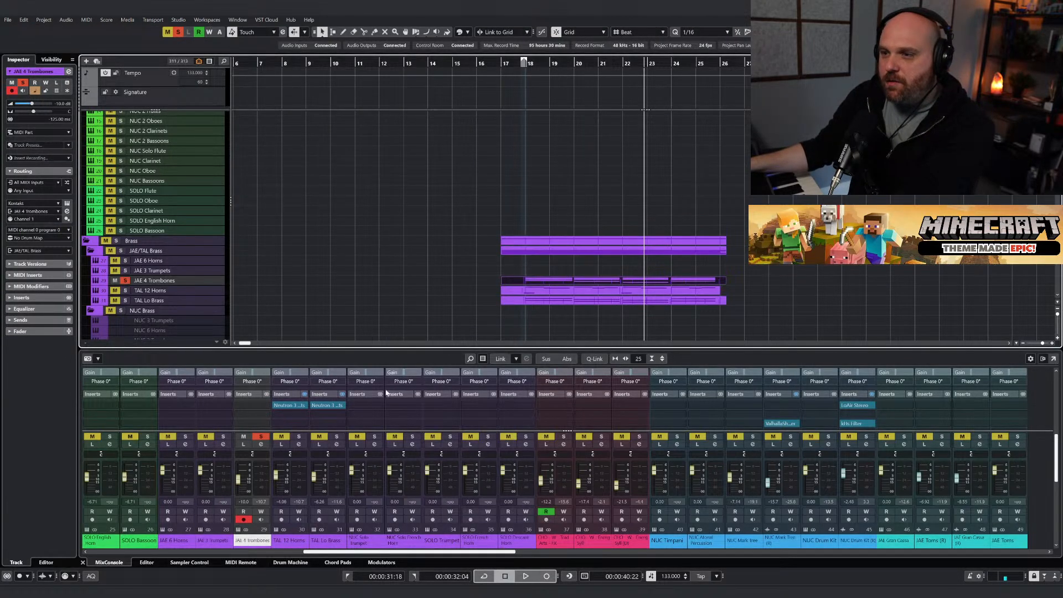
# Insert Neutron 3 Elements on JAE 4 Trombones and boost a lowered-frequency high shelf during playback.
pyautogui.click(251, 405)
pyautogui.write('neutr')
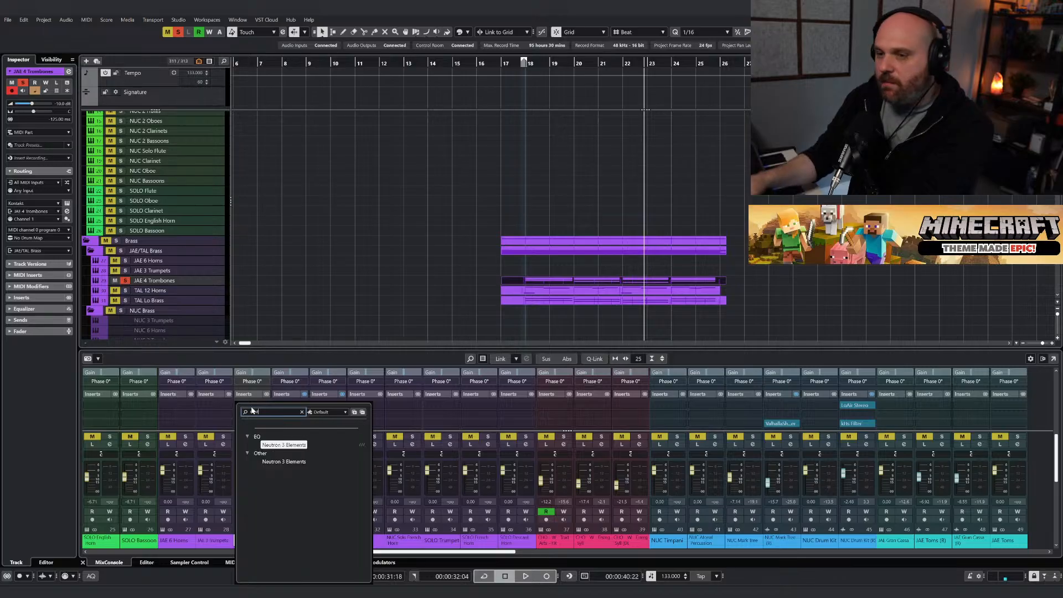
pyautogui.press('Return')
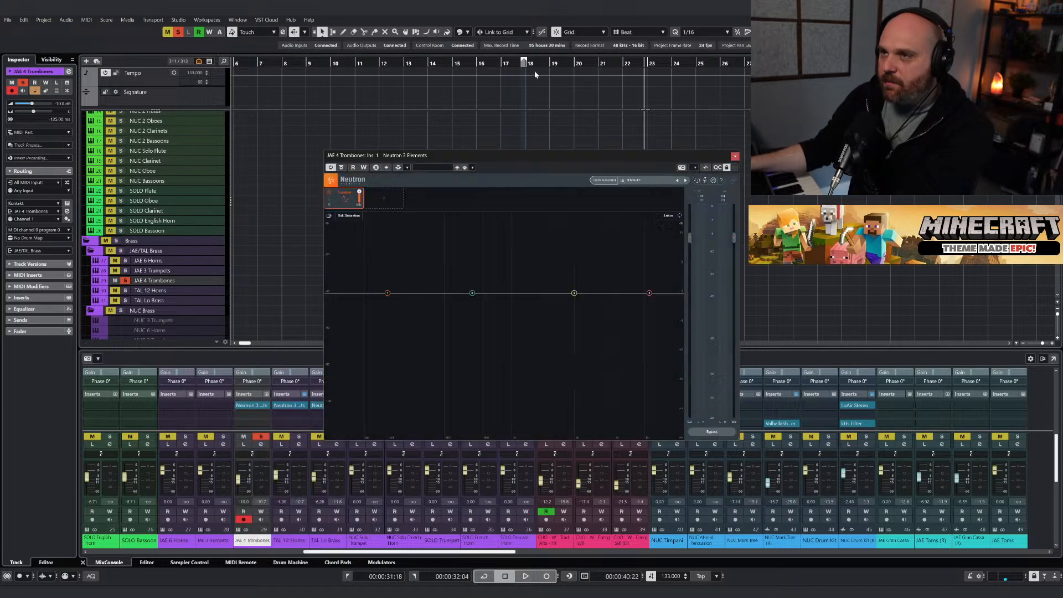
pyautogui.press('space')
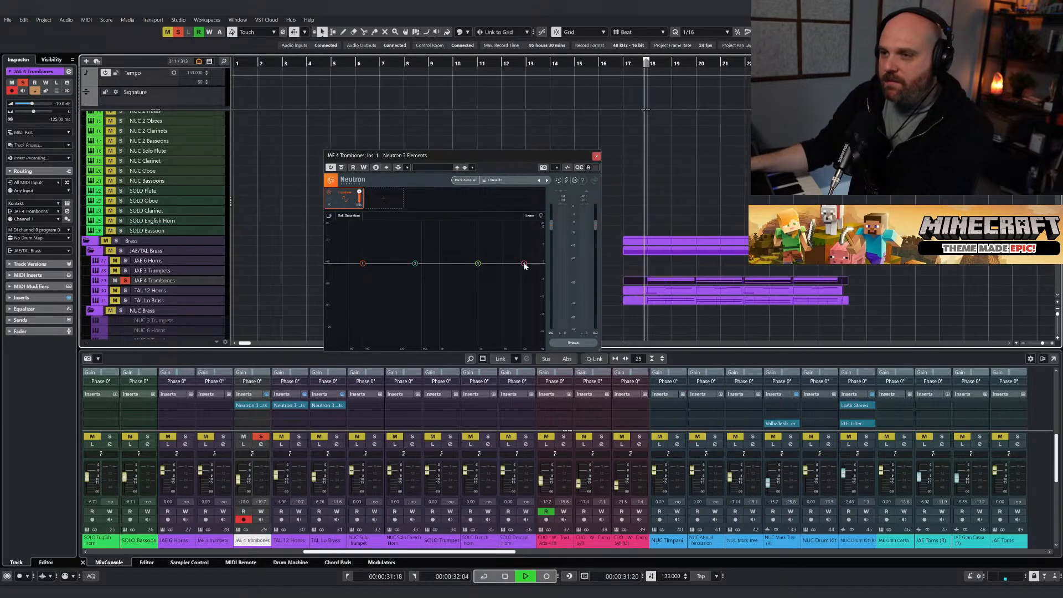
pyautogui.moveTo(525, 267); pyautogui.dragTo(485, 254)
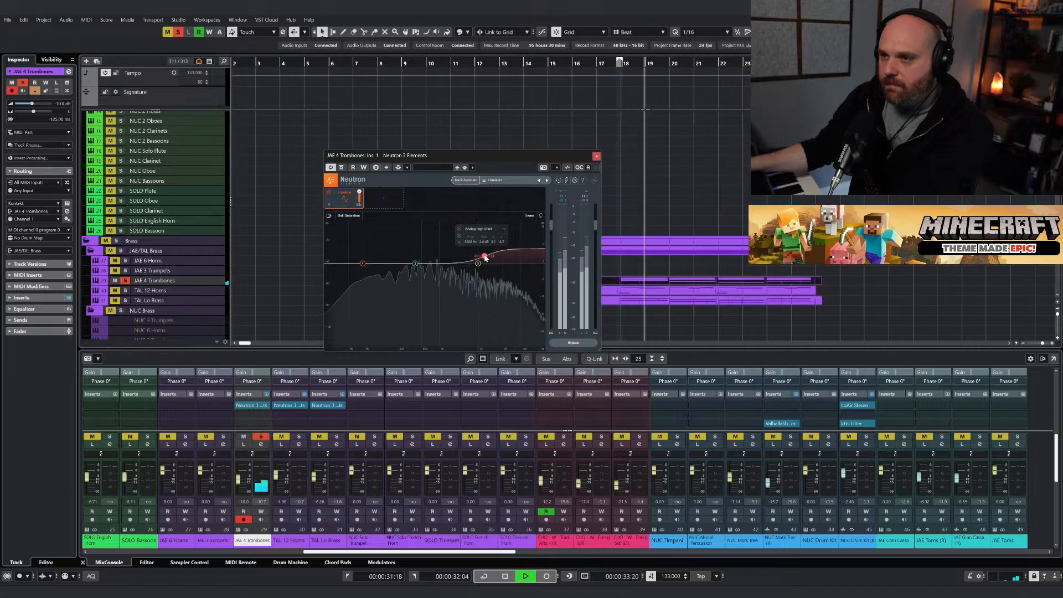
pyautogui.click(596, 159)
pyautogui.press('space')
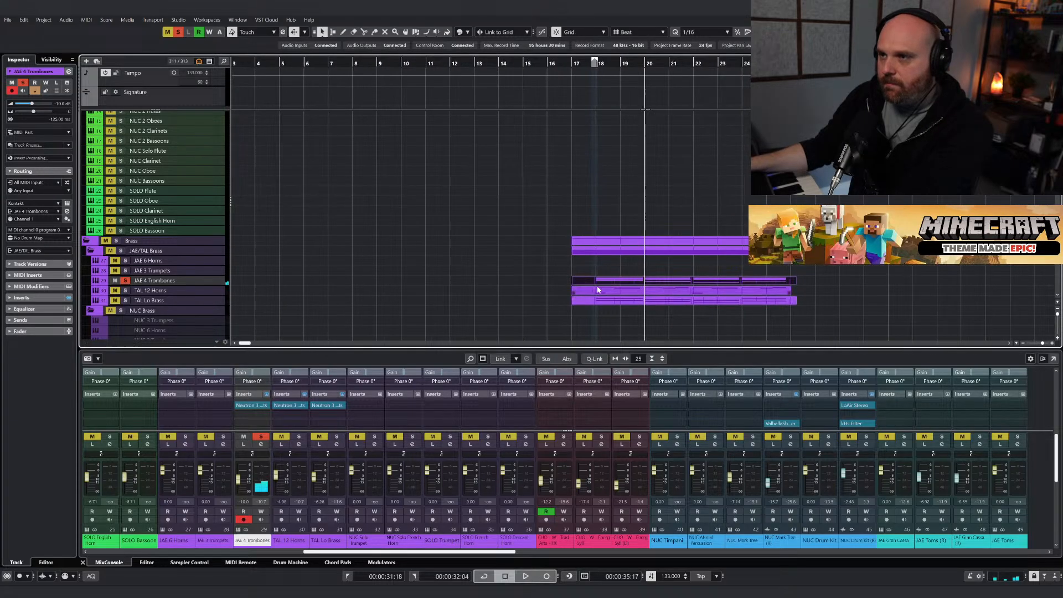
# Draw a sustained top note above each of the four JAE 4 Trombones chords from bar 18 to bar 25.
pyautogui.doubleClick(599, 286)
pyautogui.rightClick(482, 274)
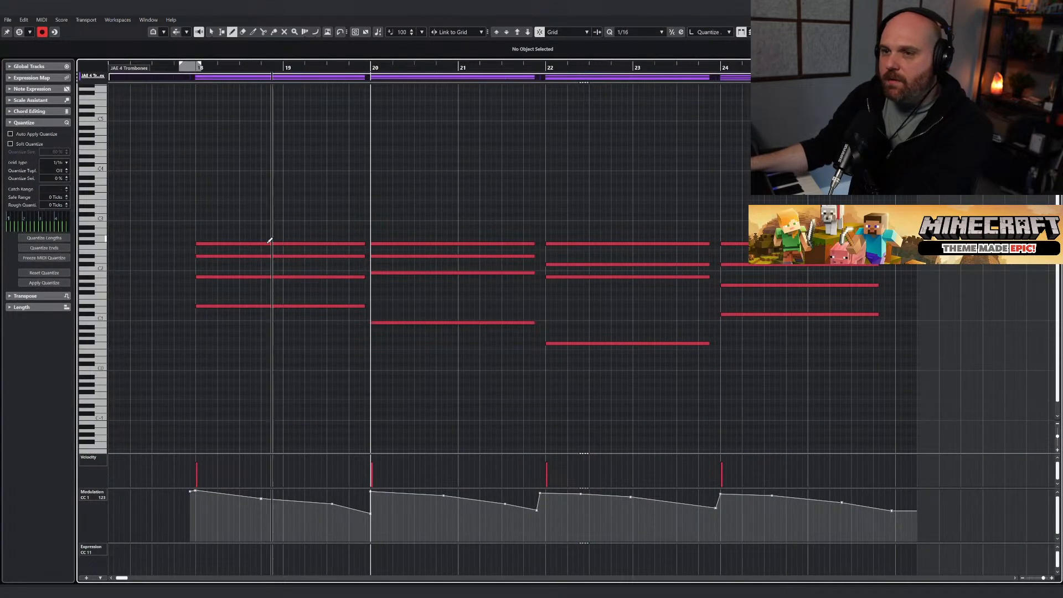
pyautogui.moveTo(200, 226); pyautogui.dragTo(546, 218)
pyautogui.moveTo(547, 215); pyautogui.dragTo(879, 214)
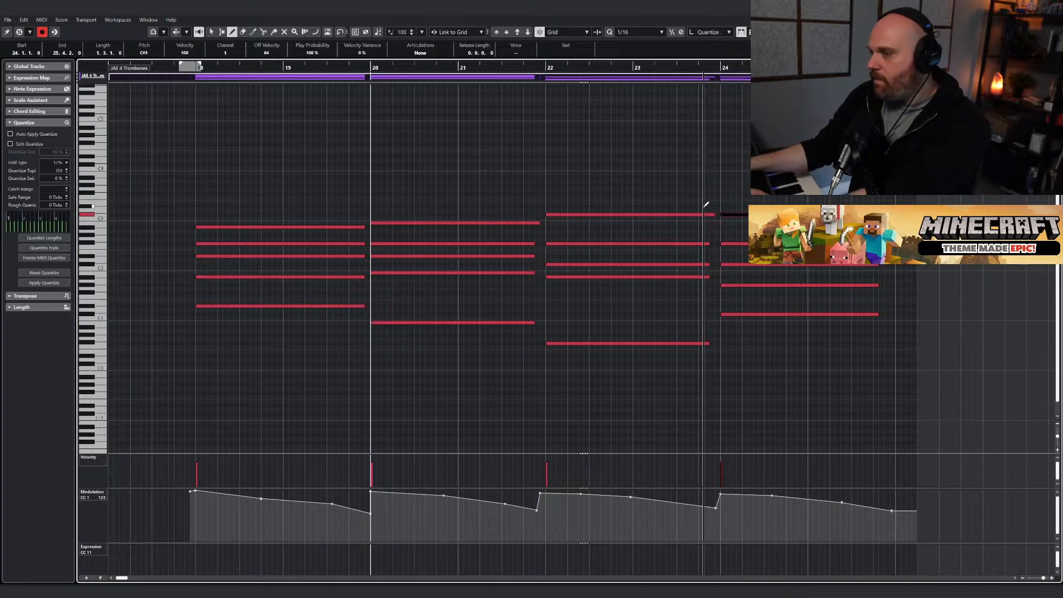
pyautogui.press('1')
pyautogui.click(647, 156)
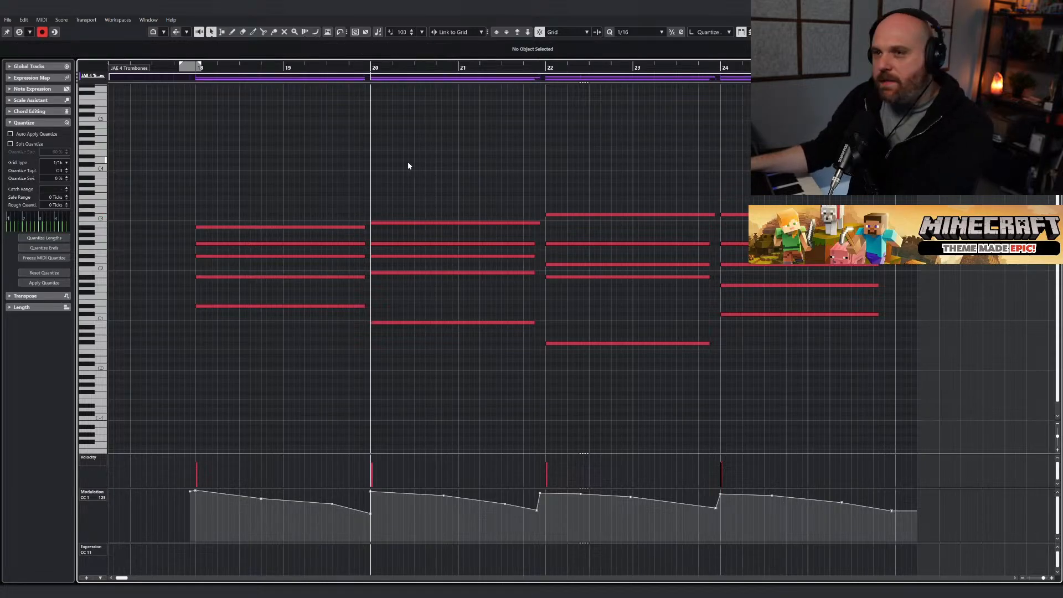
pyautogui.press('Return')
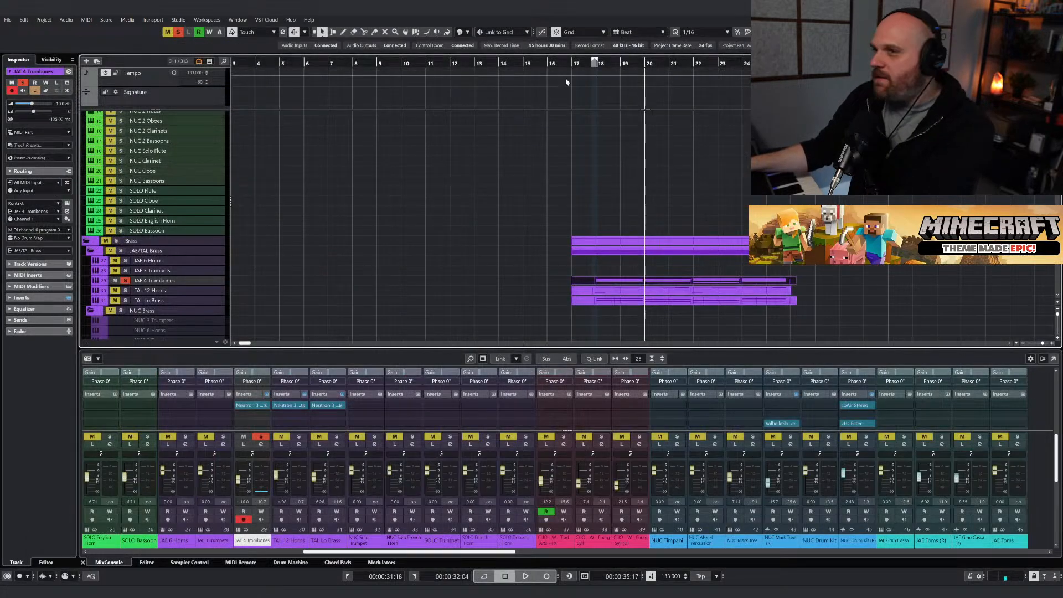
# Play the revised trombones from just before bar 18 and add the Strings group to the solo.
pyautogui.click(630, 221)
pyautogui.rightClick(626, 227)
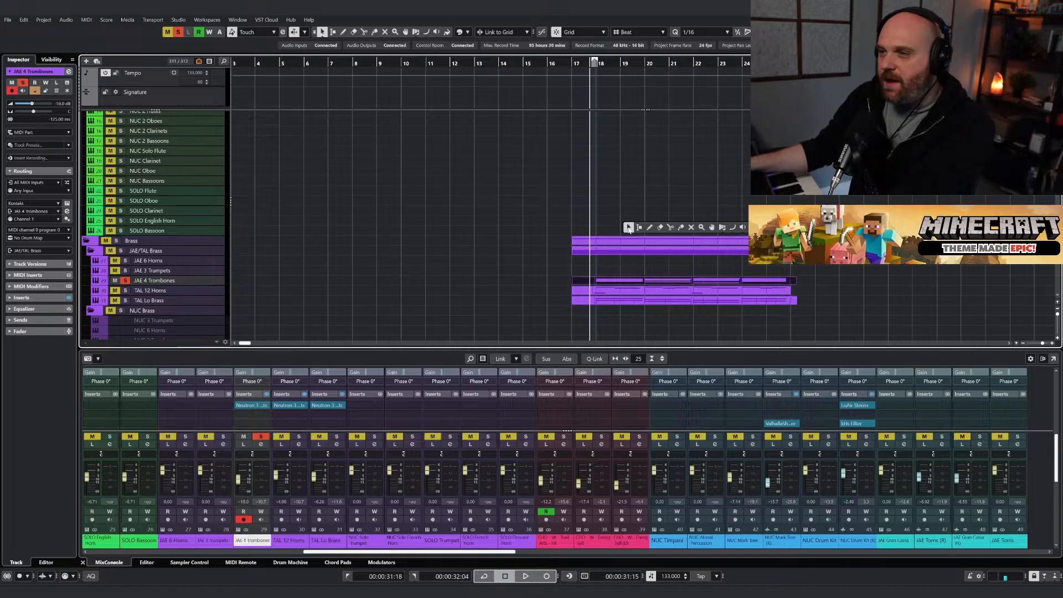
pyautogui.click(626, 227)
pyautogui.rightClick(626, 227)
pyautogui.press('space')
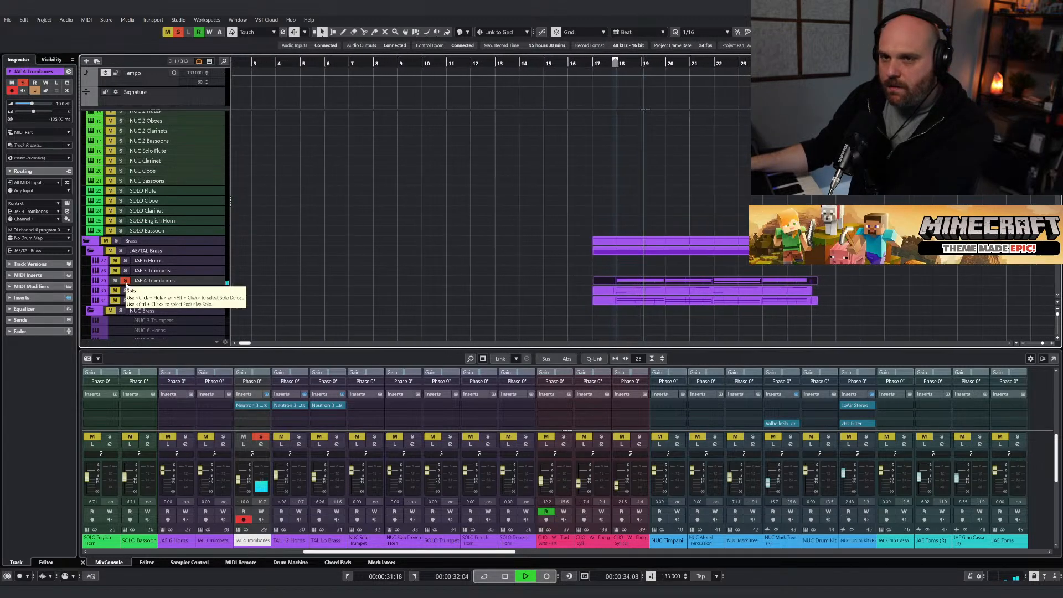
pyautogui.scroll(10, 386, 253)
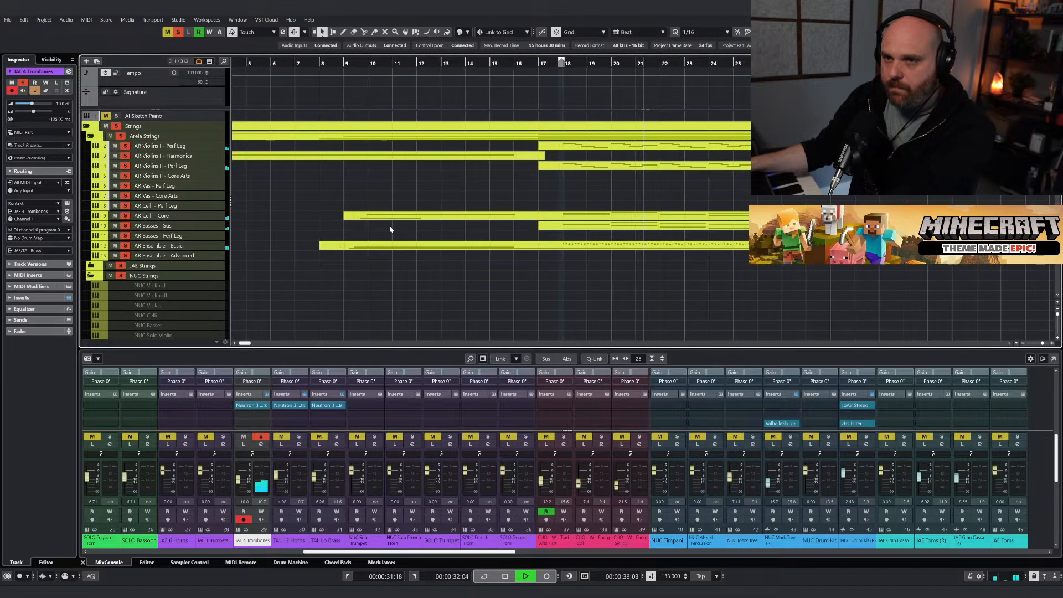
pyautogui.scroll(-10, 390, 226)
pyautogui.scroll(-3, 443, 234)
pyautogui.press('space')
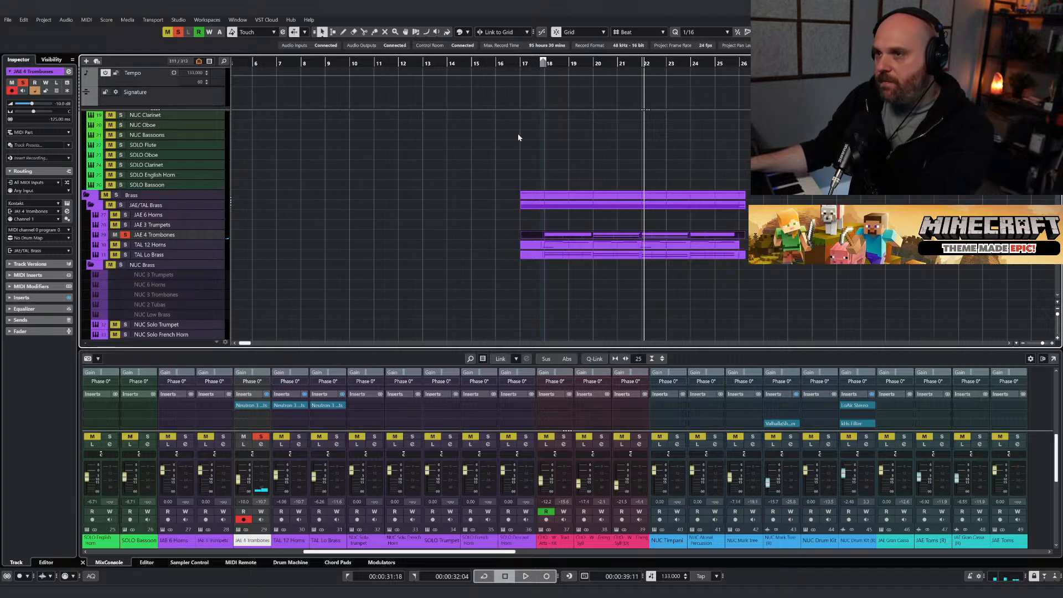
# Copy the JAE 4 Trombones part onto AR Vas - Core Arts at bar 17 and solo only that track.
pyautogui.scroll(10, 517, 175)
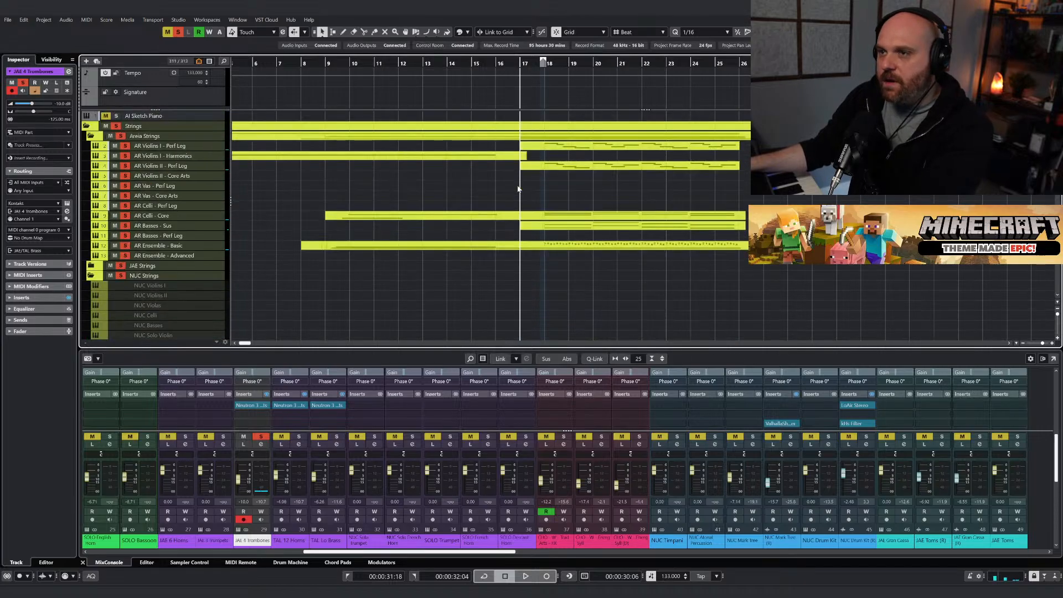
pyautogui.click(173, 197)
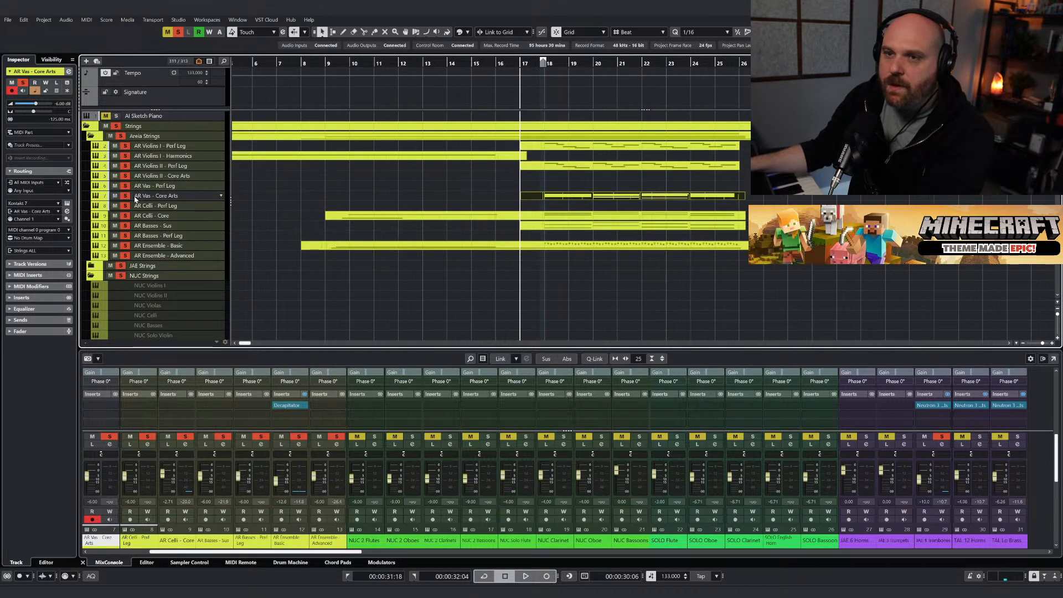
pyautogui.click(178, 32)
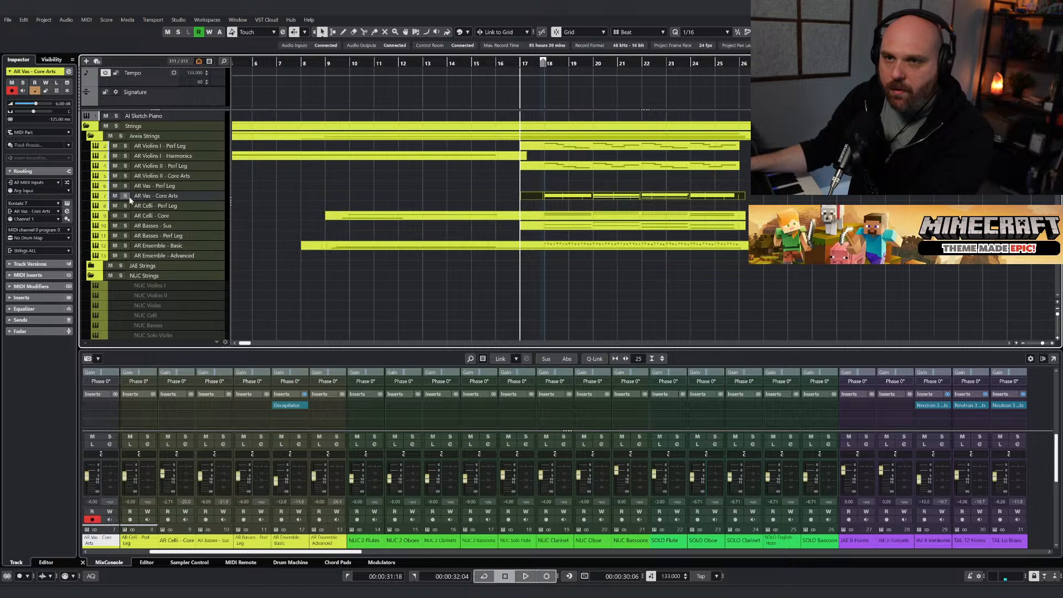
pyautogui.click(127, 196)
# Delete the two lowest notes of each chord in the AR Vas - Core Arts part and transpose the remaining notes up an octave.
pyautogui.doubleClick(579, 199)
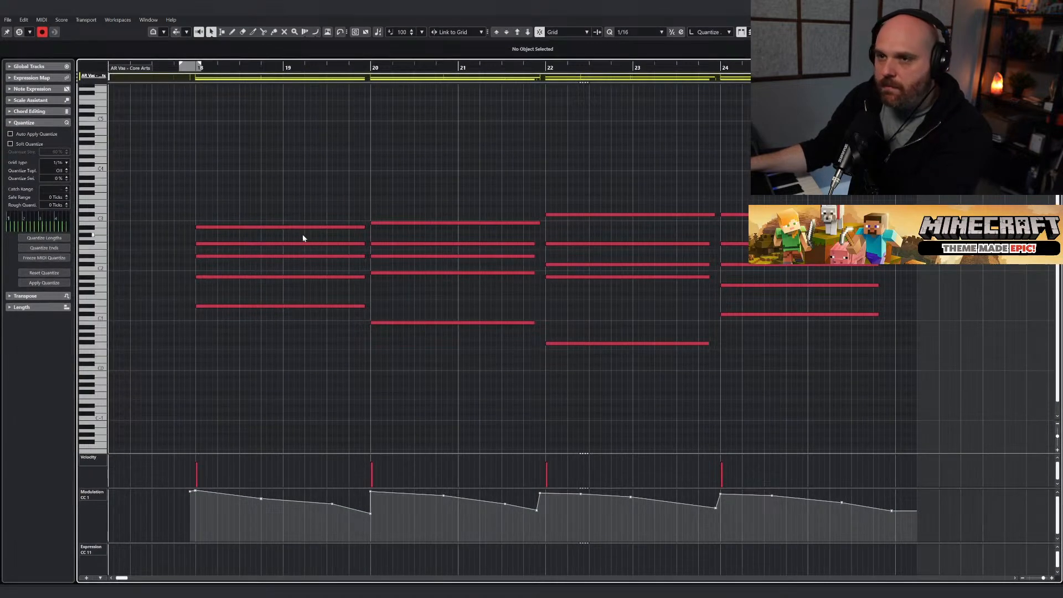
pyautogui.click(300, 253)
pyautogui.click(297, 257)
pyautogui.moveTo(248, 268); pyautogui.dragTo(825, 350)
pyautogui.press('Delete')
pyautogui.moveTo(883, 304); pyautogui.dragTo(257, 177)
pyautogui.hotkey('shift', 'Up')
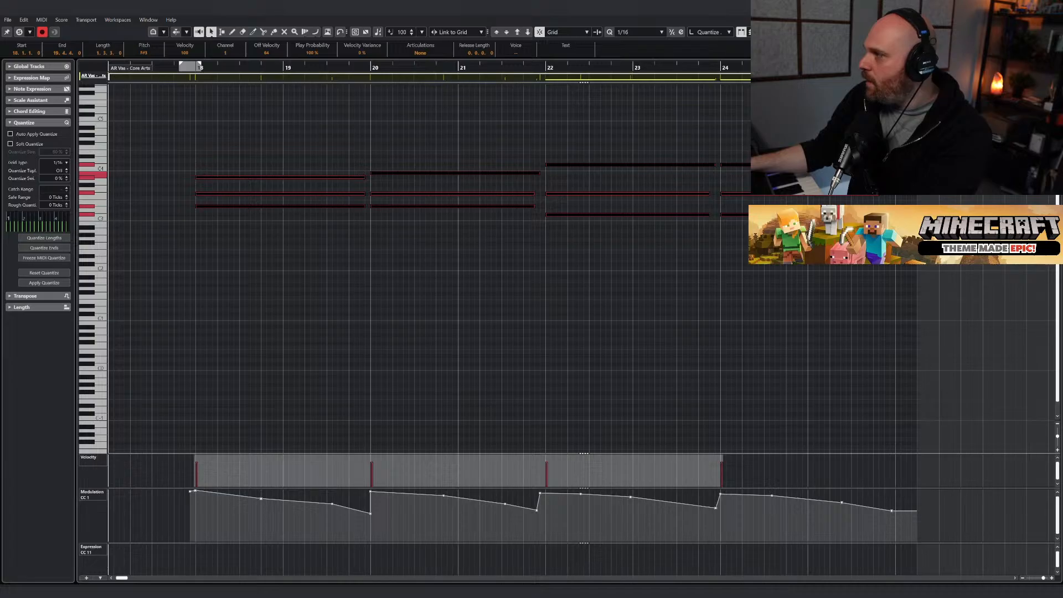
# Audition the transposed viola chords from just before bar 18 and close the note editor.
pyautogui.rightClick(435, 166)
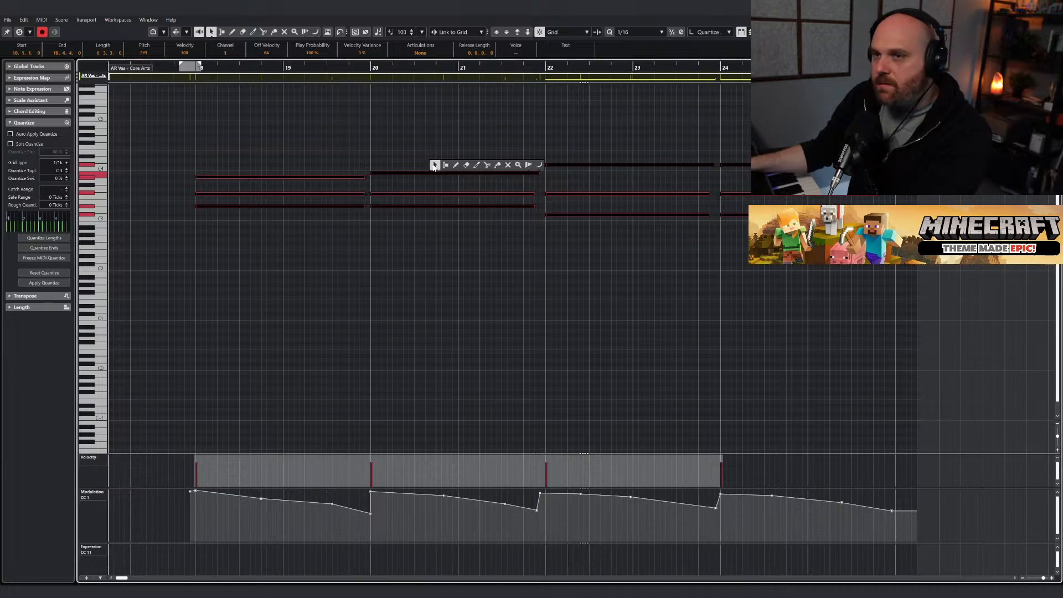
pyautogui.click(186, 69)
pyautogui.press('space')
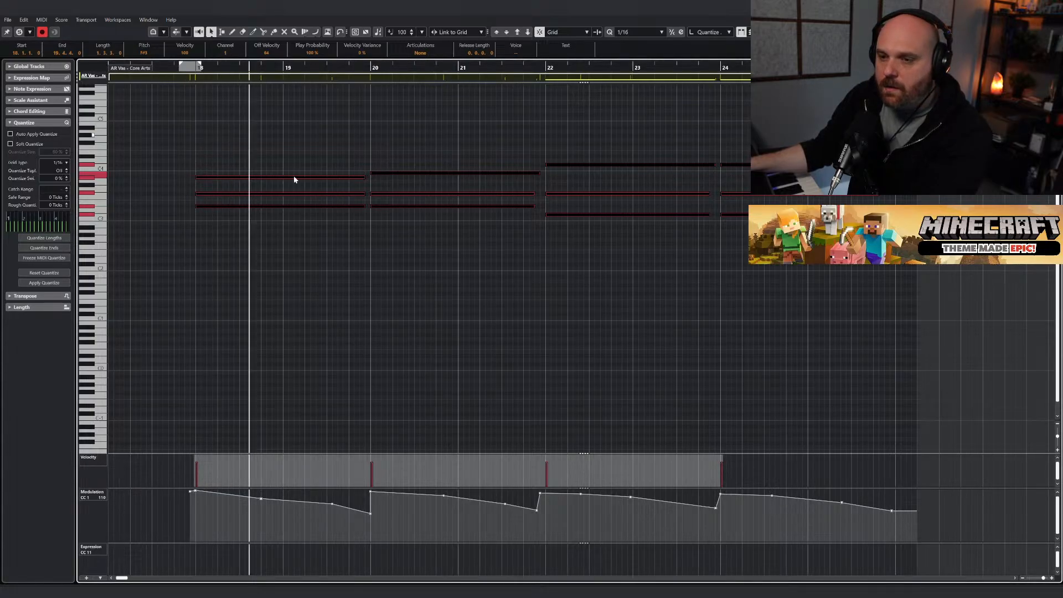
pyautogui.press('Escape')
pyautogui.press('space')
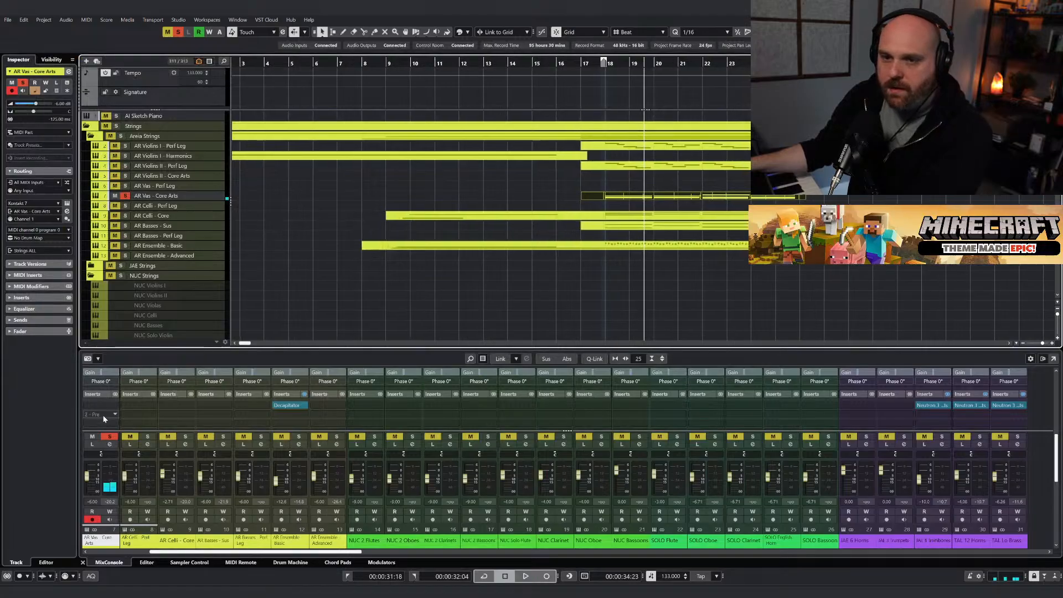
# Insert Neutron 3 Elements on AR Vas - Core Arts, boost its high shelf and cut the low-mid peak during playback.
pyautogui.click(102, 406)
pyautogui.write('neutr')
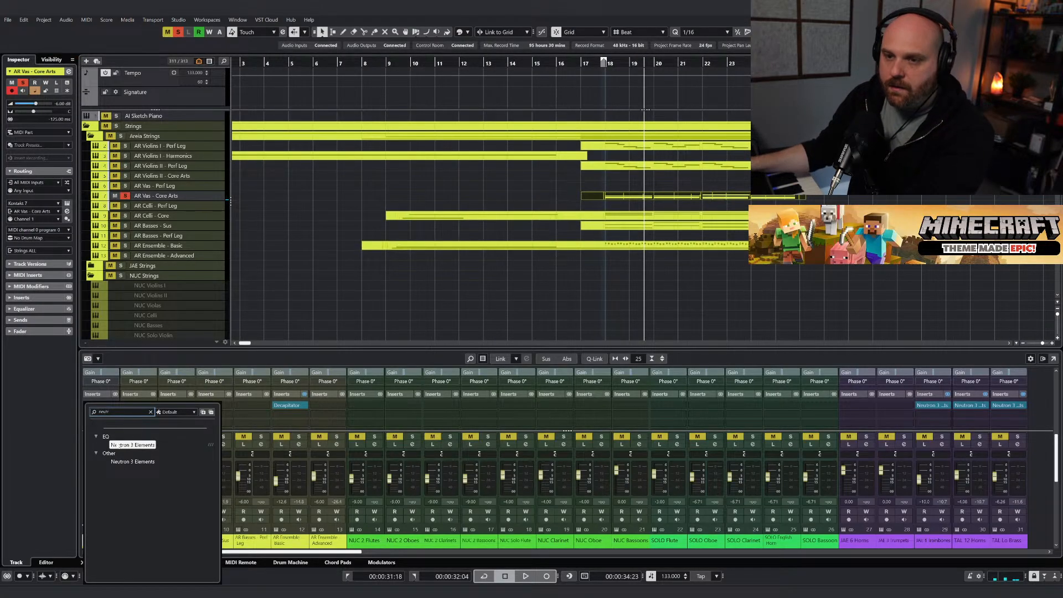
pyautogui.press('Return')
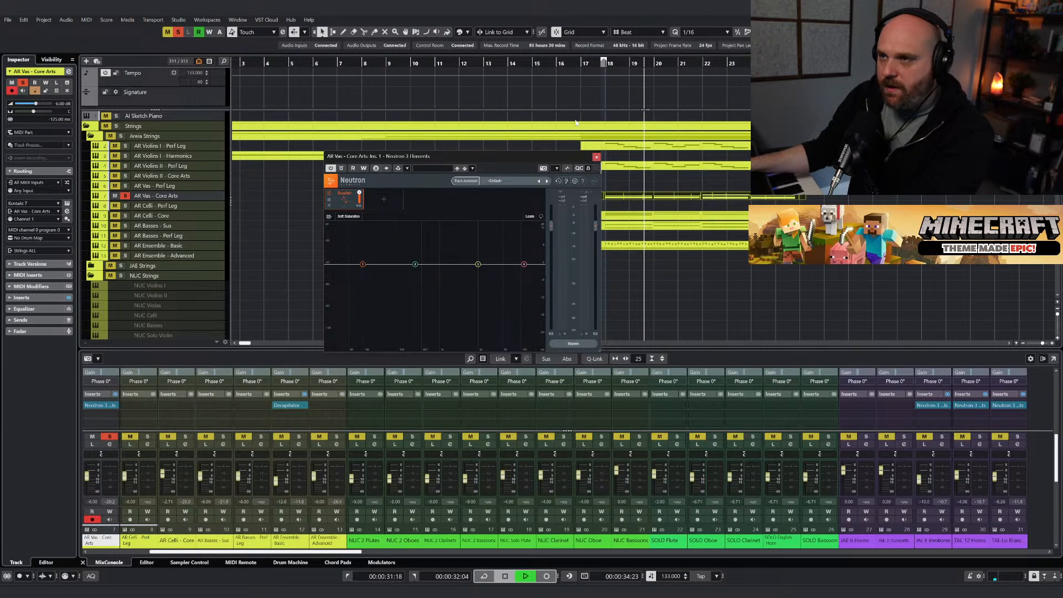
pyautogui.moveTo(523, 264); pyautogui.dragTo(484, 257)
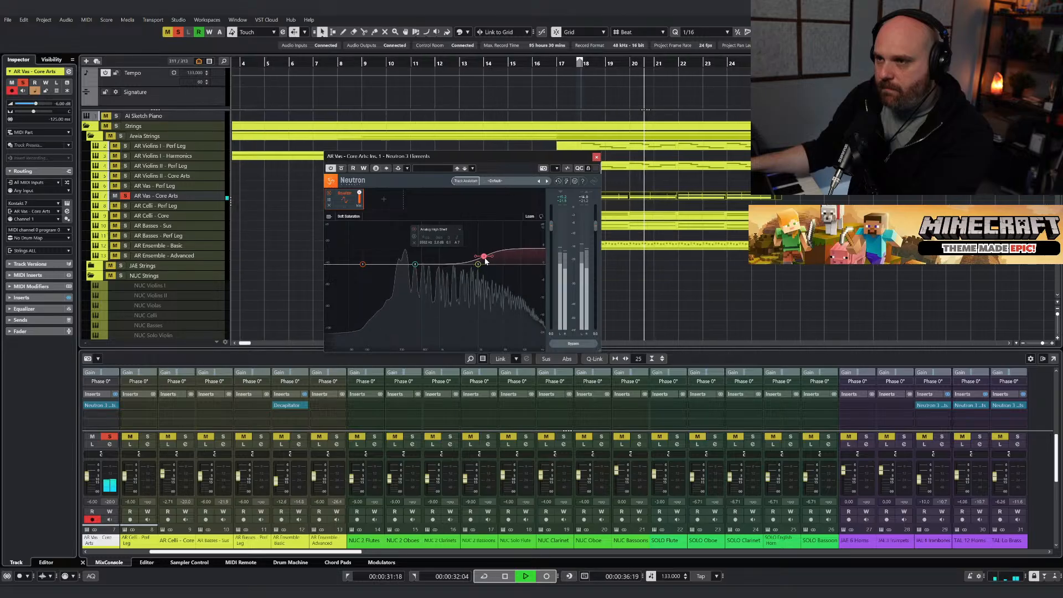
pyautogui.moveTo(414, 264); pyautogui.dragTo(403, 279)
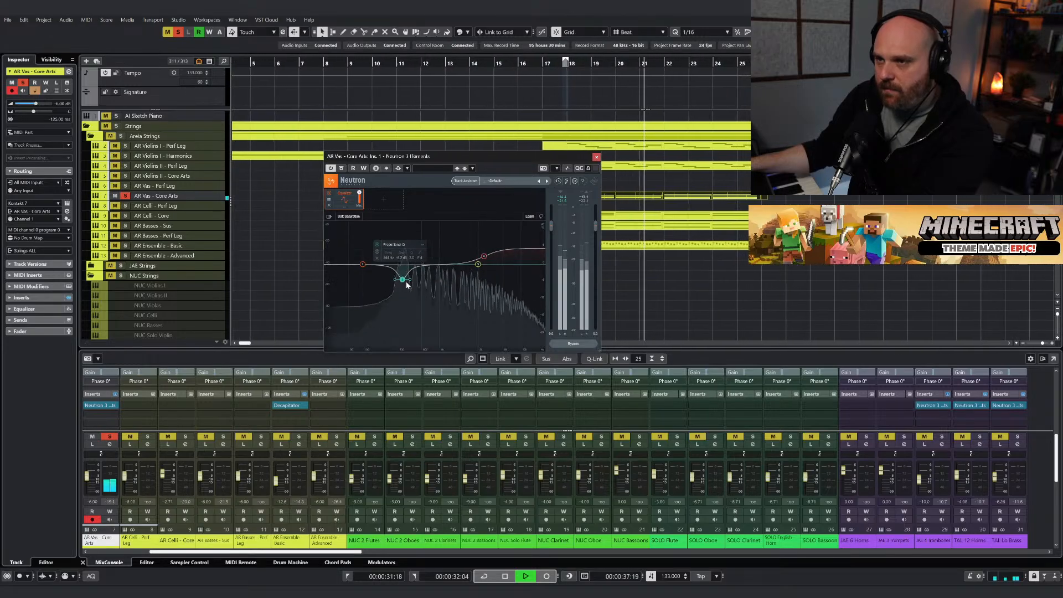
pyautogui.click(485, 258)
pyautogui.click(596, 157)
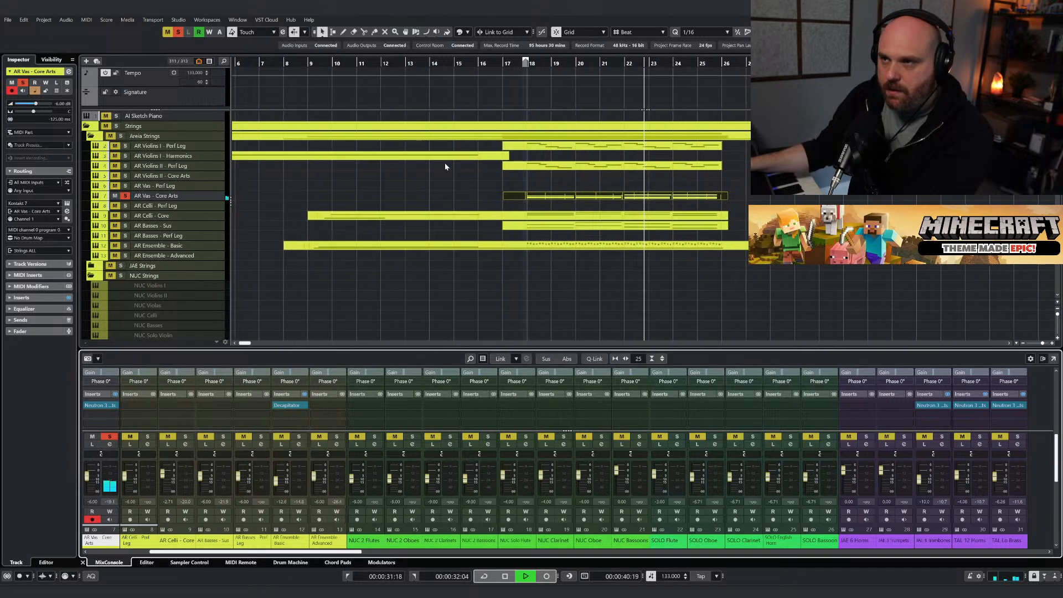
# Solo the whole Strings group and play it to hear the violas with the other strings around bar 18.
pyautogui.press('space')
pyautogui.click(117, 126)
pyautogui.press('space')
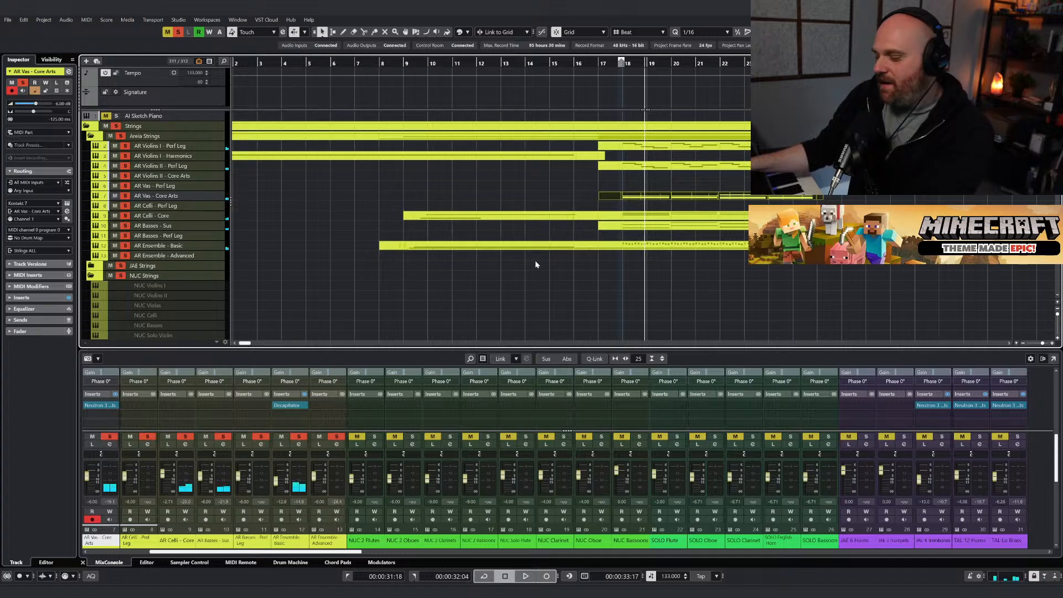
pyautogui.scroll(3, 536, 265)
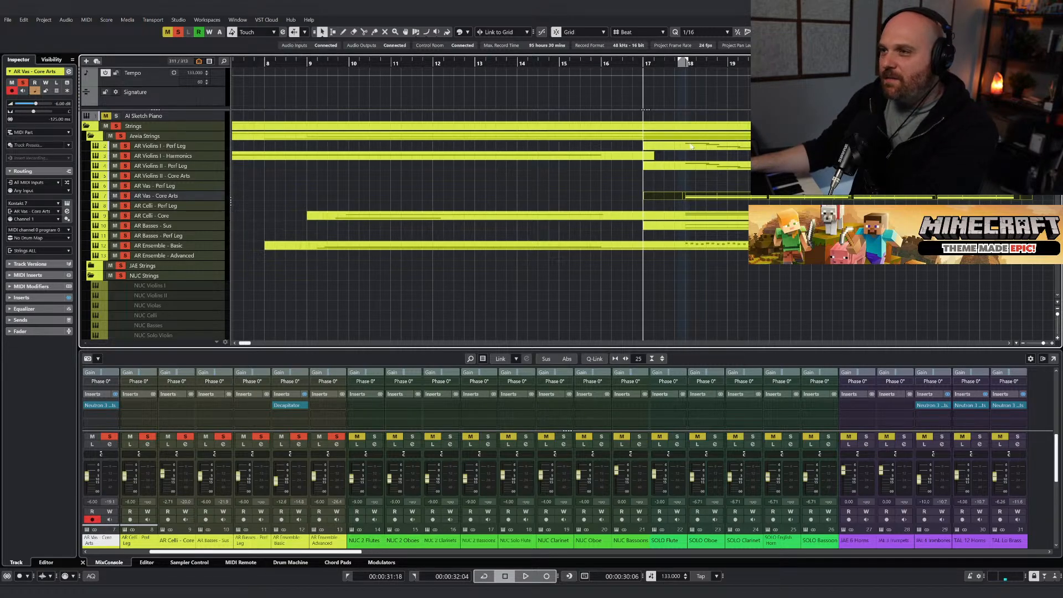
# Lower the AR Vas - Core Arts fader to -7.77 dB while the strings play, and audition it in the full mix with solos cleared.
pyautogui.scroll(-2, 678, 169)
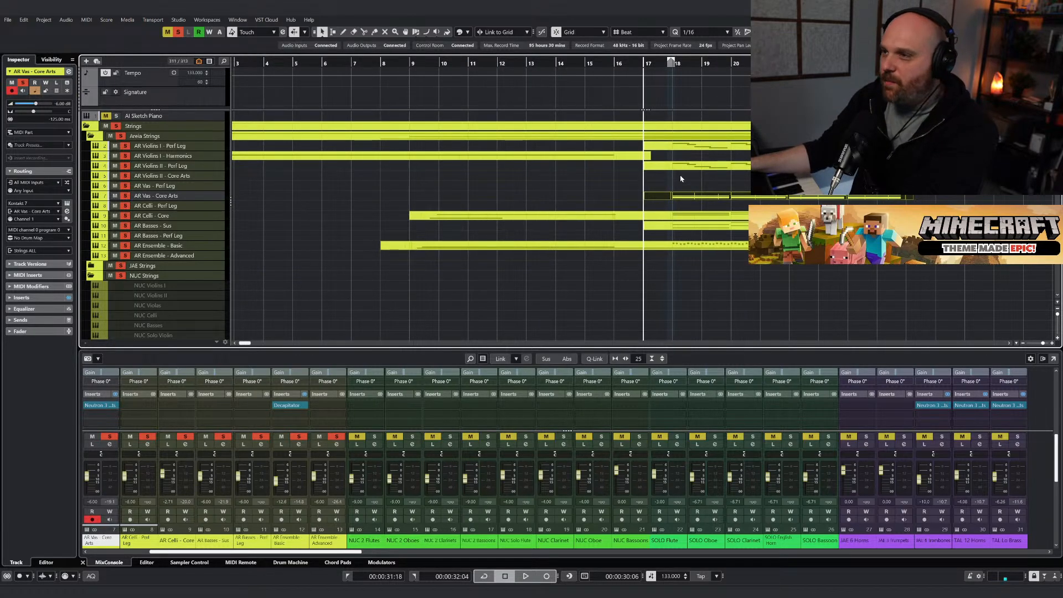
pyautogui.press('space')
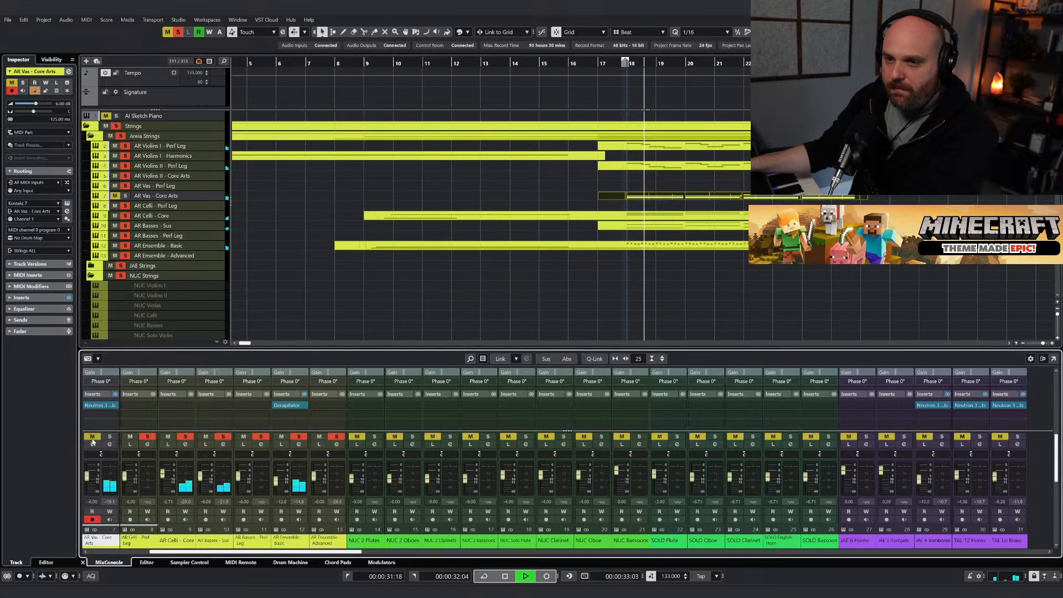
pyautogui.moveTo(86, 479); pyautogui.dragTo(86, 480)
pyautogui.rightClick(429, 298)
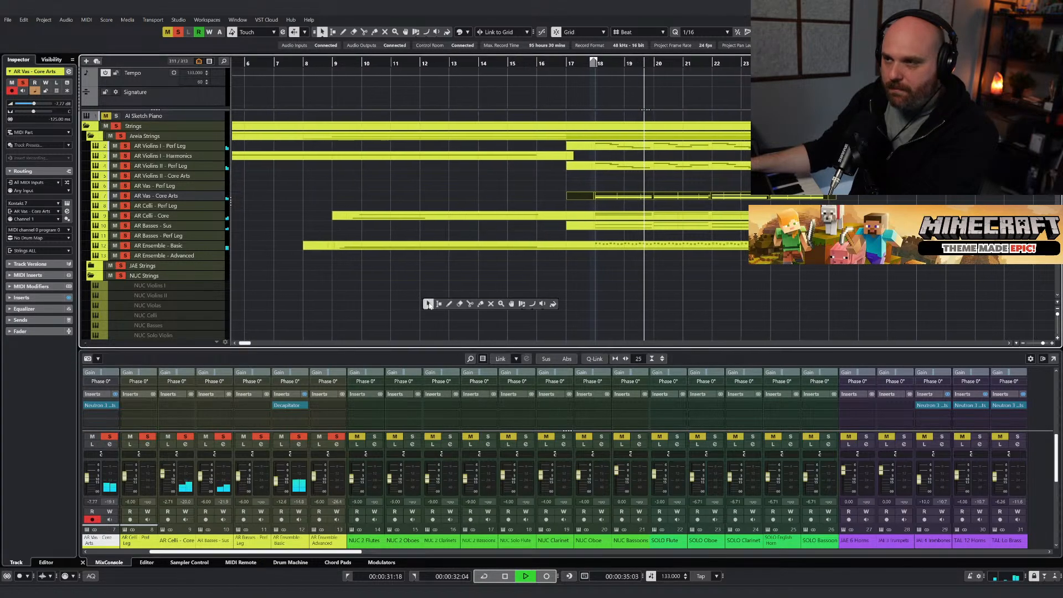
pyautogui.click(551, 68)
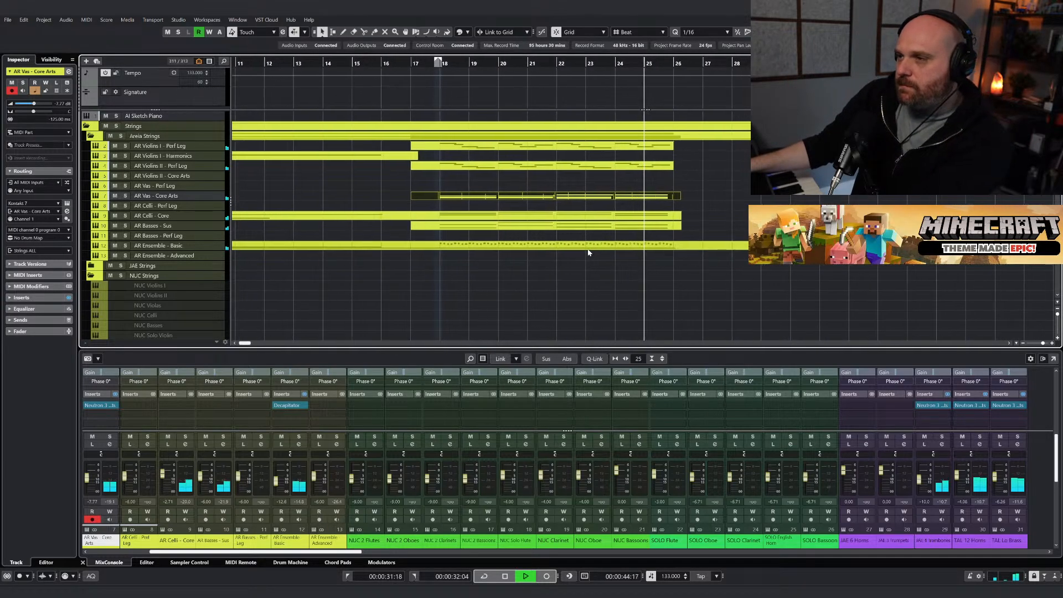
pyautogui.press('space')
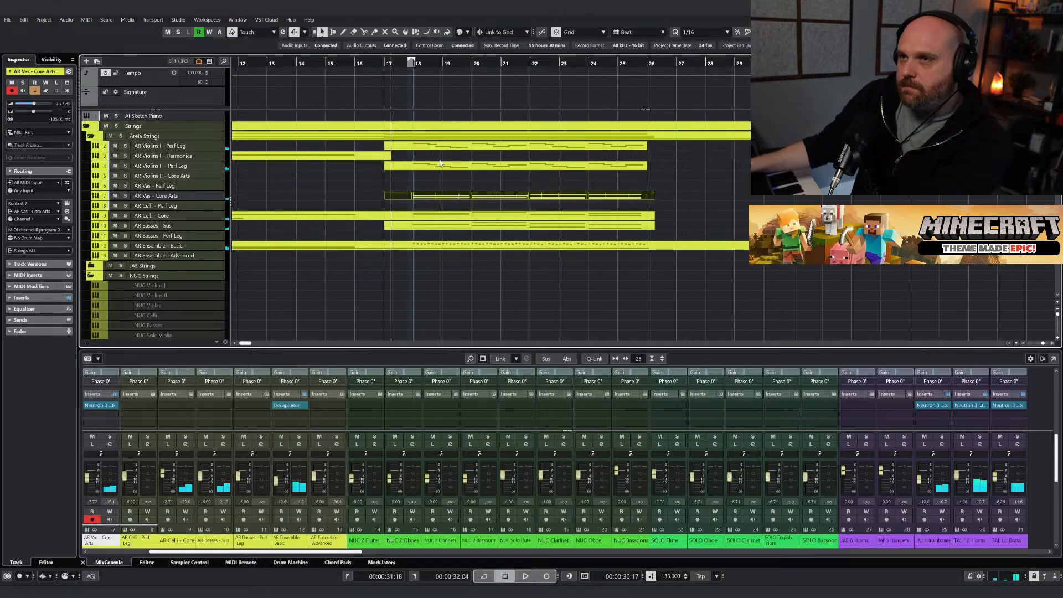
# Solo the whole Brass group and play it from around bar 17.
pyautogui.scroll(-10, 162, 177)
pyautogui.click(117, 149)
pyautogui.press('space')
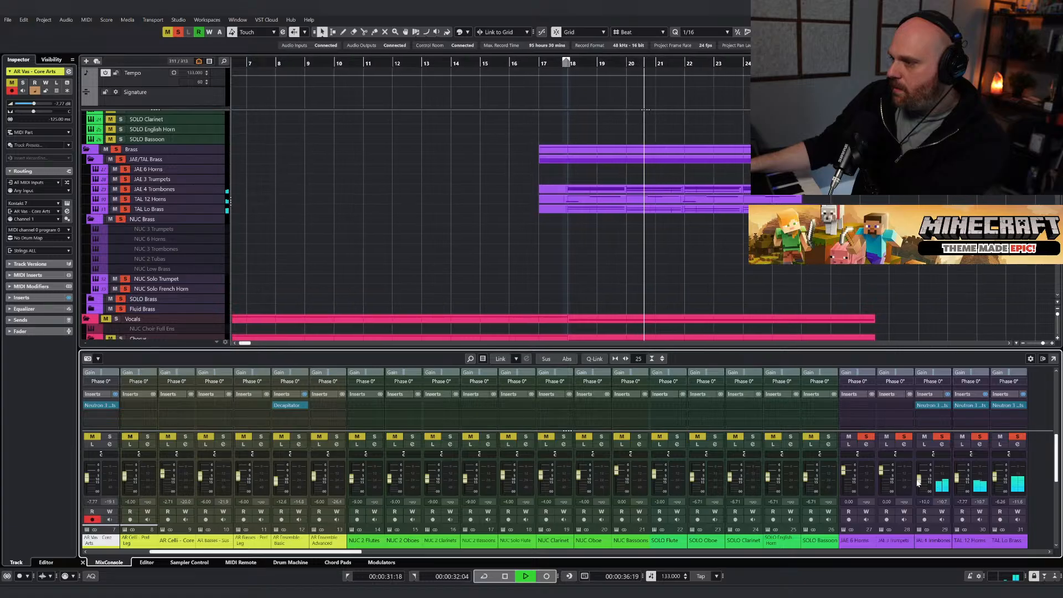
# Solo both Perf Leg violin tracks, lower AR Violins I - Perf Leg to about -4 dB and hear it with all solos cleared.
pyautogui.scroll(5, 206, 158)
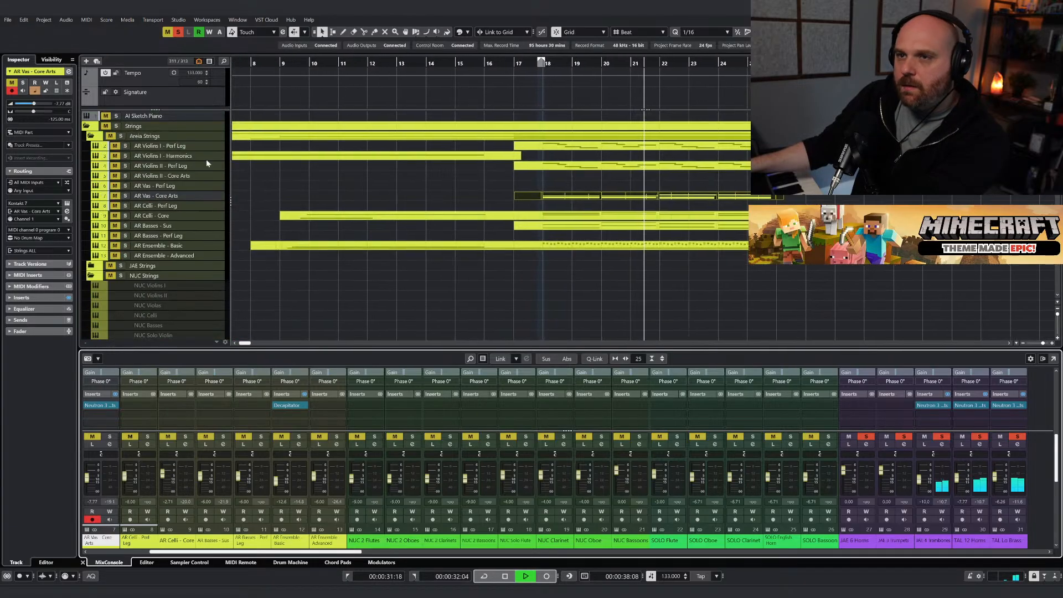
pyautogui.click(125, 145)
pyautogui.click(125, 166)
pyautogui.click(151, 149)
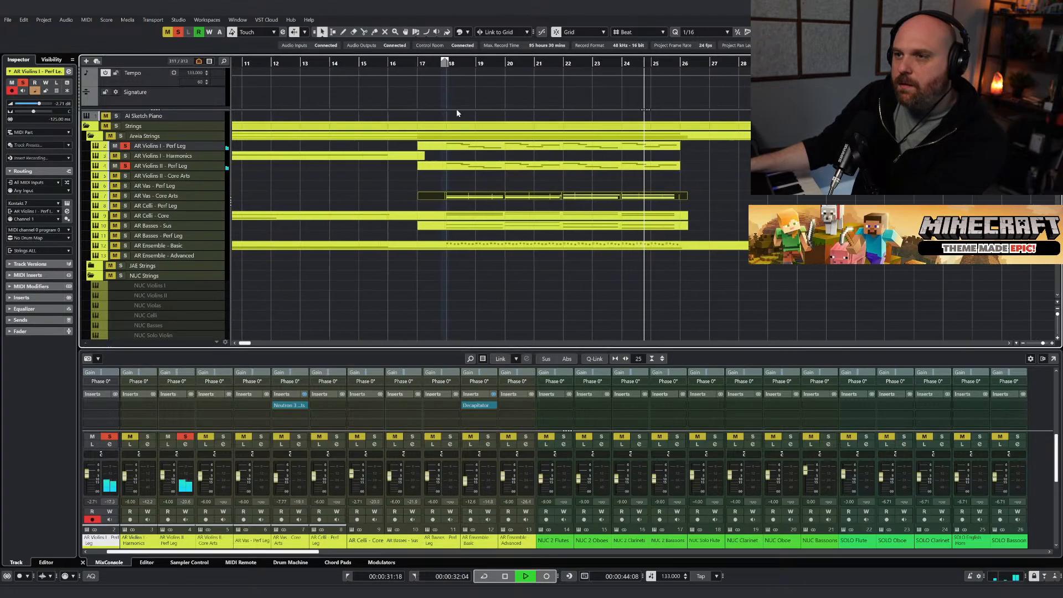
pyautogui.click(432, 63)
pyautogui.click(178, 32)
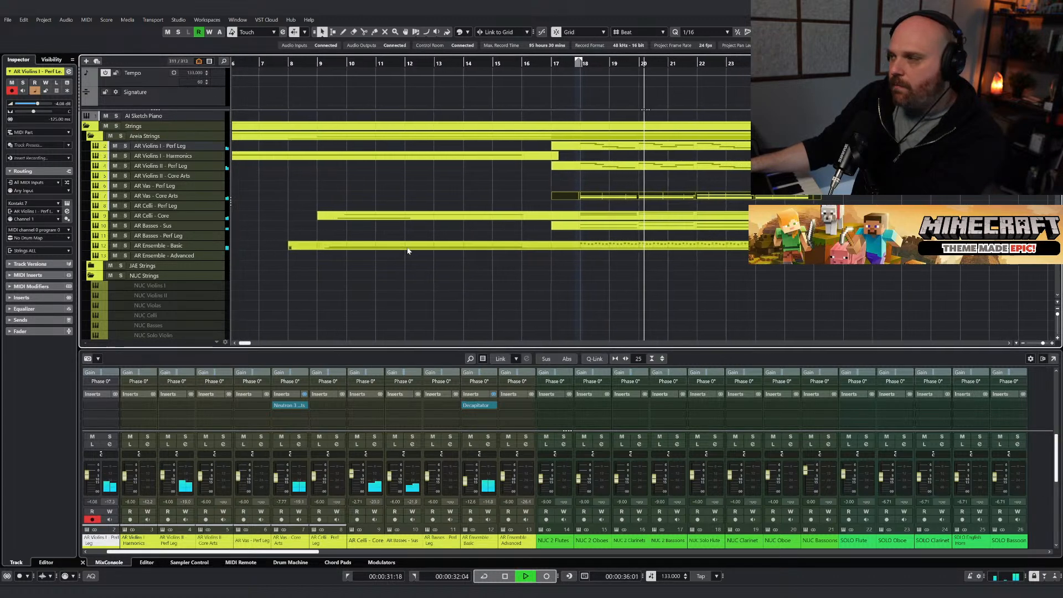
pyautogui.press('g')
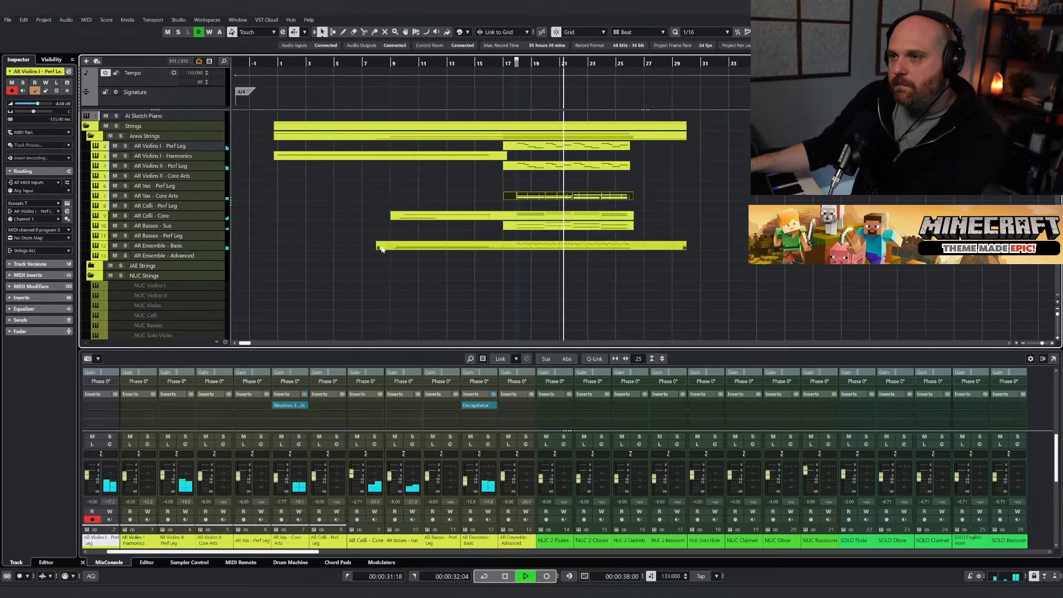
pyautogui.press('space')
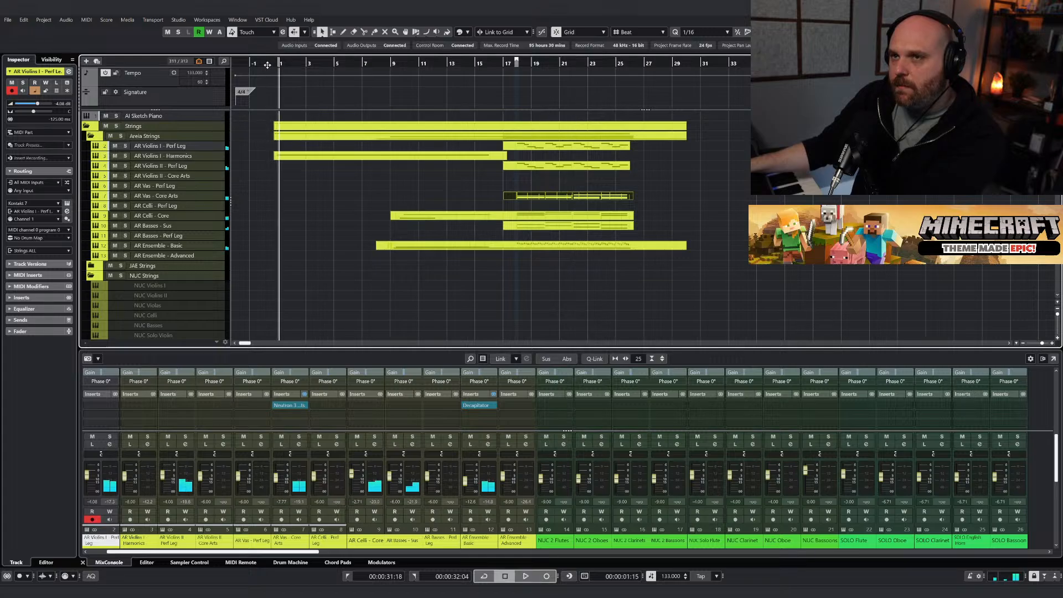
# Look over the hits, synth, choir, percussion and brass parts, and play the full arrangement from bar 1 to about bar 26.
pyautogui.scroll(-15, 464, 268)
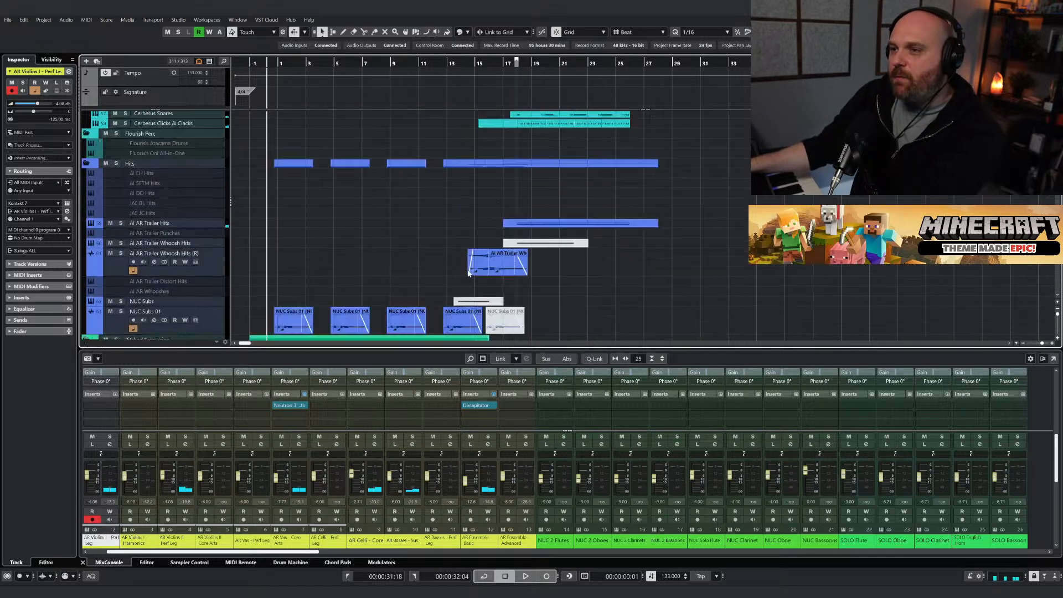
pyautogui.scroll(5, 481, 280)
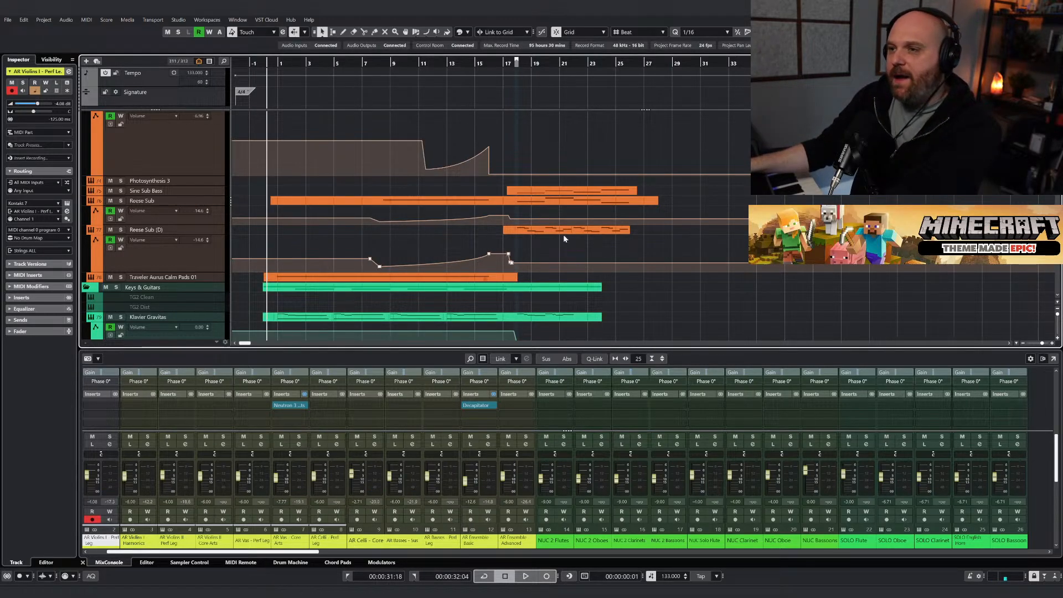
pyautogui.scroll(-8, 543, 237)
pyautogui.scroll(8, 535, 242)
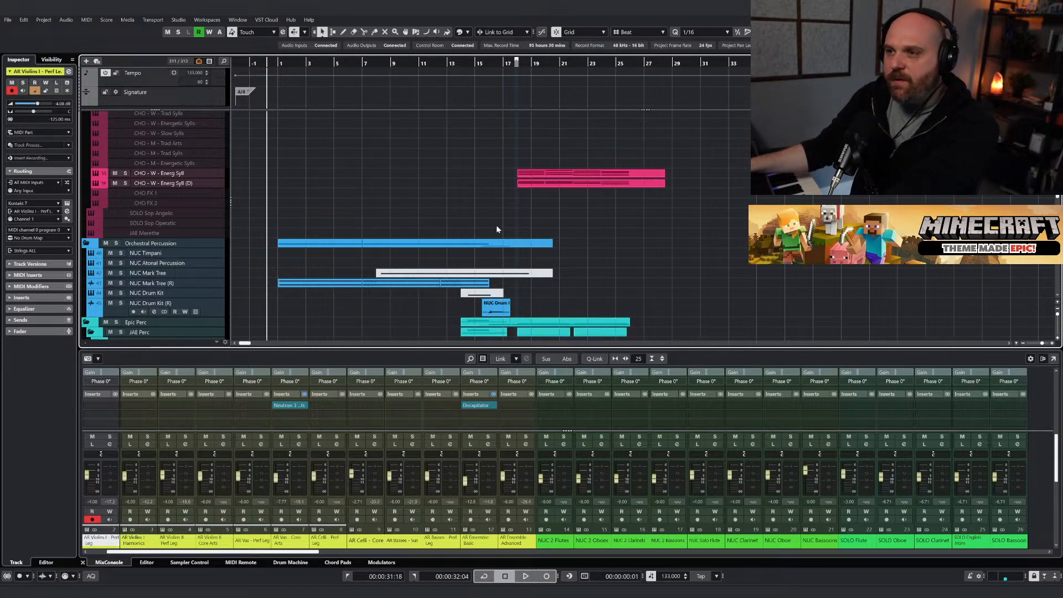
pyautogui.scroll(2, 465, 226)
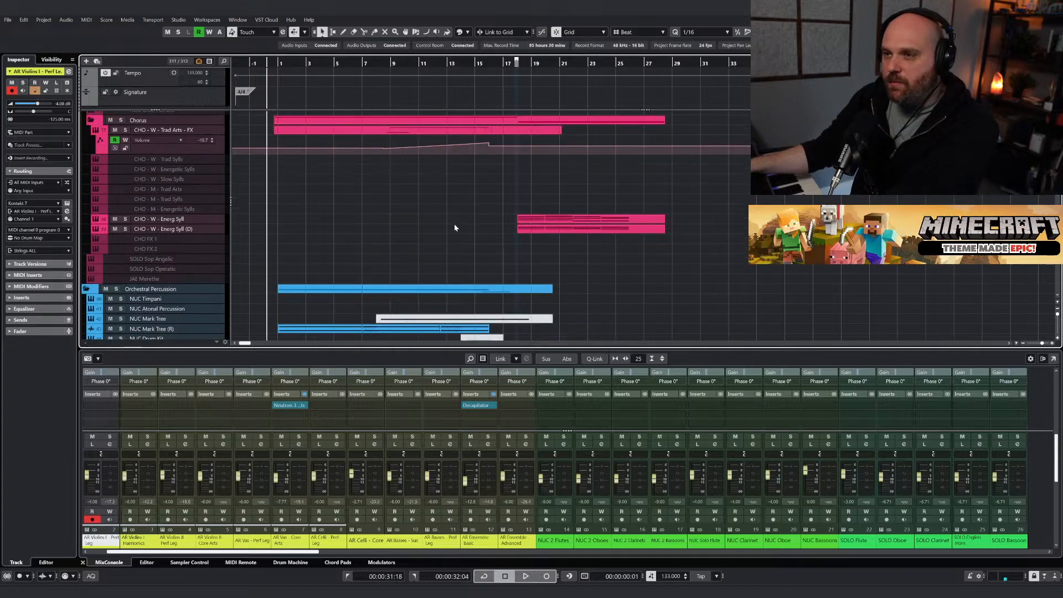
pyautogui.scroll(-5, 453, 225)
pyautogui.scroll(2, 432, 235)
pyautogui.scroll(5, 382, 236)
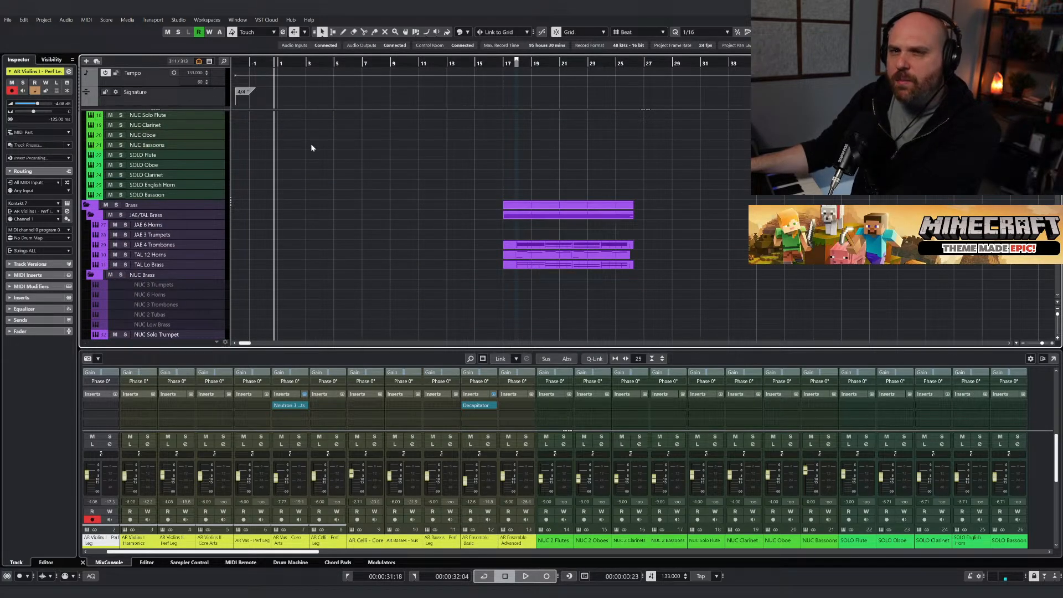
pyautogui.scroll(-5, 310, 147)
pyautogui.rightClick(425, 243)
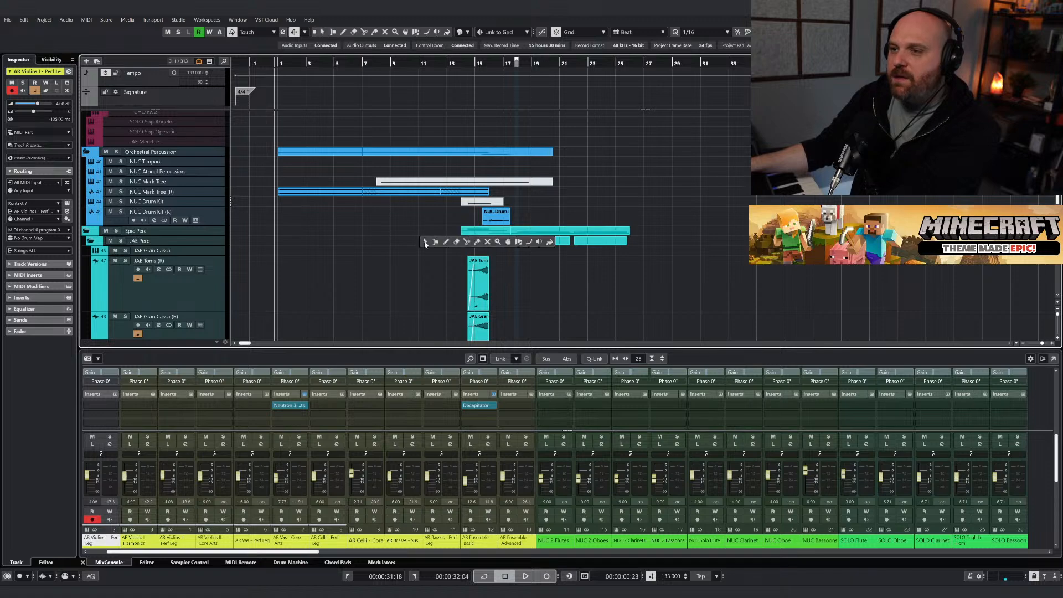
pyautogui.scroll(-3, 394, 254)
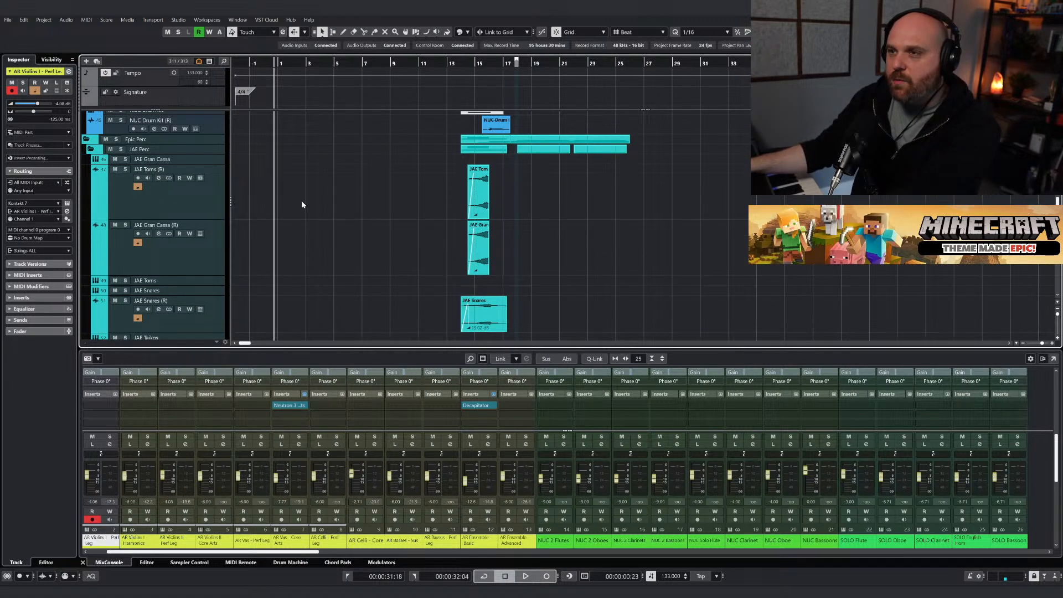
pyautogui.scroll(6, 304, 207)
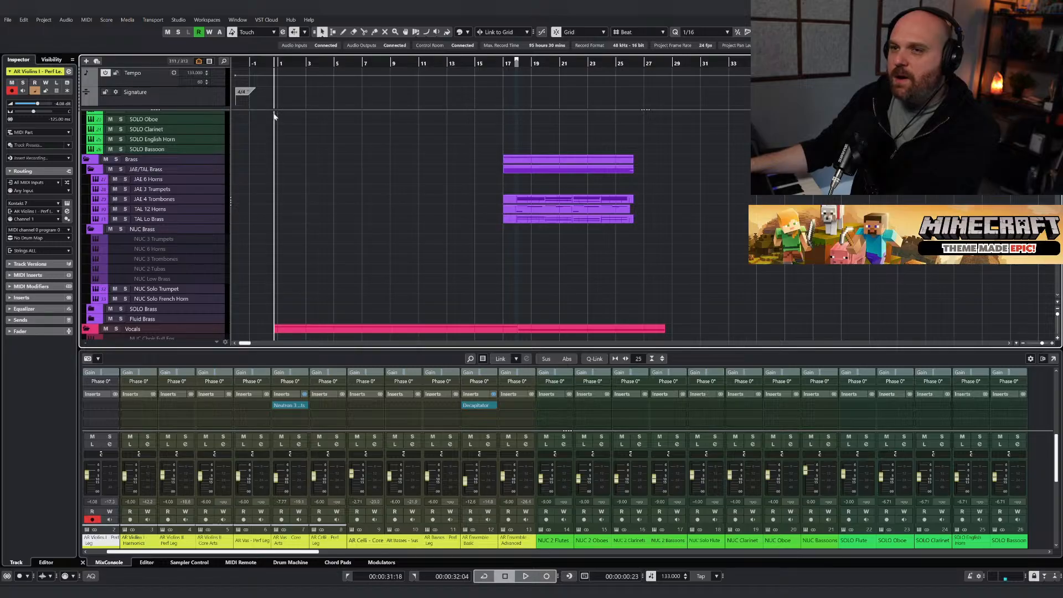
pyautogui.click(273, 62)
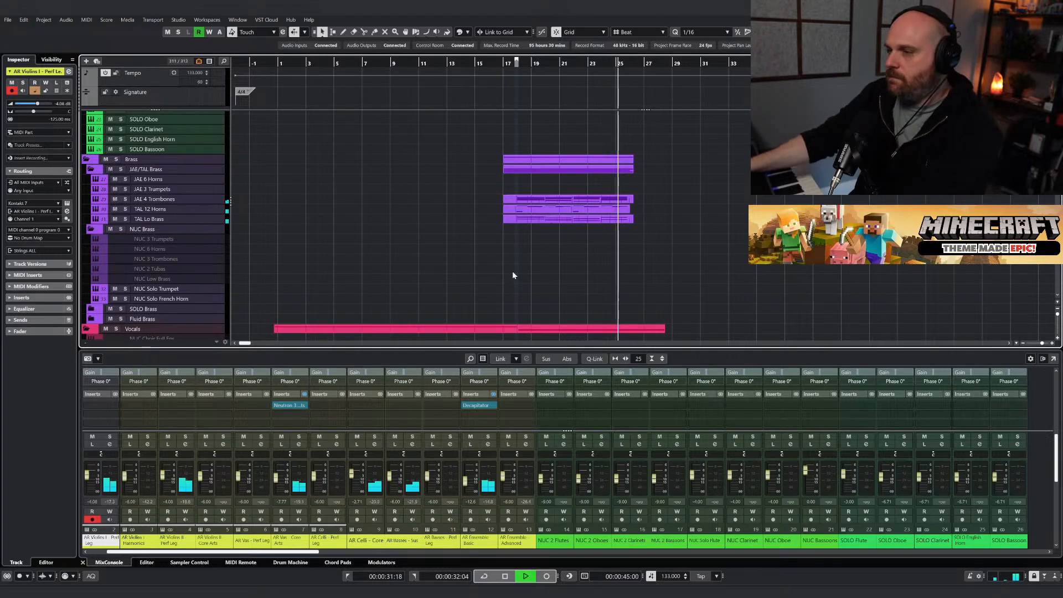
pyautogui.press('space')
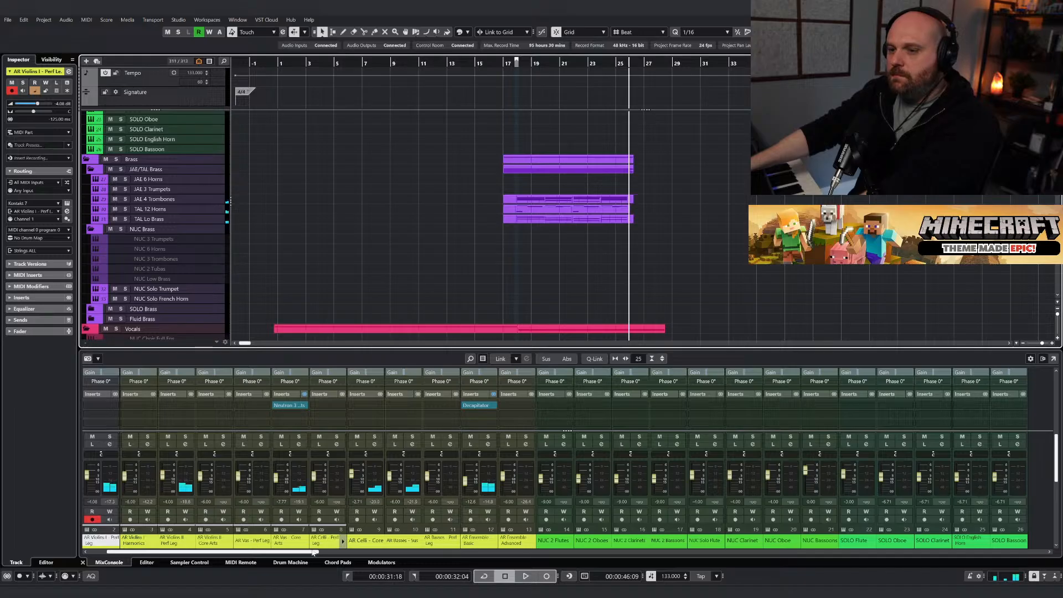
# Insert Ozone 11 on the MASTER channel.
pyautogui.moveTo(313, 552); pyautogui.dragTo(1030, 552)
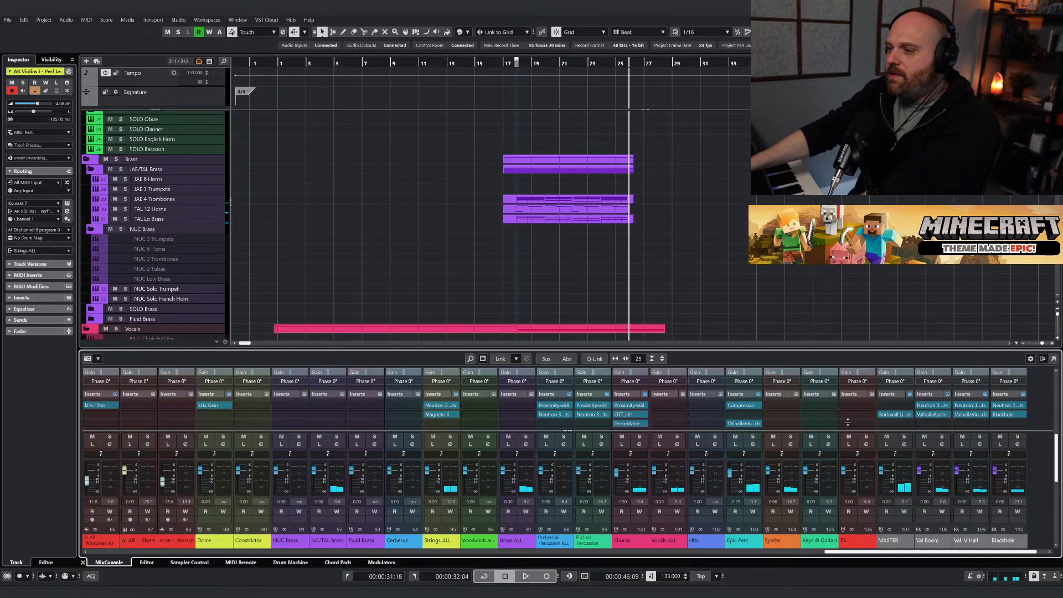
pyautogui.click(903, 411)
pyautogui.write('ozone')
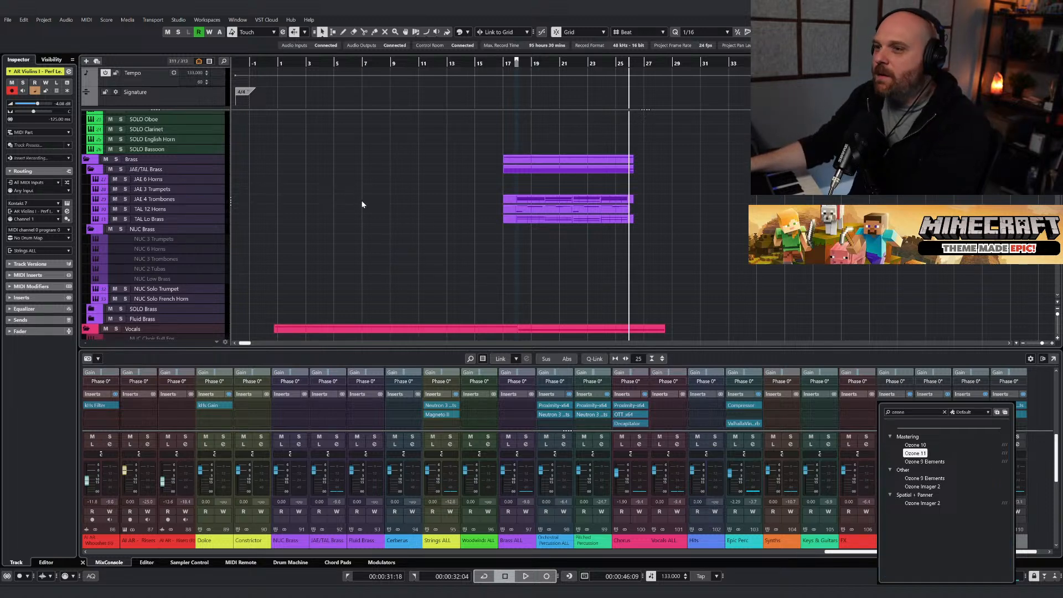
pyautogui.press('Return')
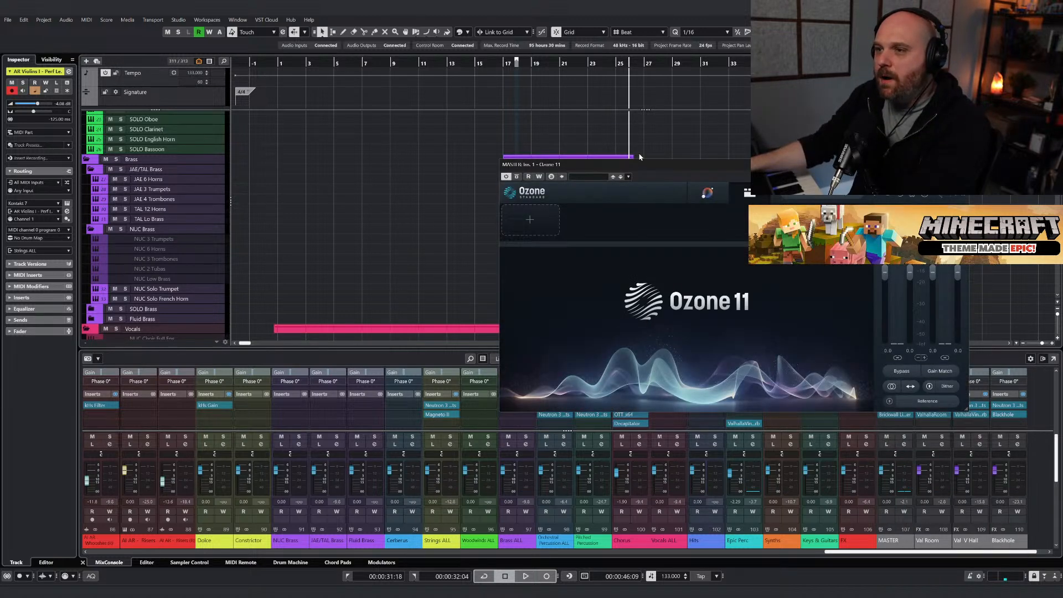
# Browse Ozone 11's global presets through the All Purpose Mastering and legacy Genre-Specific Mastering lists, and close the preset manager.
pyautogui.moveTo(639, 165); pyautogui.dragTo(373, 171)
pyautogui.click(536, 195)
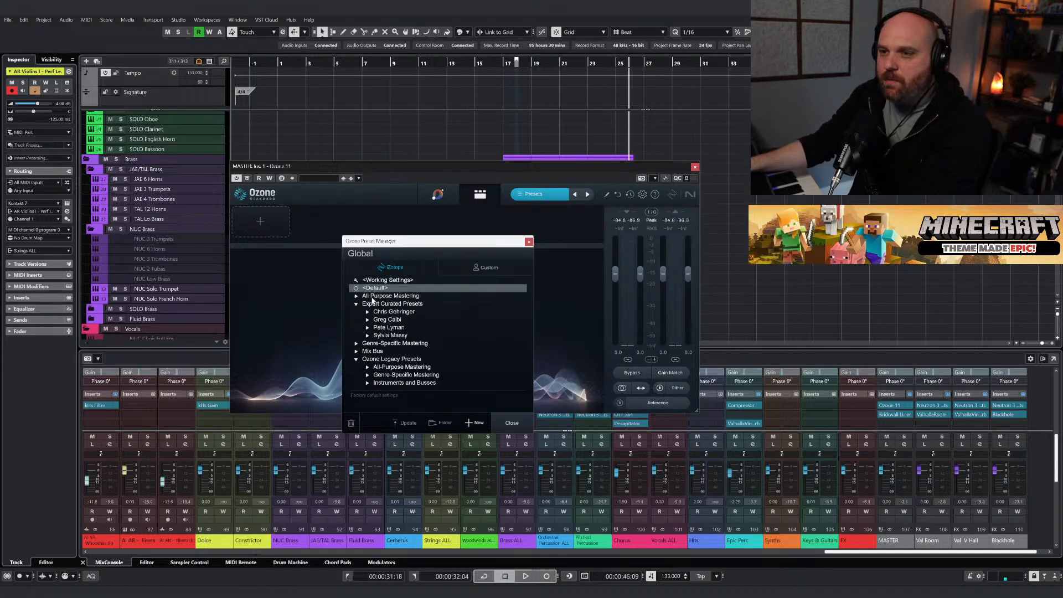
pyautogui.click(356, 297)
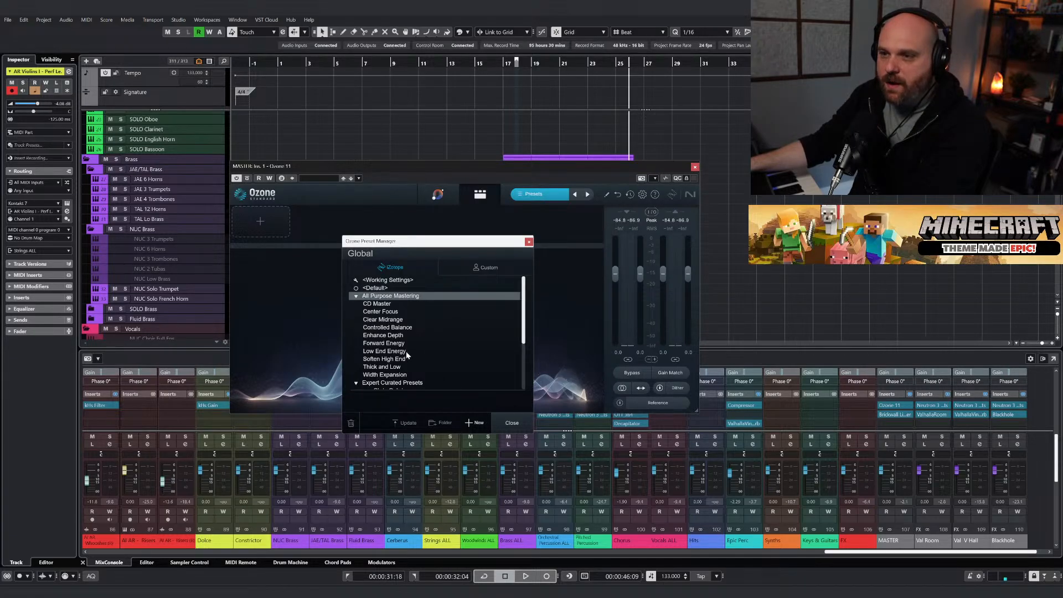
pyautogui.scroll(-1, 411, 359)
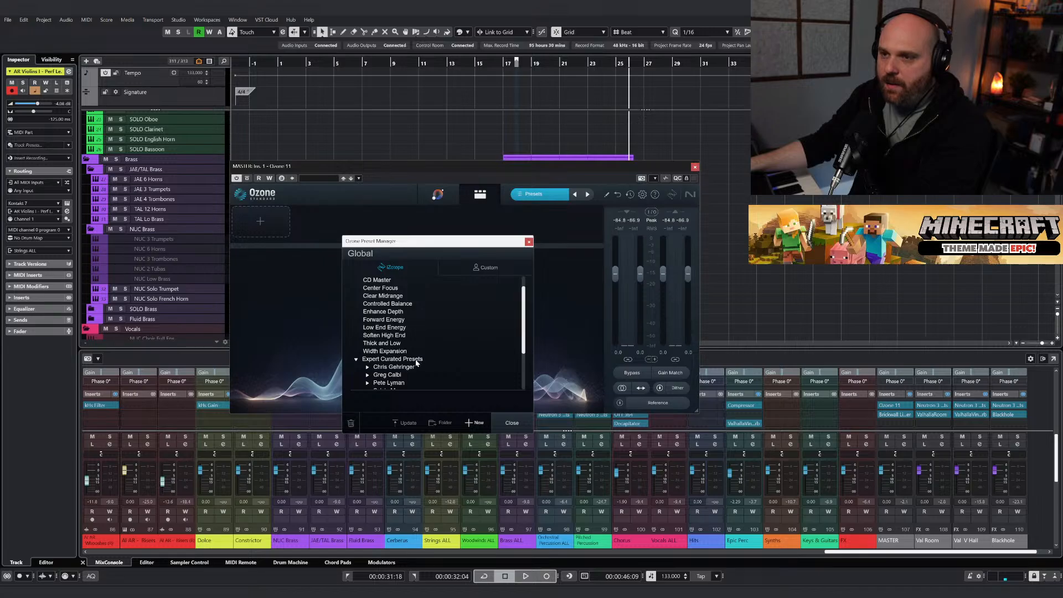
pyautogui.scroll(-3, 412, 353)
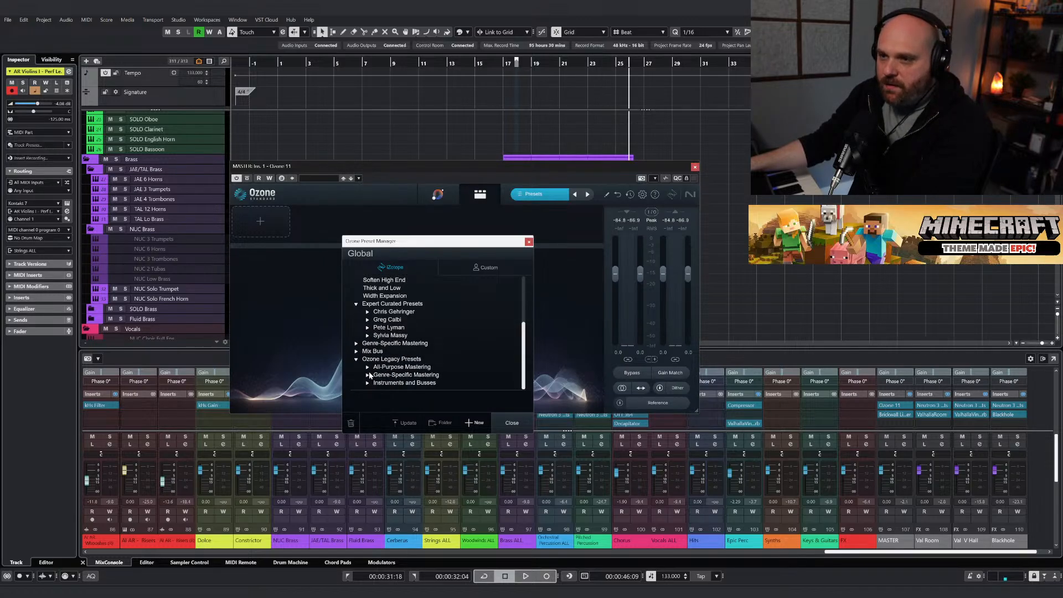
pyautogui.scroll(-5, 404, 358)
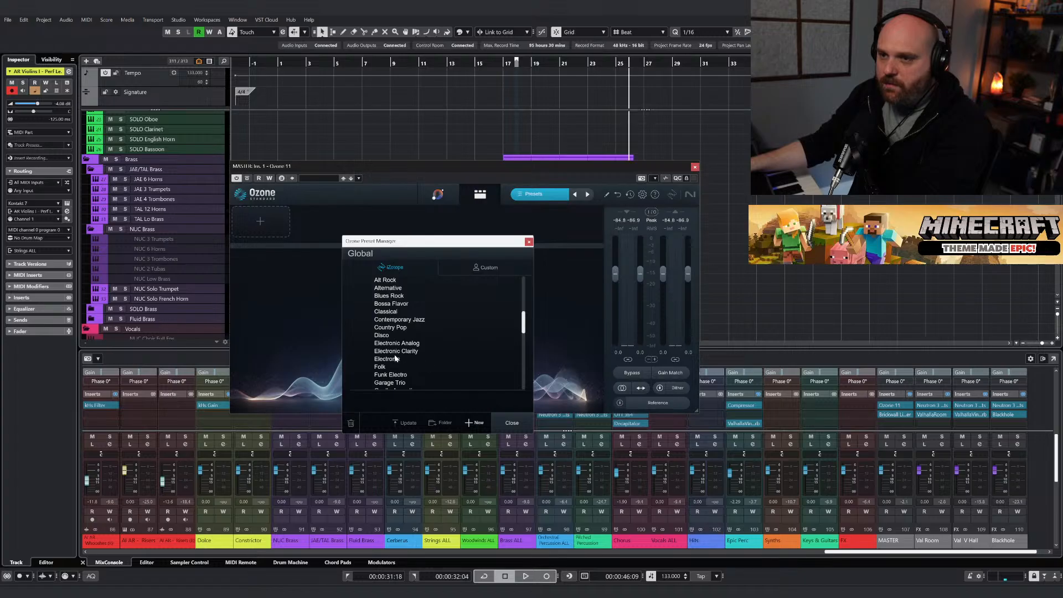
pyautogui.scroll(-3, 421, 364)
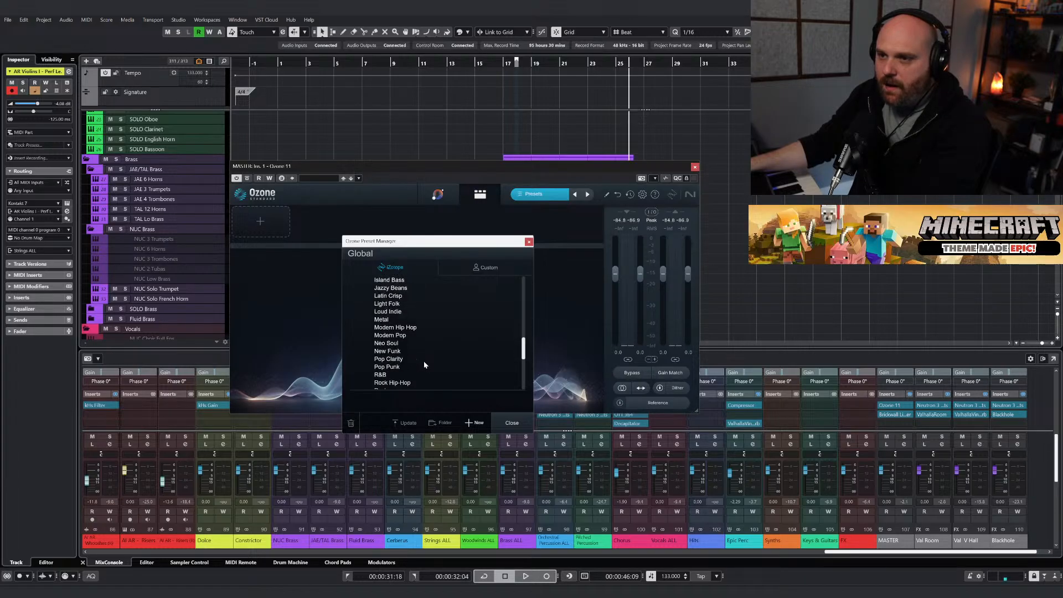
pyautogui.scroll(-6, 422, 363)
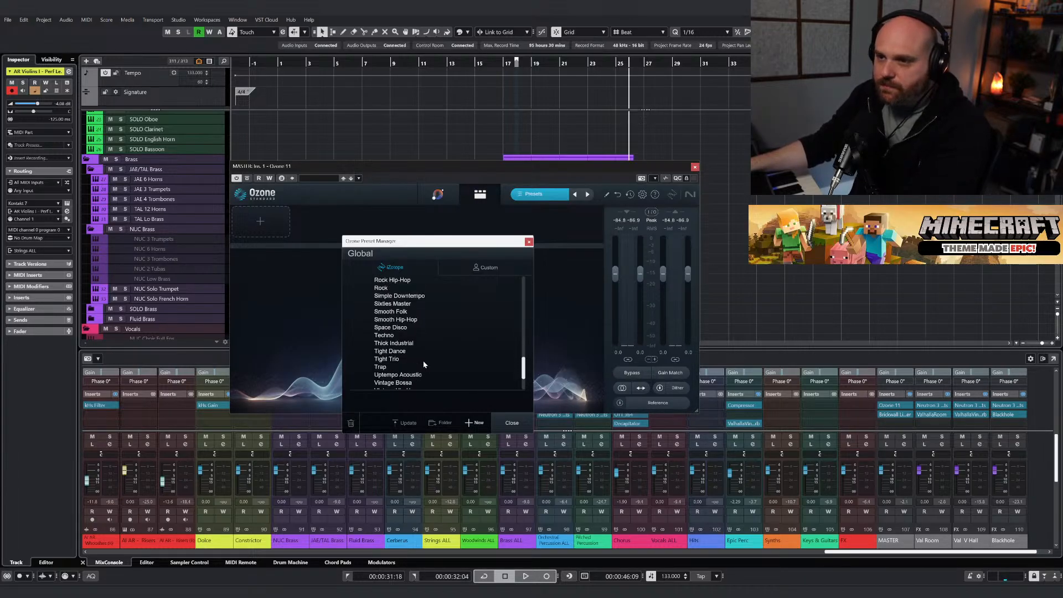
pyautogui.scroll(-1, 424, 361)
pyautogui.click(299, 265)
# Add an Equalizer 1 module in Ozone 11 and boost a bell band by about 0.8 dB near 4487 Hz while the arrangement plays.
pyautogui.click(271, 226)
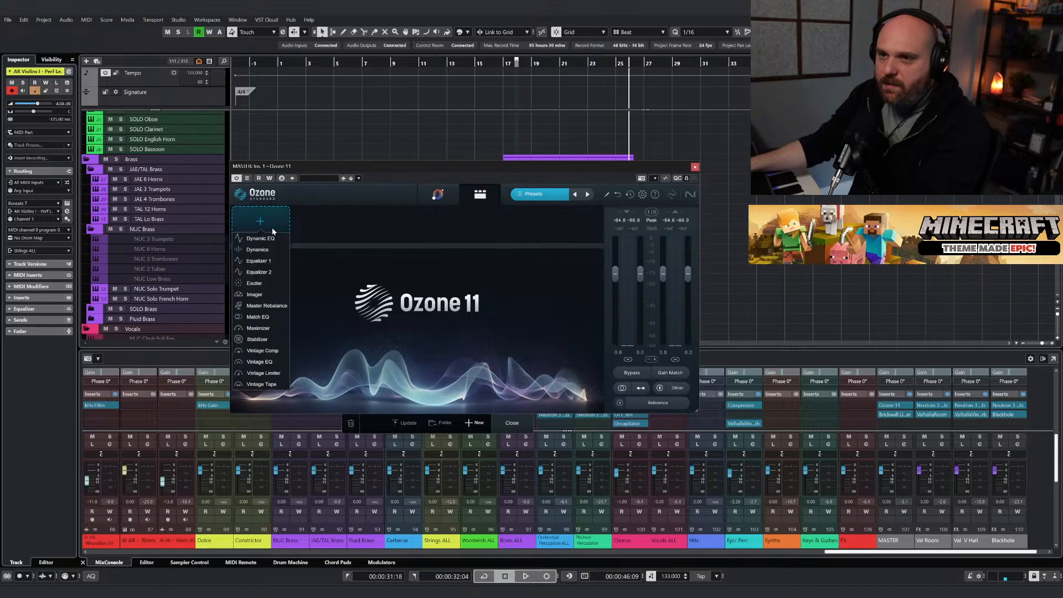
pyautogui.click(260, 260)
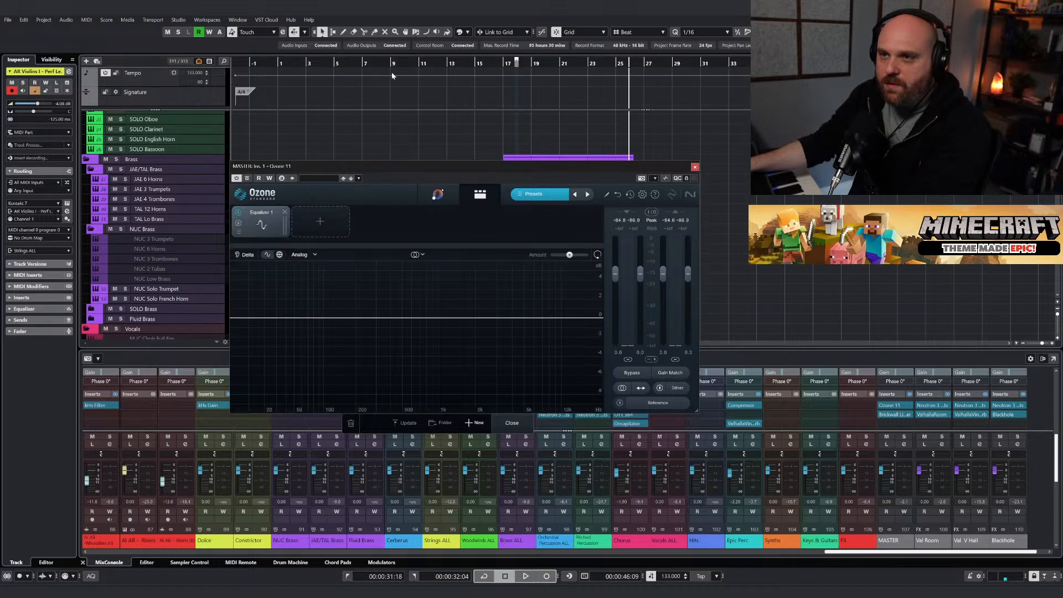
pyautogui.press('space')
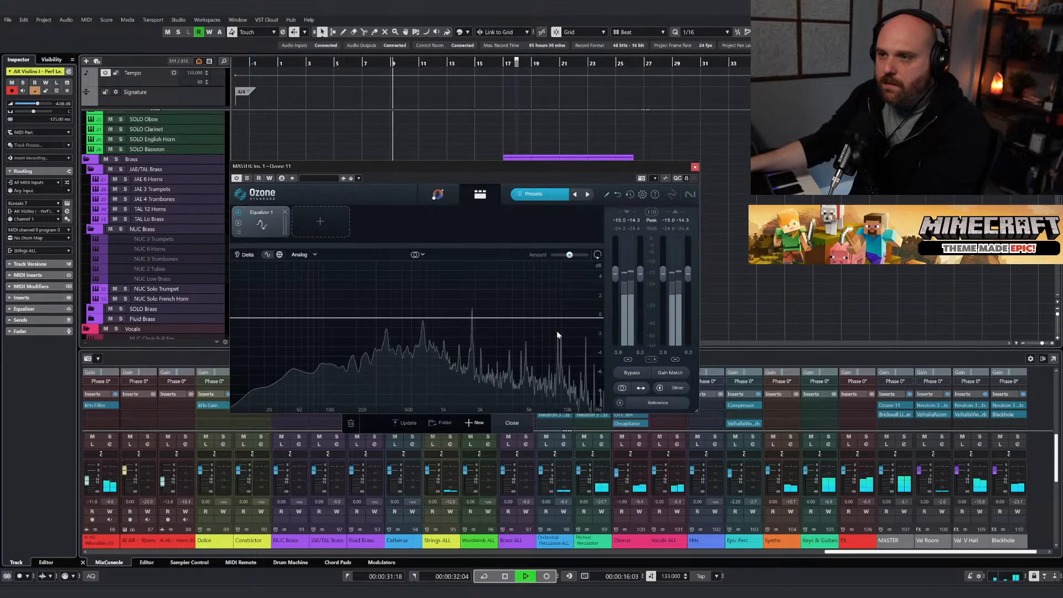
pyautogui.moveTo(544, 318); pyautogui.dragTo(518, 311)
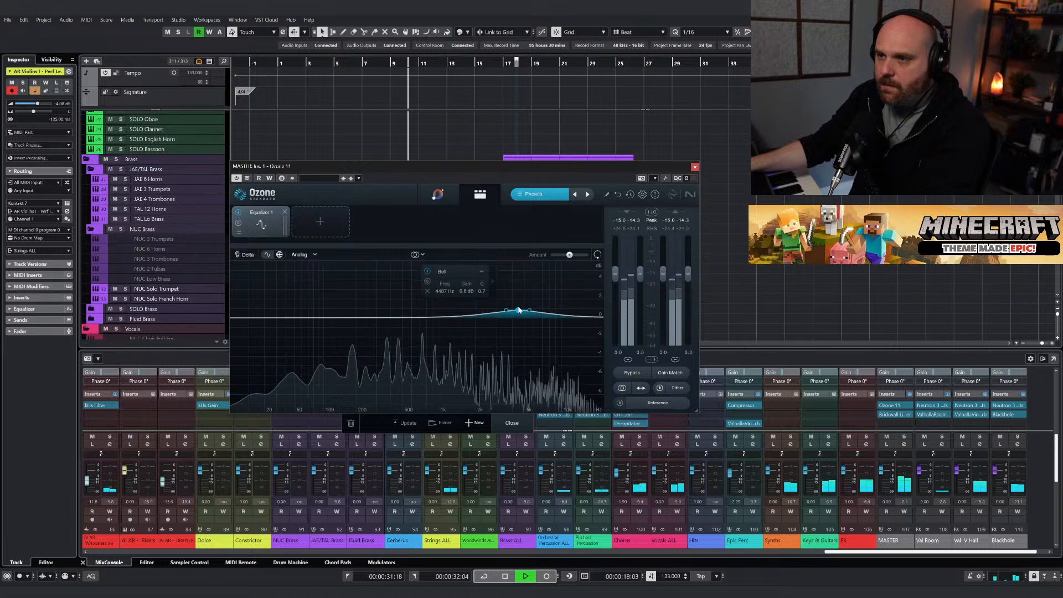
pyautogui.click(522, 63)
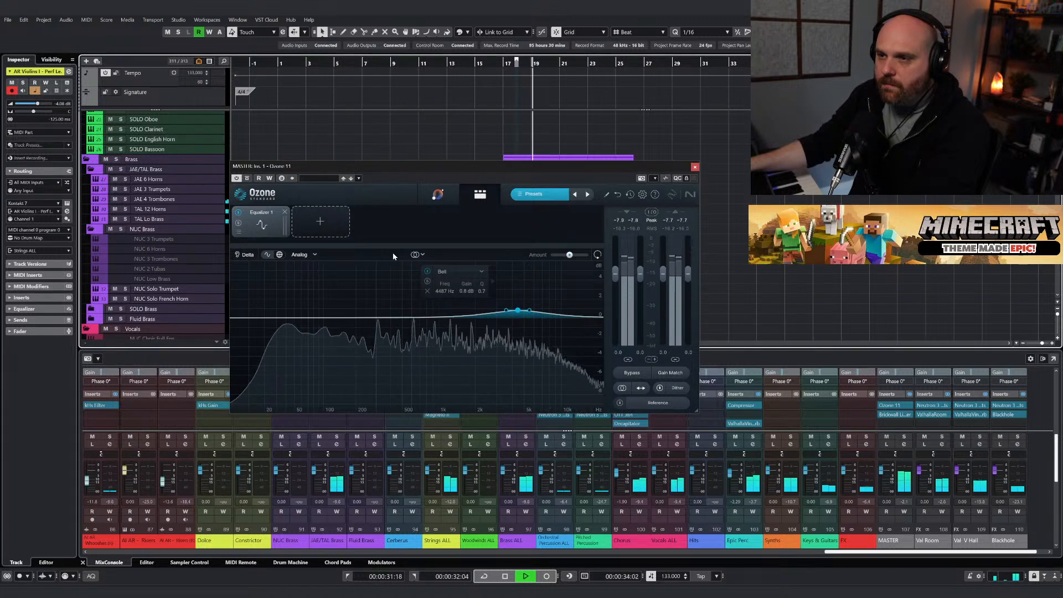
# Add a Maximizer module with about +3.4 dB gain, and enable Upward Compress and Soft Clip, with Soft Clip at about 22%.
pyautogui.click(318, 222)
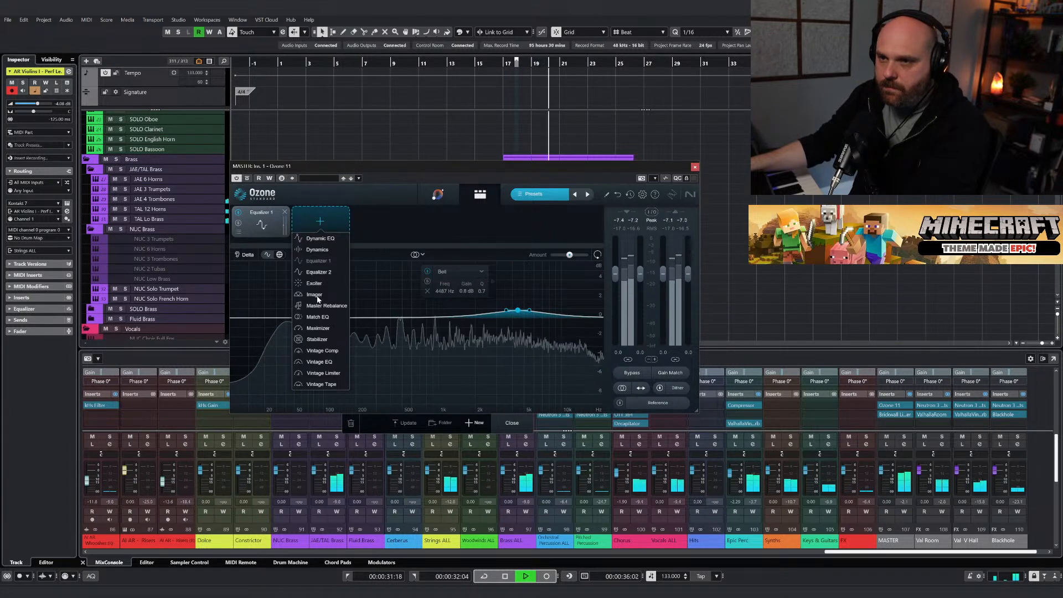
pyautogui.click(305, 328)
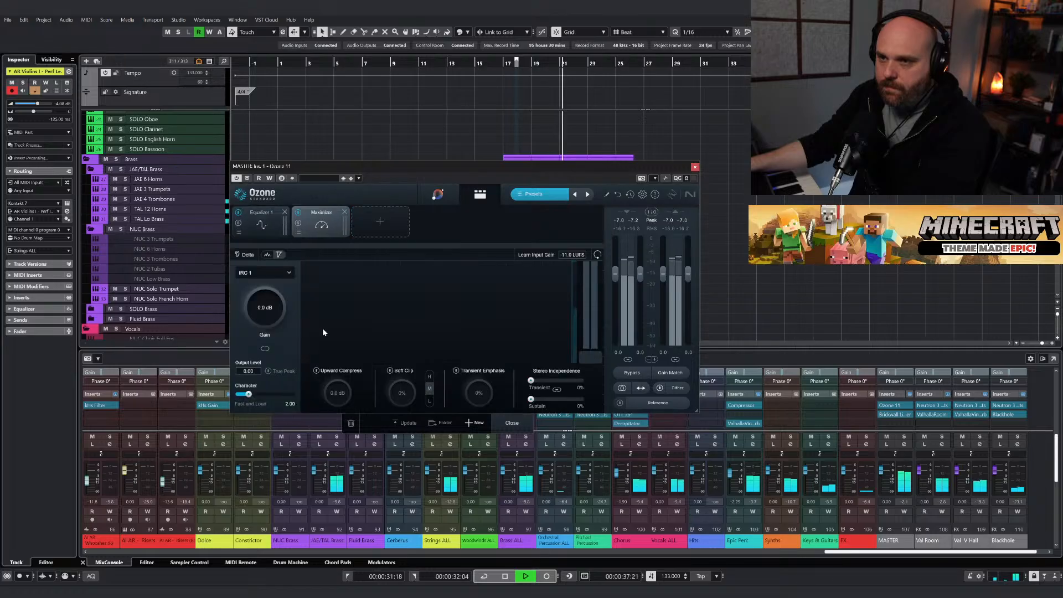
pyautogui.moveTo(266, 294); pyautogui.dragTo(265, 293)
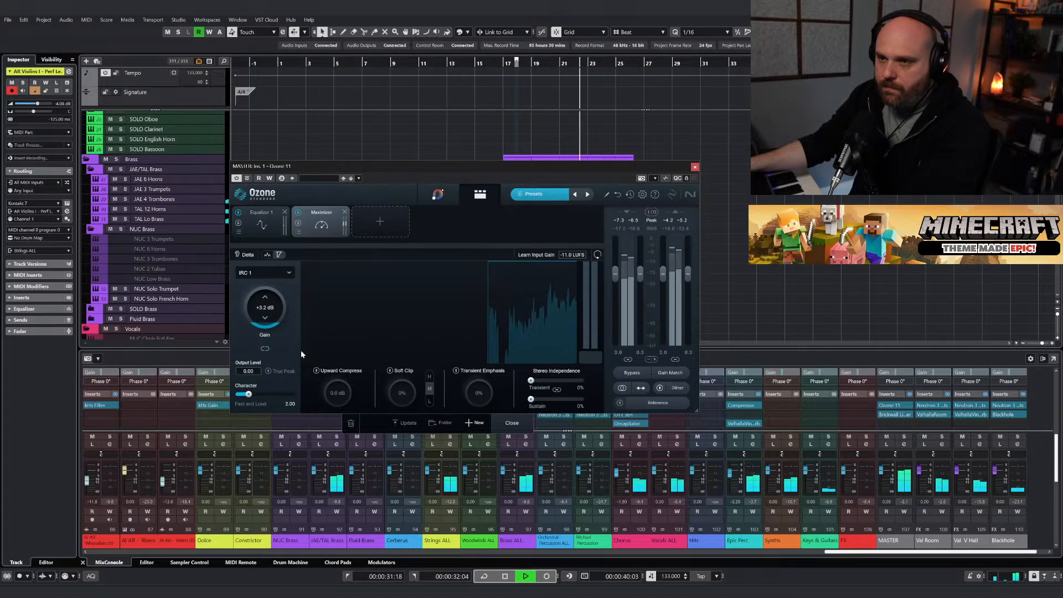
pyautogui.click(317, 370)
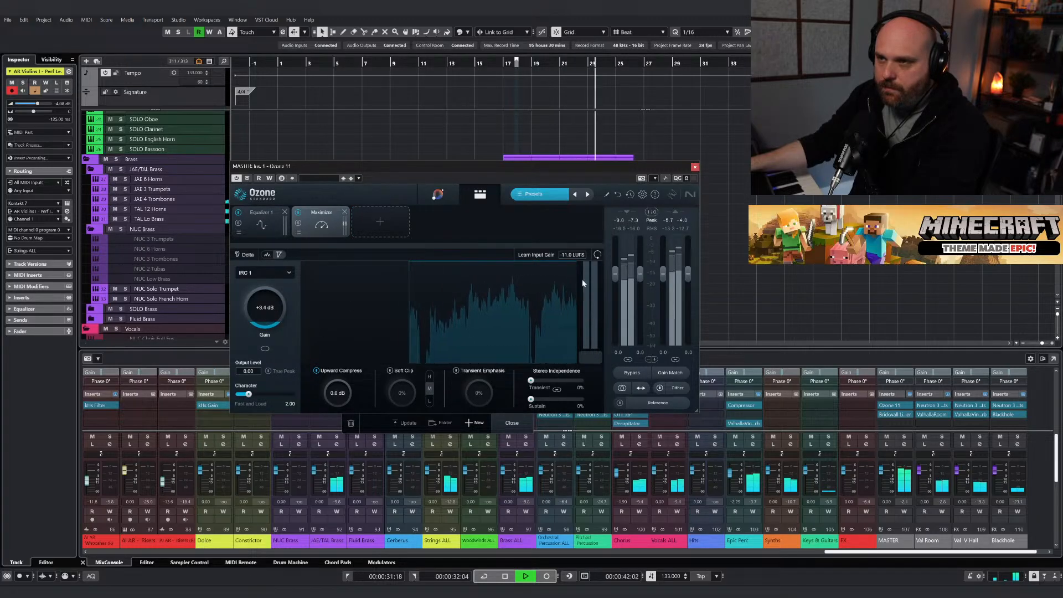
pyautogui.click(394, 370)
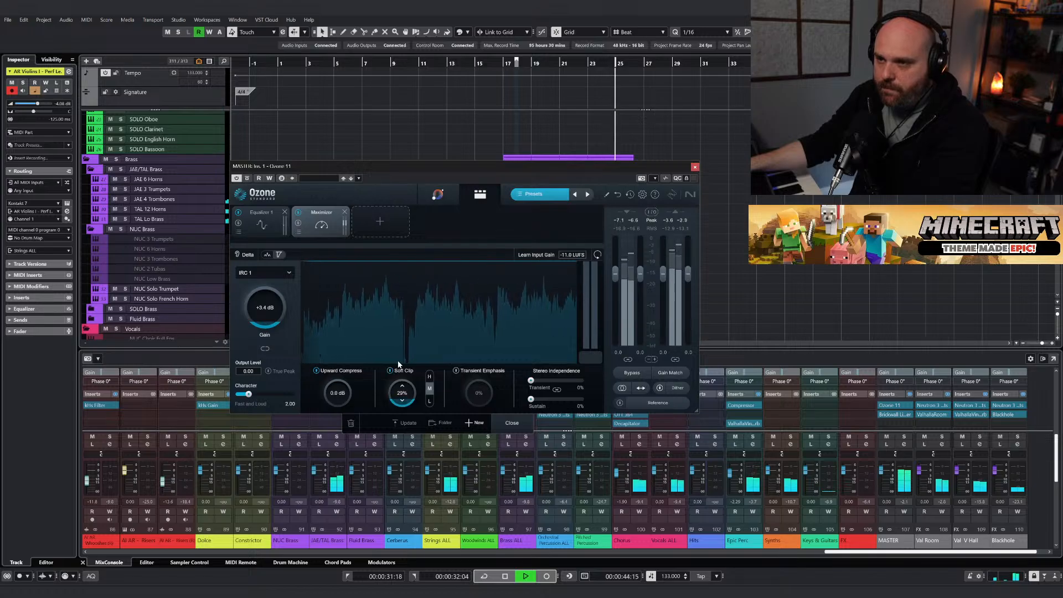
# Cut Equalizer 1 slightly around 189 Hz with a bell band, and add a Dynamic EQ module at the start of the chain.
pyautogui.click(268, 224)
pyautogui.moveTo(341, 340); pyautogui.dragTo(353, 325)
pyautogui.click(380, 221)
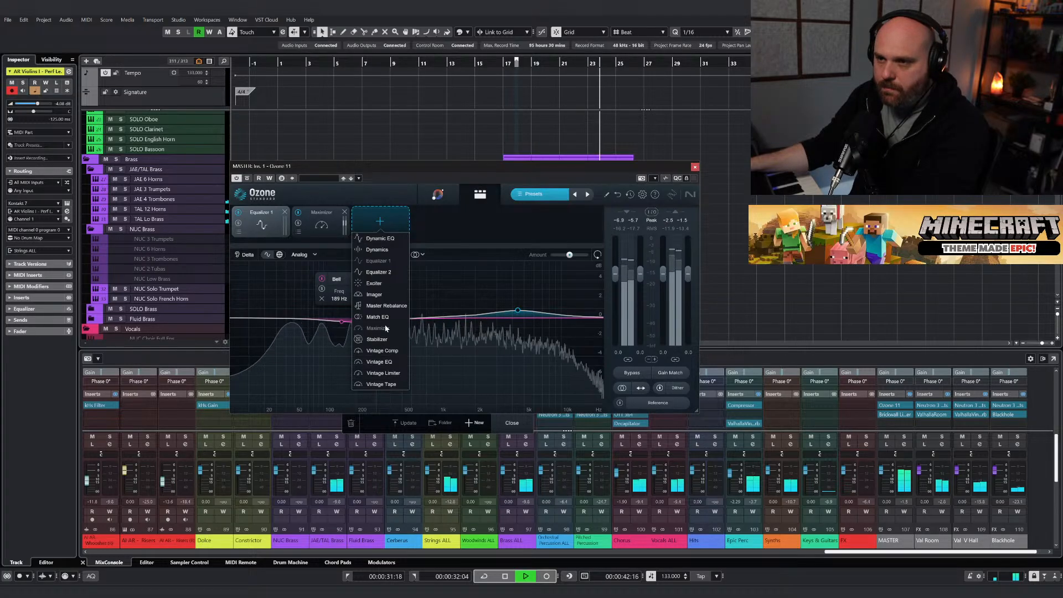
pyautogui.click(381, 238)
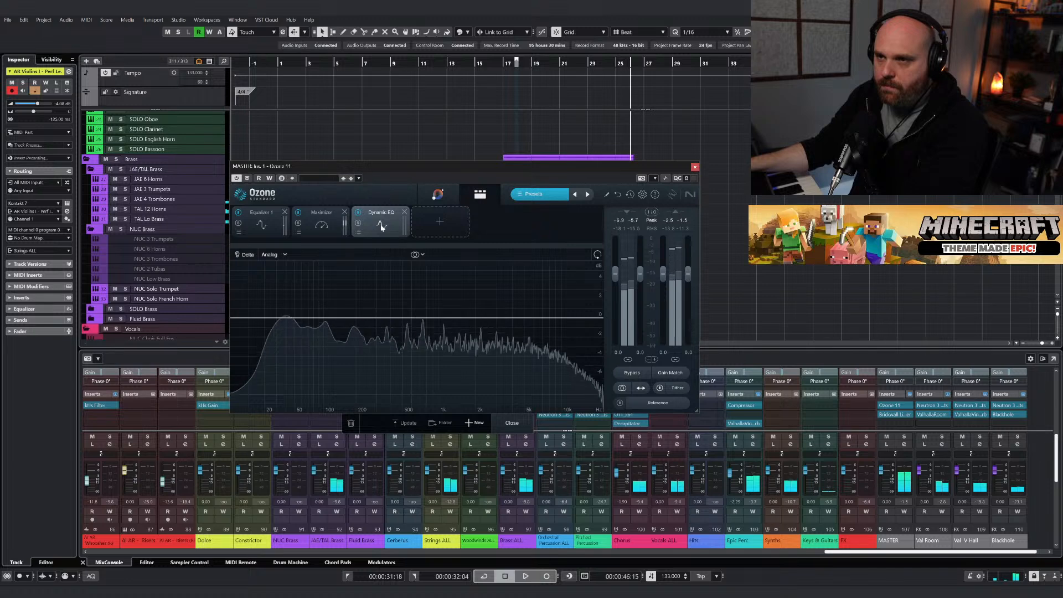
pyautogui.moveTo(382, 224); pyautogui.dragTo(260, 224)
# Load the Enhance Low End preset in Dynamic EQ, play from about bar 17 and close the preset manager.
pyautogui.click(239, 232)
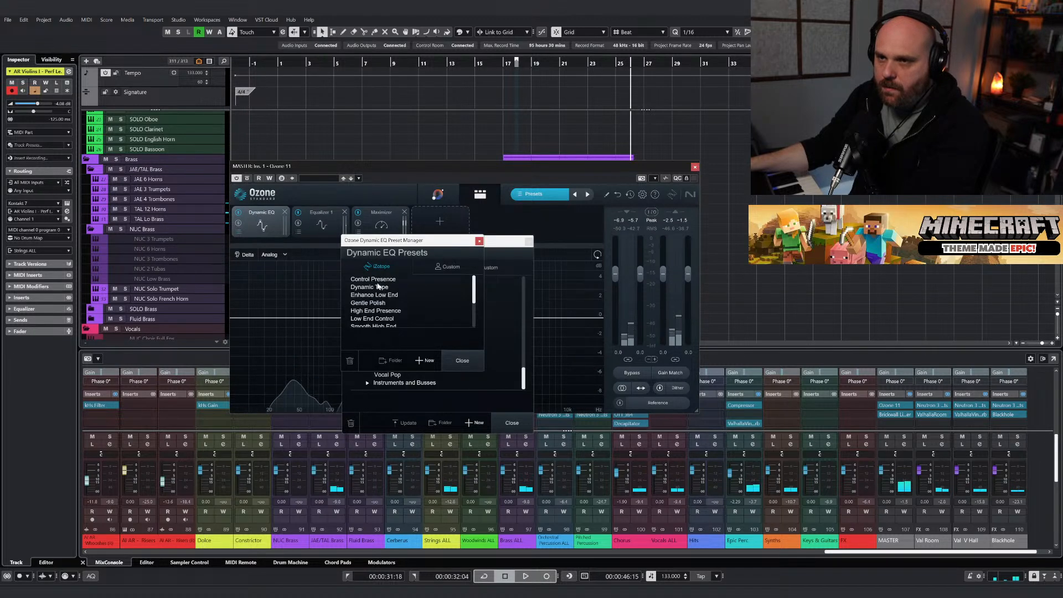
pyautogui.click(387, 295)
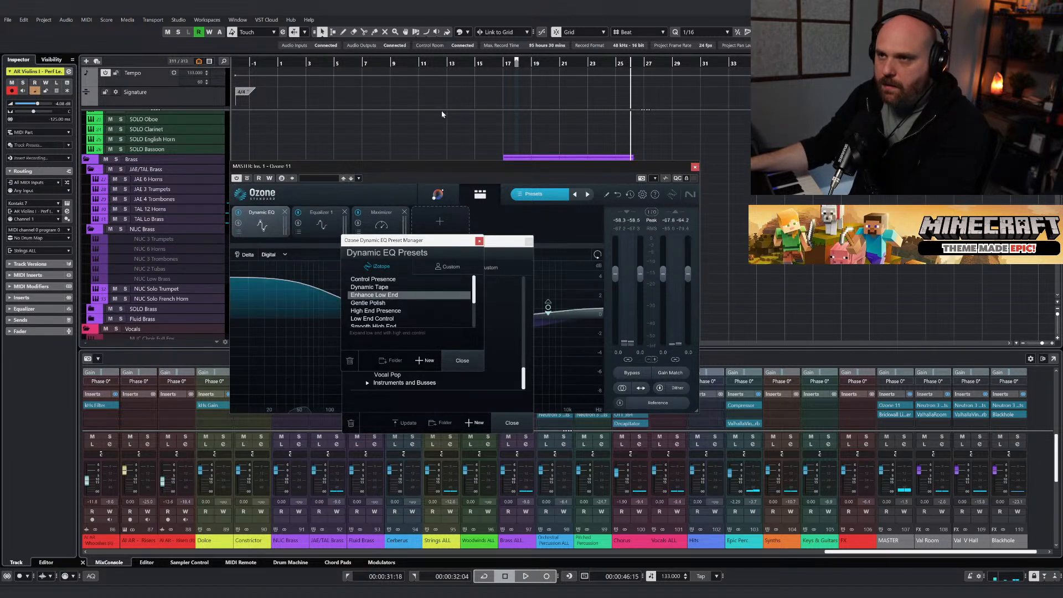
pyautogui.doubleClick(506, 64)
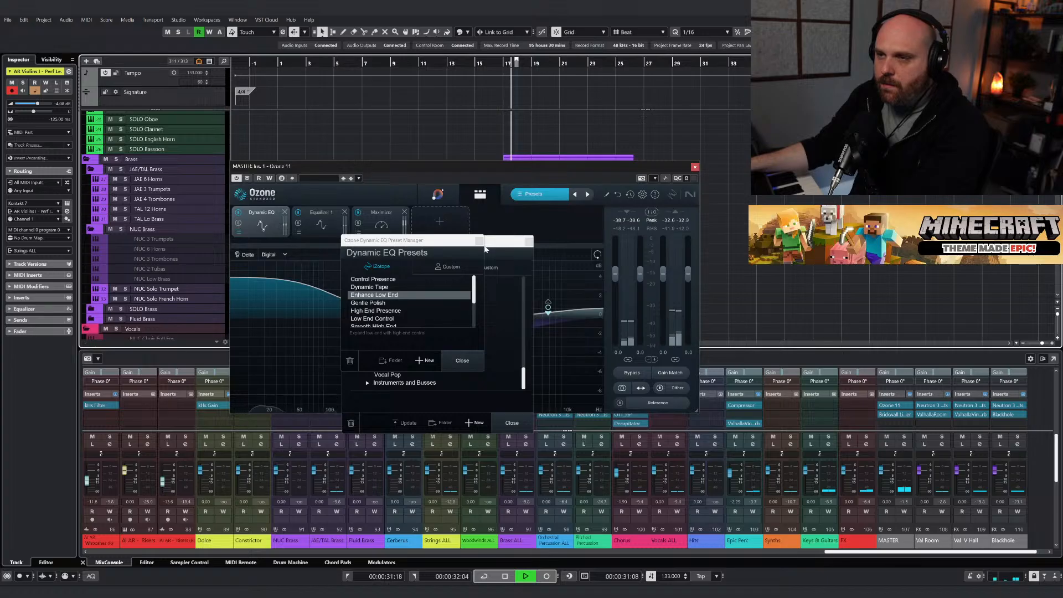
pyautogui.click(464, 361)
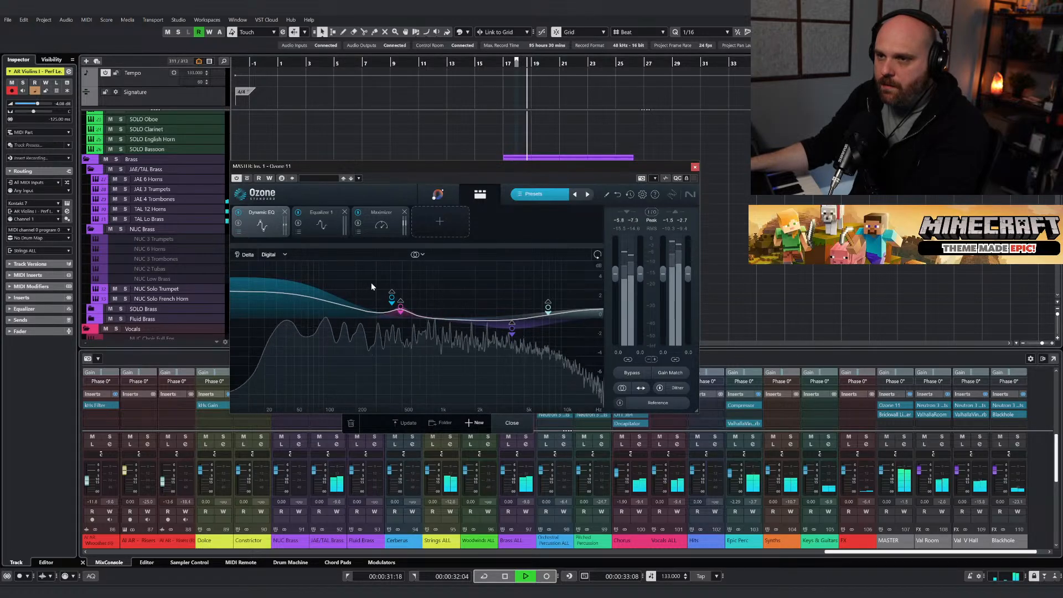
# Raise the Maximizer gain to about +4 dB during playback.
pyautogui.click(371, 225)
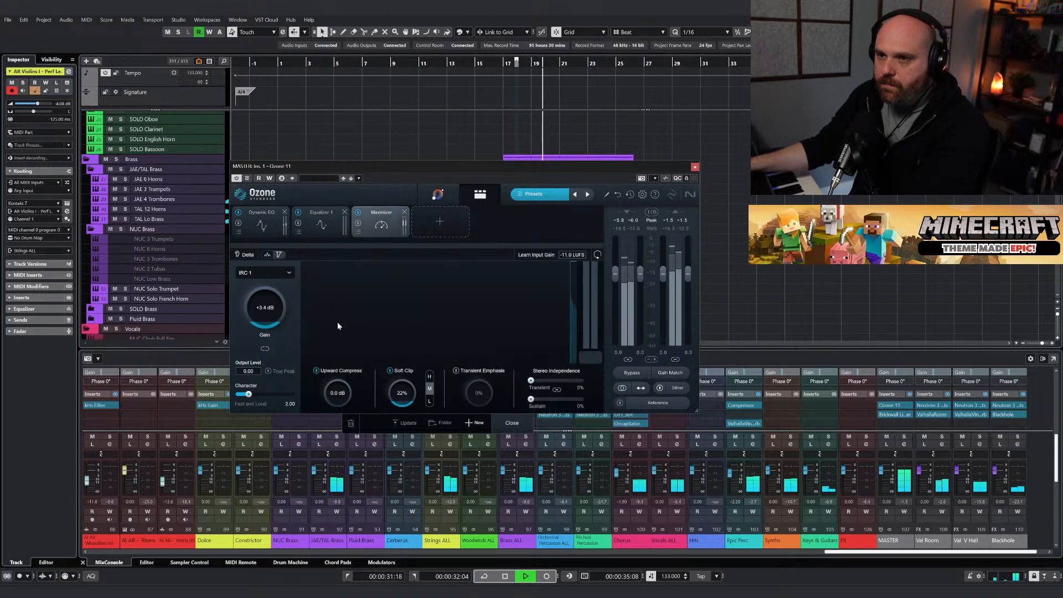
pyautogui.scroll(7, 270, 307)
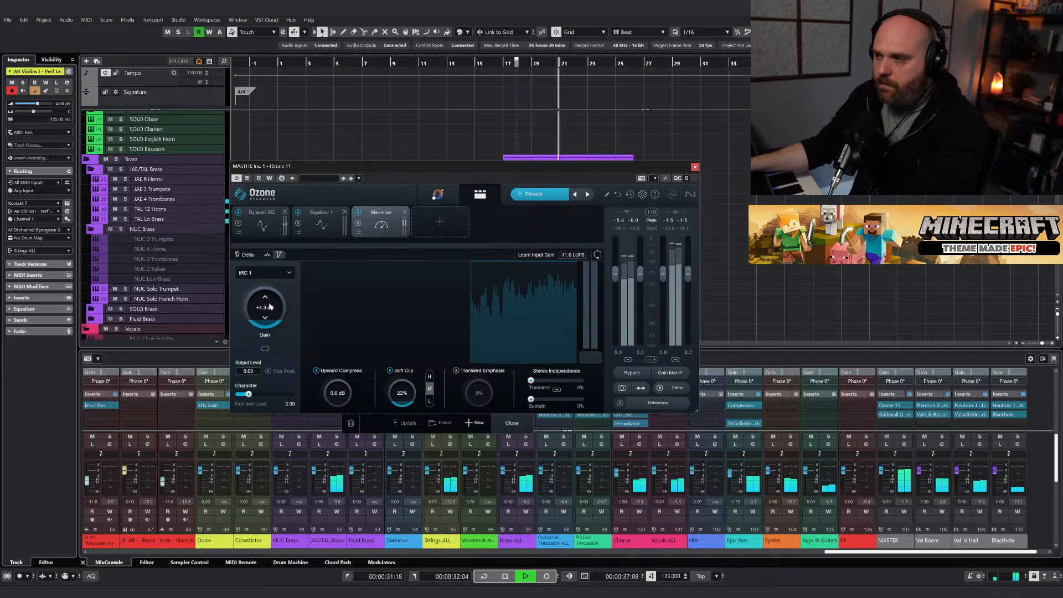
pyautogui.scroll(-1, 271, 307)
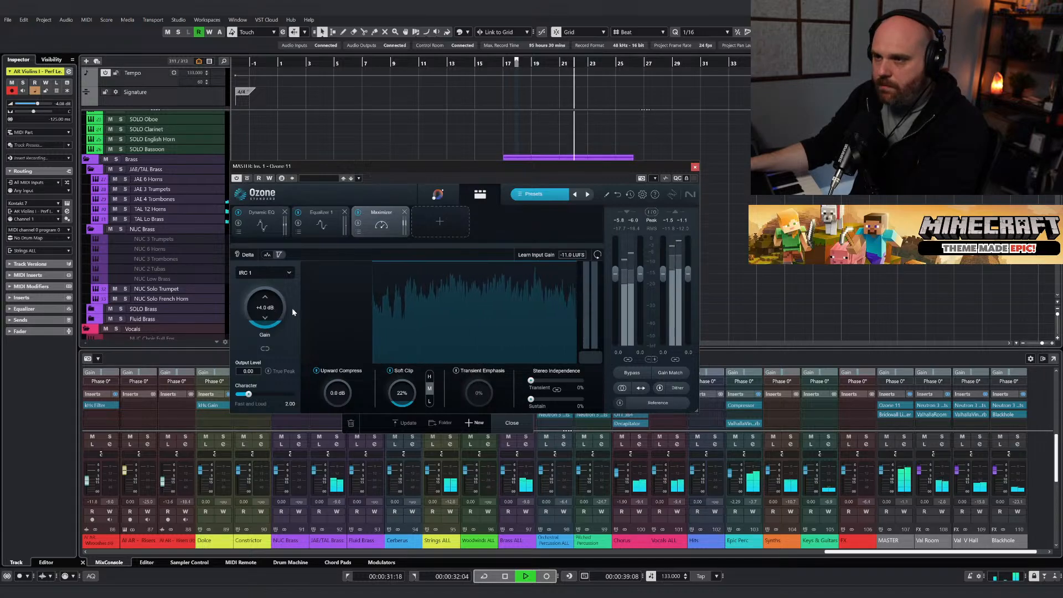
# Review Equalizer 1, trim Dynamic EQ's Baxandall Bass band to about 1.8 dB gain, and close Ozone 11 with playback stopped.
pyautogui.click(321, 223)
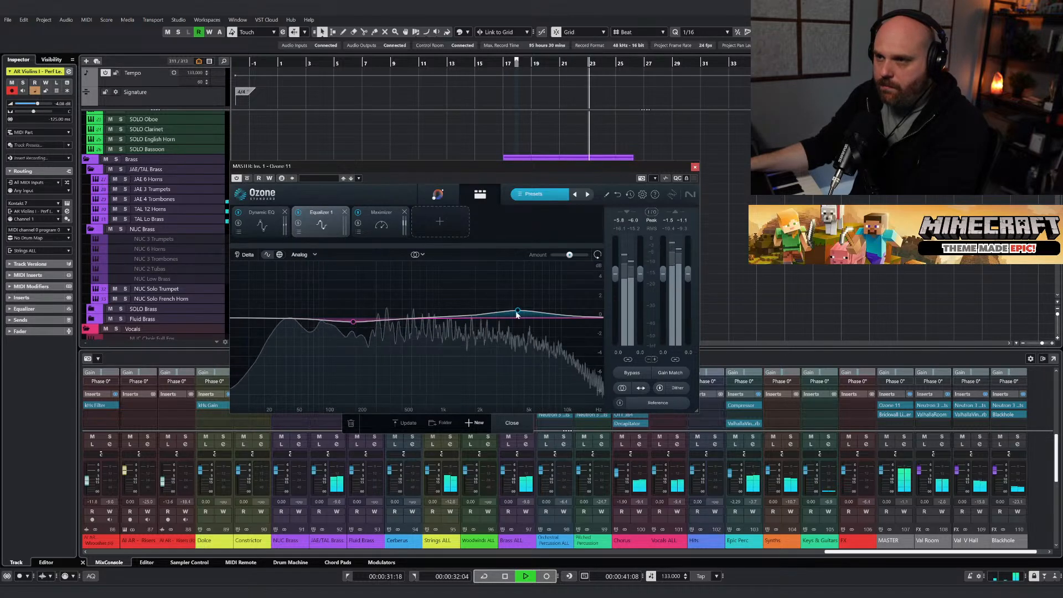
pyautogui.click(264, 227)
pyautogui.moveTo(391, 308)
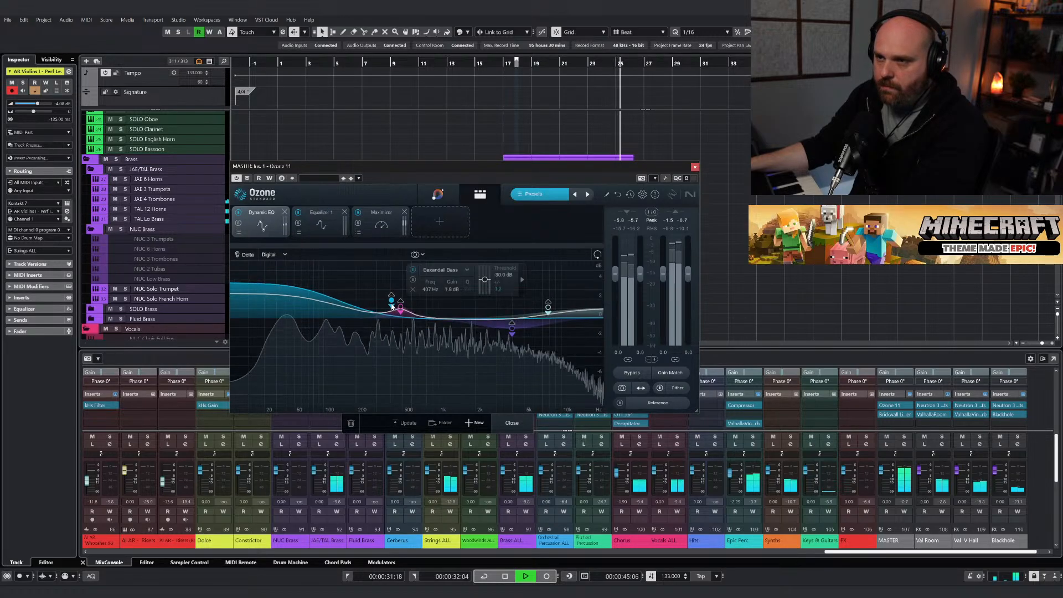
pyautogui.click(695, 167)
pyautogui.rightClick(685, 189)
pyautogui.click(686, 189)
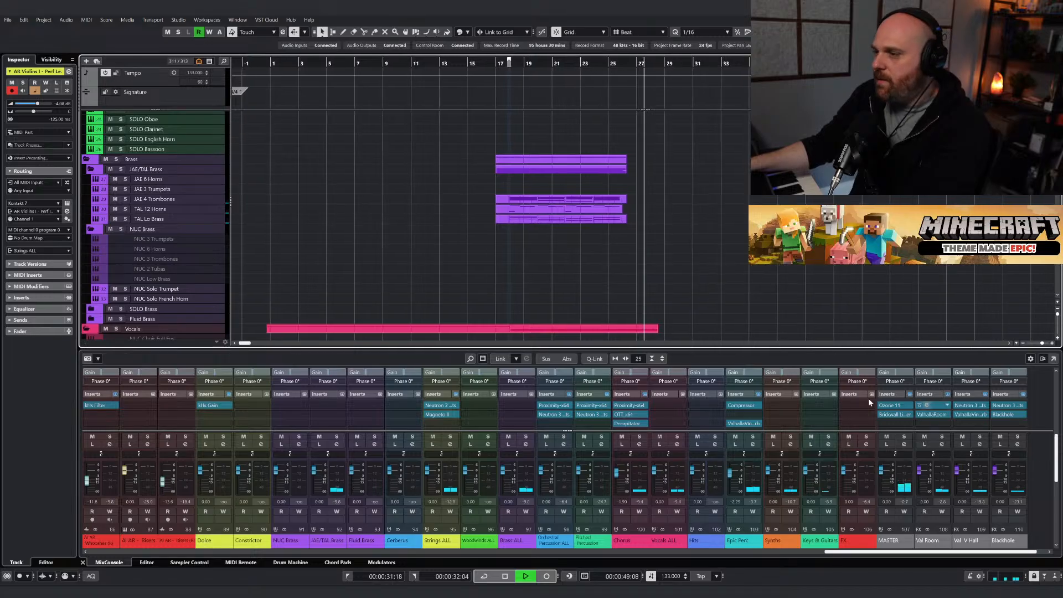
pyautogui.press('space')
# Move the Brickwall Limiter down one slot on MASTER and insert OTT_x64 between Ozone 11 and the limiter.
pyautogui.moveTo(897, 414); pyautogui.dragTo(900, 422)
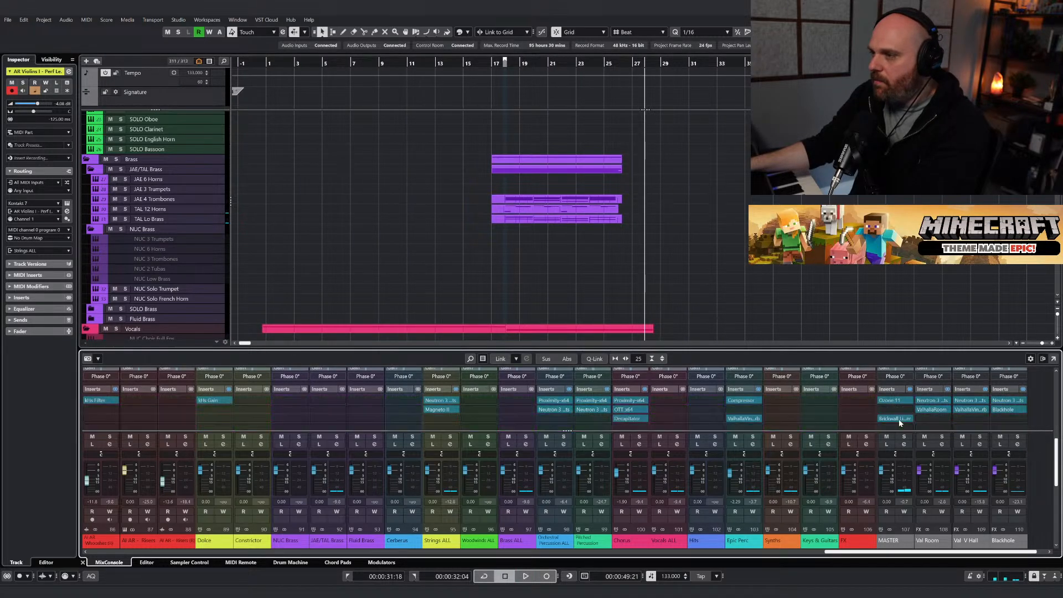
pyautogui.click(898, 414)
pyautogui.write('ott')
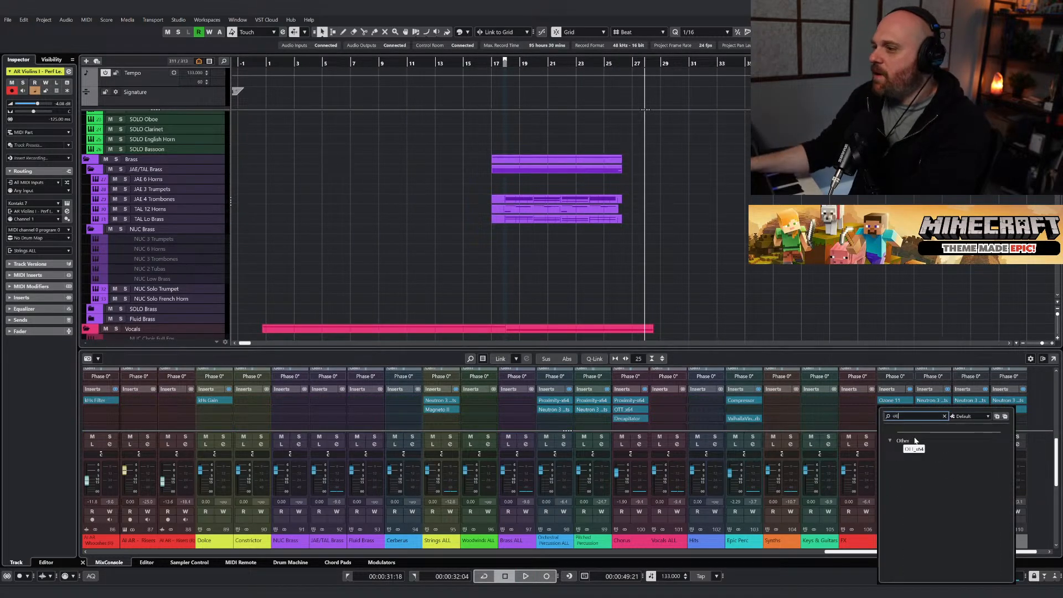
pyautogui.click(913, 449)
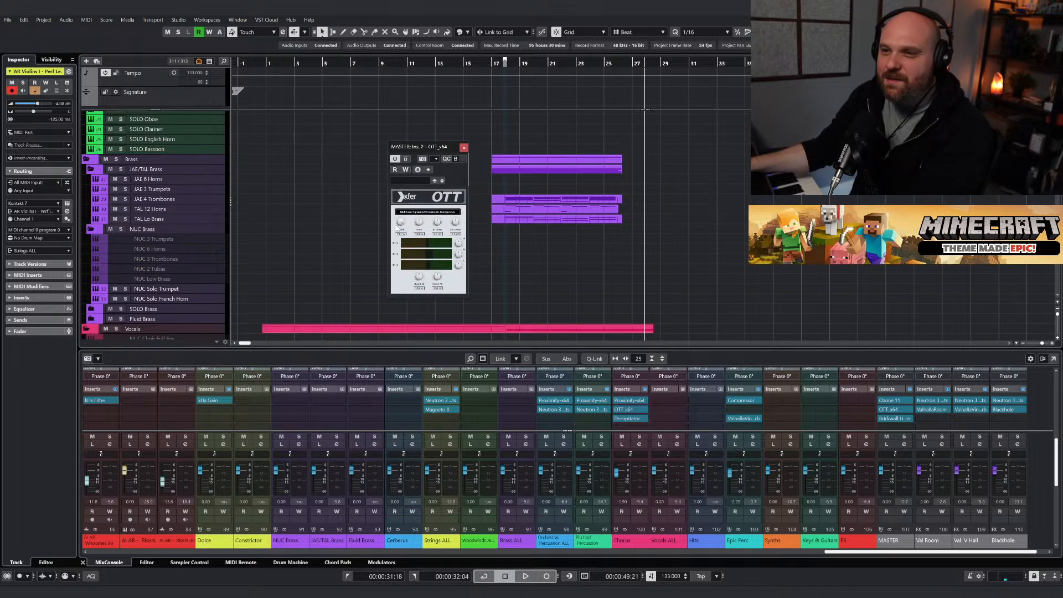
# Play the climax from about bar 18 to bar 26 through OTT on the master, and close the OTT window.
pyautogui.click(505, 64)
pyautogui.press('space')
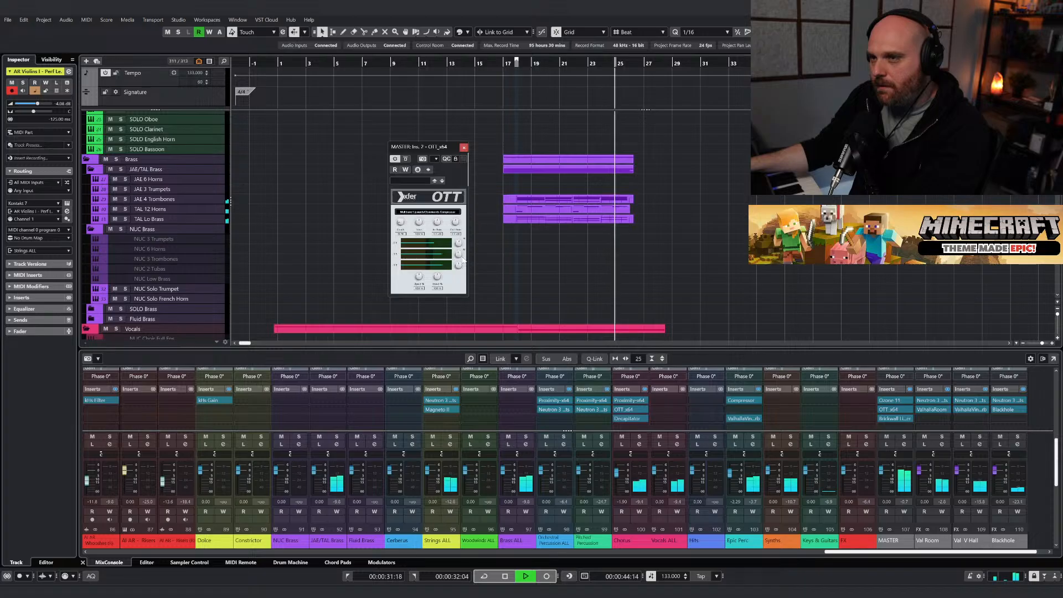
pyautogui.click(463, 147)
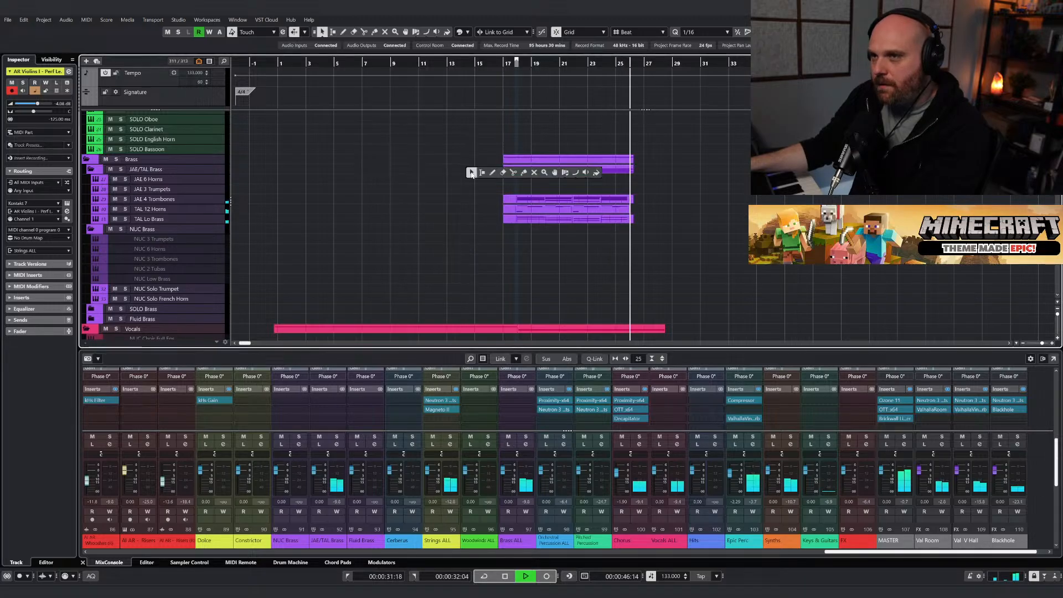
pyautogui.press('space')
pyautogui.rightClick(471, 175)
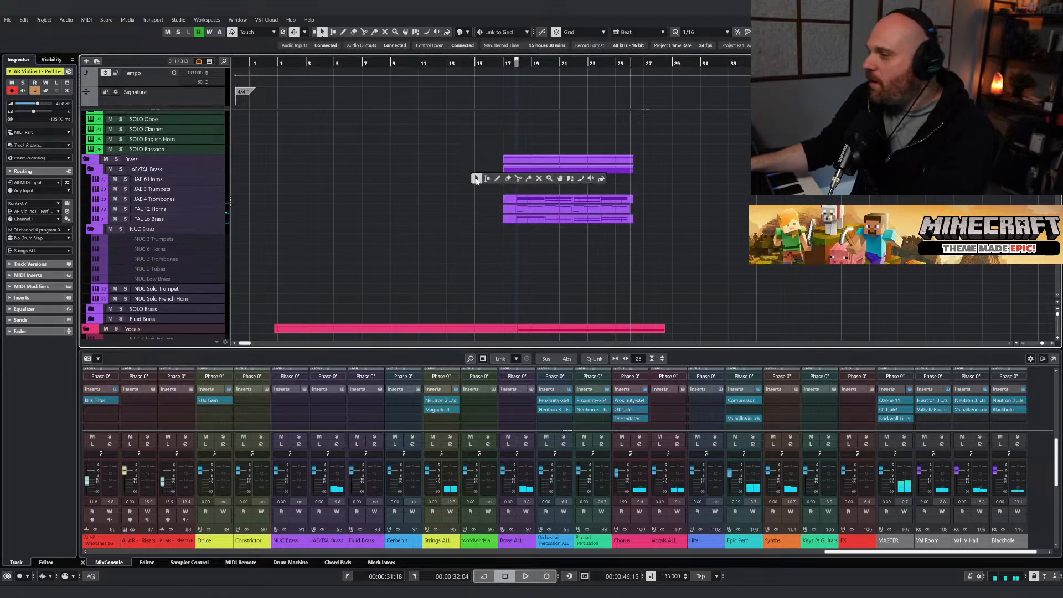
# Examine the opening of the vocal, hits, pitched percussion and string parts, and place the project cursor at bar 1.
pyautogui.press('g')
pyautogui.press('g')
pyautogui.press('g')
pyautogui.press('g')
pyautogui.click(254, 64)
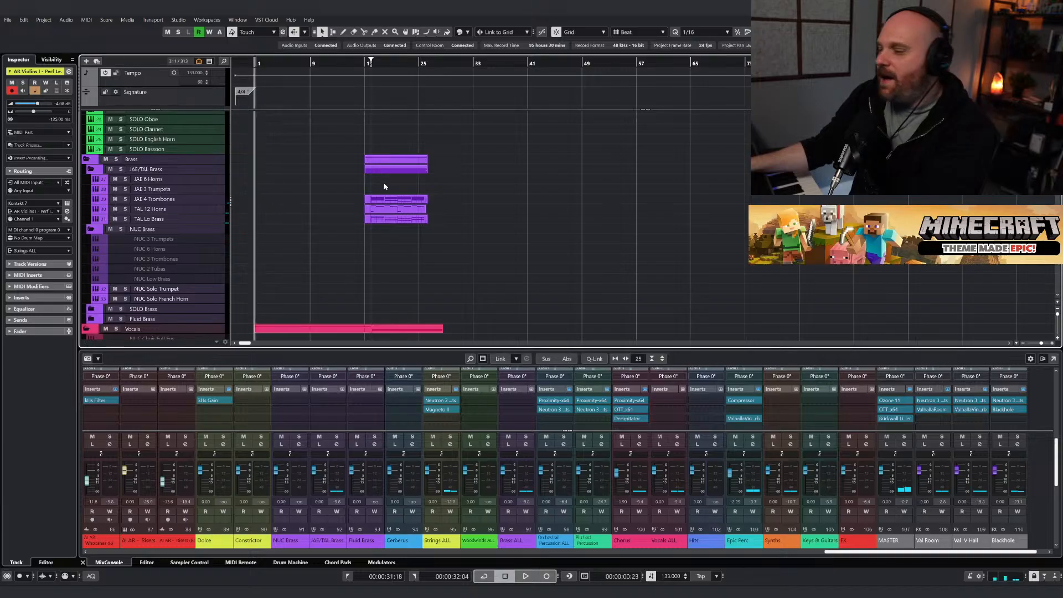
pyautogui.press('h')
pyautogui.press('h')
pyautogui.press('h')
pyautogui.press('h')
pyautogui.press('h')
pyautogui.press('h')
pyautogui.press('h')
pyautogui.press('h')
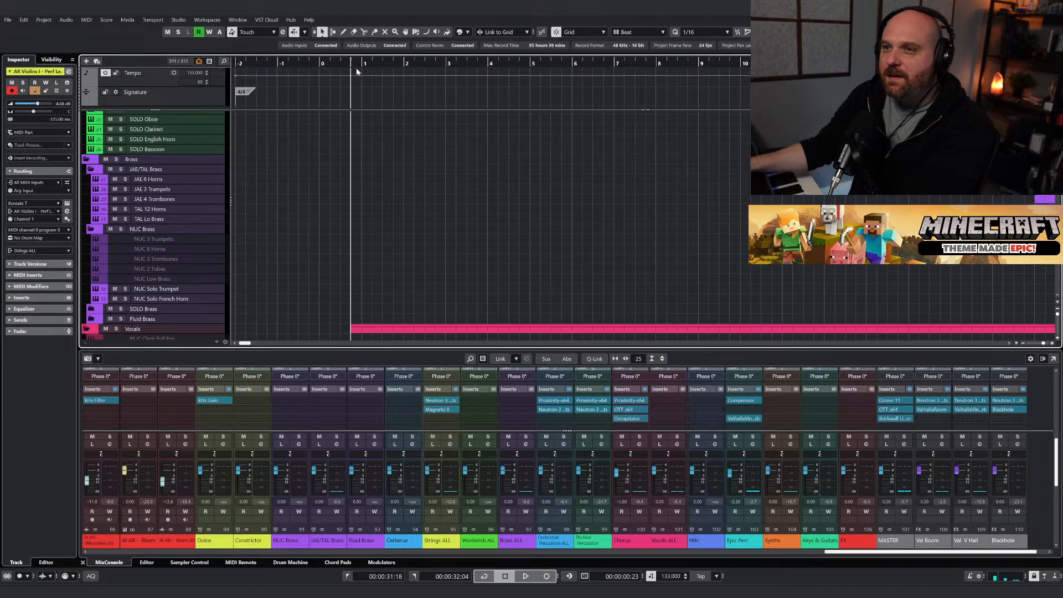
pyautogui.scroll(10, 398, 161)
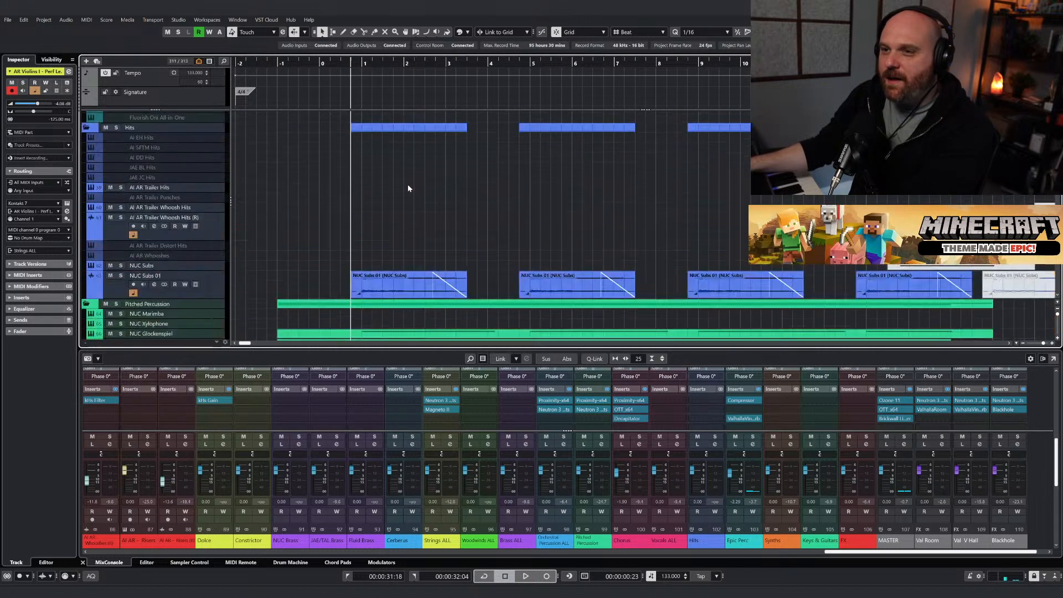
pyautogui.scroll(5, 393, 187)
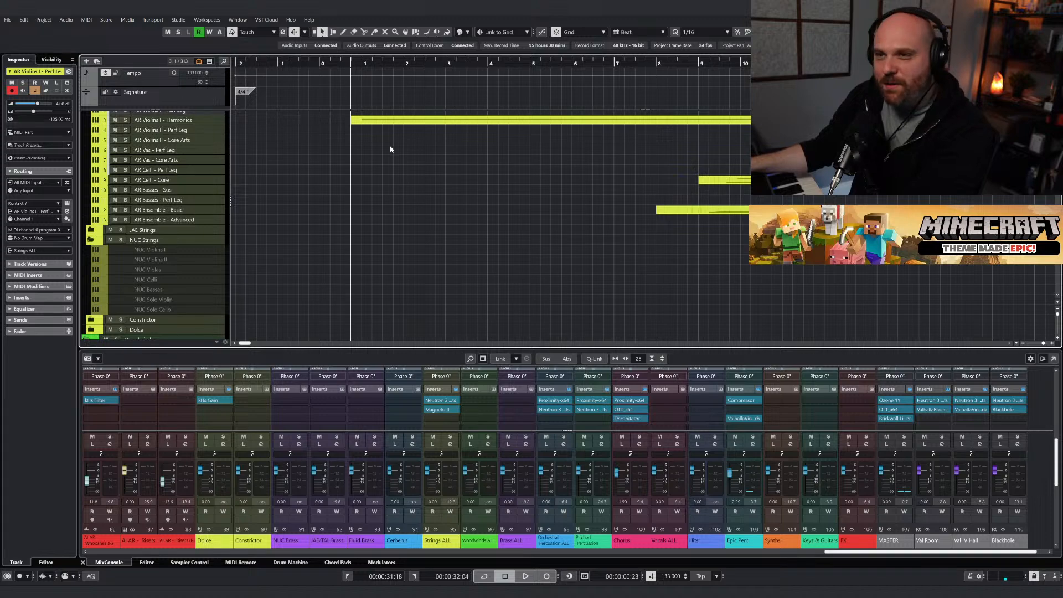
pyautogui.press('h')
pyautogui.press('h')
pyautogui.click(451, 63)
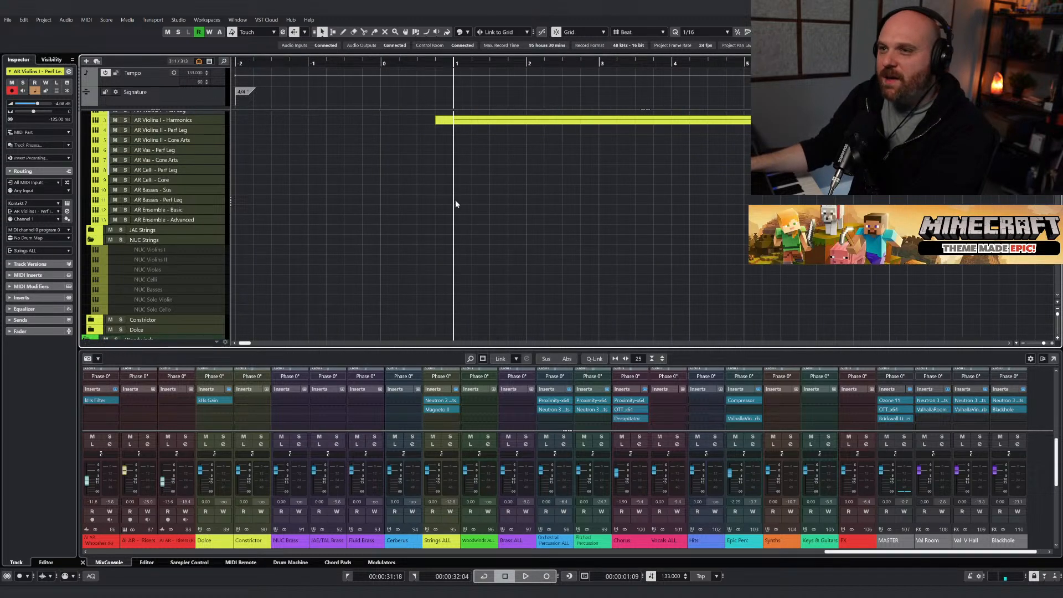
# Examine the synth, Keys & Guitars and FX parts from bar 1, down to the pings, whooshes and risers.
pyautogui.press('g')
pyautogui.scroll(-8, 476, 238)
pyautogui.scroll(-8, 402, 248)
pyautogui.scroll(-15, 407, 249)
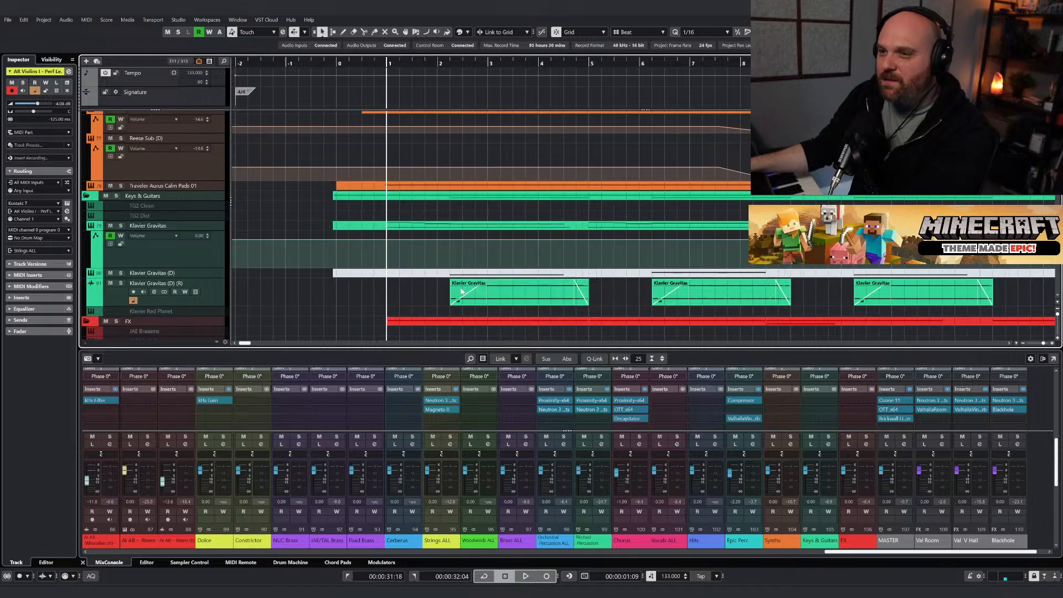
pyautogui.press('g')
pyautogui.scroll(-12, 382, 272)
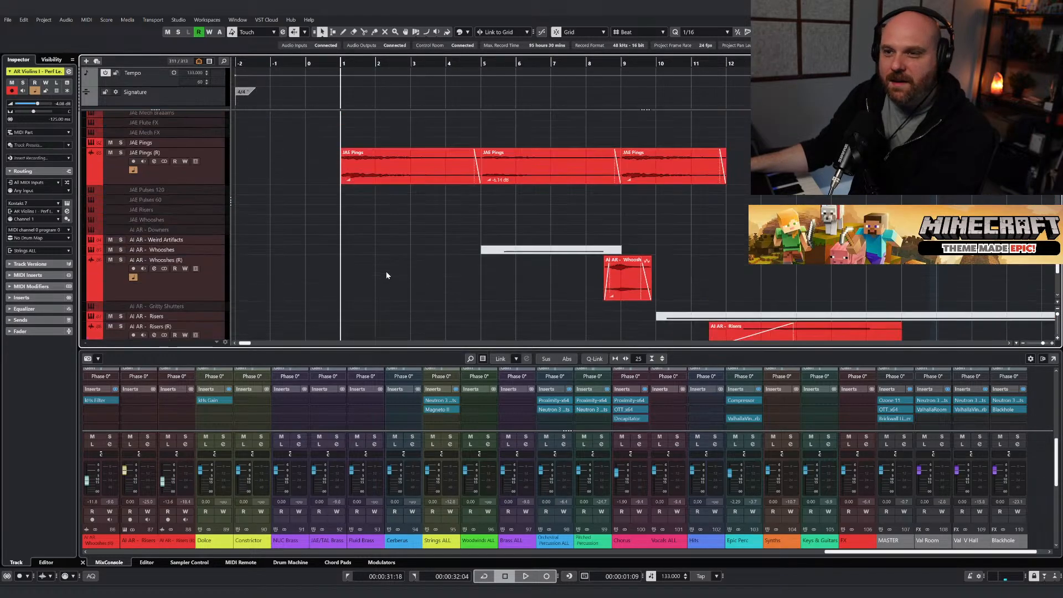
# Place the project cursor just before bar 1 and play the arrangement through to about bar 18.
pyautogui.scroll(2, 387, 272)
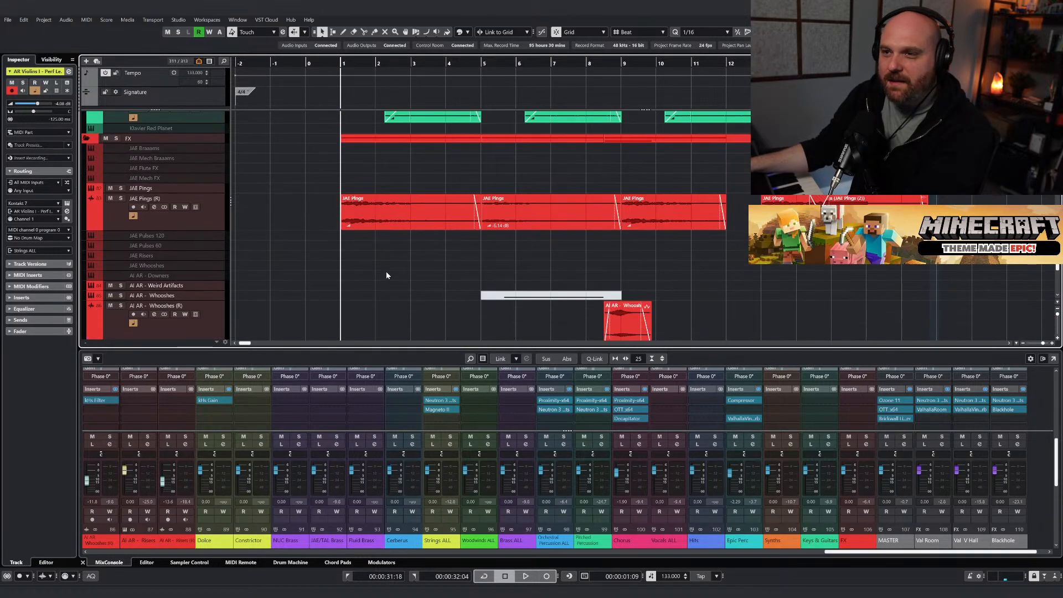
pyautogui.click(336, 63)
pyautogui.press('h')
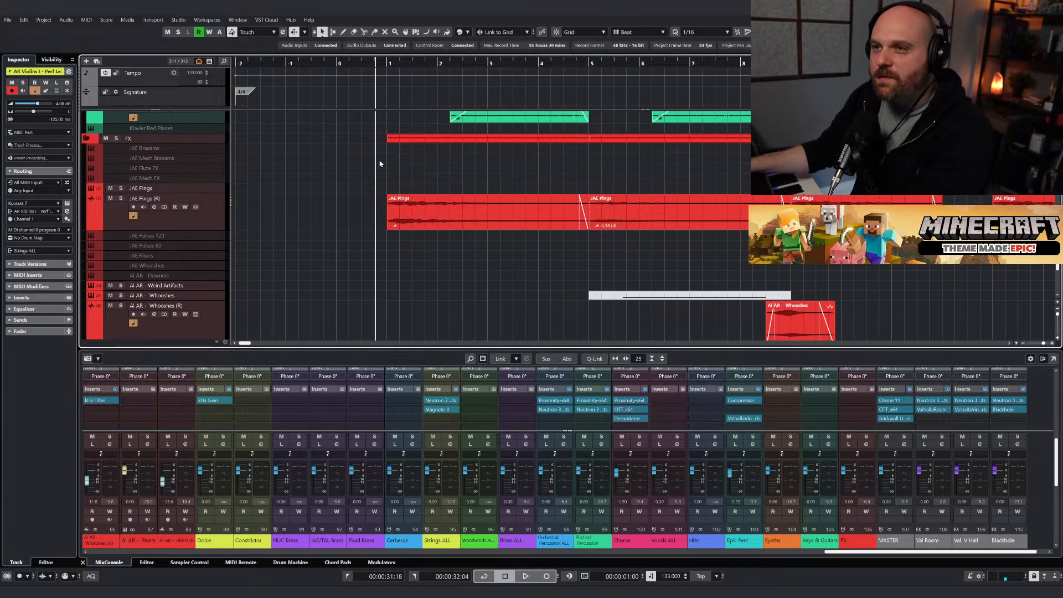
pyautogui.press('g')
pyautogui.scroll(-10, 380, 164)
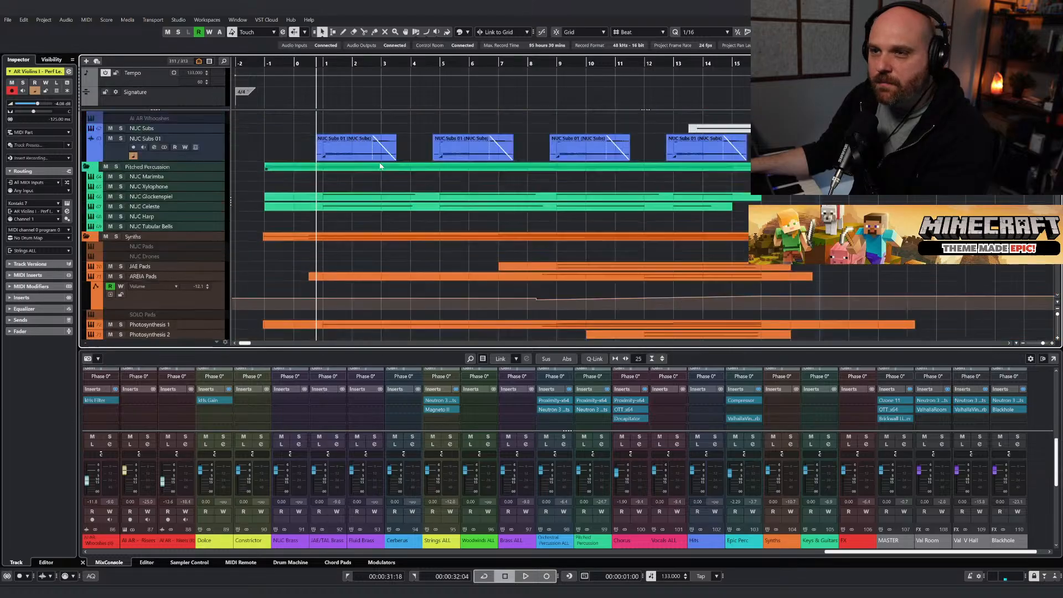
pyautogui.scroll(10, 380, 165)
pyautogui.scroll(-13, 382, 177)
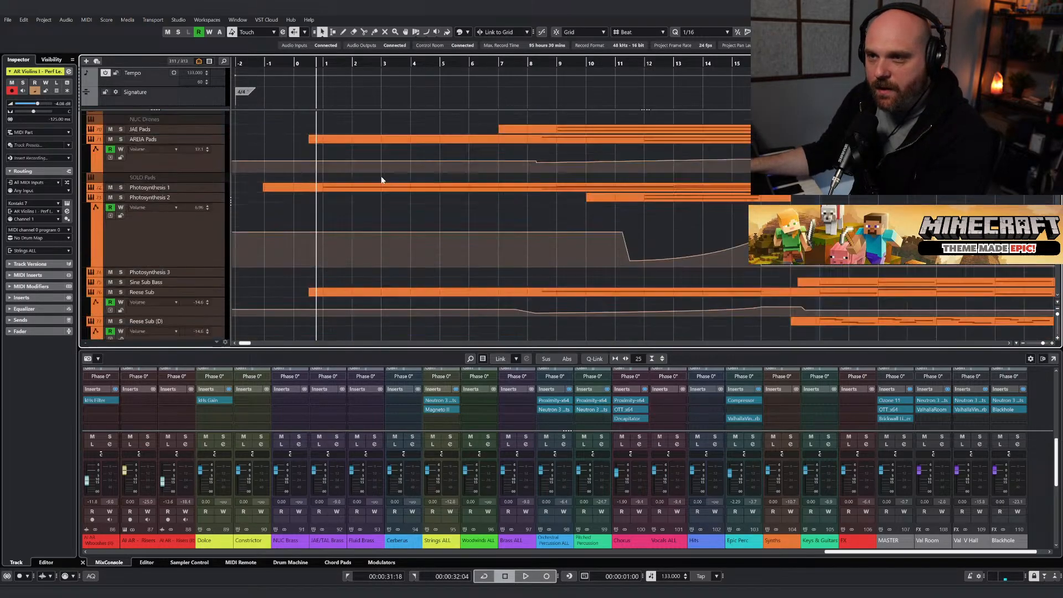
pyautogui.scroll(-10, 381, 179)
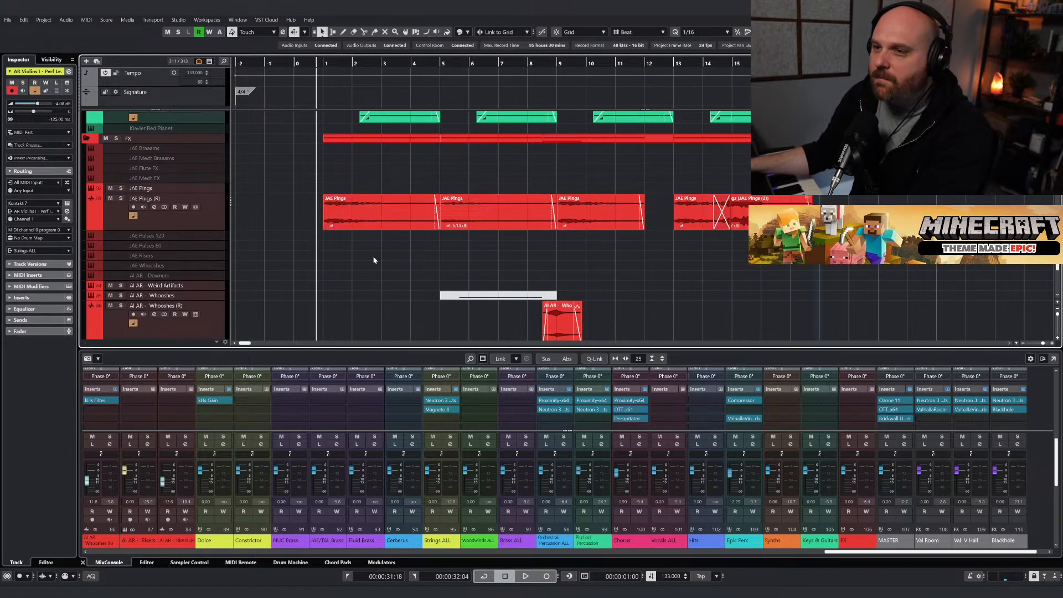
pyautogui.press('space')
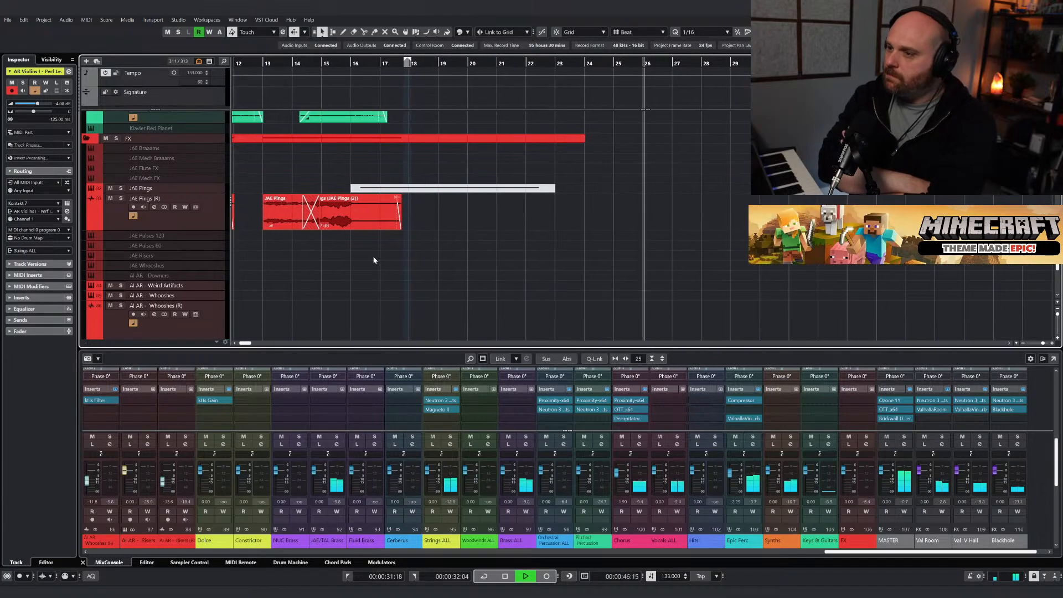
pyautogui.press('space')
# Collapse the Strings, Woodwinds, Brass, Vocals, Orchestral Percussion, Epic Perc, Flourish Perc and Hits folder tracks.
pyautogui.scroll(15, 407, 212)
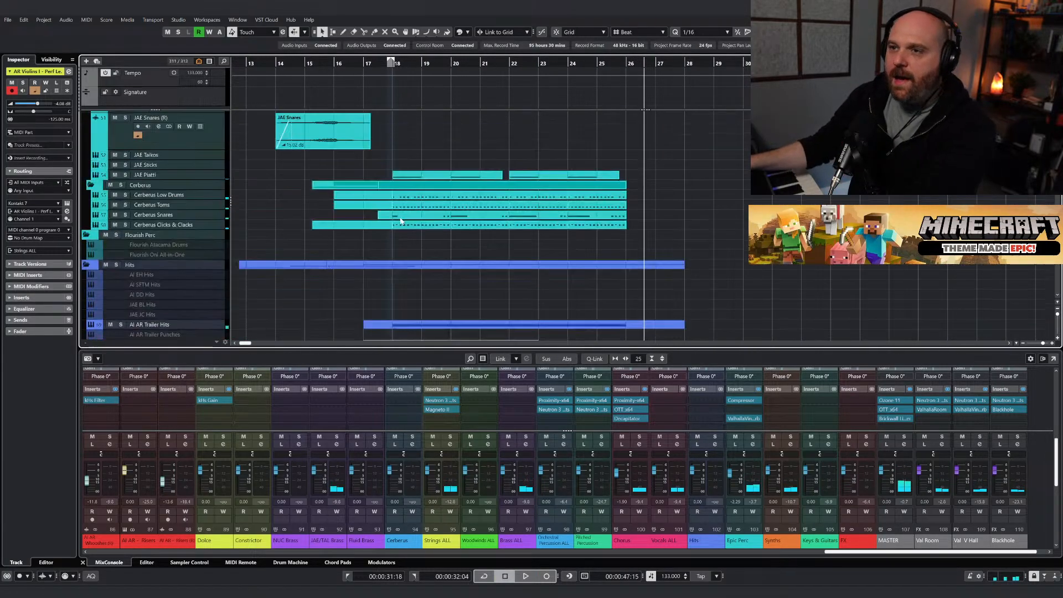
pyautogui.click(87, 127)
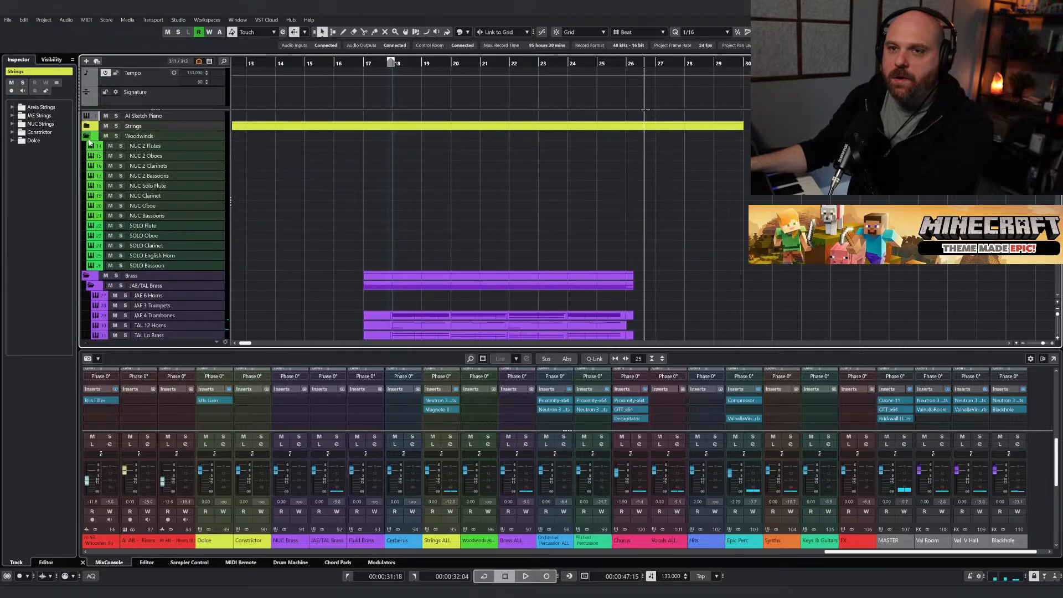
pyautogui.click(87, 136)
pyautogui.click(87, 146)
pyautogui.click(87, 156)
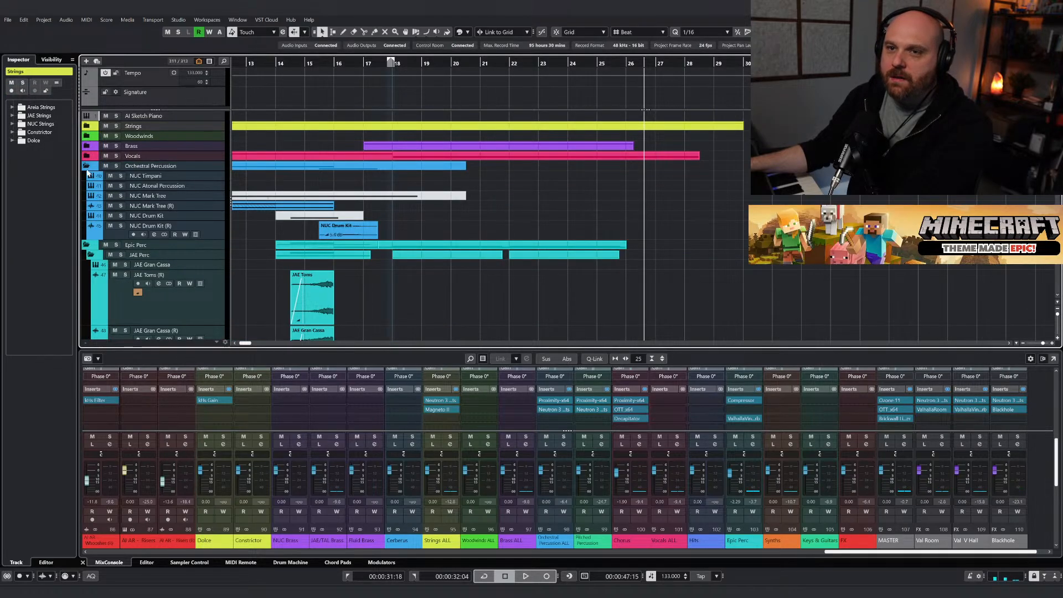
pyautogui.click(87, 167)
pyautogui.click(87, 176)
pyautogui.click(86, 186)
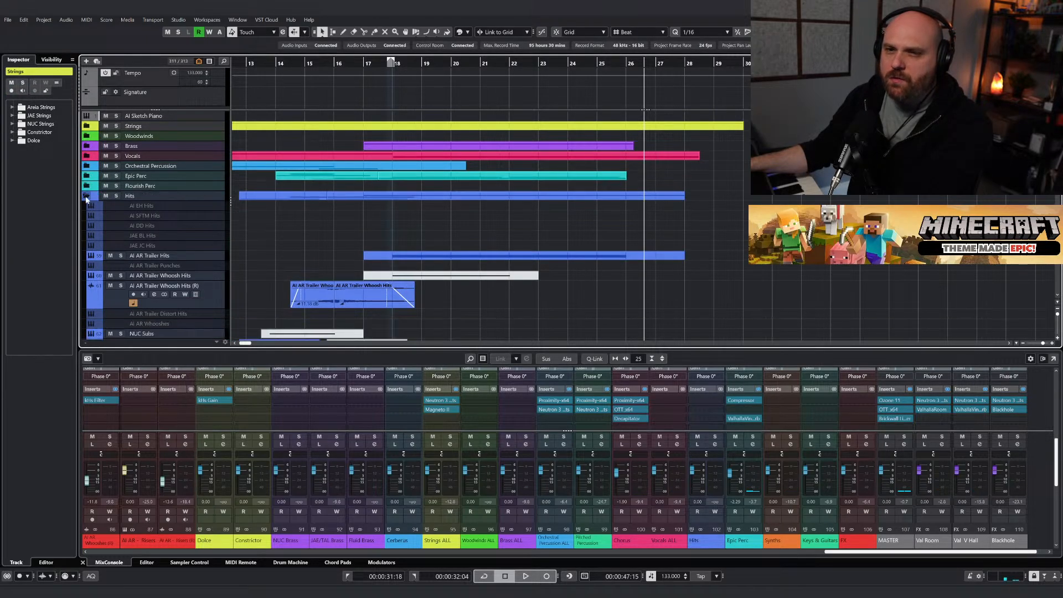
pyautogui.click(87, 196)
pyautogui.click(87, 196)
pyautogui.click(87, 198)
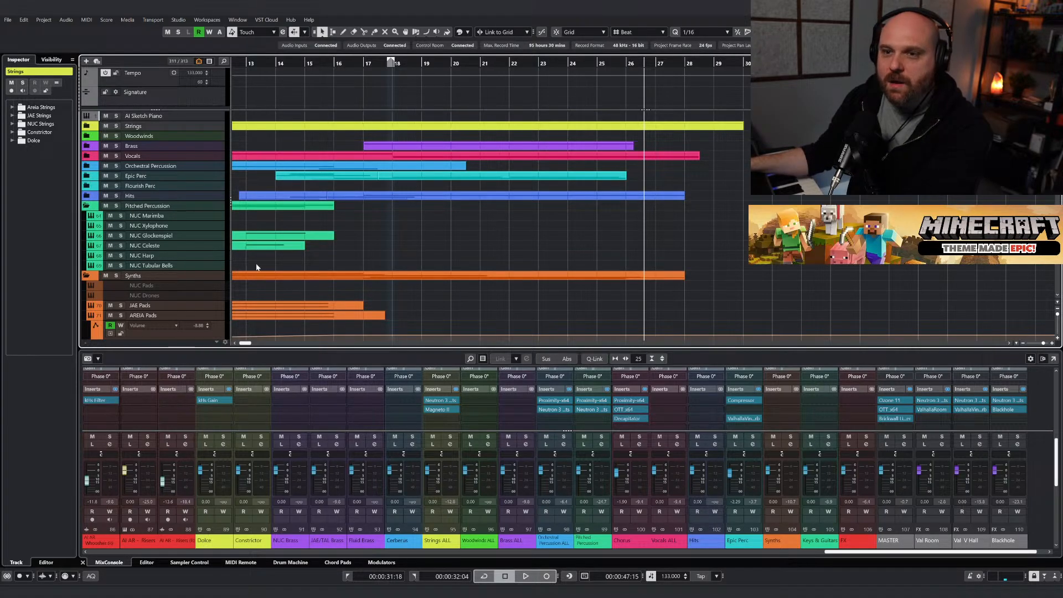
pyautogui.scroll(-6, 432, 208)
pyautogui.scroll(3, 433, 208)
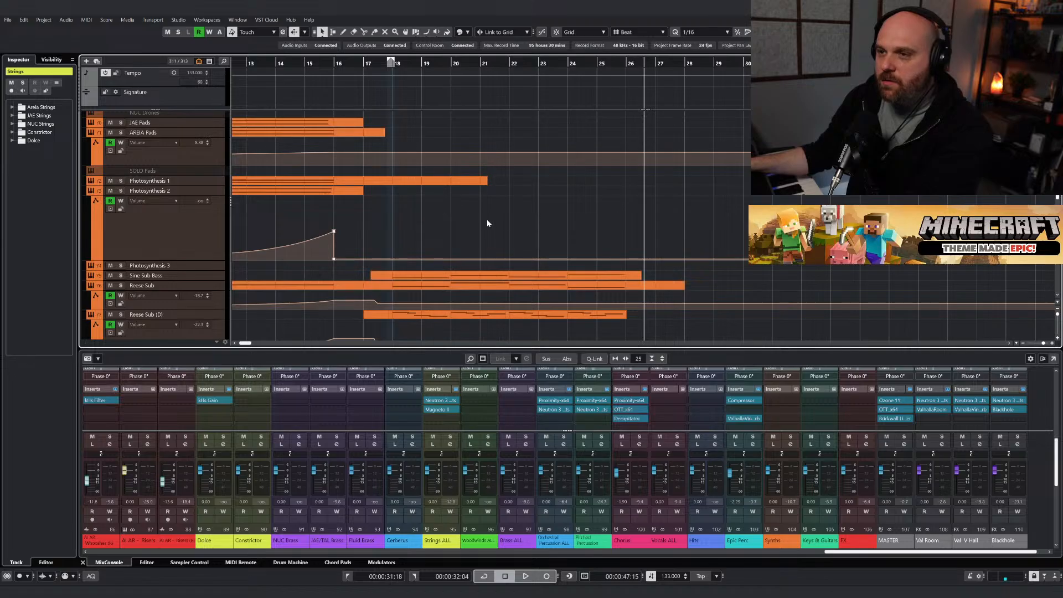